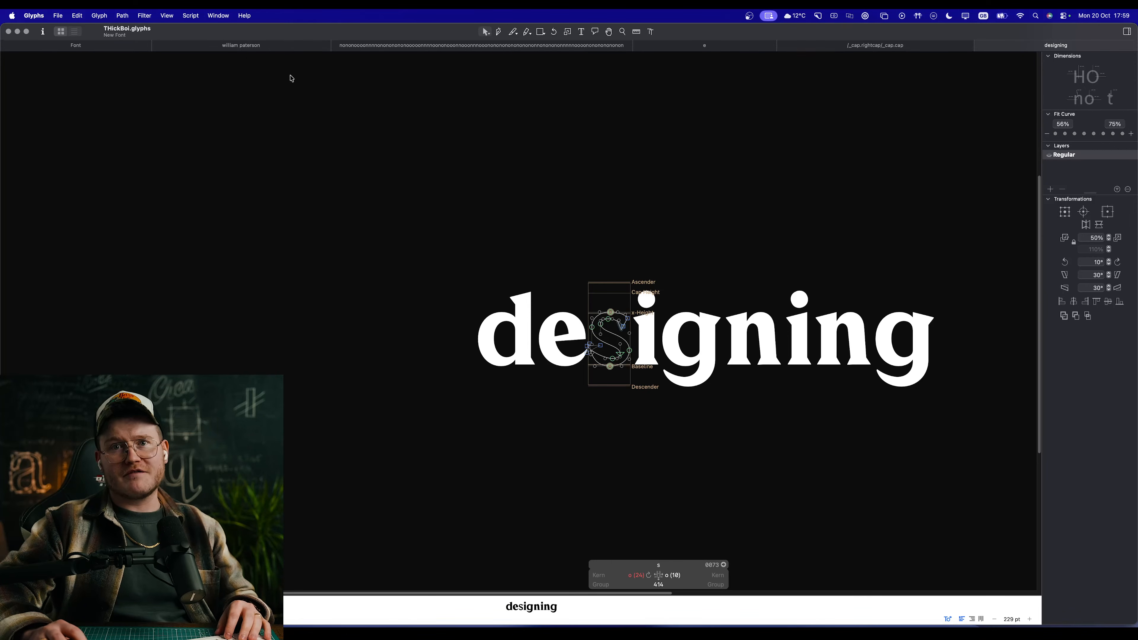
Step: Examine the g and n letterforms and their spacing within the word "designing"
{"action": "double_click", "coordinate": [722, 352]}
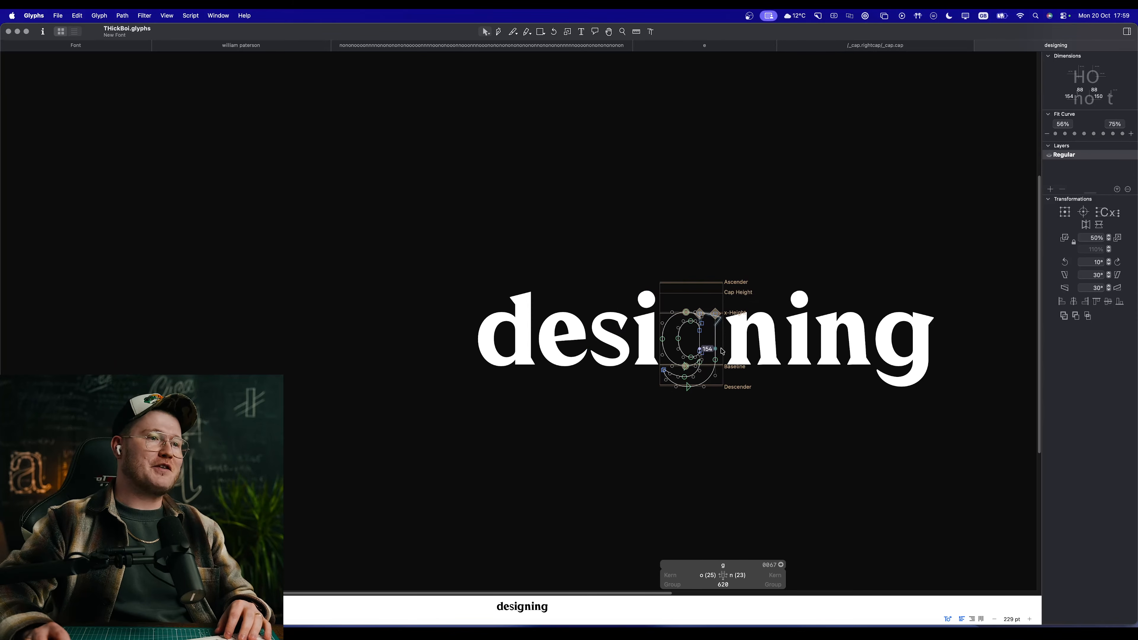
{"action": "key", "text": "space"}
{"action": "left_click_drag", "start_coordinate": [773, 350], "coordinate": [634, 357]}
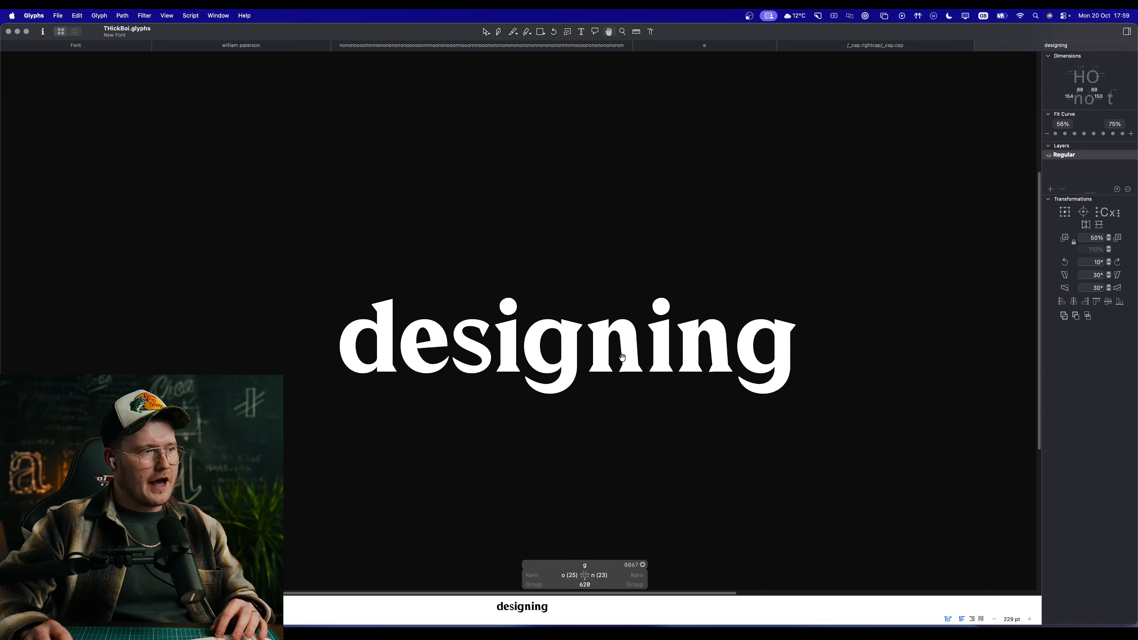
{"action": "key", "text": "space"}
{"action": "scroll", "coordinate": [567, 365], "scroll_direction": "down", "scroll_amount": 5}
{"action": "scroll", "coordinate": [566, 365], "scroll_direction": "up", "scroll_amount": 6}
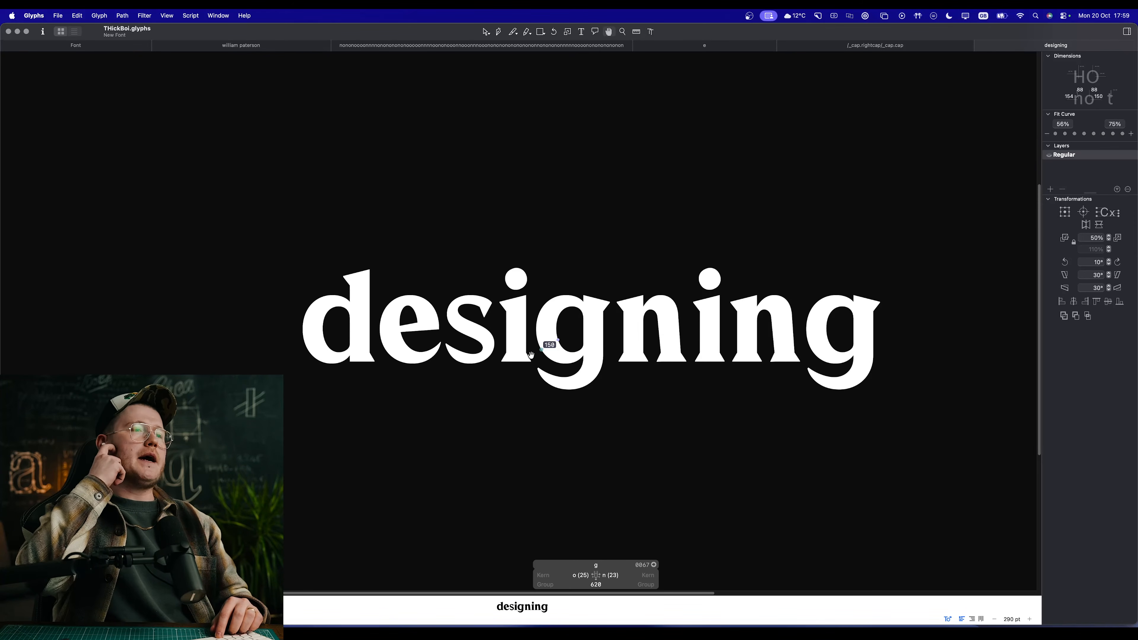
{"action": "scroll", "coordinate": [623, 328], "scroll_direction": "up", "scroll_amount": 4}
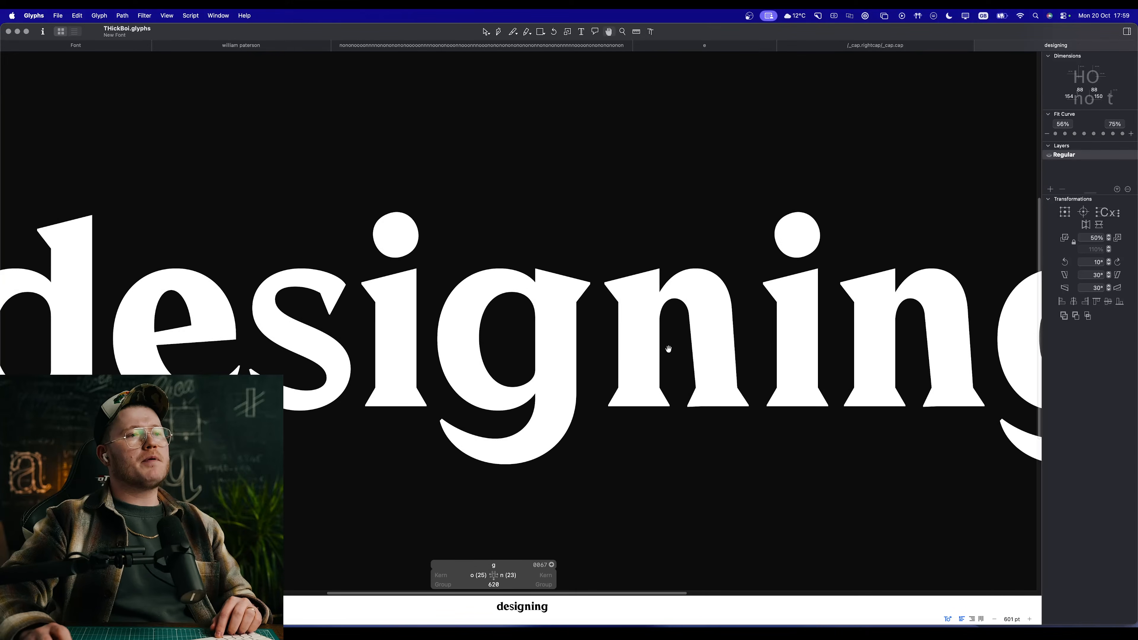
{"action": "key", "text": "space"}
{"action": "scroll", "coordinate": [646, 351], "scroll_direction": "up", "scroll_amount": 4}
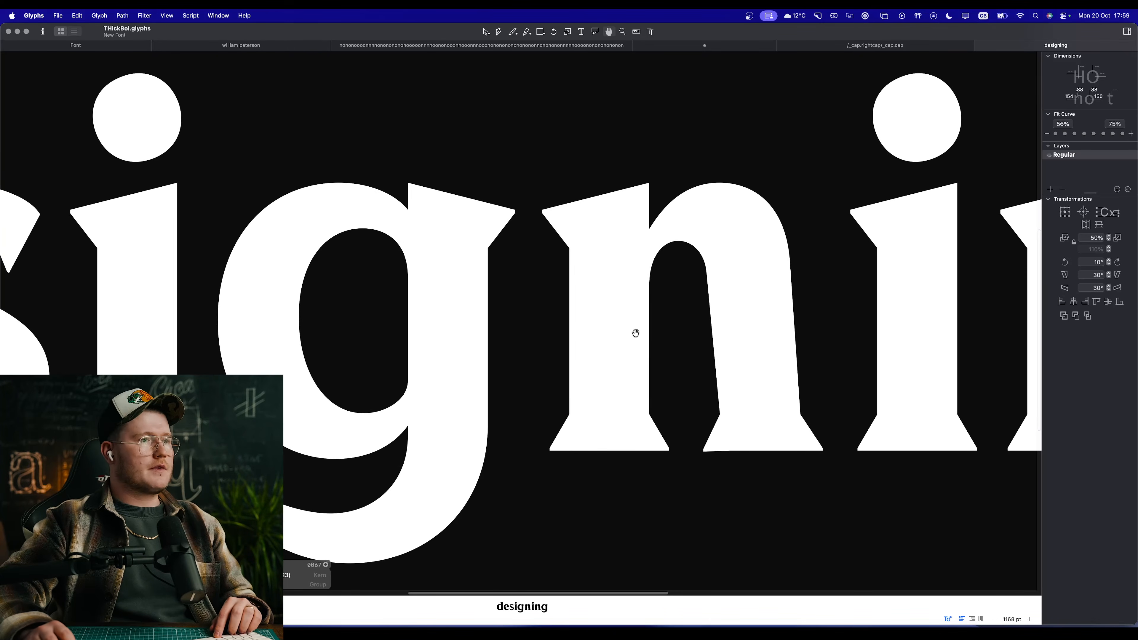
{"action": "left_click_drag", "start_coordinate": [759, 352], "coordinate": [447, 346]}
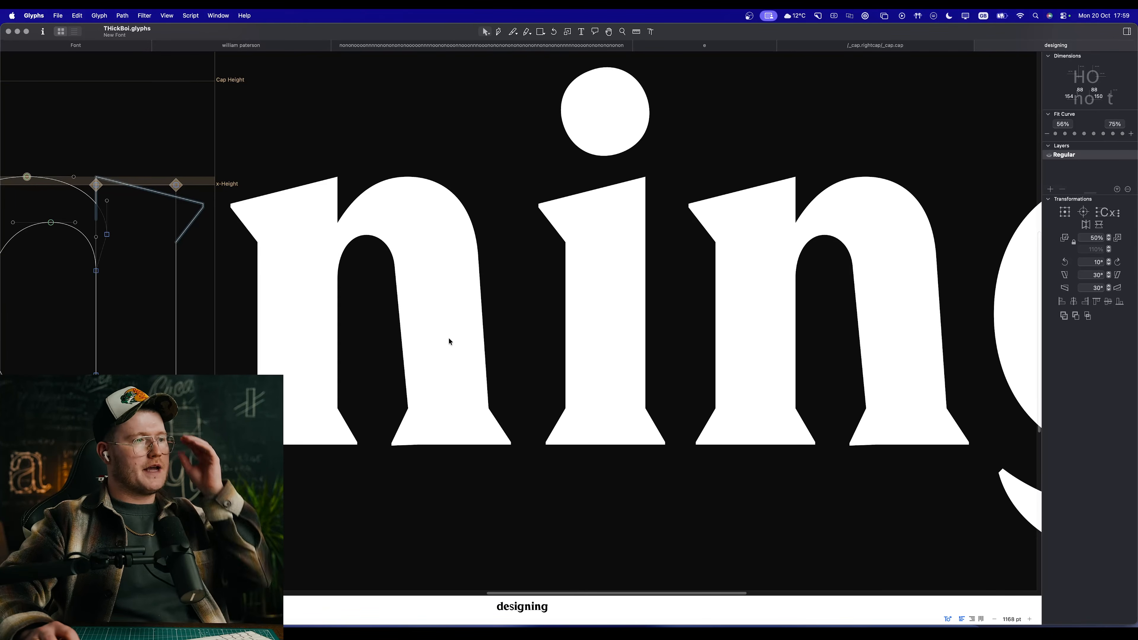
{"action": "double_click", "coordinate": [446, 339]}
{"action": "key", "text": "space"}
{"action": "left_click_drag", "start_coordinate": [551, 337], "coordinate": [725, 389]}
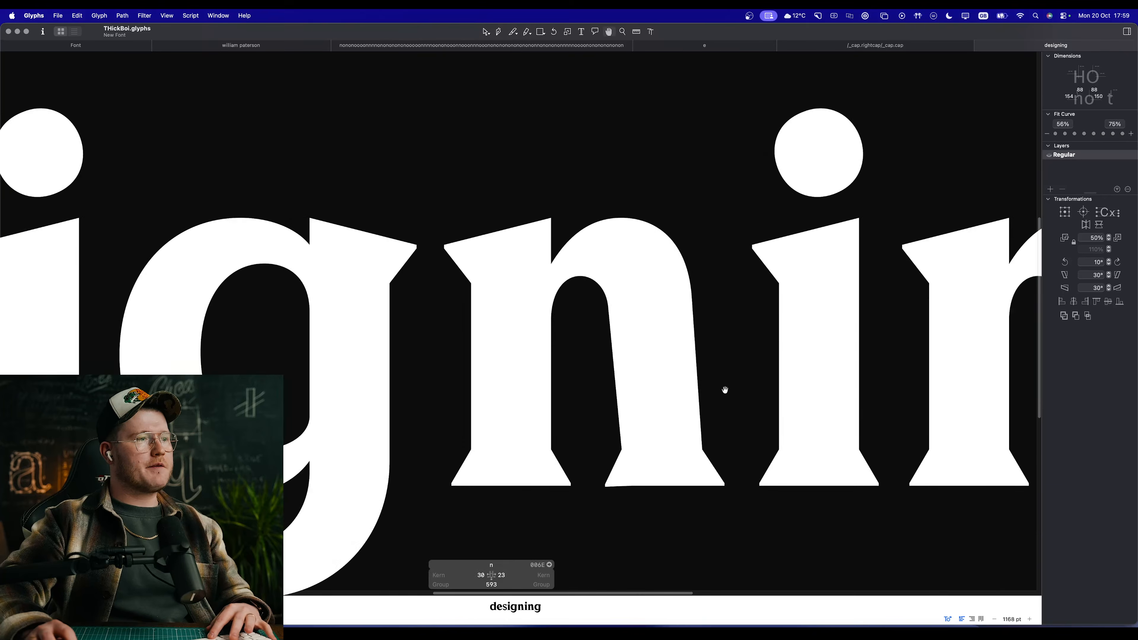
Step: Try to shift the base of the n's right leg outward
{"action": "left_click_drag", "start_coordinate": [520, 178], "coordinate": [760, 505]}
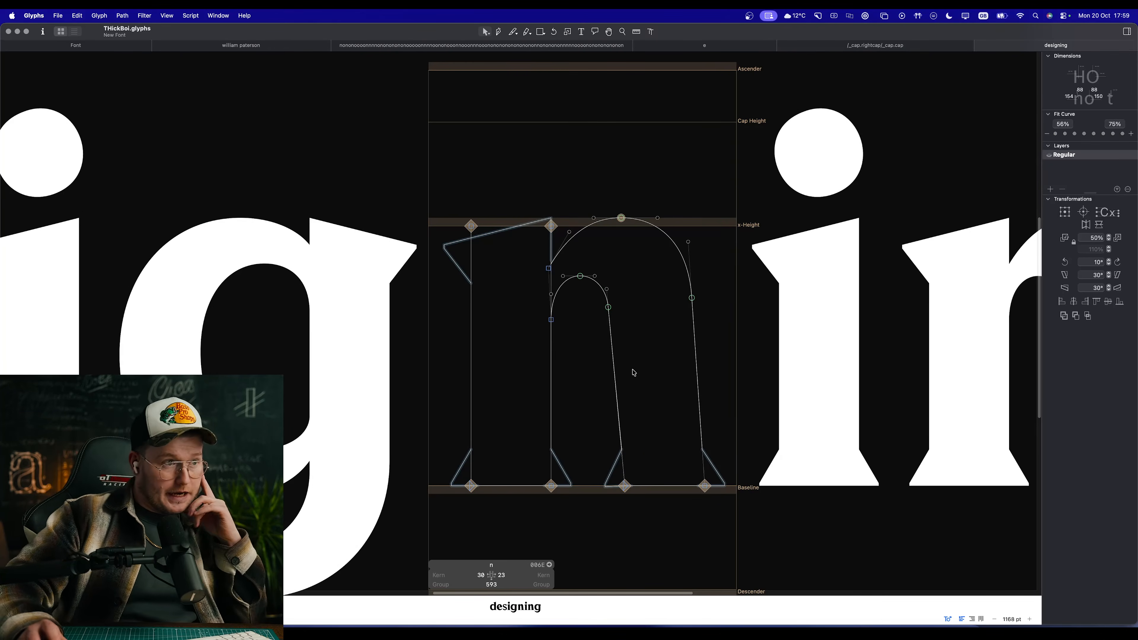
{"action": "key", "text": "space"}
{"action": "left_click_drag", "start_coordinate": [574, 288], "coordinate": [735, 529]}
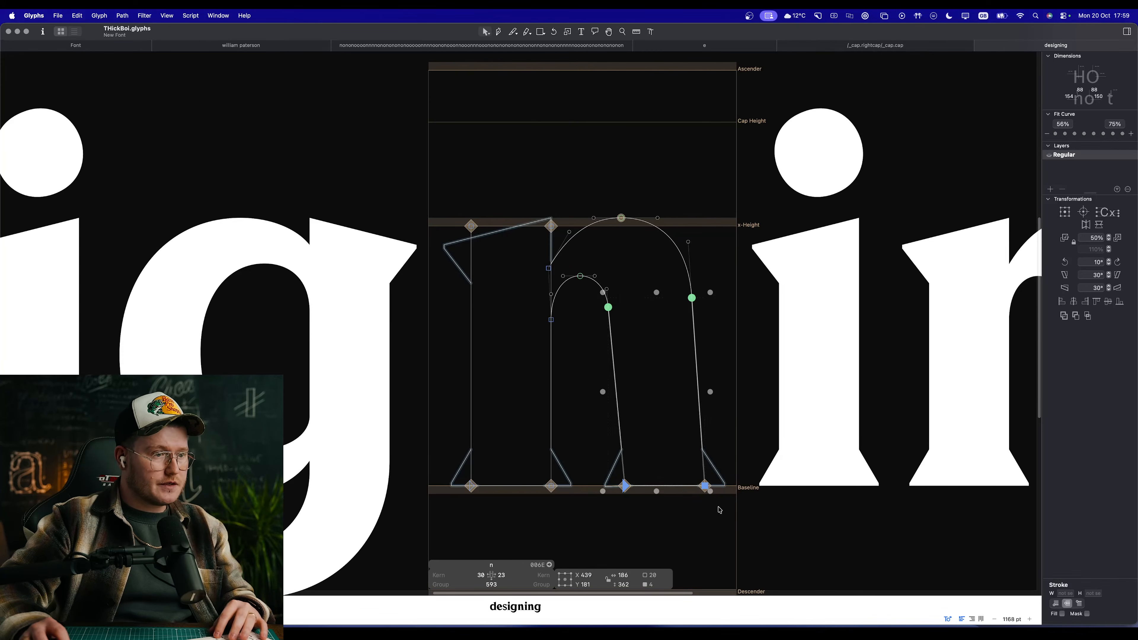
{"action": "left_click_drag", "start_coordinate": [706, 487], "coordinate": [727, 488]}
{"action": "key", "text": "super+z"}
{"action": "left_click_drag", "start_coordinate": [758, 334], "coordinate": [620, 514]}
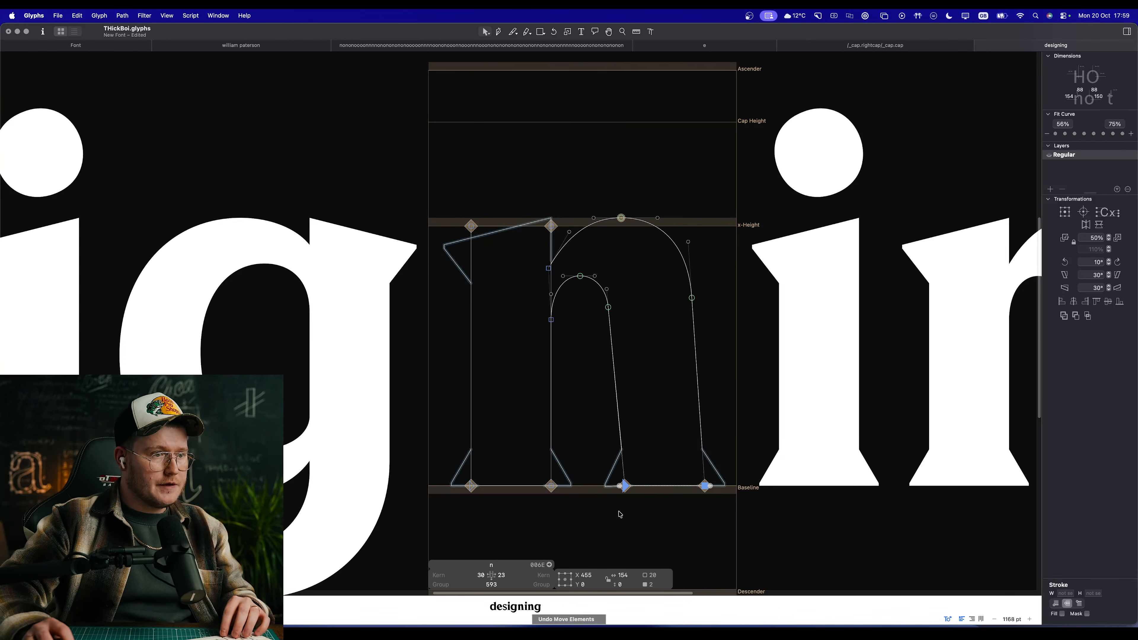
{"action": "scroll", "coordinate": [628, 480], "scroll_direction": "down", "scroll_amount": 10}
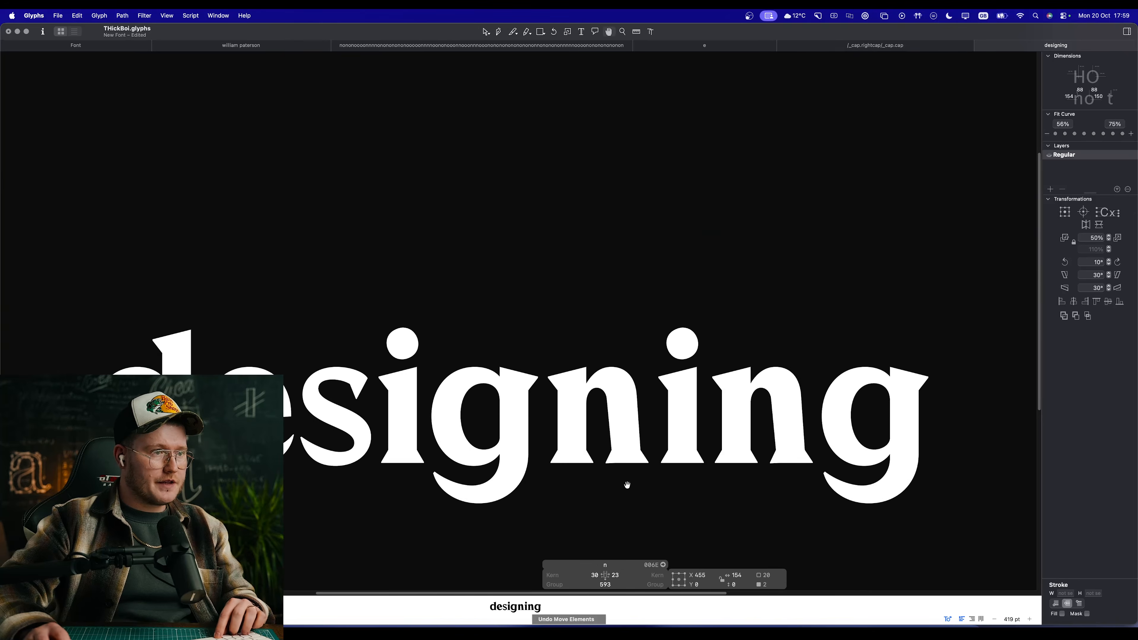
Step: Open all the lowercase letters from a to z together in a new edit view
{"action": "left_click", "coordinate": [75, 45]}
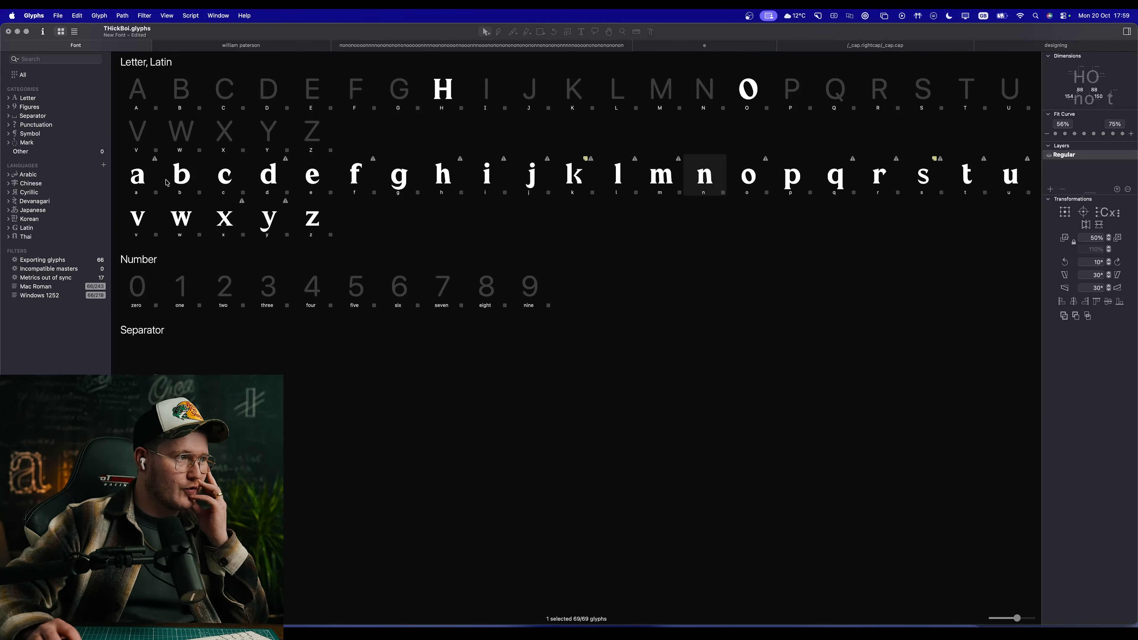
{"action": "left_click", "coordinate": [135, 175]}
{"action": "double_click", "coordinate": [310, 217], "text": "shift"}
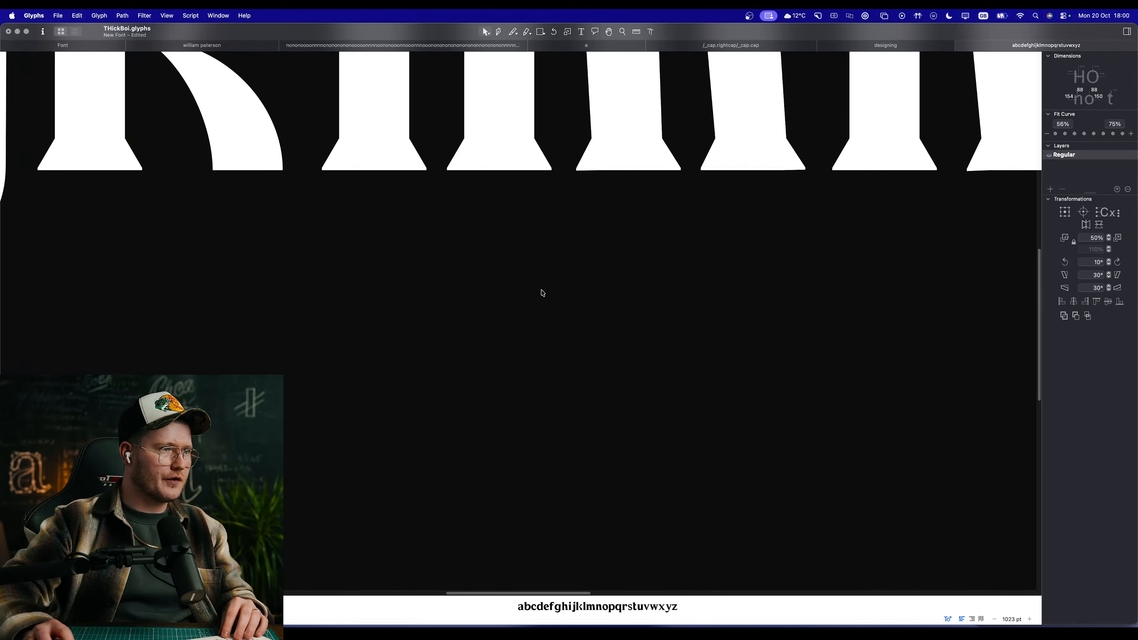
Step: Examine the lowercase alphabet for letters that need correcting, including the shape and proportions of the f
{"action": "scroll", "coordinate": [442, 377], "scroll_direction": "down", "scroll_amount": 5}
{"action": "scroll", "coordinate": [446, 356], "scroll_direction": "up", "scroll_amount": 8}
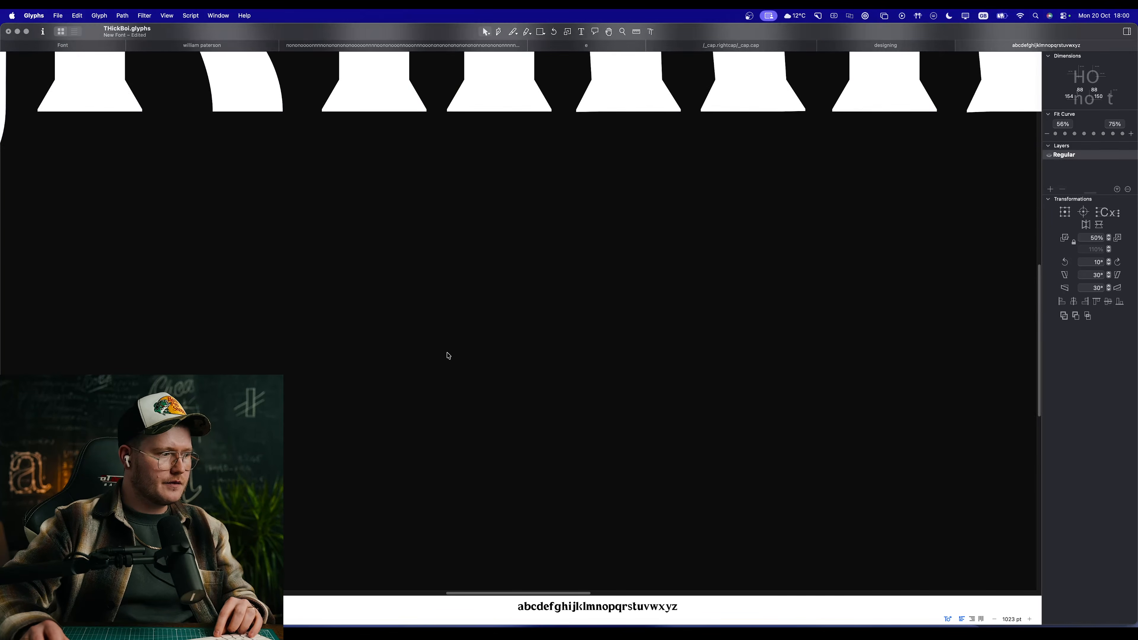
{"action": "scroll", "coordinate": [447, 357], "scroll_direction": "down", "scroll_amount": 5}
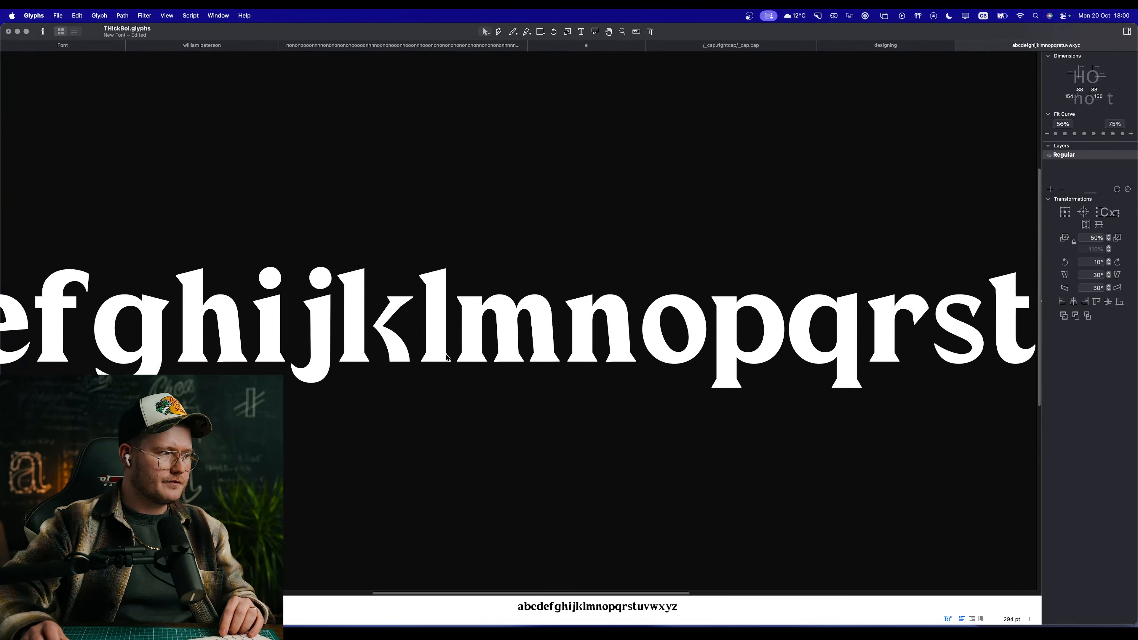
{"action": "scroll", "coordinate": [445, 359], "scroll_direction": "down", "scroll_amount": 2}
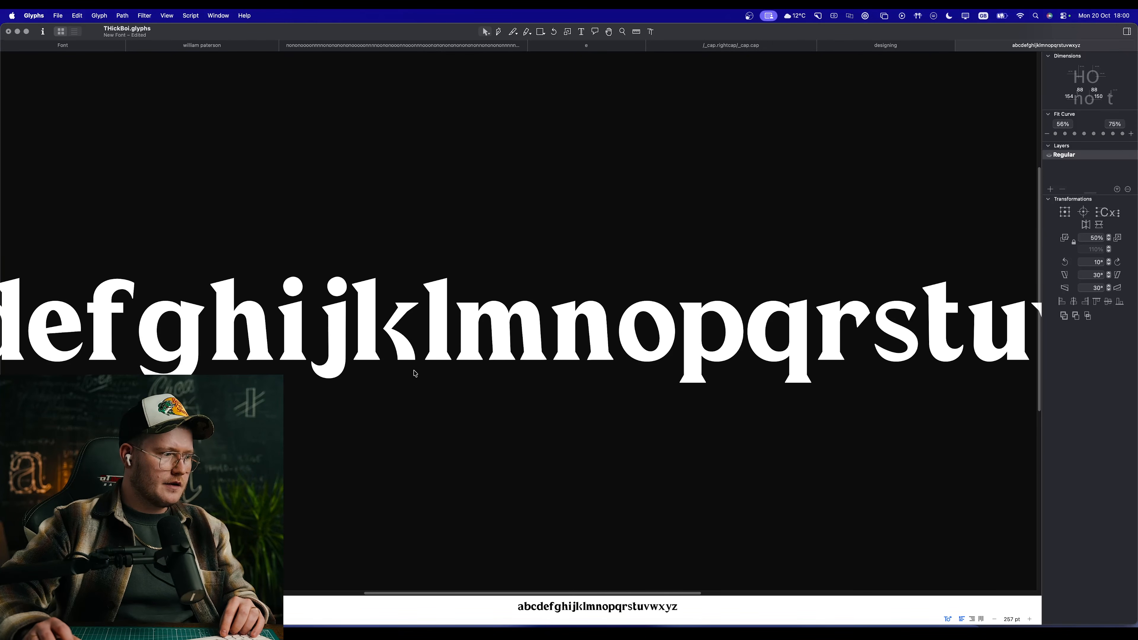
{"action": "scroll", "coordinate": [415, 372], "scroll_direction": "left", "scroll_amount": 10}
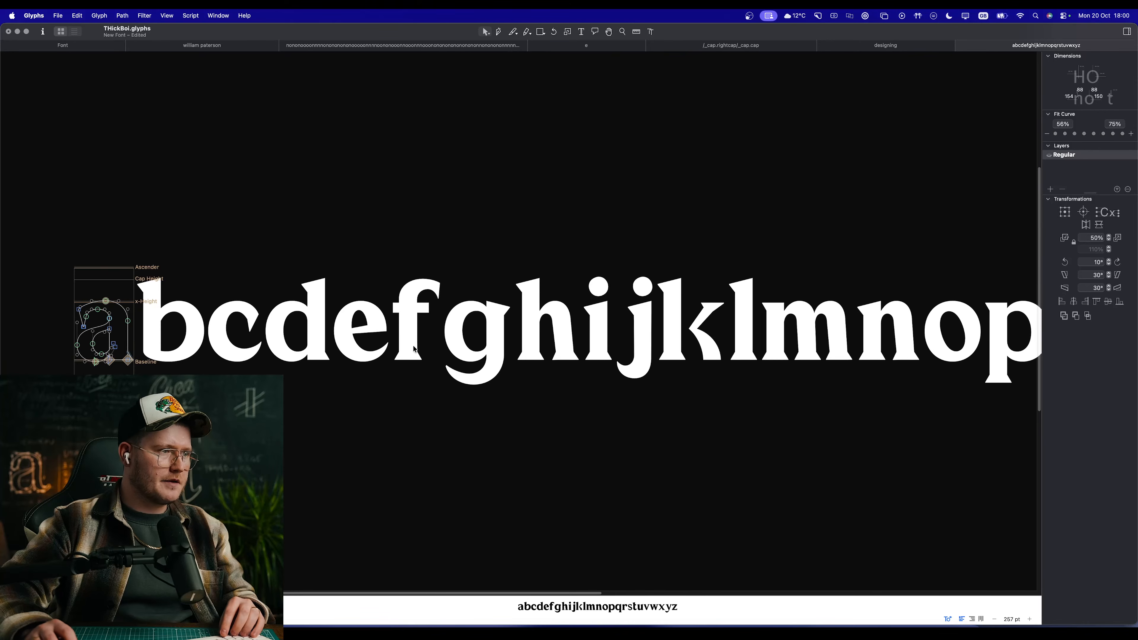
{"action": "double_click", "coordinate": [413, 349]}
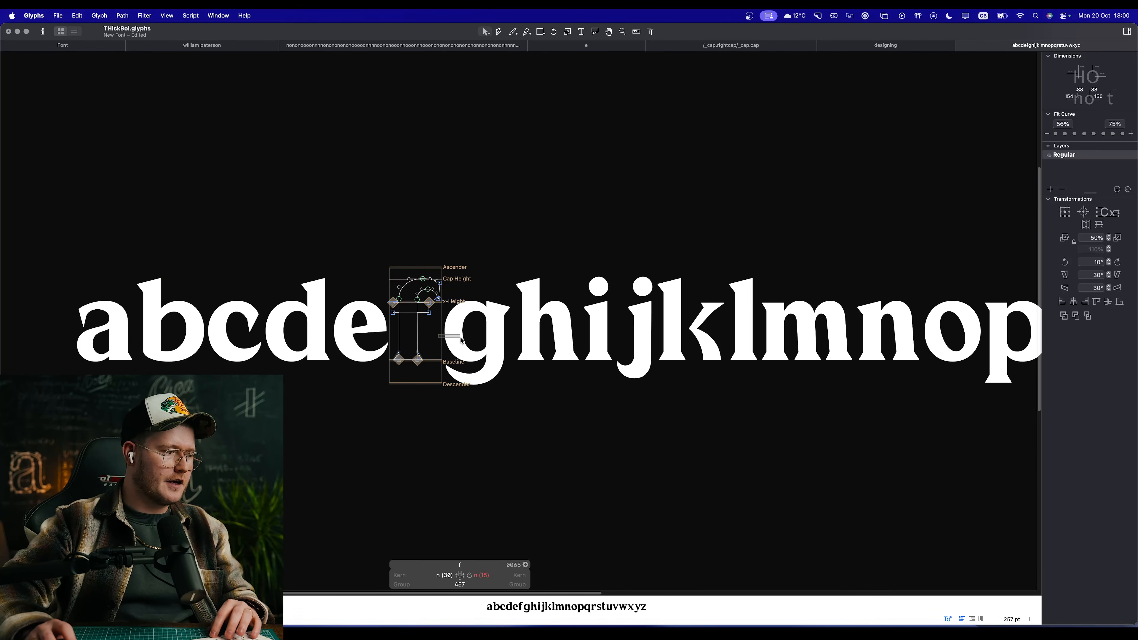
{"action": "scroll", "coordinate": [514, 361], "scroll_direction": "up", "scroll_amount": 5}
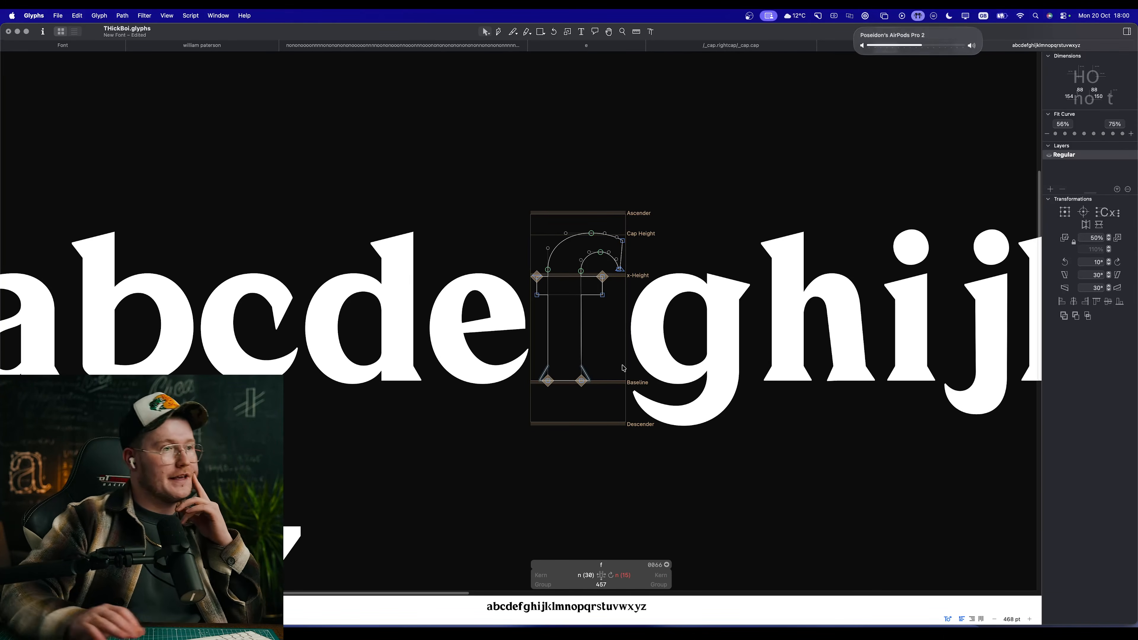
{"action": "scroll", "coordinate": [623, 367], "scroll_direction": "down", "scroll_amount": 8}
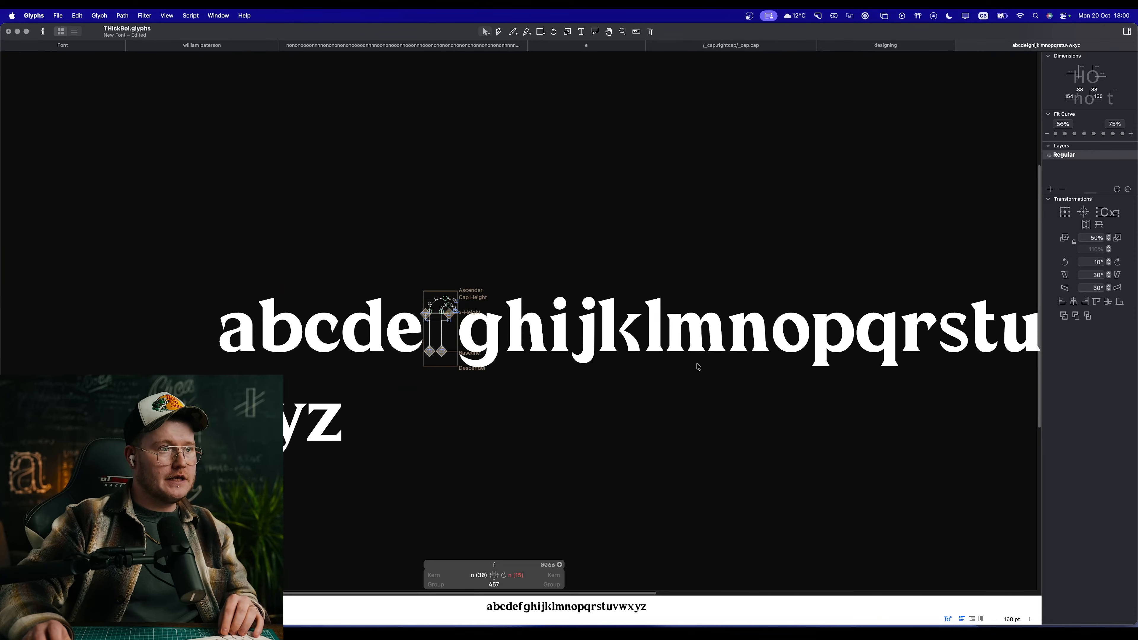
{"action": "scroll", "coordinate": [627, 346], "scroll_direction": "up", "scroll_amount": 5}
{"action": "scroll", "coordinate": [637, 348], "scroll_direction": "down", "scroll_amount": 6}
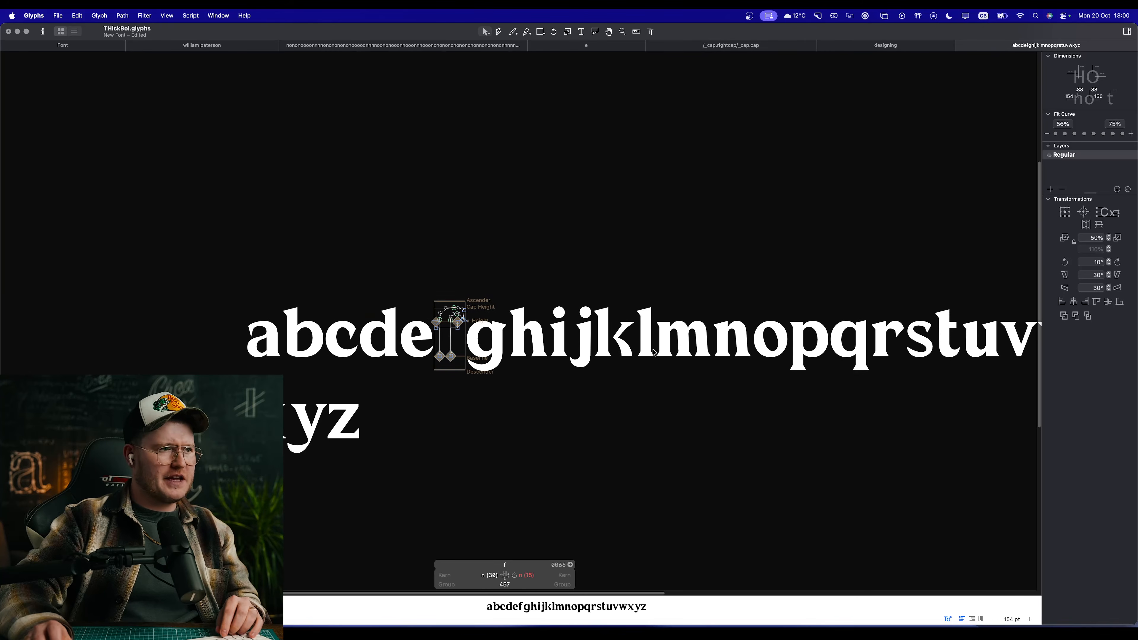
{"action": "scroll", "coordinate": [600, 389], "scroll_direction": "right", "scroll_amount": 10}
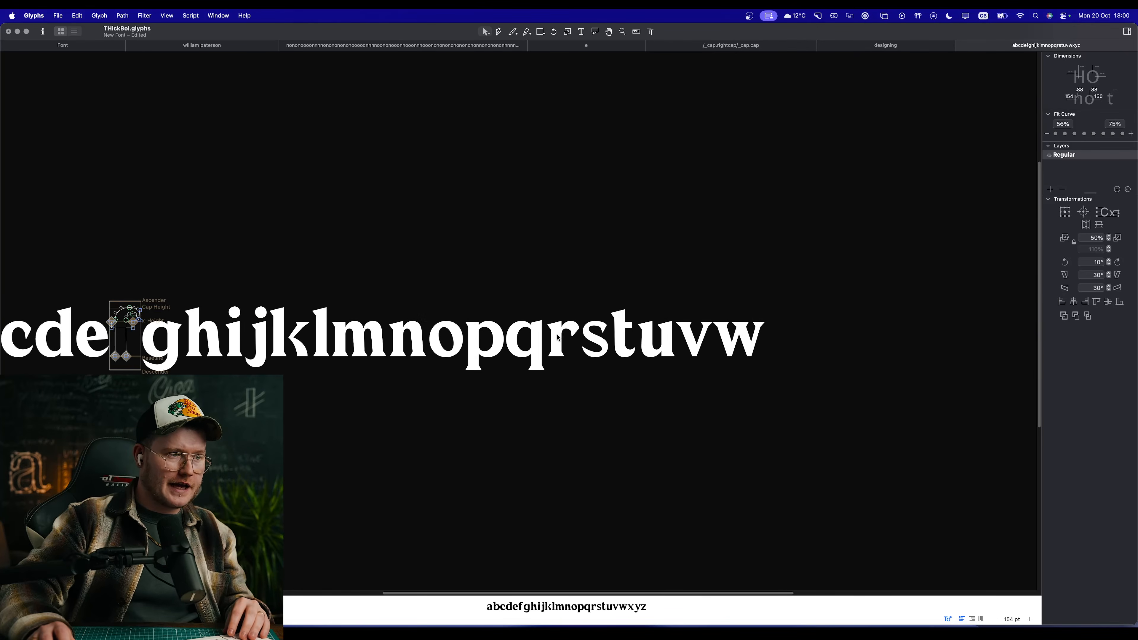
Step: Open the s for editing and raise the inner bottom and inner right extreme nodes of its lower bowl to thicken the curve
{"action": "double_click", "coordinate": [605, 343]}
{"action": "scroll", "coordinate": [537, 341], "scroll_direction": "up", "scroll_amount": 10}
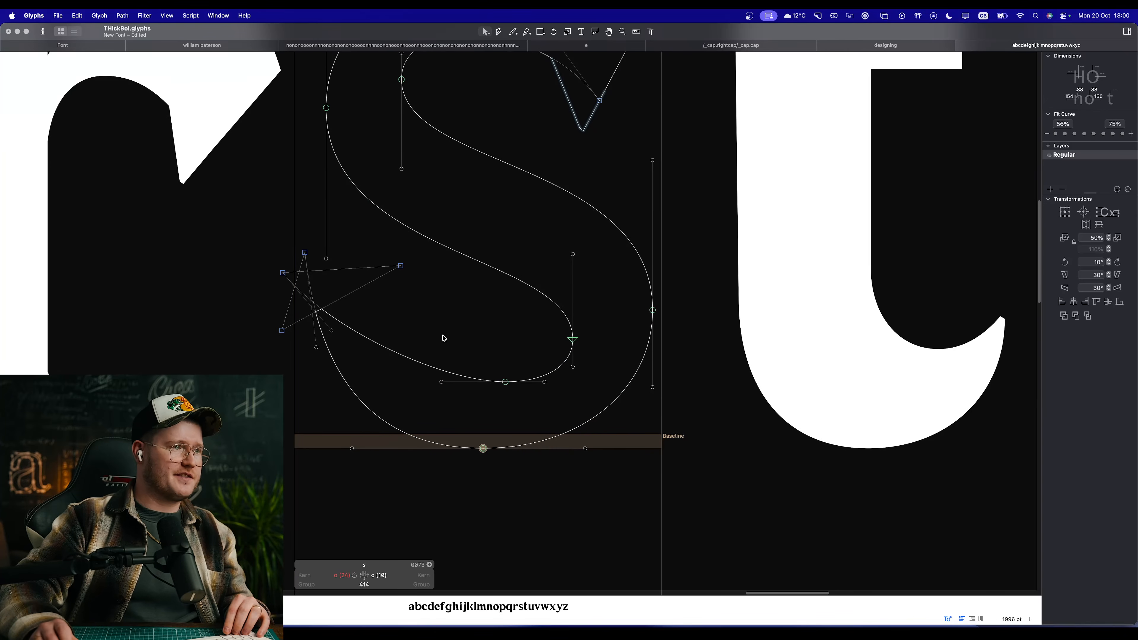
{"action": "left_click_drag", "start_coordinate": [505, 382], "coordinate": [505, 374]}
{"action": "left_click", "coordinate": [544, 347]}
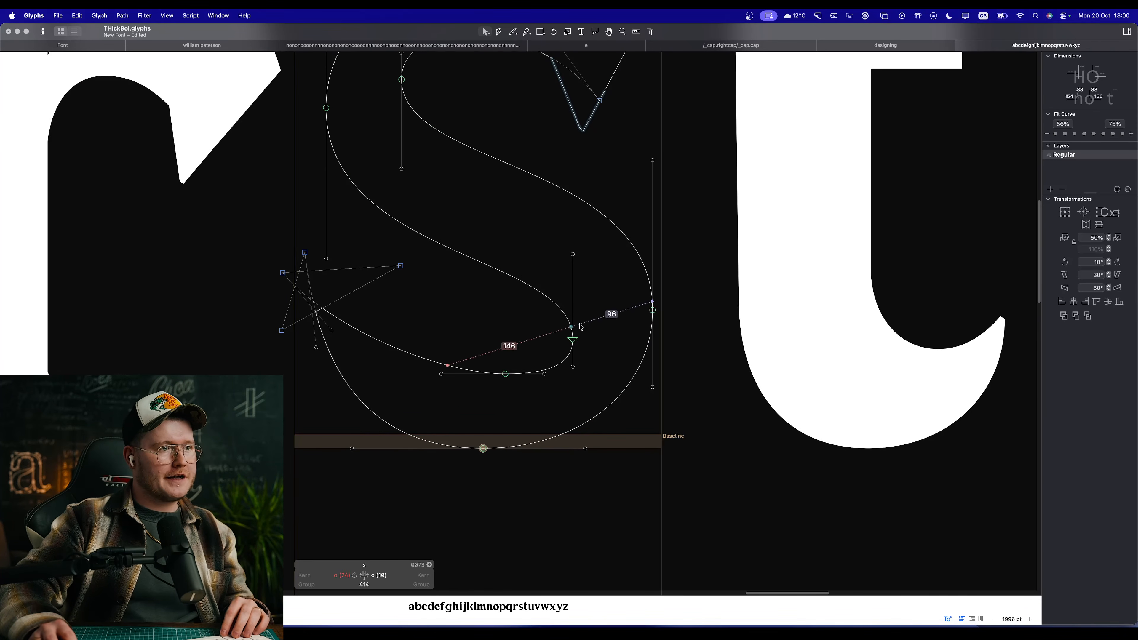
{"action": "left_click_drag", "start_coordinate": [572, 340], "coordinate": [576, 323]}
{"action": "left_click", "coordinate": [520, 317]}
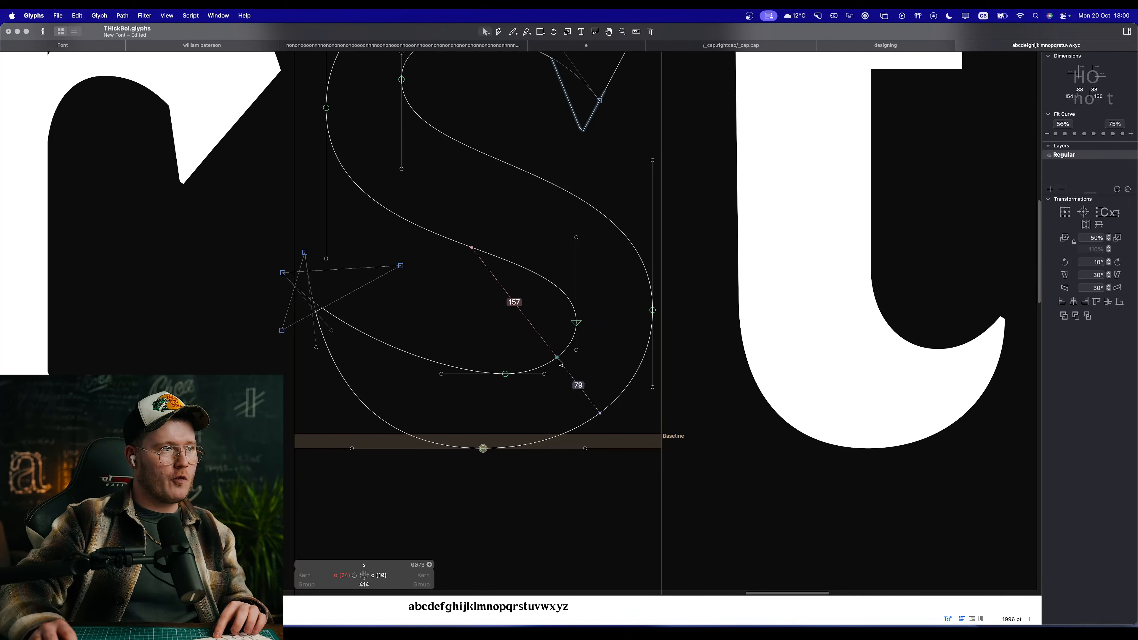
{"action": "key", "text": "space"}
{"action": "left_click_drag", "start_coordinate": [498, 302], "coordinate": [501, 356]}
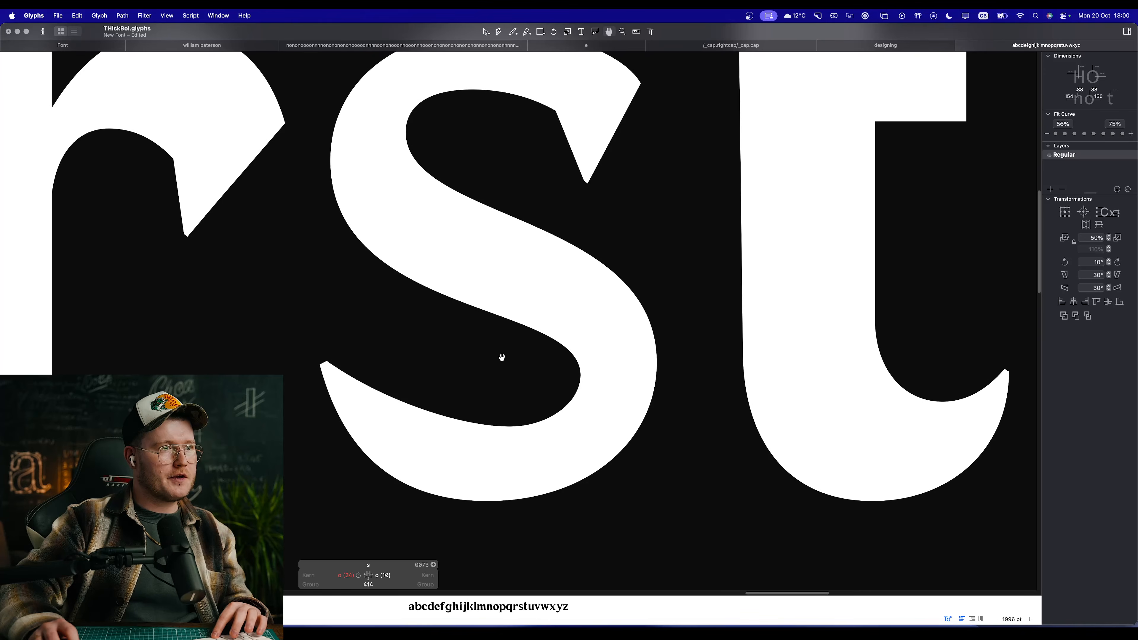
Step: Insert a curve node on each side of the s's diagonal spine and nudge the lower one to X 172, Y 205
{"action": "key", "text": "p"}
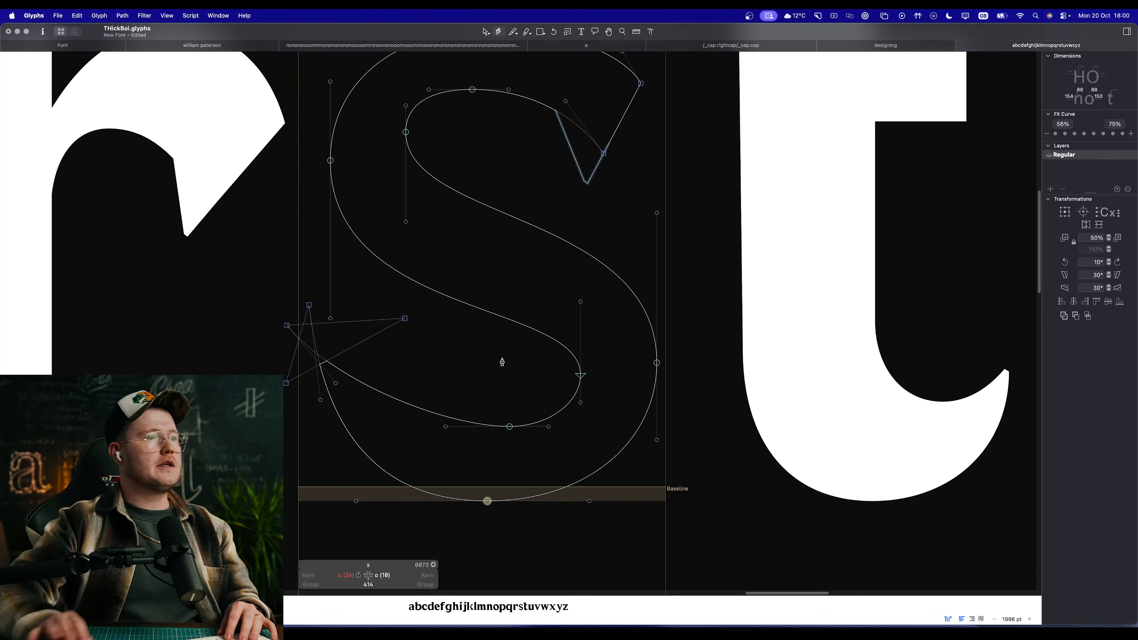
{"action": "left_click", "coordinate": [455, 299]}
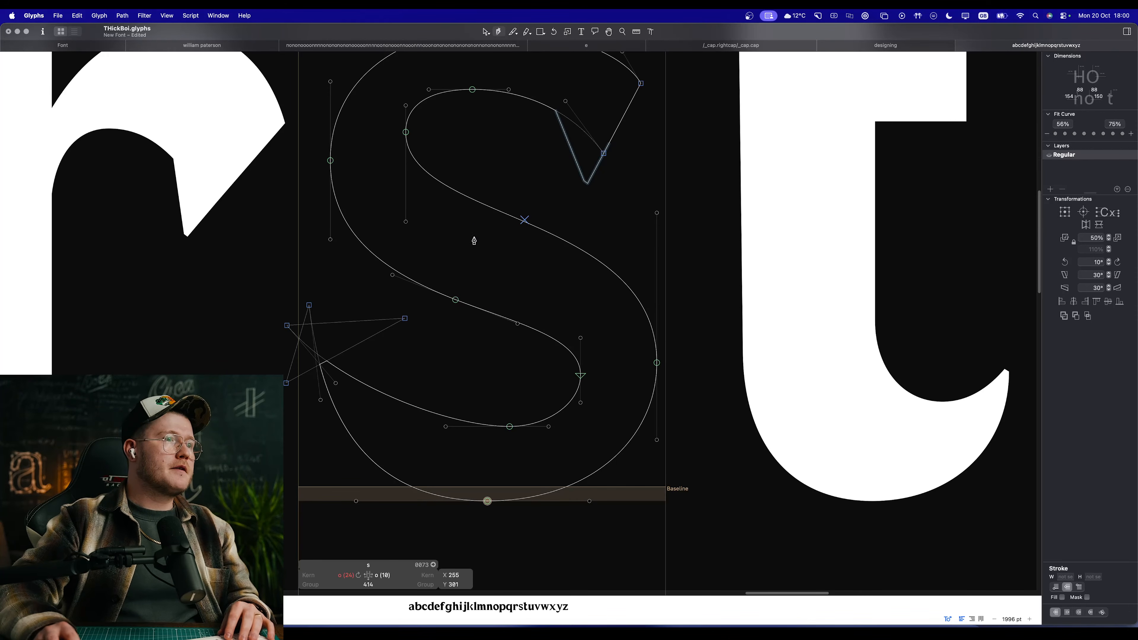
{"action": "key", "text": "super+z"}
{"action": "key", "text": "space"}
{"action": "left_click_drag", "start_coordinate": [527, 239], "coordinate": [591, 291]}
{"action": "left_click", "coordinate": [537, 275]}
{"action": "left_click", "coordinate": [566, 252]}
{"action": "key", "text": "space"}
{"action": "left_click_drag", "start_coordinate": [504, 382], "coordinate": [500, 388]}
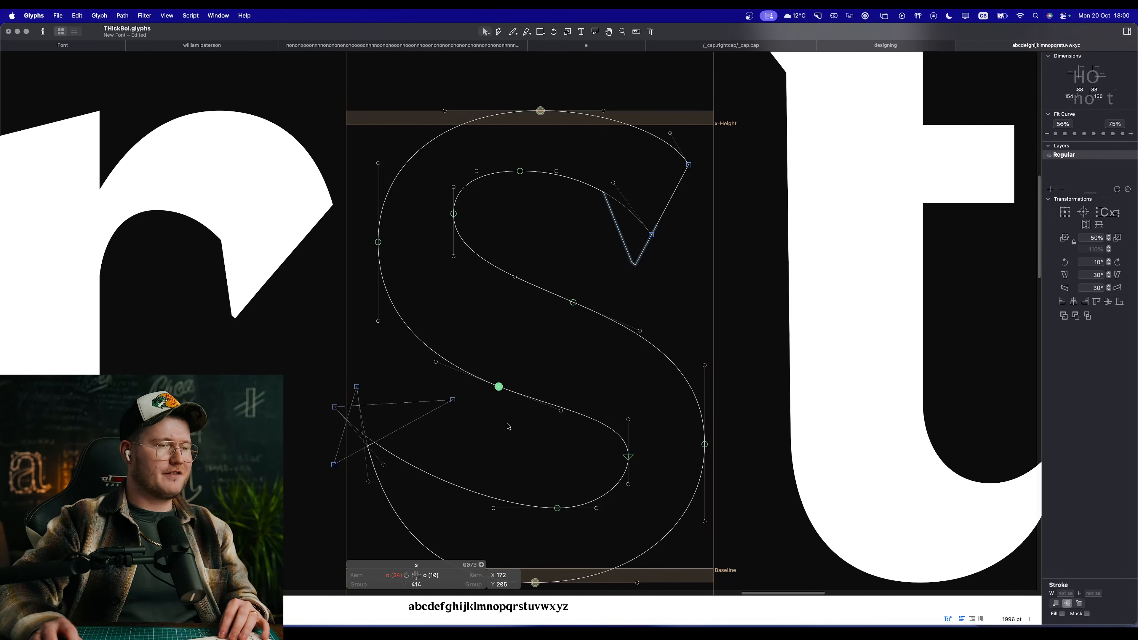
Step: Shorten the upper handle of the inner right extreme node in the s's lower bowl
{"action": "left_click", "coordinate": [629, 457]}
{"action": "left_click_drag", "start_coordinate": [631, 457], "coordinate": [631, 451]}
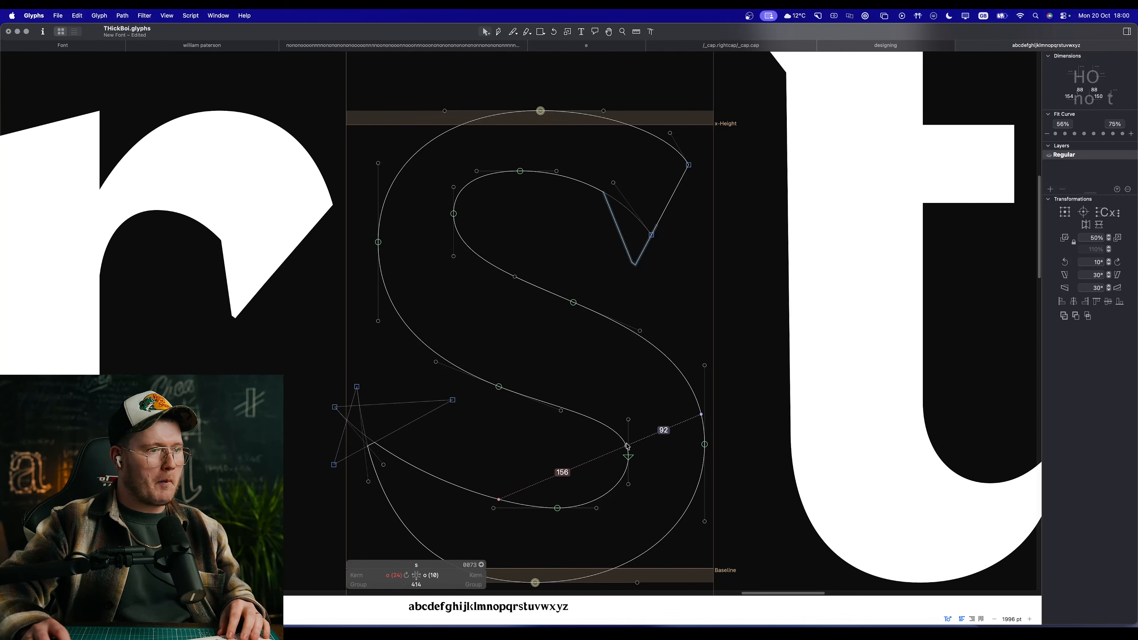
{"action": "left_click_drag", "start_coordinate": [629, 420], "coordinate": [628, 424]}
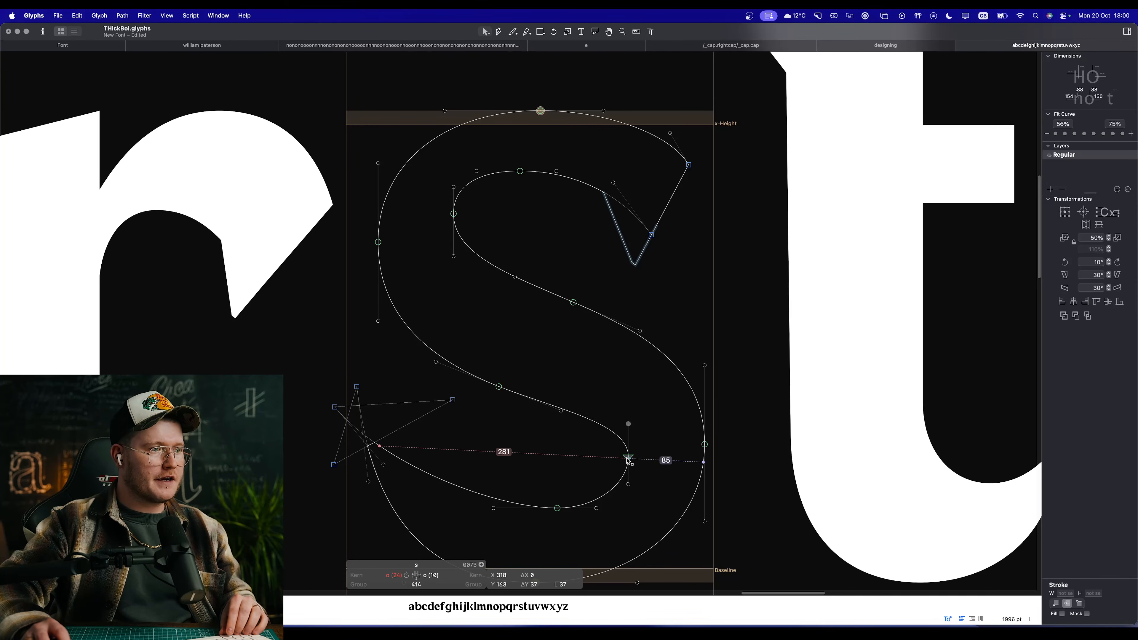
{"action": "key", "text": "space"}
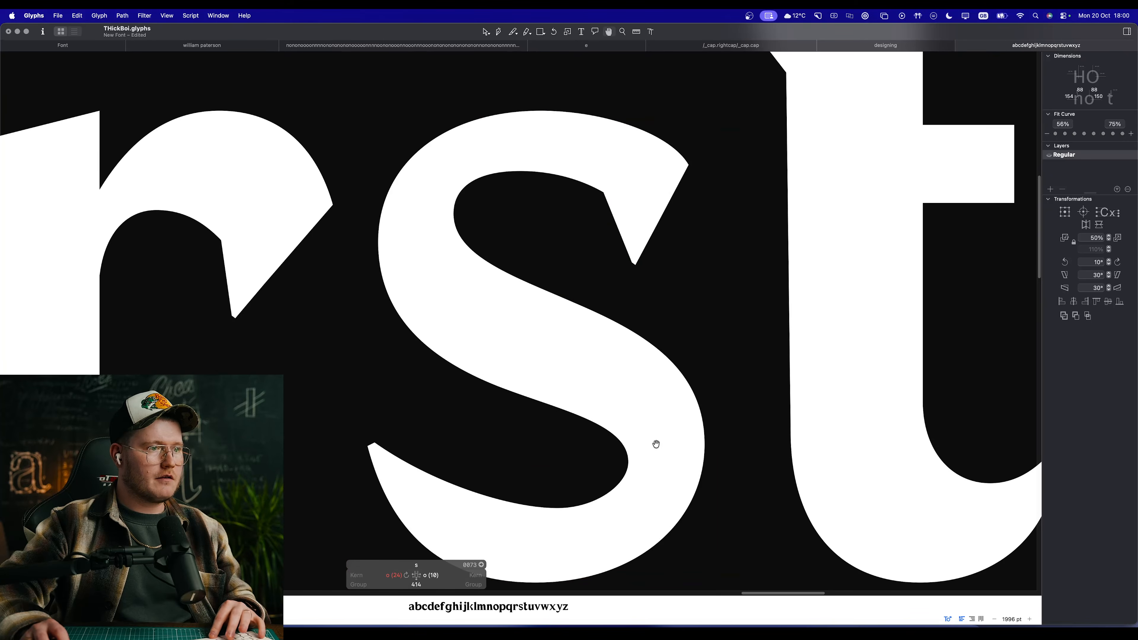
{"action": "left_click_drag", "start_coordinate": [657, 444], "coordinate": [589, 455]}
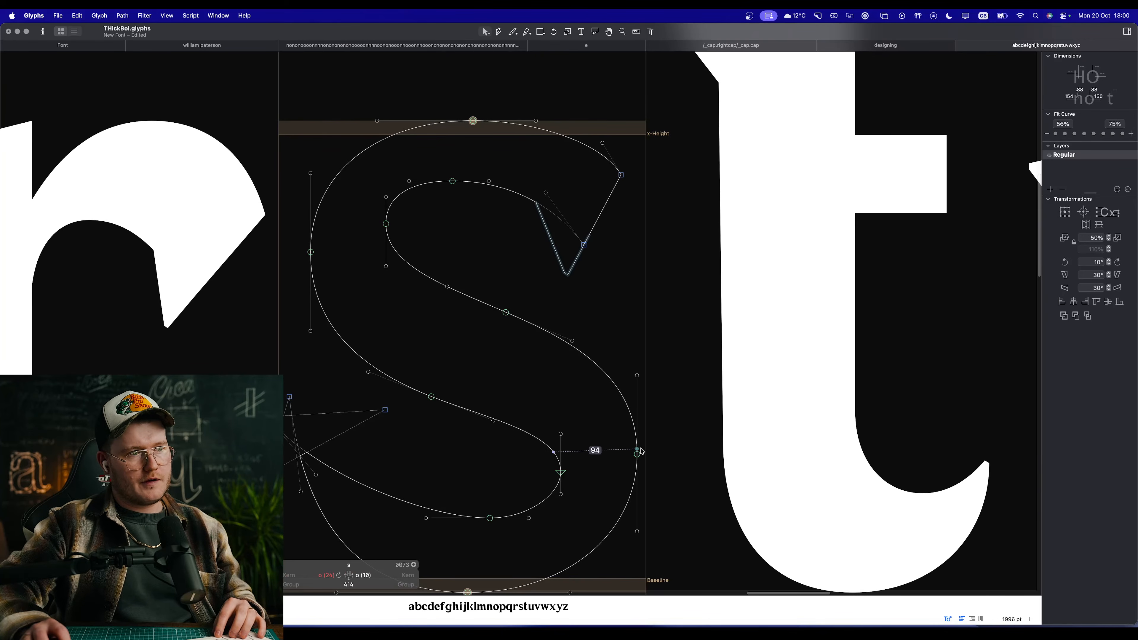
Step: Shorten the upper handle of the outer right extreme node on the s's lower bowl and preview the letter beside its neighbours
{"action": "left_click_drag", "start_coordinate": [638, 376], "coordinate": [637, 381]}
{"action": "left_click", "coordinate": [683, 382]}
{"action": "key", "text": "space"}
{"action": "left_click_drag", "start_coordinate": [582, 341], "coordinate": [679, 375]}
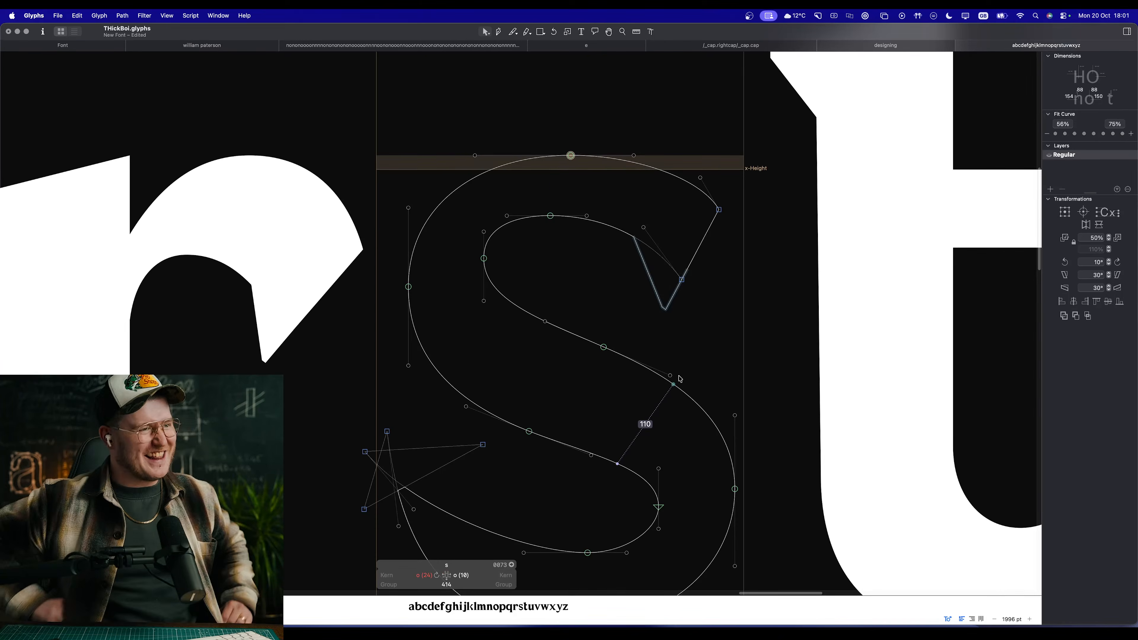
{"action": "key", "text": "space"}
{"action": "left_click_drag", "start_coordinate": [497, 261], "coordinate": [420, 262]}
{"action": "scroll", "coordinate": [434, 258], "scroll_direction": "down", "scroll_amount": 5}
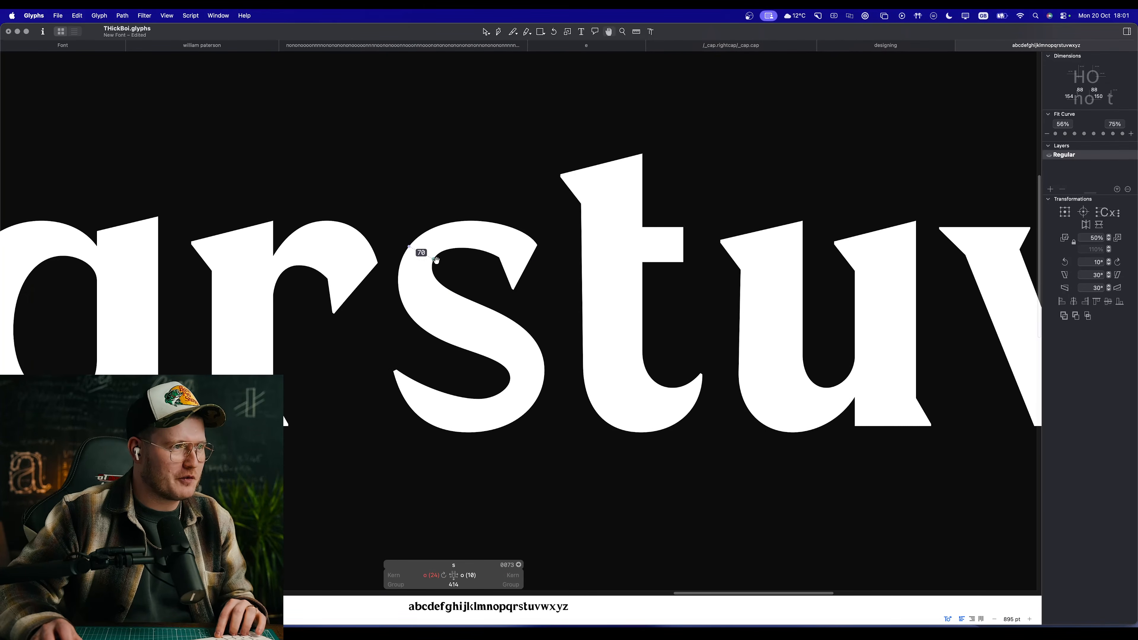
Step: Pull the inner lower-right curve segment of the s's lower bowl outward to reshape the counter
{"action": "scroll", "coordinate": [436, 260], "scroll_direction": "up", "scroll_amount": 5}
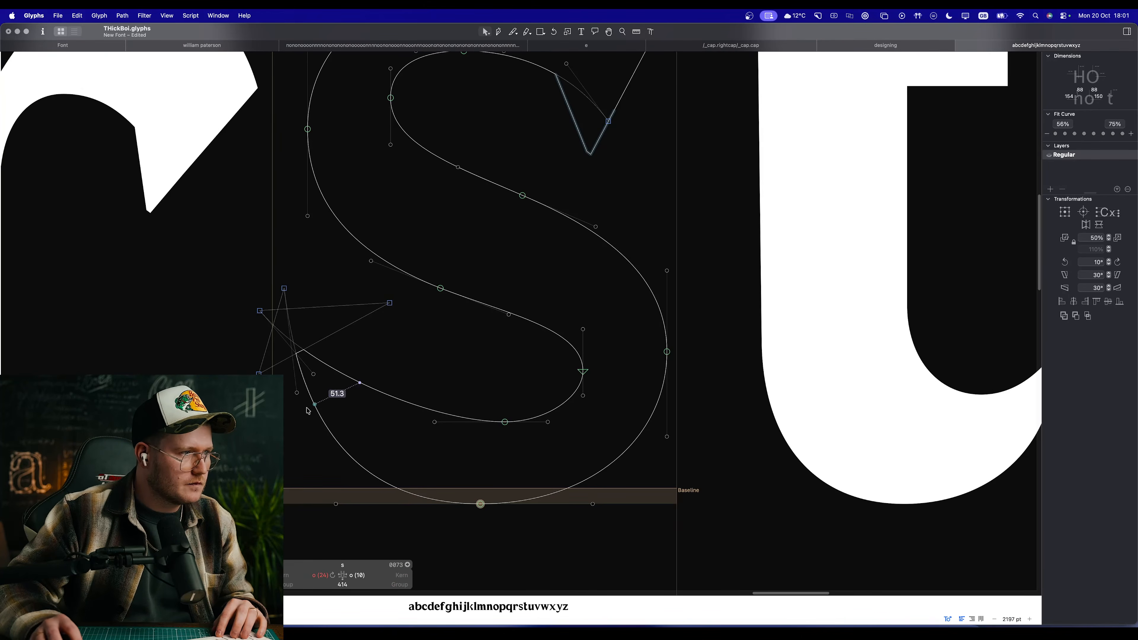
{"action": "key", "text": "space"}
{"action": "scroll", "coordinate": [420, 394], "scroll_direction": "down", "scroll_amount": 5}
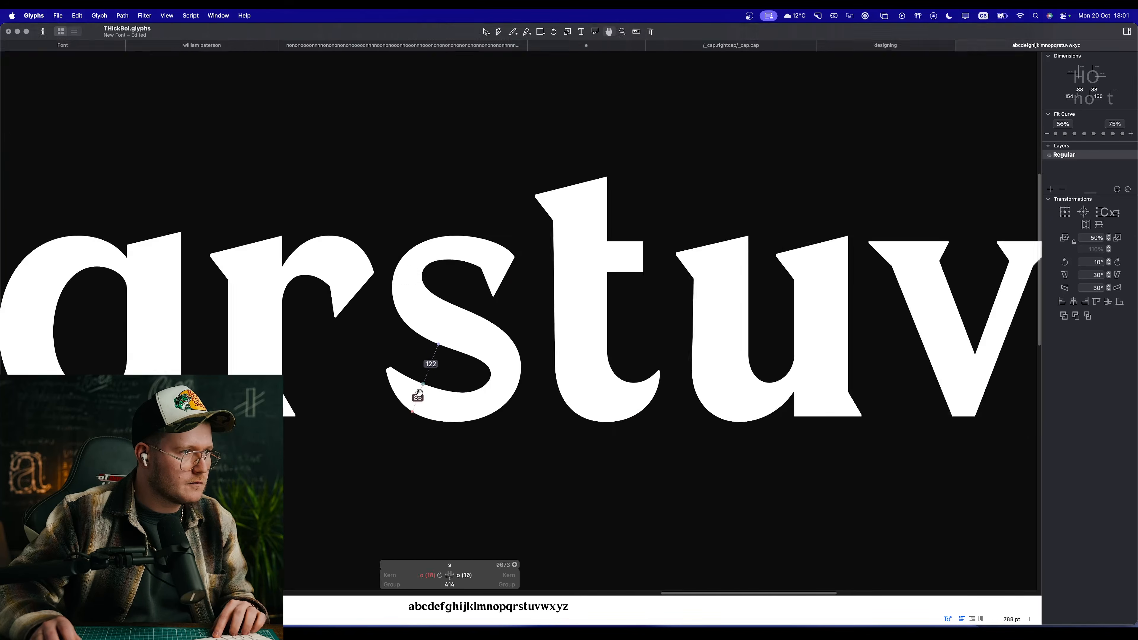
{"action": "scroll", "coordinate": [418, 395], "scroll_direction": "down", "scroll_amount": 3}
{"action": "scroll", "coordinate": [432, 368], "scroll_direction": "up", "scroll_amount": 5}
{"action": "scroll", "coordinate": [452, 382], "scroll_direction": "down", "scroll_amount": 5}
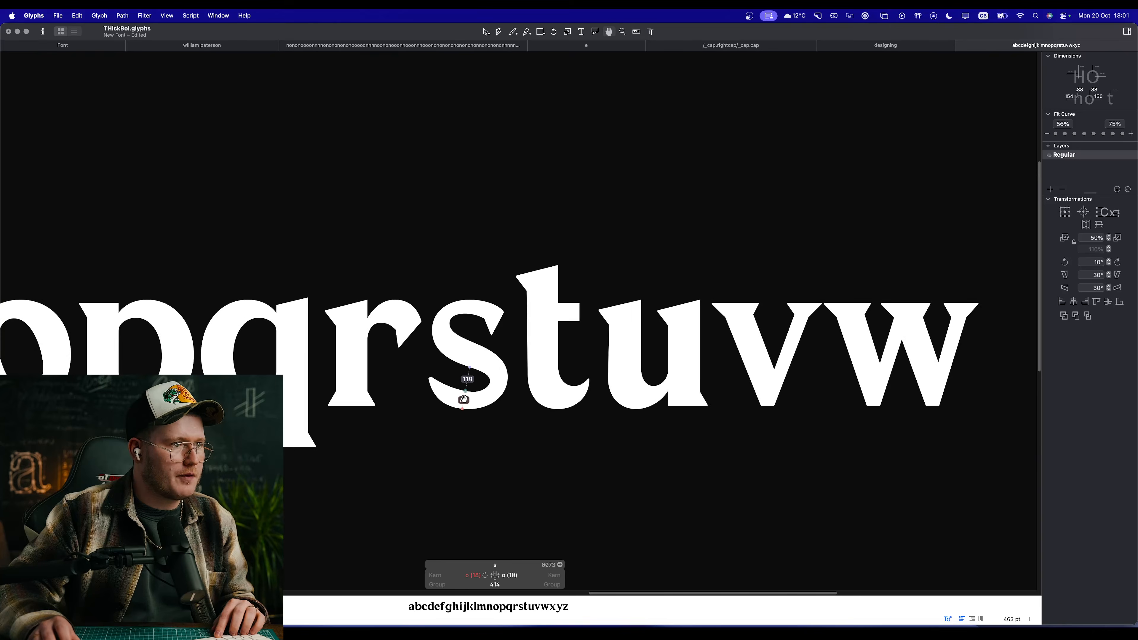
{"action": "scroll", "coordinate": [464, 399], "scroll_direction": "up", "scroll_amount": 7}
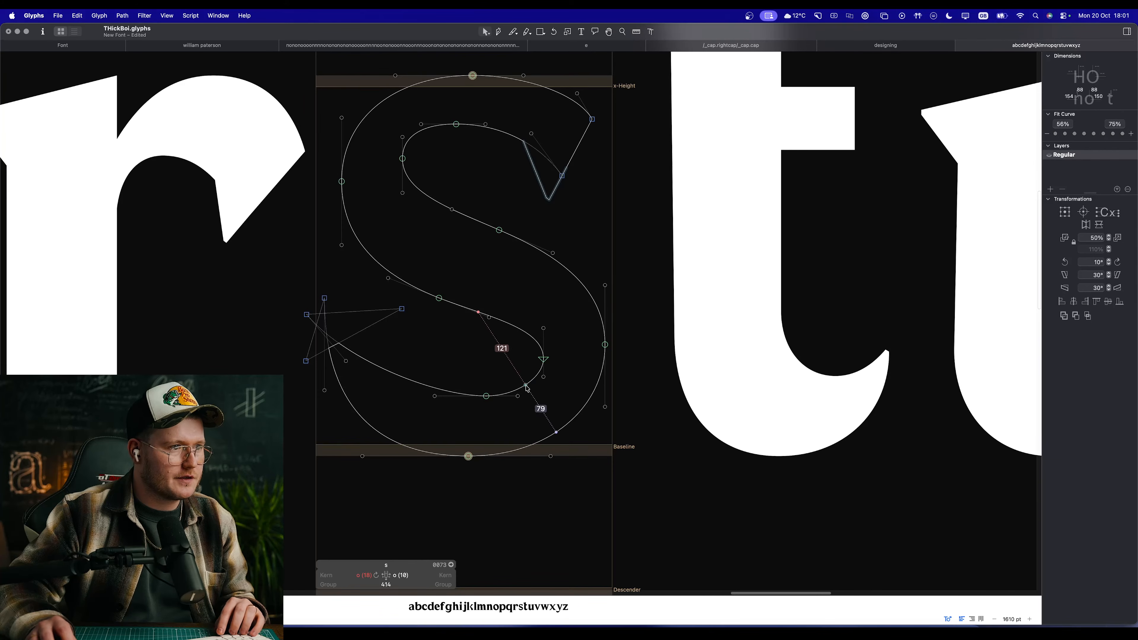
{"action": "left_click_drag", "start_coordinate": [527, 389], "coordinate": [525, 407]}
{"action": "scroll", "coordinate": [525, 404], "scroll_direction": "down", "scroll_amount": 4}
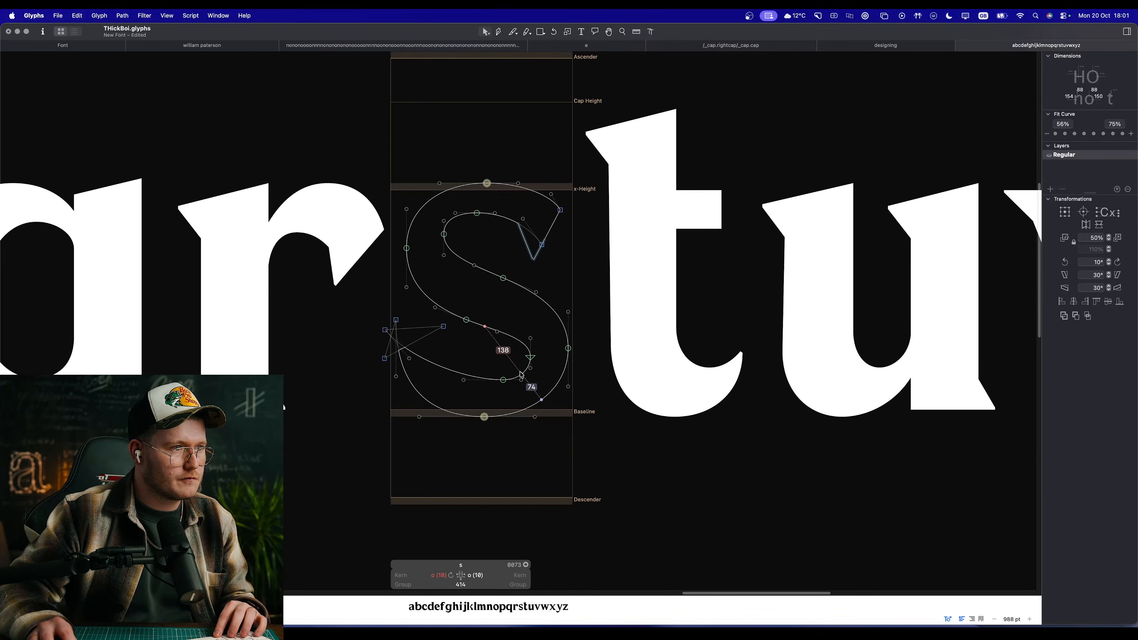
Step: Fit the s's inner lower-right bowl segment with the second curvature setting of the 56% to 75% range and preview the letter
{"action": "left_click", "coordinate": [524, 375]}
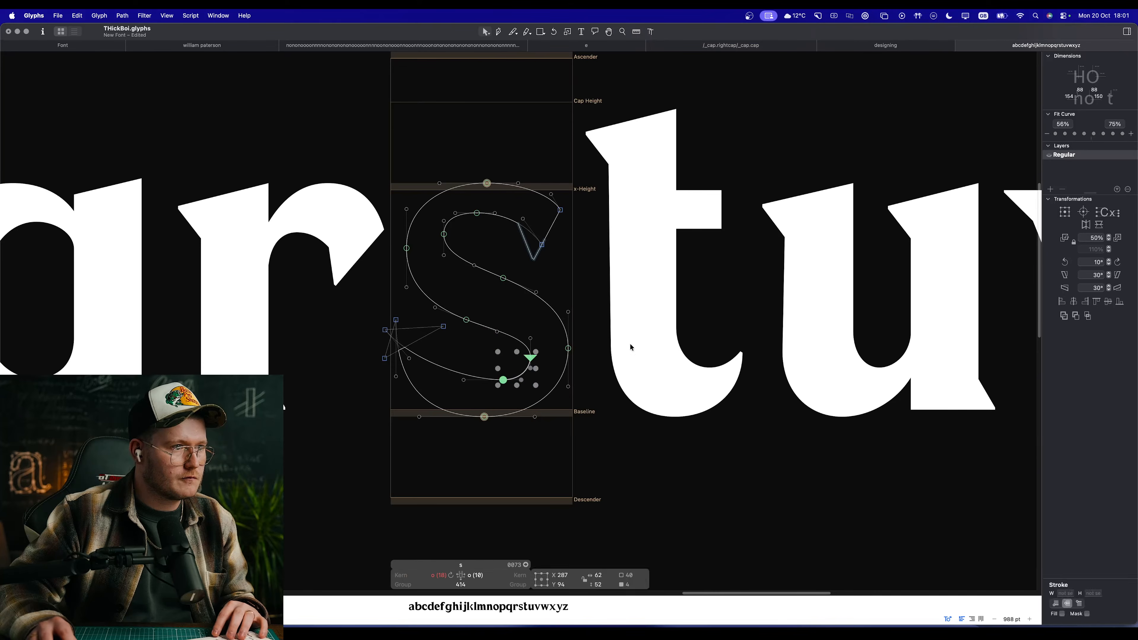
{"action": "left_click", "coordinate": [1066, 135]}
{"action": "left_click", "coordinate": [562, 267]}
{"action": "key", "text": "space"}
{"action": "left_click_drag", "start_coordinate": [509, 283], "coordinate": [582, 297]}
{"action": "scroll", "coordinate": [539, 269], "scroll_direction": "up", "scroll_amount": 3}
{"action": "scroll", "coordinate": [520, 387], "scroll_direction": "up", "scroll_amount": 3}
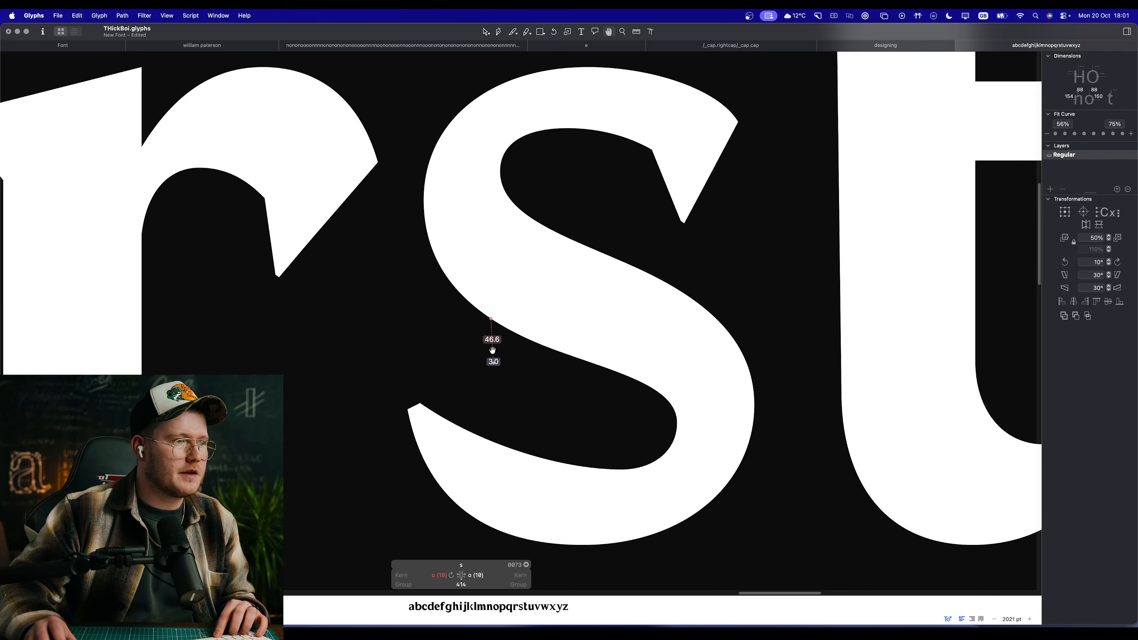
Step: Adjust the lower-left corner node of the s's tail to X -13, Y 128 and preview the letter within the alphabet
{"action": "left_click", "coordinate": [379, 416]}
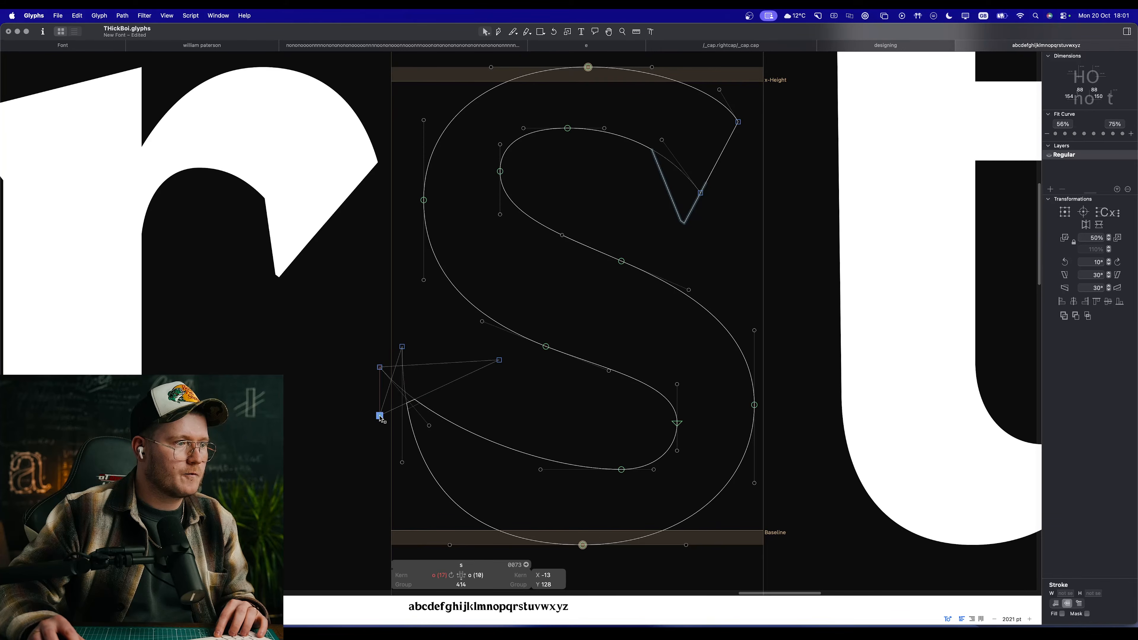
{"action": "key", "text": "space"}
{"action": "scroll", "coordinate": [547, 376], "scroll_direction": "down", "scroll_amount": 10}
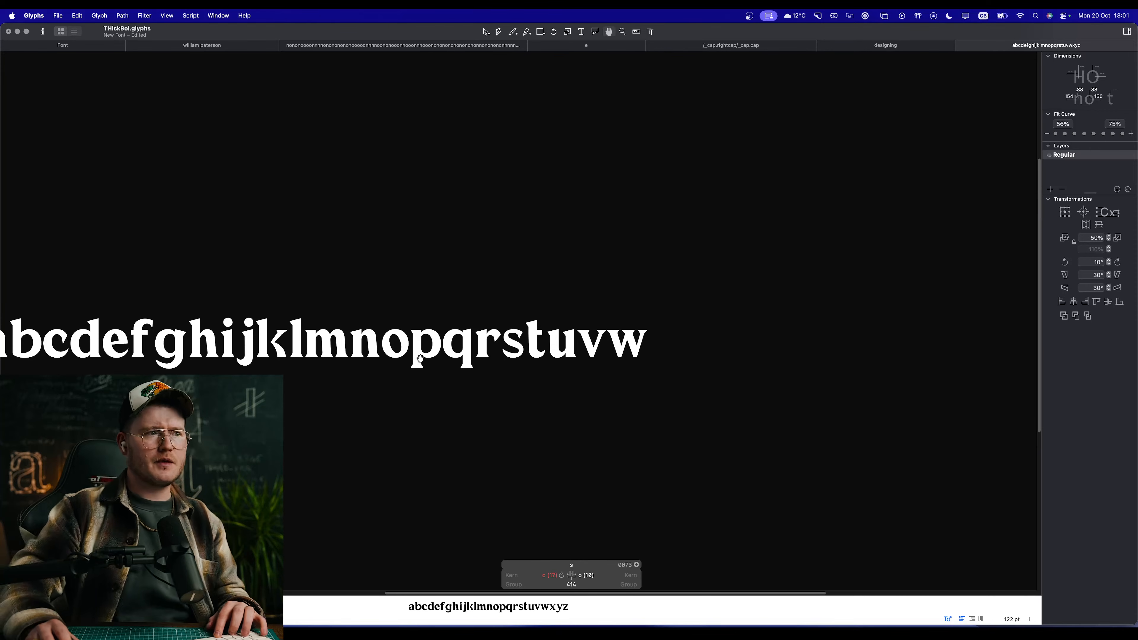
Step: Open the k for editing and shift its whole arm-and-leg outline left, closer to the stem
{"action": "scroll", "coordinate": [420, 357], "scroll_direction": "up", "scroll_amount": 8}
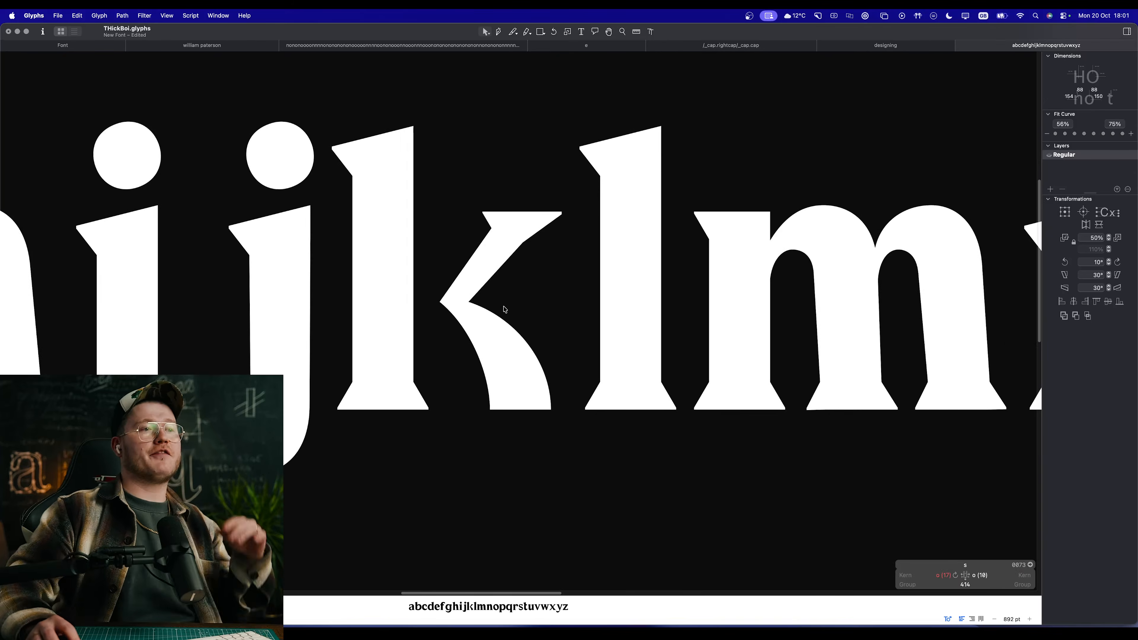
{"action": "double_click", "coordinate": [505, 309]}
{"action": "key", "text": "space"}
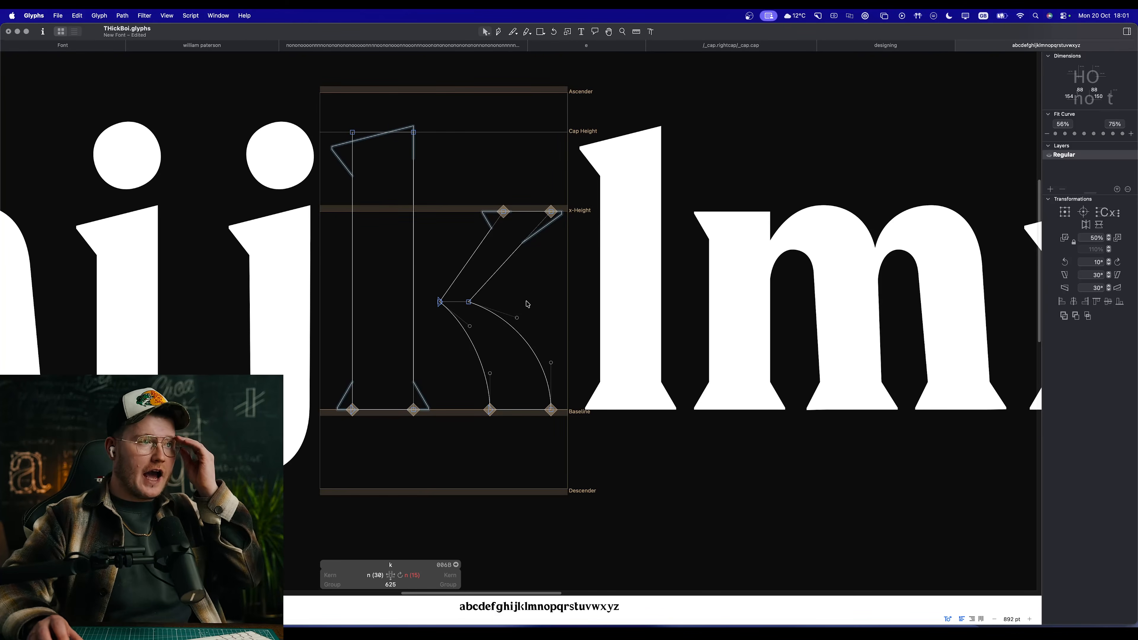
{"action": "scroll", "coordinate": [507, 293], "scroll_direction": "down", "scroll_amount": 10}
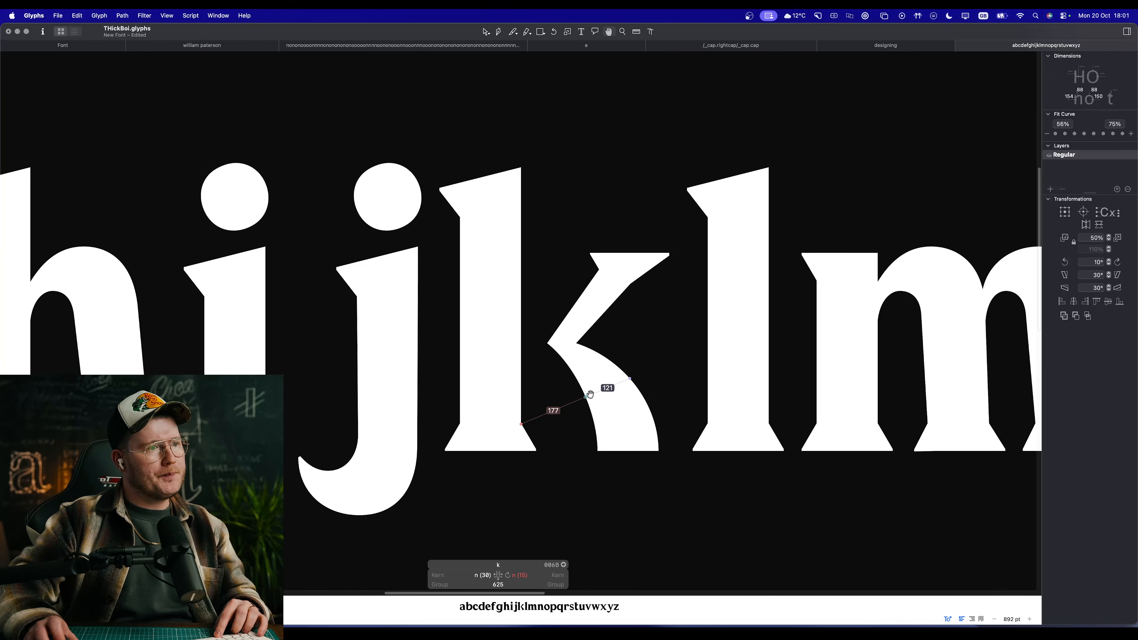
{"action": "scroll", "coordinate": [590, 393], "scroll_direction": "down", "scroll_amount": 5}
{"action": "scroll", "coordinate": [576, 382], "scroll_direction": "up", "scroll_amount": 10}
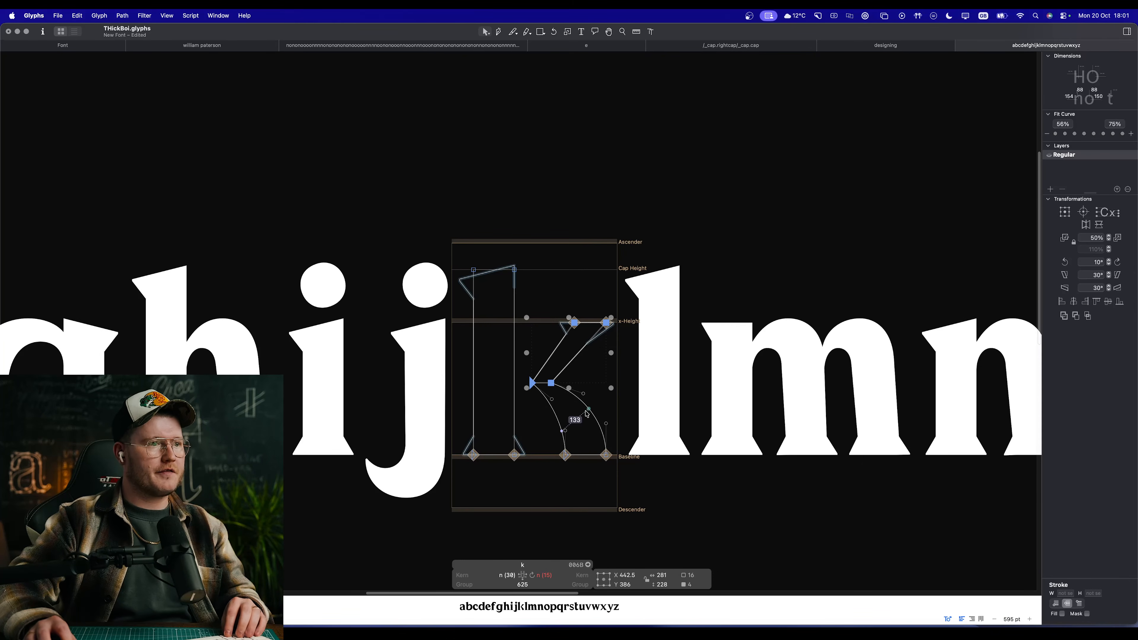
{"action": "double_click", "coordinate": [586, 410]}
{"action": "key", "text": "shift+Left"}
{"action": "key", "text": "shift+Left"}
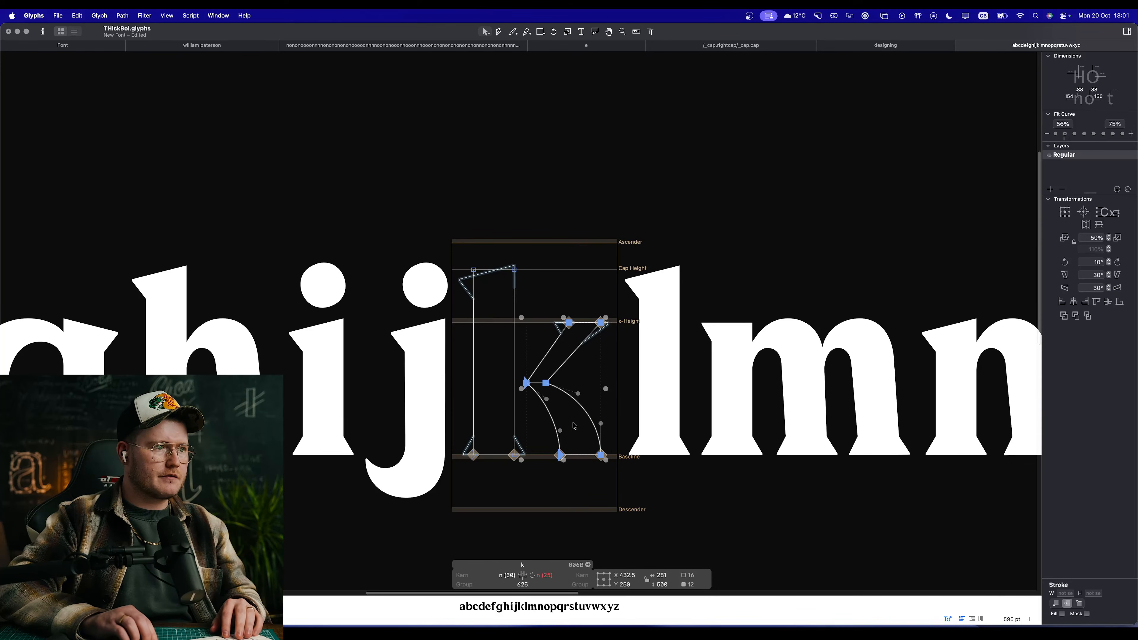
{"action": "key", "text": "space"}
{"action": "left_click", "coordinate": [595, 559]}
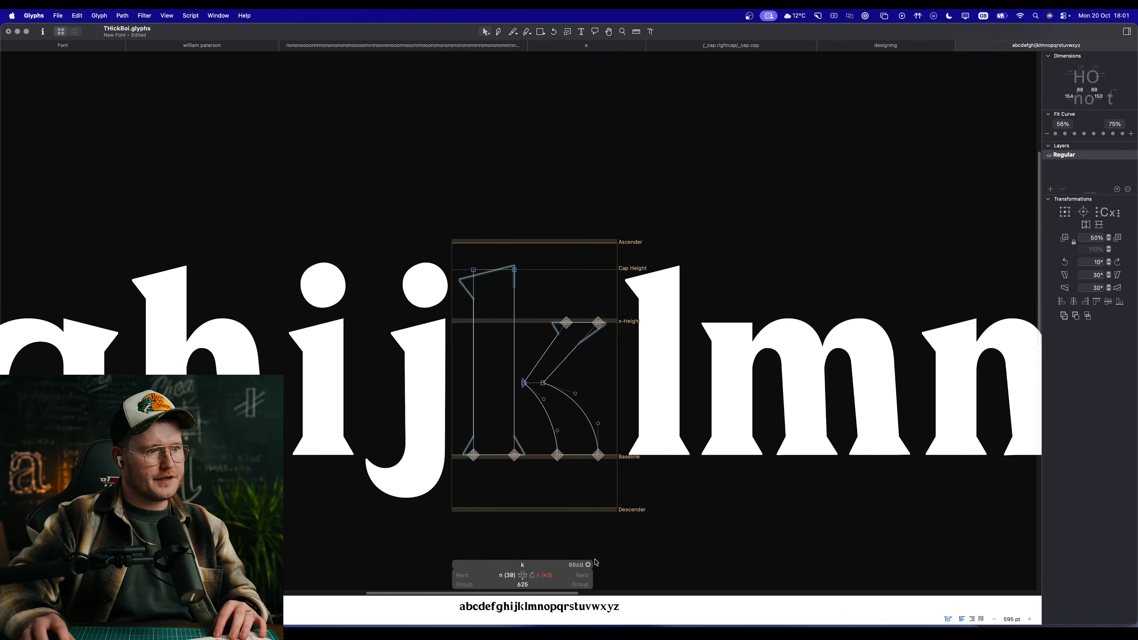
Step: Sync the k's right sidebearing with its n metrics key and preview the letter among its neighbours
{"action": "left_click", "coordinate": [533, 575]}
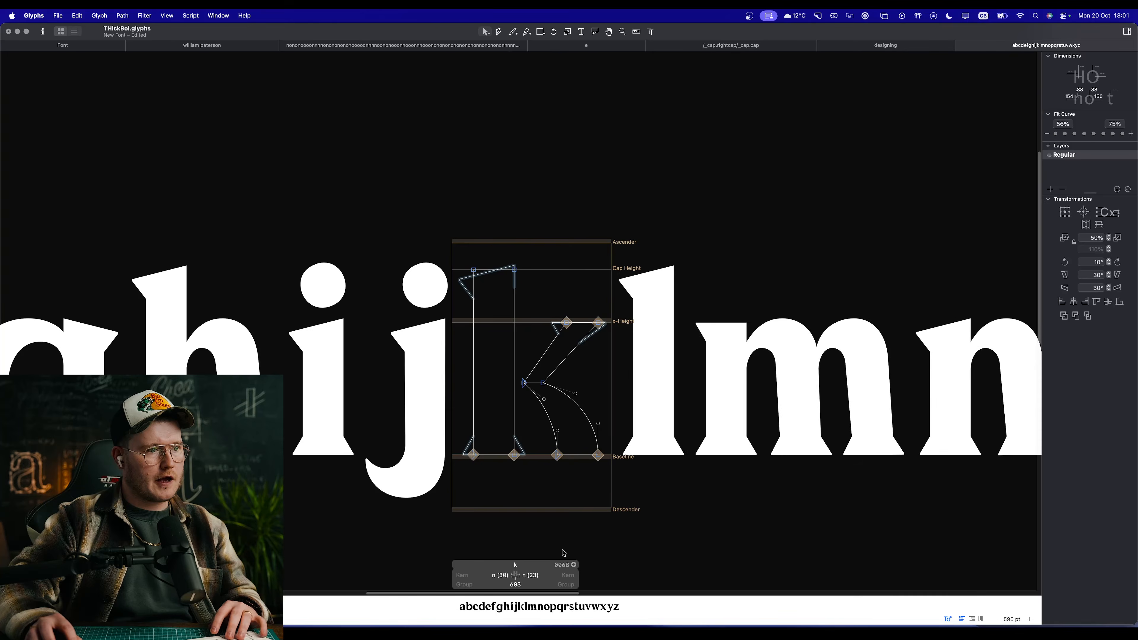
{"action": "key", "text": "space"}
{"action": "scroll", "coordinate": [576, 426], "scroll_direction": "down", "scroll_amount": 10}
{"action": "scroll", "coordinate": [577, 422], "scroll_direction": "up", "scroll_amount": 5}
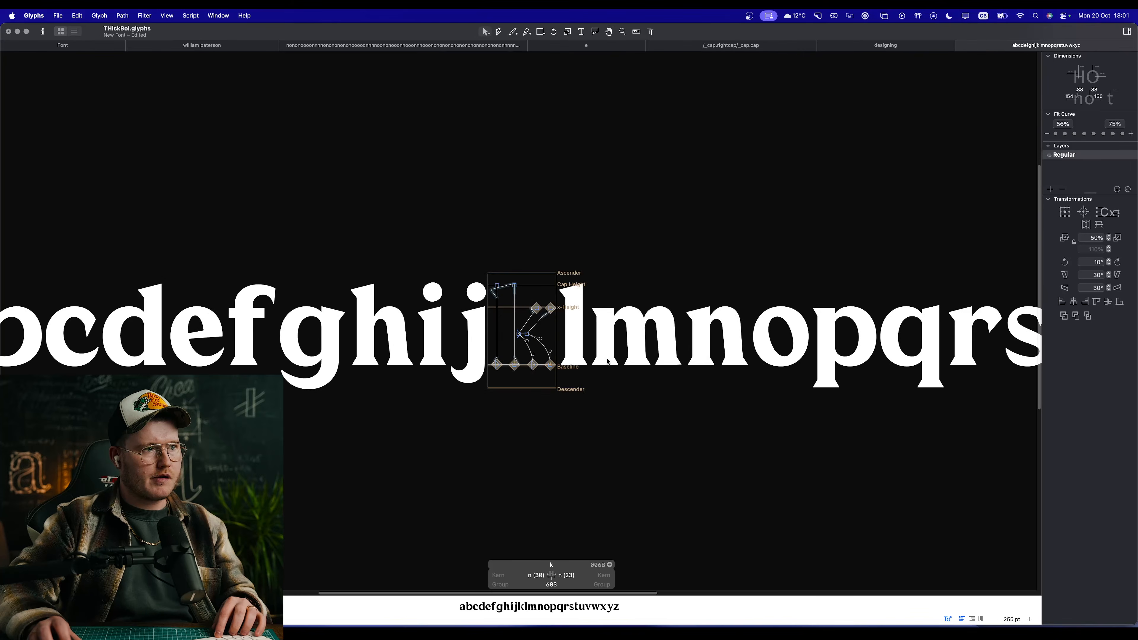
Step: Replace the alphabet in the edit view with the sample text "new ty"
{"action": "left_click", "coordinate": [600, 354]}
{"action": "key", "text": "super+a"}
{"action": "type", "text": "new type"}
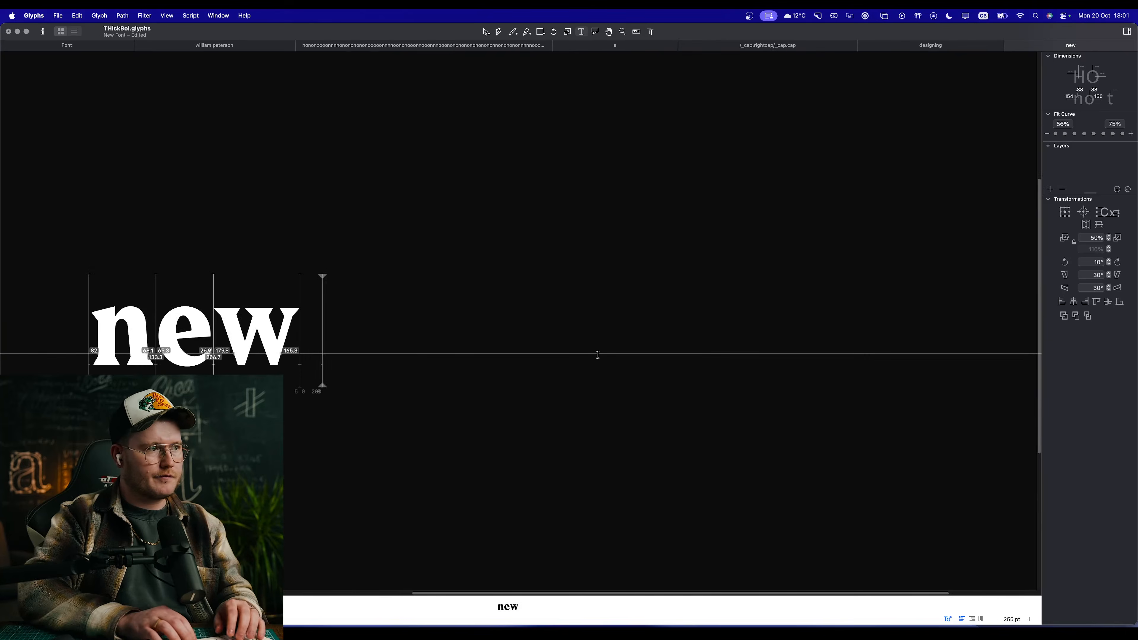
{"action": "key", "text": "BackSpace"}
{"action": "key", "text": "BackSpace"}
{"action": "key", "text": "BackSpace"}
{"action": "key", "text": "BackSpace"}
{"action": "key", "text": "BackSpace"}
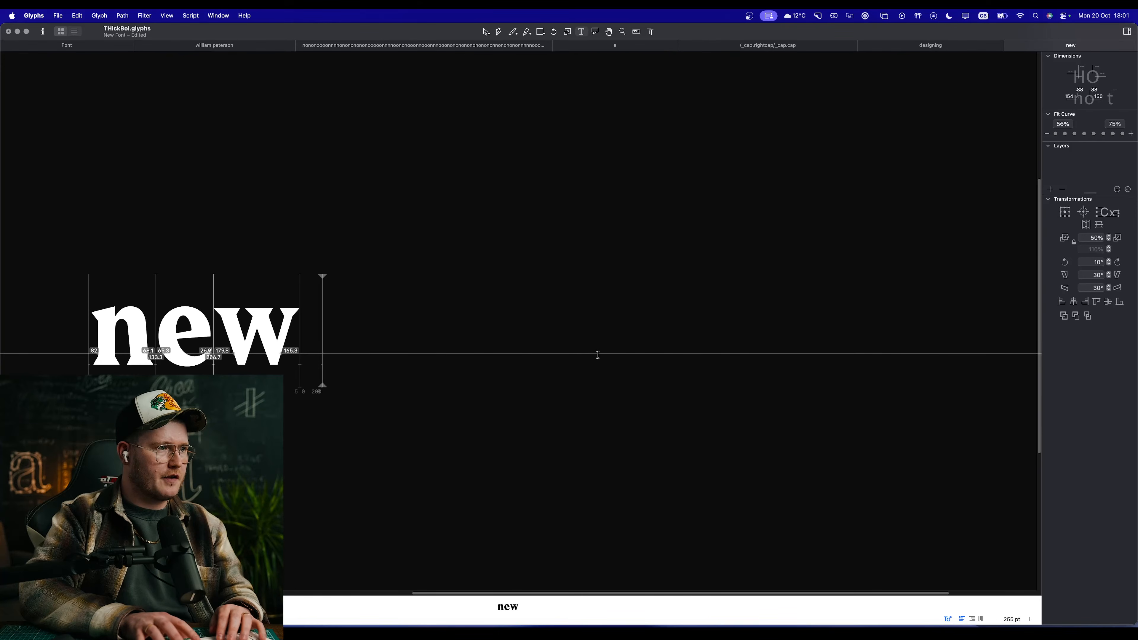
{"action": "type", "text": "ty"}
{"action": "key", "text": "Escape"}
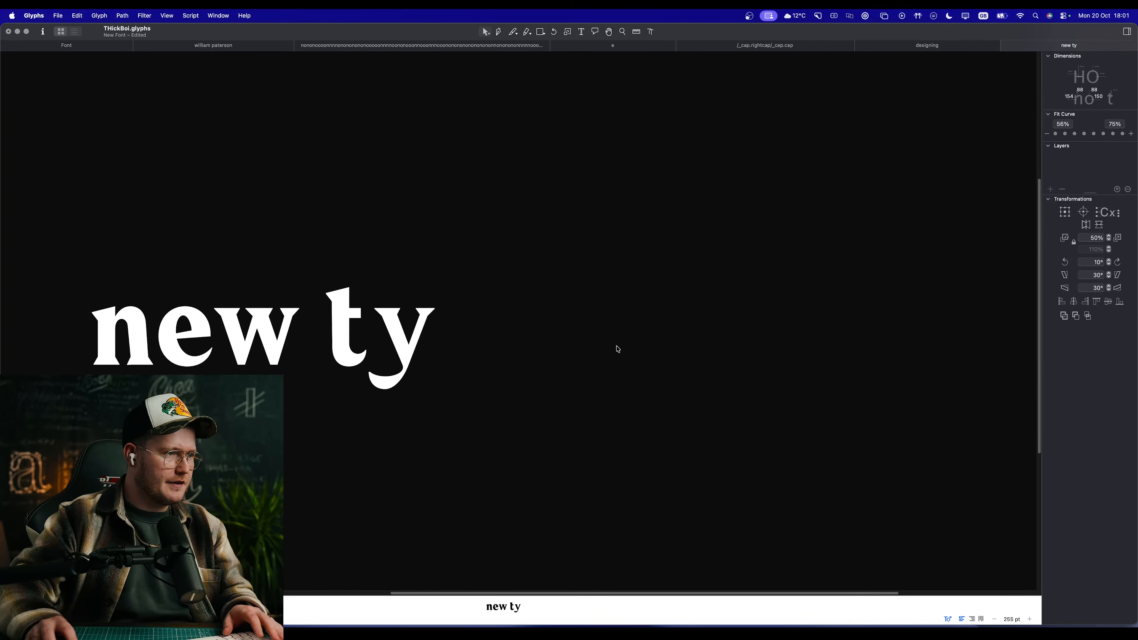
Step: Open the y for editing and try sliding the inner tail node from the baseline up the left diagonal to Y 242
{"action": "double_click", "coordinate": [389, 366]}
{"action": "scroll", "coordinate": [389, 365], "scroll_direction": "up", "scroll_amount": 10}
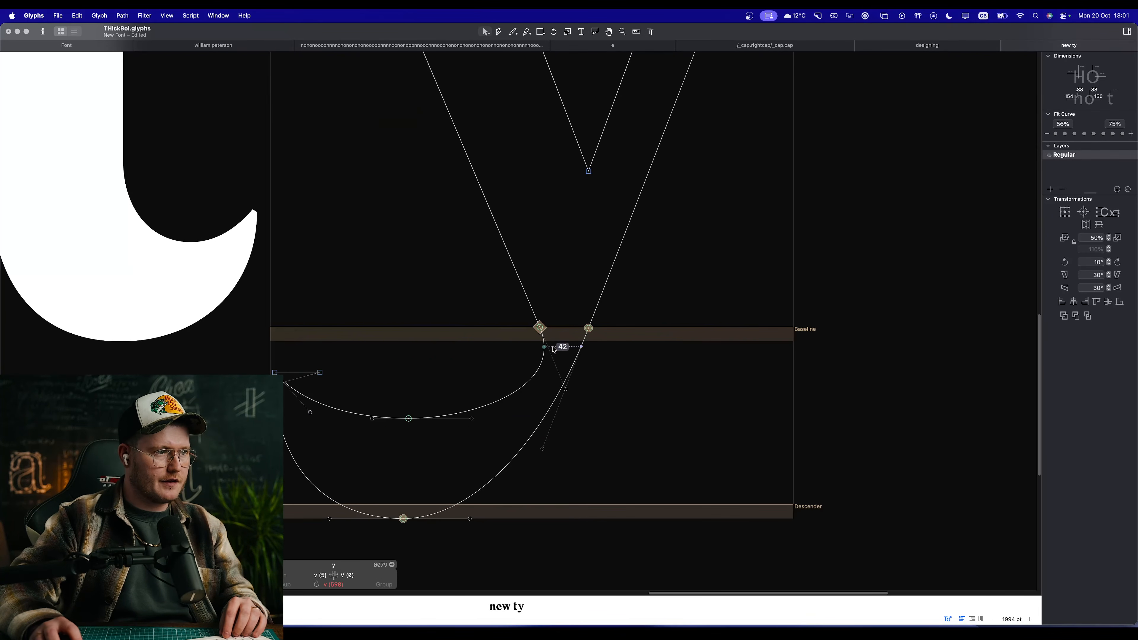
{"action": "left_click_drag", "start_coordinate": [541, 328], "coordinate": [451, 114]}
{"action": "key", "text": "space"}
{"action": "scroll", "coordinate": [483, 292], "scroll_direction": "down", "scroll_amount": 8}
{"action": "left_click_drag", "start_coordinate": [524, 323], "coordinate": [554, 356]}
{"action": "scroll", "coordinate": [509, 329], "scroll_direction": "up", "scroll_amount": 5}
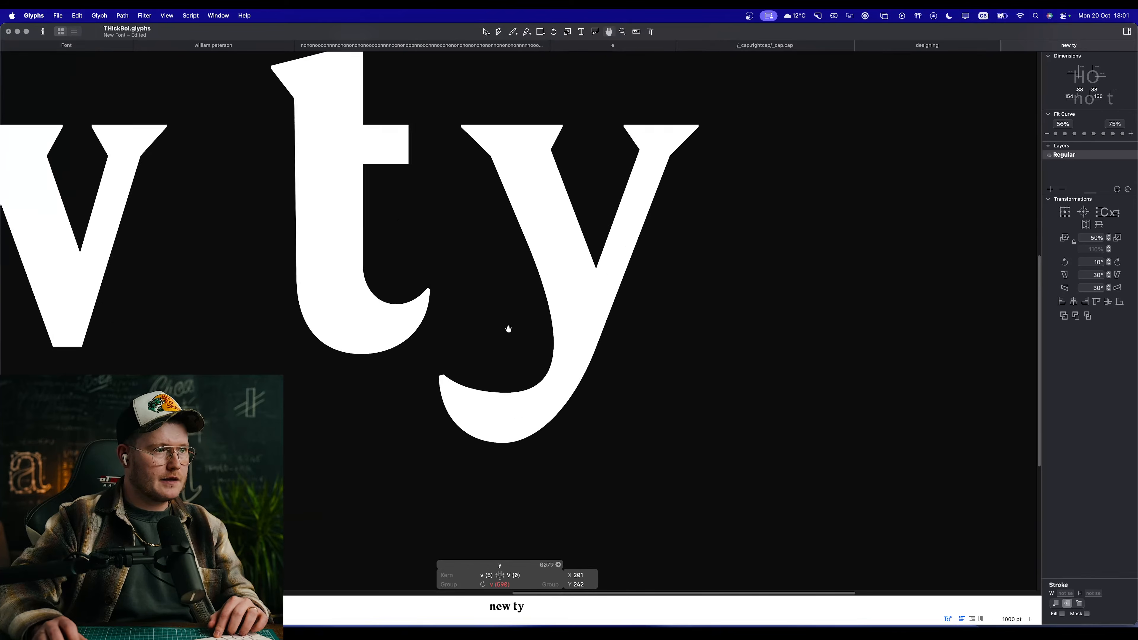
Step: Try raising the y's outer tail node along the right diagonal and shortening the upper handle of the inner tail curve
{"action": "scroll", "coordinate": [509, 329], "scroll_direction": "up", "scroll_amount": 5}
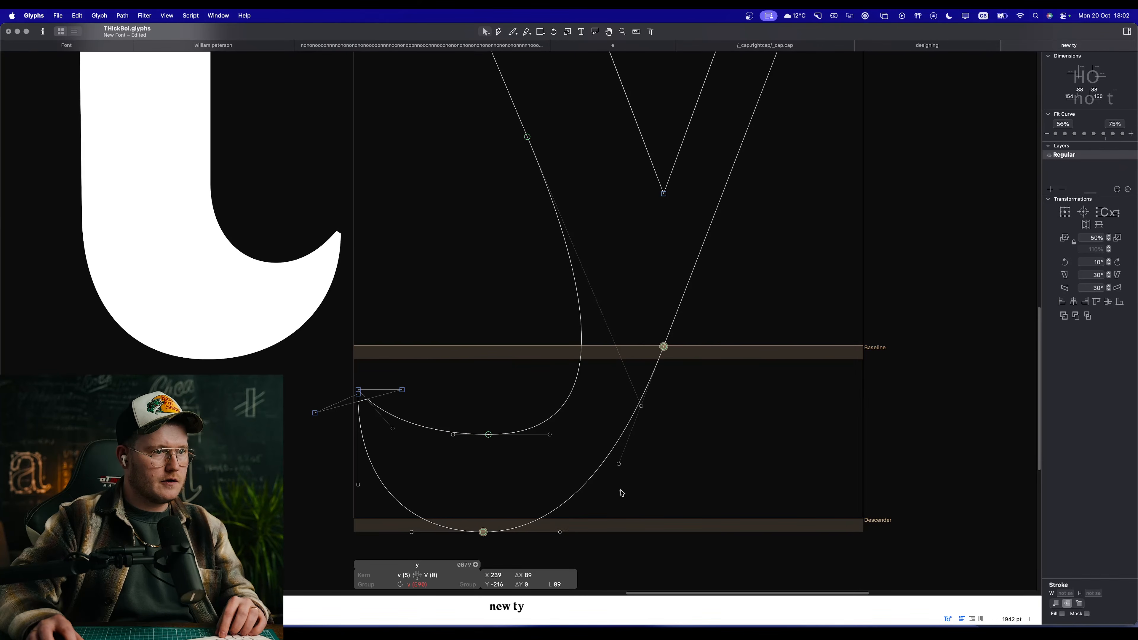
{"action": "left_click_drag", "start_coordinate": [663, 347], "coordinate": [714, 217]}
{"action": "left_click", "coordinate": [635, 448]}
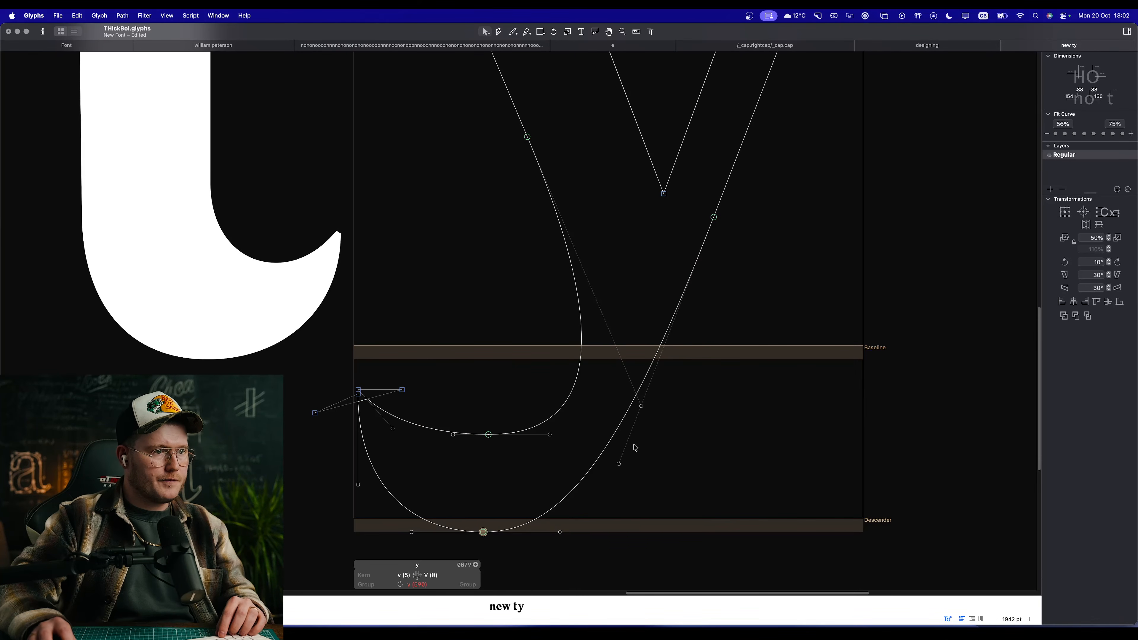
{"action": "left_click_drag", "start_coordinate": [621, 467], "coordinate": [595, 305]}
{"action": "key", "text": "space"}
Step: Undo the trial node and handle moves on the y's tail
{"action": "key", "text": "super+z"}
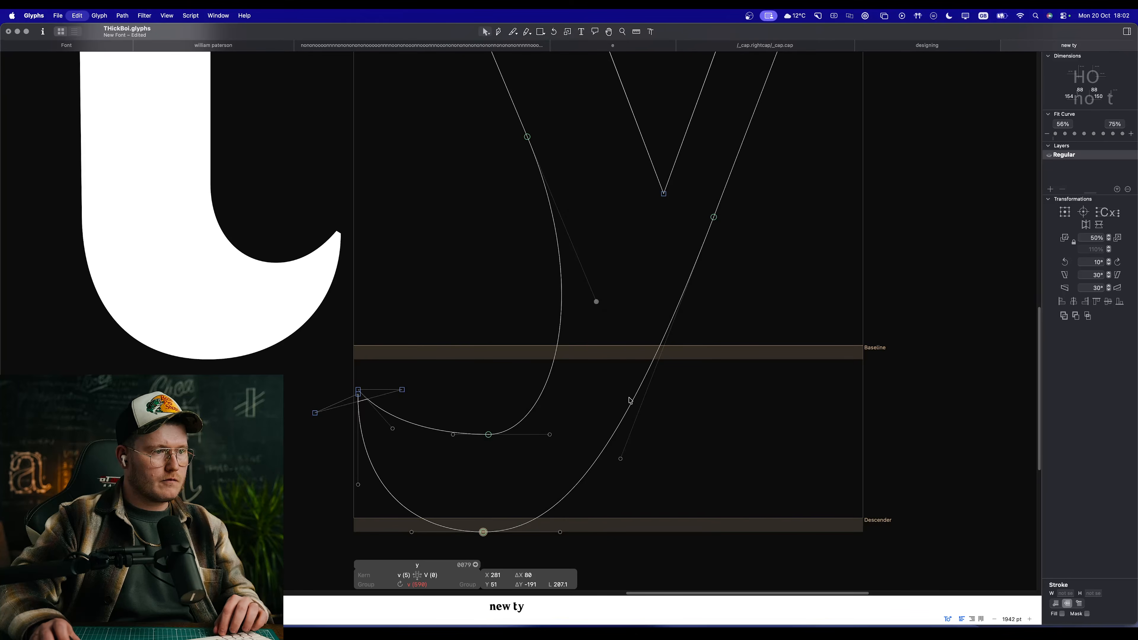
{"action": "key", "text": "space"}
{"action": "scroll", "coordinate": [666, 427], "scroll_direction": "down", "scroll_amount": 5}
{"action": "key", "text": "super+z"}
{"action": "key", "text": "super+z"}
{"action": "key", "text": "super+z"}
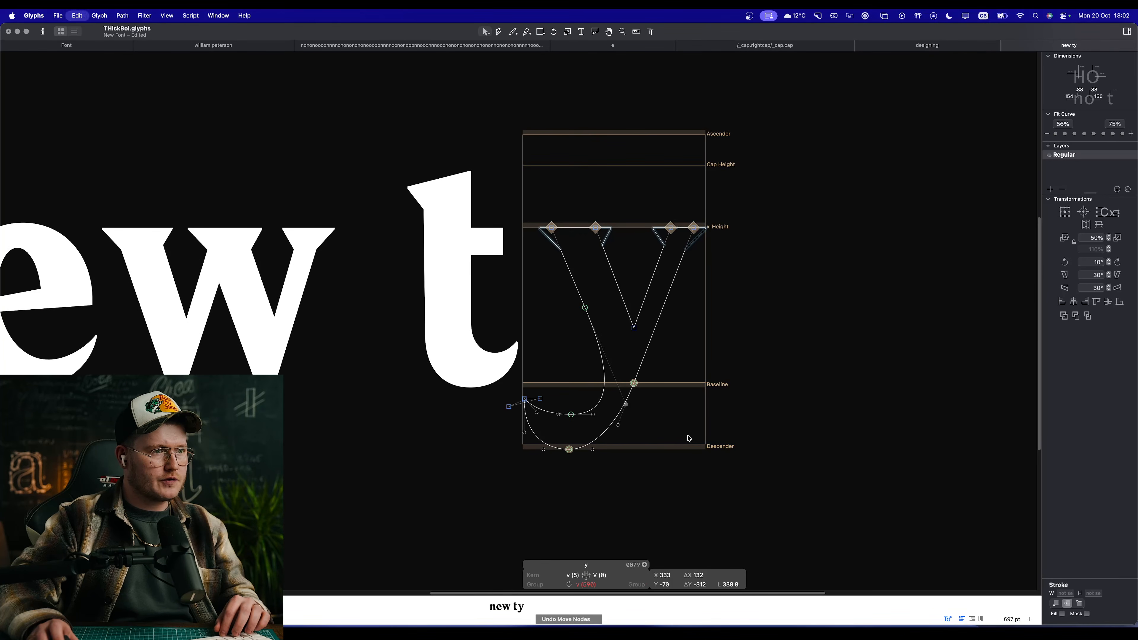
{"action": "scroll", "coordinate": [654, 413], "scroll_direction": "up", "scroll_amount": 5}
{"action": "key", "text": "a"}
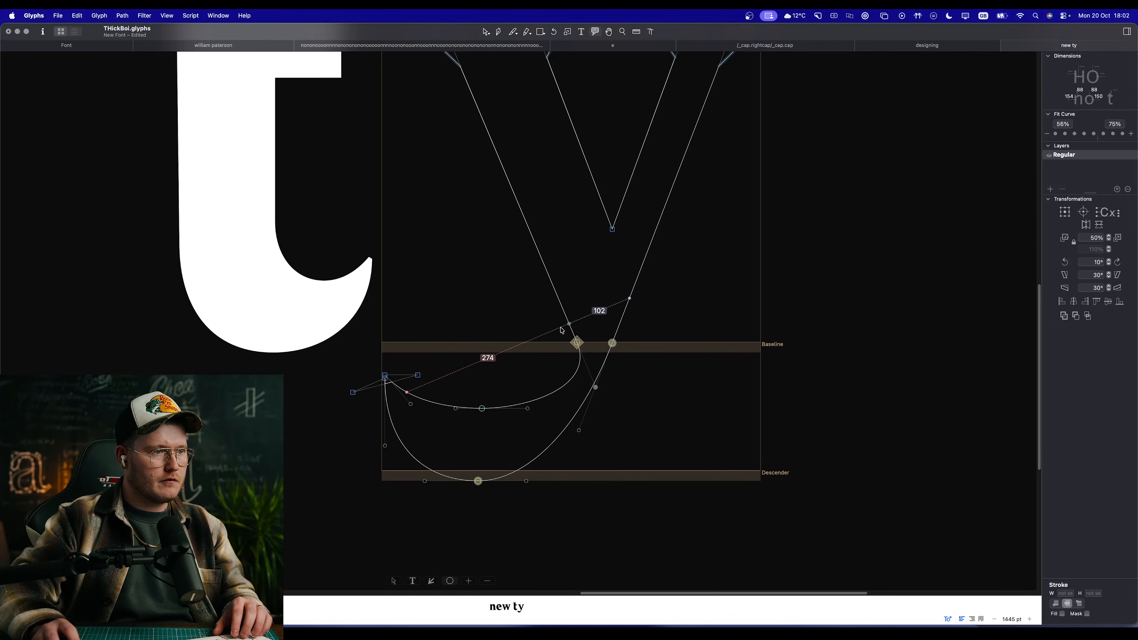
{"action": "mouse_move", "coordinate": [501, 316]}
{"action": "left_mouse_down"}
{"action": "mouse_move", "coordinate": [553, 348]}
{"action": "mouse_move", "coordinate": [554, 432]}
{"action": "left_mouse_up"}
{"action": "key", "text": "v"}
{"action": "key", "text": "a"}
{"action": "key", "text": "v"}
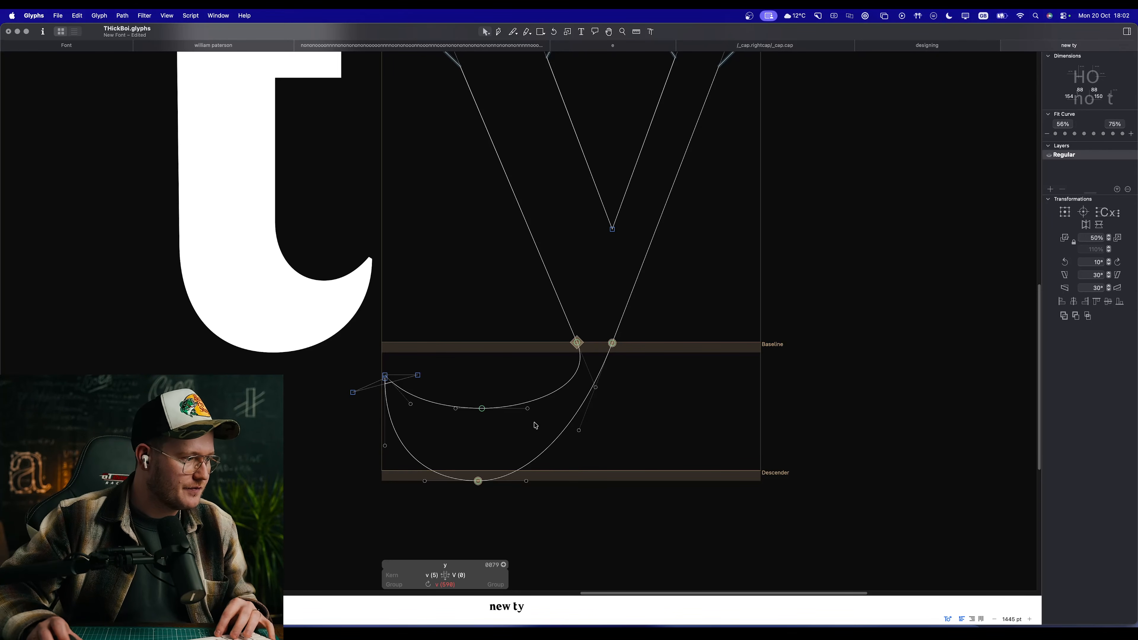
Step: Preview the y together with the rest of the sample text at a smaller size
{"action": "scroll", "coordinate": [530, 407], "scroll_direction": "down", "scroll_amount": 5}
{"action": "key", "text": "space"}
{"action": "left_click_drag", "start_coordinate": [591, 329], "coordinate": [714, 305]}
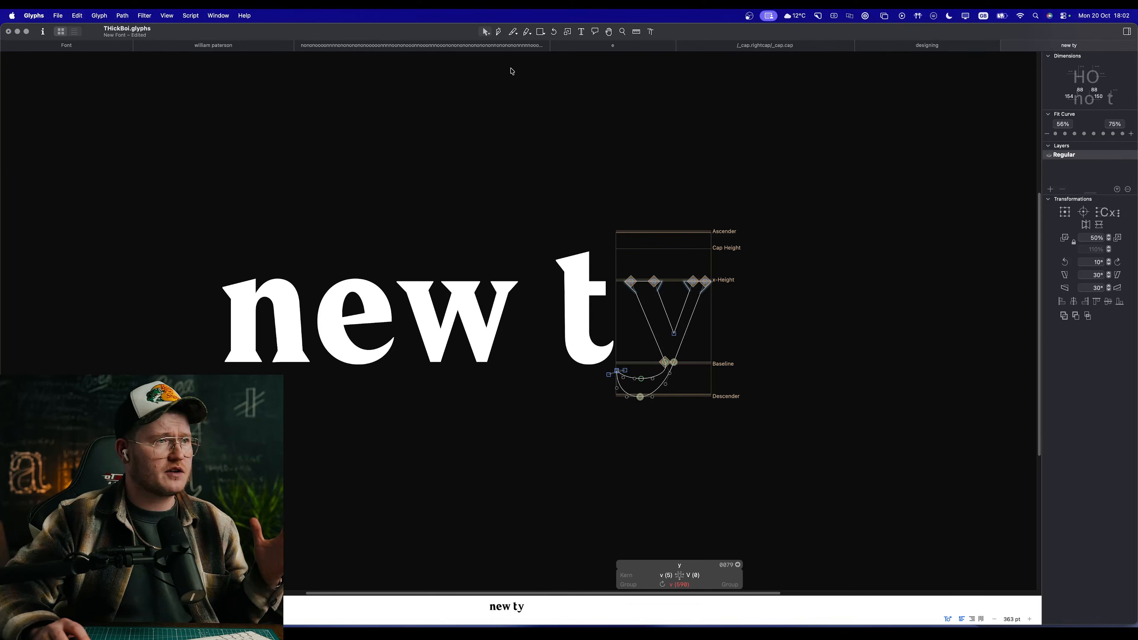
Step: Open the n and o spacing test string, sync the o's right sidebearing with its metrics key and preview the rows
{"action": "left_click", "coordinate": [365, 49]}
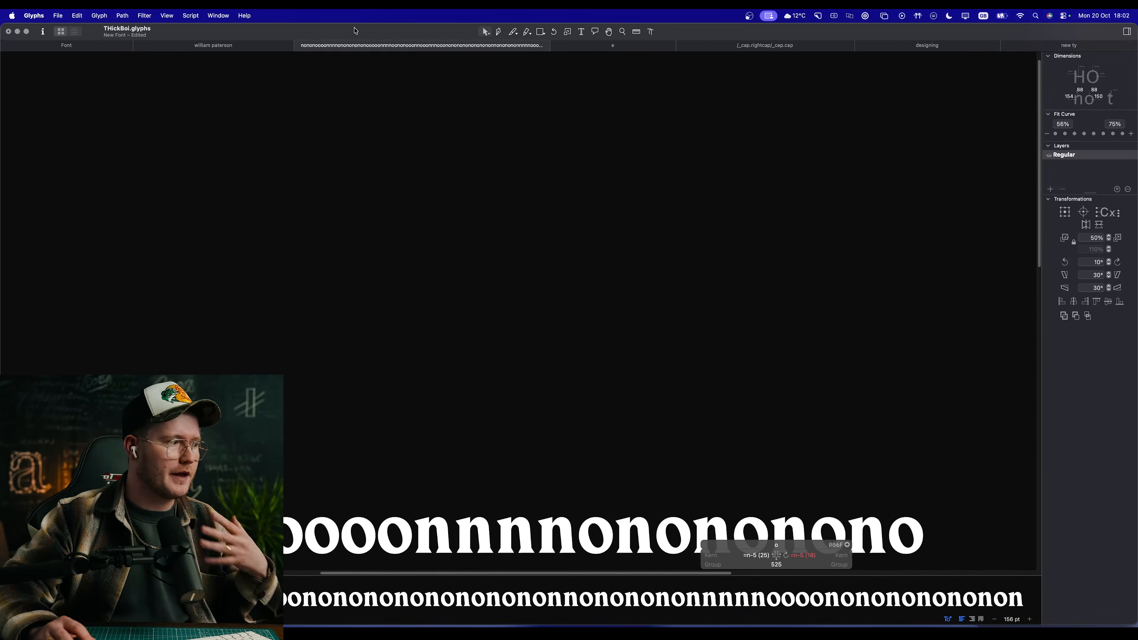
{"action": "scroll", "coordinate": [695, 370], "scroll_direction": "down", "scroll_amount": 3}
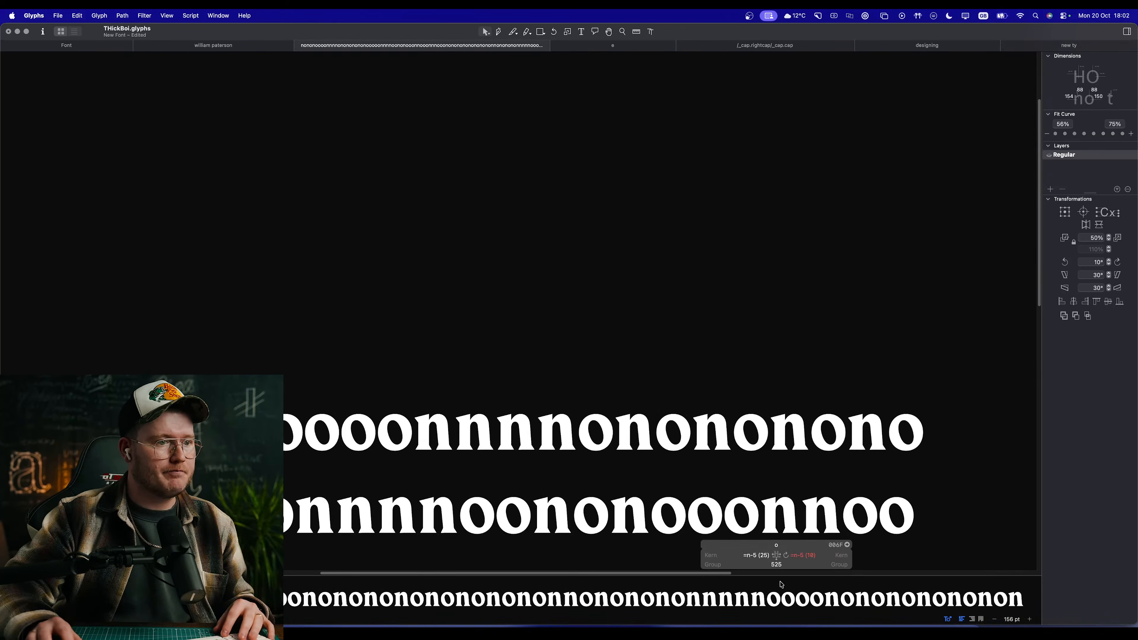
{"action": "scroll", "coordinate": [635, 387], "scroll_direction": "down", "scroll_amount": 3}
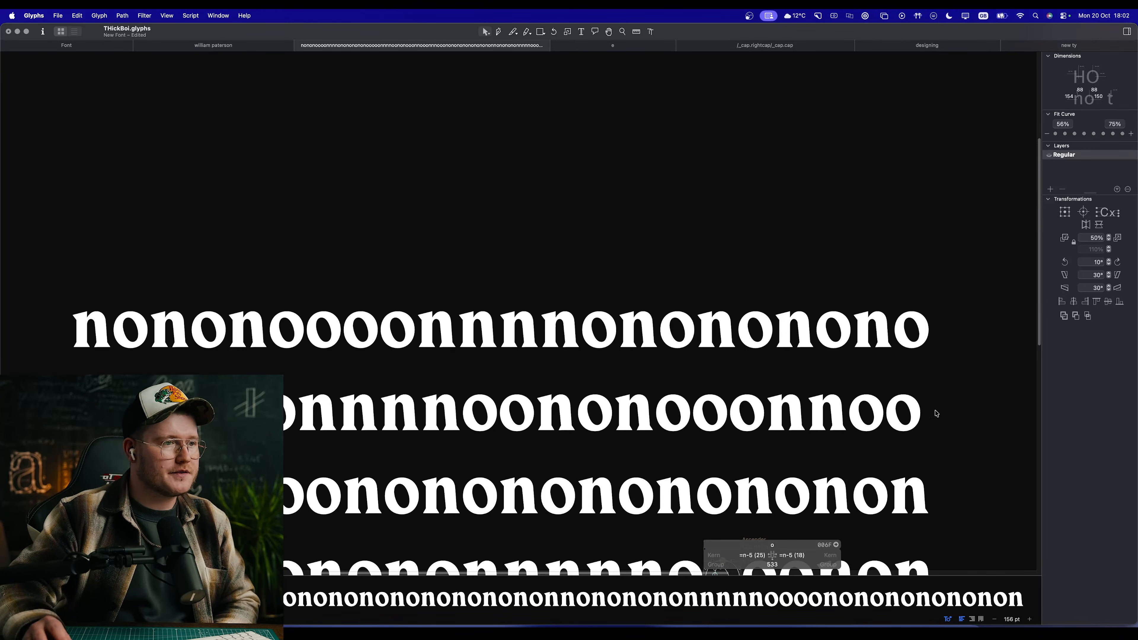
{"action": "key", "text": "space"}
{"action": "left_click_drag", "start_coordinate": [643, 438], "coordinate": [913, 279]}
{"action": "left_click_drag", "start_coordinate": [617, 425], "coordinate": [646, 380]}
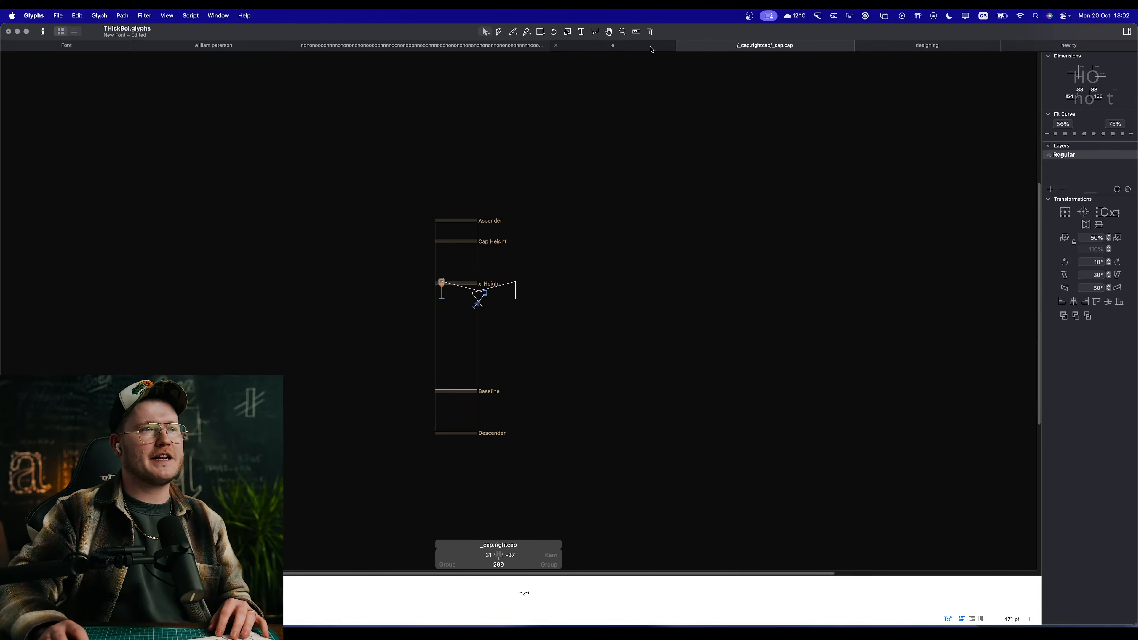
Step: Sync the e's right sidebearing with its o metrics key and return to the font's glyph overview
{"action": "left_click", "coordinate": [640, 46]}
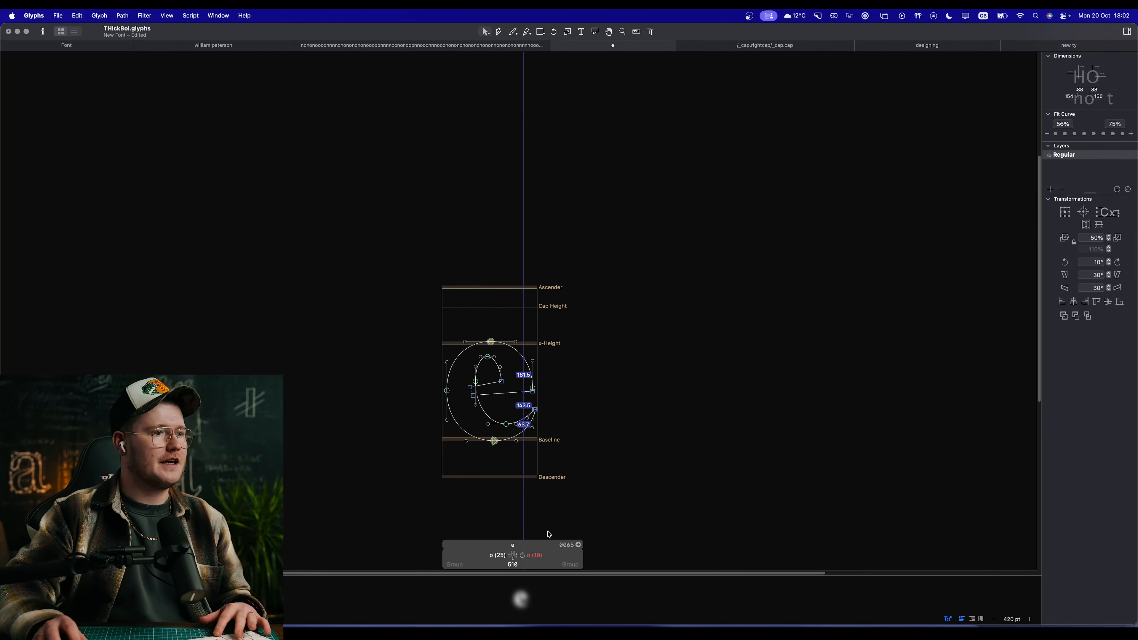
{"action": "left_click", "coordinate": [525, 557]}
{"action": "left_click", "coordinate": [77, 44]}
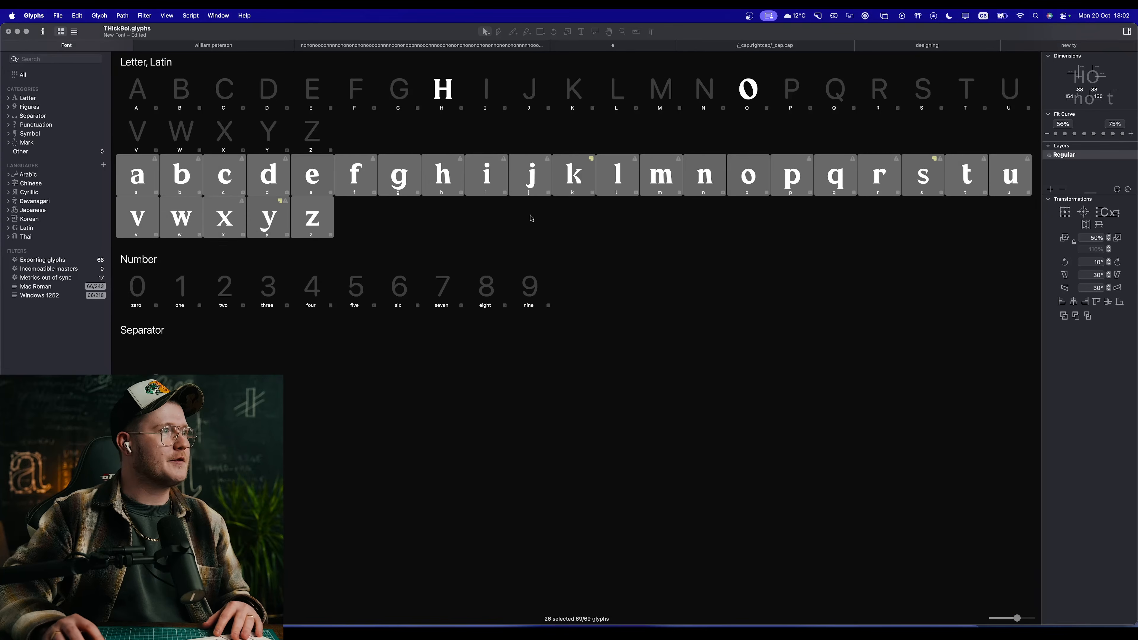
Step: Update the metrics of all selected lowercase glyphs so their sidebearings match their metrics keys
{"action": "left_click", "coordinate": [104, 16]}
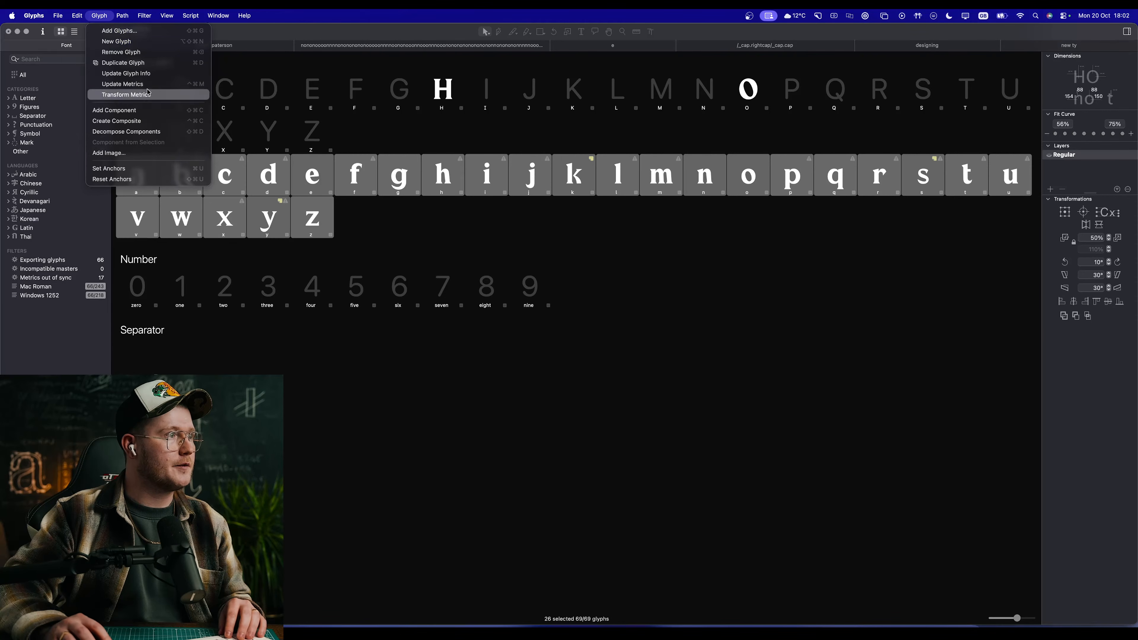
{"action": "left_click", "coordinate": [148, 85]}
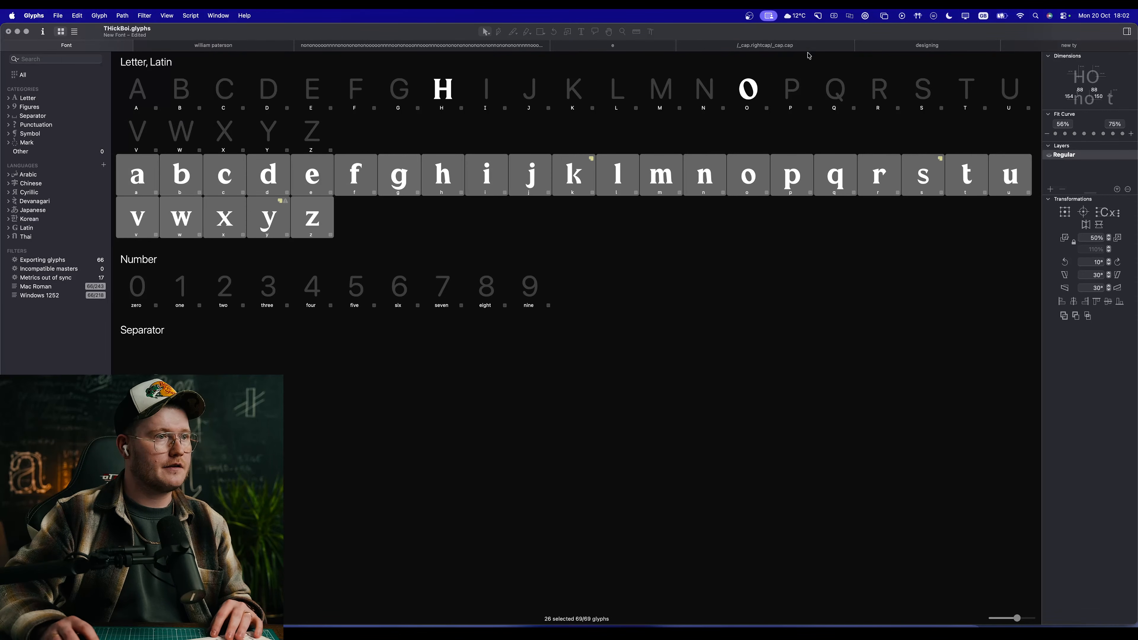
Step: Open the n and o spacing test string and preview its rhythm at small and large sizes
{"action": "left_click", "coordinate": [769, 45]}
{"action": "left_click", "coordinate": [484, 47]}
{"action": "key", "text": "space"}
{"action": "scroll", "coordinate": [648, 319], "scroll_direction": "down", "scroll_amount": 5}
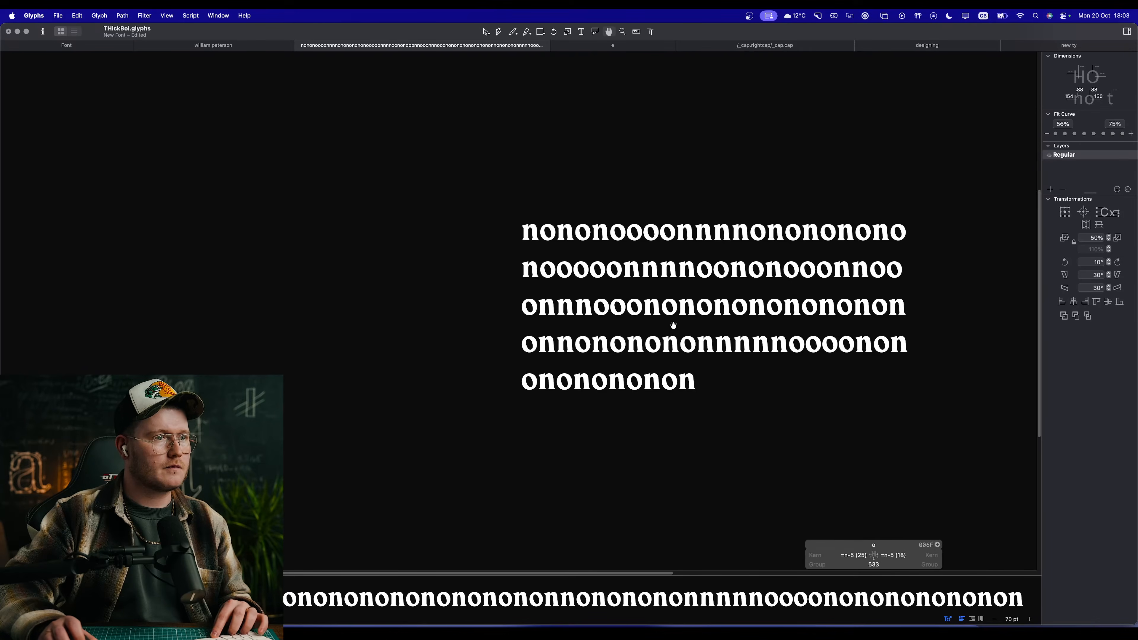
{"action": "left_click_drag", "start_coordinate": [765, 325], "coordinate": [654, 318]}
{"action": "scroll", "coordinate": [654, 318], "scroll_direction": "down", "scroll_amount": 5}
{"action": "scroll", "coordinate": [637, 313], "scroll_direction": "up", "scroll_amount": 4}
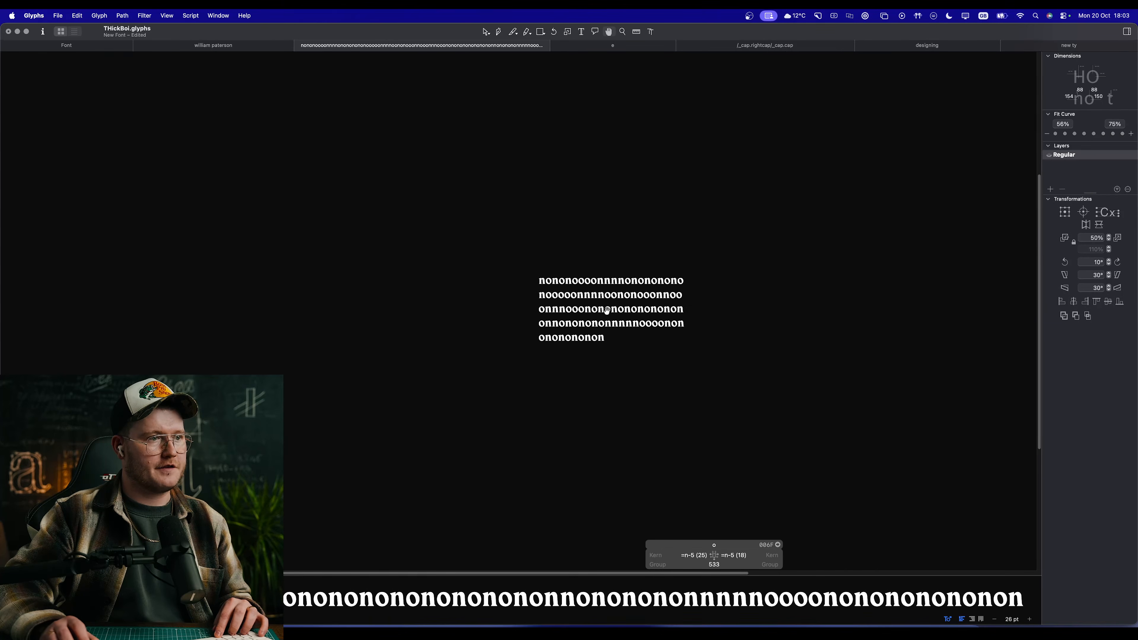
{"action": "scroll", "coordinate": [605, 312], "scroll_direction": "down", "scroll_amount": 3}
{"action": "scroll", "coordinate": [601, 304], "scroll_direction": "up", "scroll_amount": 2}
{"action": "scroll", "coordinate": [593, 312], "scroll_direction": "up", "scroll_amount": 10}
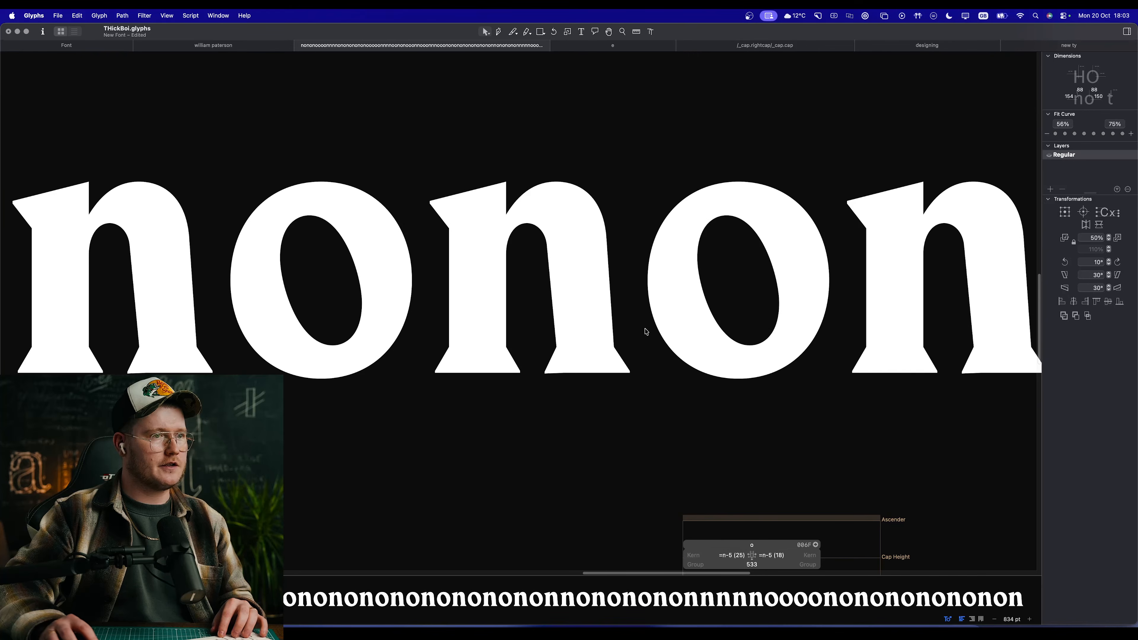
Step: Activate an n in the spacing test string and preview the evenness of the gaps between the n and o letters
{"action": "double_click", "coordinate": [597, 319]}
{"action": "left_click_drag", "start_coordinate": [666, 315], "coordinate": [548, 396]}
{"action": "key", "text": "space"}
{"action": "left_click_drag", "start_coordinate": [690, 396], "coordinate": [685, 395]}
{"action": "scroll", "coordinate": [685, 394], "scroll_direction": "down", "scroll_amount": 4}
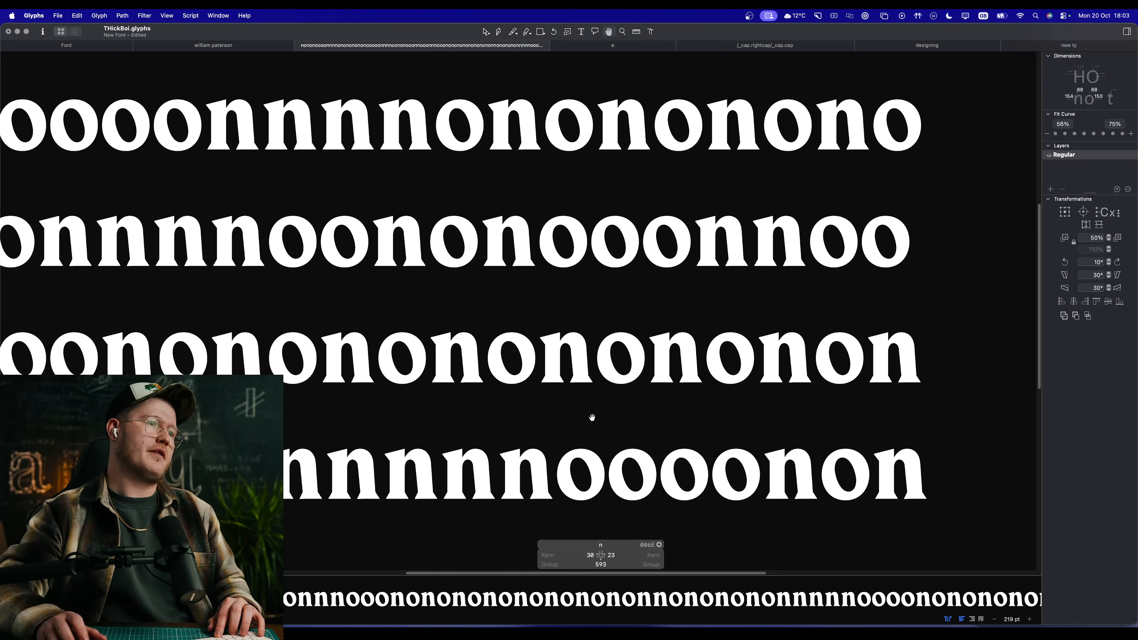
{"action": "scroll", "coordinate": [592, 417], "scroll_direction": "down", "scroll_amount": 4}
{"action": "scroll", "coordinate": [528, 383], "scroll_direction": "up", "scroll_amount": 3}
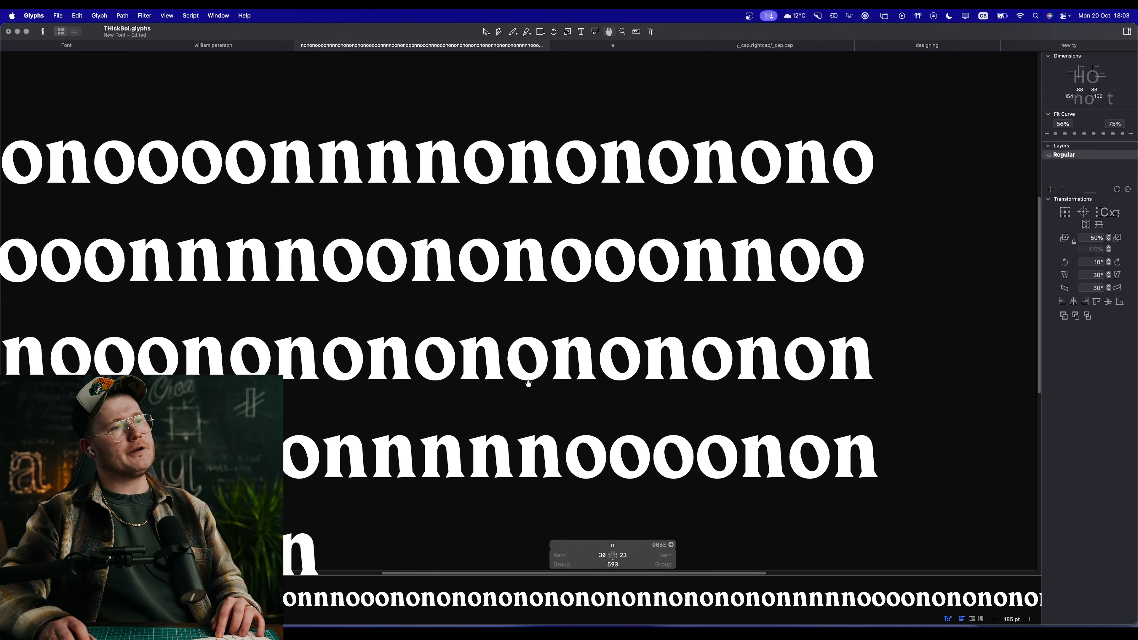
{"action": "scroll", "coordinate": [498, 397], "scroll_direction": "up", "scroll_amount": 2}
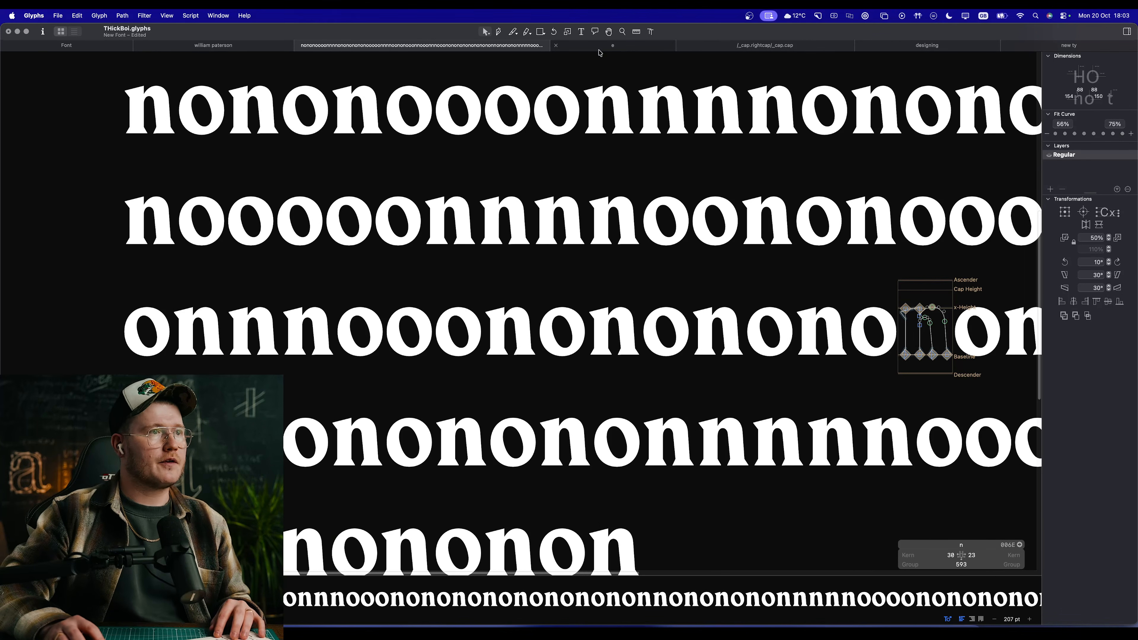
Step: Open the full-name sample text, examine the metrics keys of its a, t and p, and preview the whole line
{"action": "key", "text": "super+shift+bracketleft"}
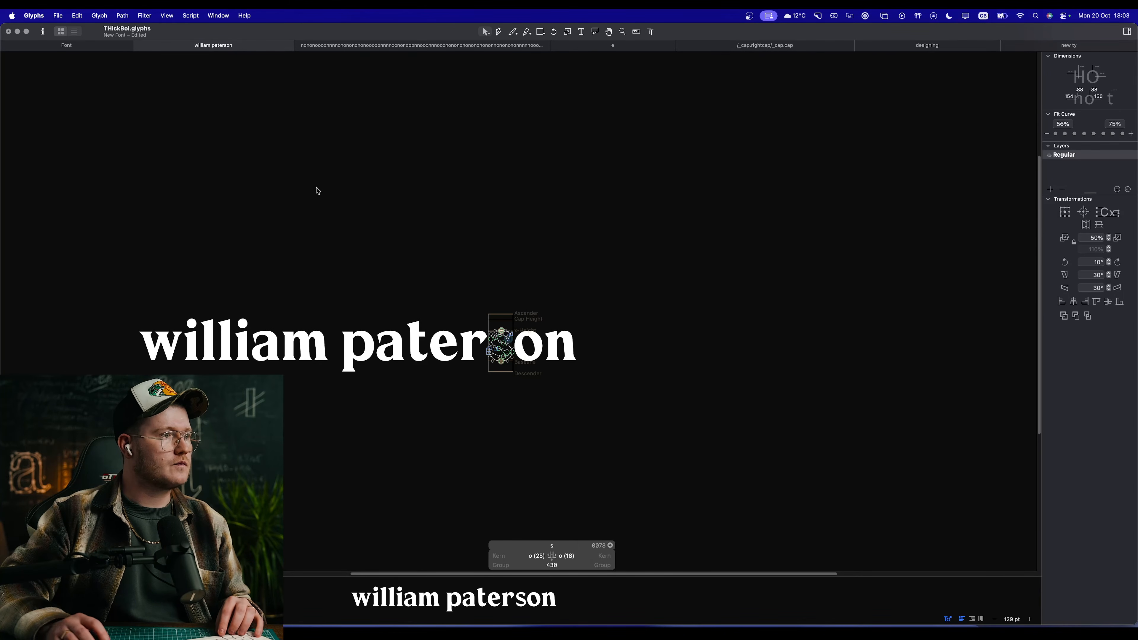
{"action": "key", "text": "space"}
{"action": "left_click_drag", "start_coordinate": [299, 313], "coordinate": [449, 272]}
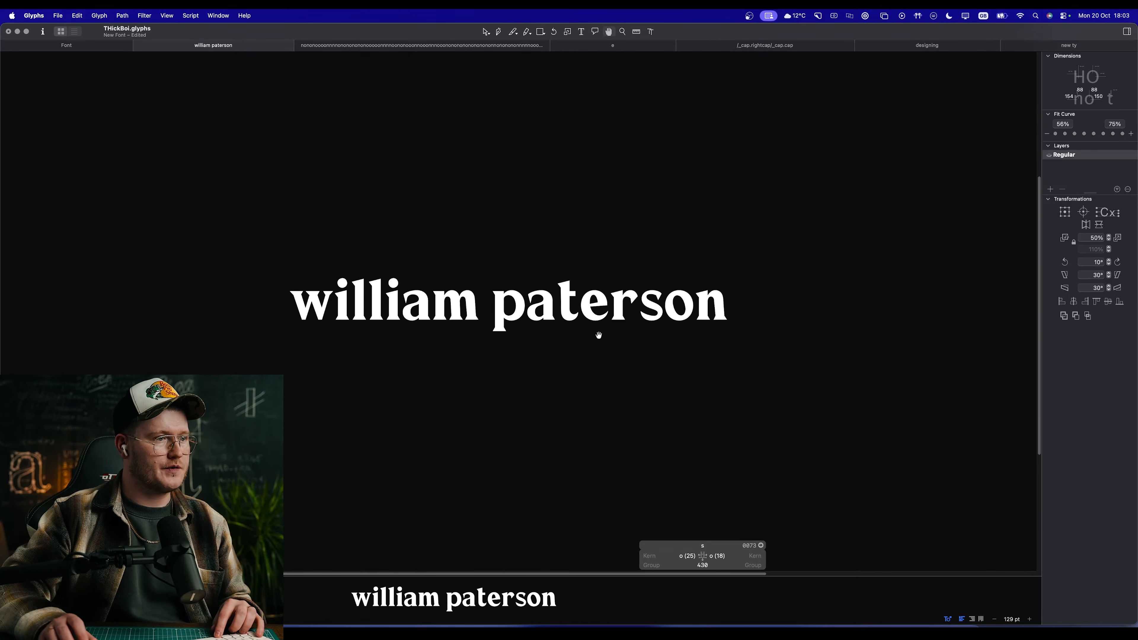
{"action": "scroll", "coordinate": [558, 321], "scroll_direction": "up", "scroll_amount": 5}
{"action": "double_click", "coordinate": [526, 338]}
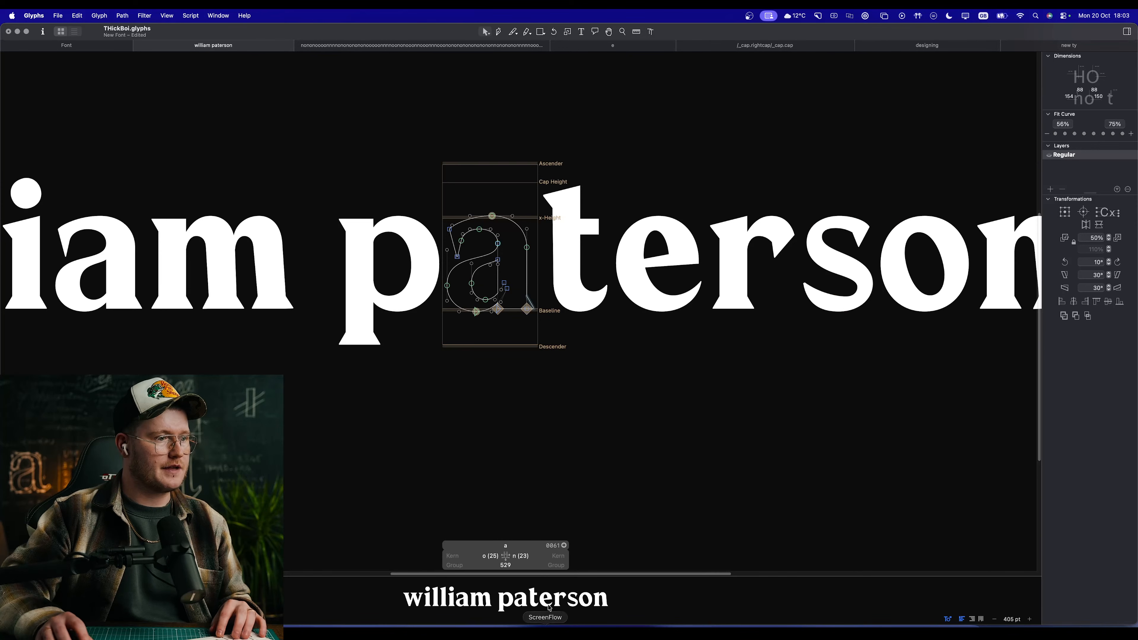
{"action": "key", "text": "End"}
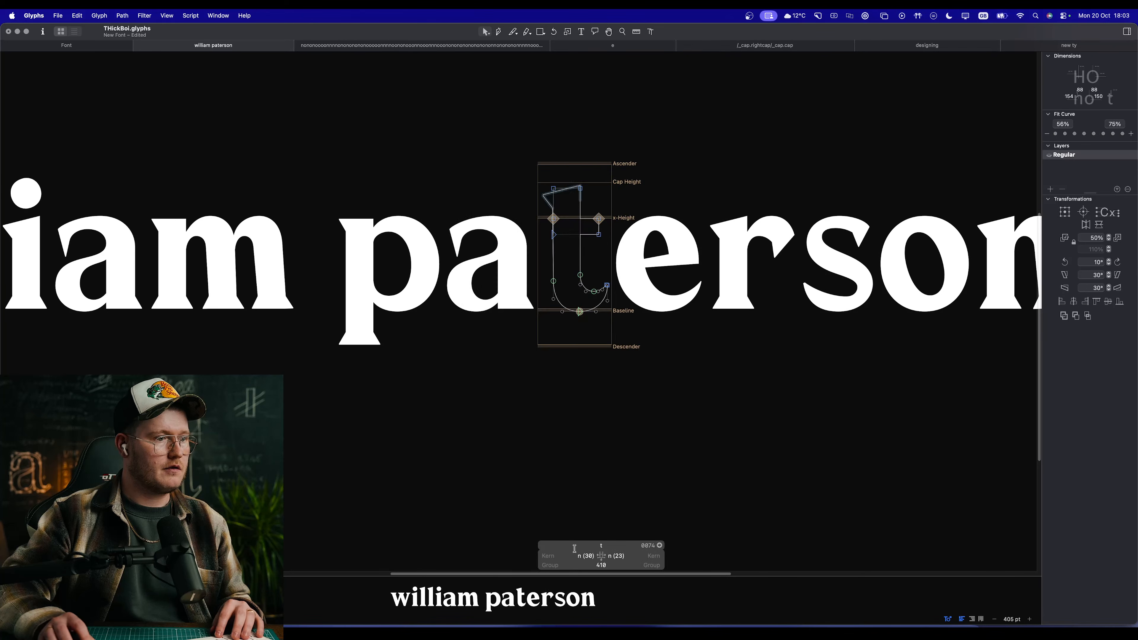
{"action": "key", "text": "Home"}
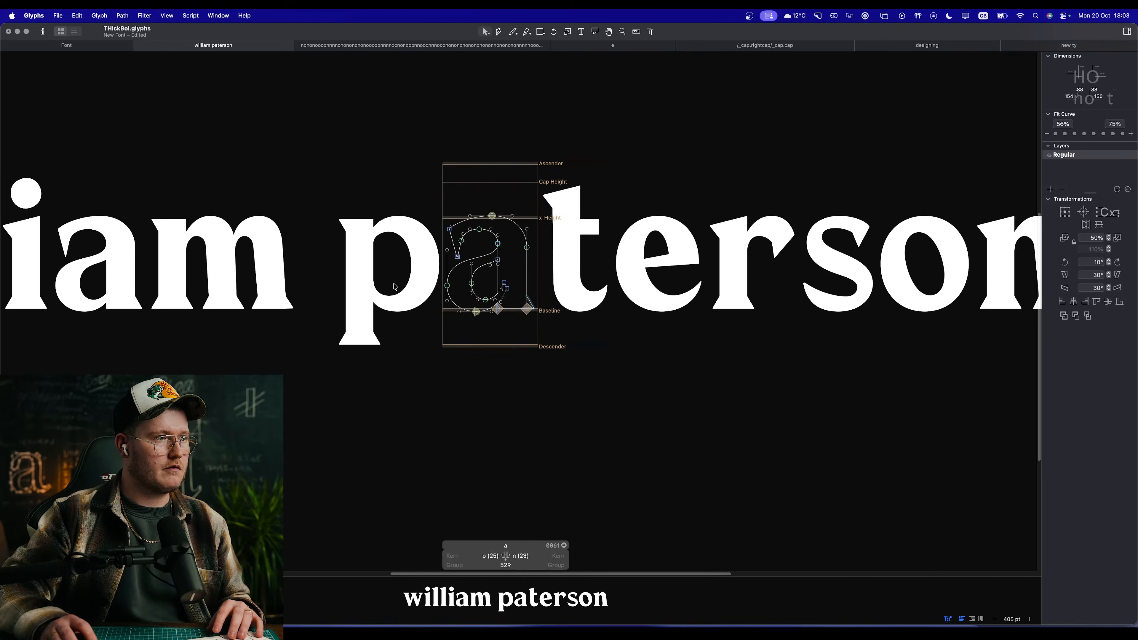
{"action": "key", "text": "Home"}
{"action": "key", "text": "space"}
{"action": "scroll", "coordinate": [509, 305], "scroll_direction": "down", "scroll_amount": 3}
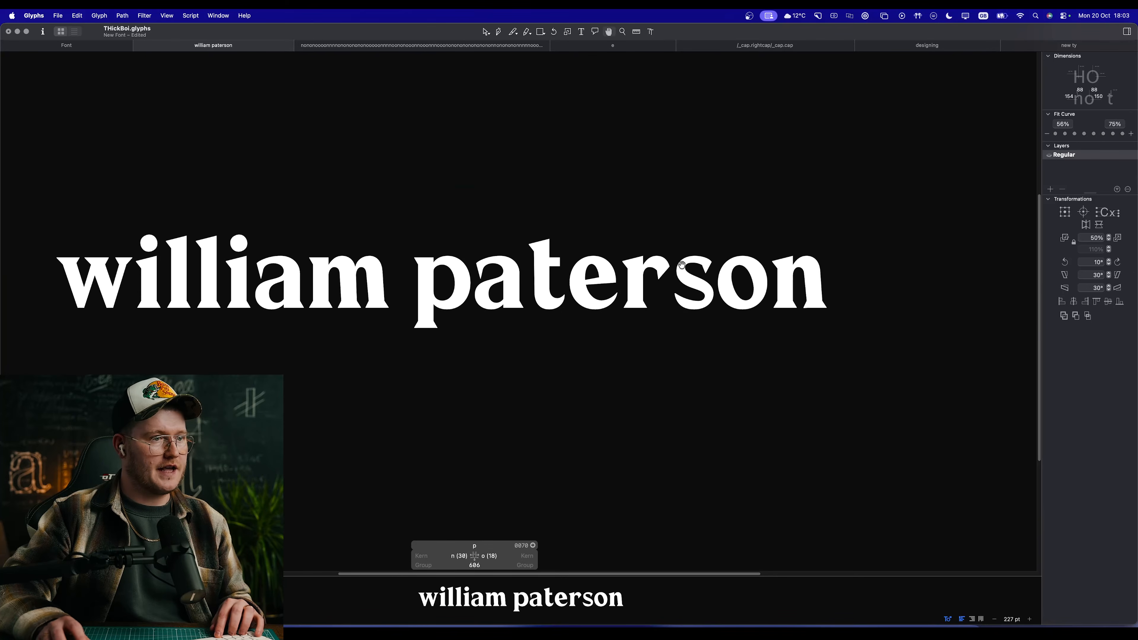
Step: Open the s in the name sample for editing and mark its lower bowl with a circle annotation
{"action": "double_click", "coordinate": [709, 300]}
{"action": "scroll", "coordinate": [699, 287], "scroll_direction": "up", "scroll_amount": 6}
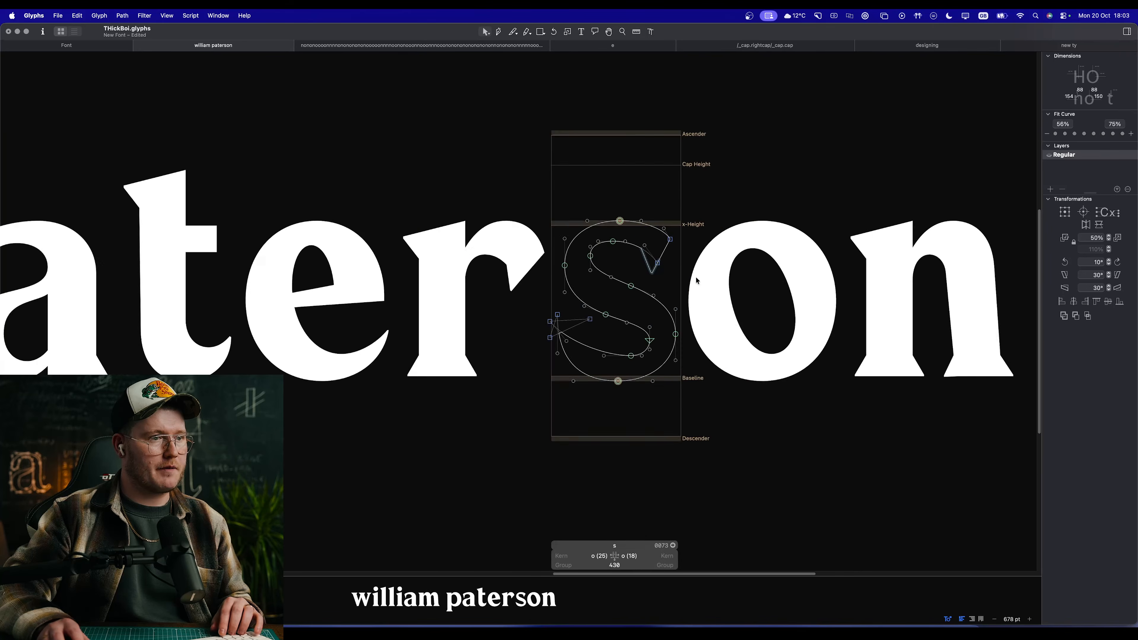
{"action": "left_click", "coordinate": [540, 561]}
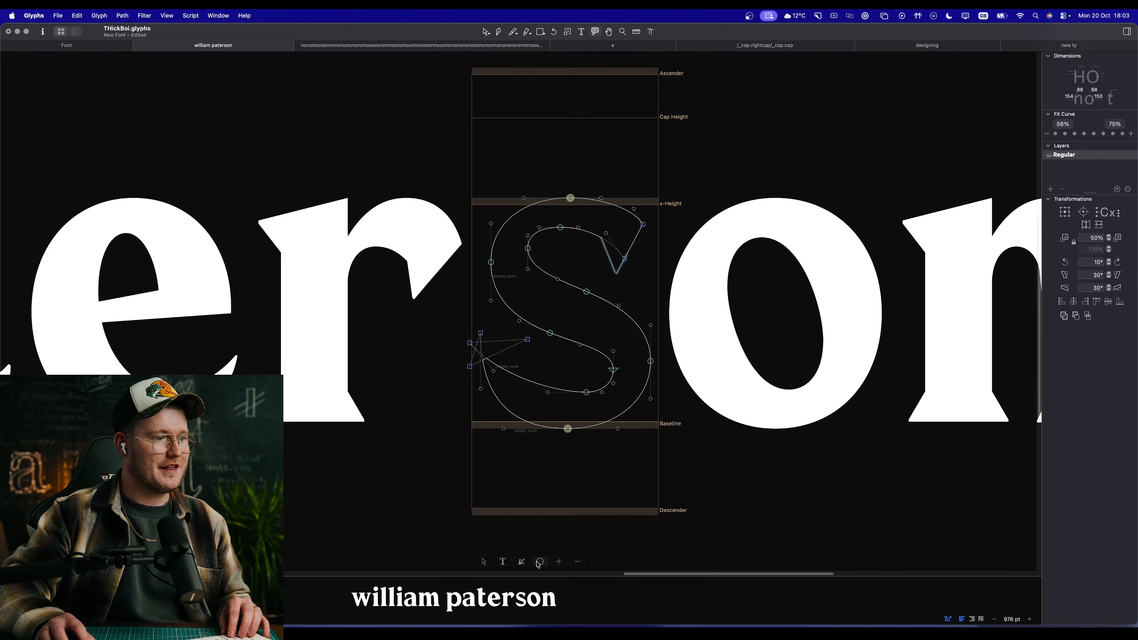
{"action": "left_click", "coordinate": [600, 377]}
{"action": "left_click_drag", "start_coordinate": [600, 377], "coordinate": [598, 416]}
{"action": "left_click_drag", "start_coordinate": [643, 375], "coordinate": [630, 370]}
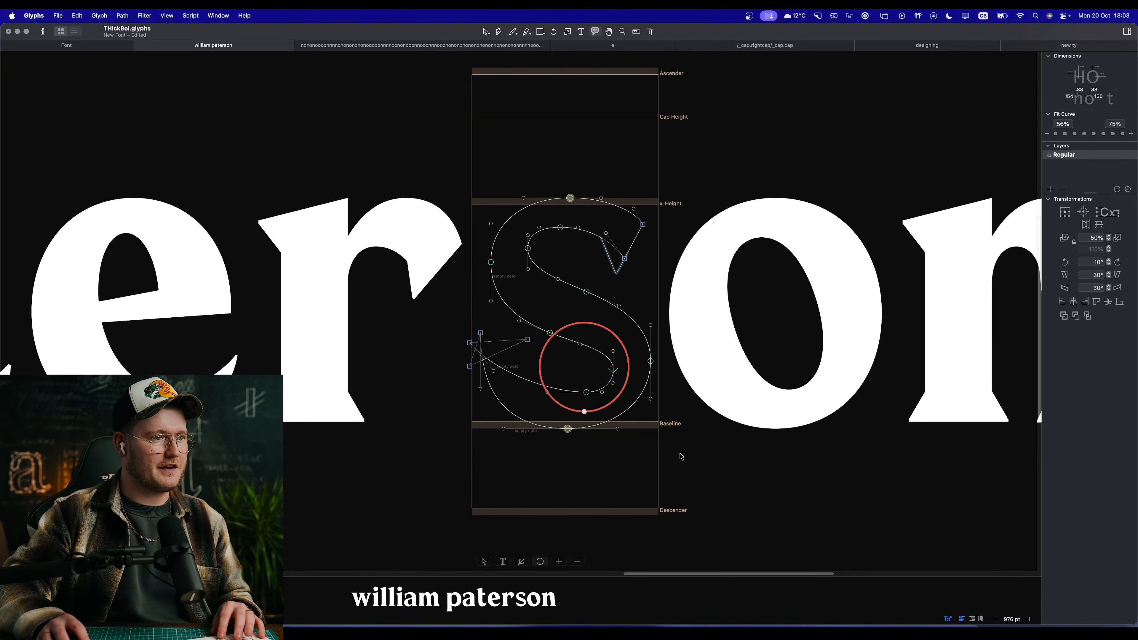
{"action": "left_click", "coordinate": [681, 454]}
{"action": "key", "text": "BackSpace"}
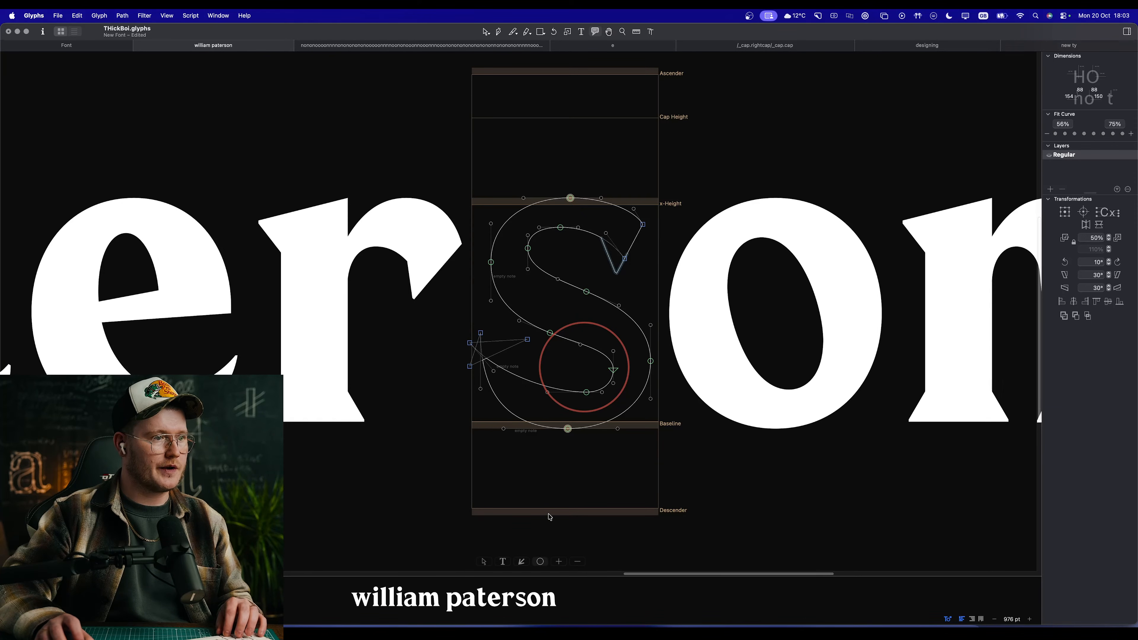
Step: Preview the name sample again, examining the s in context and the letters of the first word up close
{"action": "key", "text": "v"}
{"action": "key", "text": "space"}
{"action": "scroll", "coordinate": [586, 442], "scroll_direction": "down", "scroll_amount": 5}
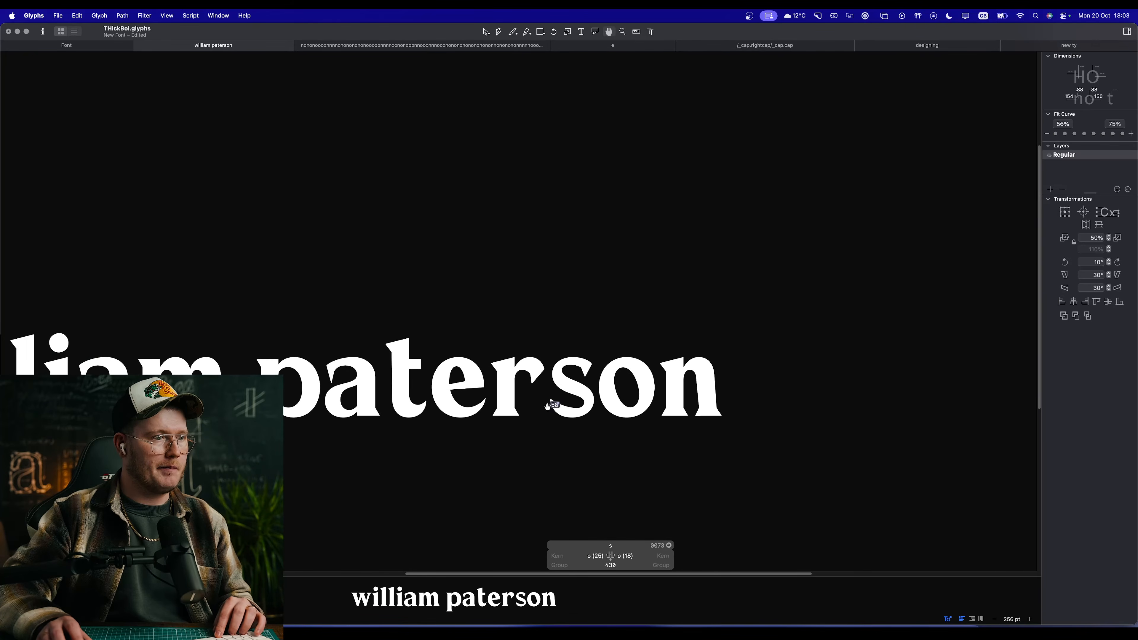
{"action": "scroll", "coordinate": [396, 399], "scroll_direction": "left", "scroll_amount": 10}
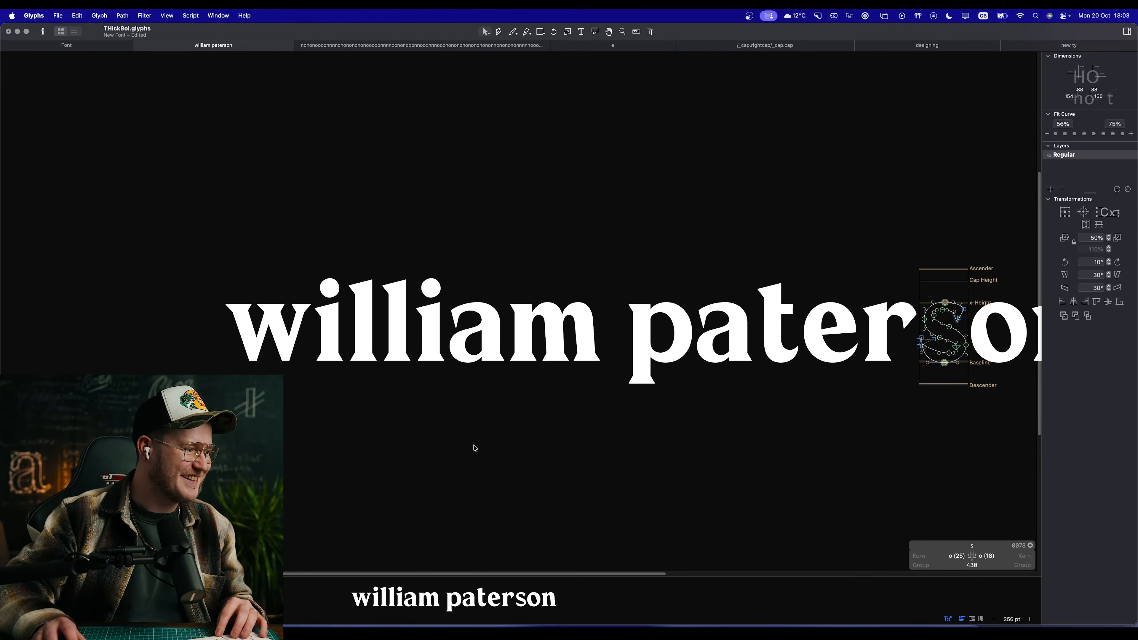
{"action": "scroll", "coordinate": [488, 366], "scroll_direction": "up", "scroll_amount": 10}
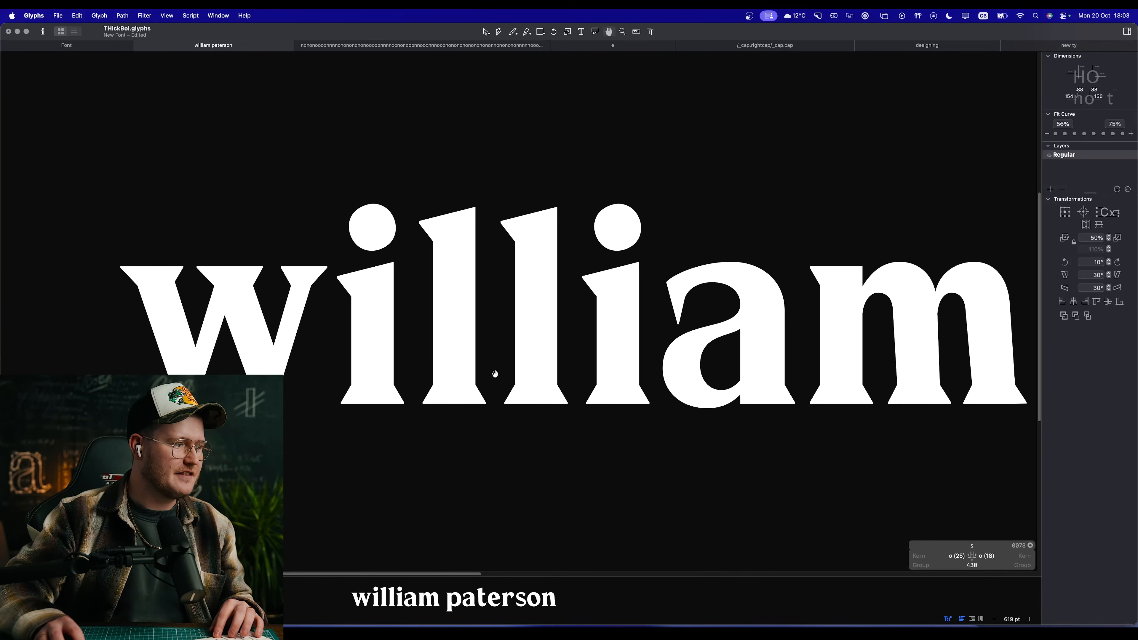
Step: Replace the "new ty" sample text with "HO" and preview the two capitals
{"action": "left_click", "coordinate": [739, 46]}
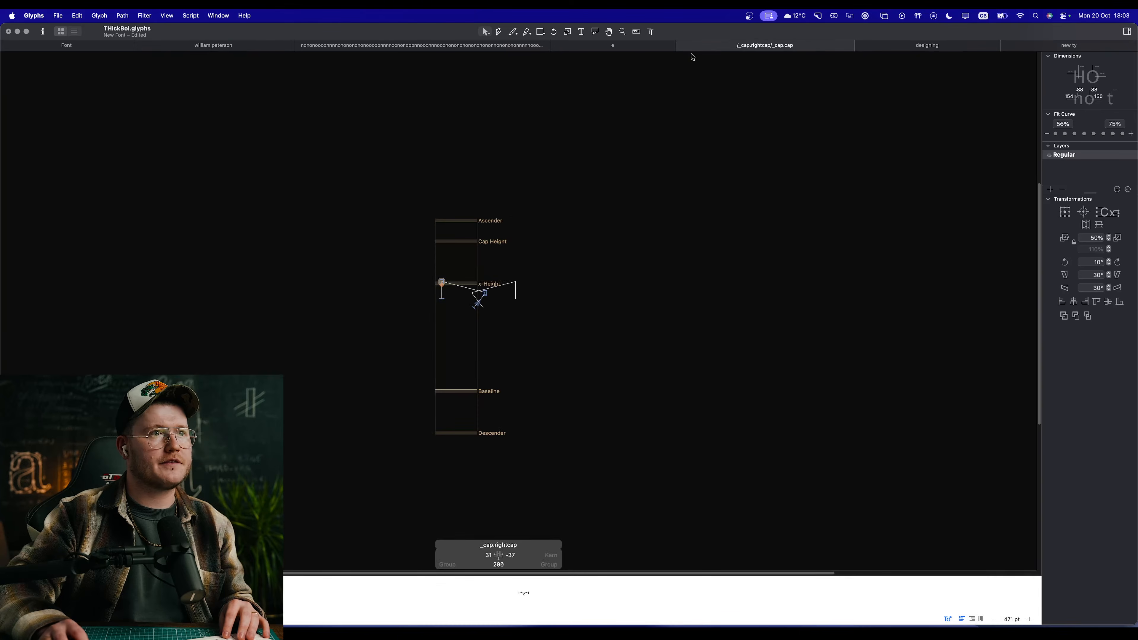
{"action": "left_click", "coordinate": [614, 47]}
{"action": "left_click", "coordinate": [179, 45]}
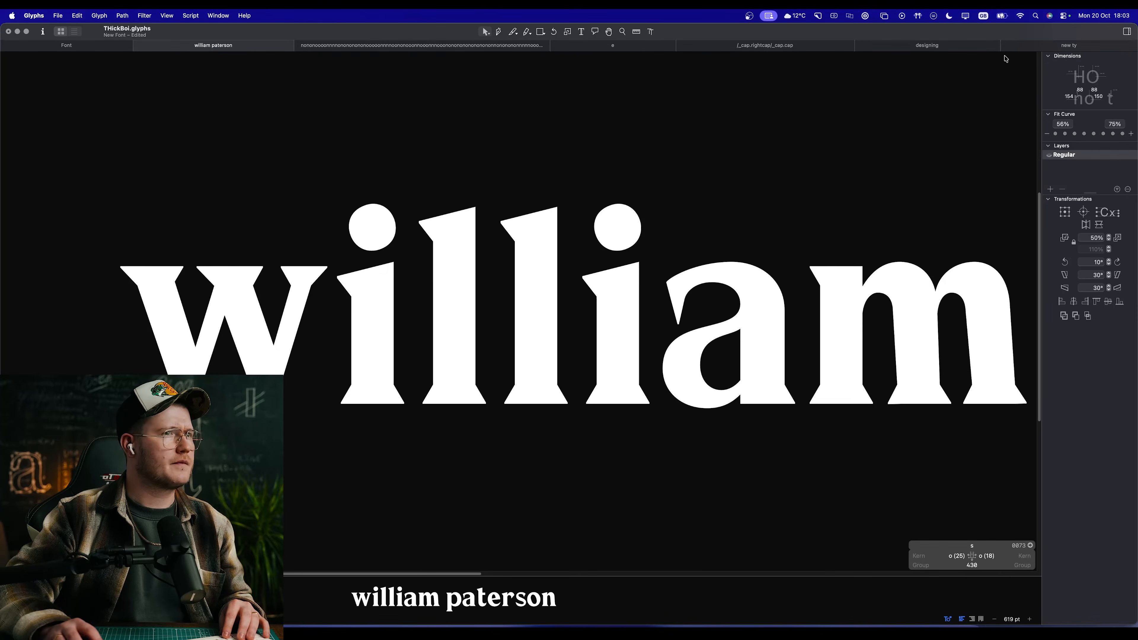
{"action": "left_click", "coordinate": [949, 46]}
{"action": "left_click", "coordinate": [1035, 45]}
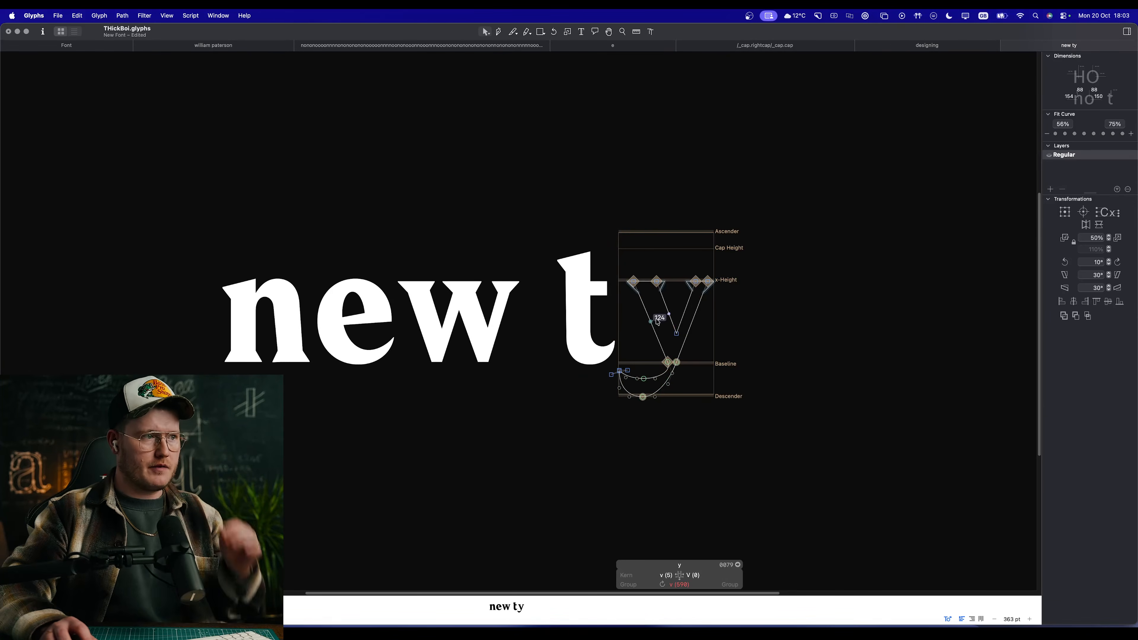
{"action": "key", "text": "t"}
{"action": "key", "text": "super+a"}
{"action": "type", "text": "HO"}
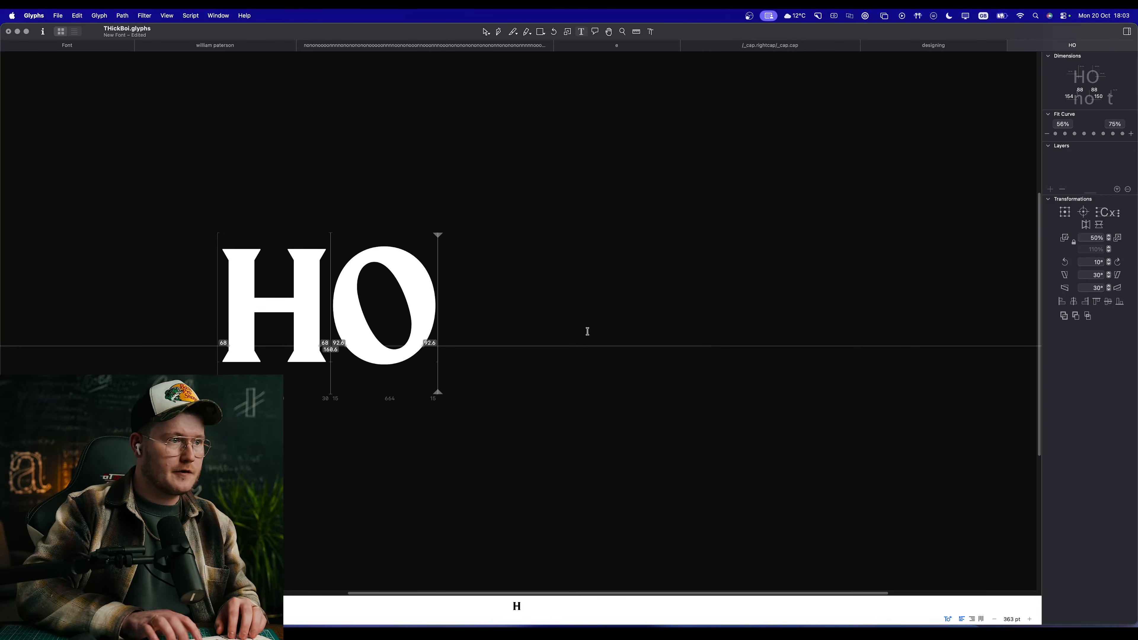
{"action": "key", "text": "Escape"}
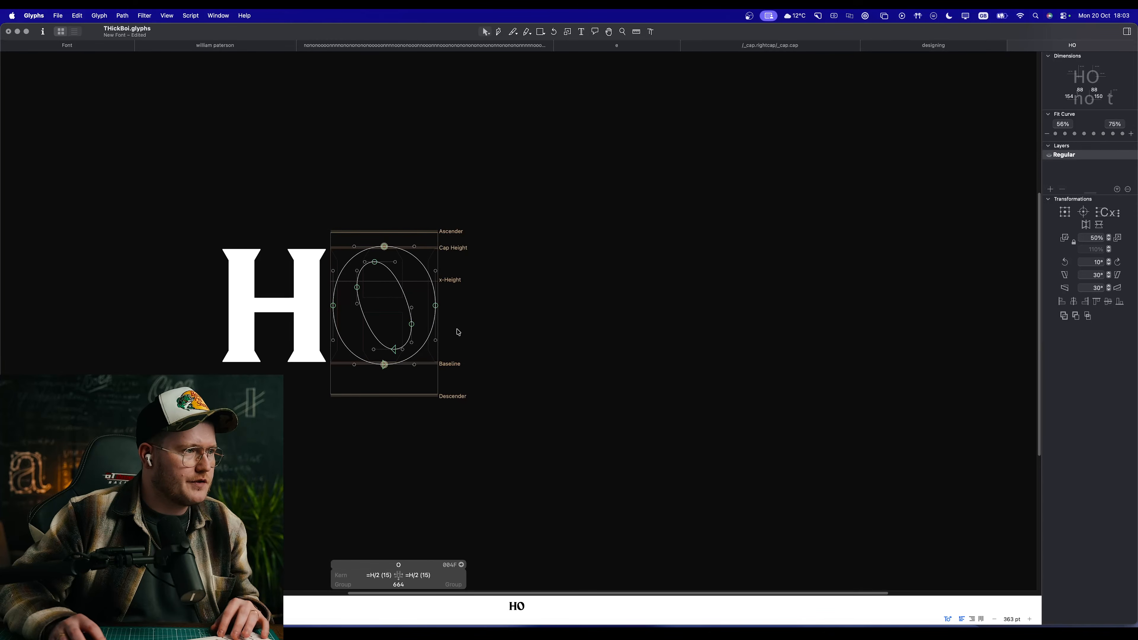
{"action": "left_click_drag", "start_coordinate": [440, 343], "coordinate": [618, 330]}
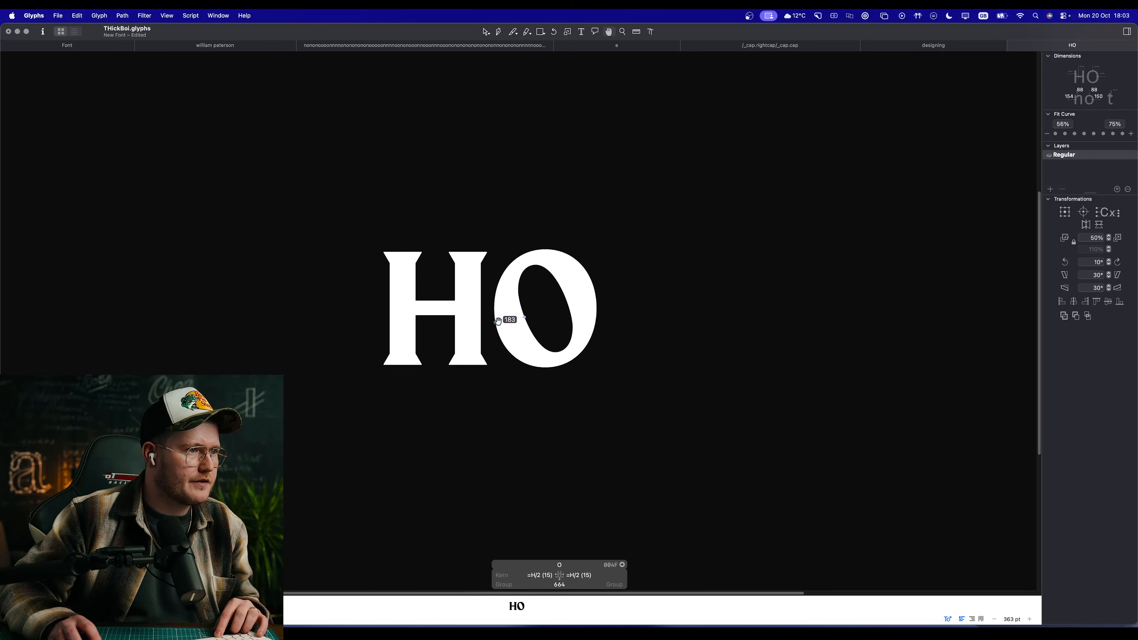
Step: Extend the "HO" sample text with the spaced capitals "E F I L T"
{"action": "key", "text": "t"}
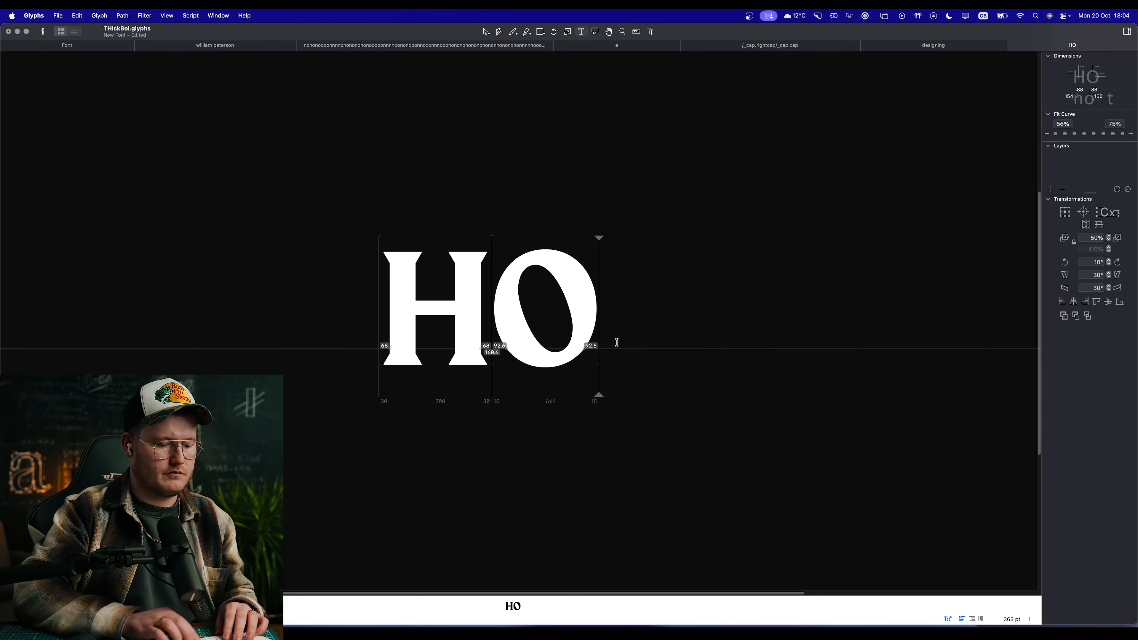
{"action": "type", "text": "e"}
{"action": "key", "text": "BackSpace"}
{"action": "type", "text": "e"}
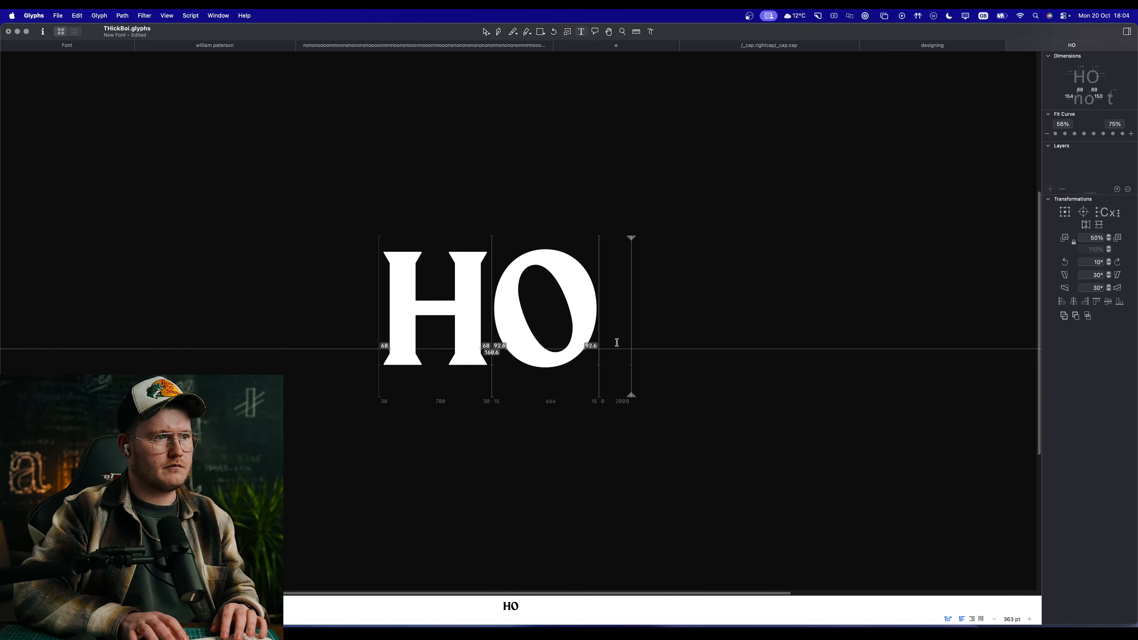
{"action": "key", "text": "BackSpace"}
{"action": "key", "text": "BackSpace"}
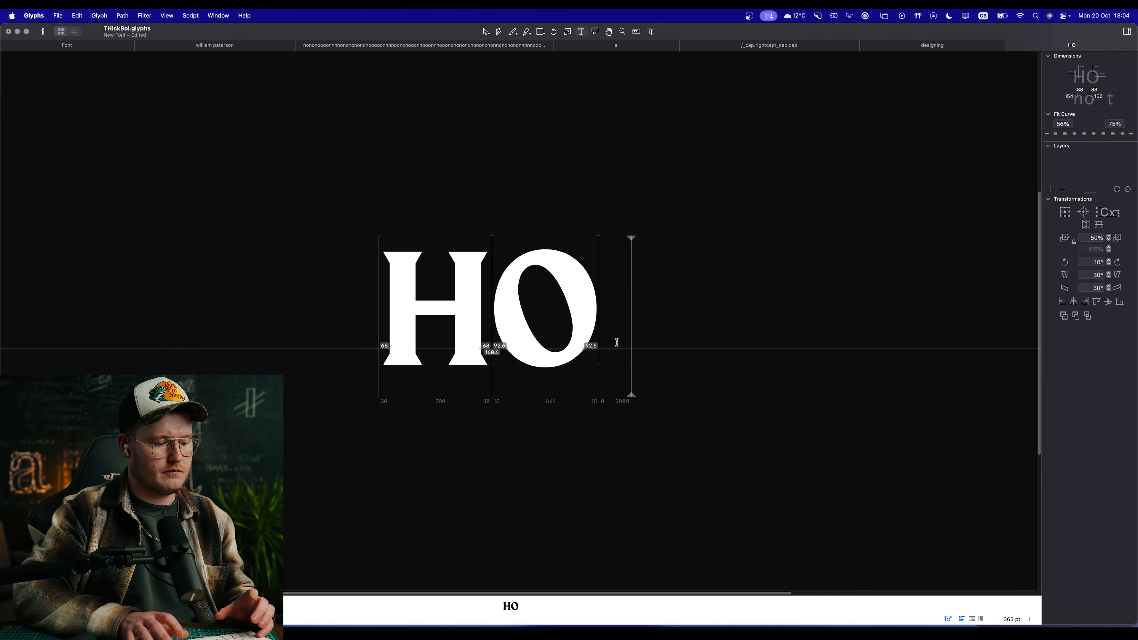
{"action": "type", "text": "E F"}
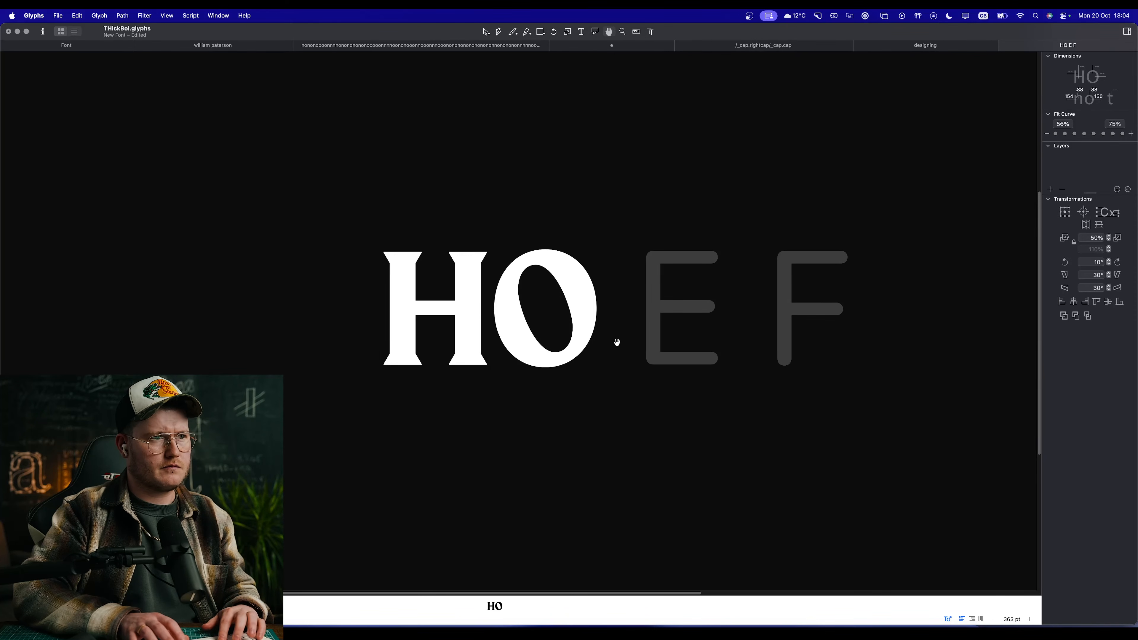
{"action": "type", "text": " I L T"}
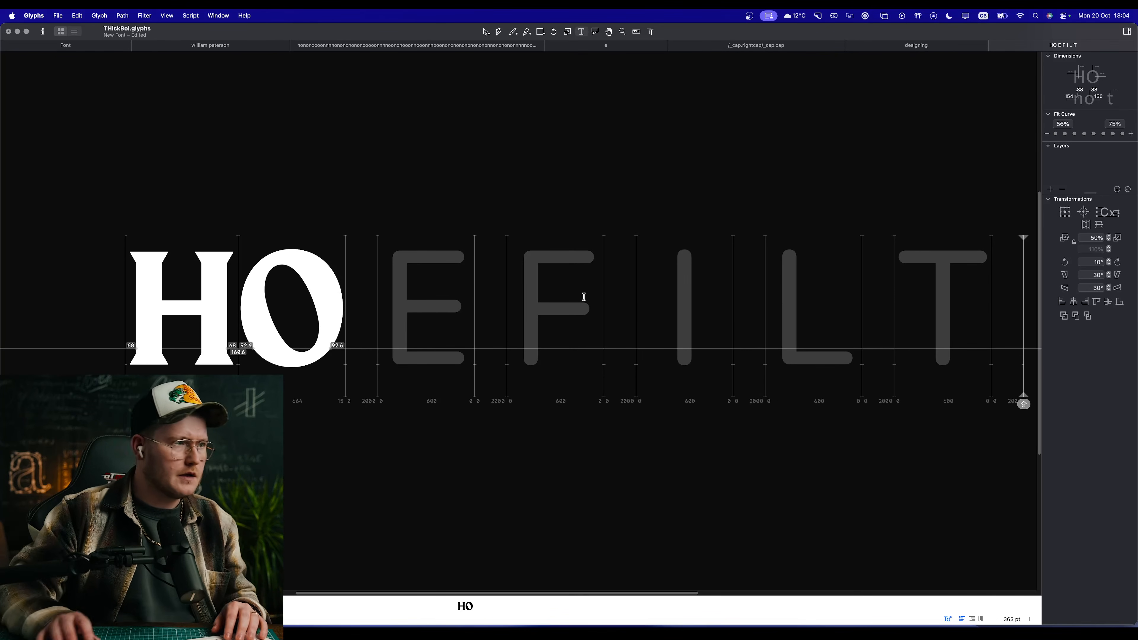
Step: Open the empty capital E in the sample text for editing
{"action": "left_click", "coordinate": [410, 306]}
{"action": "key", "text": "Escape"}
{"action": "scroll", "coordinate": [410, 305], "scroll_direction": "up", "scroll_amount": 5}
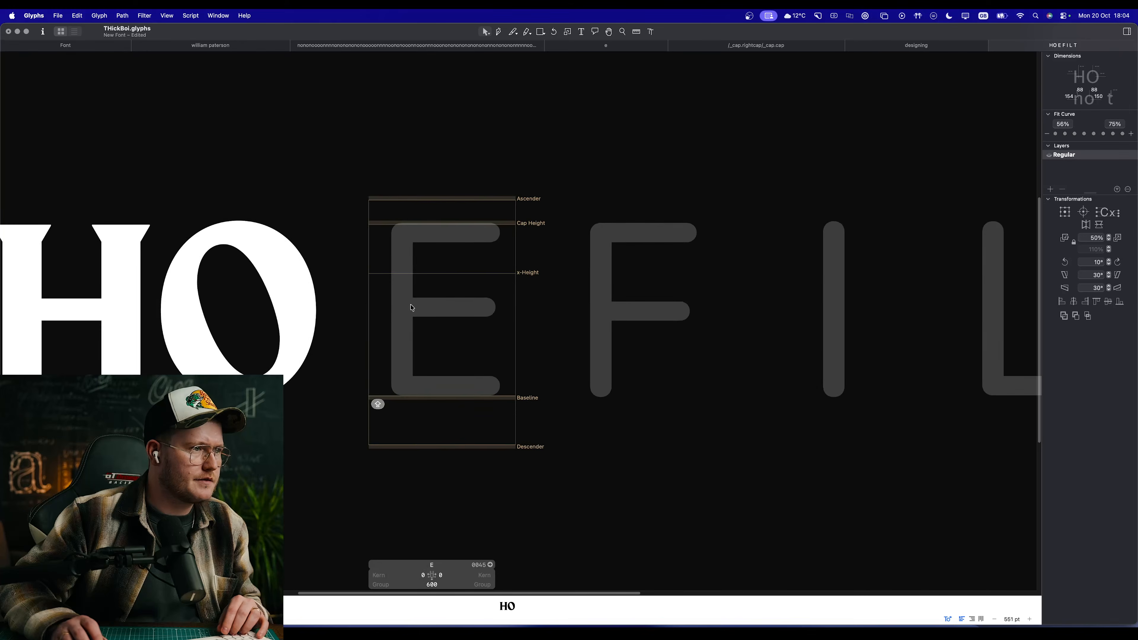
{"action": "right_click", "coordinate": [523, 307]}
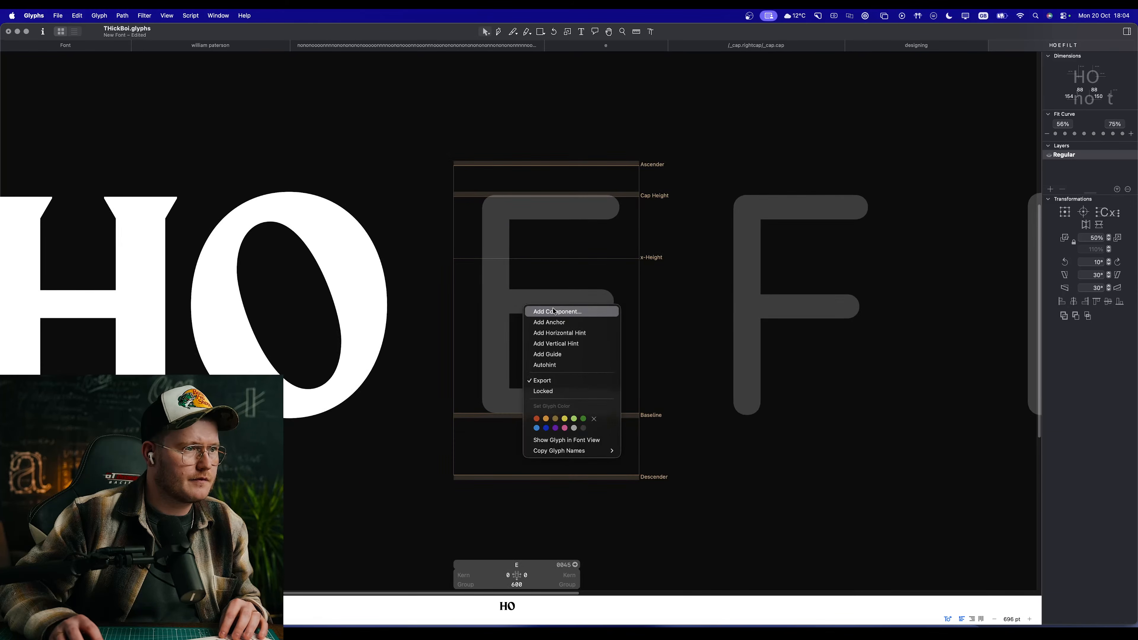
{"action": "left_click", "coordinate": [554, 298]}
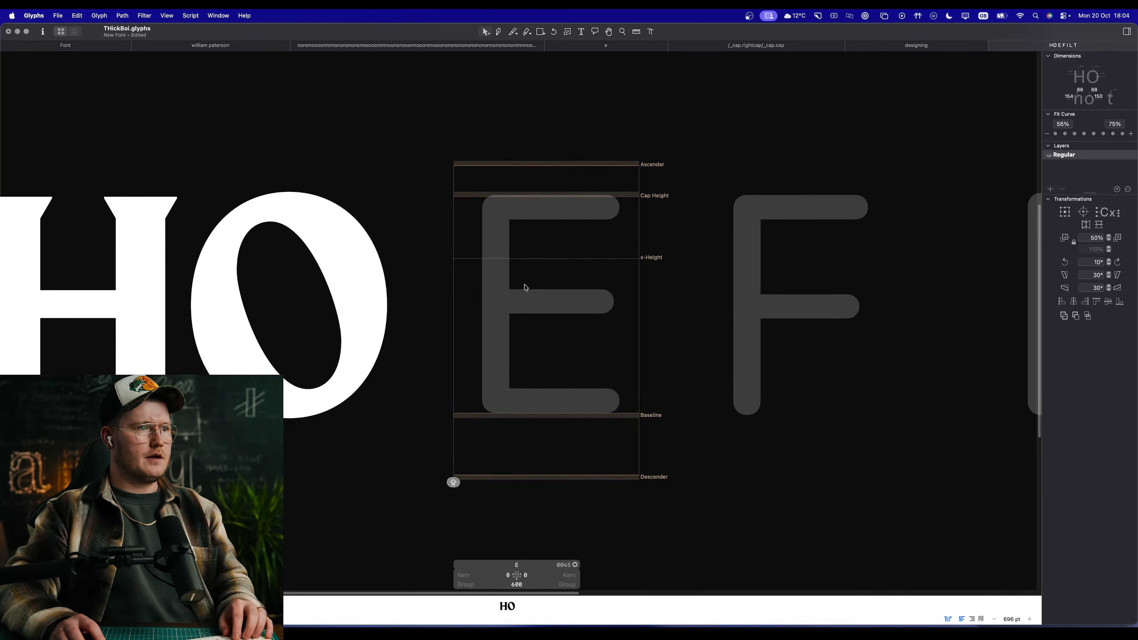
Step: Copy the H's first stem with its serifs into the empty E and delete the leftover crossbar nodes
{"action": "double_click", "coordinate": [89, 288]}
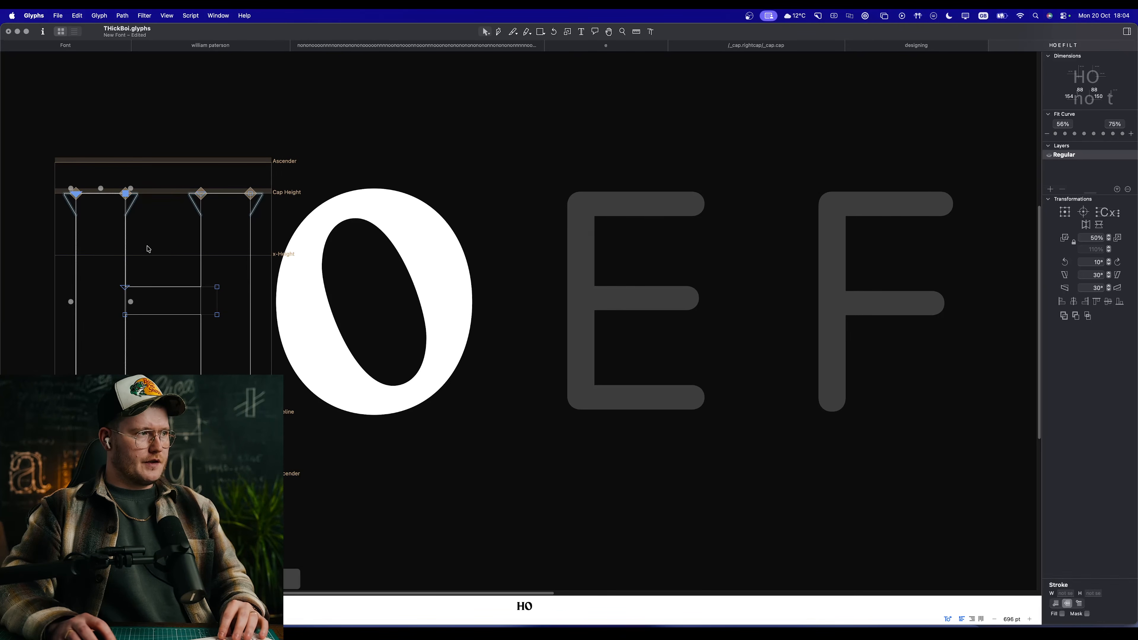
{"action": "left_click_drag", "start_coordinate": [166, 170], "coordinate": [18, 376]}
{"action": "key", "text": "super+c"}
{"action": "double_click", "coordinate": [622, 299]}
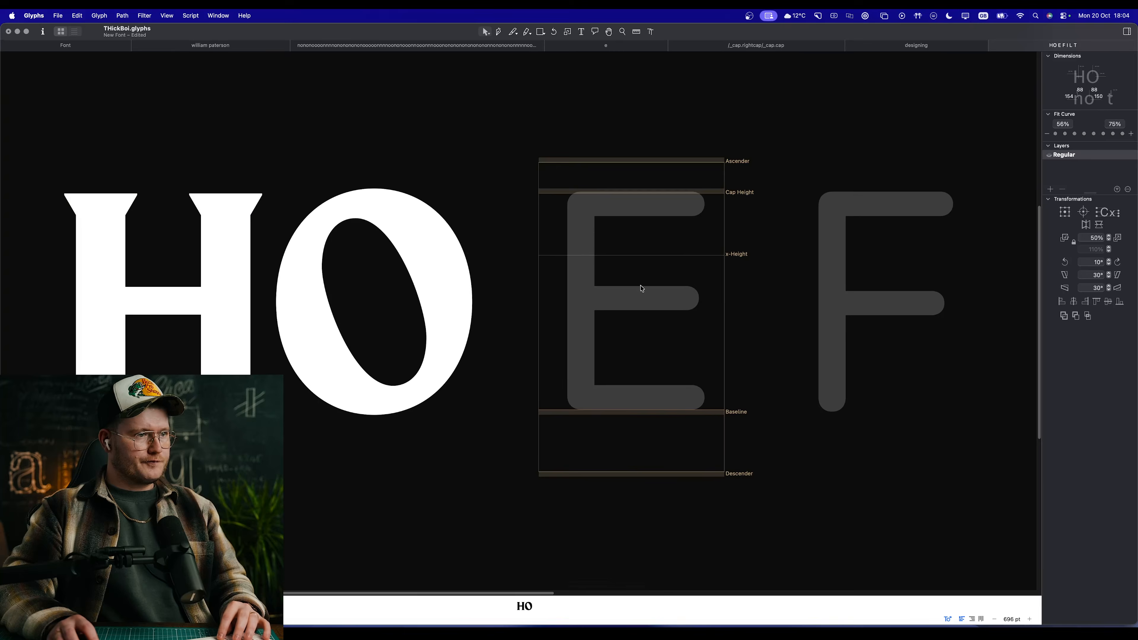
{"action": "key", "text": "super+v"}
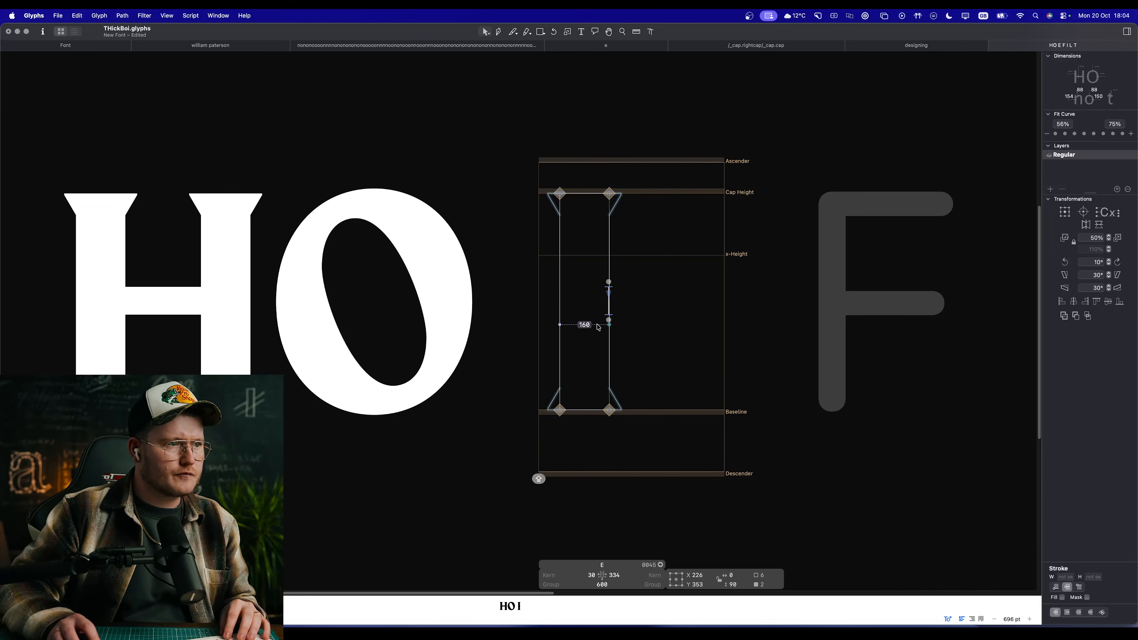
{"action": "key", "text": "Delete"}
Step: Copy the H's crossbar into the E and place it against the stem's inner side
{"action": "double_click", "coordinate": [147, 324]}
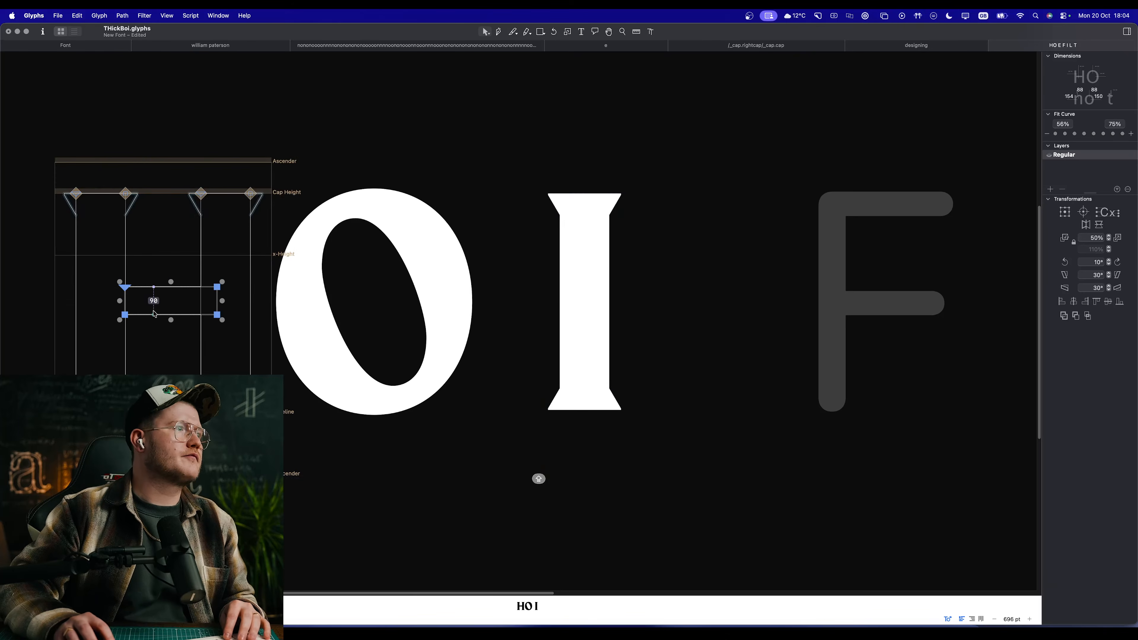
{"action": "key", "text": "super+c"}
{"action": "double_click", "coordinate": [586, 287]}
{"action": "key", "text": "super+v"}
{"action": "left_click_drag", "start_coordinate": [649, 238], "coordinate": [621, 238]}
Step: Delete the two inner corner serifs from the E's stem, keeping only the outer ones
{"action": "scroll", "coordinate": [621, 237], "scroll_direction": "up", "scroll_amount": 4}
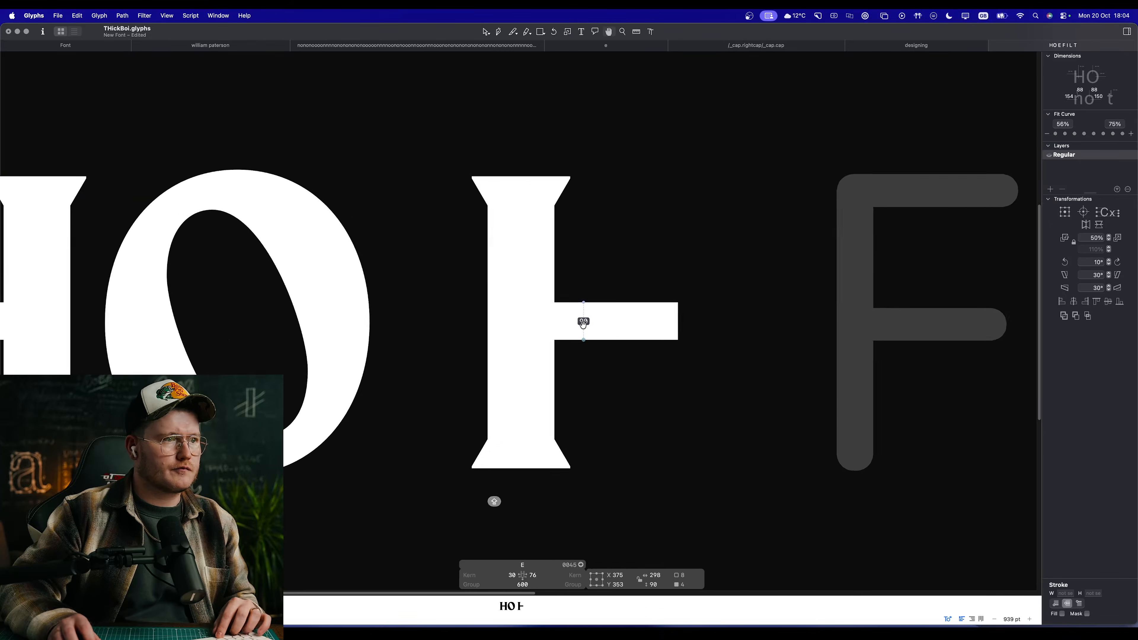
{"action": "left_click", "coordinate": [592, 401]}
{"action": "left_click", "coordinate": [563, 453]}
{"action": "left_click", "coordinate": [565, 182], "text": "shift"}
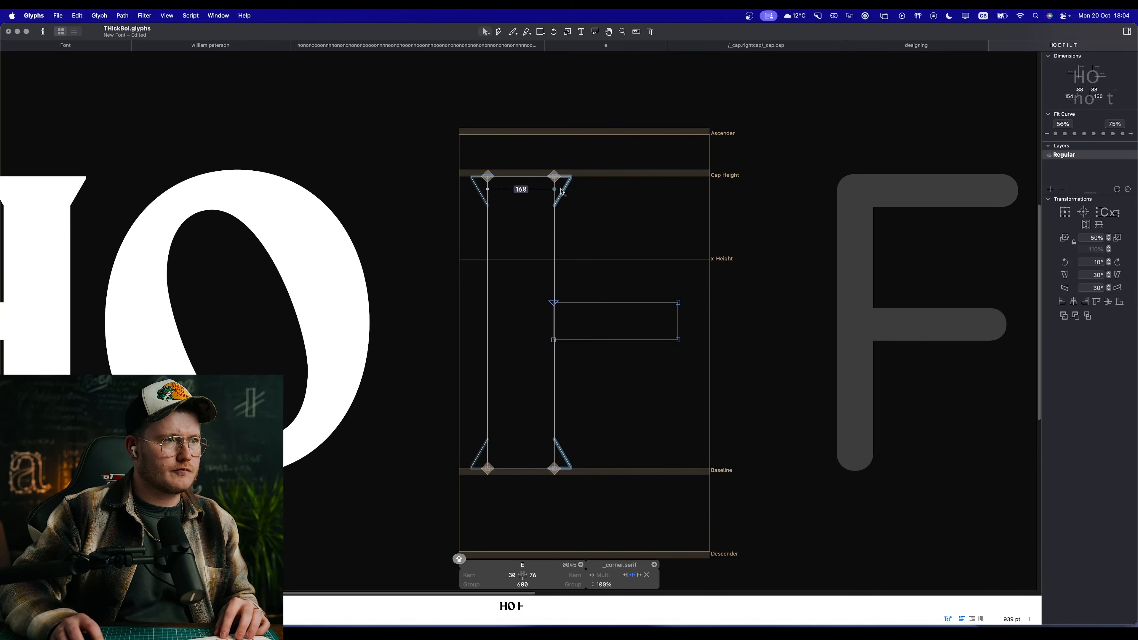
{"action": "key", "text": "Delete"}
Step: Move the E's crossbar down onto the baseline so it forms the lower arm
{"action": "scroll", "coordinate": [587, 211], "scroll_direction": "right", "scroll_amount": 4}
{"action": "scroll", "coordinate": [587, 210], "scroll_direction": "down", "scroll_amount": 2}
{"action": "left_click_drag", "start_coordinate": [488, 289], "coordinate": [506, 454]}
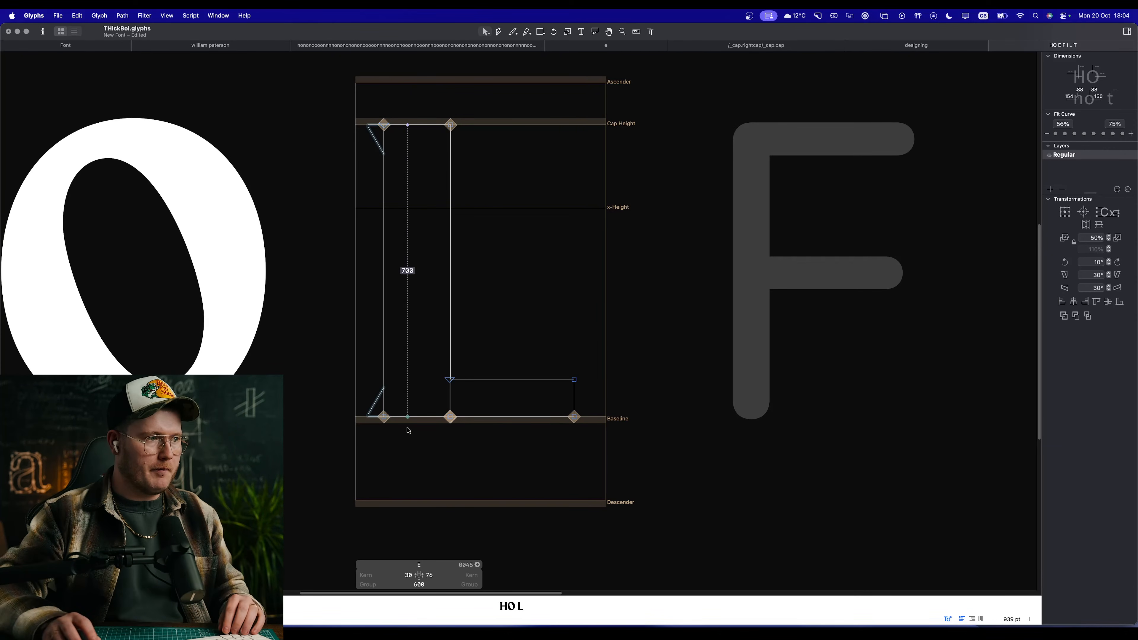
Step: Examine the E's lower outer serif up close and preview the stem with its lower arm
{"action": "scroll", "coordinate": [373, 444], "scroll_direction": "up", "scroll_amount": 5}
{"action": "key", "text": "space"}
{"action": "left_click", "coordinate": [387, 322]}
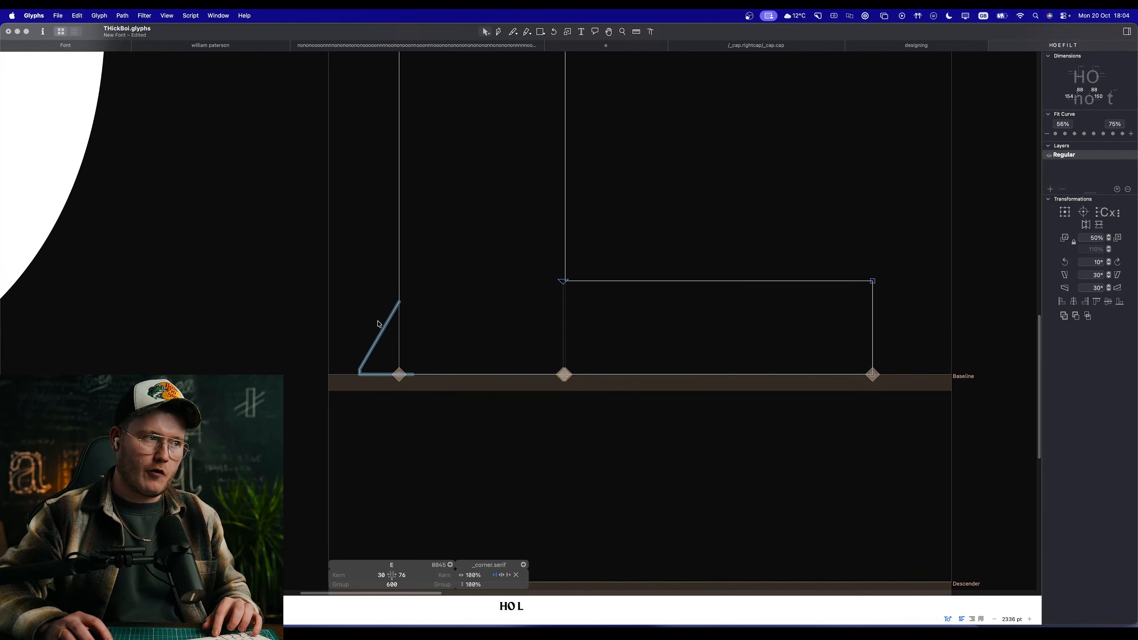
{"action": "left_click", "coordinate": [387, 325]}
{"action": "left_click", "coordinate": [387, 326]}
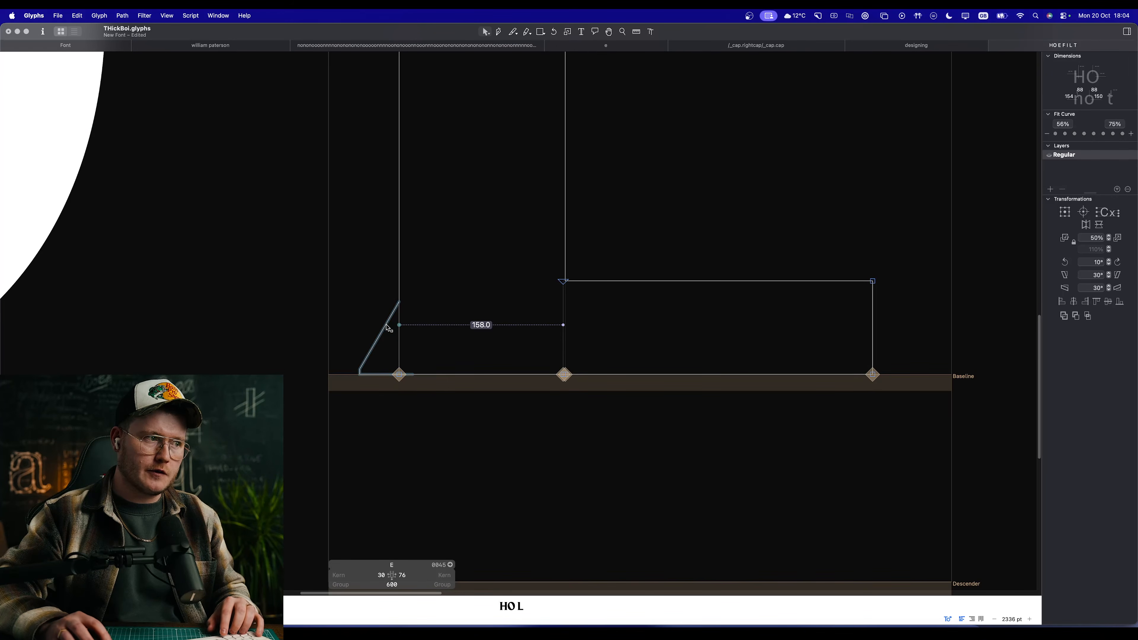
{"action": "scroll", "coordinate": [388, 328], "scroll_direction": "down", "scroll_amount": 10}
{"action": "scroll", "coordinate": [486, 351], "scroll_direction": "up", "scroll_amount": 5}
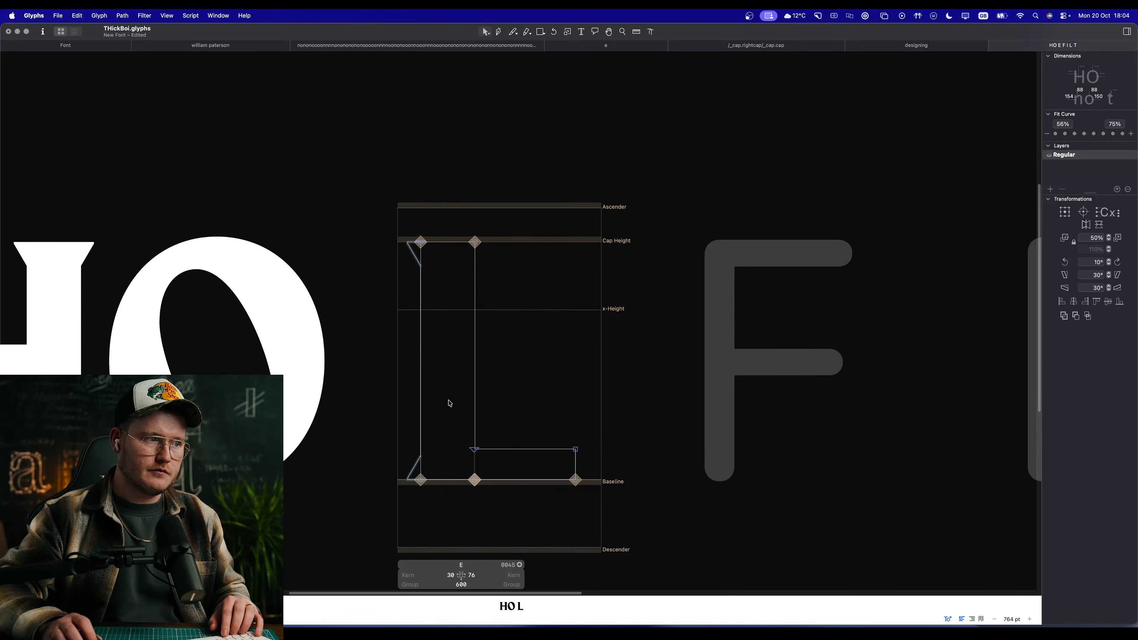
{"action": "key", "text": "space"}
{"action": "scroll", "coordinate": [516, 367], "scroll_direction": "down", "scroll_amount": 3}
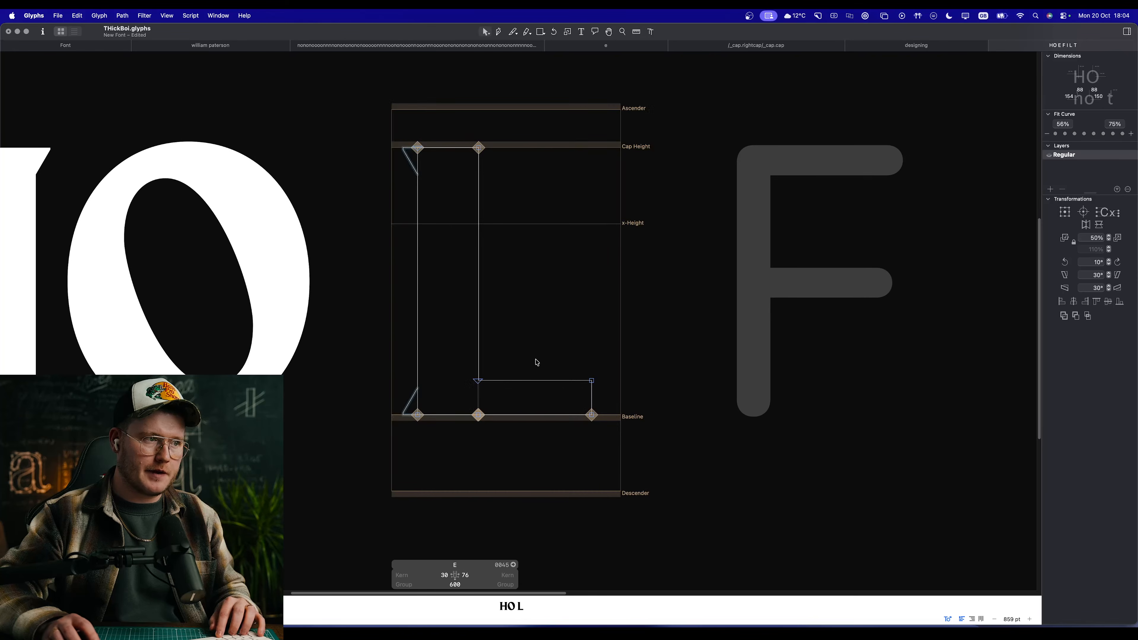
{"action": "double_click", "coordinate": [538, 378]}
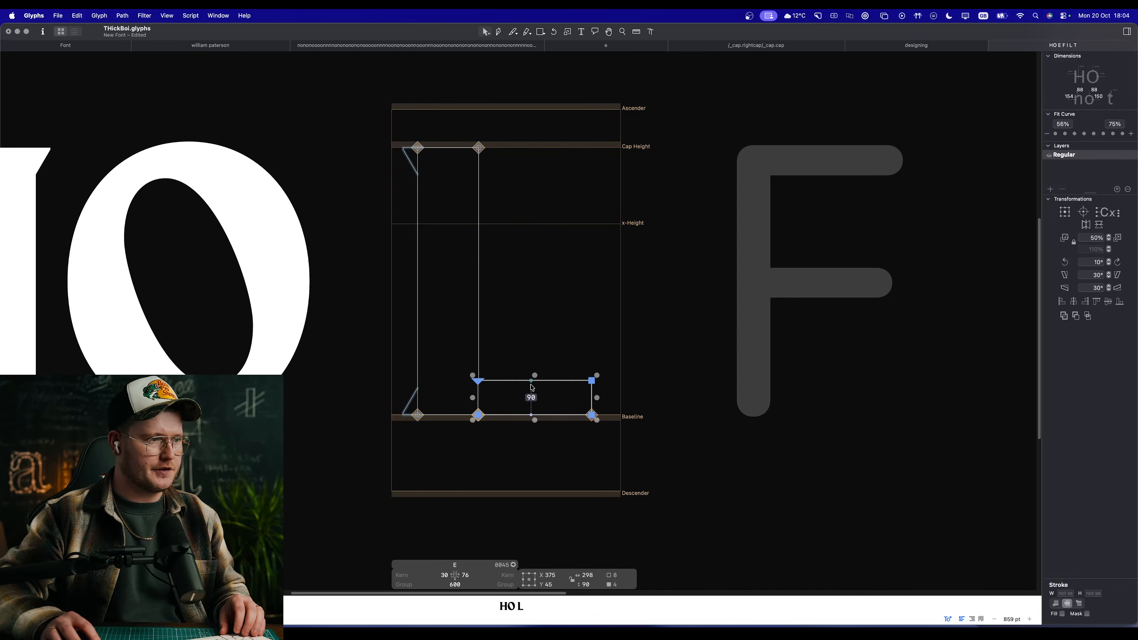
{"action": "left_click_drag", "start_coordinate": [480, 415], "coordinate": [506, 186]}
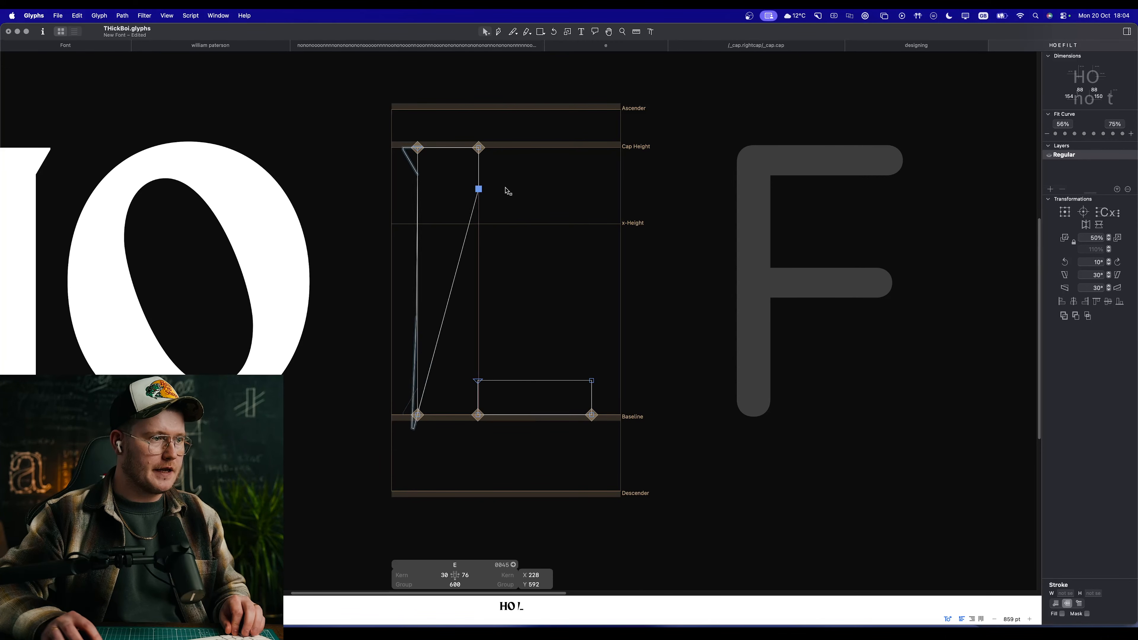
{"action": "key", "text": "super+z"}
Step: Duplicate the E's lower arm up to the cap height as the upper arm and preview the letter
{"action": "double_click", "coordinate": [514, 383]}
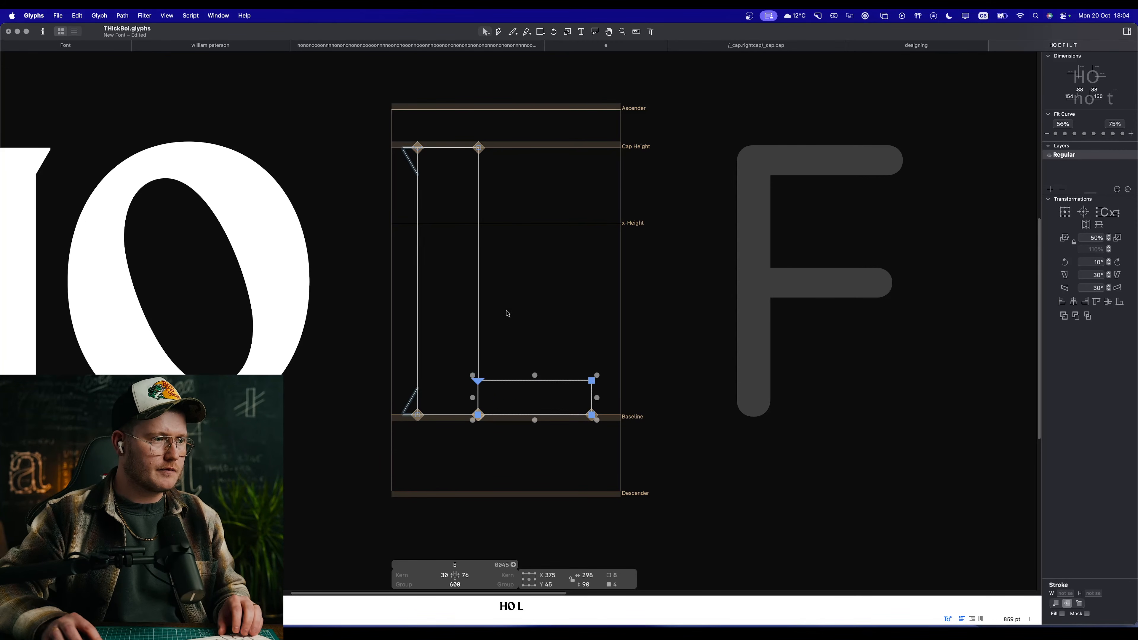
{"action": "left_click_drag", "start_coordinate": [498, 381], "coordinate": [483, 168]}
{"action": "key", "text": "space"}
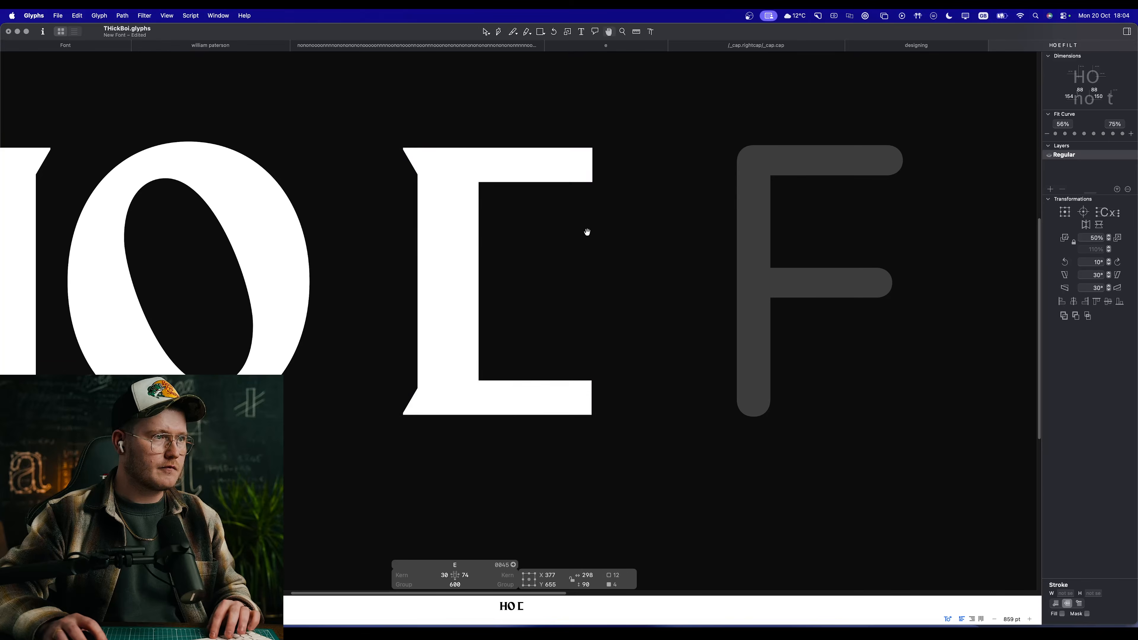
Step: Extend the free end of the E's lower arm outward by 10 units and preview it
{"action": "left_click_drag", "start_coordinate": [642, 352], "coordinate": [577, 430]}
{"action": "key", "text": "shift+Right"}
{"action": "key", "text": "space"}
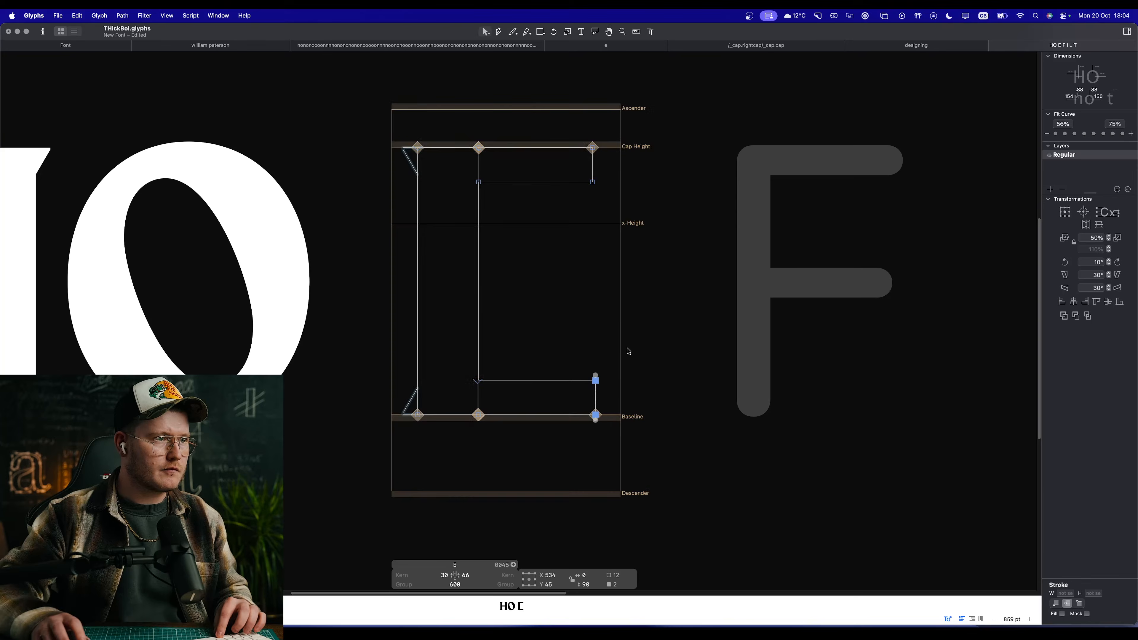
{"action": "left_click_drag", "start_coordinate": [630, 337], "coordinate": [590, 428]}
{"action": "key", "text": "space"}
Step: Examine how the H's crossbar meets and overlaps its two stems
{"action": "left_click_drag", "start_coordinate": [601, 323], "coordinate": [864, 339]}
{"action": "double_click", "coordinate": [261, 331]}
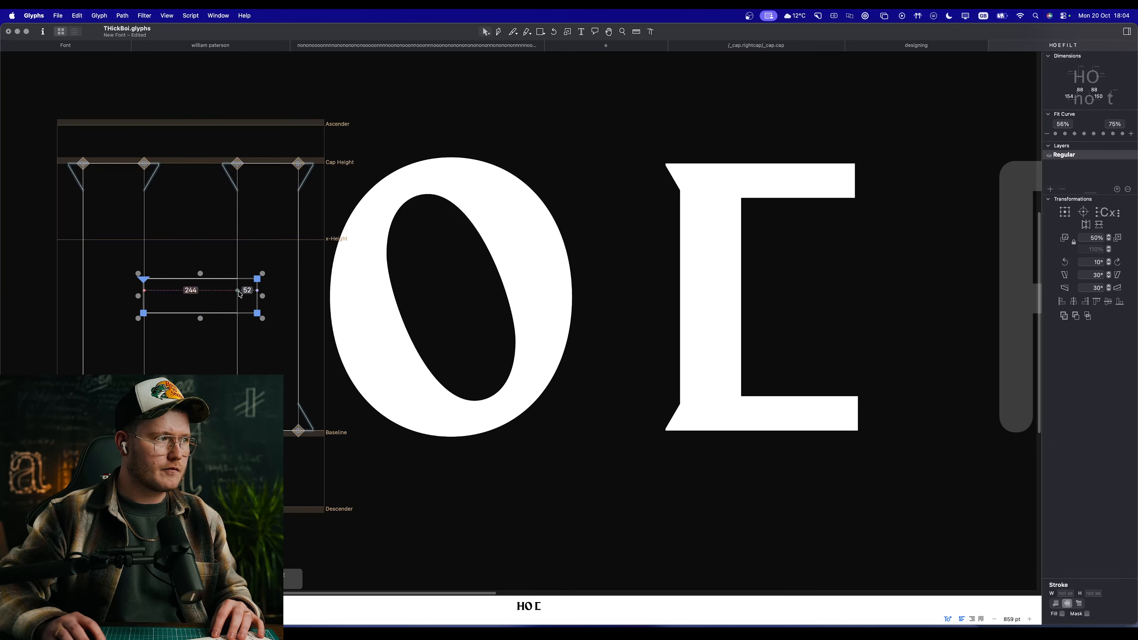
{"action": "left_click_drag", "start_coordinate": [167, 264], "coordinate": [119, 313]}
{"action": "key", "text": "space"}
{"action": "left_click_drag", "start_coordinate": [191, 343], "coordinate": [271, 338]}
{"action": "left_click_drag", "start_coordinate": [231, 251], "coordinate": [141, 352]}
{"action": "left_click", "coordinate": [331, 333]}
{"action": "scroll", "coordinate": [332, 332], "scroll_direction": "right", "scroll_amount": 8}
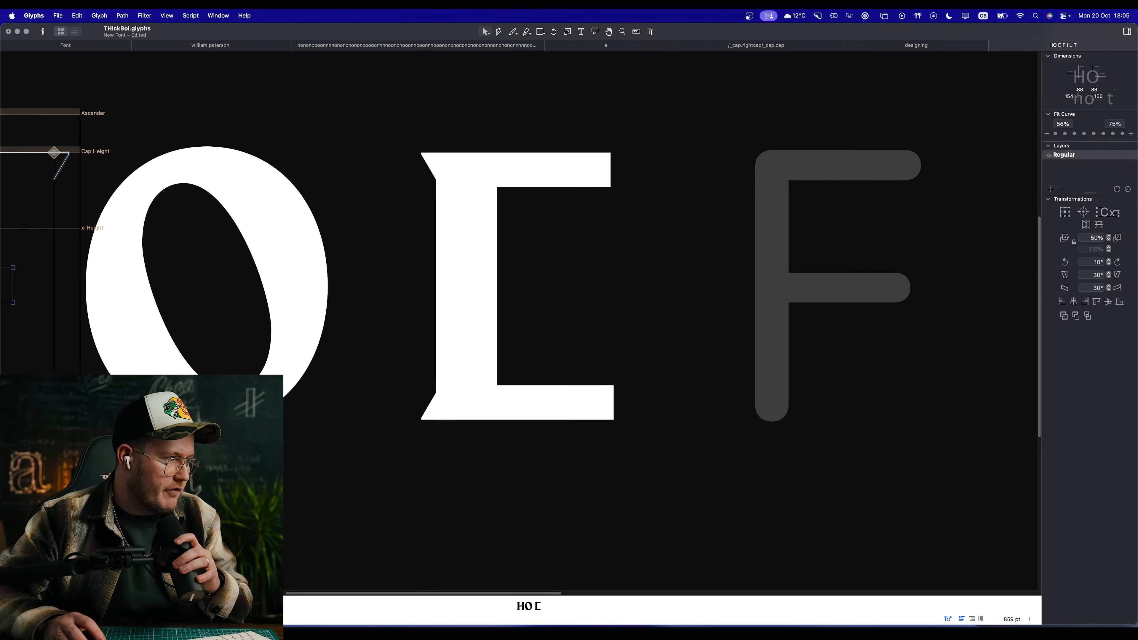
Step: Reopen the E and inspect its lower arm's thickness and the space between the arms
{"action": "double_click", "coordinate": [631, 263]}
{"action": "key", "text": "space"}
{"action": "left_click_drag", "start_coordinate": [540, 279], "coordinate": [637, 296]}
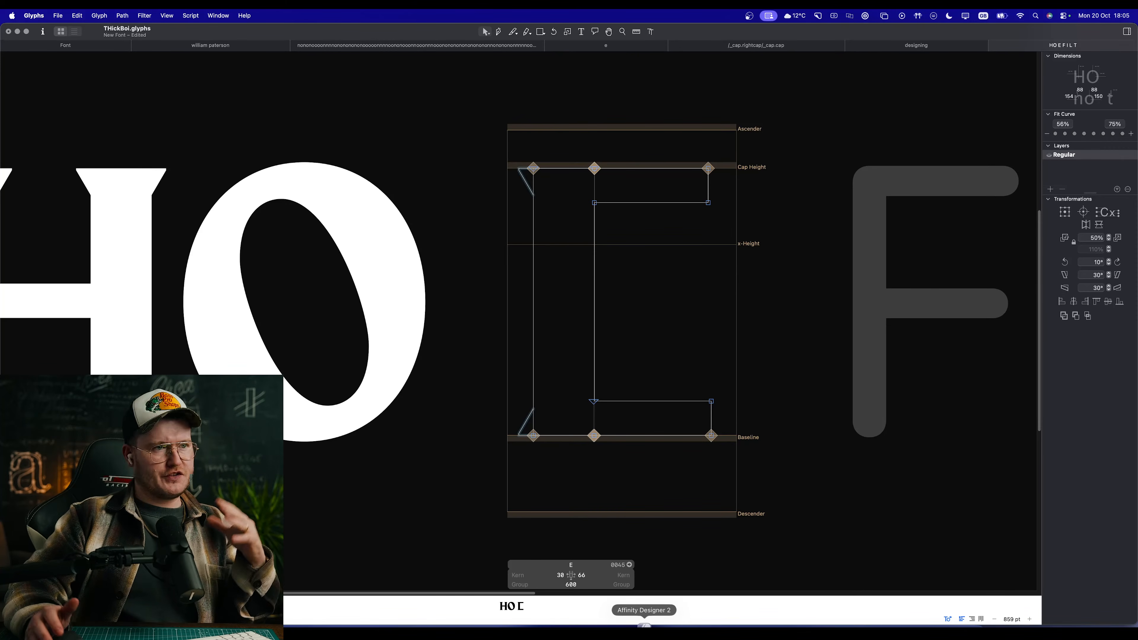
{"action": "left_click", "coordinate": [659, 402]}
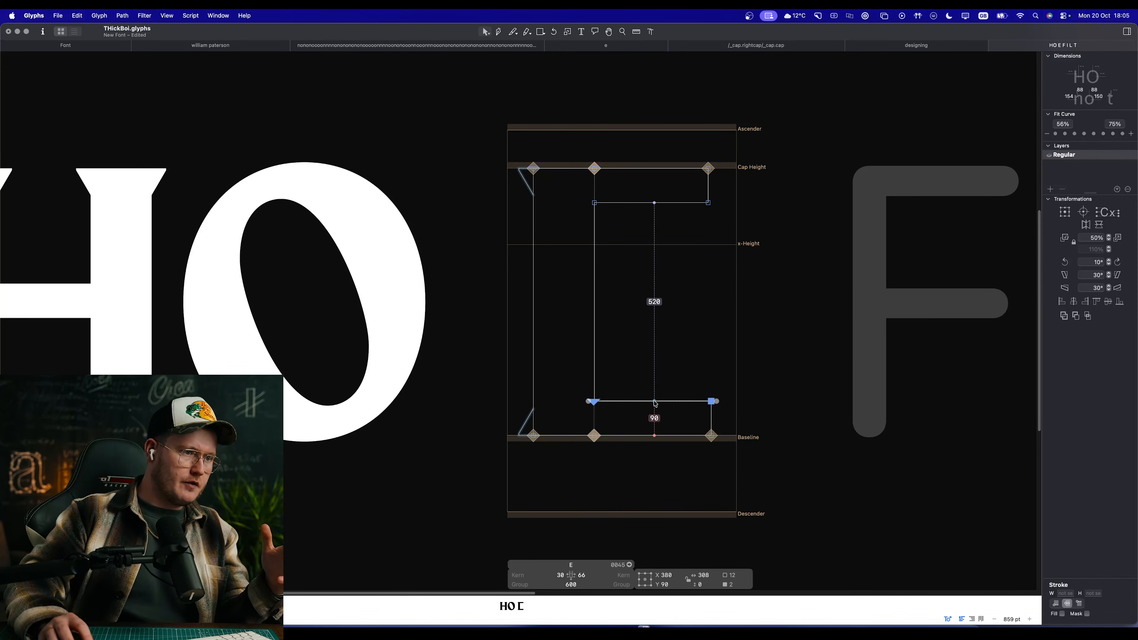
{"action": "left_click", "coordinate": [668, 443]}
{"action": "key", "text": "space"}
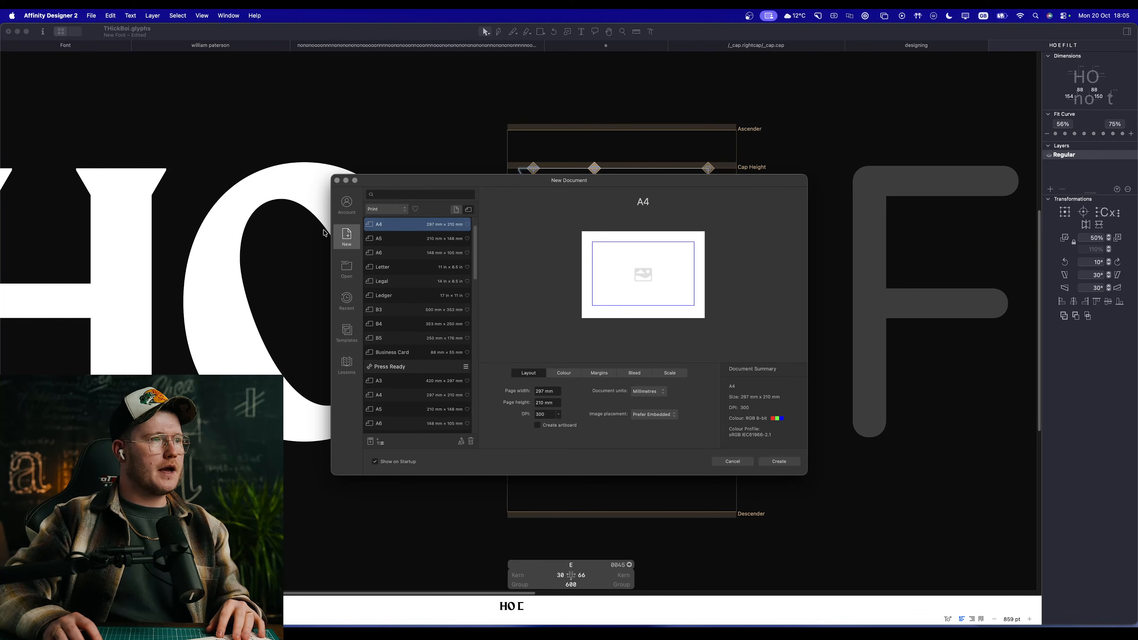
Step: Switch to Affinity Designer 2 and create a new A4 document, 297 × 210 mm
{"action": "left_click", "coordinate": [347, 271]}
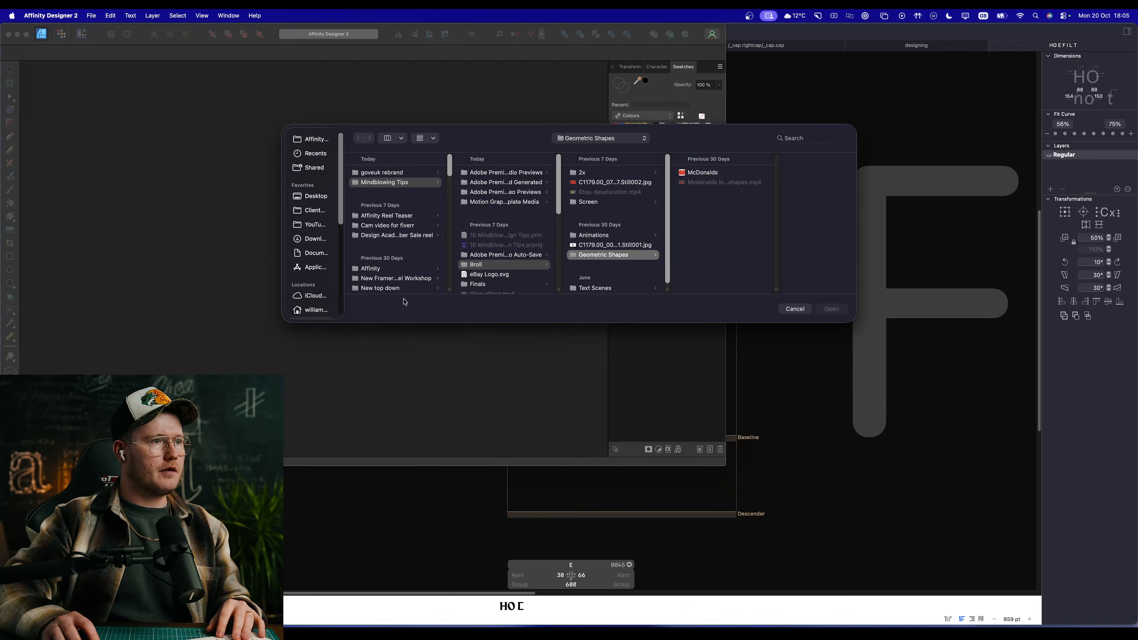
{"action": "left_click", "coordinate": [793, 310]}
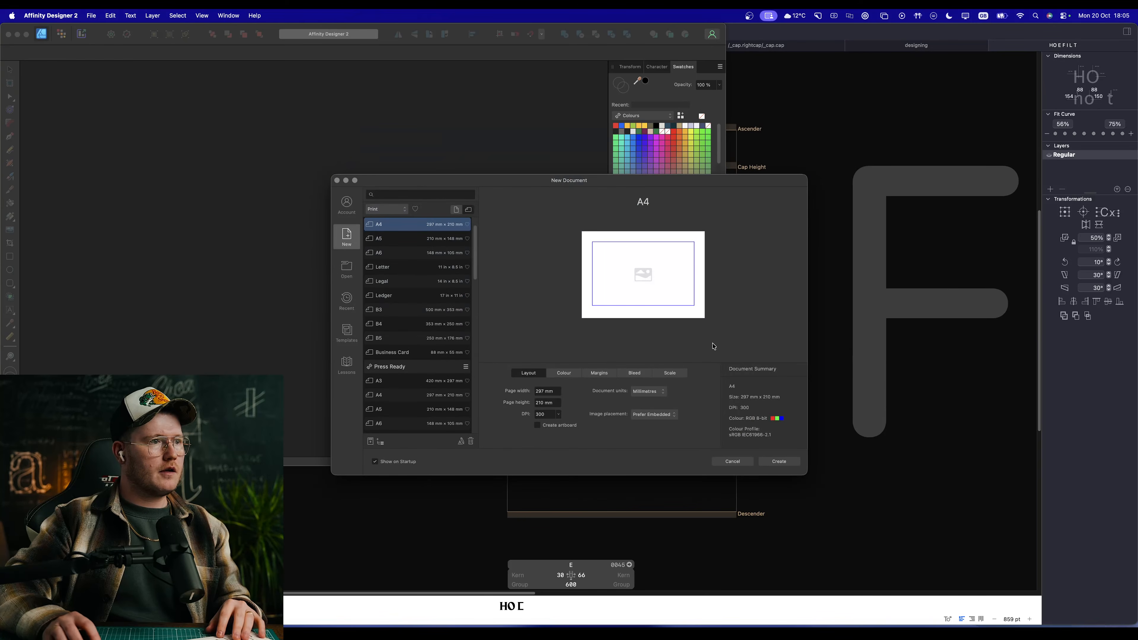
{"action": "left_click", "coordinate": [785, 465]}
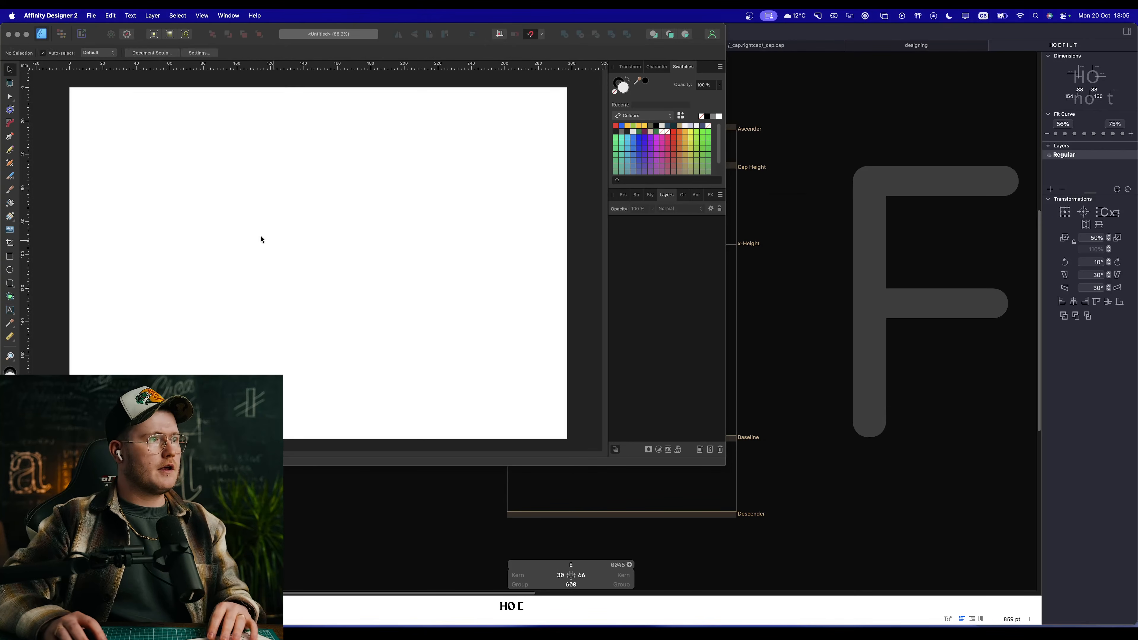
Step: Add a large line of artistic text reading "new" to the page
{"action": "key", "text": "t"}
{"action": "left_click_drag", "start_coordinate": [195, 219], "coordinate": [301, 298]}
{"action": "type", "text": "NE"}
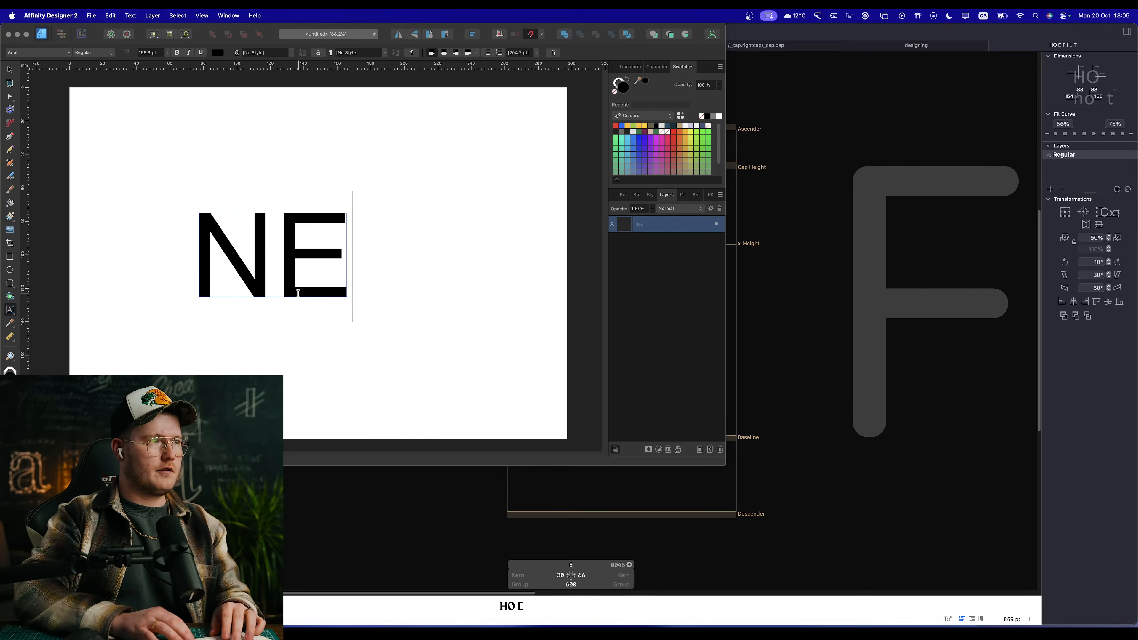
{"action": "key", "text": "BackSpace"}
{"action": "key", "text": "BackSpace"}
{"action": "type", "text": "new"}
{"action": "key", "text": "Escape"}
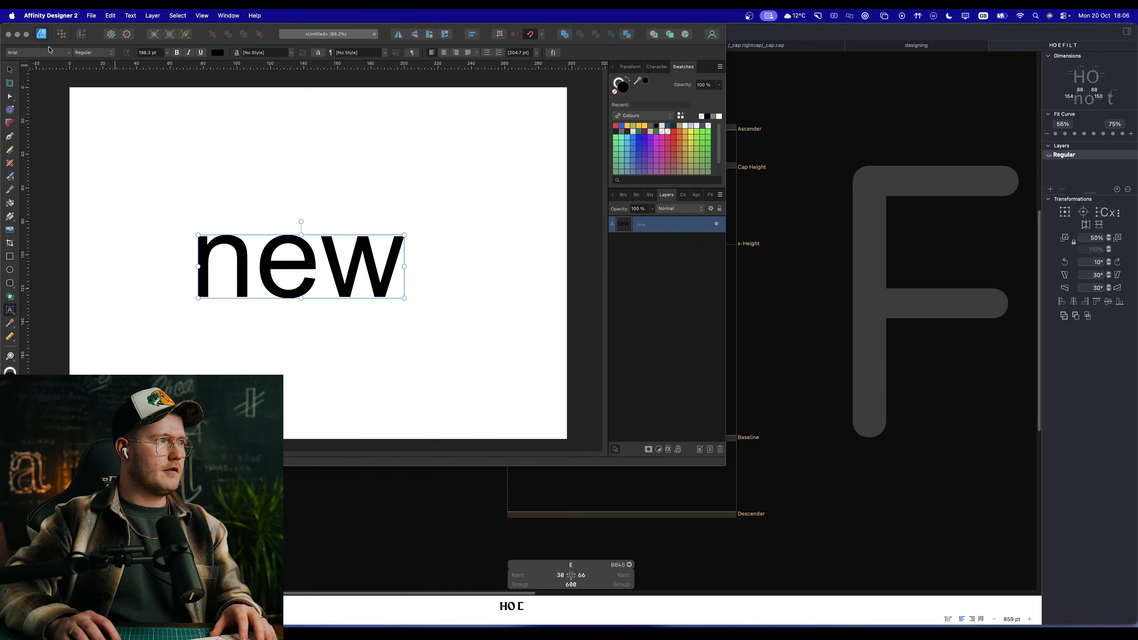
Step: Search the fonts for "gothi" and set the text in My Gothic
{"action": "left_click", "coordinate": [58, 54]}
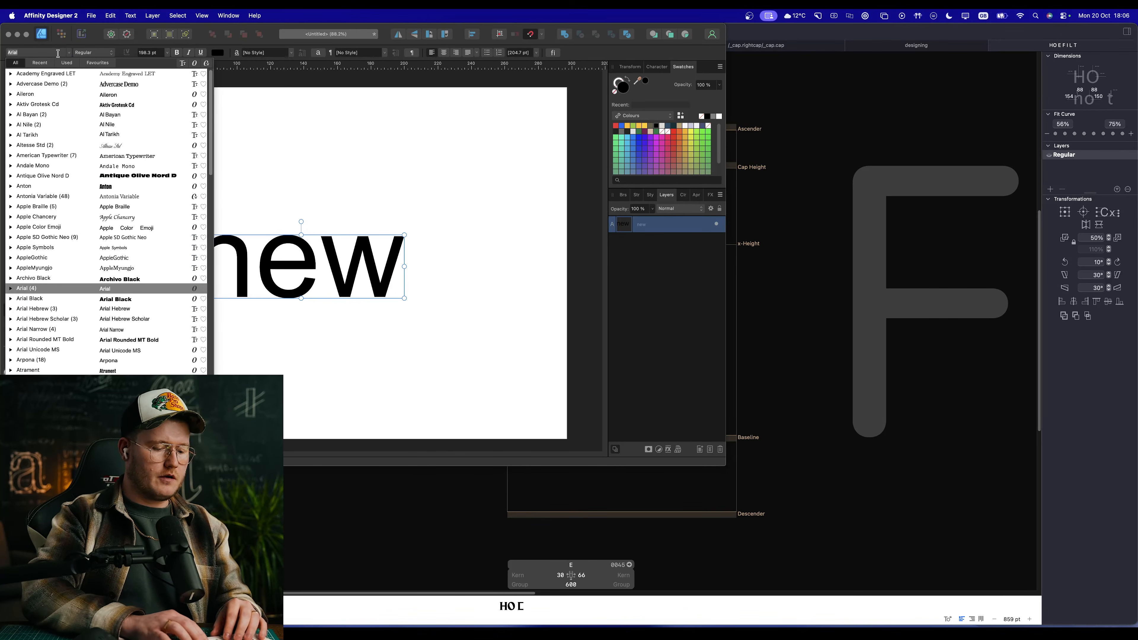
{"action": "type", "text": "gothi"}
{"action": "key", "text": "Down"}
{"action": "key", "text": "Down"}
{"action": "key", "text": "Down"}
{"action": "key", "text": "Down"}
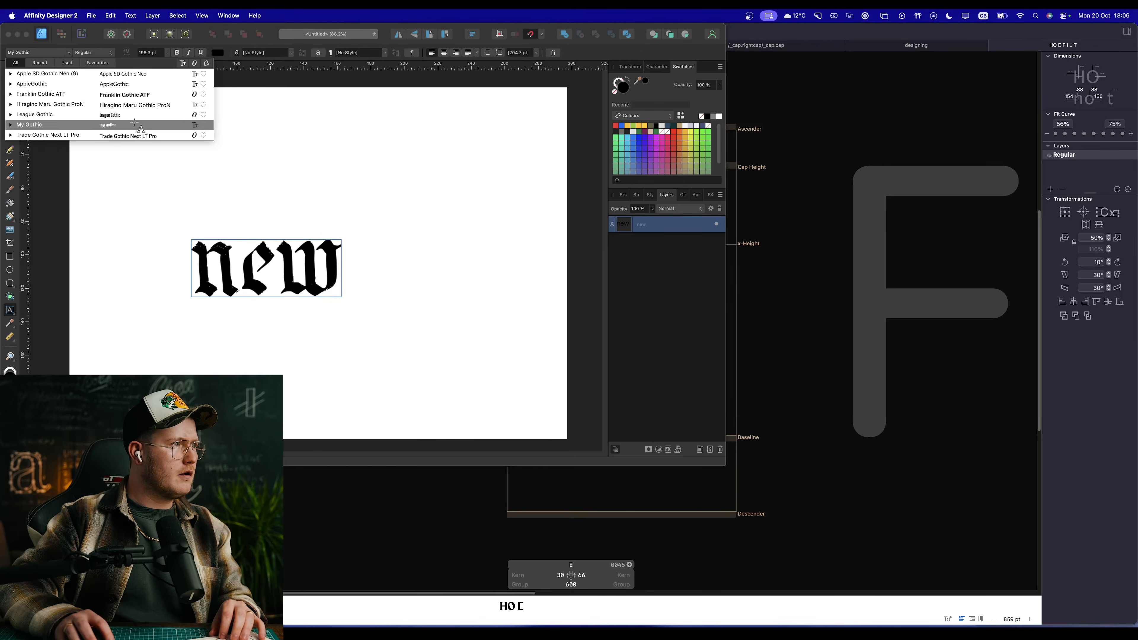
{"action": "left_click", "coordinate": [136, 126]}
Step: Replace the word "new" in the text with "gothic"
{"action": "double_click", "coordinate": [306, 297]}
{"action": "type", "text": "new video"}
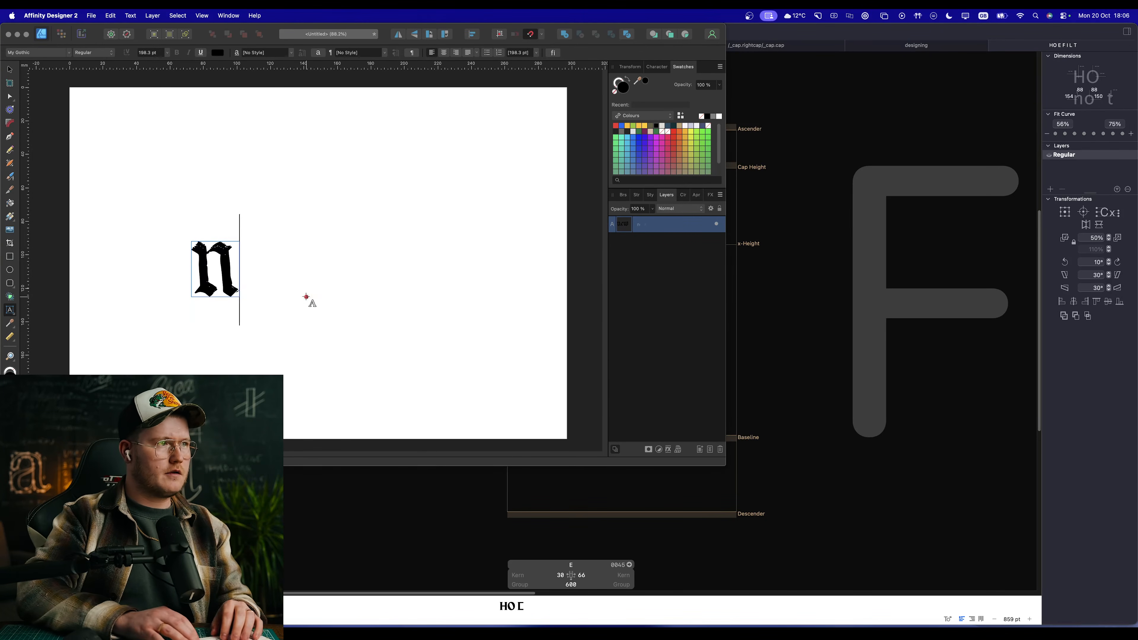
{"action": "type", "text": "gothic"}
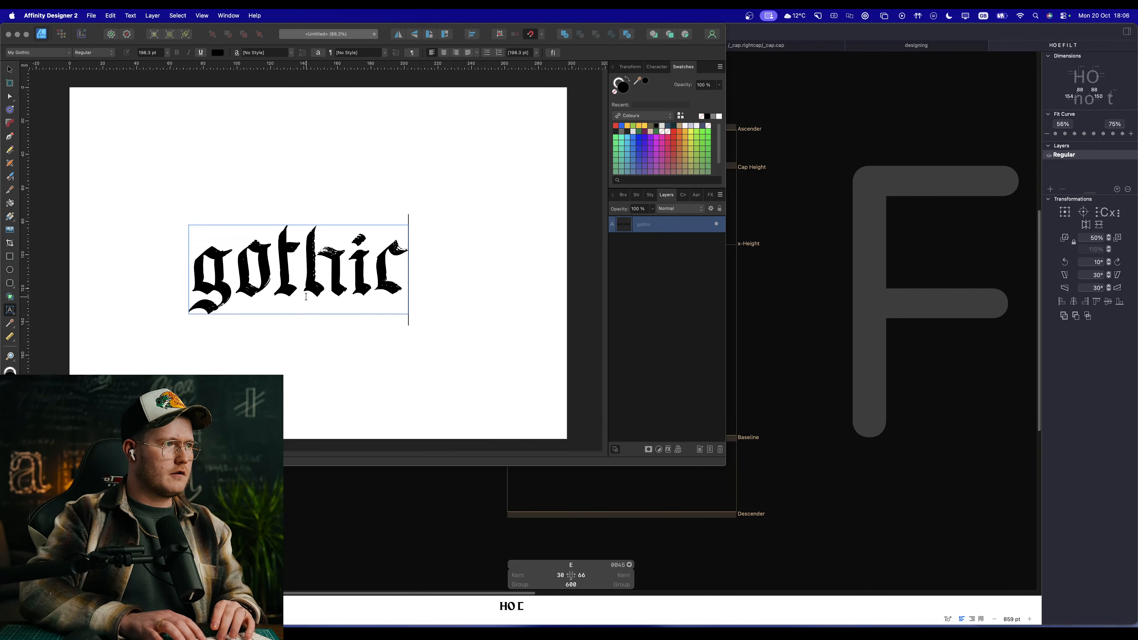
{"action": "key", "text": "super+a"}
{"action": "type", "text": "gothic"}
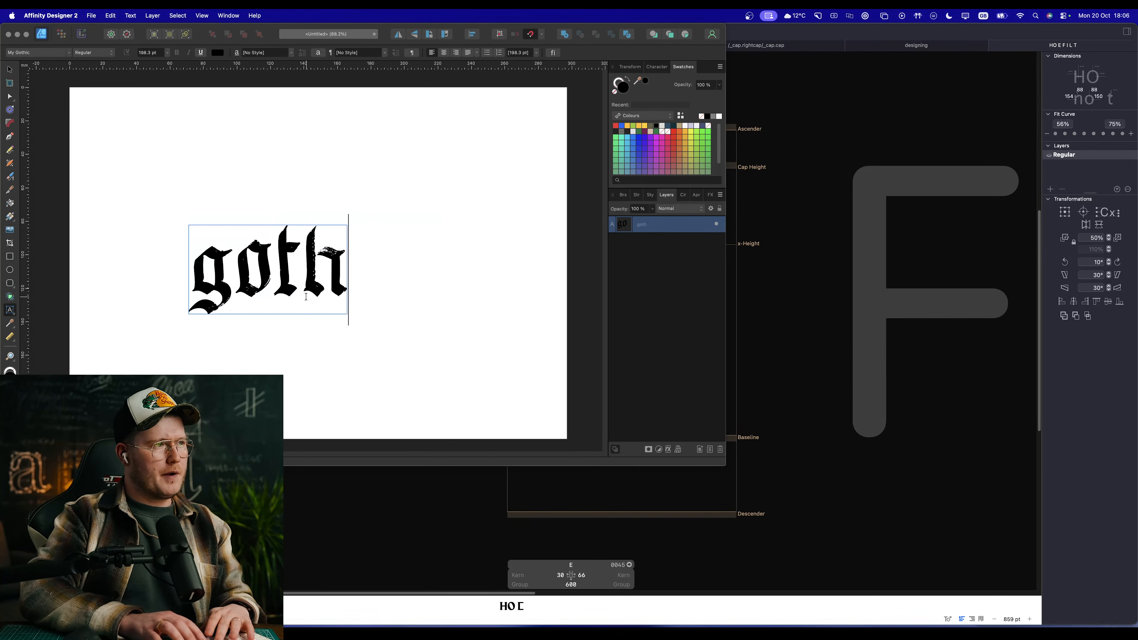
{"action": "key", "text": "BackSpace"}
{"action": "key", "text": "BackSpace"}
{"action": "key", "text": "BackSpace"}
{"action": "key", "text": "BackSpace"}
{"action": "key", "text": "BackSpace"}
{"action": "key", "text": "BackSpace"}
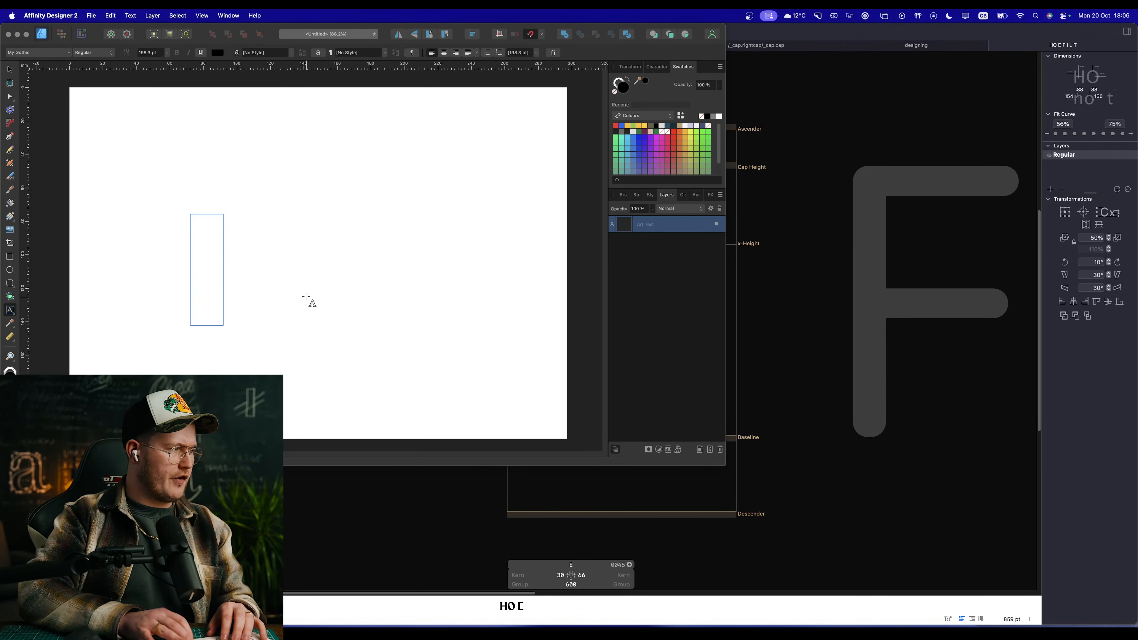
{"action": "type", "text": "gothing"}
{"action": "key", "text": "BackSpace"}
{"action": "key", "text": "BackSpace"}
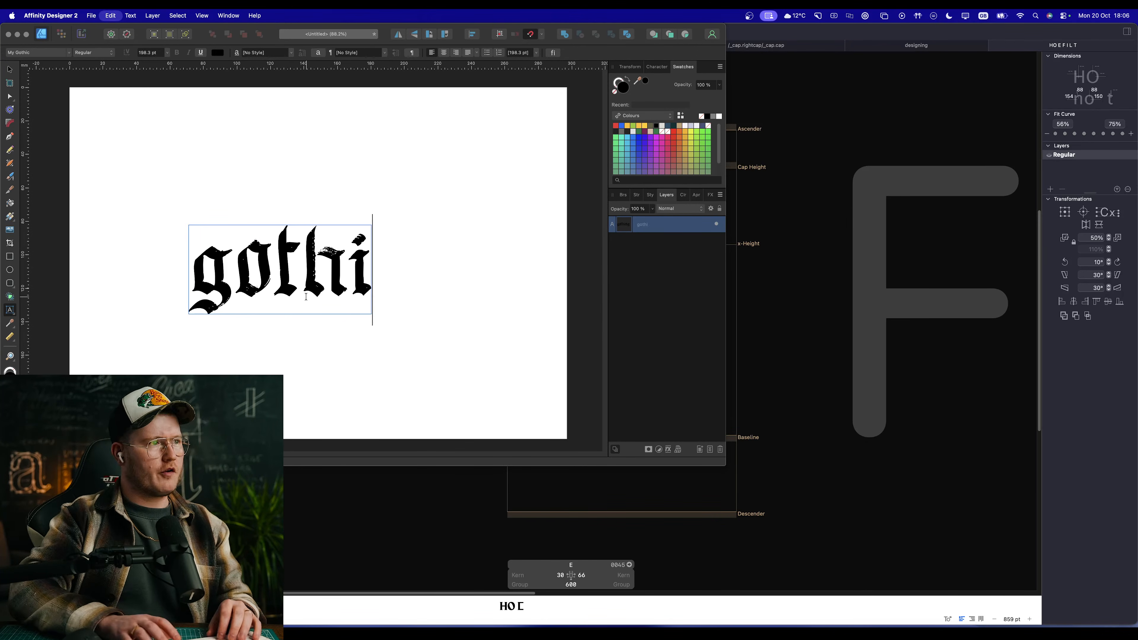
{"action": "key", "text": "BackSpace"}
{"action": "type", "text": "c"}
{"action": "key", "text": "BackSpace"}
{"action": "type", "text": "ic"}
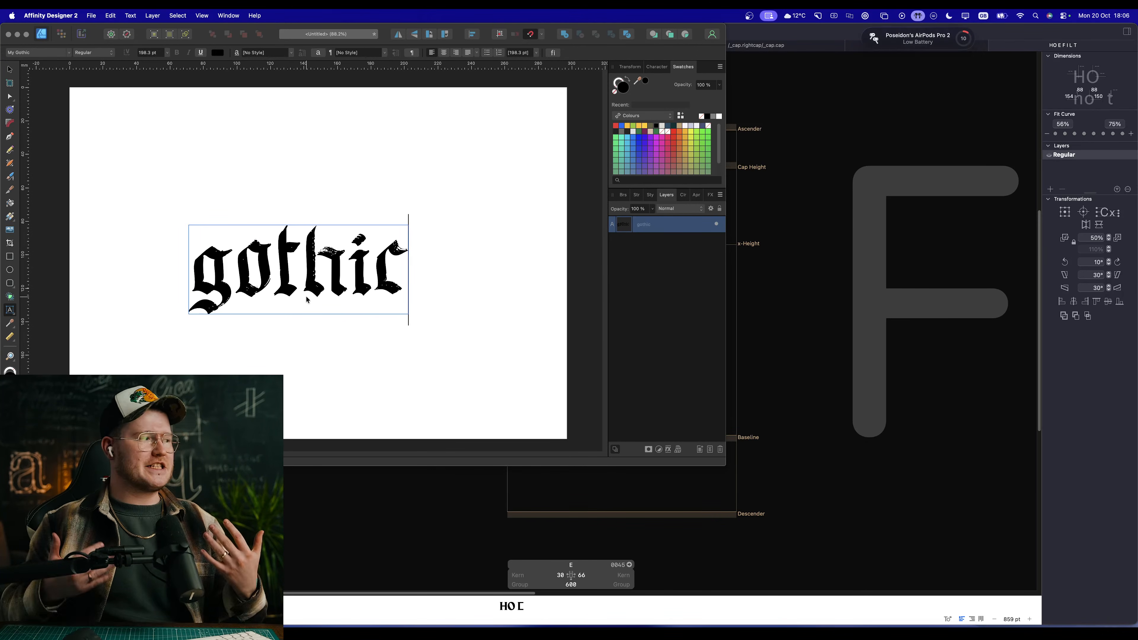
{"action": "key", "text": "Escape"}
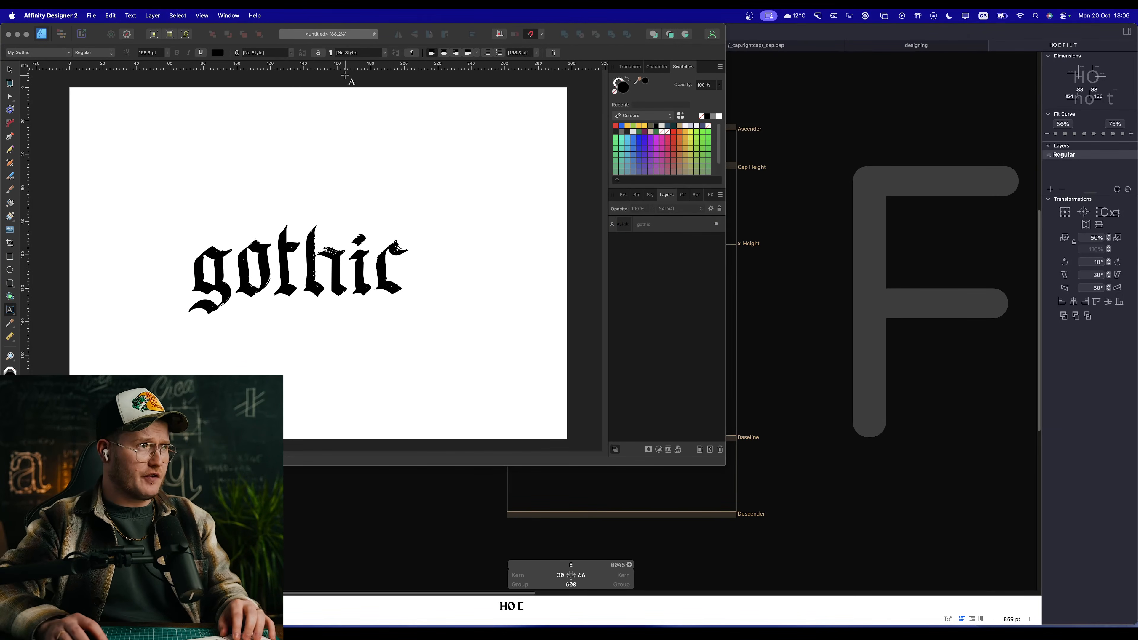
Step: Close the gothic sample document without saving, quit Affinity Designer 2 and return to the E in Glyphs
{"action": "double_click", "coordinate": [347, 265]}
{"action": "left_click", "coordinate": [348, 265]}
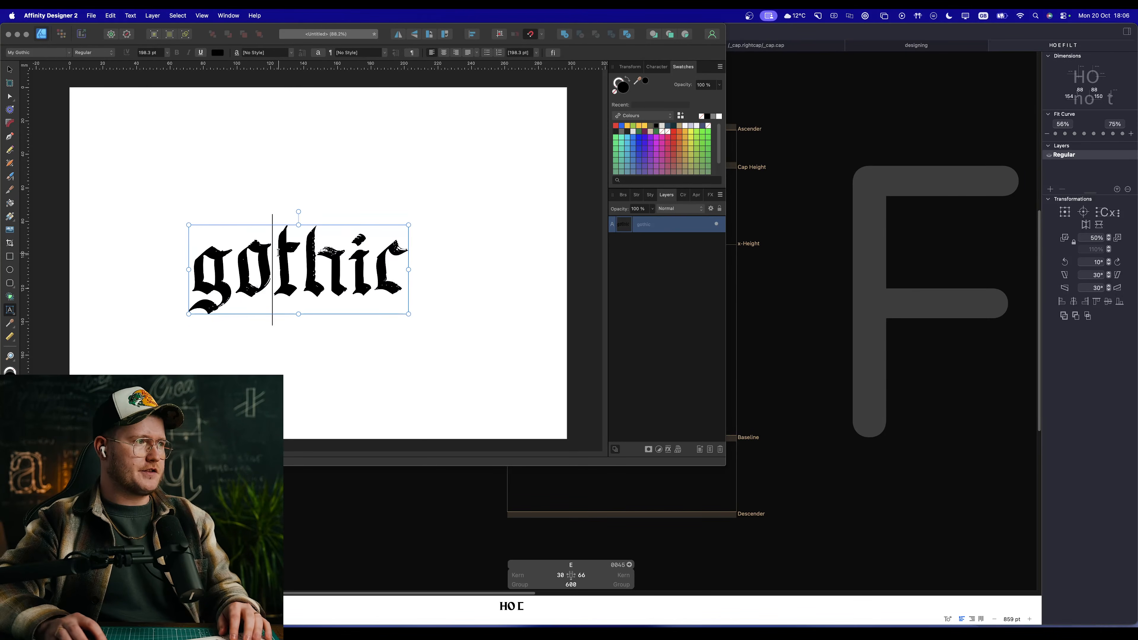
{"action": "triple_click", "coordinate": [274, 271]}
{"action": "key", "text": "Escape"}
{"action": "key", "text": "super+w"}
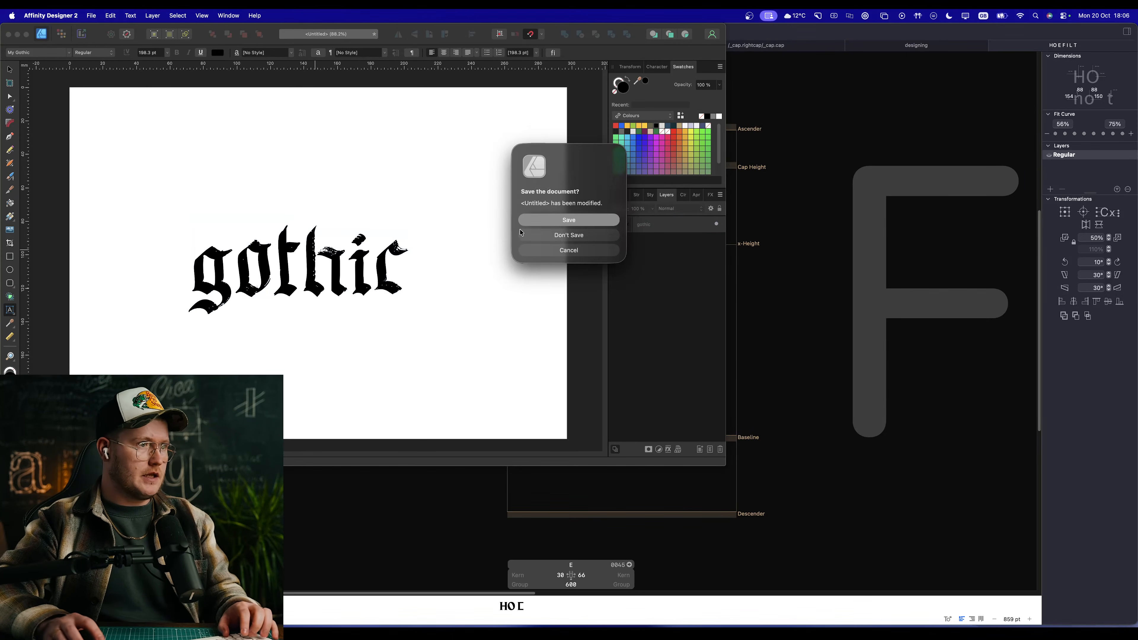
{"action": "left_click", "coordinate": [560, 238]}
{"action": "key", "text": "super+q"}
{"action": "scroll", "coordinate": [612, 292], "scroll_direction": "right", "scroll_amount": 4}
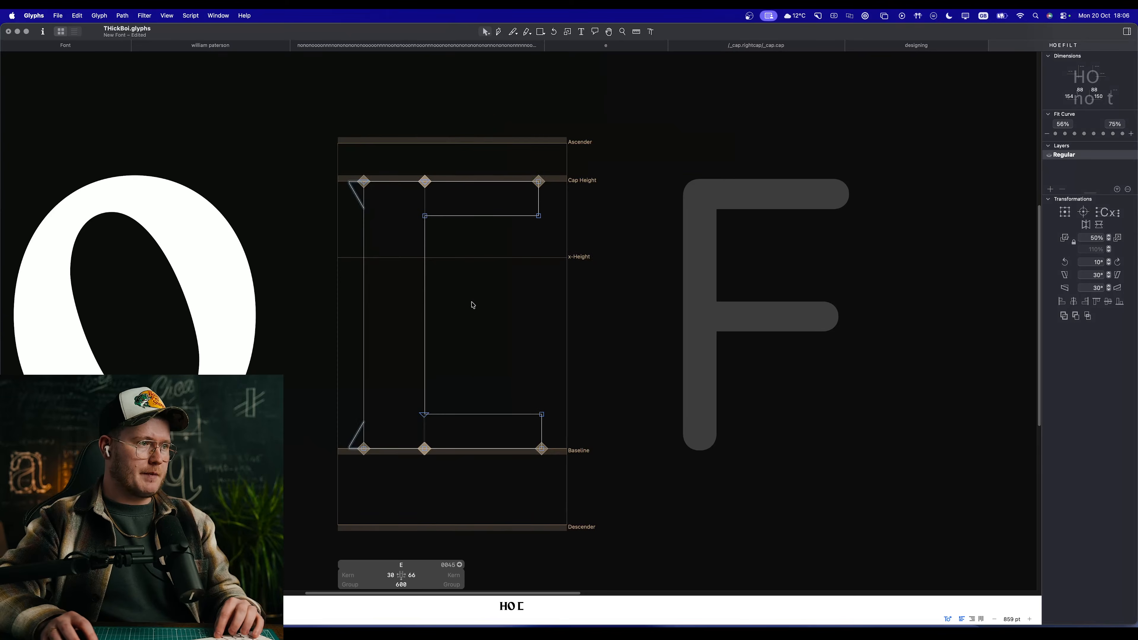
Step: Add _corner.serif corner components to the inner end corners of the E's upper and lower arms, and preview the letter
{"action": "scroll", "coordinate": [474, 307], "scroll_direction": "up", "scroll_amount": 3}
{"action": "key", "text": "space"}
{"action": "left_click_drag", "start_coordinate": [495, 299], "coordinate": [653, 259]}
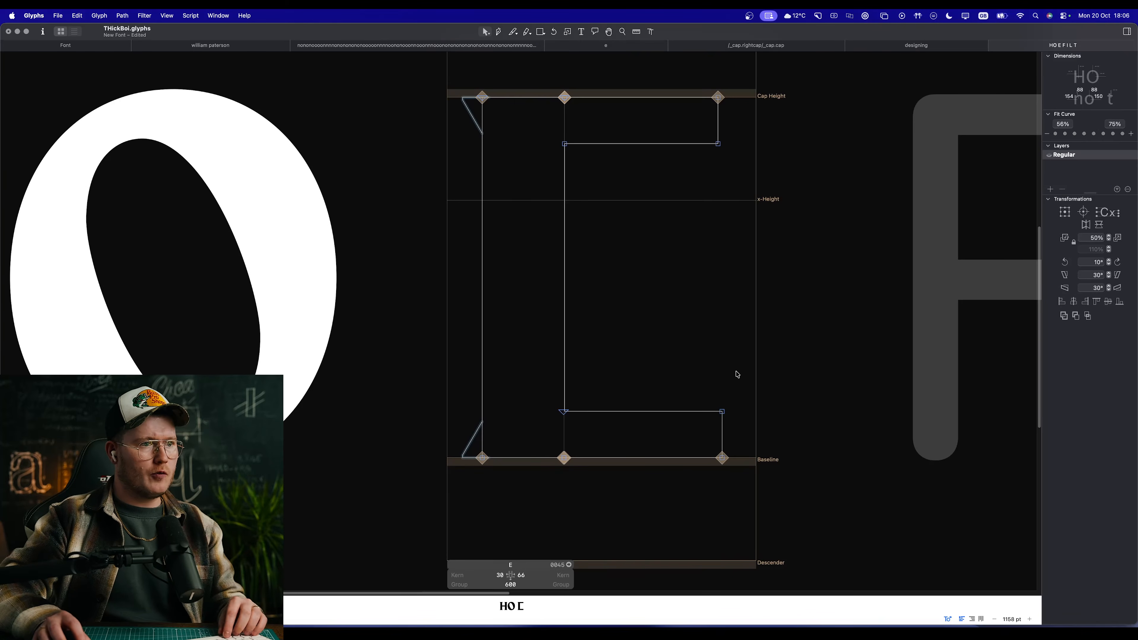
{"action": "left_click", "coordinate": [722, 412]}
{"action": "left_click", "coordinate": [718, 143], "text": "shift"}
{"action": "right_click", "coordinate": [690, 157]}
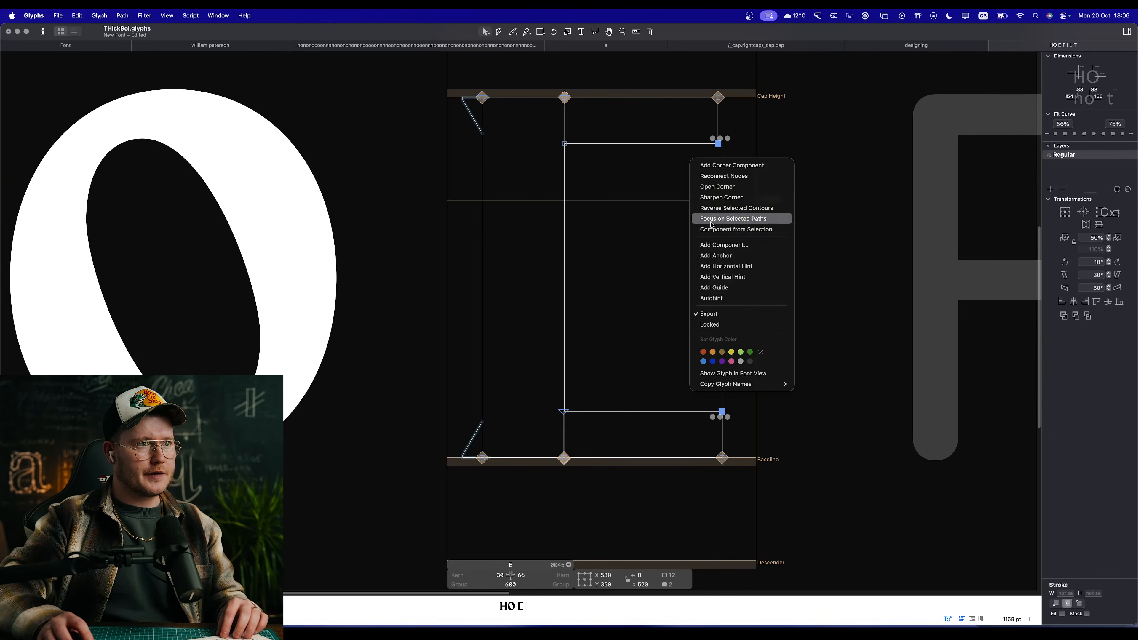
{"action": "left_click", "coordinate": [728, 168]}
{"action": "key", "text": "Return"}
{"action": "key", "text": "space"}
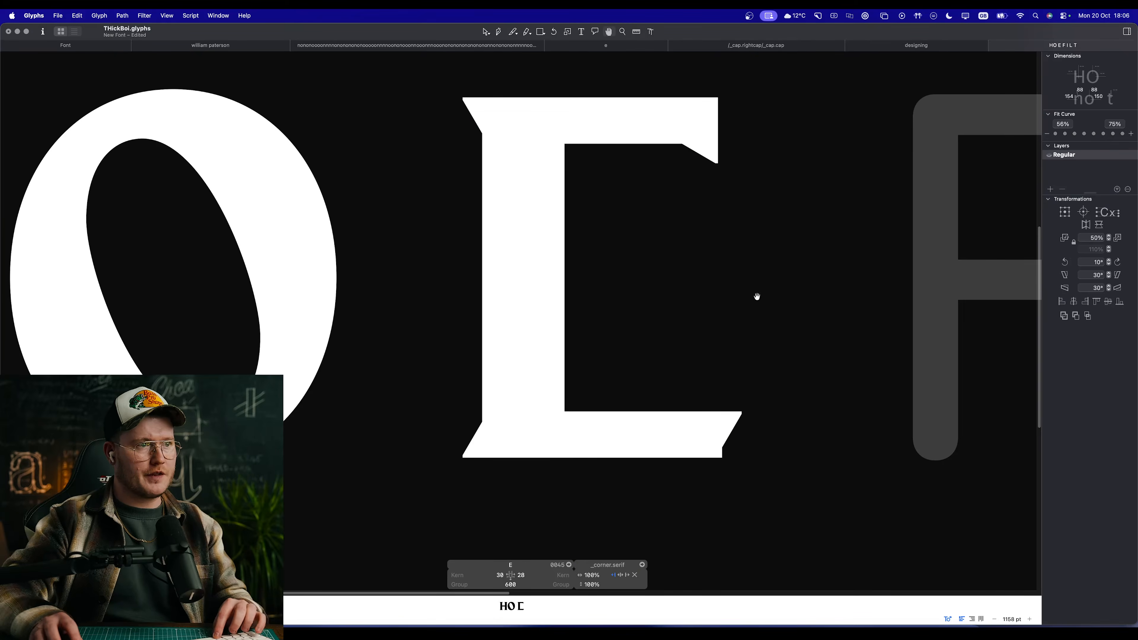
{"action": "left_click", "coordinate": [757, 299]}
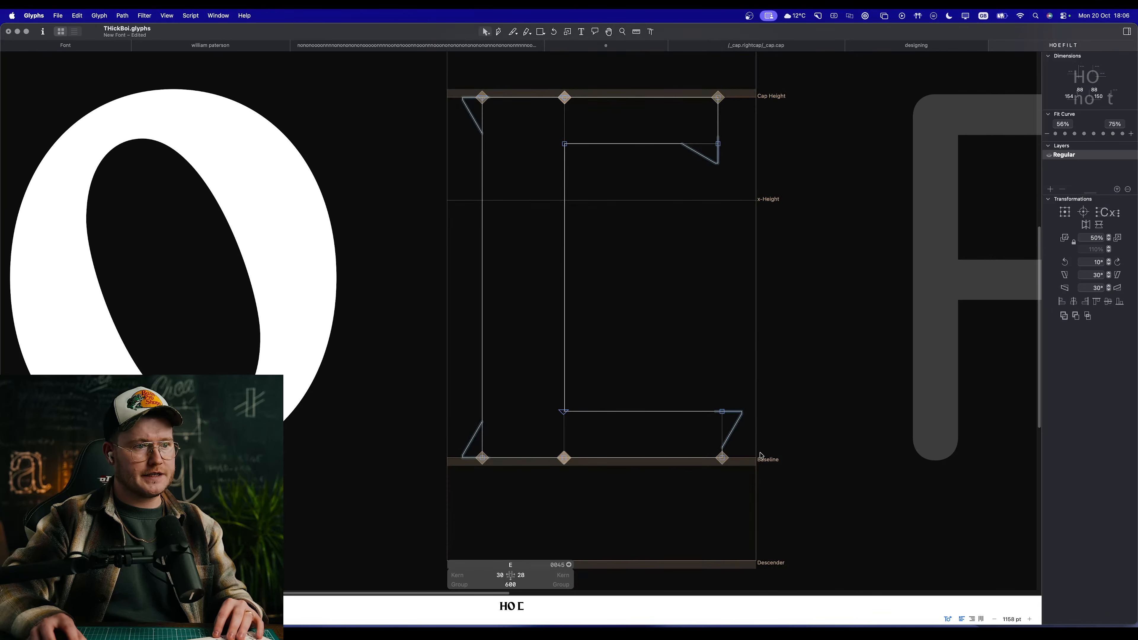
Step: Flip the lower arm's corner serif so it rises upward from the arm instead of sticking out sideways
{"action": "left_click", "coordinate": [738, 420]}
{"action": "left_click", "coordinate": [1086, 225]}
{"action": "key", "text": "space"}
{"action": "left_click_drag", "start_coordinate": [792, 245], "coordinate": [807, 309]}
Step: Set the horizontal scale of the E's upper-arm corner serif to 180%, leaving its vertical scale at 100%
{"action": "left_click", "coordinate": [732, 357]}
{"action": "left_click", "coordinate": [726, 226]}
{"action": "left_click", "coordinate": [728, 229]}
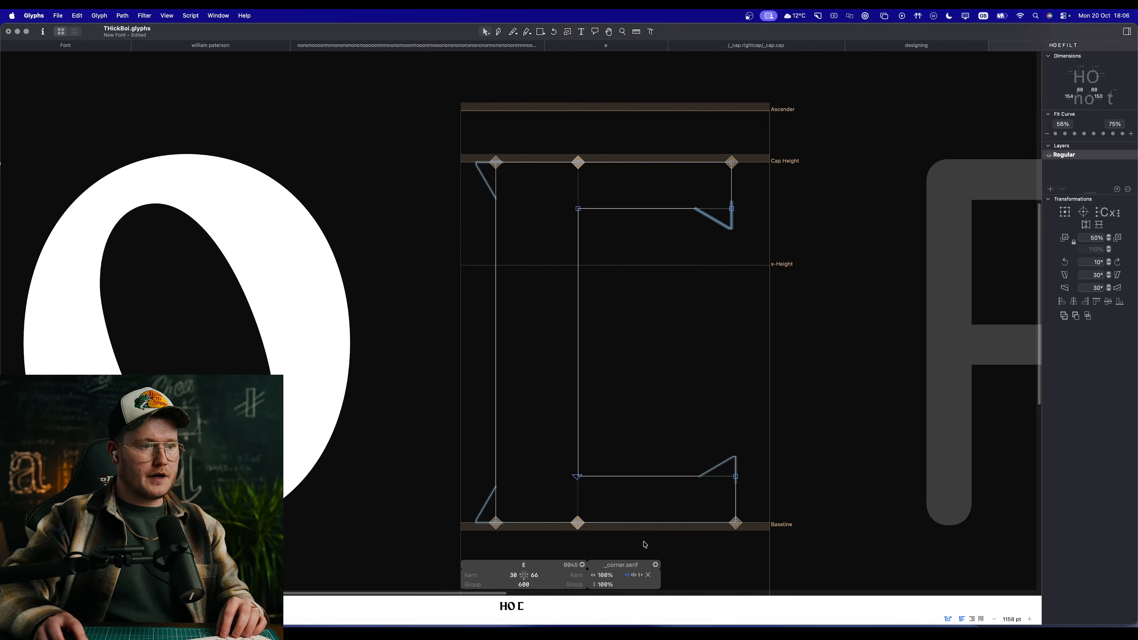
{"action": "left_click", "coordinate": [611, 584]}
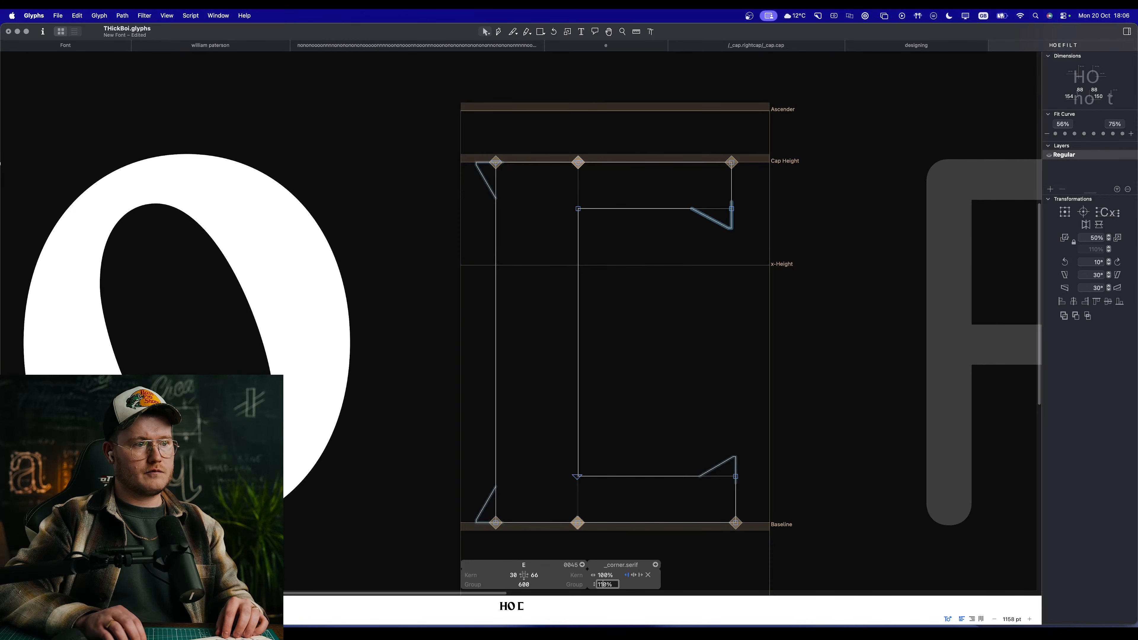
{"action": "key", "text": "Tab"}
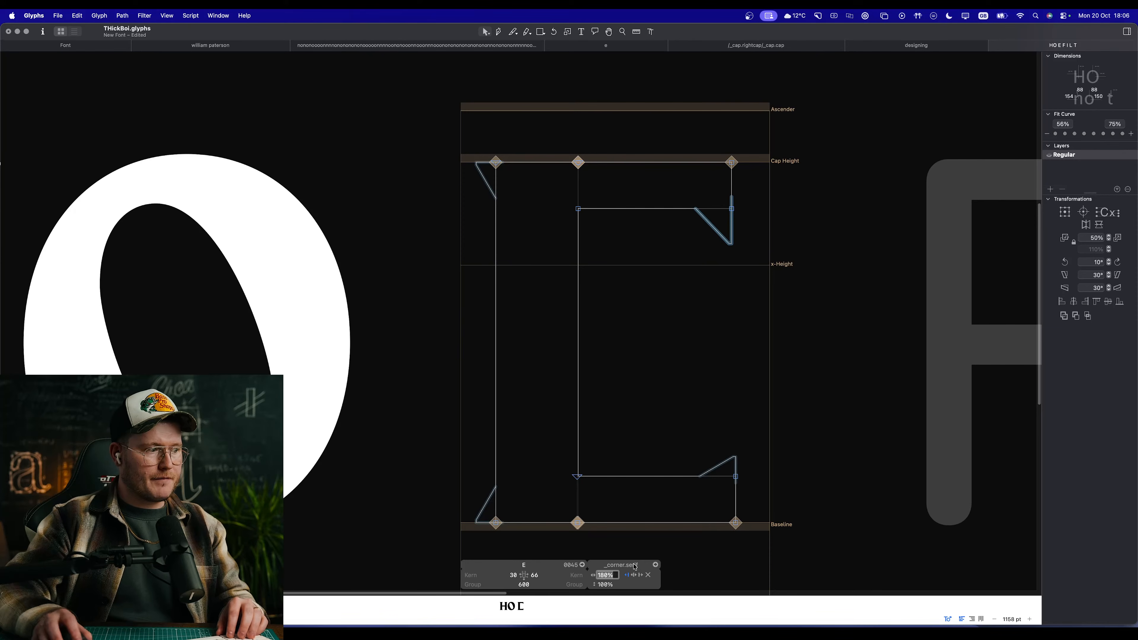
Step: Set the horizontal scale of the E's lower-arm corner serif to -160%, keeping 100% vertically, and compare it with the upper one
{"action": "left_click", "coordinate": [689, 443]}
{"action": "left_click", "coordinate": [729, 467]}
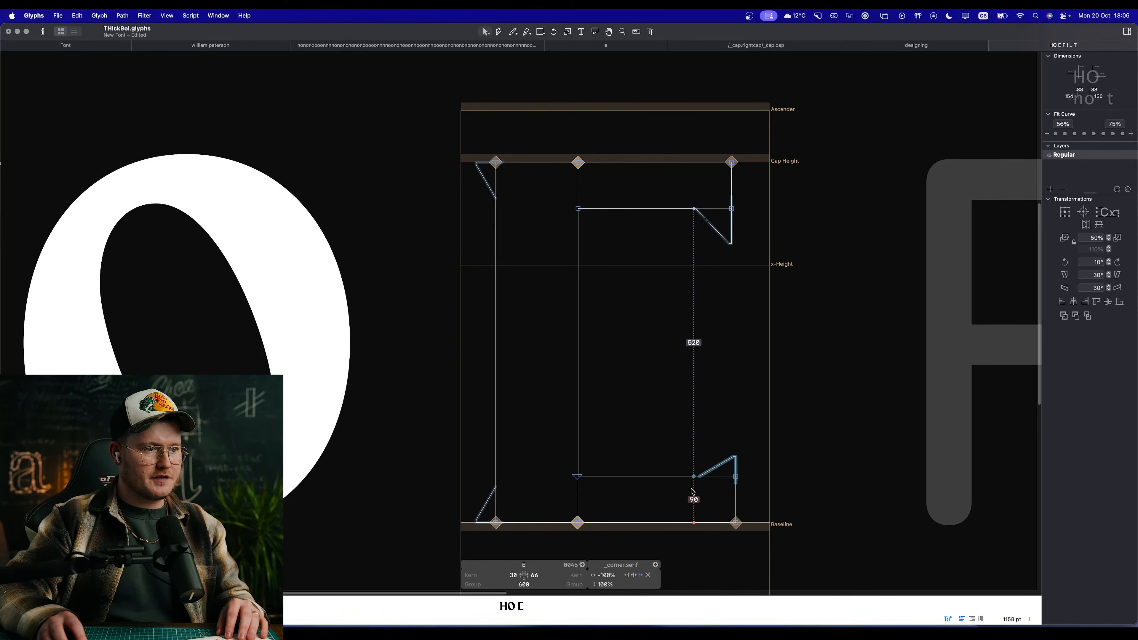
{"action": "left_click", "coordinate": [607, 586]}
{"action": "key", "text": "shift+Up"}
{"action": "key", "text": "shift+Up"}
{"action": "key", "text": "shift+Down"}
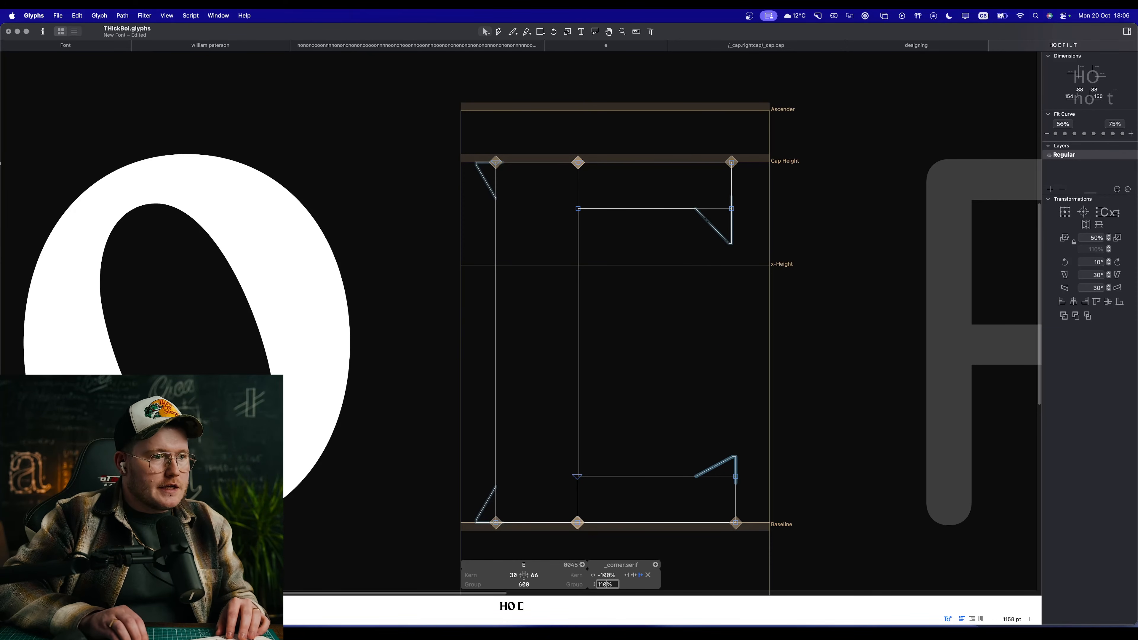
{"action": "key", "text": "shift+Tab"}
{"action": "key", "text": "shift+Up"}
{"action": "key", "text": "shift+Up"}
{"action": "key", "text": "shift+Down"}
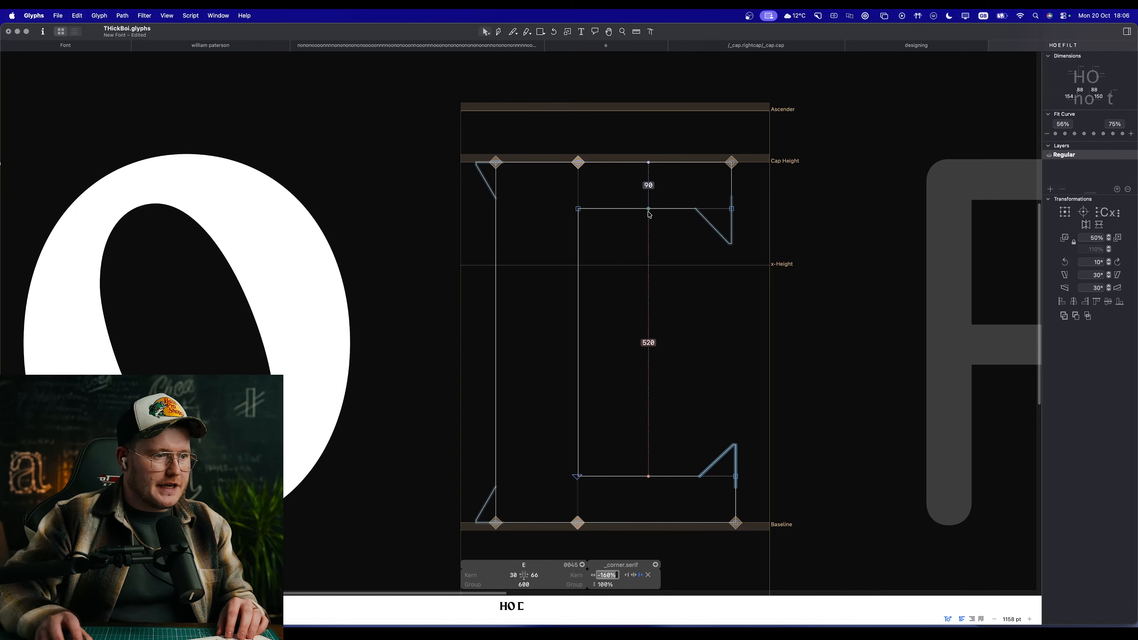
{"action": "left_click", "coordinate": [719, 235]}
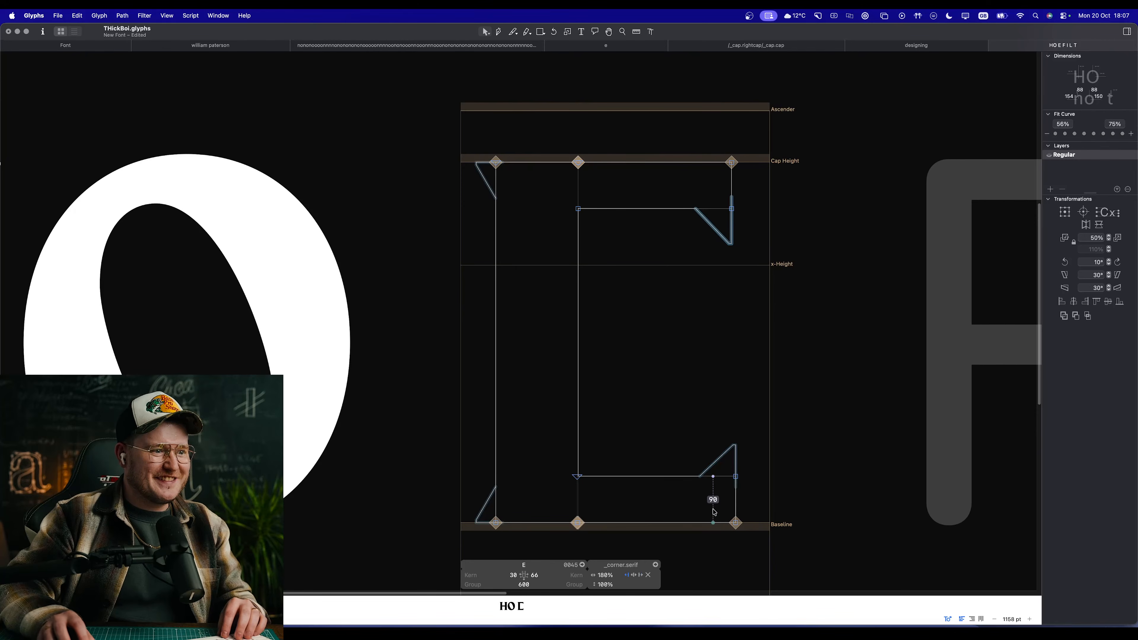
Step: Add a middle arm to the E, 90 units thick and about 181 units long, and preview the letter
{"action": "key", "text": "space"}
{"action": "scroll", "coordinate": [757, 399], "scroll_direction": "down", "scroll_amount": 6}
{"action": "scroll", "coordinate": [735, 378], "scroll_direction": "up", "scroll_amount": 4}
{"action": "scroll", "coordinate": [721, 360], "scroll_direction": "up", "scroll_amount": 4}
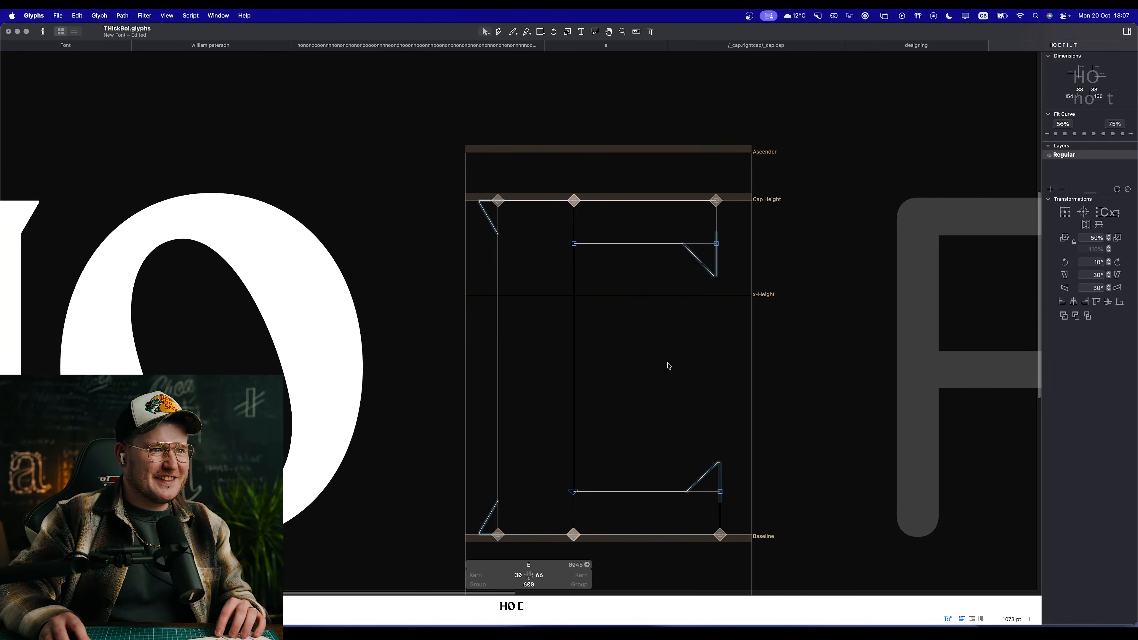
{"action": "double_click", "coordinate": [624, 493]}
{"action": "left_click_drag", "start_coordinate": [576, 495], "coordinate": [576, 354]}
{"action": "left_click_drag", "start_coordinate": [693, 338], "coordinate": [763, 422]}
{"action": "left_click_drag", "start_coordinate": [720, 351], "coordinate": [663, 356]}
{"action": "key", "text": "space"}
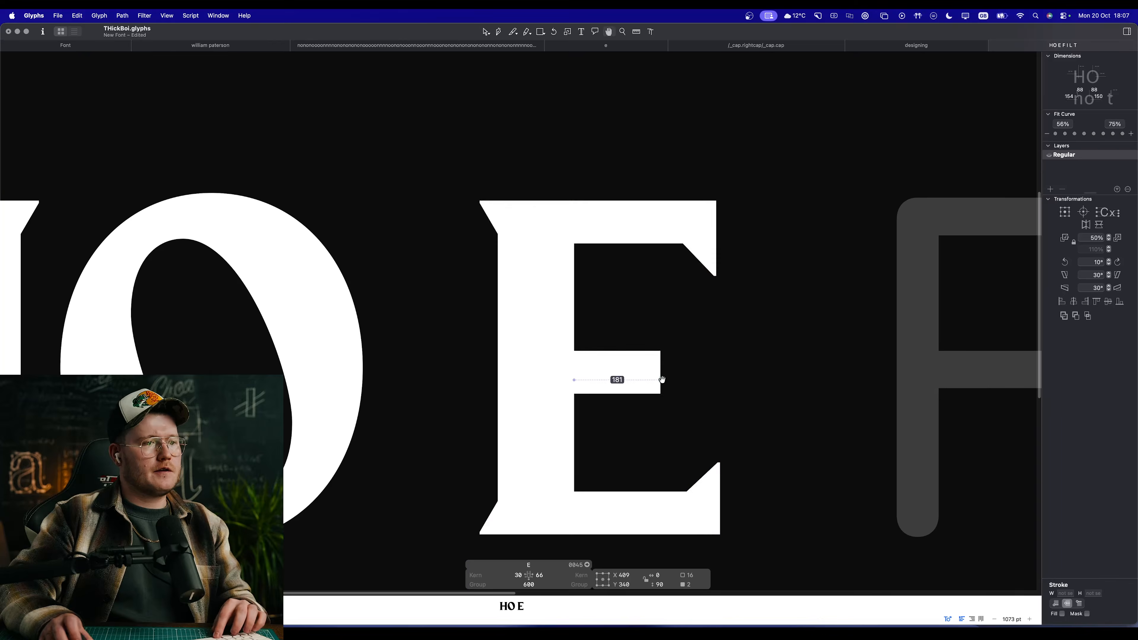
{"action": "scroll", "coordinate": [660, 381], "scroll_direction": "down", "scroll_amount": 6}
{"action": "scroll", "coordinate": [612, 379], "scroll_direction": "up", "scroll_amount": 4}
{"action": "left_click", "coordinate": [696, 381]}
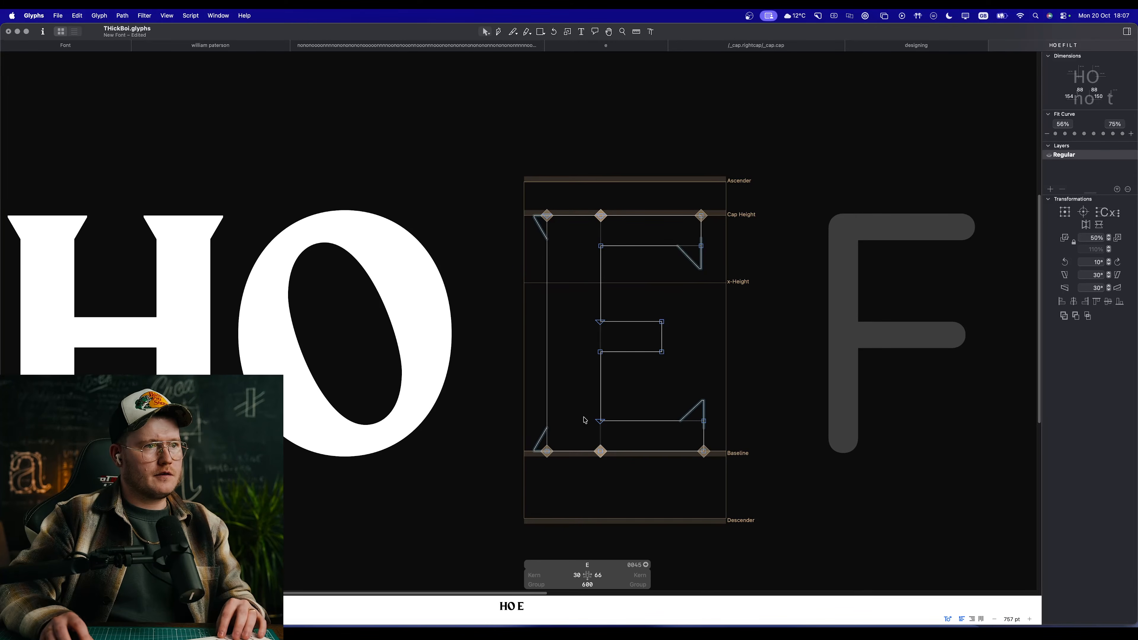
Step: Place the H as a component in the E's background layer to serve as a width and stem reference
{"action": "key", "text": "space"}
{"action": "scroll", "coordinate": [734, 465], "scroll_direction": "down", "scroll_amount": 5}
{"action": "scroll", "coordinate": [717, 449], "scroll_direction": "up", "scroll_amount": 3}
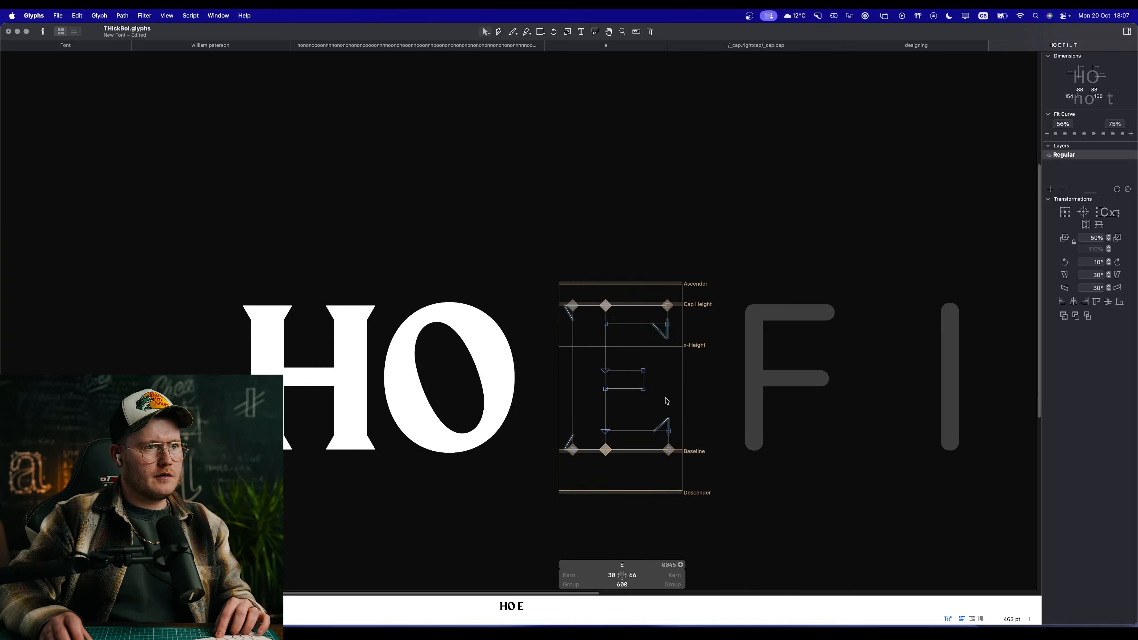
{"action": "right_click", "coordinate": [660, 409]}
{"action": "left_click", "coordinate": [682, 413]}
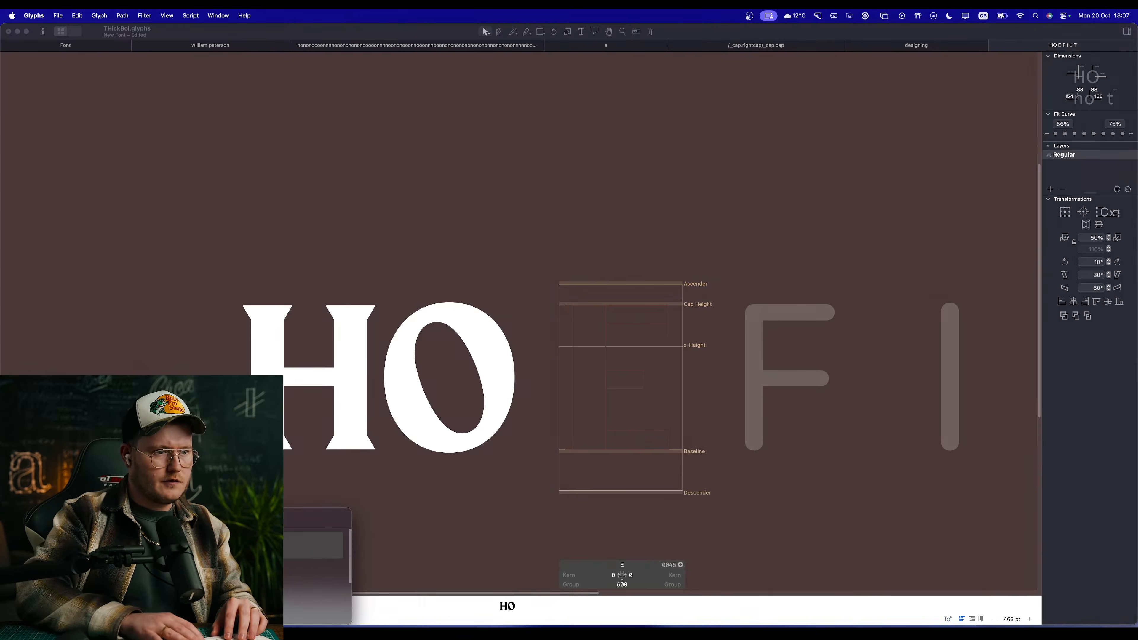
{"action": "type", "text": "H"}
{"action": "key", "text": "Return"}
{"action": "left_click_drag", "start_coordinate": [678, 376], "coordinate": [668, 376]}
{"action": "double_click", "coordinate": [725, 376]}
{"action": "double_click", "coordinate": [654, 375]}
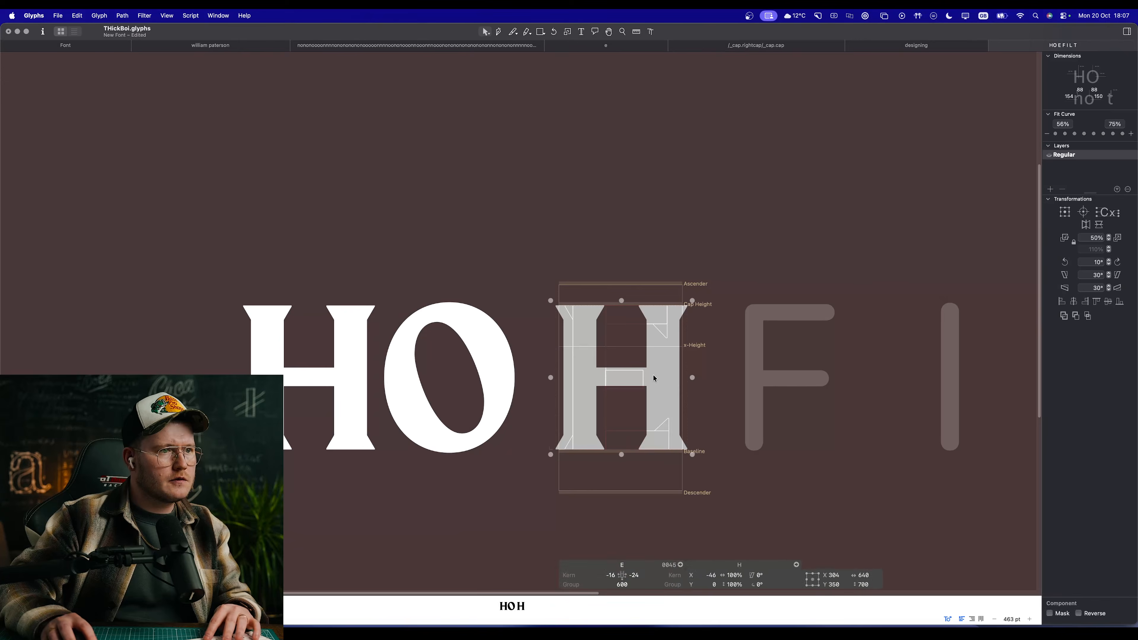
{"action": "key", "text": "BackSpace"}
Step: Move the whole E outline about 45 units left to line its stem up with the background H
{"action": "scroll", "coordinate": [663, 357], "scroll_direction": "up", "scroll_amount": 5}
{"action": "key", "text": "space"}
{"action": "left_click_drag", "start_coordinate": [627, 407], "coordinate": [711, 248]}
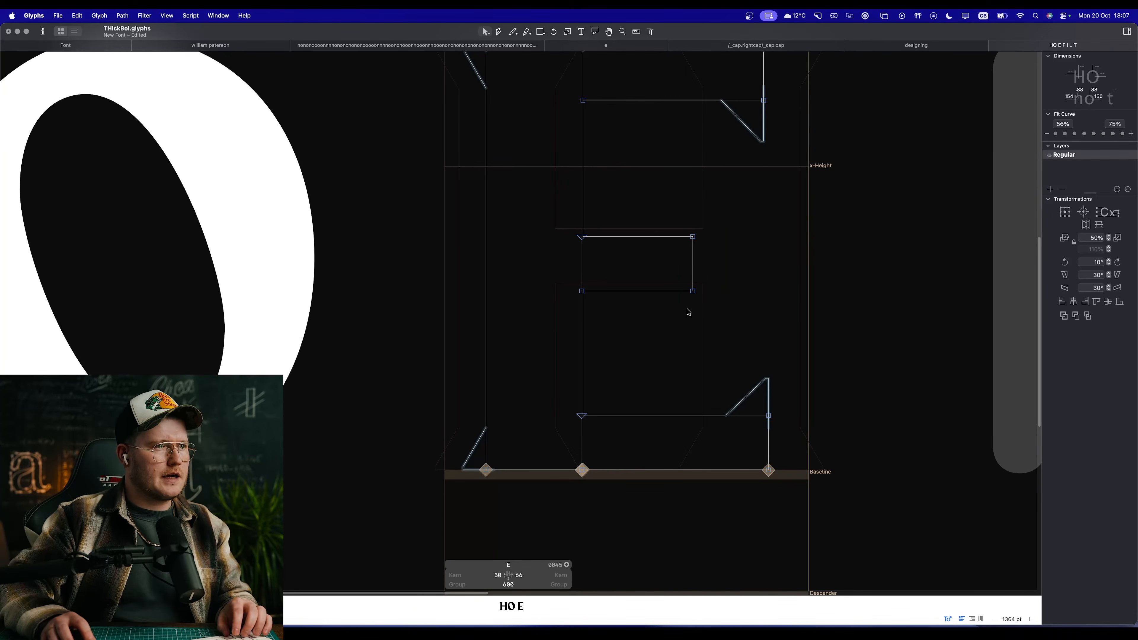
{"action": "key", "text": "super+a"}
{"action": "left_click_drag", "start_coordinate": [483, 471], "coordinate": [459, 472]}
Step: Try to move the free ends of the E's three arms outward together, and undo that move
{"action": "key", "text": "space"}
{"action": "scroll", "coordinate": [686, 447], "scroll_direction": "down", "scroll_amount": 5}
{"action": "left_click_drag", "start_coordinate": [751, 405], "coordinate": [712, 433]}
{"action": "left_click_drag", "start_coordinate": [690, 500], "coordinate": [602, 262]}
{"action": "left_click_drag", "start_coordinate": [620, 375], "coordinate": [633, 375]}
{"action": "key", "text": "space"}
{"action": "scroll", "coordinate": [623, 376], "scroll_direction": "up", "scroll_amount": 2}
{"action": "key", "text": "super+z"}
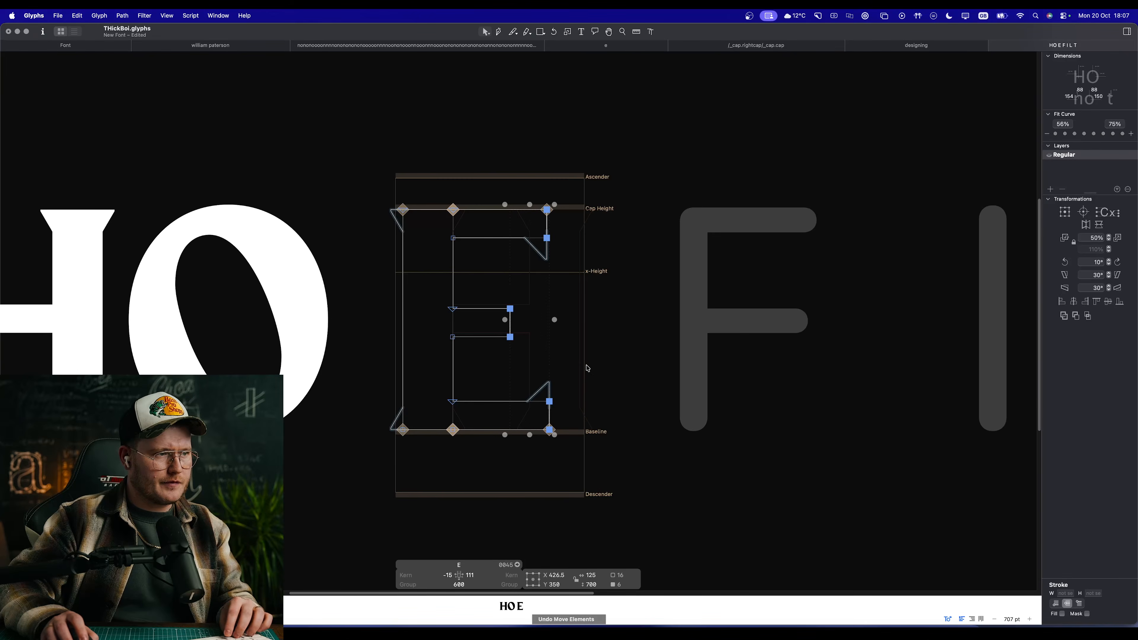
Step: Lengthen all three arms of the E by 50 units together and check the letter's proportions beside H and O
{"action": "key", "text": "space"}
{"action": "left_click_drag", "start_coordinate": [585, 447], "coordinate": [517, 189]}
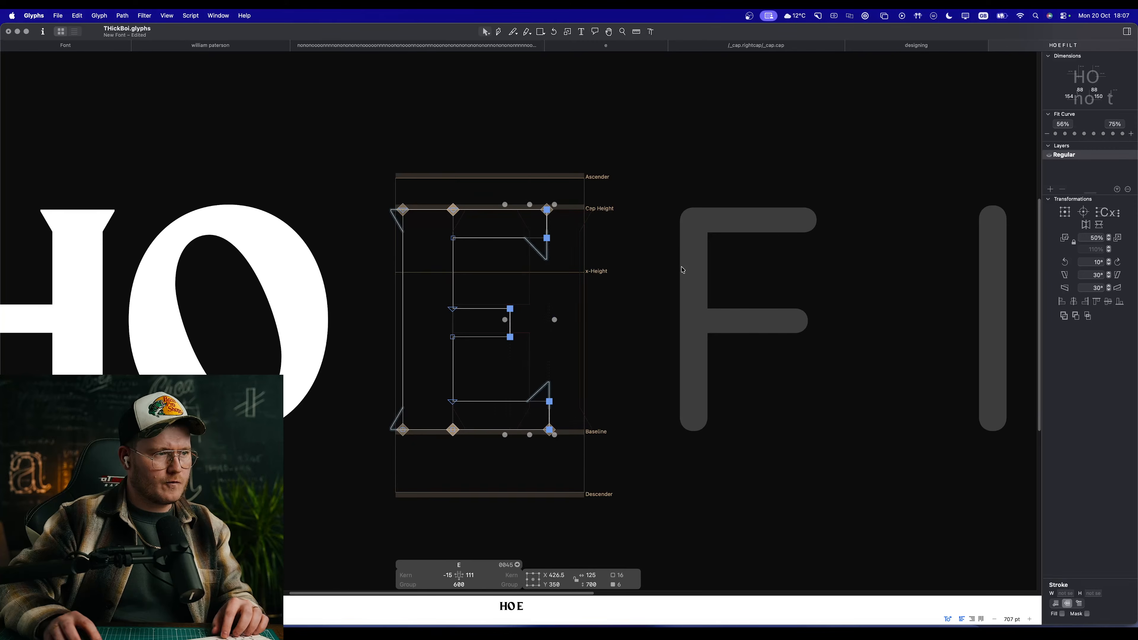
{"action": "key", "text": "shift+Right"}
{"action": "key", "text": "shift+Right"}
{"action": "key", "text": "shift+Right"}
{"action": "key", "text": "shift+Right"}
{"action": "key", "text": "shift+Right"}
{"action": "key", "text": "space"}
{"action": "scroll", "coordinate": [587, 271], "scroll_direction": "down", "scroll_amount": 4}
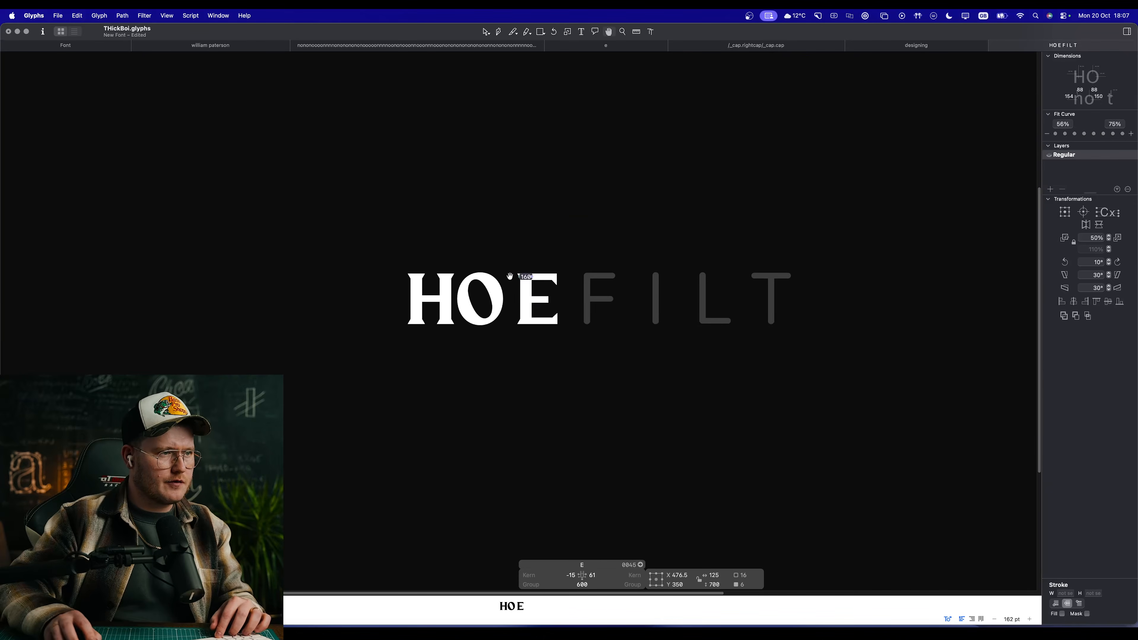
{"action": "scroll", "coordinate": [533, 322], "scroll_direction": "up", "scroll_amount": 4}
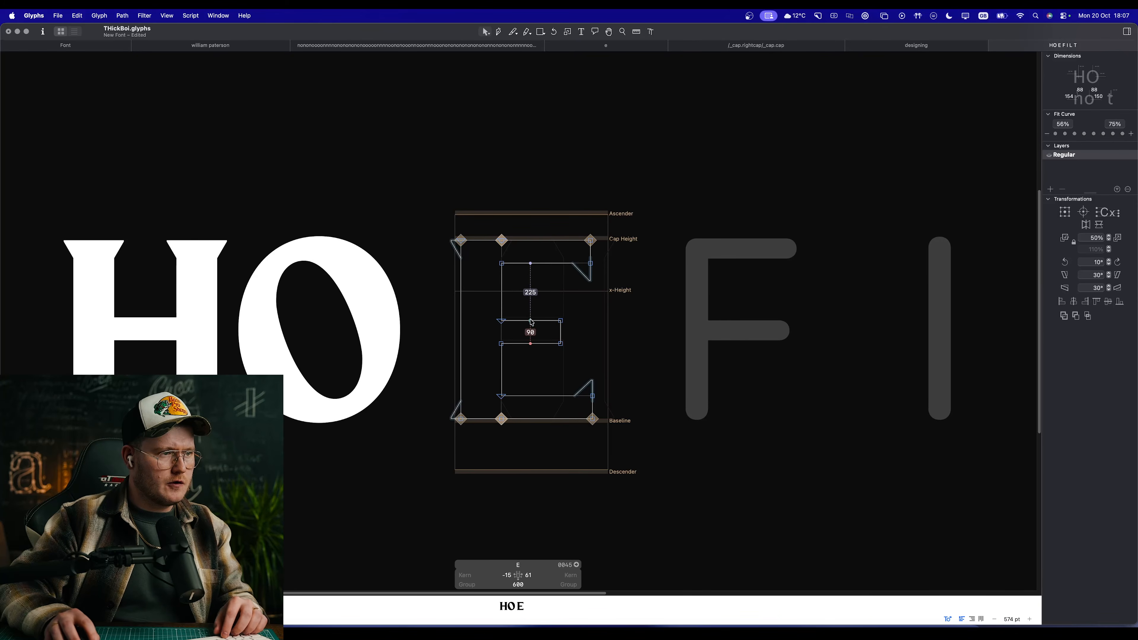
{"action": "scroll", "coordinate": [528, 332], "scroll_direction": "down", "scroll_amount": 3}
{"action": "key", "text": "space"}
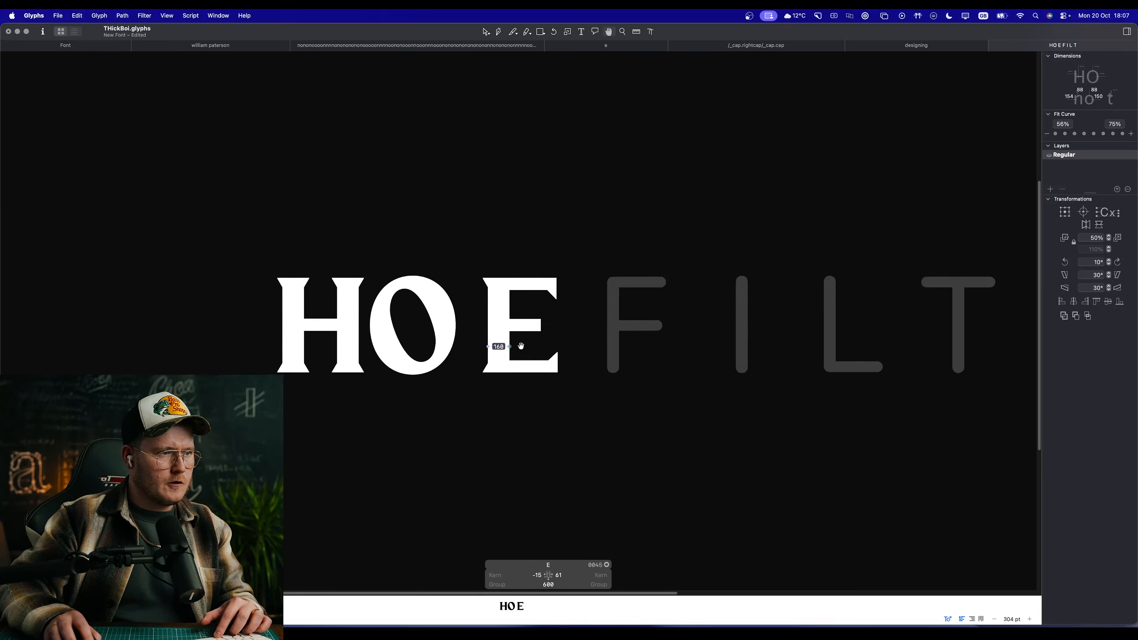
Step: Add _corner.serif components to both end corners of the E's middle arm and preview the result
{"action": "scroll", "coordinate": [521, 347], "scroll_direction": "up", "scroll_amount": 4}
{"action": "left_click_drag", "start_coordinate": [605, 321], "coordinate": [558, 257]}
{"action": "right_click", "coordinate": [559, 256]}
{"action": "left_click", "coordinate": [577, 263]}
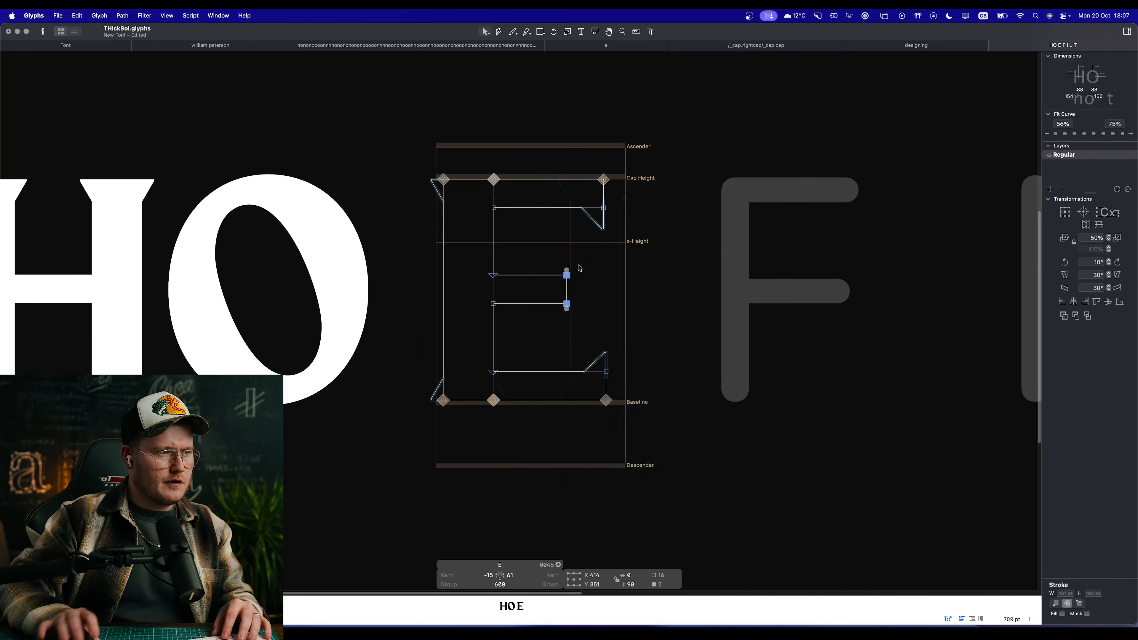
{"action": "key", "text": "space"}
{"action": "scroll", "coordinate": [521, 279], "scroll_direction": "up", "scroll_amount": 2}
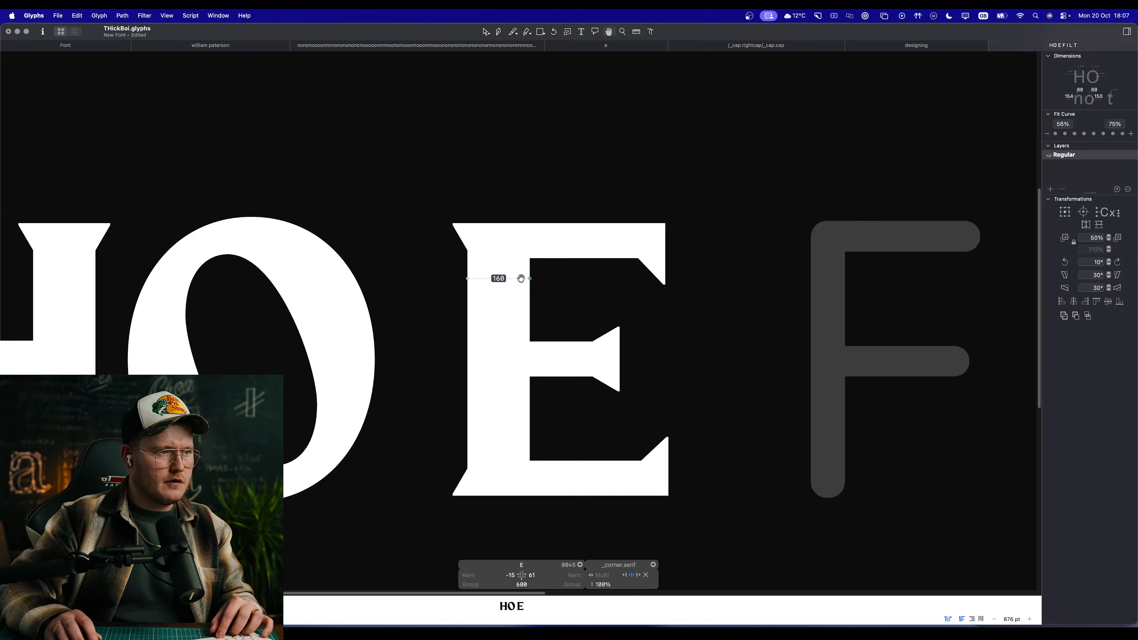
Step: Link the E's left sidebearing to the H and its right sidebearing to the O
{"action": "scroll", "coordinate": [557, 282], "scroll_direction": "up", "scroll_amount": 1}
{"action": "left_click_drag", "start_coordinate": [697, 431], "coordinate": [622, 526]}
{"action": "left_click", "coordinate": [617, 530]}
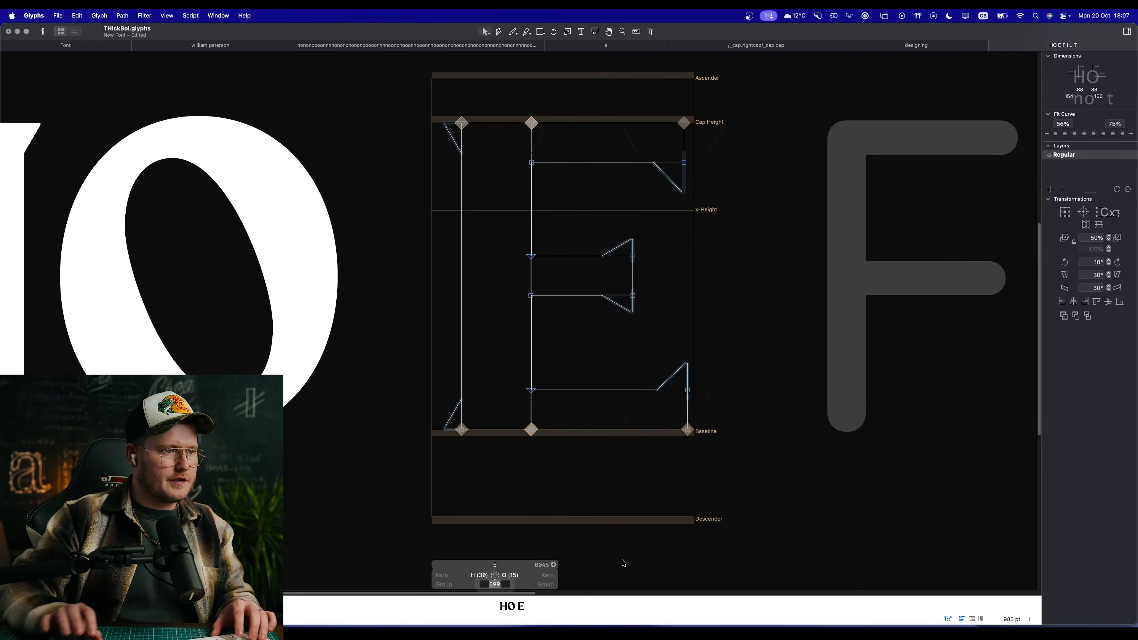
{"action": "key", "text": "space"}
{"action": "scroll", "coordinate": [649, 380], "scroll_direction": "down", "scroll_amount": 10}
{"action": "scroll", "coordinate": [619, 359], "scroll_direction": "up", "scroll_amount": 3}
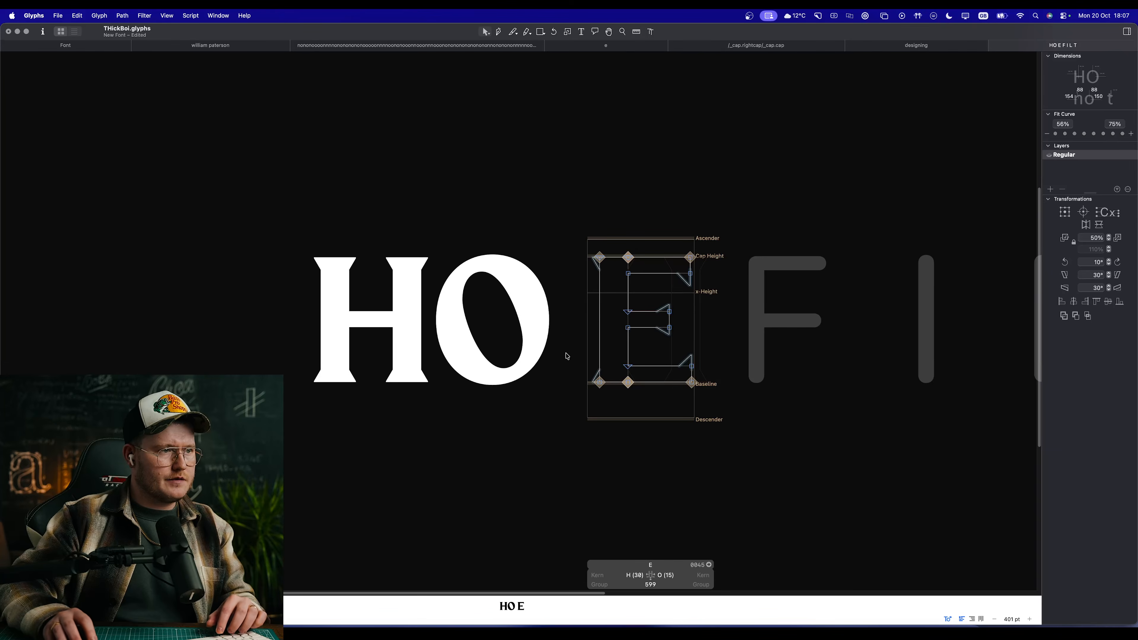
Step: Check the spacing of the finished E in the text line and make the F the active glyph
{"action": "key", "text": "t"}
{"action": "key", "text": "Escape"}
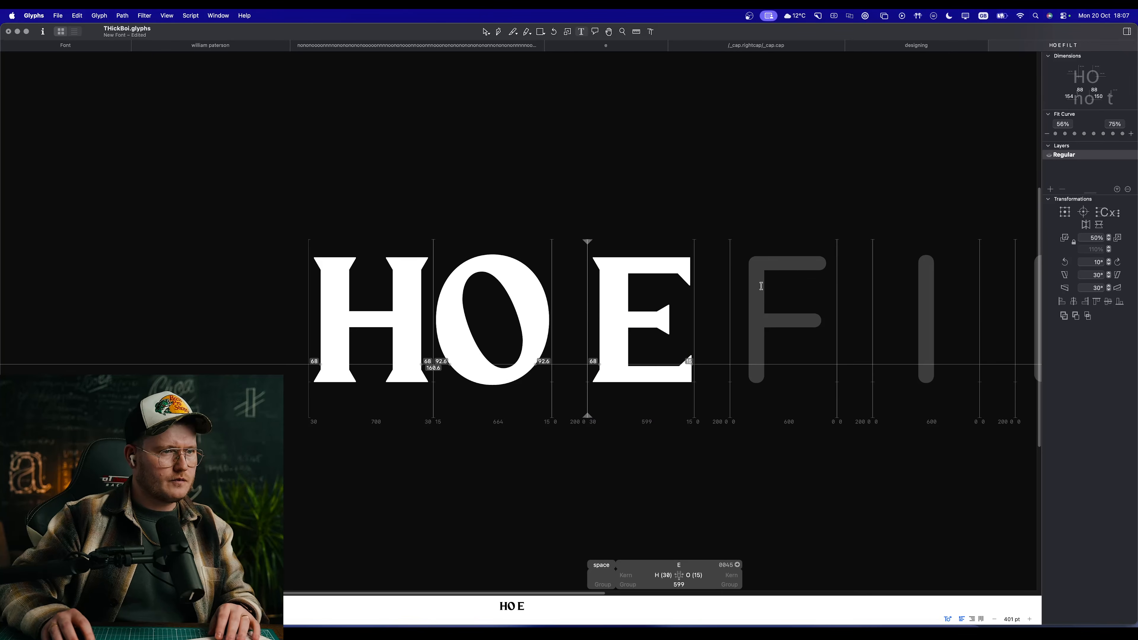
{"action": "left_click", "coordinate": [764, 291]}
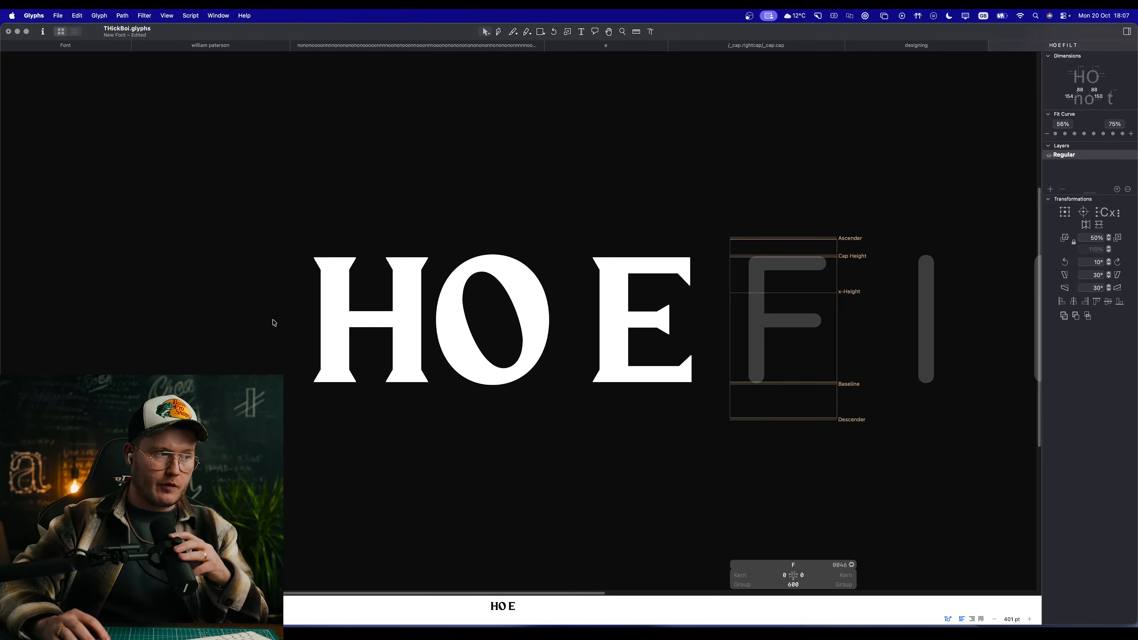
Step: Switch to the lowercase n and o spacing text and open an n next to an o to examine its outline
{"action": "left_click", "coordinate": [369, 49]}
{"action": "double_click", "coordinate": [673, 224]}
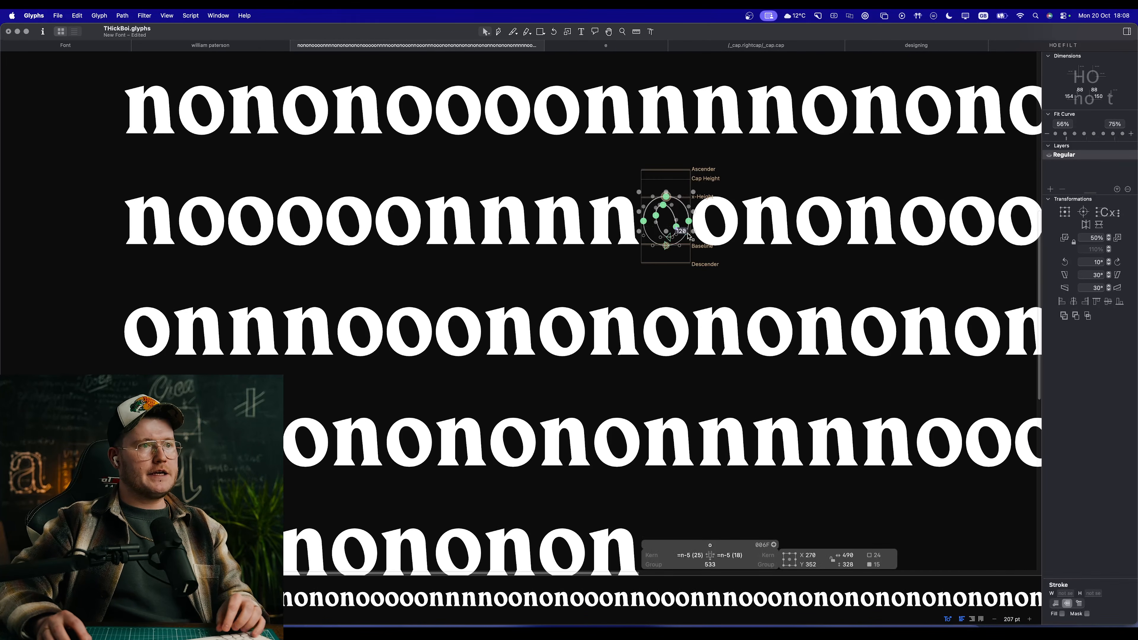
{"action": "scroll", "coordinate": [689, 233], "scroll_direction": "up", "scroll_amount": 10}
{"action": "scroll", "coordinate": [388, 350], "scroll_direction": "up", "scroll_amount": 2}
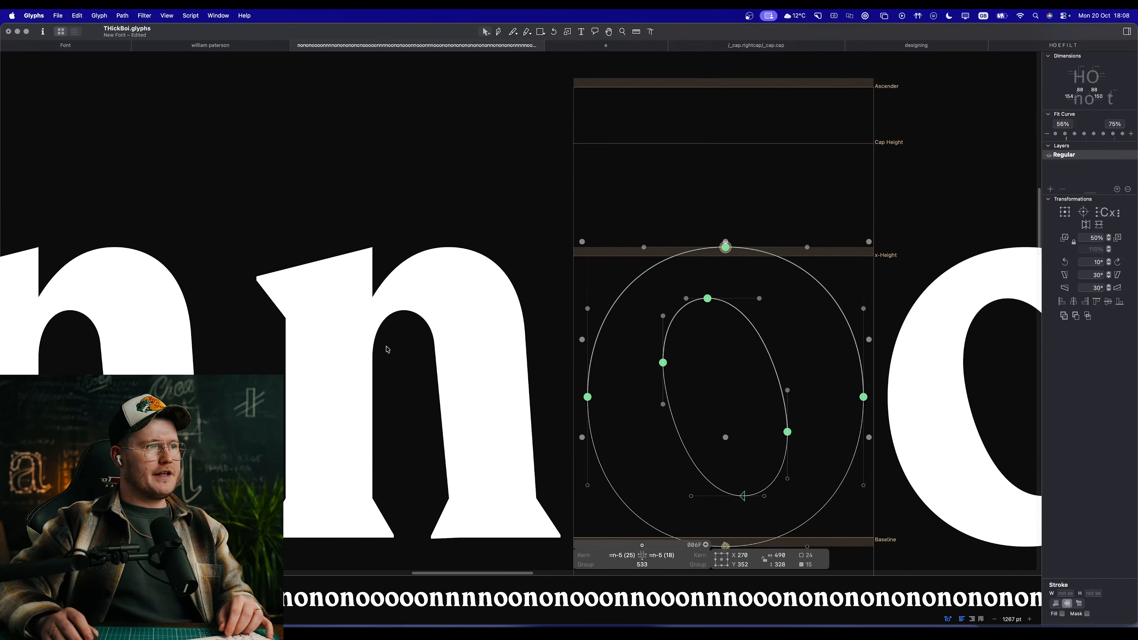
{"action": "left_click_drag", "start_coordinate": [391, 363], "coordinate": [561, 233]}
{"action": "double_click", "coordinate": [506, 270]}
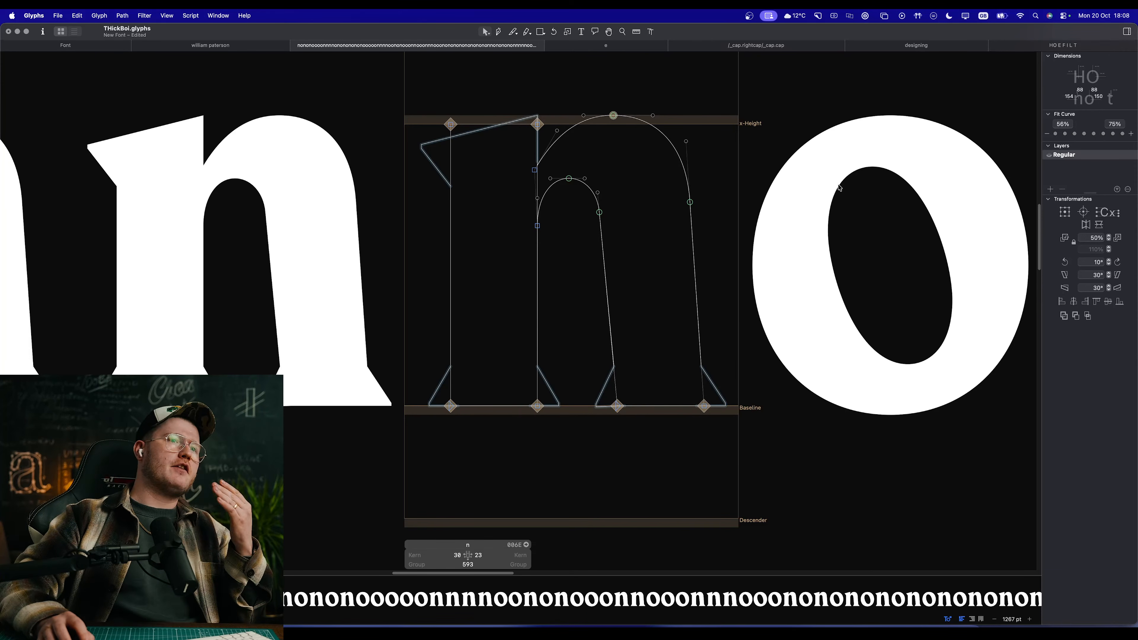
Step: Examine the lowercase o's outline and try an s between two o's in the spacing text
{"action": "double_click", "coordinate": [860, 225]}
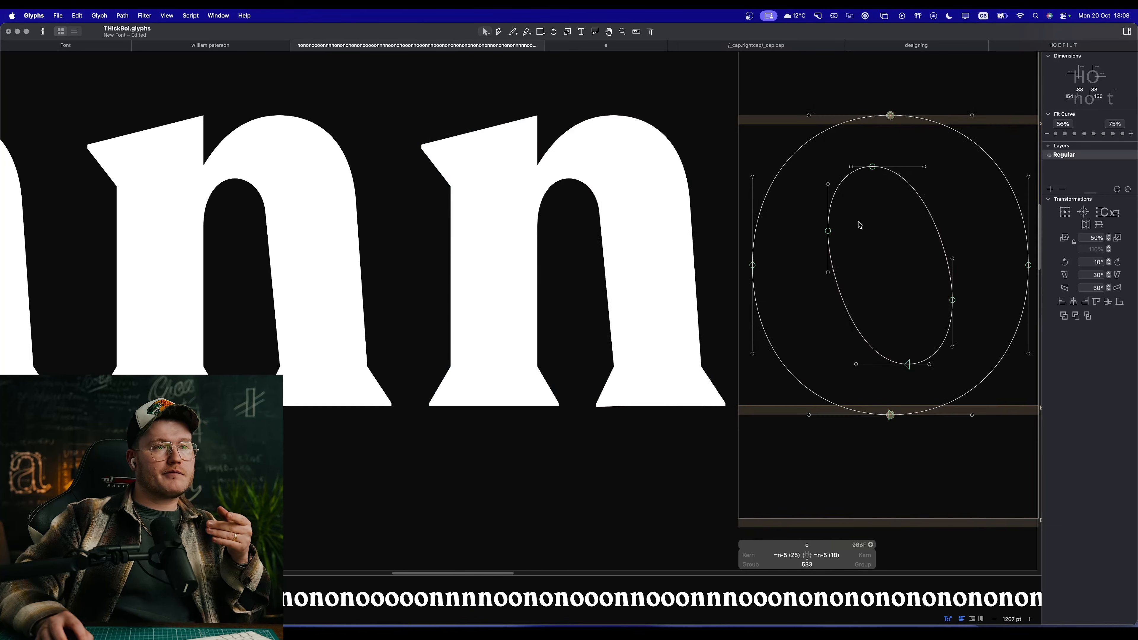
{"action": "scroll", "coordinate": [892, 229], "scroll_direction": "right", "scroll_amount": 5}
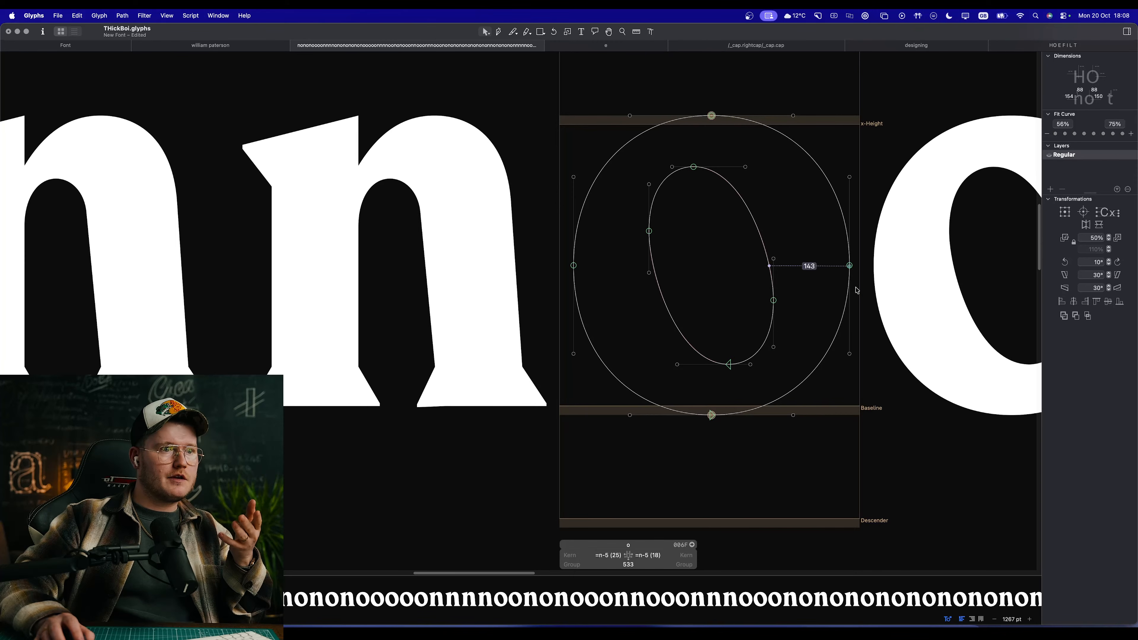
{"action": "left_click_drag", "start_coordinate": [900, 410], "coordinate": [530, 109]}
{"action": "left_click", "coordinate": [532, 110]}
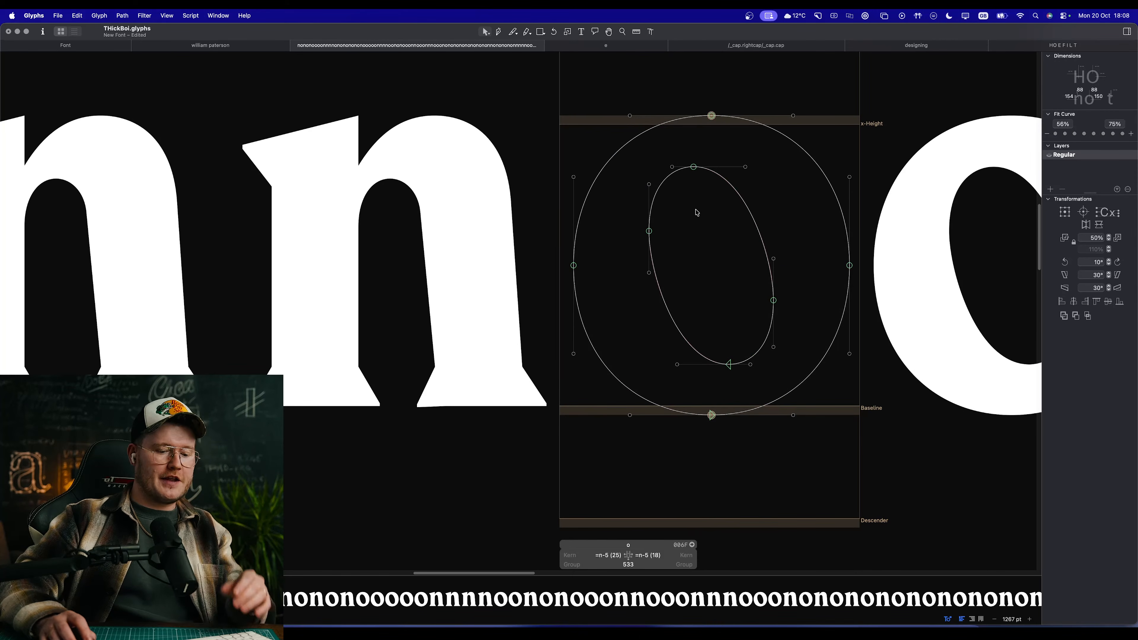
{"action": "type", "text": "ts"}
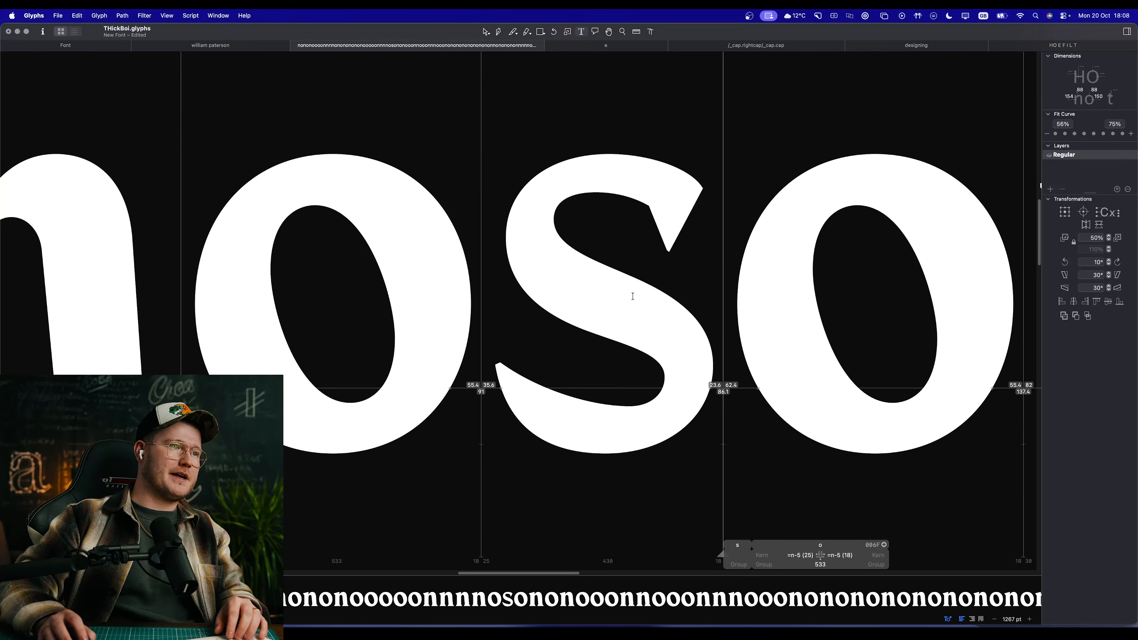
{"action": "key", "text": "BackSpace"}
{"action": "key", "text": "Escape"}
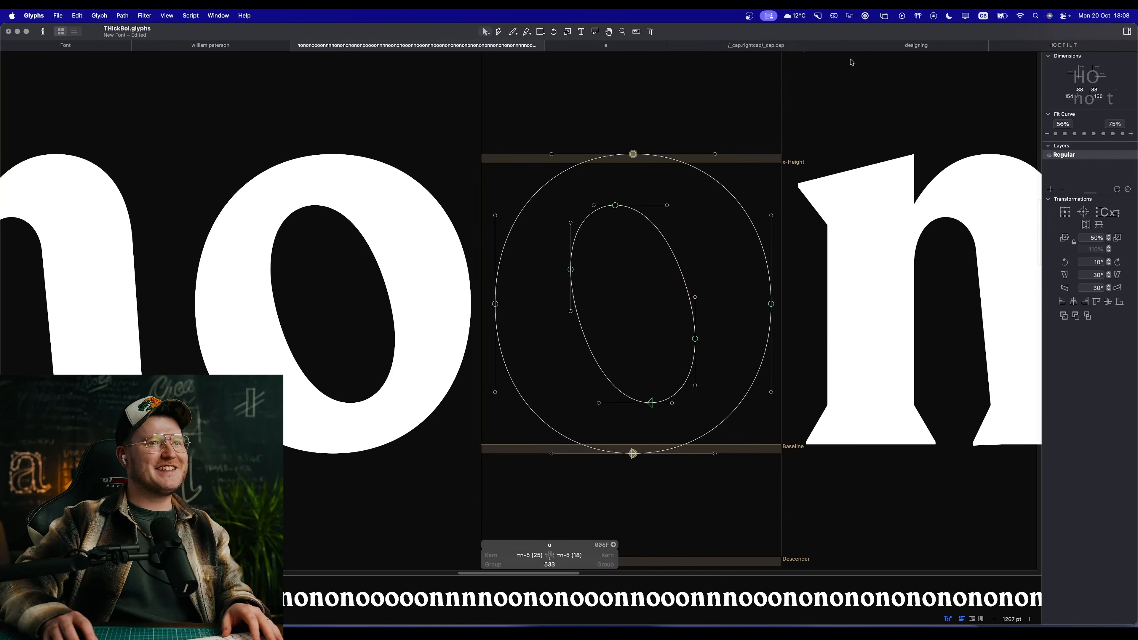
Step: Return to the H O E F I L T text and check the E's width against the H and O
{"action": "left_click", "coordinate": [1057, 45]}
{"action": "scroll", "coordinate": [697, 326], "scroll_direction": "up", "scroll_amount": 10}
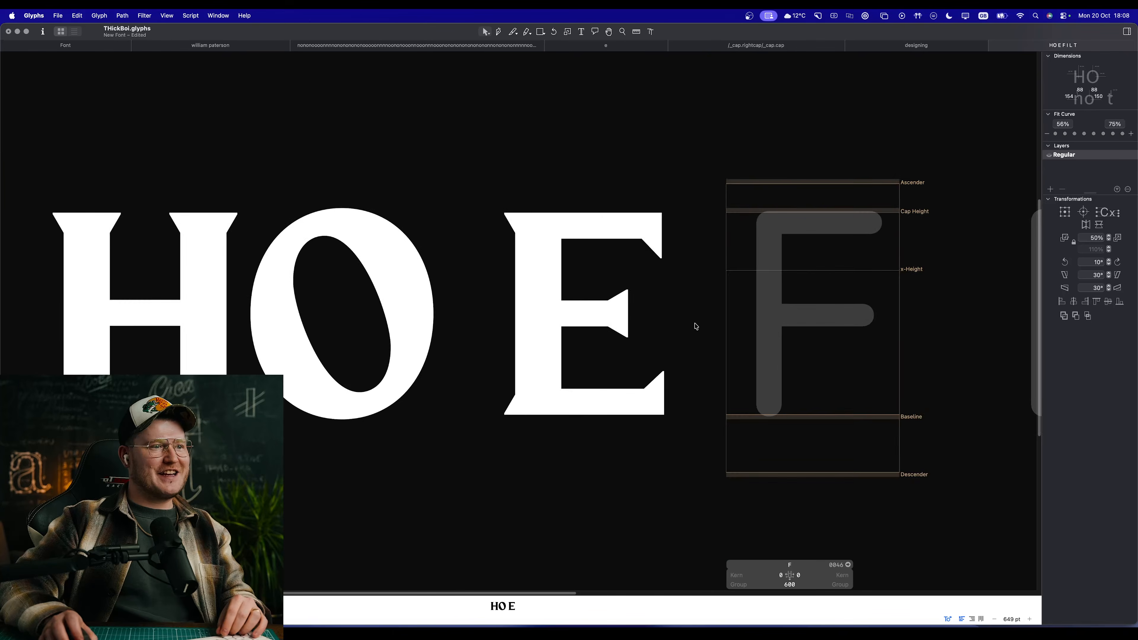
{"action": "key", "text": "space"}
{"action": "scroll", "coordinate": [629, 330], "scroll_direction": "down", "scroll_amount": 5}
{"action": "scroll", "coordinate": [562, 312], "scroll_direction": "down", "scroll_amount": 15}
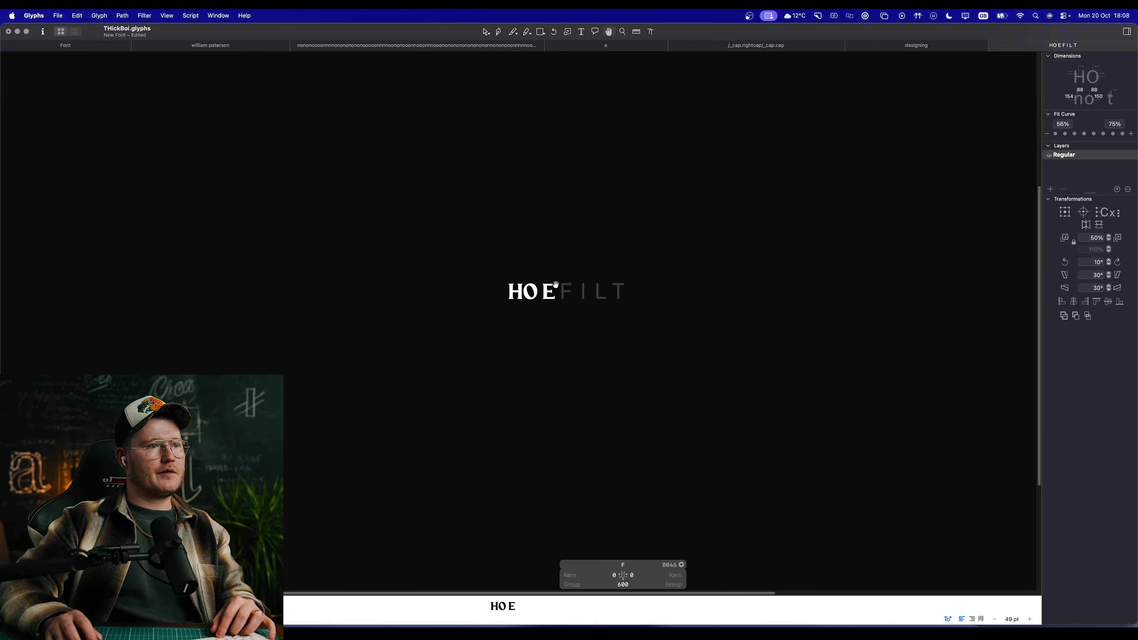
{"action": "scroll", "coordinate": [580, 325], "scroll_direction": "up", "scroll_amount": 10}
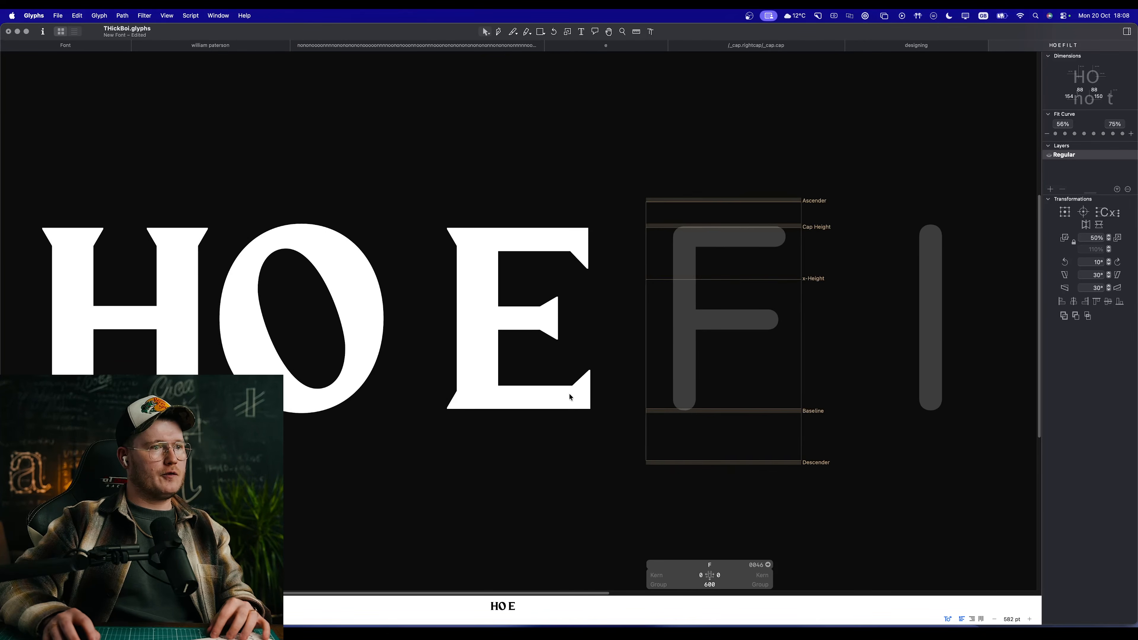
Step: Shorten all three arms of the E by 20 units, preview it, and update its linked sidebearings
{"action": "double_click", "coordinate": [570, 397]}
{"action": "left_click_drag", "start_coordinate": [622, 440], "coordinate": [539, 168]}
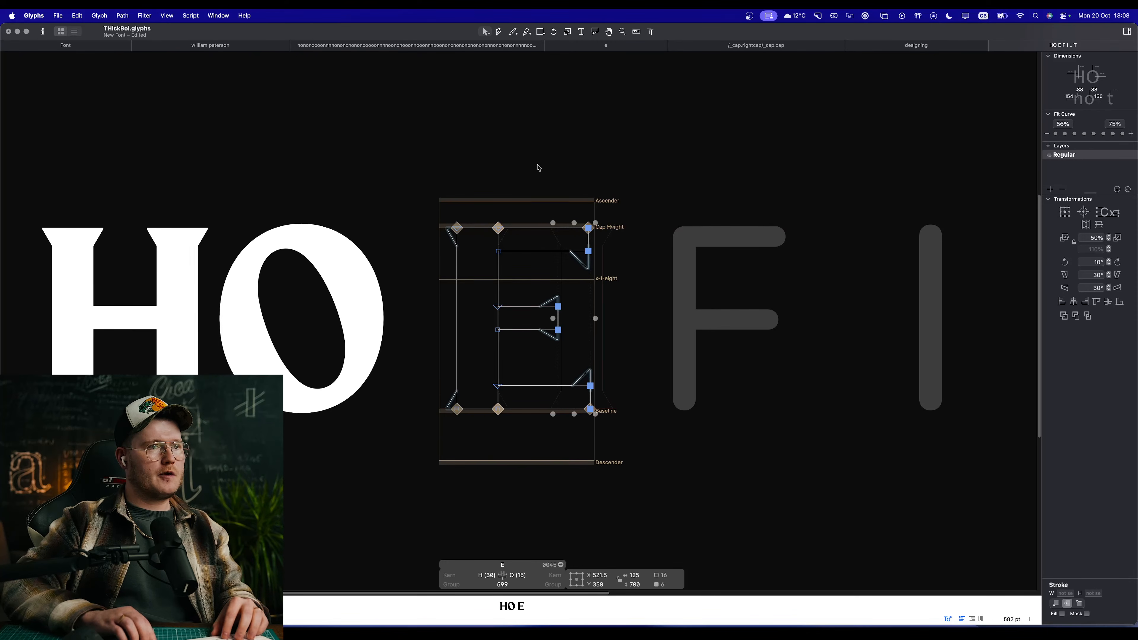
{"action": "key", "text": "shift+Left"}
{"action": "key", "text": "shift+Left"}
{"action": "key", "text": "space"}
{"action": "scroll", "coordinate": [531, 185], "scroll_direction": "down", "scroll_amount": 10}
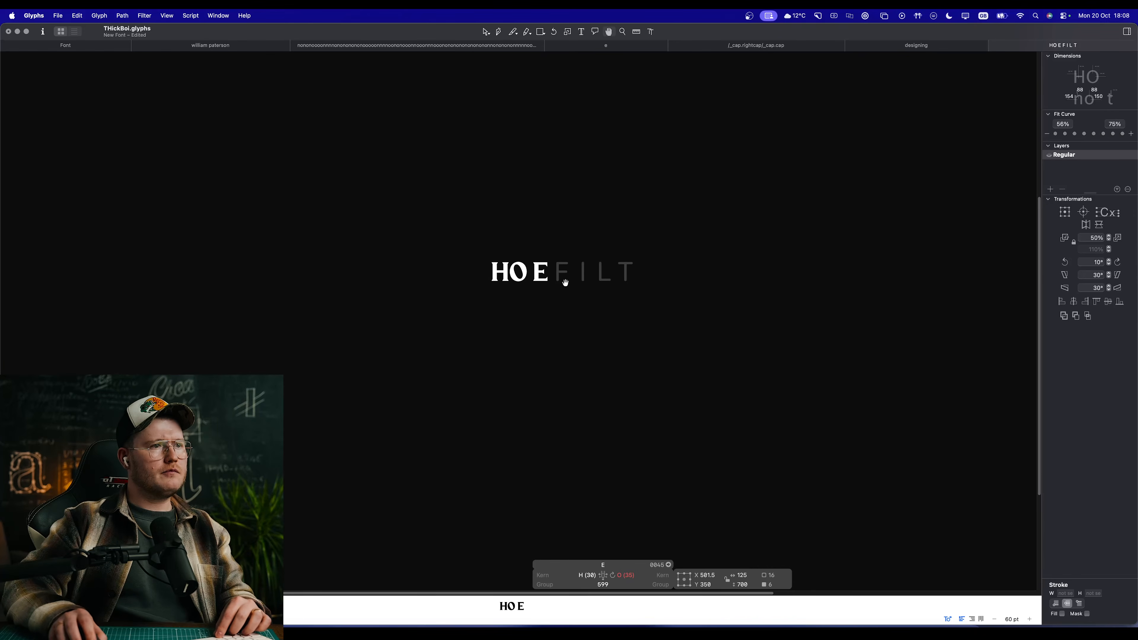
{"action": "scroll", "coordinate": [546, 264], "scroll_direction": "up", "scroll_amount": 10}
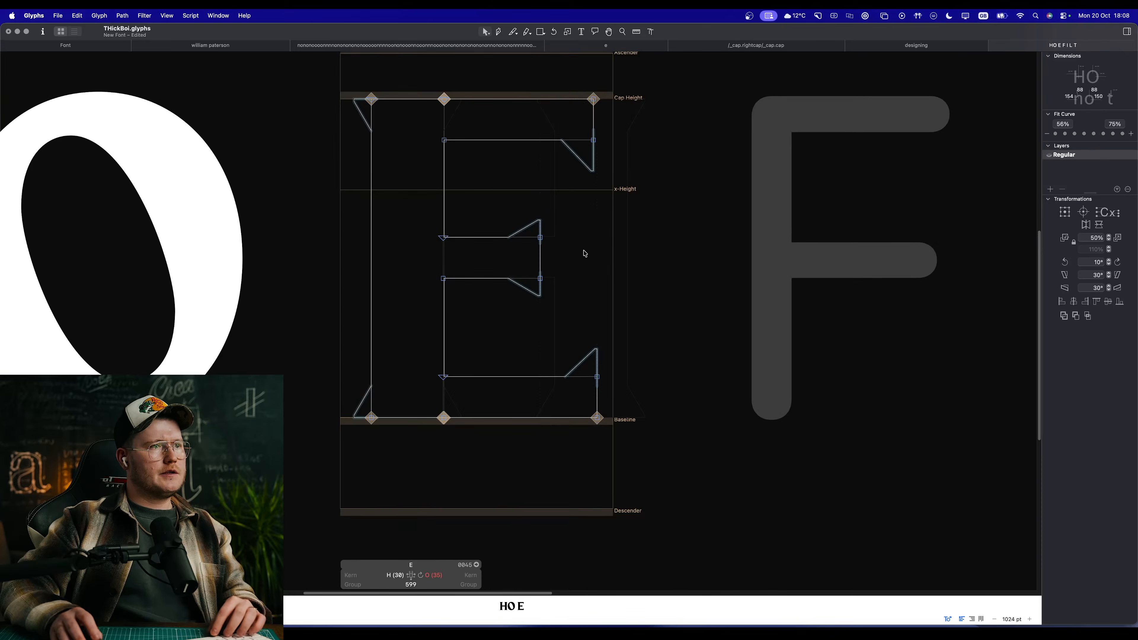
{"action": "key", "text": "space"}
{"action": "left_click_drag", "start_coordinate": [566, 272], "coordinate": [597, 253]}
{"action": "left_click", "coordinate": [452, 576]}
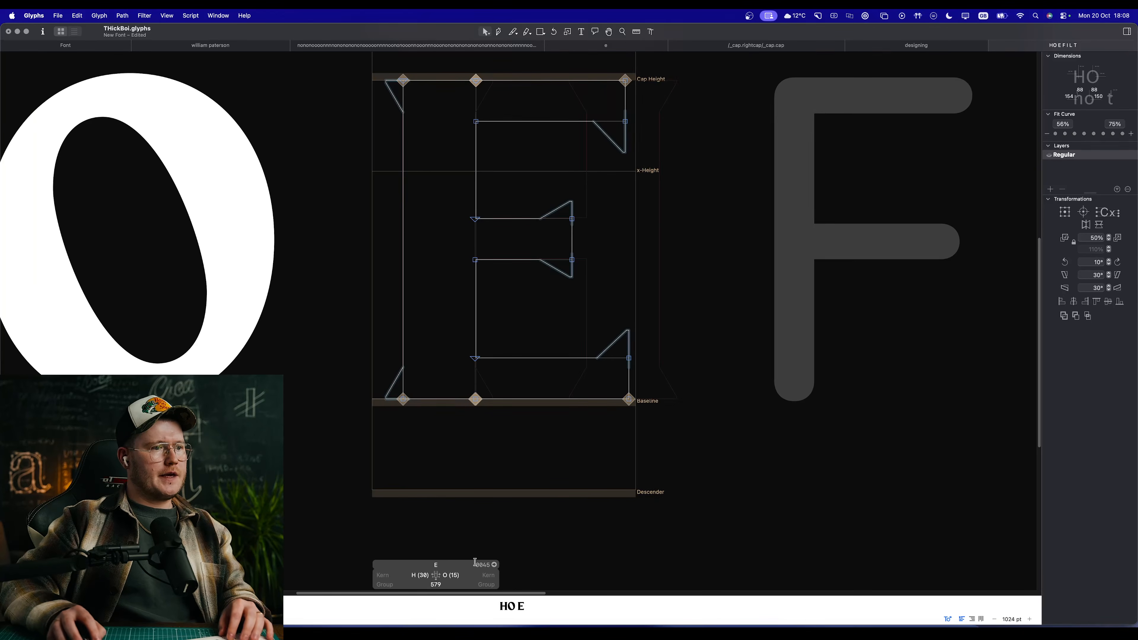
Step: Copy the E's complete outline into the F glyph and delete the bottom arm
{"action": "key", "text": "super+a"}
{"action": "key", "text": "super+c"}
{"action": "double_click", "coordinate": [805, 340]}
{"action": "key", "text": "super+v"}
{"action": "key", "text": "space"}
{"action": "left_click_drag", "start_coordinate": [860, 310], "coordinate": [602, 335]}
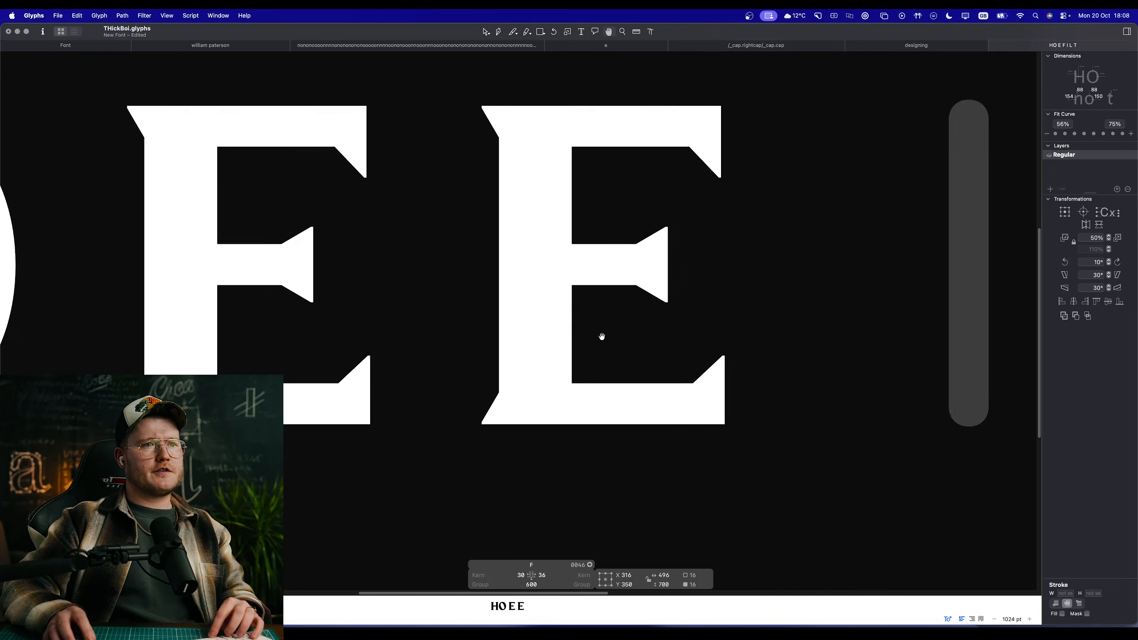
{"action": "left_click", "coordinate": [640, 406]}
{"action": "double_click", "coordinate": [647, 384]}
{"action": "key", "text": "Delete"}
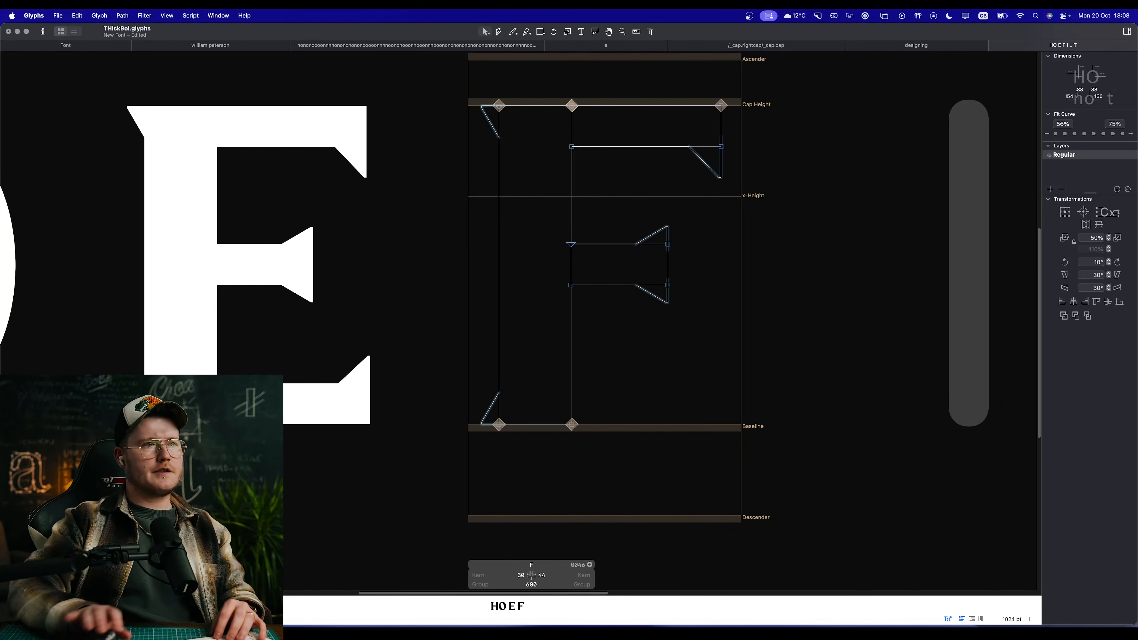
{"action": "key", "text": "space"}
Step: Add a mirrored _corner.serif component to the open lower corner of the F's stem and preview the letter
{"action": "right_click", "coordinate": [587, 419]}
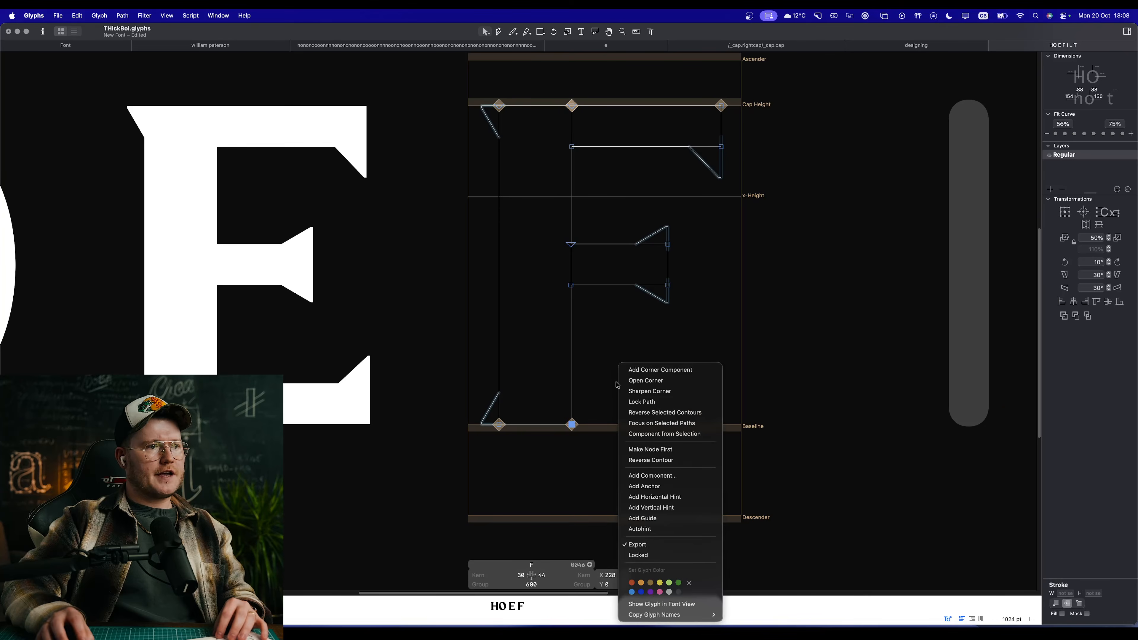
{"action": "left_click", "coordinate": [640, 372]}
{"action": "key", "text": "space"}
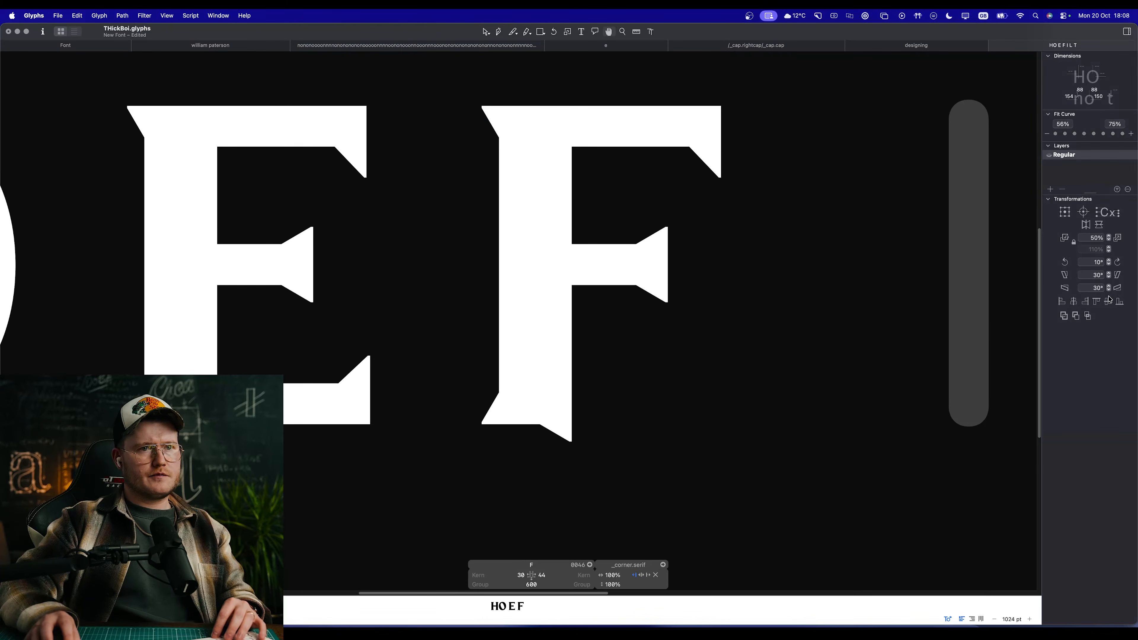
{"action": "left_click", "coordinate": [1080, 224]}
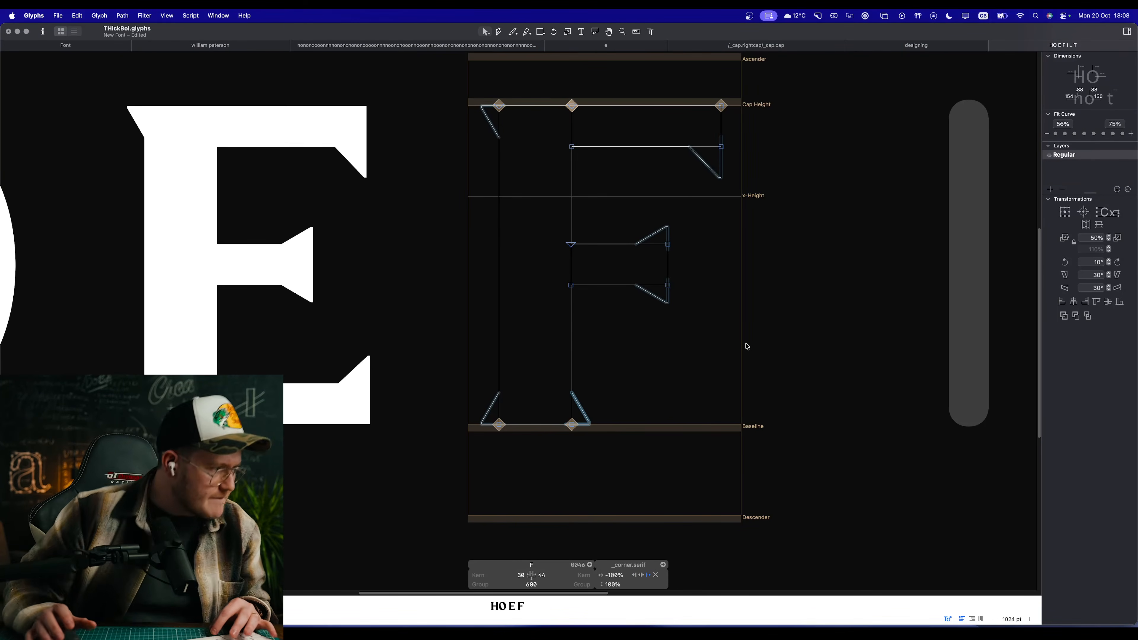
{"action": "left_click", "coordinate": [617, 360]}
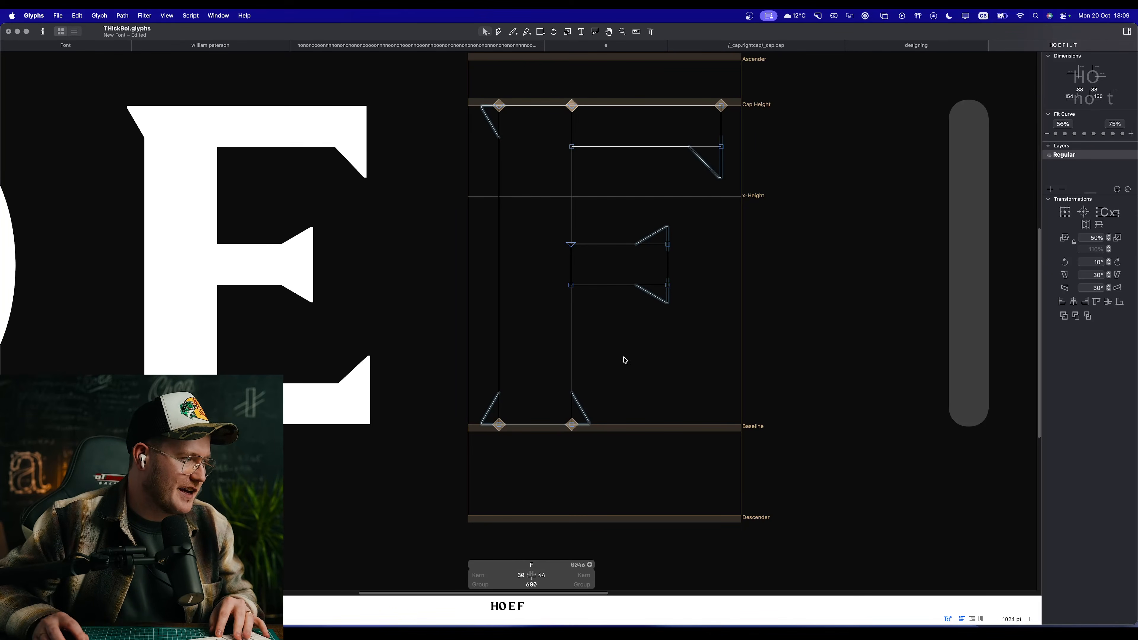
{"action": "key", "text": "space"}
{"action": "left_click_drag", "start_coordinate": [633, 365], "coordinate": [647, 376]}
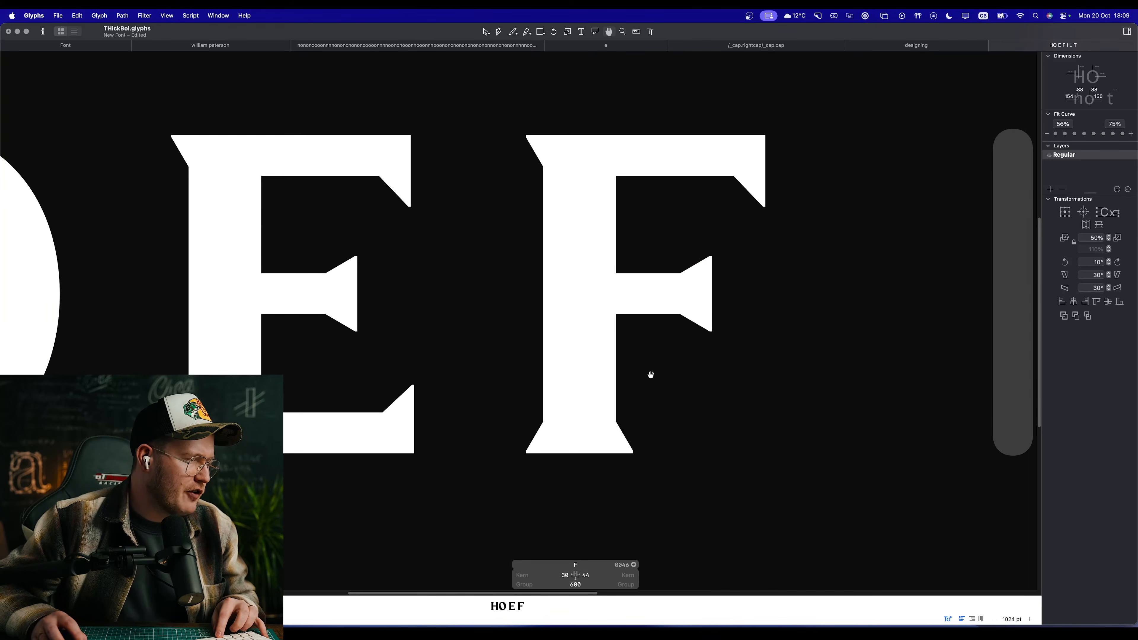
{"action": "key", "text": "space"}
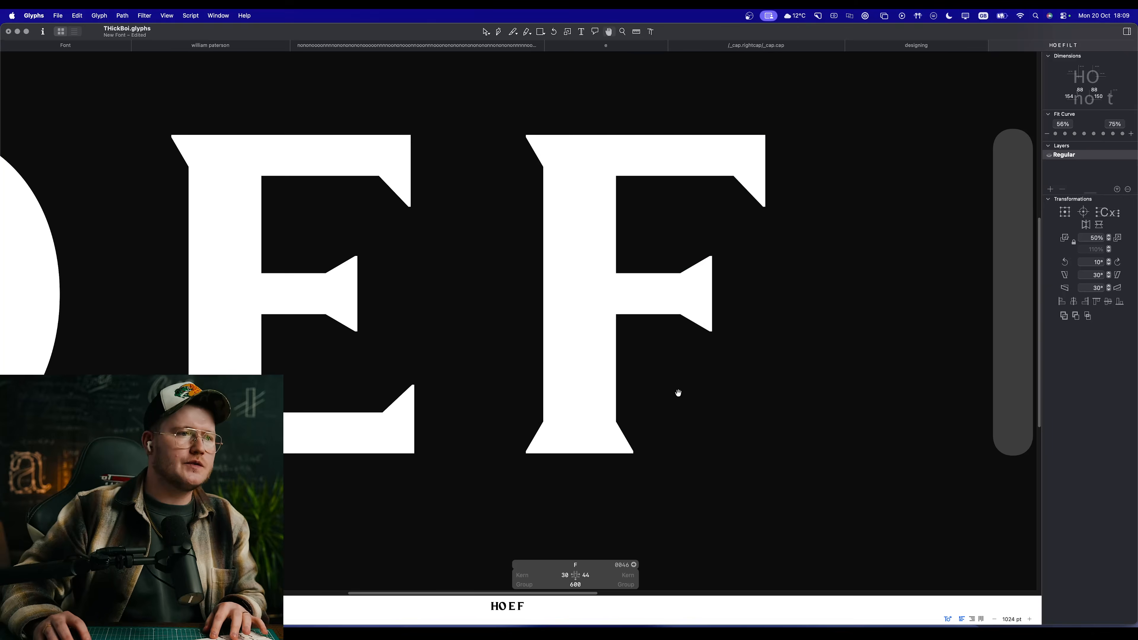
Step: Shorten both arms of the F by 20 units and preview the result
{"action": "left_click_drag", "start_coordinate": [676, 391], "coordinate": [638, 419]}
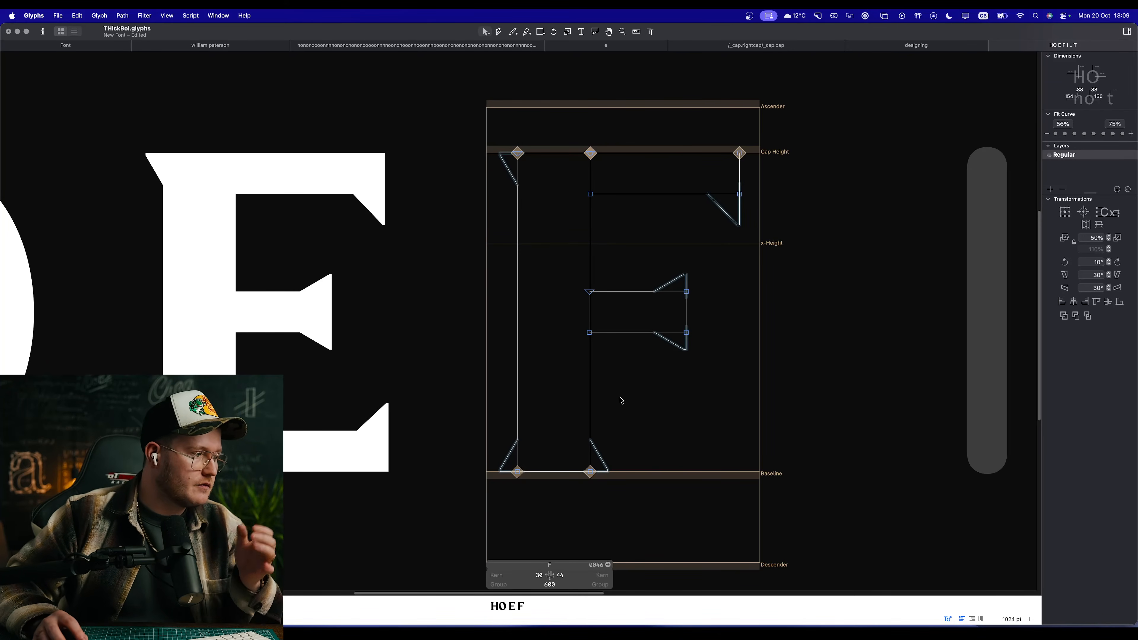
{"action": "left_click_drag", "start_coordinate": [696, 396], "coordinate": [684, 439]}
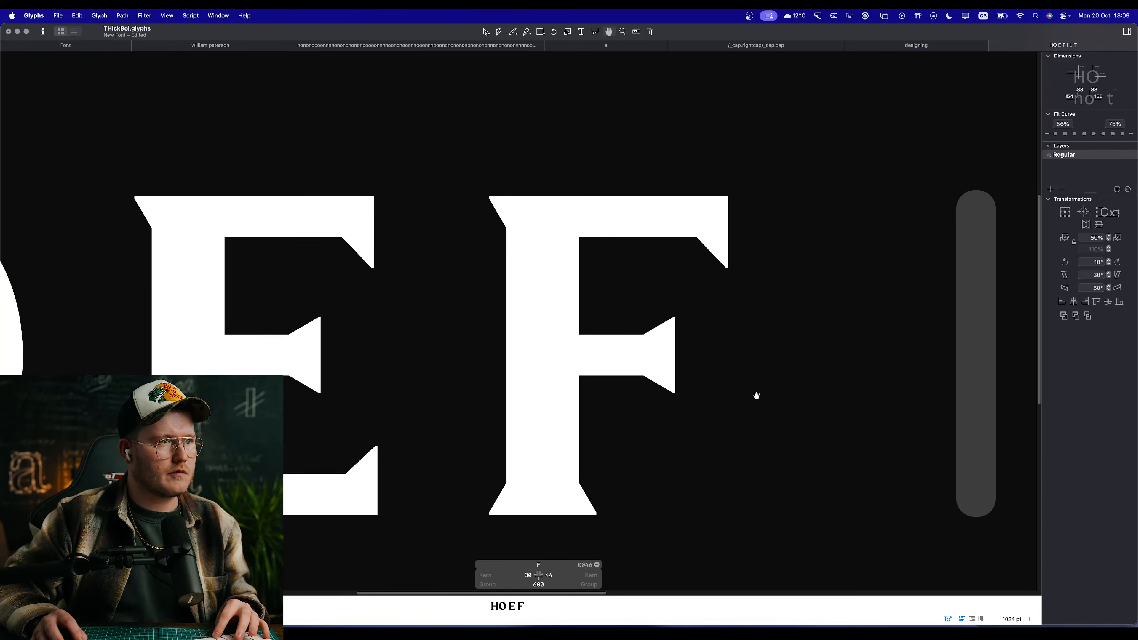
{"action": "left_click_drag", "start_coordinate": [793, 463], "coordinate": [612, 154]}
{"action": "key", "text": "shift+Left"}
{"action": "key", "text": "shift+Left"}
{"action": "key", "text": "space"}
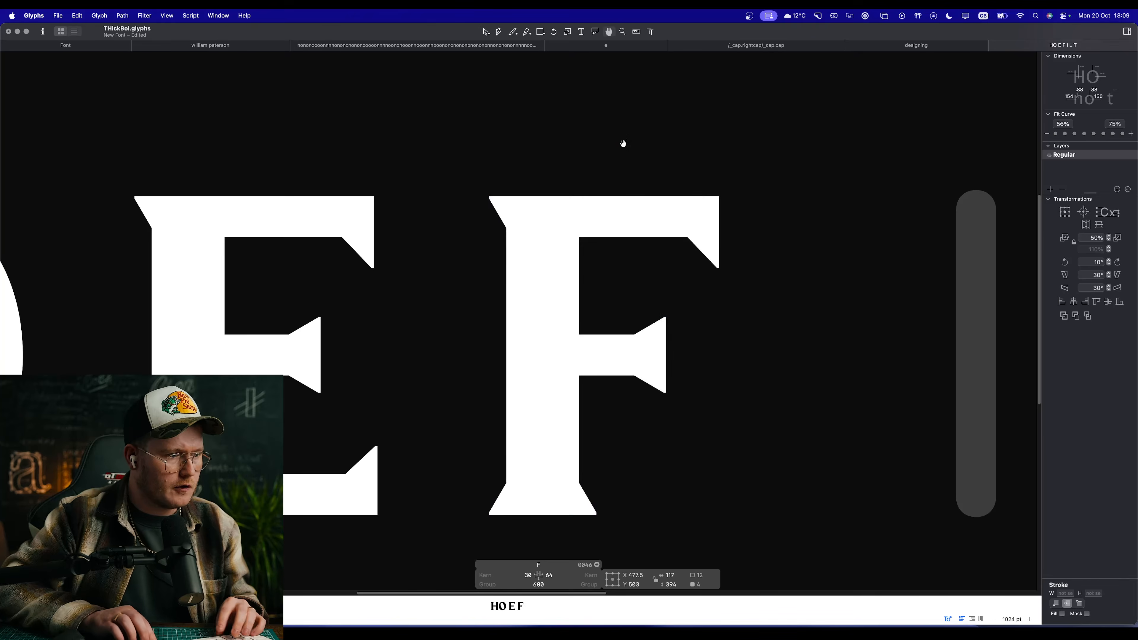
Step: Enlarge the text preview strip and compare the F with the H, O and E at smaller size
{"action": "left_click_drag", "start_coordinate": [343, 594], "coordinate": [351, 566]}
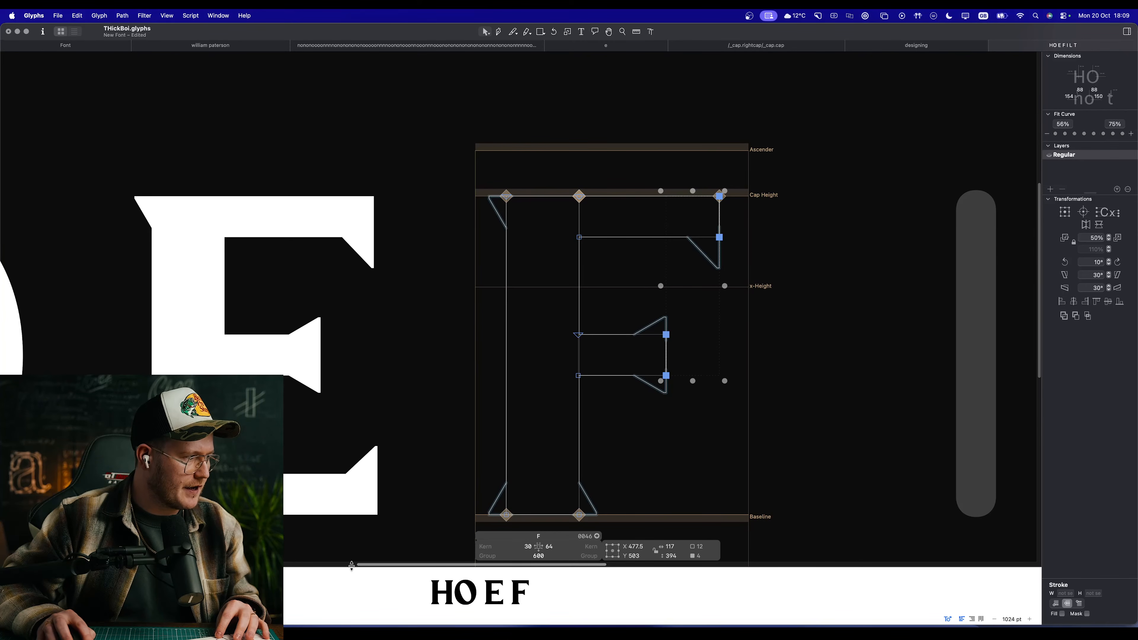
{"action": "key", "text": "space"}
{"action": "scroll", "coordinate": [638, 385], "scroll_direction": "down", "scroll_amount": 10}
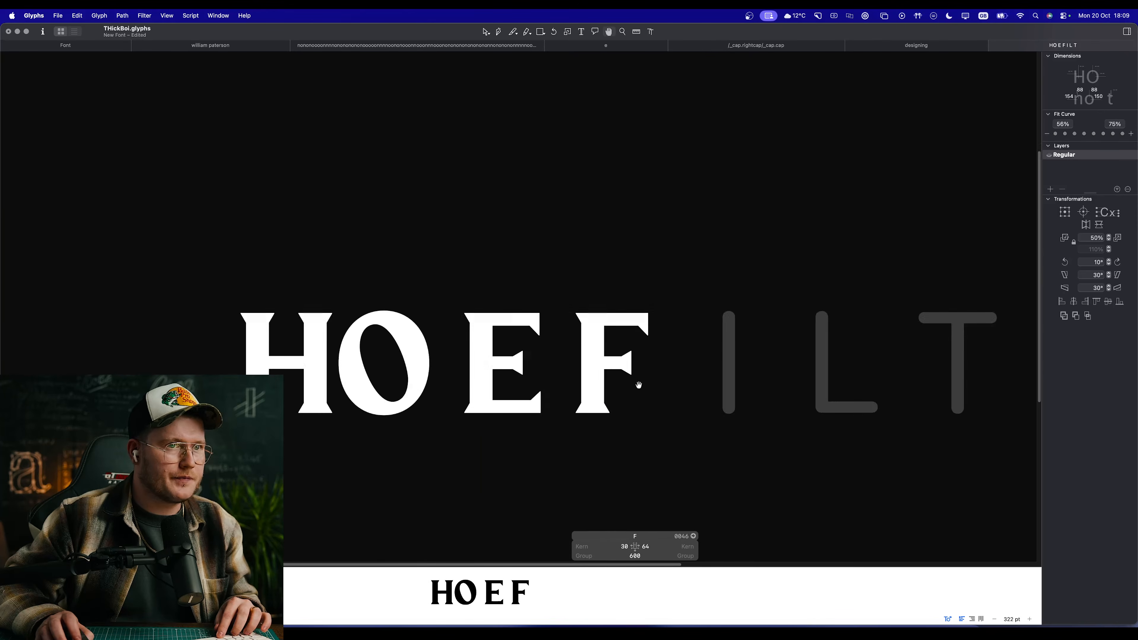
Step: Thicken the H's crossbar by lowering its bottom edge to Y 289, and preview it in the text line
{"action": "scroll", "coordinate": [574, 381], "scroll_direction": "up", "scroll_amount": 10}
{"action": "double_click", "coordinate": [400, 268]}
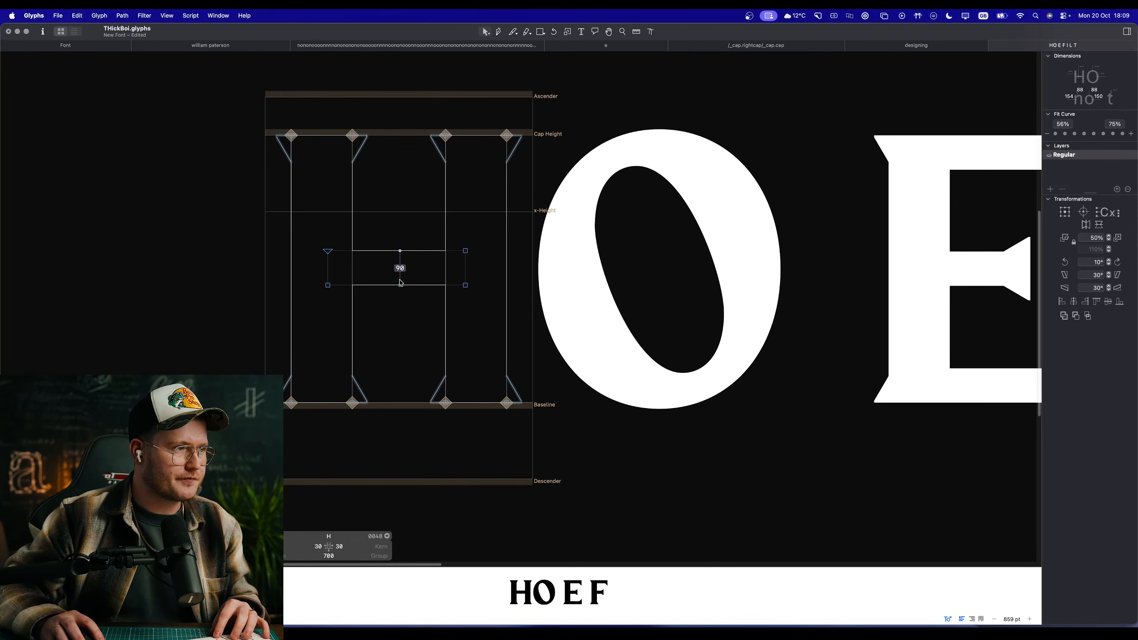
{"action": "left_click_drag", "start_coordinate": [379, 285], "coordinate": [380, 296]}
{"action": "key", "text": "space"}
{"action": "scroll", "coordinate": [471, 383], "scroll_direction": "down", "scroll_amount": 10}
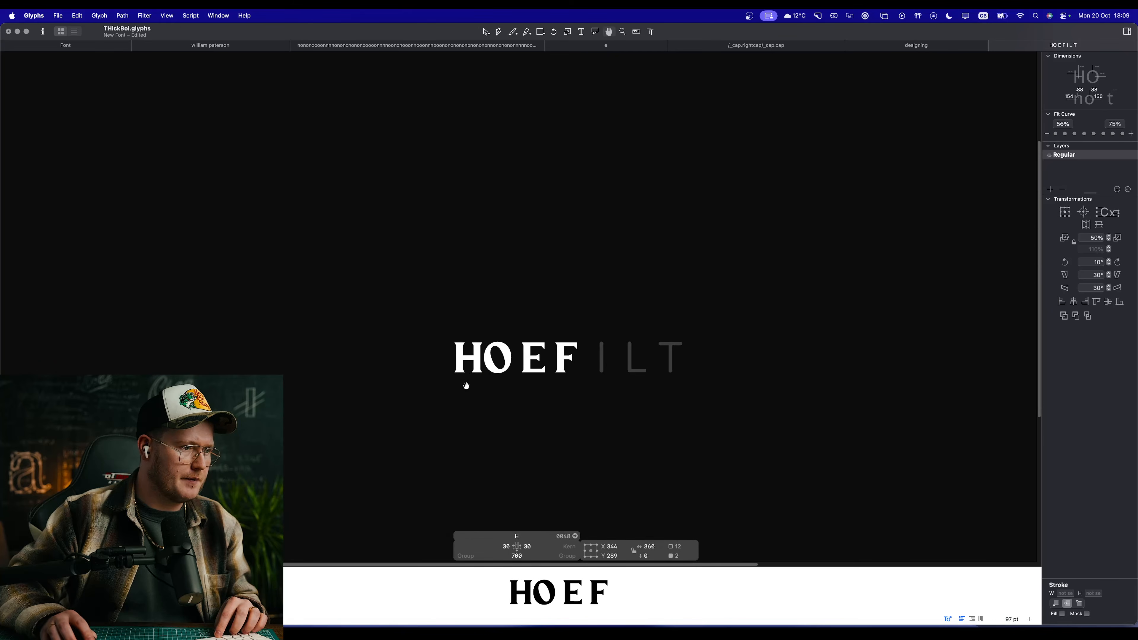
{"action": "scroll", "coordinate": [474, 373], "scroll_direction": "up", "scroll_amount": 10}
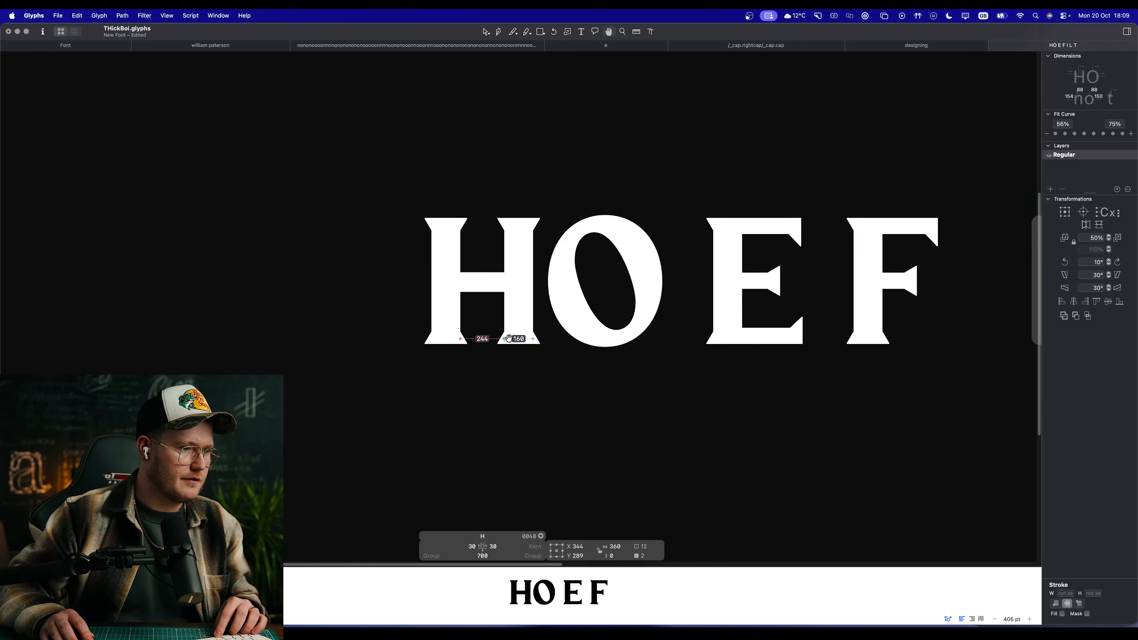
Step: Lower the top node of the O's counter to Y 603 and shift its left node inward
{"action": "double_click", "coordinate": [604, 219]}
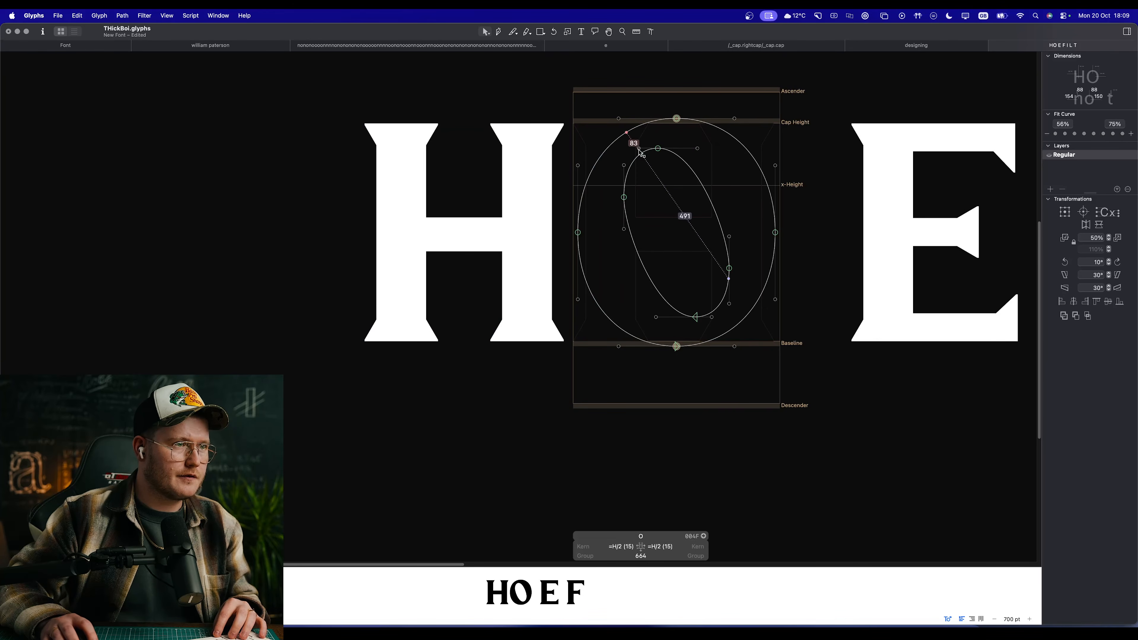
{"action": "scroll", "coordinate": [494, 282], "scroll_direction": "down", "scroll_amount": 5}
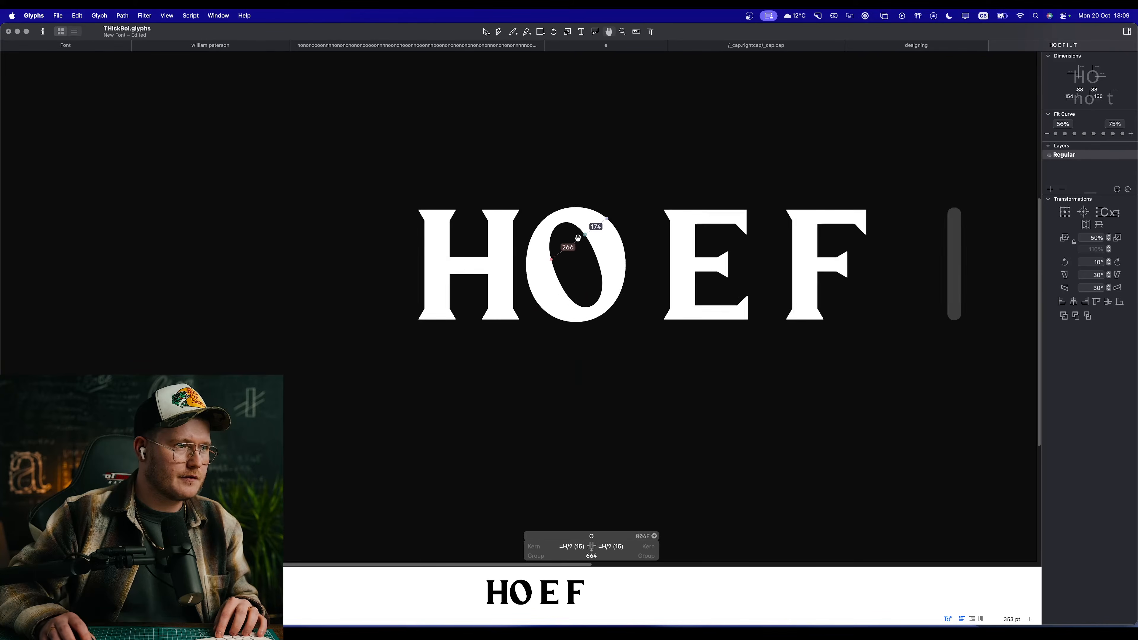
{"action": "scroll", "coordinate": [581, 236], "scroll_direction": "up", "scroll_amount": 7}
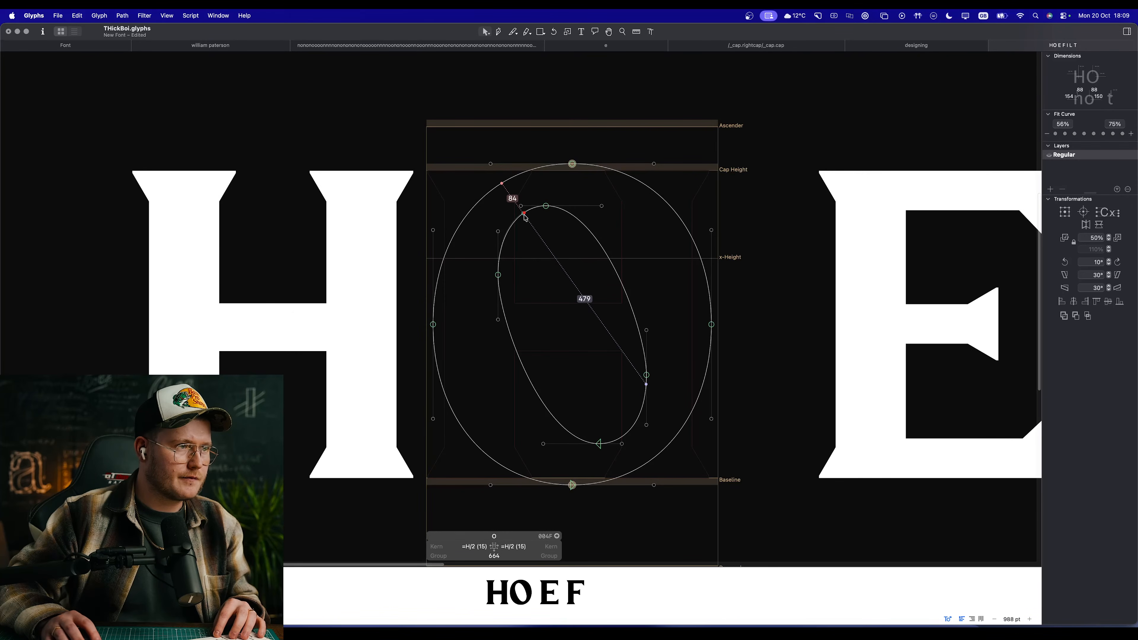
{"action": "left_click_drag", "start_coordinate": [545, 206], "coordinate": [549, 216]}
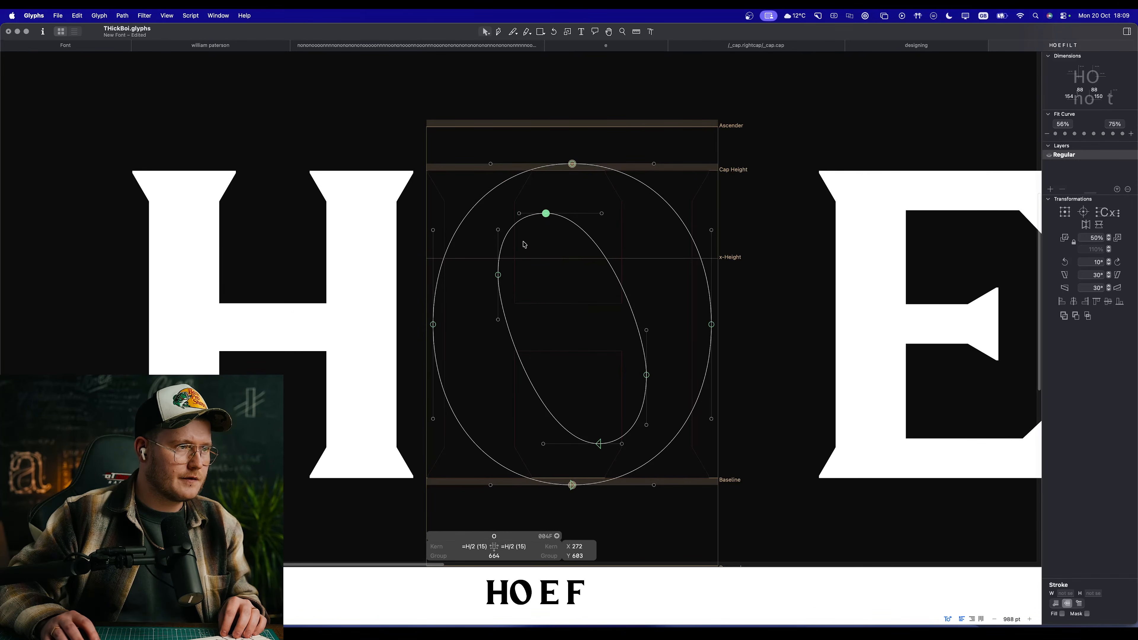
{"action": "left_click_drag", "start_coordinate": [498, 275], "coordinate": [504, 277]}
{"action": "left_click", "coordinate": [581, 311]}
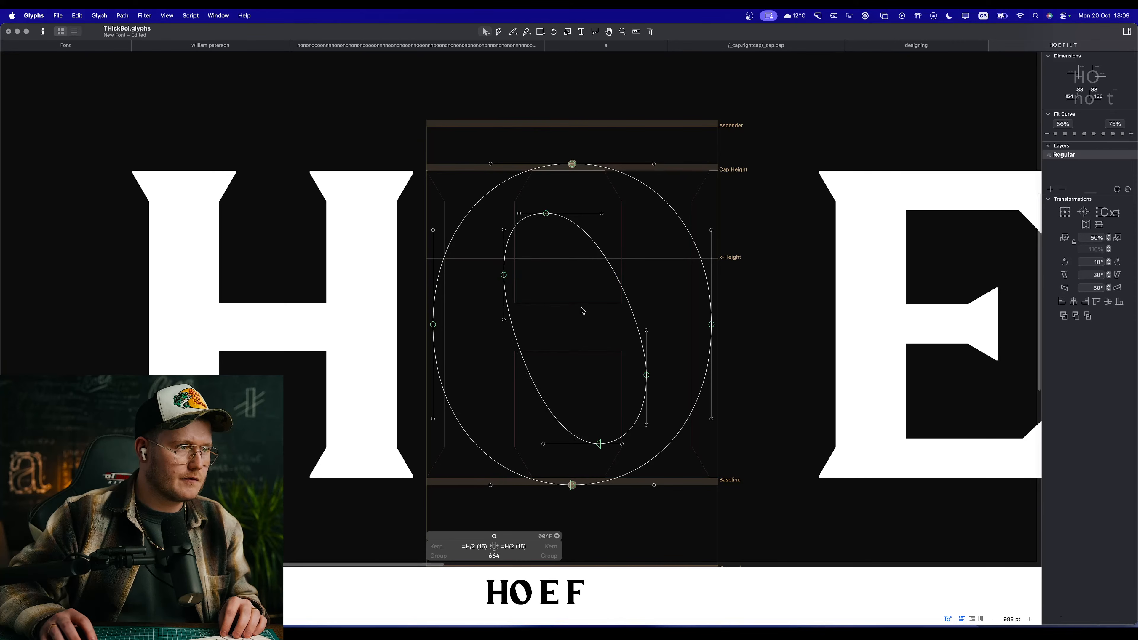
Step: Raise the bottom node of the O's counter to Y 103 and move its right node to X 481, Y 255
{"action": "key", "text": "space"}
{"action": "left_click_drag", "start_coordinate": [581, 311], "coordinate": [524, 259]}
{"action": "left_click_drag", "start_coordinate": [542, 392], "coordinate": [542, 384]}
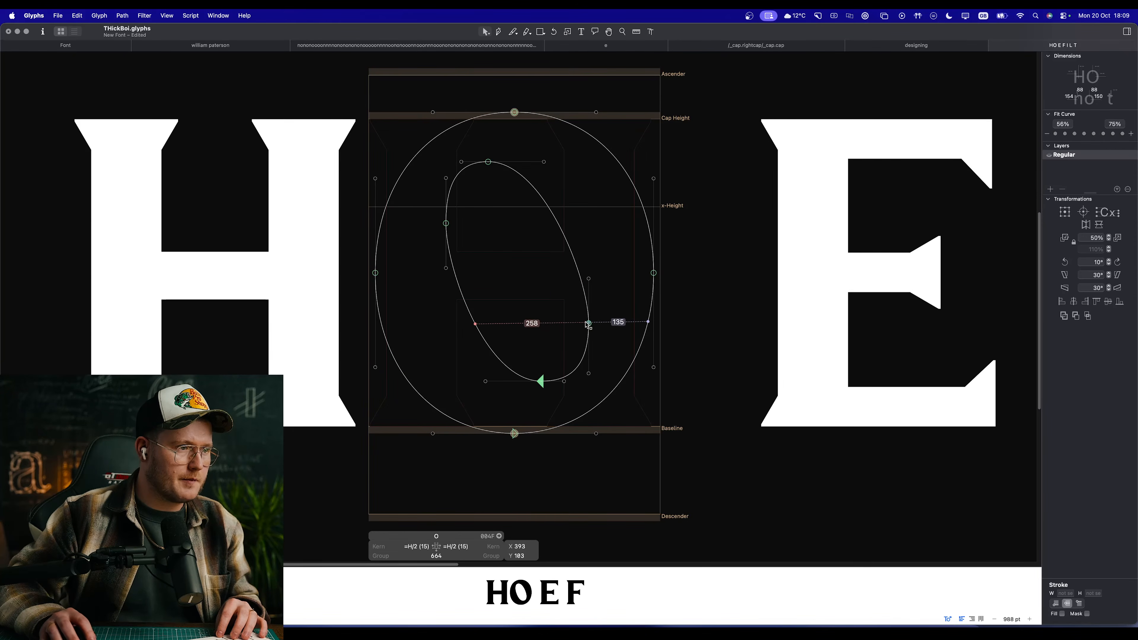
{"action": "left_click_drag", "start_coordinate": [585, 323], "coordinate": [579, 316]}
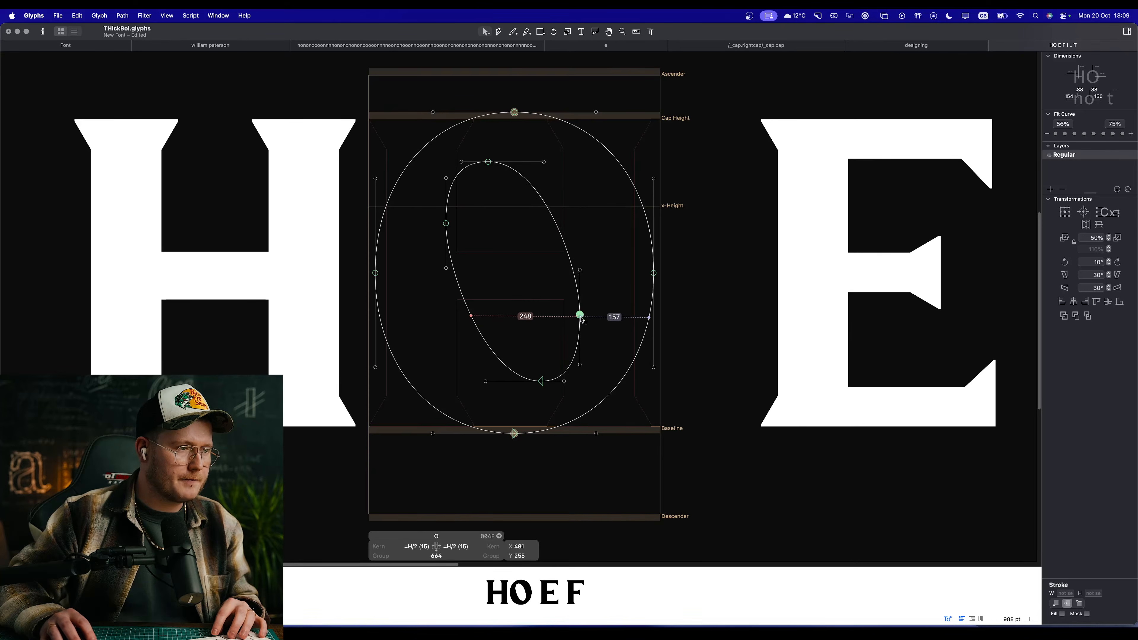
Step: Preview the O among the capitals and try to refine the upper-left and lower-right curves of its counter
{"action": "key", "text": "space"}
{"action": "scroll", "coordinate": [511, 363], "scroll_direction": "down", "scroll_amount": 10}
{"action": "scroll", "coordinate": [510, 371], "scroll_direction": "down", "scroll_amount": 5}
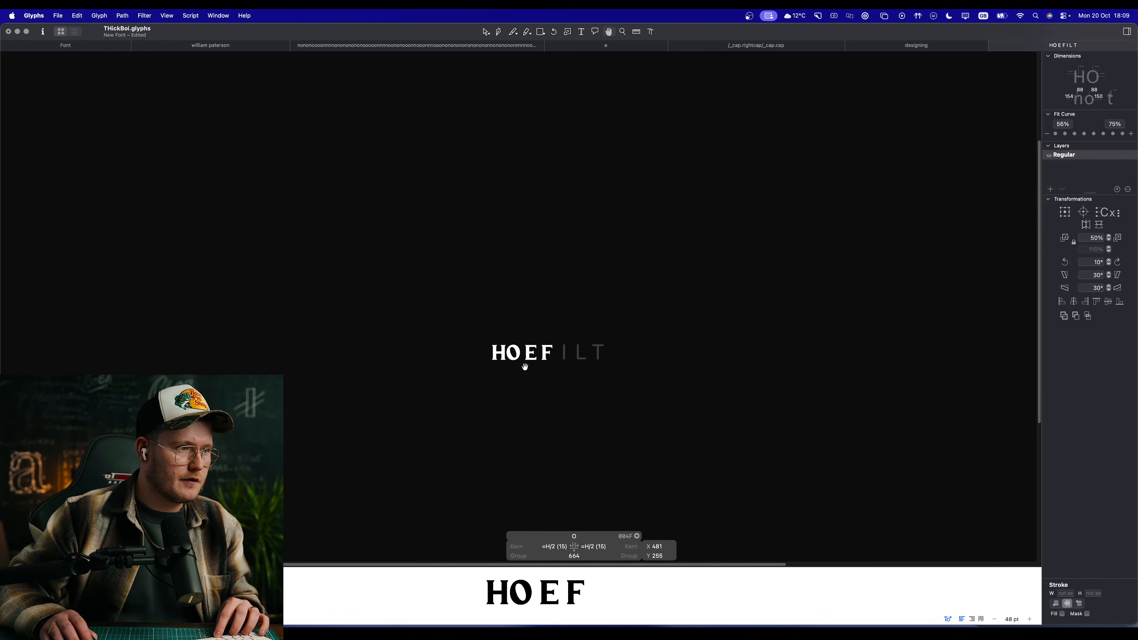
{"action": "scroll", "coordinate": [525, 367], "scroll_direction": "up", "scroll_amount": 10}
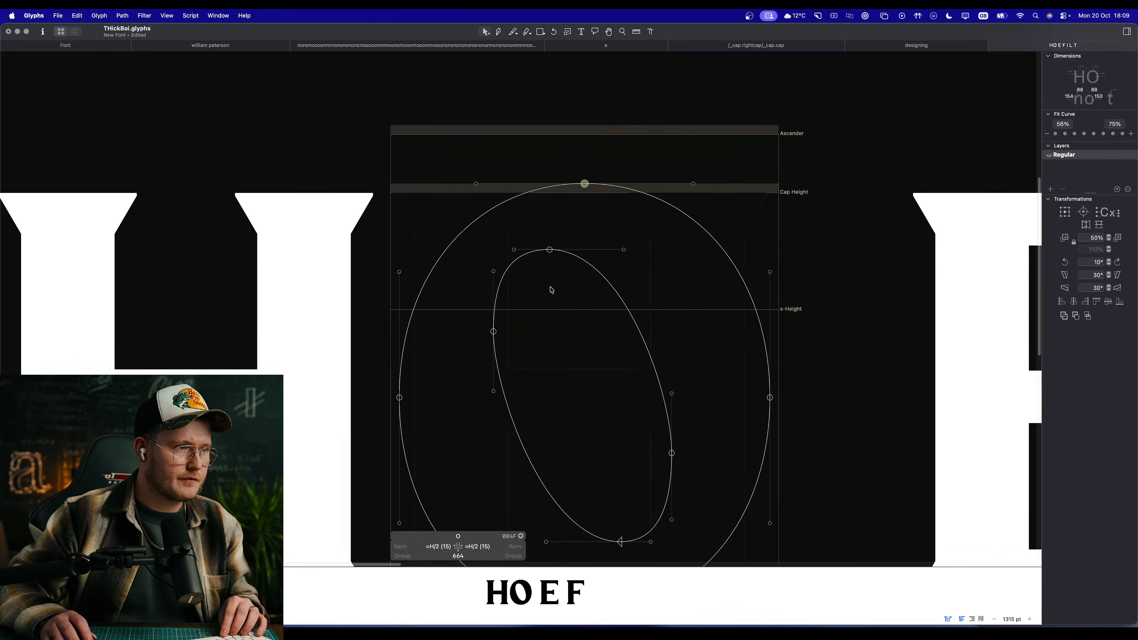
{"action": "left_click", "coordinate": [512, 265]}
{"action": "key", "text": "space"}
{"action": "left_click_drag", "start_coordinate": [585, 385], "coordinate": [518, 244]}
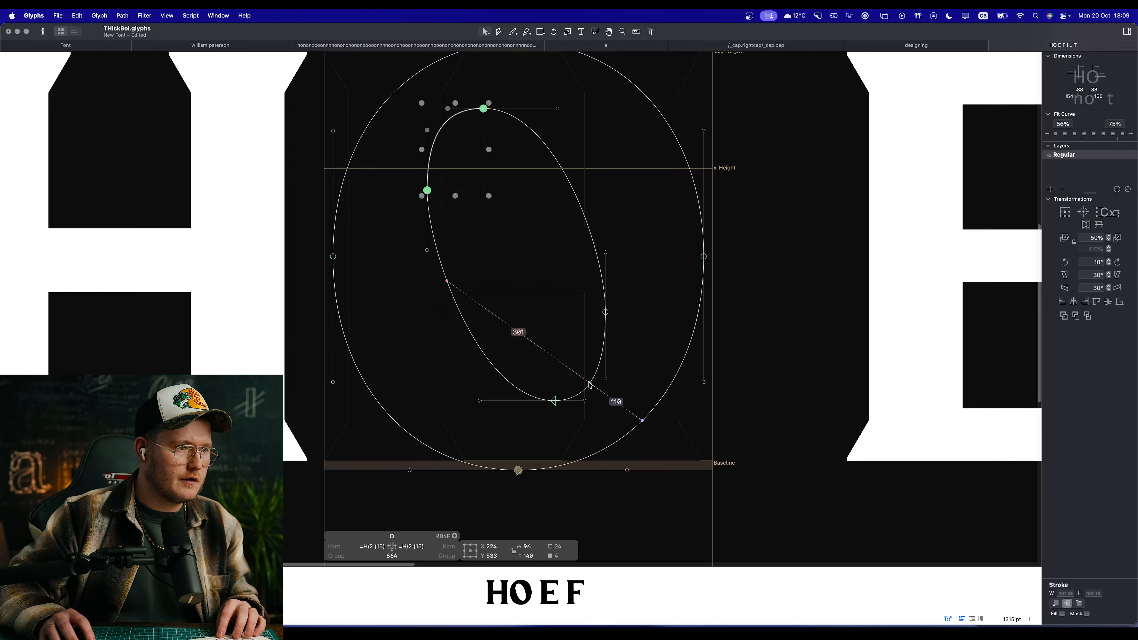
{"action": "double_click", "coordinate": [590, 385]}
{"action": "key", "text": "space"}
{"action": "left_click_drag", "start_coordinate": [627, 160], "coordinate": [696, 175]}
{"action": "key", "text": "super+z"}
Step: Raise the left node of the O's counter slightly between its handles and preview the filled shape
{"action": "key", "text": "space"}
{"action": "left_click_drag", "start_coordinate": [577, 190], "coordinate": [578, 193]}
{"action": "scroll", "coordinate": [540, 171], "scroll_direction": "up", "scroll_amount": 1}
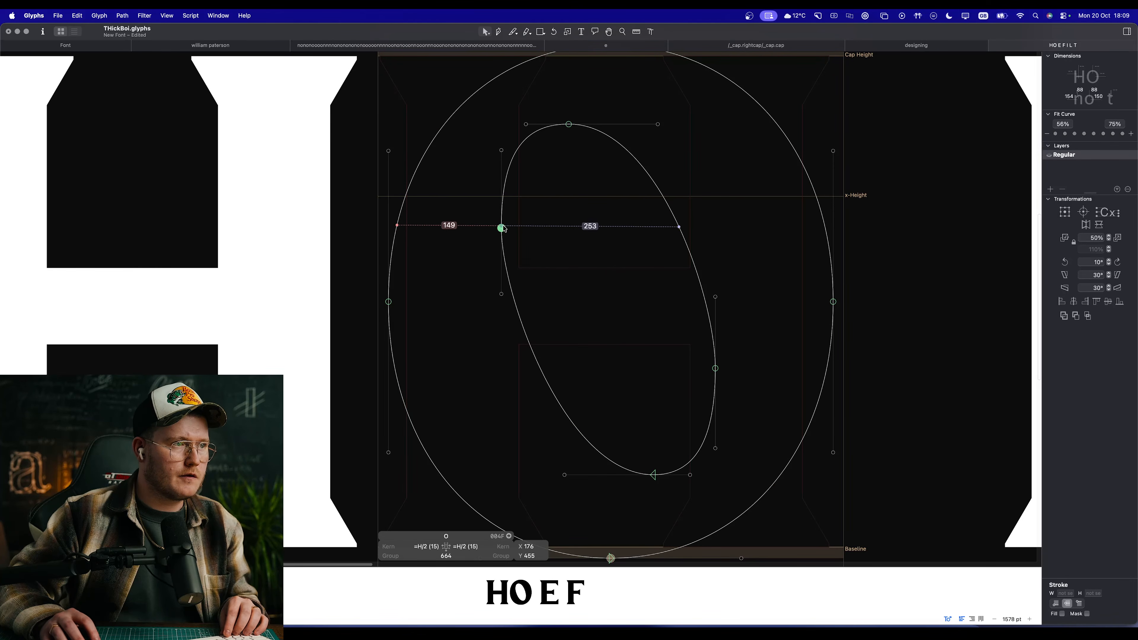
{"action": "left_click", "coordinate": [502, 215]}
{"action": "key", "text": "space"}
Step: Try to lengthen the upper handle of the left node on the O's counter
{"action": "scroll", "coordinate": [517, 154], "scroll_direction": "up", "scroll_amount": 3}
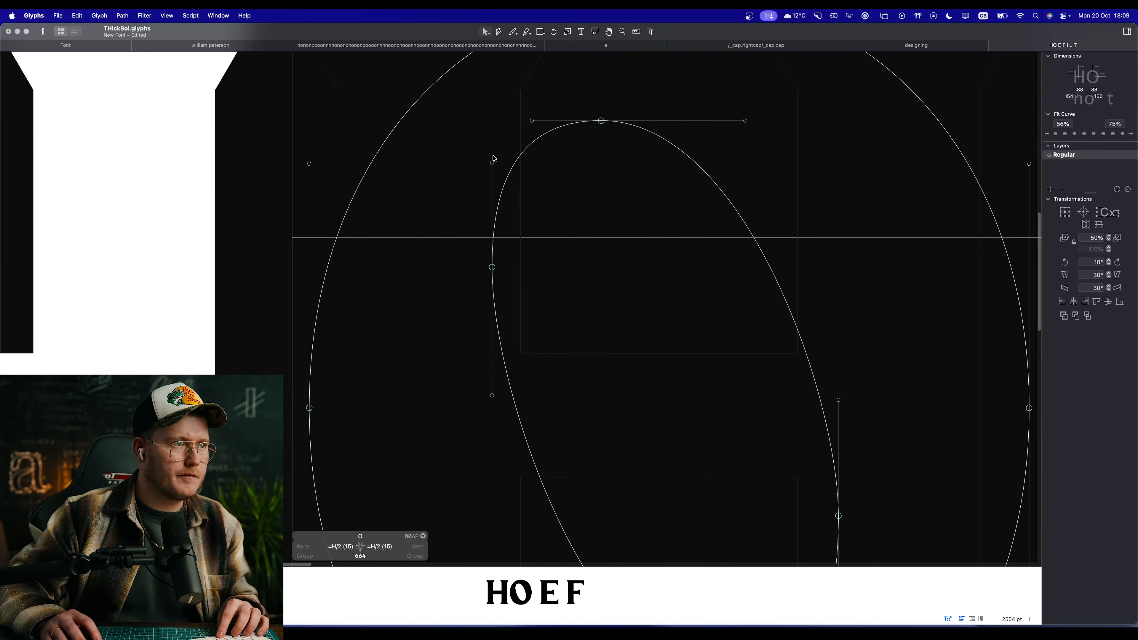
{"action": "left_click_drag", "start_coordinate": [492, 162], "coordinate": [493, 158]}
{"action": "key", "text": "super+z"}
Step: Preview the filled O at several sizes and examine its counter shape beside the H and E
{"action": "key", "text": "space"}
{"action": "left_click_drag", "start_coordinate": [567, 171], "coordinate": [570, 193]}
{"action": "key", "text": "space"}
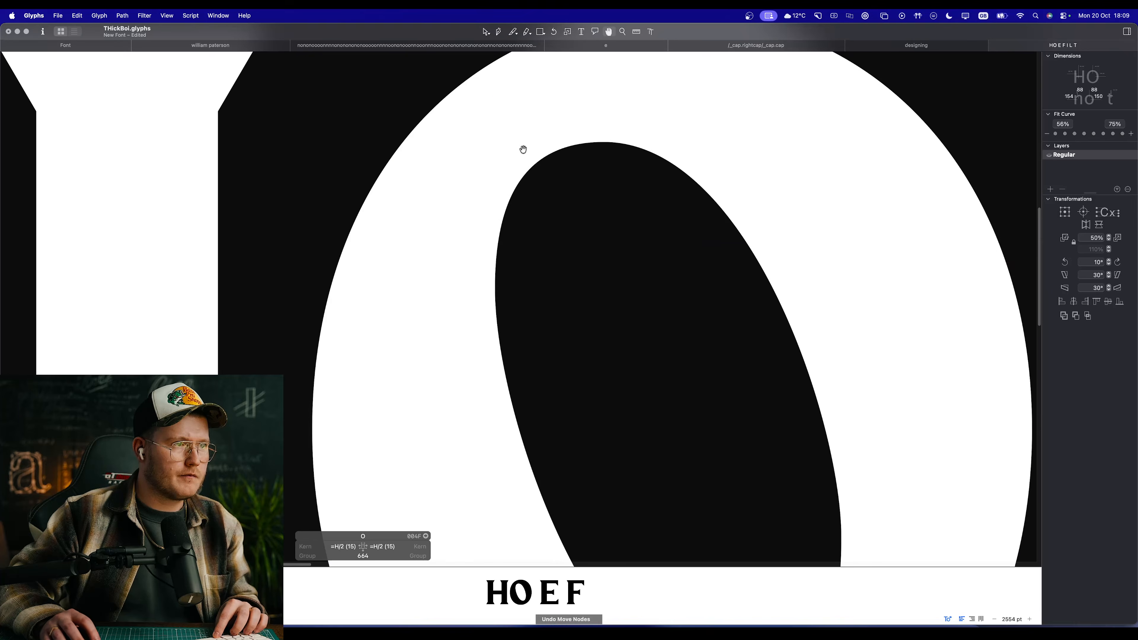
{"action": "key", "text": "space"}
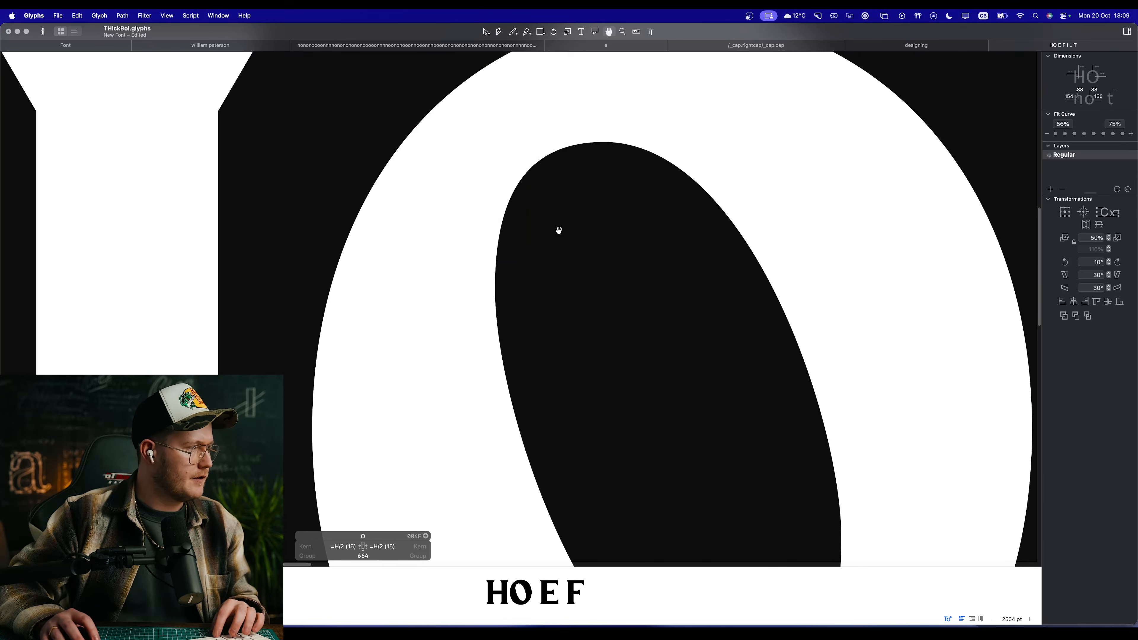
{"action": "scroll", "coordinate": [560, 247], "scroll_direction": "down", "scroll_amount": 5}
{"action": "scroll", "coordinate": [562, 276], "scroll_direction": "up", "scroll_amount": 4}
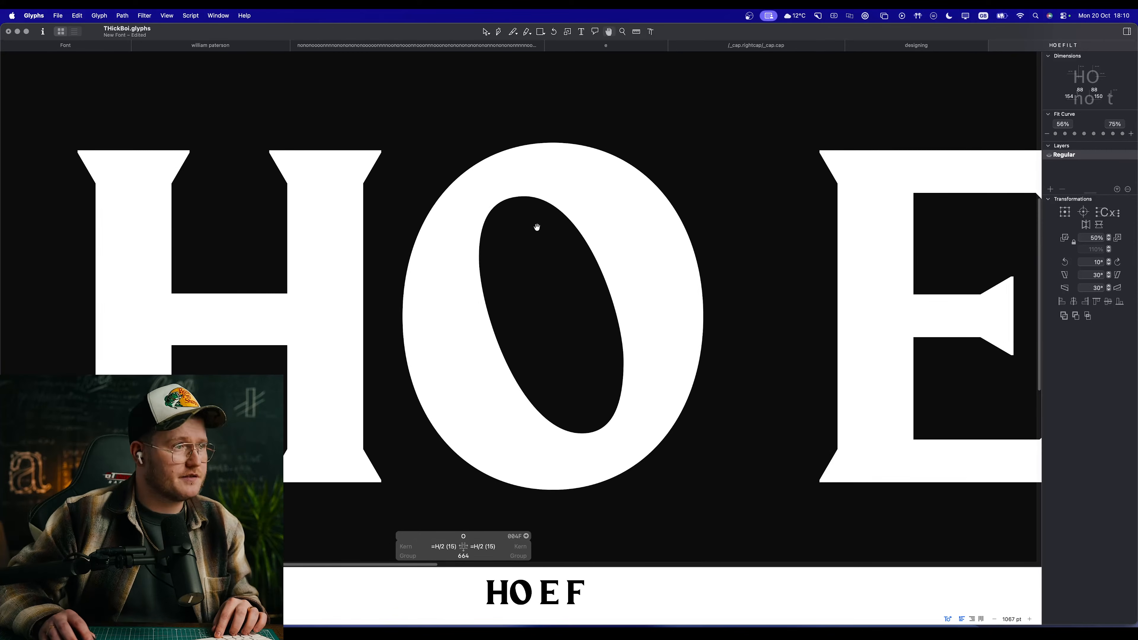
{"action": "scroll", "coordinate": [536, 245], "scroll_direction": "down", "scroll_amount": 4}
Step: Extend the lower handle of the right node on the O's counter to Y 136 and preview the capitals
{"action": "scroll", "coordinate": [546, 305], "scroll_direction": "up", "scroll_amount": 6}
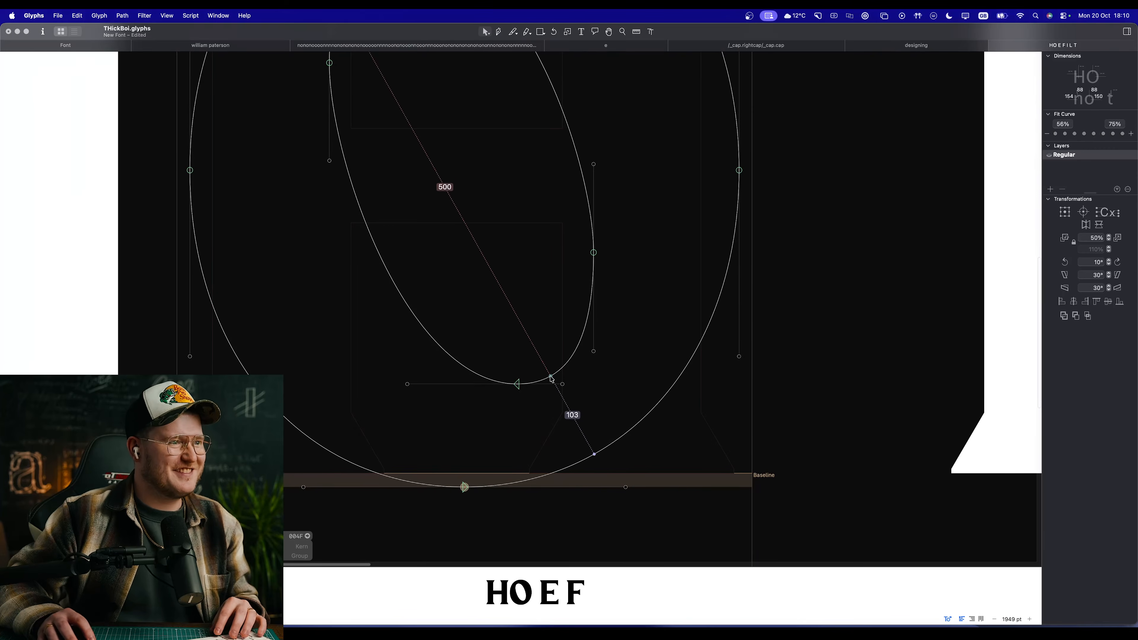
{"action": "left_click", "coordinate": [563, 385]}
{"action": "left_click", "coordinate": [545, 339]}
{"action": "left_click_drag", "start_coordinate": [593, 351], "coordinate": [594, 356]}
{"action": "left_click", "coordinate": [529, 307]}
{"action": "key", "text": "space"}
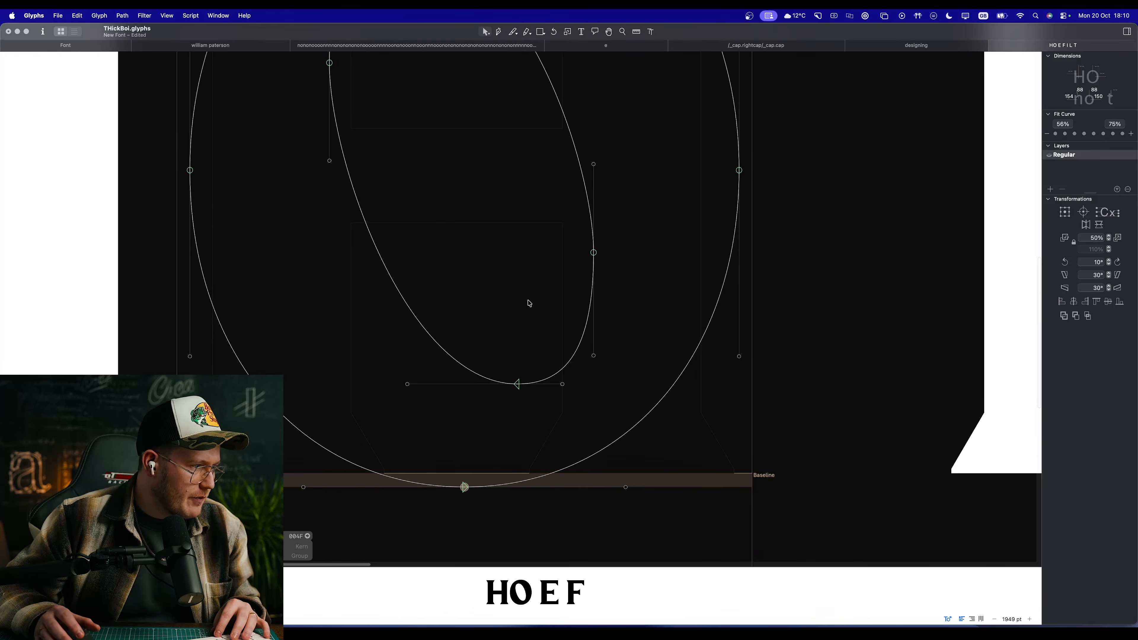
{"action": "key", "text": "space"}
{"action": "scroll", "coordinate": [538, 295], "scroll_direction": "down", "scroll_amount": 8}
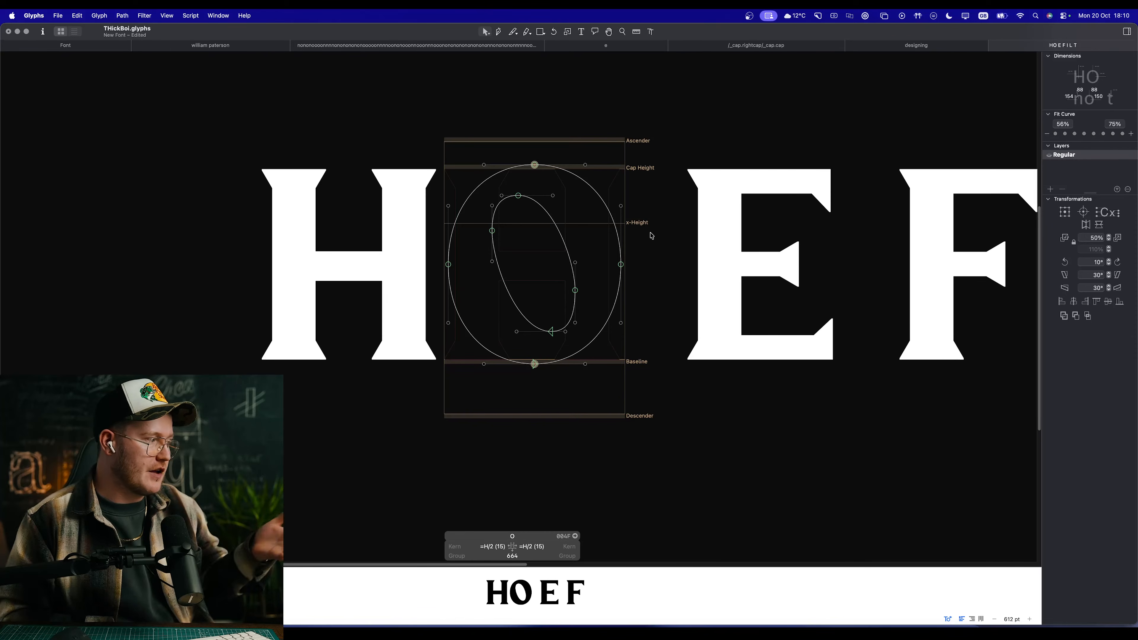
{"action": "key", "text": "space"}
{"action": "left_click_drag", "start_coordinate": [534, 258], "coordinate": [582, 274]}
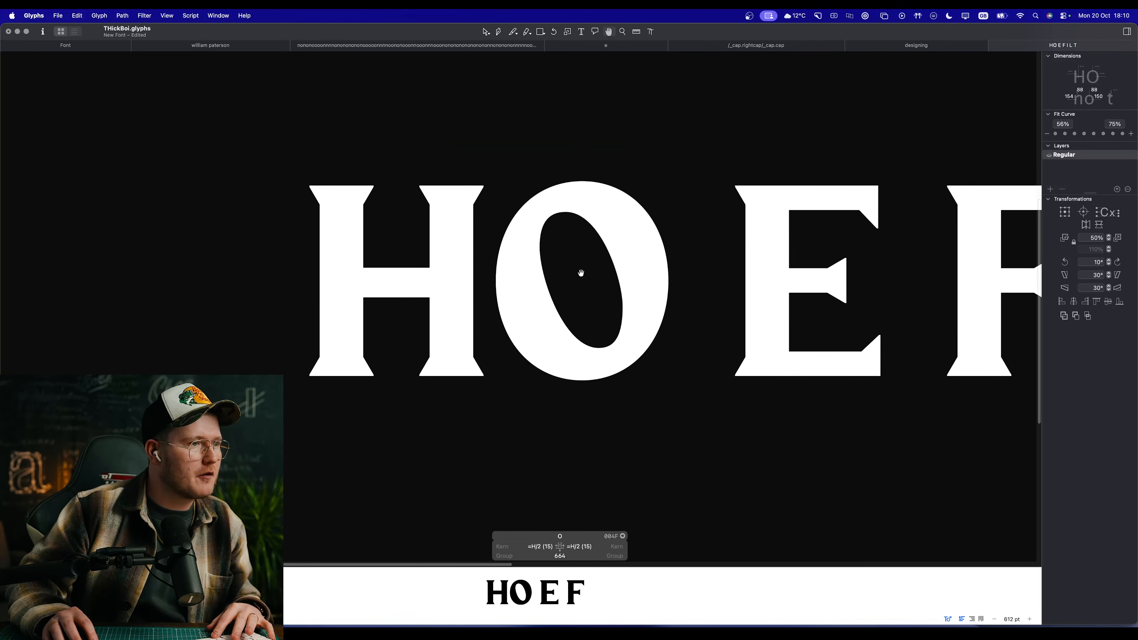
Step: Try to shorten the lower handle of the right node on the O's counter
{"action": "scroll", "coordinate": [586, 305], "scroll_direction": "up", "scroll_amount": 5}
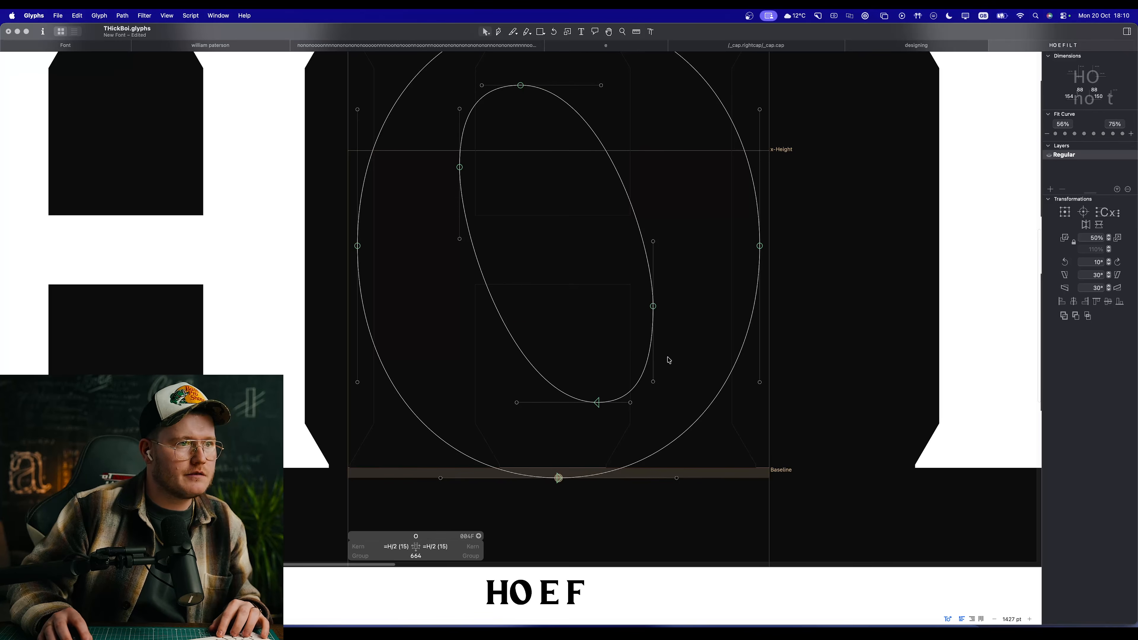
{"action": "left_click_drag", "start_coordinate": [653, 382], "coordinate": [653, 375]}
{"action": "key", "text": "super+z"}
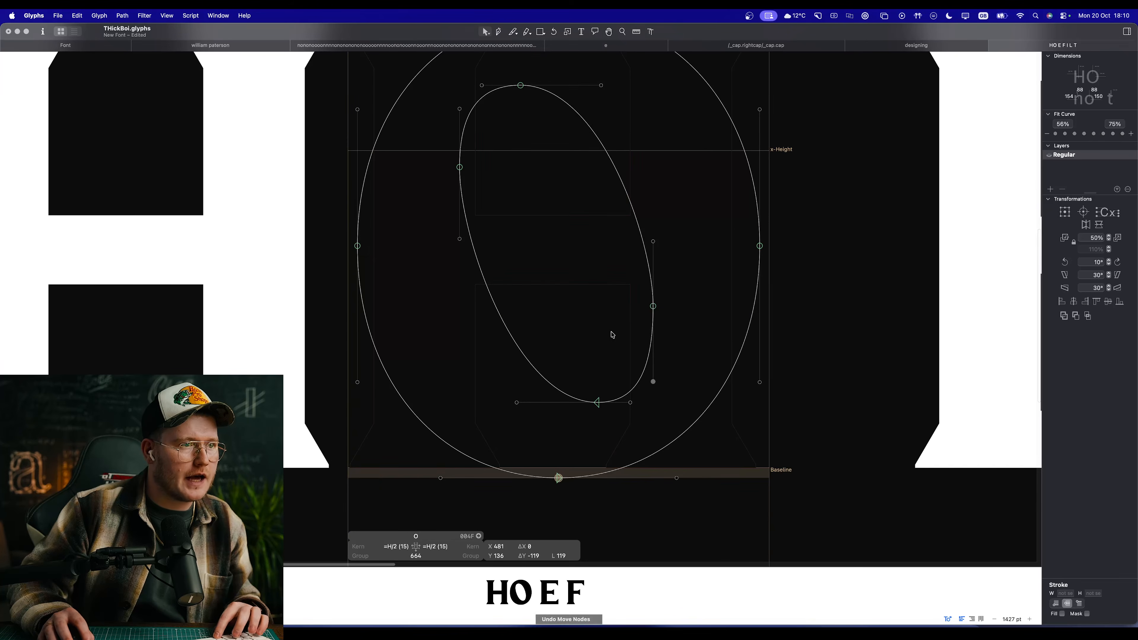
Step: Lower the right node of the O's counter slightly between its handles and preview it at several sizes
{"action": "left_click_drag", "start_coordinate": [654, 307], "coordinate": [654, 316]}
{"action": "key", "text": "space"}
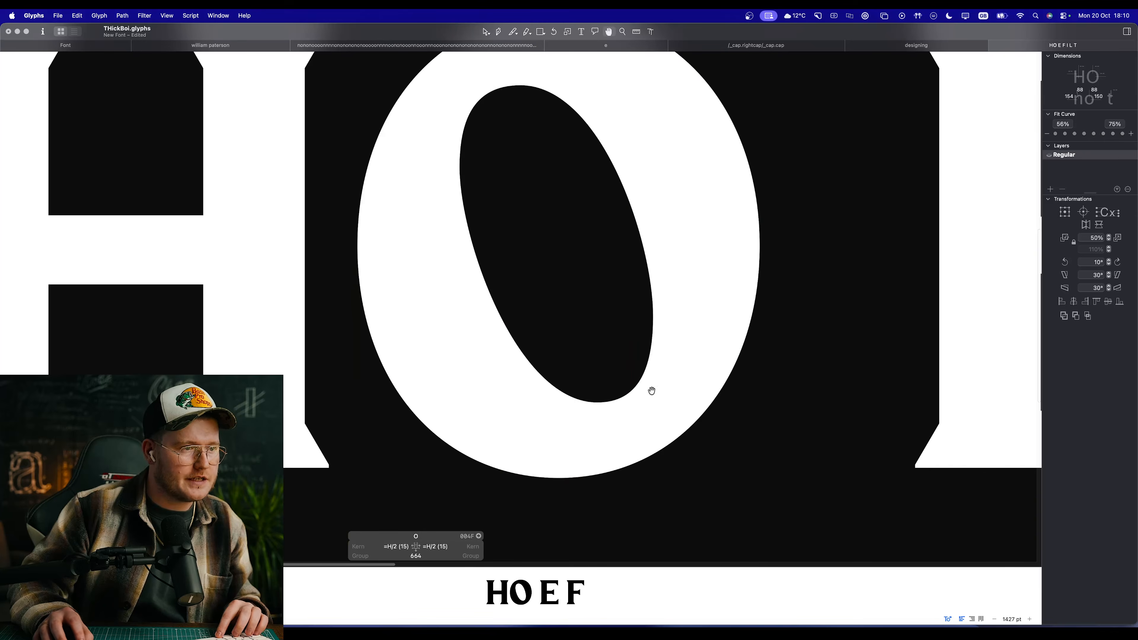
{"action": "scroll", "coordinate": [566, 346], "scroll_direction": "down", "scroll_amount": 5}
{"action": "scroll", "coordinate": [526, 199], "scroll_direction": "up", "scroll_amount": 6}
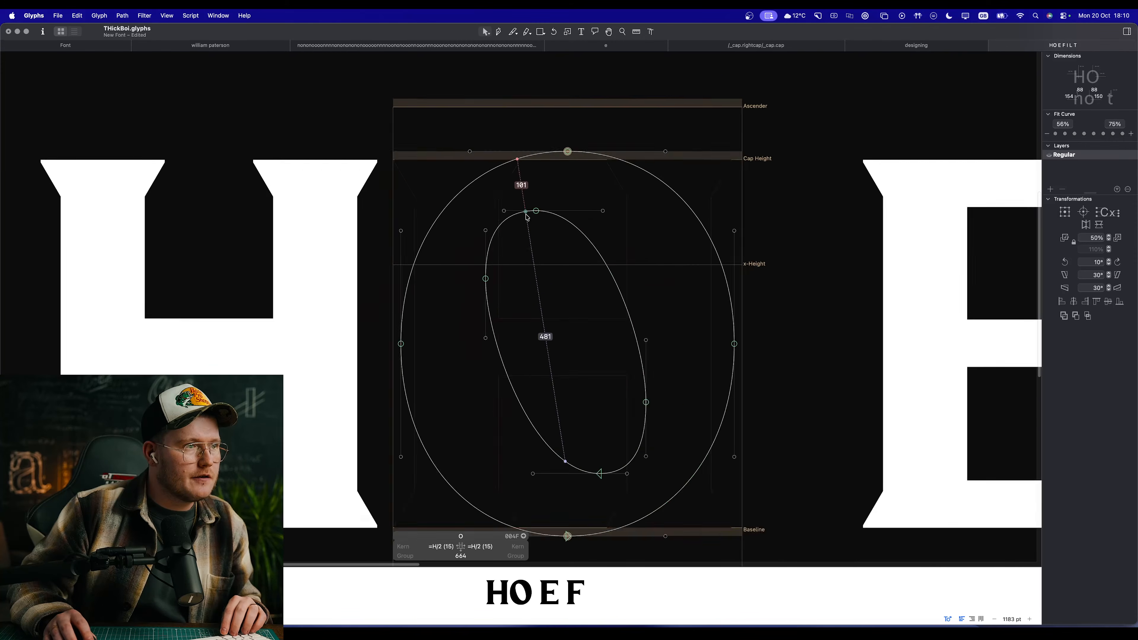
{"action": "key", "text": "space"}
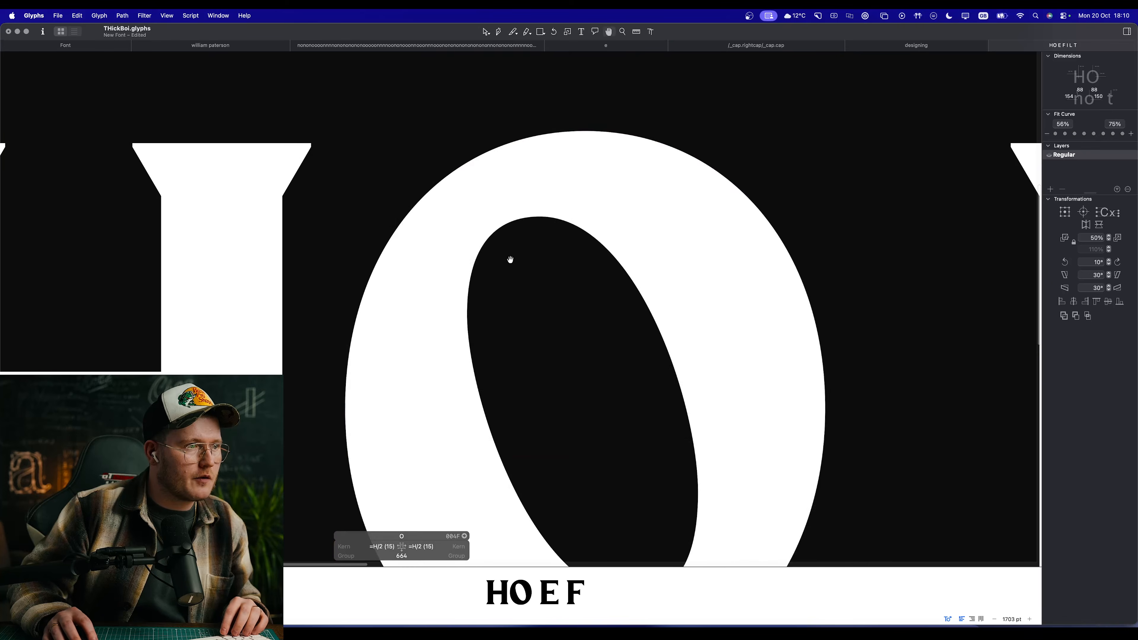
{"action": "scroll", "coordinate": [508, 257], "scroll_direction": "down", "scroll_amount": 10}
{"action": "scroll", "coordinate": [551, 309], "scroll_direction": "up", "scroll_amount": 7}
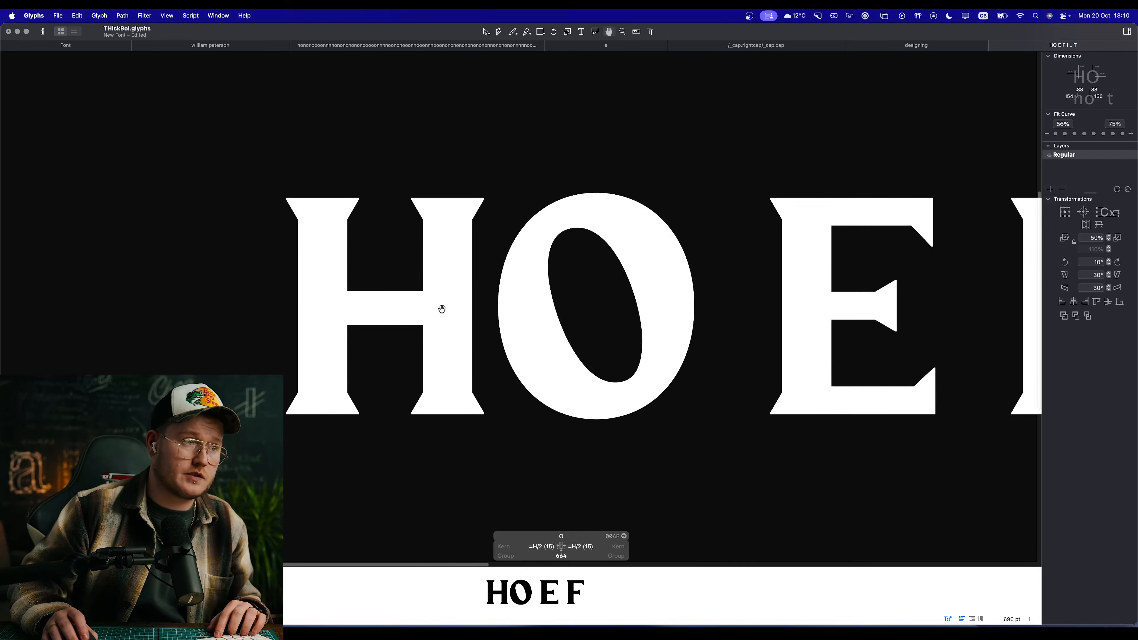
Step: Open the H and the E for editing in turn and compare their crossbar weights with the O
{"action": "double_click", "coordinate": [380, 308]}
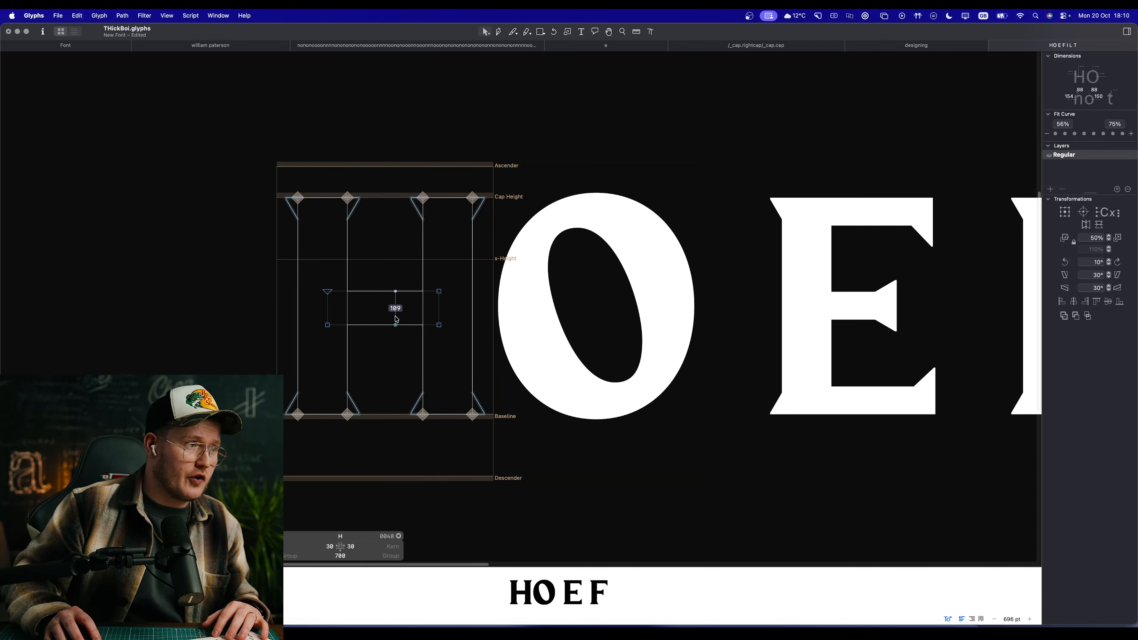
{"action": "scroll", "coordinate": [378, 324], "scroll_direction": "up", "scroll_amount": 2}
{"action": "key", "text": "space"}
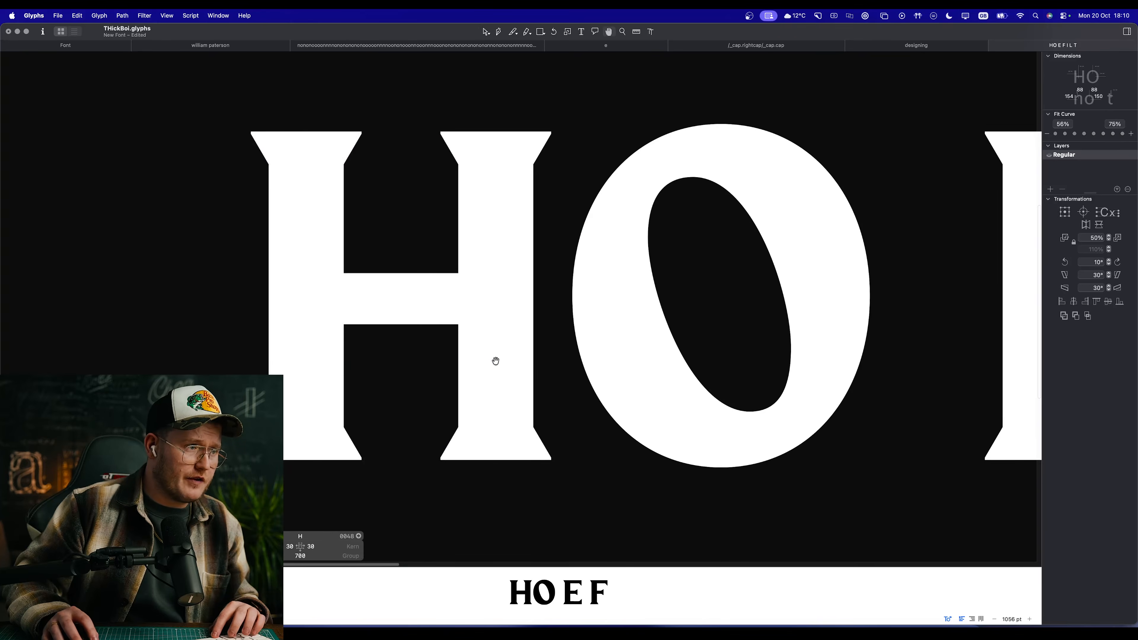
{"action": "scroll", "coordinate": [516, 350], "scroll_direction": "down", "scroll_amount": 6}
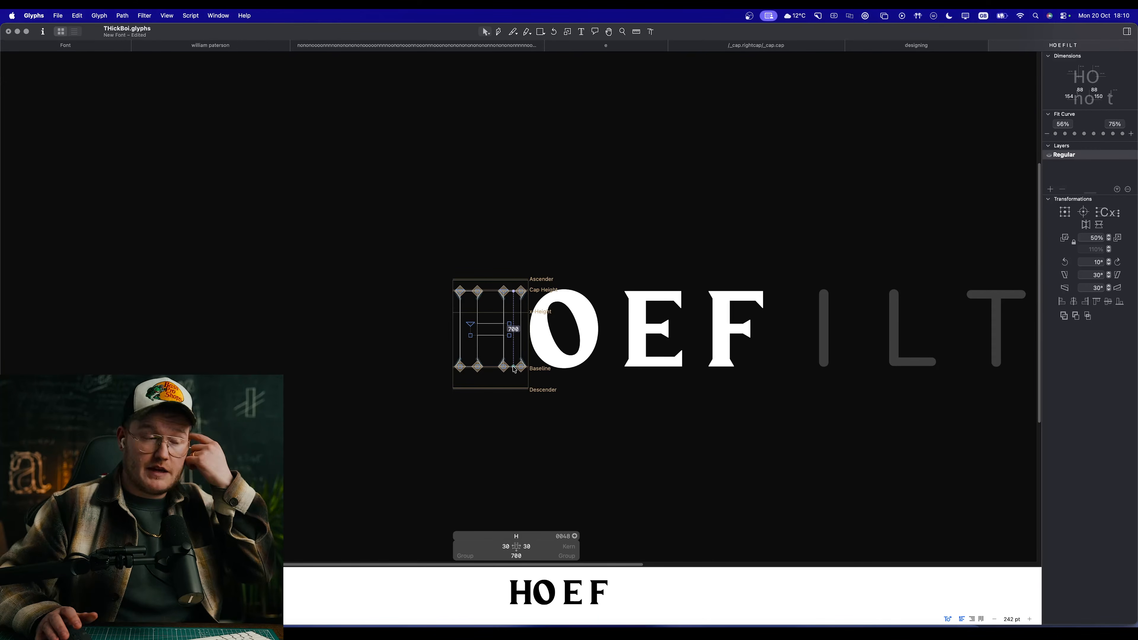
{"action": "double_click", "coordinate": [663, 333]}
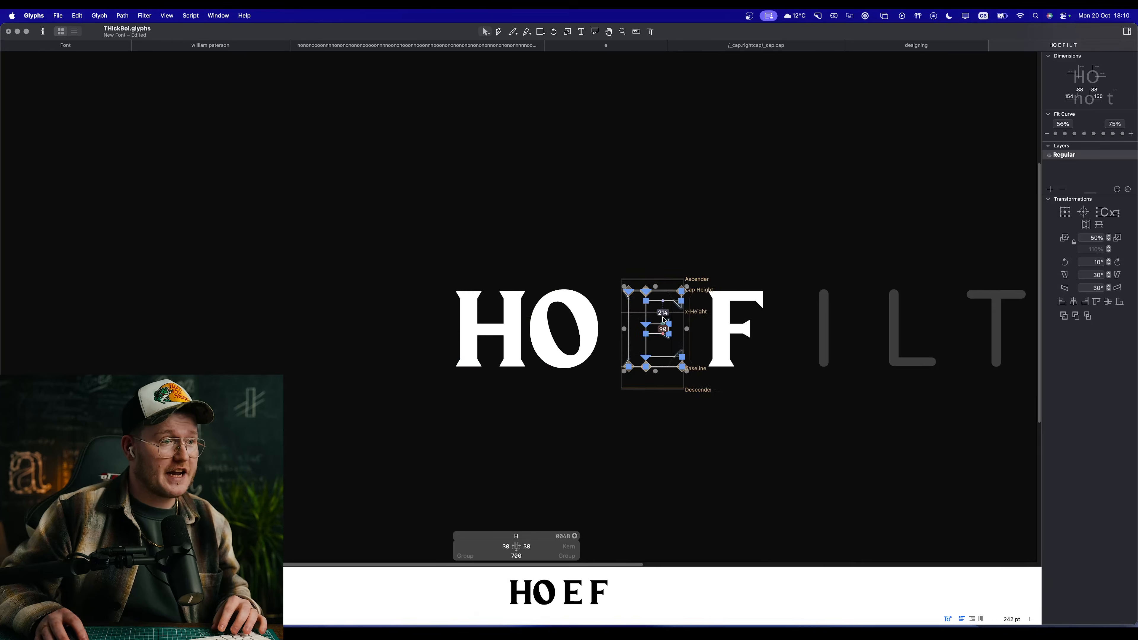
{"action": "scroll", "coordinate": [662, 323], "scroll_direction": "up", "scroll_amount": 4}
{"action": "key", "text": "space"}
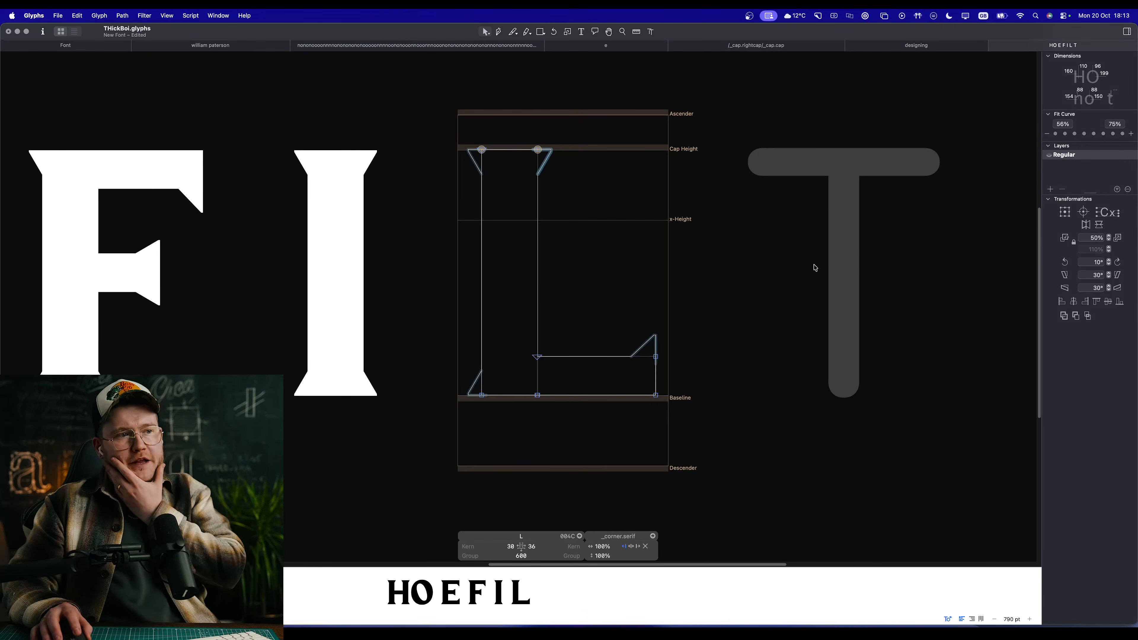
Step: Deselect the corner serif on the L
{"action": "left_click", "coordinate": [815, 268]}
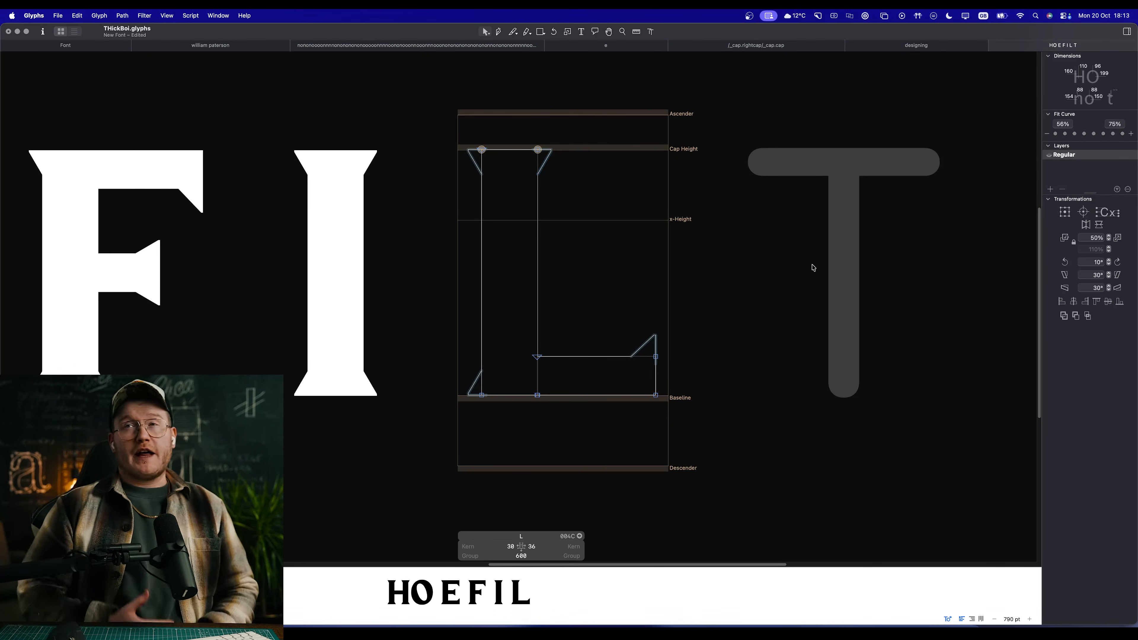
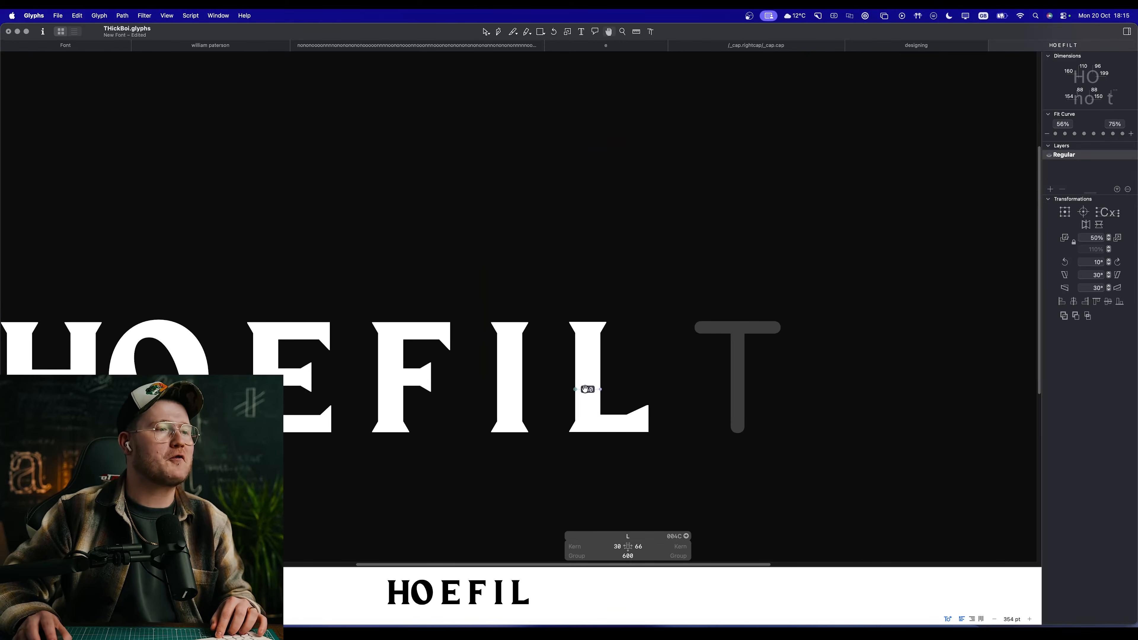
Step: Set both of the L's sidebearings to match the H and preview its spacing beside the T
{"action": "scroll", "coordinate": [603, 403], "scroll_direction": "up", "scroll_amount": 5}
{"action": "key", "text": "Tab"}
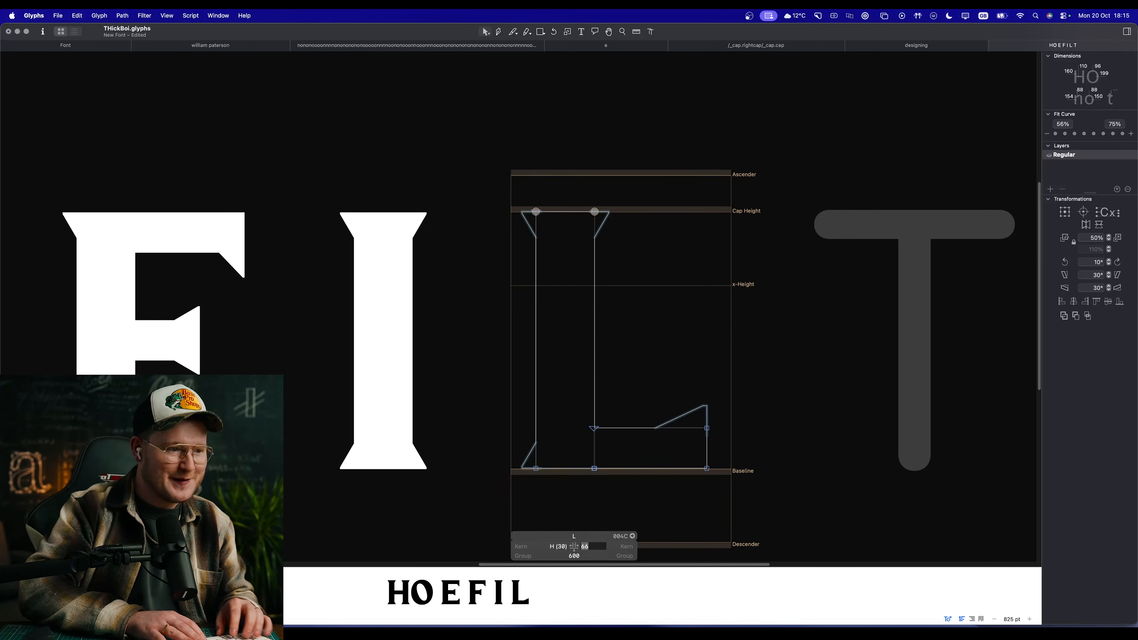
{"action": "type", "text": "H"}
{"action": "key", "text": "Return"}
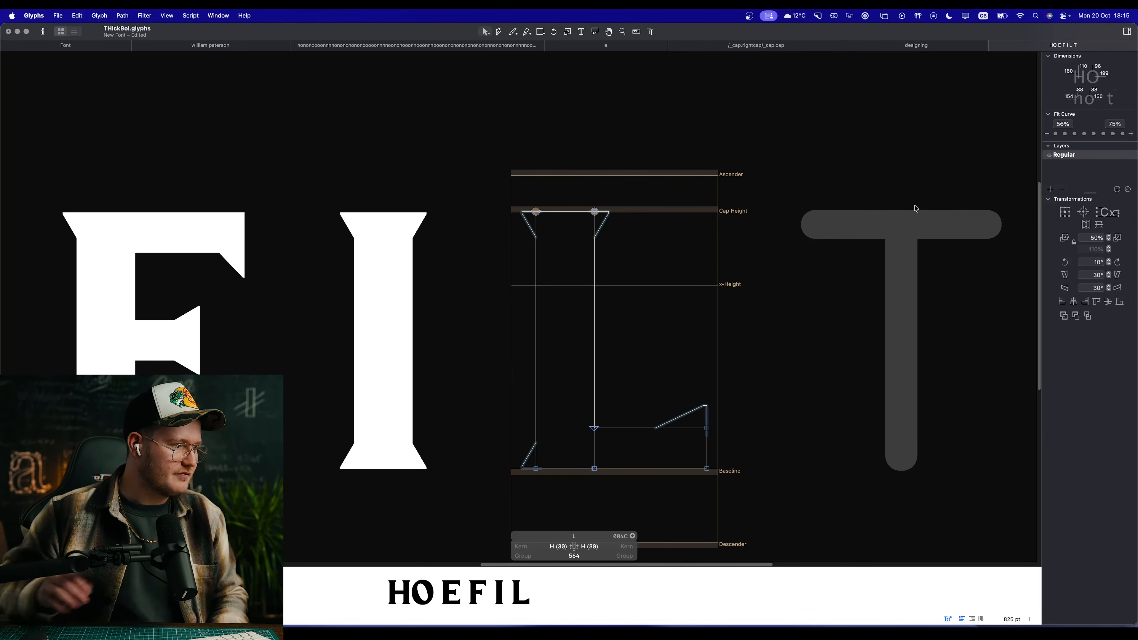
{"action": "key", "text": "space"}
{"action": "scroll", "coordinate": [751, 387], "scroll_direction": "down", "scroll_amount": 10}
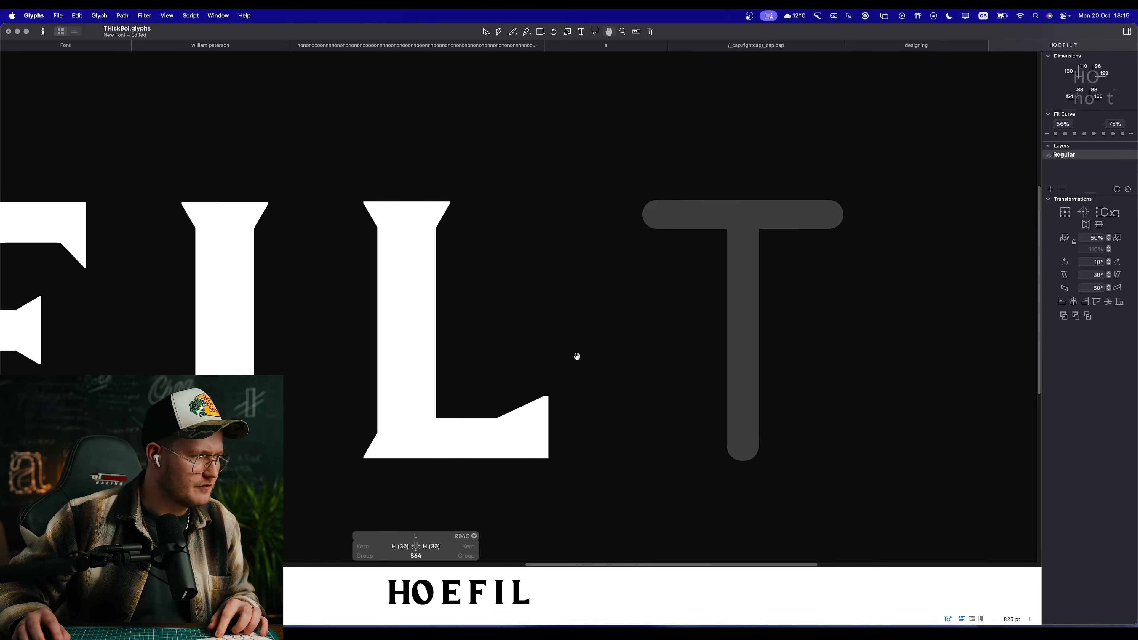
Step: Open the lowercase name proof and inspect the stems and serifs of its i and l glyphs
{"action": "left_click", "coordinate": [242, 47]}
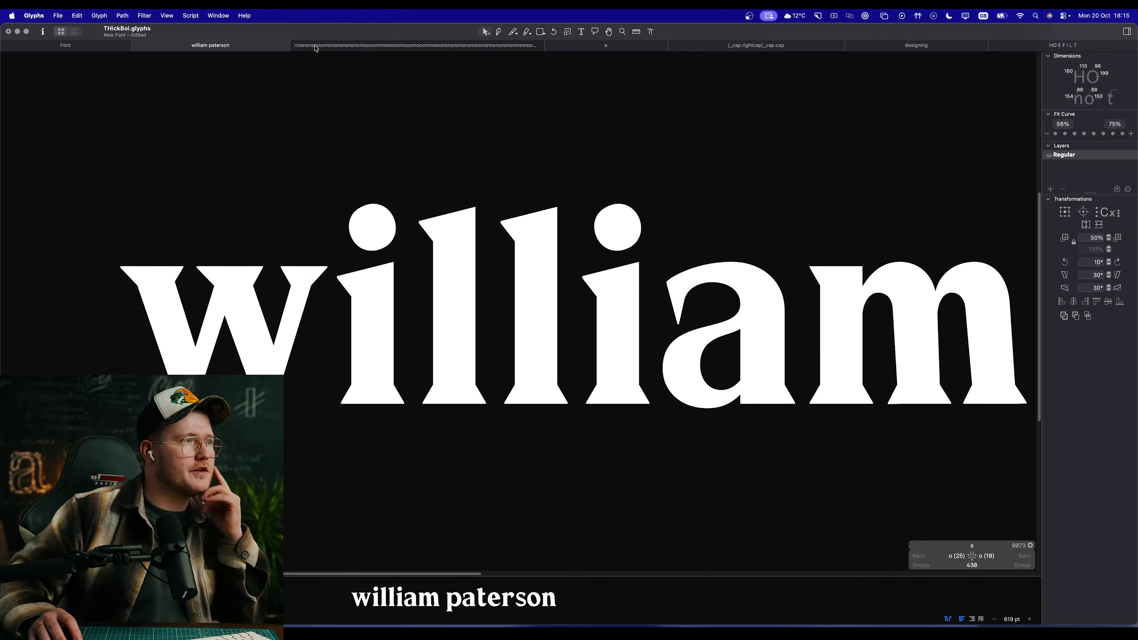
{"action": "scroll", "coordinate": [613, 371], "scroll_direction": "right", "scroll_amount": 5}
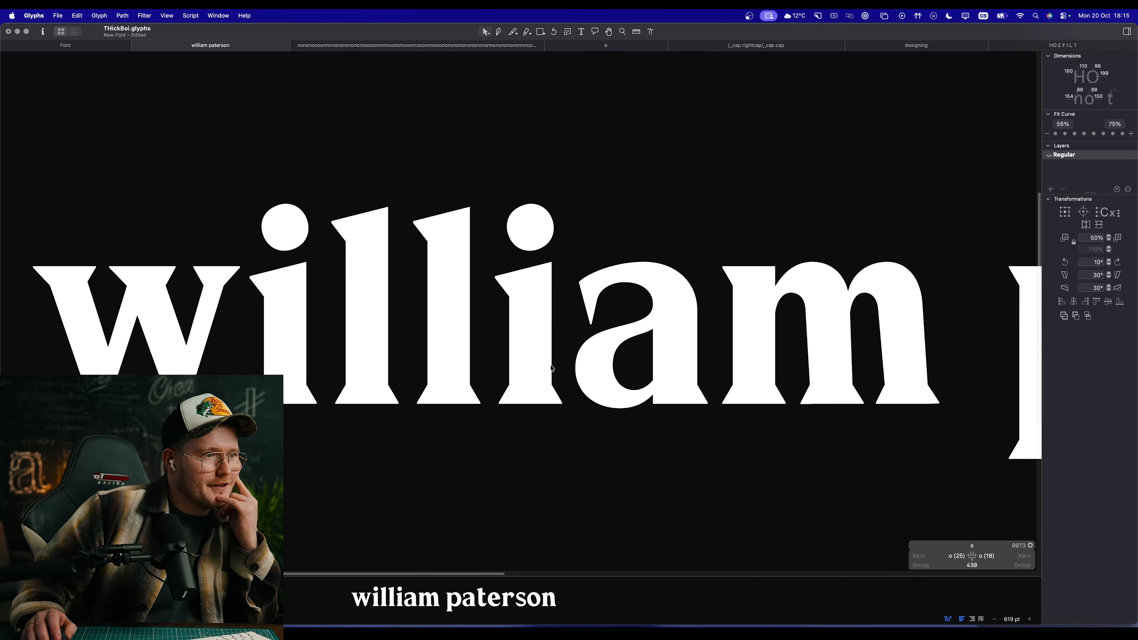
{"action": "scroll", "coordinate": [543, 384], "scroll_direction": "down", "scroll_amount": 10}
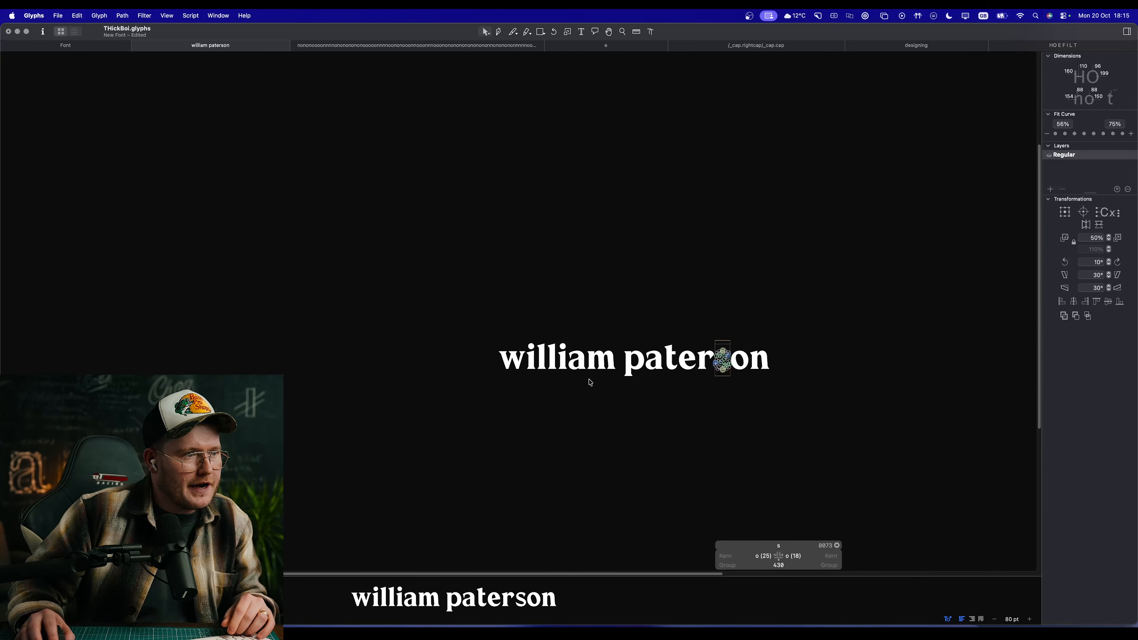
{"action": "scroll", "coordinate": [554, 363], "scroll_direction": "up", "scroll_amount": 10}
{"action": "double_click", "coordinate": [541, 301]}
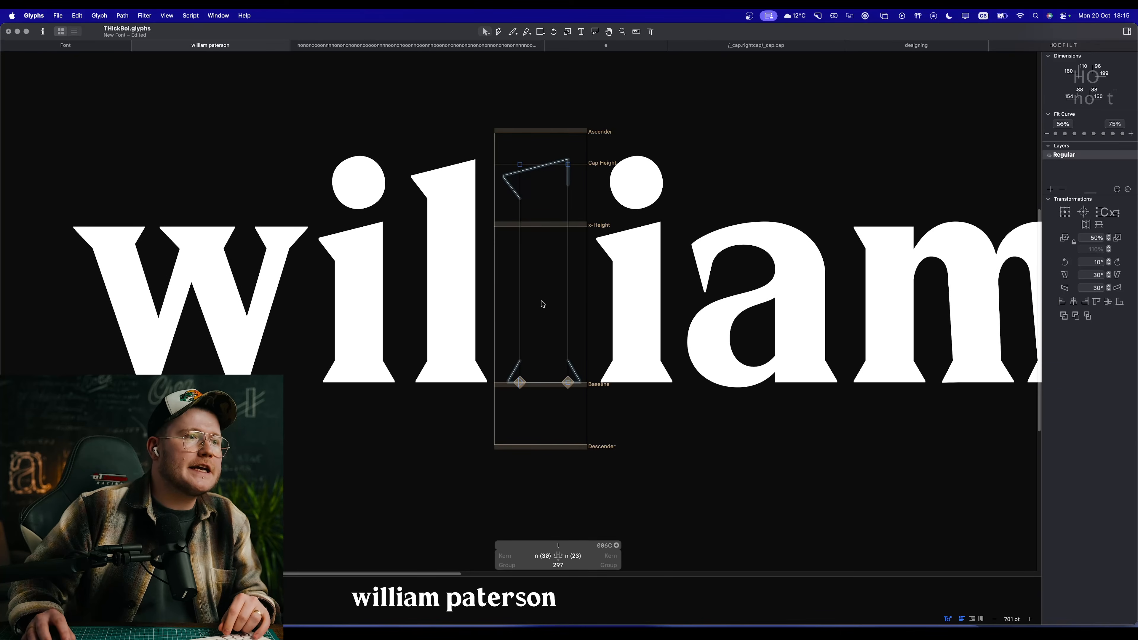
{"action": "double_click", "coordinate": [387, 275]}
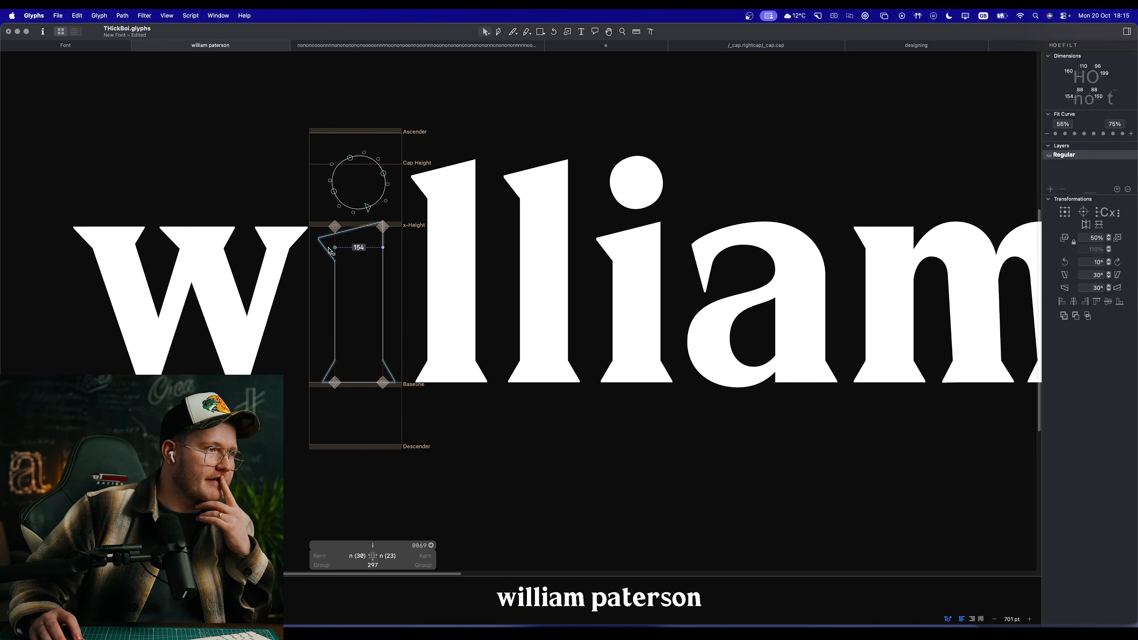
{"action": "double_click", "coordinate": [457, 245]}
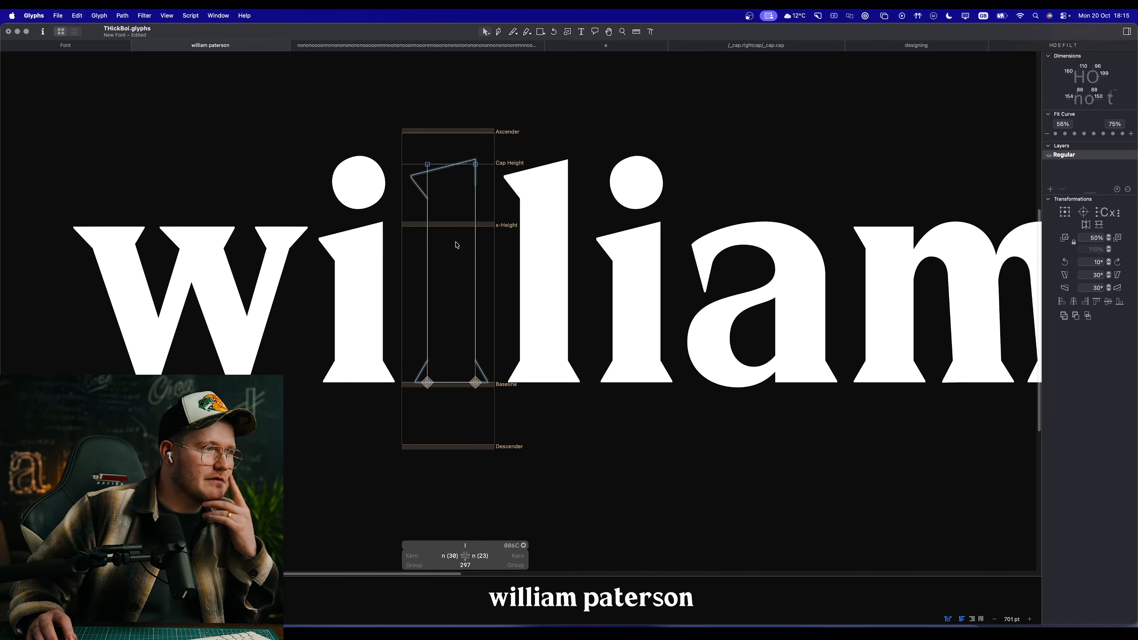
{"action": "double_click", "coordinate": [385, 251]}
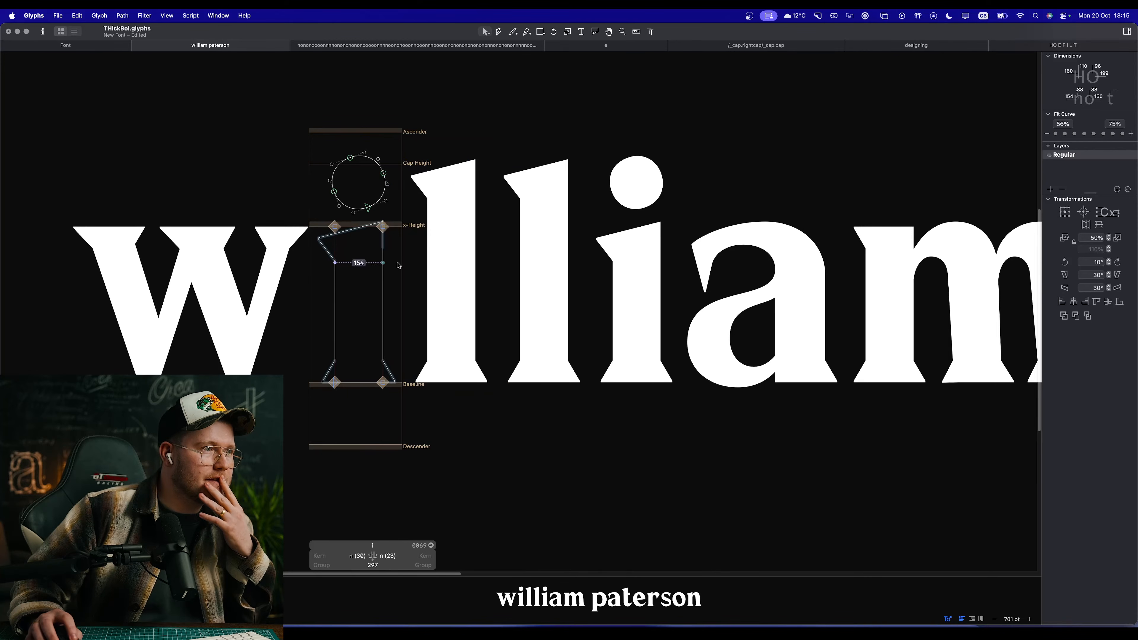
{"action": "scroll", "coordinate": [640, 246], "scroll_direction": "right", "scroll_amount": 4}
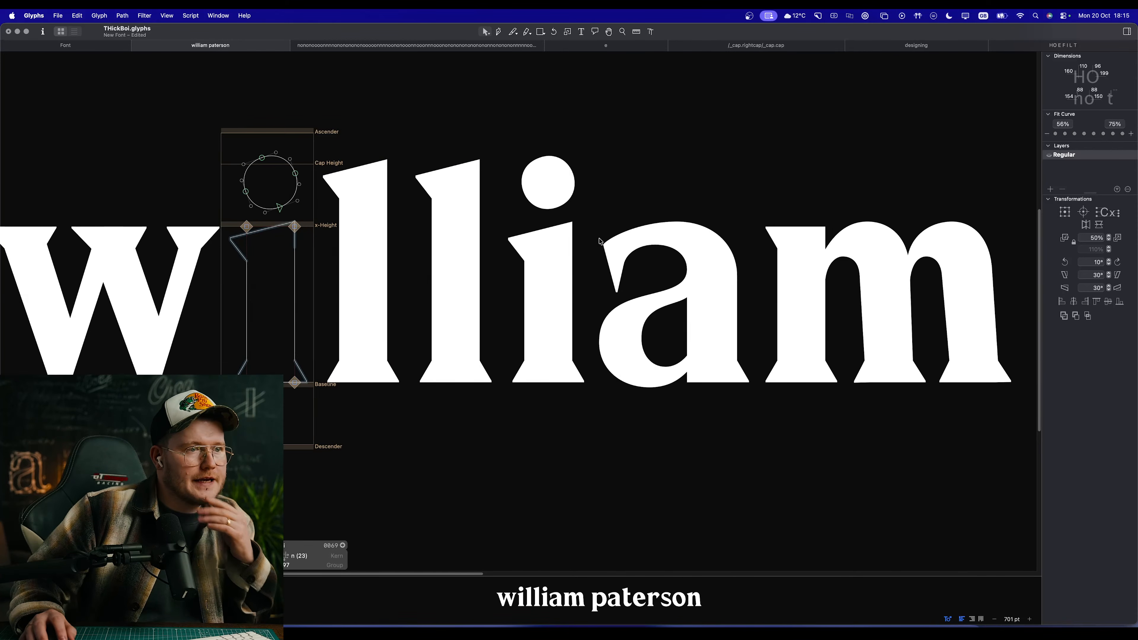
Step: Open the m in the lowercase name proof and examine its shape and the whole text at several sizes
{"action": "scroll", "coordinate": [586, 298], "scroll_direction": "down", "scroll_amount": 5}
{"action": "scroll", "coordinate": [651, 311], "scroll_direction": "down", "scroll_amount": 4}
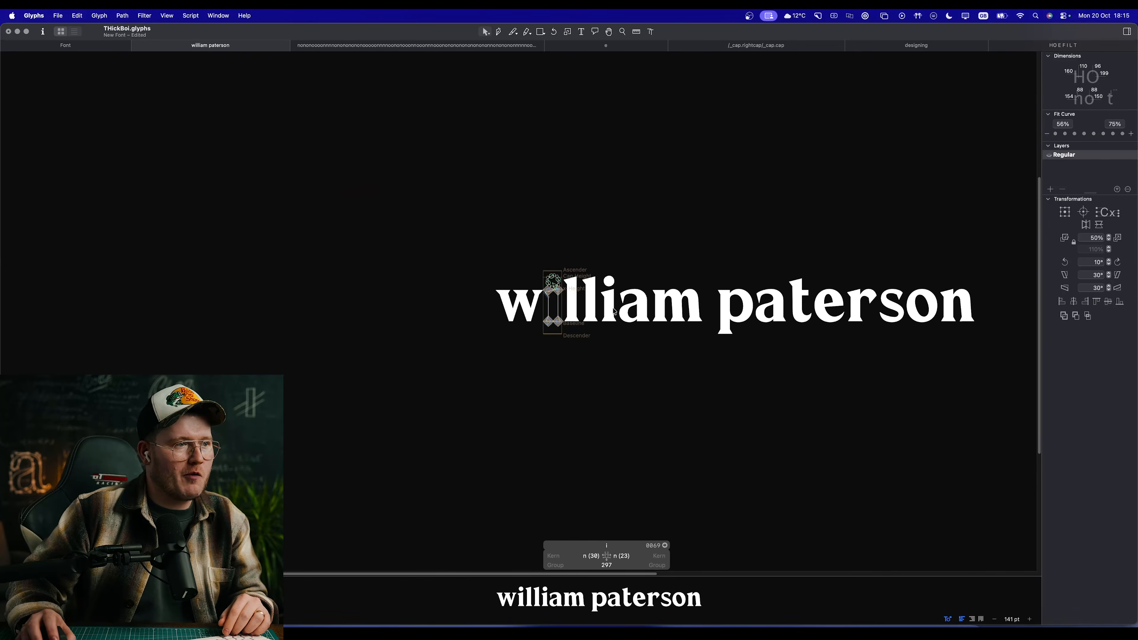
{"action": "scroll", "coordinate": [628, 310], "scroll_direction": "up", "scroll_amount": 4}
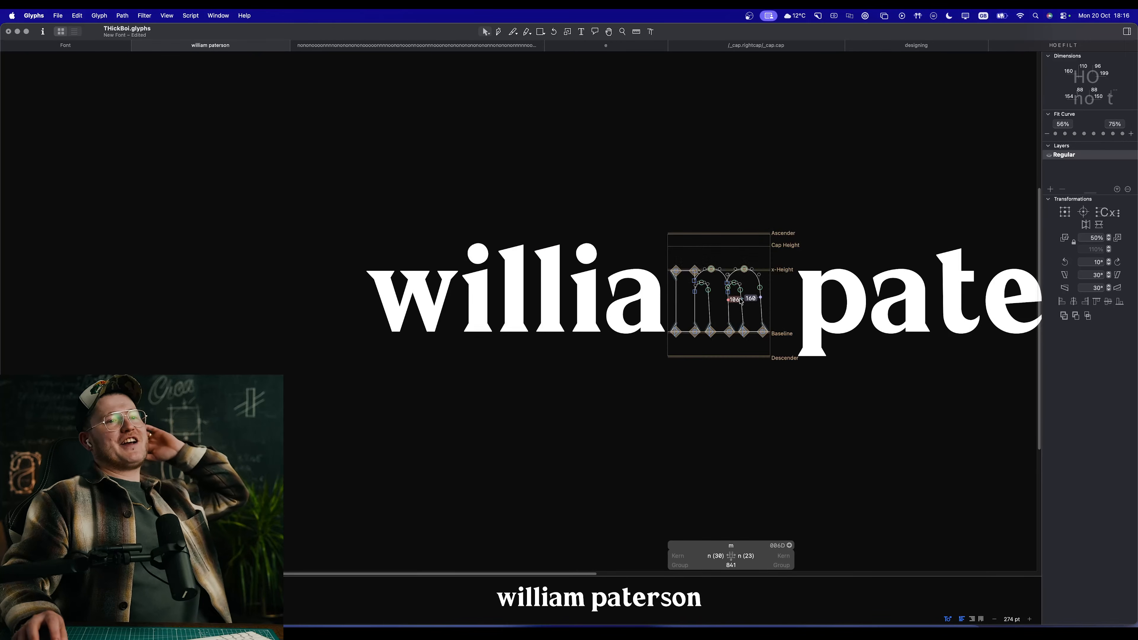
{"action": "double_click", "coordinate": [739, 300]}
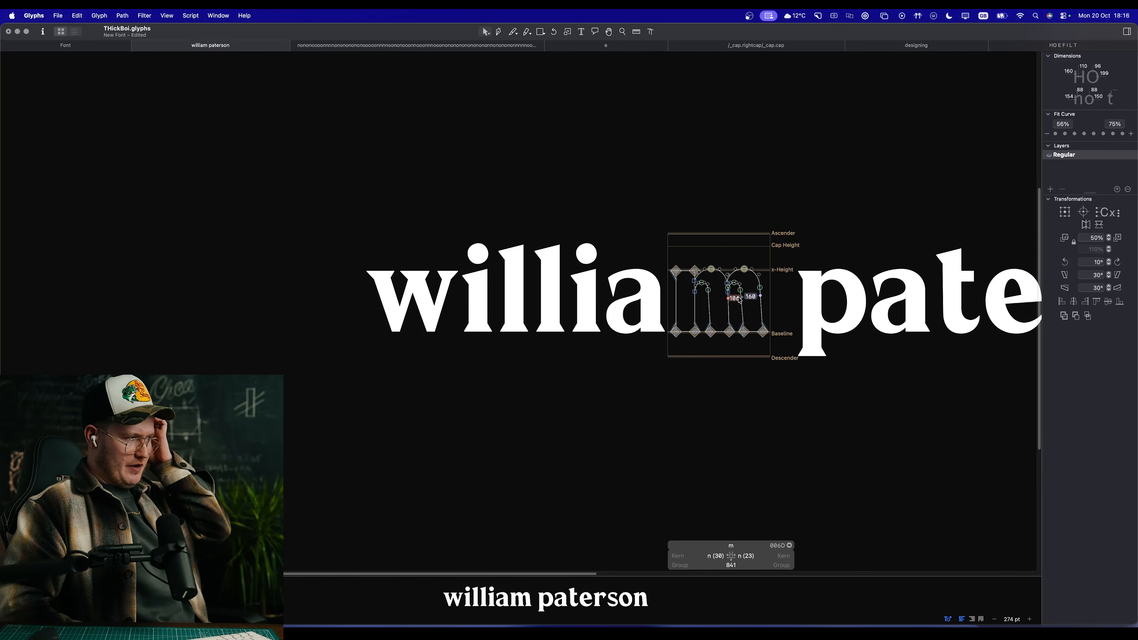
{"action": "scroll", "coordinate": [739, 299], "scroll_direction": "down", "scroll_amount": 6}
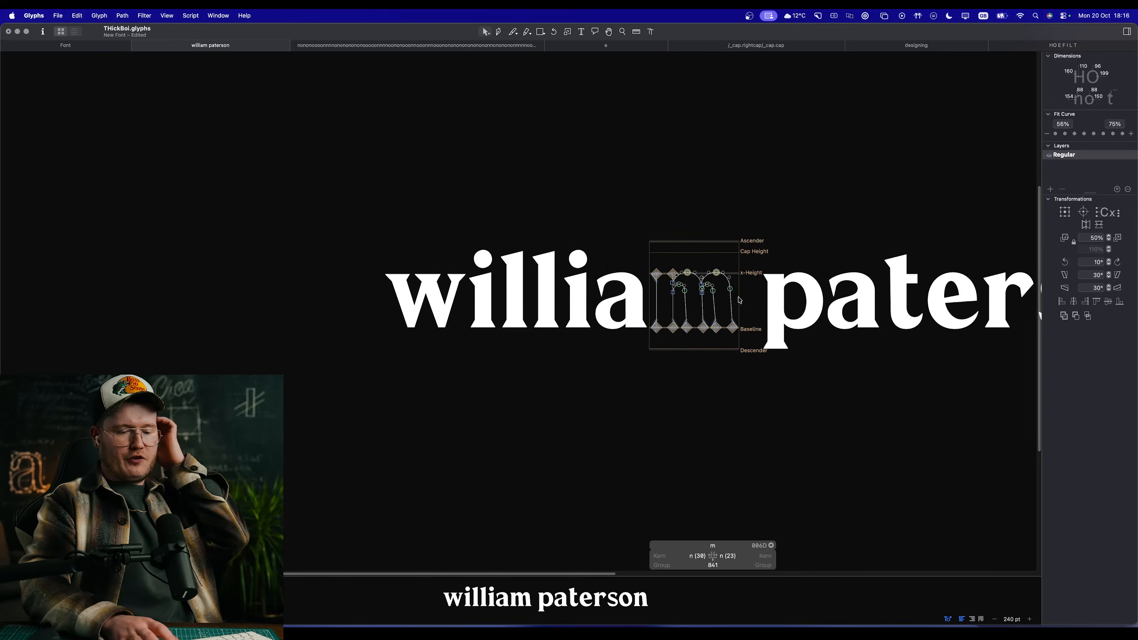
{"action": "scroll", "coordinate": [739, 300], "scroll_direction": "up", "scroll_amount": 4}
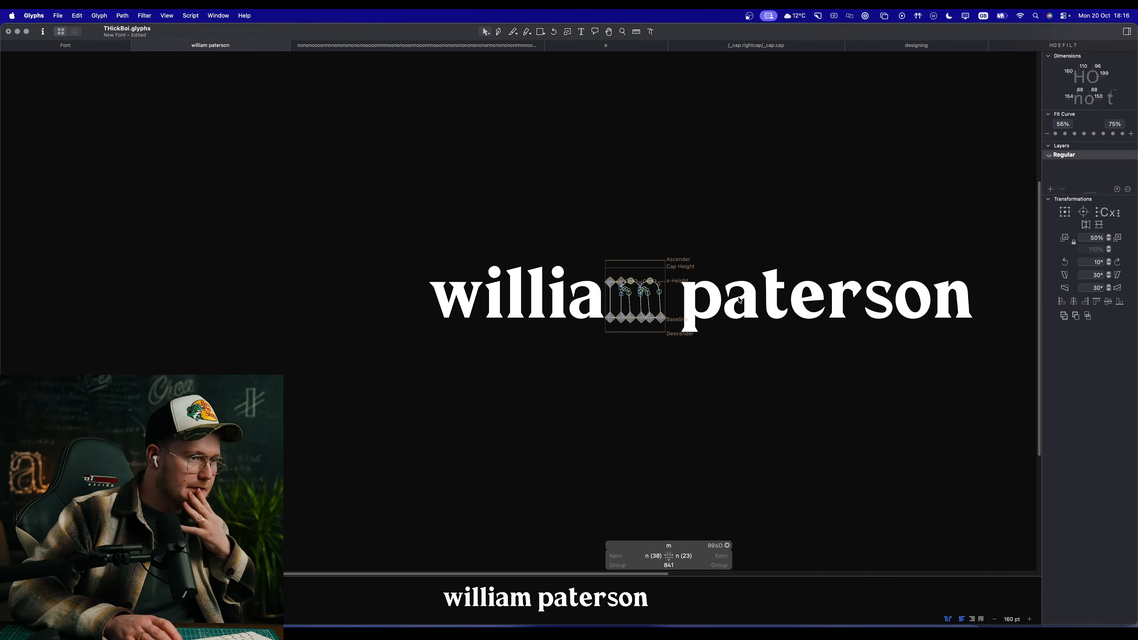
{"action": "key", "text": "super+plus"}
{"action": "key", "text": "super+plus"}
{"action": "key", "text": "super+plus"}
{"action": "key", "text": "super+plus"}
{"action": "key", "text": "super+minus"}
{"action": "key", "text": "super+minus"}
{"action": "key", "text": "super+minus"}
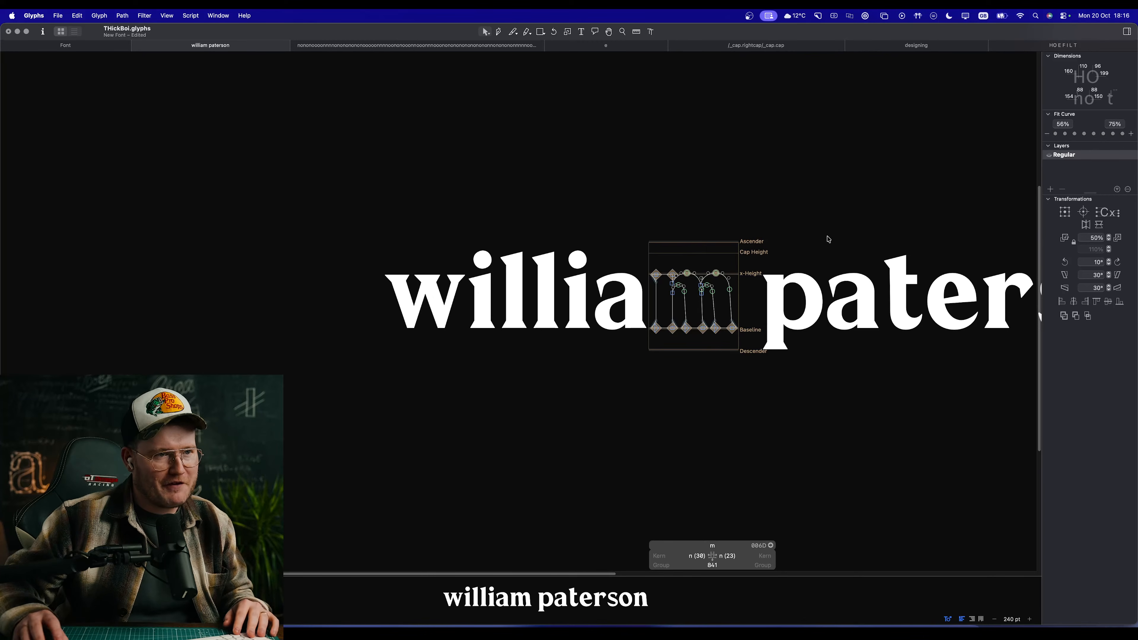
Step: Open the a and the e for editing in turn and examine the e's stroke thickness in outline and preview
{"action": "double_click", "coordinate": [878, 322]}
{"action": "key", "text": "space"}
{"action": "left_click_drag", "start_coordinate": [879, 323], "coordinate": [553, 318]}
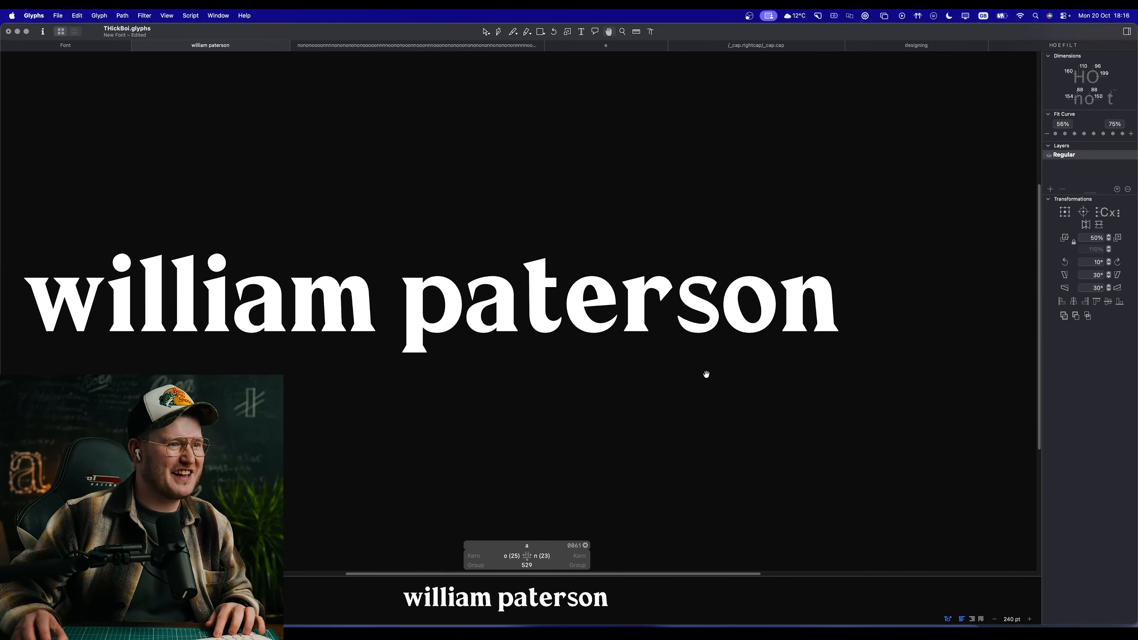
{"action": "scroll", "coordinate": [597, 312], "scroll_direction": "up", "scroll_amount": 5}
{"action": "double_click", "coordinate": [546, 344]}
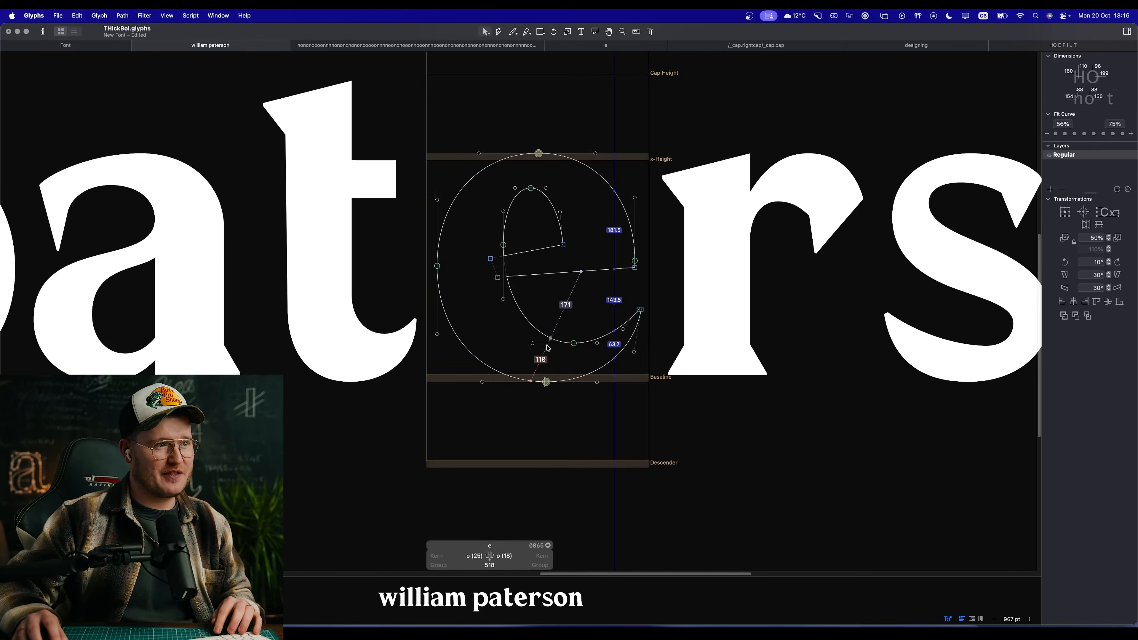
{"action": "key", "text": "space"}
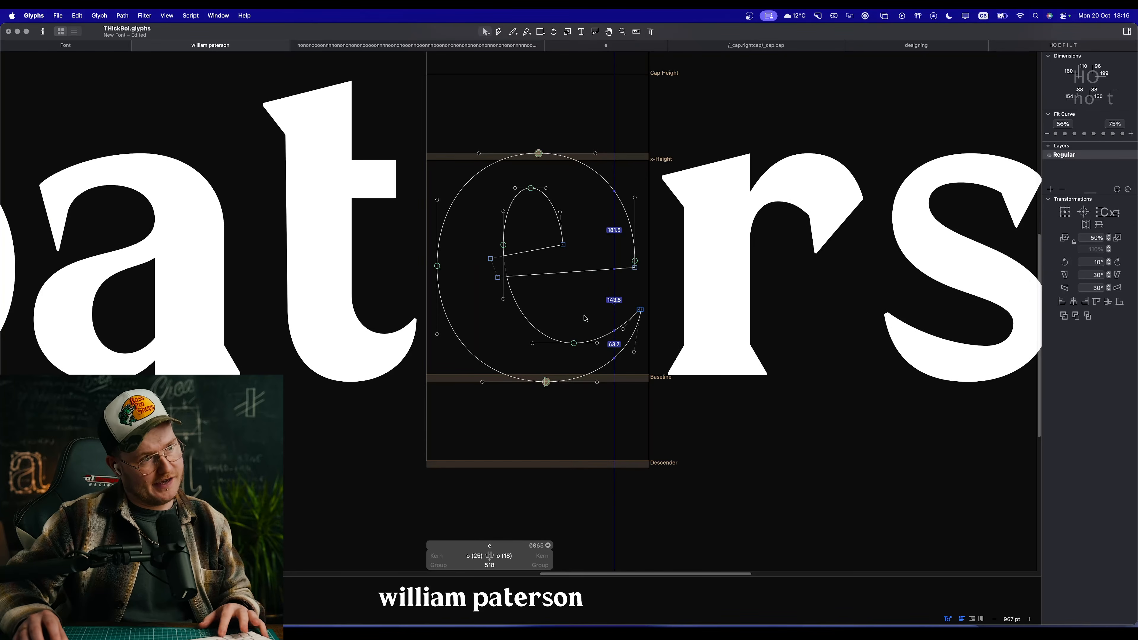
{"action": "scroll", "coordinate": [552, 318], "scroll_direction": "up", "scroll_amount": 2}
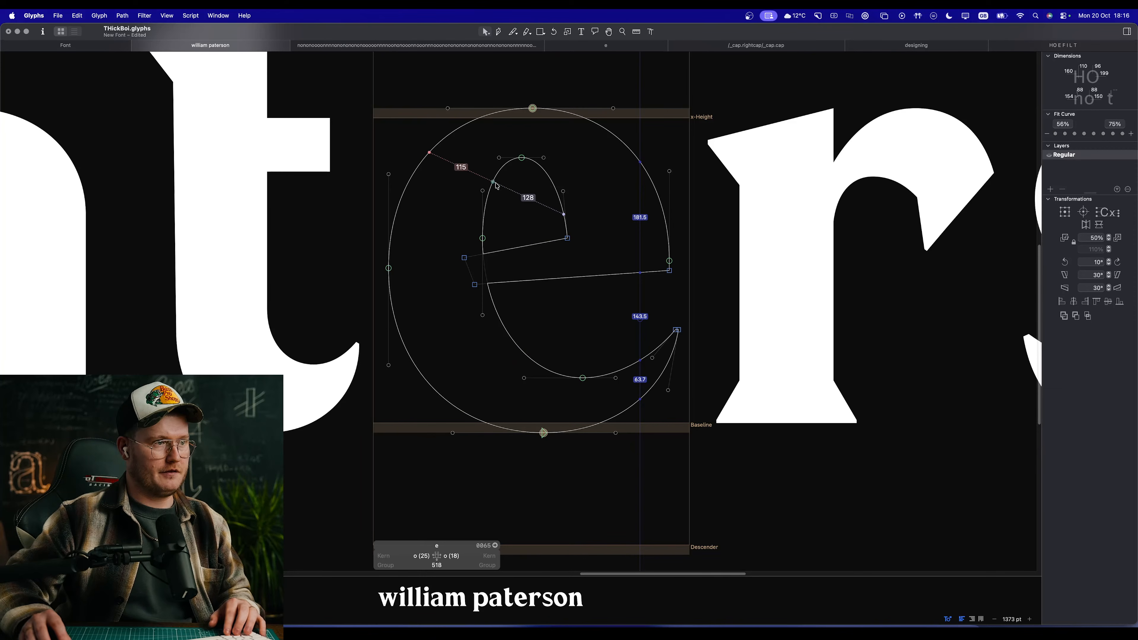
{"action": "key", "text": "space"}
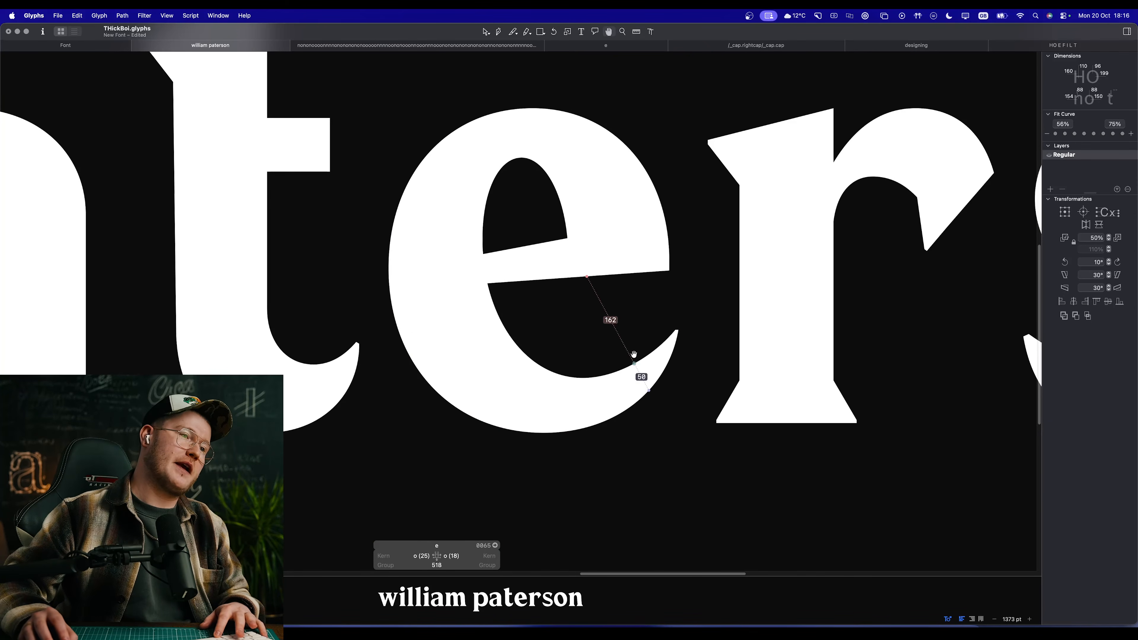
Step: Open the s for editing and examine its spine thickness and terminals in outline and filled preview
{"action": "scroll", "coordinate": [688, 326], "scroll_direction": "up", "scroll_amount": 10}
{"action": "scroll", "coordinate": [385, 321], "scroll_direction": "down", "scroll_amount": 10}
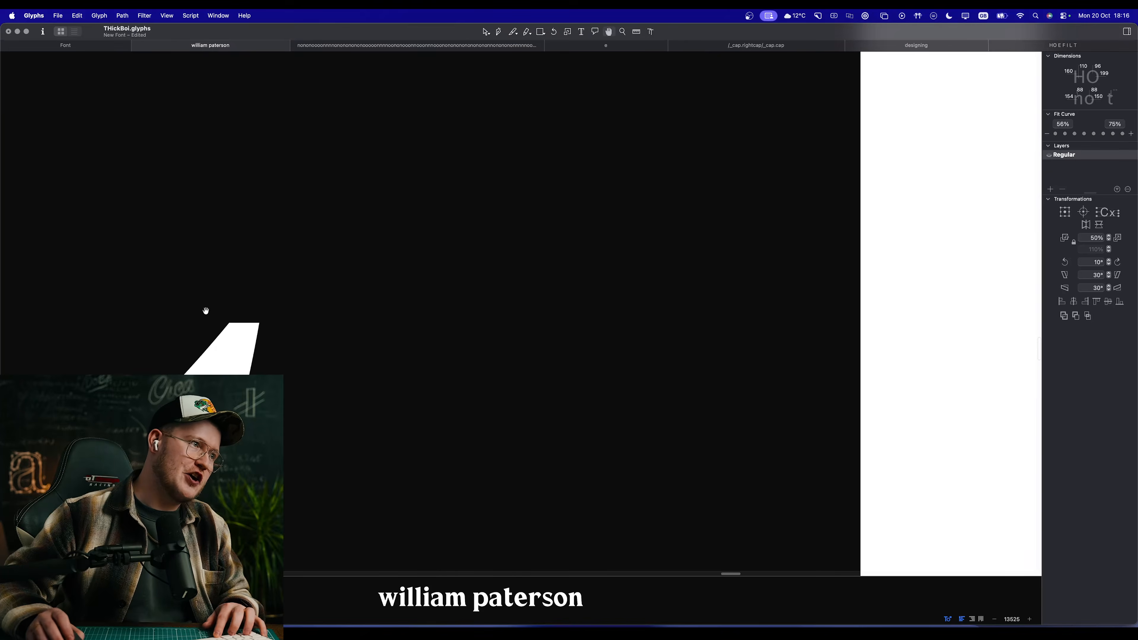
{"action": "scroll", "coordinate": [268, 339], "scroll_direction": "down", "scroll_amount": 5}
{"action": "left_click_drag", "start_coordinate": [376, 343], "coordinate": [545, 336]}
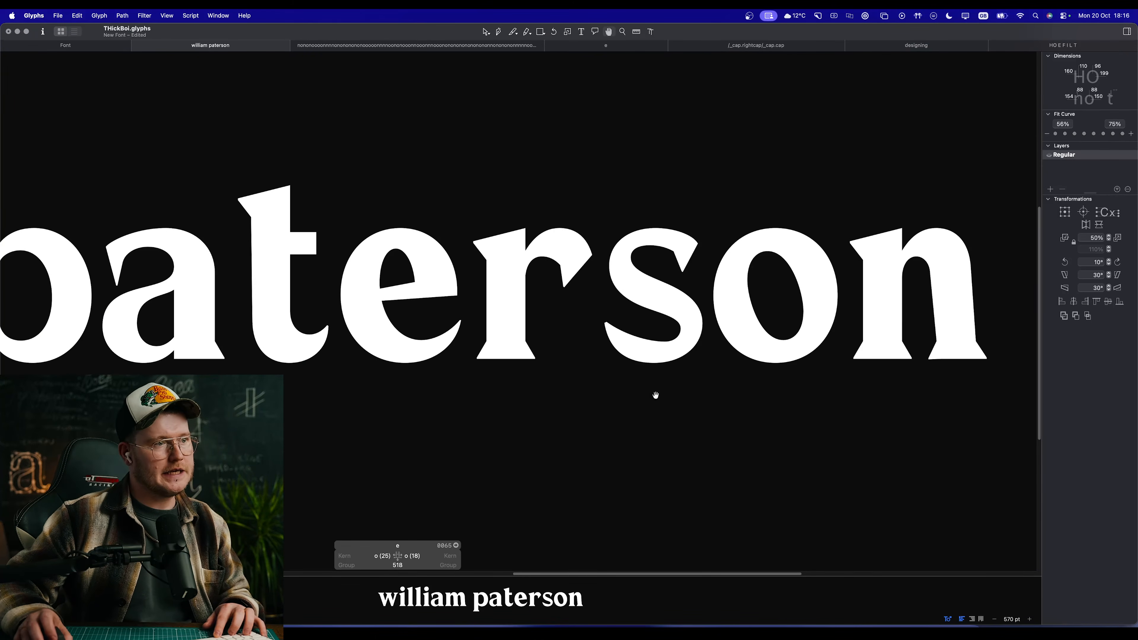
{"action": "key", "text": "space"}
{"action": "double_click", "coordinate": [648, 324]}
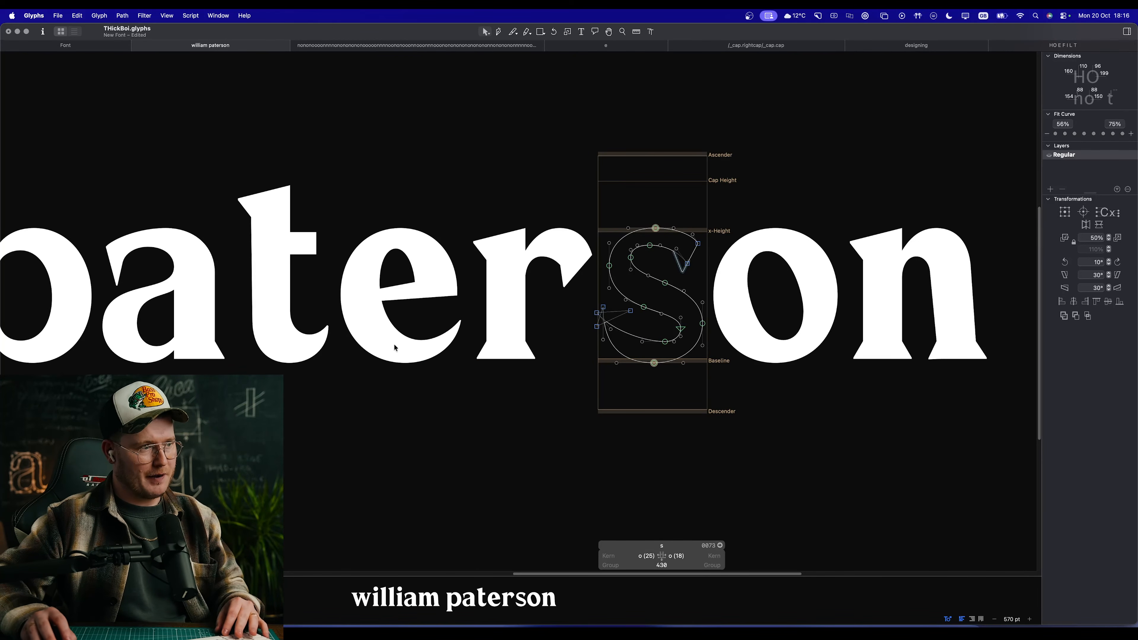
{"action": "left_click", "coordinate": [662, 314]}
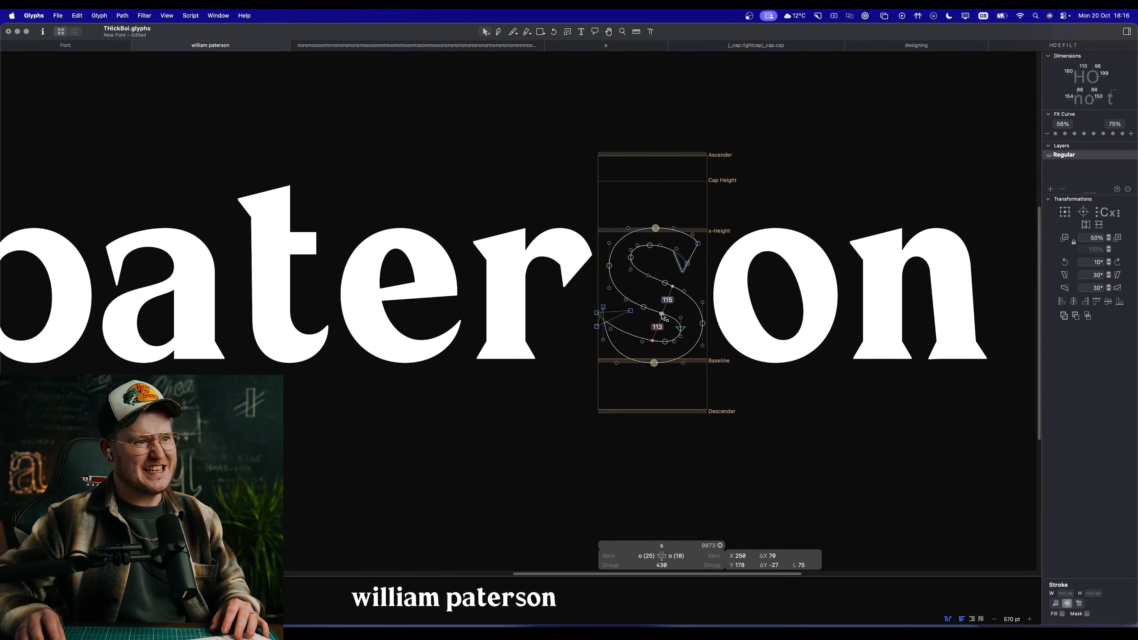
{"action": "key", "text": "space"}
{"action": "scroll", "coordinate": [623, 322], "scroll_direction": "down", "scroll_amount": 5}
{"action": "scroll", "coordinate": [583, 314], "scroll_direction": "up", "scroll_amount": 5}
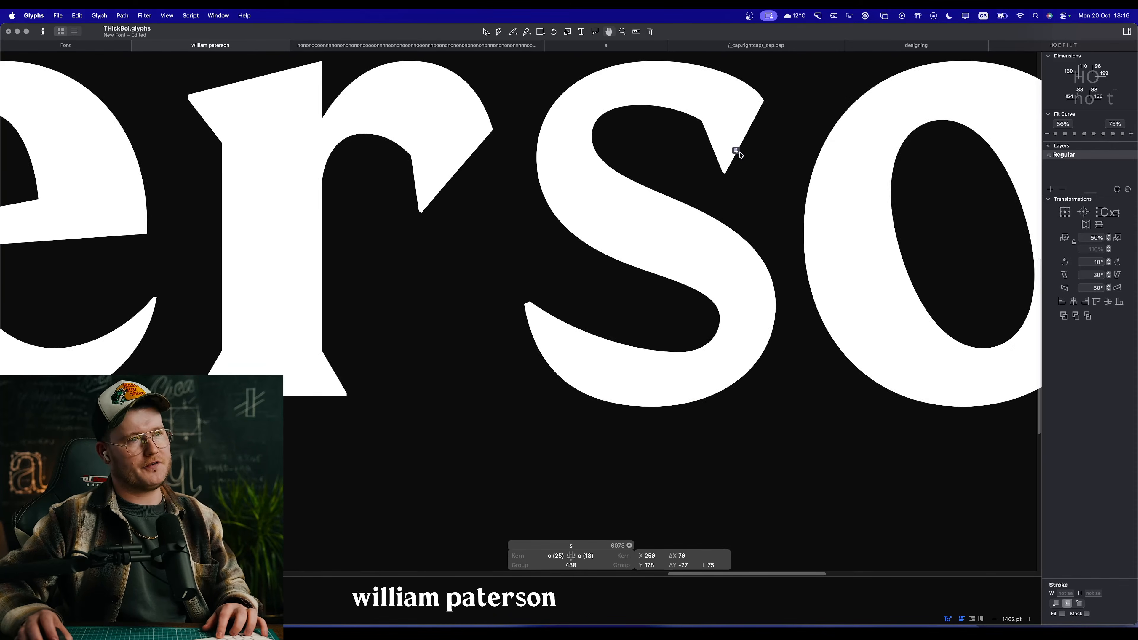
Step: Glance at the other proofs, return to the HOEFILT text and select the corner serif on the L's arm
{"action": "left_click", "coordinate": [800, 50]}
{"action": "left_click", "coordinate": [625, 49]}
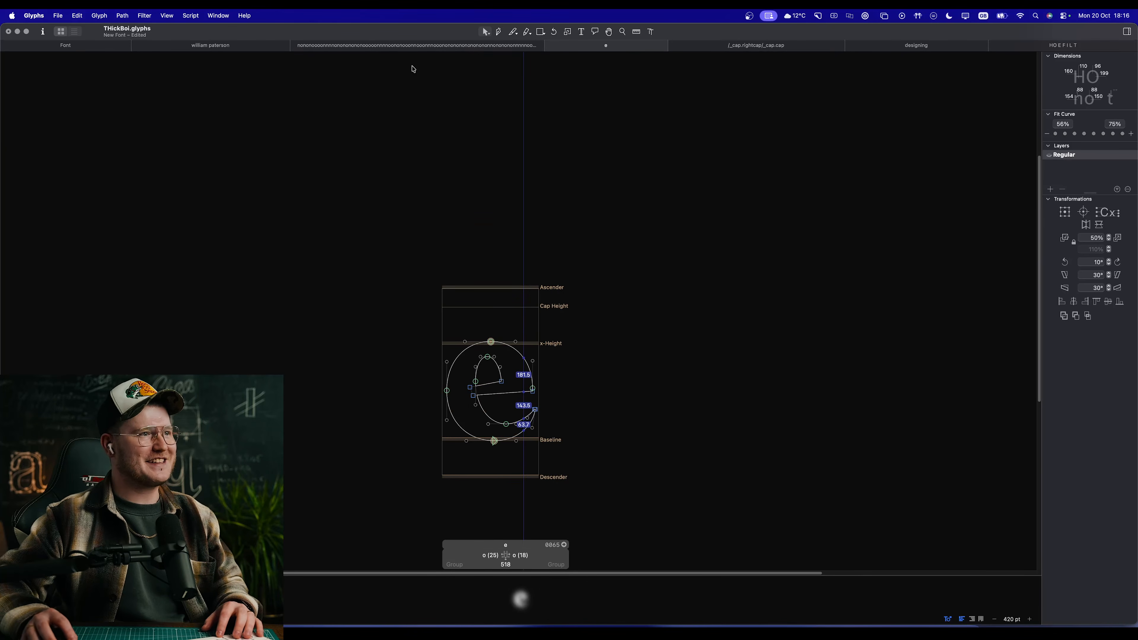
{"action": "left_click", "coordinate": [1052, 47]}
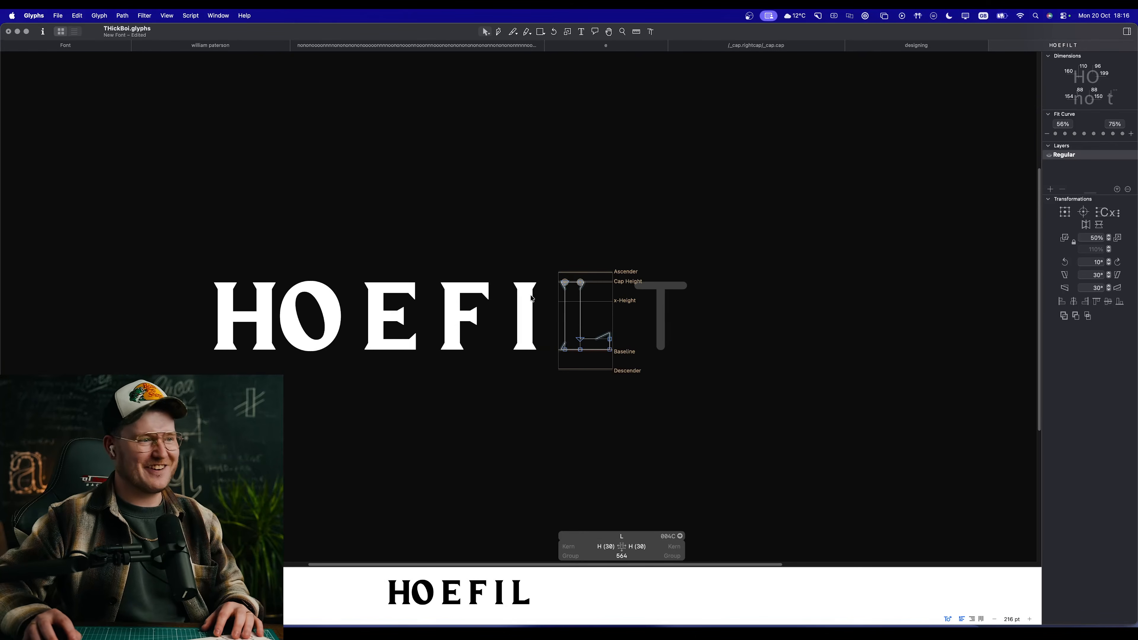
{"action": "scroll", "coordinate": [580, 308], "scroll_direction": "up", "scroll_amount": 10}
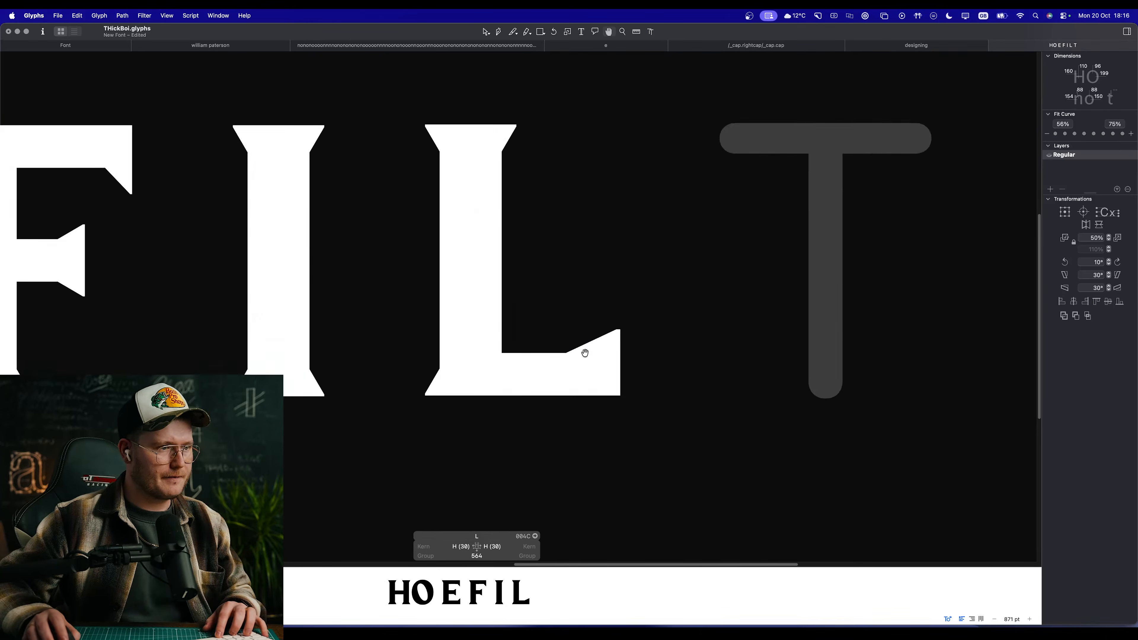
{"action": "left_click", "coordinate": [599, 332]}
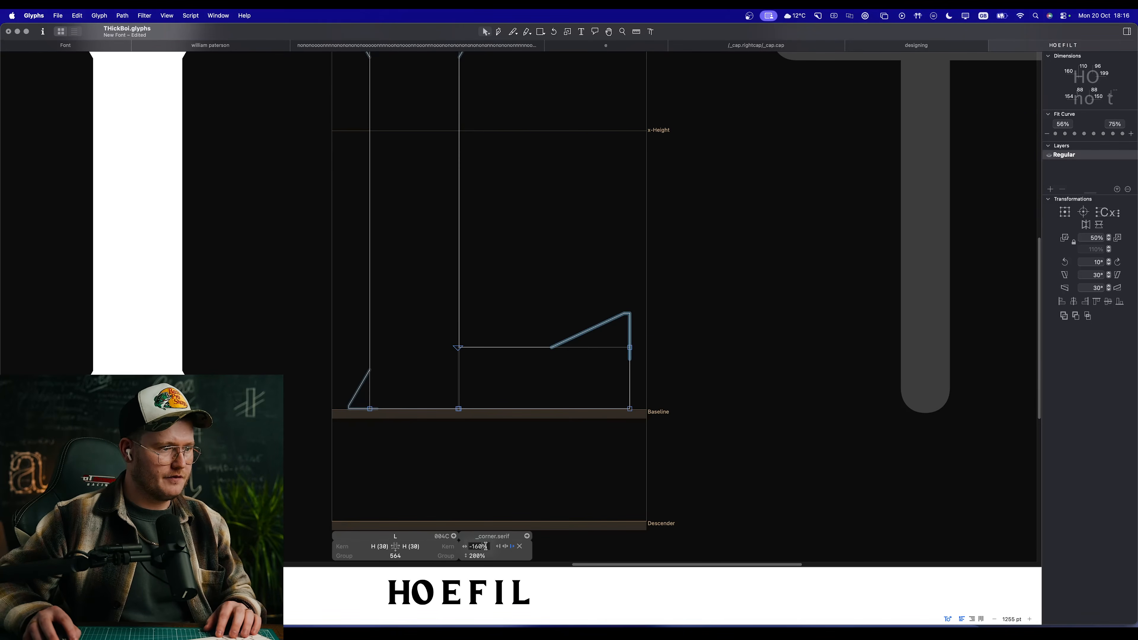
Step: Try other horizontal scales for the corner serif on the L's arm, including -170%
{"action": "key", "text": "Tab"}
{"action": "key", "text": "shift+Tab"}
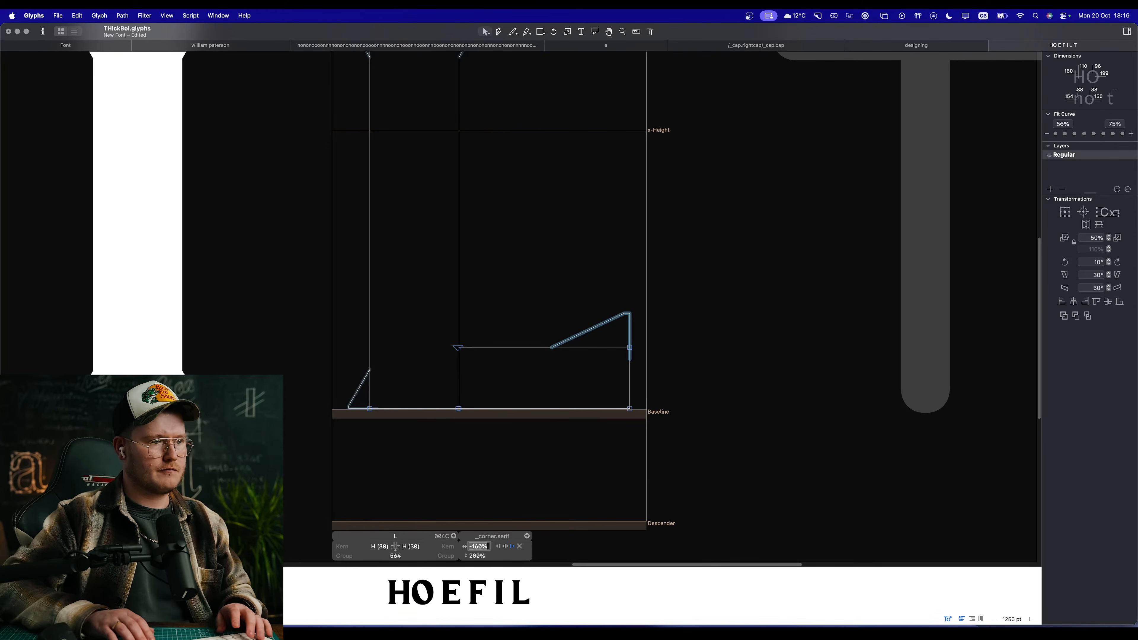
{"action": "key", "text": "shift+Up"}
{"action": "key", "text": "shift+Up"}
{"action": "key", "text": "shift+Up"}
{"action": "key", "text": "shift+Down"}
{"action": "key", "text": "shift+Down"}
{"action": "key", "text": "shift+Down"}
{"action": "key", "text": "shift+Down"}
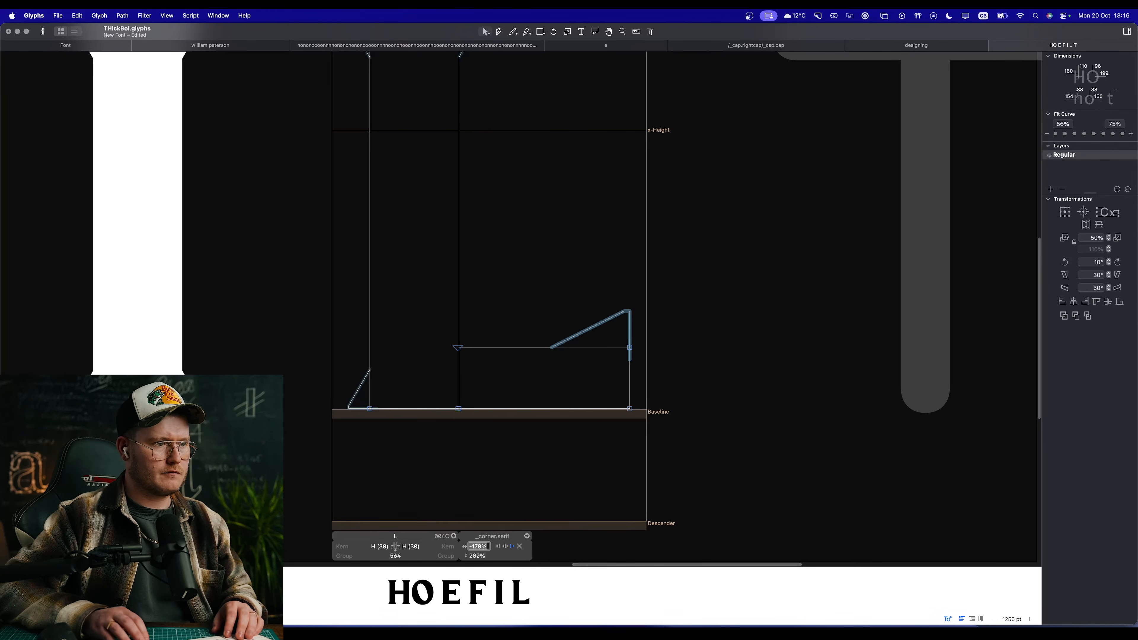
{"action": "key", "text": "shift+Up"}
Step: Scale the corner serif on the L's arm to -170% horizontally and 151% vertically
{"action": "key", "text": "Tab"}
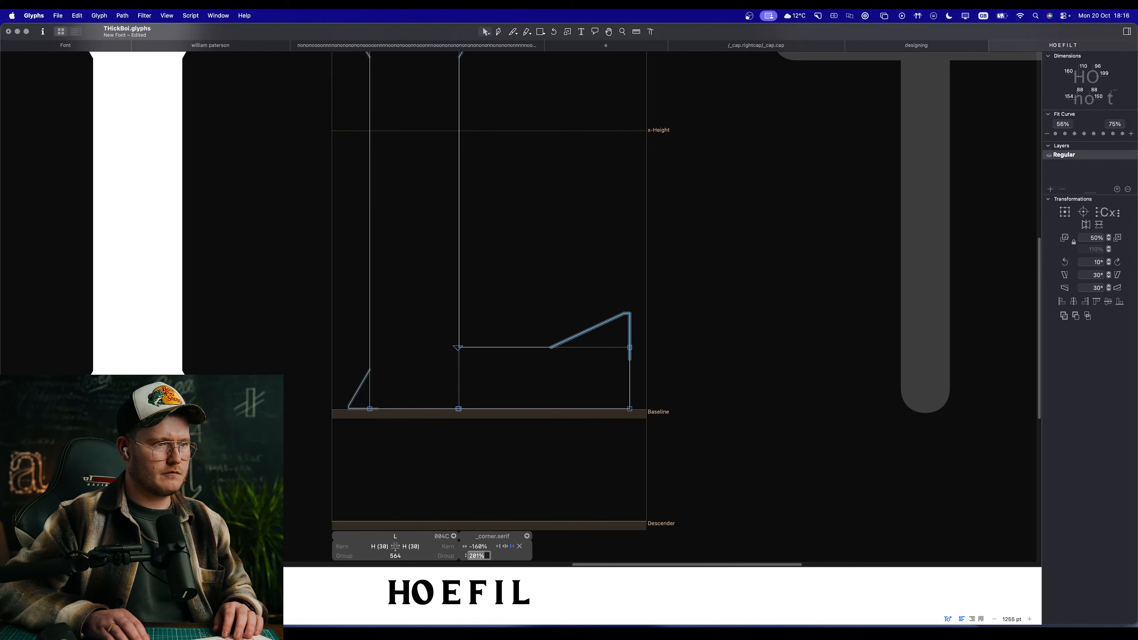
{"action": "key", "text": "shift+Down"}
{"action": "key", "text": "shift+Down"}
{"action": "key", "text": "shift+Down"}
{"action": "key", "text": "shift+Down"}
{"action": "key", "text": "shift+Down"}
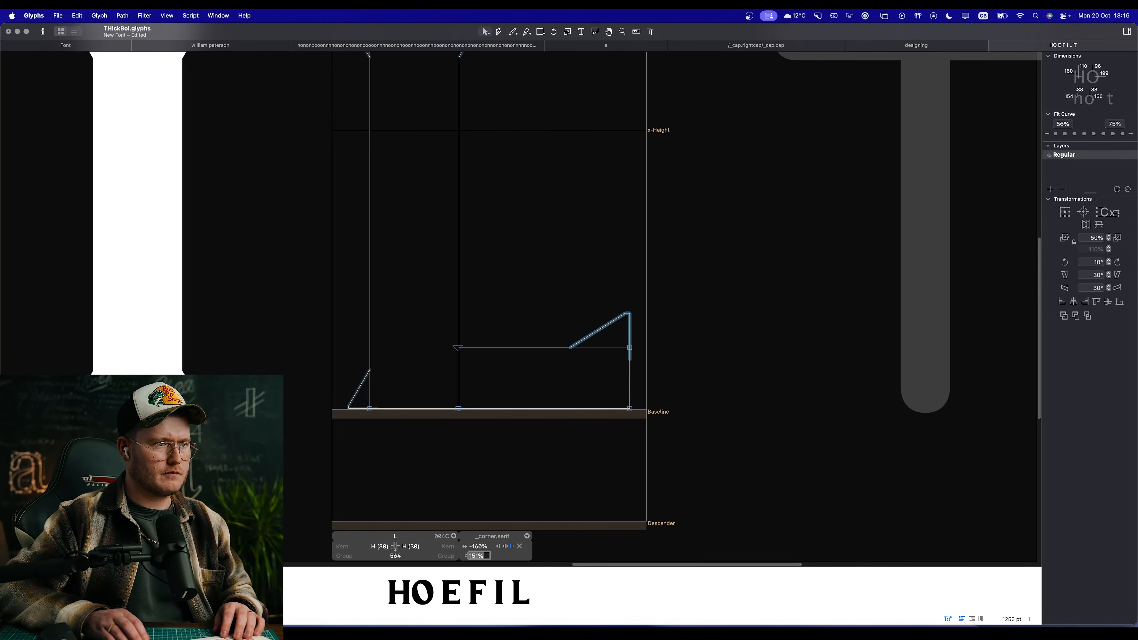
{"action": "left_click", "coordinate": [477, 547]}
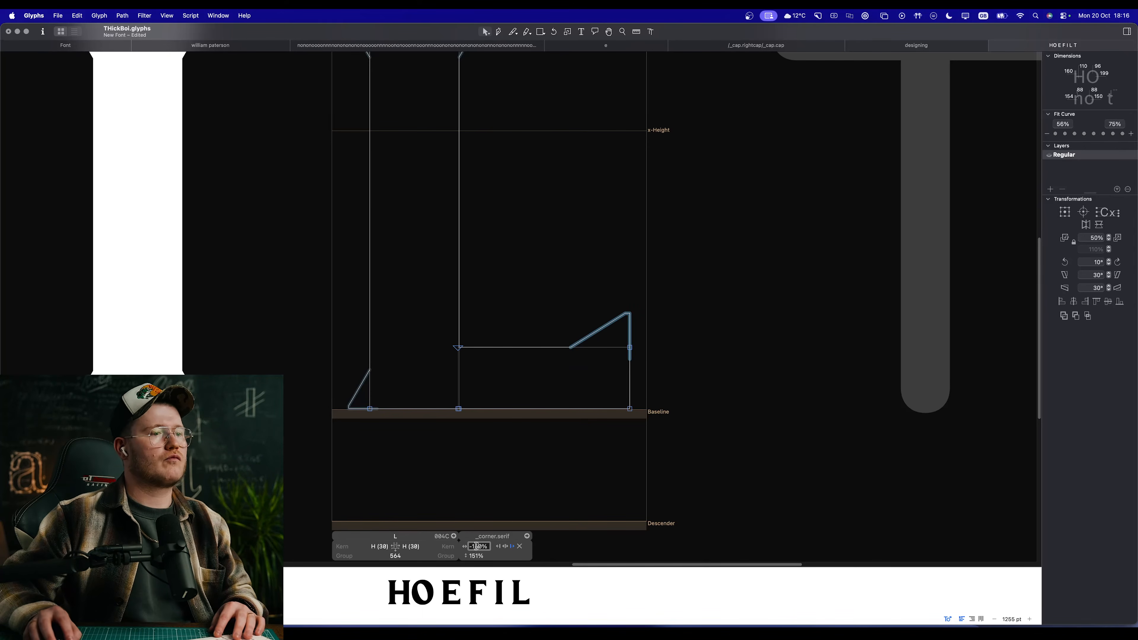
{"action": "key", "text": "shift+Up"}
{"action": "key", "text": "shift+Up"}
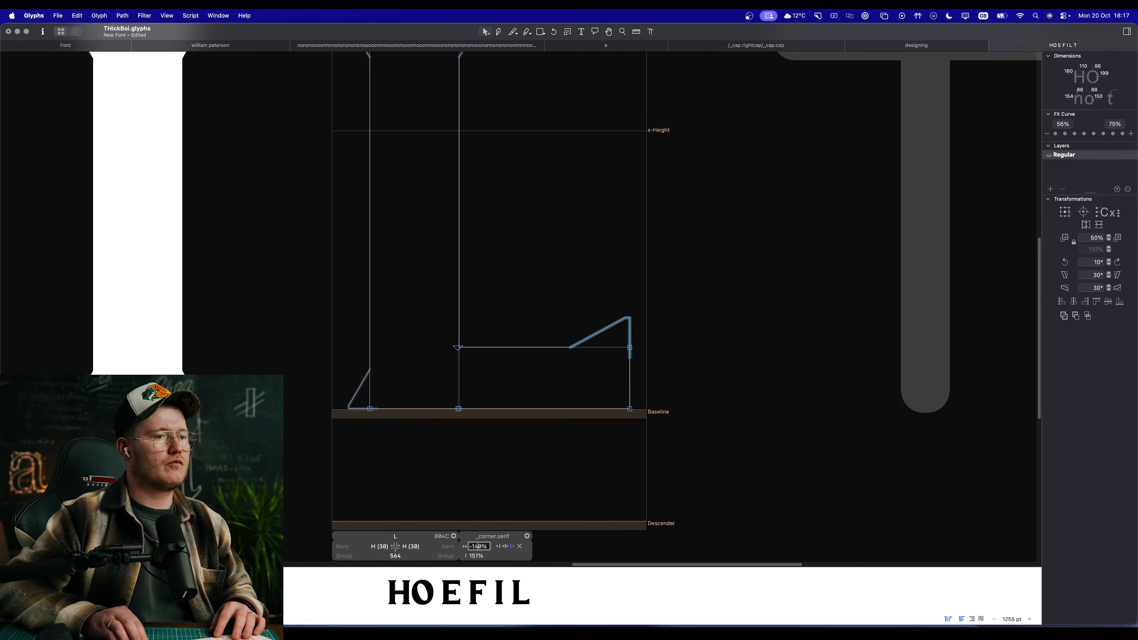
{"action": "key", "text": "shift+Down"}
{"action": "key", "text": "shift+Down"}
{"action": "key", "text": "shift+Down"}
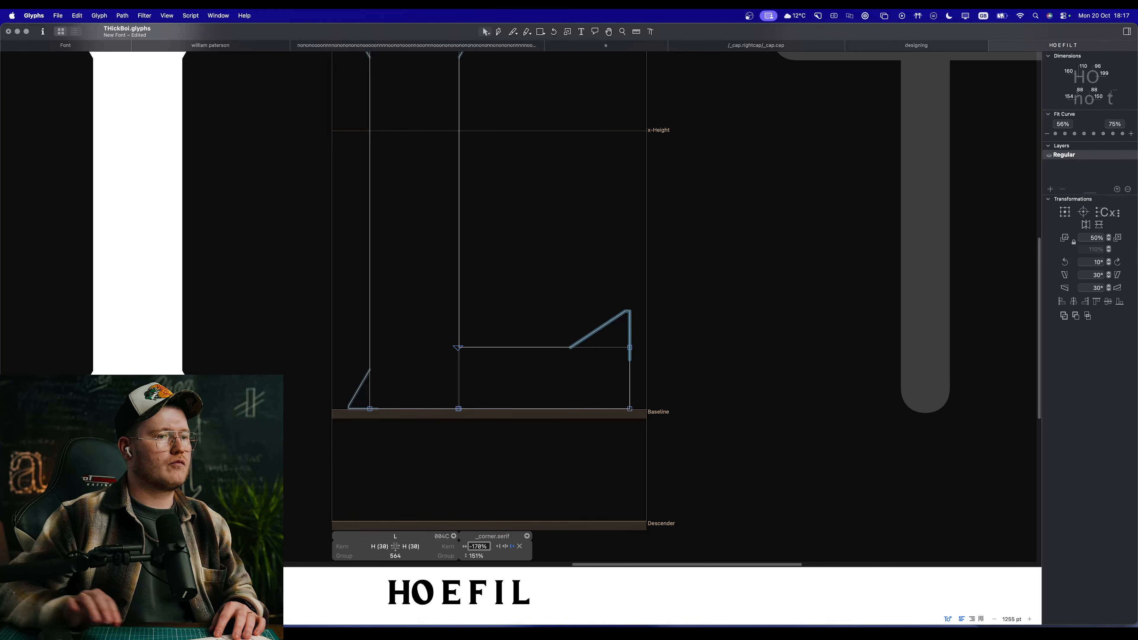
Step: Deselect the serif and examine the L beside the other capitals in filled preview, both from afar and close up
{"action": "left_click", "coordinate": [673, 420]}
{"action": "key", "text": "space"}
{"action": "scroll", "coordinate": [490, 380], "scroll_direction": "down", "scroll_amount": 10}
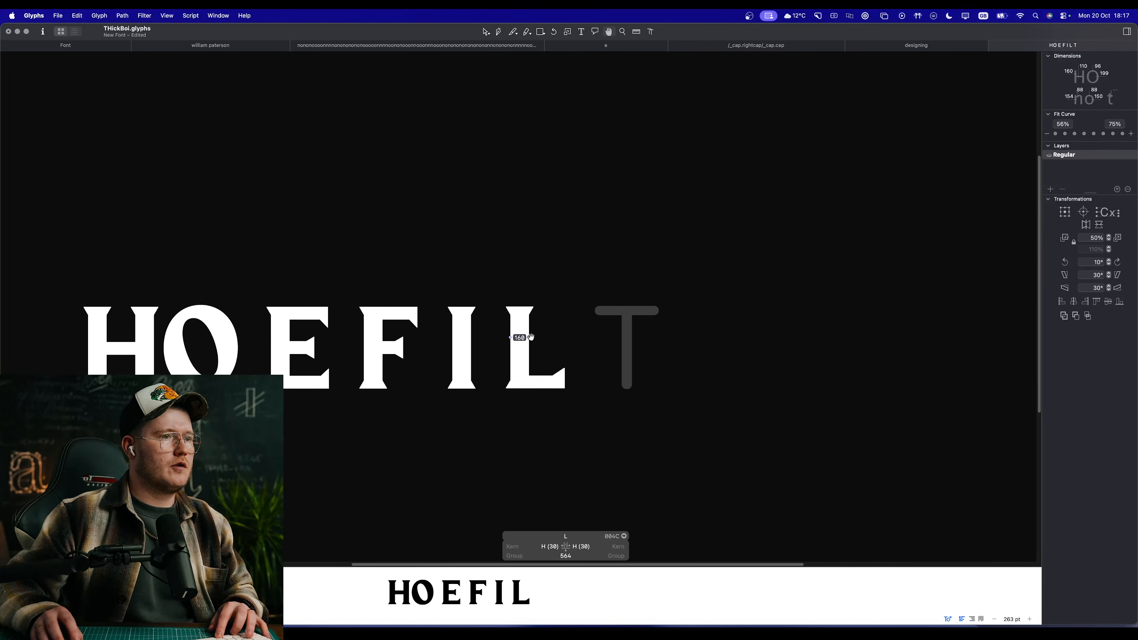
{"action": "scroll", "coordinate": [508, 338], "scroll_direction": "up", "scroll_amount": 10}
{"action": "left_click_drag", "start_coordinate": [563, 349], "coordinate": [498, 343]}
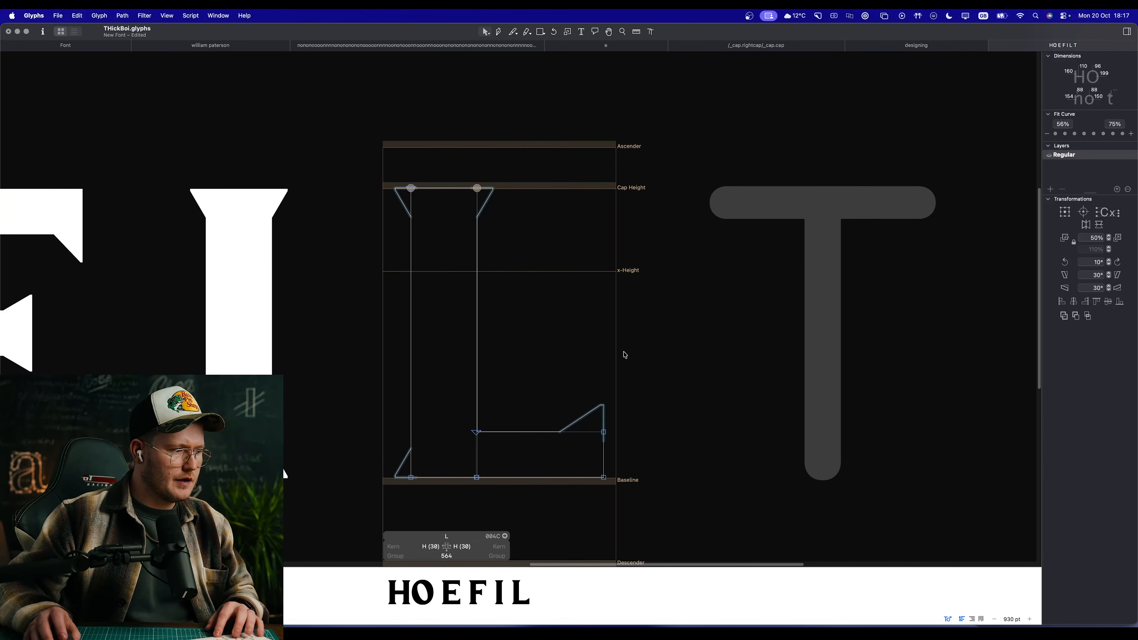
{"action": "key", "text": "space"}
{"action": "scroll", "coordinate": [601, 358], "scroll_direction": "down", "scroll_amount": 5}
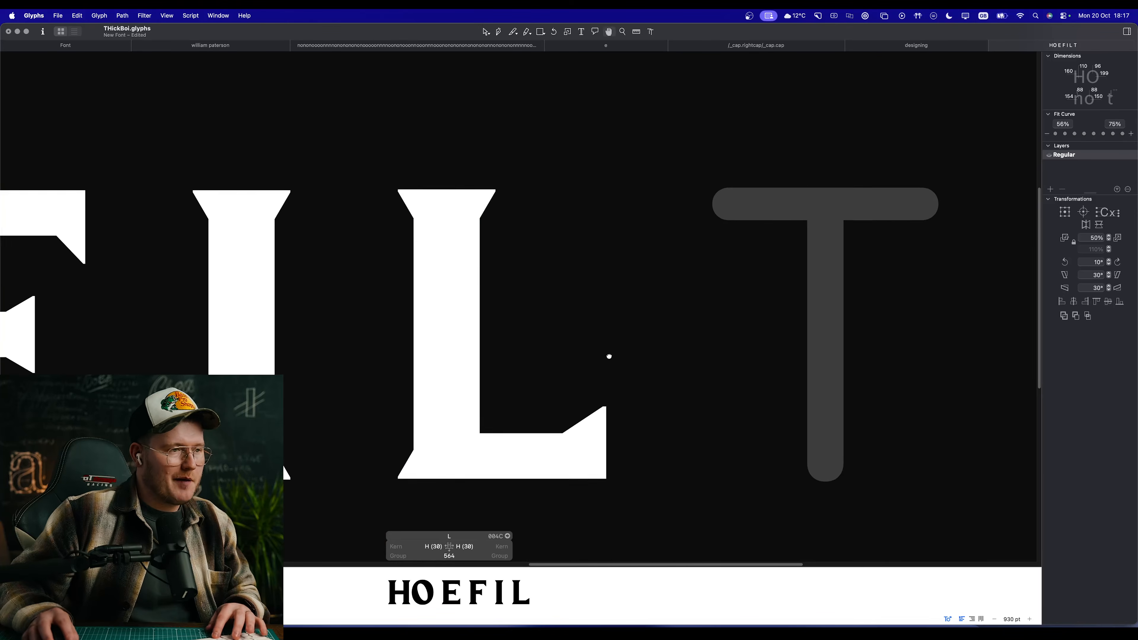
{"action": "scroll", "coordinate": [592, 361], "scroll_direction": "up", "scroll_amount": 4}
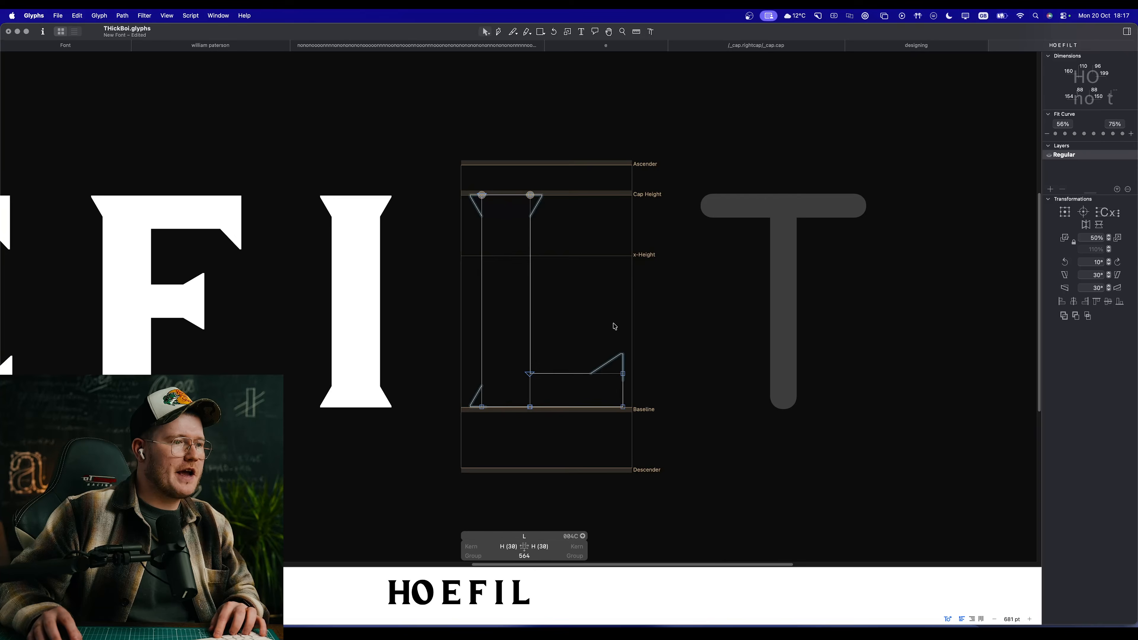
Step: Copy the whole L outline and paste it into the empty T glyph
{"action": "key", "text": "super+a"}
{"action": "left_click", "coordinate": [709, 338]}
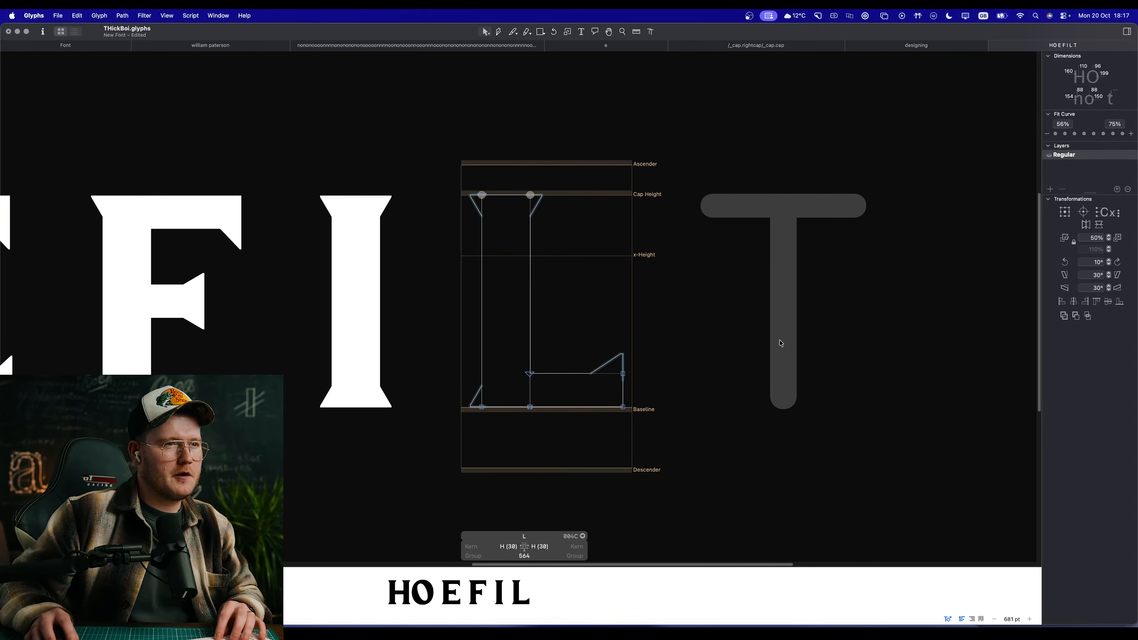
{"action": "double_click", "coordinate": [760, 354]}
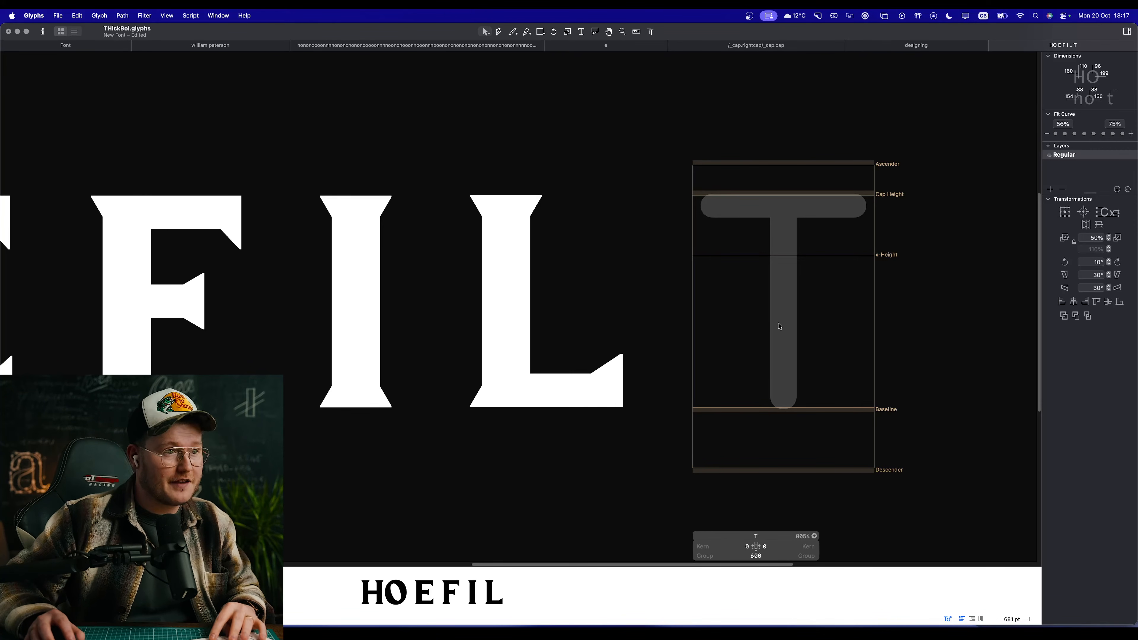
{"action": "key", "text": "cmd+v"}
{"action": "left_click", "coordinate": [803, 373]}
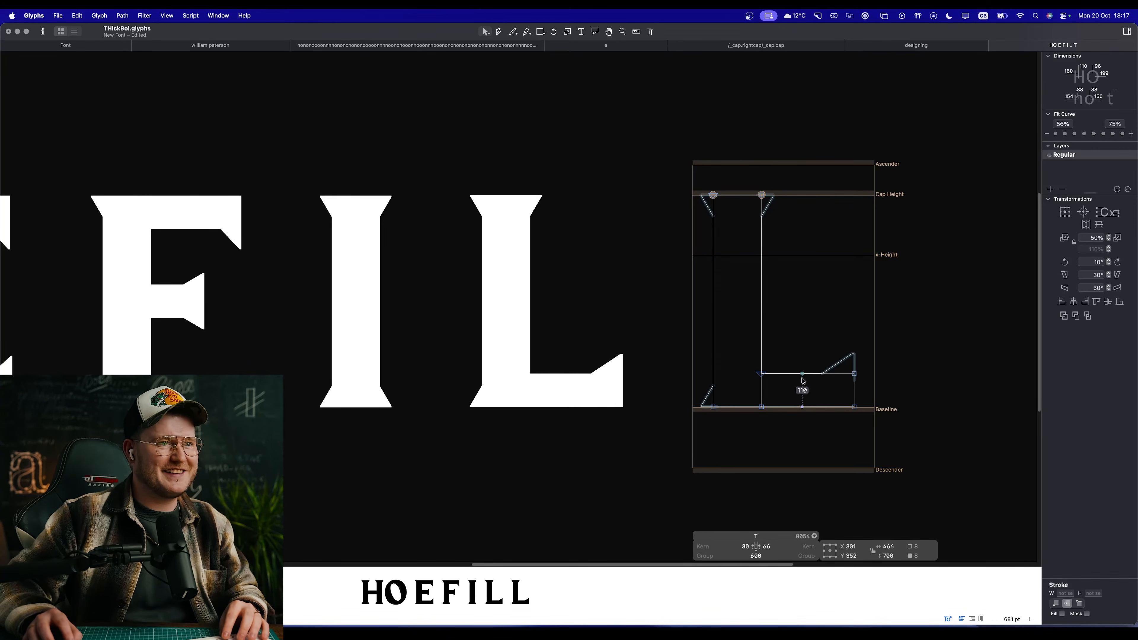
Step: Delete both corner serifs at the top of the pasted stem in the T
{"action": "left_click", "coordinate": [803, 372]}
{"action": "double_click", "coordinate": [761, 315]}
{"action": "left_click", "coordinate": [781, 213]}
{"action": "left_click", "coordinate": [770, 201]}
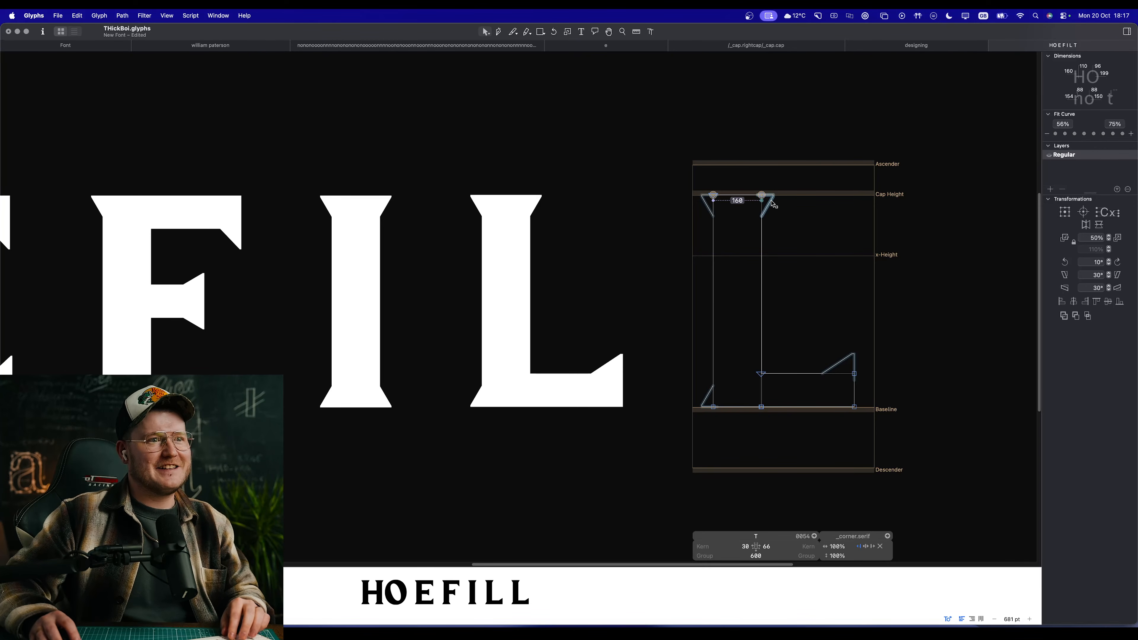
{"action": "left_click", "coordinate": [708, 207], "text": "shift"}
{"action": "key", "text": "Delete"}
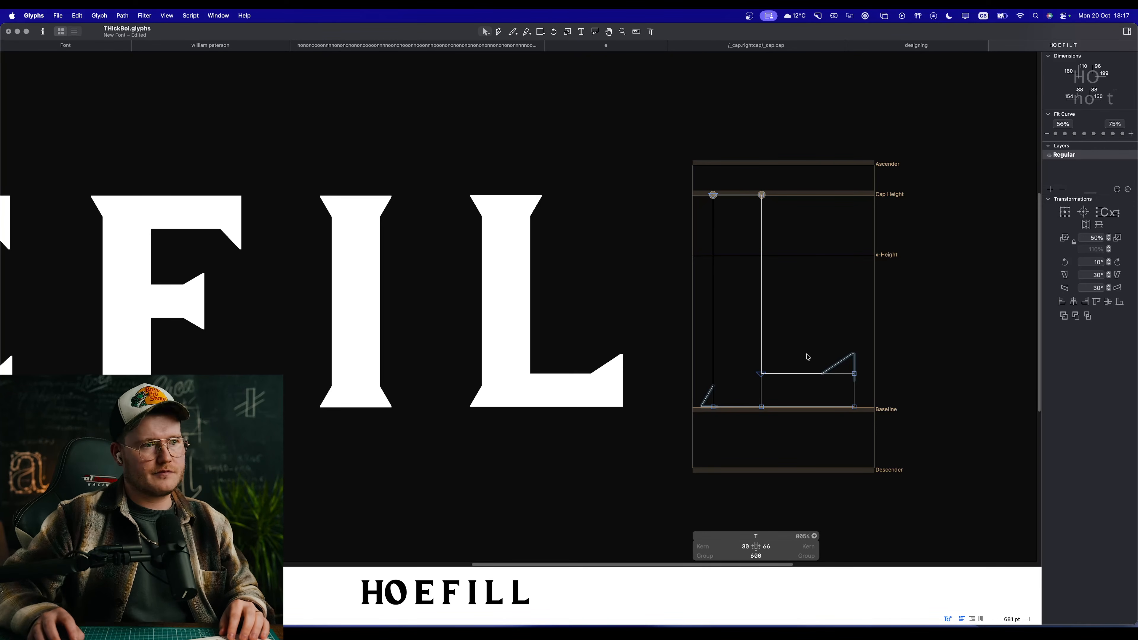
Step: Move the pasted arm up from the baseline so its top edge sits at the cap height
{"action": "double_click", "coordinate": [800, 376]}
{"action": "left_click", "coordinate": [796, 337]}
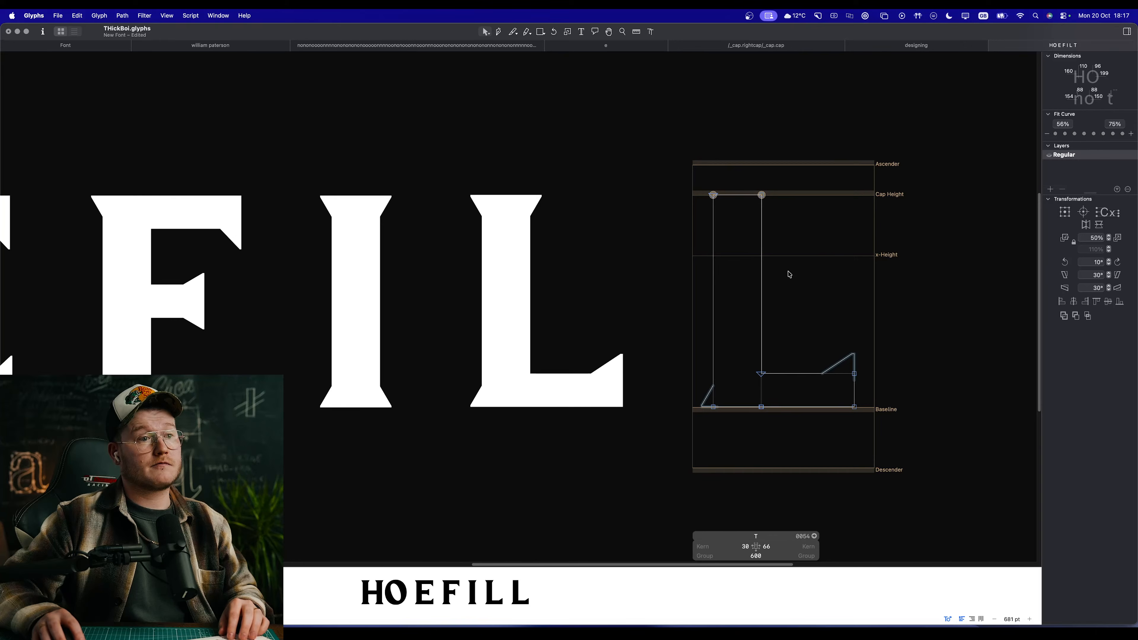
{"action": "left_click", "coordinate": [797, 375]}
{"action": "left_click", "coordinate": [796, 376]}
{"action": "double_click", "coordinate": [797, 378]}
{"action": "left_click_drag", "start_coordinate": [797, 378], "coordinate": [786, 211]}
Step: Centre the T's stem and crossbar horizontally on each other and check them in filled preview
{"action": "key", "text": "super+a"}
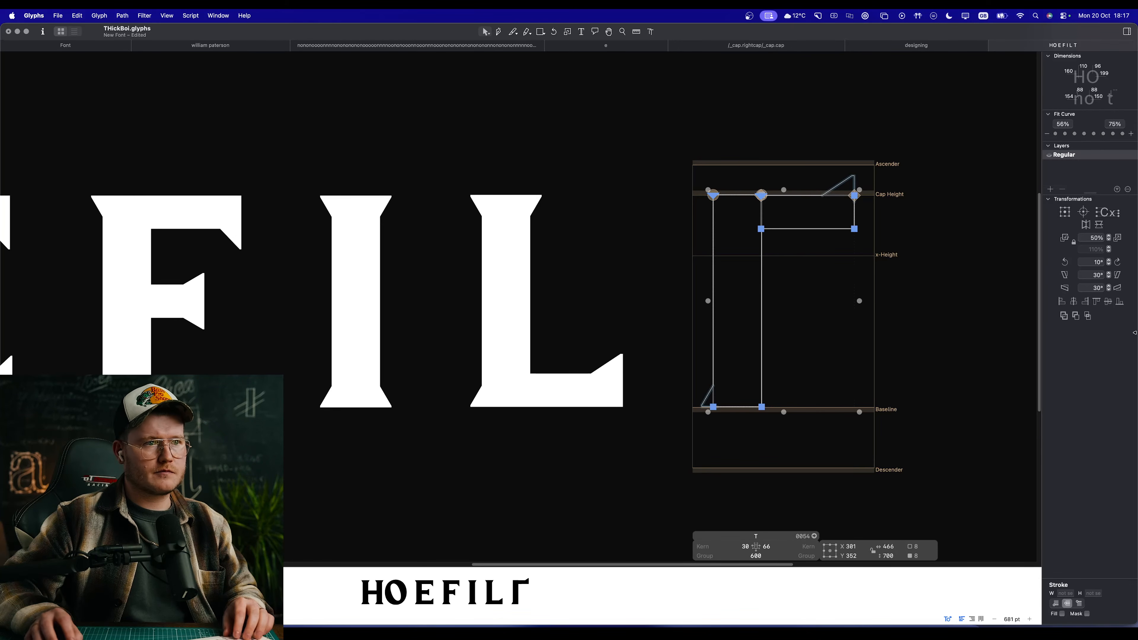
{"action": "left_click", "coordinate": [1072, 303]}
{"action": "left_click", "coordinate": [954, 292]}
{"action": "key", "text": "space"}
{"action": "scroll", "coordinate": [824, 206], "scroll_direction": "up", "scroll_amount": 5}
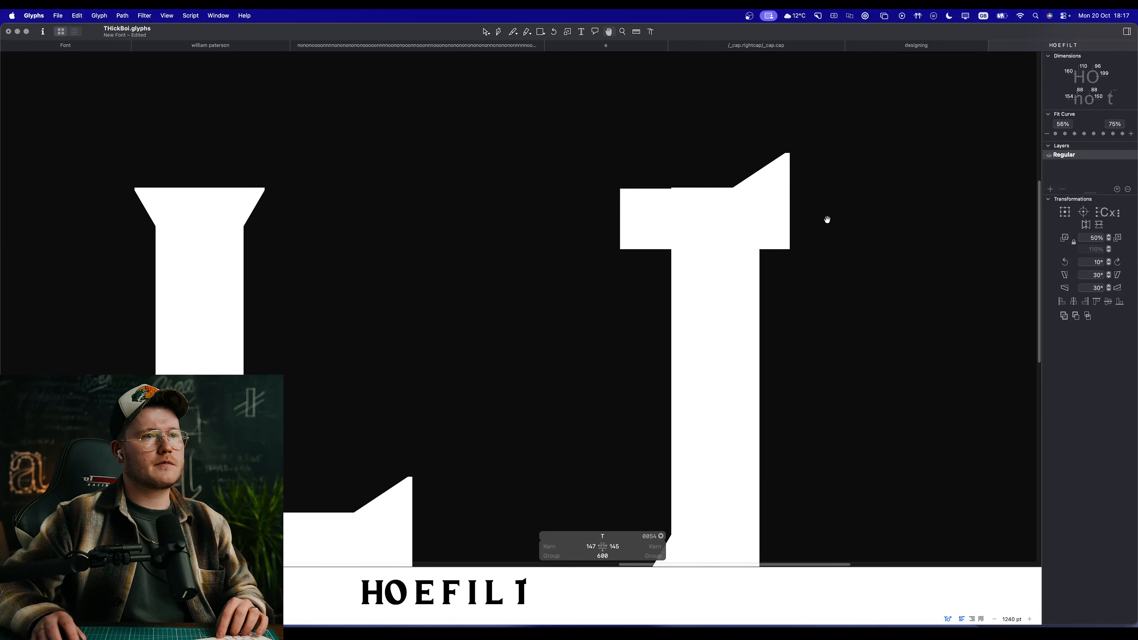
Step: Delete the upward-pointing corner serif on the right end of the T's crossbar
{"action": "double_click", "coordinate": [789, 223]}
{"action": "left_click", "coordinate": [803, 155]}
{"action": "left_click", "coordinate": [786, 156]}
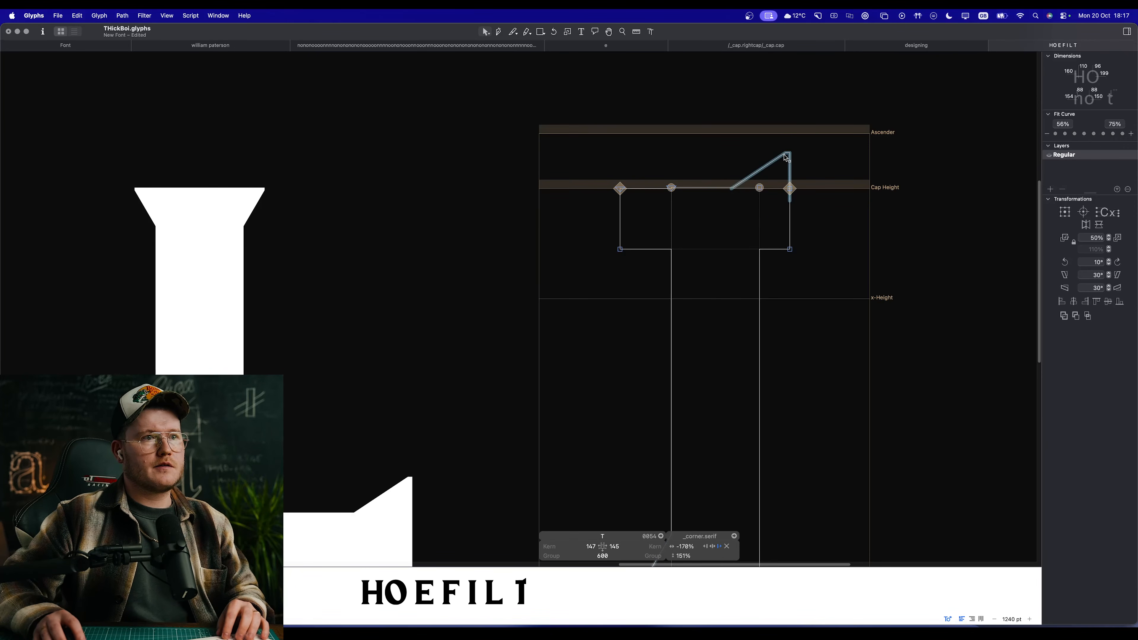
{"action": "key", "text": "BackSpace"}
Step: Correct the T's path directions and inspect the stem and crossbar junction in filled preview
{"action": "double_click", "coordinate": [793, 208]}
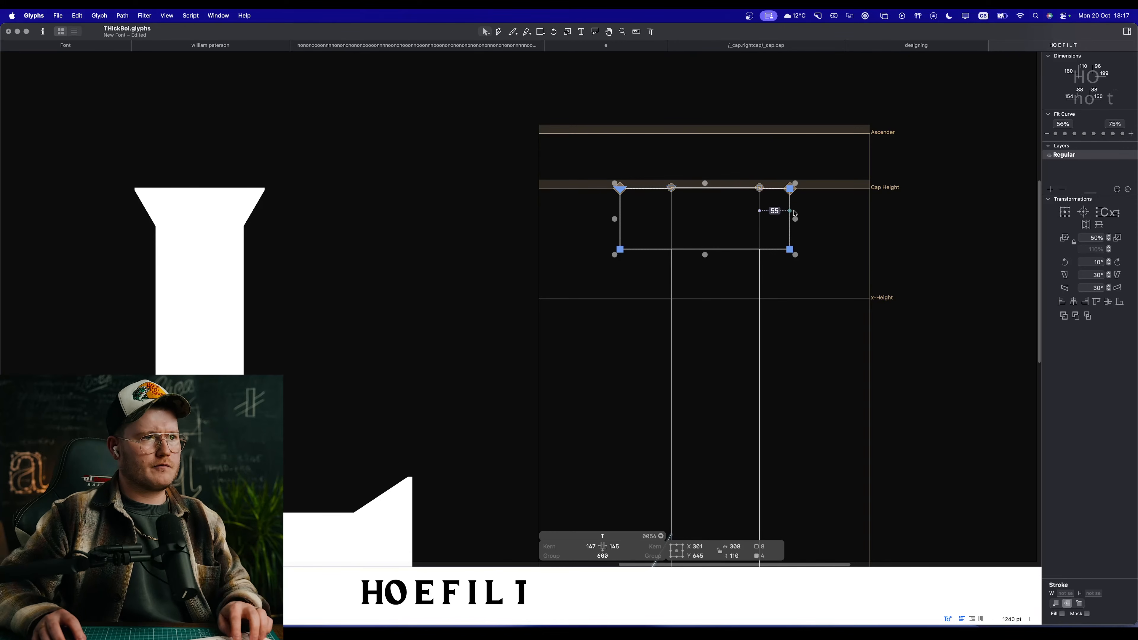
{"action": "left_click", "coordinate": [855, 259]}
{"action": "key", "text": "super+shift+r"}
{"action": "key", "text": "space"}
{"action": "left_click_drag", "start_coordinate": [802, 288], "coordinate": [687, 279]}
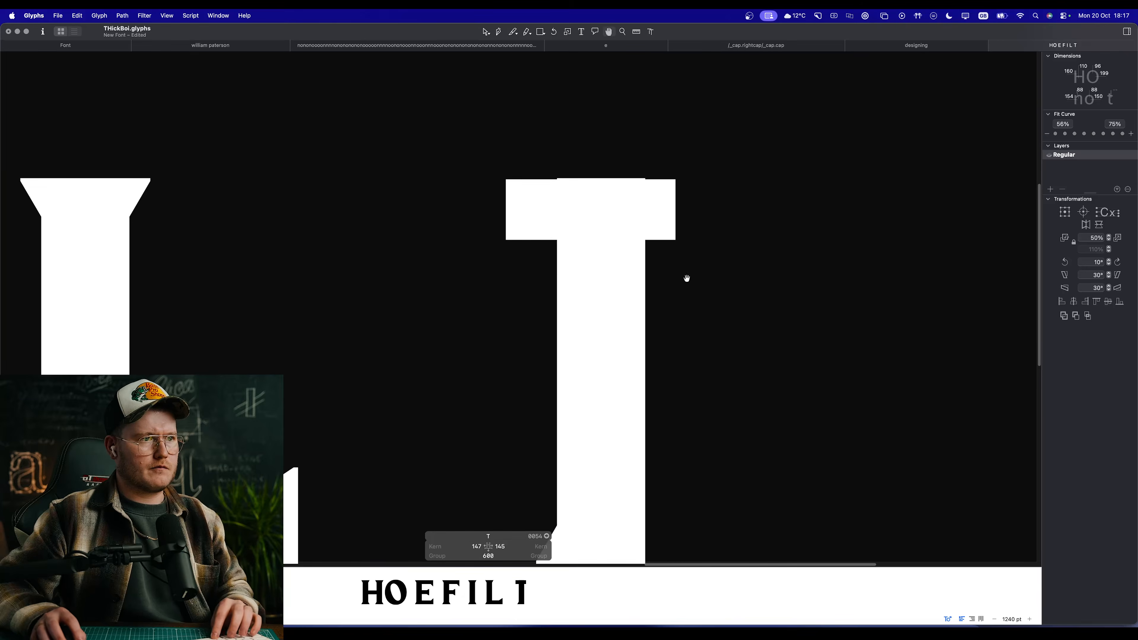
{"action": "scroll", "coordinate": [625, 269], "scroll_direction": "down", "scroll_amount": 5}
{"action": "scroll", "coordinate": [625, 258], "scroll_direction": "up", "scroll_amount": 6}
{"action": "scroll", "coordinate": [613, 252], "scroll_direction": "up", "scroll_amount": 2}
Step: Lower the top edge of the T's stem to line up with the crossbar's top edge
{"action": "double_click", "coordinate": [621, 200]}
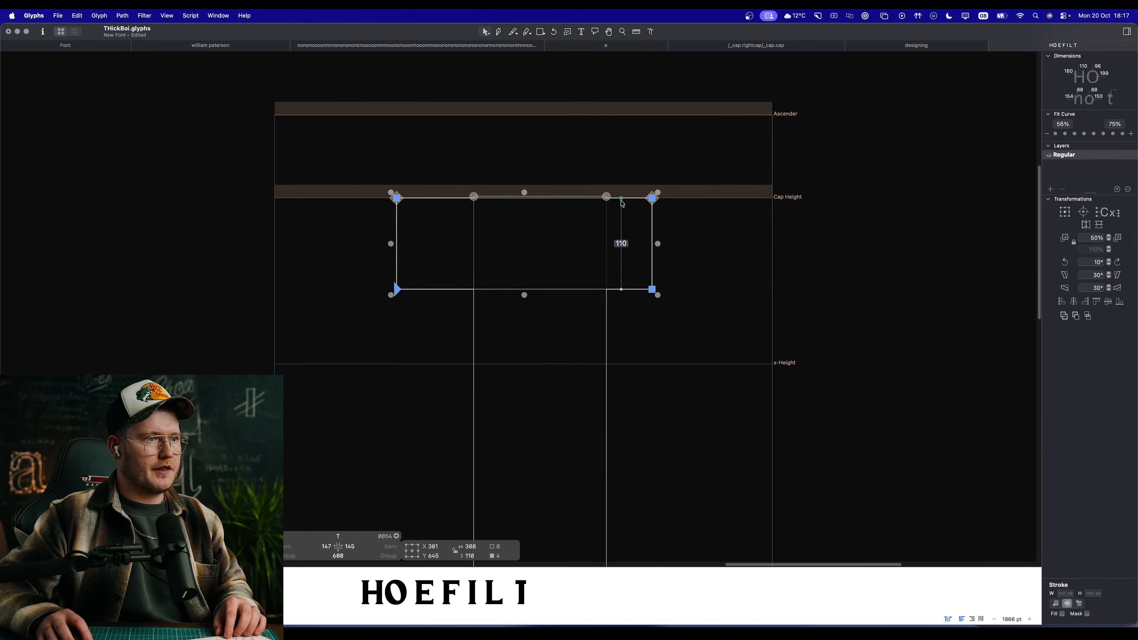
{"action": "key", "text": "super+space"}
{"action": "left_click_drag", "start_coordinate": [493, 189], "coordinate": [753, 252]}
{"action": "left_click", "coordinate": [481, 222]}
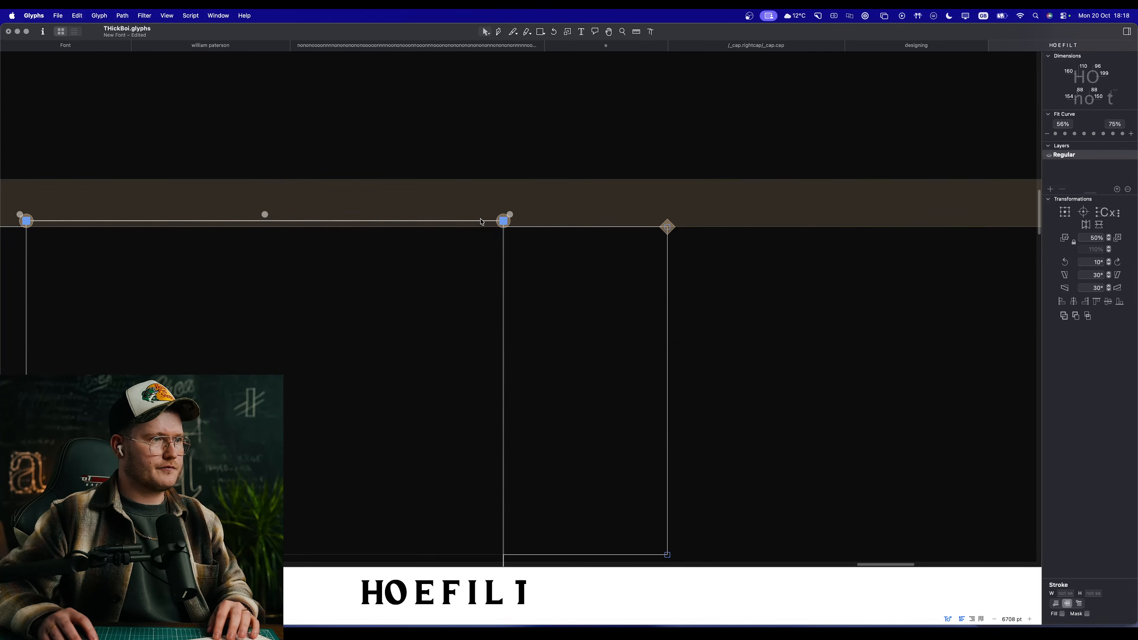
{"action": "left_click", "coordinate": [405, 224]}
{"action": "left_click_drag", "start_coordinate": [404, 221], "coordinate": [405, 225]}
{"action": "key", "text": "space"}
{"action": "scroll", "coordinate": [597, 273], "scroll_direction": "down", "scroll_amount": 5}
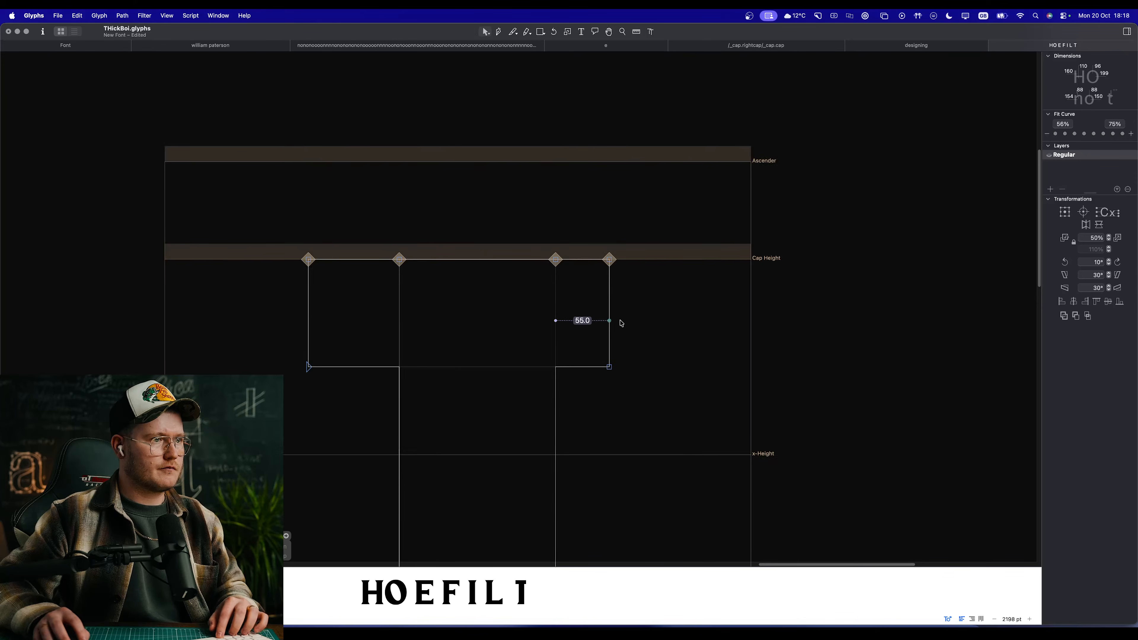
Step: Add the H as a component in the T's background layer and shift it left to X -40
{"action": "left_click", "coordinate": [608, 314]}
{"action": "scroll", "coordinate": [621, 328], "scroll_direction": "down", "scroll_amount": 8}
{"action": "scroll", "coordinate": [622, 329], "scroll_direction": "down", "scroll_amount": 2}
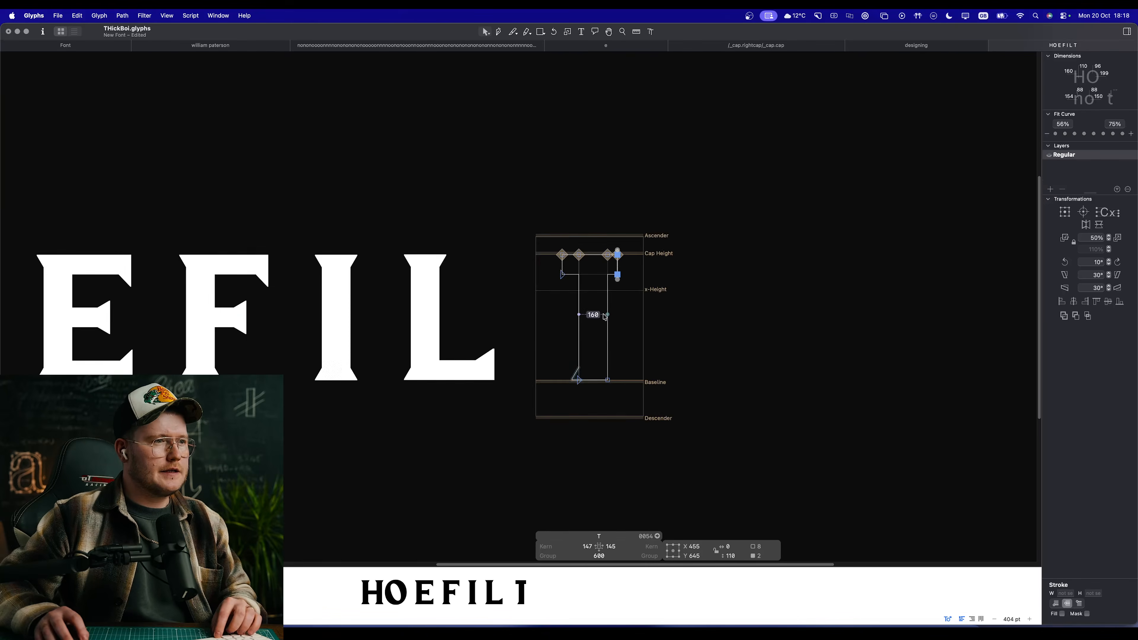
{"action": "scroll", "coordinate": [605, 317], "scroll_direction": "up", "scroll_amount": 4}
{"action": "key", "text": "super+b"}
{"action": "right_click", "coordinate": [606, 307]}
{"action": "left_click", "coordinate": [639, 312]}
{"action": "type", "text": "H"}
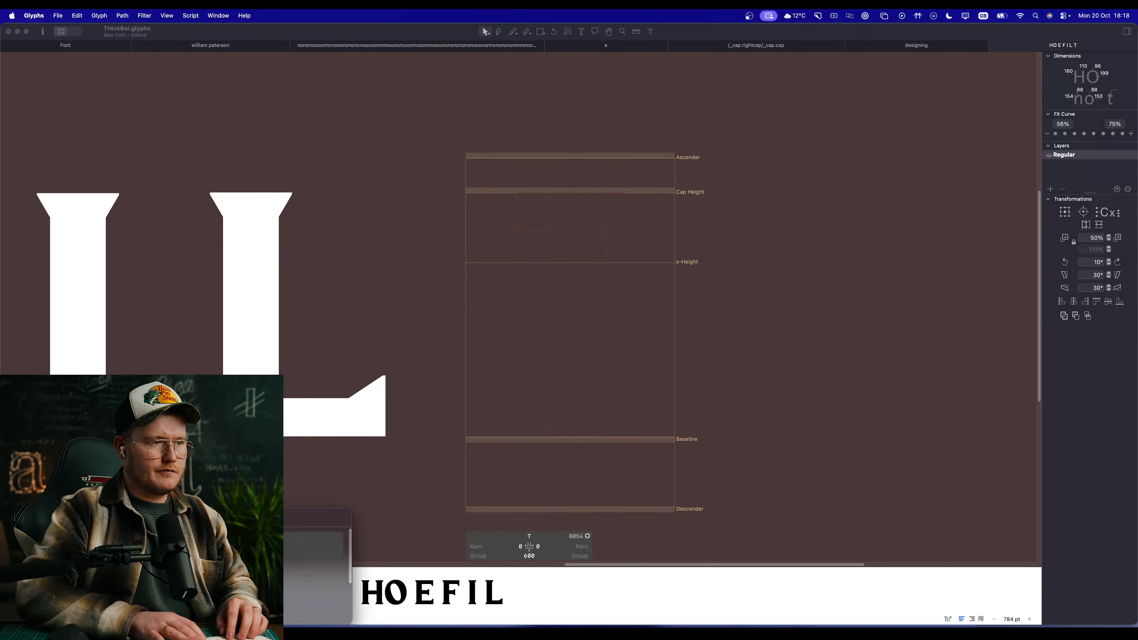
{"action": "key", "text": "Return"}
{"action": "key", "text": "shift+Left"}
{"action": "key", "text": "shift+Left"}
{"action": "key", "text": "shift+Left"}
{"action": "key", "text": "shift+Left"}
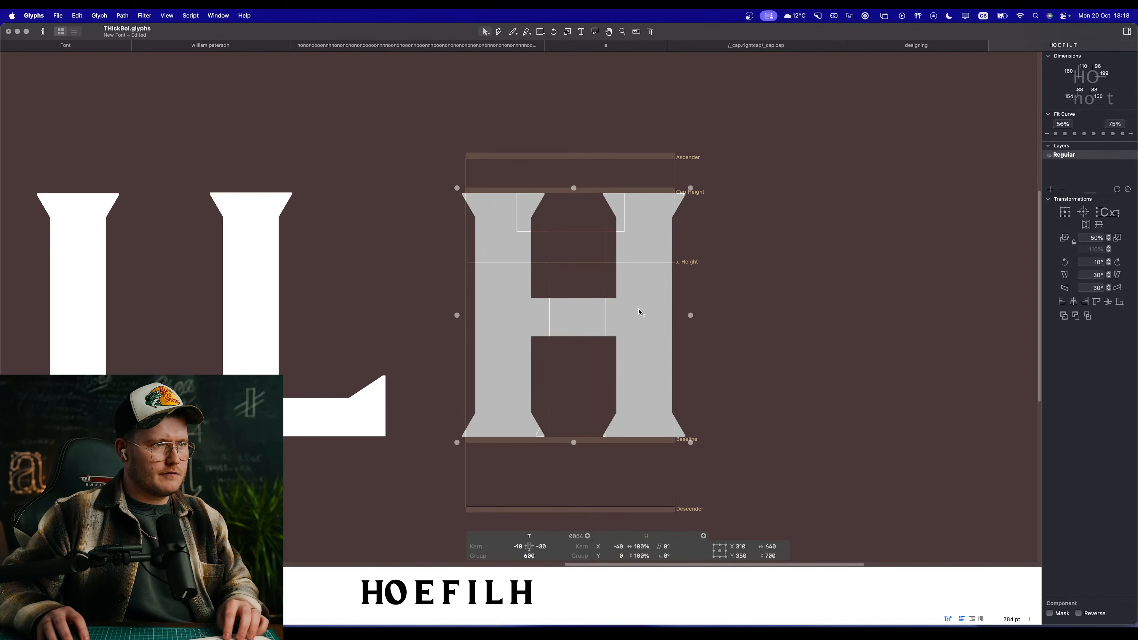
Step: Compare the T's crossbar with the H in the background, and remove the H component from the background
{"action": "key", "text": "super+b"}
{"action": "left_click", "coordinate": [639, 255]}
{"action": "left_click_drag", "start_coordinate": [486, 181], "coordinate": [535, 235]}
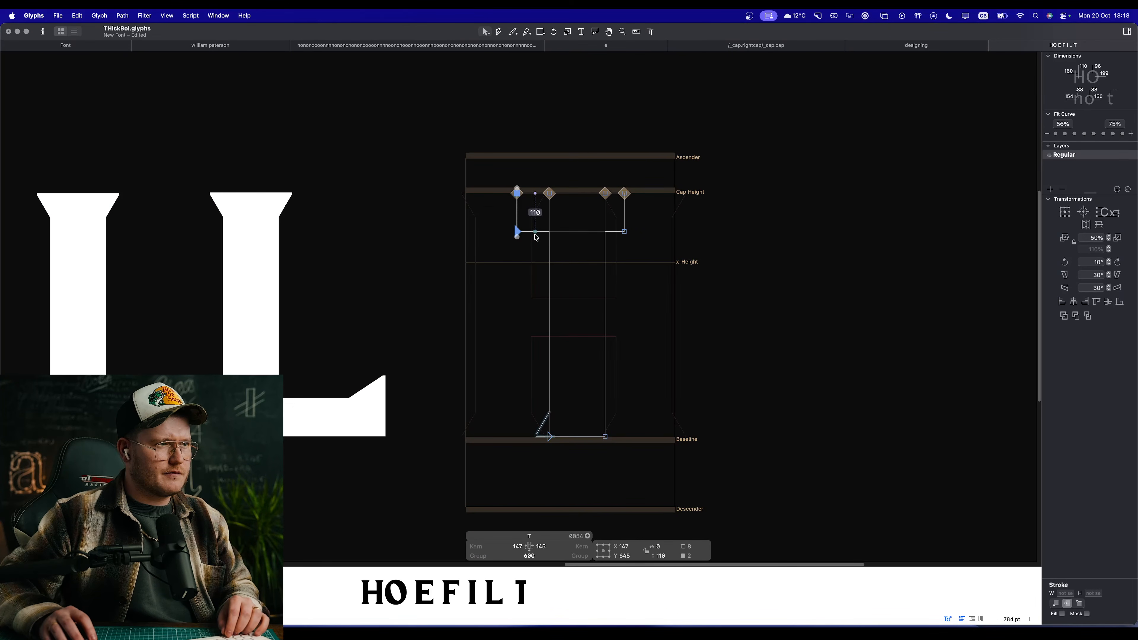
{"action": "key", "text": "super+b"}
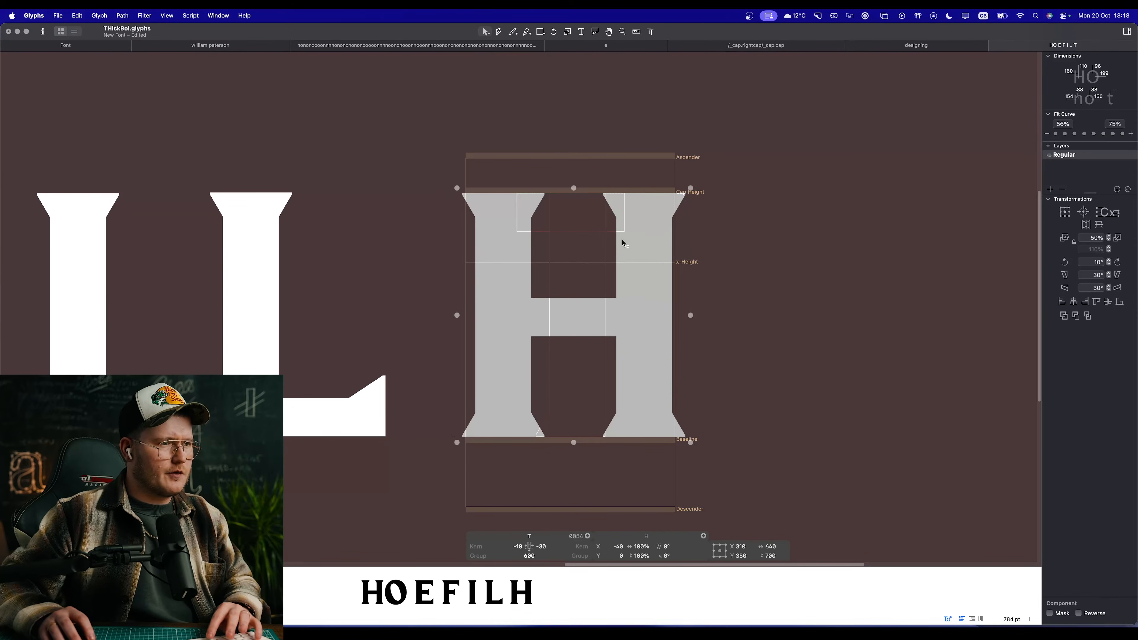
{"action": "key", "text": "Delete"}
Step: Try the E as a background component behind the T, compare the outlines, and delete it
{"action": "right_click", "coordinate": [644, 282]}
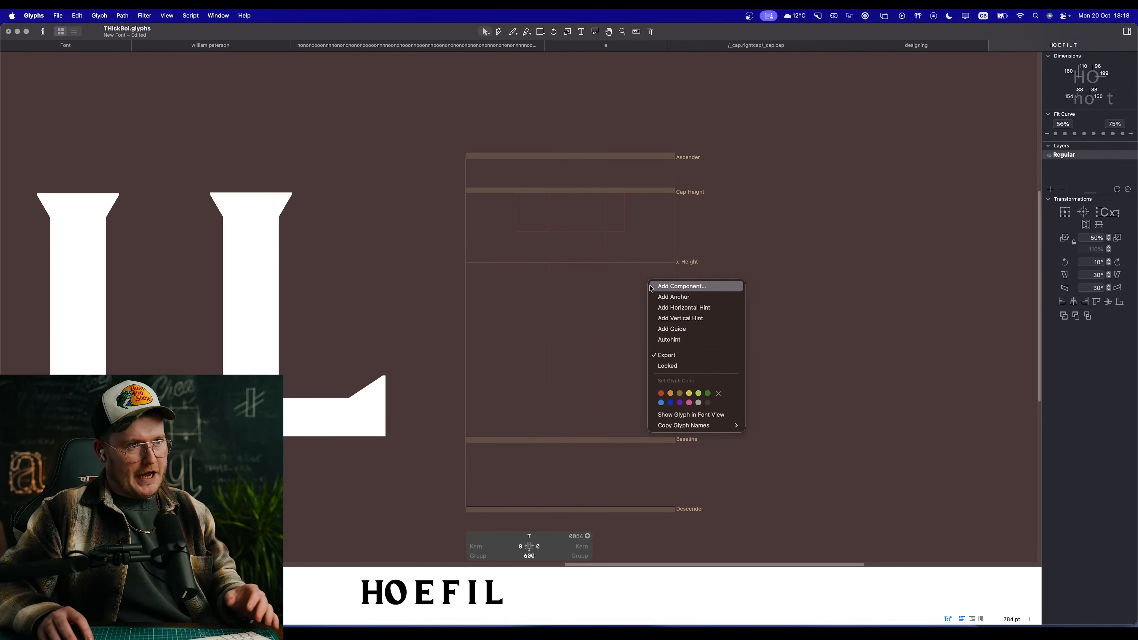
{"action": "left_click", "coordinate": [654, 287]}
{"action": "key", "text": "Return"}
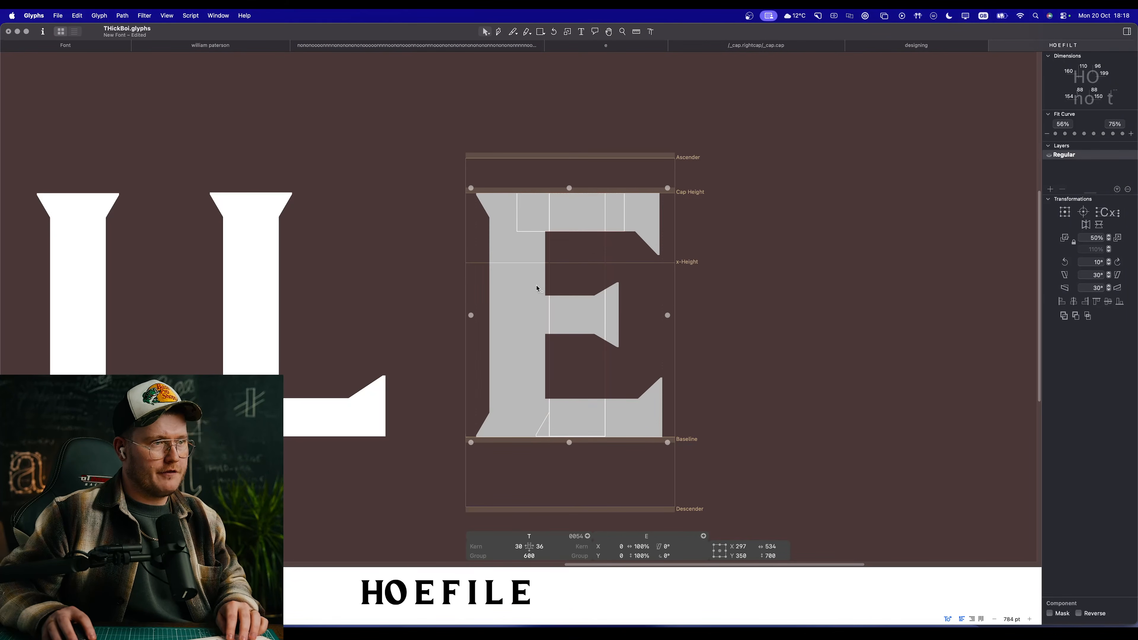
{"action": "key", "text": "BackSpace"}
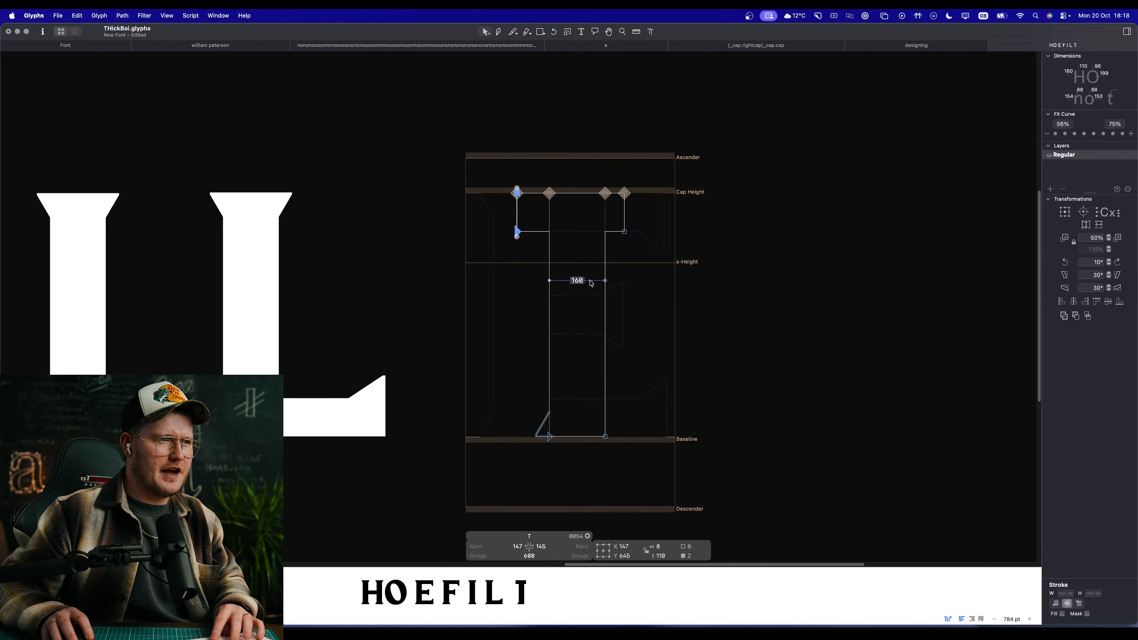
{"action": "key", "text": "super+z"}
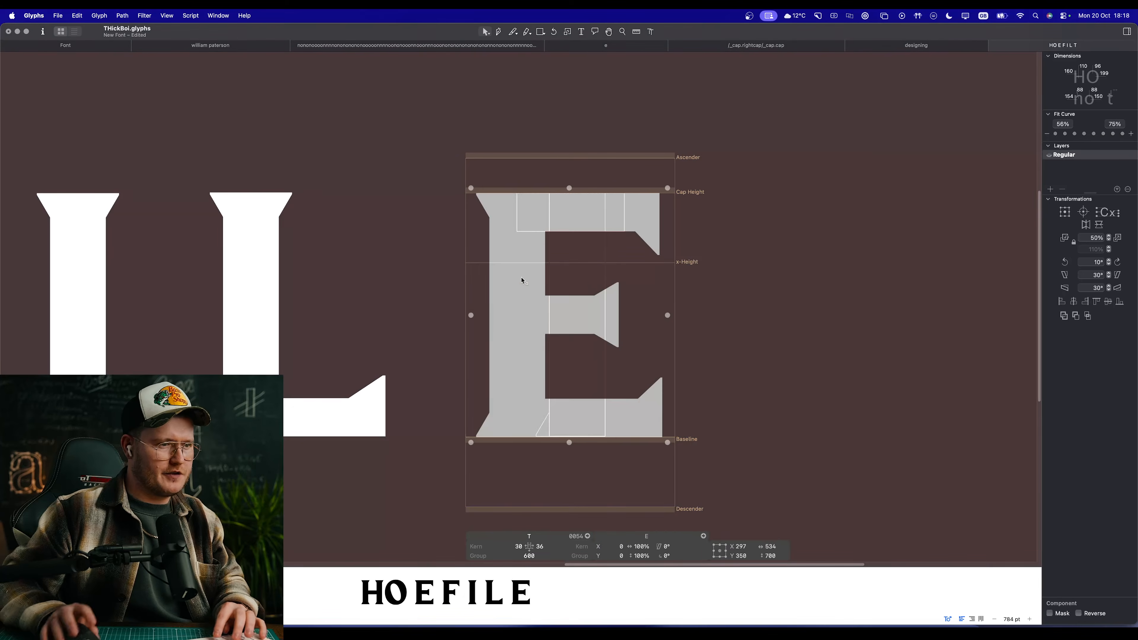
{"action": "key", "text": "BackSpace"}
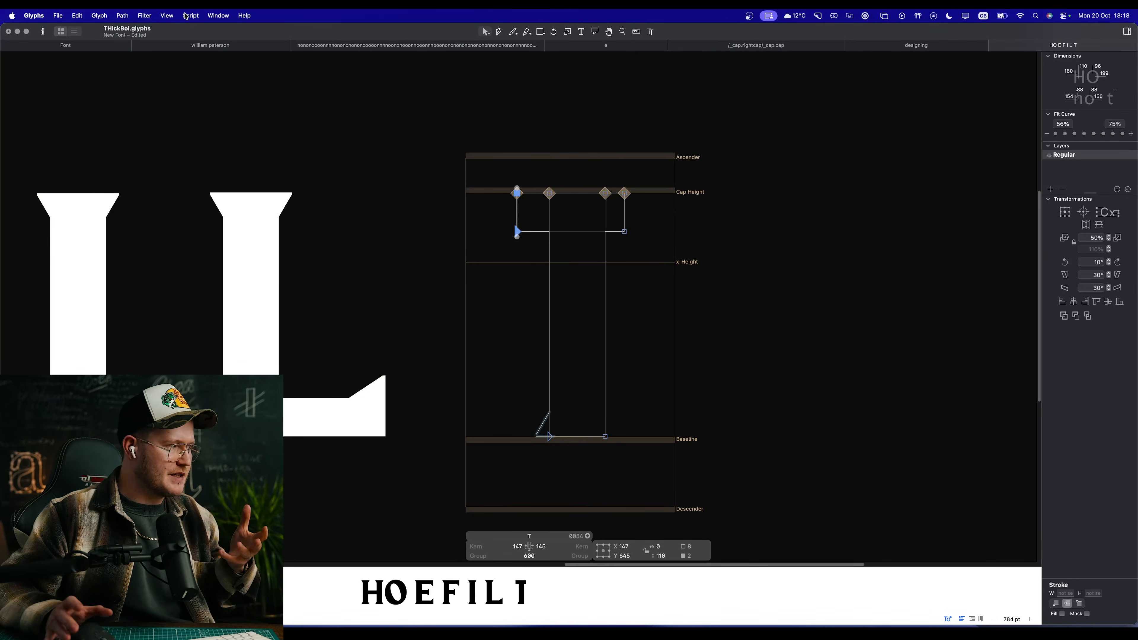
Step: Show the backdrop behind the T with only the H enabled, switching off the I and Y
{"action": "left_click", "coordinate": [168, 16]}
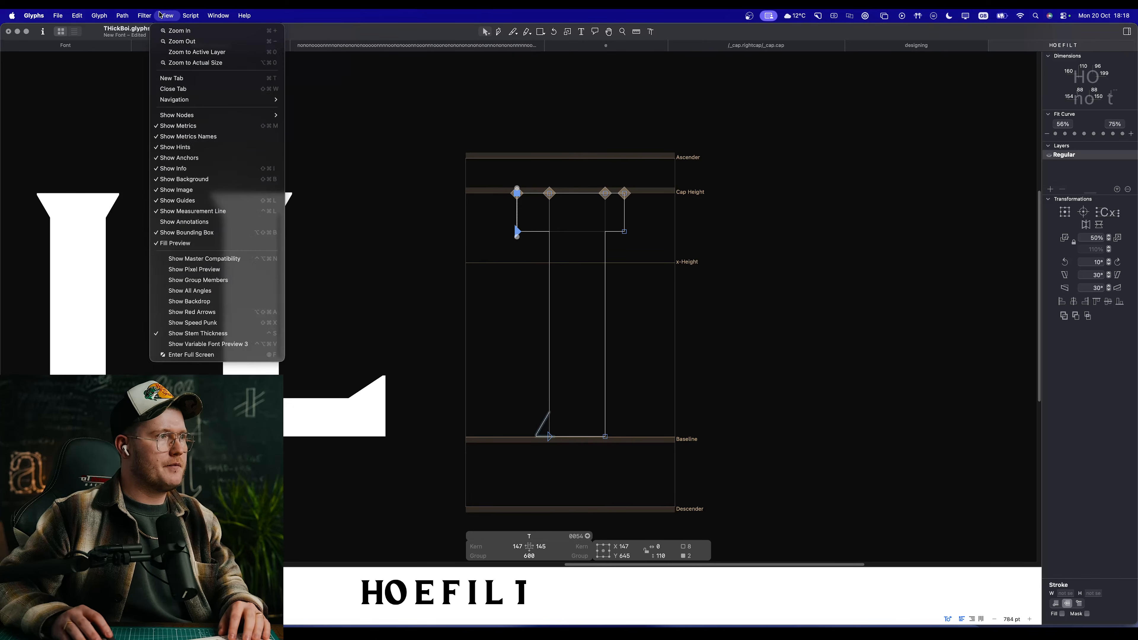
{"action": "left_click", "coordinate": [210, 301]}
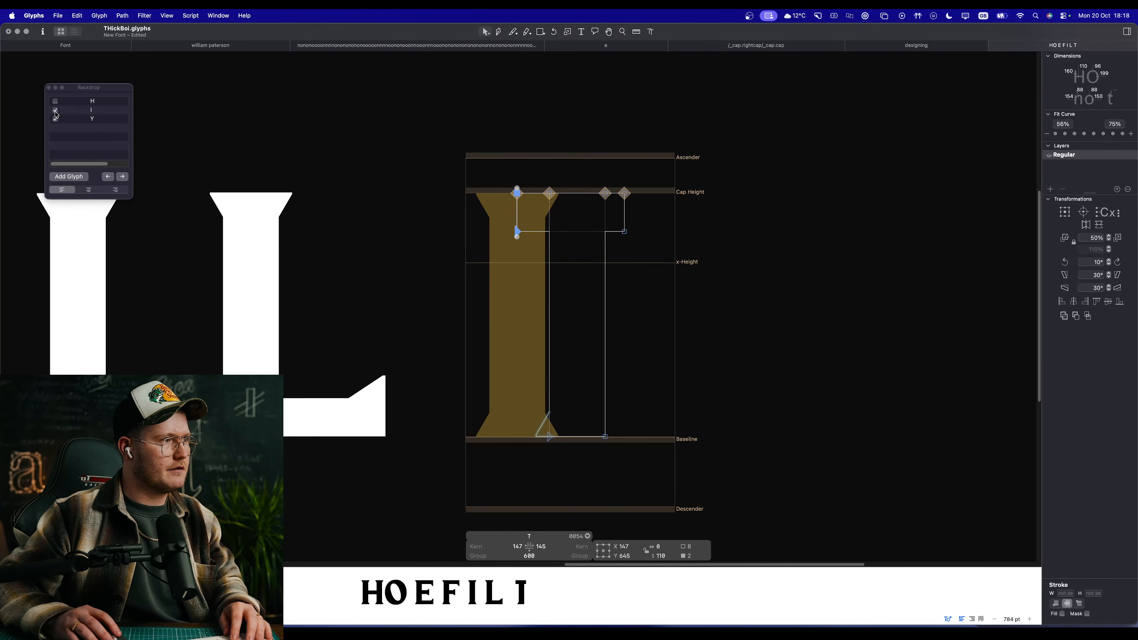
{"action": "left_click", "coordinate": [55, 110]}
{"action": "left_click", "coordinate": [56, 119]}
{"action": "left_click", "coordinate": [56, 102]}
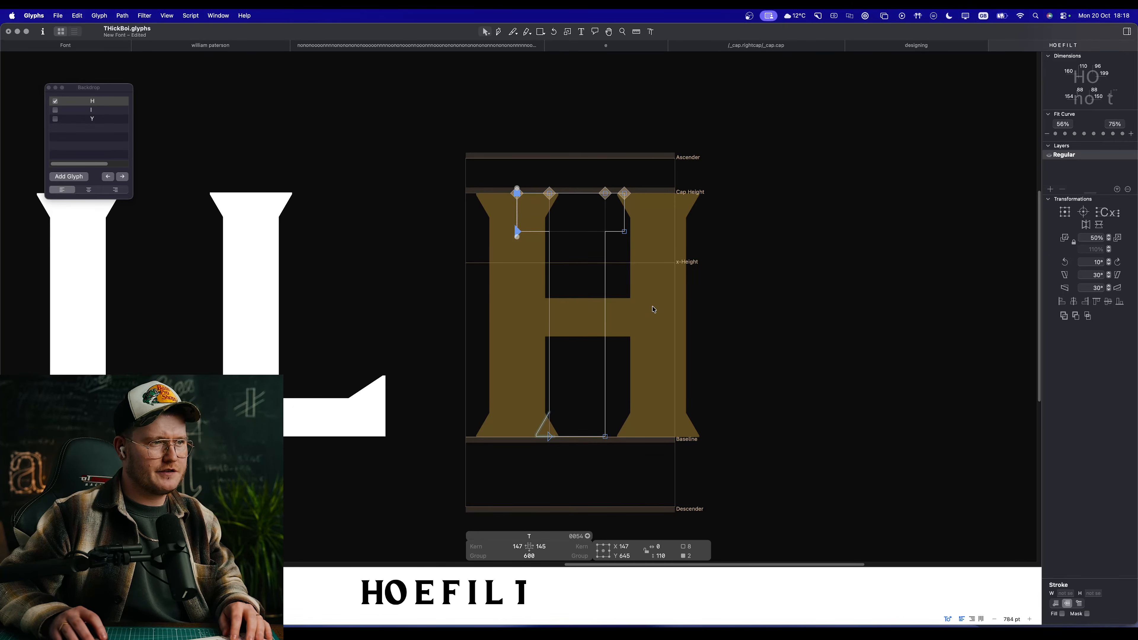
{"action": "left_click", "coordinate": [639, 308]}
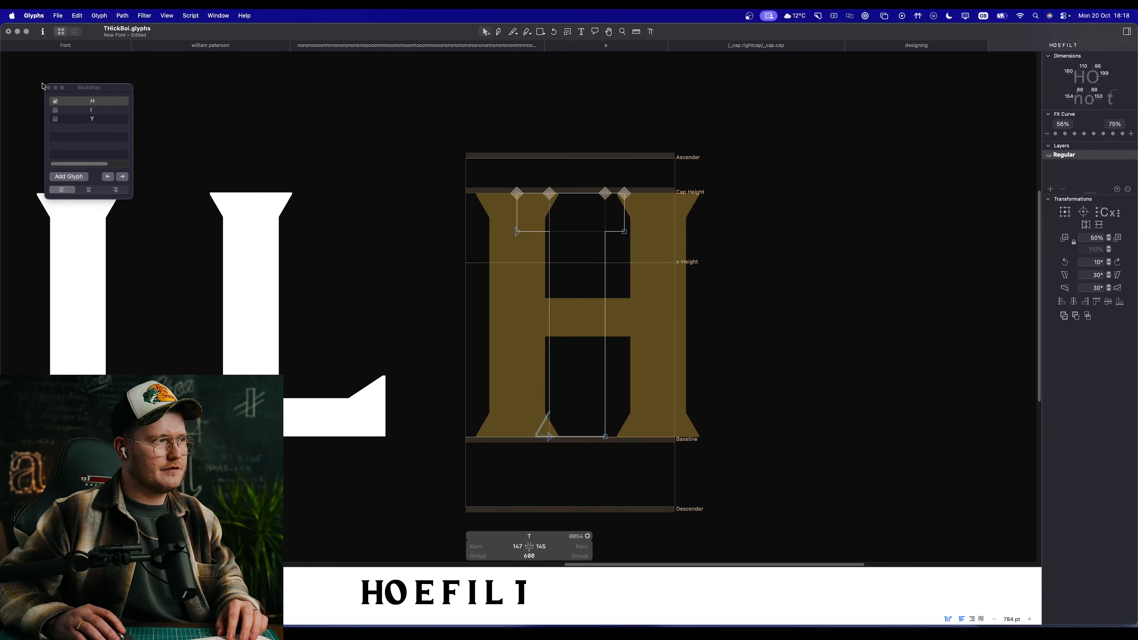
Step: Move the whole T outline right by about 37 units to centre it between the H's stems
{"action": "key", "text": "space"}
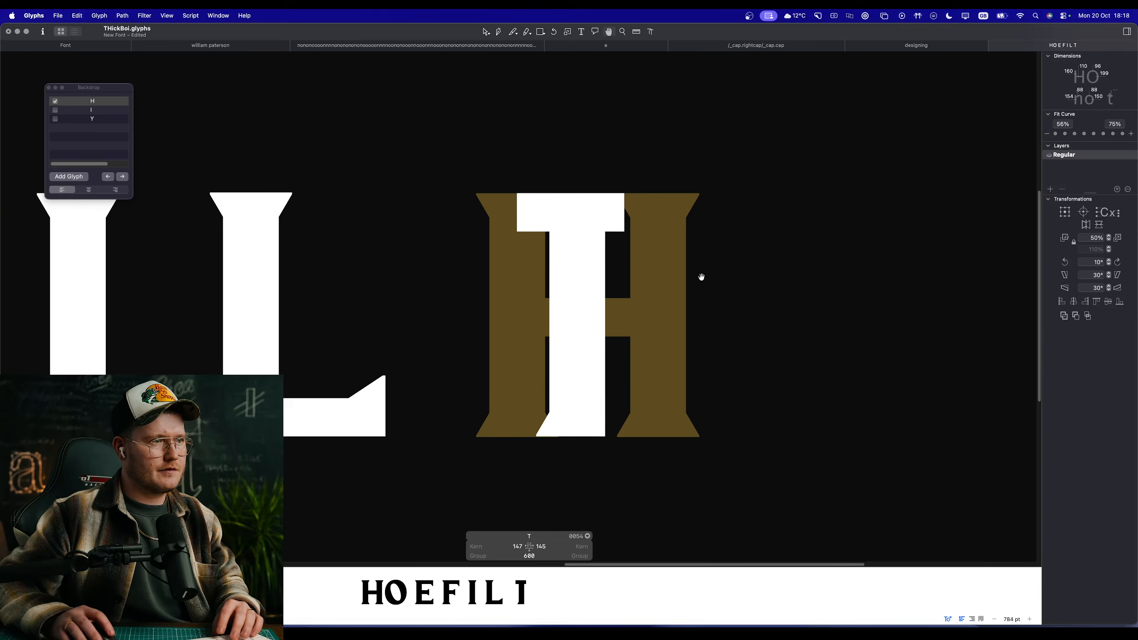
{"action": "left_click_drag", "start_coordinate": [702, 277], "coordinate": [657, 278]}
{"action": "left_click_drag", "start_coordinate": [620, 184], "coordinate": [465, 300]}
{"action": "left_click_drag", "start_coordinate": [439, 464], "coordinate": [729, 123]}
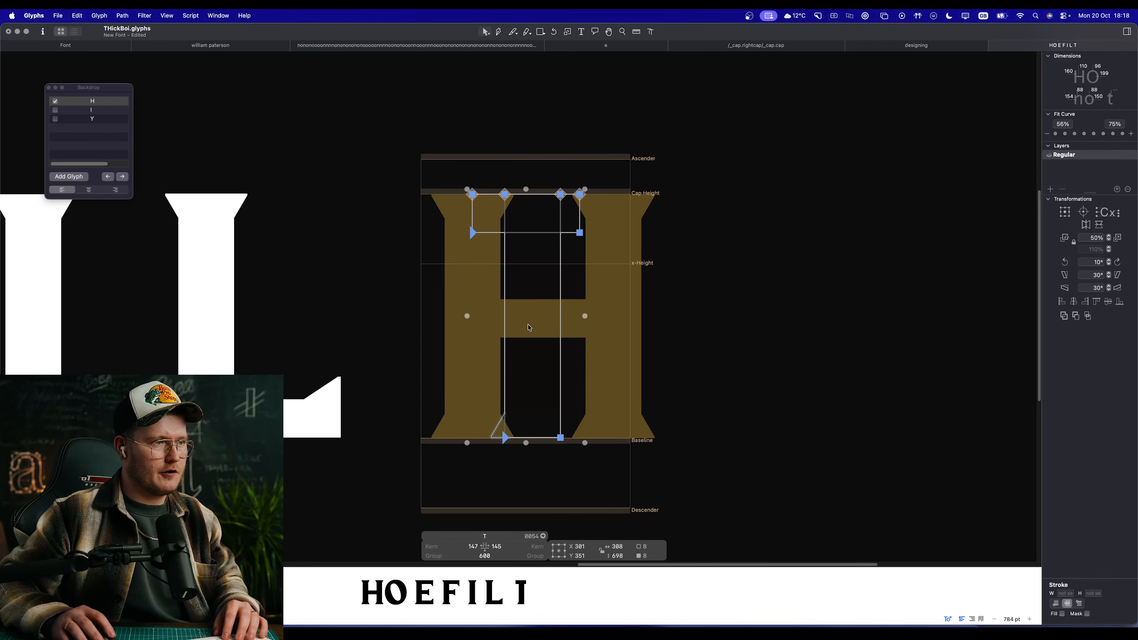
{"action": "left_click_drag", "start_coordinate": [505, 438], "coordinate": [519, 438]}
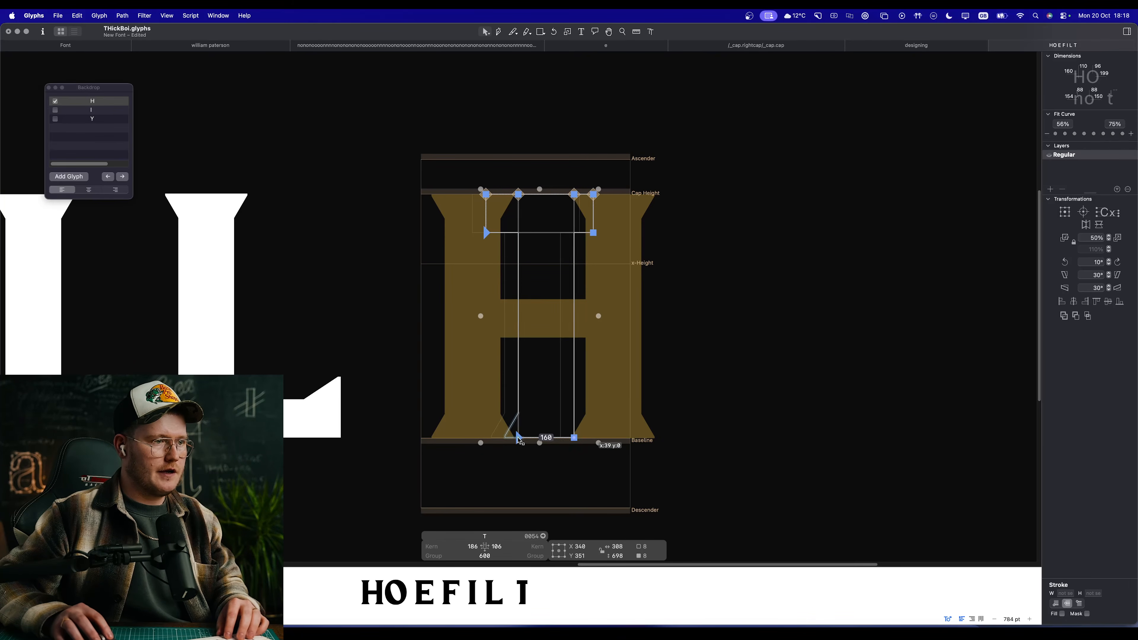
{"action": "left_click", "coordinate": [711, 365]}
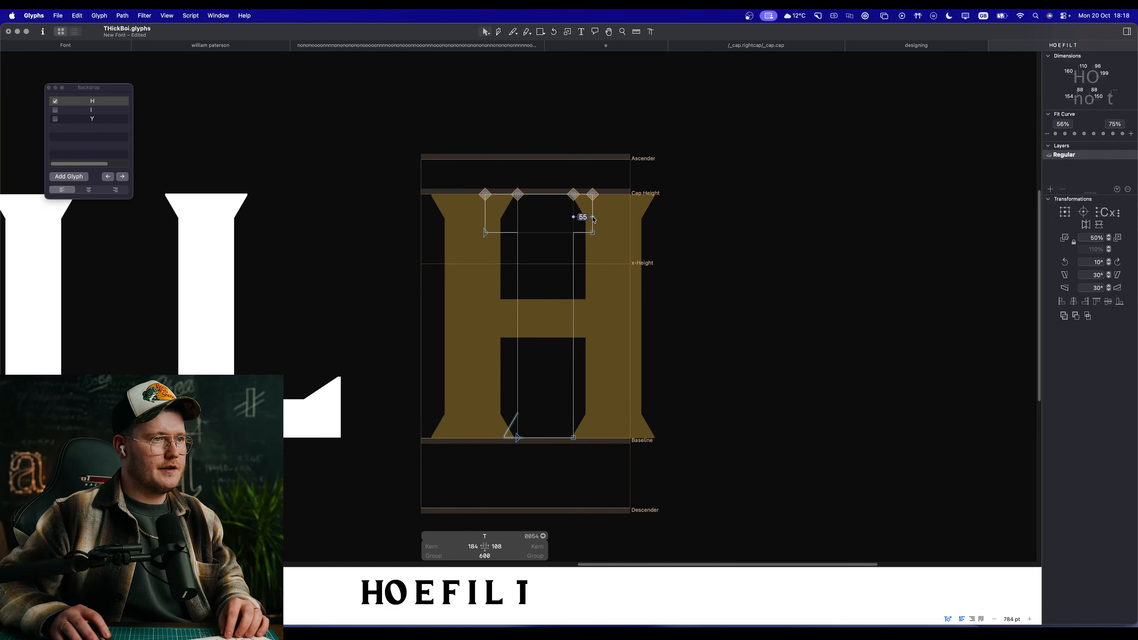
Step: Widen the T's crossbar outward on both sides to about 530 units, using the H as a width guide
{"action": "left_click", "coordinate": [594, 204]}
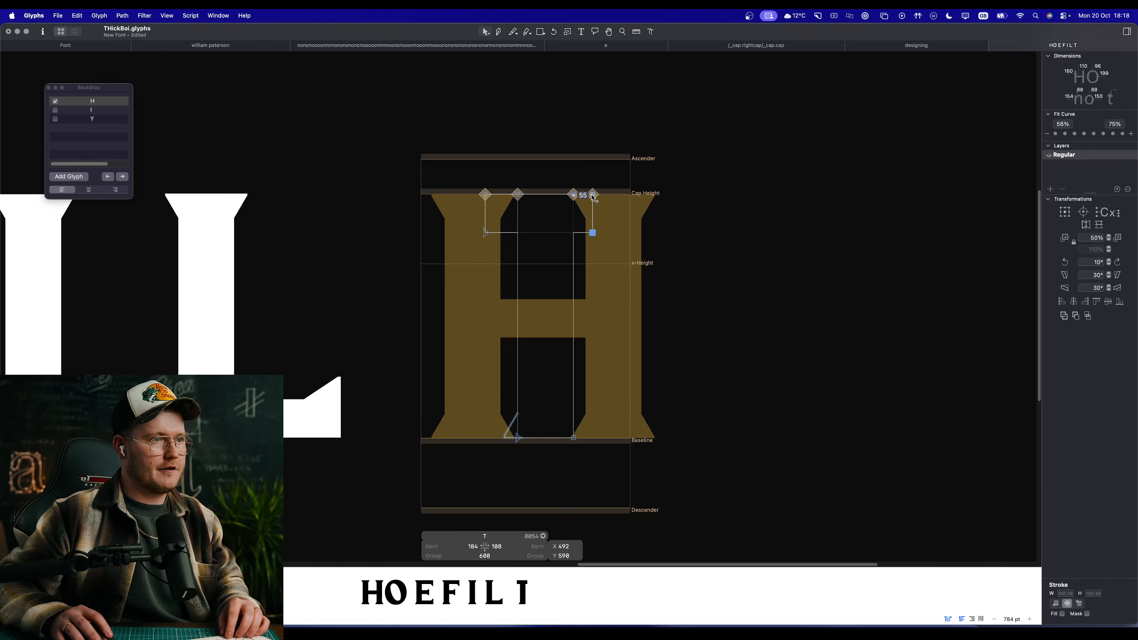
{"action": "left_click_drag", "start_coordinate": [593, 204], "coordinate": [636, 204]}
{"action": "left_click_drag", "start_coordinate": [422, 184], "coordinate": [458, 231]}
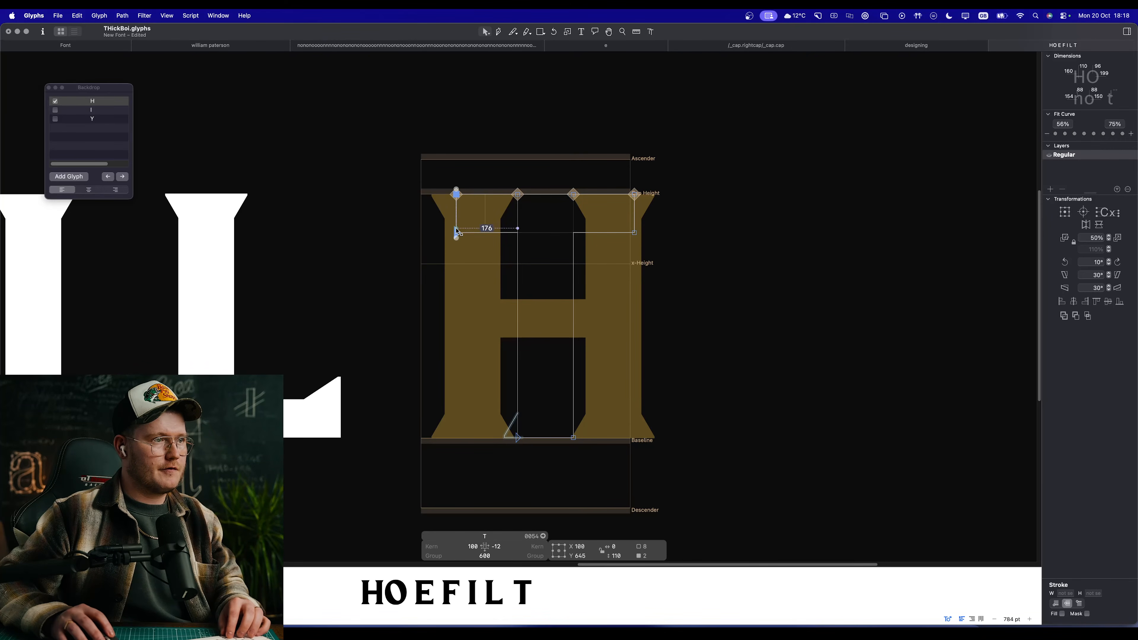
{"action": "left_click", "coordinate": [441, 313]}
Step: Add the _corner.serif component to the lower-right corner of the T's stem and preview the letter
{"action": "left_click", "coordinate": [574, 438]}
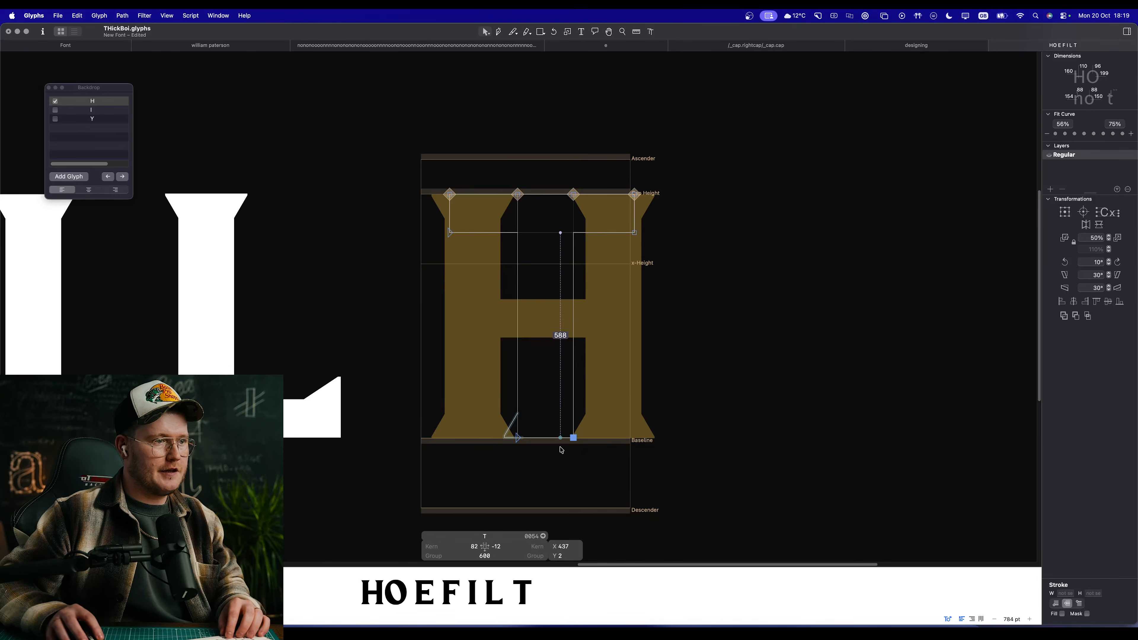
{"action": "right_click", "coordinate": [593, 438]}
{"action": "left_click", "coordinate": [627, 371]}
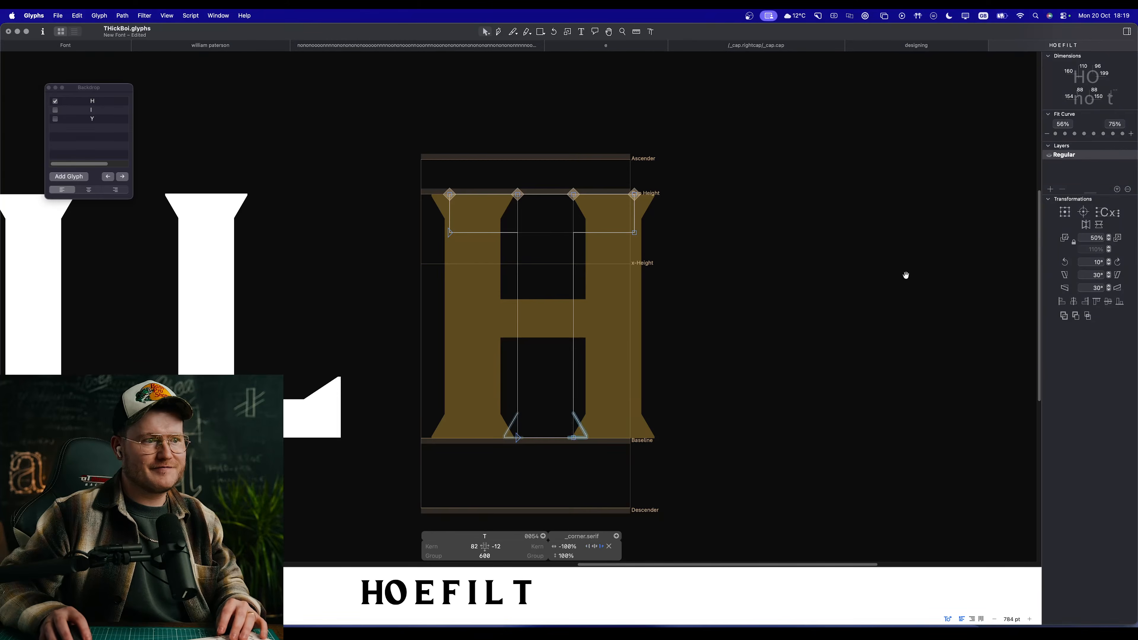
{"action": "key", "text": "space"}
{"action": "left_click_drag", "start_coordinate": [592, 329], "coordinate": [639, 335]}
Step: Add the _corner.serif component to both lower corners of the T's crossbar
{"action": "scroll", "coordinate": [590, 358], "scroll_direction": "down", "scroll_amount": 10}
{"action": "scroll", "coordinate": [583, 315], "scroll_direction": "up", "scroll_amount": 10}
{"action": "left_click", "coordinate": [668, 285]}
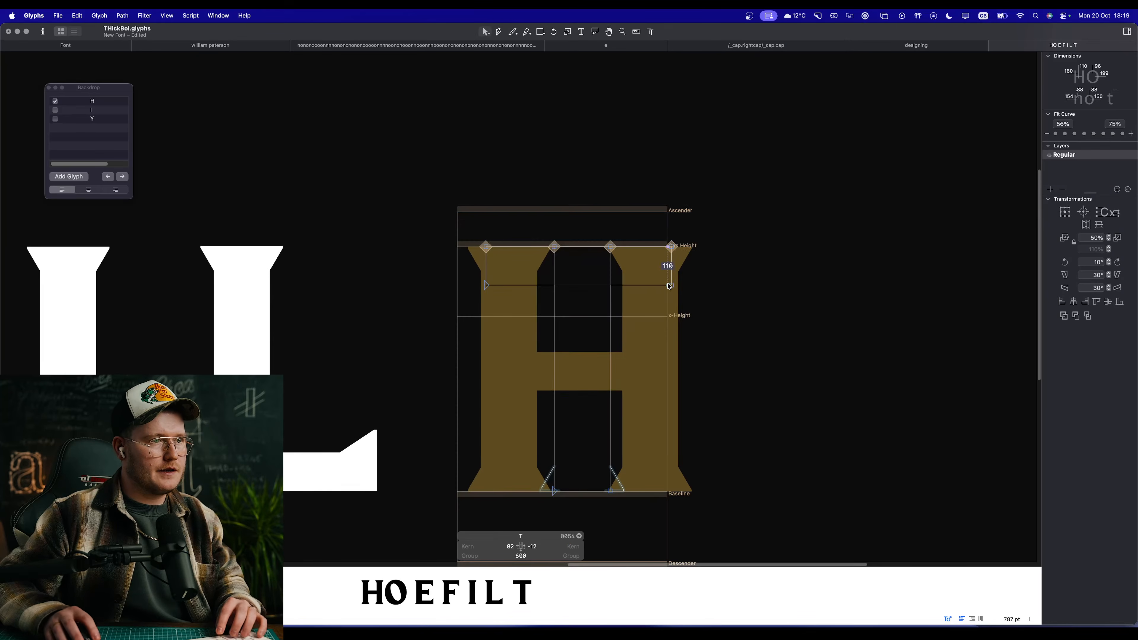
{"action": "left_click", "coordinate": [671, 286]}
{"action": "left_click_drag", "start_coordinate": [508, 297], "coordinate": [509, 298]}
{"action": "right_click", "coordinate": [515, 304]}
{"action": "left_click", "coordinate": [537, 310]}
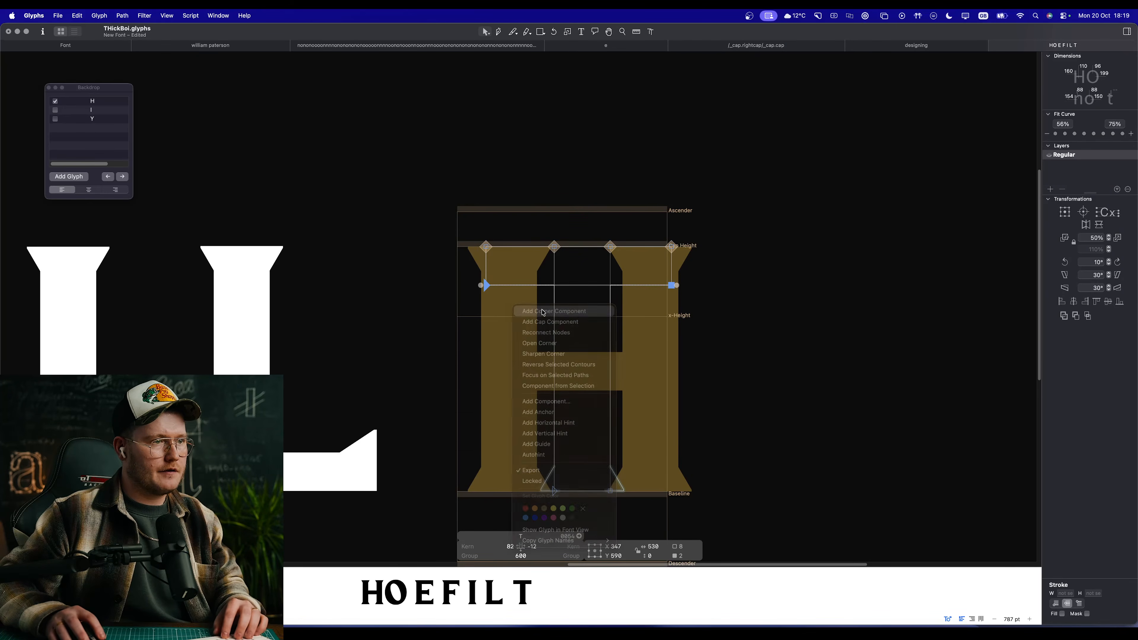
{"action": "key", "text": "Return"}
Step: Flip the serif on the crossbar's left end horizontally and preview the T filled
{"action": "key", "text": "space"}
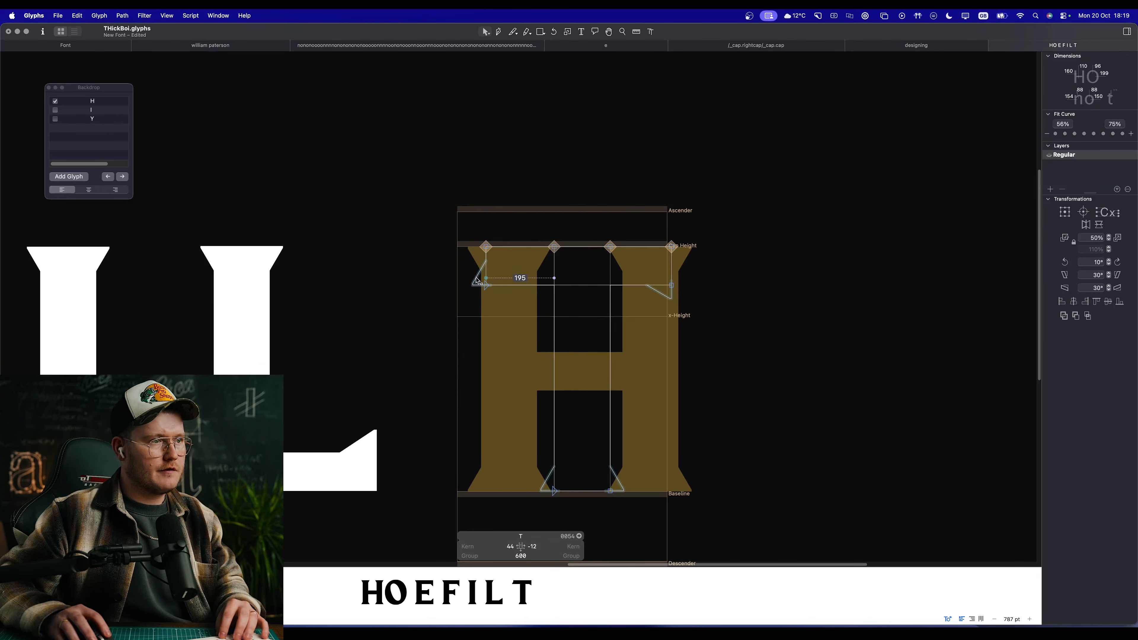
{"action": "left_click", "coordinate": [478, 281]}
{"action": "left_click", "coordinate": [1086, 224]}
{"action": "key", "text": "space"}
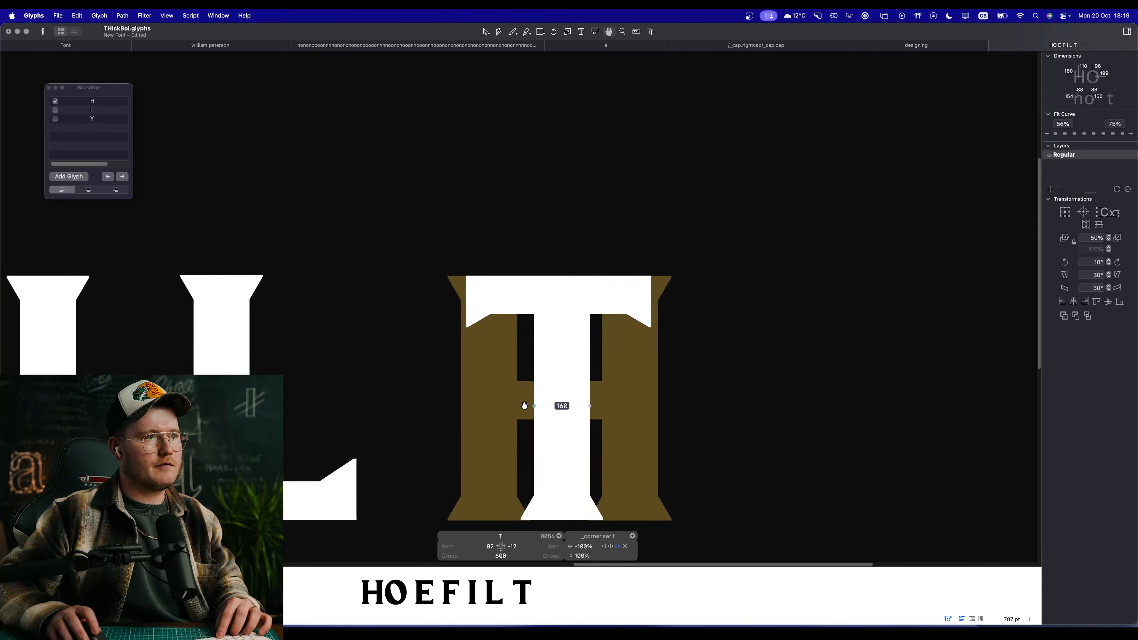
Step: Hide the H backdrop behind the T and deselect the serif
{"action": "scroll", "coordinate": [523, 406], "scroll_direction": "down", "scroll_amount": 5}
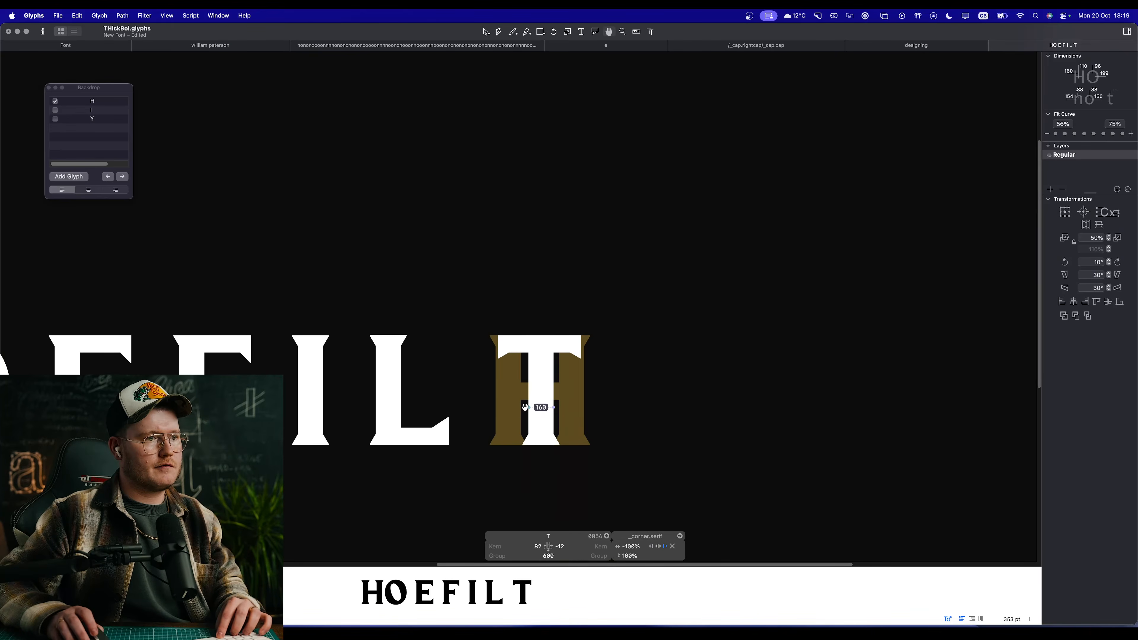
{"action": "left_click", "coordinate": [180, 17]}
{"action": "left_click", "coordinate": [209, 303]}
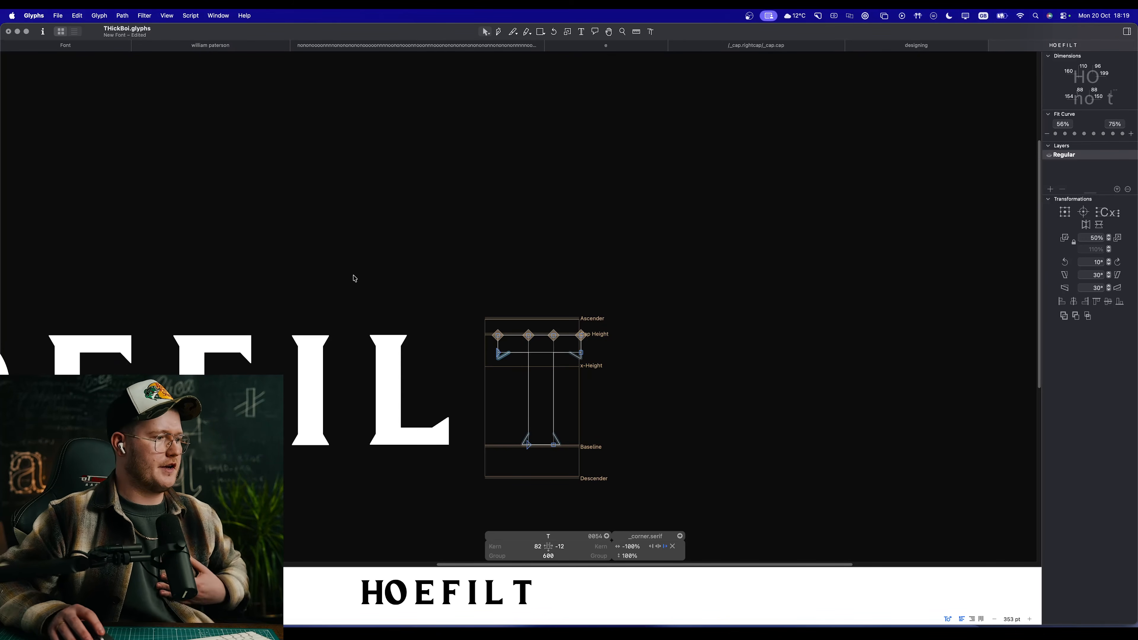
{"action": "left_click", "coordinate": [600, 307]}
Step: Align the T's stem and crossbar on their horizontal centres
{"action": "key", "text": "space"}
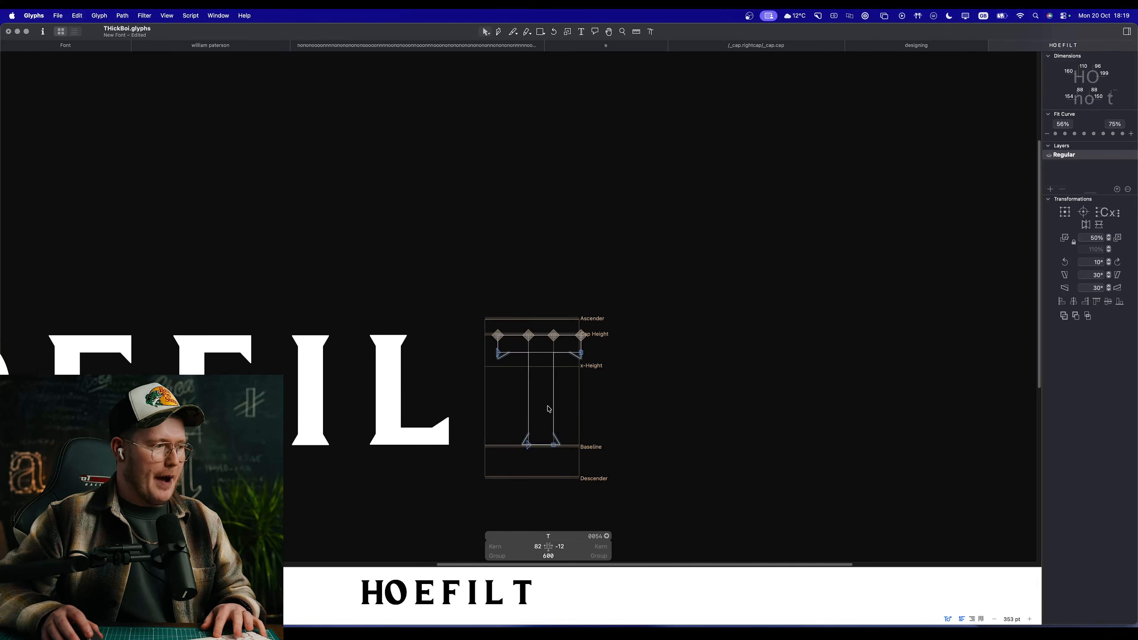
{"action": "scroll", "coordinate": [549, 409], "scroll_direction": "up", "scroll_amount": 5}
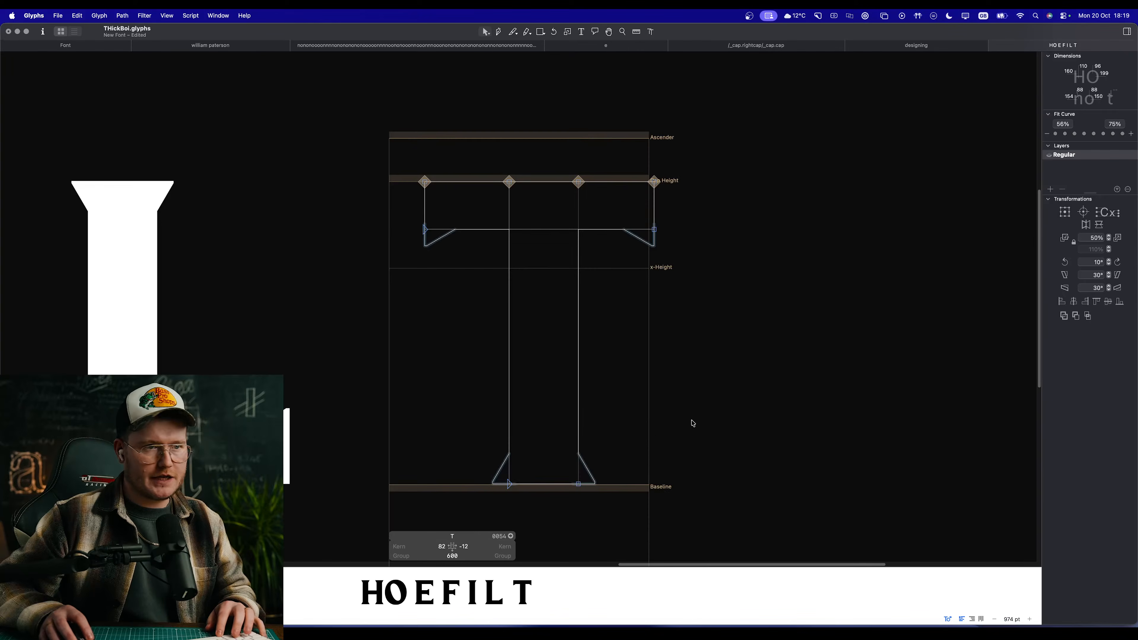
{"action": "key", "text": "super+a"}
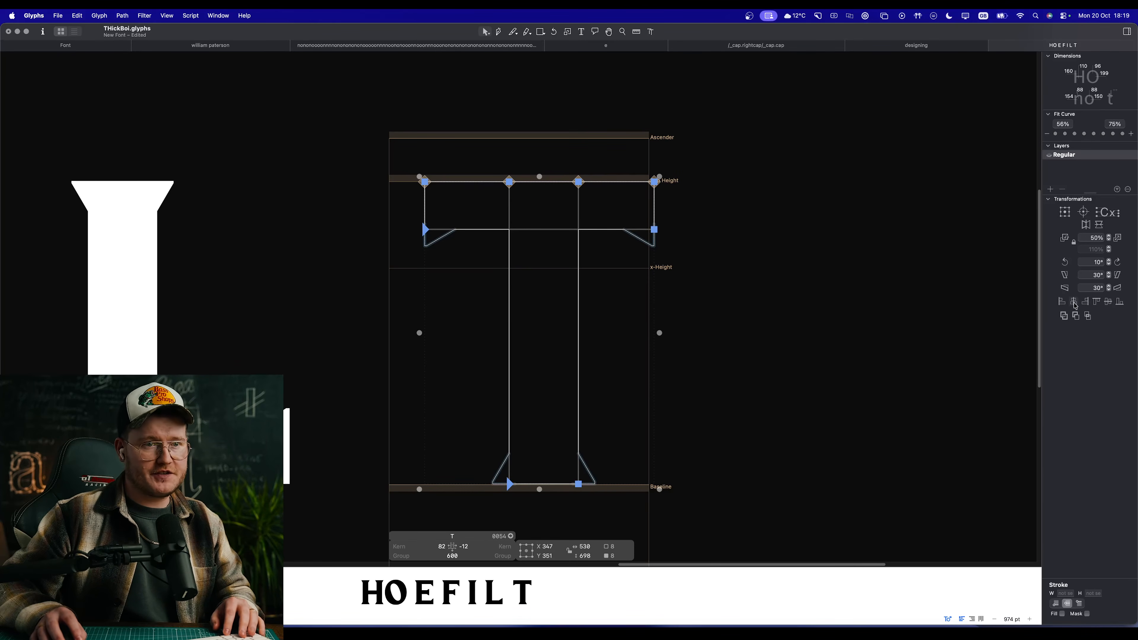
{"action": "left_click", "coordinate": [1075, 307]}
{"action": "left_click", "coordinate": [675, 332]}
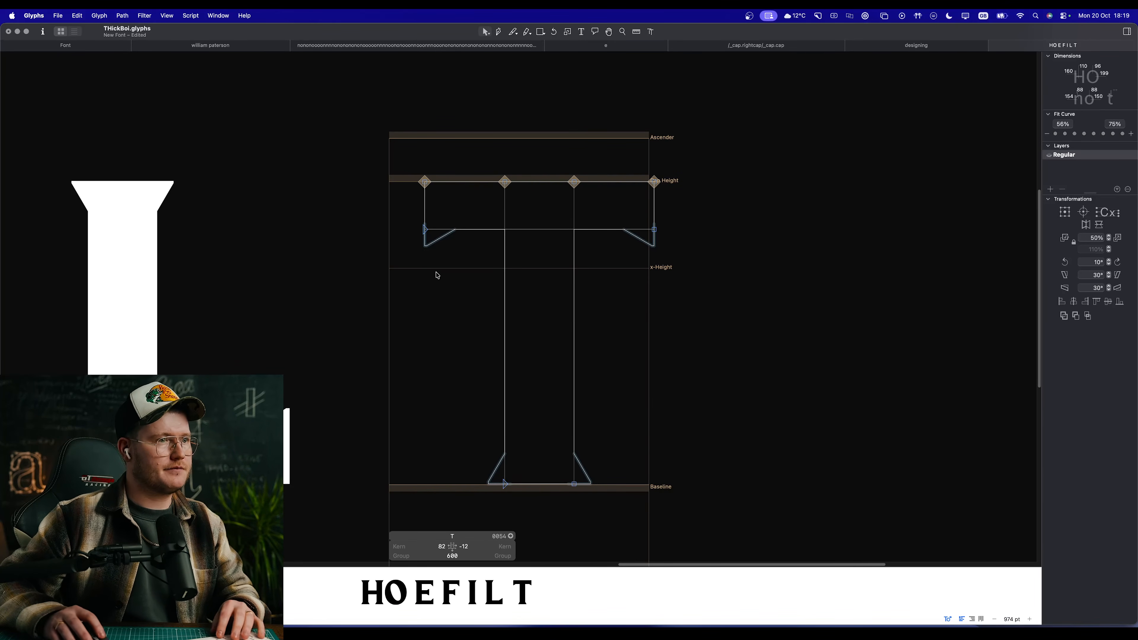
Step: Link the T's left and right sidebearings to H and preview it within the word
{"action": "key", "text": "space"}
{"action": "left_click_drag", "start_coordinate": [453, 293], "coordinate": [462, 290]}
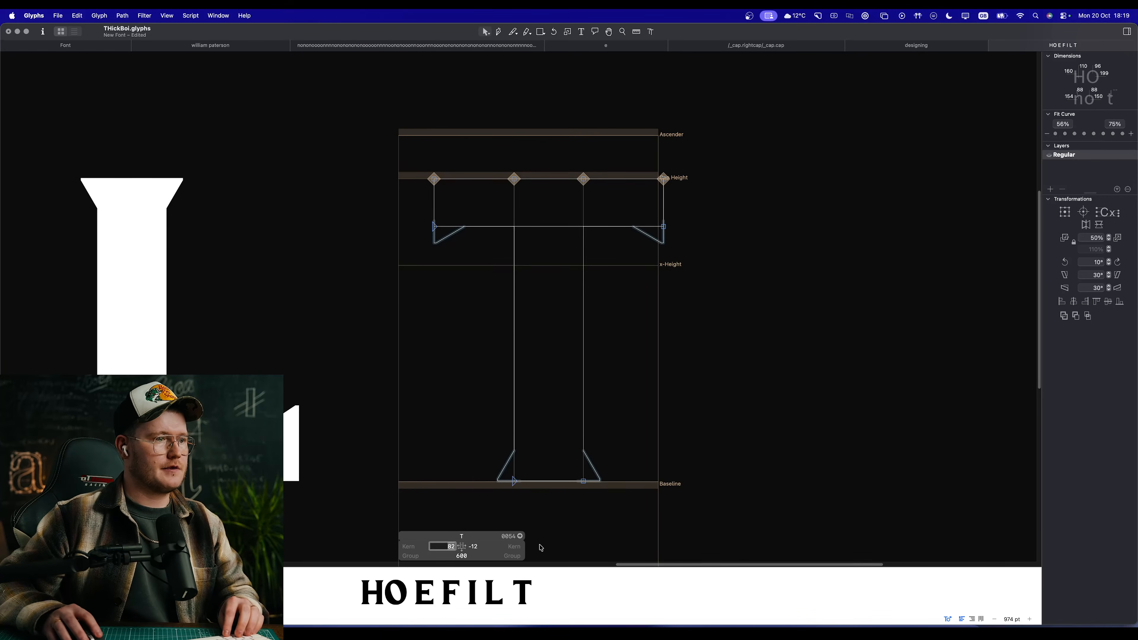
{"action": "type", "text": "H"}
{"action": "key", "text": "Tab"}
{"action": "type", "text": "H"}
{"action": "key", "text": "Tab"}
{"action": "left_click", "coordinate": [744, 335]}
{"action": "key", "text": "space"}
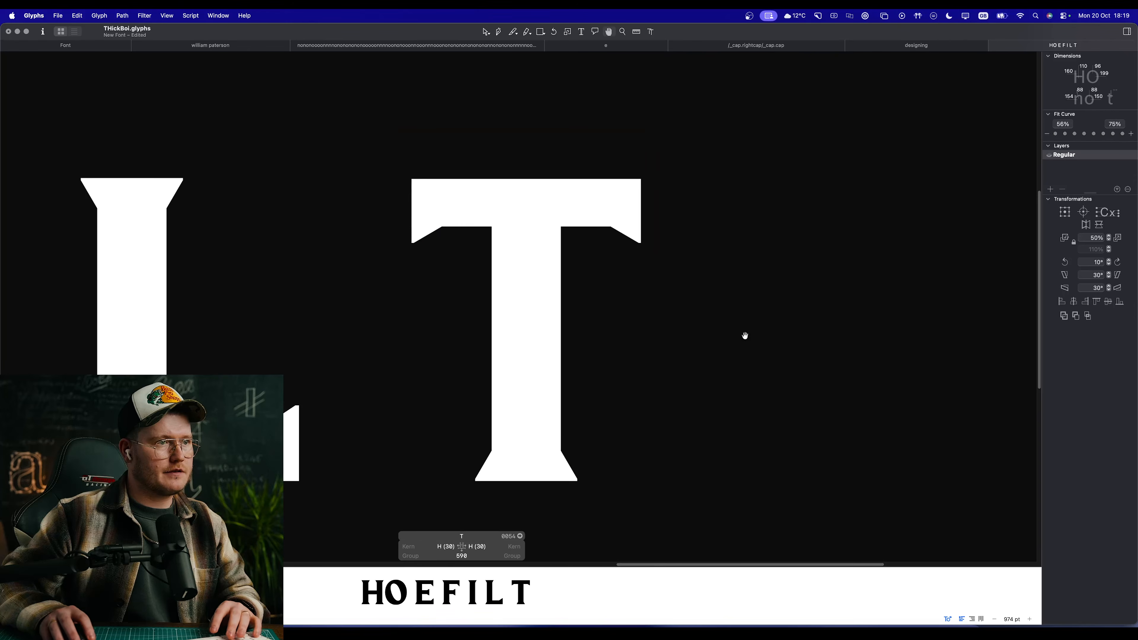
{"action": "scroll", "coordinate": [540, 339], "scroll_direction": "down", "scroll_amount": 8}
{"action": "scroll", "coordinate": [574, 359], "scroll_direction": "down", "scroll_amount": 10}
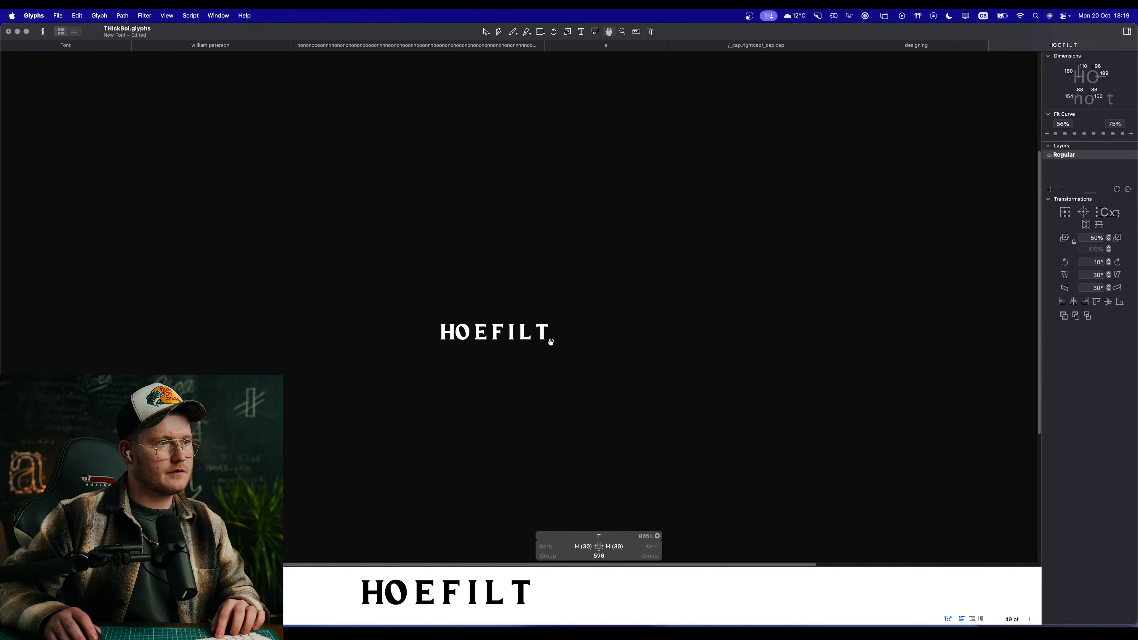
Step: Set the horizontal scale of the crossbar's serifs to -170% on the left end and 170% on the right, and preview the word
{"action": "scroll", "coordinate": [542, 324], "scroll_direction": "up", "scroll_amount": 12}
{"action": "scroll", "coordinate": [533, 323], "scroll_direction": "down", "scroll_amount": 4}
{"action": "scroll", "coordinate": [526, 316], "scroll_direction": "up", "scroll_amount": 12}
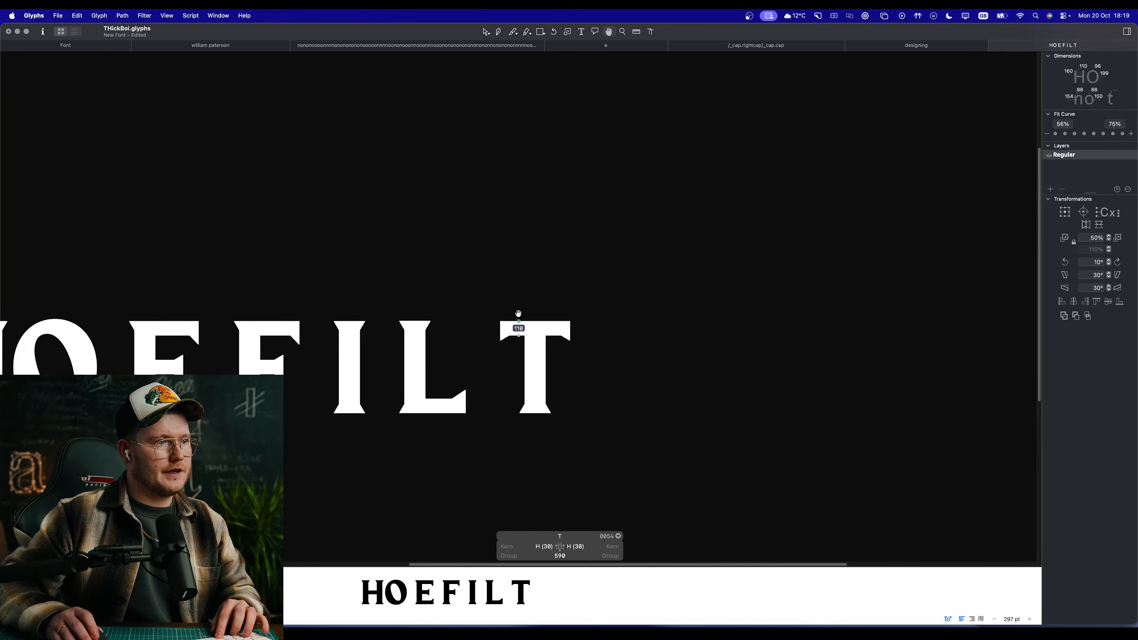
{"action": "left_click", "coordinate": [490, 322]}
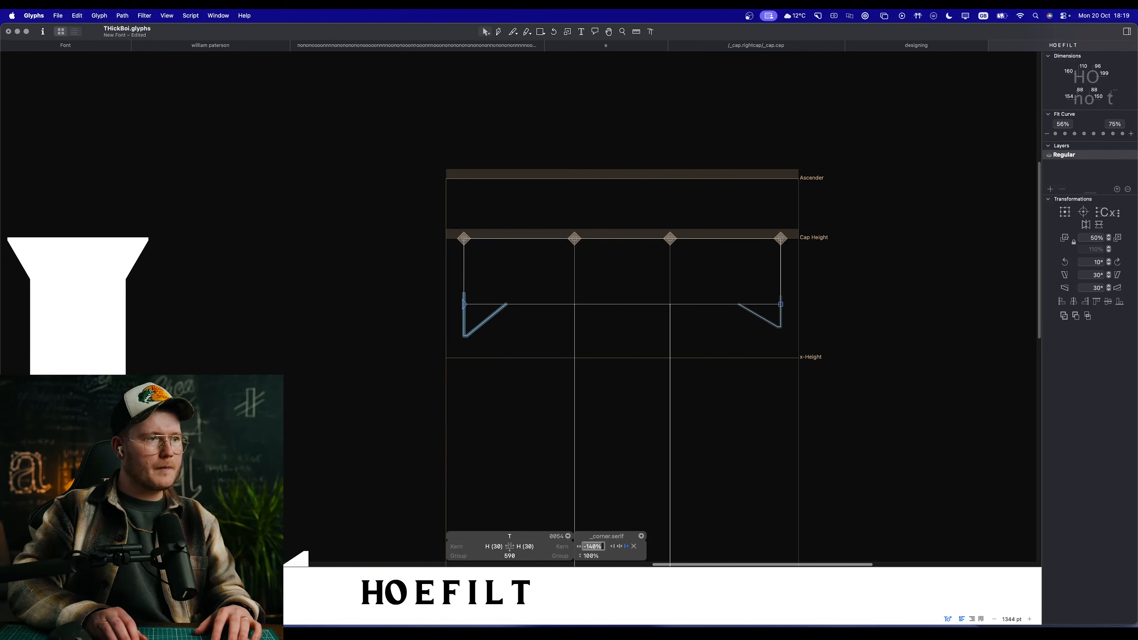
{"action": "left_click", "coordinate": [861, 302]}
{"action": "left_click", "coordinate": [781, 323]}
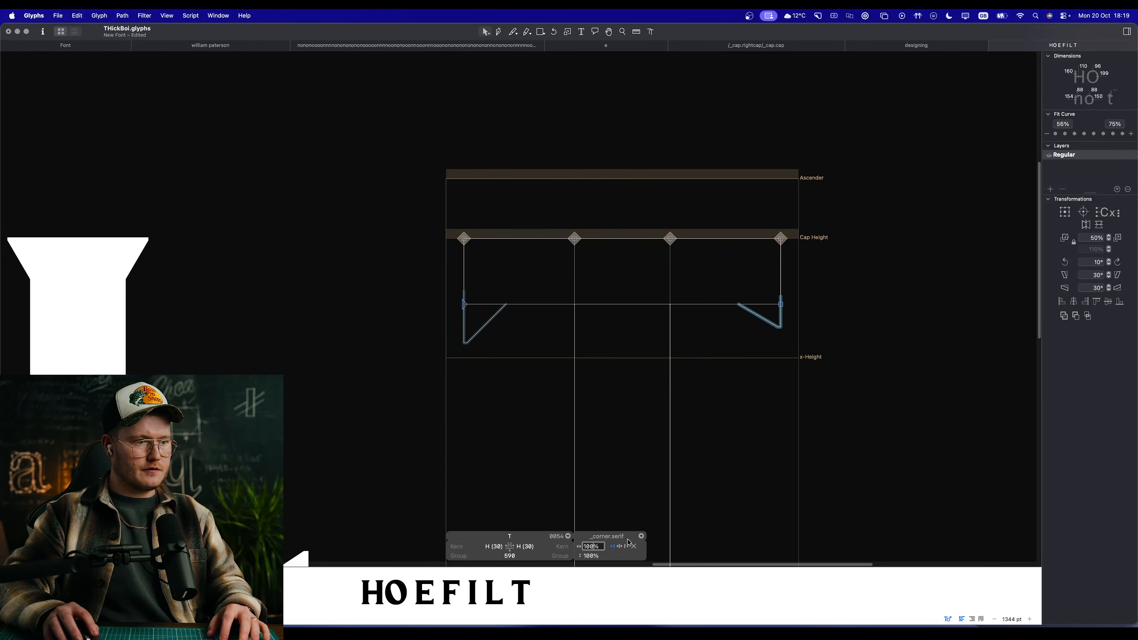
{"action": "type", "text": "170"}
{"action": "key", "text": "Return"}
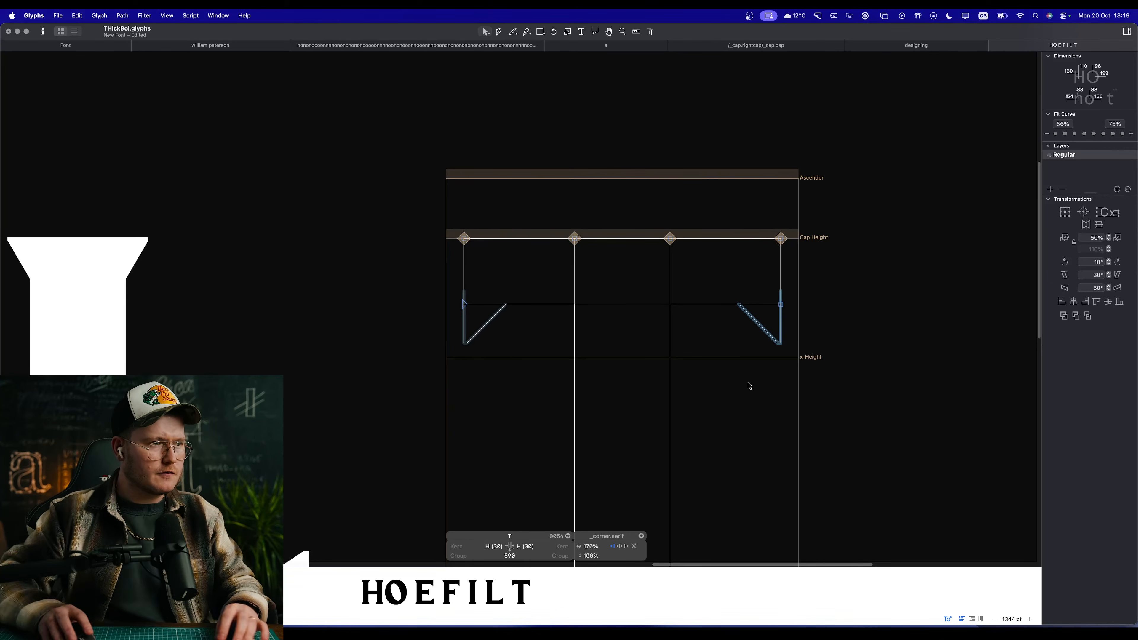
{"action": "key", "text": "space"}
{"action": "scroll", "coordinate": [705, 350], "scroll_direction": "down", "scroll_amount": 10}
{"action": "scroll", "coordinate": [649, 357], "scroll_direction": "down", "scroll_amount": 5}
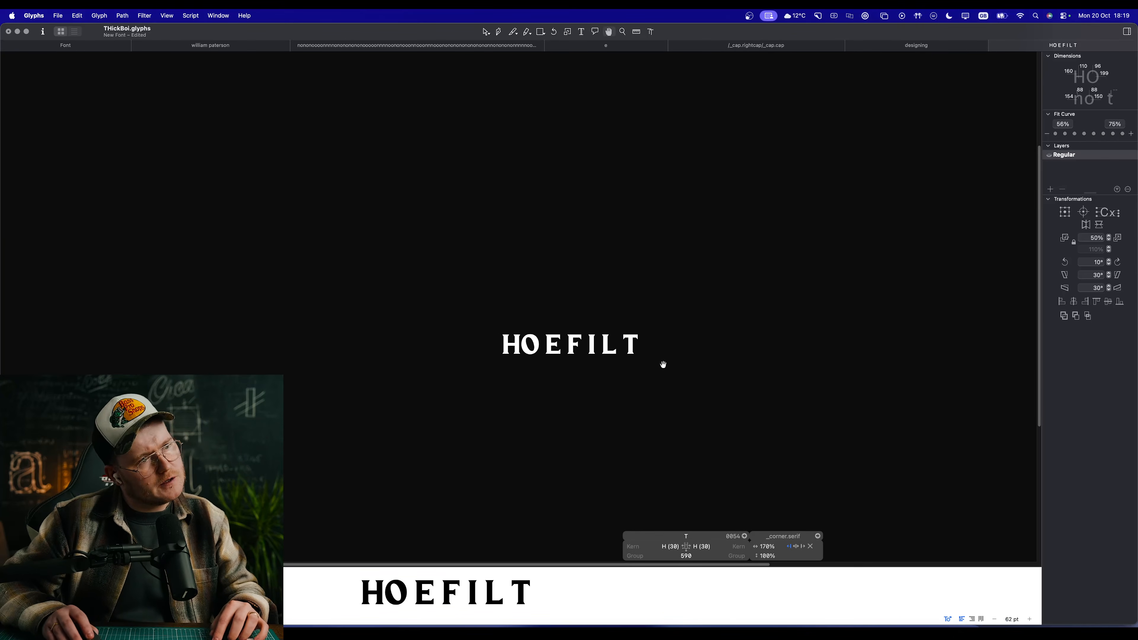
Step: Add the E as a component in the T's background layer and return to the foreground to compare the outlines
{"action": "scroll", "coordinate": [622, 339], "scroll_direction": "up", "scroll_amount": 5}
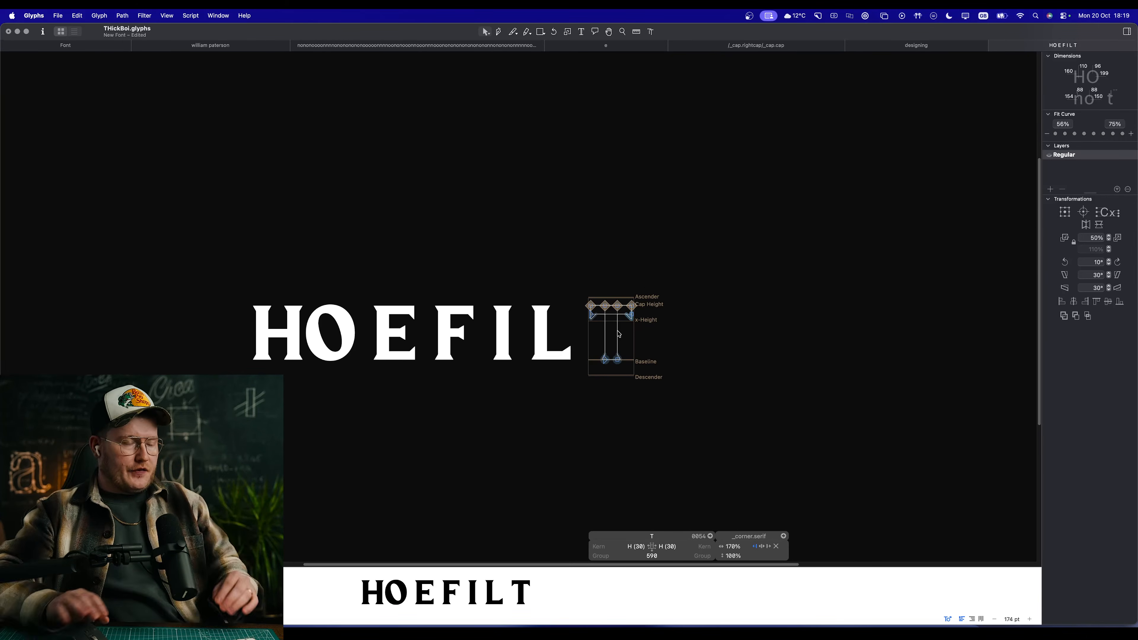
{"action": "scroll", "coordinate": [629, 337], "scroll_direction": "up", "scroll_amount": 8}
{"action": "key", "text": "super+b"}
{"action": "right_click", "coordinate": [555, 315]}
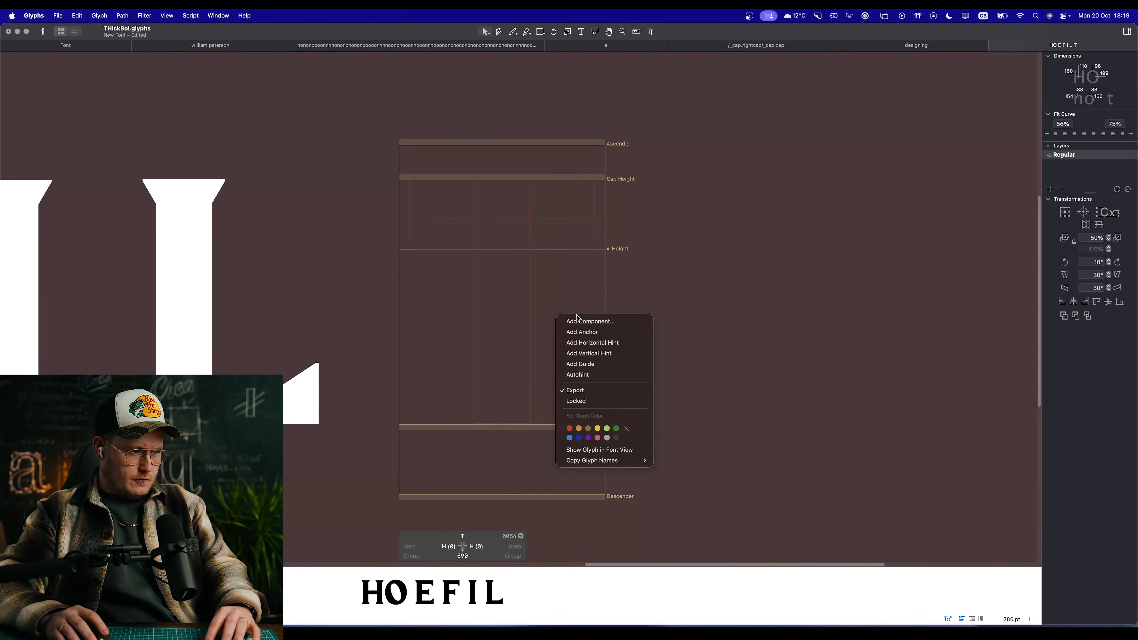
{"action": "left_click", "coordinate": [578, 320]}
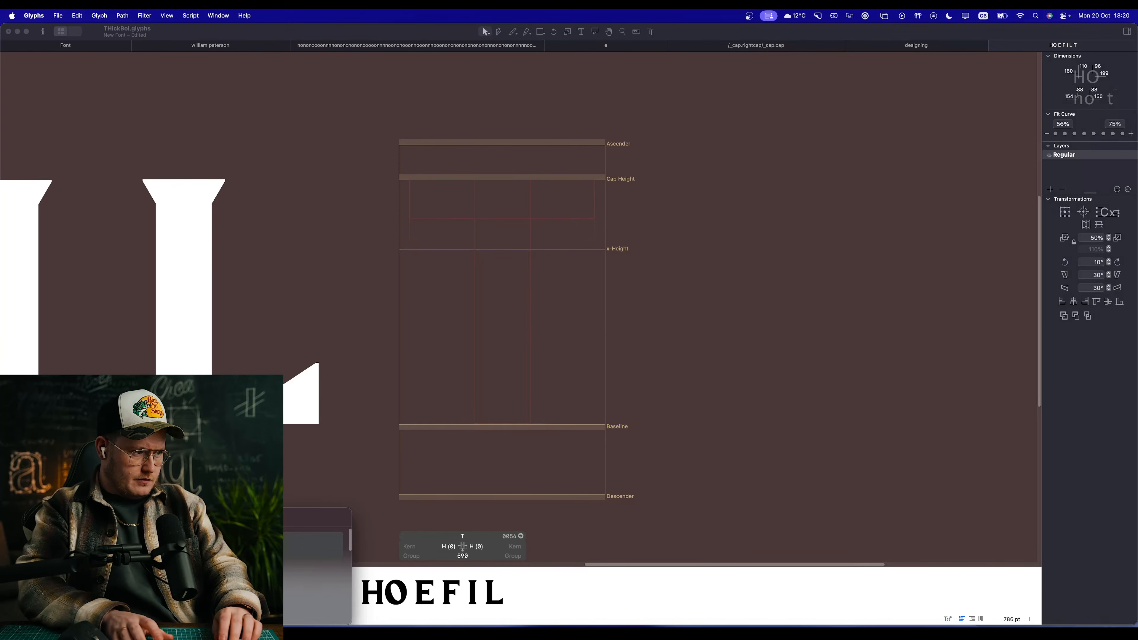
{"action": "key", "text": "Return"}
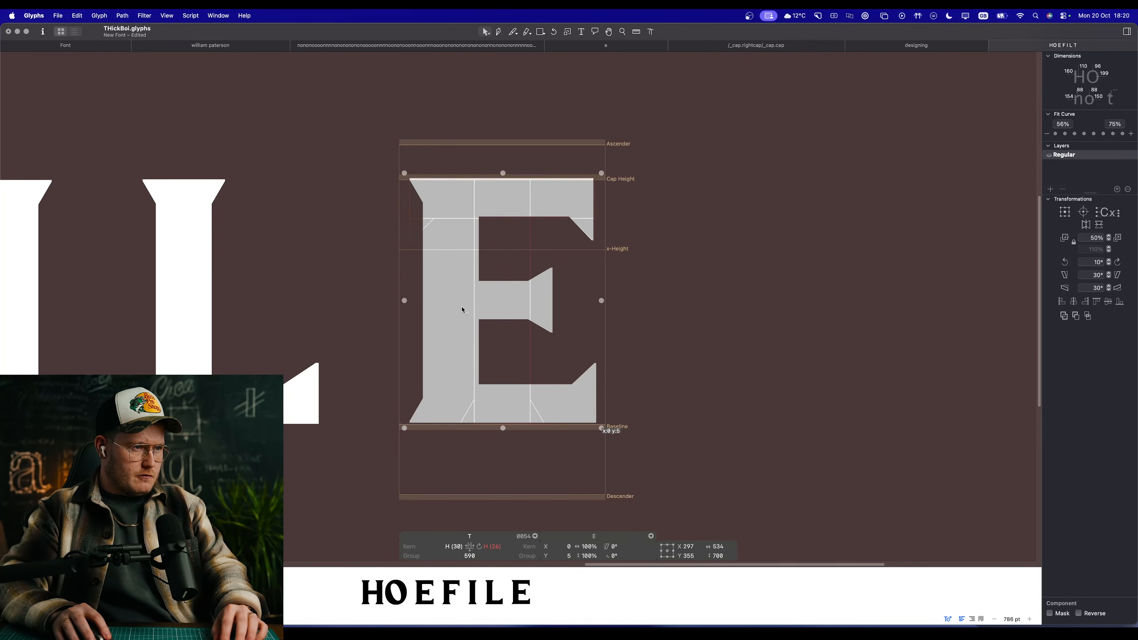
{"action": "key", "text": "super+b"}
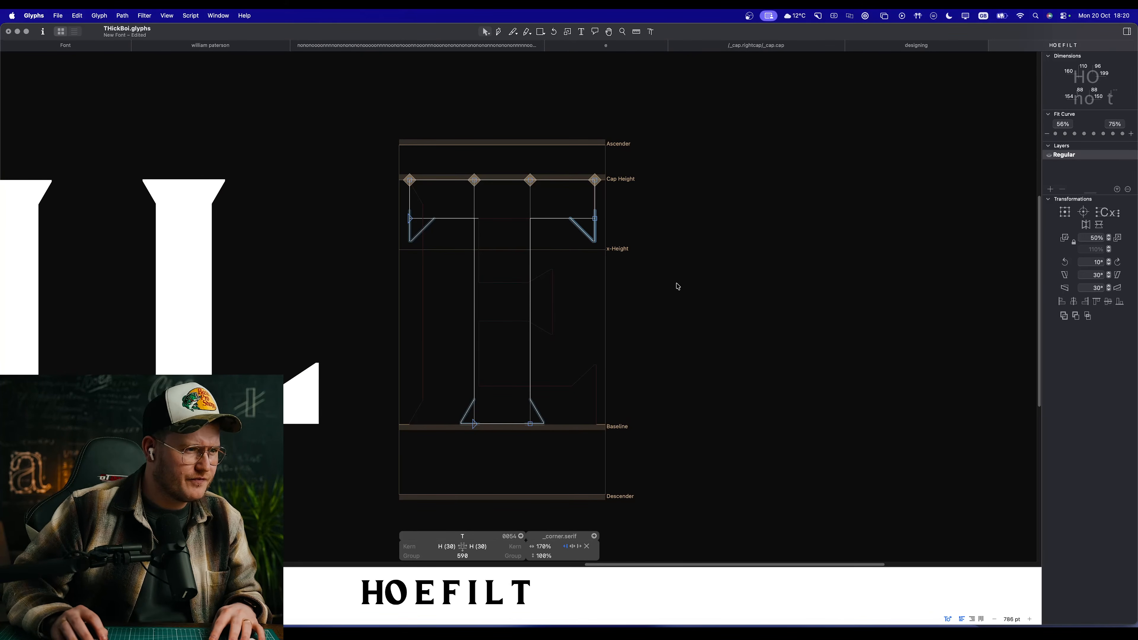
Step: Move the right end of the T's crossbar inward by 3 units
{"action": "left_click_drag", "start_coordinate": [376, 157], "coordinate": [432, 219]}
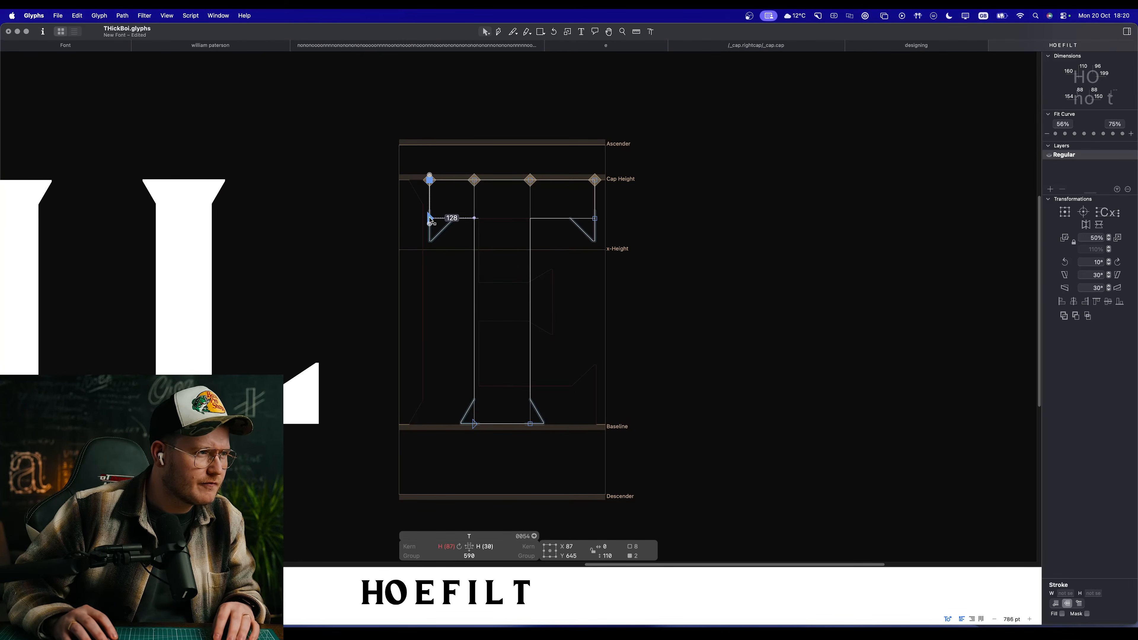
{"action": "key", "text": "super+z"}
{"action": "left_click_drag", "start_coordinate": [522, 142], "coordinate": [626, 258]}
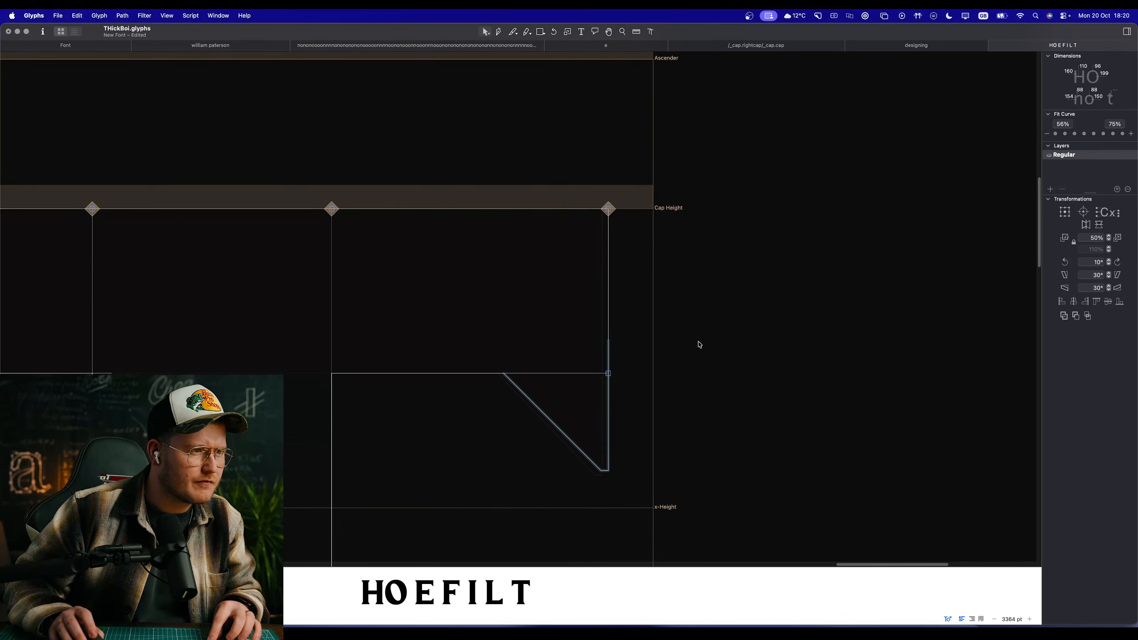
{"action": "left_click_drag", "start_coordinate": [643, 174], "coordinate": [572, 383]}
{"action": "key", "text": "Left"}
{"action": "key", "text": "Left"}
{"action": "key", "text": "Left"}
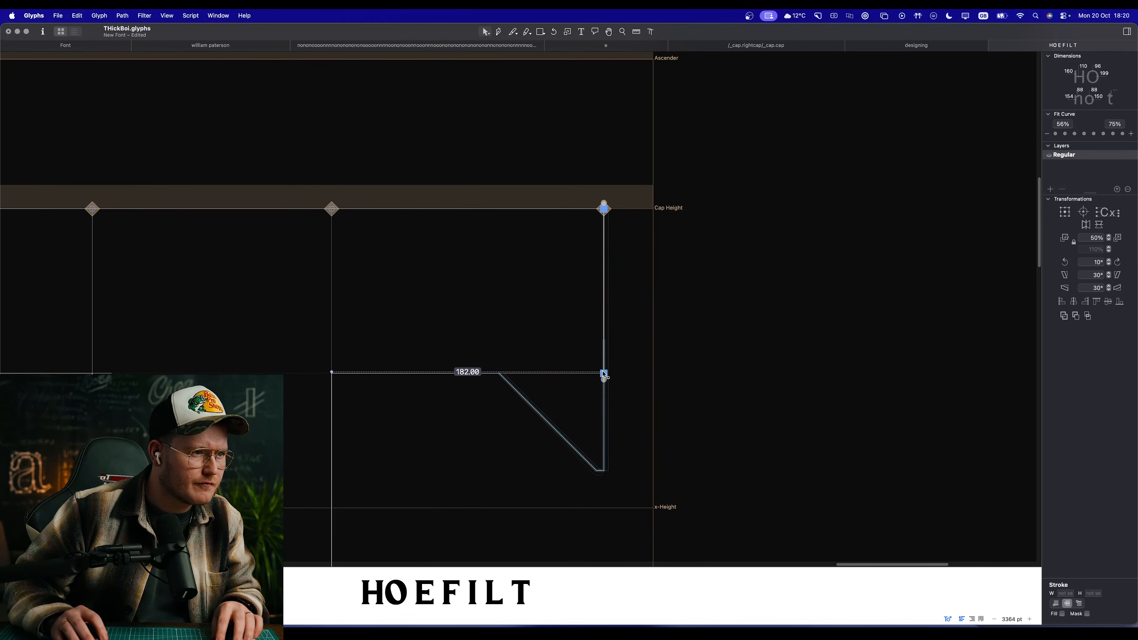
Step: Realign the T's stem and crossbar on their horizontal centres, update its H-linked sidebearings and preview the word
{"action": "key", "text": "space"}
{"action": "scroll", "coordinate": [648, 381], "scroll_direction": "down", "scroll_amount": 5}
{"action": "left_click_drag", "start_coordinate": [578, 442], "coordinate": [670, 317]}
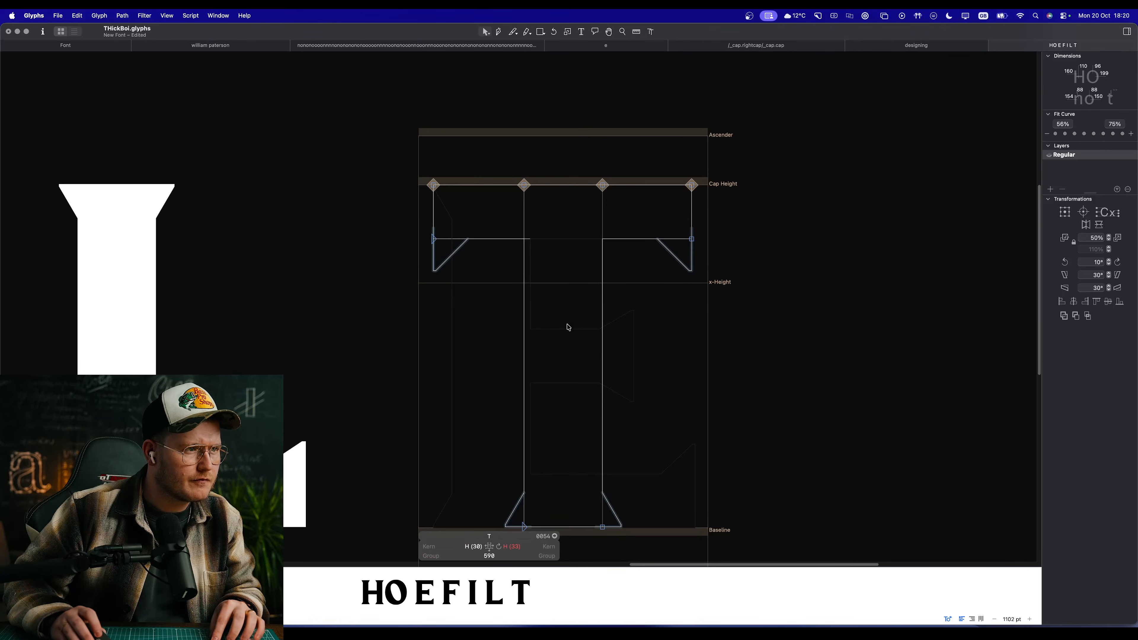
{"action": "key", "text": "super+a"}
{"action": "left_click", "coordinate": [1074, 303]}
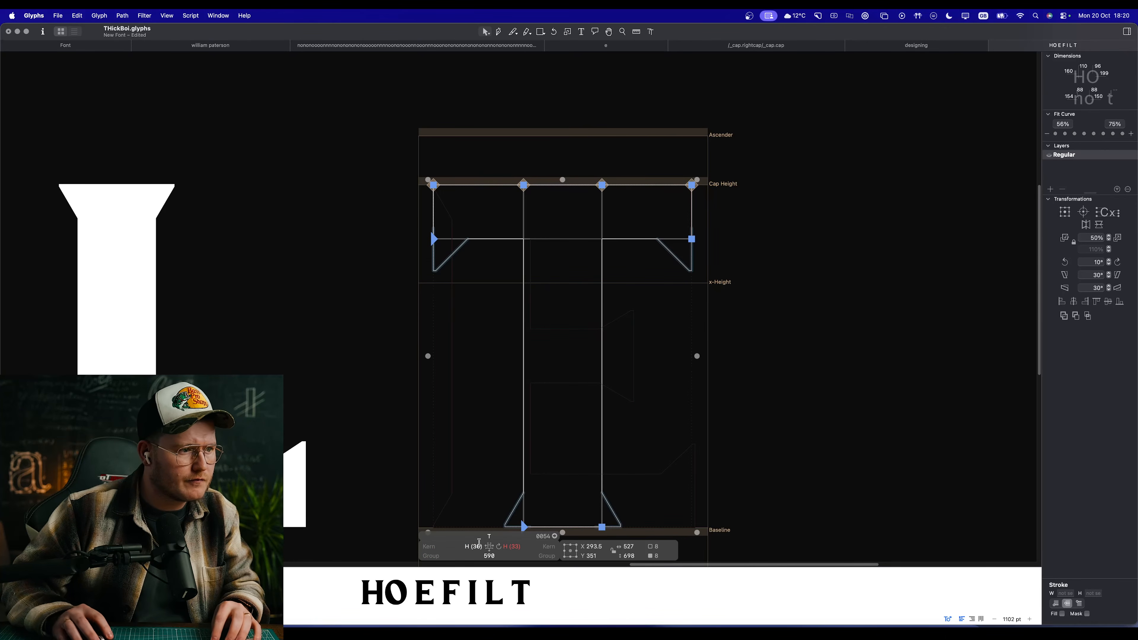
{"action": "scroll", "coordinate": [752, 419], "scroll_direction": "down", "scroll_amount": 3}
{"action": "key", "text": "space"}
{"action": "scroll", "coordinate": [610, 407], "scroll_direction": "down", "scroll_amount": 10}
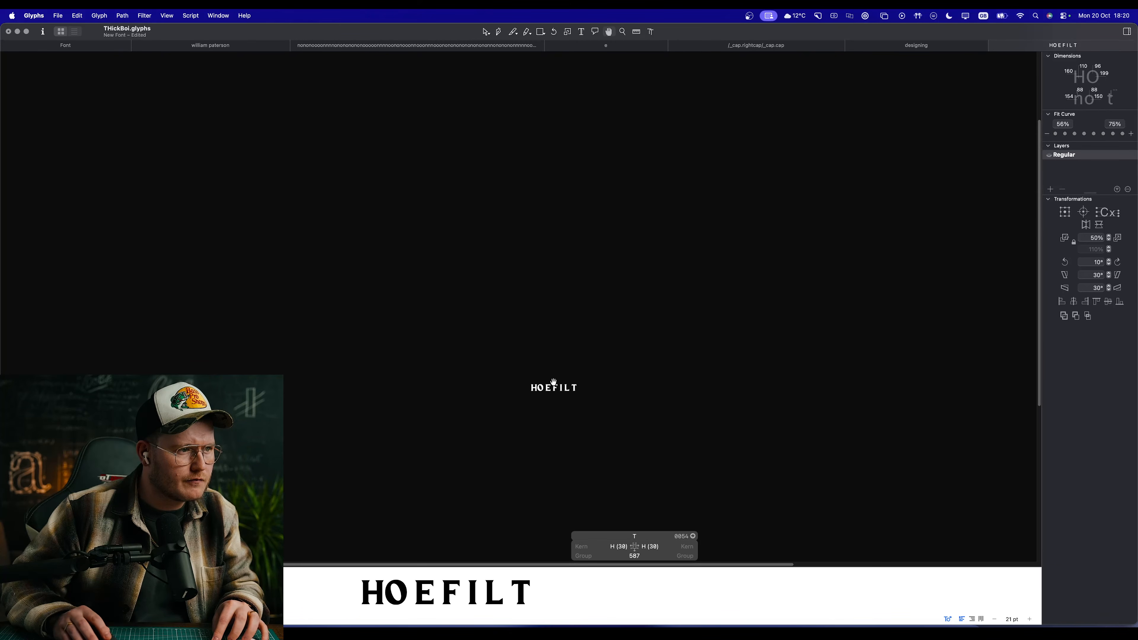
{"action": "scroll", "coordinate": [554, 381], "scroll_direction": "up", "scroll_amount": 10}
{"action": "left_click_drag", "start_coordinate": [809, 290], "coordinate": [623, 296]}
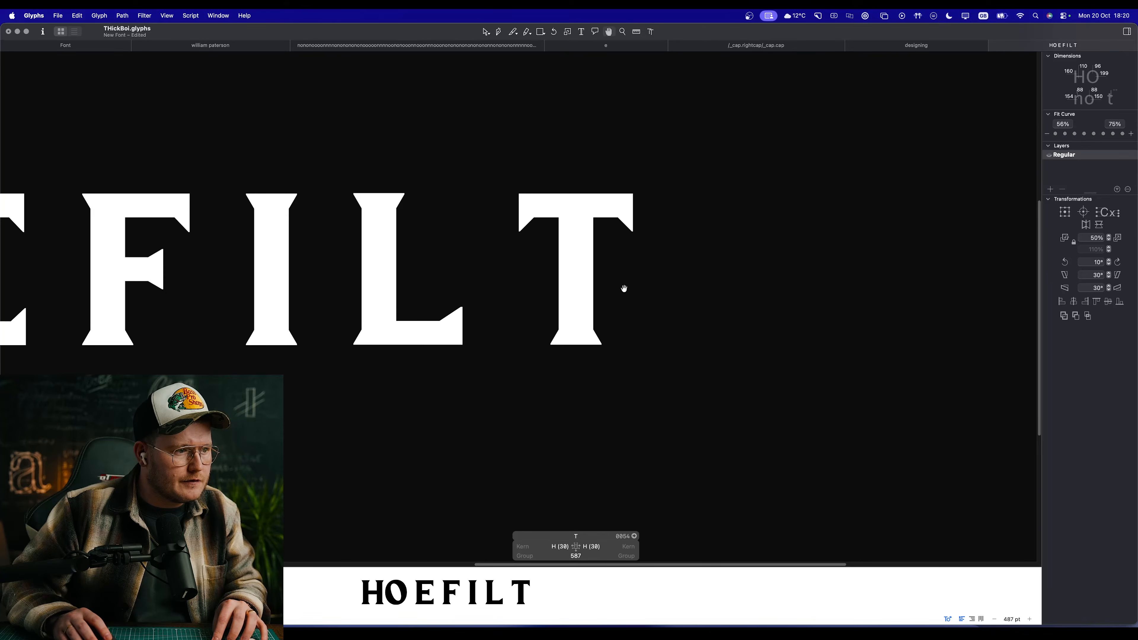
Step: Insert an H between the L and the T and preview the T's width beside it
{"action": "left_click", "coordinate": [508, 273]}
{"action": "type", "text": "H"}
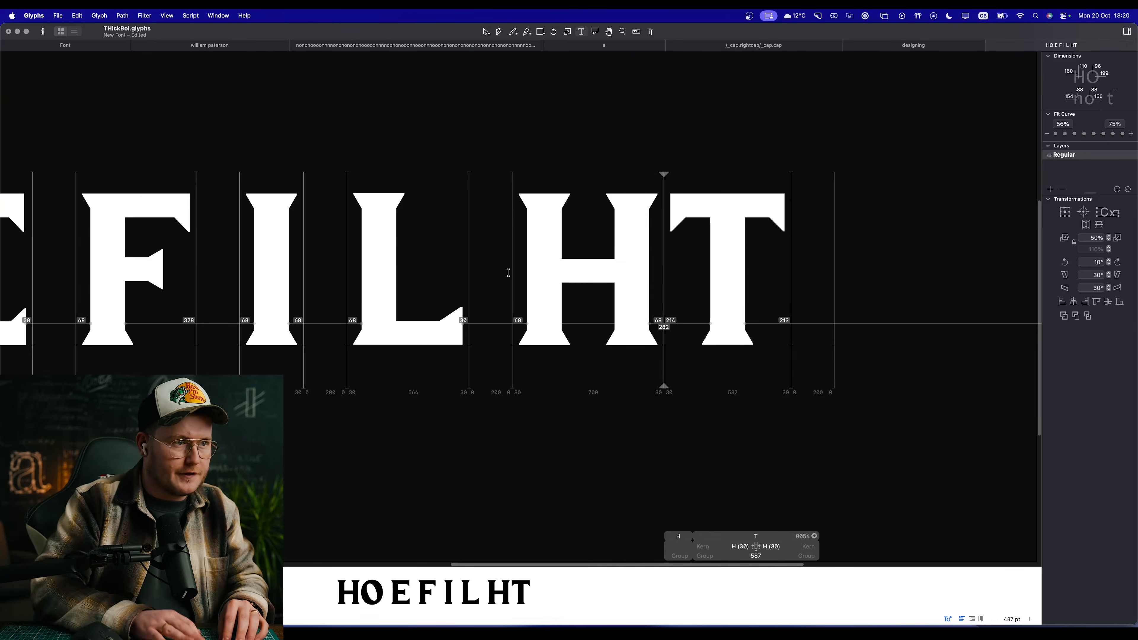
{"action": "scroll", "coordinate": [779, 289], "scroll_direction": "down", "scroll_amount": 5}
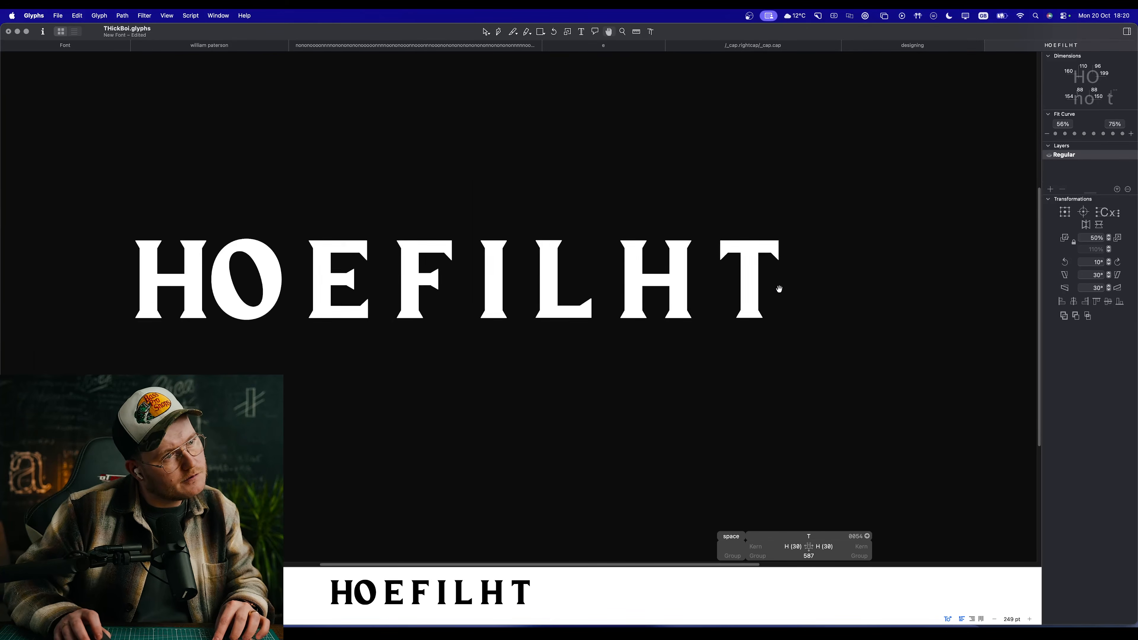
{"action": "scroll", "coordinate": [779, 289], "scroll_direction": "down", "scroll_amount": 2}
{"action": "scroll", "coordinate": [745, 290], "scroll_direction": "up", "scroll_amount": 8}
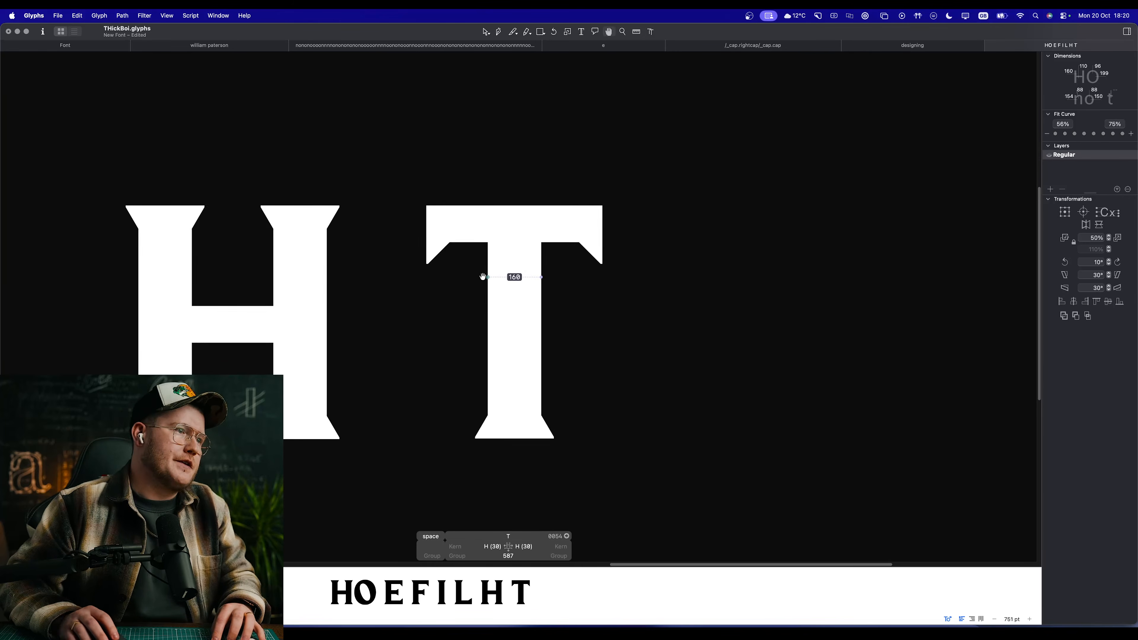
{"action": "left_click", "coordinate": [632, 281]}
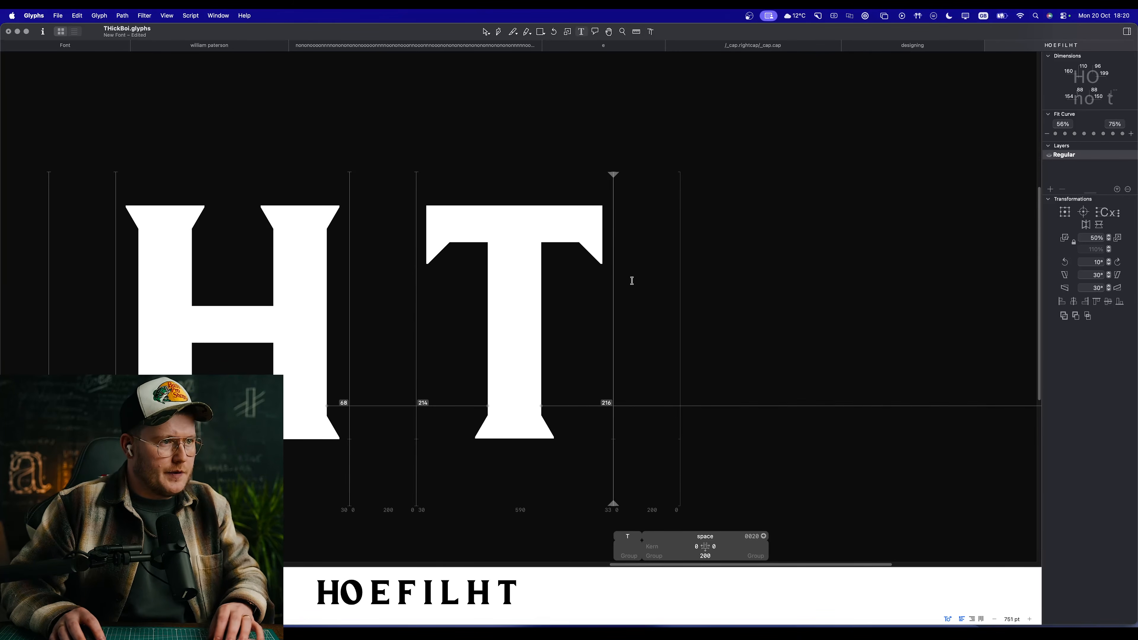
{"action": "key", "text": "Escape"}
{"action": "scroll", "coordinate": [557, 285], "scroll_direction": "down", "scroll_amount": 5}
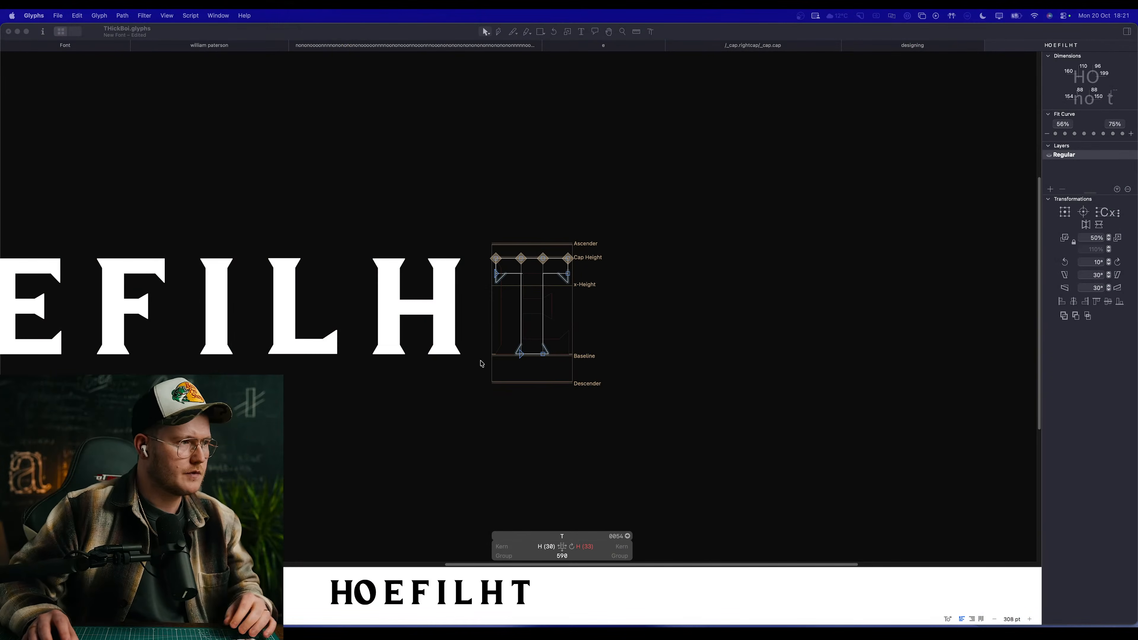
Step: Add the letters C, G, S and J, separated by spaces, after the T
{"action": "type", "text": "t"}
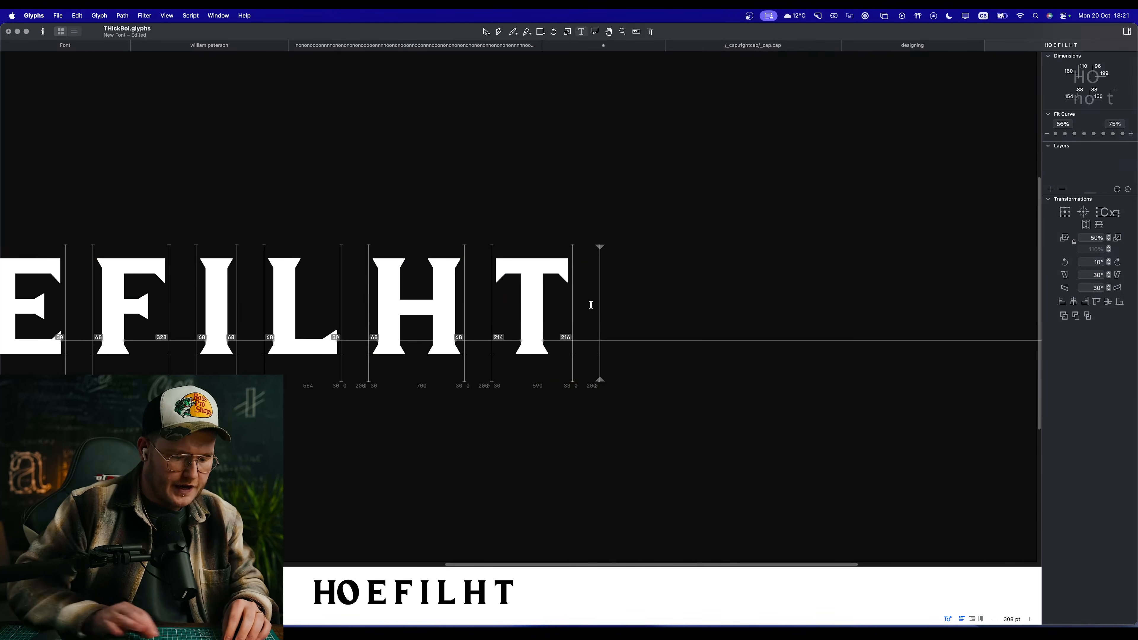
{"action": "type", "text": "CG"}
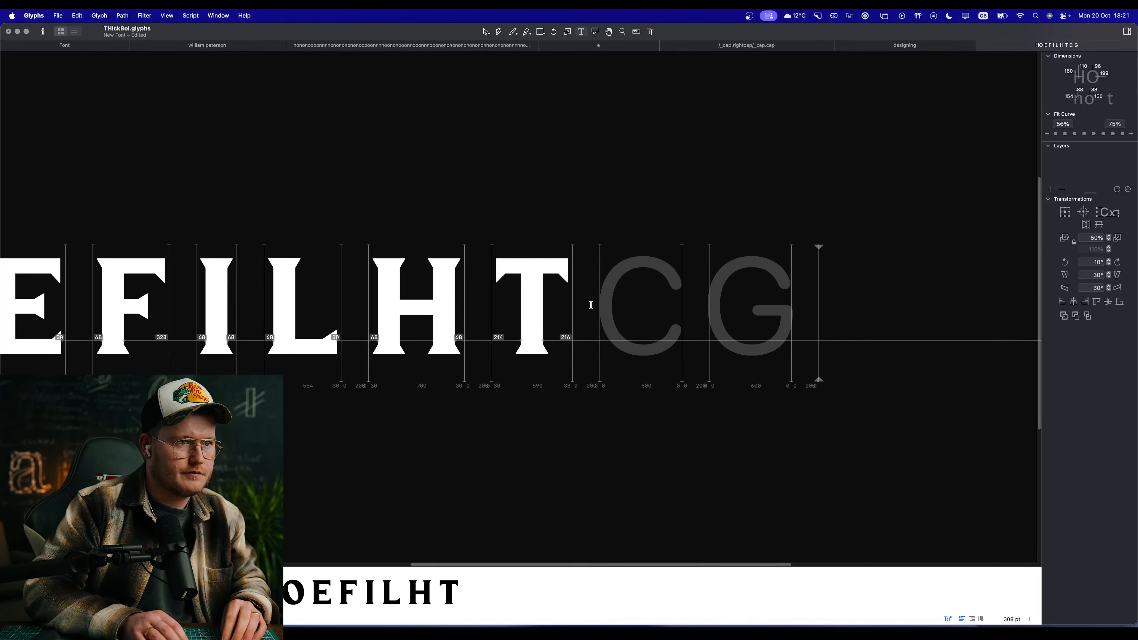
{"action": "type", "text": "SJ"}
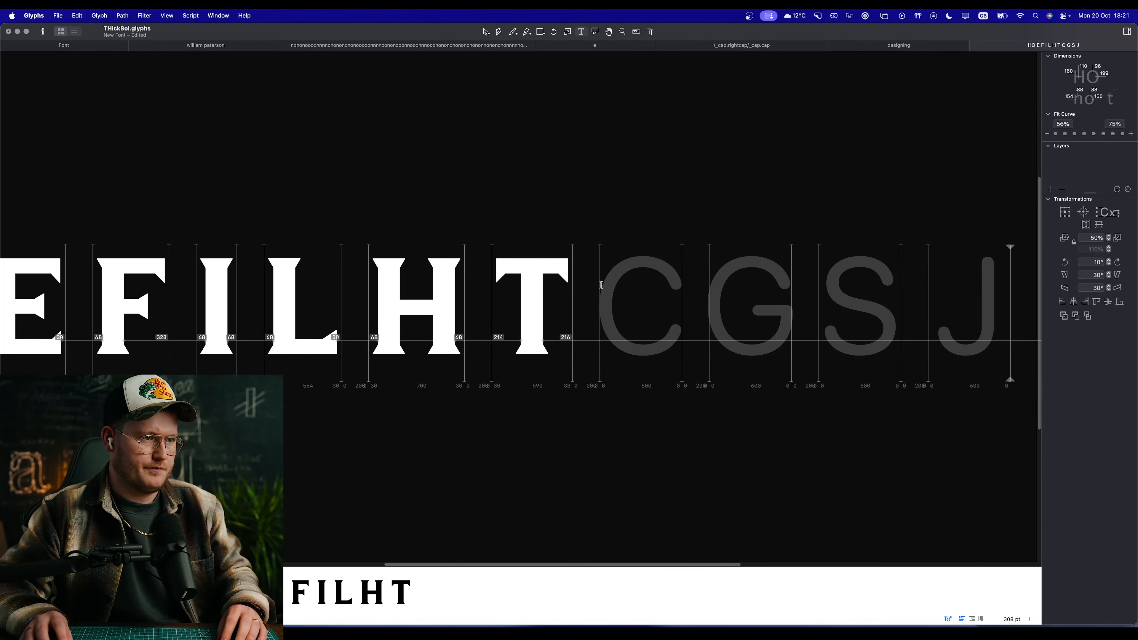
Step: Open the C glyph for editing and add the O to it as a component
{"action": "double_click", "coordinate": [632, 277]}
{"action": "key", "text": "space"}
{"action": "scroll", "coordinate": [564, 297], "scroll_direction": "down", "scroll_amount": 2}
{"action": "scroll", "coordinate": [641, 308], "scroll_direction": "up", "scroll_amount": 5}
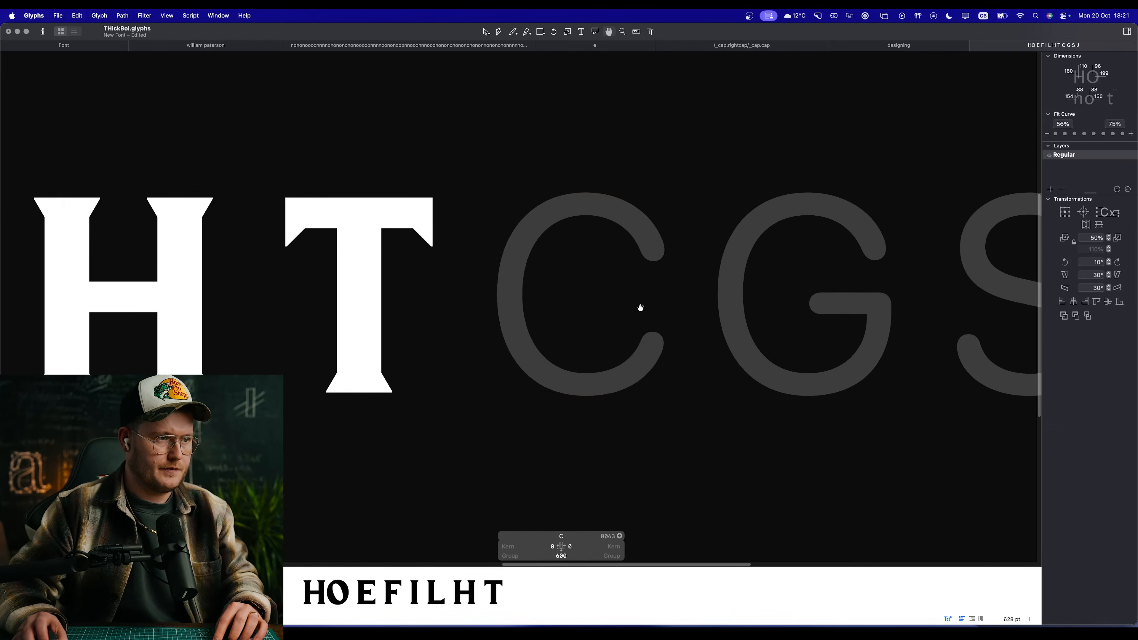
{"action": "scroll", "coordinate": [564, 303], "scroll_direction": "right", "scroll_amount": 2}
{"action": "right_click", "coordinate": [564, 302]}
{"action": "left_click", "coordinate": [585, 307]}
{"action": "type", "text": "O"}
{"action": "key", "text": "Return"}
{"action": "key", "text": "space"}
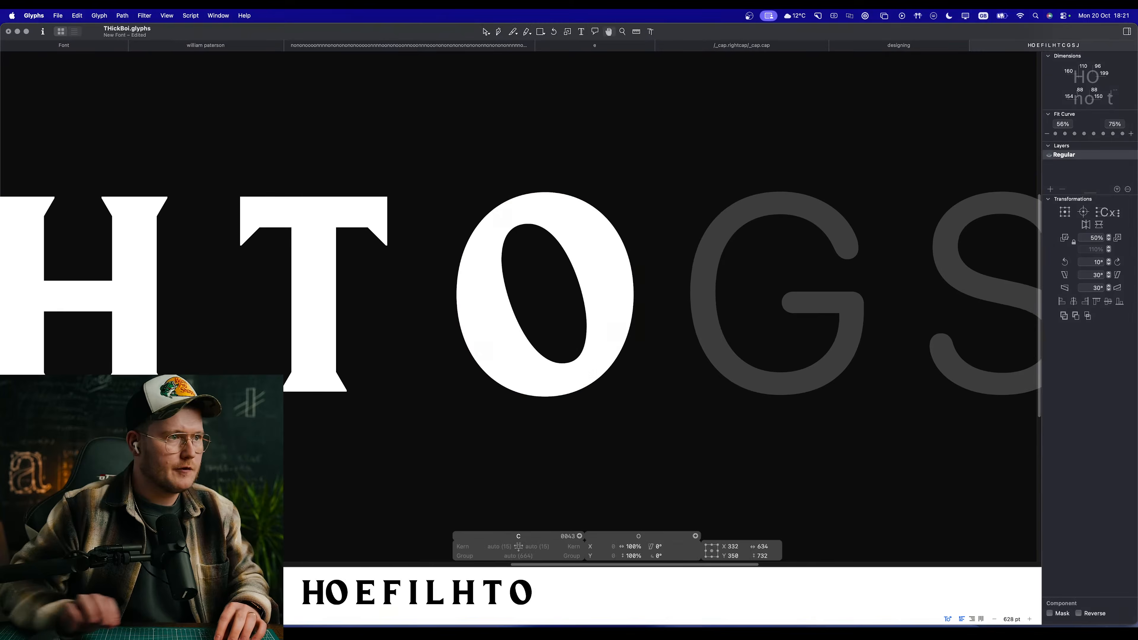
Step: Decompose the O component in the C glyph into editable outlines
{"action": "scroll", "coordinate": [587, 291], "scroll_direction": "up", "scroll_amount": 3}
{"action": "left_click", "coordinate": [550, 298]}
{"action": "right_click", "coordinate": [586, 251]}
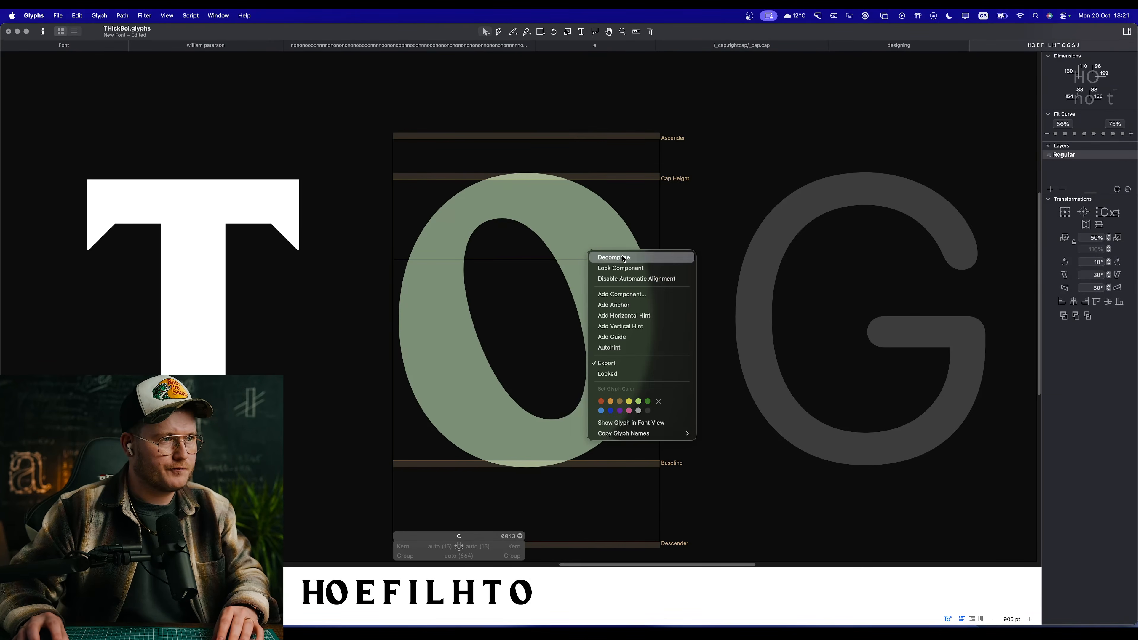
{"action": "left_click", "coordinate": [626, 256]}
Step: Place a vertical guide through the heavy side of the O shape in the C glyph, at X 544
{"action": "key", "text": "e"}
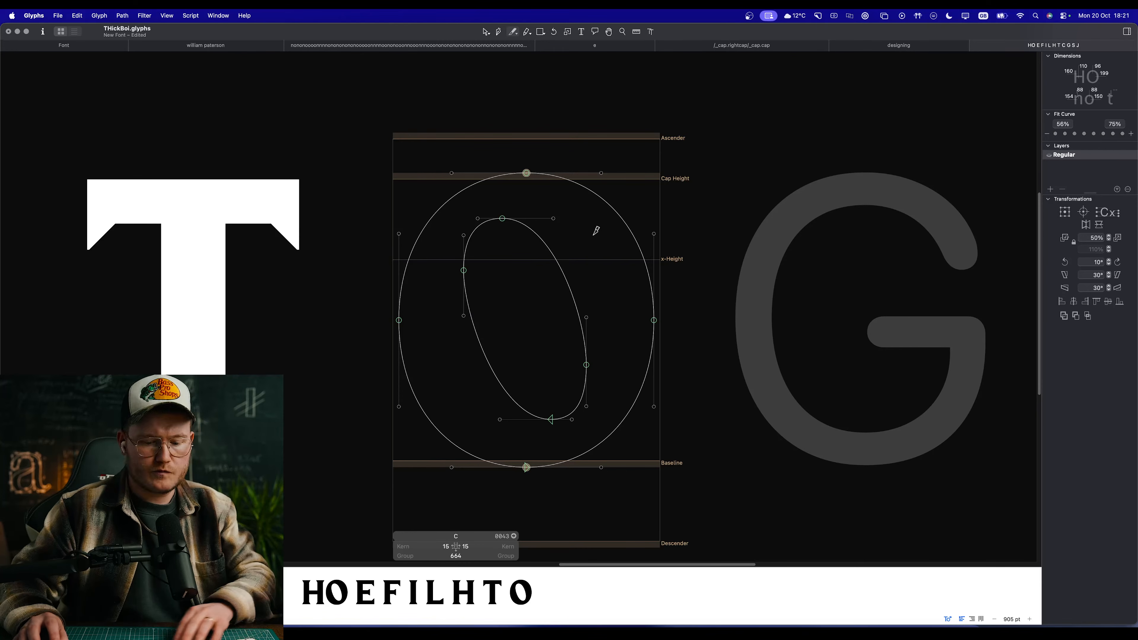
{"action": "left_click_drag", "start_coordinate": [564, 276], "coordinate": [633, 238]}
{"action": "left_click_drag", "start_coordinate": [572, 293], "coordinate": [613, 385]}
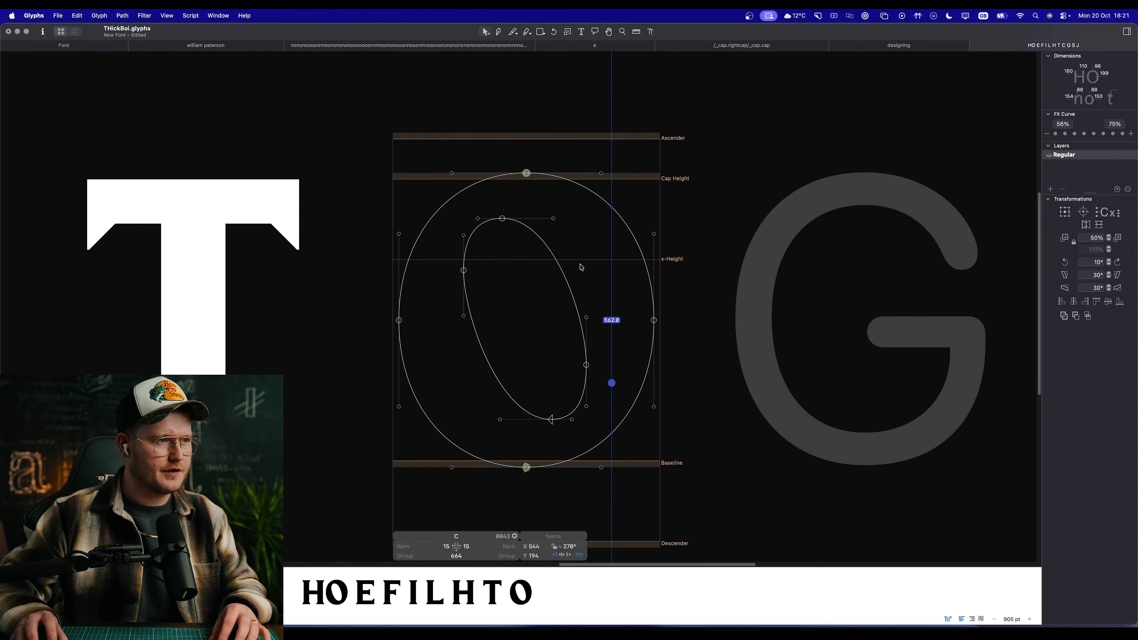
Step: Cut the O outline across its upper-right and lower-right strokes with the Knife and delete the piece between to open the C
{"action": "key", "text": "e"}
{"action": "left_click_drag", "start_coordinate": [547, 261], "coordinate": [602, 239]}
{"action": "left_click_drag", "start_coordinate": [683, 191], "coordinate": [684, 191]}
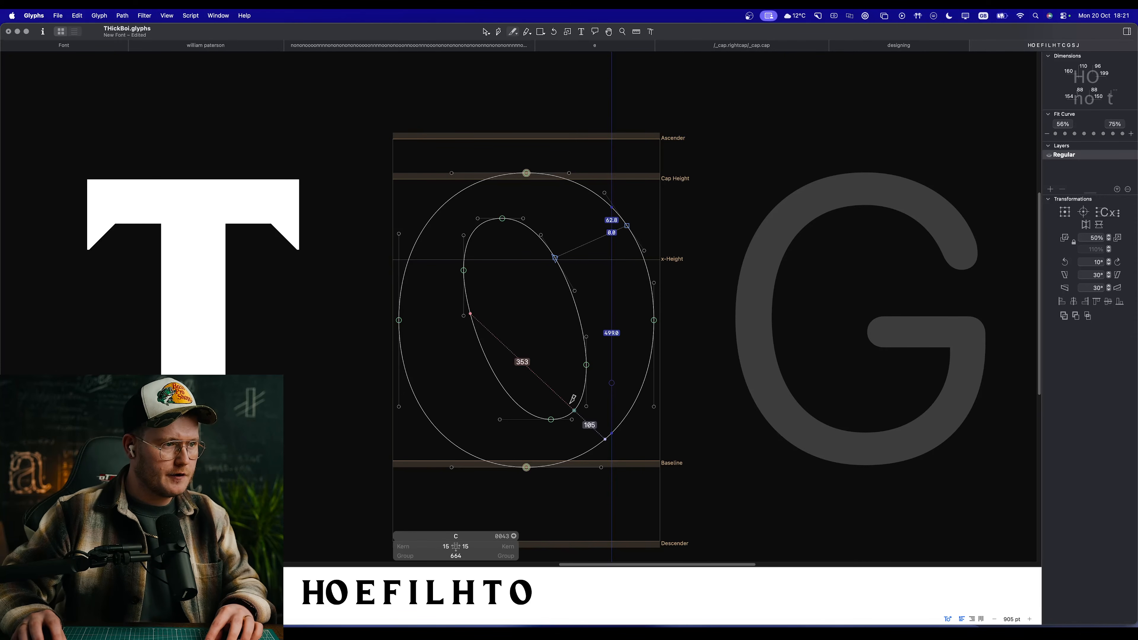
{"action": "left_click_drag", "start_coordinate": [668, 461], "coordinate": [668, 461]}
{"action": "key", "text": "v"}
{"action": "double_click", "coordinate": [649, 357]}
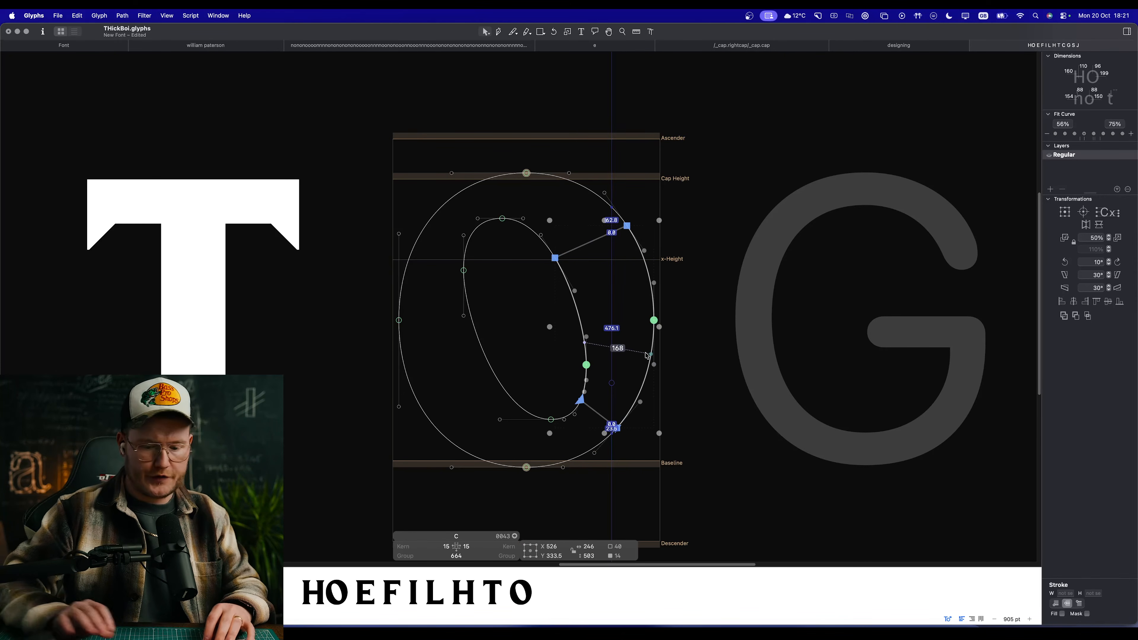
{"action": "key", "text": "BackSpace"}
Step: Pull the C's lower terminal outward and upward into a narrow tip and smooth its inner curve
{"action": "key", "text": "space"}
{"action": "scroll", "coordinate": [520, 350], "scroll_direction": "down", "scroll_amount": 10}
{"action": "scroll", "coordinate": [515, 357], "scroll_direction": "up", "scroll_amount": 10}
{"action": "scroll", "coordinate": [637, 209], "scroll_direction": "up", "scroll_amount": 10}
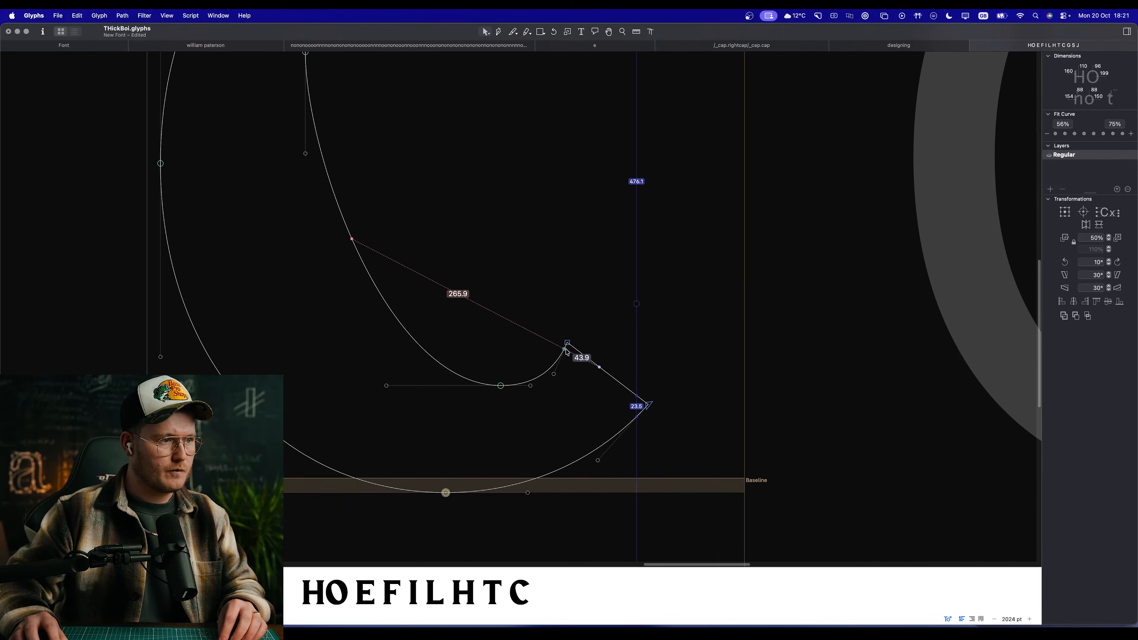
{"action": "mouse_move", "coordinate": [567, 344]}
{"action": "left_mouse_down"}
{"action": "mouse_move", "coordinate": [631, 367]}
{"action": "mouse_move", "coordinate": [607, 385]}
{"action": "mouse_move", "coordinate": [648, 401]}
{"action": "mouse_move", "coordinate": [642, 389]}
{"action": "mouse_move", "coordinate": [639, 398]}
{"action": "left_mouse_up"}
{"action": "left_click", "coordinate": [533, 373]}
{"action": "left_click_drag", "start_coordinate": [620, 353], "coordinate": [670, 363]}
{"action": "left_click", "coordinate": [697, 377]}
{"action": "key", "text": "space"}
{"action": "left_click_drag", "start_coordinate": [529, 371], "coordinate": [557, 364]}
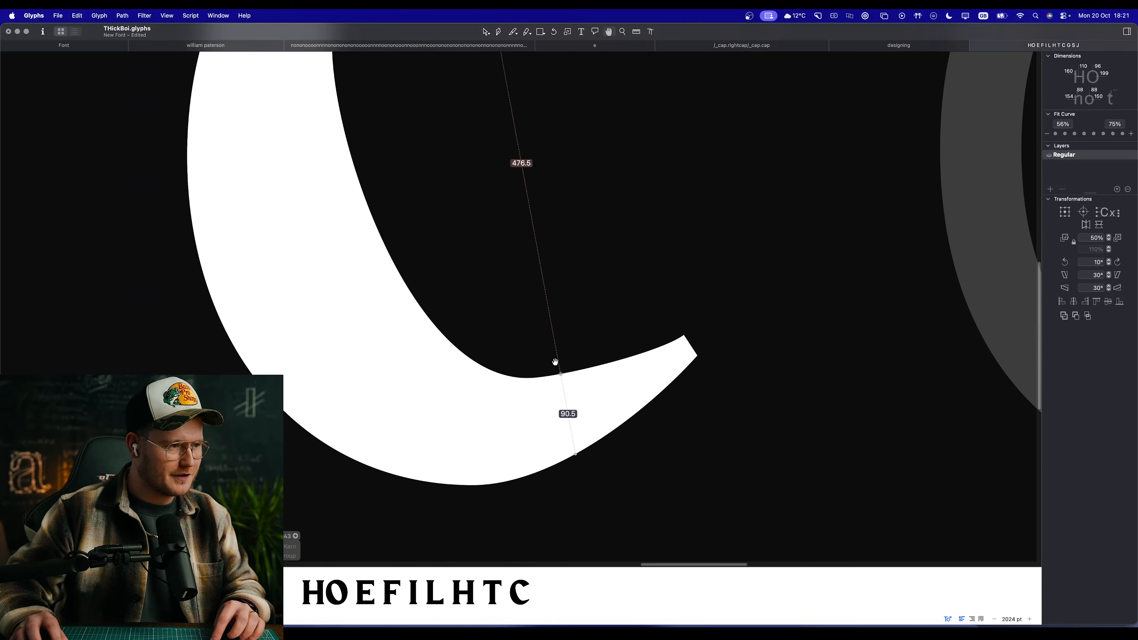
Step: Adjust the handles of the C's lower outer curve so it sweeps rounder from the baseline to the tip
{"action": "left_click_drag", "start_coordinate": [554, 485], "coordinate": [592, 485]}
{"action": "left_click", "coordinate": [654, 417]}
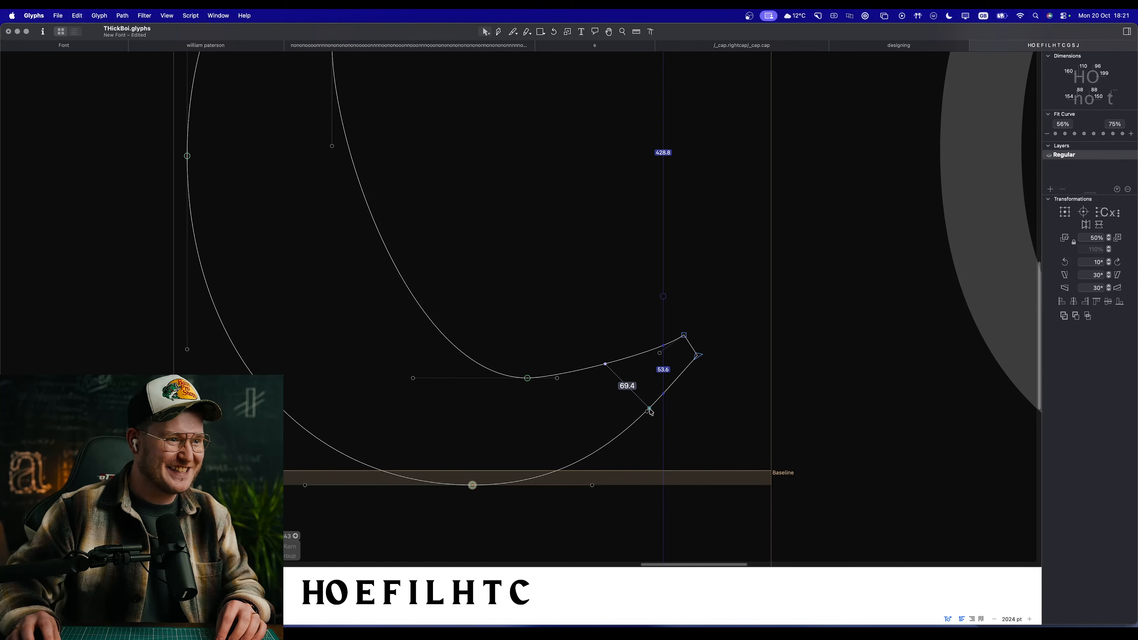
{"action": "left_click_drag", "start_coordinate": [648, 411], "coordinate": [676, 396]}
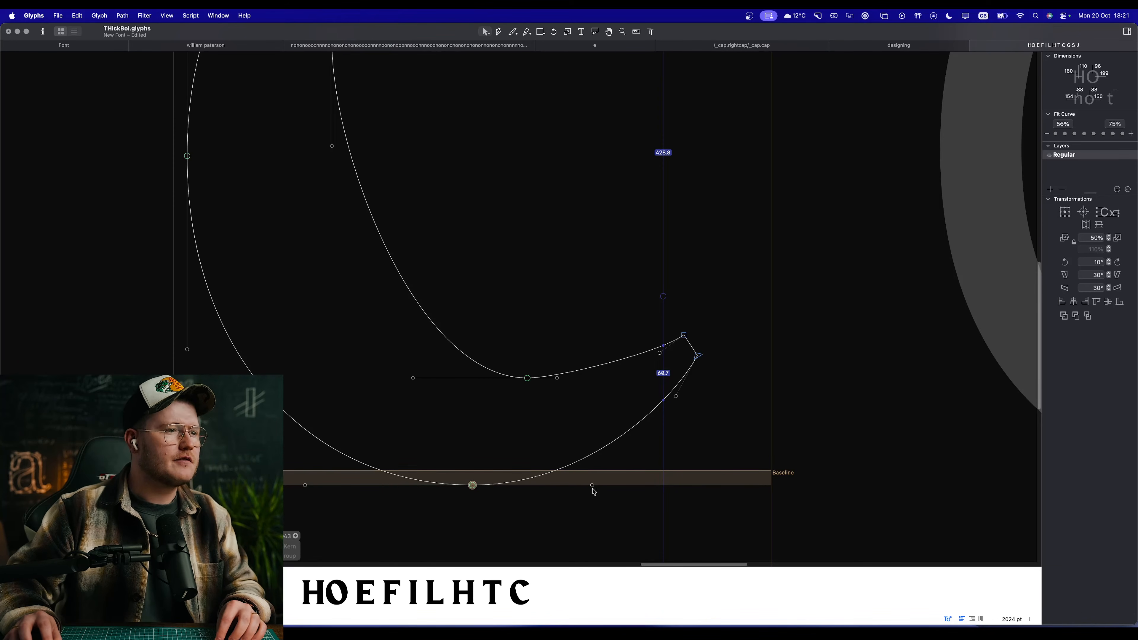
{"action": "left_click_drag", "start_coordinate": [592, 485], "coordinate": [596, 486]}
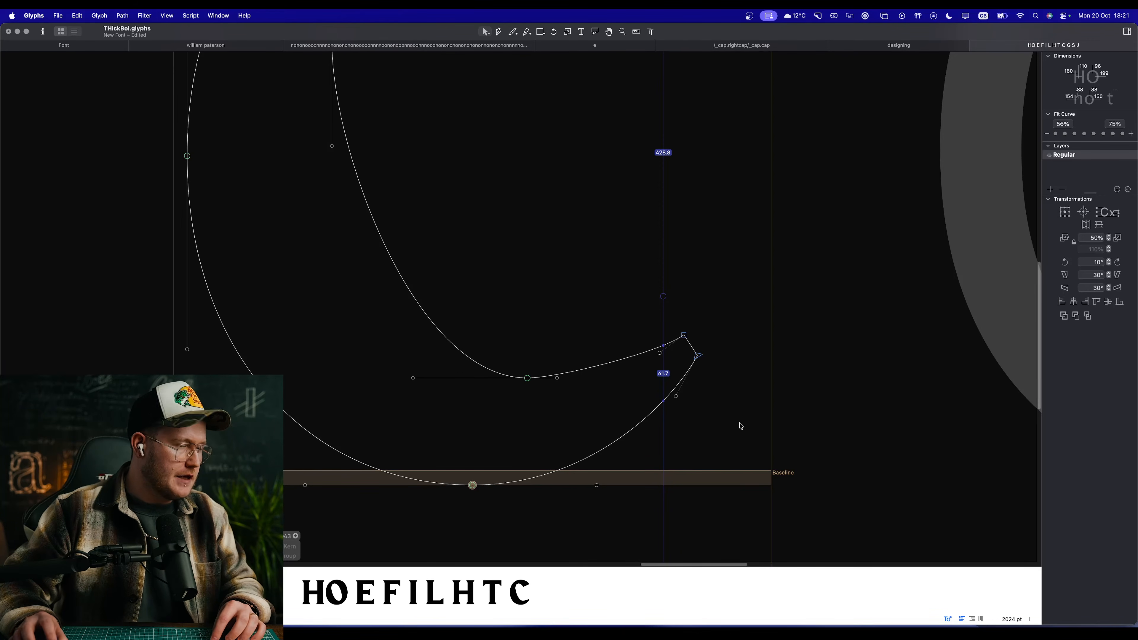
Step: Lengthen the handle of the C's lower inner curve towards the terminal
{"action": "key", "text": "space"}
{"action": "scroll", "coordinate": [654, 460], "scroll_direction": "left", "scroll_amount": 3}
{"action": "scroll", "coordinate": [629, 431], "scroll_direction": "down", "scroll_amount": 8}
{"action": "scroll", "coordinate": [628, 432], "scroll_direction": "up", "scroll_amount": 7}
{"action": "scroll", "coordinate": [586, 329], "scroll_direction": "up", "scroll_amount": 4}
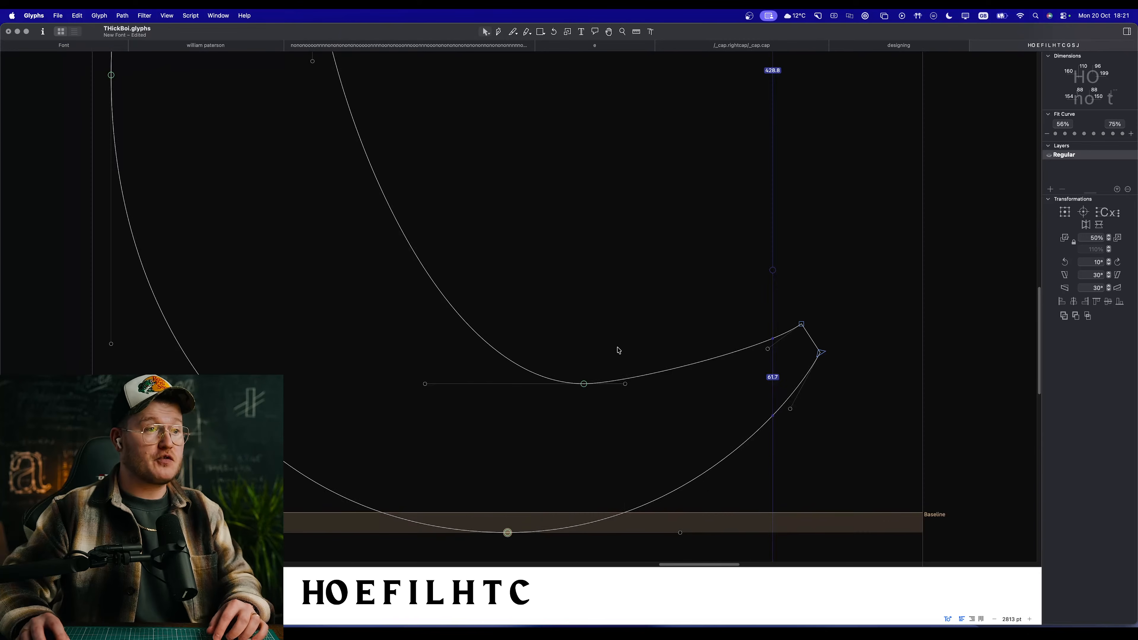
{"action": "left_click_drag", "start_coordinate": [625, 384], "coordinate": [664, 384]}
{"action": "key", "text": "space"}
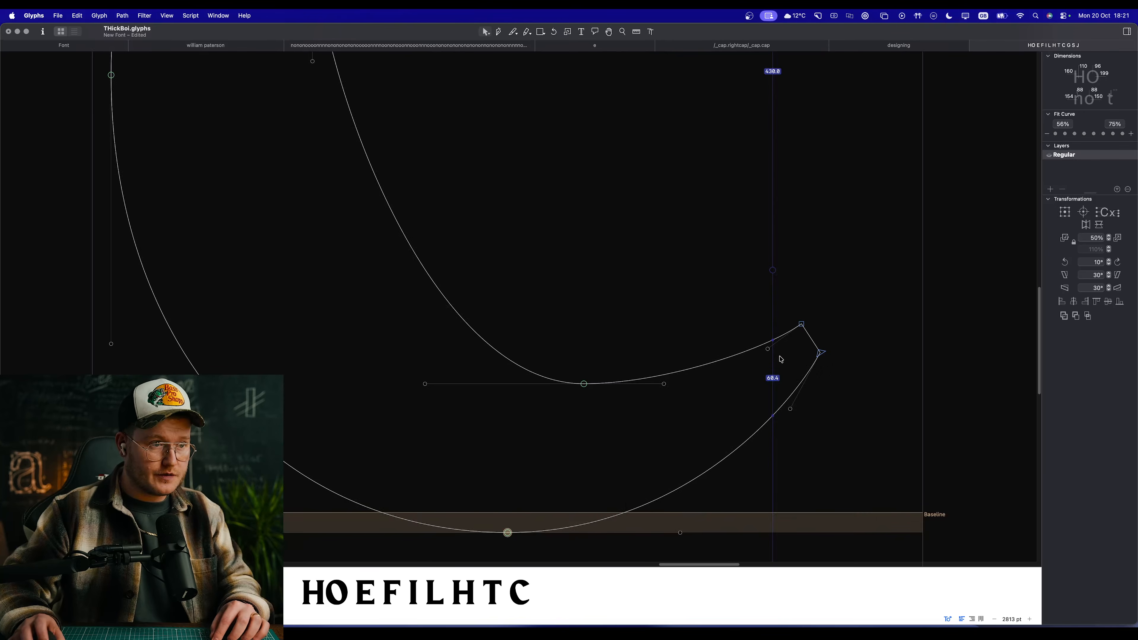
Step: Raise the inner corner of the C's lower terminal, extend the inner curve's handle further and preview the shape
{"action": "left_click_drag", "start_coordinate": [802, 324], "coordinate": [798, 315]}
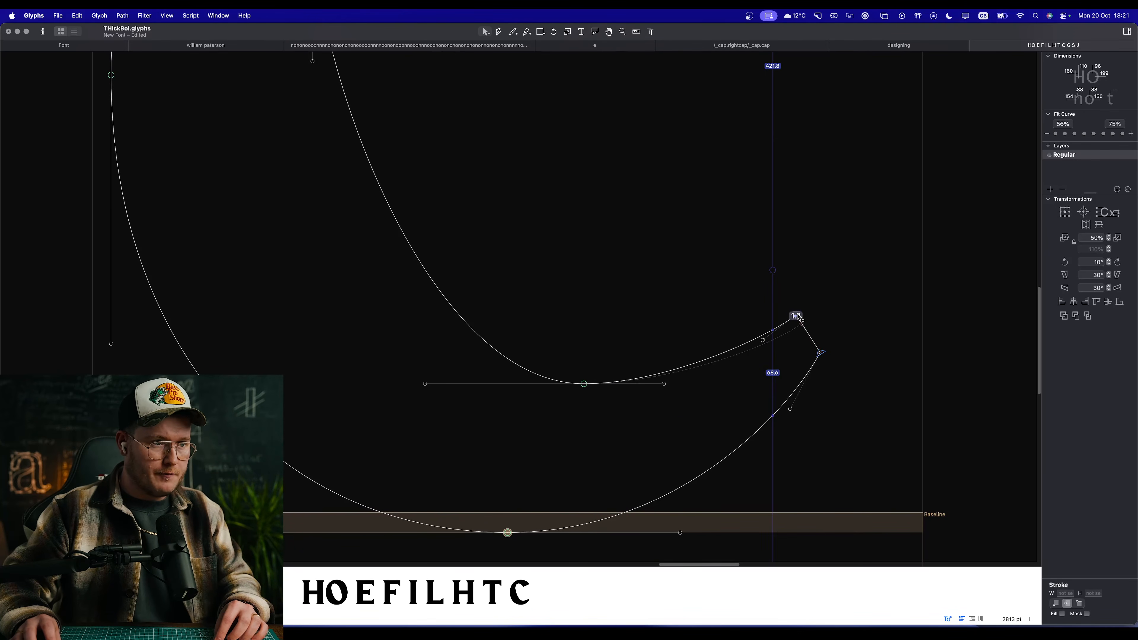
{"action": "left_click_drag", "start_coordinate": [664, 384], "coordinate": [707, 386]}
{"action": "key", "text": "space"}
{"action": "scroll", "coordinate": [637, 378], "scroll_direction": "down", "scroll_amount": 10}
{"action": "scroll", "coordinate": [628, 370], "scroll_direction": "up", "scroll_amount": 6}
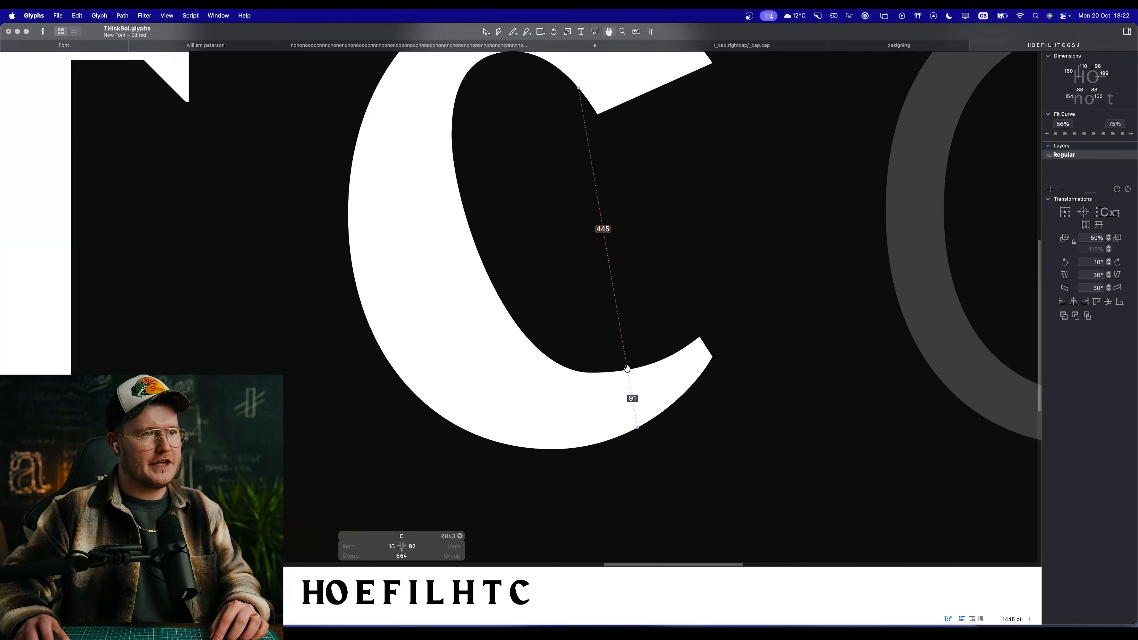
Step: Move the C's lower terminal inward and slightly down, and preview the letter
{"action": "scroll", "coordinate": [627, 369], "scroll_direction": "up", "scroll_amount": 3}
{"action": "left_click", "coordinate": [736, 355]}
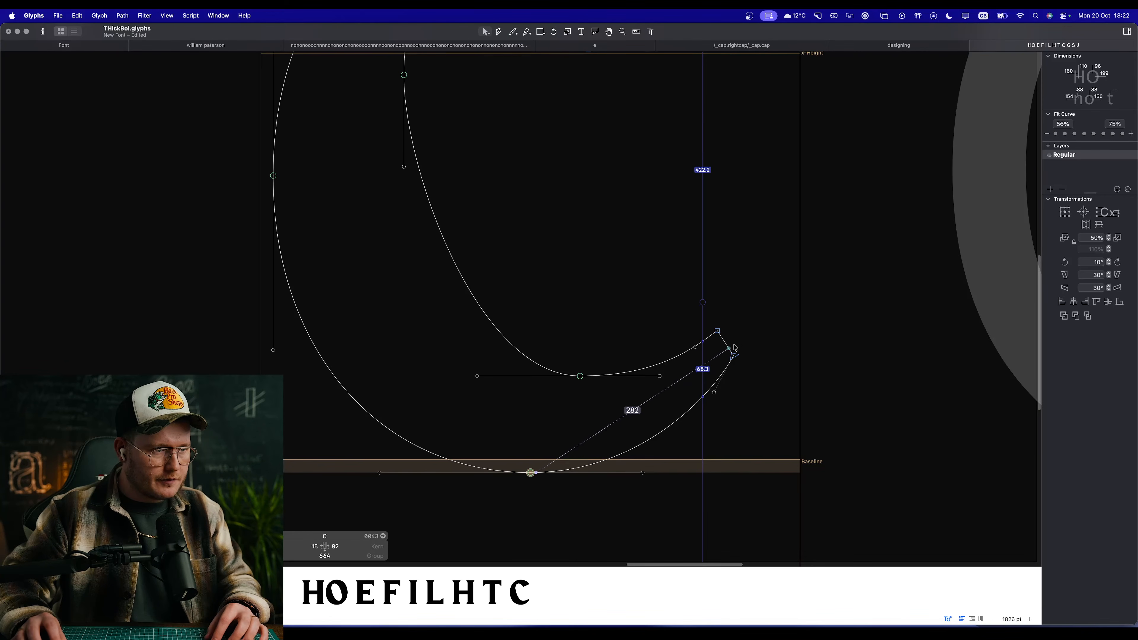
{"action": "left_click_drag", "start_coordinate": [739, 360], "coordinate": [718, 339]}
{"action": "left_click", "coordinate": [763, 326]}
{"action": "key", "text": "space"}
{"action": "scroll", "coordinate": [555, 368], "scroll_direction": "down", "scroll_amount": 10}
{"action": "scroll", "coordinate": [576, 316], "scroll_direction": "up", "scroll_amount": 4}
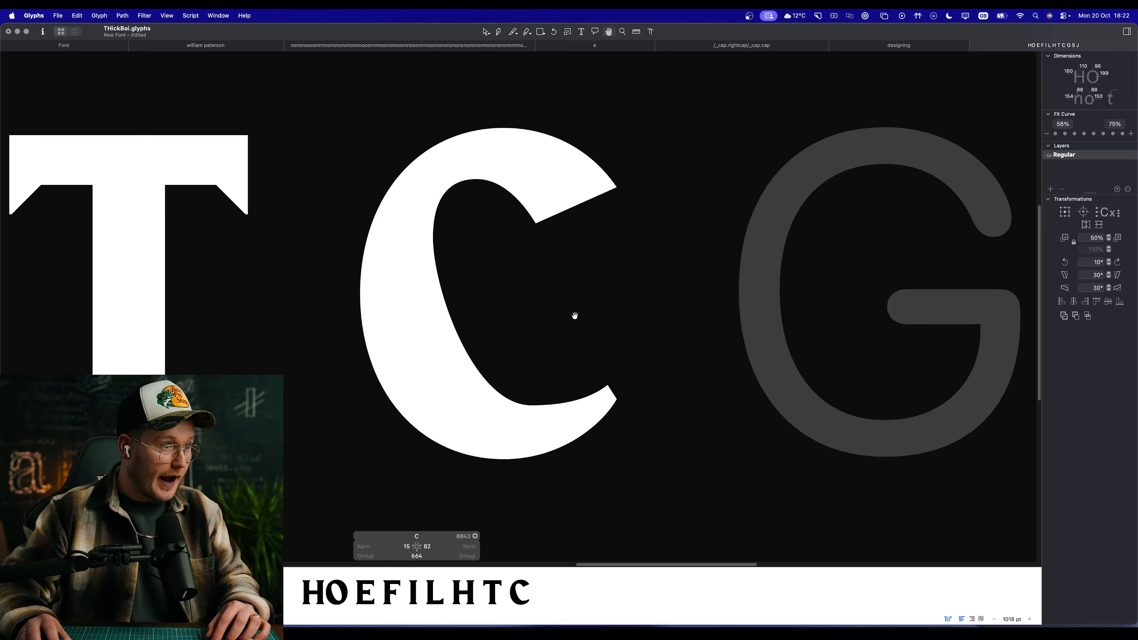
Step: Fine-tune the inner corner point of the C's lower terminal and preview the C in the word
{"action": "scroll", "coordinate": [542, 367], "scroll_direction": "up", "scroll_amount": 6}
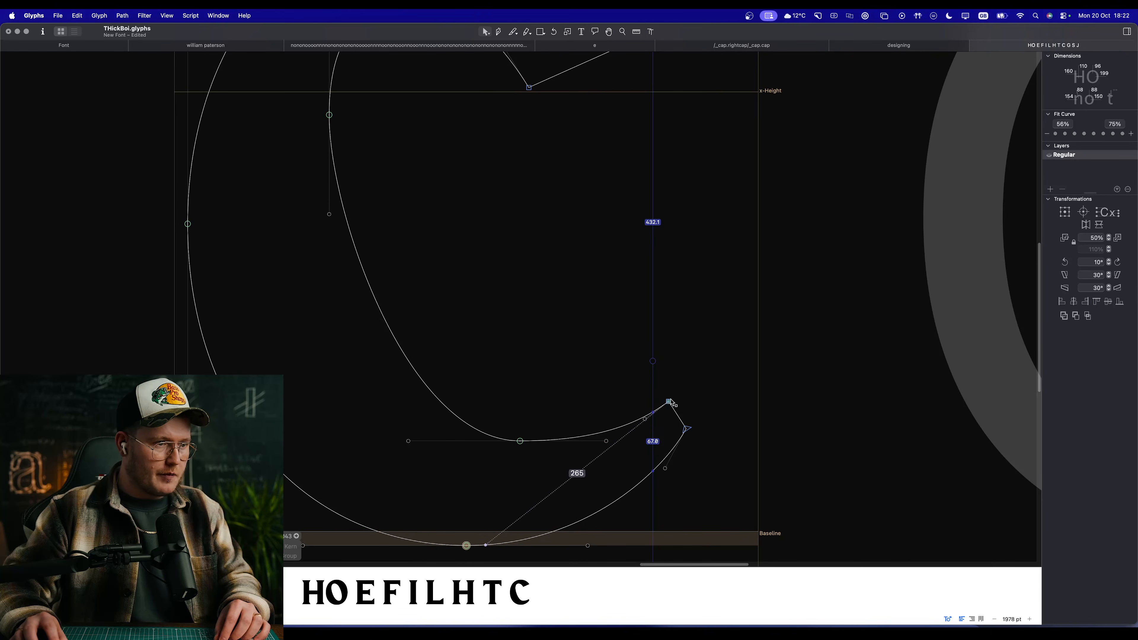
{"action": "left_click", "coordinate": [669, 397]}
{"action": "mouse_move", "coordinate": [670, 398]}
{"action": "left_mouse_down"}
{"action": "mouse_move", "coordinate": [676, 408]}
{"action": "mouse_move", "coordinate": [665, 390]}
{"action": "mouse_move", "coordinate": [677, 401]}
{"action": "left_mouse_up"}
{"action": "left_click", "coordinate": [691, 402]}
{"action": "key", "text": "space"}
{"action": "scroll", "coordinate": [527, 430], "scroll_direction": "down", "scroll_amount": 10}
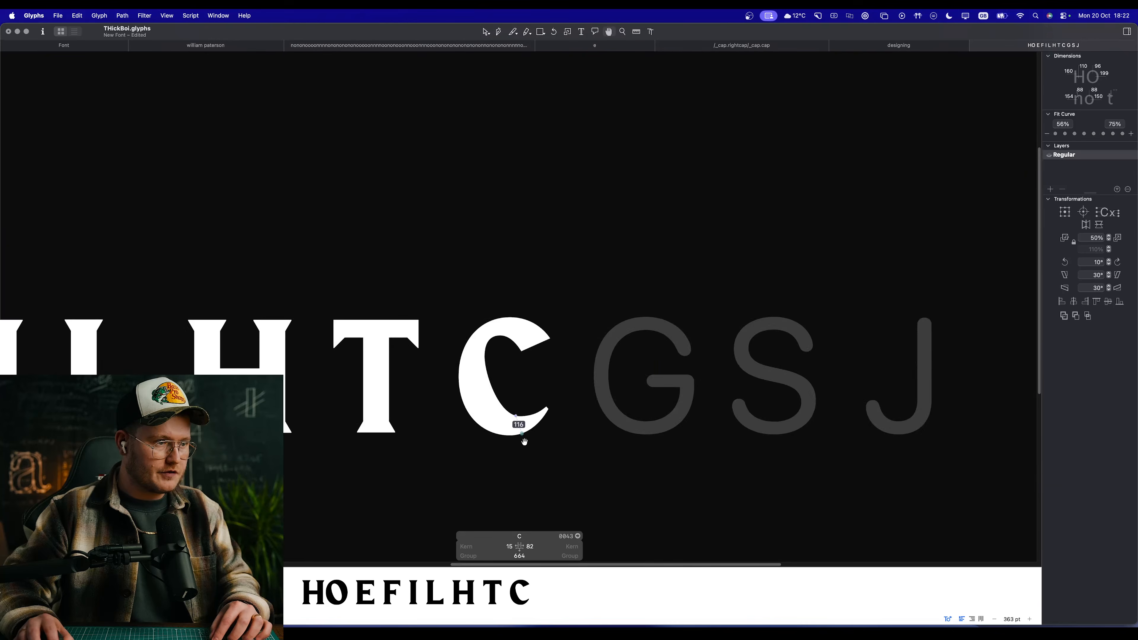
Step: Lengthen the handles of the C's lower inner and bottom outer curves towards the lower terminal
{"action": "scroll", "coordinate": [527, 377], "scroll_direction": "up", "scroll_amount": 7}
{"action": "scroll", "coordinate": [510, 425], "scroll_direction": "up", "scroll_amount": 5}
{"action": "scroll", "coordinate": [547, 374], "scroll_direction": "down", "scroll_amount": 4}
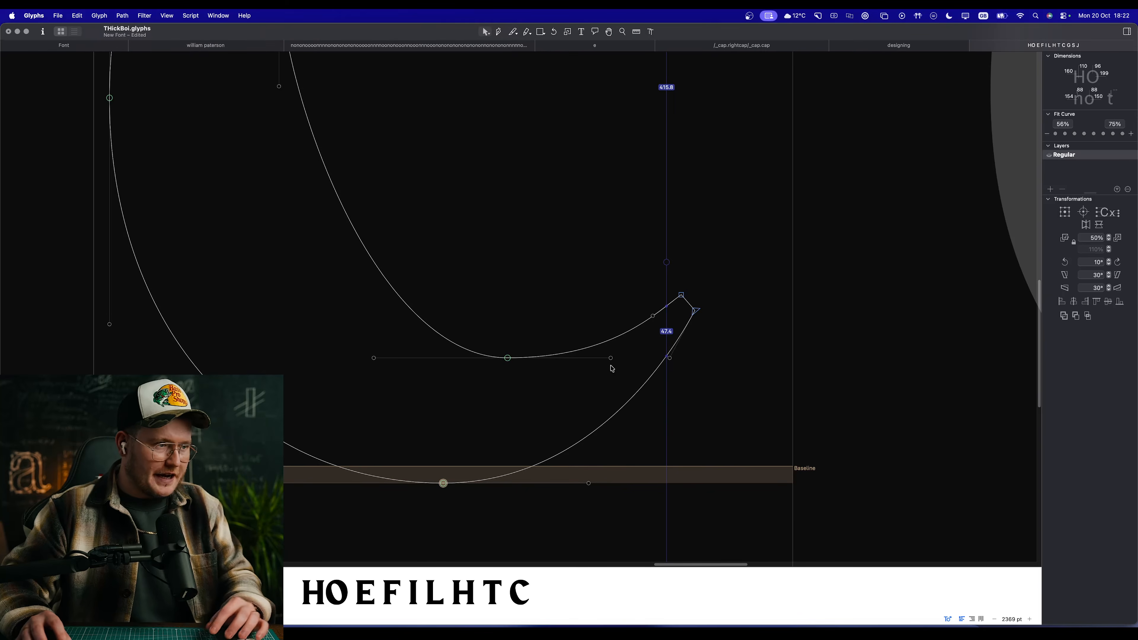
{"action": "left_click_drag", "start_coordinate": [616, 362], "coordinate": [628, 365]}
{"action": "key", "text": "space"}
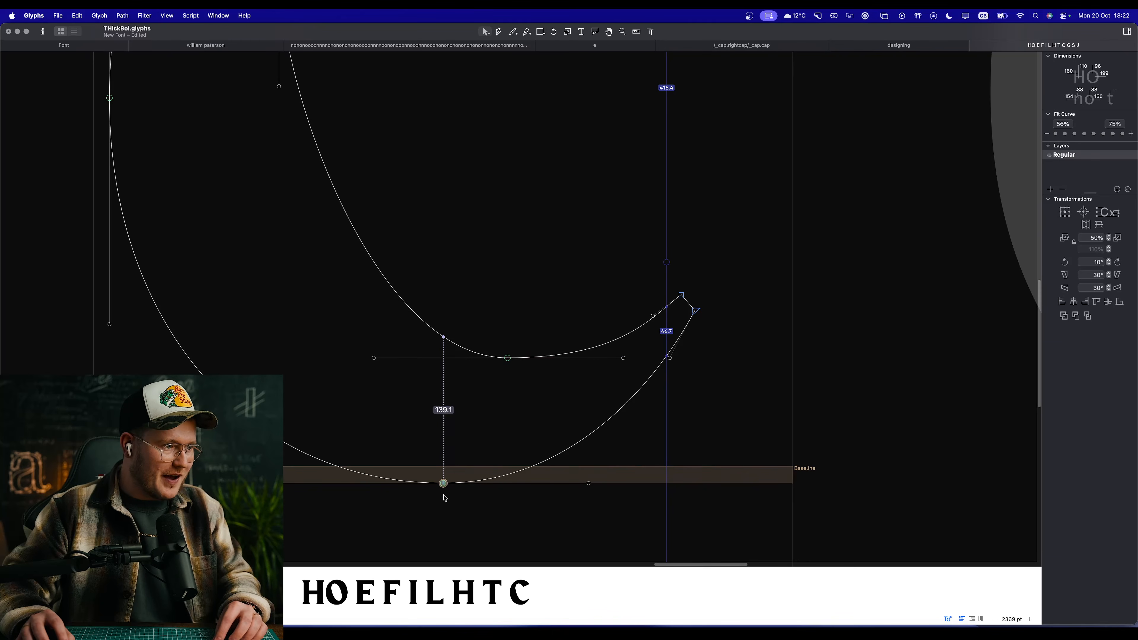
{"action": "left_click", "coordinate": [448, 486]}
{"action": "left_click", "coordinate": [497, 504]}
{"action": "left_click", "coordinate": [443, 485]}
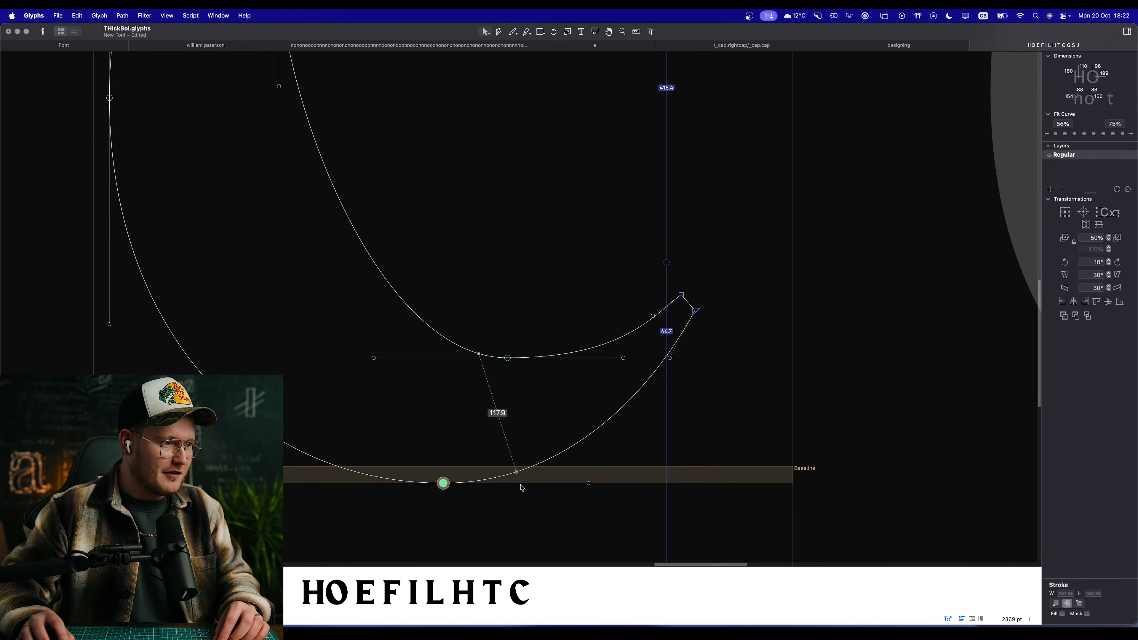
{"action": "left_click_drag", "start_coordinate": [589, 484], "coordinate": [618, 483]}
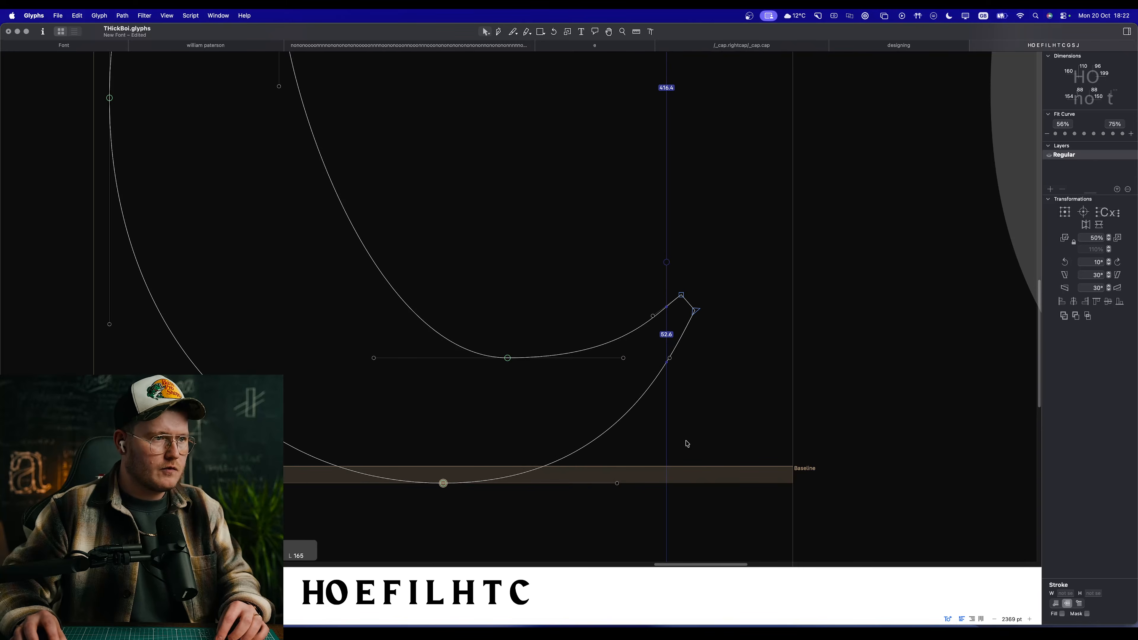
{"action": "key", "text": "space"}
Step: Shift the C's lower inner extreme point towards the terminal, check the terminal's corner points and preview the letter
{"action": "scroll", "coordinate": [621, 375], "scroll_direction": "up", "scroll_amount": 3}
{"action": "scroll", "coordinate": [483, 364], "scroll_direction": "down", "scroll_amount": 2}
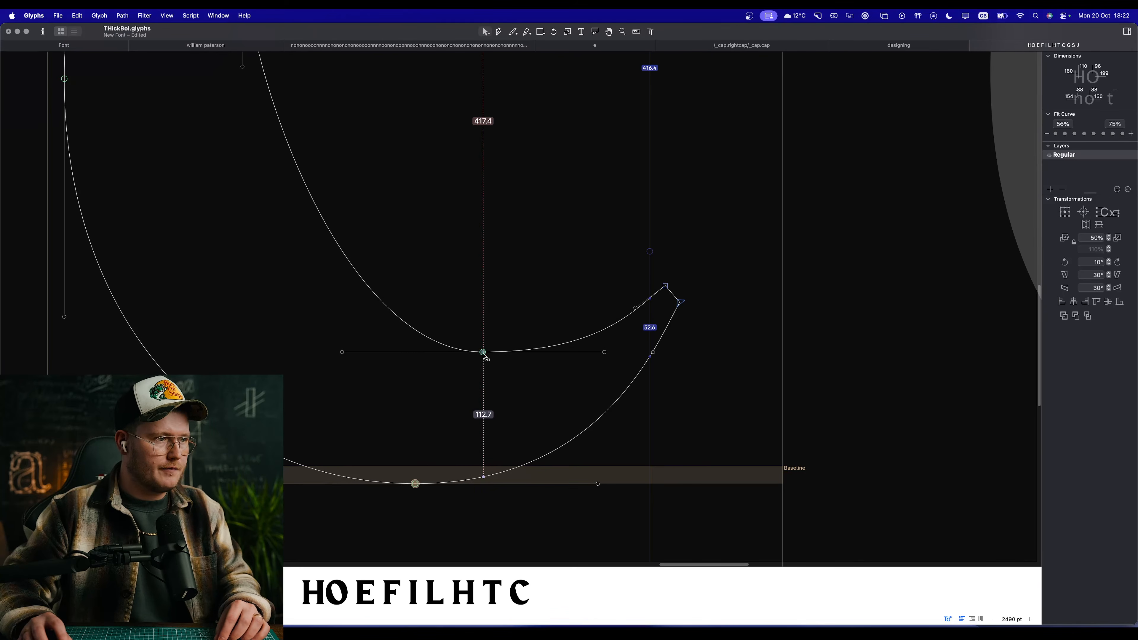
{"action": "left_click_drag", "start_coordinate": [484, 353], "coordinate": [503, 353]}
{"action": "key", "text": "space"}
{"action": "left_click", "coordinate": [686, 304]}
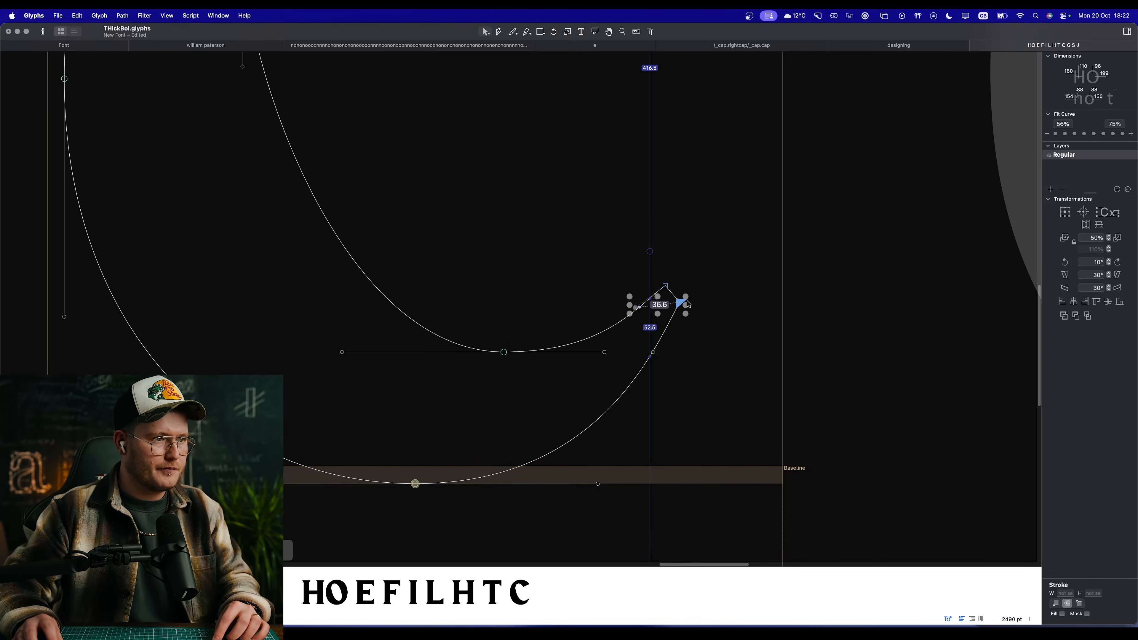
{"action": "left_click_drag", "start_coordinate": [647, 258], "coordinate": [721, 288]}
{"action": "key", "text": "space"}
{"action": "scroll", "coordinate": [704, 317], "scroll_direction": "down", "scroll_amount": 5}
{"action": "scroll", "coordinate": [673, 312], "scroll_direction": "down", "scroll_amount": 5}
{"action": "scroll", "coordinate": [639, 305], "scroll_direction": "up", "scroll_amount": 5}
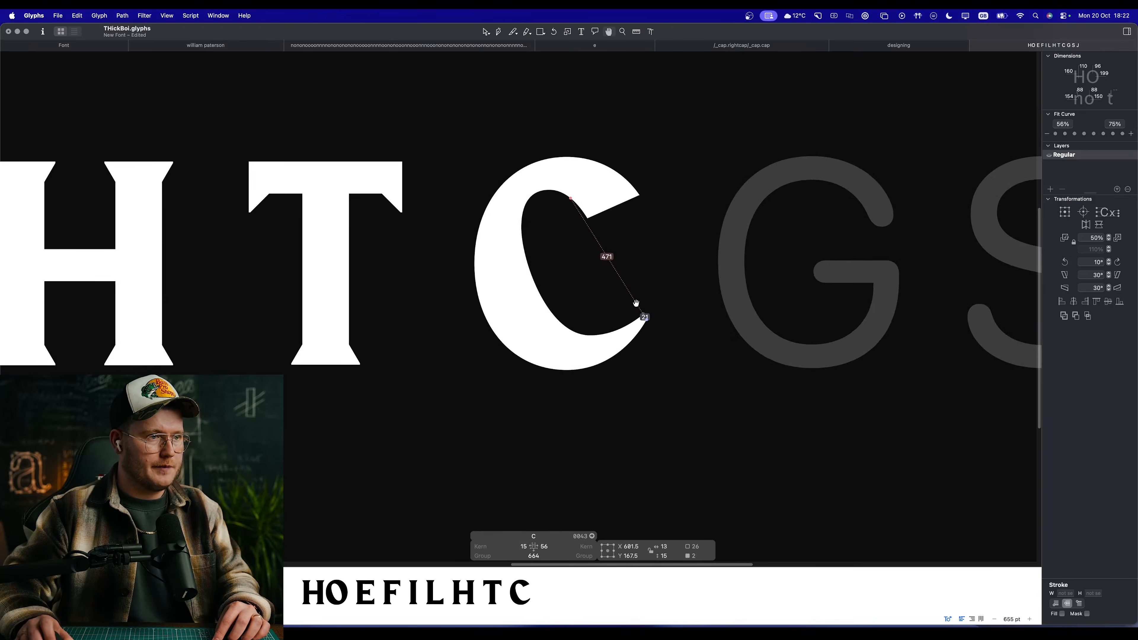
{"action": "scroll", "coordinate": [636, 303], "scroll_direction": "up", "scroll_amount": 3}
Step: Insert a lowercase c directly after the capital C in the sample text
{"action": "key", "text": "t"}
{"action": "left_click", "coordinate": [721, 247]}
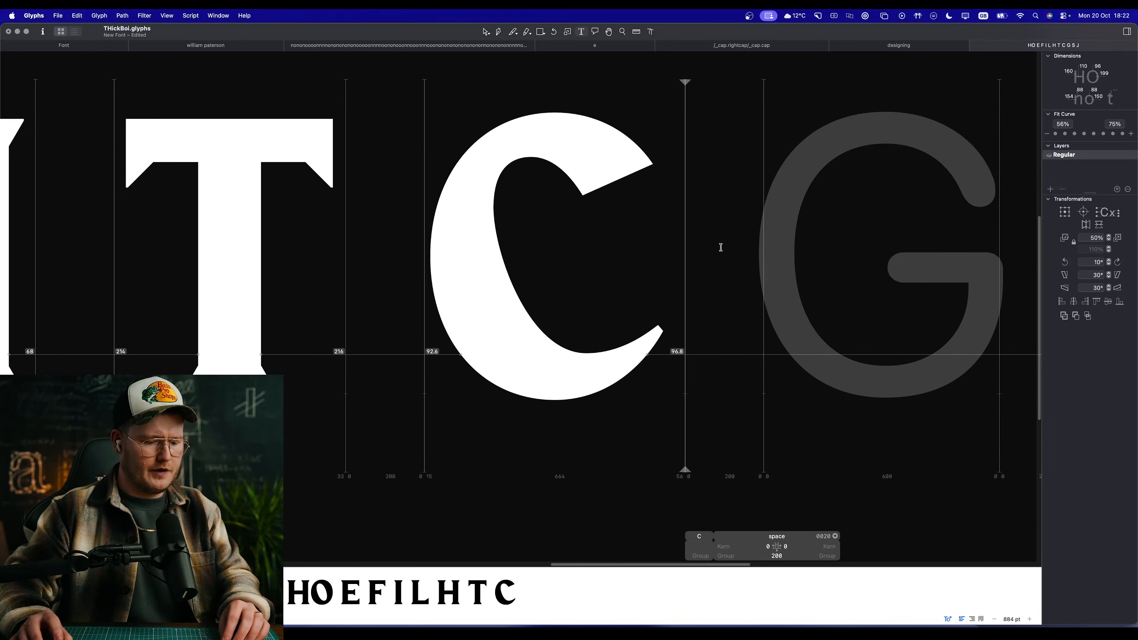
{"action": "type", "text": "c"}
{"action": "key", "text": "Escape"}
Step: Replace the capital C's outline with a copy of the lowercase c's outline, scaled up to about 137% to reach cap height
{"action": "left_click", "coordinate": [879, 299]}
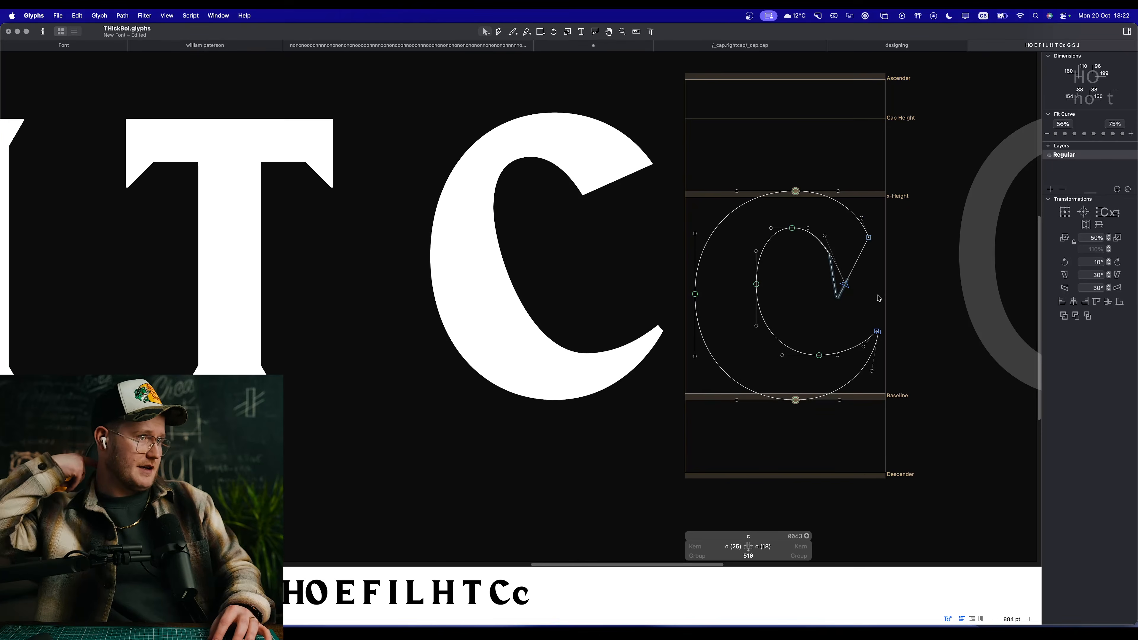
{"action": "double_click", "coordinate": [565, 267]}
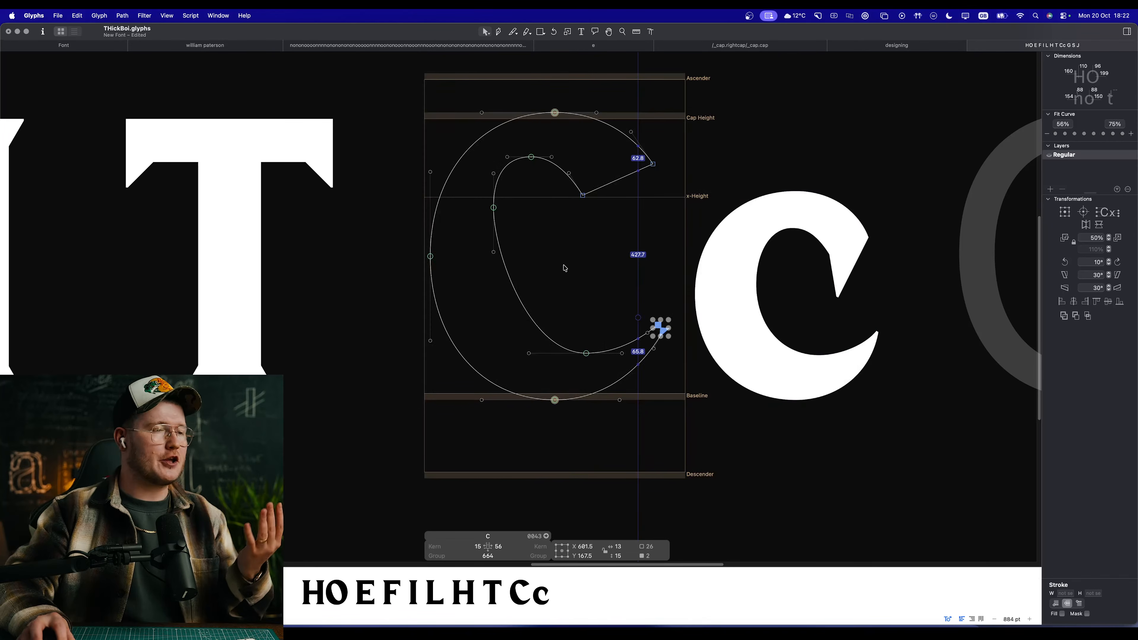
{"action": "key", "text": "super+a"}
{"action": "key", "text": "BackSpace"}
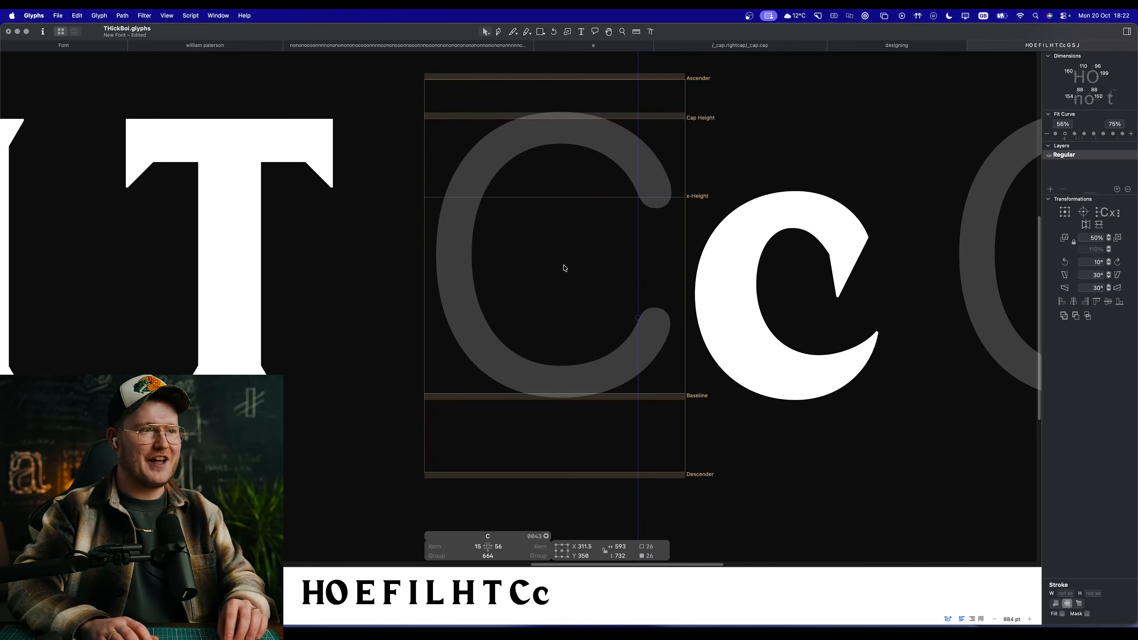
{"action": "key", "text": "super+v"}
{"action": "left_click_drag", "start_coordinate": [532, 184], "coordinate": [547, 106]}
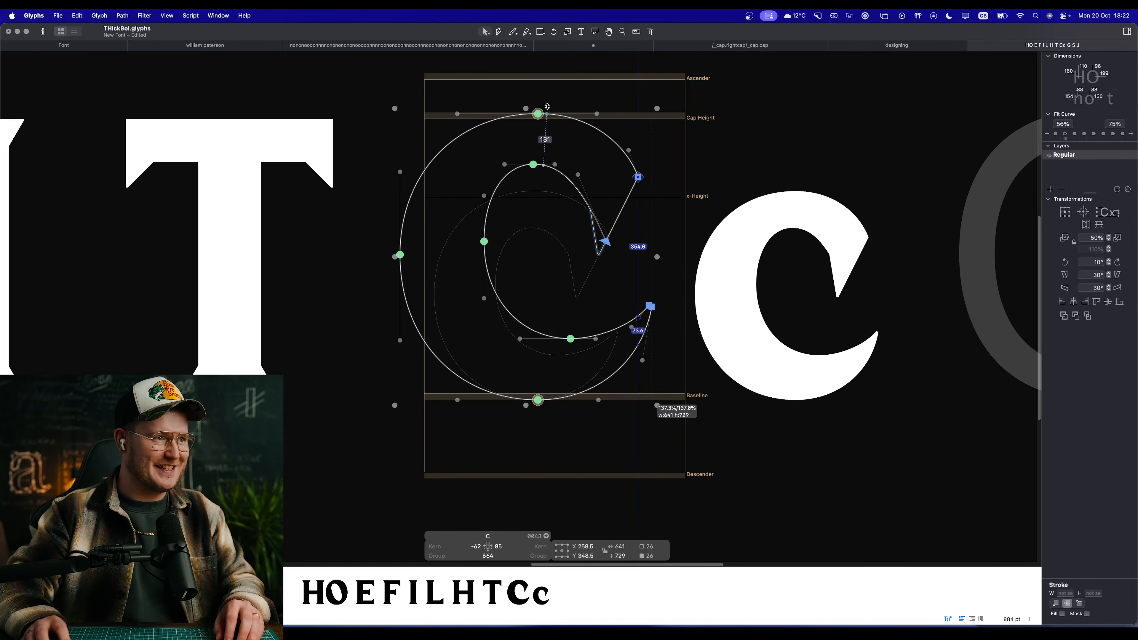
Step: Scale the C's whole outline up slightly so its top curve meets the upper edge of the cap-height overshoot zone
{"action": "left_click", "coordinate": [509, 88]}
{"action": "scroll", "coordinate": [522, 126], "scroll_direction": "up", "scroll_amount": 10}
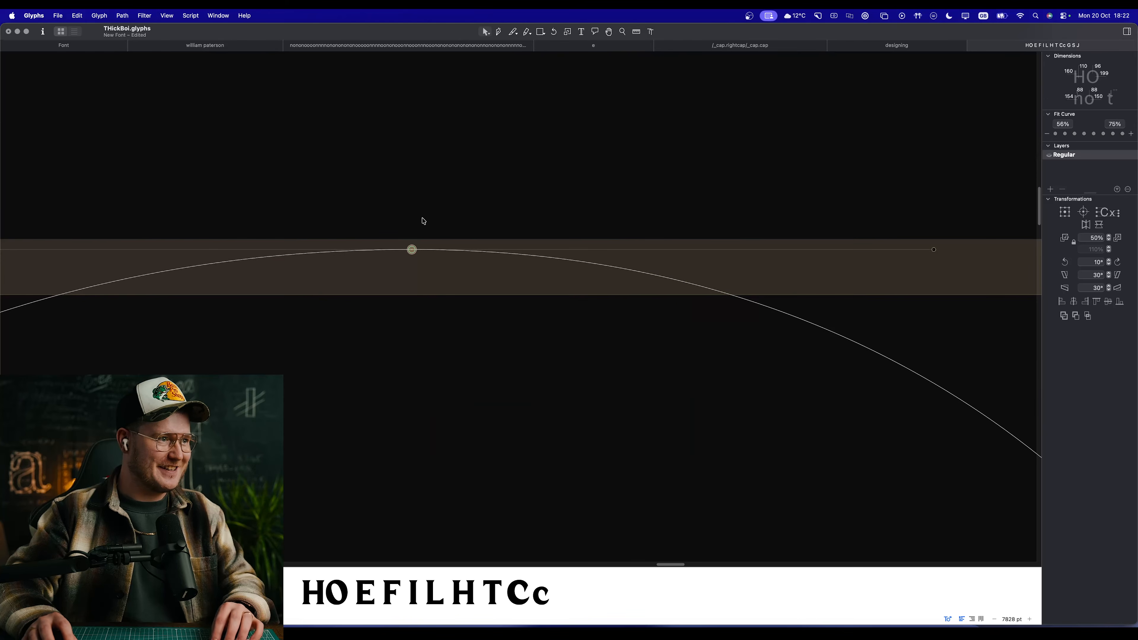
{"action": "left_click", "coordinate": [412, 248]}
{"action": "left_click_drag", "start_coordinate": [307, 241], "coordinate": [307, 233]}
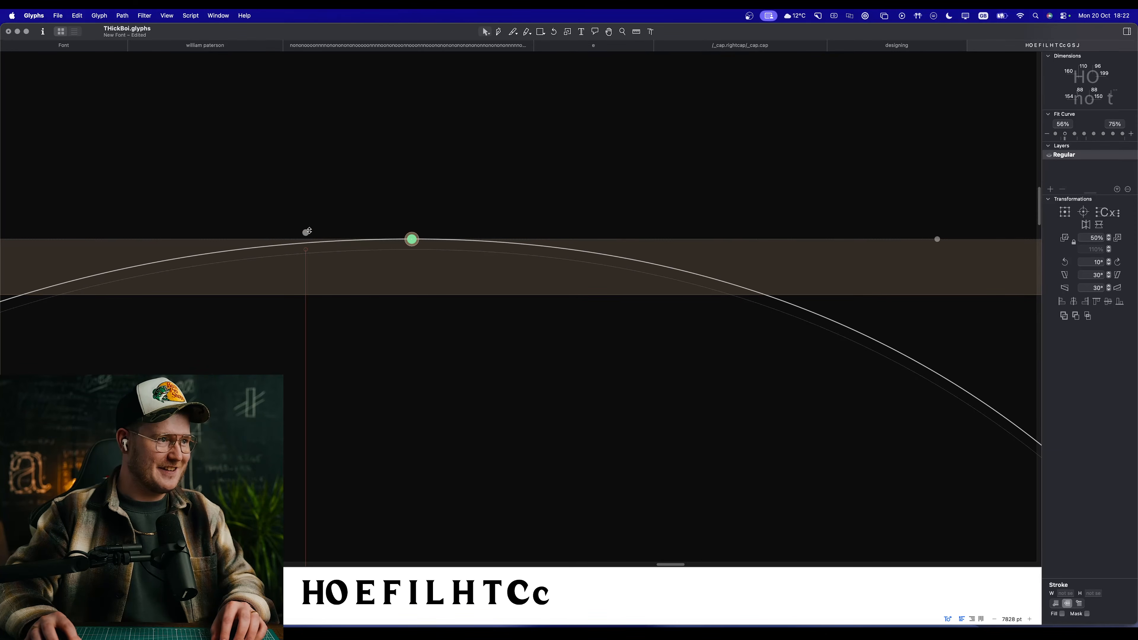
Step: Examine the C's bottom curve against the baseline overshoot zone and compare the letter with its neighbours
{"action": "key", "text": "space"}
{"action": "scroll", "coordinate": [476, 378], "scroll_direction": "down", "scroll_amount": 15}
{"action": "key", "text": "space"}
{"action": "left_click_drag", "start_coordinate": [482, 426], "coordinate": [522, 346]}
{"action": "key", "text": "super+space"}
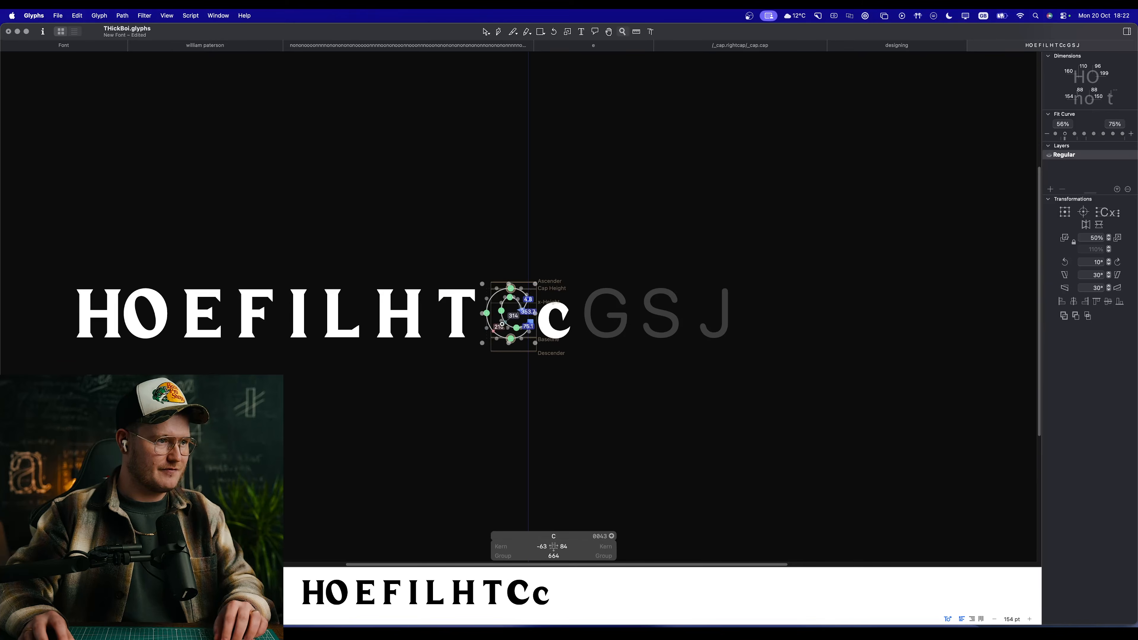
{"action": "left_click_drag", "start_coordinate": [488, 310], "coordinate": [547, 368]}
{"action": "key", "text": "space"}
{"action": "key", "text": "super+space"}
{"action": "left_click_drag", "start_coordinate": [337, 231], "coordinate": [584, 392]}
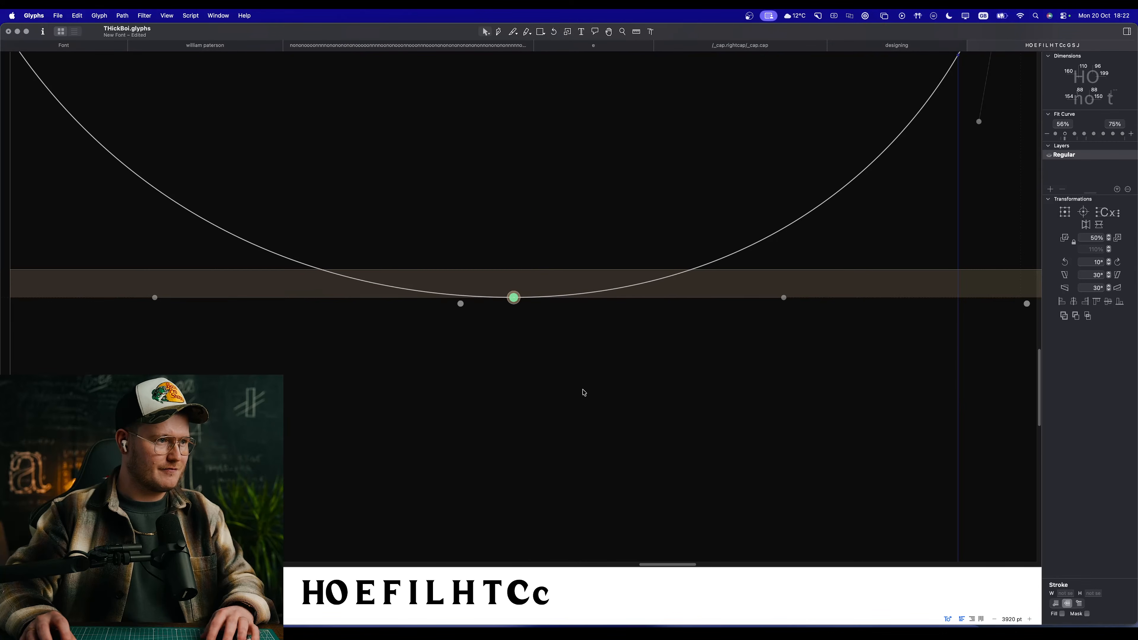
{"action": "key", "text": "super+space"}
{"action": "left_click_drag", "start_coordinate": [450, 246], "coordinate": [593, 376]}
{"action": "key", "text": "space"}
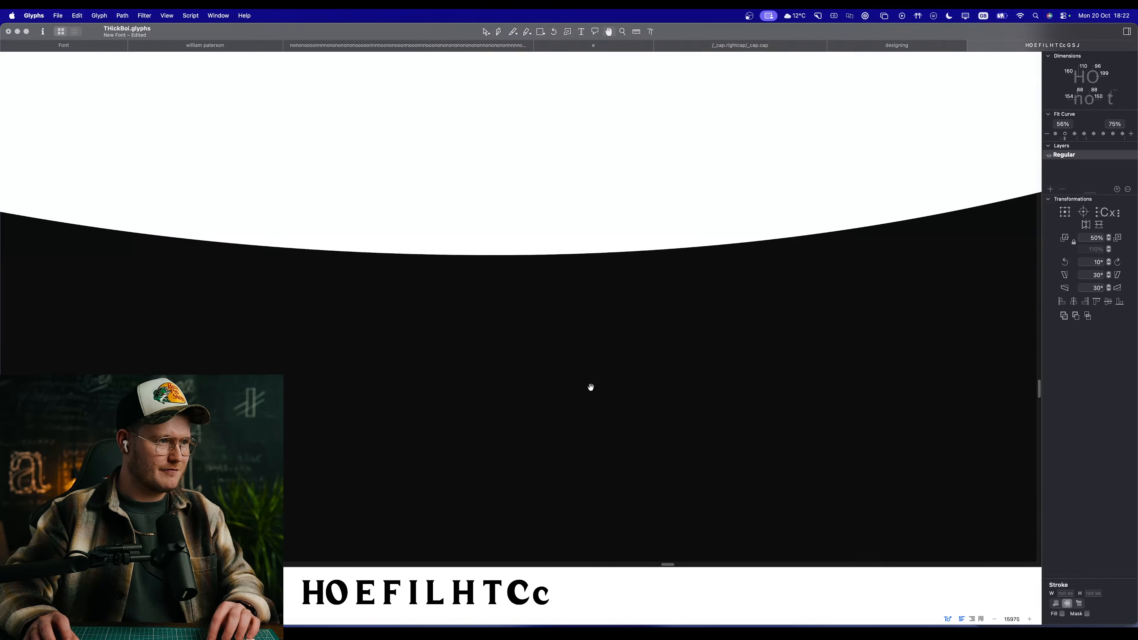
{"action": "scroll", "coordinate": [590, 391], "scroll_direction": "down", "scroll_amount": 12}
{"action": "scroll", "coordinate": [595, 244], "scroll_direction": "up", "scroll_amount": 5}
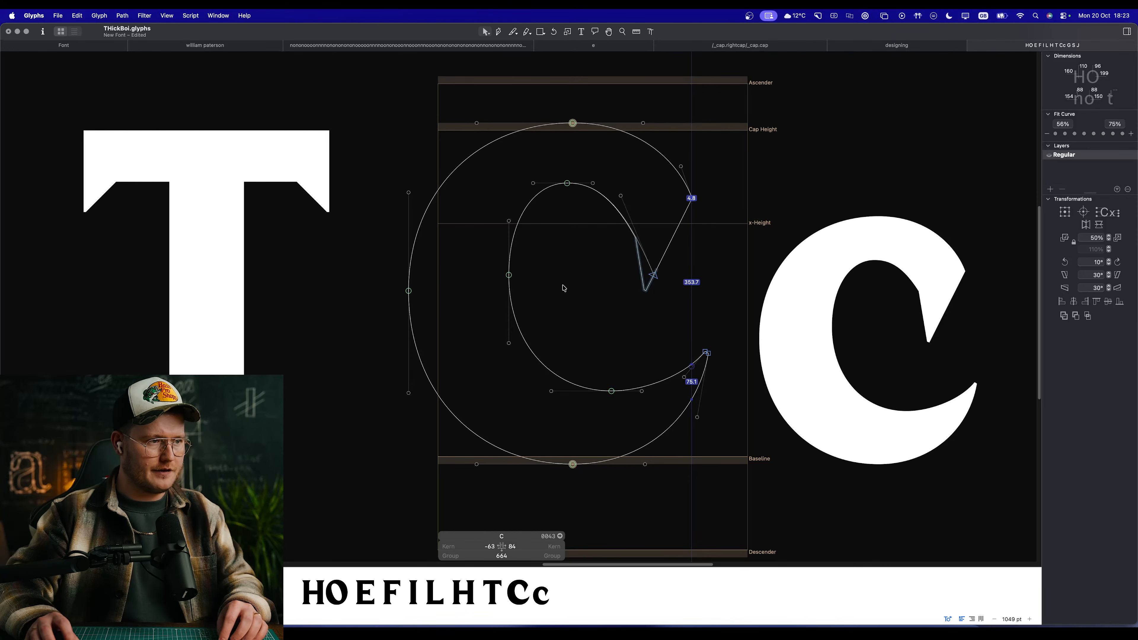
Step: Thin the C's main curved stroke by moving the counter's left extreme point outward to X 134
{"action": "left_click", "coordinate": [509, 275]}
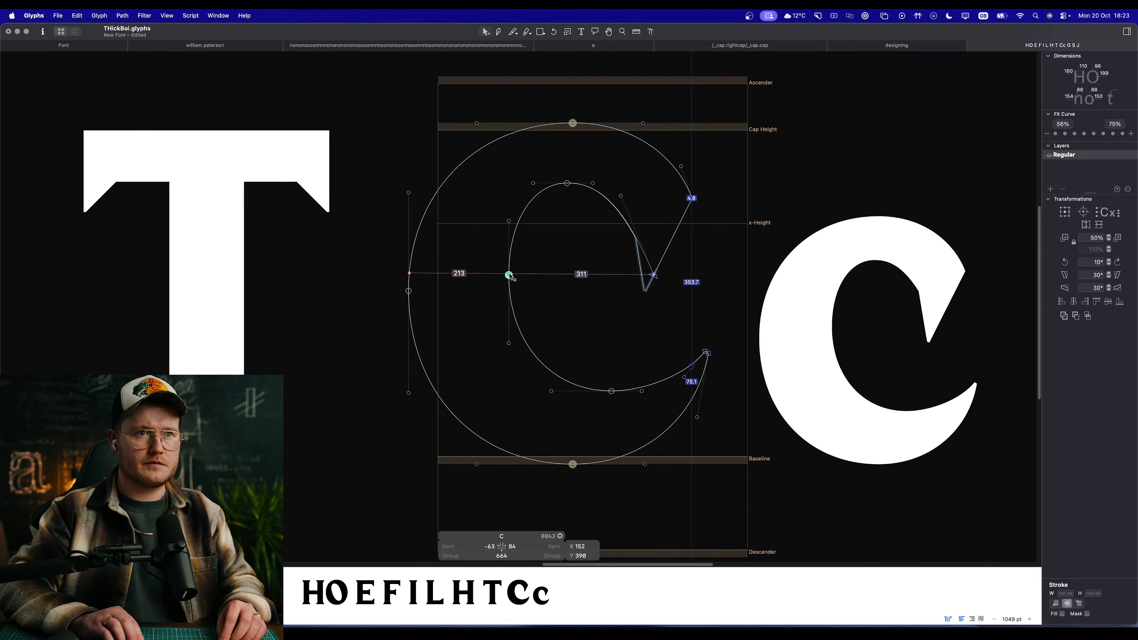
{"action": "key", "text": "shift+Left"}
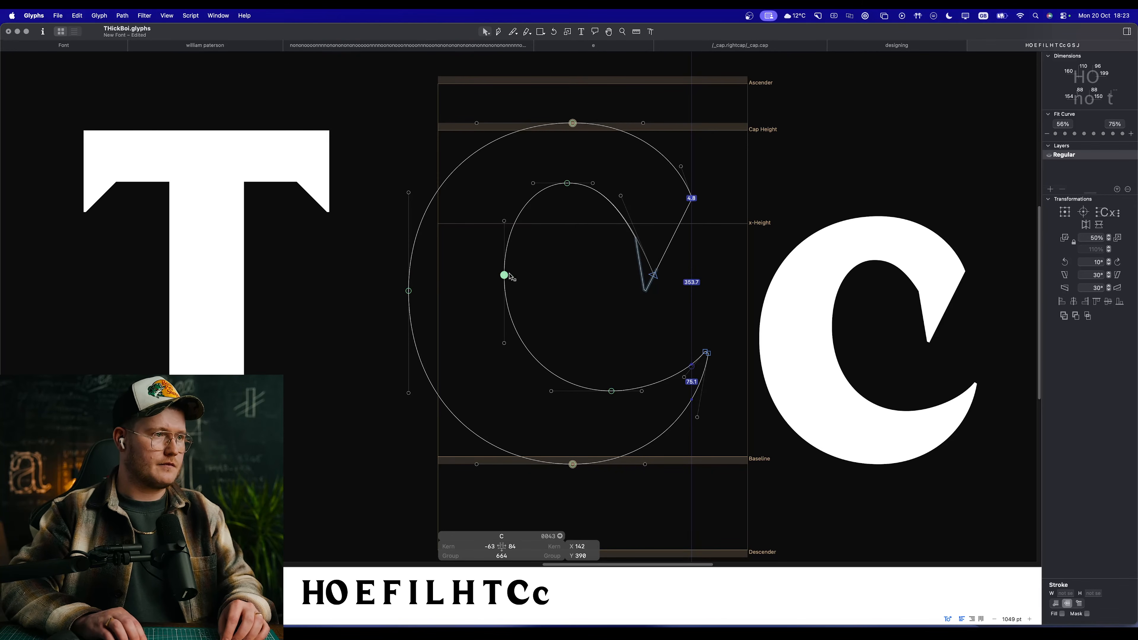
{"action": "left_click", "coordinate": [512, 258]}
{"action": "left_click_drag", "start_coordinate": [505, 277], "coordinate": [494, 276]}
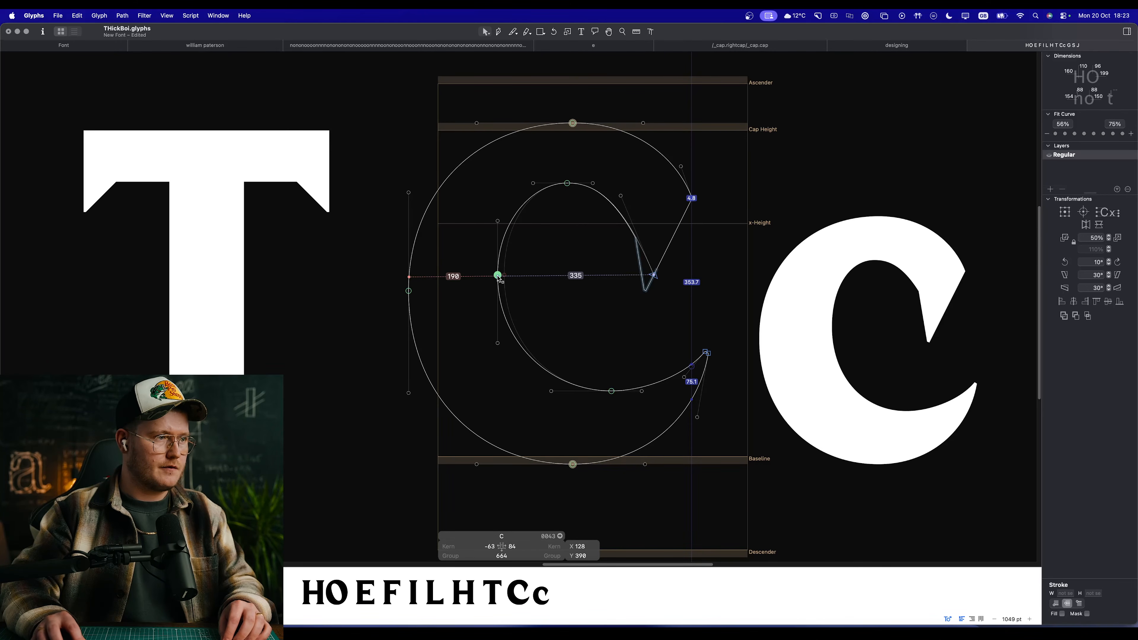
{"action": "left_click_drag", "start_coordinate": [499, 276], "coordinate": [501, 277]}
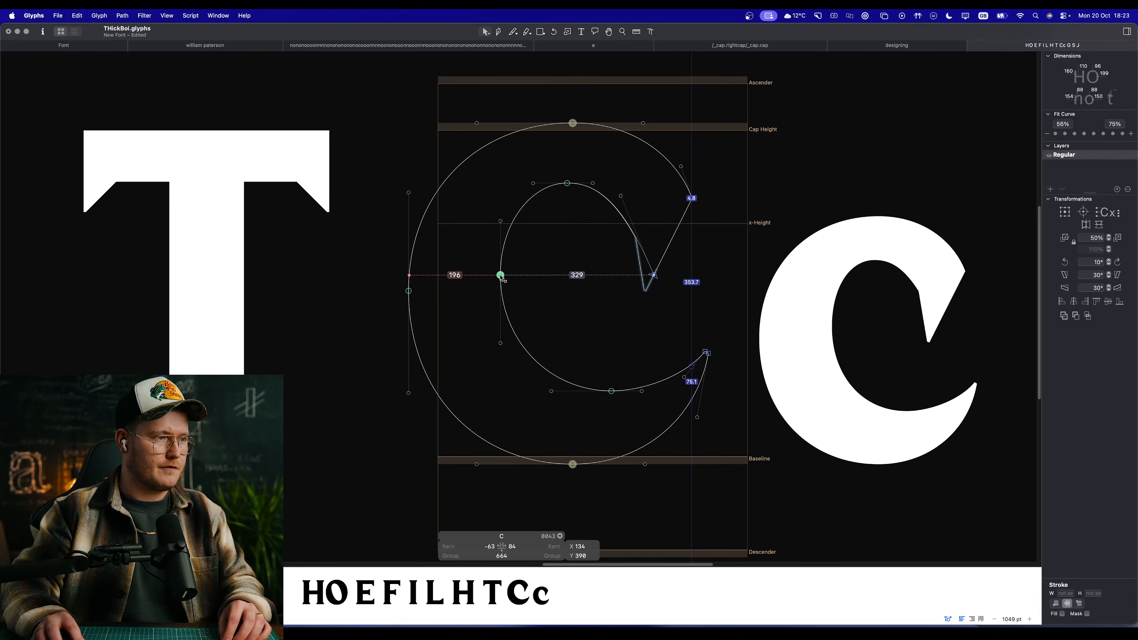
Step: Lower the counter's bottom extreme to Y 122, move its left extreme further outward and preview the C in the word
{"action": "left_click", "coordinate": [512, 357]}
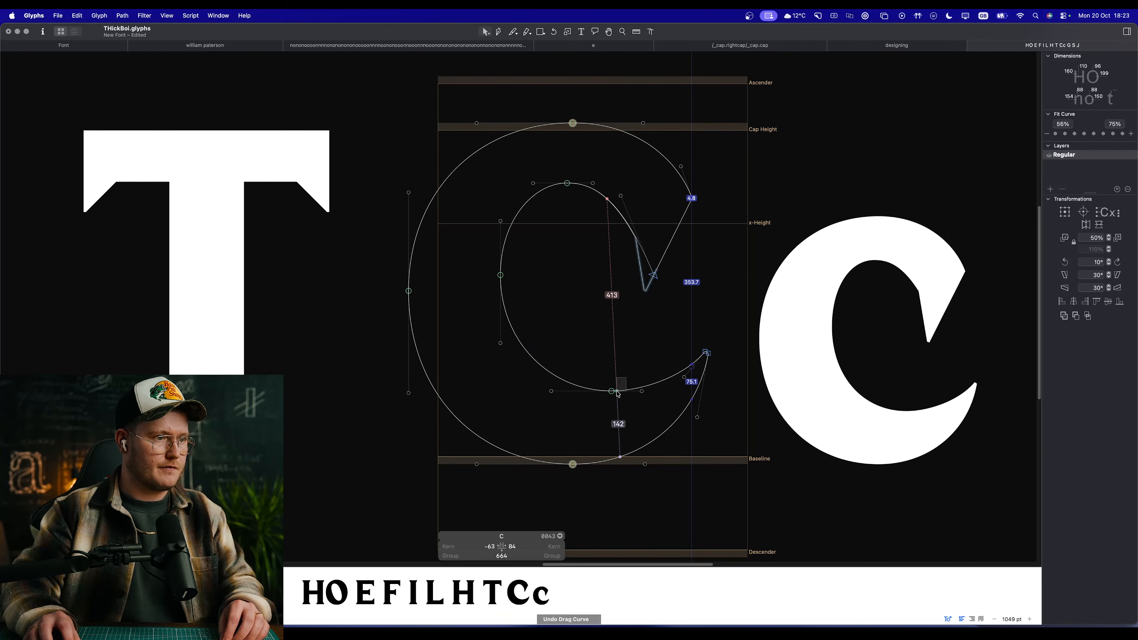
{"action": "left_click_drag", "start_coordinate": [611, 391], "coordinate": [611, 400]}
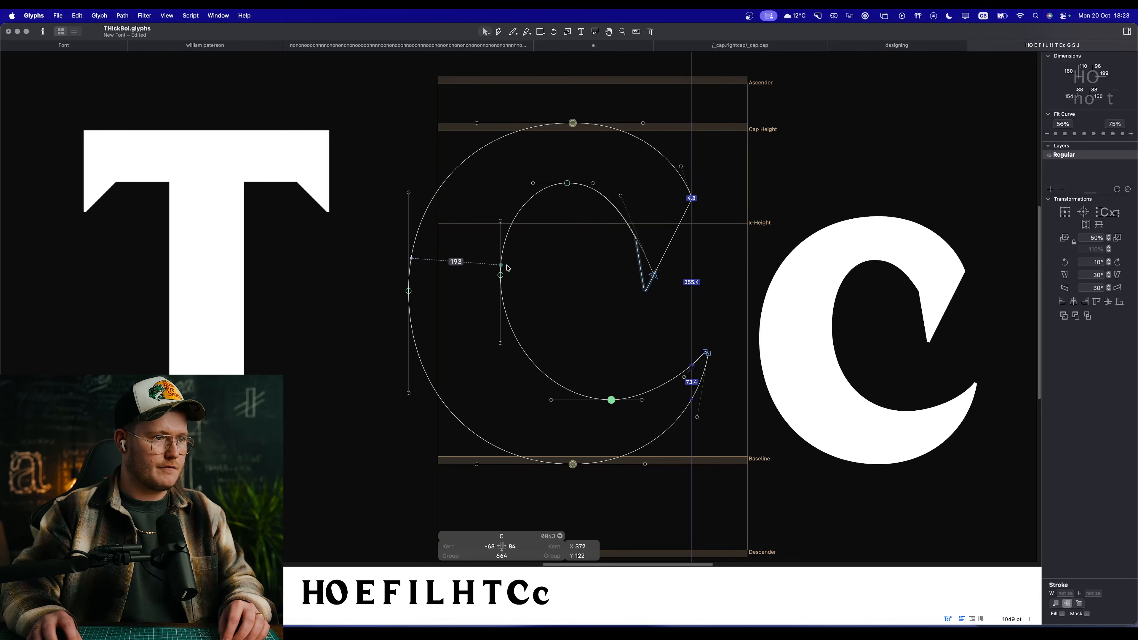
{"action": "left_click_drag", "start_coordinate": [500, 274], "coordinate": [487, 279]}
{"action": "scroll", "coordinate": [515, 285], "scroll_direction": "down", "scroll_amount": 10}
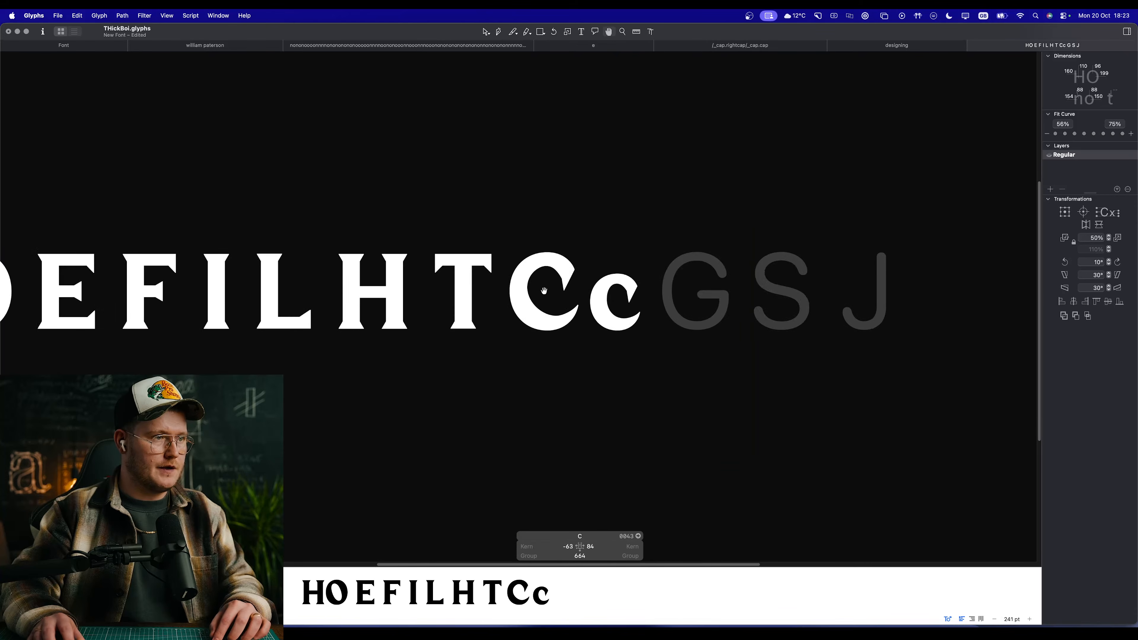
Step: Insert a capital O after the T for comparison and narrow the C by moving its outer left extreme inward
{"action": "type", "text": "t"}
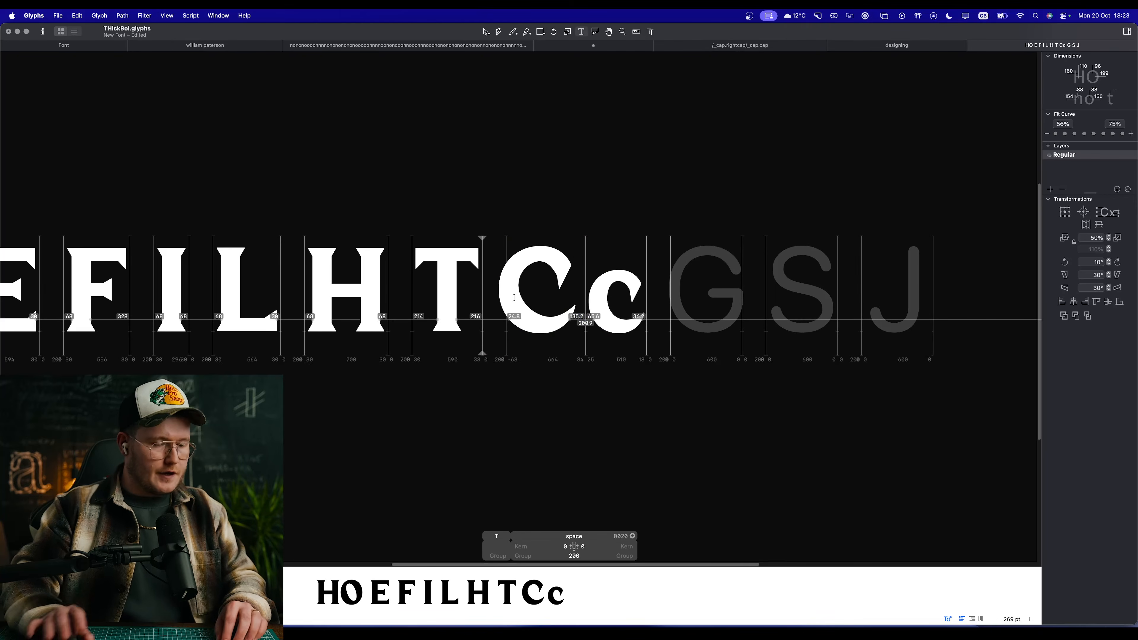
{"action": "type", "text": "O"}
{"action": "scroll", "coordinate": [578, 281], "scroll_direction": "up", "scroll_amount": 10}
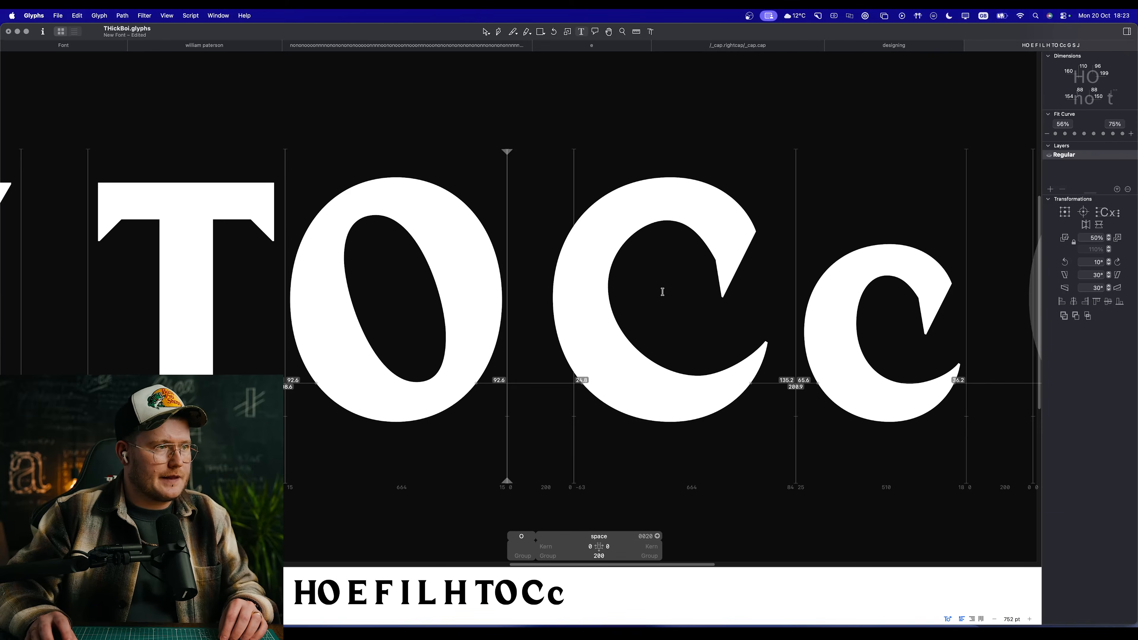
{"action": "key", "text": "Escape"}
{"action": "left_click_drag", "start_coordinate": [553, 299], "coordinate": [560, 299]}
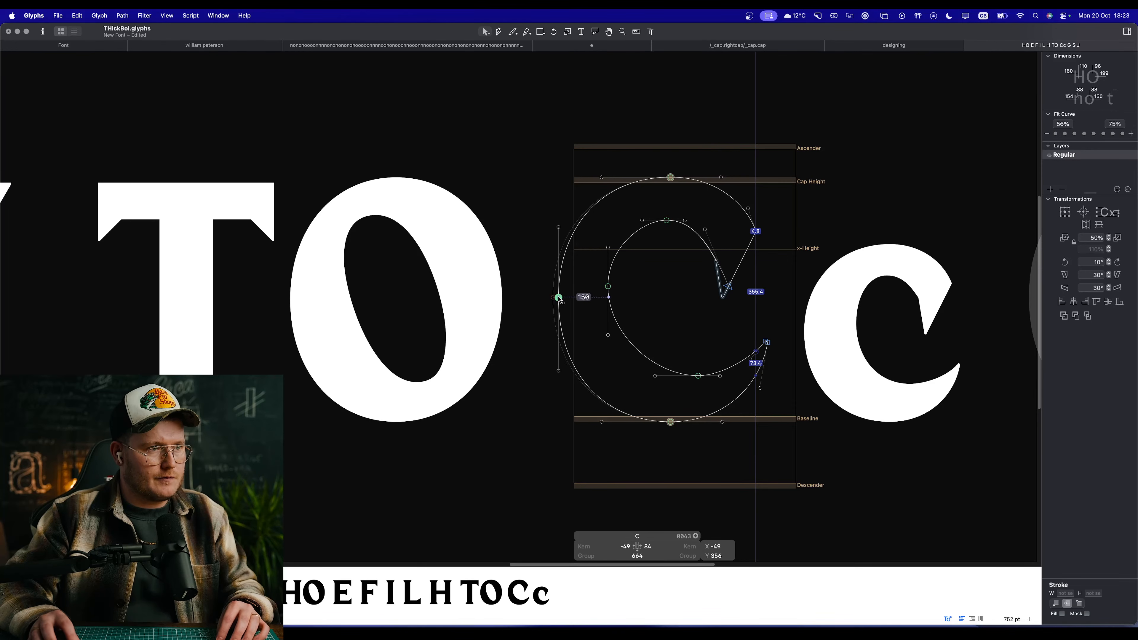
Step: Place the capital O's outline in the C's background layer as a reference and return to the foreground
{"action": "right_click", "coordinate": [668, 298]}
{"action": "left_click", "coordinate": [697, 301]}
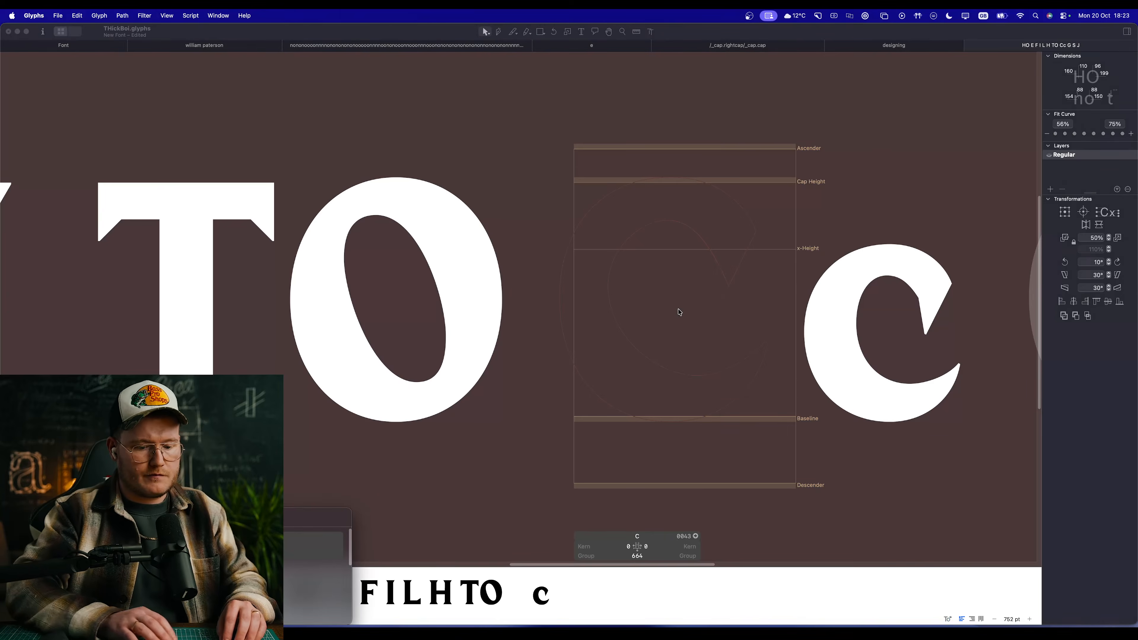
{"action": "key", "text": "Return"}
{"action": "key", "text": "super+b"}
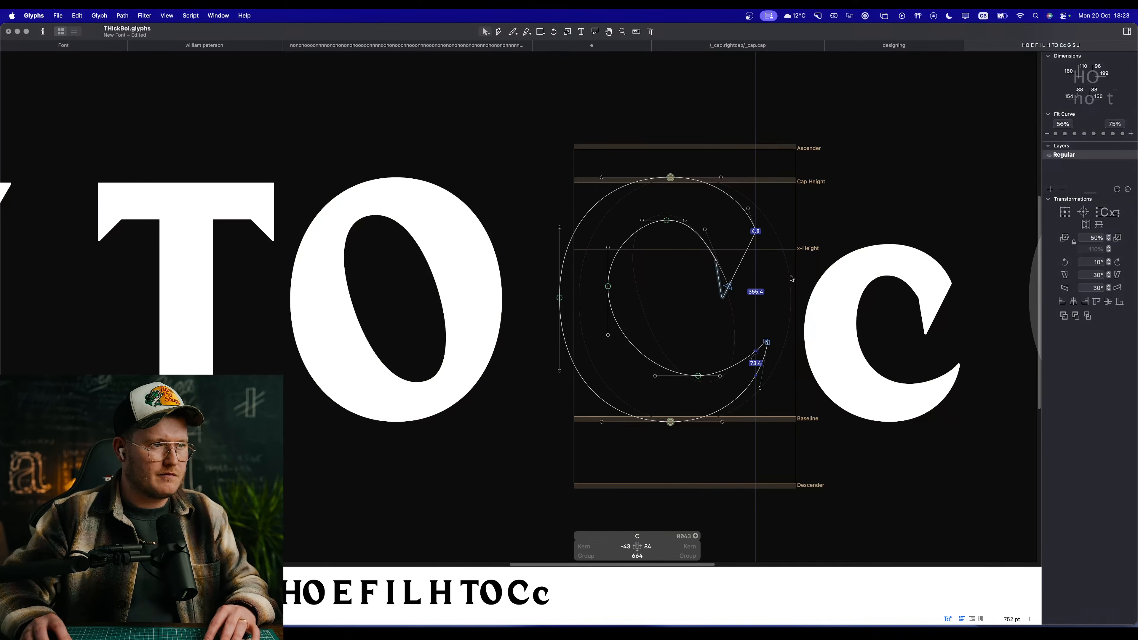
Step: Shift the whole C outline over the background O, giving a left sidebearing of 4, and preview it
{"action": "key", "text": "super+a"}
{"action": "left_click_drag", "start_coordinate": [609, 287], "coordinate": [623, 281]}
{"action": "key", "text": "space"}
{"action": "scroll", "coordinate": [655, 266], "scroll_direction": "up", "scroll_amount": 4}
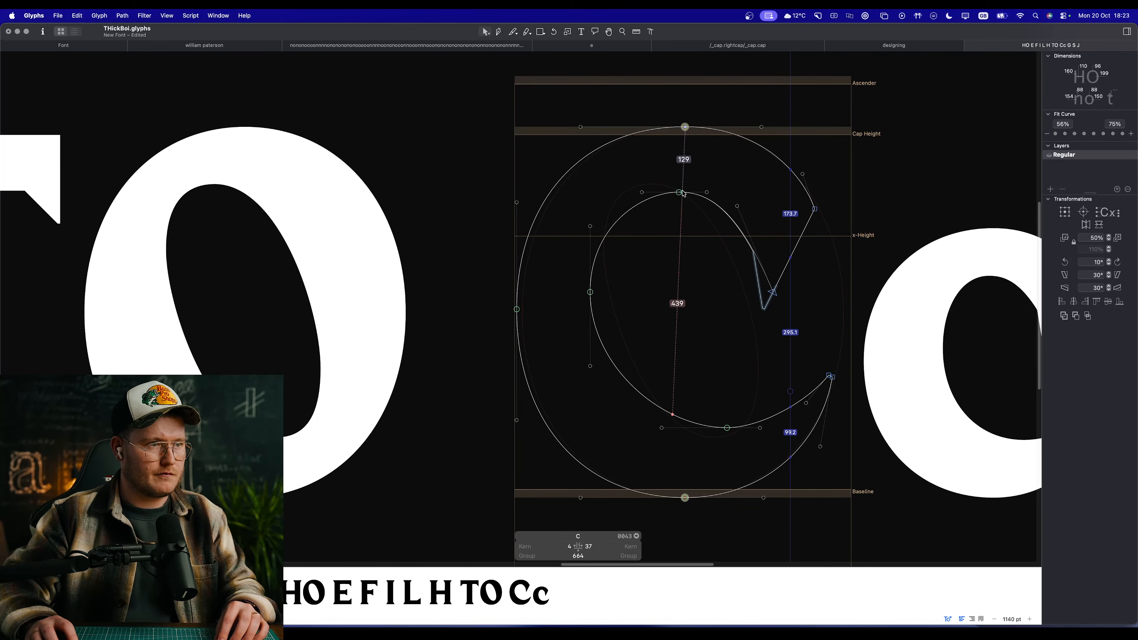
Step: Raise the counter's top extreme, move the upper terminal's cornered tip to X 516, Y 403, and preview the C
{"action": "left_click_drag", "start_coordinate": [681, 193], "coordinate": [678, 181]}
{"action": "scroll", "coordinate": [675, 238], "scroll_direction": "right", "scroll_amount": 5}
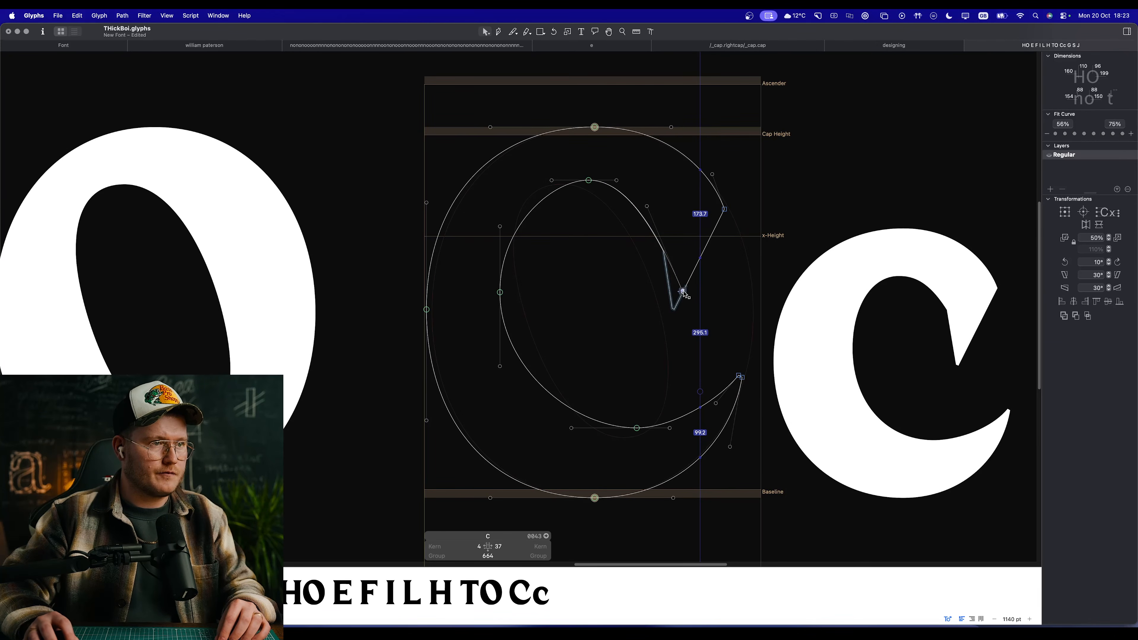
{"action": "mouse_move", "coordinate": [685, 294]}
{"action": "left_mouse_down"}
{"action": "mouse_move", "coordinate": [686, 270]}
{"action": "mouse_move", "coordinate": [682, 298]}
{"action": "mouse_move", "coordinate": [686, 289]}
{"action": "left_mouse_up"}
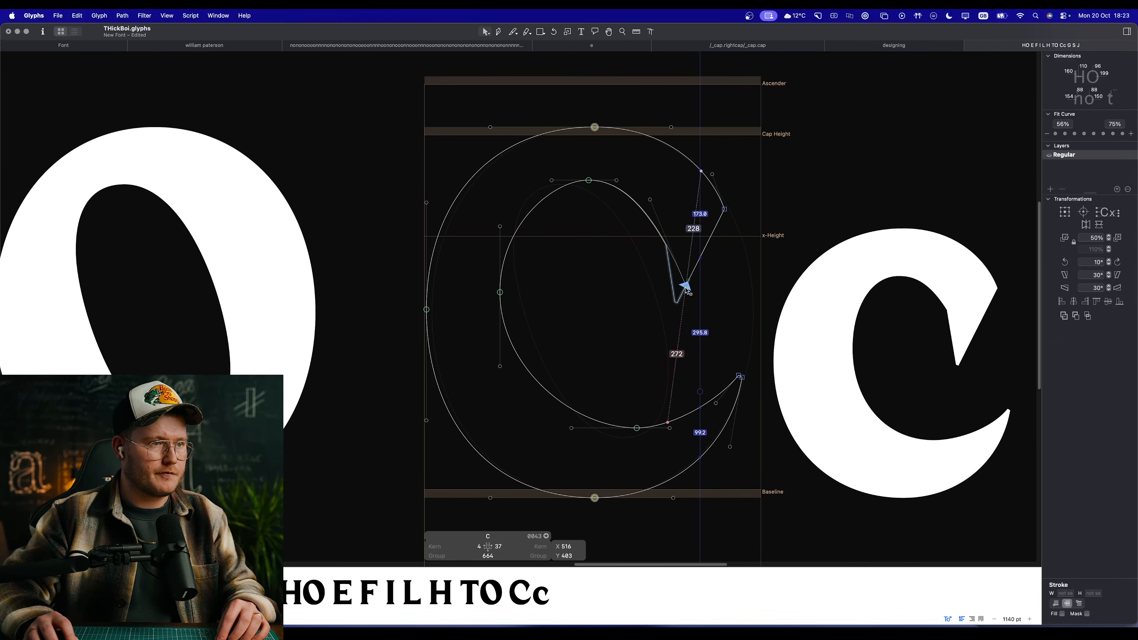
{"action": "scroll", "coordinate": [595, 295], "scroll_direction": "up", "scroll_amount": 5}
{"action": "left_click", "coordinate": [644, 370]}
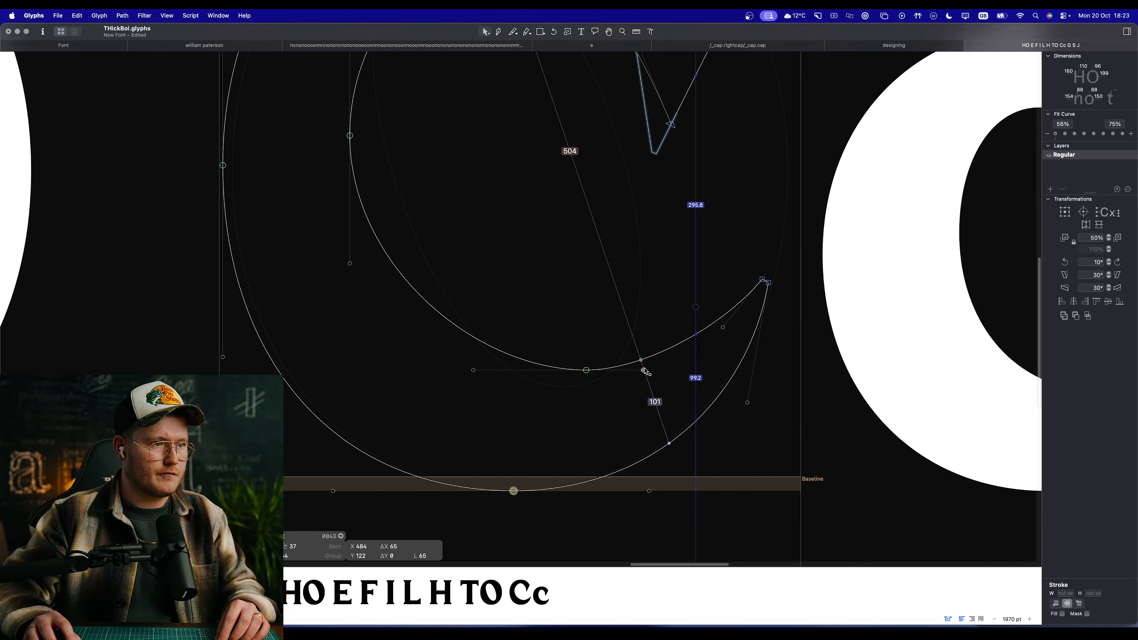
{"action": "scroll", "coordinate": [644, 370], "scroll_direction": "down", "scroll_amount": 5}
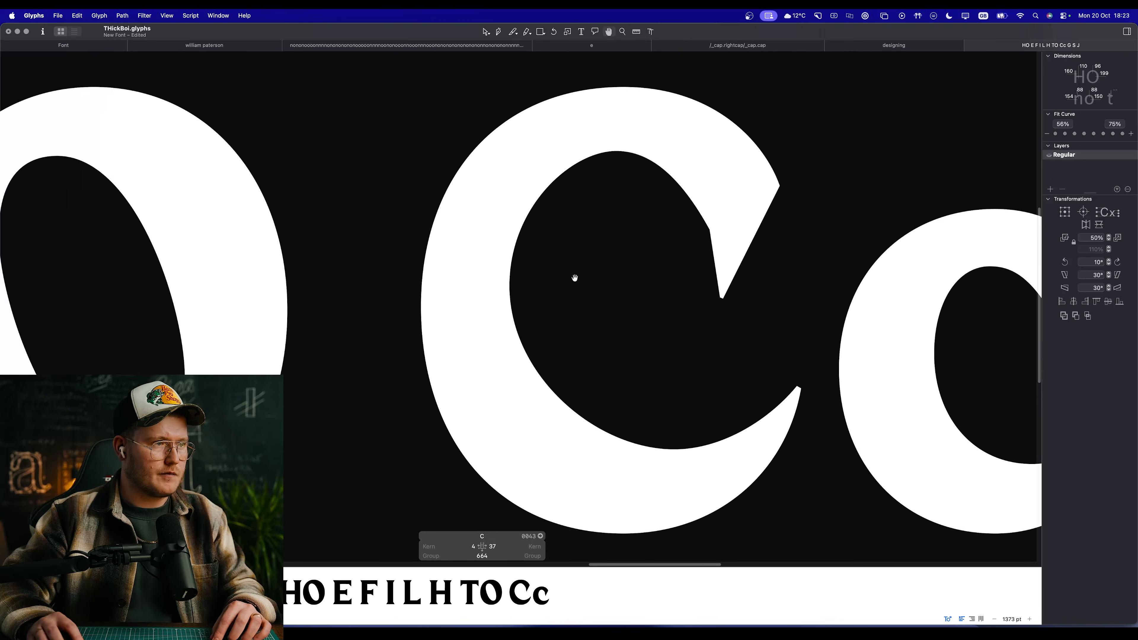
Step: Try to move the C counter's left extreme inward to X 169, Y 396
{"action": "left_click", "coordinate": [521, 283]}
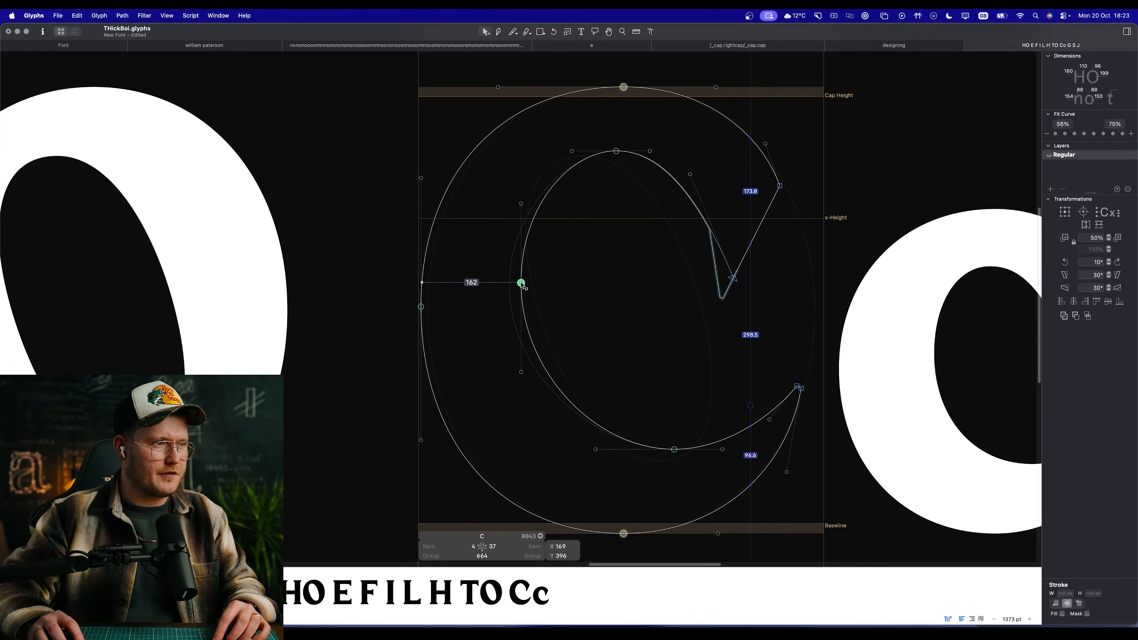
{"action": "left_click_drag", "start_coordinate": [522, 283], "coordinate": [520, 286]}
{"action": "key", "text": "super+z"}
Step: Shift the C counter's top extreme to the left and preview the filled shape
{"action": "left_click_drag", "start_coordinate": [581, 241], "coordinate": [617, 295]}
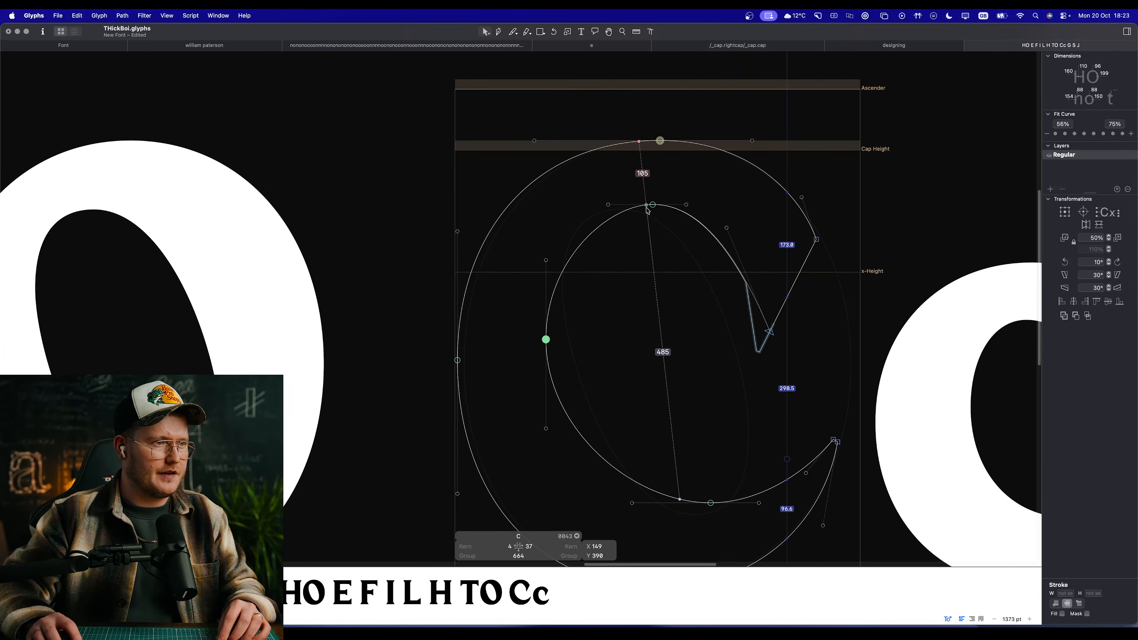
{"action": "left_click_drag", "start_coordinate": [647, 207], "coordinate": [601, 224]}
{"action": "scroll", "coordinate": [605, 239], "scroll_direction": "up", "scroll_amount": 5}
{"action": "left_click", "coordinate": [635, 279]}
{"action": "left_click_drag", "start_coordinate": [611, 427], "coordinate": [630, 308]}
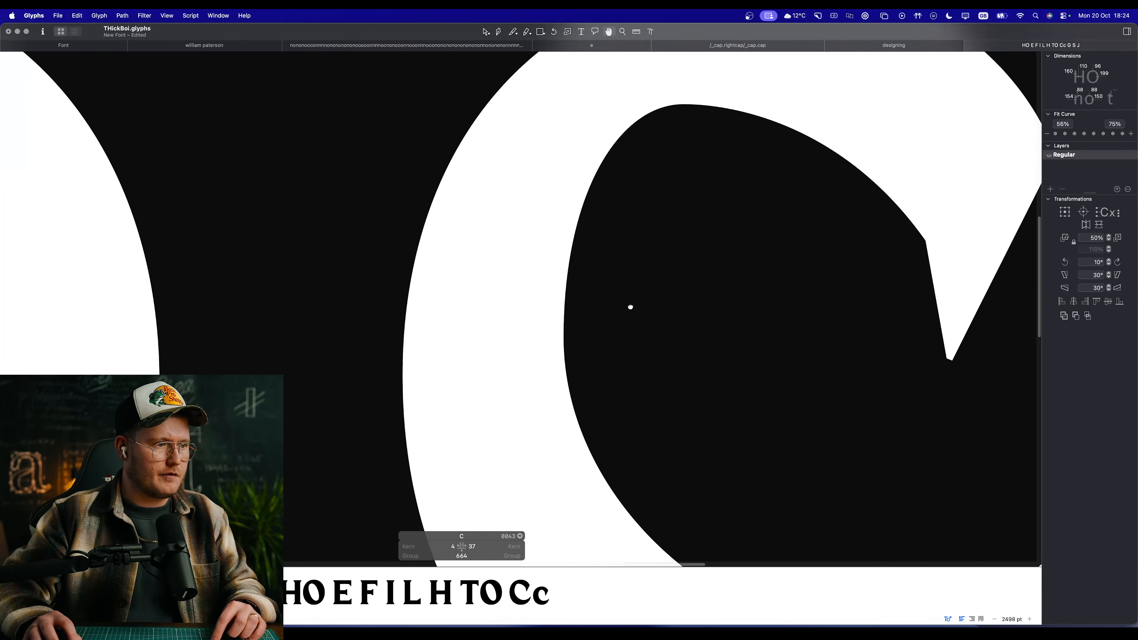
Step: Move the counter's left extreme to about X 174, Y 448, and shorten its upper handle
{"action": "left_click_drag", "start_coordinate": [565, 339], "coordinate": [592, 264]}
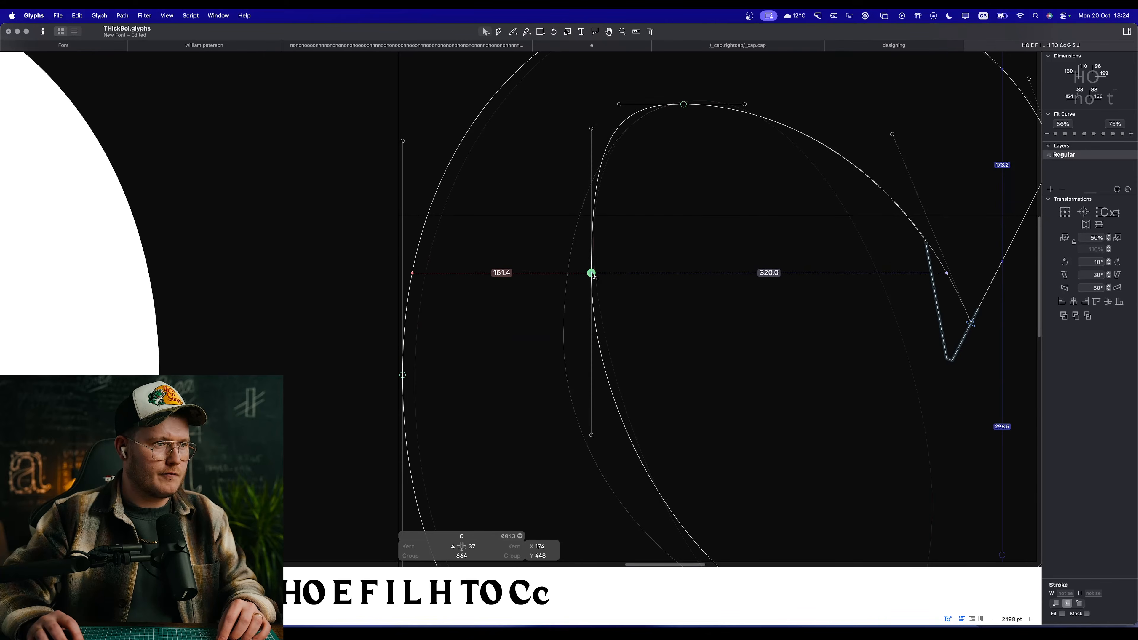
{"action": "scroll", "coordinate": [592, 264], "scroll_direction": "down", "scroll_amount": 5}
{"action": "scroll", "coordinate": [652, 291], "scroll_direction": "up", "scroll_amount": 4}
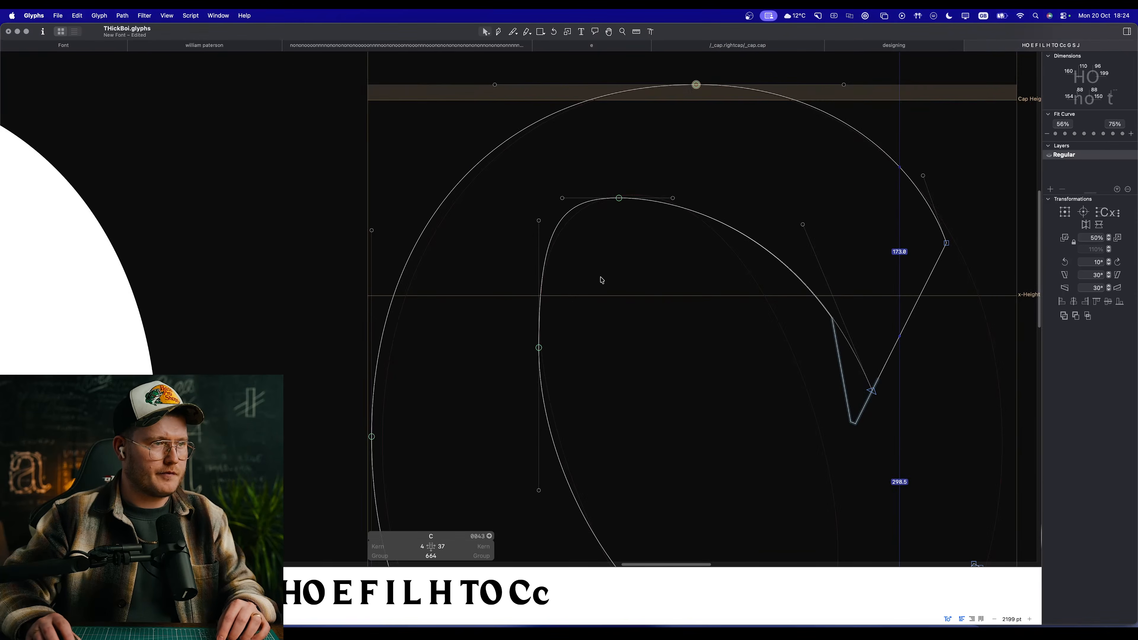
{"action": "left_click_drag", "start_coordinate": [540, 222], "coordinate": [539, 243]}
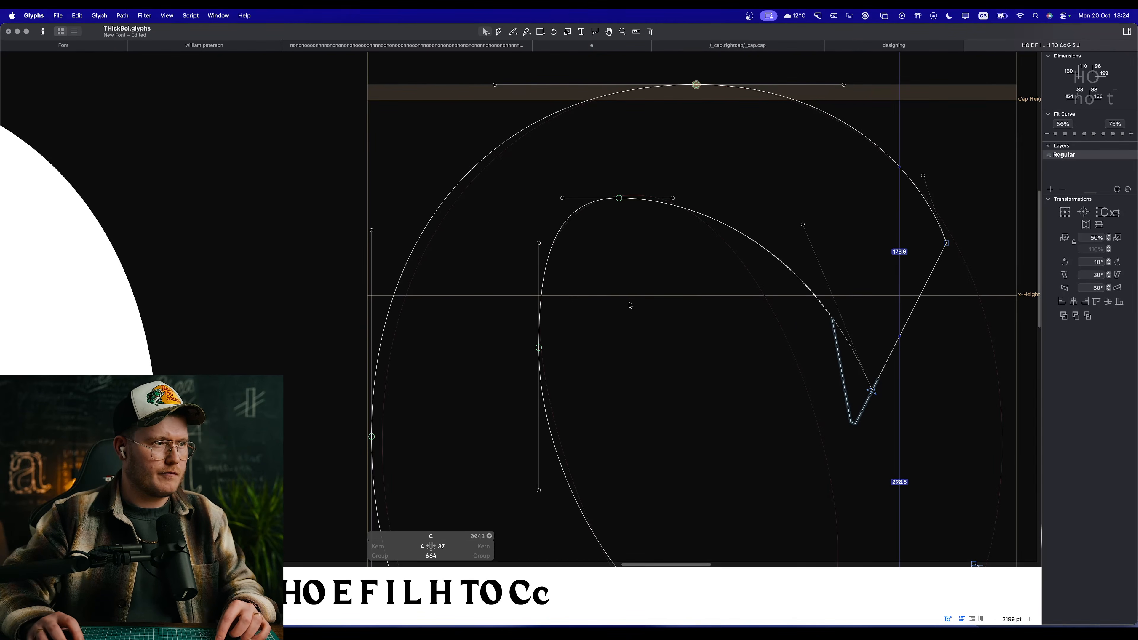
Step: Move the C's outer left extreme inward to X 14, Y 356, and preview the letter beside the O and c
{"action": "left_click_drag", "start_coordinate": [372, 438], "coordinate": [382, 438]}
{"action": "key", "text": "space"}
{"action": "scroll", "coordinate": [526, 420], "scroll_direction": "down", "scroll_amount": 5}
{"action": "scroll", "coordinate": [526, 376], "scroll_direction": "up", "scroll_amount": 4}
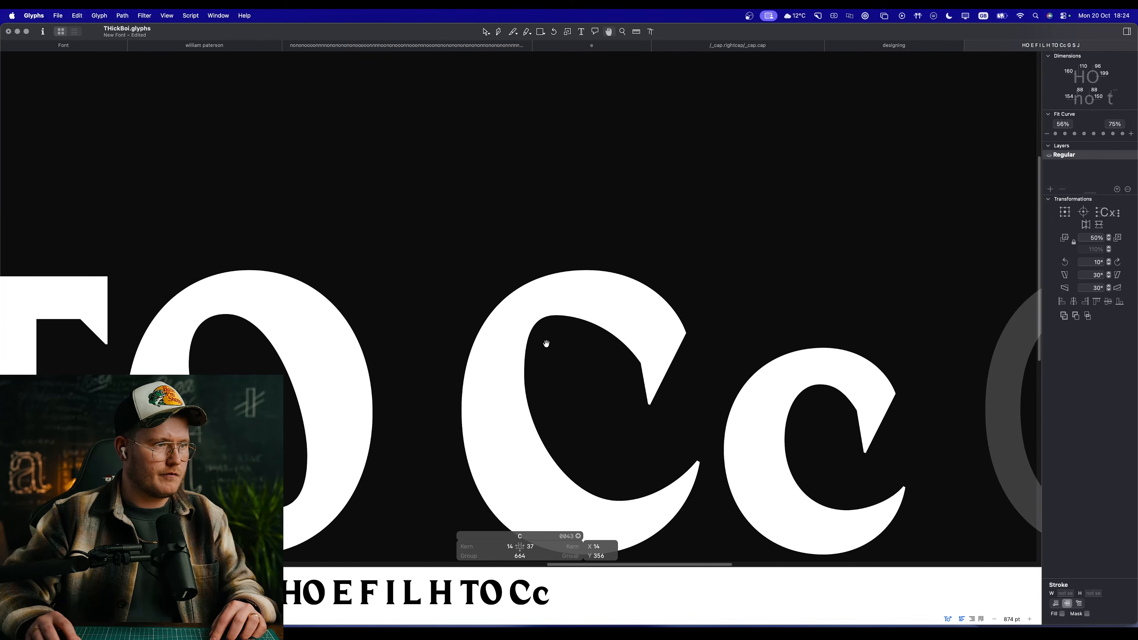
{"action": "key", "text": "space"}
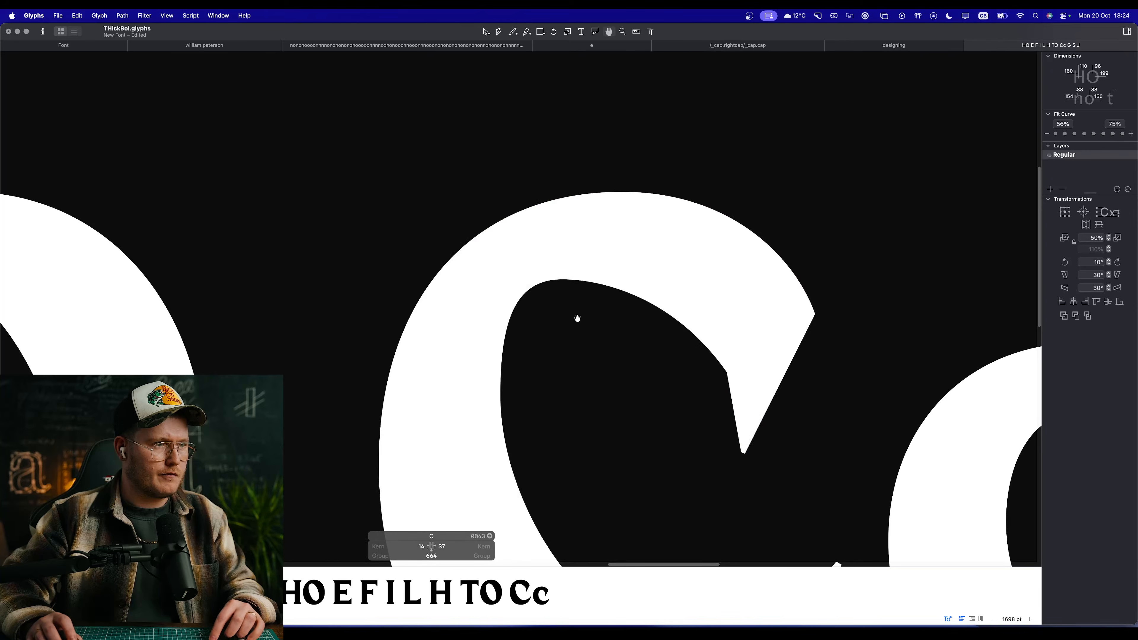
Step: Apply the Green Harmony filter to the C outline and preview it
{"action": "scroll", "coordinate": [582, 350], "scroll_direction": "down", "scroll_amount": 3}
{"action": "left_click", "coordinate": [145, 16]}
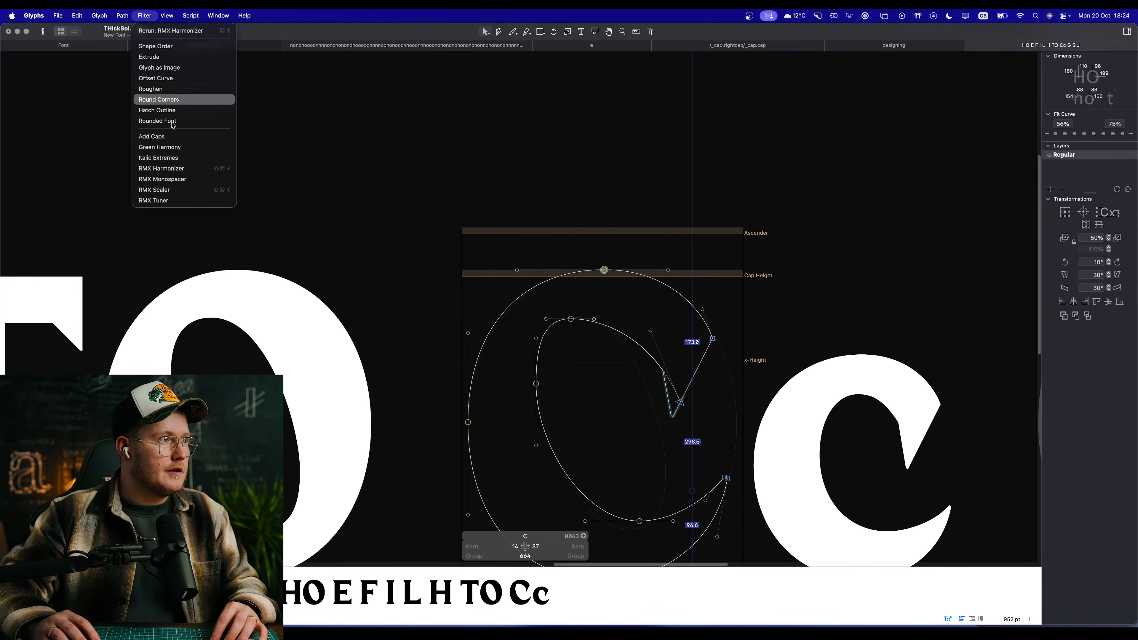
{"action": "left_click", "coordinate": [179, 148]}
{"action": "key", "text": "space"}
Step: Shorten the left handle of the counter's top extreme so it ends at X 209, Y 600
{"action": "scroll", "coordinate": [582, 256], "scroll_direction": "up", "scroll_amount": 5}
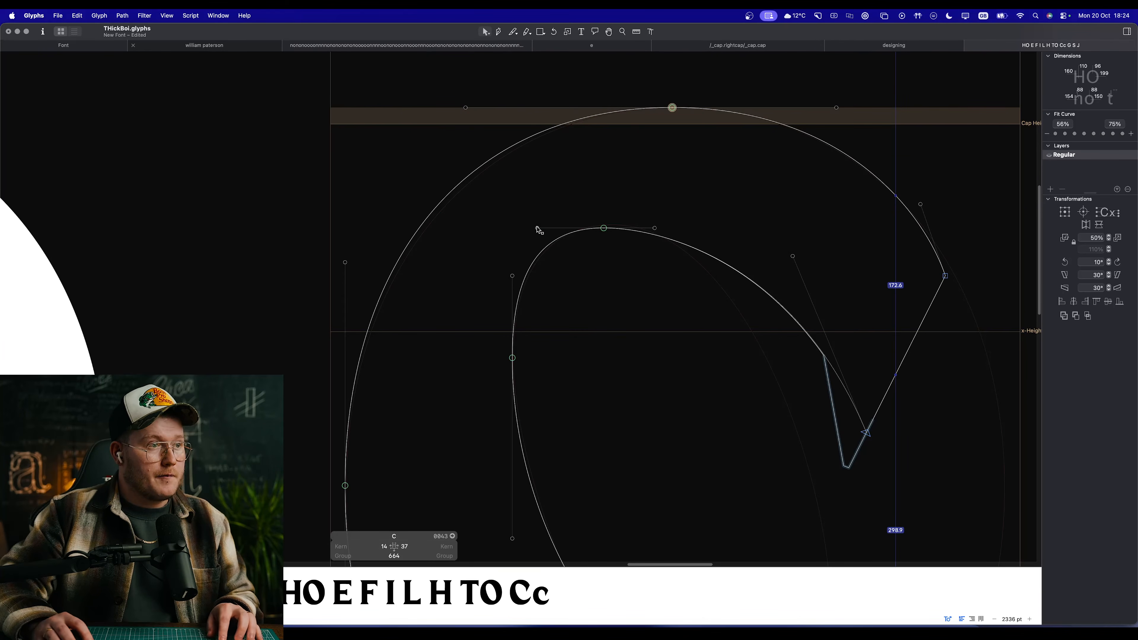
{"action": "left_click_drag", "start_coordinate": [538, 228], "coordinate": [547, 227]}
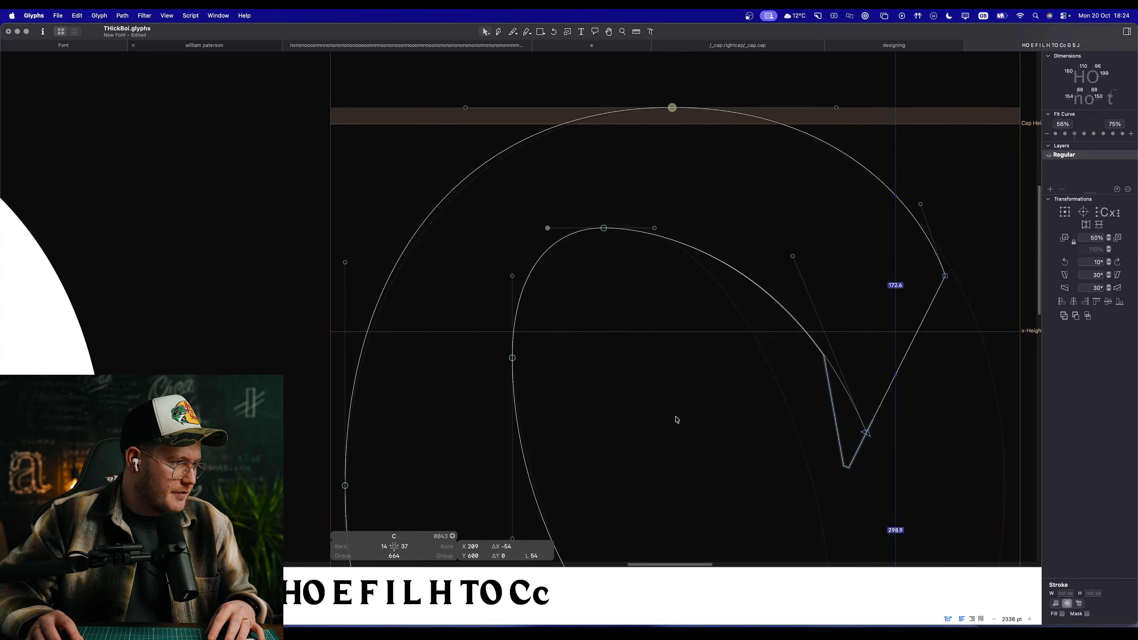
{"action": "left_click", "coordinate": [660, 382]}
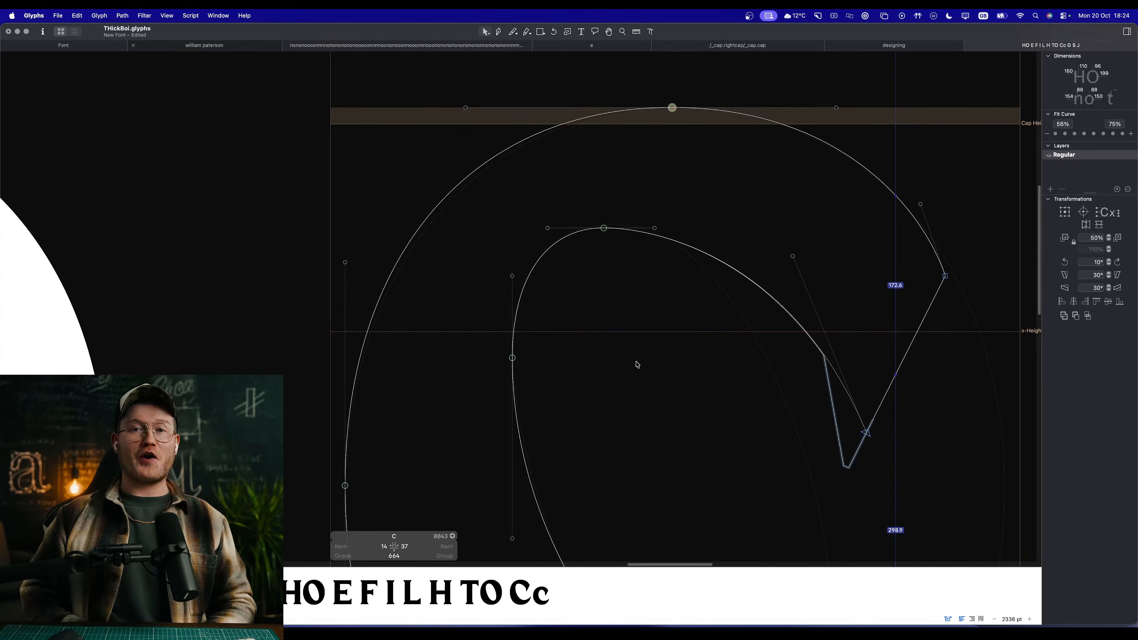
Step: Move the curve handle of the upper terminal's cornered tip to X 411, Y 558, and preview the C in the line
{"action": "scroll", "coordinate": [637, 364], "scroll_direction": "down", "scroll_amount": 10}
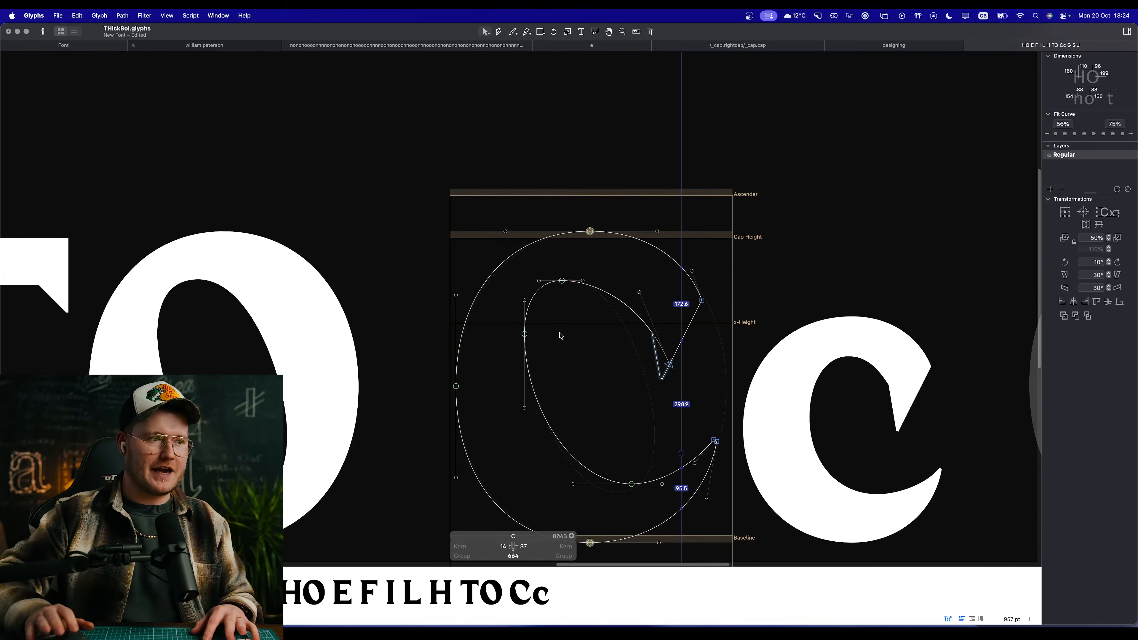
{"action": "scroll", "coordinate": [560, 336], "scroll_direction": "right", "scroll_amount": 3}
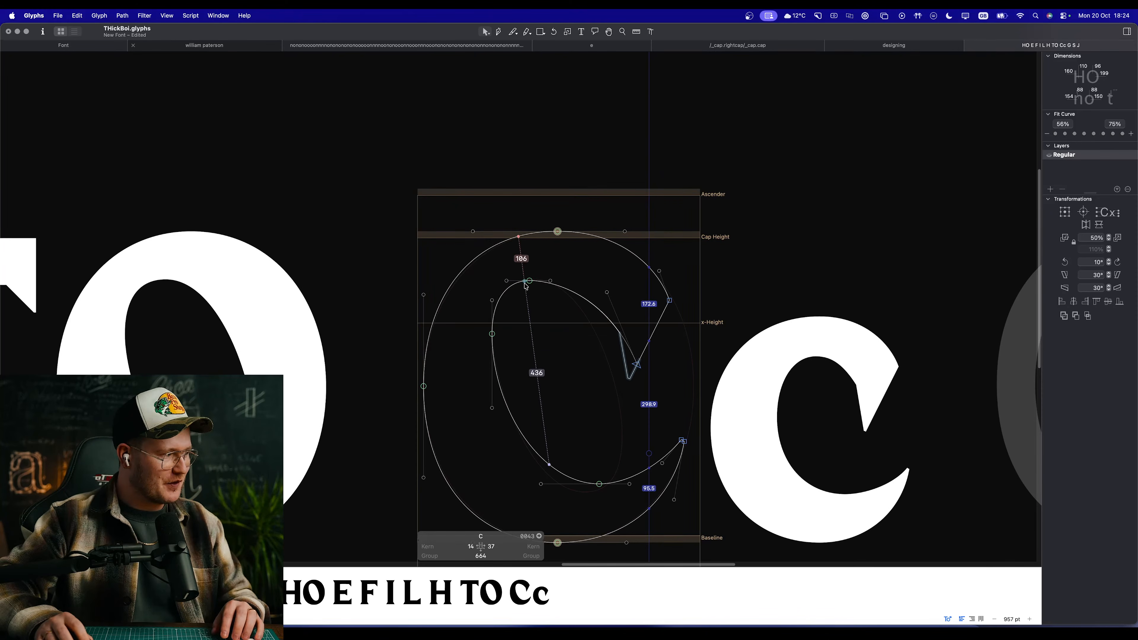
{"action": "scroll", "coordinate": [540, 268], "scroll_direction": "up", "scroll_amount": 8}
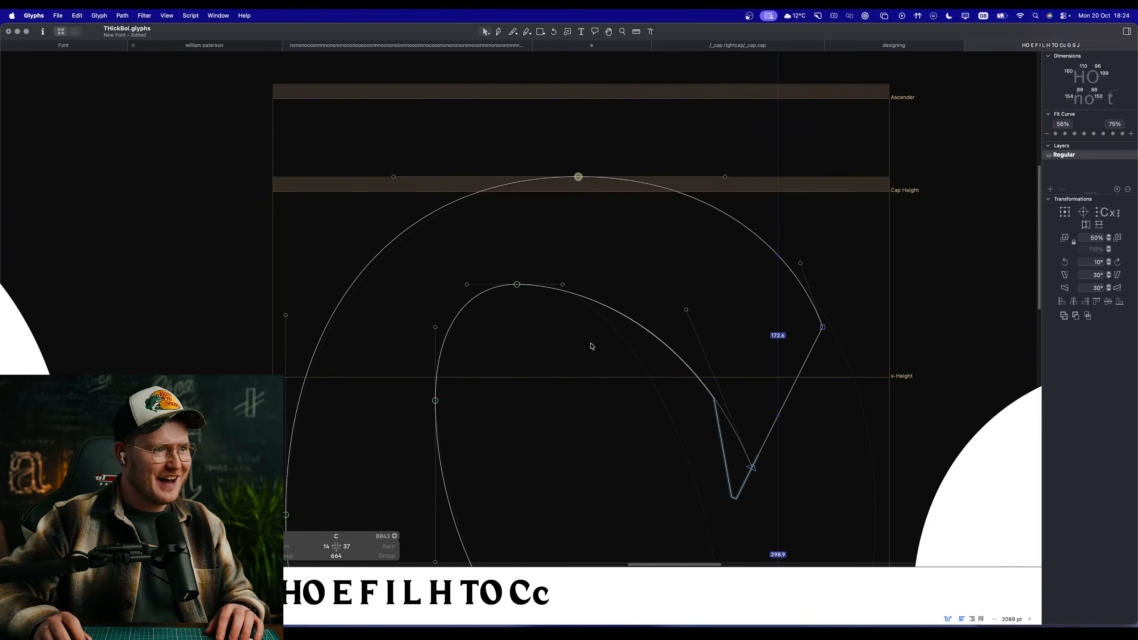
{"action": "left_click_drag", "start_coordinate": [686, 310], "coordinate": [654, 325]}
{"action": "key", "text": "space"}
{"action": "scroll", "coordinate": [631, 404], "scroll_direction": "down", "scroll_amount": 12}
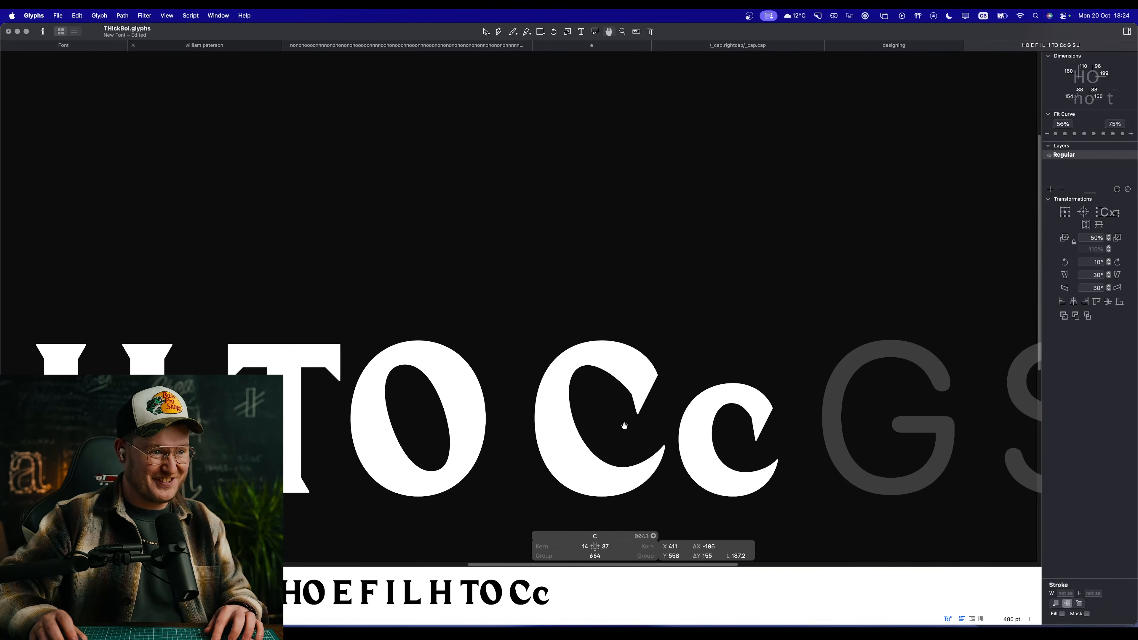
Step: Raise the counter's top extreme to X 265, Y 603, and preview the C
{"action": "scroll", "coordinate": [624, 426], "scroll_direction": "up", "scroll_amount": 14}
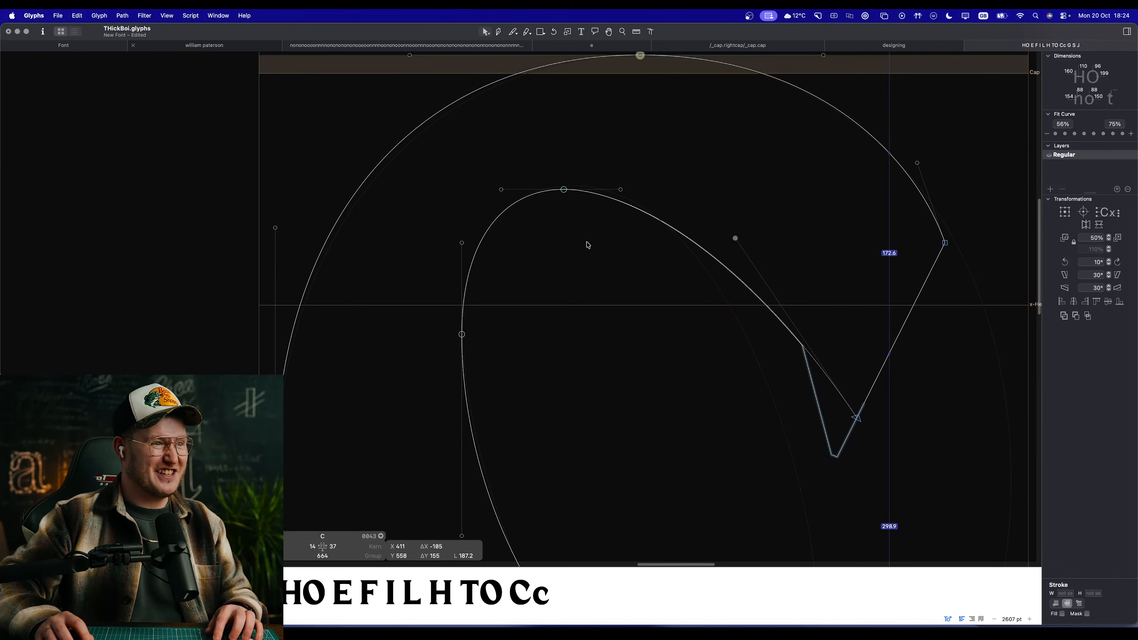
{"action": "scroll", "coordinate": [591, 211], "scroll_direction": "up", "scroll_amount": 10}
{"action": "left_click", "coordinate": [564, 190]}
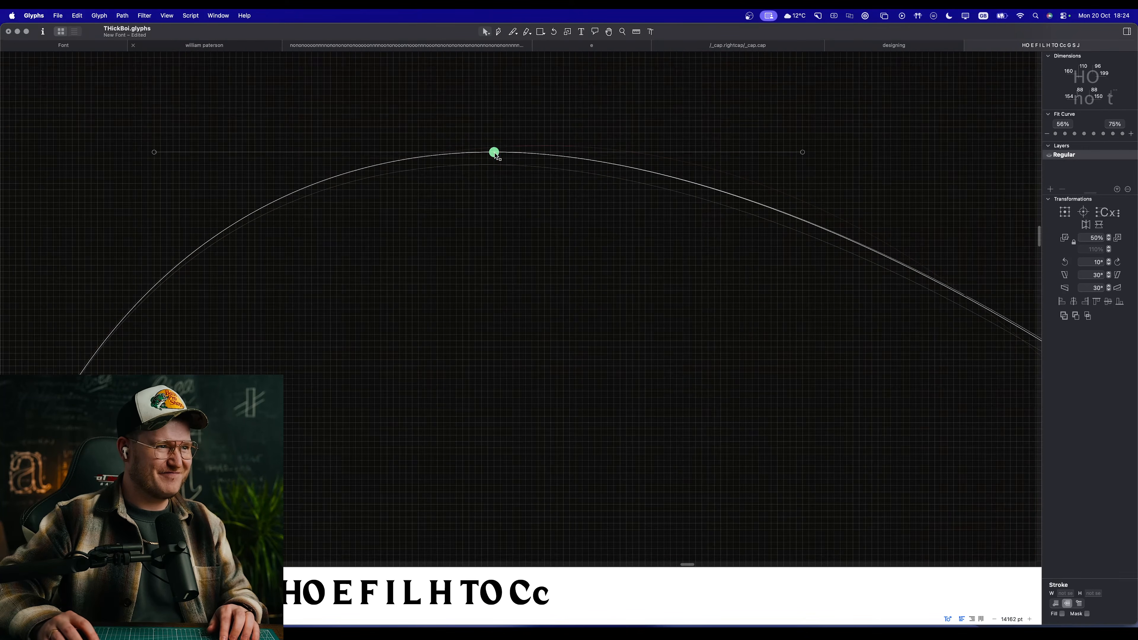
{"action": "key", "text": "space"}
{"action": "scroll", "coordinate": [500, 149], "scroll_direction": "down", "scroll_amount": 20}
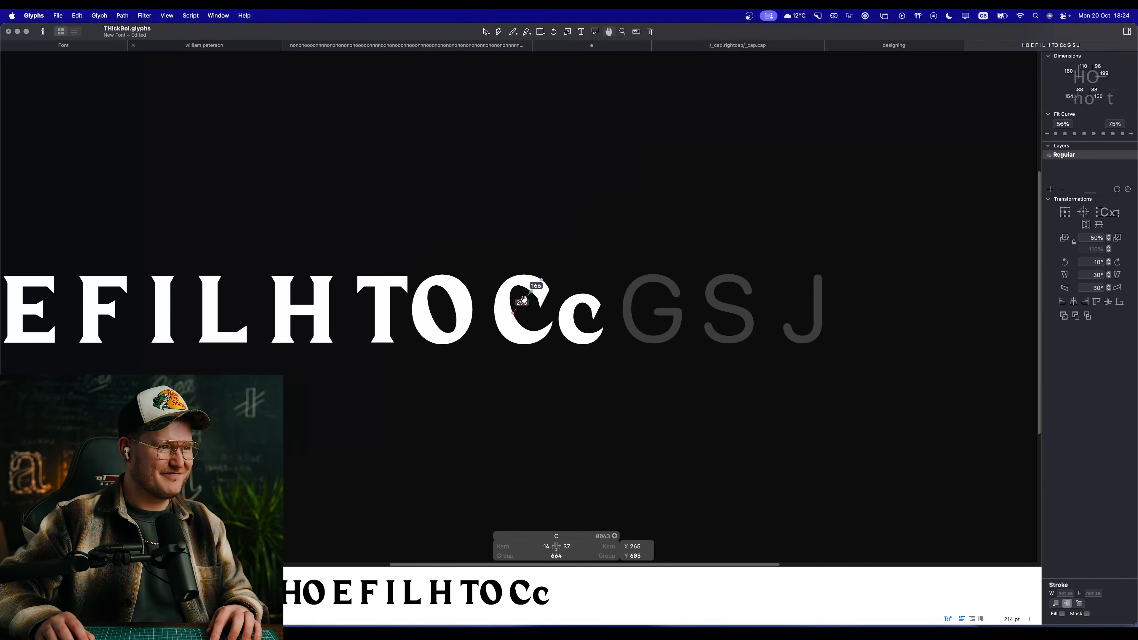
Step: Examine the C against the neighbouring capitals and the lowercase c at large and small sizes
{"action": "scroll", "coordinate": [523, 310], "scroll_direction": "up", "scroll_amount": 8}
{"action": "key", "text": "super+space"}
{"action": "left_click_drag", "start_coordinate": [406, 279], "coordinate": [551, 449]}
{"action": "left_click_drag", "start_coordinate": [520, 403], "coordinate": [523, 402]}
{"action": "key", "text": "space"}
{"action": "left_click_drag", "start_coordinate": [566, 252], "coordinate": [618, 379]}
{"action": "scroll", "coordinate": [617, 378], "scroll_direction": "down", "scroll_amount": 6}
{"action": "scroll", "coordinate": [689, 374], "scroll_direction": "down", "scroll_amount": 10}
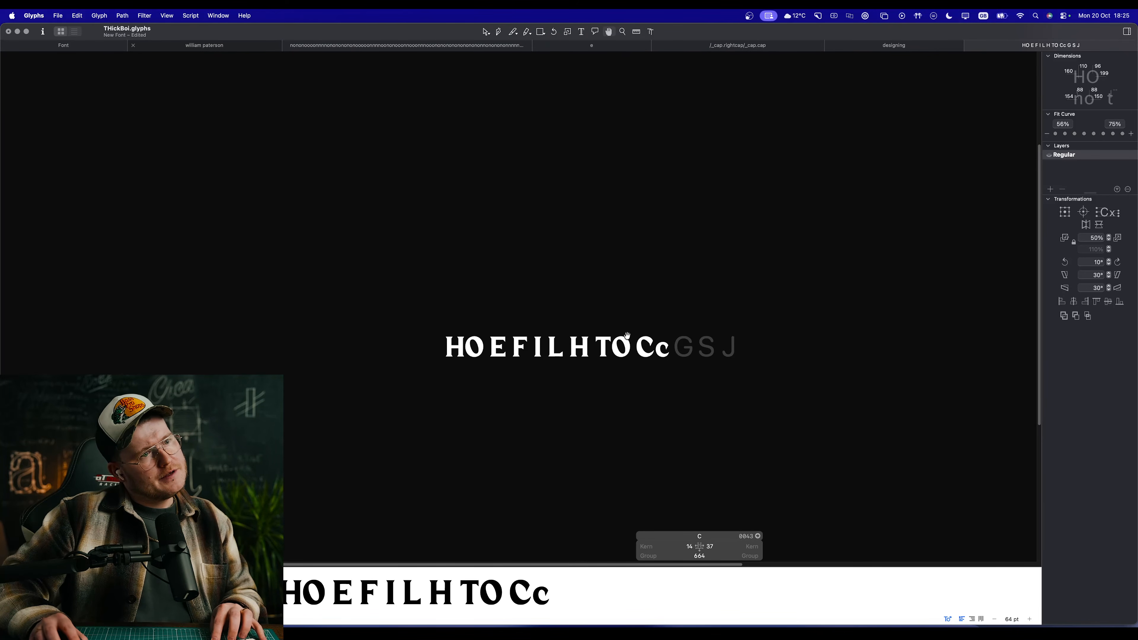
Step: Move the upper terminal's cornered tip to X 523, Y 417, and preview the C in the line
{"action": "scroll", "coordinate": [646, 343], "scroll_direction": "up", "scroll_amount": 10}
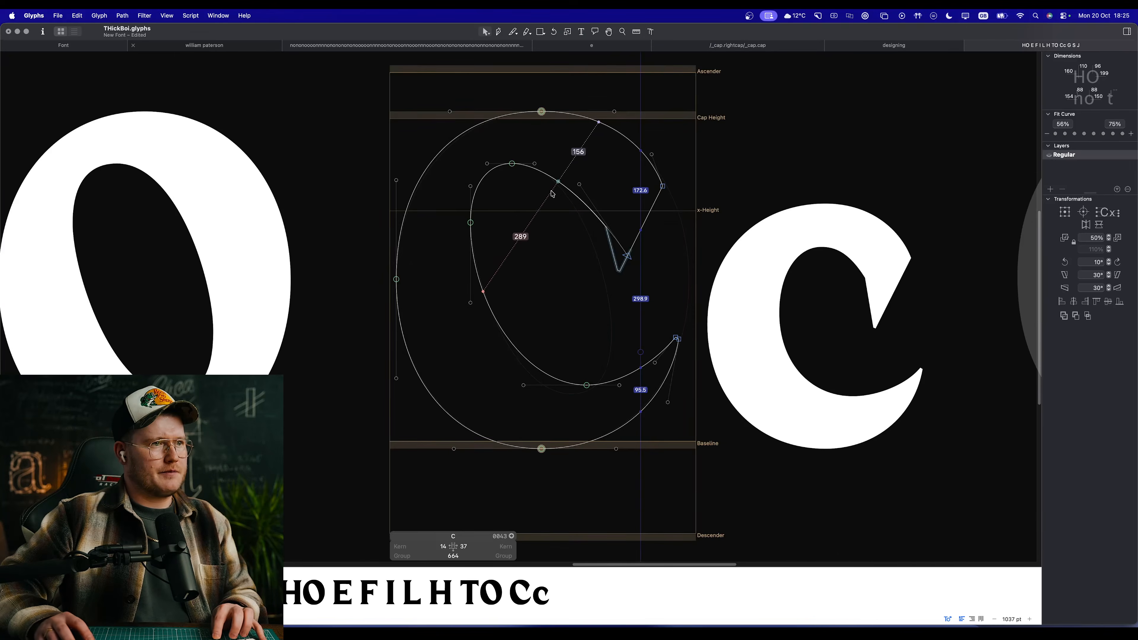
{"action": "scroll", "coordinate": [552, 193], "scroll_direction": "up", "scroll_amount": 5}
{"action": "left_click", "coordinate": [726, 346]}
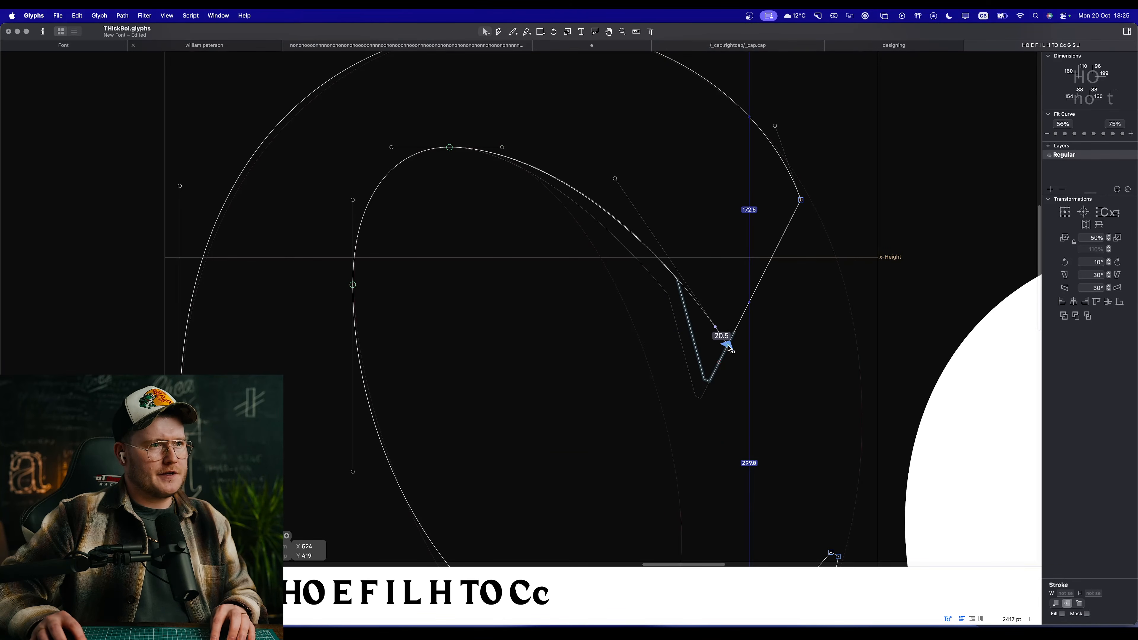
{"action": "left_click_drag", "start_coordinate": [729, 347], "coordinate": [727, 349]}
{"action": "key", "text": "space"}
{"action": "scroll", "coordinate": [595, 370], "scroll_direction": "down", "scroll_amount": 10}
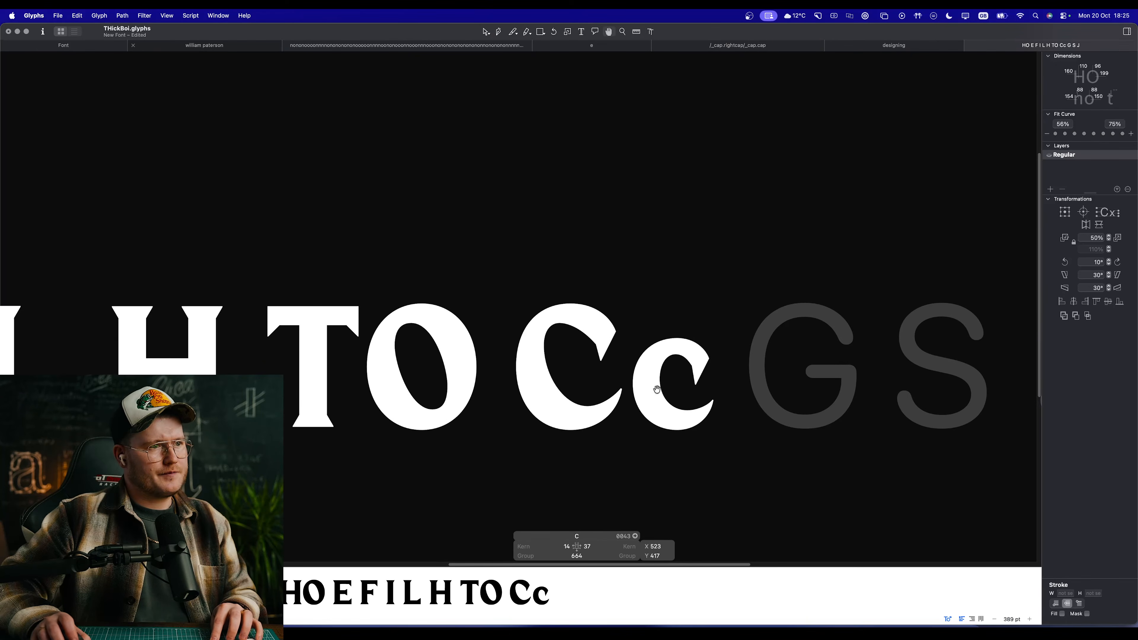
{"action": "scroll", "coordinate": [587, 365], "scroll_direction": "up", "scroll_amount": 3}
Step: Lower the upper terminal's cornered tip vertically to make the terminal heavier
{"action": "scroll", "coordinate": [588, 353], "scroll_direction": "up", "scroll_amount": 3}
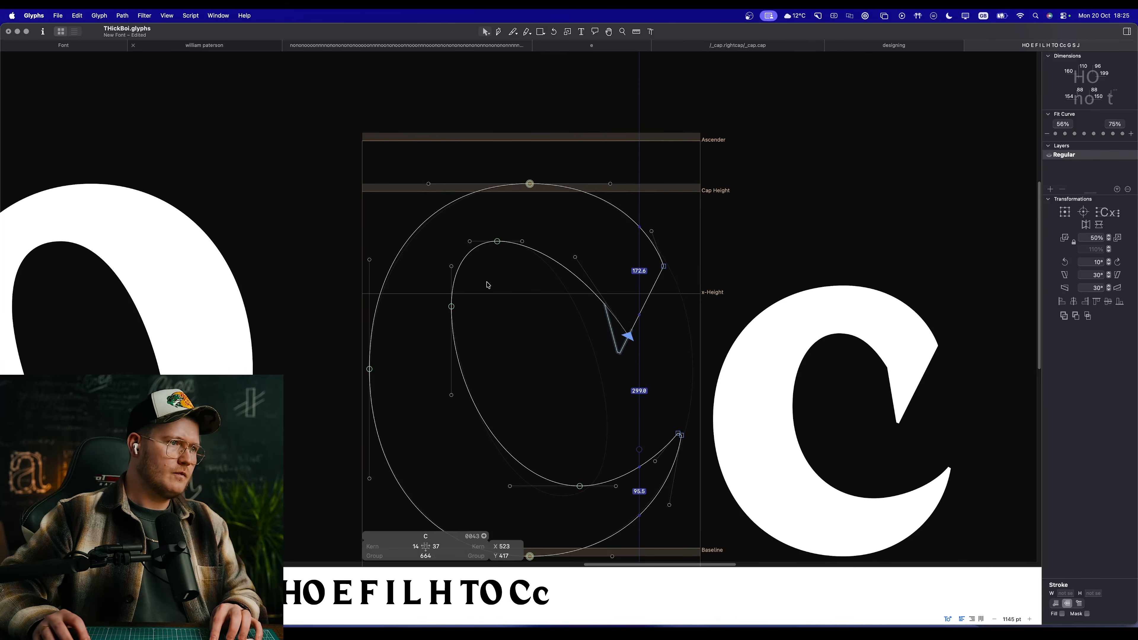
{"action": "left_click_drag", "start_coordinate": [630, 337], "coordinate": [630, 347]}
{"action": "left_click", "coordinate": [568, 350]}
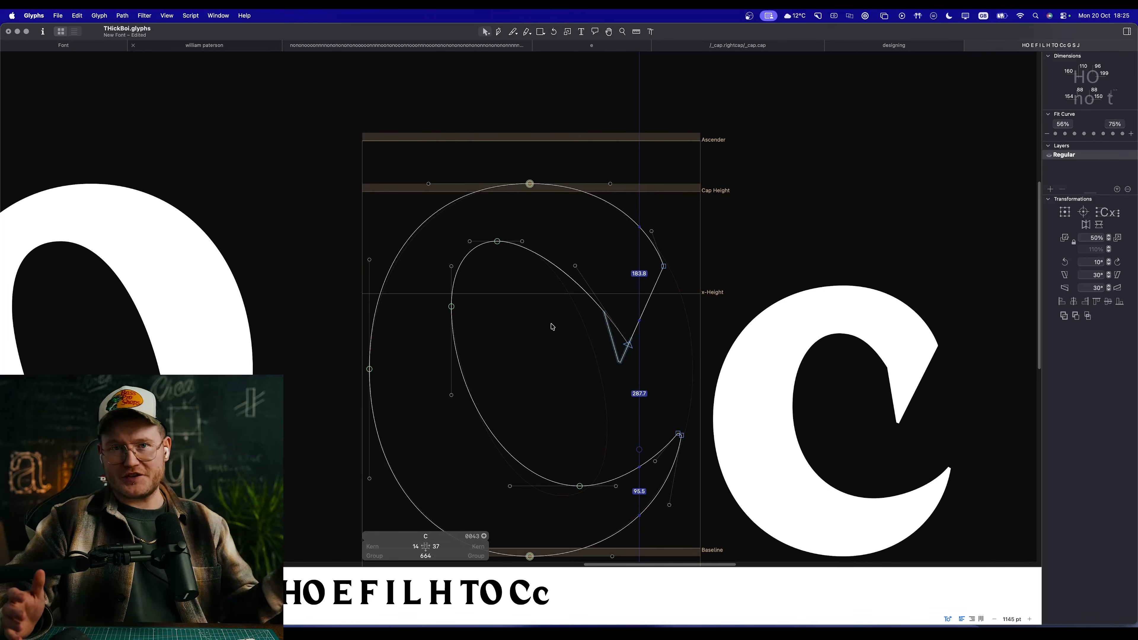
Step: Compare the filled C with the O and the lowercase c, and check the upper terminal's curve up close
{"action": "key", "text": "space"}
{"action": "scroll", "coordinate": [534, 316], "scroll_direction": "down", "scroll_amount": 3}
{"action": "scroll", "coordinate": [544, 335], "scroll_direction": "down", "scroll_amount": 5}
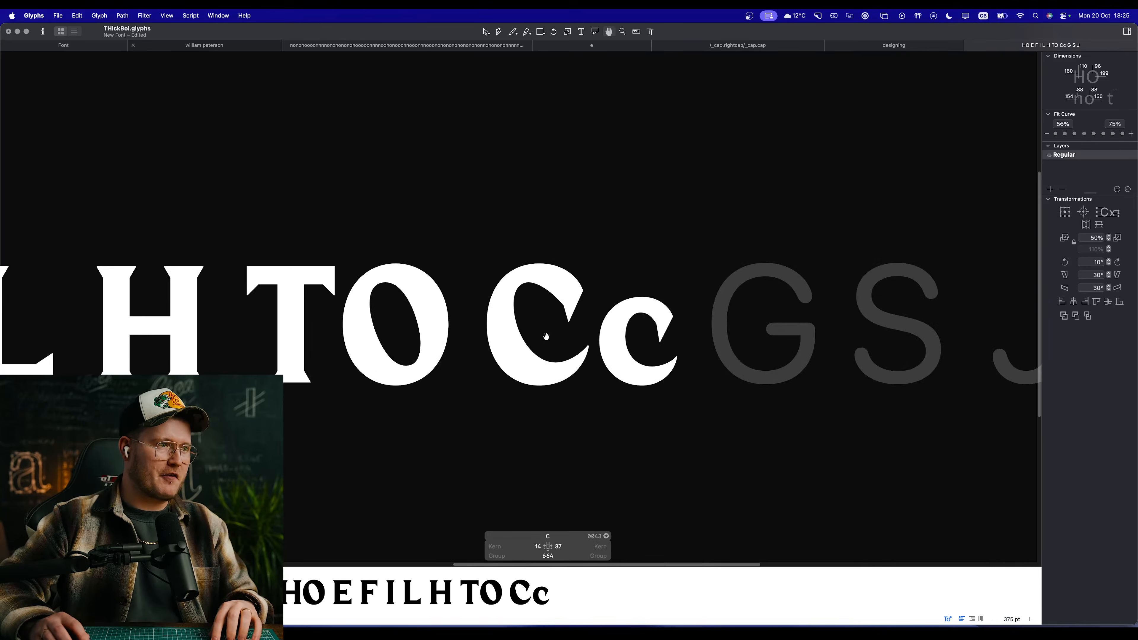
{"action": "scroll", "coordinate": [548, 306], "scroll_direction": "up", "scroll_amount": 4}
{"action": "key", "text": "space"}
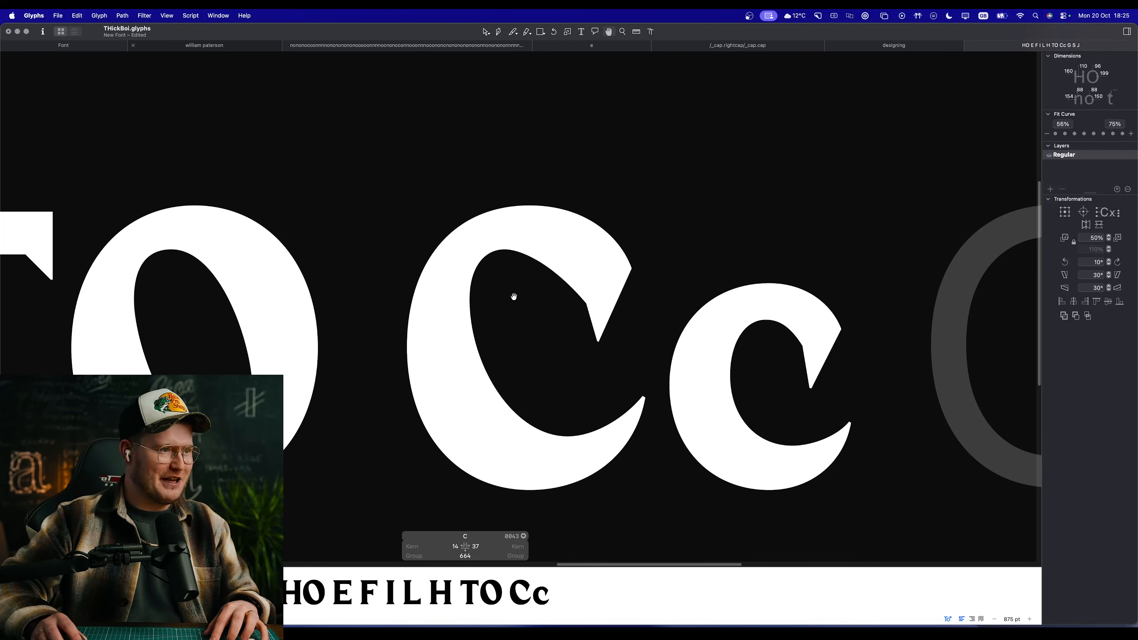
{"action": "scroll", "coordinate": [514, 298], "scroll_direction": "up", "scroll_amount": 3}
{"action": "scroll", "coordinate": [538, 255], "scroll_direction": "up", "scroll_amount": 2}
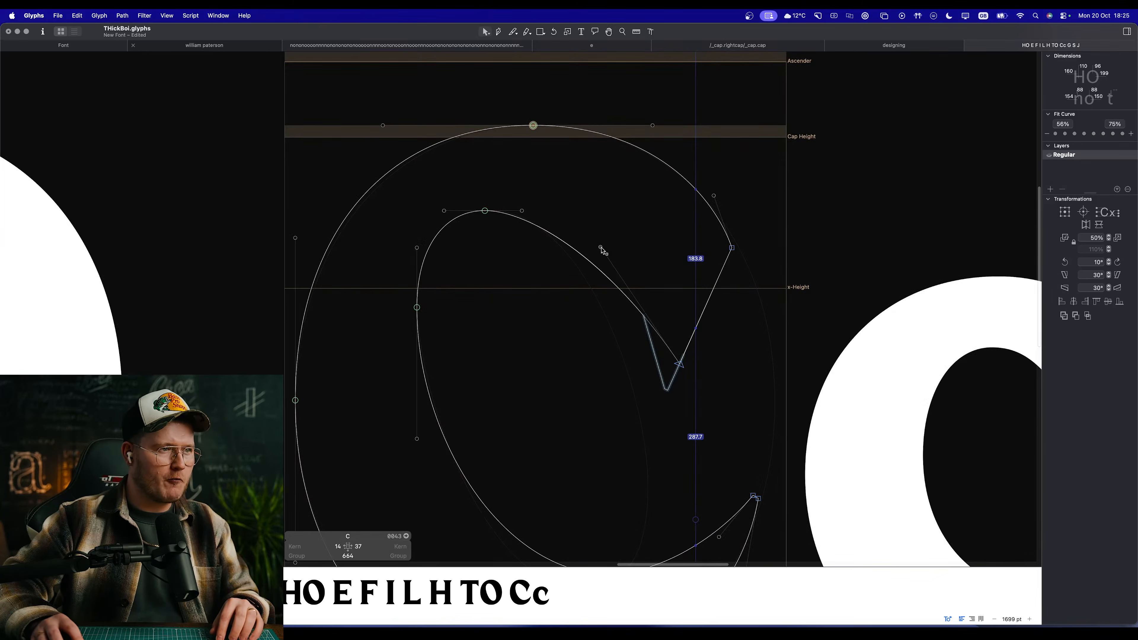
{"action": "key", "text": "space"}
{"action": "key", "text": "space"}
{"action": "scroll", "coordinate": [515, 346], "scroll_direction": "down", "scroll_amount": 4}
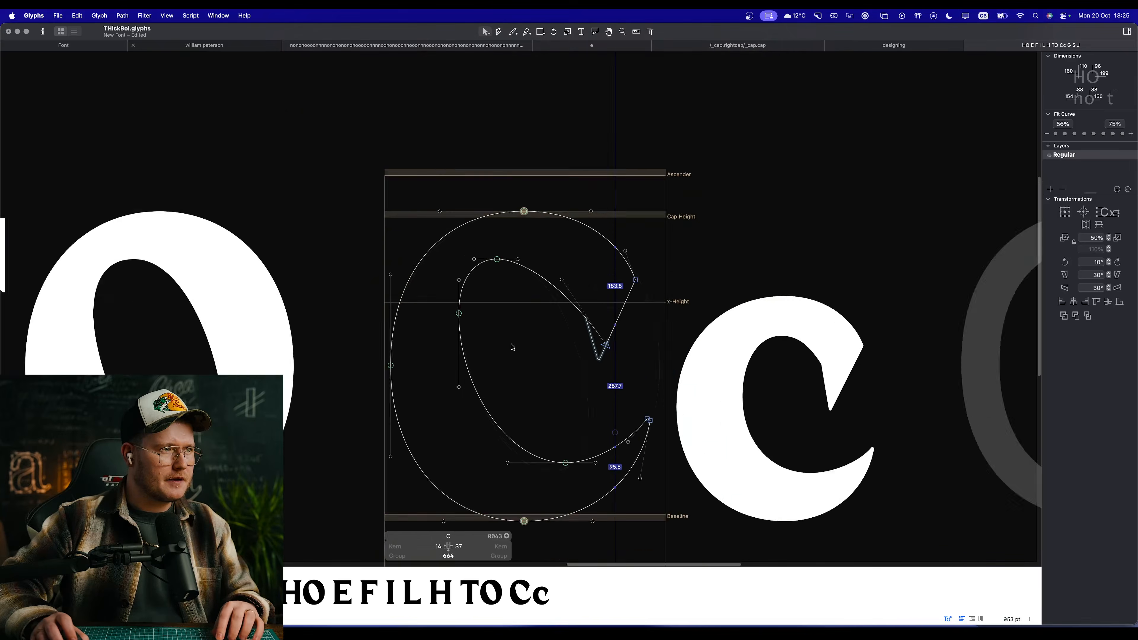
Step: Apply the second Fit Curve step of the 56% to 75% range to the counter's upper-left curve segment
{"action": "scroll", "coordinate": [490, 290], "scroll_direction": "up", "scroll_amount": 4}
{"action": "left_click", "coordinate": [472, 277]}
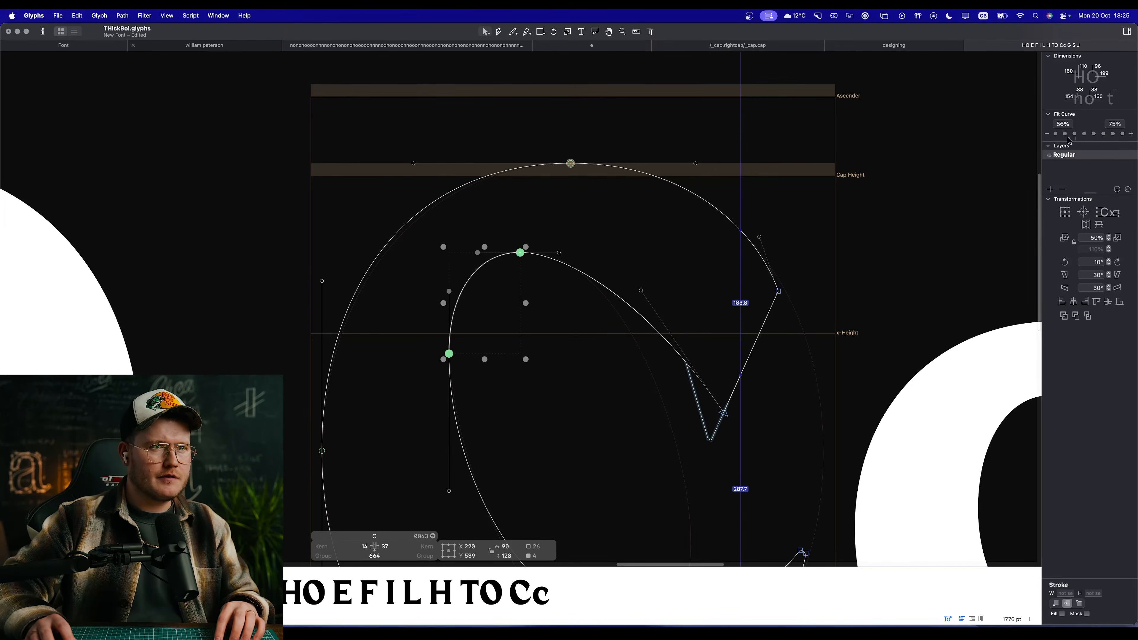
{"action": "left_click", "coordinate": [1066, 133]}
{"action": "key", "text": "space"}
{"action": "left_click_drag", "start_coordinate": [559, 426], "coordinate": [549, 275]}
{"action": "left_click", "coordinate": [571, 443]}
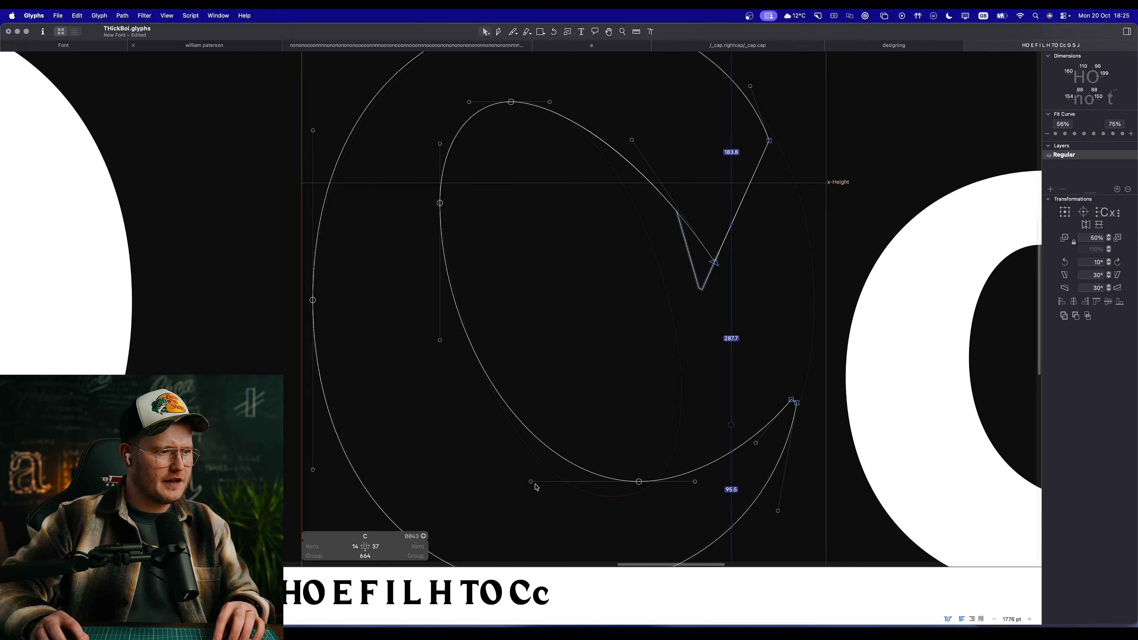
Step: Try to lower the C counter's bottom extreme to X 427, Y 94
{"action": "key", "text": "space"}
{"action": "left_click_drag", "start_coordinate": [618, 440], "coordinate": [626, 379]}
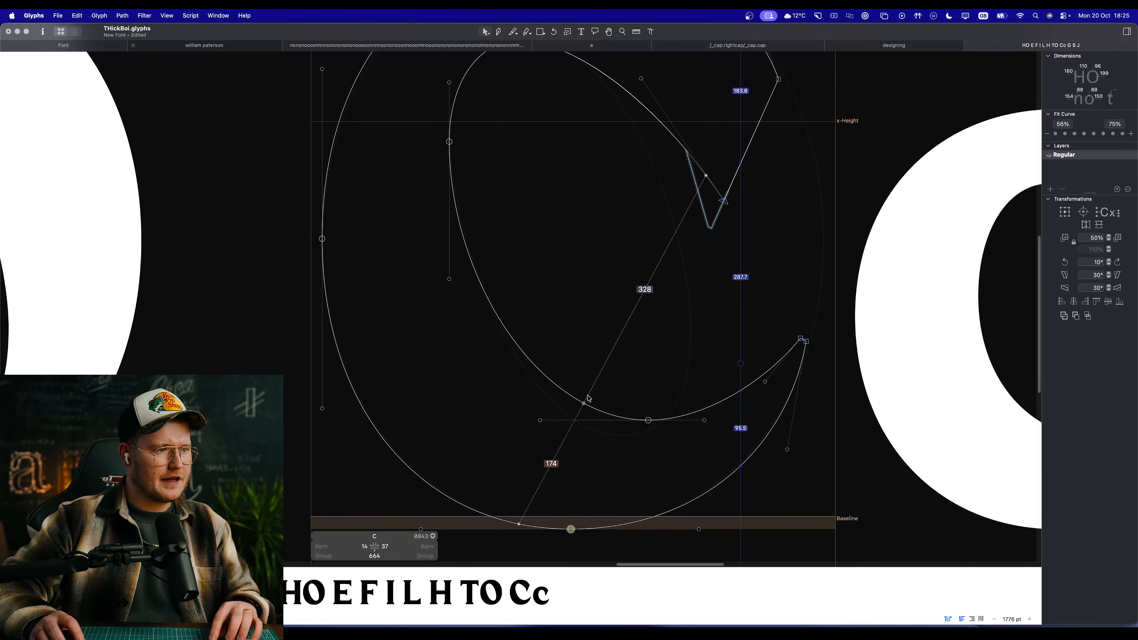
{"action": "left_click_drag", "start_coordinate": [648, 423], "coordinate": [648, 443]}
{"action": "scroll", "coordinate": [649, 444], "scroll_direction": "down", "scroll_amount": 5}
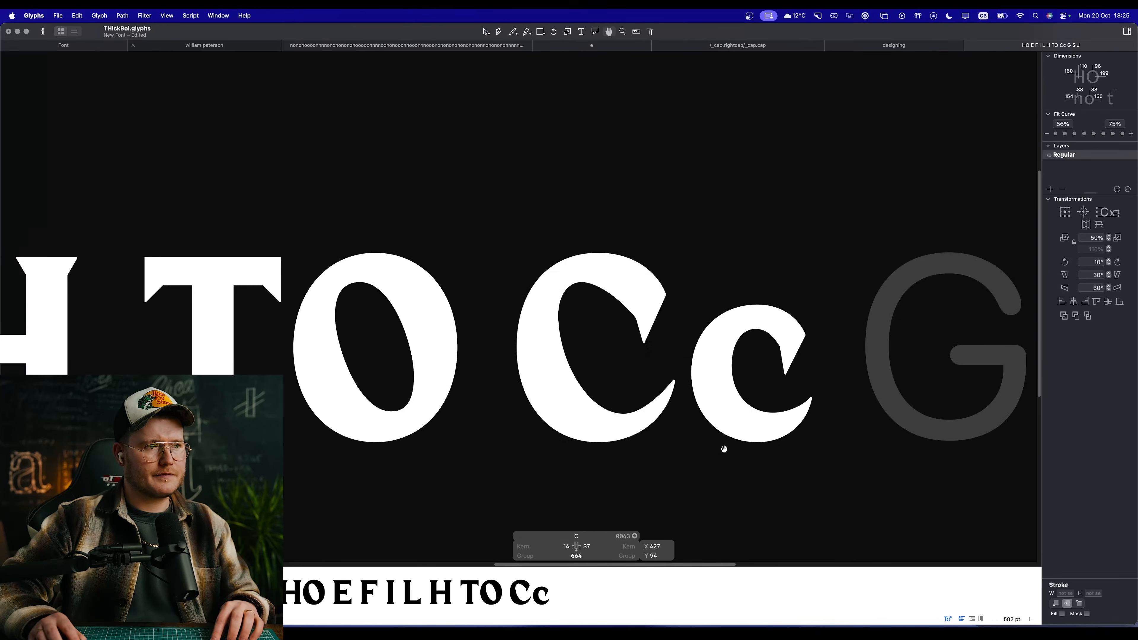
{"action": "scroll", "coordinate": [725, 450], "scroll_direction": "up", "scroll_amount": 5}
{"action": "key", "text": "super+z"}
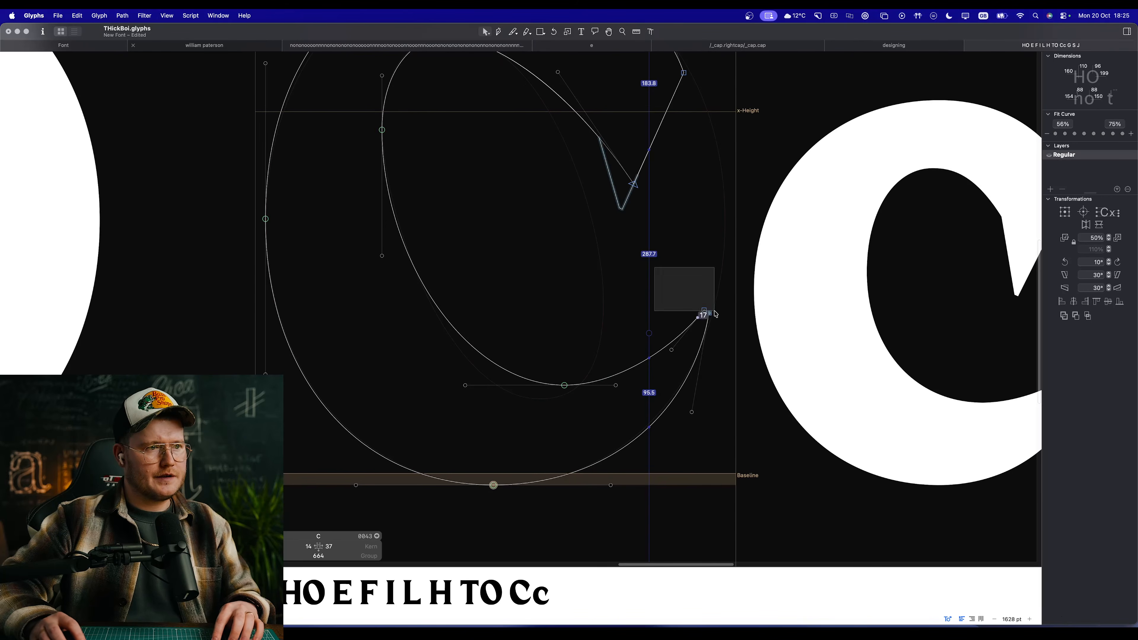
{"action": "key", "text": "space"}
{"action": "left_click_drag", "start_coordinate": [376, 276], "coordinate": [444, 317]}
{"action": "key", "text": "space"}
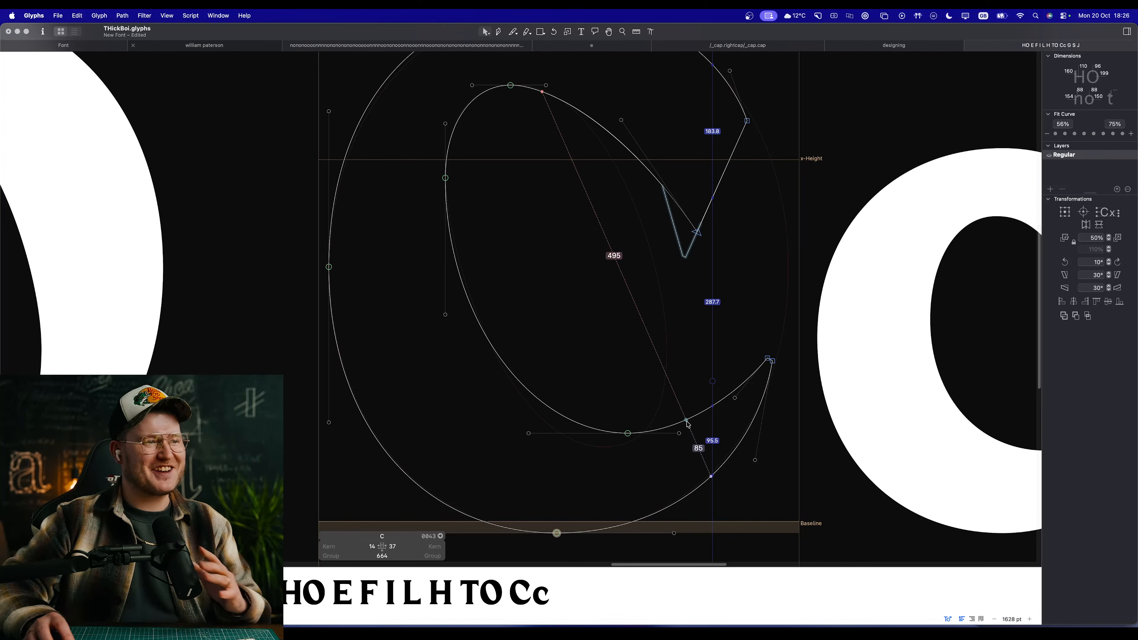
Step: Lengthen the right handle of the C counter's top extreme to 62 units and compare the filled C with its neighbours
{"action": "scroll", "coordinate": [520, 315], "scroll_direction": "down", "scroll_amount": 15}
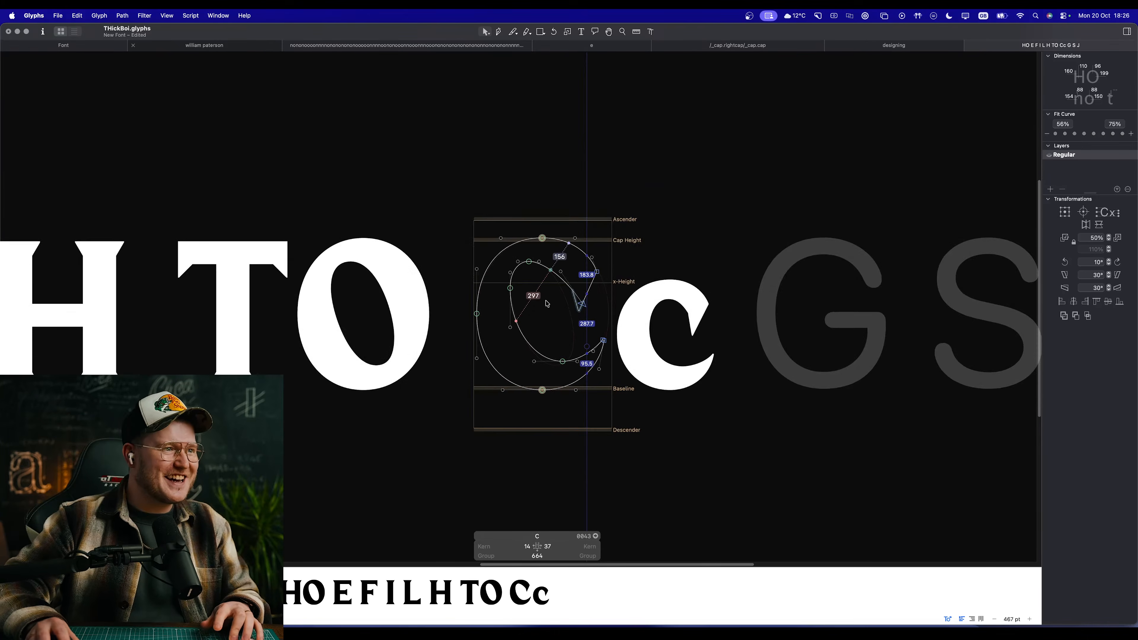
{"action": "scroll", "coordinate": [539, 292], "scroll_direction": "up", "scroll_amount": 12}
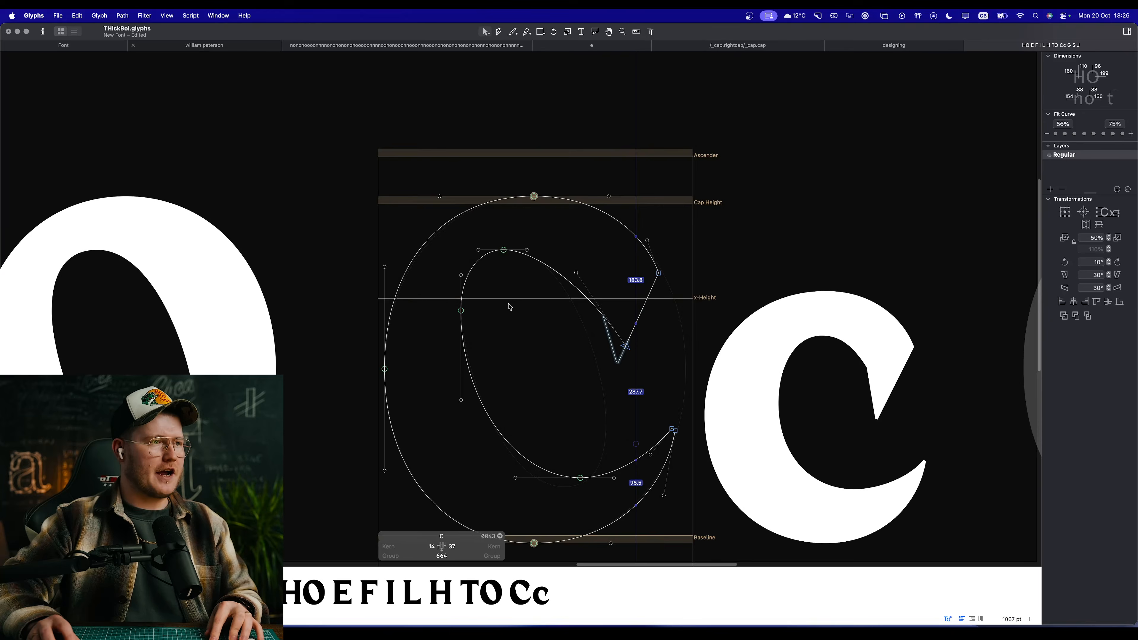
{"action": "scroll", "coordinate": [528, 286], "scroll_direction": "down", "scroll_amount": 7}
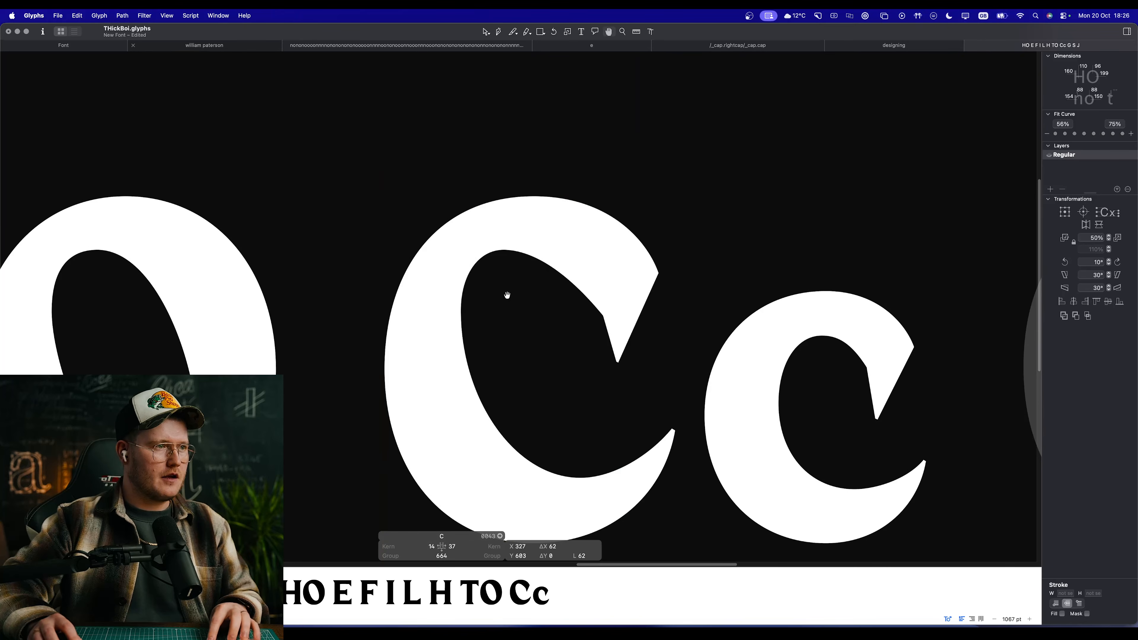
{"action": "key", "text": "space"}
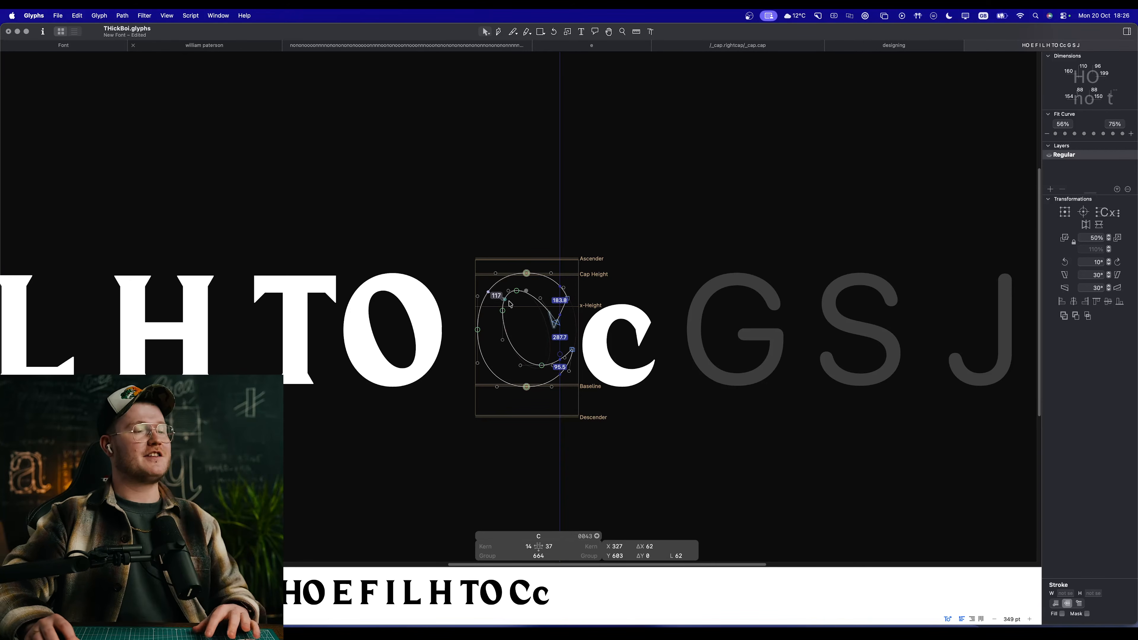
{"action": "key", "text": "space"}
{"action": "left_click_drag", "start_coordinate": [508, 304], "coordinate": [558, 303]}
{"action": "scroll", "coordinate": [557, 303], "scroll_direction": "up", "scroll_amount": 2}
{"action": "scroll", "coordinate": [557, 304], "scroll_direction": "up", "scroll_amount": 5}
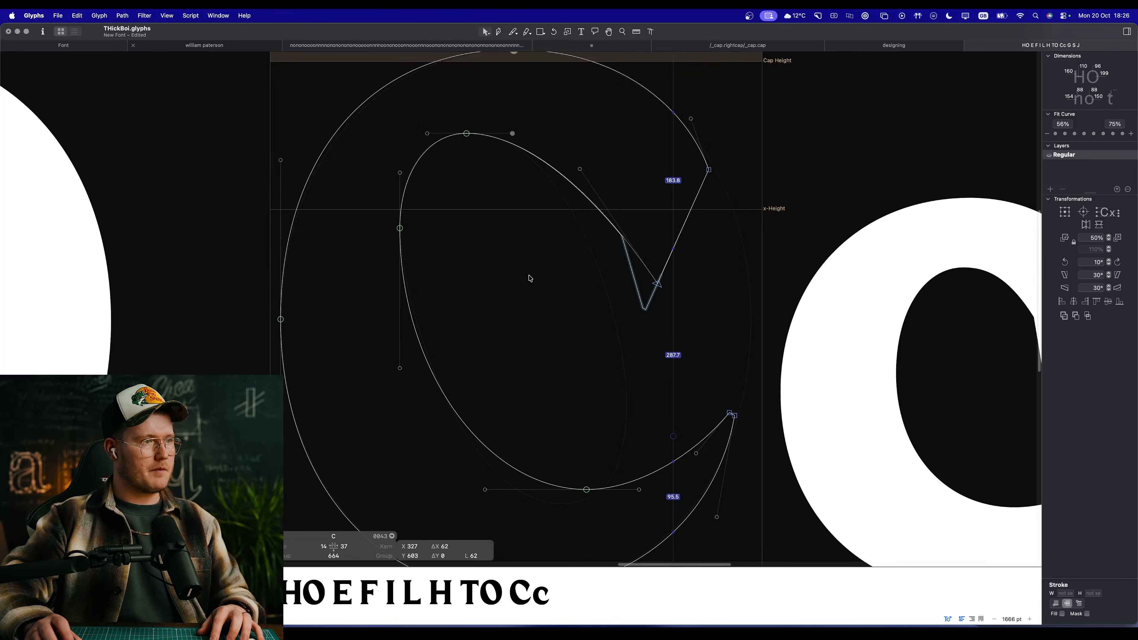
Step: Apply the second Fit Curve step of the 56% to 75% range to the C counter's lower-left curve segment
{"action": "left_click", "coordinate": [530, 278]}
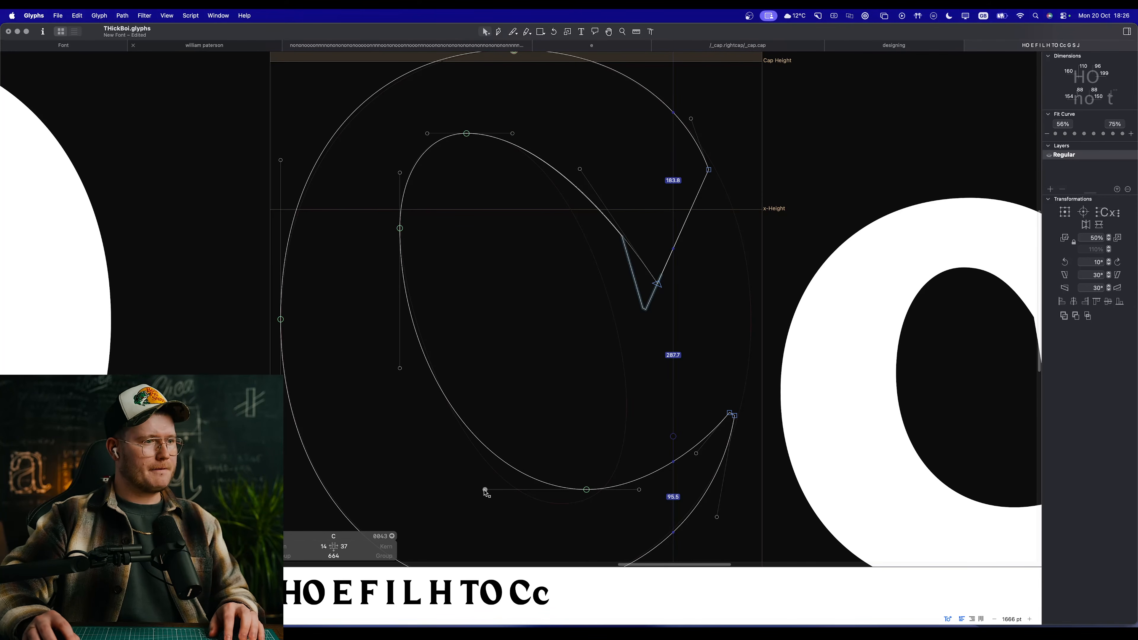
{"action": "key", "text": "space"}
{"action": "scroll", "coordinate": [558, 427], "scroll_direction": "down", "scroll_amount": 3}
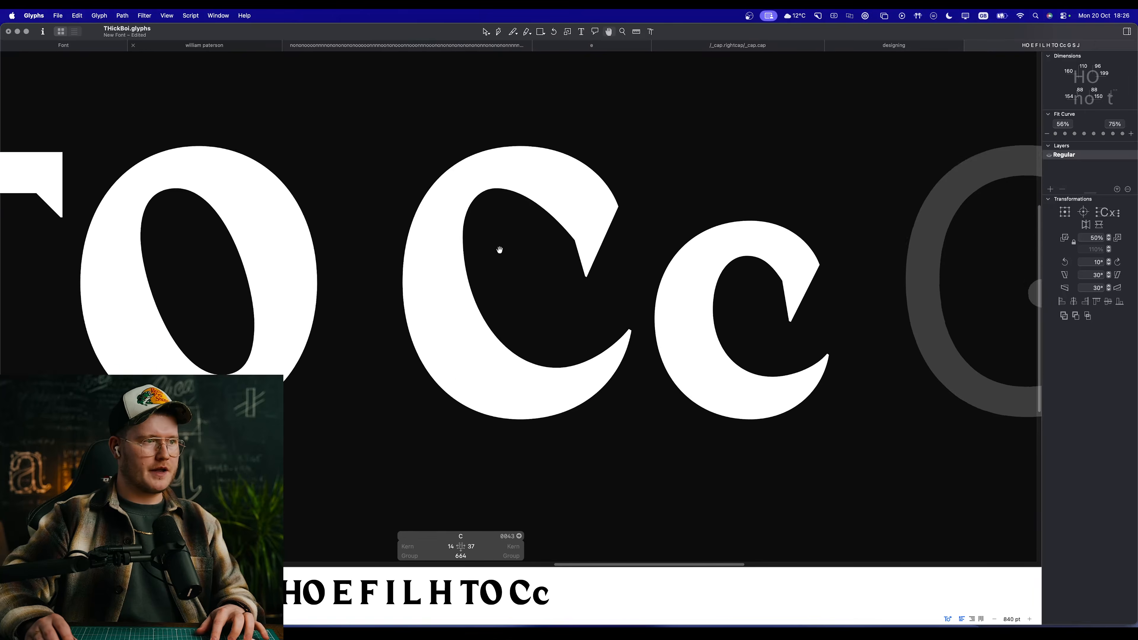
{"action": "scroll", "coordinate": [500, 250], "scroll_direction": "up", "scroll_amount": 1}
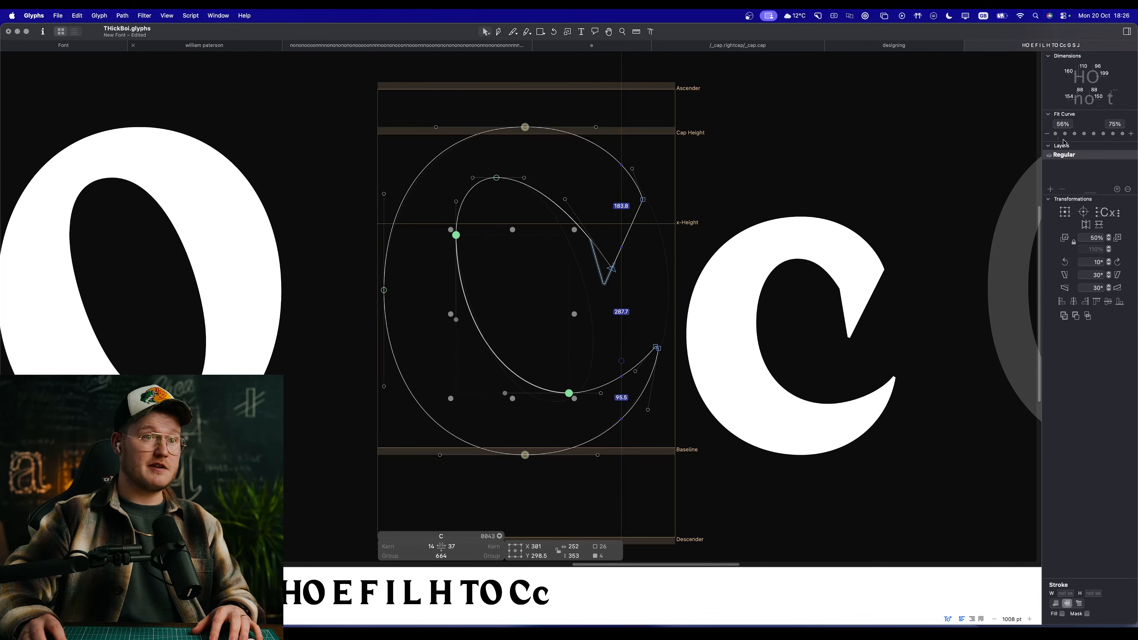
{"action": "key", "text": "space"}
{"action": "scroll", "coordinate": [534, 343], "scroll_direction": "down", "scroll_amount": 2}
{"action": "scroll", "coordinate": [504, 373], "scroll_direction": "up", "scroll_amount": 2}
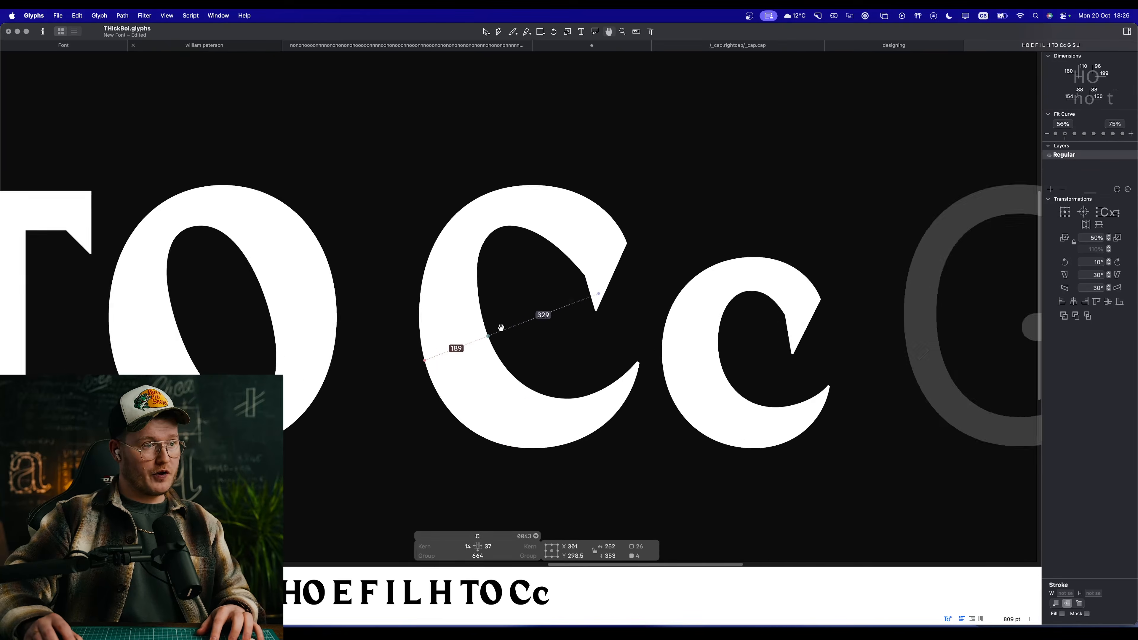
Step: Apply the second Fit Curve step to the C's outer lower-left and outer upper-right curve segments
{"action": "scroll", "coordinate": [501, 328], "scroll_direction": "up", "scroll_amount": 1}
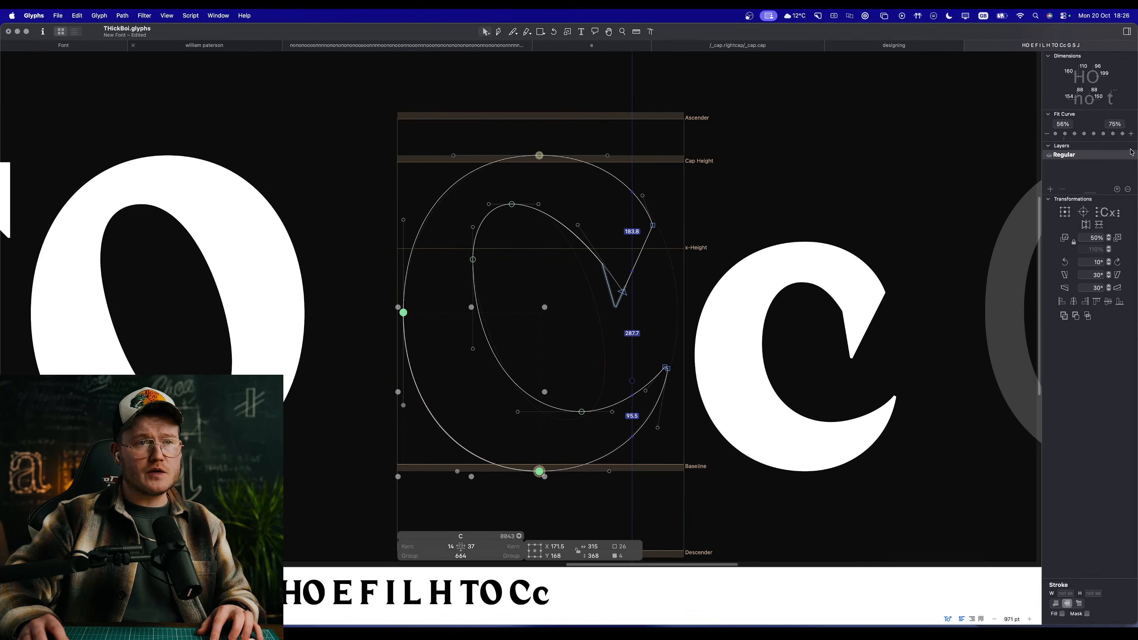
{"action": "left_click", "coordinate": [1069, 138]}
{"action": "key", "text": "space"}
{"action": "left_click", "coordinate": [647, 173]}
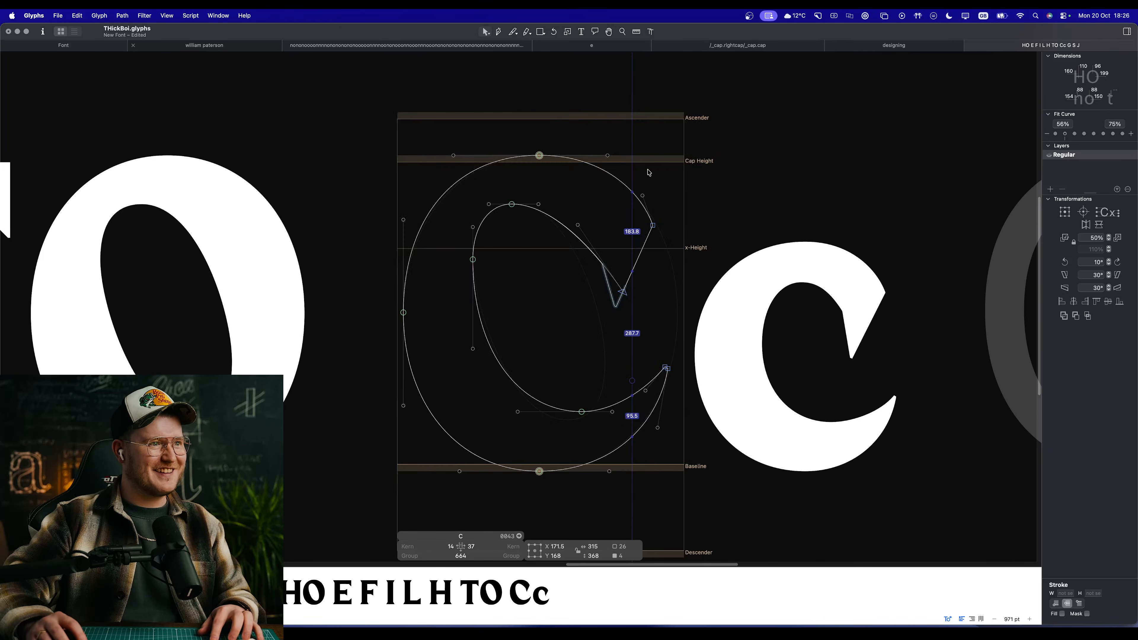
{"action": "left_click", "coordinate": [616, 180]}
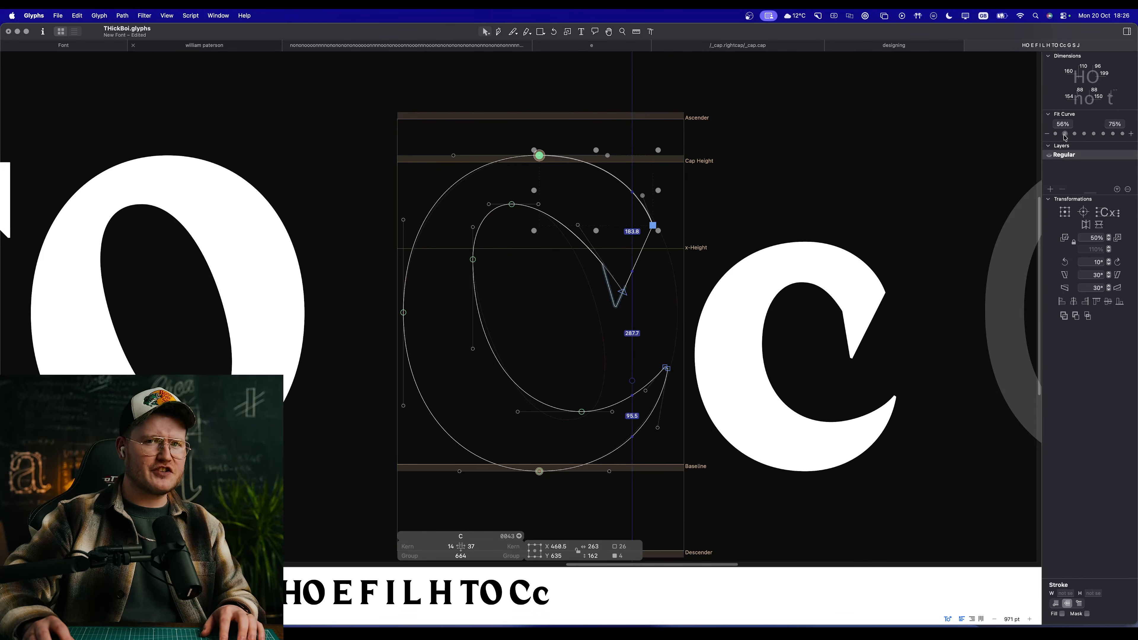
{"action": "left_click", "coordinate": [1066, 136]}
Step: Apply the second Fit Curve step to the C's outer upper-left curve segment and review the filled C within the line
{"action": "key", "text": "space"}
{"action": "left_click_drag", "start_coordinate": [518, 316], "coordinate": [569, 325]}
{"action": "left_click", "coordinate": [480, 194]}
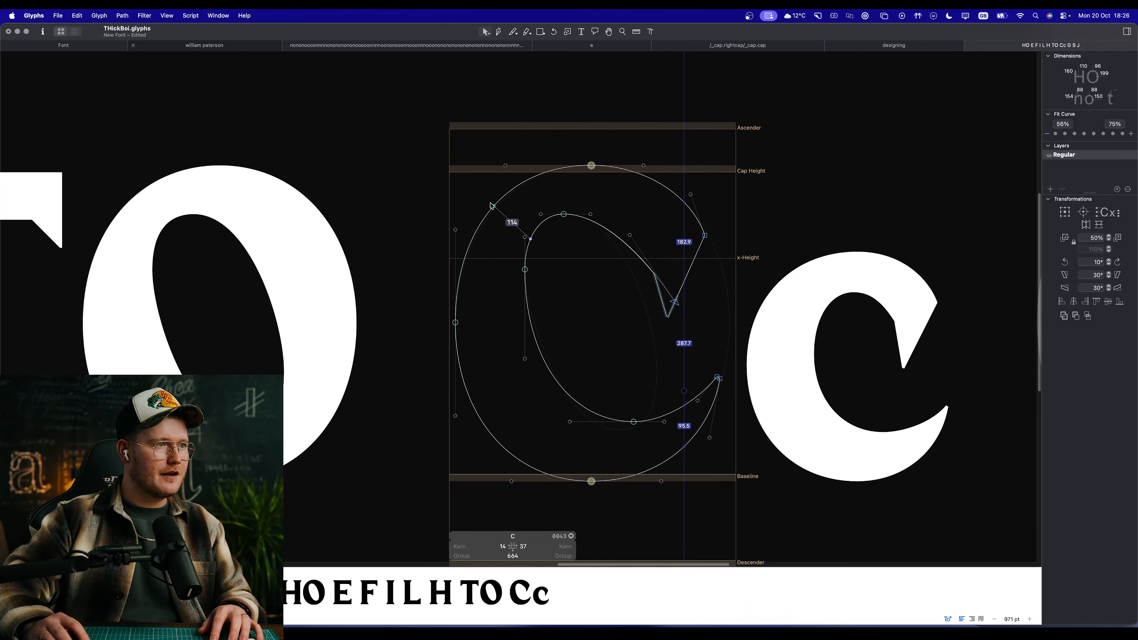
{"action": "left_click", "coordinate": [491, 205]}
{"action": "left_click", "coordinate": [1066, 135]}
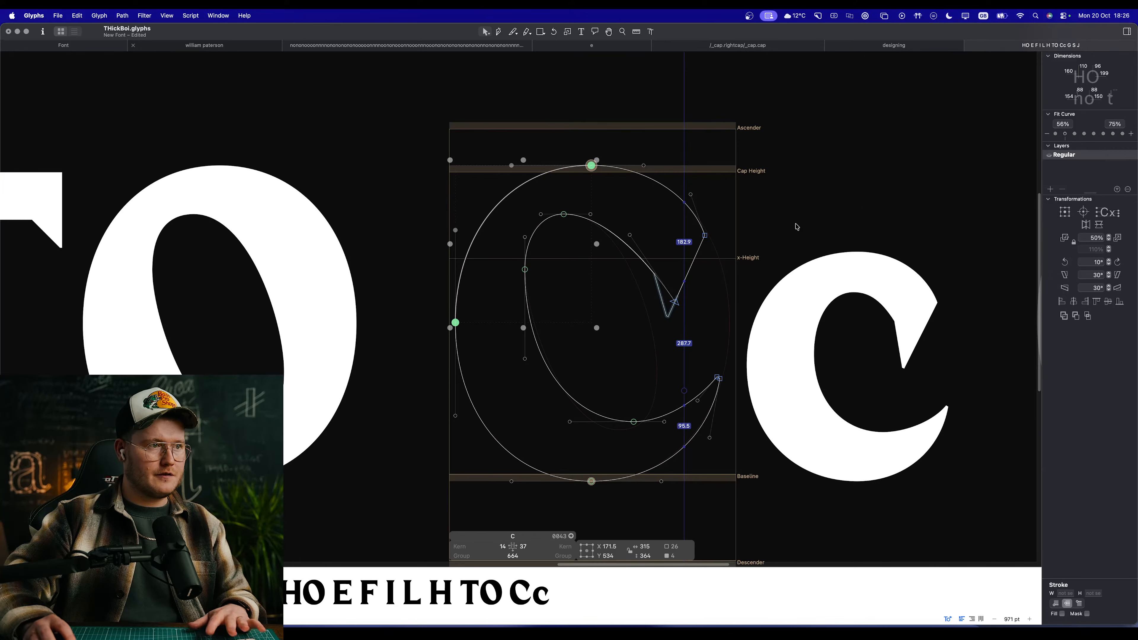
{"action": "key", "text": "space"}
{"action": "scroll", "coordinate": [581, 285], "scroll_direction": "down", "scroll_amount": 5}
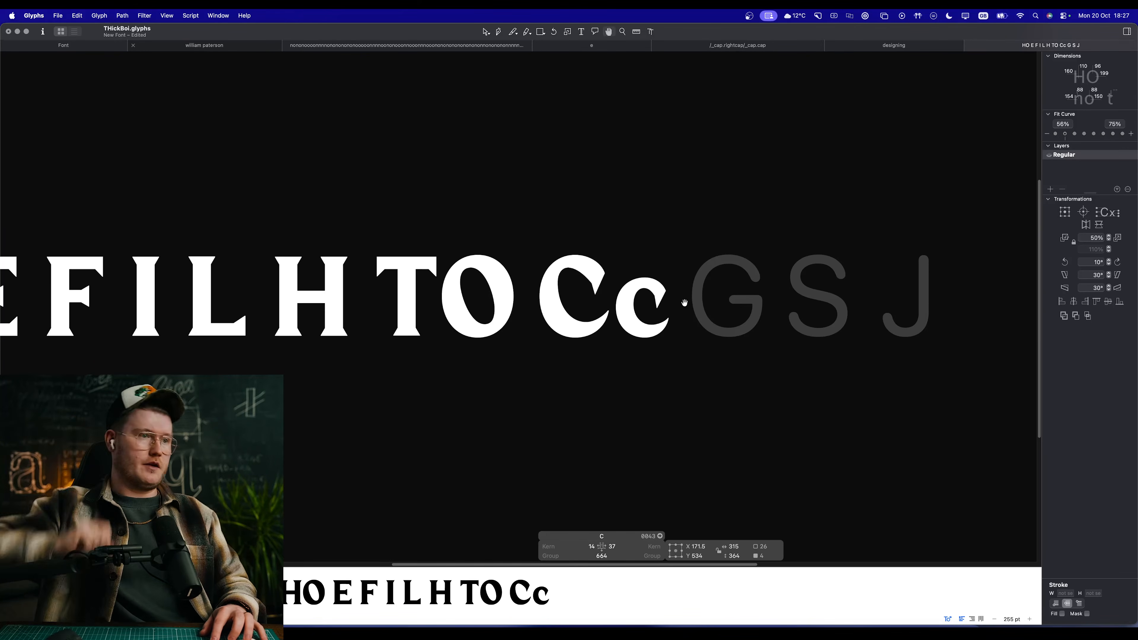
{"action": "scroll", "coordinate": [690, 312], "scroll_direction": "up", "scroll_amount": 10}
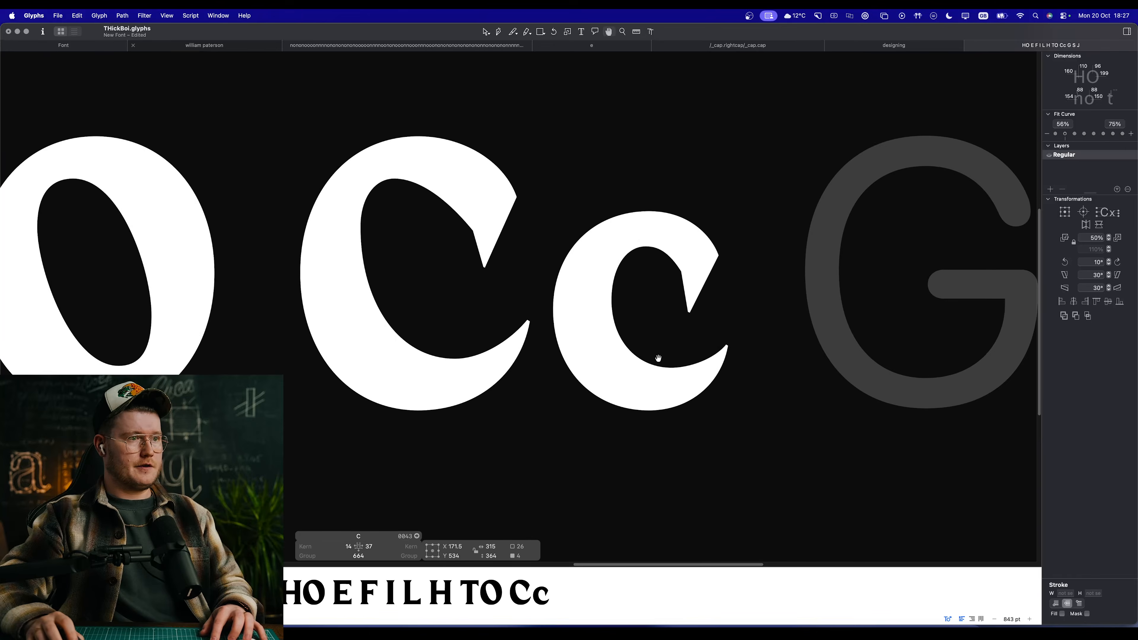
{"action": "key", "text": "t"}
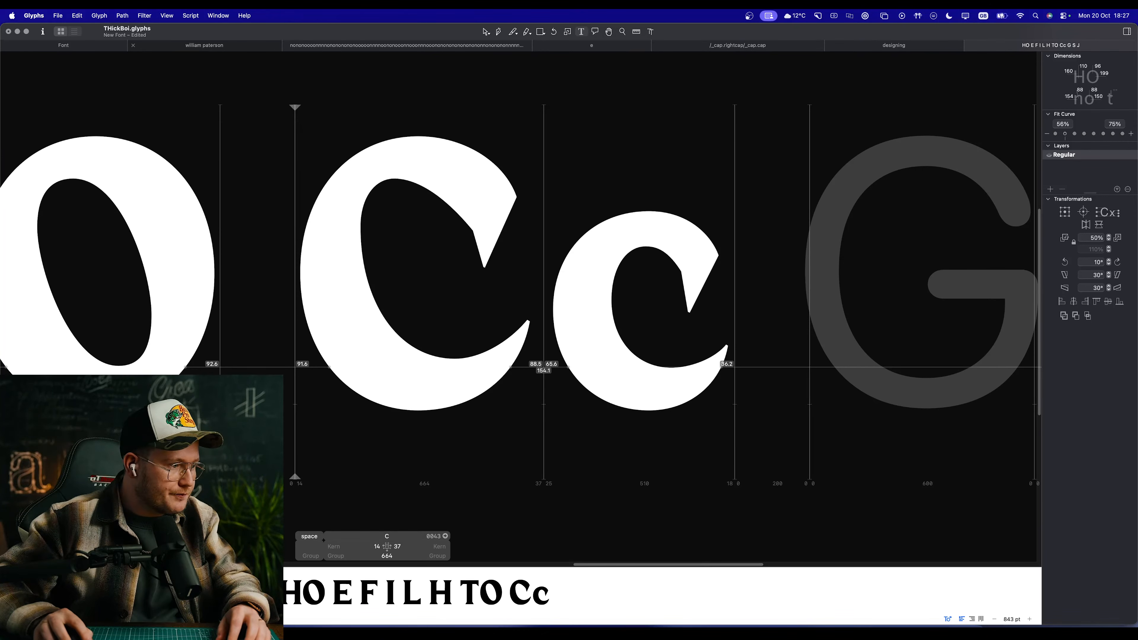
{"action": "key", "text": "super+Tab"}
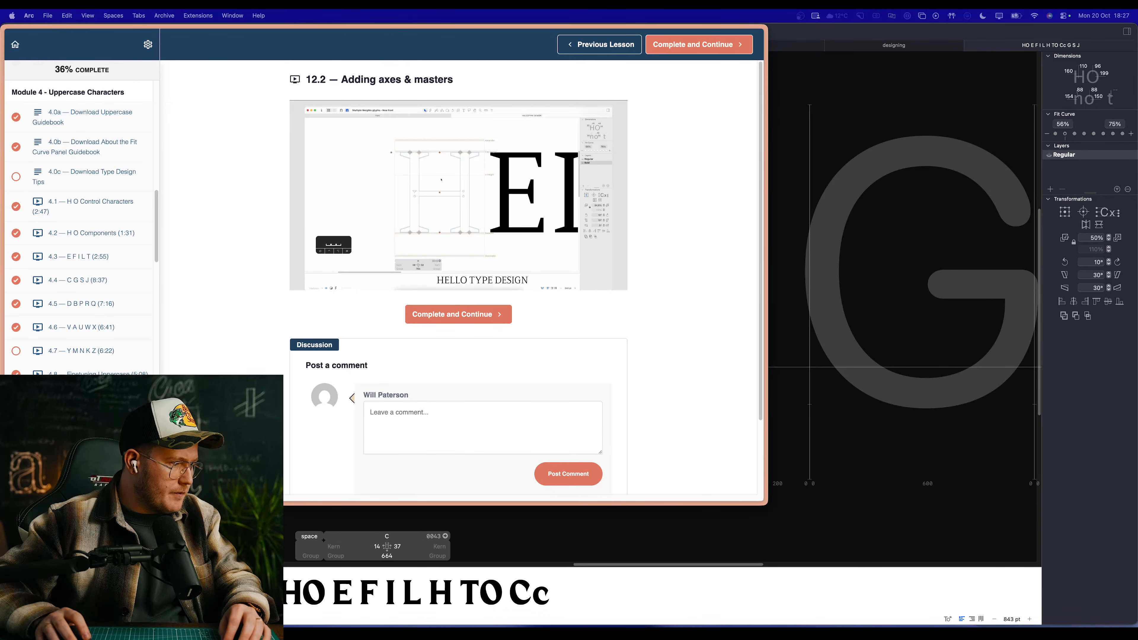
{"action": "key", "text": "super+Tab"}
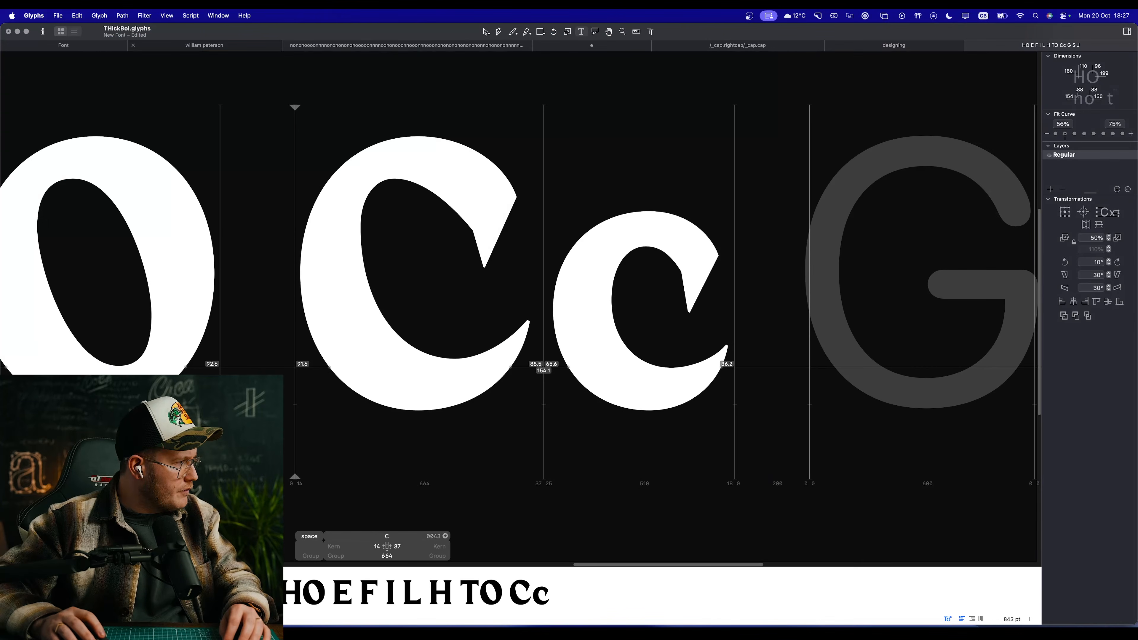
{"action": "key", "text": "super+Tab"}
{"action": "key", "text": "super+Tab"}
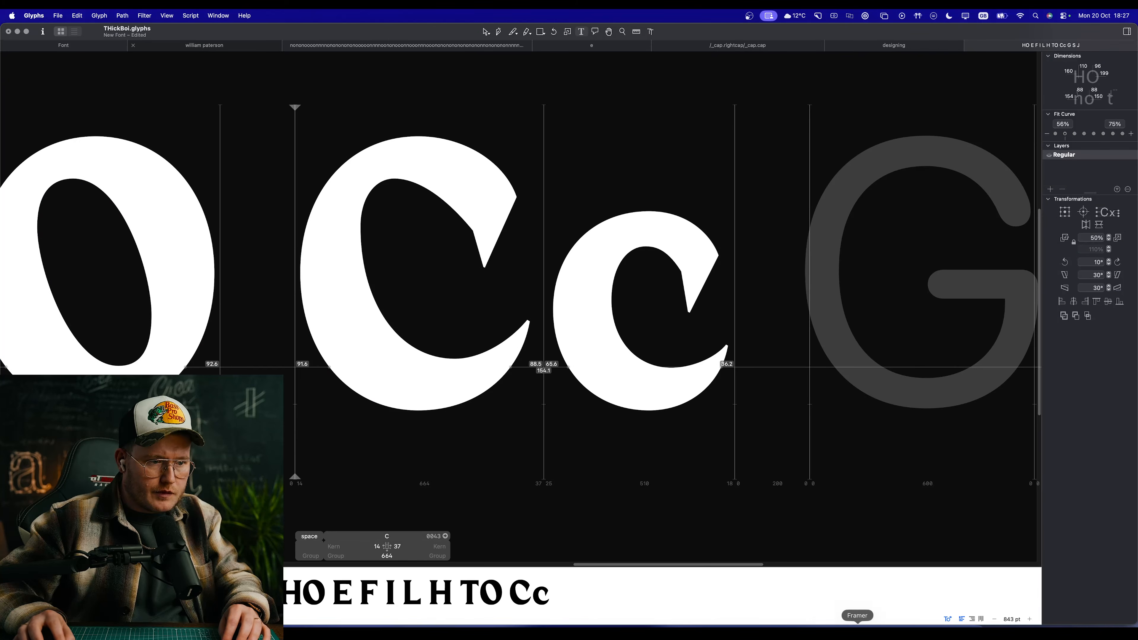
{"action": "left_click", "coordinate": [882, 637]}
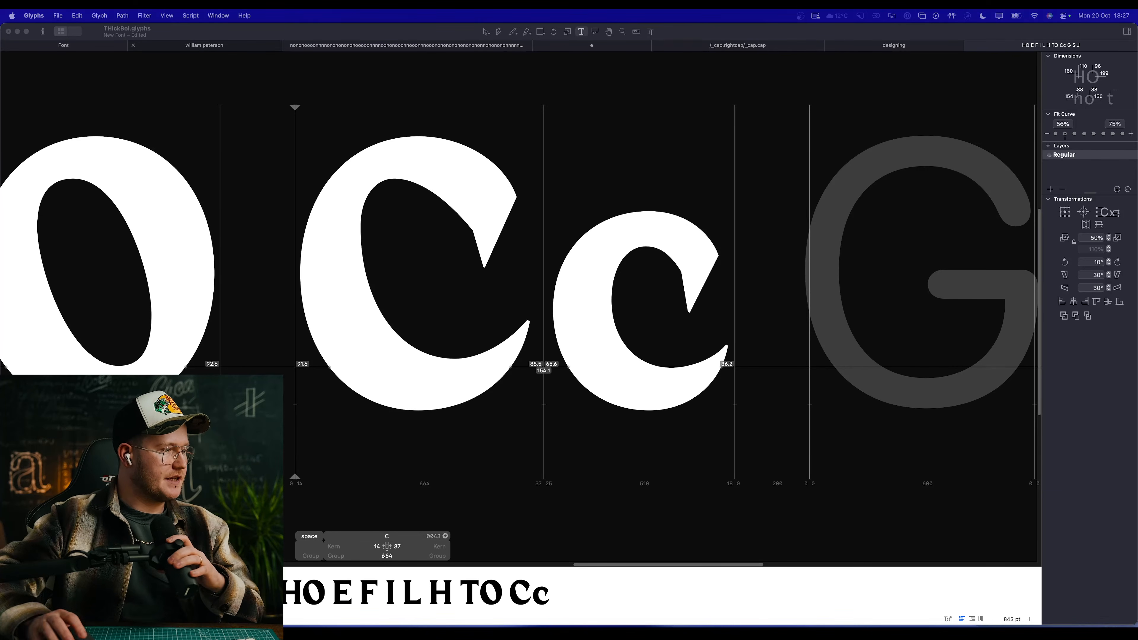
{"action": "key", "text": "Escape"}
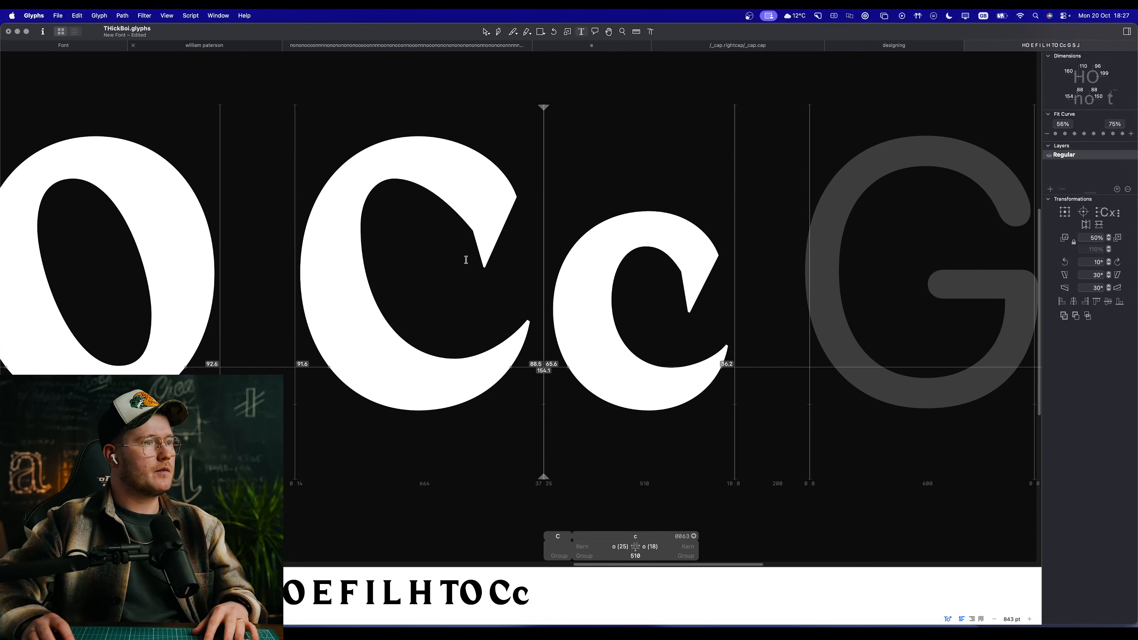
Step: Open the C's outline for editing and lengthen the right handle of the counter's top extreme further
{"action": "double_click", "coordinate": [465, 256]}
{"action": "key", "text": "space"}
{"action": "left_click_drag", "start_coordinate": [364, 229], "coordinate": [455, 295]}
{"action": "scroll", "coordinate": [453, 294], "scroll_direction": "up", "scroll_amount": 5}
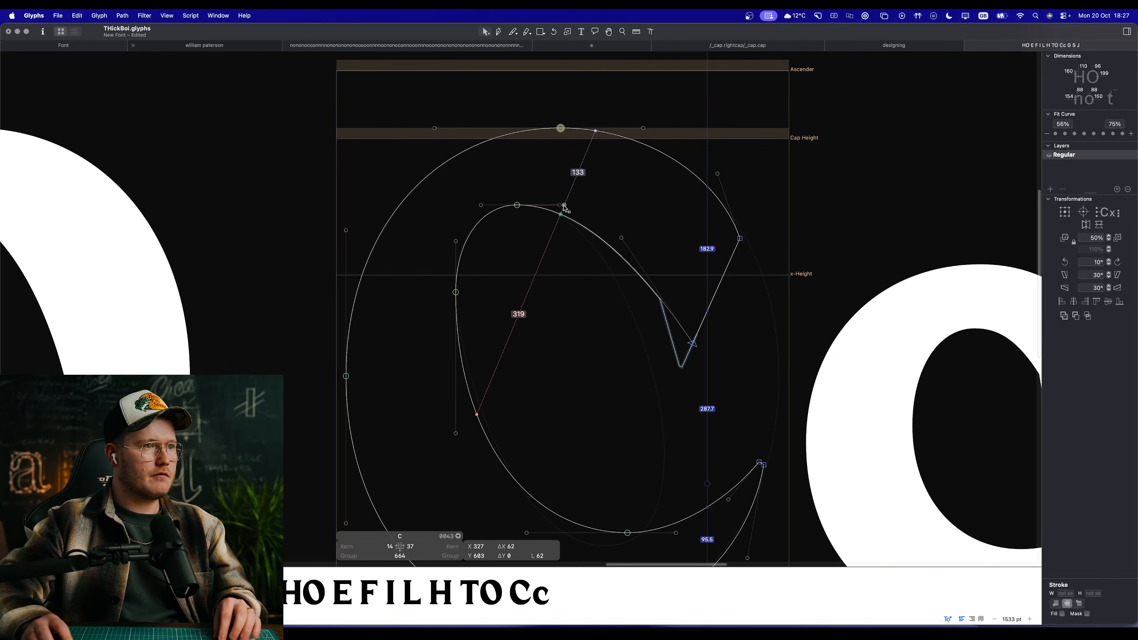
{"action": "key", "text": "space"}
{"action": "left_click_drag", "start_coordinate": [622, 344], "coordinate": [463, 249]}
{"action": "scroll", "coordinate": [555, 305], "scroll_direction": "down", "scroll_amount": 5}
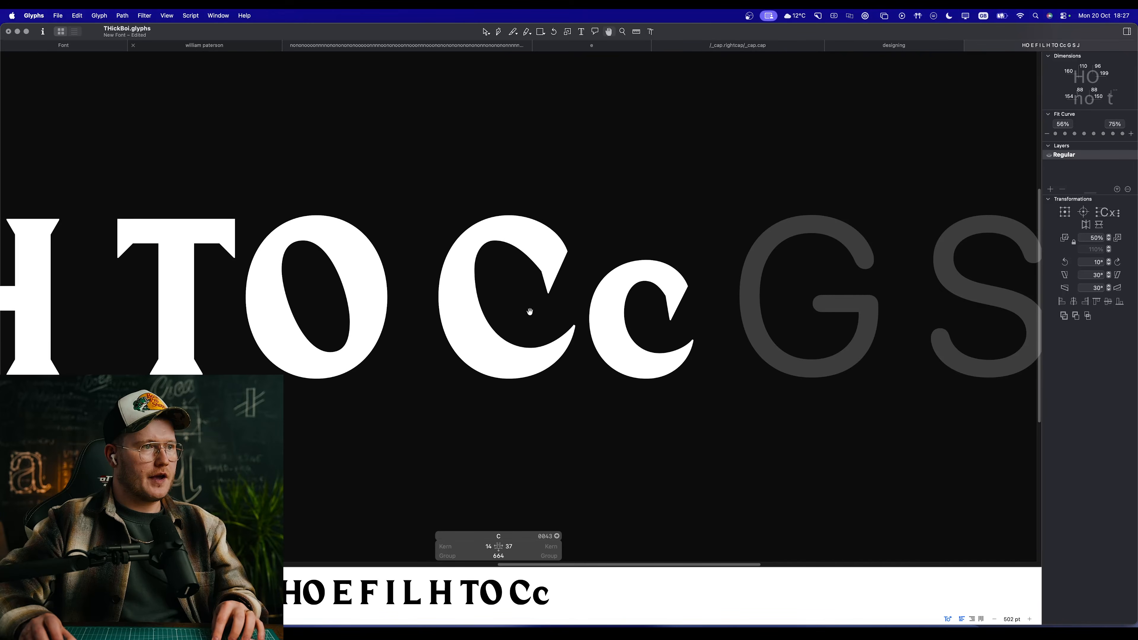
Step: Compare the capital C with the lowercase c, examining the lowercase outline and both filled shapes
{"action": "scroll", "coordinate": [530, 311], "scroll_direction": "down", "scroll_amount": 5}
{"action": "scroll", "coordinate": [567, 318], "scroll_direction": "up", "scroll_amount": 5}
{"action": "scroll", "coordinate": [548, 289], "scroll_direction": "up", "scroll_amount": 4}
{"action": "double_click", "coordinate": [585, 295]}
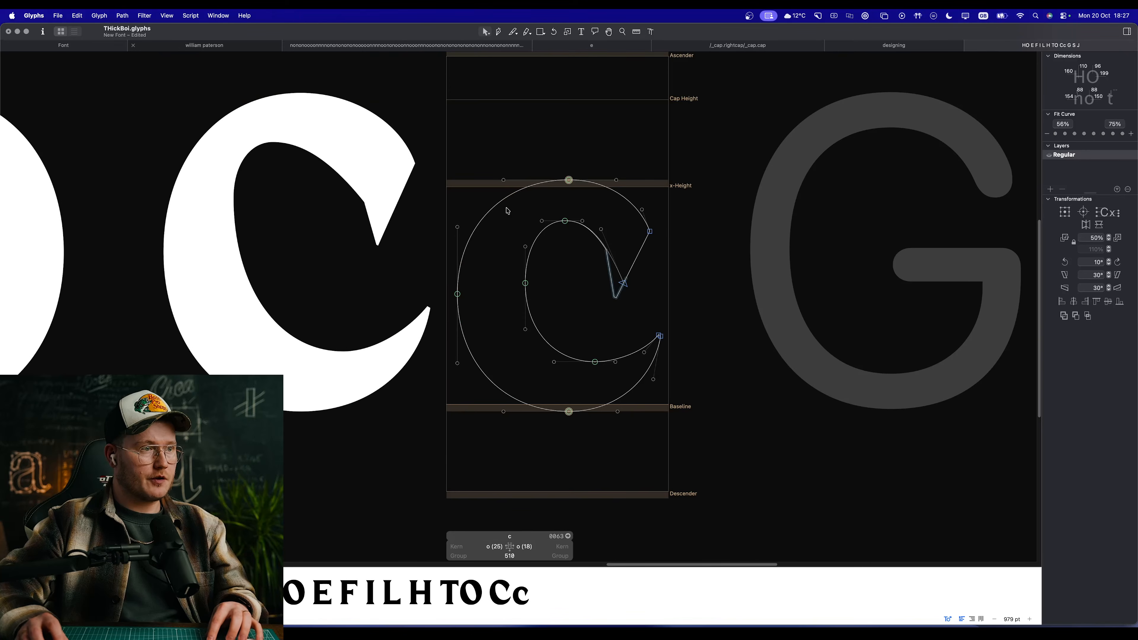
{"action": "key", "text": "space"}
{"action": "scroll", "coordinate": [668, 437], "scroll_direction": "down", "scroll_amount": 5}
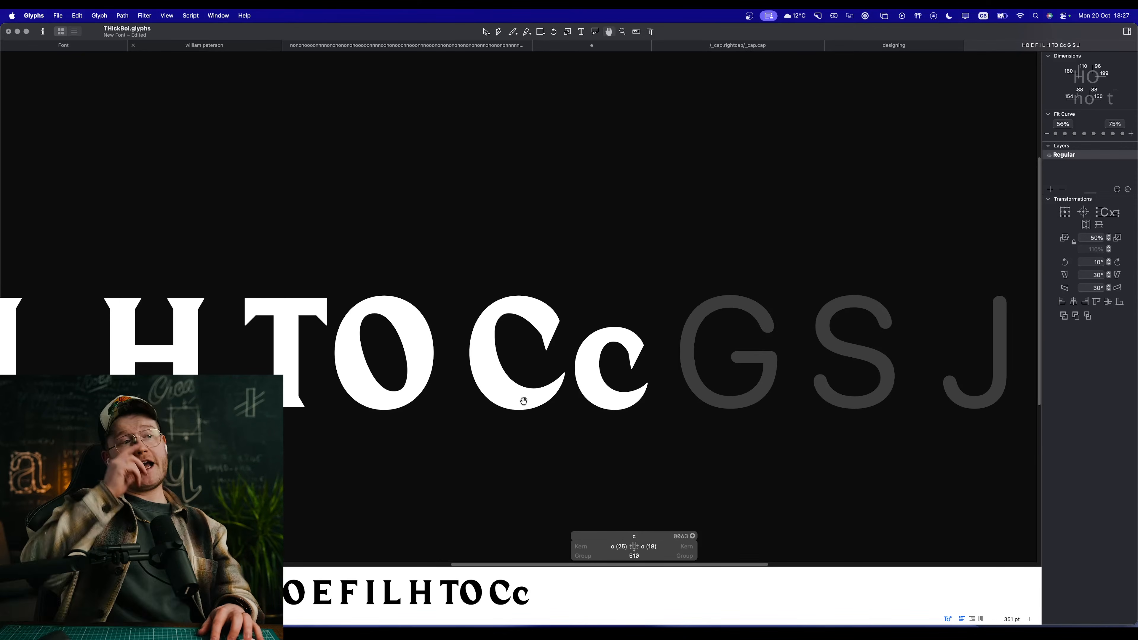
{"action": "scroll", "coordinate": [495, 330], "scroll_direction": "up", "scroll_amount": 5}
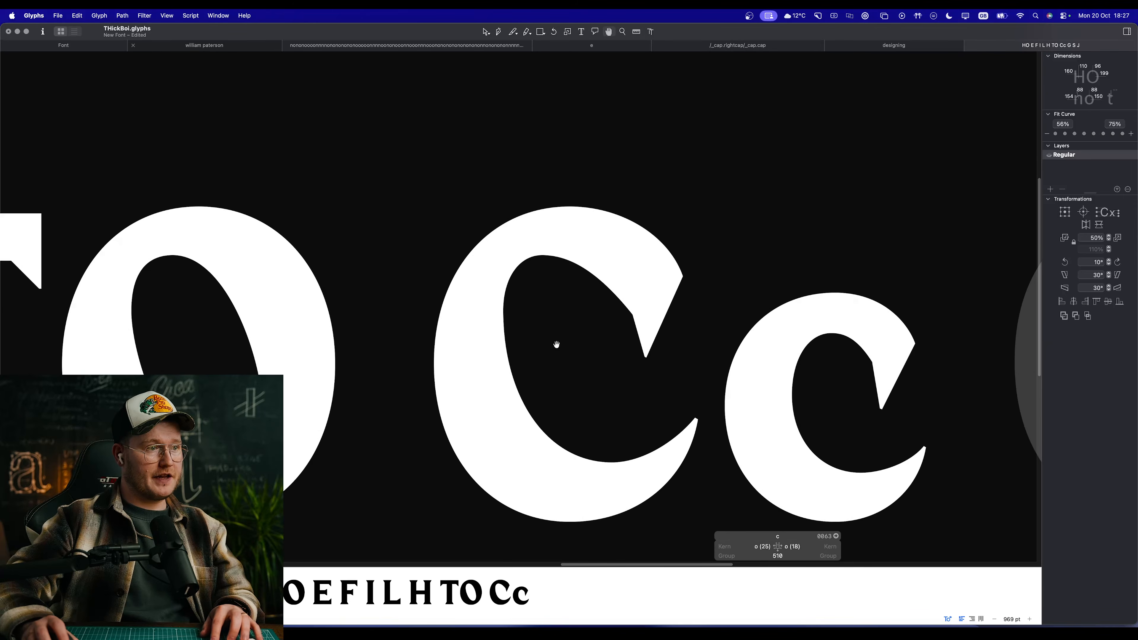
Step: Try to move the C counter's left extreme outward to thin the left stroke, checking it against the other capitals
{"action": "double_click", "coordinate": [545, 351]}
{"action": "left_click", "coordinate": [498, 316]}
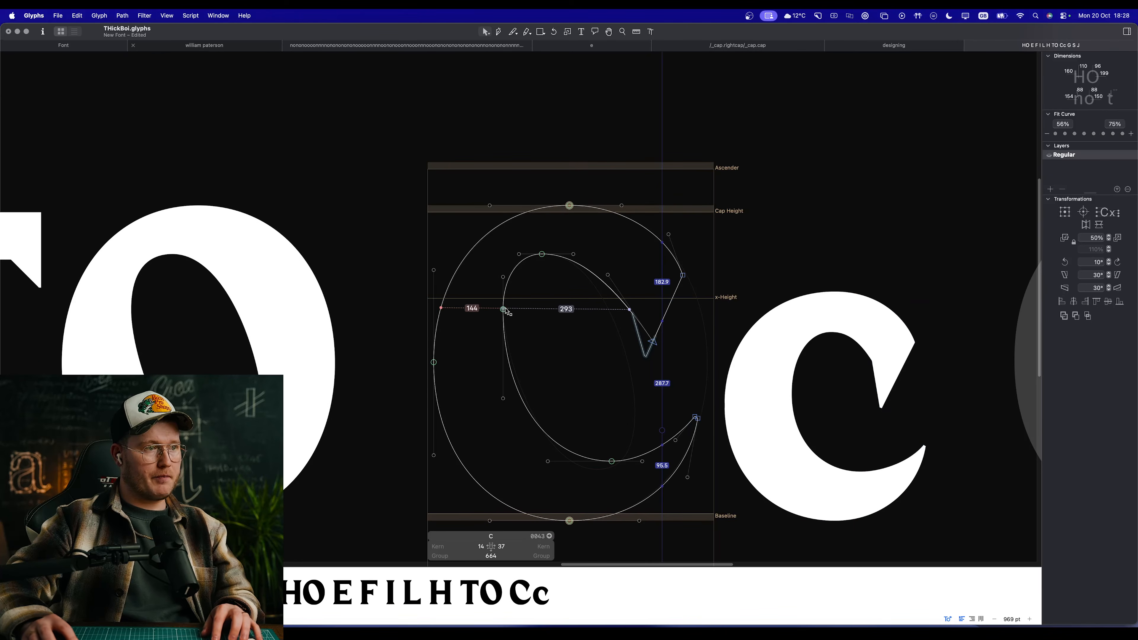
{"action": "key", "text": "space"}
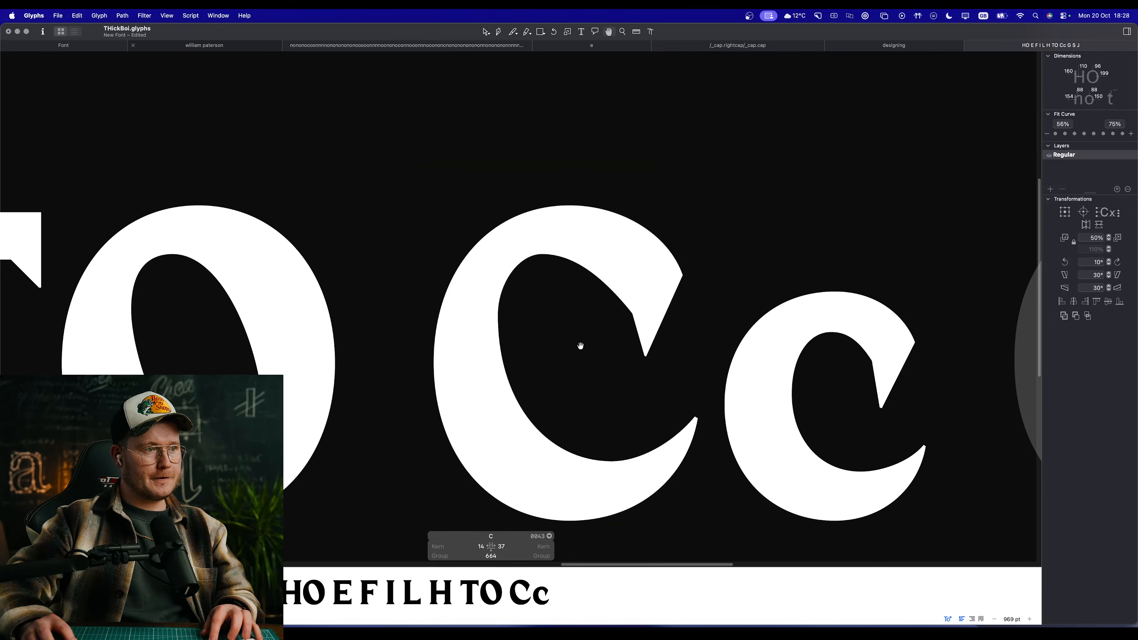
{"action": "scroll", "coordinate": [582, 350], "scroll_direction": "down", "scroll_amount": 10}
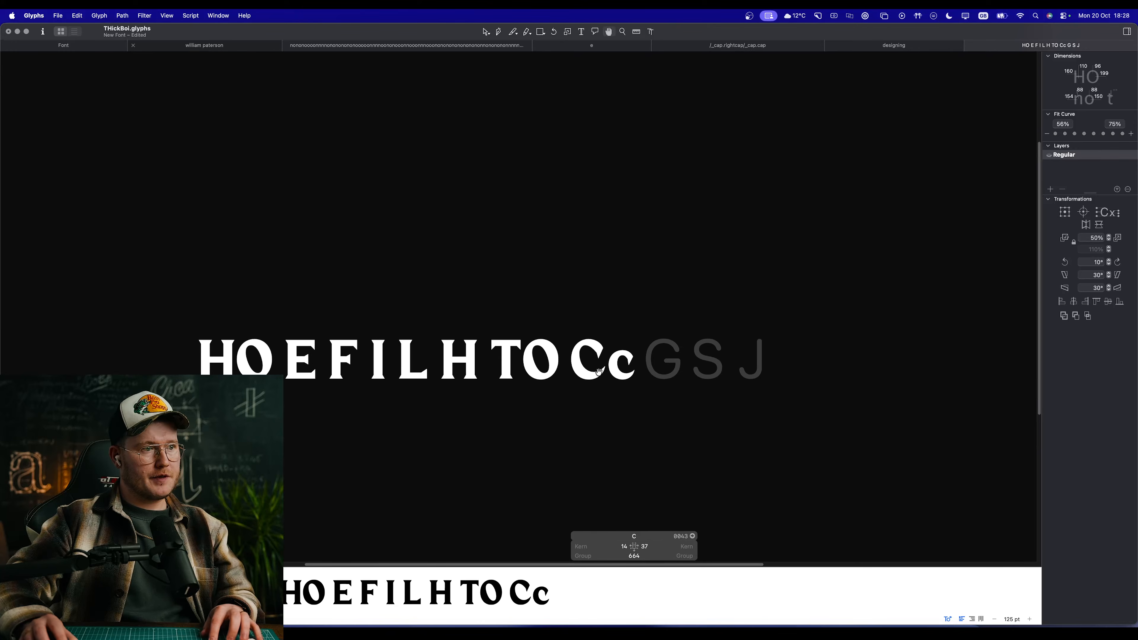
{"action": "scroll", "coordinate": [614, 378], "scroll_direction": "up", "scroll_amount": 5}
{"action": "key", "text": "space"}
{"action": "scroll", "coordinate": [582, 326], "scroll_direction": "up", "scroll_amount": 3}
{"action": "scroll", "coordinate": [555, 319], "scroll_direction": "up", "scroll_amount": 1}
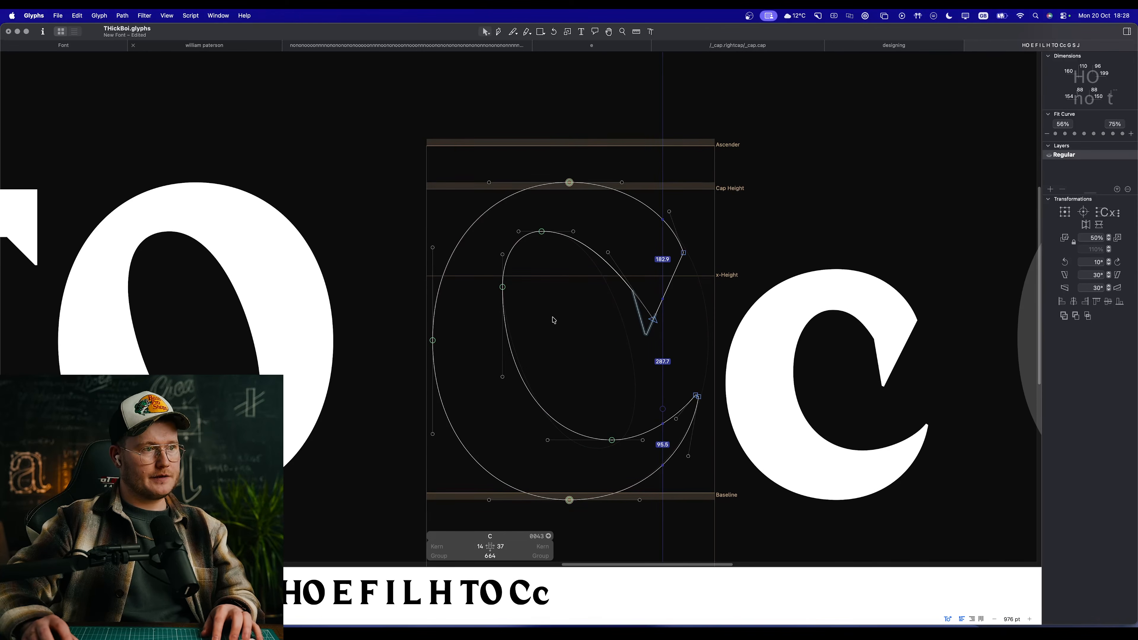
Step: Check the C at small size in the full line and move its upper terminal's cornered tip to X 537, Y 410
{"action": "key", "text": "space"}
{"action": "scroll", "coordinate": [582, 386], "scroll_direction": "down", "scroll_amount": 7}
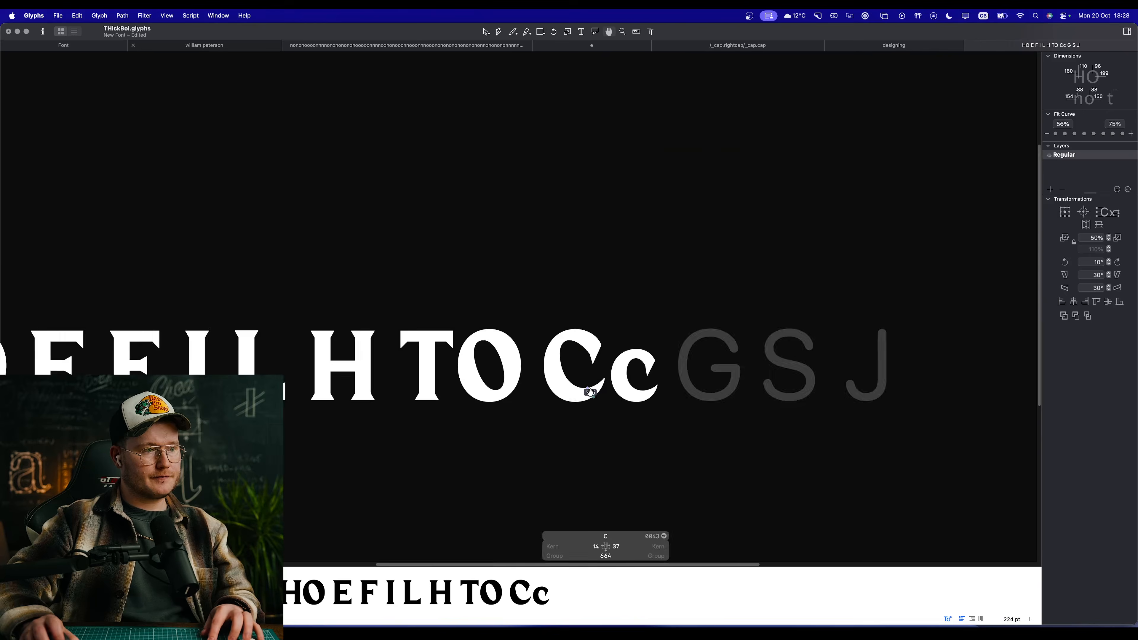
{"action": "scroll", "coordinate": [587, 389], "scroll_direction": "down", "scroll_amount": 5}
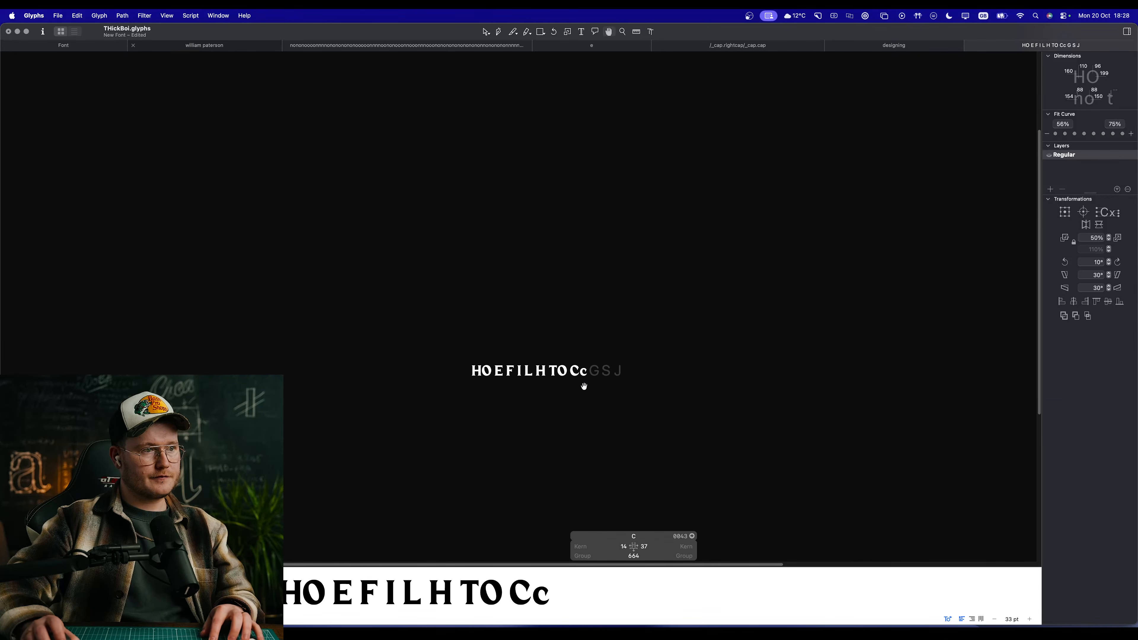
{"action": "scroll", "coordinate": [585, 386], "scroll_direction": "up", "scroll_amount": 10}
{"action": "scroll", "coordinate": [549, 389], "scroll_direction": "down", "scroll_amount": 2}
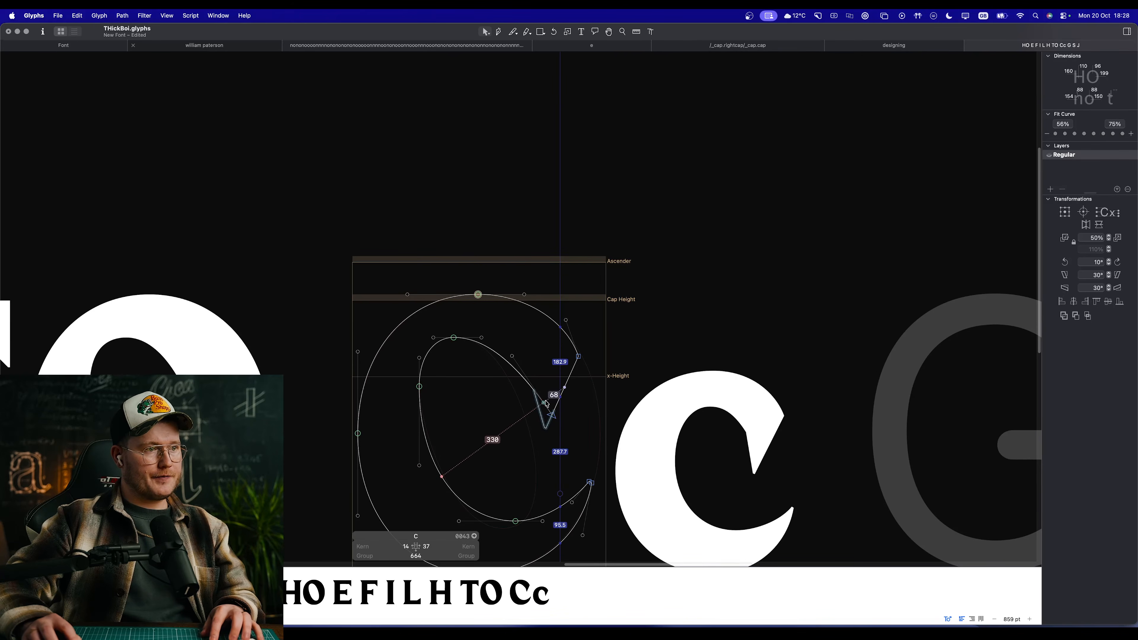
{"action": "left_click_drag", "start_coordinate": [552, 416], "coordinate": [557, 411]}
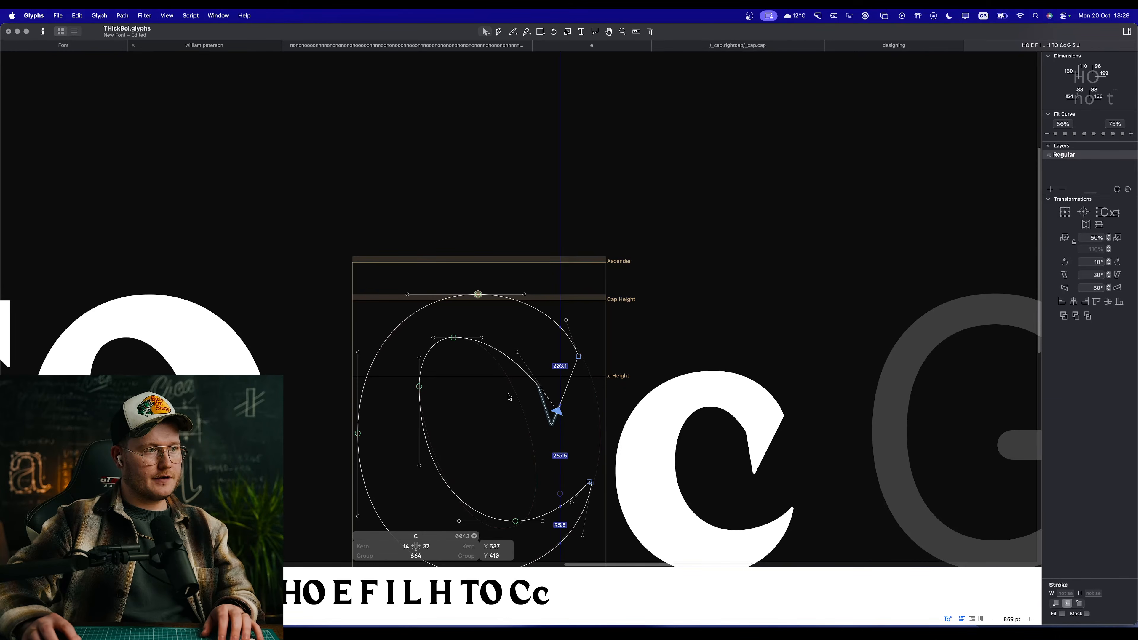
Step: Move the cornered tip of the C's upper terminal to X 523, Y 400 and compare the filled C with its neighbours
{"action": "scroll", "coordinate": [518, 398], "scroll_direction": "down", "scroll_amount": 3}
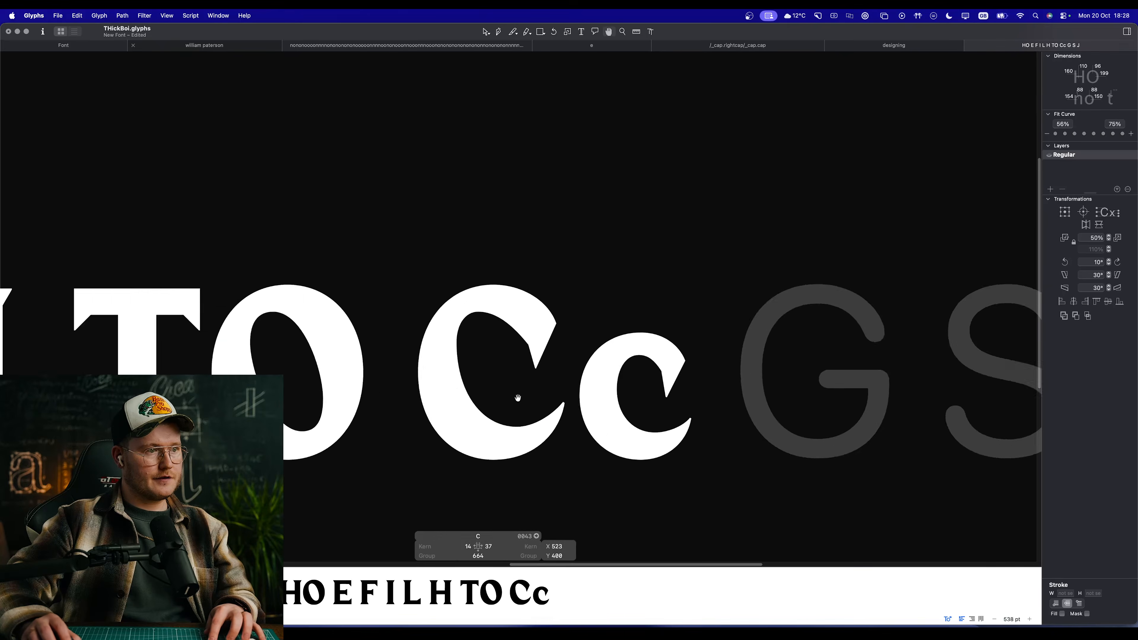
{"action": "scroll", "coordinate": [518, 398], "scroll_direction": "up", "scroll_amount": 2}
{"action": "left_click_drag", "start_coordinate": [608, 566], "coordinate": [609, 571]}
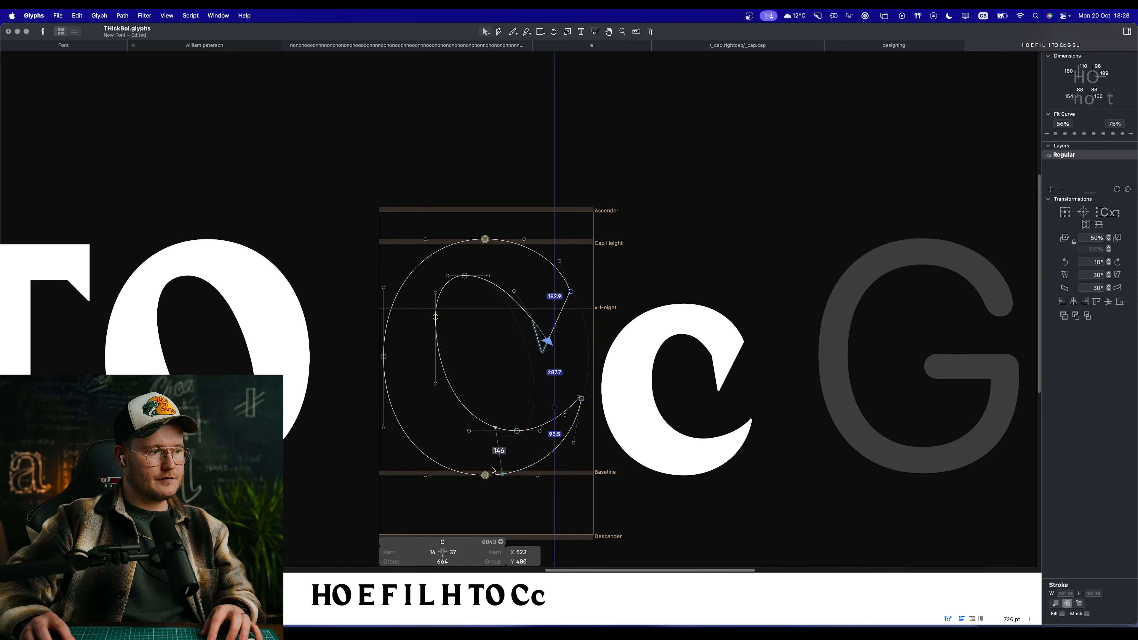
{"action": "left_click", "coordinate": [648, 228]}
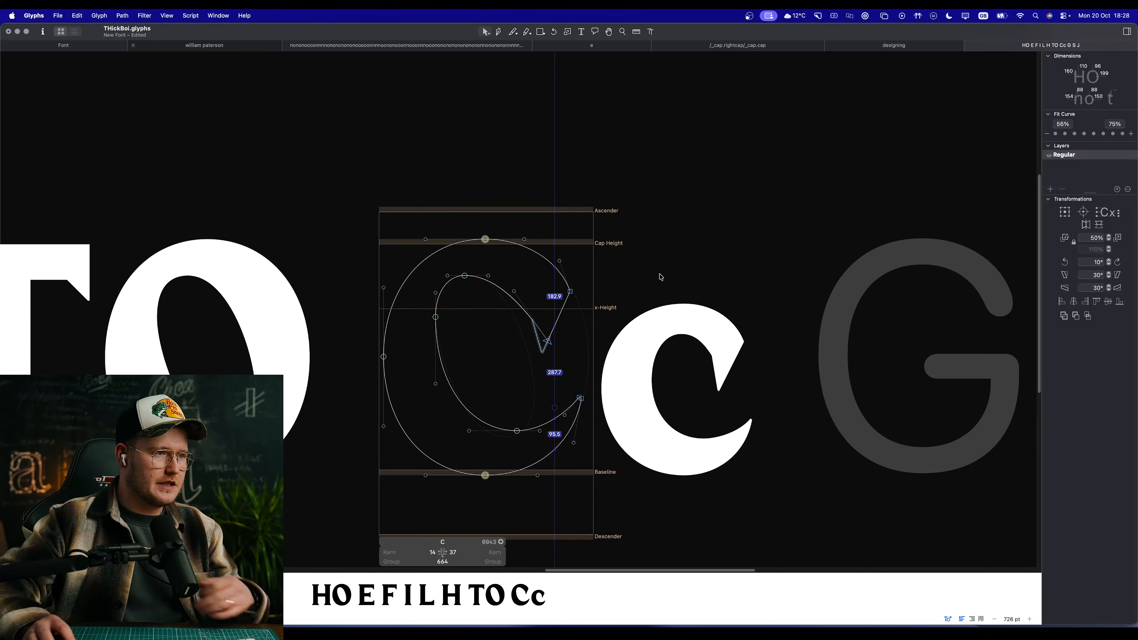
Step: Move the cornered tip of the C's upper terminal outward to X 534, Y 400 and check the filled shape in the line
{"action": "key", "text": "space"}
{"action": "left_click_drag", "start_coordinate": [449, 330], "coordinate": [464, 272]}
{"action": "scroll", "coordinate": [556, 334], "scroll_direction": "down", "scroll_amount": 8}
{"action": "scroll", "coordinate": [558, 321], "scroll_direction": "up", "scroll_amount": 6}
{"action": "scroll", "coordinate": [557, 319], "scroll_direction": "up", "scroll_amount": 5}
{"action": "key", "text": "space"}
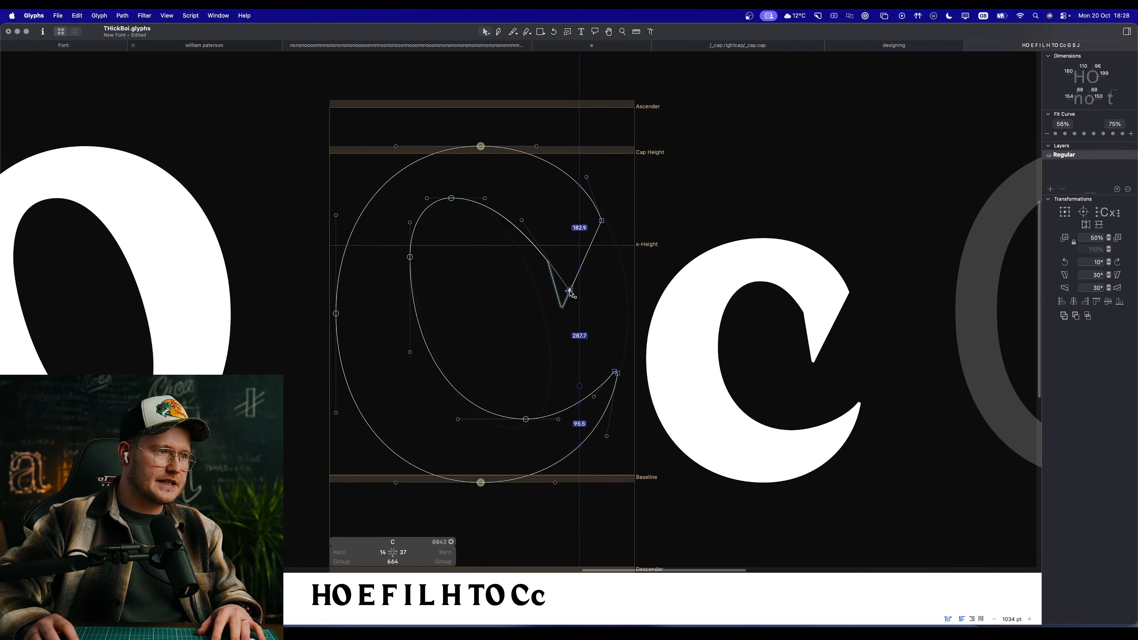
{"action": "left_click_drag", "start_coordinate": [570, 291], "coordinate": [575, 291]}
{"action": "key", "text": "space"}
{"action": "scroll", "coordinate": [489, 310], "scroll_direction": "down", "scroll_amount": 8}
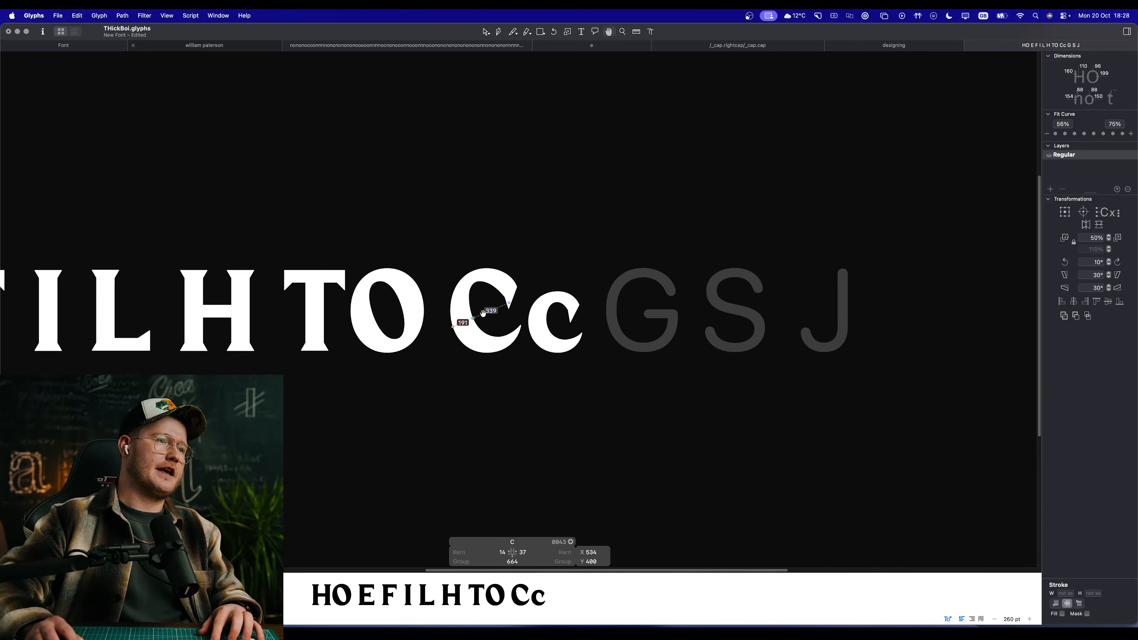
{"action": "scroll", "coordinate": [483, 312], "scroll_direction": "up", "scroll_amount": 10}
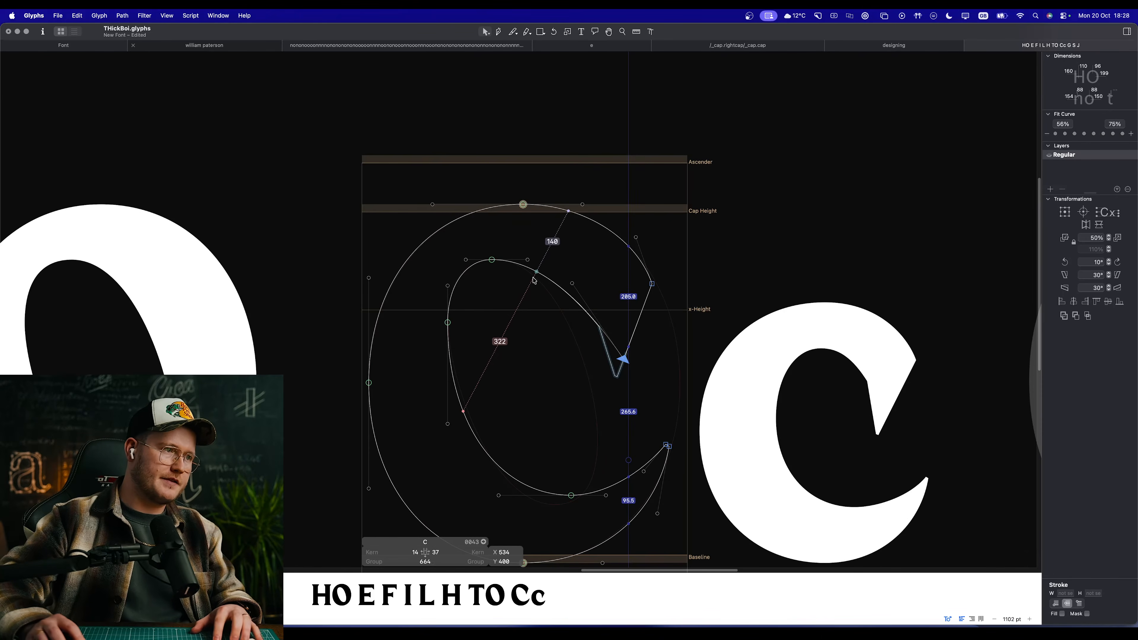
Step: Apply the second Fit Curve setting to the upper-left curve of the C's counter and inspect the adjoining lower-left curve
{"action": "scroll", "coordinate": [483, 299], "scroll_direction": "up", "scroll_amount": 3}
{"action": "key", "text": "space"}
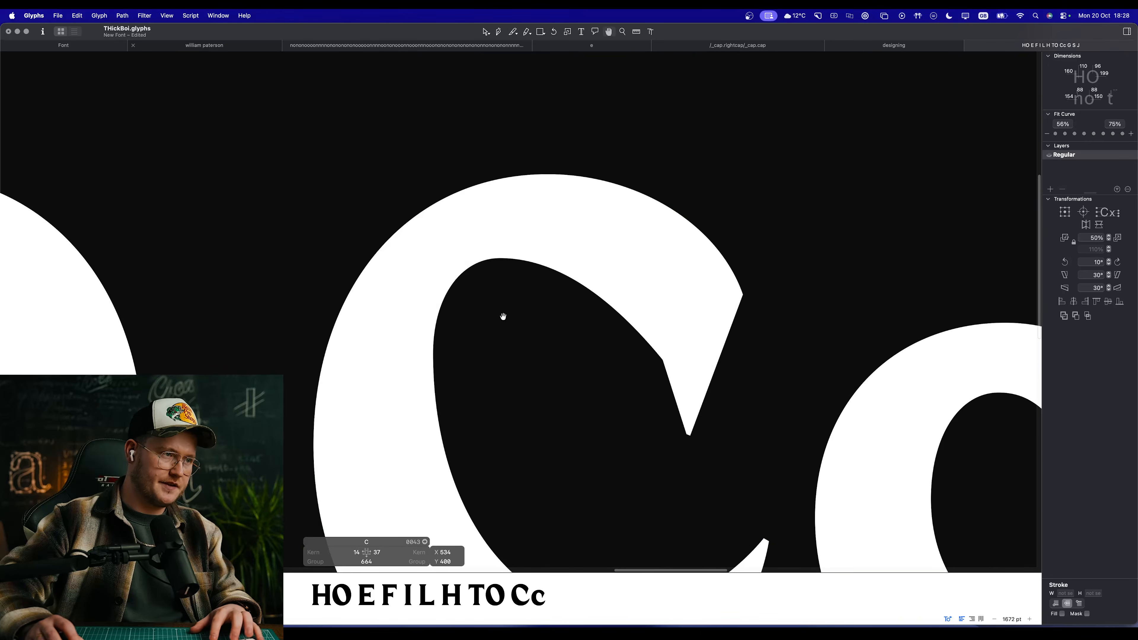
{"action": "left_click_drag", "start_coordinate": [503, 317], "coordinate": [472, 281]}
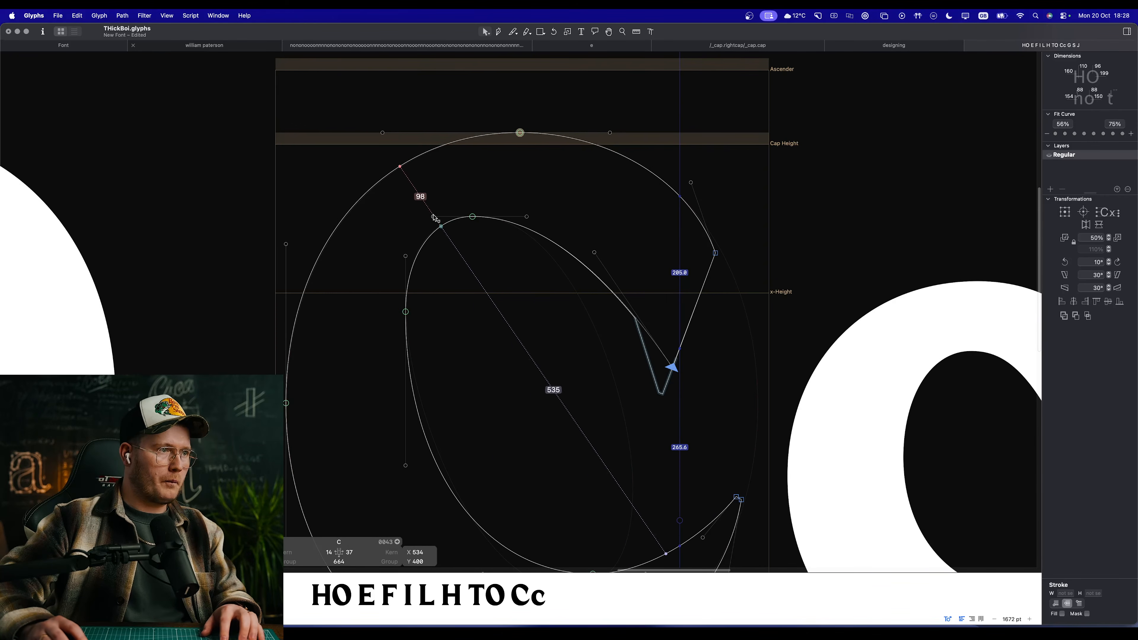
{"action": "left_click", "coordinate": [444, 219]}
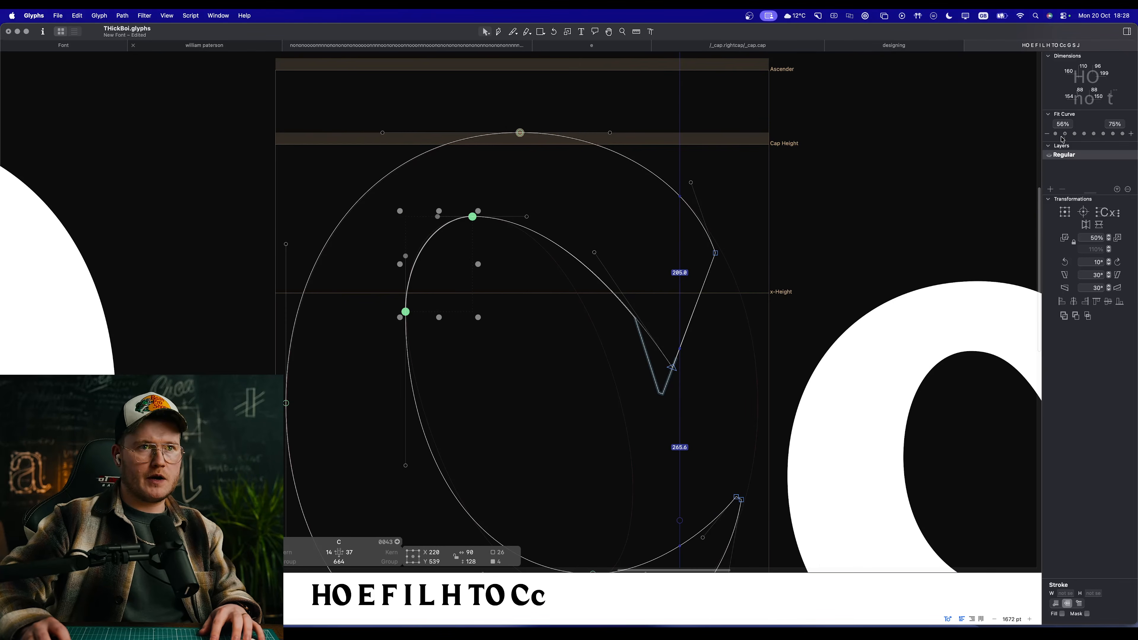
{"action": "left_click", "coordinate": [1065, 134]}
{"action": "key", "text": "space"}
{"action": "left_click_drag", "start_coordinate": [564, 375], "coordinate": [561, 307]}
{"action": "left_click", "coordinate": [561, 309]}
{"action": "left_click", "coordinate": [458, 443]}
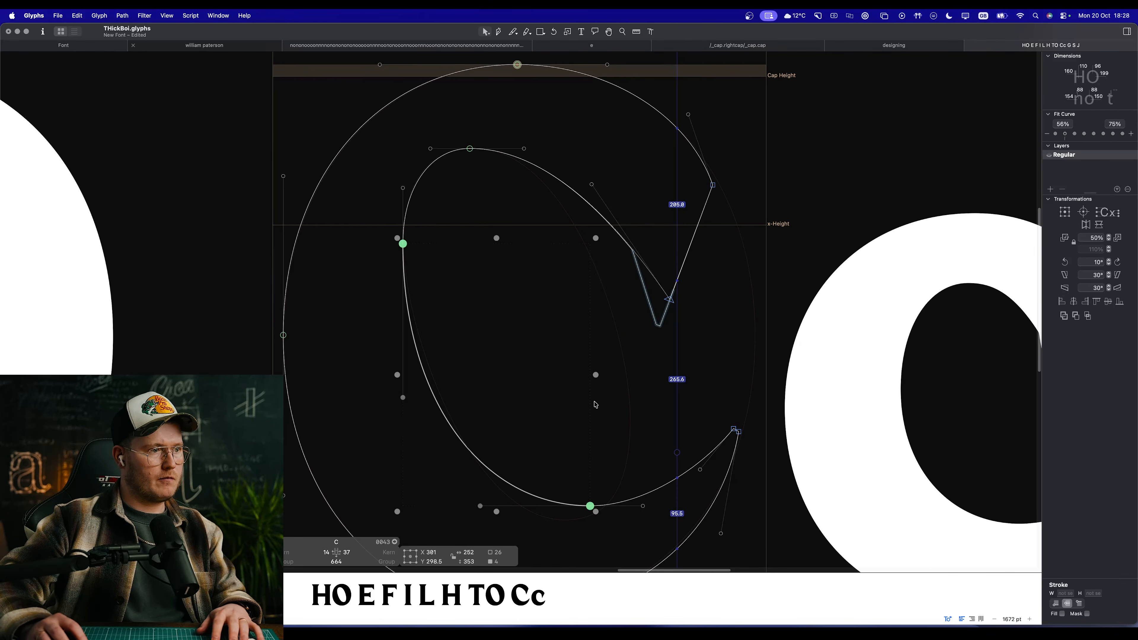
{"action": "key", "text": "space"}
{"action": "left_click_drag", "start_coordinate": [532, 330], "coordinate": [516, 306]}
{"action": "left_click", "coordinate": [604, 294]}
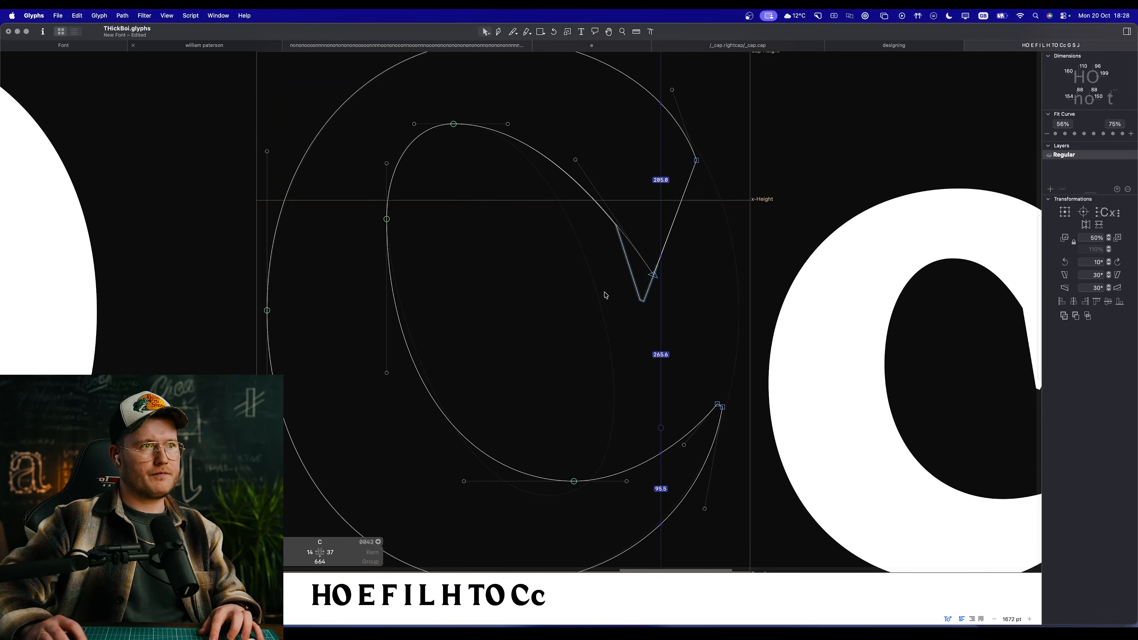
Step: Move the upper terminal's cornered tip slightly further outward to steepen its outer edge, checking the C within the full line
{"action": "left_click", "coordinate": [655, 276]}
{"action": "left_click_drag", "start_coordinate": [654, 276], "coordinate": [662, 275]}
{"action": "key", "text": "space"}
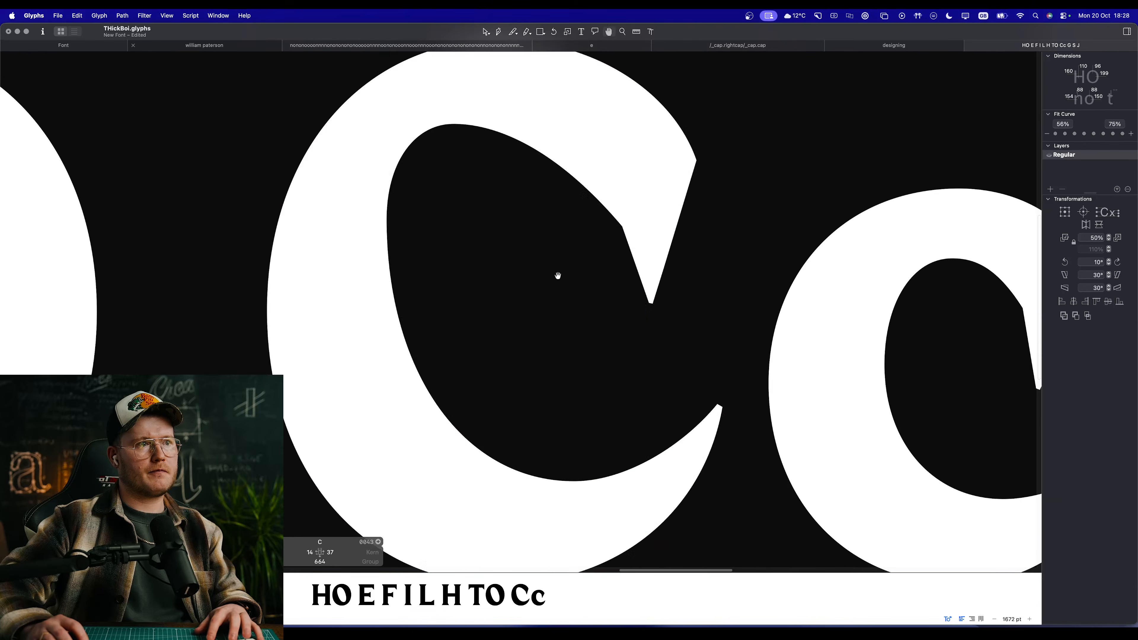
{"action": "scroll", "coordinate": [581, 327], "scroll_direction": "down", "scroll_amount": 10}
{"action": "scroll", "coordinate": [581, 331], "scroll_direction": "down", "scroll_amount": 2}
{"action": "scroll", "coordinate": [574, 323], "scroll_direction": "up", "scroll_amount": 12}
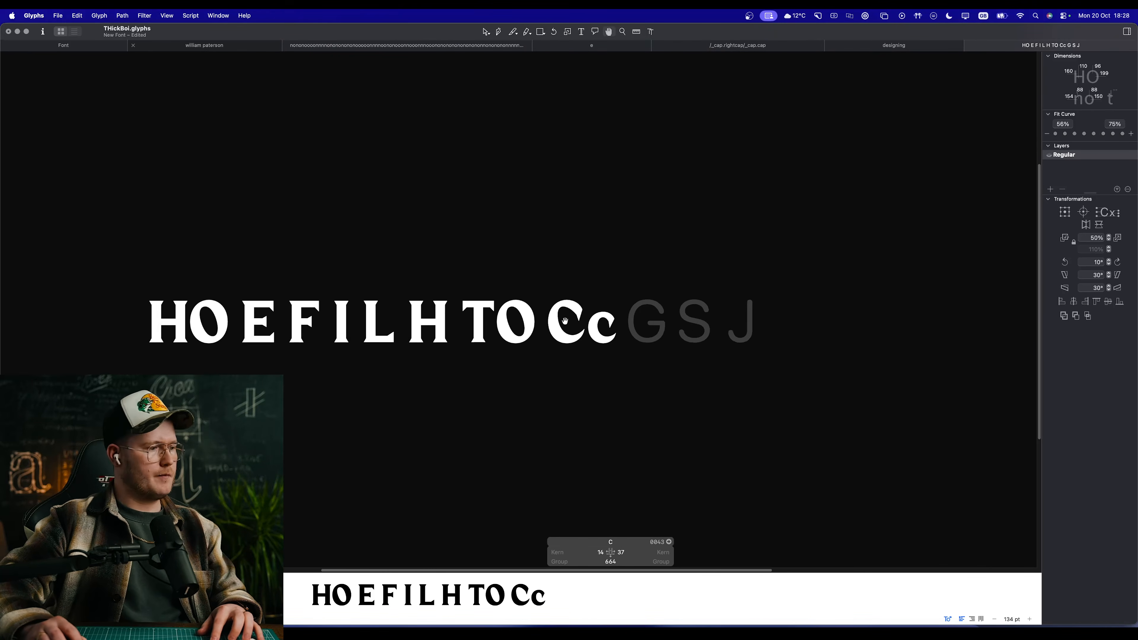
{"action": "scroll", "coordinate": [565, 313], "scroll_direction": "right", "scroll_amount": 5}
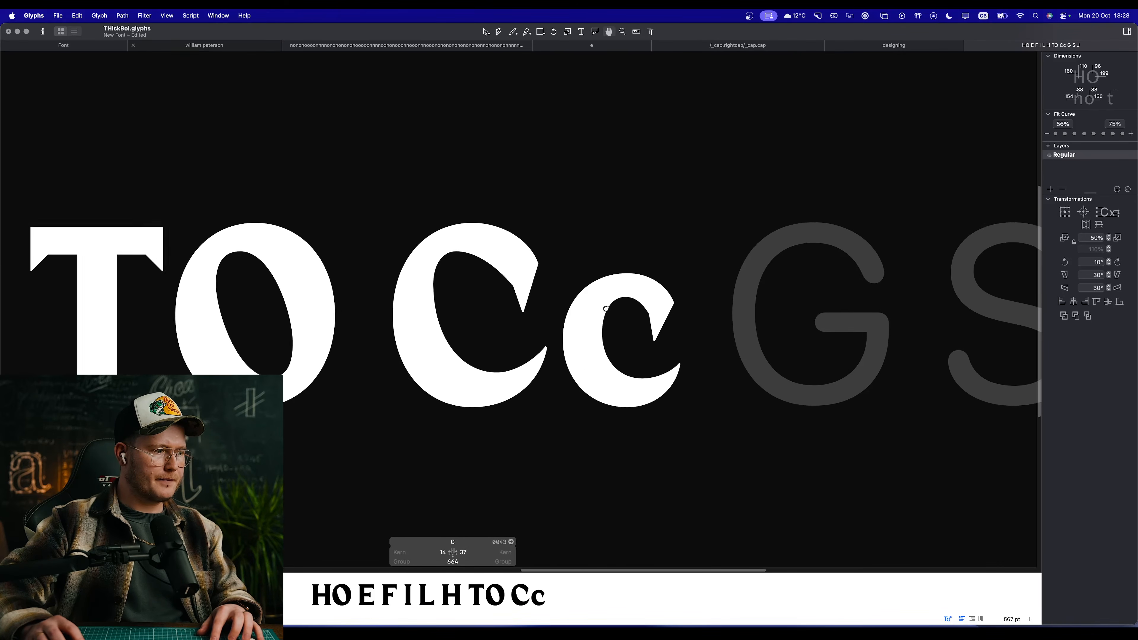
{"action": "left_click_drag", "start_coordinate": [626, 307], "coordinate": [656, 323]}
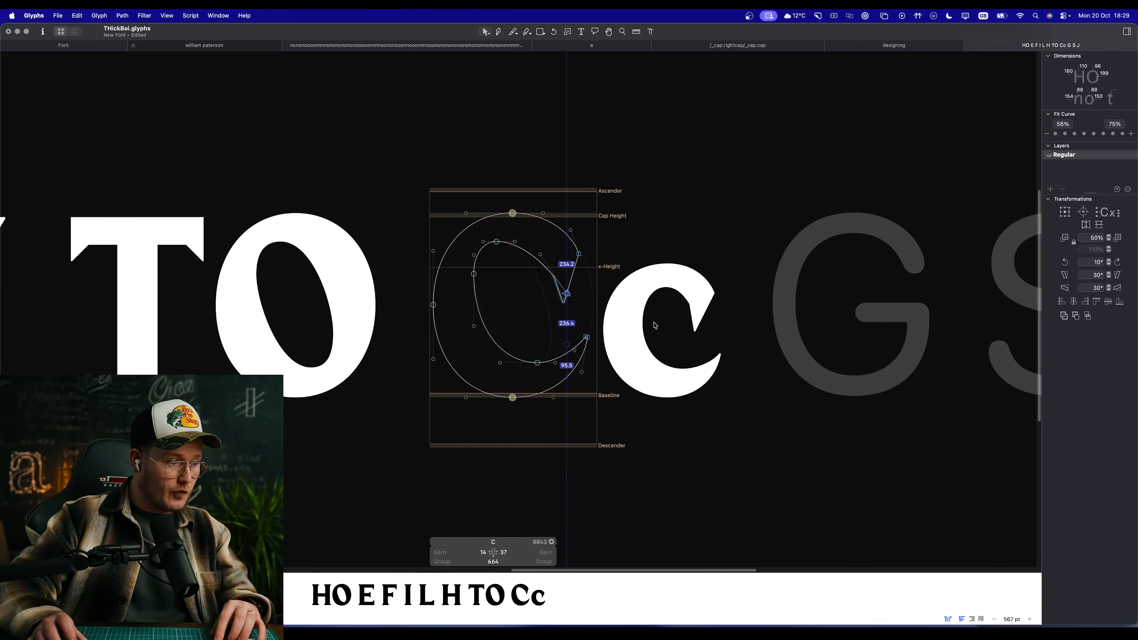
Step: Examine the lowercase c and the capital C's outline and filled shape up close and within the full line
{"action": "double_click", "coordinate": [680, 328]}
{"action": "left_click_drag", "start_coordinate": [716, 337], "coordinate": [490, 283]}
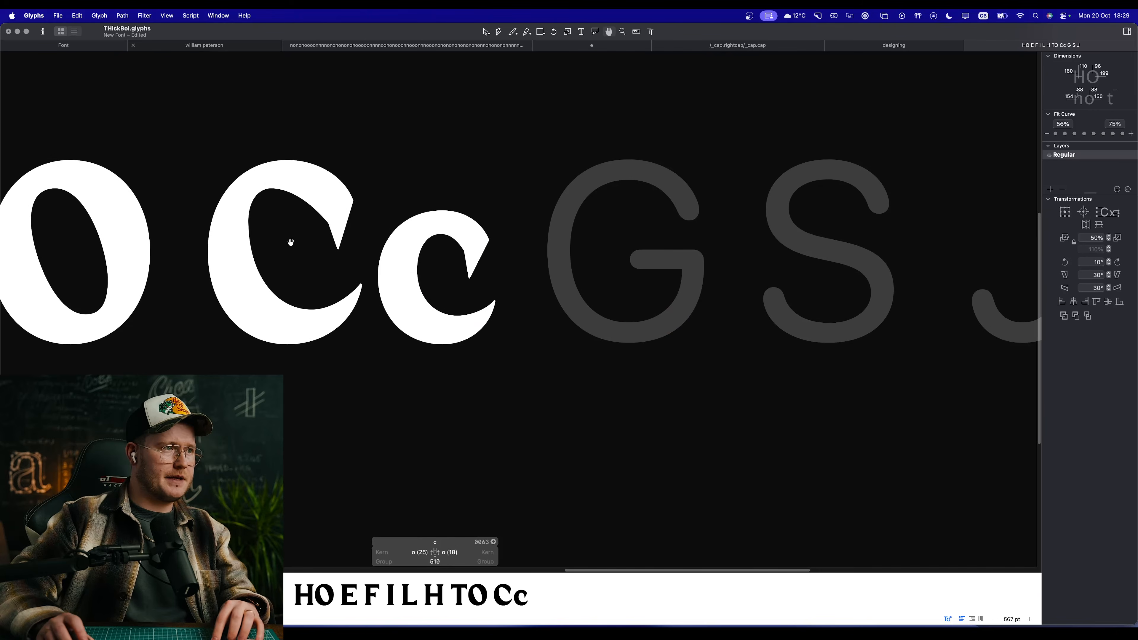
{"action": "left_click_drag", "start_coordinate": [291, 243], "coordinate": [406, 276]}
{"action": "scroll", "coordinate": [406, 276], "scroll_direction": "up", "scroll_amount": 5}
{"action": "double_click", "coordinate": [524, 278]}
{"action": "left_click_drag", "start_coordinate": [428, 177], "coordinate": [531, 250]}
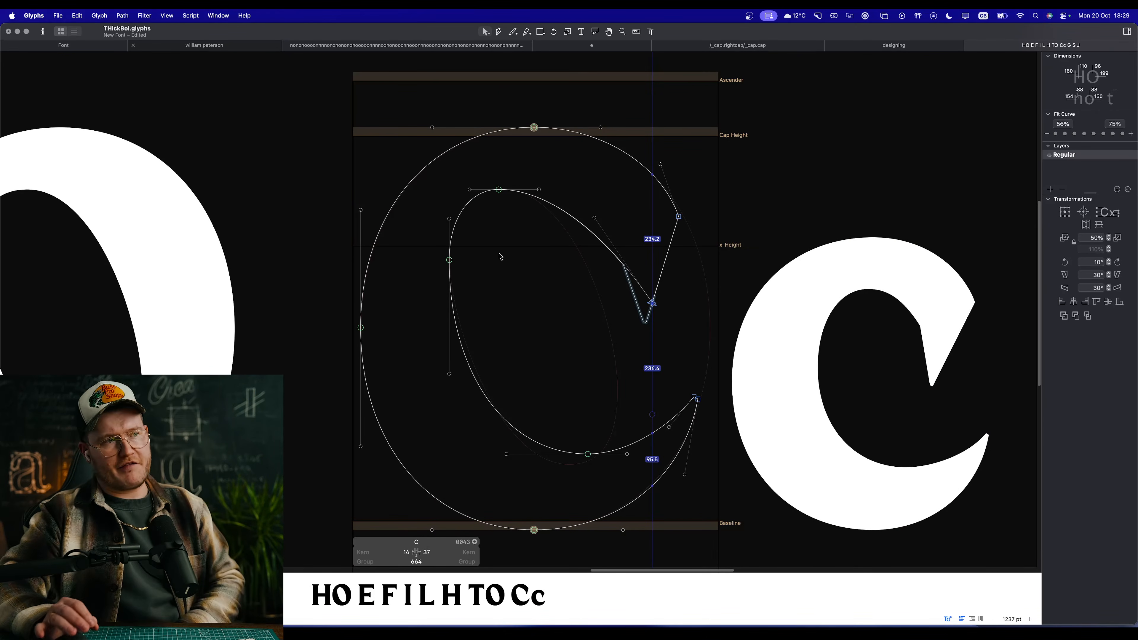
{"action": "left_click_drag", "start_coordinate": [733, 357], "coordinate": [253, 85]}
{"action": "left_click", "coordinate": [294, 117]}
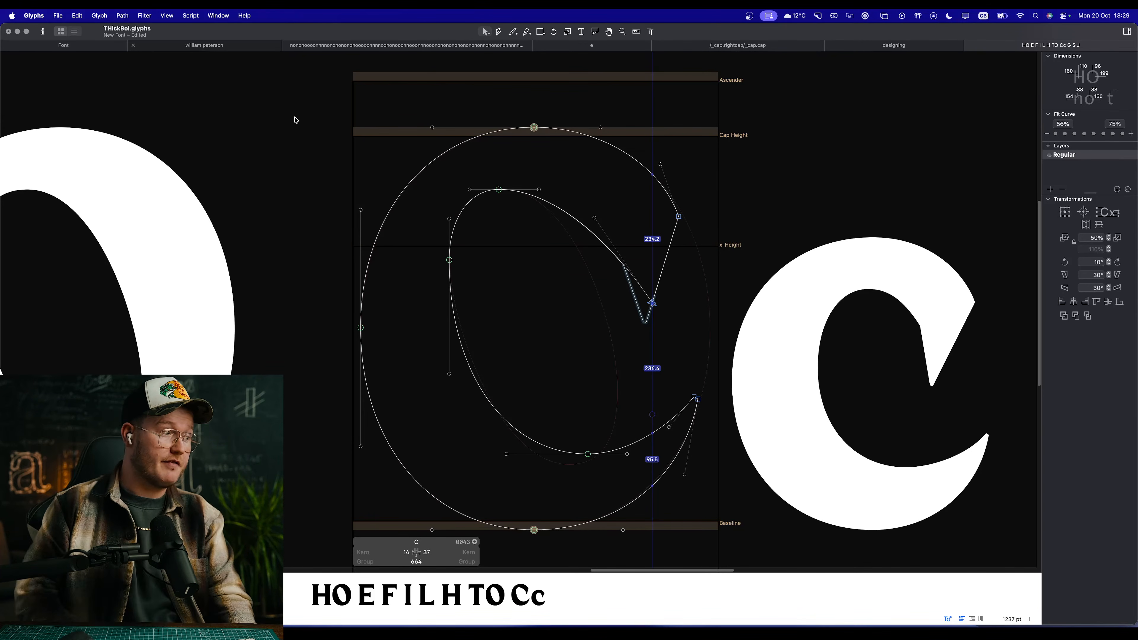
{"action": "scroll", "coordinate": [296, 120], "scroll_direction": "right", "scroll_amount": 3}
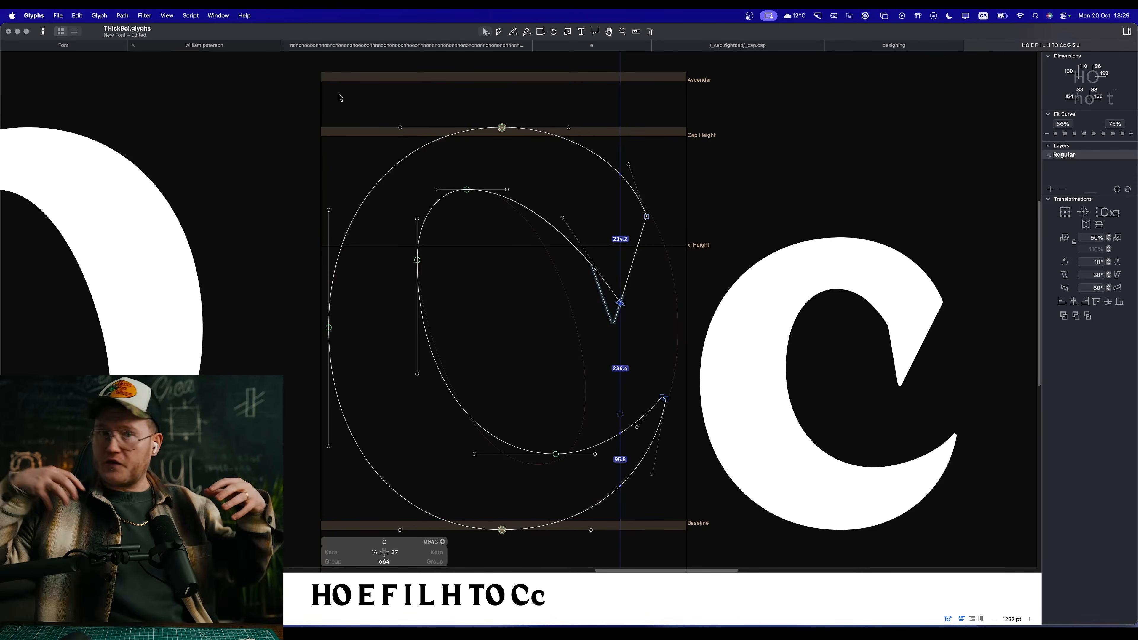
{"action": "scroll", "coordinate": [503, 274], "scroll_direction": "right", "scroll_amount": 1}
{"action": "key", "text": "space"}
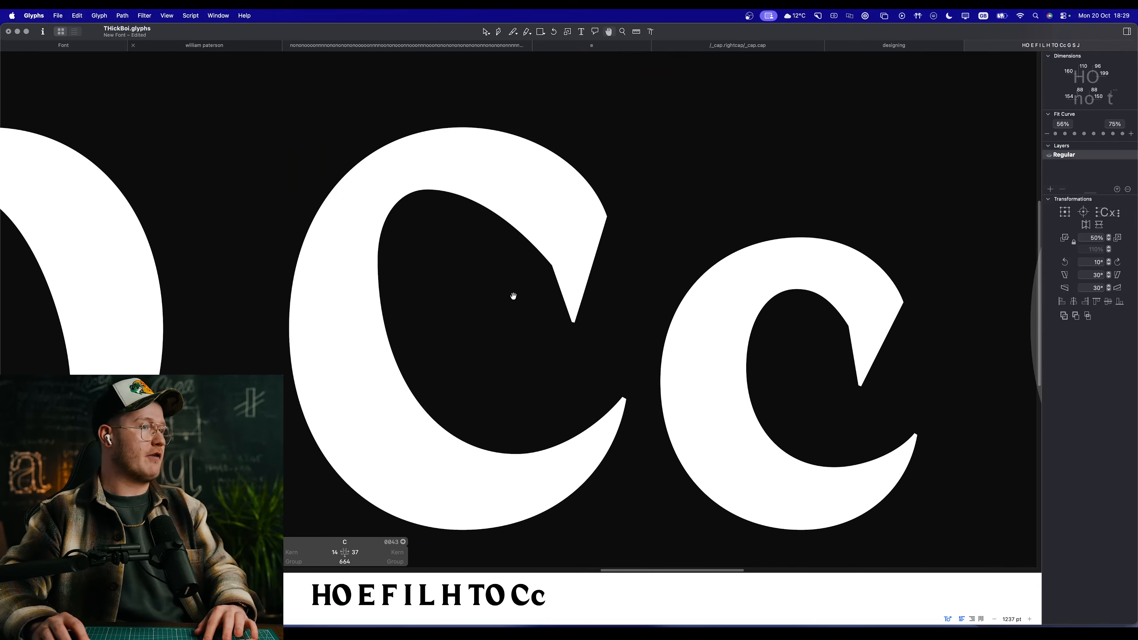
{"action": "scroll", "coordinate": [514, 296], "scroll_direction": "down", "scroll_amount": 5}
{"action": "scroll", "coordinate": [514, 298], "scroll_direction": "down", "scroll_amount": 5}
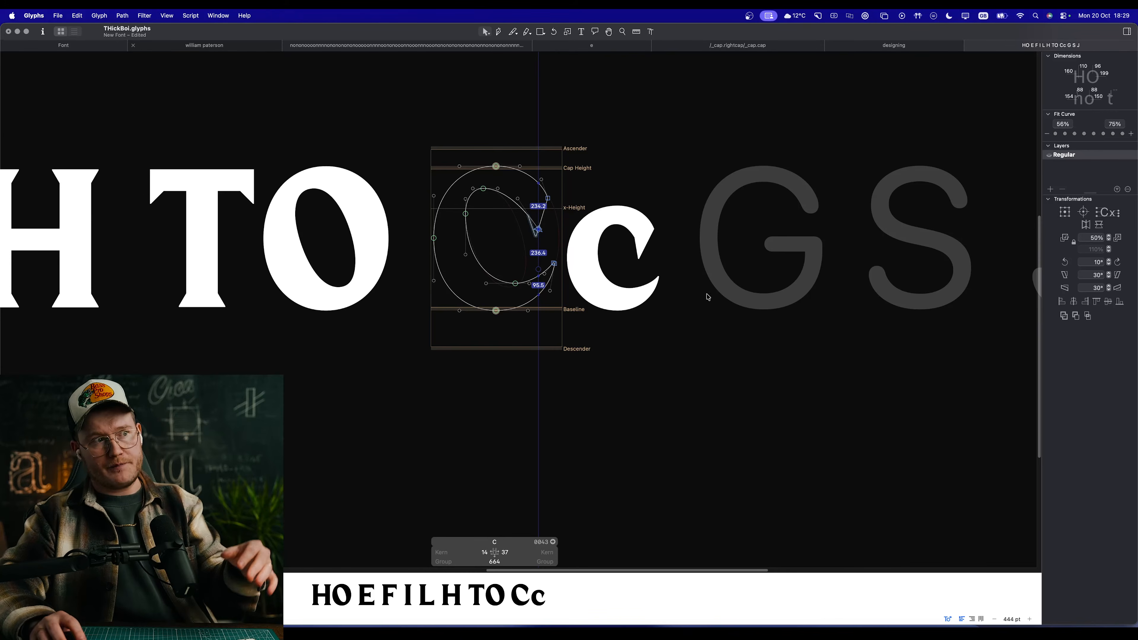
Step: Open the lowercase c and examine its outline and terminals beside the finished capital C
{"action": "double_click", "coordinate": [634, 276]}
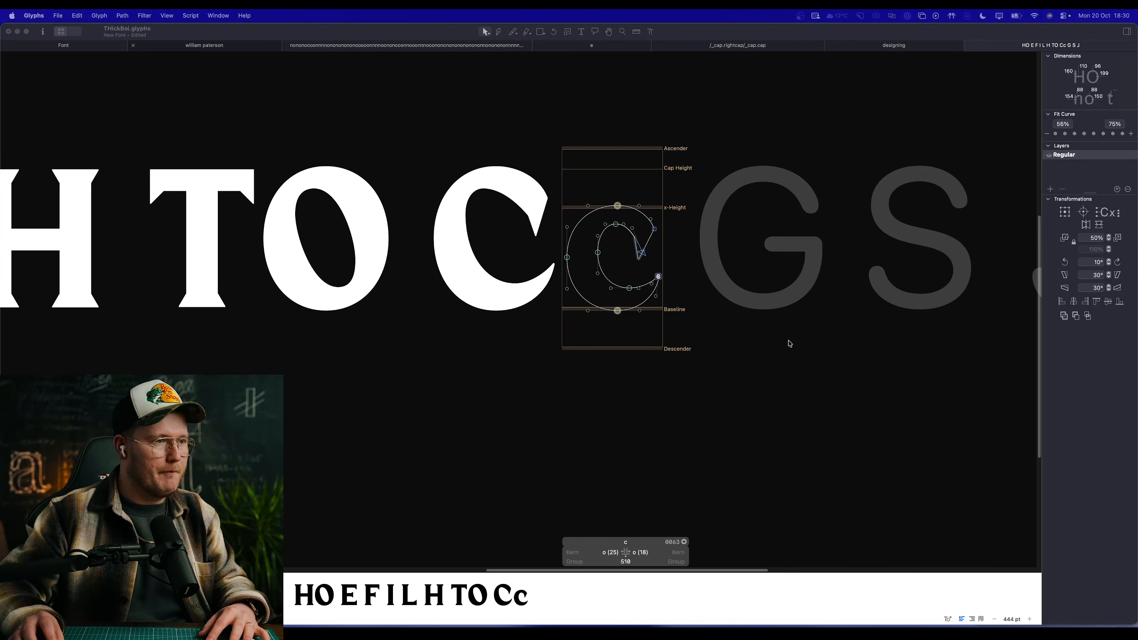
{"action": "key", "text": "l"}
{"action": "scroll", "coordinate": [542, 319], "scroll_direction": "down", "scroll_amount": 2}
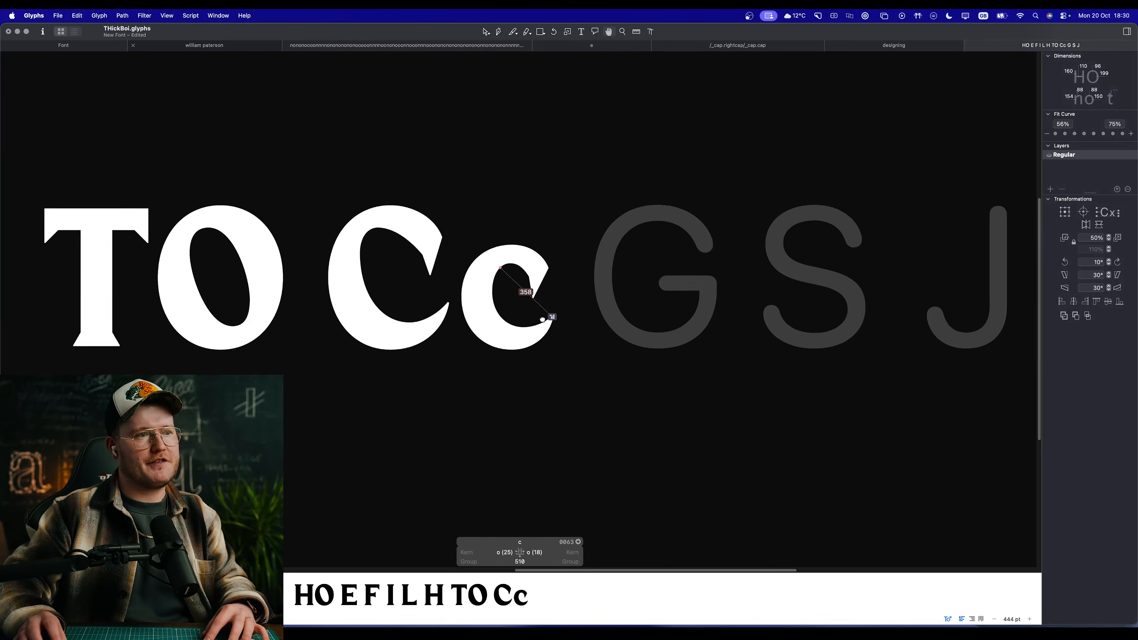
{"action": "scroll", "coordinate": [543, 319], "scroll_direction": "up", "scroll_amount": 3}
{"action": "key", "text": "v"}
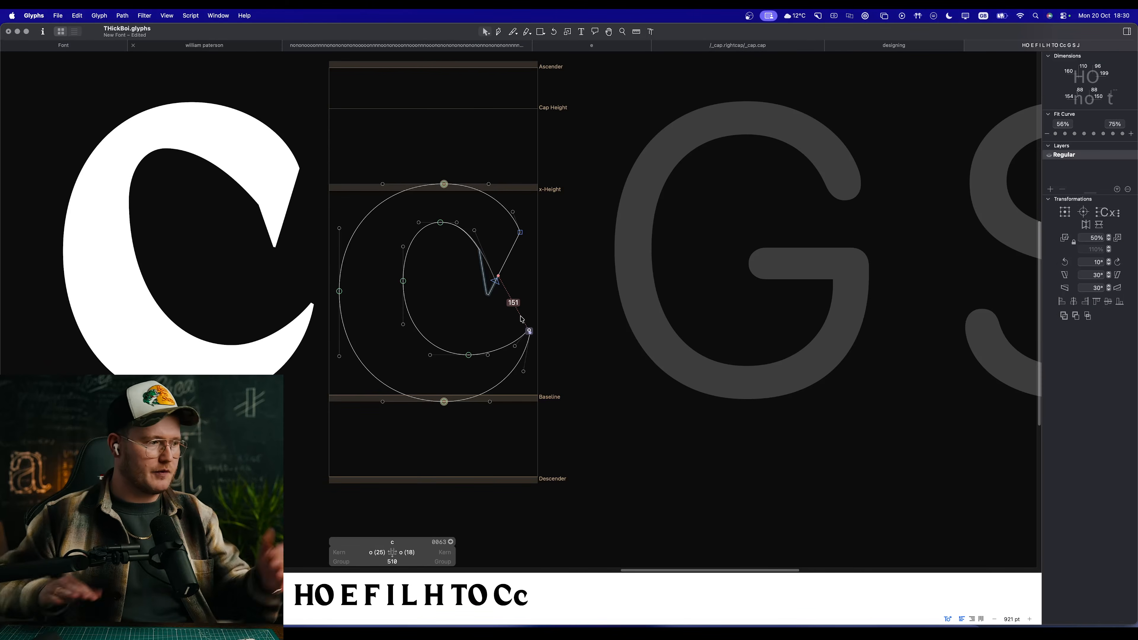
{"action": "key", "text": "space"}
{"action": "scroll", "coordinate": [542, 314], "scroll_direction": "down", "scroll_amount": 3}
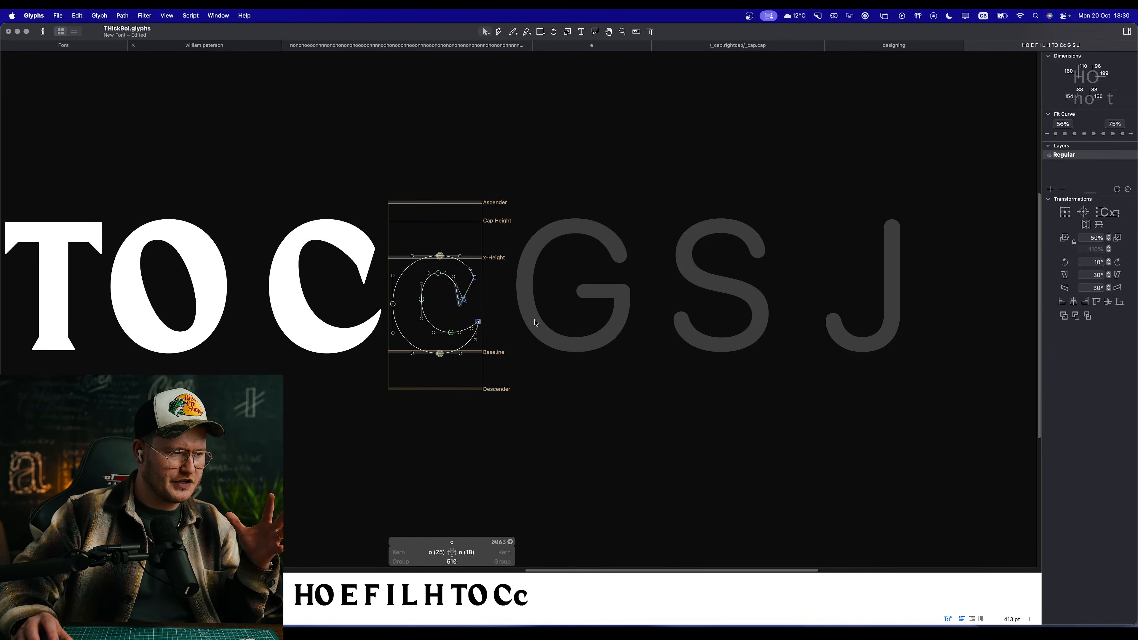
Step: Copy the complete outline of the capital C and paste it into the empty G glyph as its base
{"action": "double_click", "coordinate": [330, 304]}
{"action": "key", "text": "super+a"}
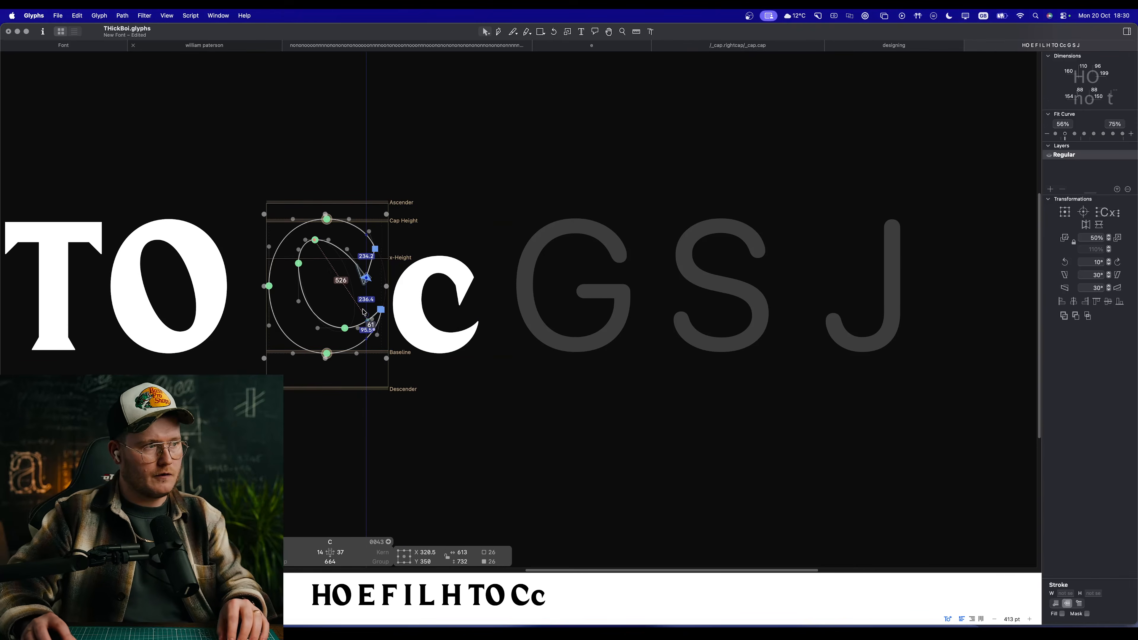
{"action": "key", "text": "super+c"}
{"action": "double_click", "coordinate": [564, 272]}
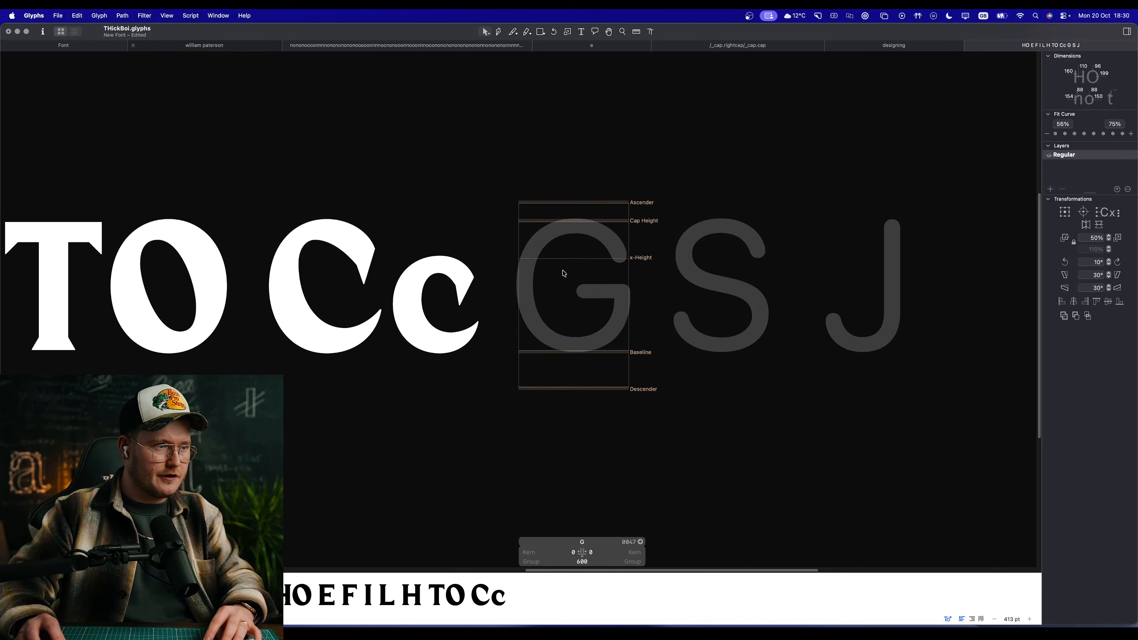
{"action": "key", "text": "super+v"}
{"action": "scroll", "coordinate": [591, 284], "scroll_direction": "up", "scroll_amount": 5}
{"action": "scroll", "coordinate": [601, 310], "scroll_direction": "down", "scroll_amount": 6}
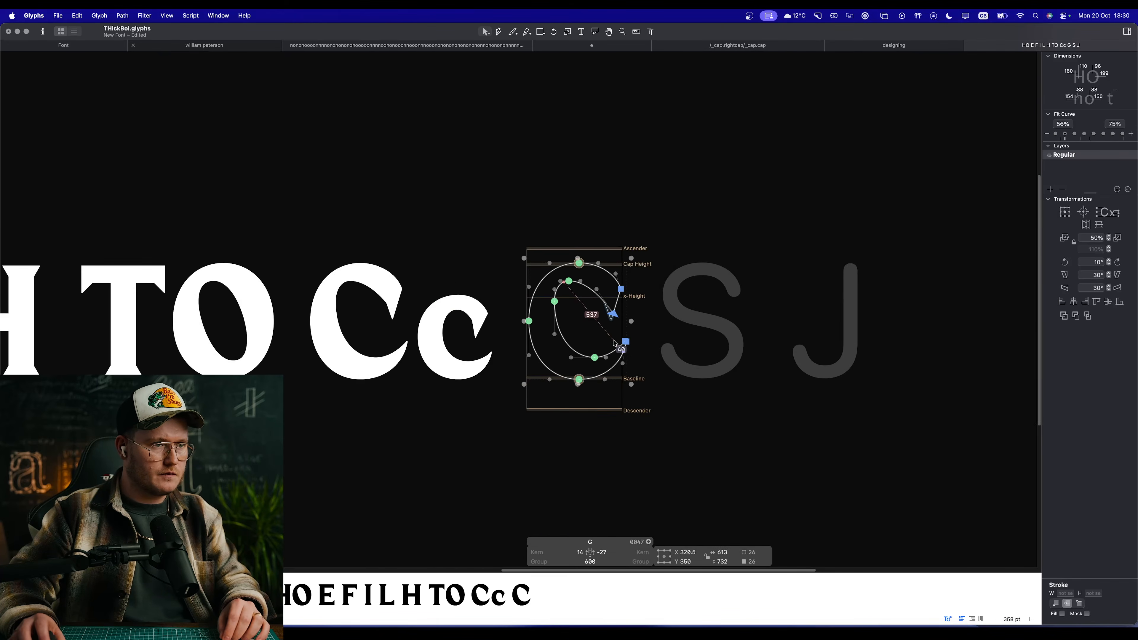
{"action": "scroll", "coordinate": [587, 341], "scroll_direction": "up", "scroll_amount": 6}
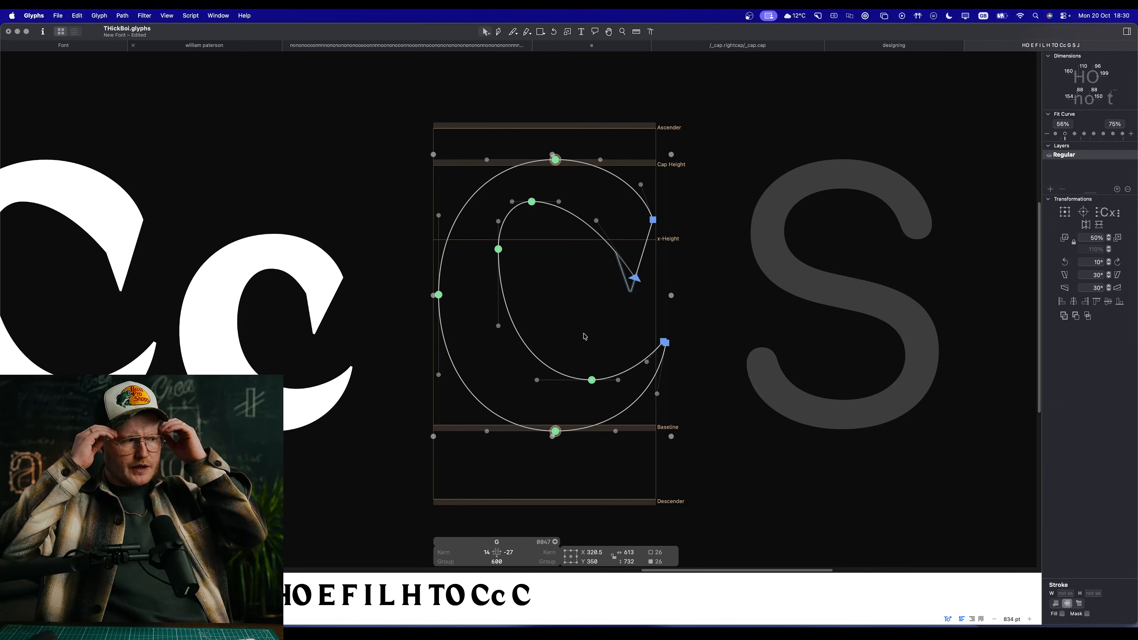
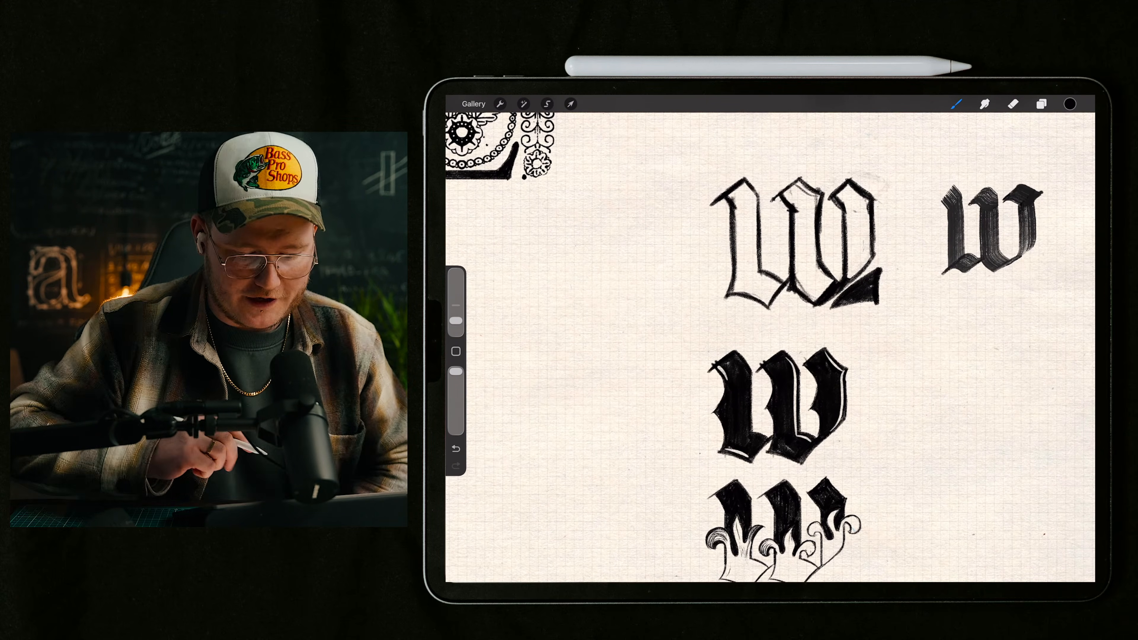
Step: Examine the ornamental L, the ONWARD lettering and the blackletter W sketches across the grid-paper canvas
{"action": "scroll", "coordinate": [770, 347], "scroll_direction": "up", "scroll_amount": 3}
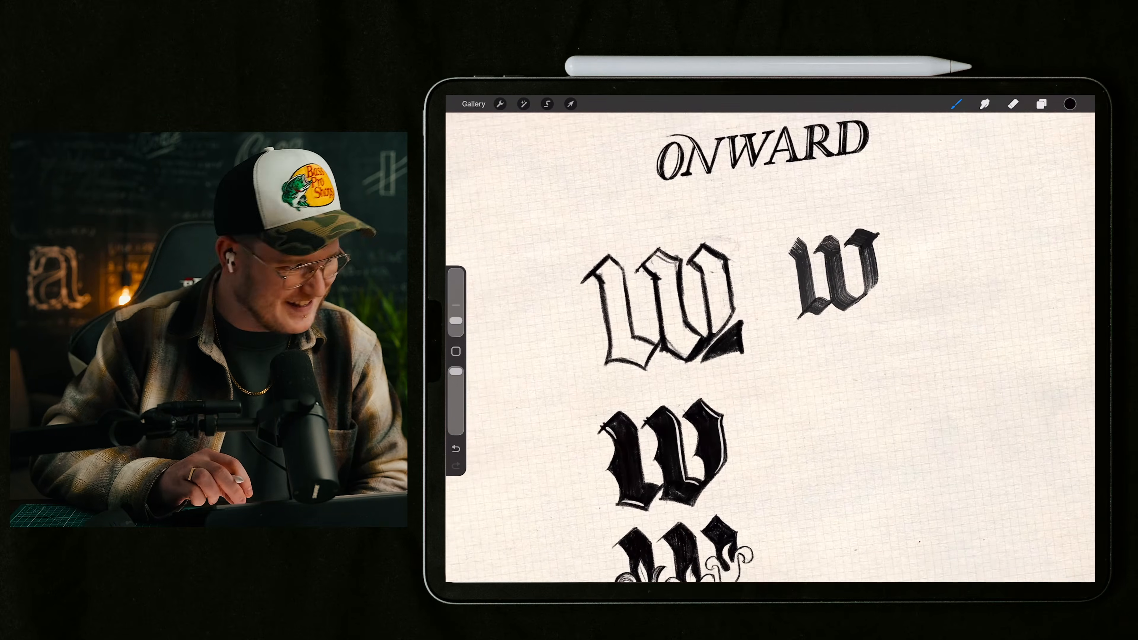
{"action": "scroll", "coordinate": [770, 347], "scroll_direction": "down", "scroll_amount": 1}
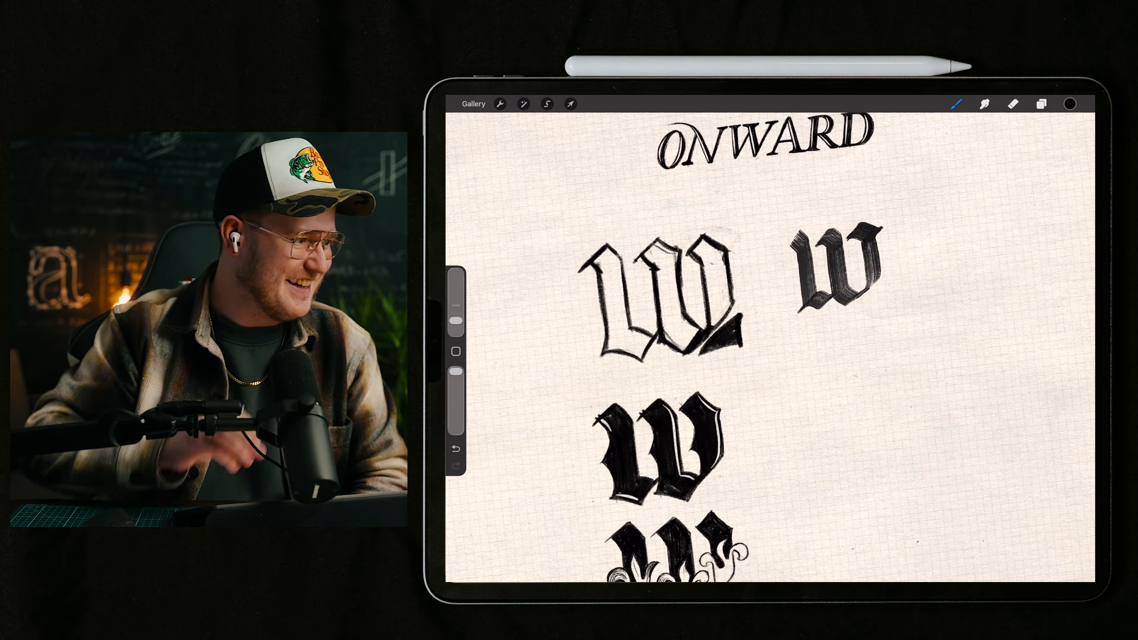
{"action": "scroll", "coordinate": [770, 347], "scroll_direction": "right", "scroll_amount": 10}
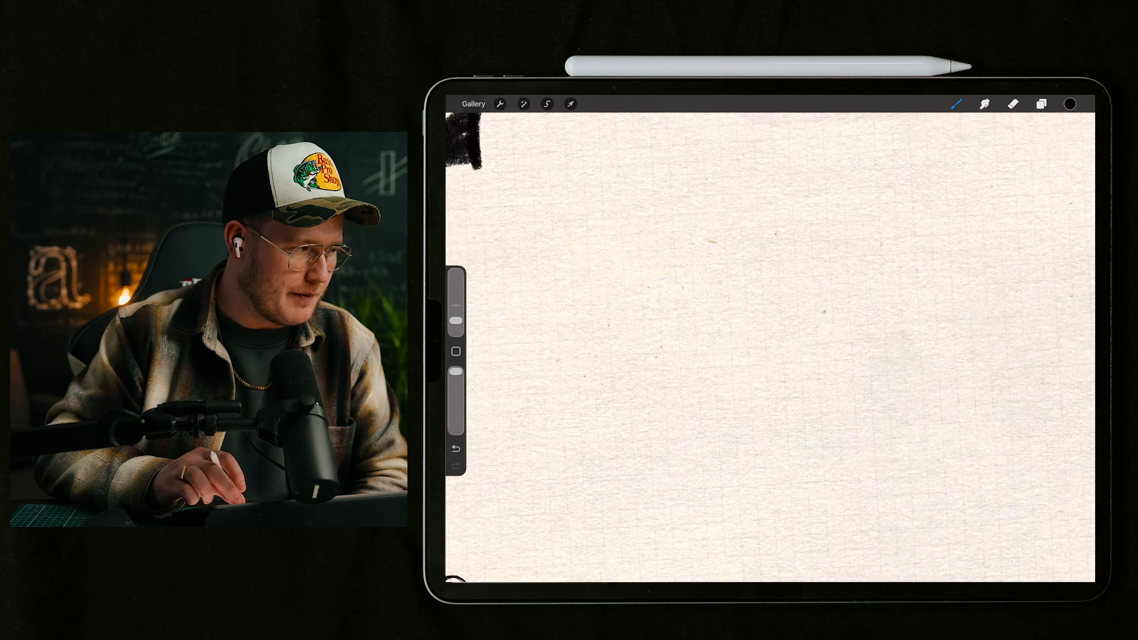
{"action": "scroll", "coordinate": [770, 347], "scroll_direction": "left", "scroll_amount": 5}
{"action": "scroll", "coordinate": [770, 347], "scroll_direction": "down", "scroll_amount": 5}
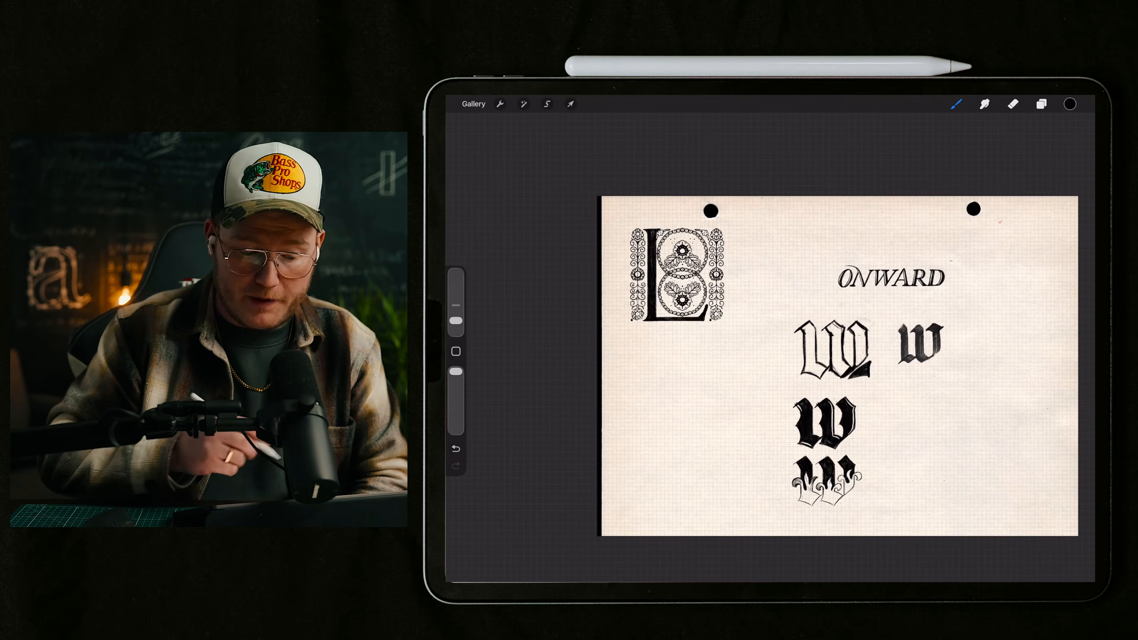
{"action": "scroll", "coordinate": [673, 279], "scroll_direction": "up", "scroll_amount": 5}
{"action": "left_click", "coordinate": [1013, 104]}
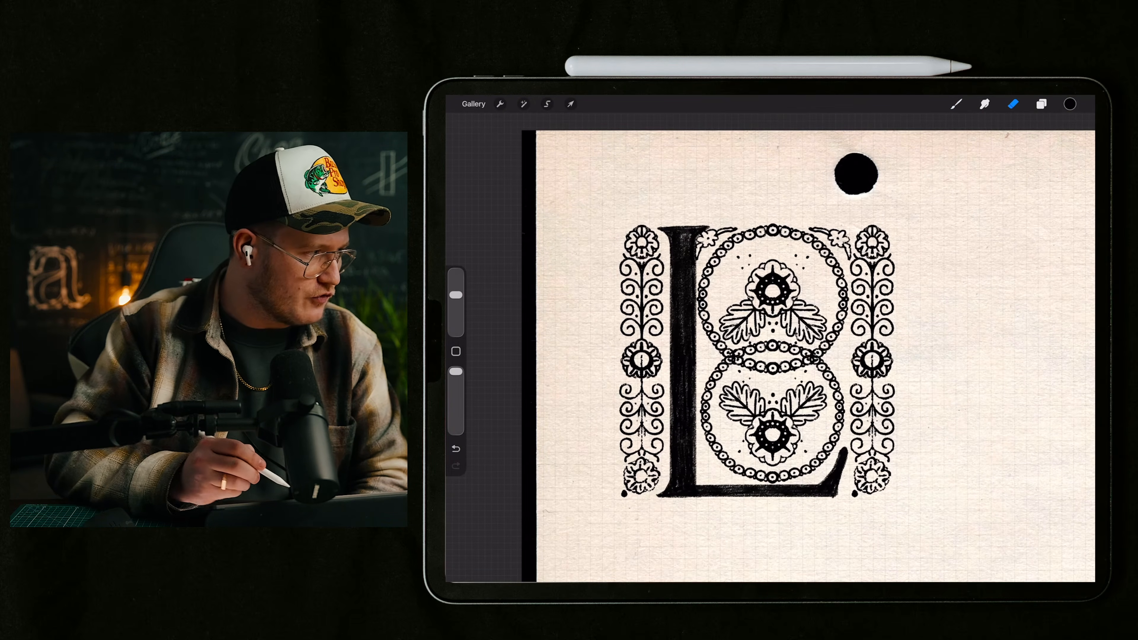
{"action": "left_click", "coordinate": [956, 104]}
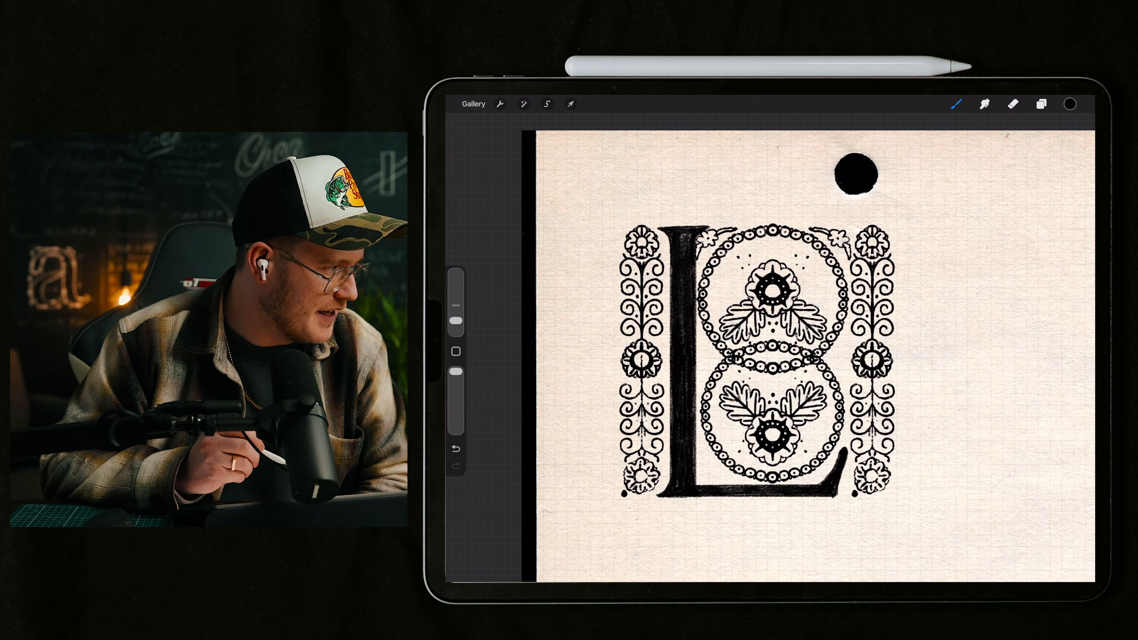
{"action": "scroll", "coordinate": [770, 348], "scroll_direction": "down", "scroll_amount": 5}
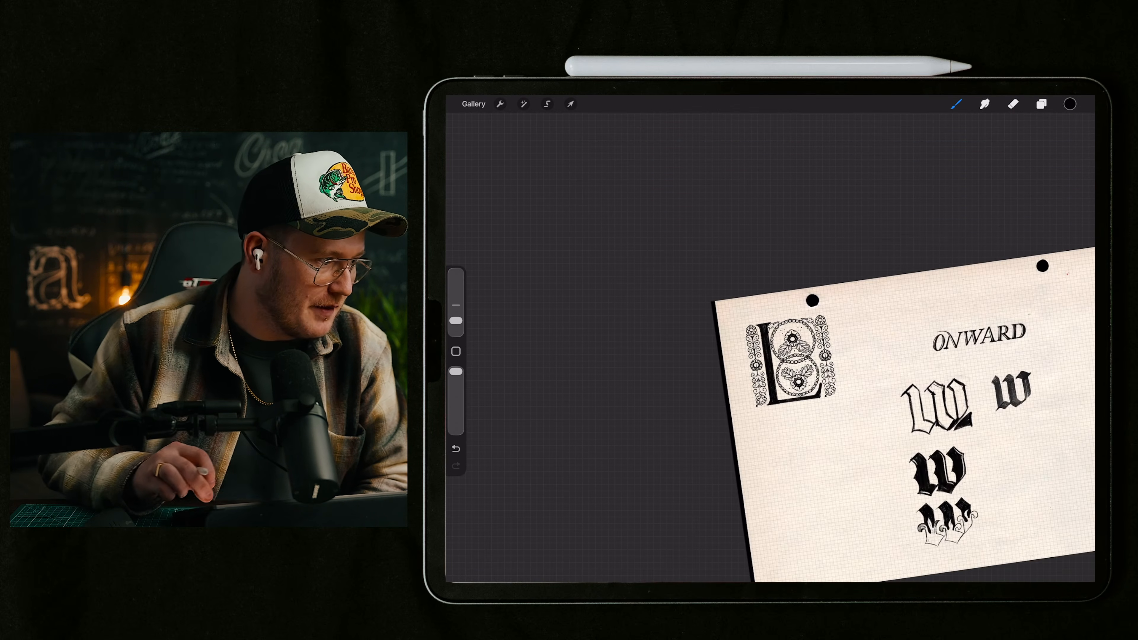
{"action": "scroll", "coordinate": [941, 448], "scroll_direction": "up", "scroll_amount": 5}
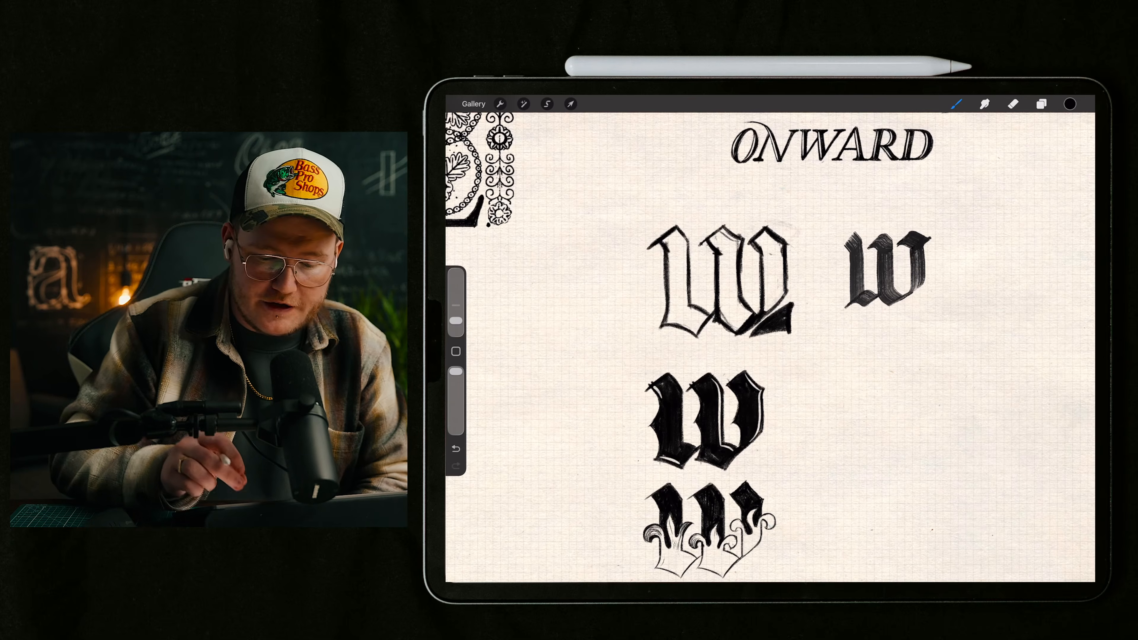
{"action": "scroll", "coordinate": [717, 359], "scroll_direction": "up", "scroll_amount": 3}
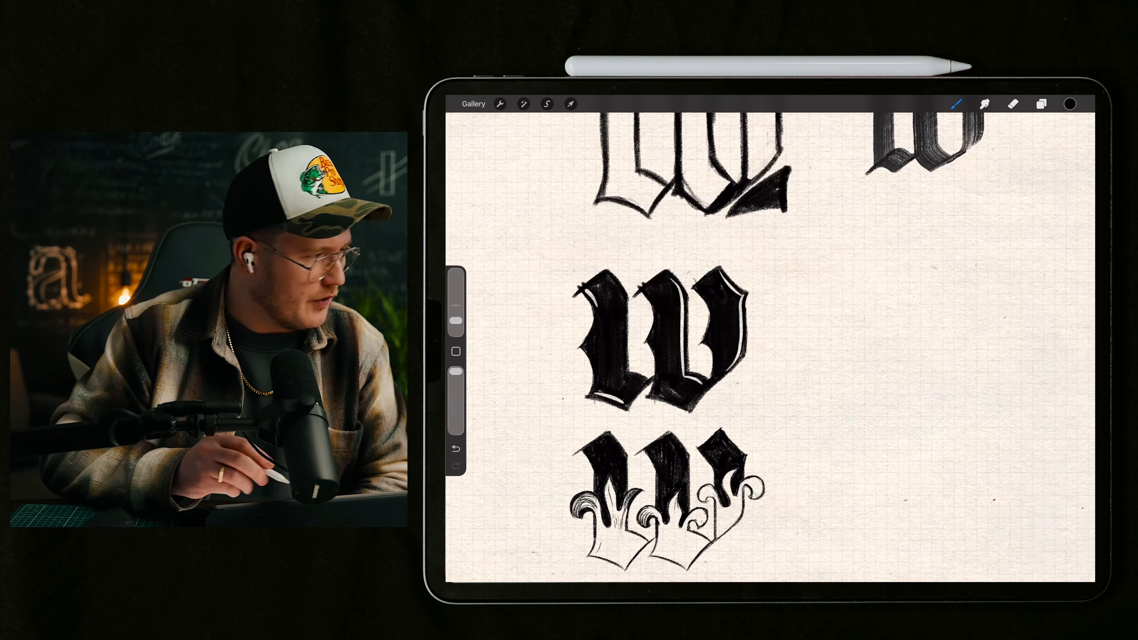
{"action": "scroll", "coordinate": [735, 341], "scroll_direction": "up", "scroll_amount": 2}
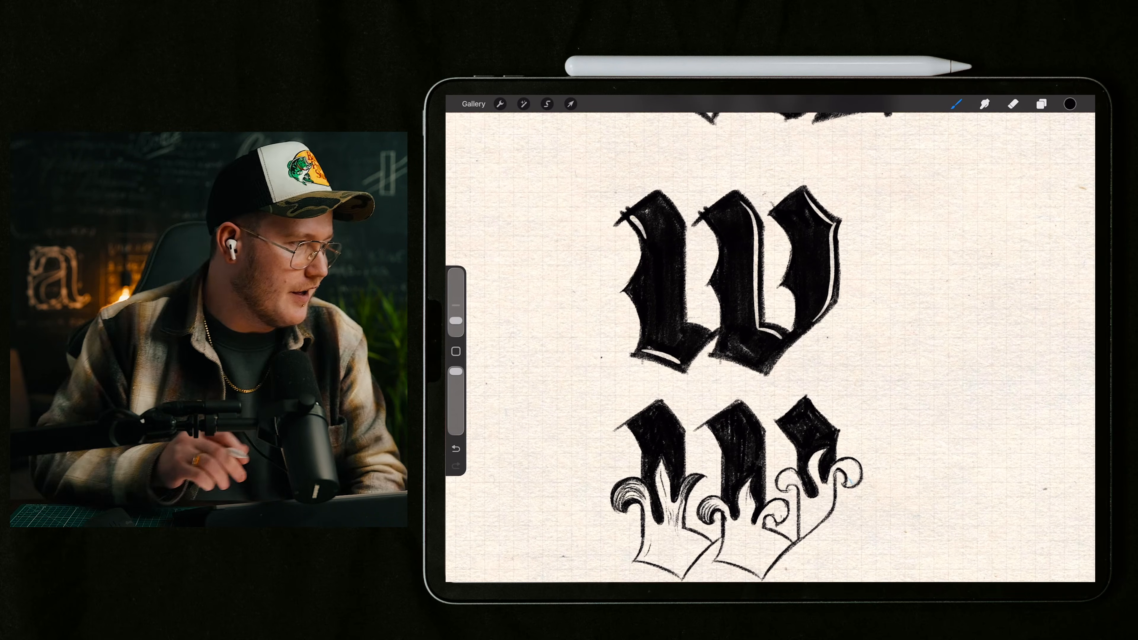
Step: Enlarge the brush and sketch the capital G's rounded outer curve on the blank paper beside the blackletter W sketches
{"action": "scroll", "coordinate": [735, 341], "scroll_direction": "right", "scroll_amount": 6}
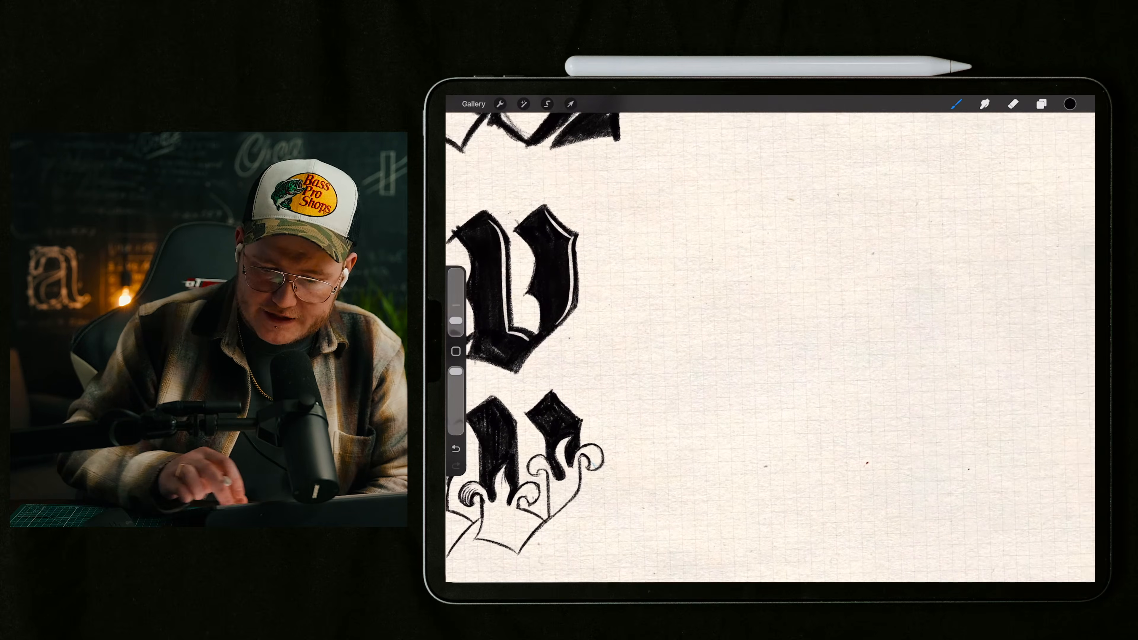
{"action": "mouse_move", "coordinate": [800, 264]}
{"action": "left_mouse_down"}
{"action": "mouse_move", "coordinate": [850, 383]}
{"action": "mouse_move", "coordinate": [887, 341]}
{"action": "left_mouse_up"}
{"action": "key", "text": "ctrl+z"}
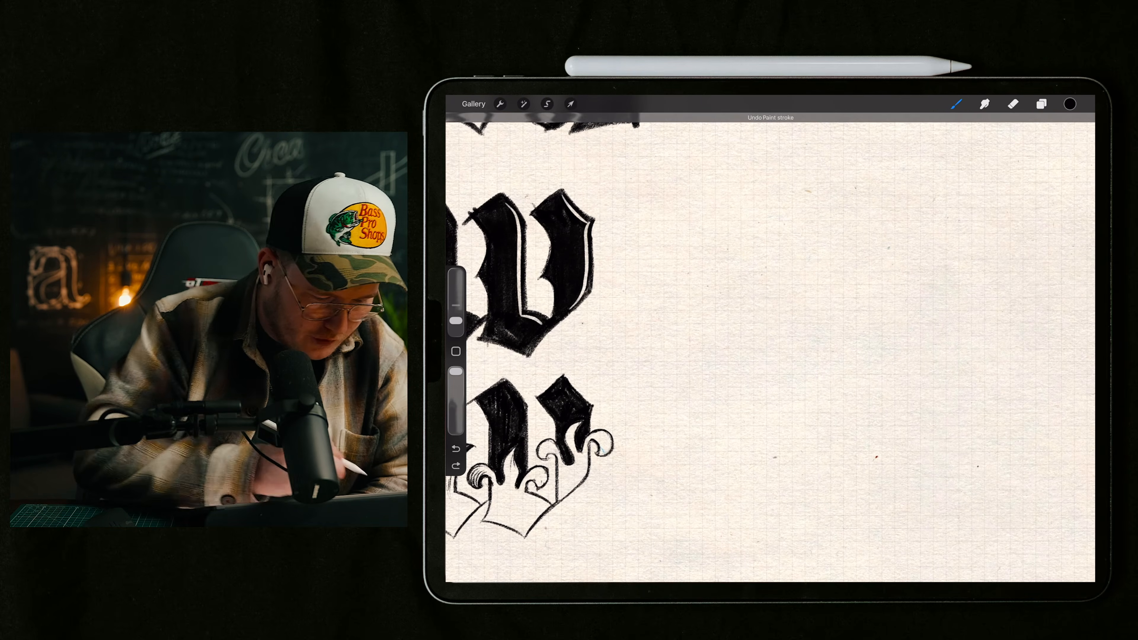
{"action": "left_click_drag", "start_coordinate": [456, 320], "coordinate": [456, 306]}
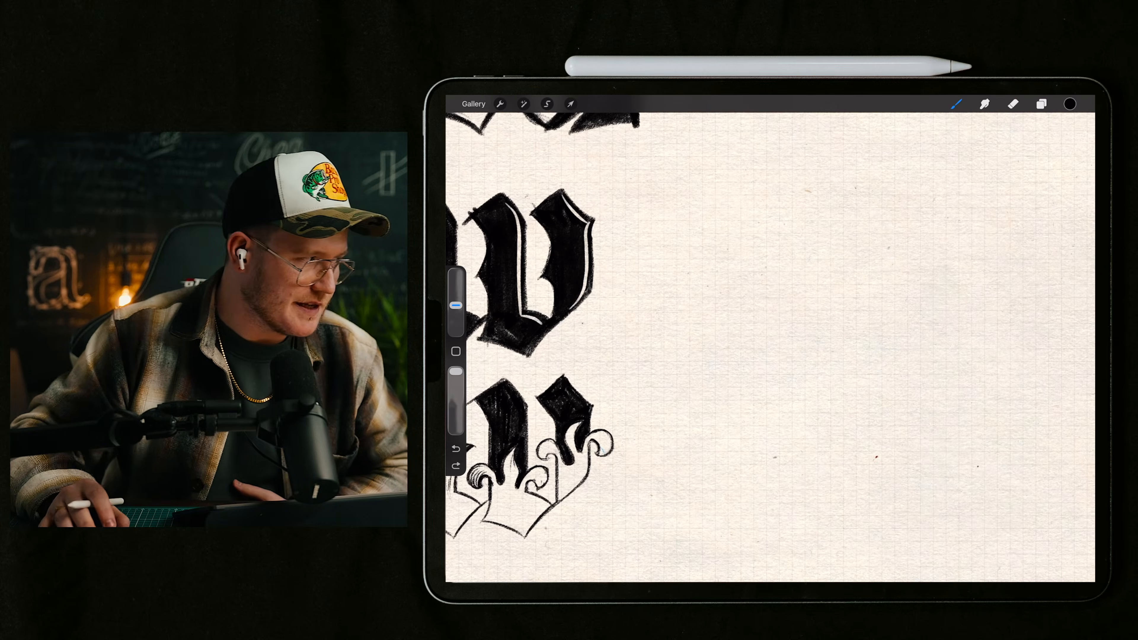
{"action": "scroll", "coordinate": [770, 348], "scroll_direction": "down", "scroll_amount": 1}
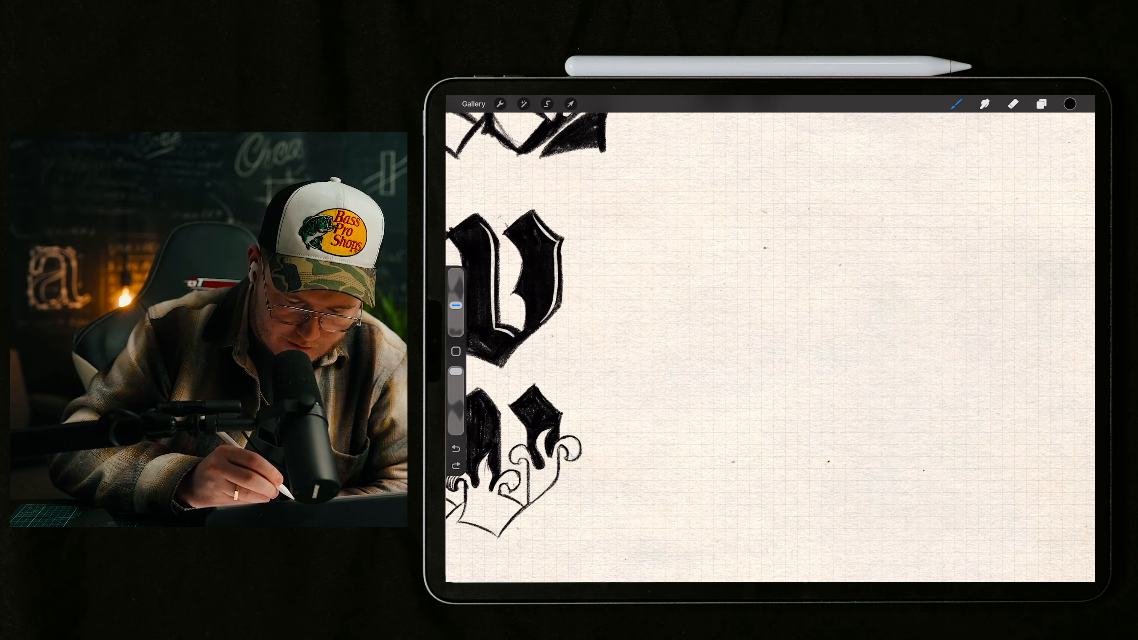
{"action": "mouse_move", "coordinate": [767, 248]}
{"action": "left_mouse_down"}
{"action": "mouse_move", "coordinate": [758, 380]}
{"action": "mouse_move", "coordinate": [854, 370]}
{"action": "left_mouse_up"}
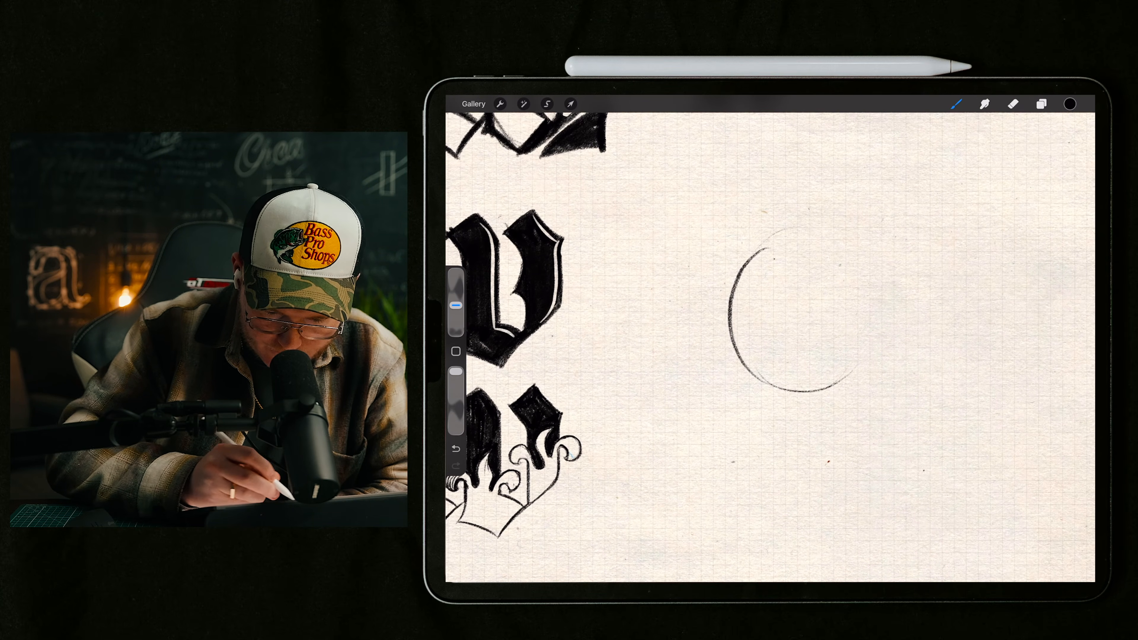
{"action": "left_click_drag", "start_coordinate": [758, 253], "coordinate": [813, 232]}
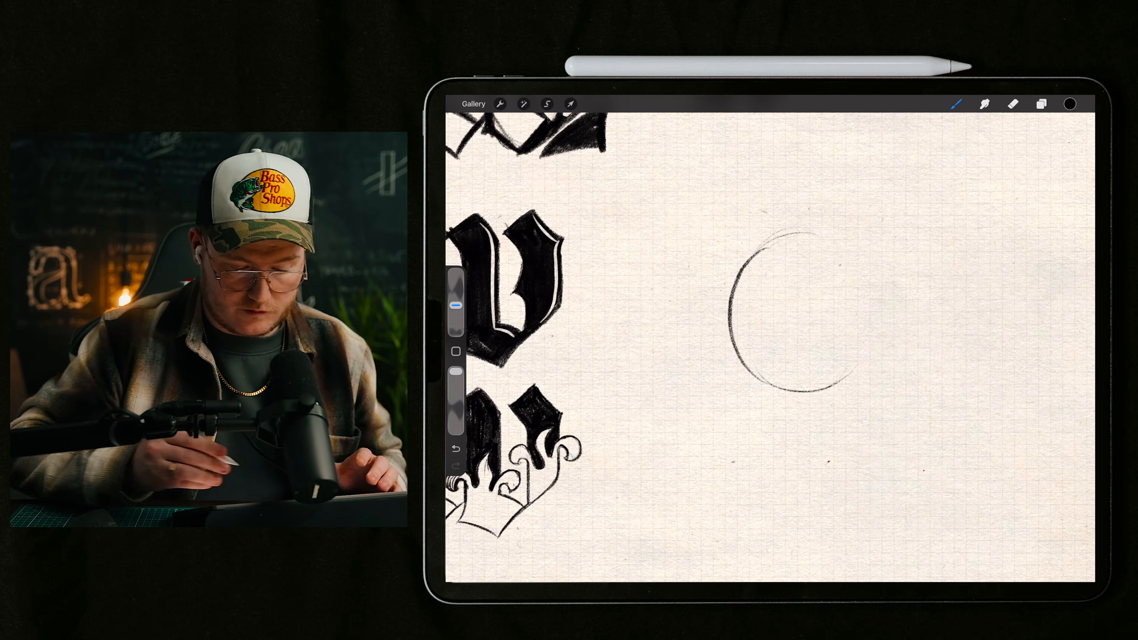
Step: Sketch the bowl's inner curve to form a tapering crescent, and reinforce the outer curve around it
{"action": "mouse_move", "coordinate": [767, 271]}
{"action": "left_mouse_down"}
{"action": "mouse_move", "coordinate": [767, 313]}
{"action": "mouse_move", "coordinate": [829, 359]}
{"action": "left_mouse_up"}
{"action": "mouse_move", "coordinate": [795, 312]}
{"action": "left_mouse_down"}
{"action": "mouse_move", "coordinate": [874, 334]}
{"action": "mouse_move", "coordinate": [837, 387]}
{"action": "left_mouse_up"}
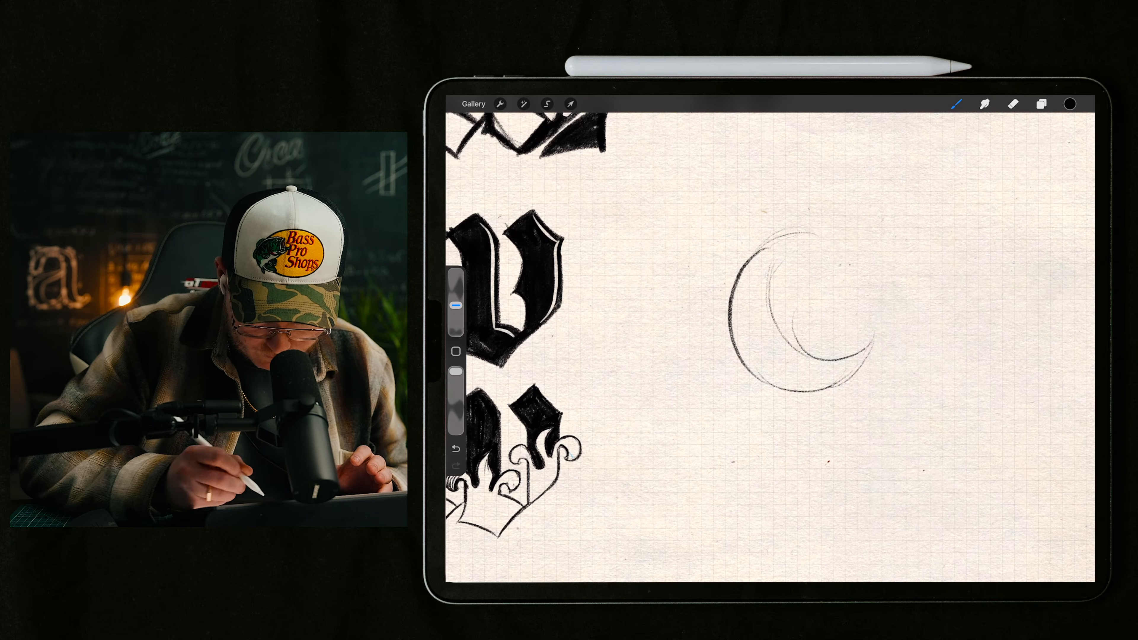
{"action": "mouse_move", "coordinate": [731, 301]}
{"action": "left_mouse_down"}
{"action": "mouse_move", "coordinate": [746, 264]}
{"action": "mouse_move", "coordinate": [813, 224]}
{"action": "left_mouse_up"}
{"action": "left_click_drag", "start_coordinate": [737, 271], "coordinate": [820, 229]}
{"action": "left_click_drag", "start_coordinate": [786, 229], "coordinate": [726, 294]}
{"action": "mouse_move", "coordinate": [729, 297]}
{"action": "left_mouse_down"}
{"action": "mouse_move", "coordinate": [763, 241]}
{"action": "mouse_move", "coordinate": [795, 228]}
{"action": "mouse_move", "coordinate": [734, 285]}
{"action": "left_mouse_up"}
{"action": "mouse_move", "coordinate": [772, 235]}
{"action": "left_mouse_down"}
{"action": "mouse_move", "coordinate": [737, 350]}
{"action": "mouse_move", "coordinate": [774, 384]}
{"action": "mouse_move", "coordinate": [822, 388]}
{"action": "mouse_move", "coordinate": [881, 335]}
{"action": "left_mouse_up"}
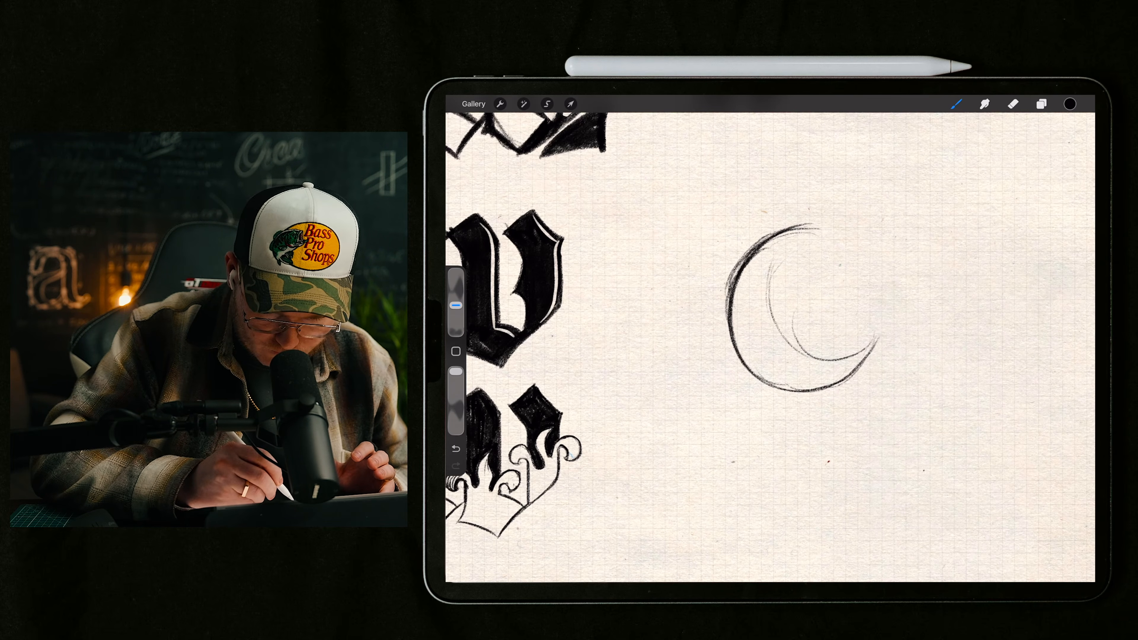
{"action": "left_click_drag", "start_coordinate": [809, 227], "coordinate": [765, 305]}
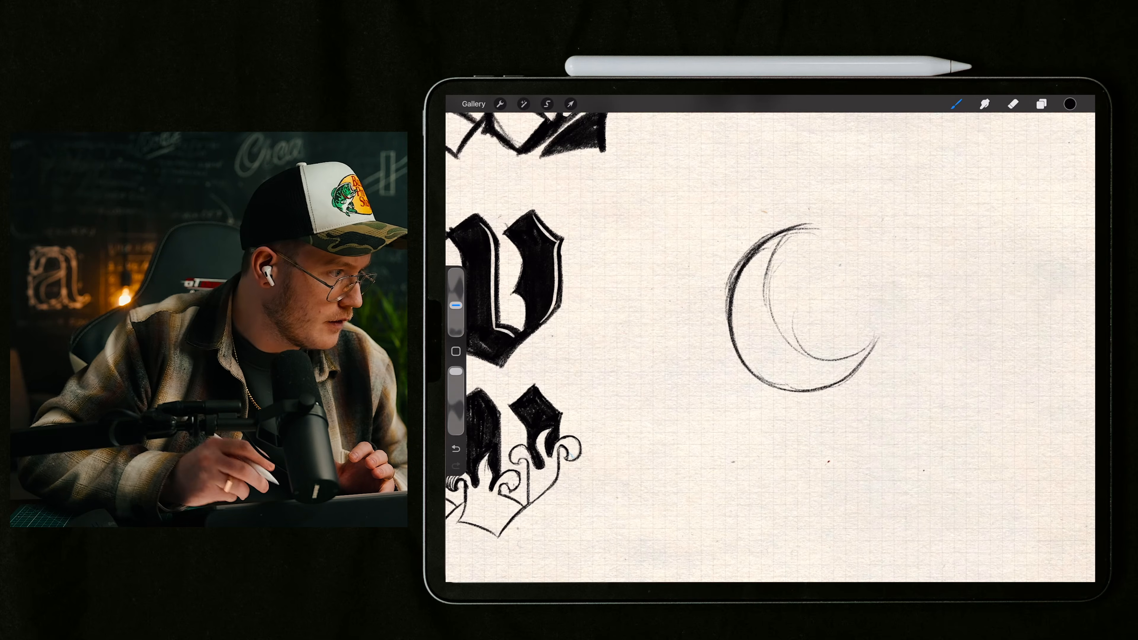
Step: Sketch rough outer and inner arcs curling over from the crescent's top for the G's upper terminal
{"action": "scroll", "coordinate": [802, 310], "scroll_direction": "up", "scroll_amount": 2}
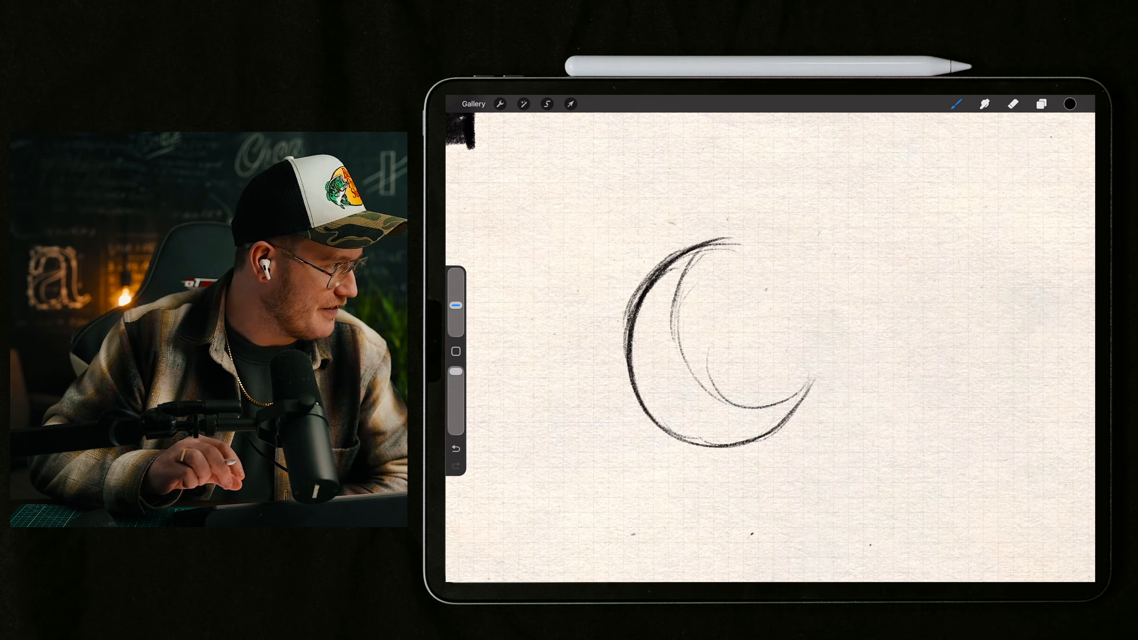
{"action": "scroll", "coordinate": [770, 348], "scroll_direction": "down", "scroll_amount": 2}
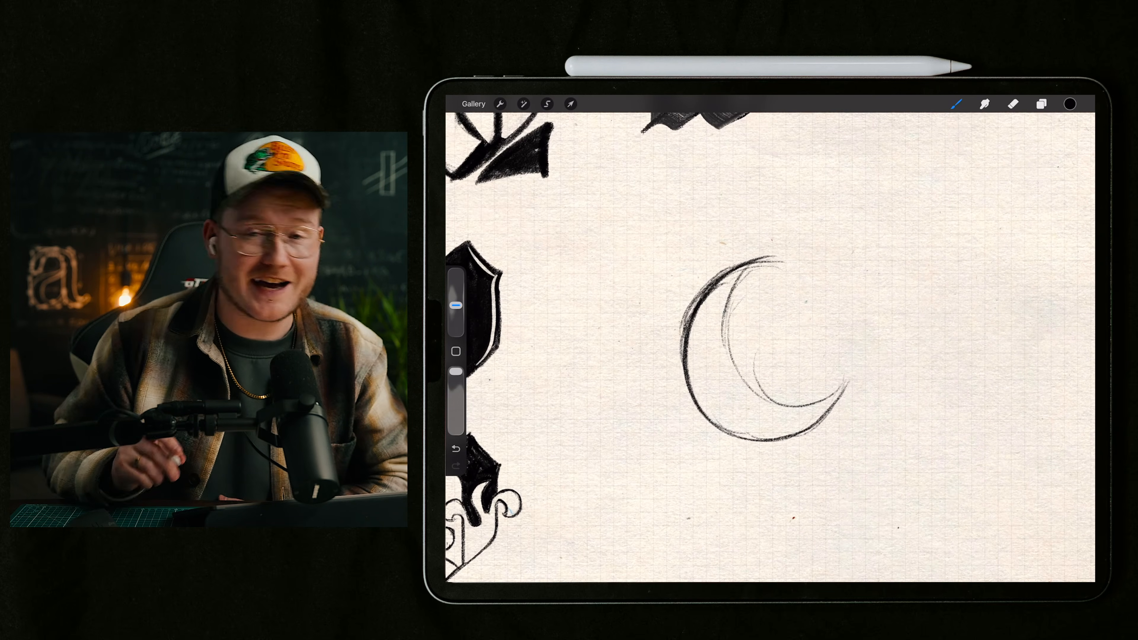
{"action": "scroll", "coordinate": [843, 442], "scroll_direction": "down", "scroll_amount": 2}
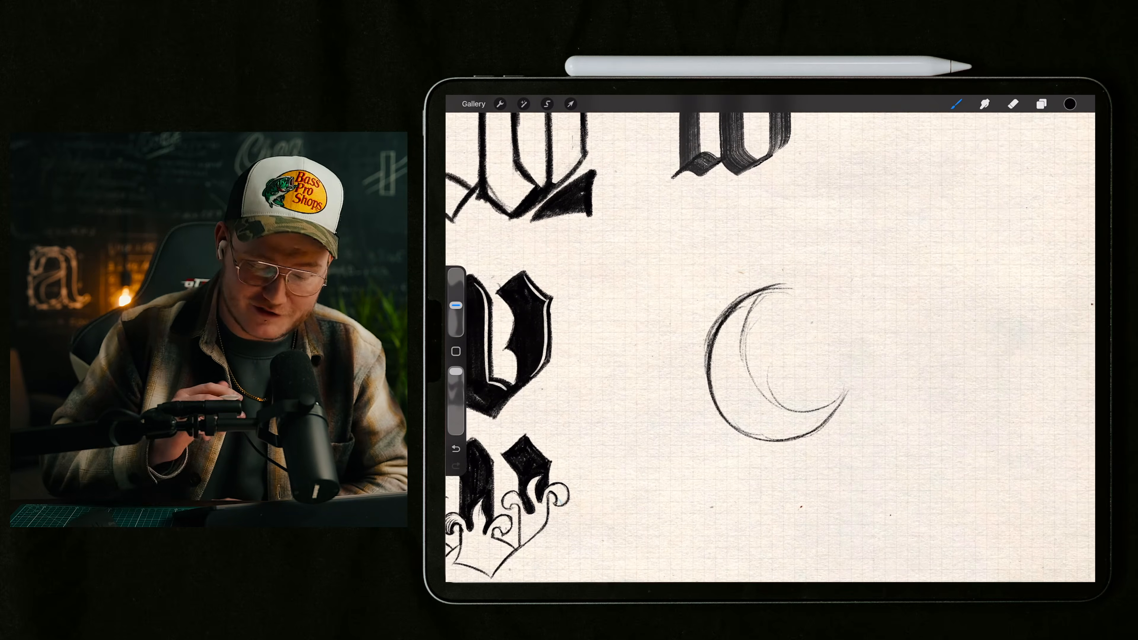
{"action": "scroll", "coordinate": [771, 359], "scroll_direction": "up", "scroll_amount": 2}
{"action": "left_click_drag", "start_coordinate": [783, 260], "coordinate": [847, 303]}
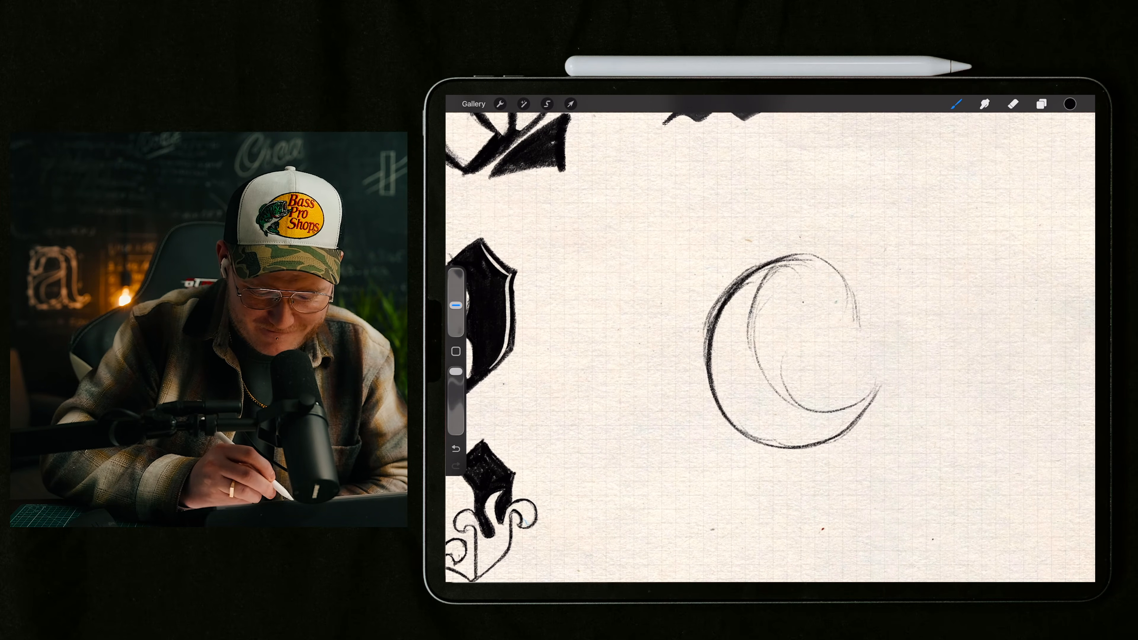
{"action": "left_click_drag", "start_coordinate": [753, 309], "coordinate": [792, 305]}
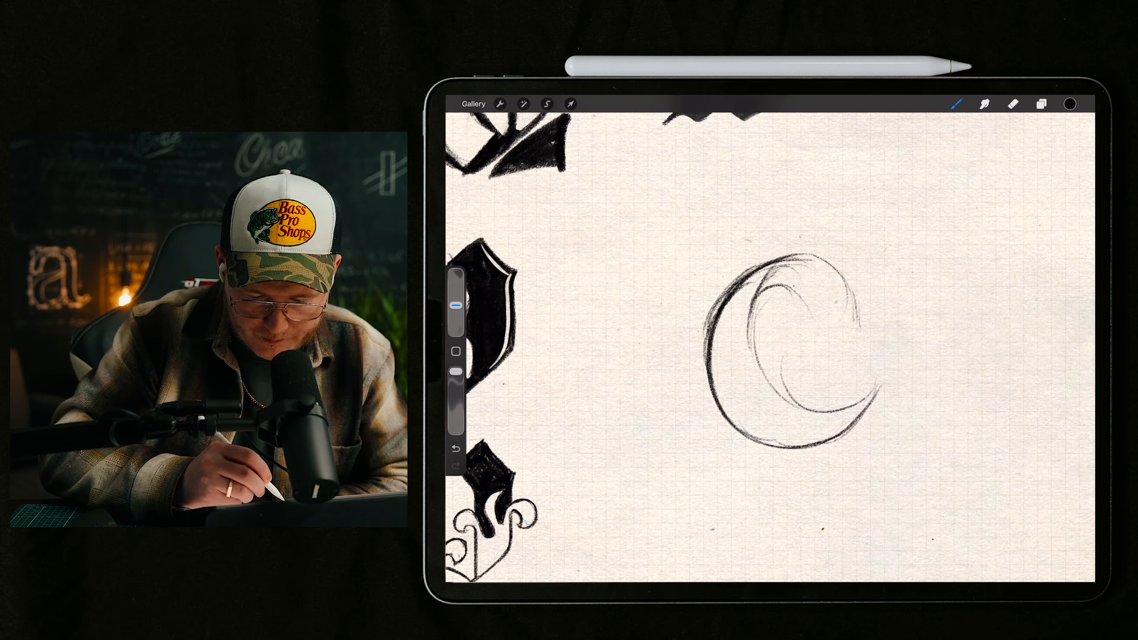
Step: Sketch the outer edge of the G's vertical stem, reworking it as a short, heavy stroke above the bowl's end
{"action": "left_click_drag", "start_coordinate": [879, 348], "coordinate": [884, 421]}
{"action": "left_click_drag", "start_coordinate": [880, 349], "coordinate": [877, 445]}
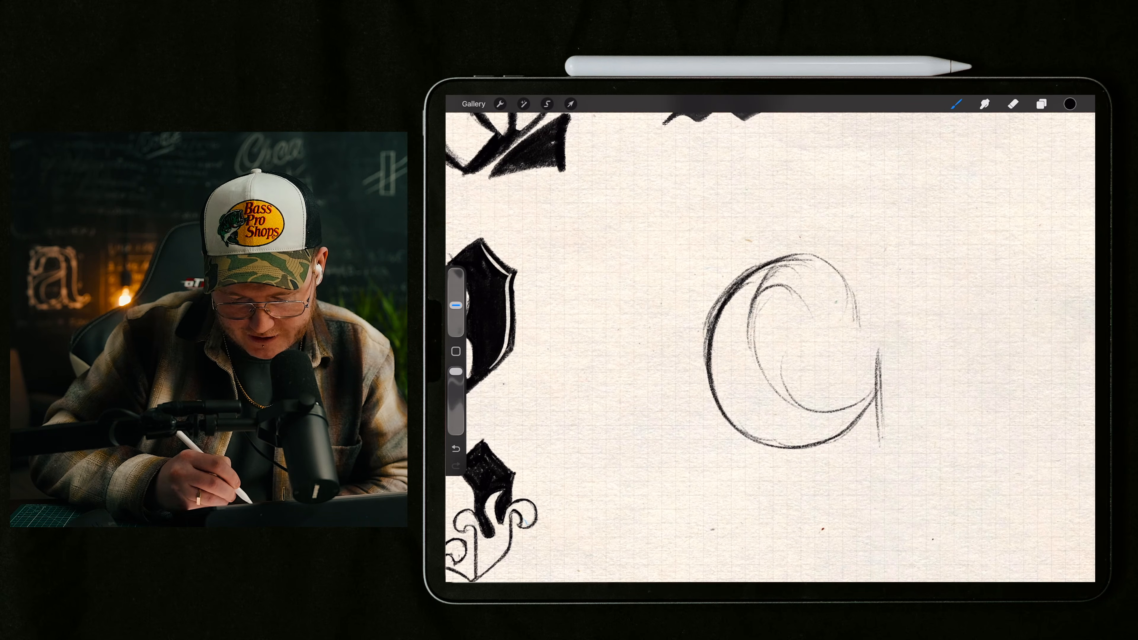
{"action": "left_click_drag", "start_coordinate": [834, 354], "coordinate": [841, 451]}
{"action": "scroll", "coordinate": [771, 339], "scroll_direction": "right", "scroll_amount": 2}
{"action": "key", "text": "ctrl+z"}
{"action": "key", "text": "ctrl+z"}
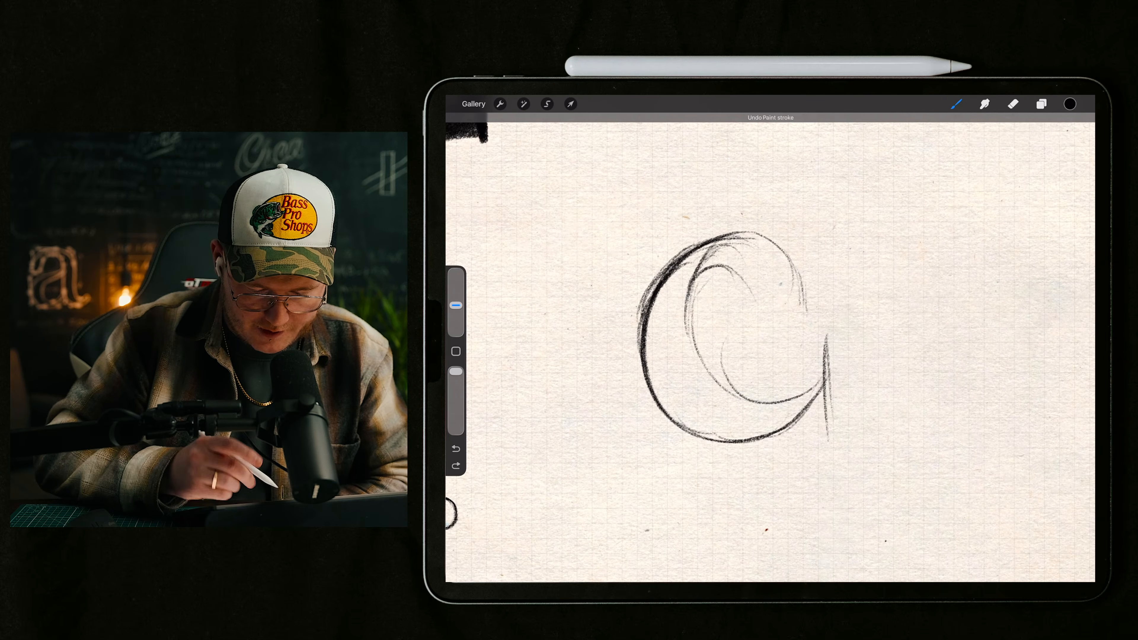
{"action": "key", "text": "ctrl+z"}
{"action": "left_click_drag", "start_coordinate": [817, 340], "coordinate": [818, 389]}
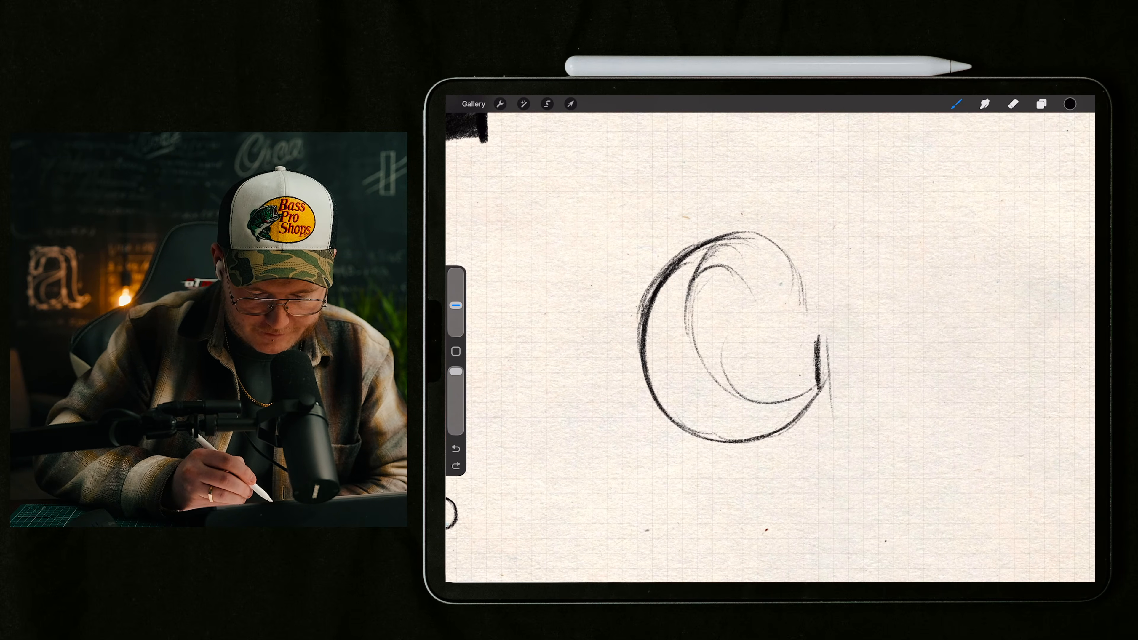
Step: Sketch the stem's inner edge and cap the stem with a horizontal bar reaching into the counter
{"action": "left_click_drag", "start_coordinate": [779, 341], "coordinate": [778, 405]}
{"action": "left_click_drag", "start_coordinate": [777, 361], "coordinate": [777, 405]}
{"action": "left_click_drag", "start_coordinate": [735, 337], "coordinate": [758, 399]}
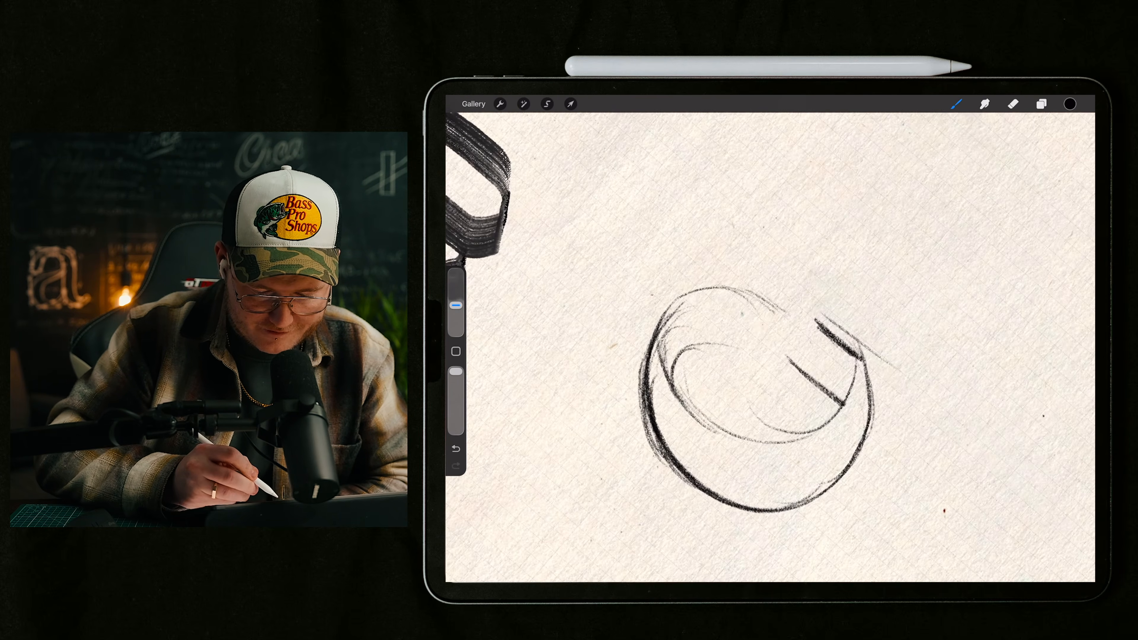
{"action": "left_click_drag", "start_coordinate": [816, 316], "coordinate": [738, 405]}
{"action": "mouse_move", "coordinate": [812, 314]}
{"action": "left_mouse_down"}
{"action": "mouse_move", "coordinate": [754, 381]}
{"action": "mouse_move", "coordinate": [869, 365]}
{"action": "left_mouse_up"}
{"action": "mouse_move", "coordinate": [758, 399]}
{"action": "left_mouse_down"}
{"action": "mouse_move", "coordinate": [793, 326]}
{"action": "mouse_move", "coordinate": [845, 302]}
{"action": "mouse_move", "coordinate": [787, 310]}
{"action": "left_mouse_up"}
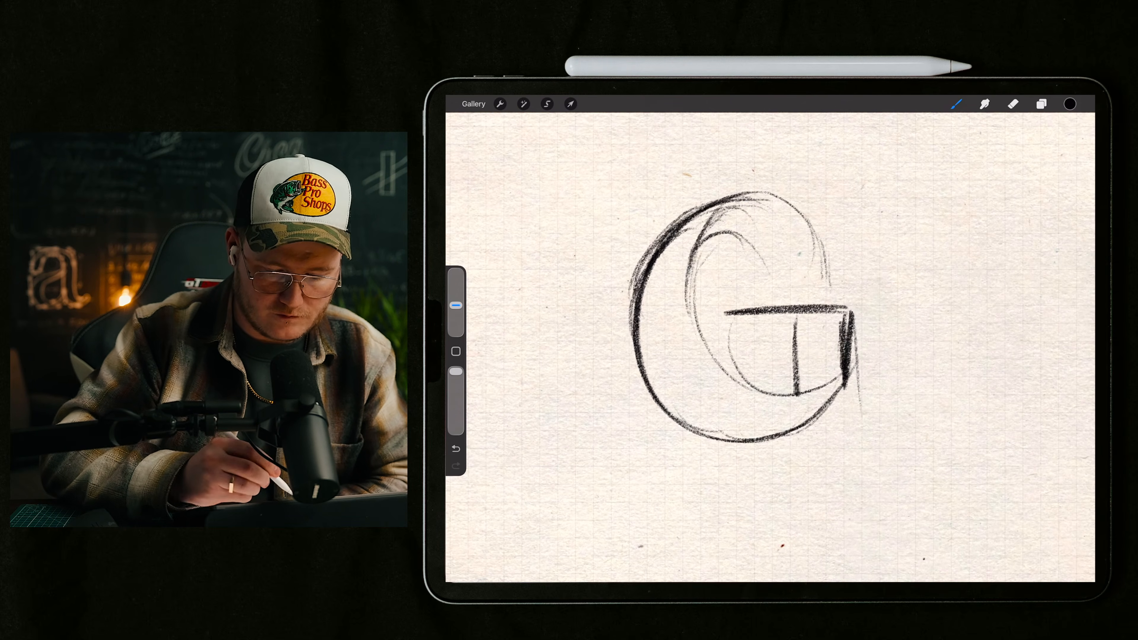
Step: Draw the G's pointed upper terminal with a slanted cut, a bold inner curve and an outer contour meeting its tip
{"action": "left_click_drag", "start_coordinate": [830, 198], "coordinate": [793, 284]}
{"action": "mouse_move", "coordinate": [694, 256]}
{"action": "left_mouse_down"}
{"action": "mouse_move", "coordinate": [730, 230]}
{"action": "mouse_move", "coordinate": [779, 264]}
{"action": "mouse_move", "coordinate": [804, 282]}
{"action": "left_mouse_up"}
{"action": "left_click_drag", "start_coordinate": [762, 192], "coordinate": [757, 197]}
{"action": "left_click_drag", "start_coordinate": [665, 238], "coordinate": [796, 198]}
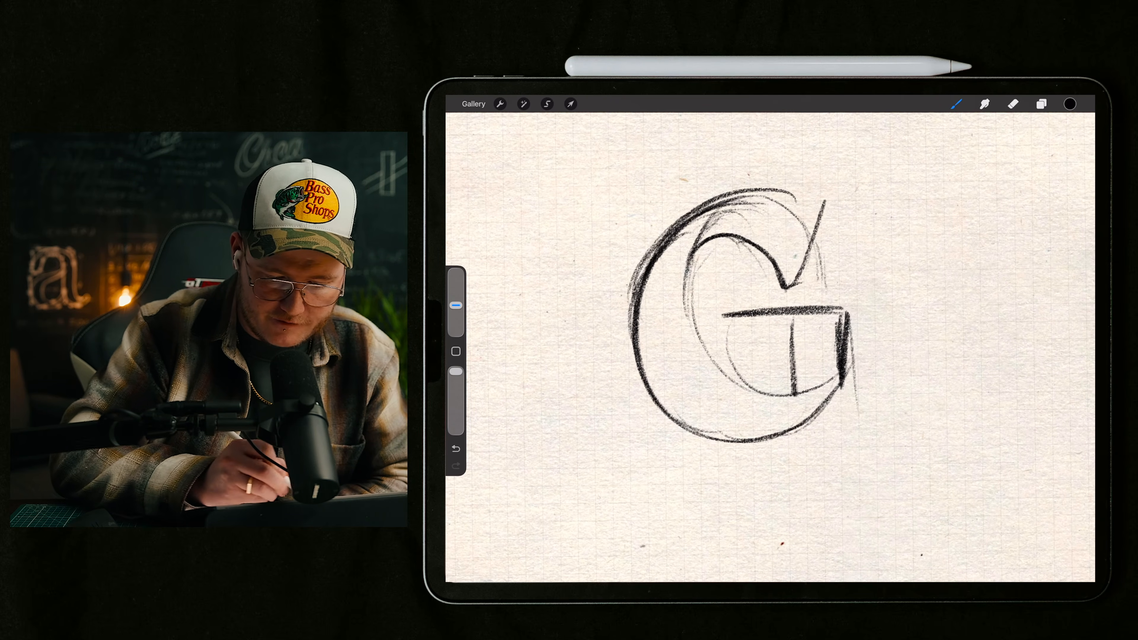
{"action": "left_click_drag", "start_coordinate": [742, 319], "coordinate": [807, 378]}
{"action": "key", "text": "ctrl+z"}
{"action": "mouse_move", "coordinate": [708, 358]}
{"action": "left_mouse_down"}
{"action": "mouse_move", "coordinate": [768, 272]}
{"action": "mouse_move", "coordinate": [807, 262]}
{"action": "mouse_move", "coordinate": [825, 314]}
{"action": "left_mouse_up"}
{"action": "left_click_drag", "start_coordinate": [810, 273], "coordinate": [825, 337]}
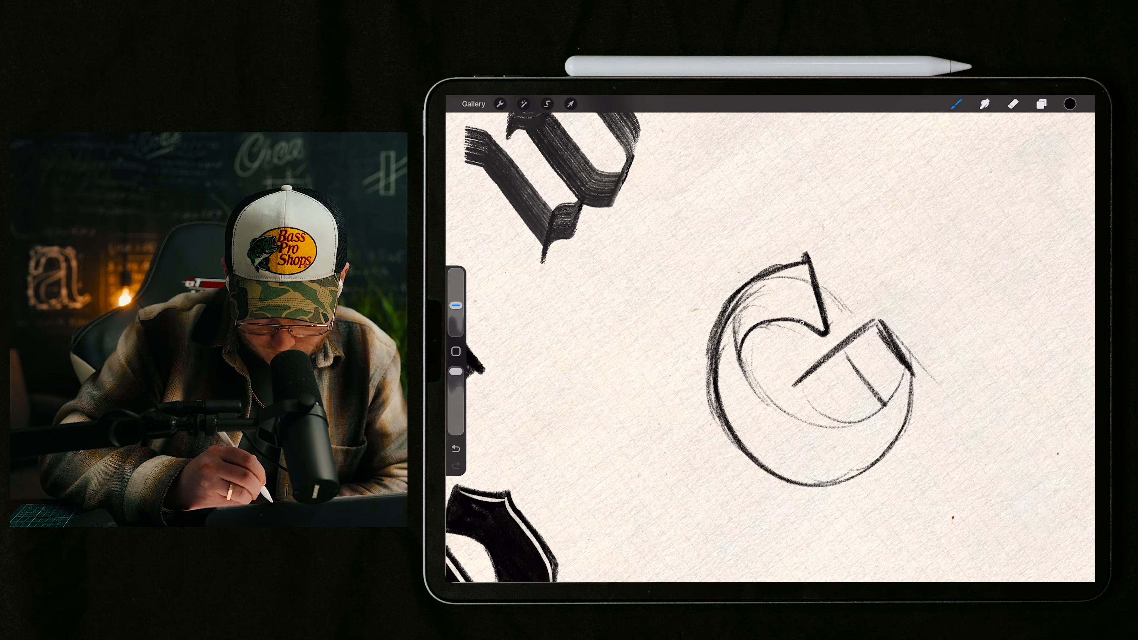
Step: Darken and thicken the G's outer contour along the back and around the lower bowl towards the stem
{"action": "left_click_drag", "start_coordinate": [746, 289], "coordinate": [710, 356]}
{"action": "mouse_move", "coordinate": [771, 275]}
{"action": "left_mouse_down"}
{"action": "mouse_move", "coordinate": [727, 311]}
{"action": "mouse_move", "coordinate": [708, 399]}
{"action": "mouse_move", "coordinate": [759, 460]}
{"action": "left_mouse_up"}
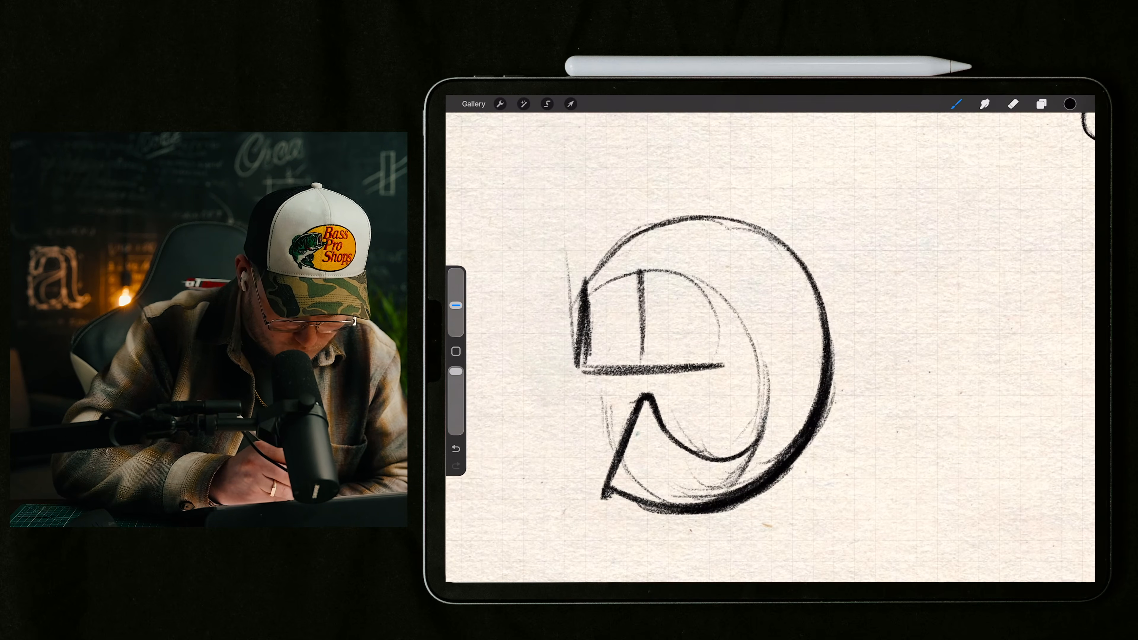
{"action": "left_click_drag", "start_coordinate": [642, 272], "coordinate": [644, 364]}
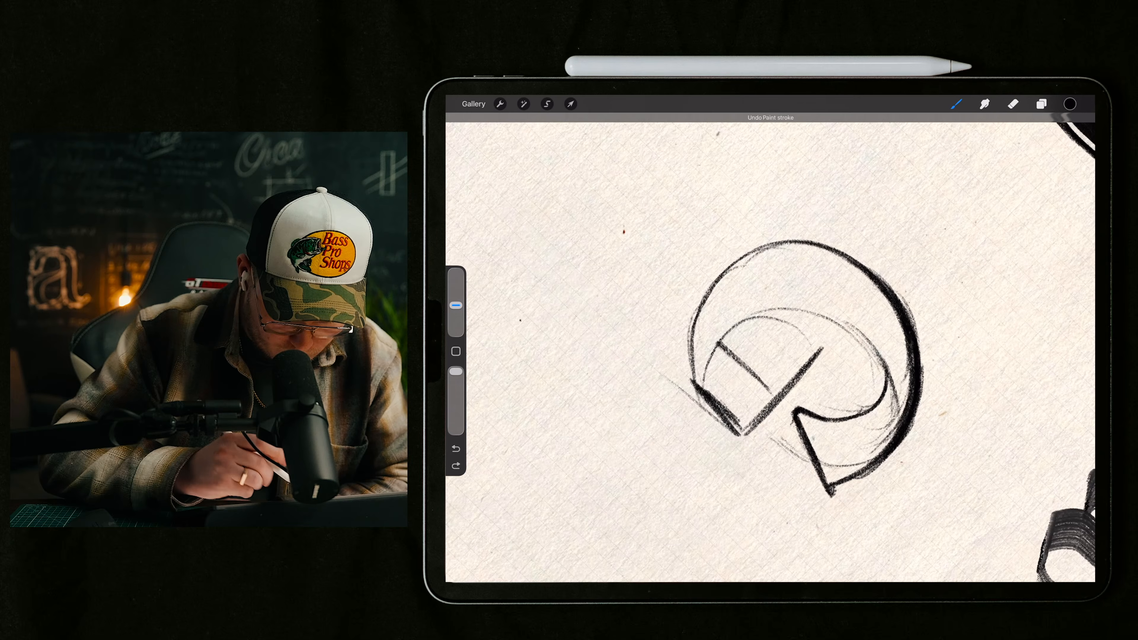
{"action": "left_click_drag", "start_coordinate": [749, 260], "coordinate": [693, 336]}
{"action": "mouse_move", "coordinate": [714, 285]}
{"action": "left_mouse_down"}
{"action": "mouse_move", "coordinate": [801, 249]}
{"action": "mouse_move", "coordinate": [770, 250]}
{"action": "mouse_move", "coordinate": [686, 369]}
{"action": "left_mouse_up"}
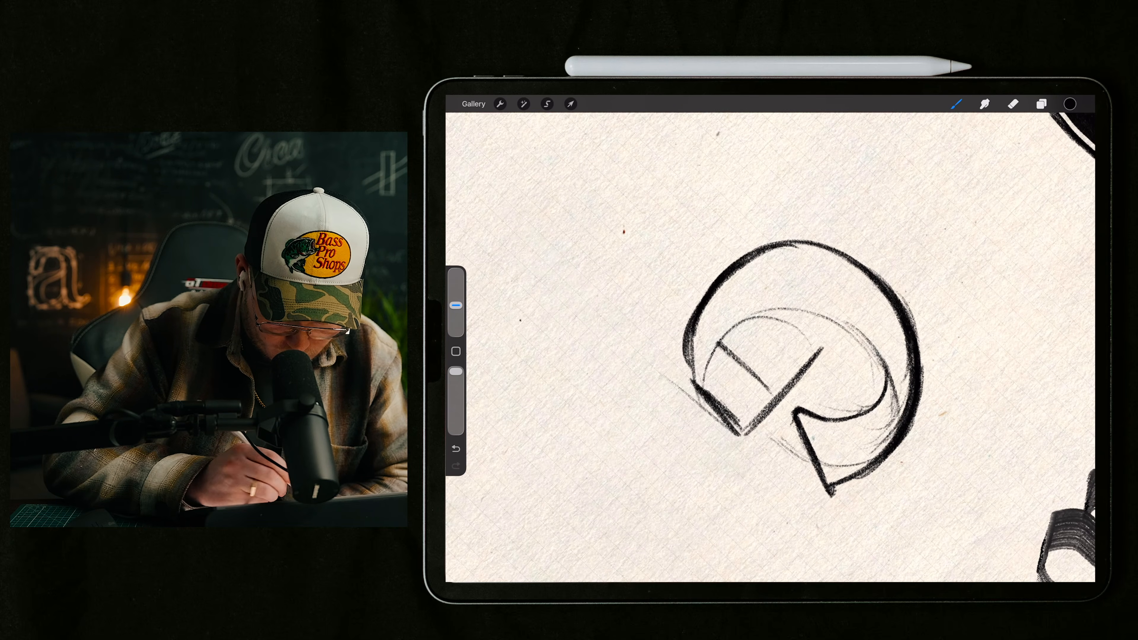
{"action": "mouse_move", "coordinate": [690, 314]}
{"action": "left_mouse_down"}
{"action": "mouse_move", "coordinate": [699, 392]}
{"action": "mouse_move", "coordinate": [719, 275]}
{"action": "left_mouse_up"}
{"action": "key", "text": "ctrl+z"}
{"action": "key", "text": "ctrl+z"}
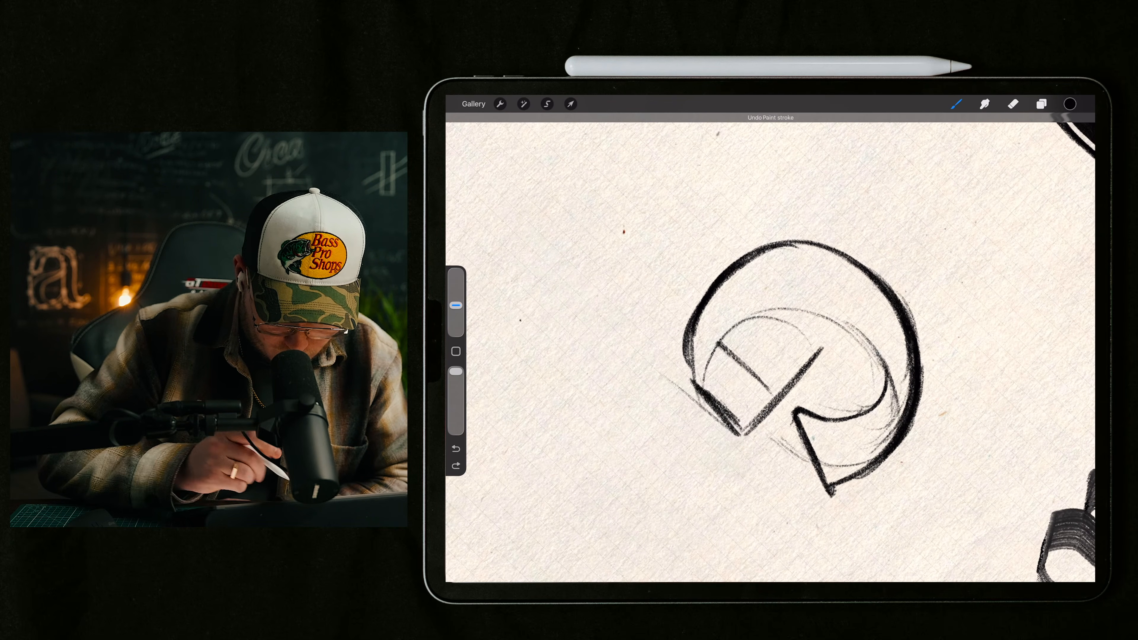
Step: Redraw the short curve joining the G's outer contour to the outer edge of its stem
{"action": "left_click_drag", "start_coordinate": [690, 334], "coordinate": [696, 386]}
{"action": "key", "text": "ctrl+z"}
{"action": "key", "text": "ctrl+z"}
{"action": "mouse_move", "coordinate": [693, 338]}
{"action": "left_mouse_down"}
{"action": "mouse_move", "coordinate": [748, 258]}
{"action": "mouse_move", "coordinate": [782, 243]}
{"action": "mouse_move", "coordinate": [702, 393]}
{"action": "left_mouse_up"}
{"action": "scroll", "coordinate": [806, 367], "scroll_direction": "down", "scroll_amount": 4}
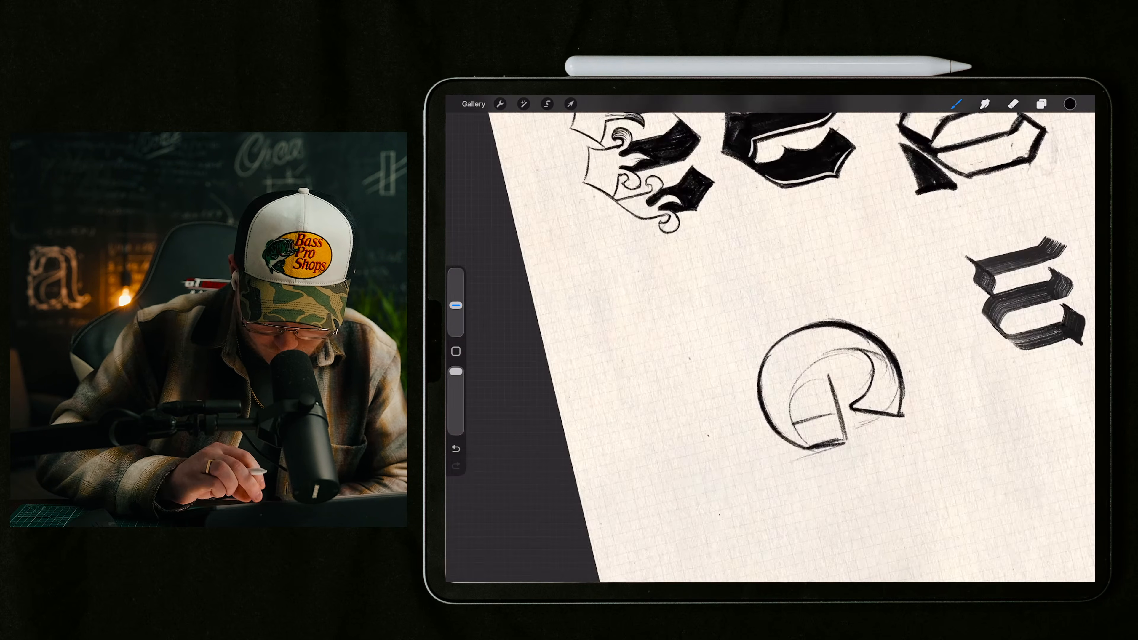
Step: Draw the G's inner curve boldly from beneath the upper terminal down the counter's side into the lower bowl
{"action": "scroll", "coordinate": [806, 382], "scroll_direction": "up", "scroll_amount": 3}
{"action": "mouse_move", "coordinate": [762, 319]}
{"action": "left_mouse_down"}
{"action": "mouse_move", "coordinate": [739, 329]}
{"action": "mouse_move", "coordinate": [726, 406]}
{"action": "mouse_move", "coordinate": [731, 360]}
{"action": "left_mouse_up"}
{"action": "left_click_drag", "start_coordinate": [747, 322], "coordinate": [771, 463]}
{"action": "left_click_drag", "start_coordinate": [739, 416], "coordinate": [785, 465]}
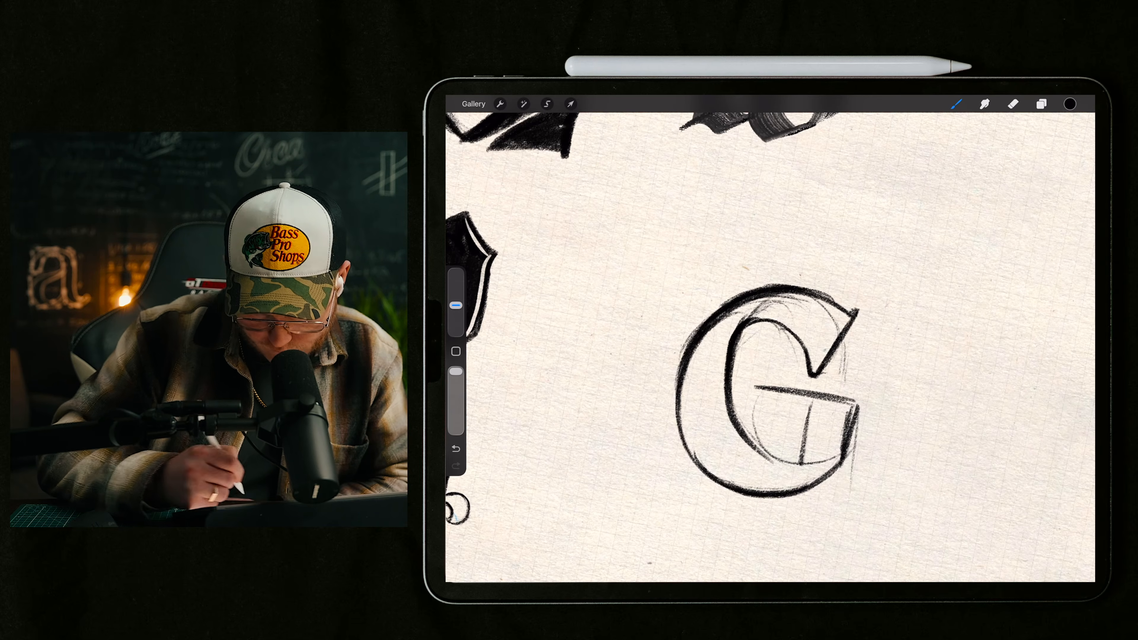
Step: Sketch a curved bracket from the horizontal bar into the stem's inner edge and trim the bar's overhanging tip
{"action": "scroll", "coordinate": [780, 395], "scroll_direction": "down", "scroll_amount": 2}
{"action": "scroll", "coordinate": [780, 394], "scroll_direction": "up", "scroll_amount": 4}
{"action": "left_click_drag", "start_coordinate": [770, 349], "coordinate": [833, 403]}
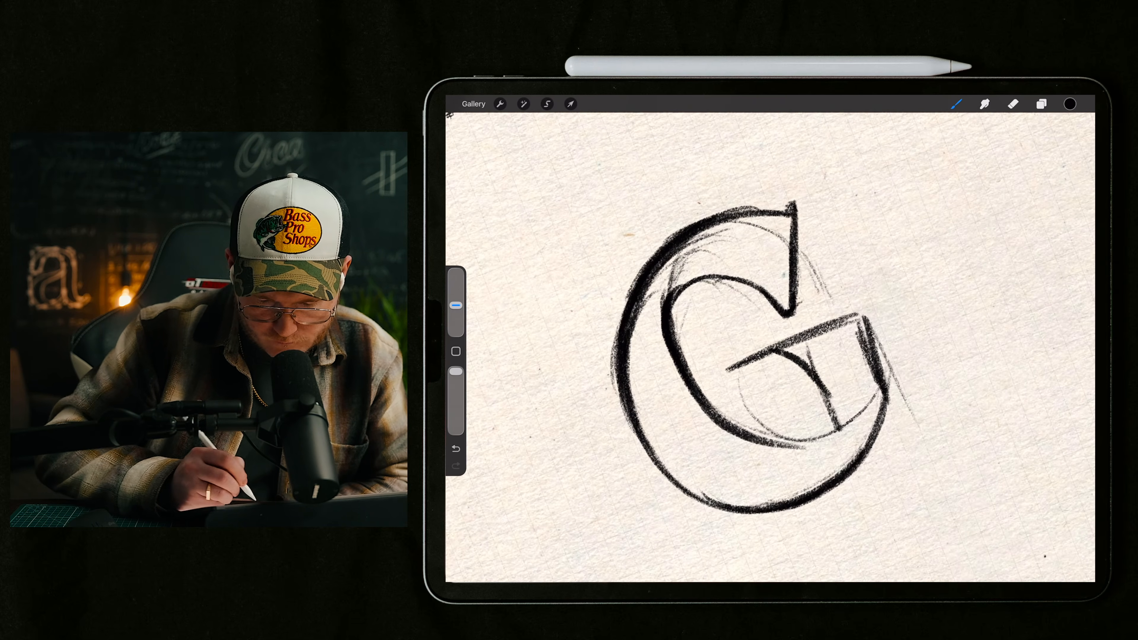
{"action": "left_click", "coordinate": [1013, 103]}
{"action": "left_click_drag", "start_coordinate": [729, 370], "coordinate": [764, 353]}
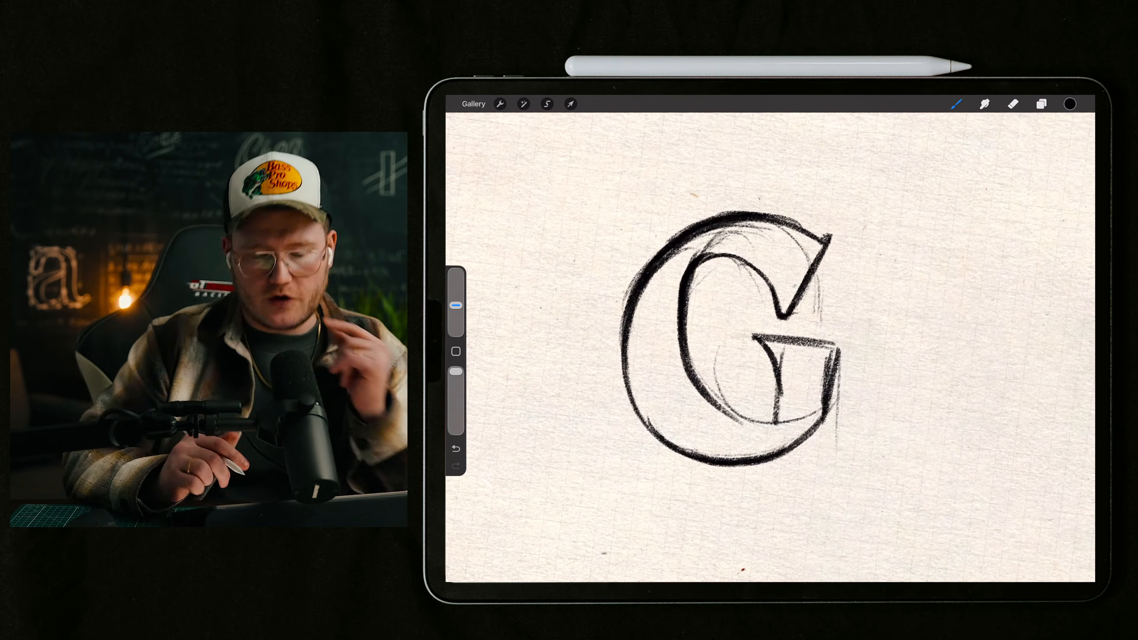
{"action": "left_click_drag", "start_coordinate": [750, 362], "coordinate": [763, 369]}
{"action": "key", "text": "ctrl+z"}
Step: Add a new layer and mark the pocket beneath the bar's curved bracket in red
{"action": "left_click", "coordinate": [1070, 103]}
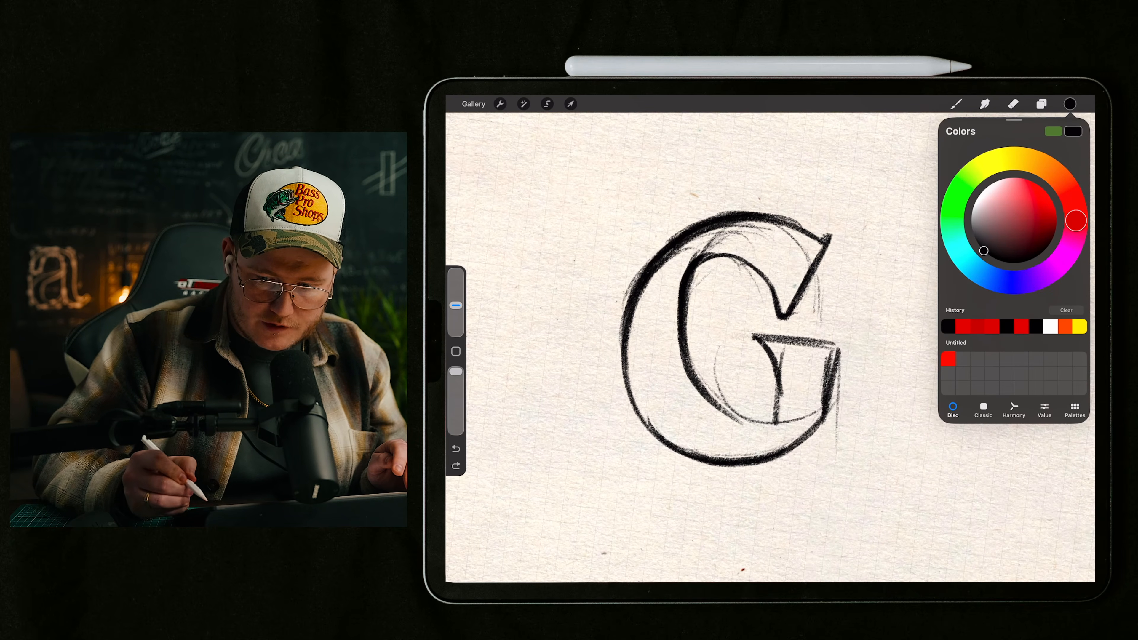
{"action": "left_click", "coordinate": [1042, 104]}
{"action": "left_click", "coordinate": [1075, 130]}
{"action": "left_click", "coordinate": [1070, 104]}
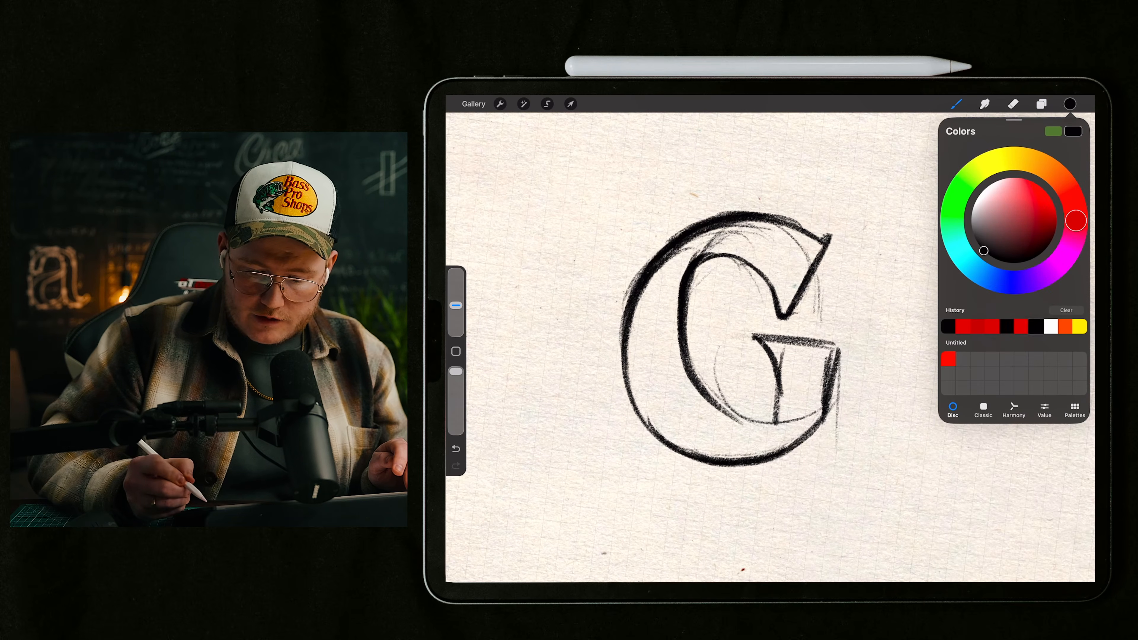
{"action": "left_click", "coordinate": [963, 326]}
{"action": "left_click", "coordinate": [1070, 104]}
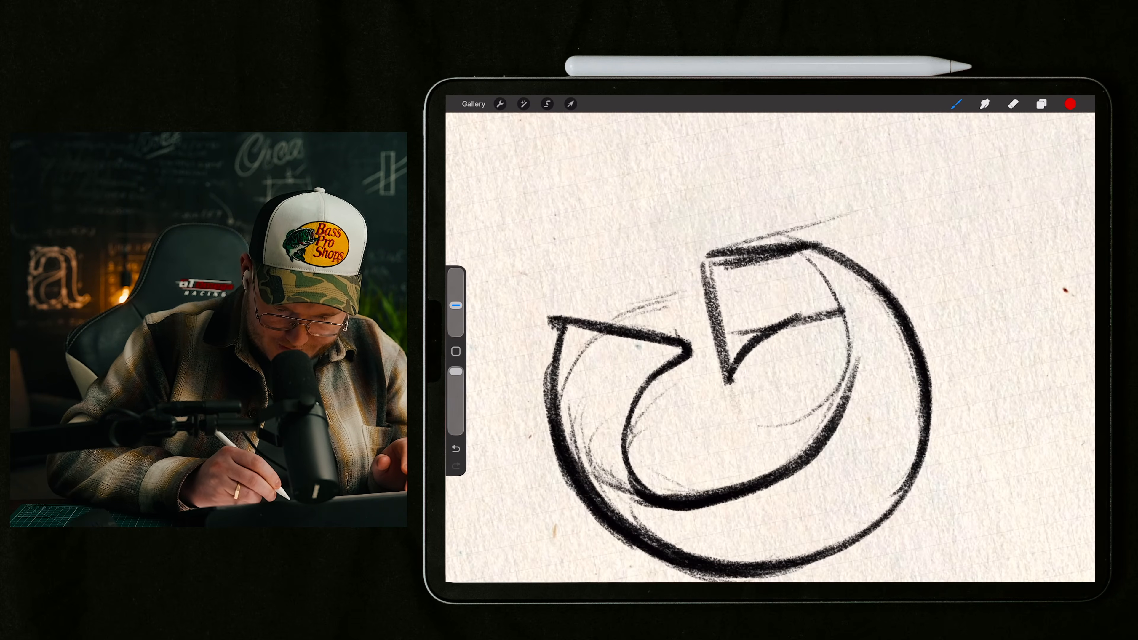
{"action": "mouse_move", "coordinate": [744, 375]}
{"action": "left_mouse_down"}
{"action": "mouse_move", "coordinate": [783, 362]}
{"action": "mouse_move", "coordinate": [750, 377]}
{"action": "left_mouse_up"}
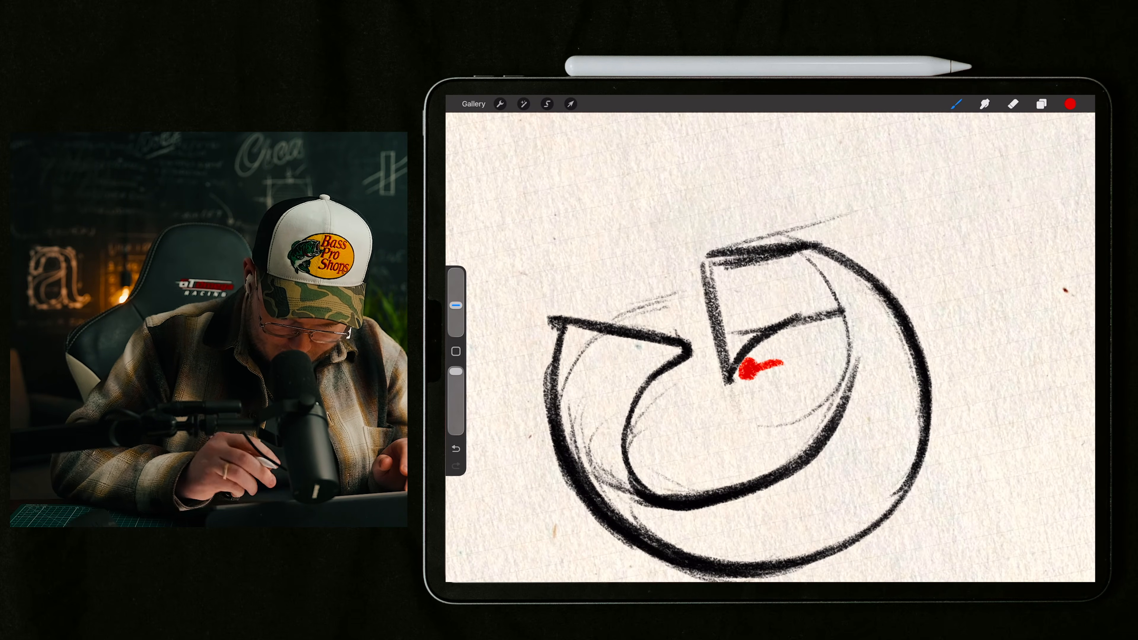
{"action": "key", "text": "ctrl+z"}
{"action": "scroll", "coordinate": [735, 381], "scroll_direction": "down", "scroll_amount": 1}
{"action": "scroll", "coordinate": [735, 381], "scroll_direction": "up", "scroll_amount": 3}
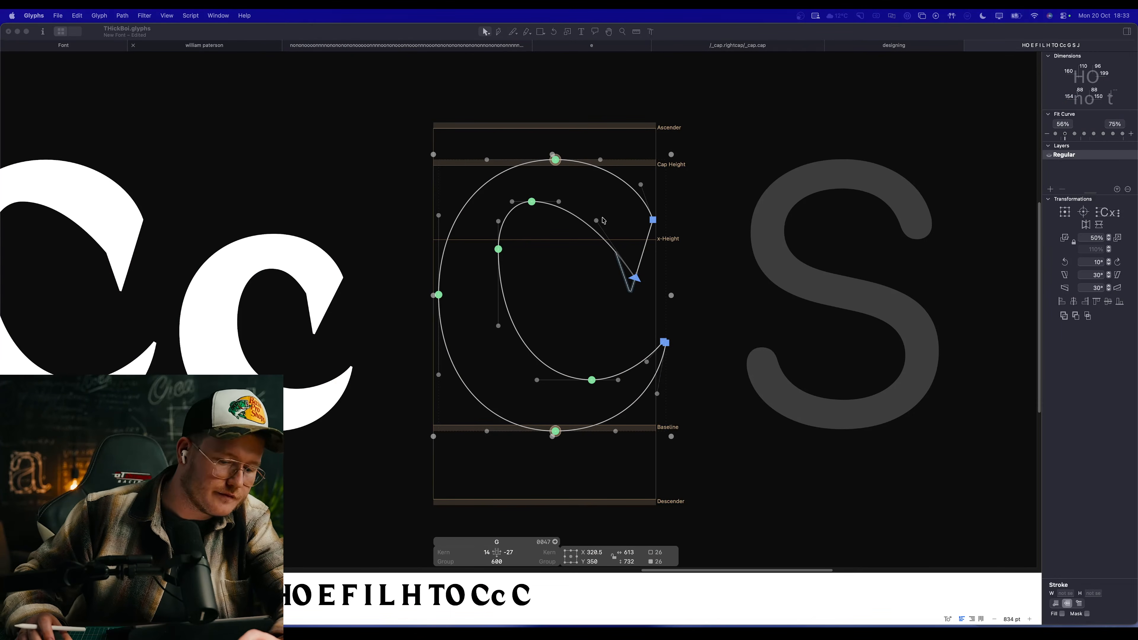
{"action": "scroll", "coordinate": [604, 220], "scroll_direction": "up", "scroll_amount": 5}
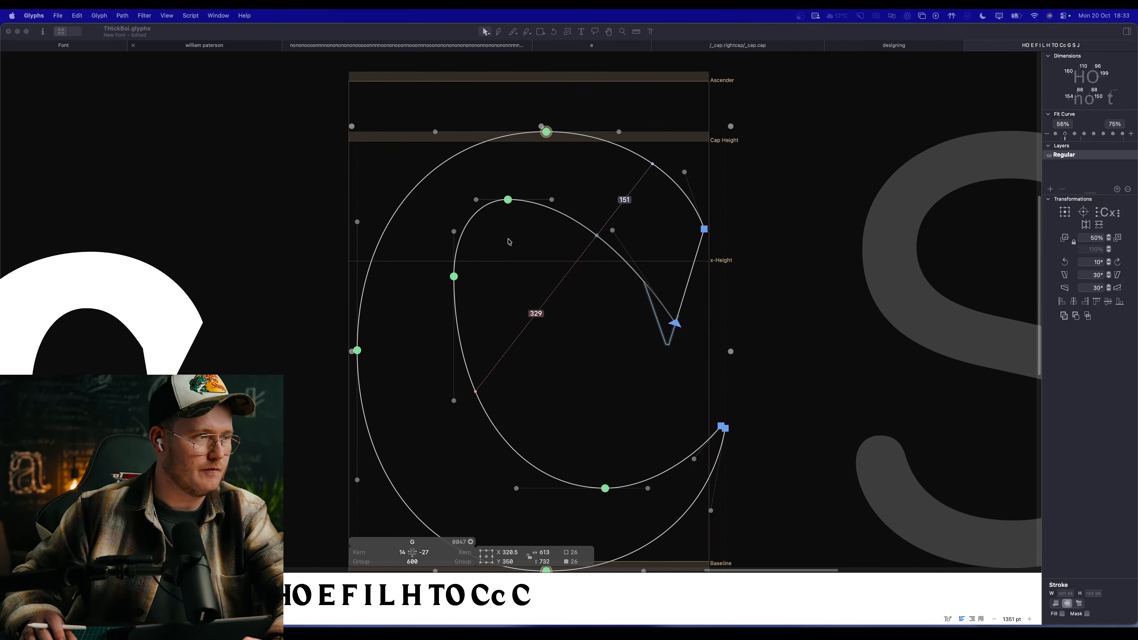
{"action": "key", "text": "space"}
{"action": "left_click_drag", "start_coordinate": [566, 282], "coordinate": [520, 251]}
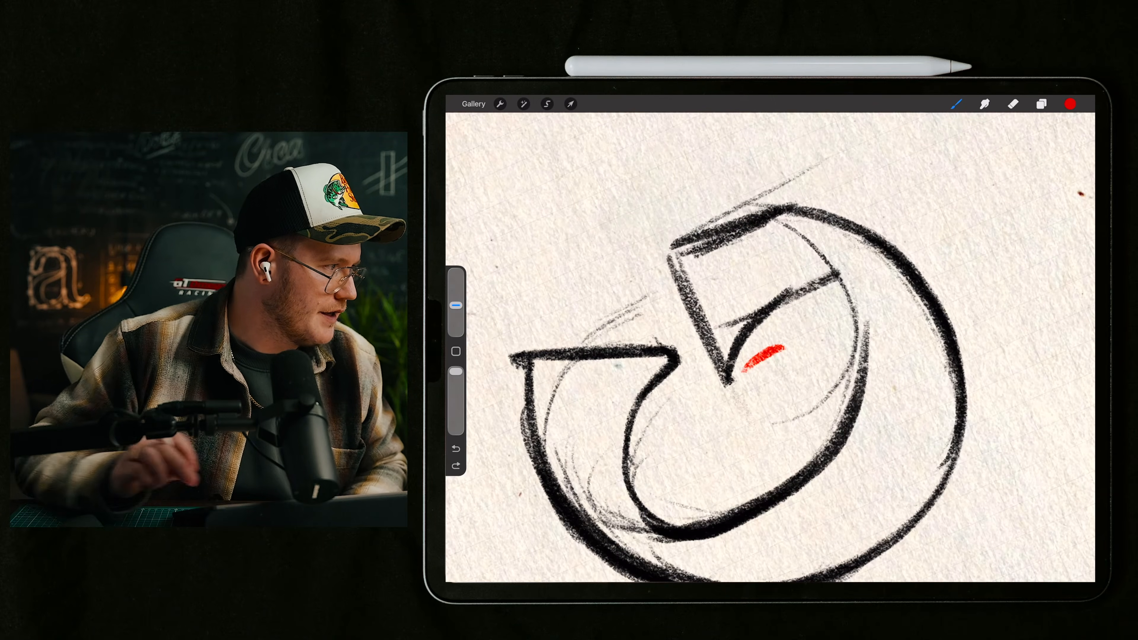
{"action": "scroll", "coordinate": [807, 314], "scroll_direction": "down", "scroll_amount": 3}
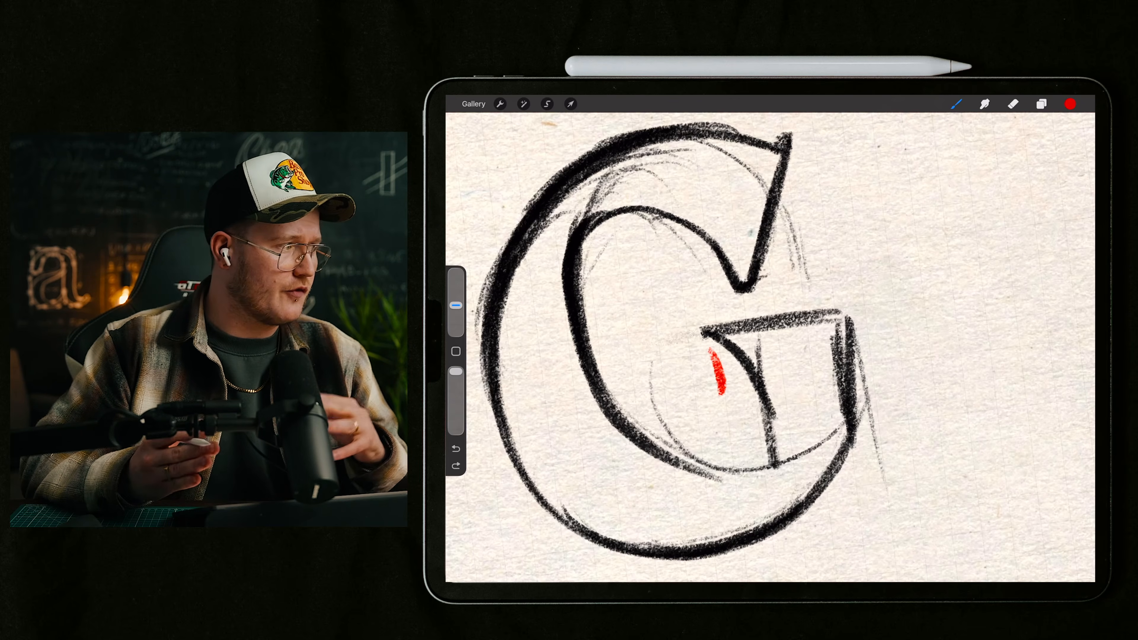
Step: Undo the red mark beside the G's bracket and set the brush colour back to black
{"action": "scroll", "coordinate": [771, 347], "scroll_direction": "down", "scroll_amount": 5}
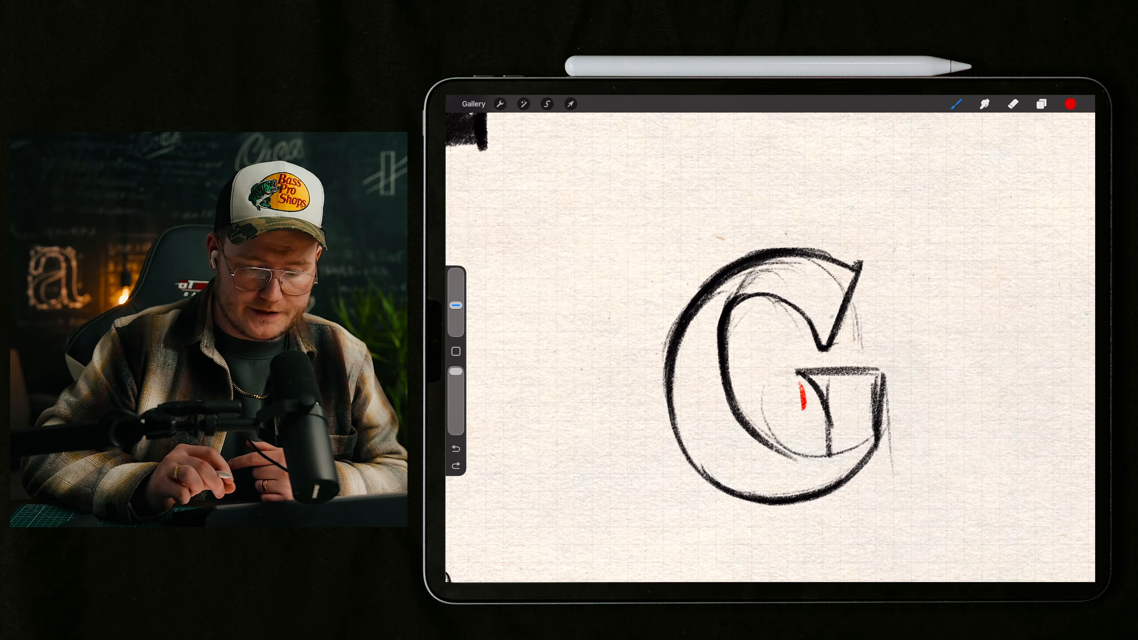
{"action": "key", "text": "ctrl+z"}
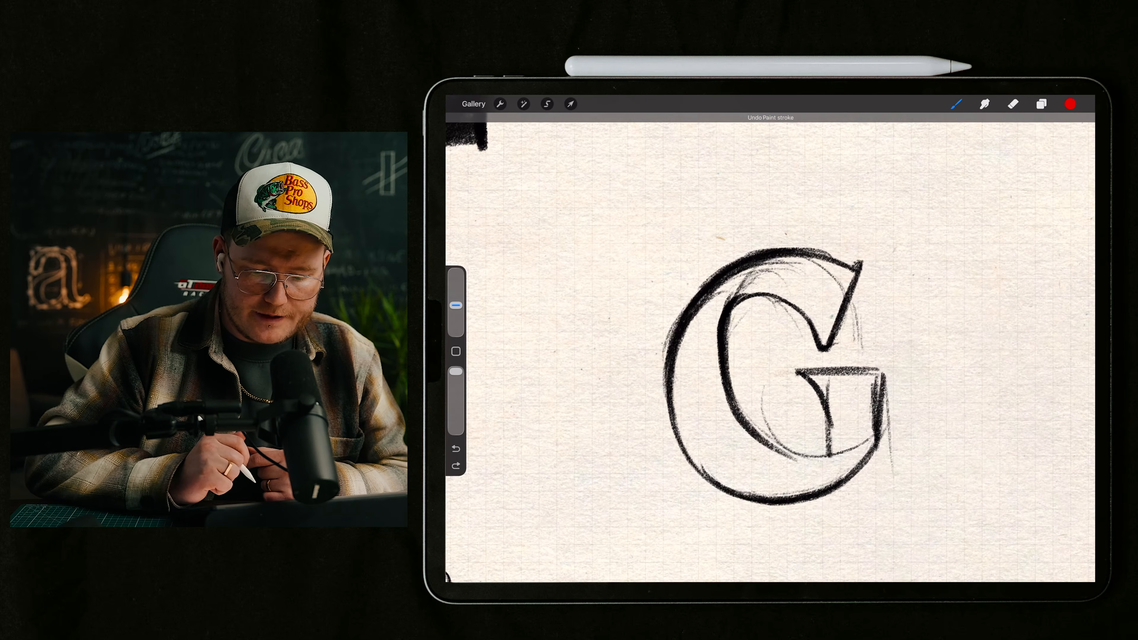
{"action": "left_click", "coordinate": [1070, 104]}
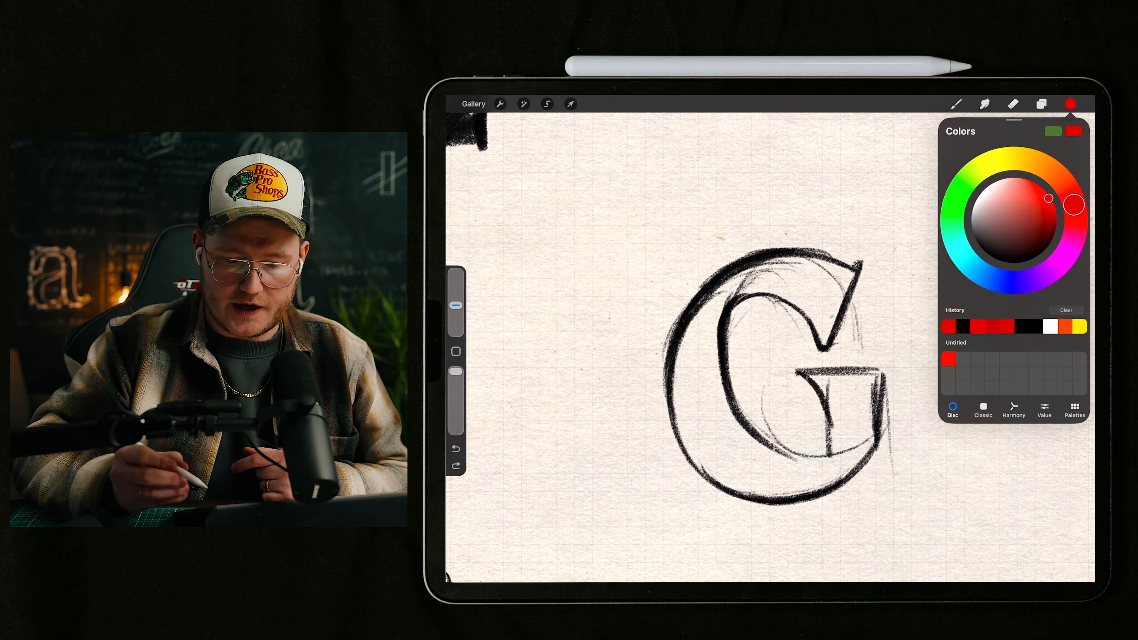
{"action": "left_click", "coordinate": [1022, 262]}
{"action": "left_click", "coordinate": [956, 104]}
{"action": "left_click", "coordinate": [957, 104]}
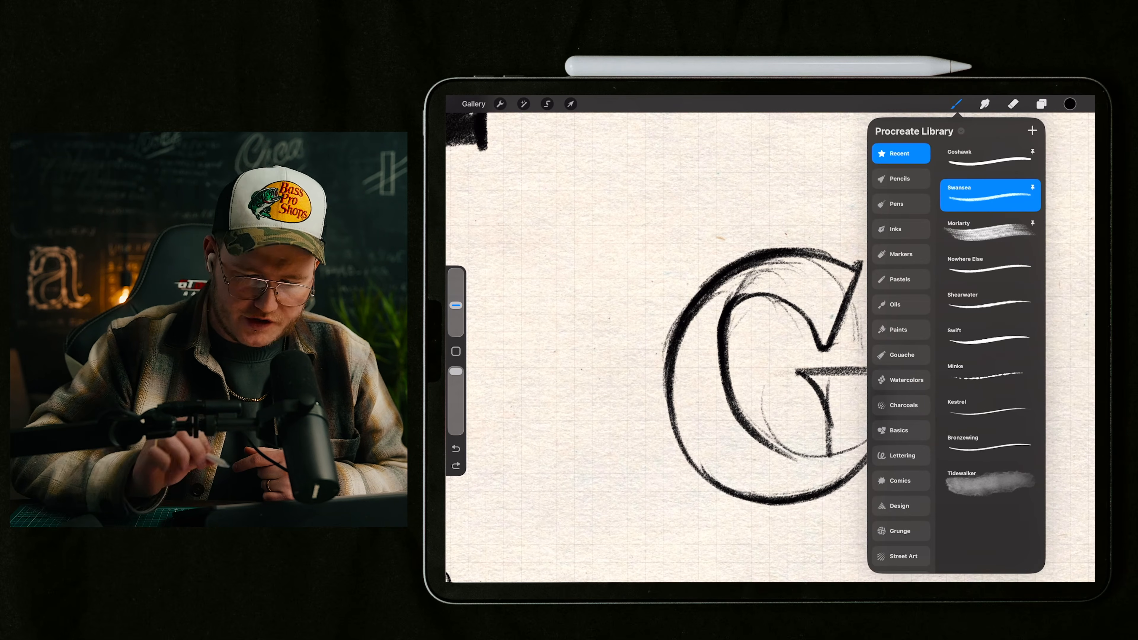
{"action": "left_click", "coordinate": [807, 359]}
Step: Delete the empty annotation layer, Layer 25
{"action": "left_click", "coordinate": [1041, 104]}
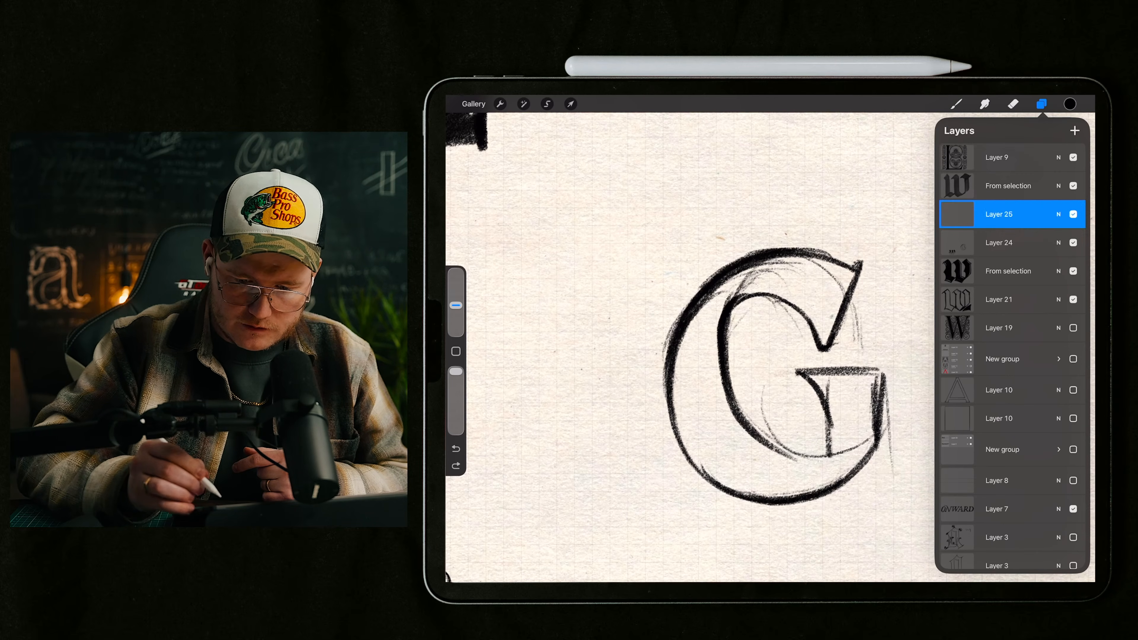
{"action": "left_click_drag", "start_coordinate": [1067, 214], "coordinate": [986, 214]}
{"action": "left_click", "coordinate": [1075, 214]}
{"action": "left_click", "coordinate": [1041, 104]}
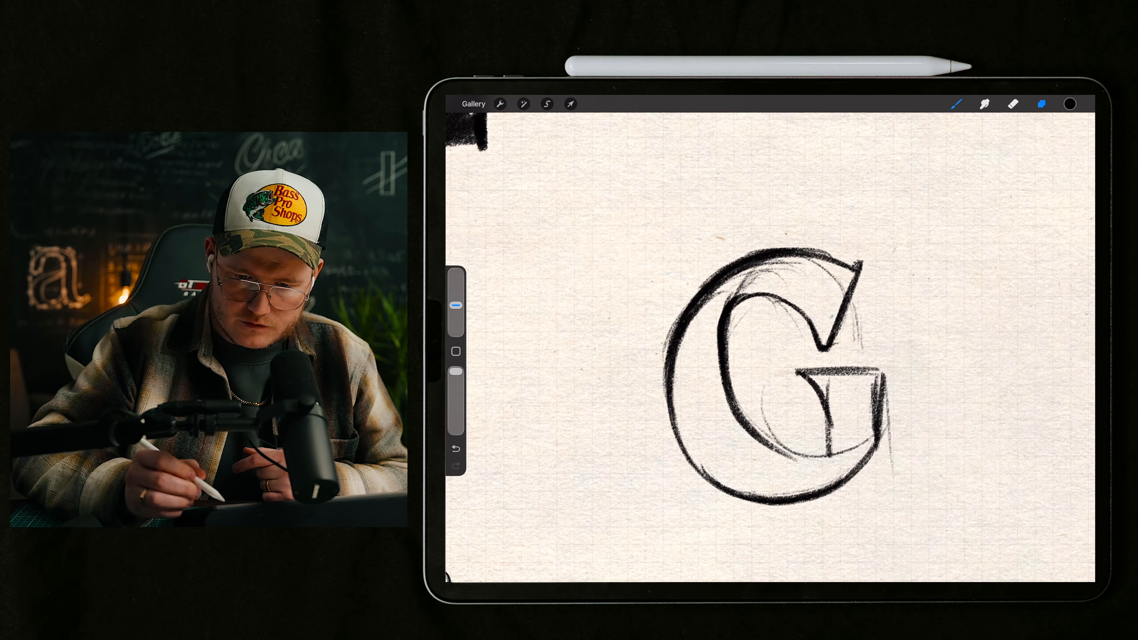
Step: Show the group containing the ornamental red A and move it to the right of the blackletter W sketches
{"action": "left_click", "coordinate": [1042, 104]}
{"action": "scroll", "coordinate": [811, 384], "scroll_direction": "down", "scroll_amount": 5}
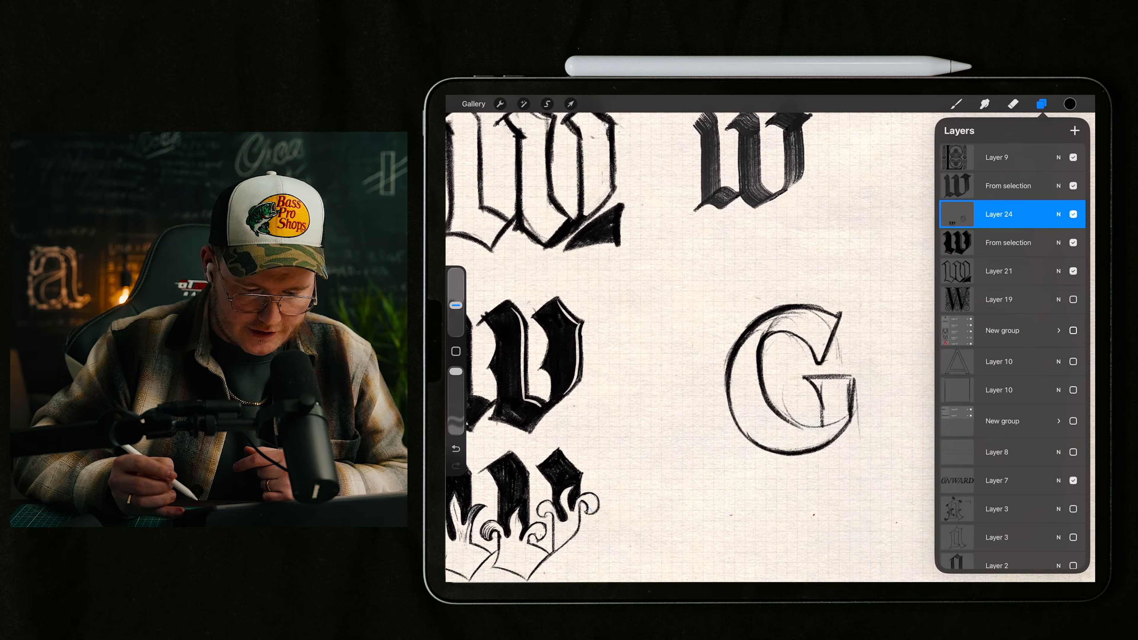
{"action": "left_click", "coordinate": [1074, 330]}
{"action": "scroll", "coordinate": [690, 314], "scroll_direction": "down", "scroll_amount": 5}
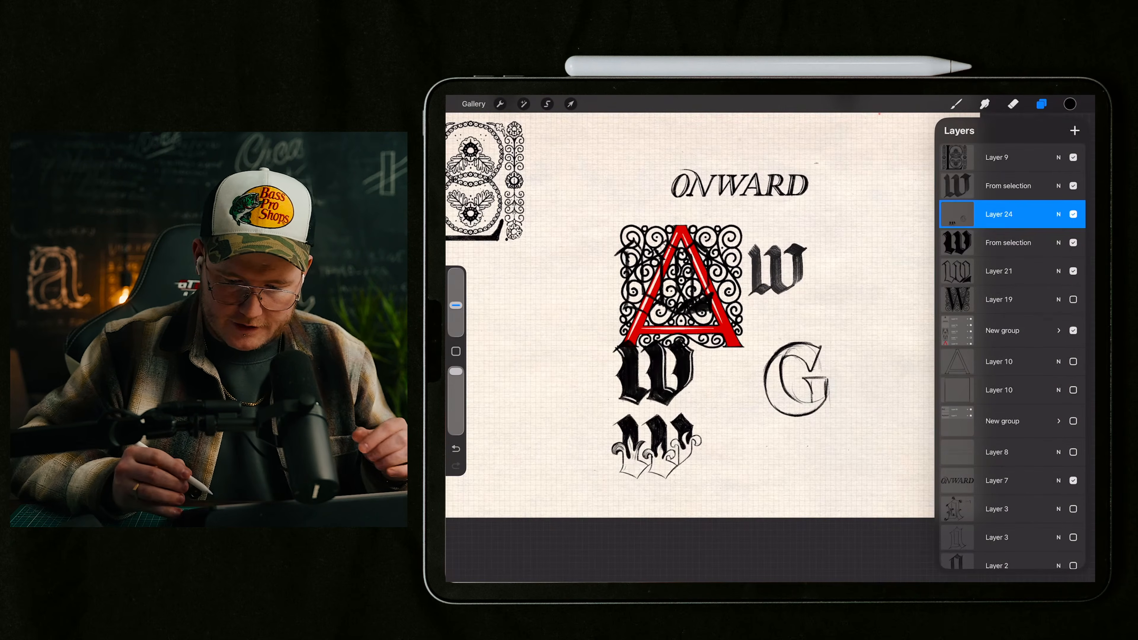
{"action": "left_click", "coordinate": [1003, 330]}
{"action": "left_click", "coordinate": [570, 104]}
{"action": "left_click_drag", "start_coordinate": [682, 287], "coordinate": [901, 287]}
{"action": "left_click", "coordinate": [956, 104]}
Step: Examine the ornamental red A and its spiral filigree up close and alongside the other lettering on the page
{"action": "scroll", "coordinate": [901, 287], "scroll_direction": "up", "scroll_amount": 5}
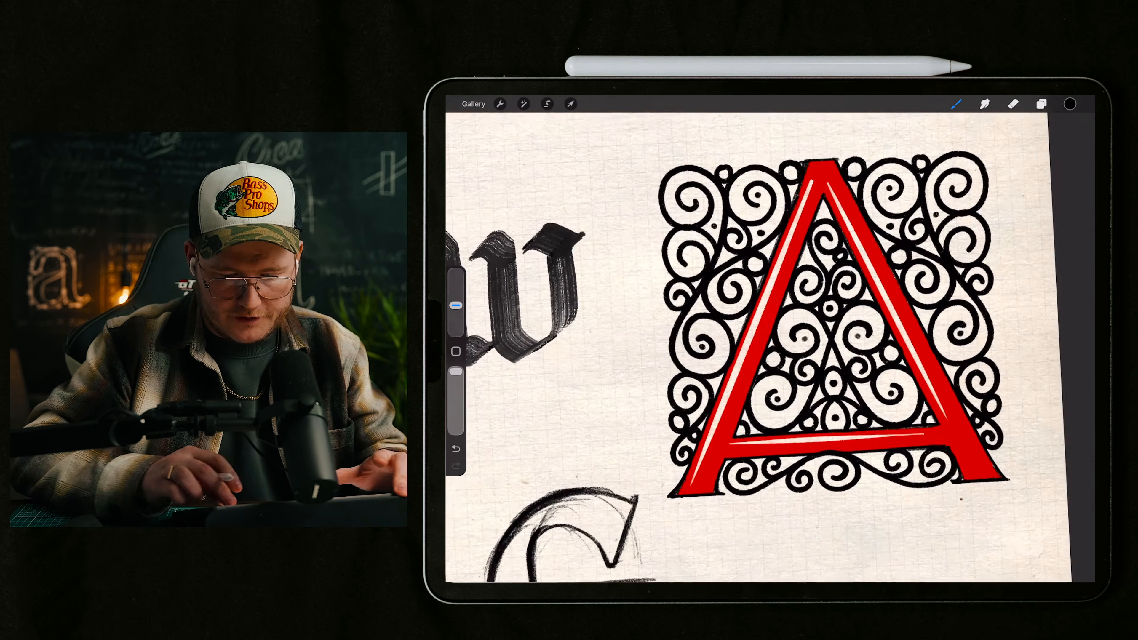
{"action": "scroll", "coordinate": [833, 323], "scroll_direction": "down", "scroll_amount": 1}
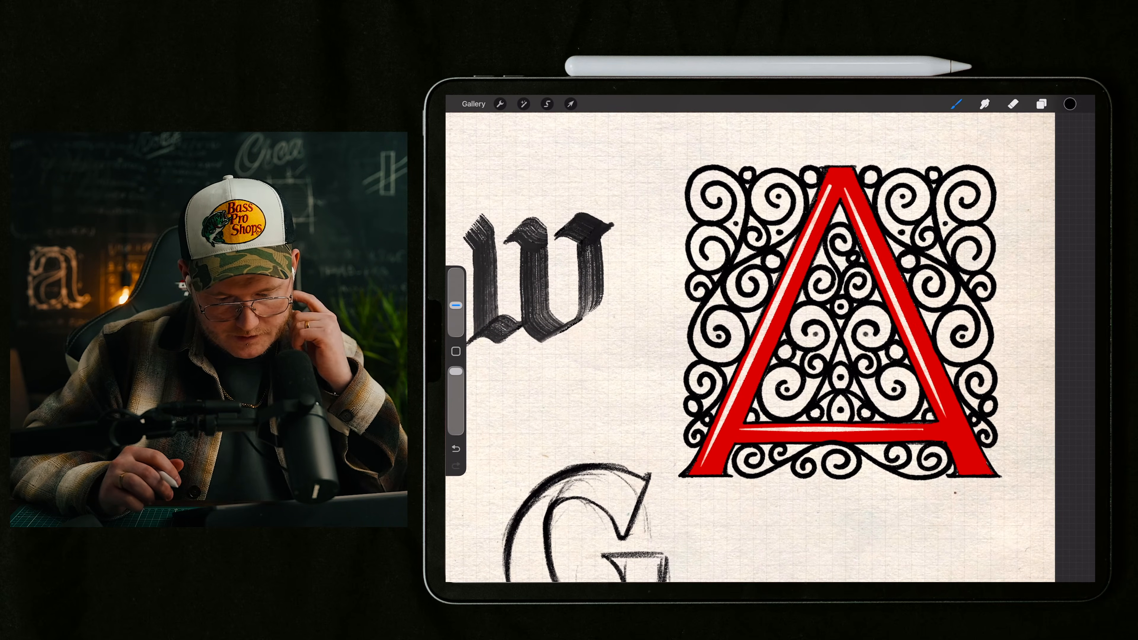
{"action": "scroll", "coordinate": [834, 323], "scroll_direction": "up", "scroll_amount": 4}
{"action": "scroll", "coordinate": [807, 332], "scroll_direction": "down", "scroll_amount": 3}
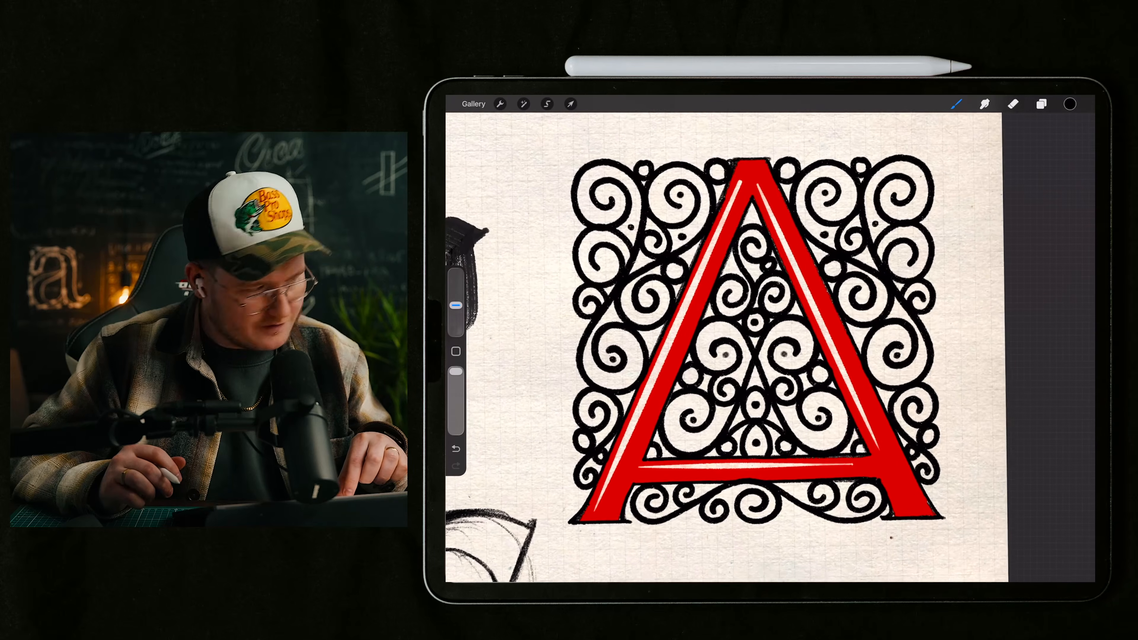
{"action": "scroll", "coordinate": [762, 336], "scroll_direction": "down", "scroll_amount": 1}
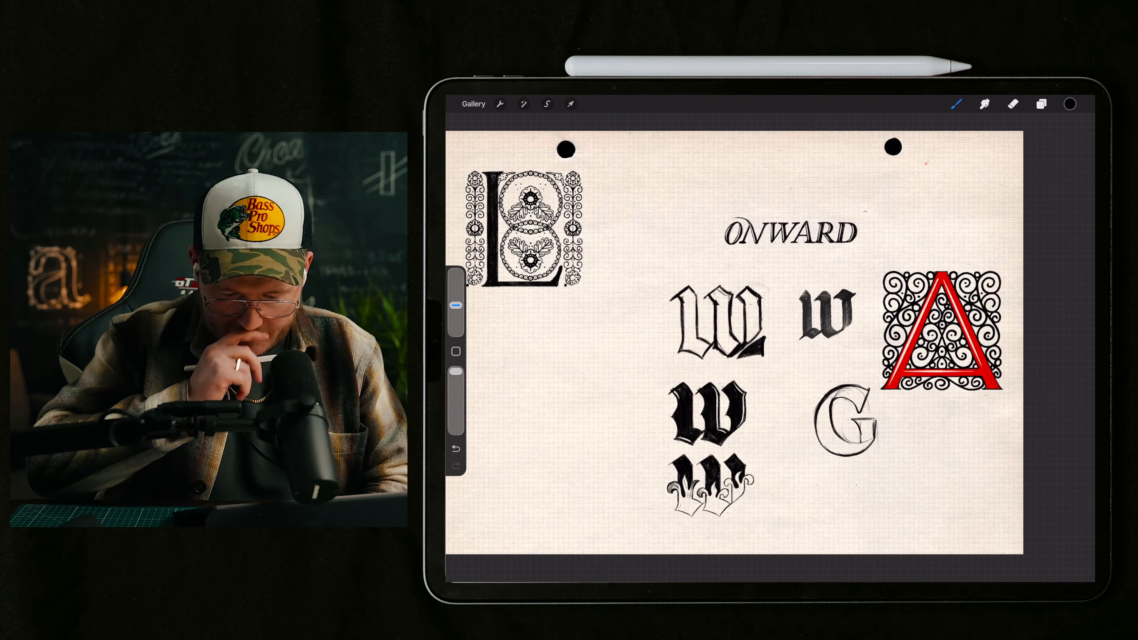
{"action": "scroll", "coordinate": [771, 347], "scroll_direction": "up", "scroll_amount": 3}
{"action": "scroll", "coordinate": [771, 347], "scroll_direction": "down", "scroll_amount": 1}
{"action": "scroll", "coordinate": [770, 348], "scroll_direction": "up", "scroll_amount": 5}
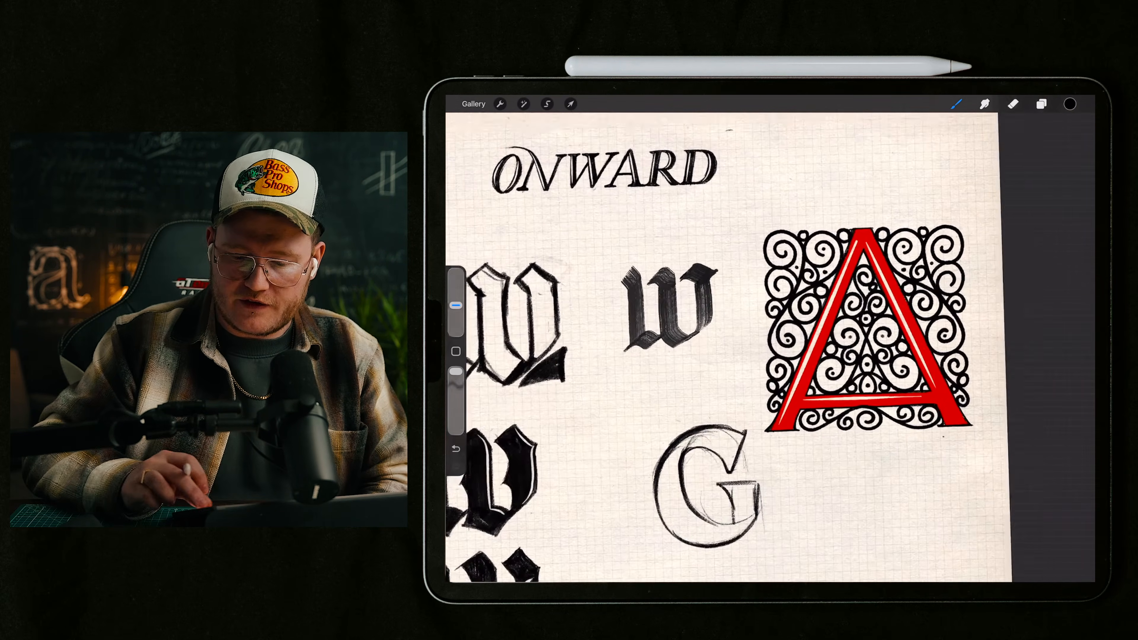
{"action": "scroll", "coordinate": [770, 347], "scroll_direction": "up", "scroll_amount": 1}
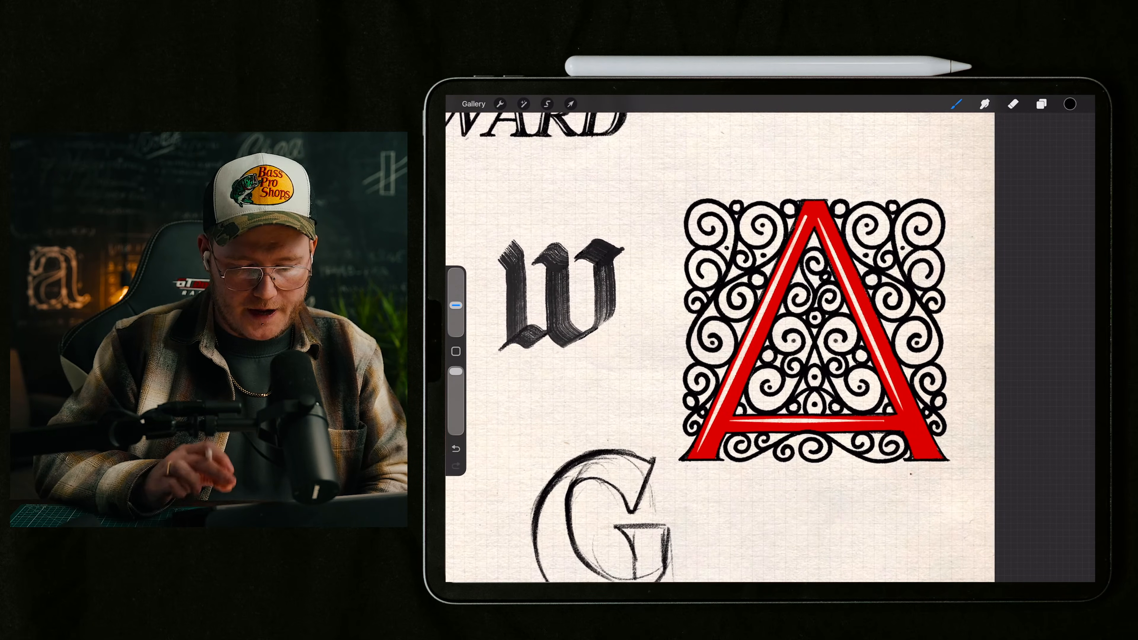
Step: Hide the ornamental A group and make Layer 24, which holds the G sketch, active
{"action": "left_click", "coordinate": [1042, 105]}
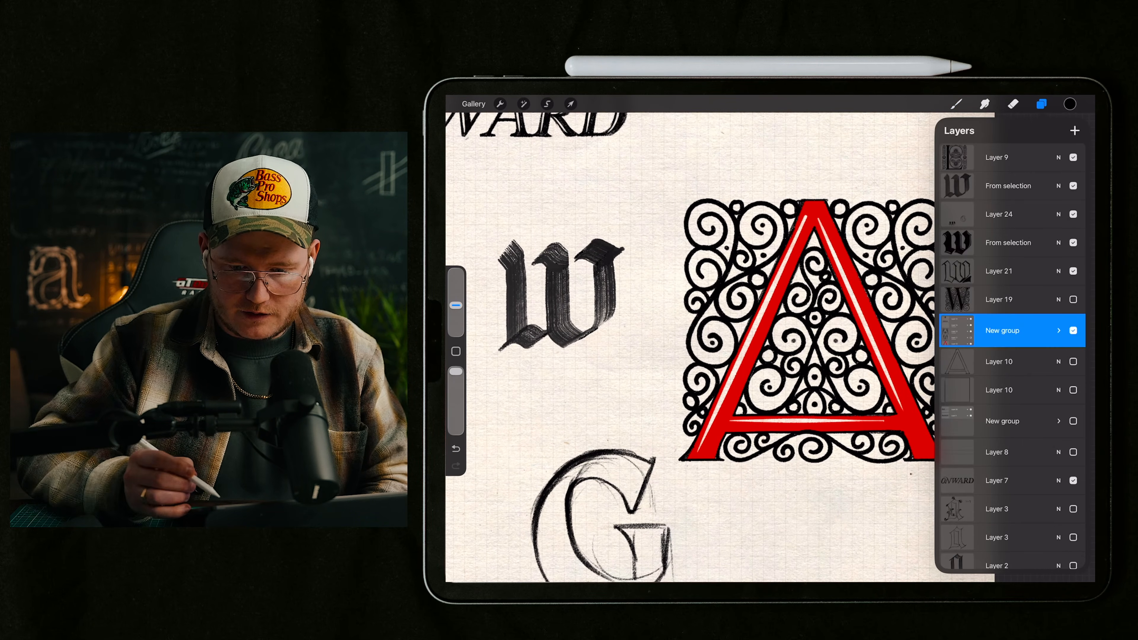
{"action": "left_click", "coordinate": [1073, 331]}
{"action": "scroll", "coordinate": [673, 348], "scroll_direction": "down", "scroll_amount": 3}
{"action": "scroll", "coordinate": [744, 314], "scroll_direction": "up", "scroll_amount": 4}
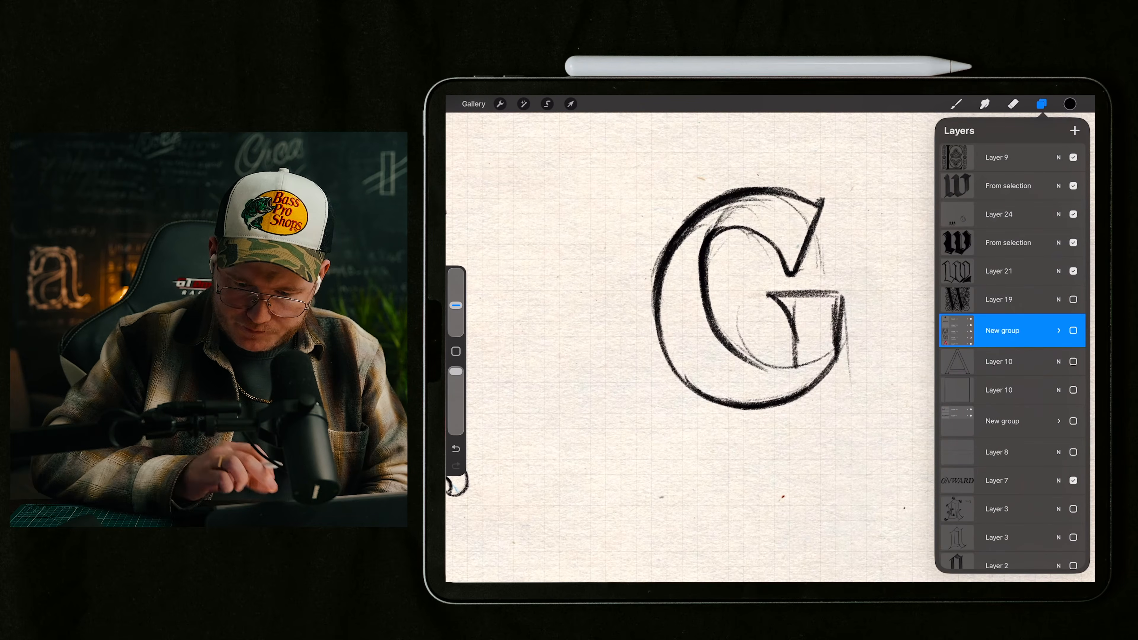
{"action": "left_click", "coordinate": [999, 214]}
Step: Fill the G's thick back, lower bowl and stem with solid black brush strokes
{"action": "left_click", "coordinate": [957, 104]}
{"action": "mouse_move", "coordinate": [721, 215]}
{"action": "left_mouse_down"}
{"action": "mouse_move", "coordinate": [675, 285]}
{"action": "mouse_move", "coordinate": [735, 203]}
{"action": "mouse_move", "coordinate": [678, 264]}
{"action": "mouse_move", "coordinate": [695, 359]}
{"action": "mouse_move", "coordinate": [715, 379]}
{"action": "mouse_move", "coordinate": [670, 341]}
{"action": "mouse_move", "coordinate": [671, 288]}
{"action": "mouse_move", "coordinate": [721, 386]}
{"action": "mouse_move", "coordinate": [753, 386]}
{"action": "mouse_move", "coordinate": [688, 372]}
{"action": "mouse_move", "coordinate": [762, 394]}
{"action": "mouse_move", "coordinate": [825, 372]}
{"action": "mouse_move", "coordinate": [843, 345]}
{"action": "left_mouse_up"}
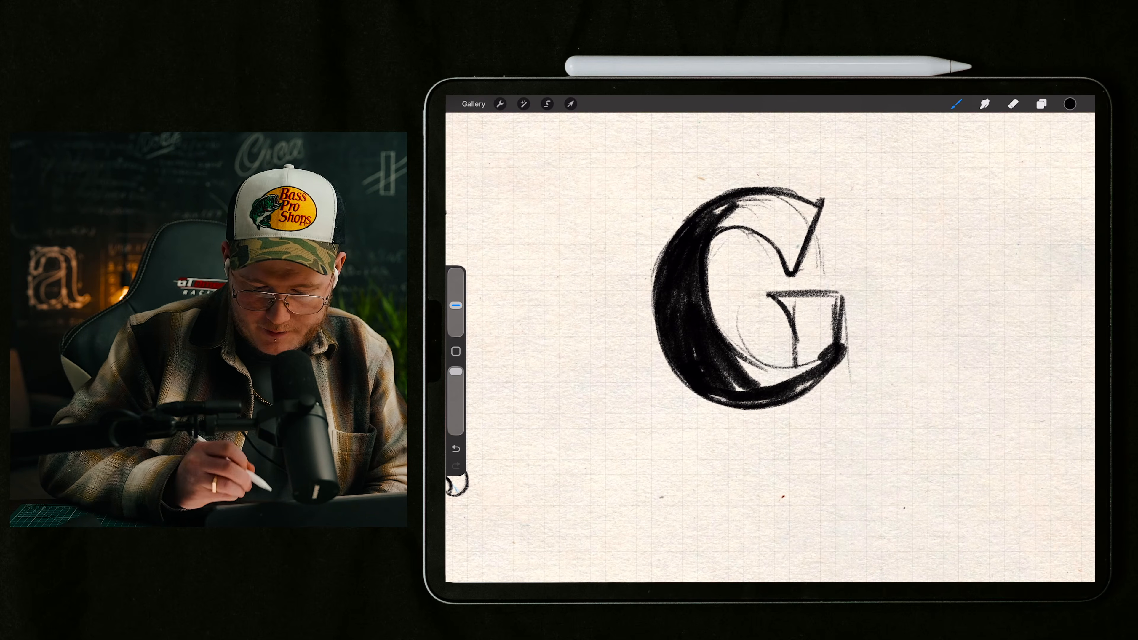
{"action": "key", "text": "ctrl+z"}
{"action": "left_click_drag", "start_coordinate": [823, 202], "coordinate": [742, 246]}
{"action": "mouse_move", "coordinate": [813, 379]}
{"action": "left_mouse_down"}
{"action": "mouse_move", "coordinate": [758, 406]}
{"action": "mouse_move", "coordinate": [812, 390]}
{"action": "mouse_move", "coordinate": [774, 402]}
{"action": "mouse_move", "coordinate": [801, 401]}
{"action": "mouse_move", "coordinate": [733, 435]}
{"action": "mouse_move", "coordinate": [792, 422]}
{"action": "mouse_move", "coordinate": [745, 437]}
{"action": "mouse_move", "coordinate": [815, 389]}
{"action": "mouse_move", "coordinate": [787, 423]}
{"action": "mouse_move", "coordinate": [825, 374]}
{"action": "mouse_move", "coordinate": [827, 350]}
{"action": "mouse_move", "coordinate": [807, 372]}
{"action": "mouse_move", "coordinate": [812, 327]}
{"action": "mouse_move", "coordinate": [826, 368]}
{"action": "mouse_move", "coordinate": [802, 314]}
{"action": "mouse_move", "coordinate": [790, 335]}
{"action": "mouse_move", "coordinate": [758, 336]}
{"action": "mouse_move", "coordinate": [811, 316]}
{"action": "left_mouse_up"}
{"action": "scroll", "coordinate": [771, 338], "scroll_direction": "up", "scroll_amount": 1}
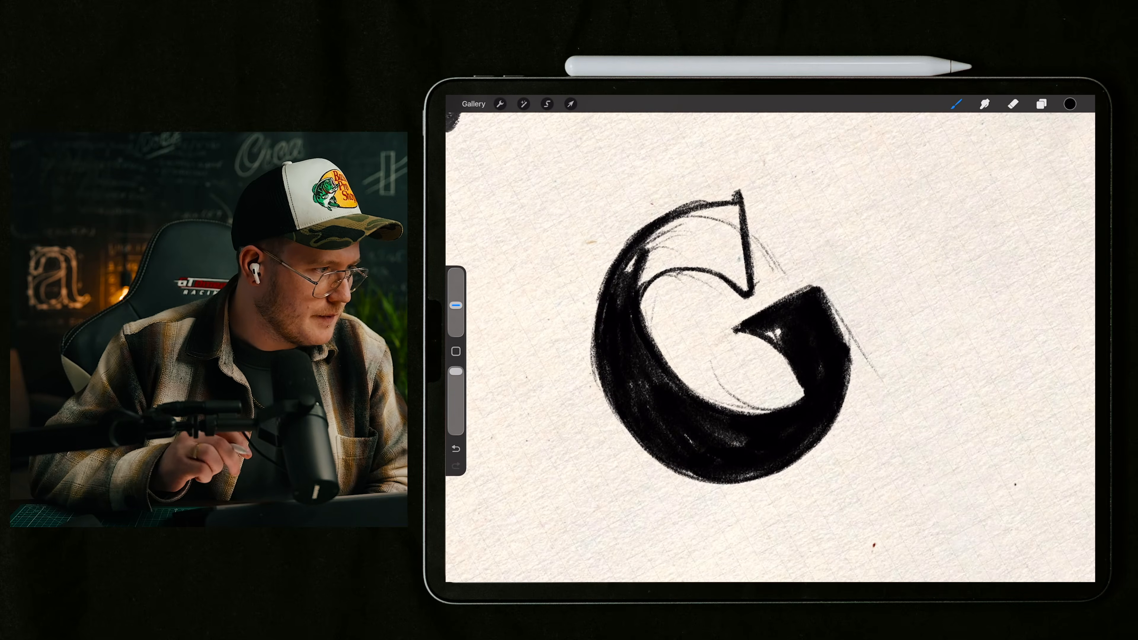
Step: Fill the gap beneath the bar's bracket and erase the stray lines along the stem's outer edge
{"action": "scroll", "coordinate": [771, 339], "scroll_direction": "up", "scroll_amount": 1}
{"action": "scroll", "coordinate": [707, 288], "scroll_direction": "down", "scroll_amount": 1}
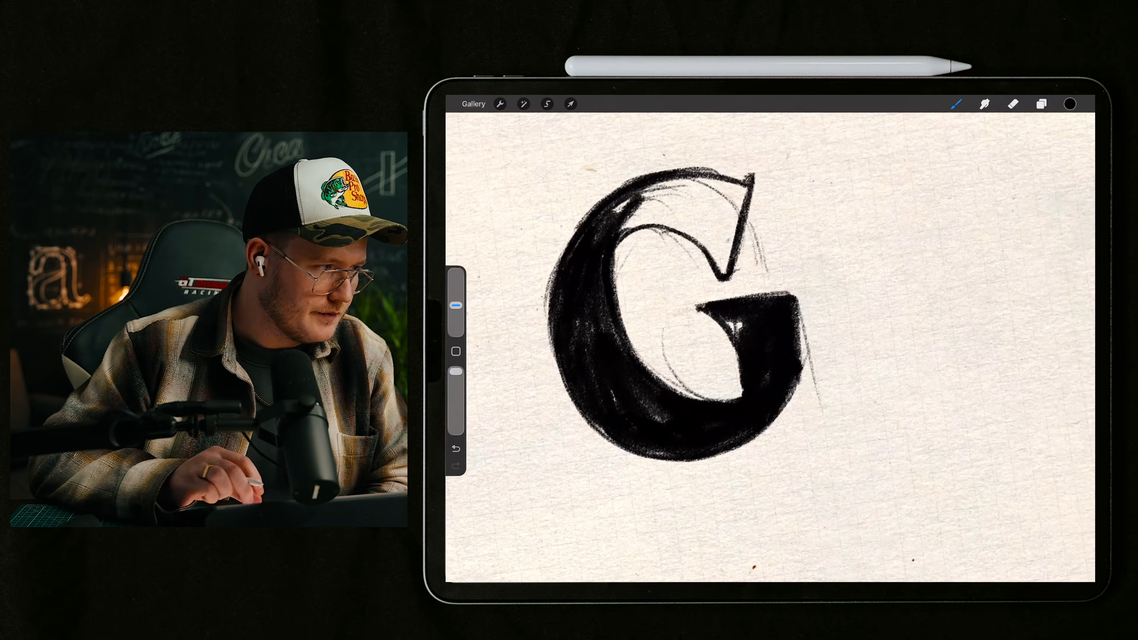
{"action": "left_click_drag", "start_coordinate": [732, 327], "coordinate": [748, 344]}
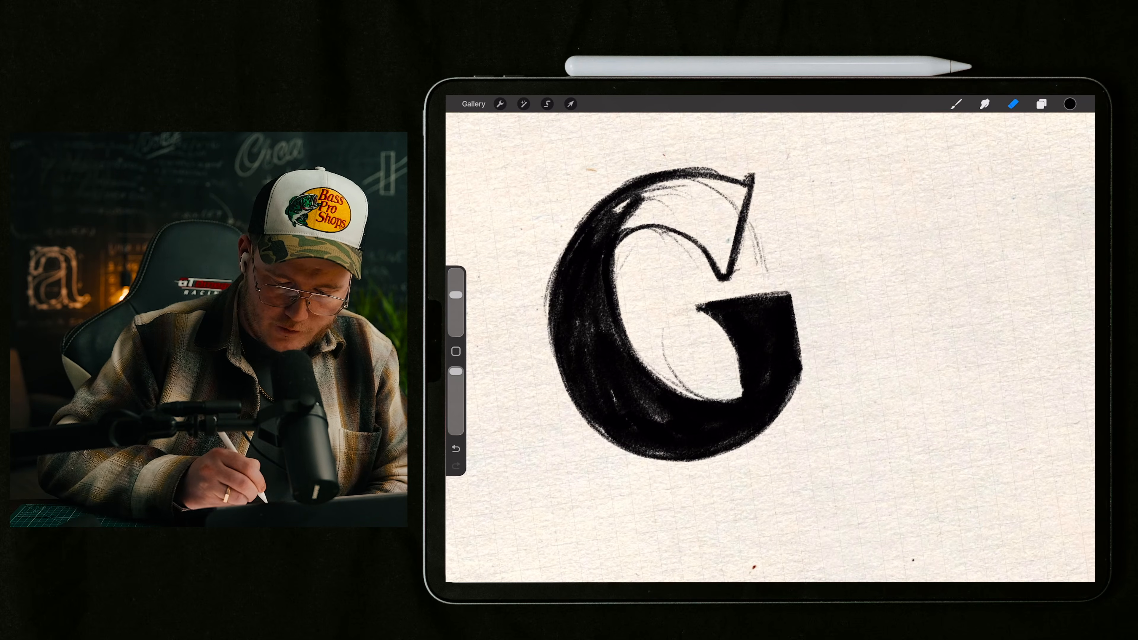
Step: Fill the G's upper arm and serif with solid black brush strokes, including the inner curve running into the counter
{"action": "scroll", "coordinate": [771, 347], "scroll_direction": "down", "scroll_amount": 2}
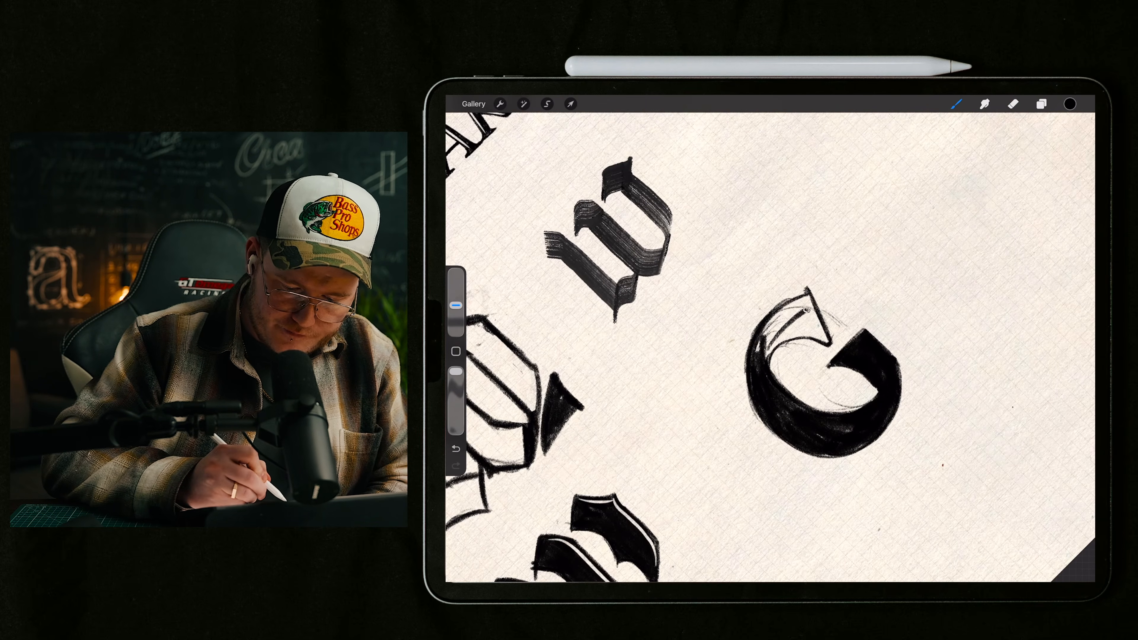
{"action": "left_click_drag", "start_coordinate": [807, 310], "coordinate": [766, 341]}
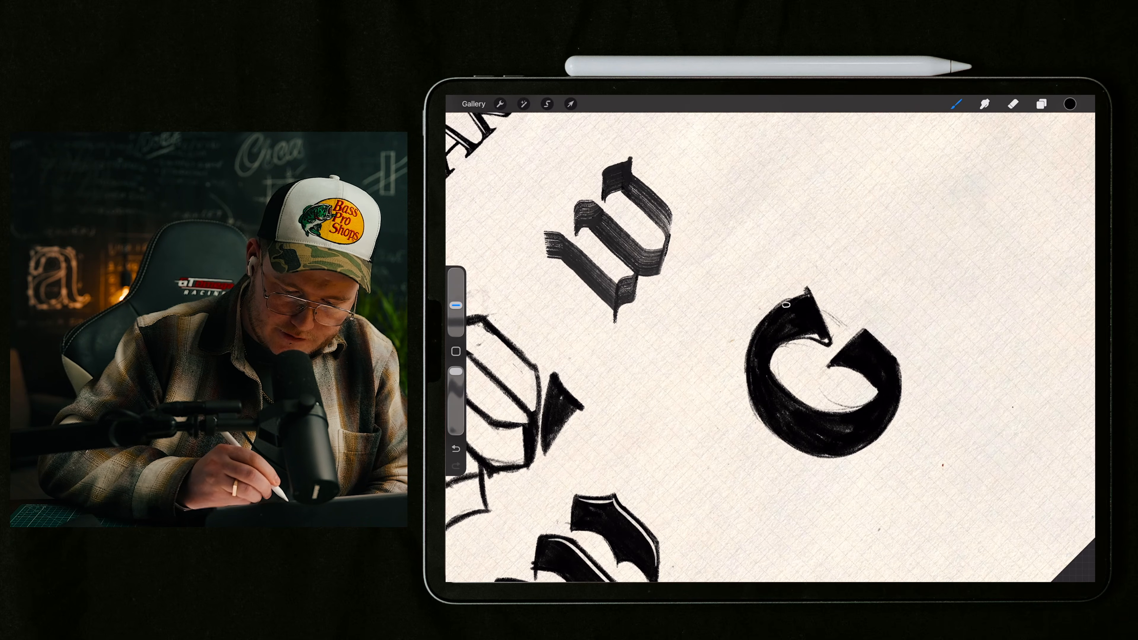
{"action": "scroll", "coordinate": [825, 372], "scroll_direction": "up", "scroll_amount": 3}
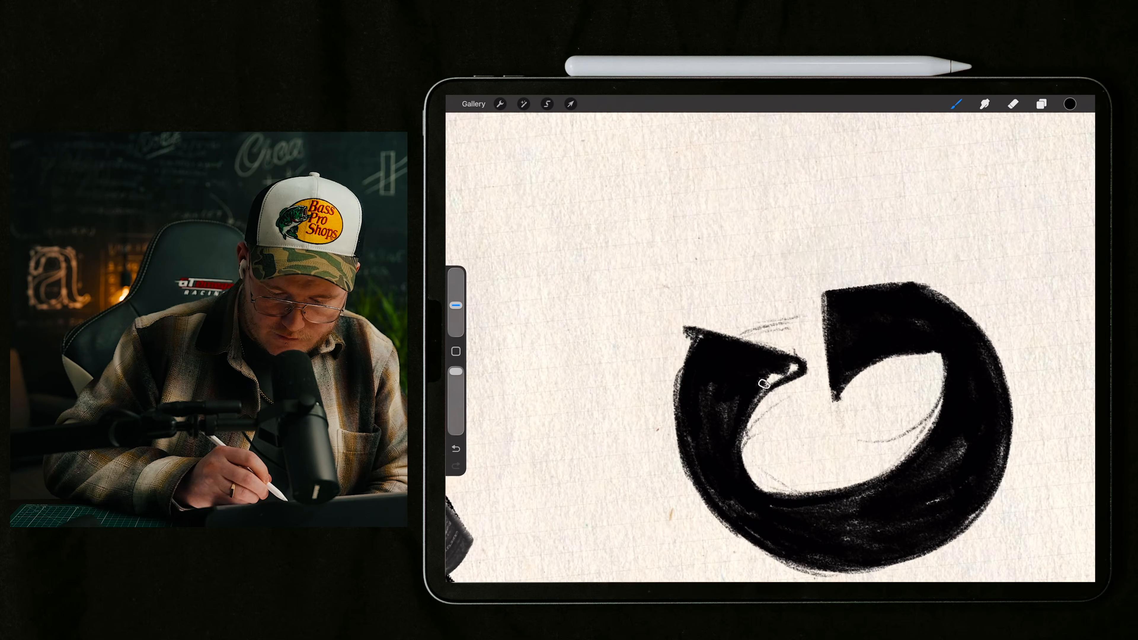
{"action": "left_click_drag", "start_coordinate": [798, 363], "coordinate": [740, 421]}
{"action": "scroll", "coordinate": [846, 386], "scroll_direction": "down", "scroll_amount": 1}
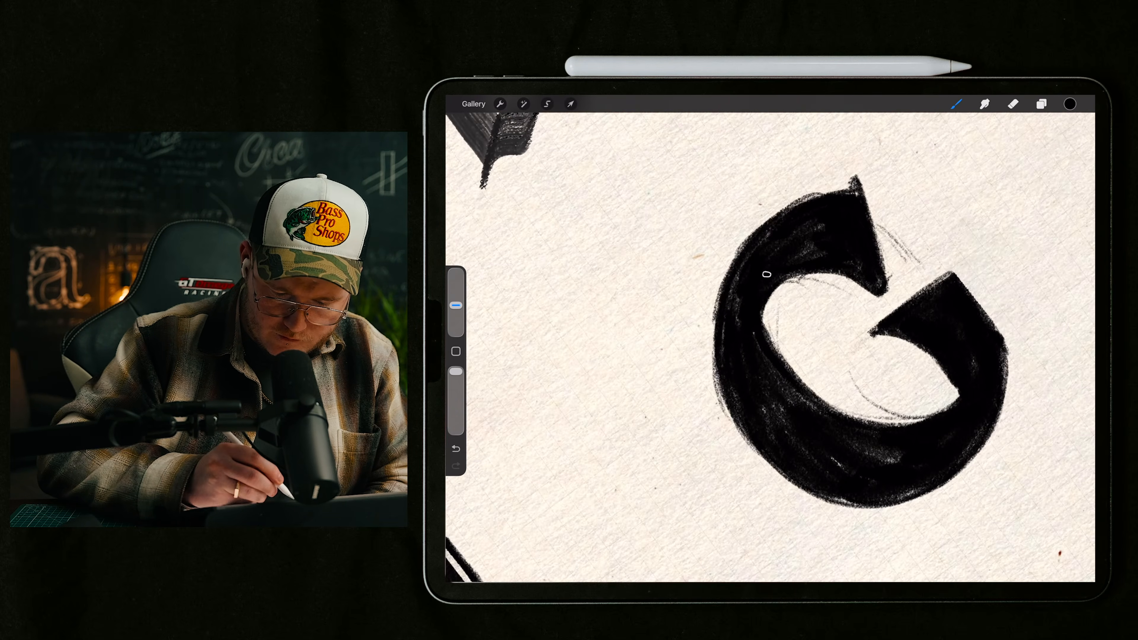
{"action": "scroll", "coordinate": [771, 341], "scroll_direction": "down", "scroll_amount": 2}
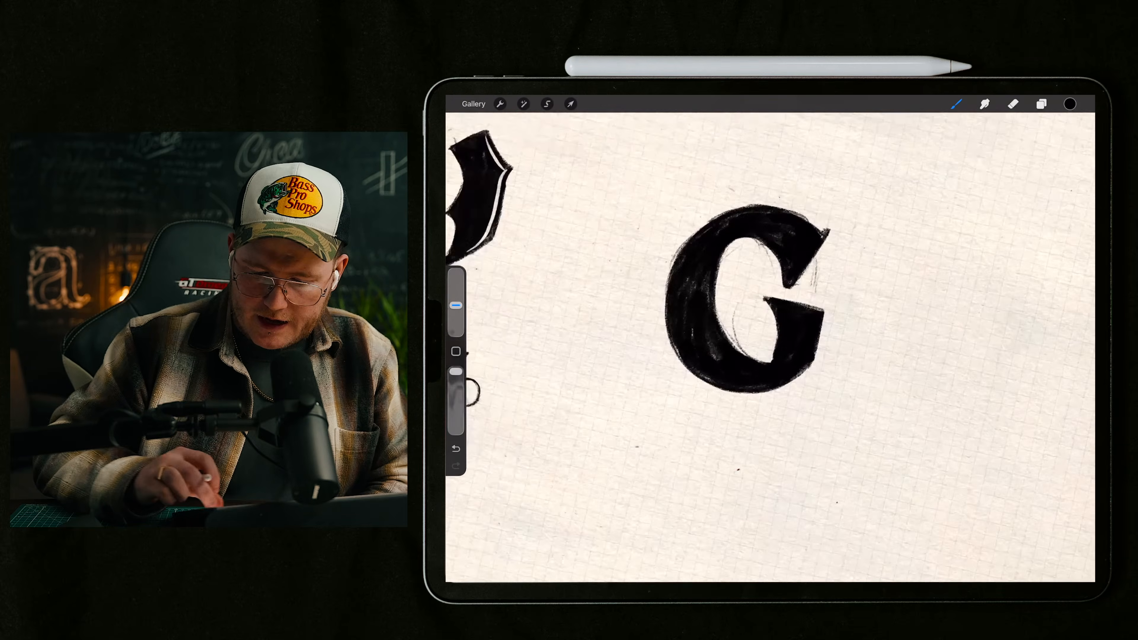
Step: Erase the stray sketch lines inside the G's counter and undo the last two strokes
{"action": "scroll", "coordinate": [726, 319], "scroll_direction": "up", "scroll_amount": 2}
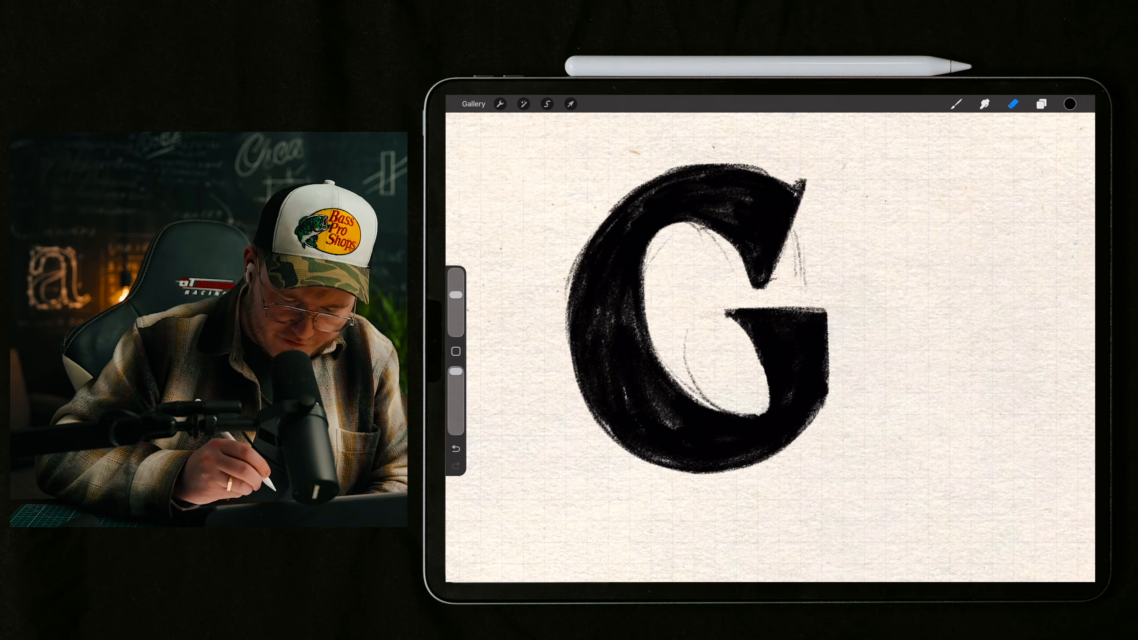
{"action": "scroll", "coordinate": [726, 341], "scroll_direction": "up", "scroll_amount": 2}
{"action": "left_click", "coordinate": [1014, 104]}
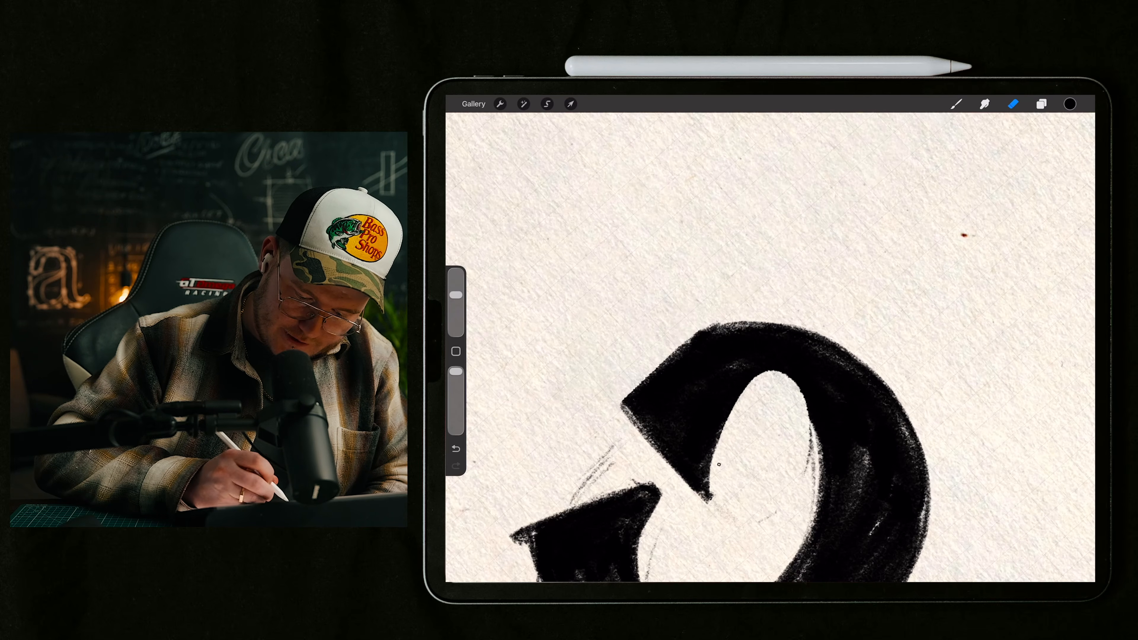
{"action": "scroll", "coordinate": [771, 404], "scroll_direction": "down", "scroll_amount": 3}
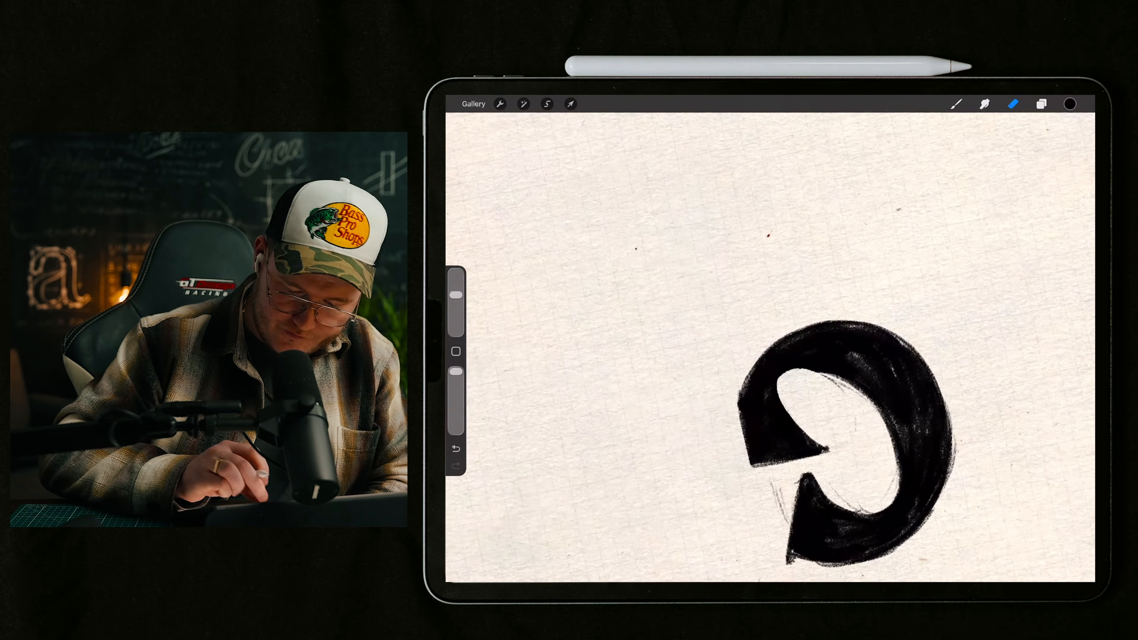
{"action": "key", "text": "ctrl+z"}
{"action": "scroll", "coordinate": [825, 412], "scroll_direction": "up", "scroll_amount": 2}
{"action": "key", "text": "ctrl+z"}
{"action": "scroll", "coordinate": [825, 386], "scroll_direction": "up", "scroll_amount": 3}
{"action": "scroll", "coordinate": [825, 386], "scroll_direction": "up", "scroll_amount": 1}
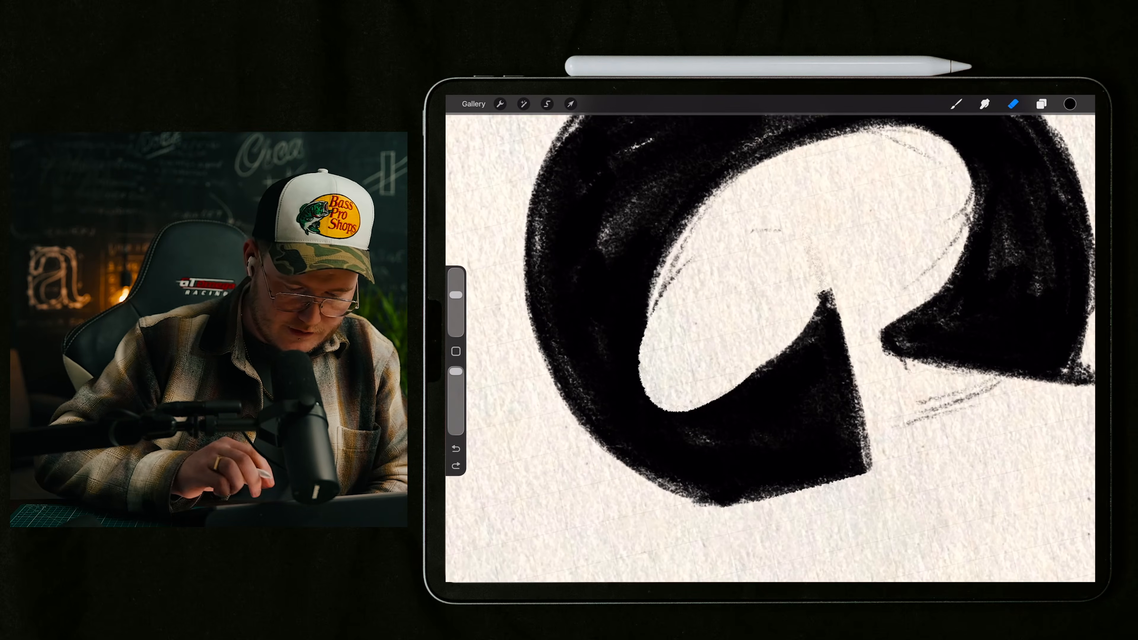
Step: Paint the counter's lower curve in black where it meets the stem, rounding its inner edge
{"action": "left_click", "coordinate": [956, 104]}
{"action": "left_click_drag", "start_coordinate": [642, 351], "coordinate": [667, 411]}
{"action": "left_click_drag", "start_coordinate": [647, 310], "coordinate": [673, 410]}
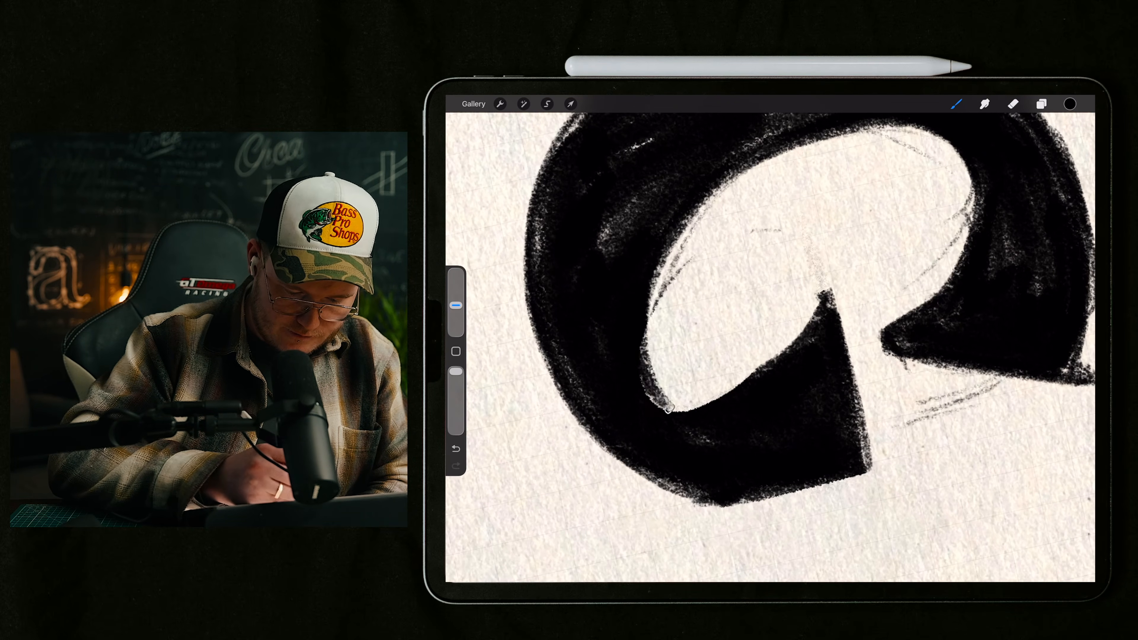
{"action": "left_click_drag", "start_coordinate": [644, 346], "coordinate": [715, 419]}
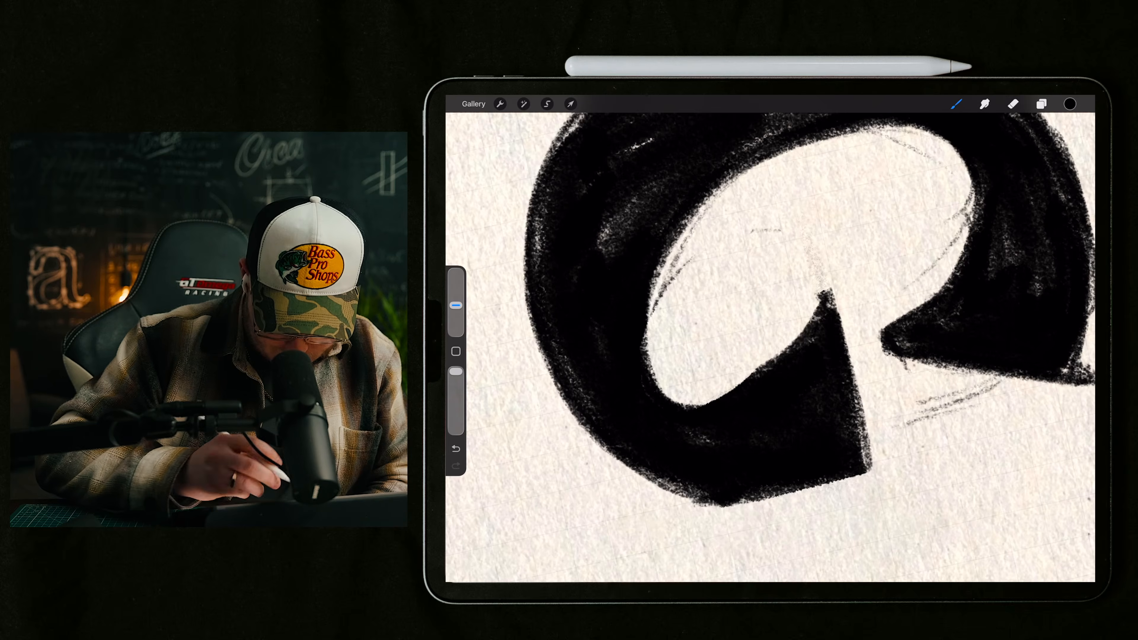
Step: Erase the stray sketch lines beside the upper serif and along the counter's inner edge
{"action": "scroll", "coordinate": [771, 341], "scroll_direction": "down", "scroll_amount": 5}
{"action": "scroll", "coordinate": [744, 305], "scroll_direction": "up", "scroll_amount": 4}
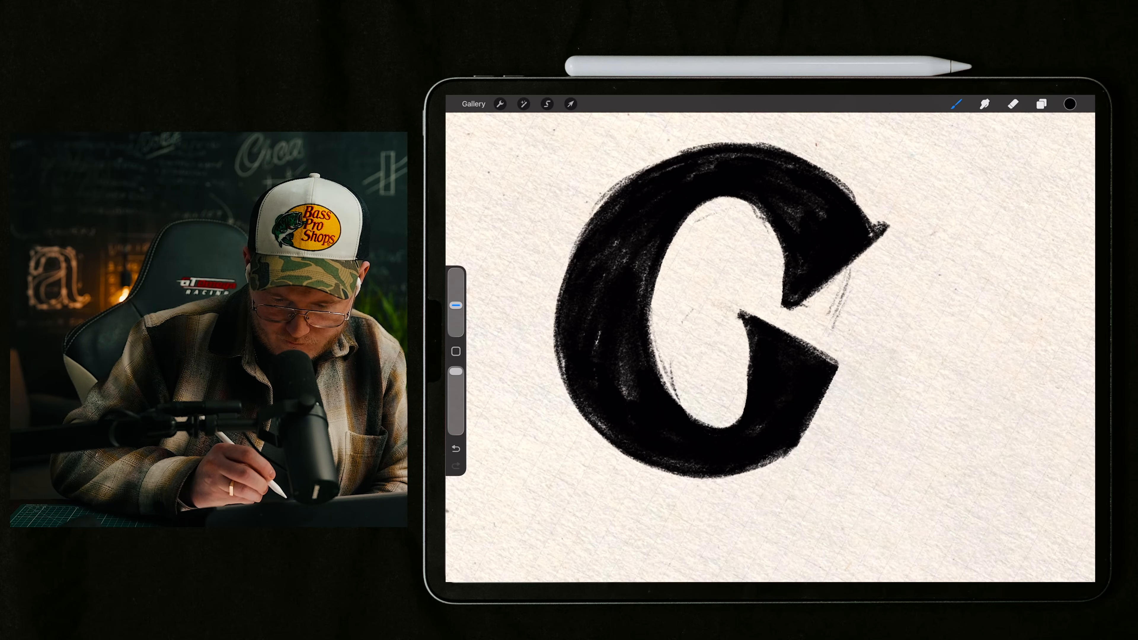
{"action": "left_click_drag", "start_coordinate": [809, 293], "coordinate": [870, 249]}
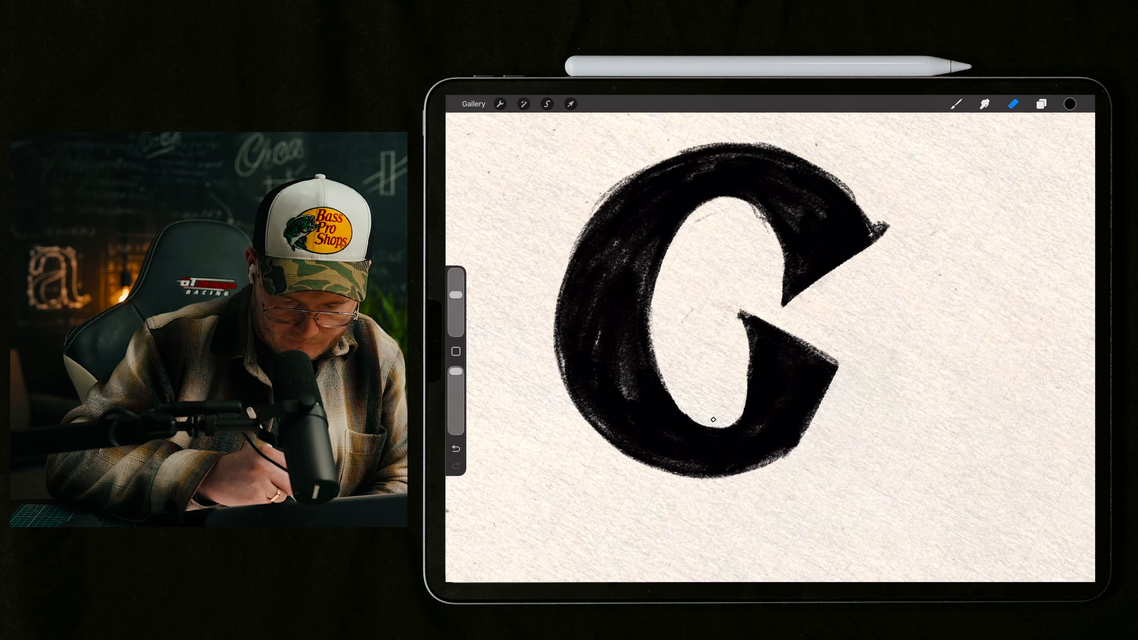
{"action": "scroll", "coordinate": [771, 314], "scroll_direction": "up", "scroll_amount": 3}
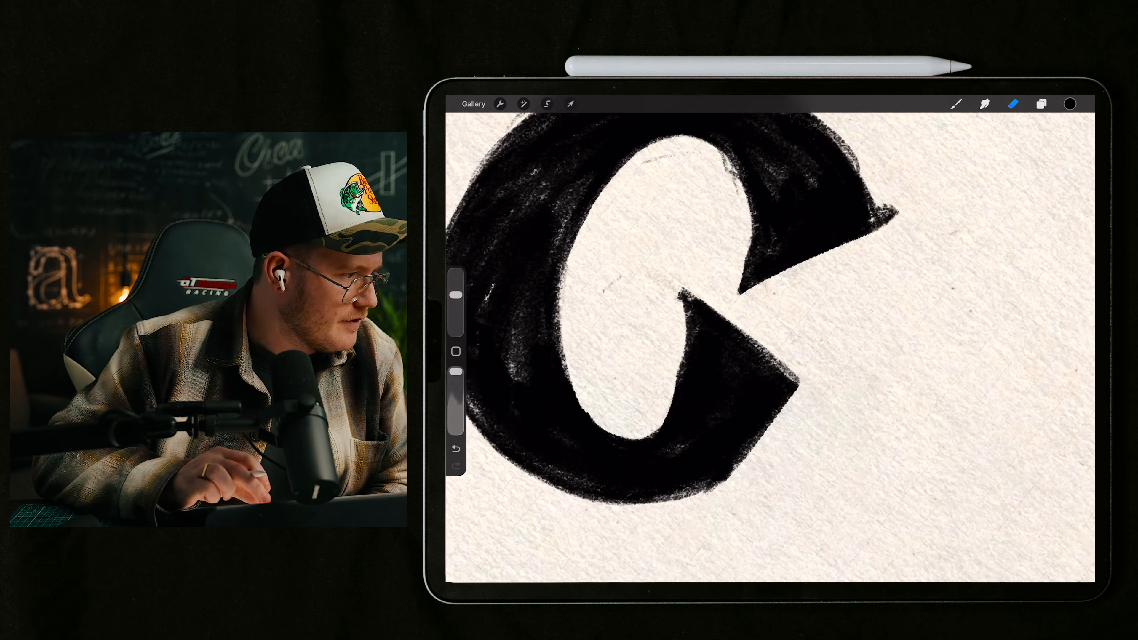
{"action": "scroll", "coordinate": [770, 314], "scroll_direction": "down", "scroll_amount": 3}
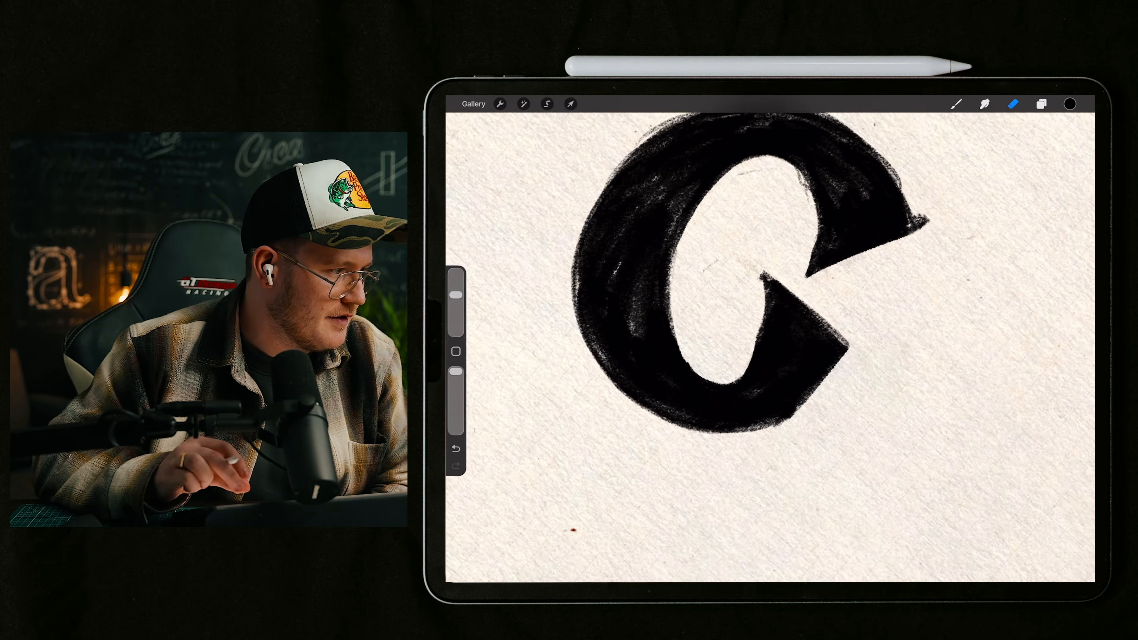
{"action": "scroll", "coordinate": [771, 314], "scroll_direction": "up", "scroll_amount": 2}
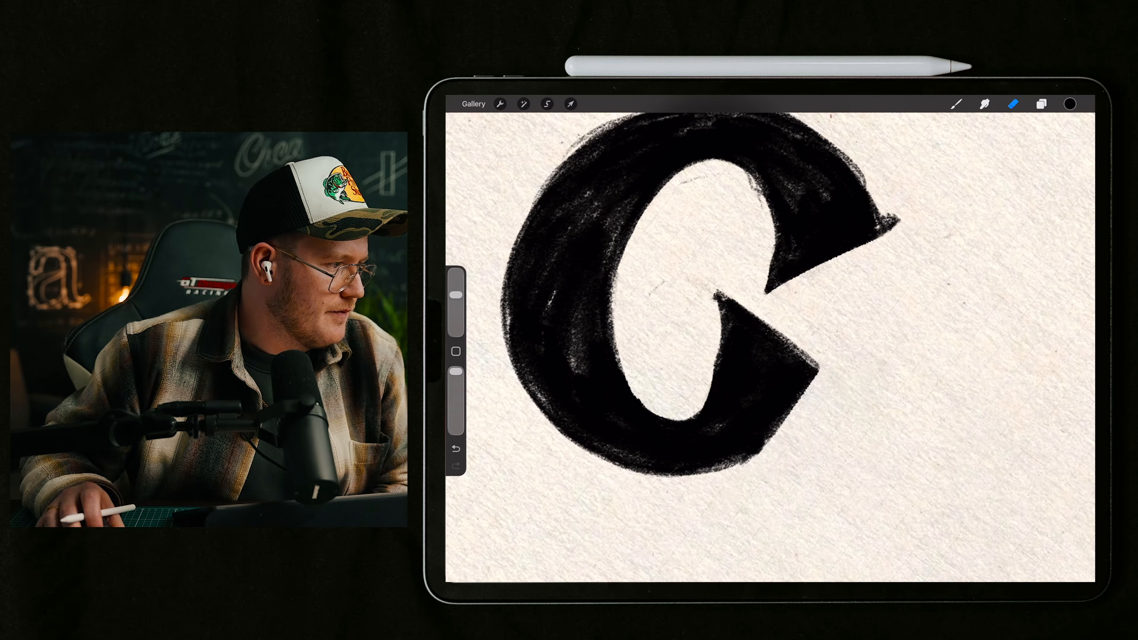
{"action": "scroll", "coordinate": [735, 314], "scroll_direction": "down", "scroll_amount": 5}
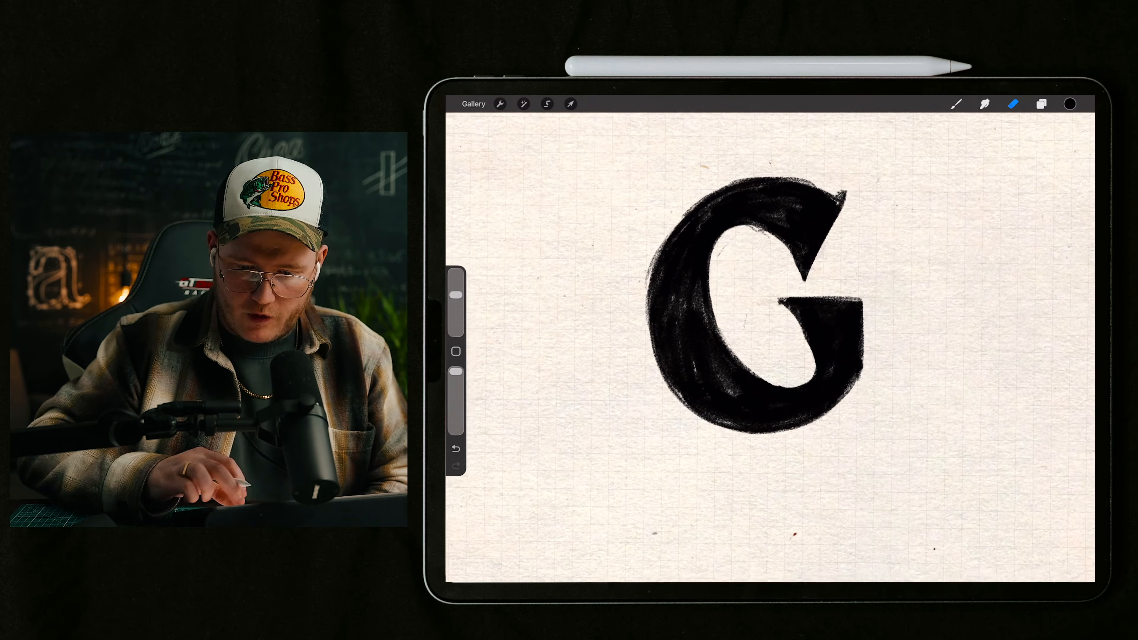
Step: Change the brush colour to red and undo the trial stroke along the stem's inner curve
{"action": "left_click", "coordinate": [1070, 103]}
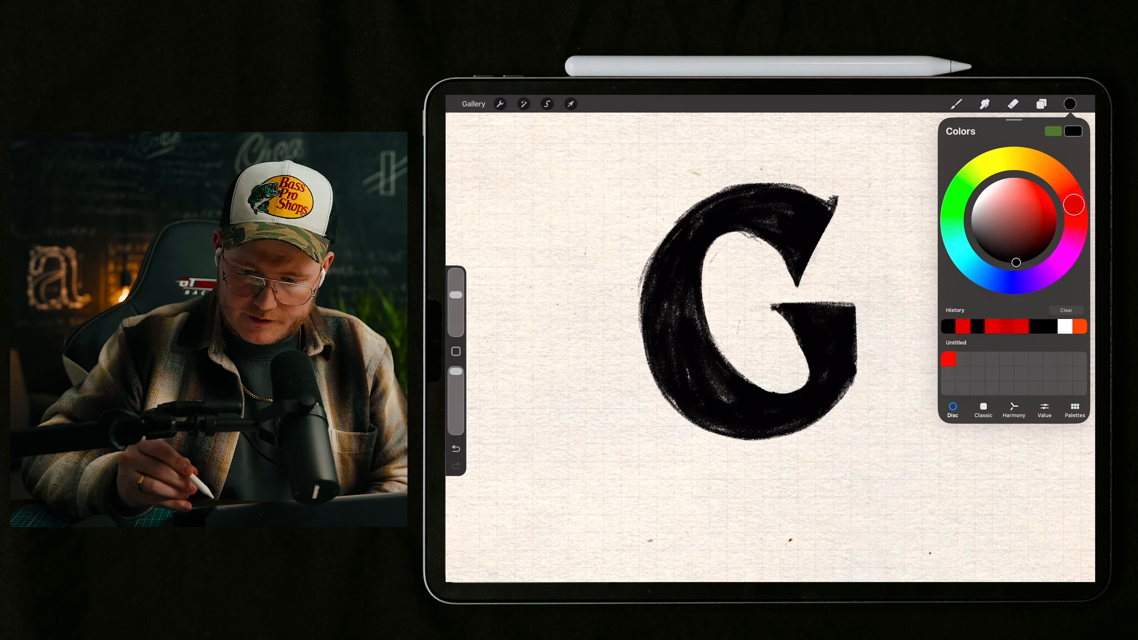
{"action": "left_click", "coordinate": [1047, 194]}
{"action": "left_click", "coordinate": [956, 103]}
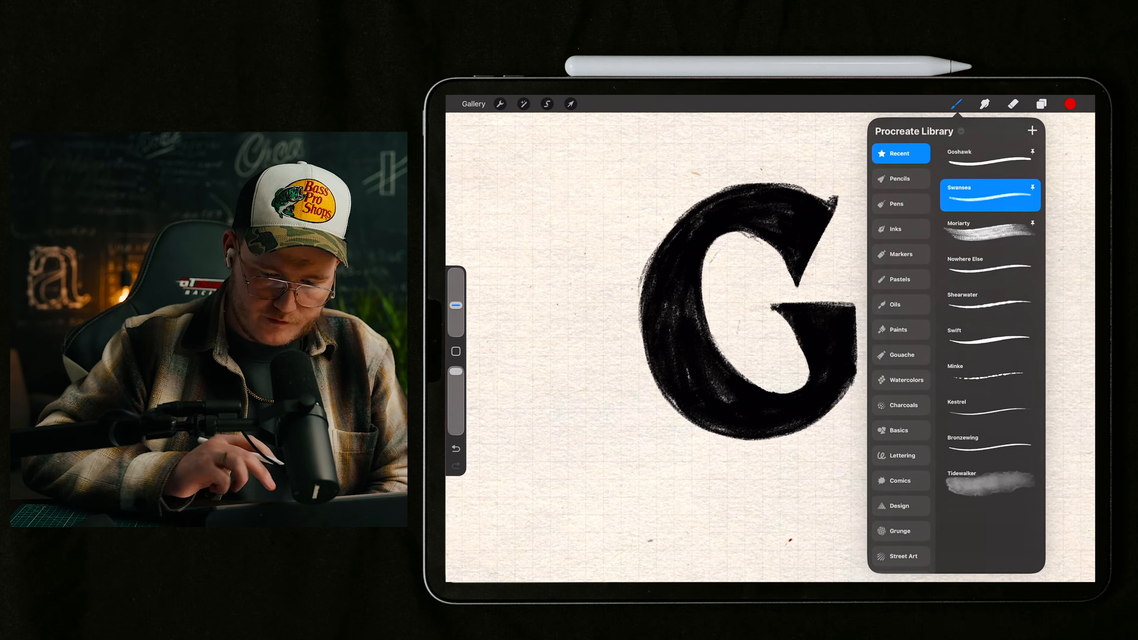
{"action": "left_click", "coordinate": [957, 103]}
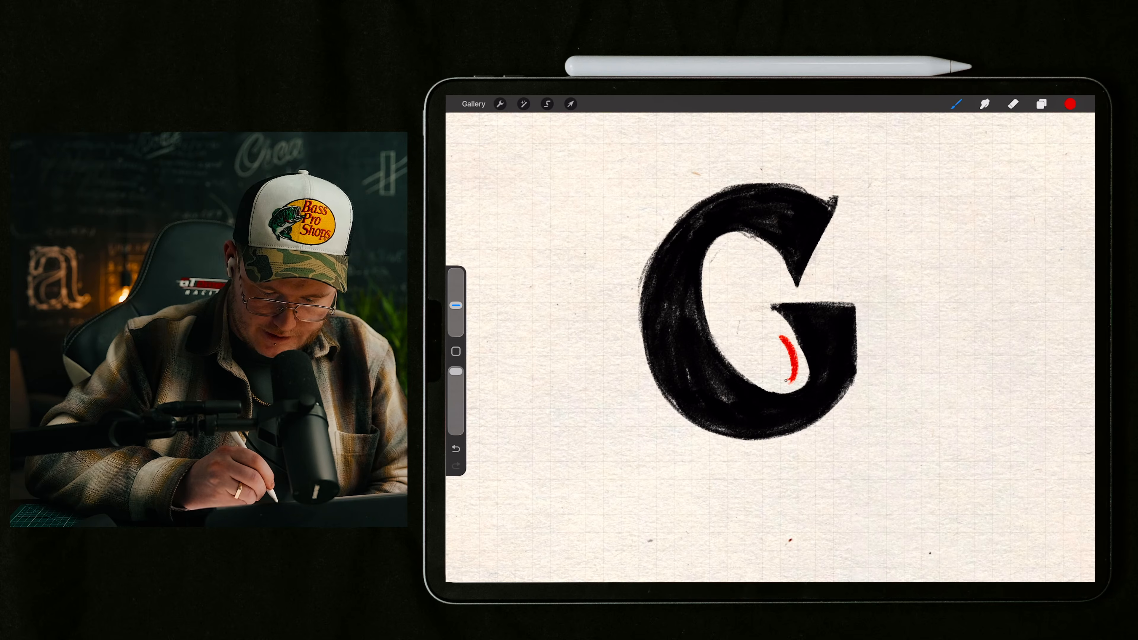
{"action": "scroll", "coordinate": [770, 314], "scroll_direction": "up", "scroll_amount": 3}
{"action": "key", "text": "ctrl+z"}
{"action": "scroll", "coordinate": [717, 314], "scroll_direction": "down", "scroll_amount": 2}
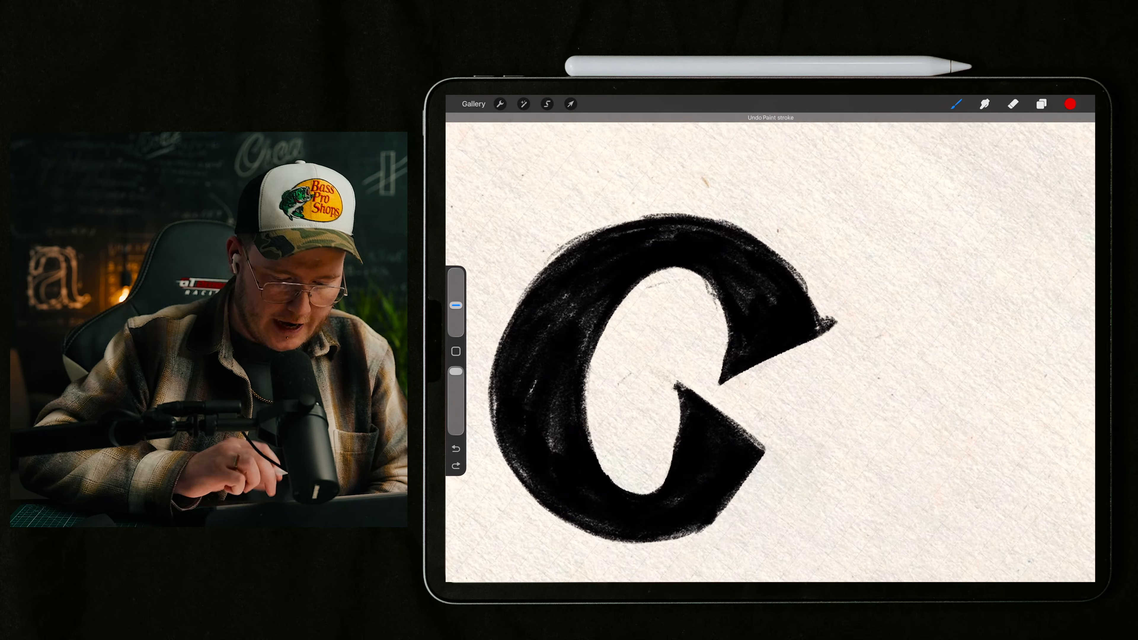
Step: Mark the width of the G's counter with a series of red strokes from its bottom to its top
{"action": "left_click_drag", "start_coordinate": [598, 449], "coordinate": [671, 455]}
{"action": "left_click_drag", "start_coordinate": [595, 413], "coordinate": [673, 429]}
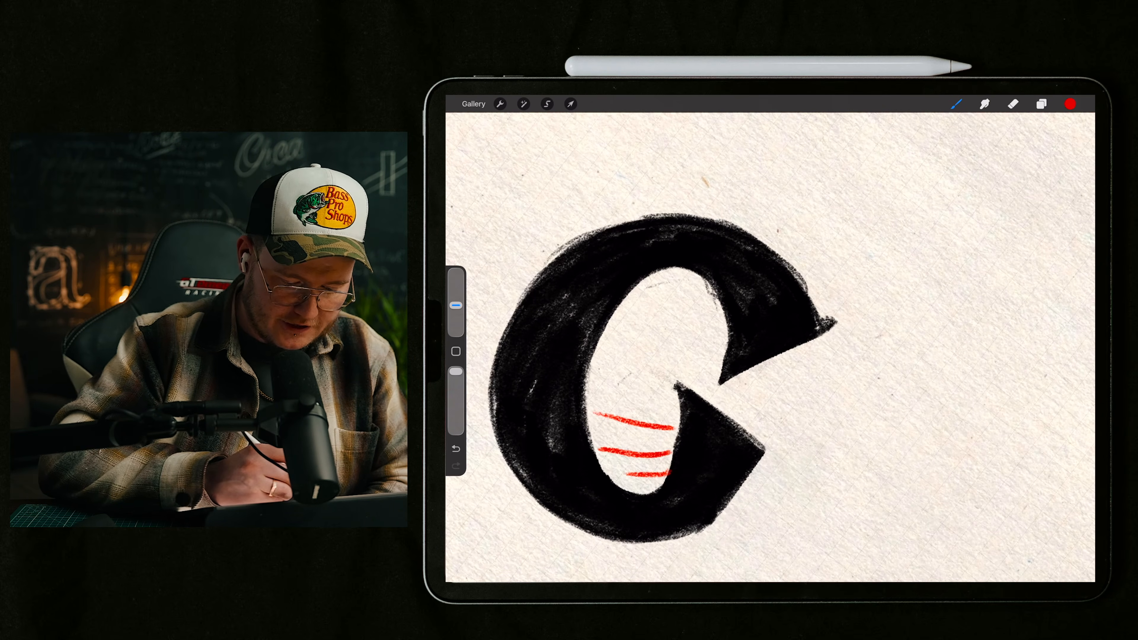
{"action": "left_click_drag", "start_coordinate": [601, 370], "coordinate": [672, 395]}
{"action": "left_click_drag", "start_coordinate": [618, 330], "coordinate": [688, 357]}
{"action": "left_click_drag", "start_coordinate": [645, 300], "coordinate": [699, 325]}
{"action": "scroll", "coordinate": [770, 336], "scroll_direction": "down", "scroll_amount": 5}
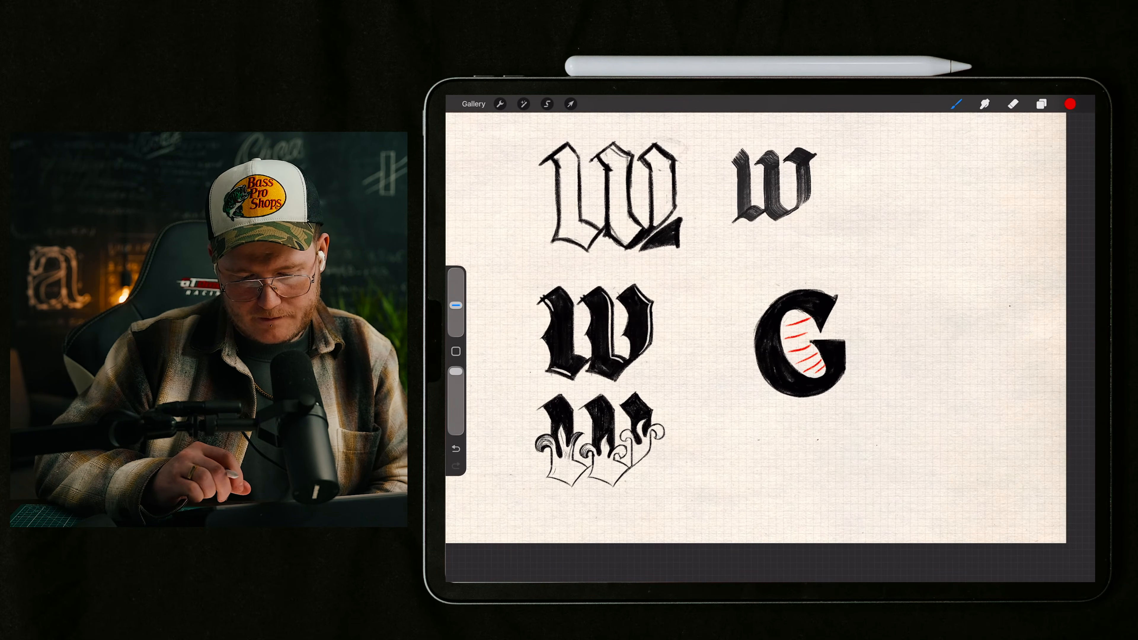
{"action": "scroll", "coordinate": [800, 343], "scroll_direction": "up", "scroll_amount": 5}
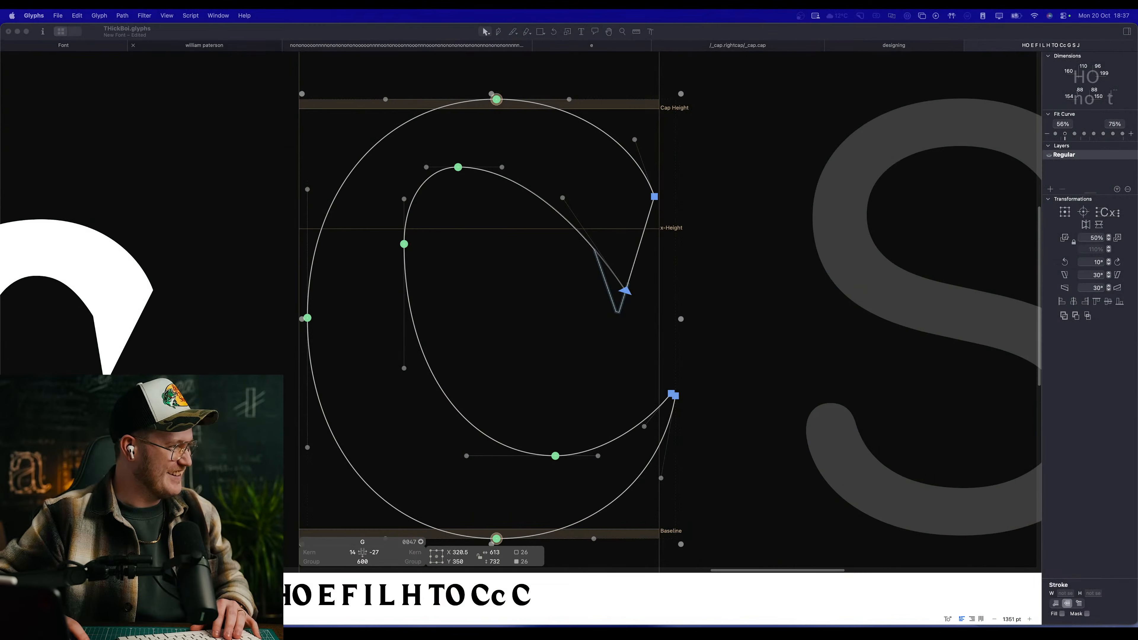
Step: Switch to Glyphs and delete the lower terminal's nodes from the C outline in the G glyph, opening the path
{"action": "key", "text": "space"}
{"action": "left_click_drag", "start_coordinate": [494, 269], "coordinate": [536, 257]}
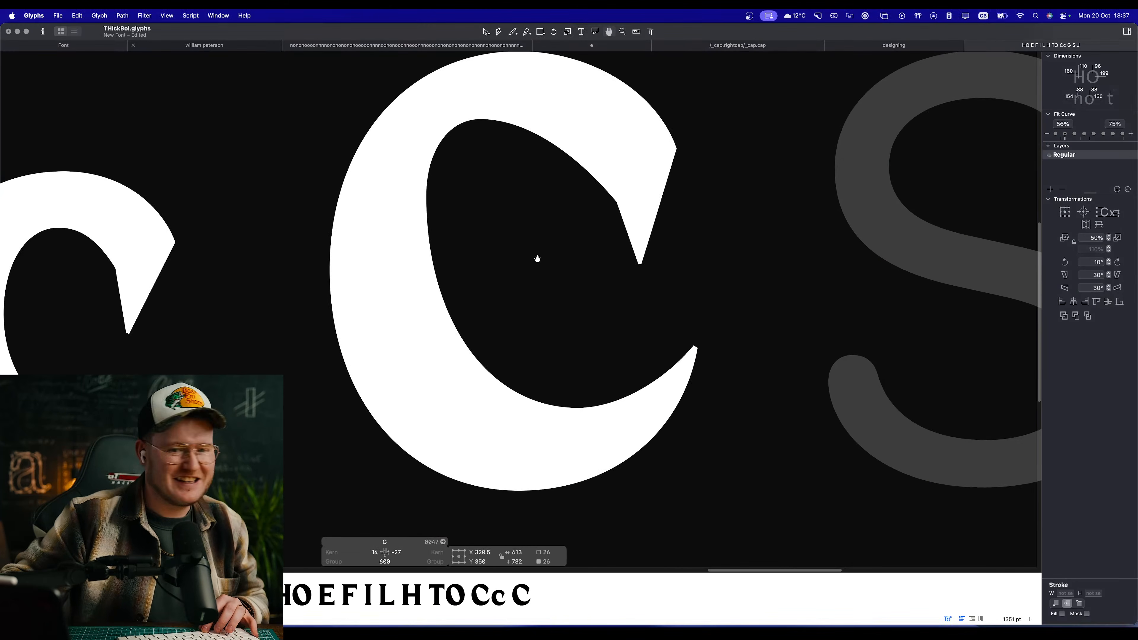
{"action": "left_click_drag", "start_coordinate": [655, 330], "coordinate": [856, 400]}
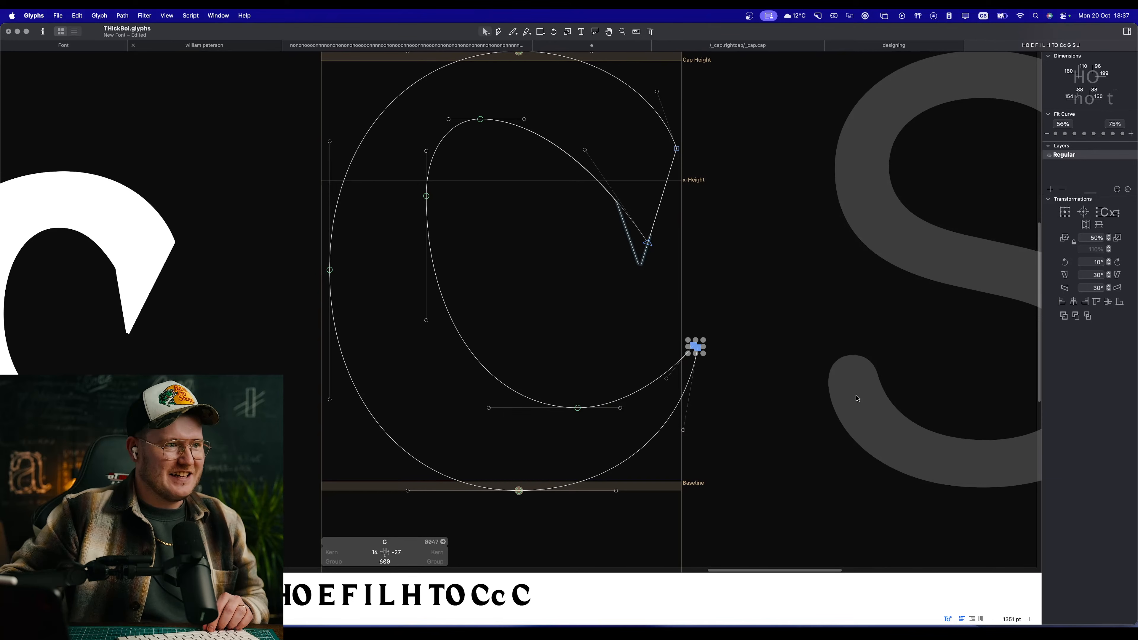
{"action": "key", "text": "alt+BackSpace"}
{"action": "left_click_drag", "start_coordinate": [664, 321], "coordinate": [776, 408]}
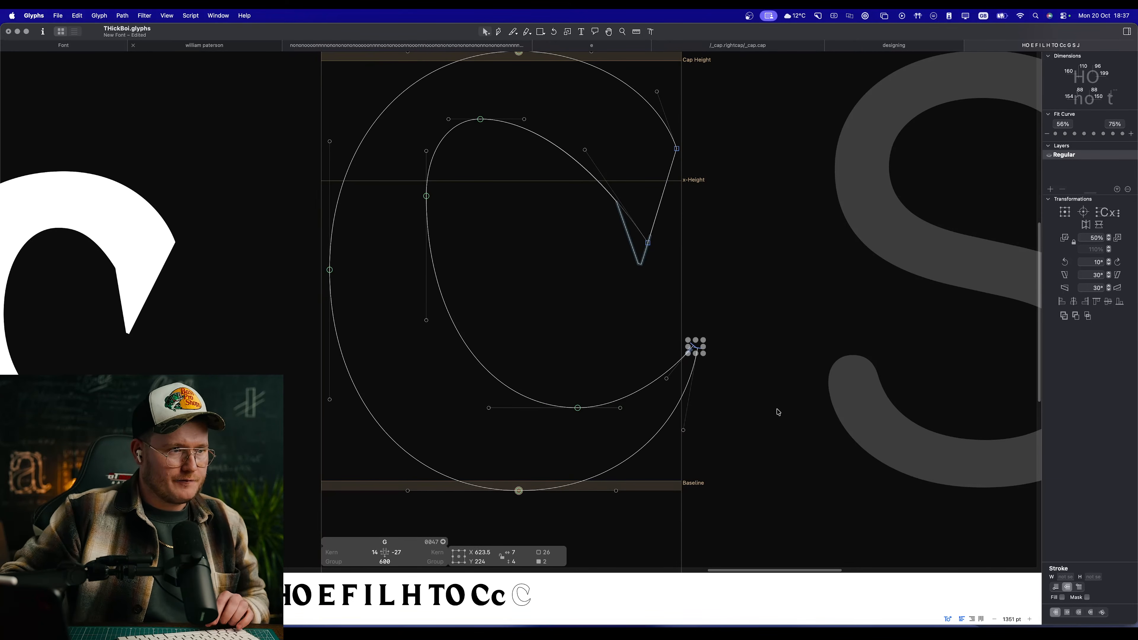
{"action": "key", "text": "BackSpace"}
{"action": "key", "text": "space"}
{"action": "scroll", "coordinate": [579, 352], "scroll_direction": "down", "scroll_amount": 5}
{"action": "scroll", "coordinate": [579, 351], "scroll_direction": "up", "scroll_amount": 5}
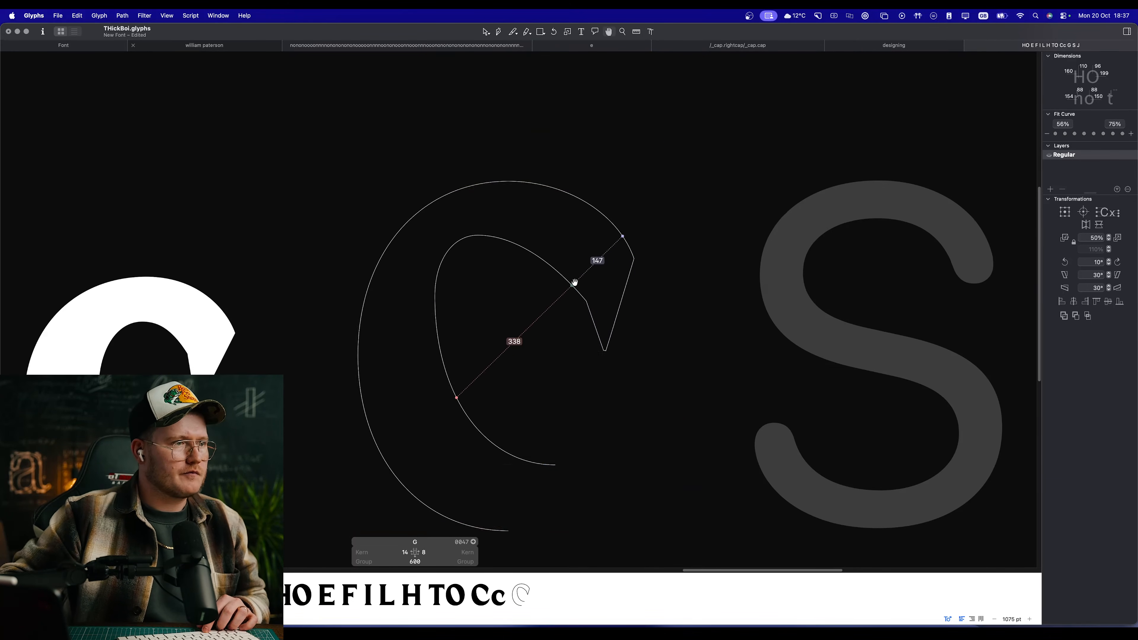
Step: Move the inner terminal node of the G's upper arm slightly upward to shorten the serif
{"action": "left_click", "coordinate": [611, 332]}
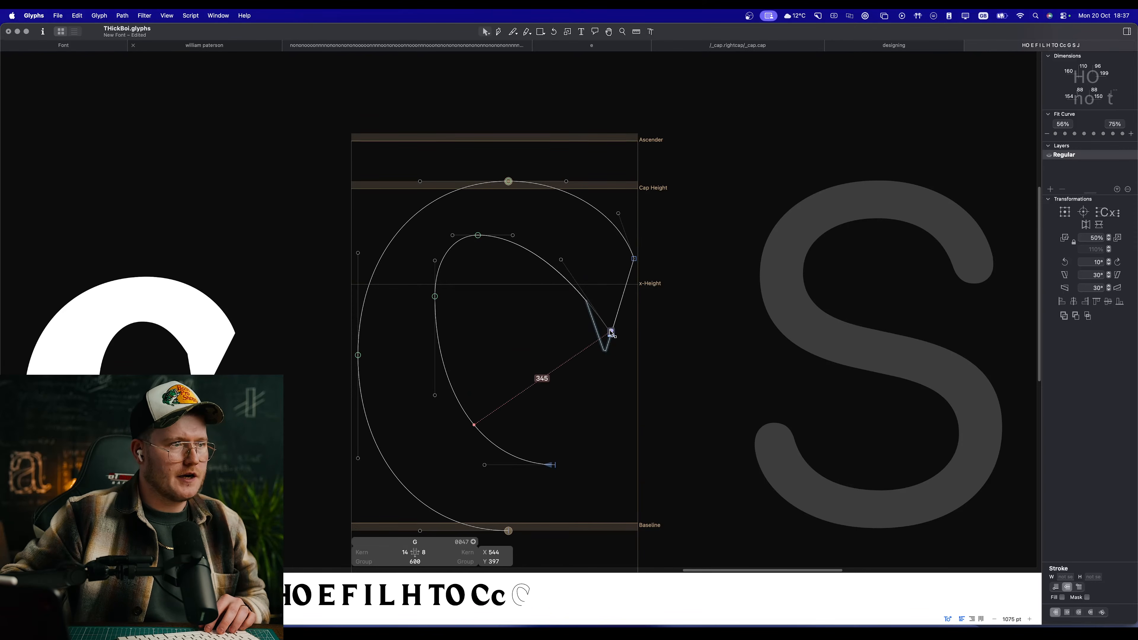
{"action": "left_click_drag", "start_coordinate": [611, 334], "coordinate": [611, 323]}
{"action": "left_click", "coordinate": [645, 327]}
Step: Add a vertical measuring guide through the G's upper arm and slide its anchor down to just below the x-height
{"action": "key", "text": "l"}
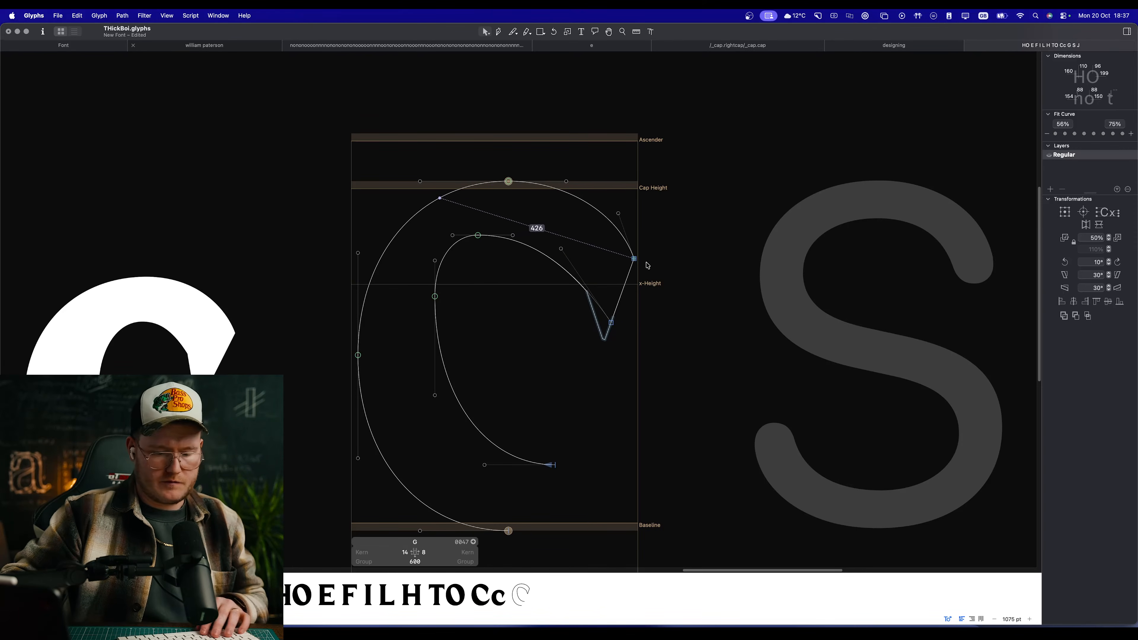
{"action": "left_click_drag", "start_coordinate": [602, 225], "coordinate": [616, 442]}
{"action": "key", "text": "v"}
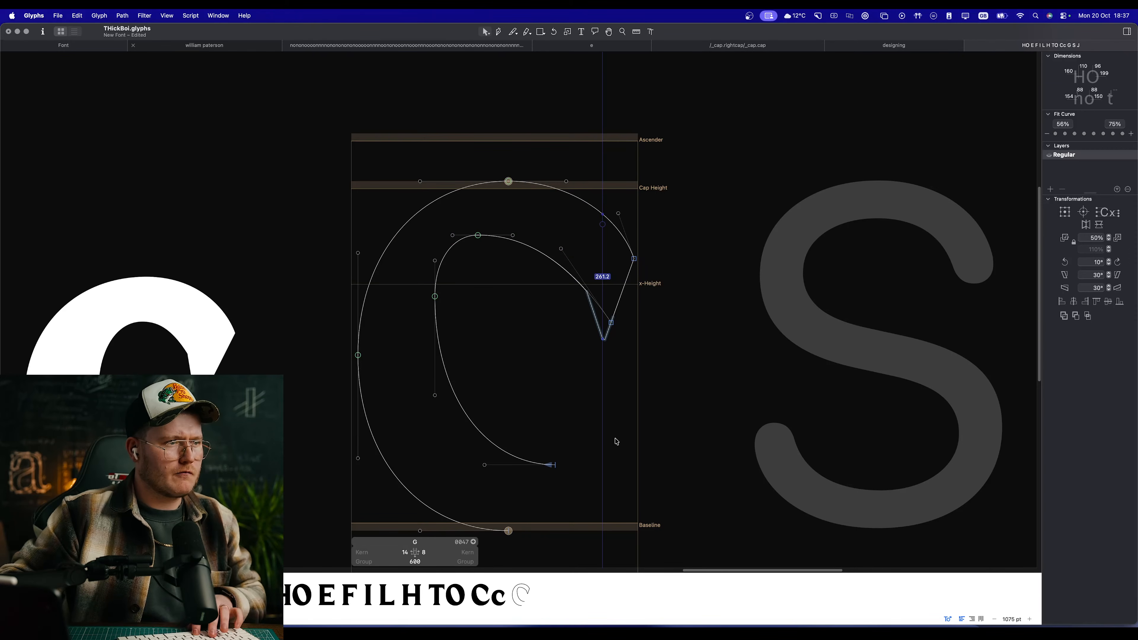
{"action": "left_click_drag", "start_coordinate": [603, 225], "coordinate": [602, 289]}
{"action": "left_click", "coordinate": [660, 351]}
Step: Draw a curve from the inner bowl's open end to a node at X 427, Y 289, and lengthen the bowl's handle to 49 units
{"action": "key", "text": "space"}
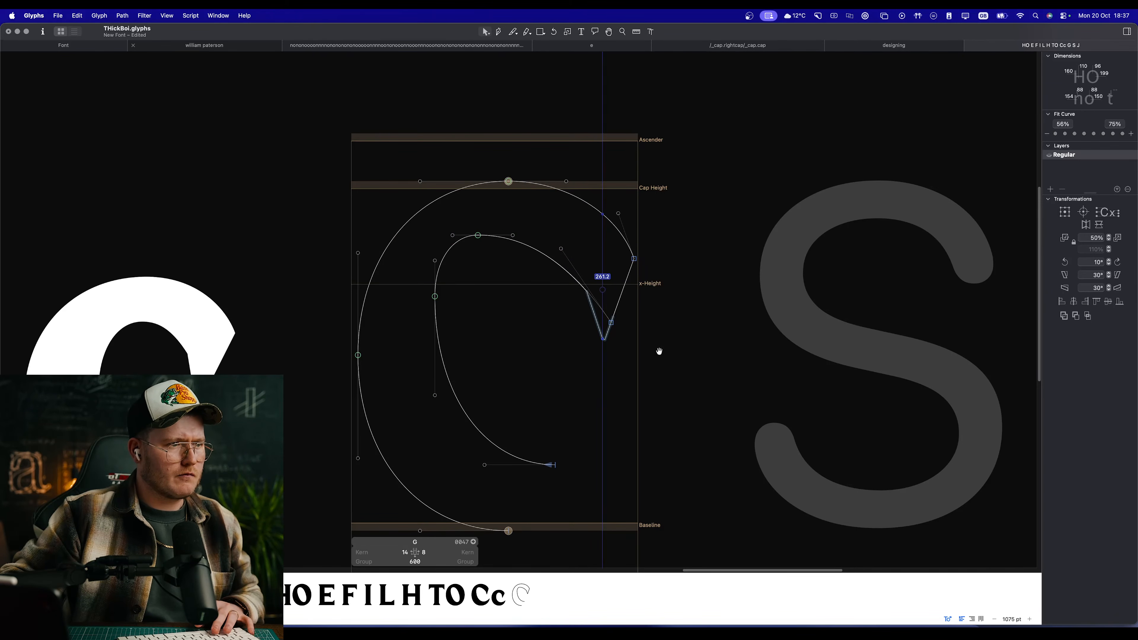
{"action": "left_click_drag", "start_coordinate": [552, 513], "coordinate": [555, 433]}
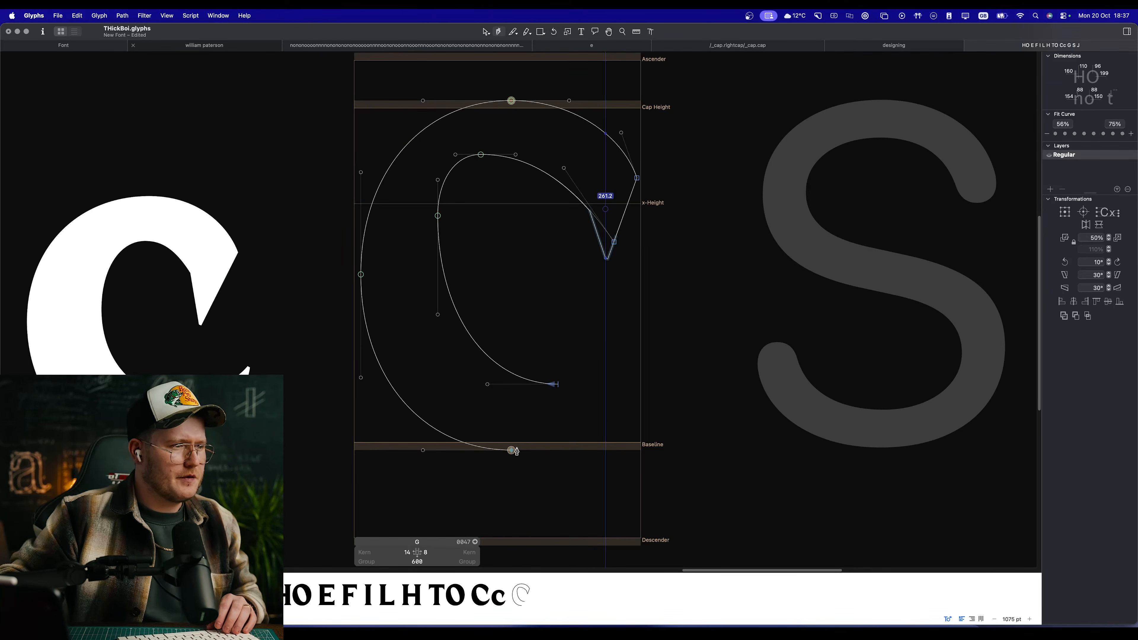
{"action": "left_click", "coordinate": [559, 384]}
{"action": "left_click_drag", "start_coordinate": [559, 305], "coordinate": [536, 284]}
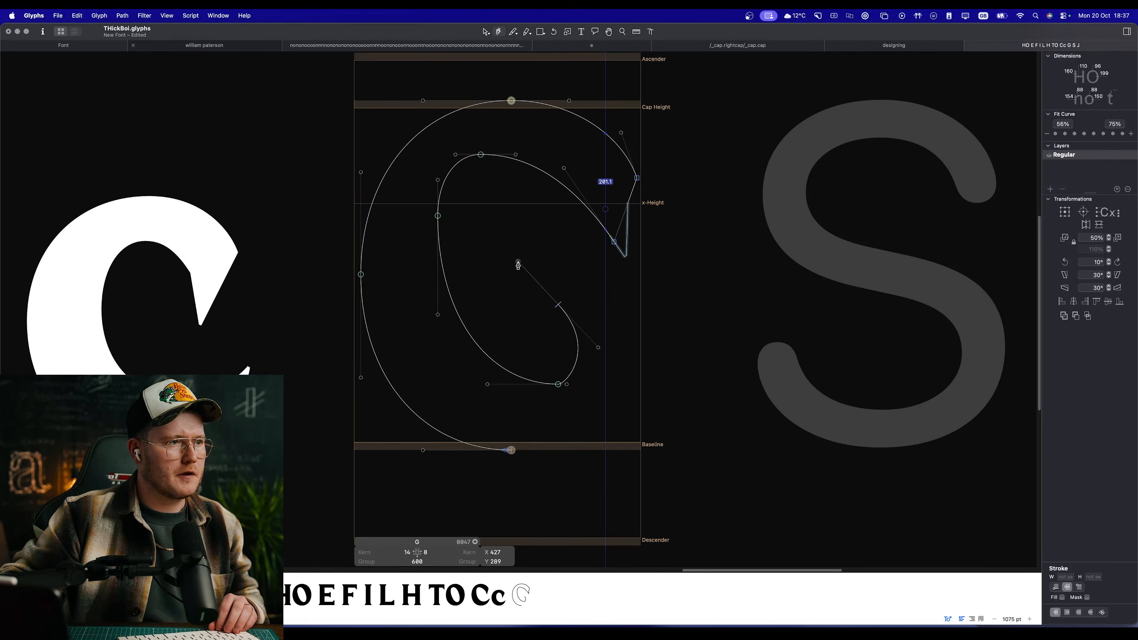
{"action": "key", "text": "v"}
{"action": "left_click_drag", "start_coordinate": [567, 384], "coordinate": [582, 385]}
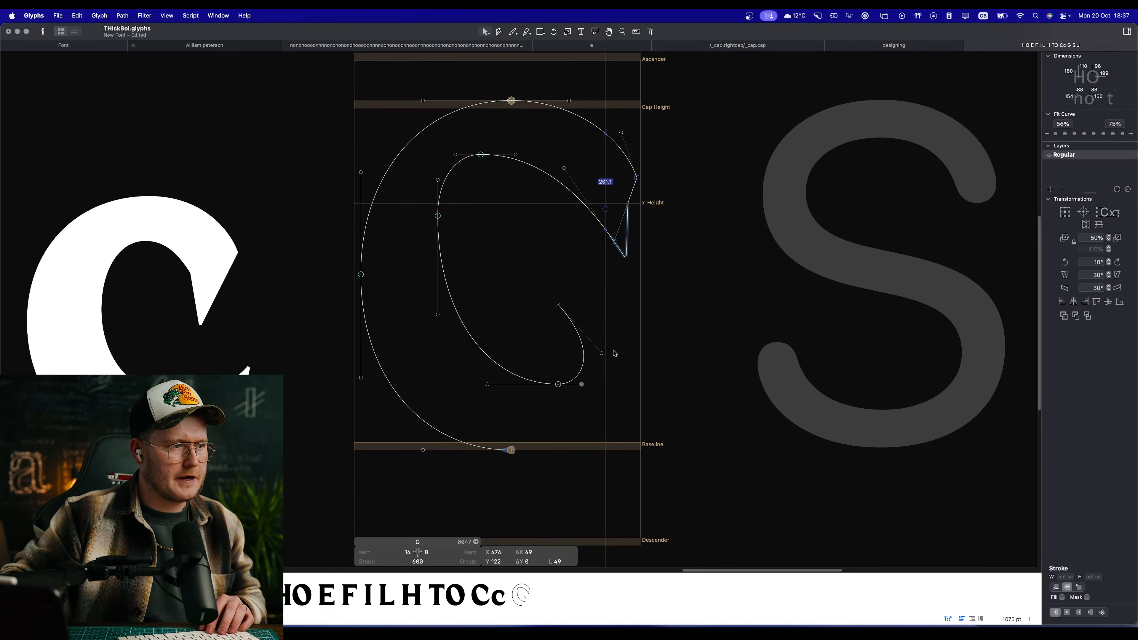
Step: Draw the G's crossbar edge to X 590, Y 289, its stem down to Y 233, and close the path with a curve into the baseline node
{"action": "key", "text": "p"}
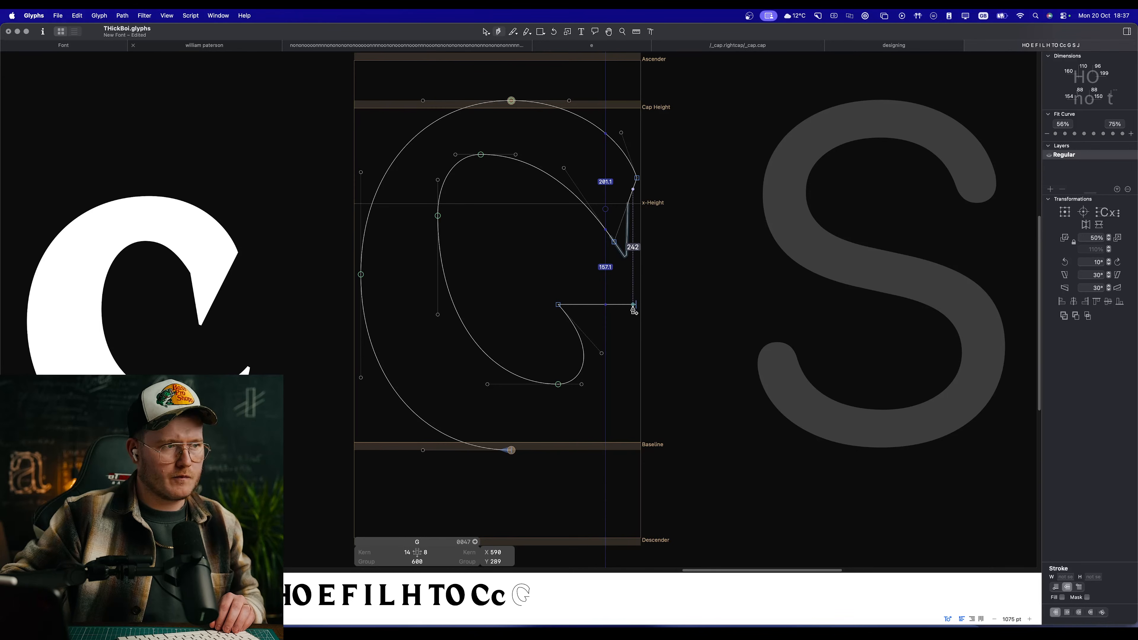
{"action": "left_click", "coordinate": [637, 391]}
{"action": "key", "text": "super+z"}
{"action": "key", "text": "super+z"}
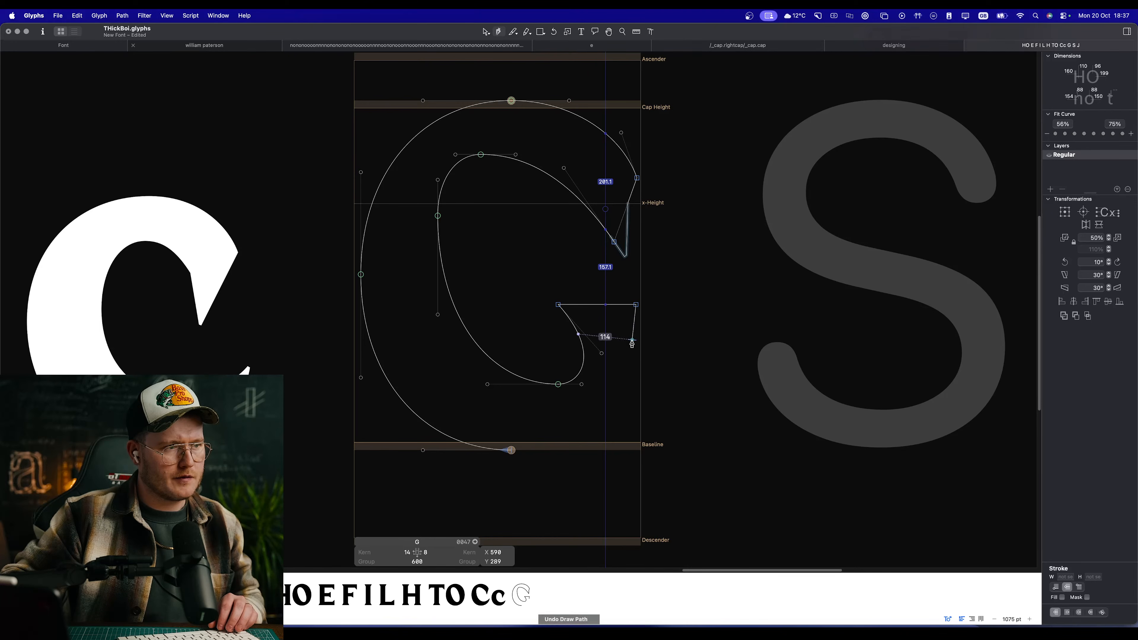
{"action": "left_click", "coordinate": [636, 332]}
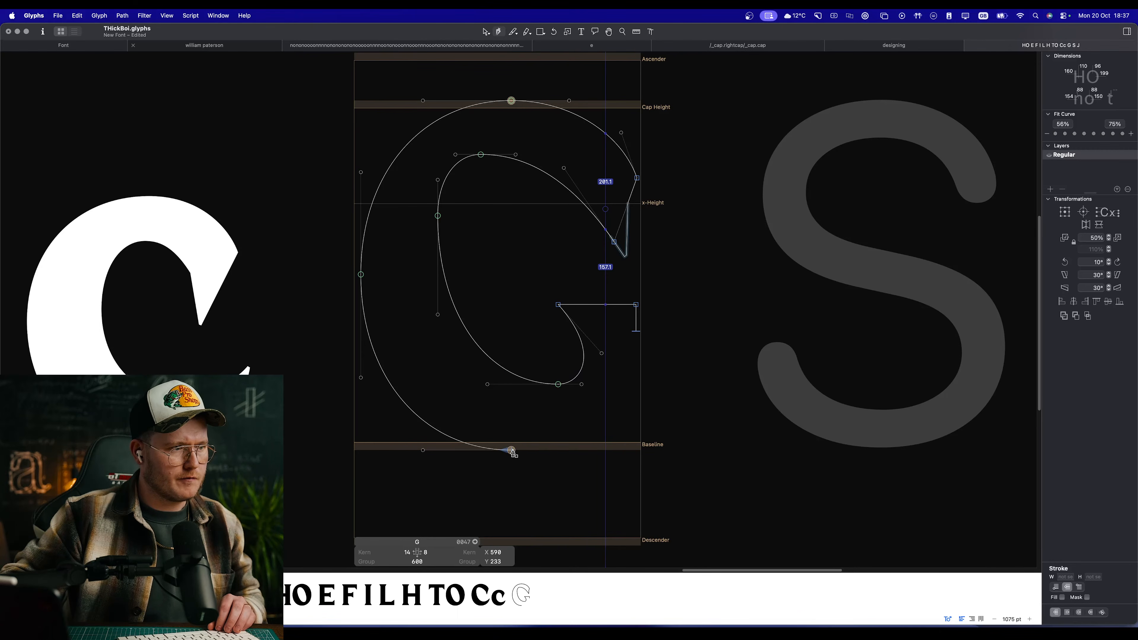
{"action": "left_click_drag", "start_coordinate": [511, 451], "coordinate": [445, 451]}
{"action": "key", "text": "a"}
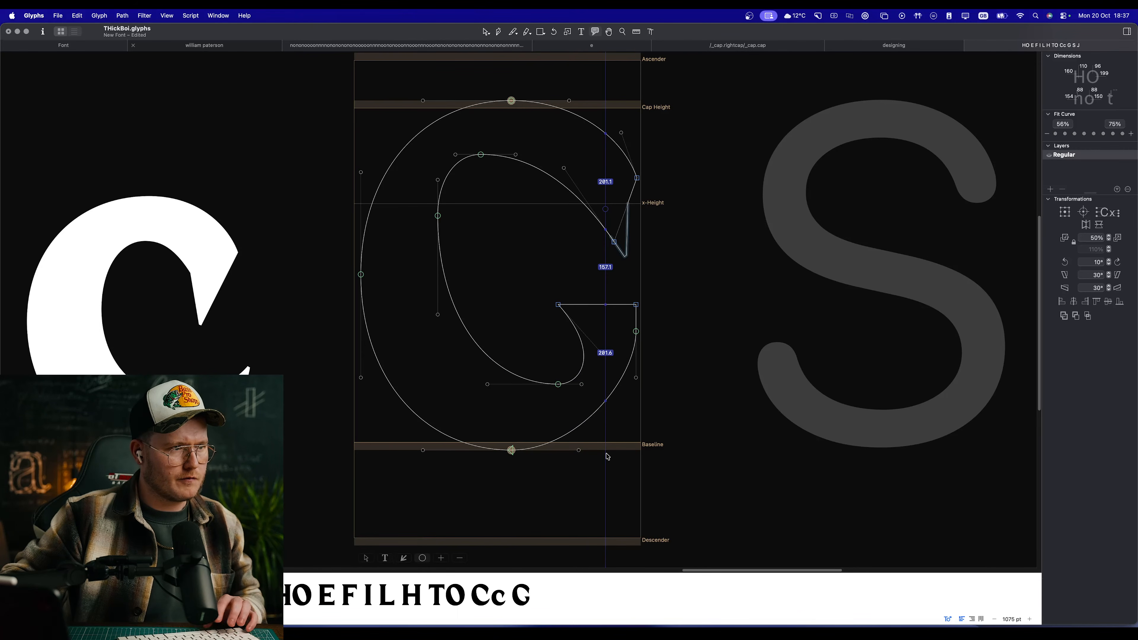
{"action": "key", "text": "v"}
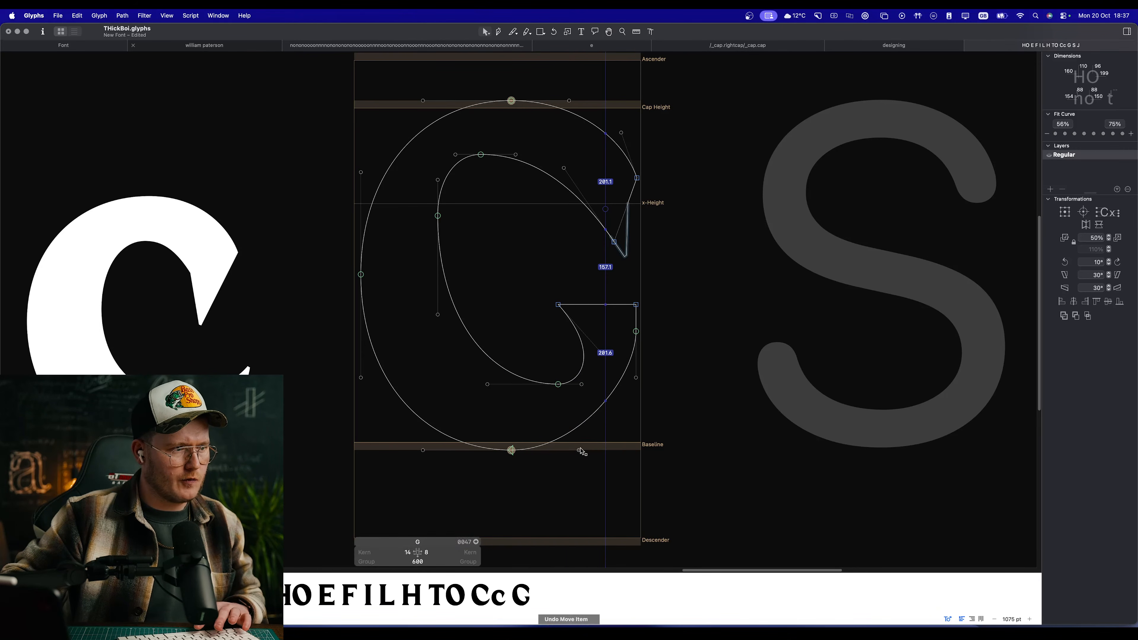
Step: Lengthen the baseline node's right handle to the vertical measuring guide and correct the outline's path direction
{"action": "left_click_drag", "start_coordinate": [578, 451], "coordinate": [606, 450]}
{"action": "key", "text": "space"}
{"action": "scroll", "coordinate": [584, 470], "scroll_direction": "left", "scroll_amount": 2}
{"action": "scroll", "coordinate": [584, 473], "scroll_direction": "down", "scroll_amount": 6}
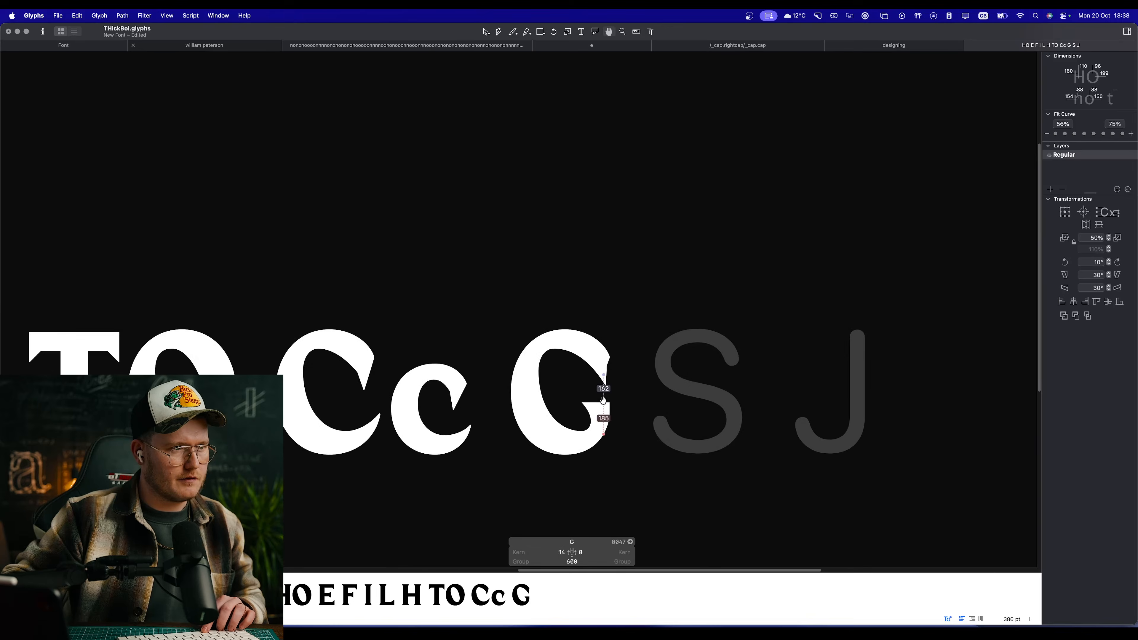
{"action": "scroll", "coordinate": [608, 414], "scroll_direction": "up", "scroll_amount": 7}
{"action": "key", "text": "shift+super+r"}
Step: Insert a node at X 441, Y 273 on the inner curve, just below the crossbar's inner corner
{"action": "key", "text": "space"}
{"action": "mouse_move", "coordinate": [612, 350]}
{"action": "left_mouse_down"}
{"action": "mouse_move", "coordinate": [718, 336]}
{"action": "mouse_move", "coordinate": [574, 373]}
{"action": "left_mouse_up"}
{"action": "key", "text": "p"}
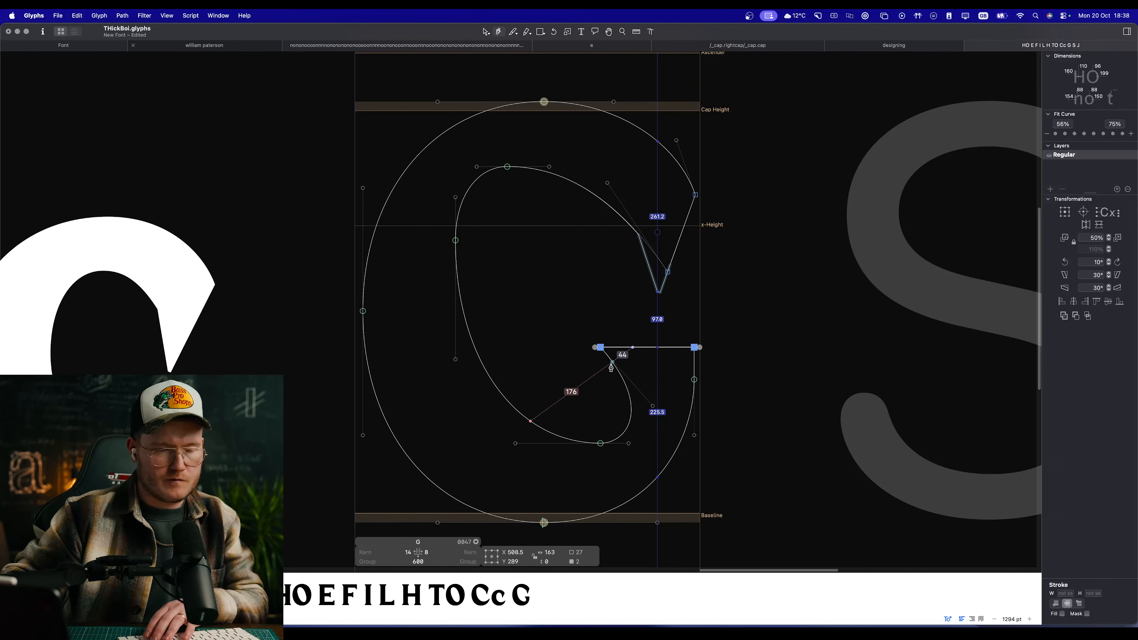
{"action": "left_click", "coordinate": [608, 357]}
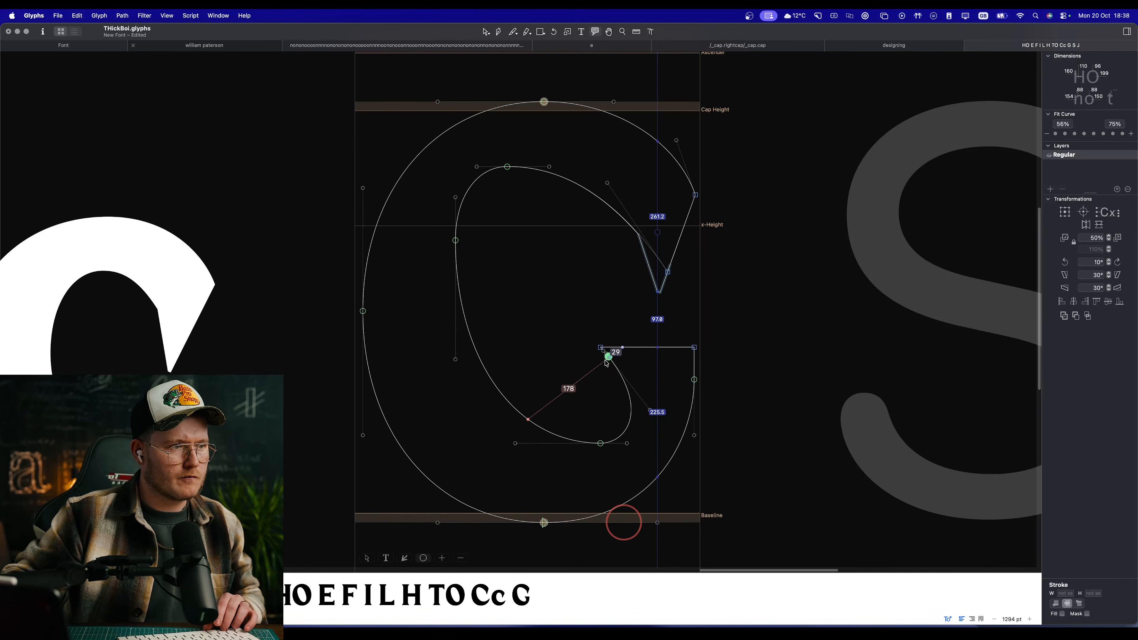
{"action": "key", "text": "v"}
Step: Remove the short segment's handles and place the inserted node directly under the crossbar's inner corner to form a vertical edge
{"action": "scroll", "coordinate": [607, 362], "scroll_direction": "up", "scroll_amount": 5}
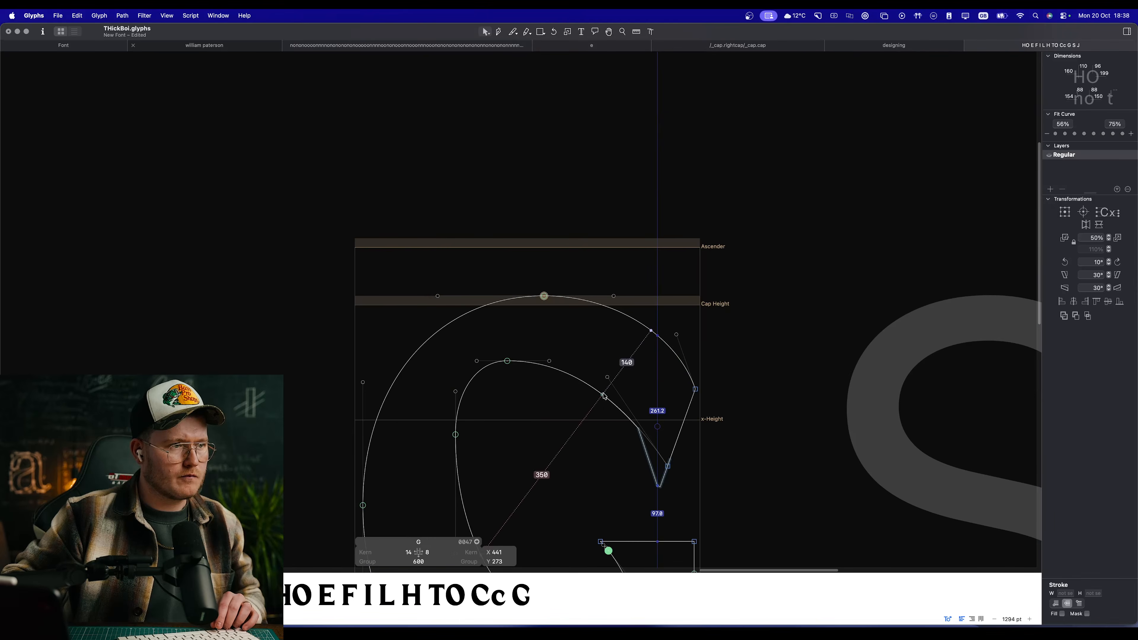
{"action": "scroll", "coordinate": [610, 382], "scroll_direction": "down", "scroll_amount": 4}
{"action": "scroll", "coordinate": [614, 384], "scroll_direction": "up", "scroll_amount": 1}
{"action": "scroll", "coordinate": [614, 385], "scroll_direction": "up", "scroll_amount": 10}
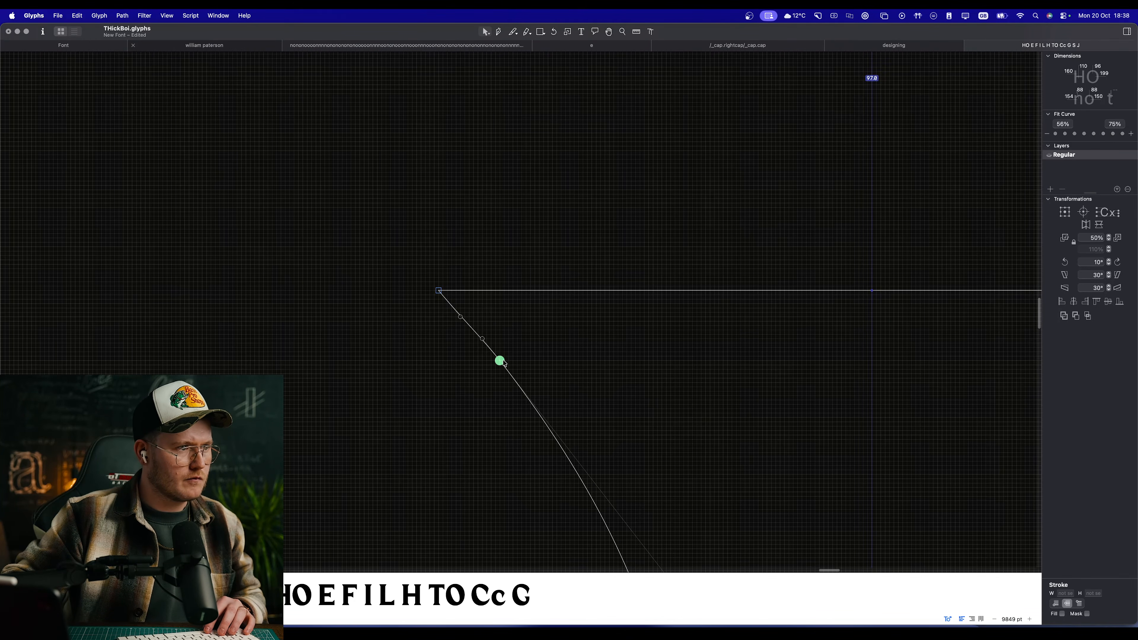
{"action": "left_click_drag", "start_coordinate": [501, 361], "coordinate": [358, 363]}
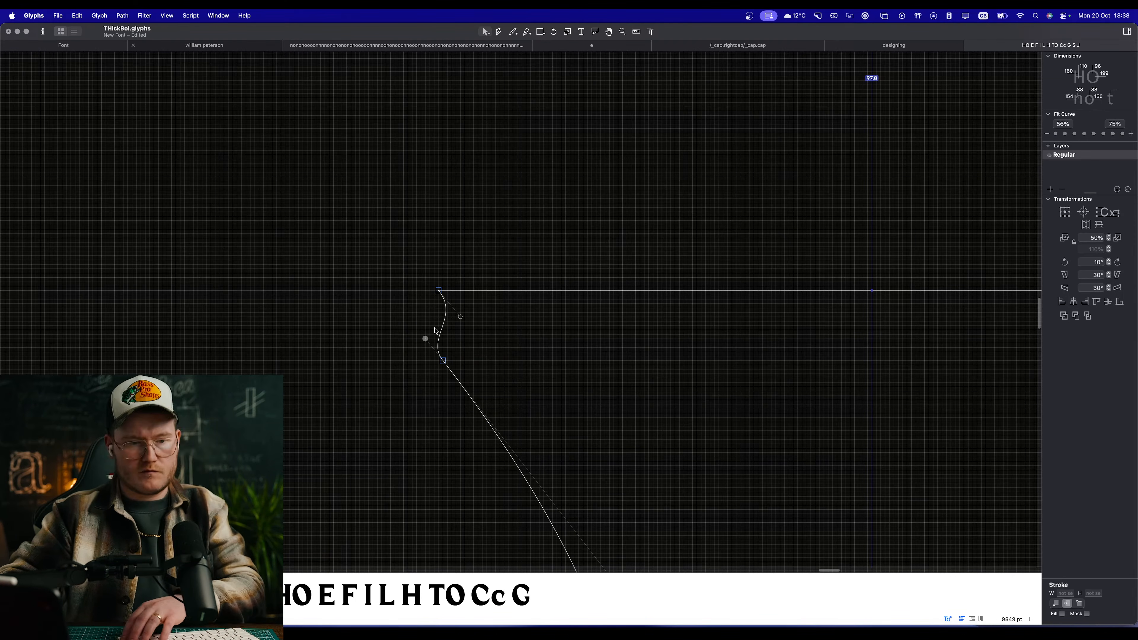
{"action": "key", "text": "Delete"}
{"action": "left_click_drag", "start_coordinate": [444, 363], "coordinate": [437, 356]}
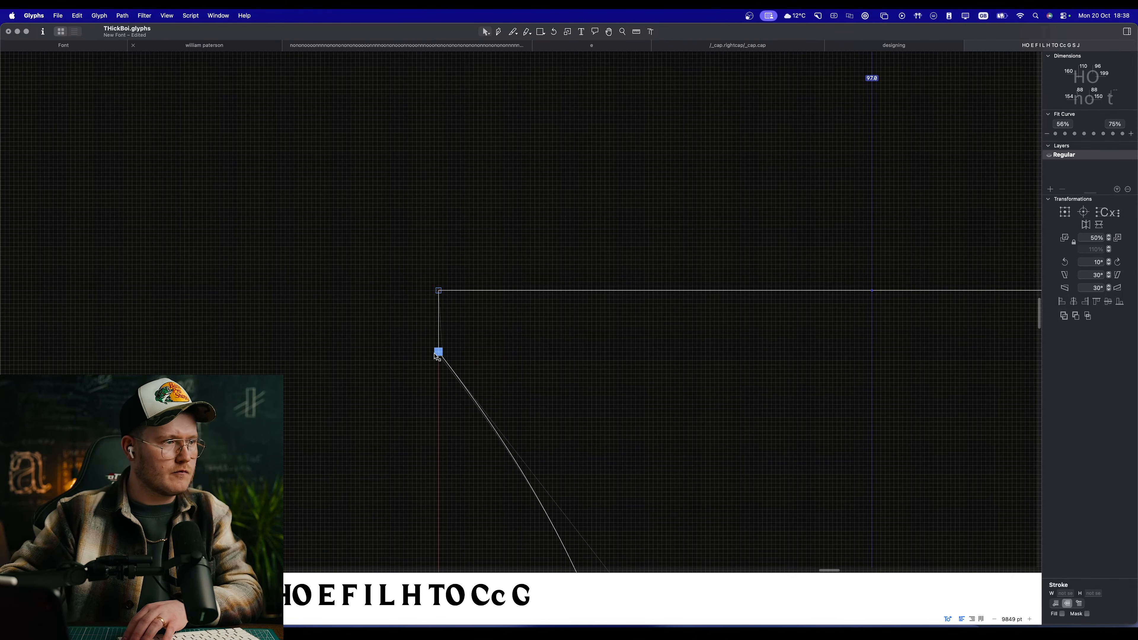
{"action": "left_click", "coordinate": [411, 358]}
Step: Raise the crossbar's corner nodes and the stem's curve node together until the selection is centred at Y 293
{"action": "scroll", "coordinate": [496, 363], "scroll_direction": "down", "scroll_amount": 10}
{"action": "scroll", "coordinate": [496, 389], "scroll_direction": "up", "scroll_amount": 4}
{"action": "left_click_drag", "start_coordinate": [435, 286], "coordinate": [632, 381]}
{"action": "left_click_drag", "start_coordinate": [626, 327], "coordinate": [628, 303]}
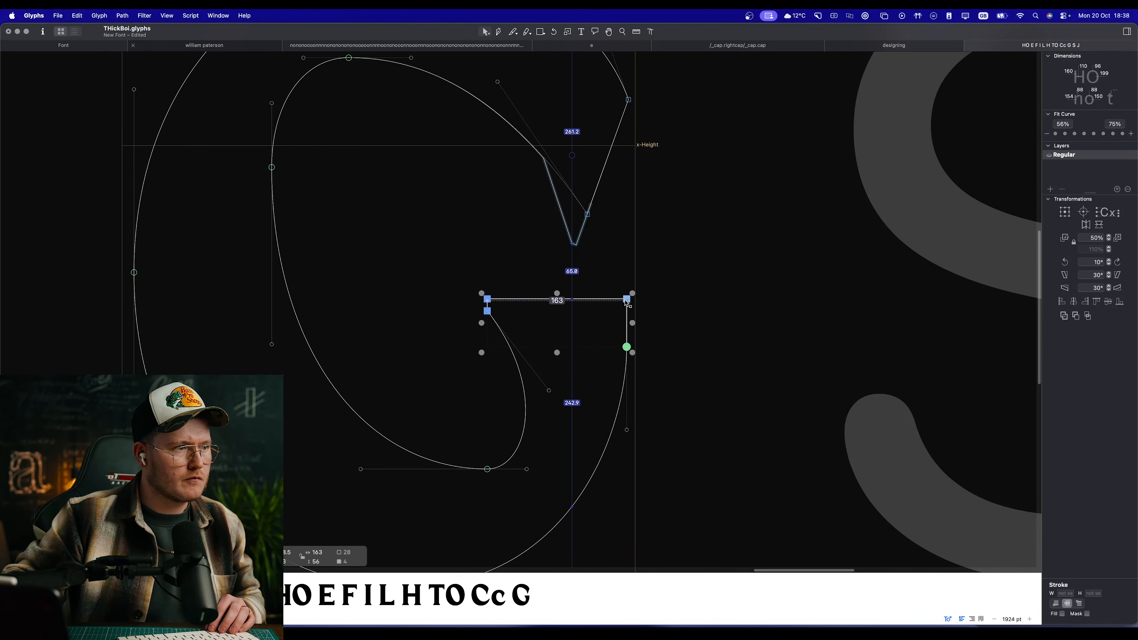
{"action": "key", "text": "space"}
{"action": "scroll", "coordinate": [471, 371], "scroll_direction": "down", "scroll_amount": 6}
{"action": "scroll", "coordinate": [475, 371], "scroll_direction": "up", "scroll_amount": 2}
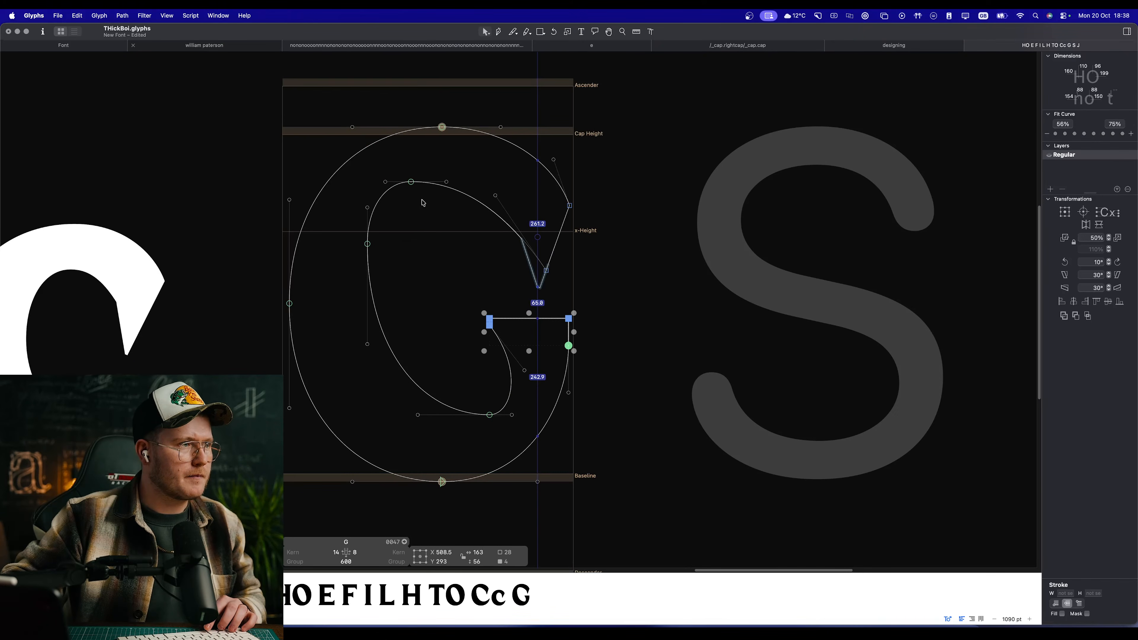
Step: Shift the inner bowl's top node slightly right to X 278, Y 603
{"action": "left_click_drag", "start_coordinate": [386, 182], "coordinate": [498, 271]}
{"action": "key", "text": "space"}
{"action": "scroll", "coordinate": [496, 269], "scroll_direction": "up", "scroll_amount": 5}
{"action": "left_click_drag", "start_coordinate": [516, 234], "coordinate": [528, 233]}
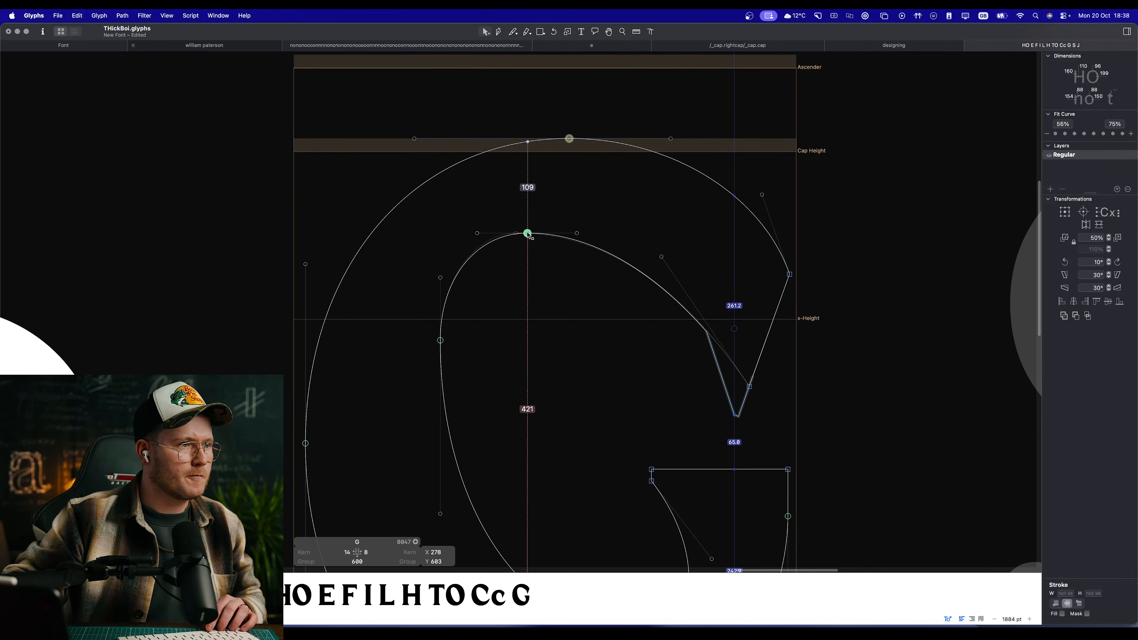
{"action": "key", "text": "space"}
{"action": "left_click_drag", "start_coordinate": [601, 545], "coordinate": [503, 401]}
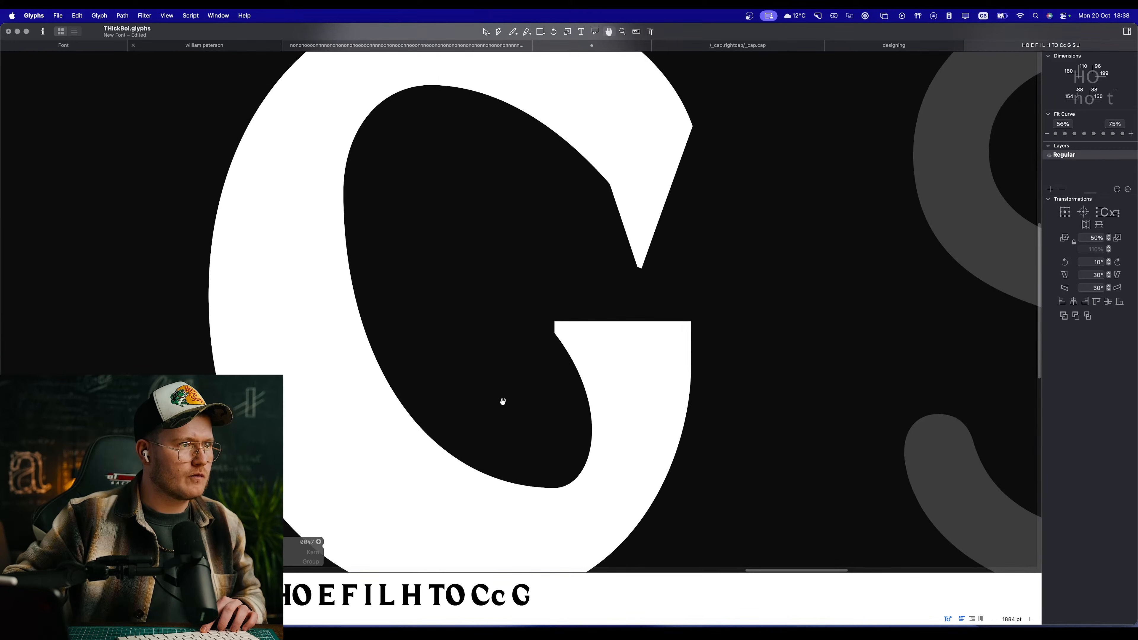
Step: Extend the crossbar's inner end left to X 370 and swing its curve handle up and outward to round the inner bowl
{"action": "scroll", "coordinate": [503, 402], "scroll_direction": "down", "scroll_amount": 1}
{"action": "left_click_drag", "start_coordinate": [535, 317], "coordinate": [503, 341]}
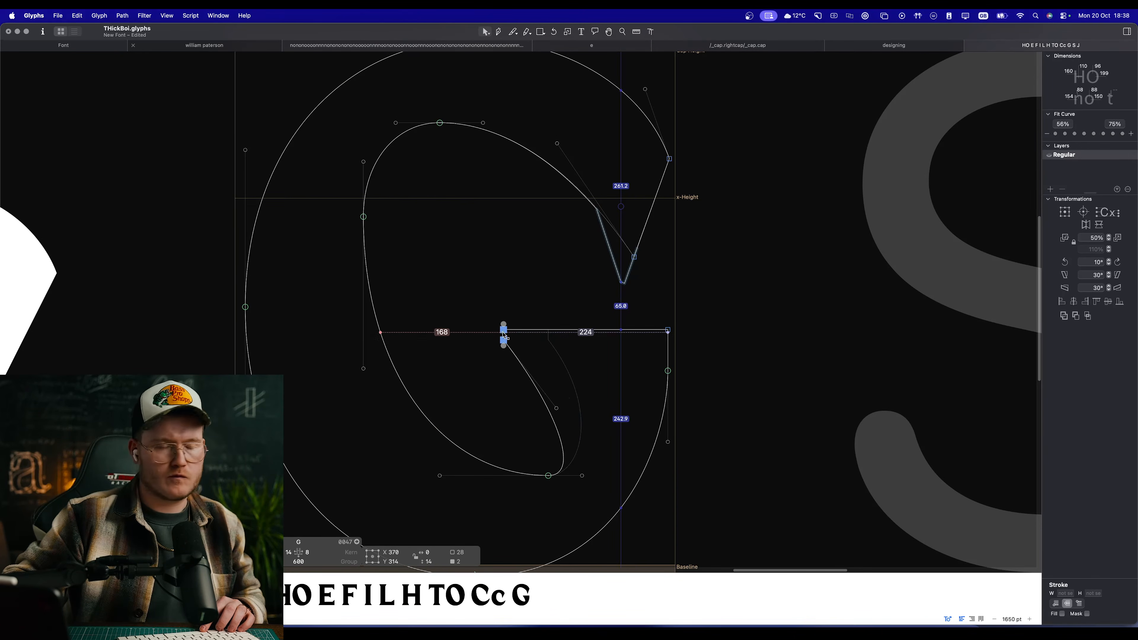
{"action": "key", "text": "space"}
{"action": "left_click", "coordinate": [506, 388]}
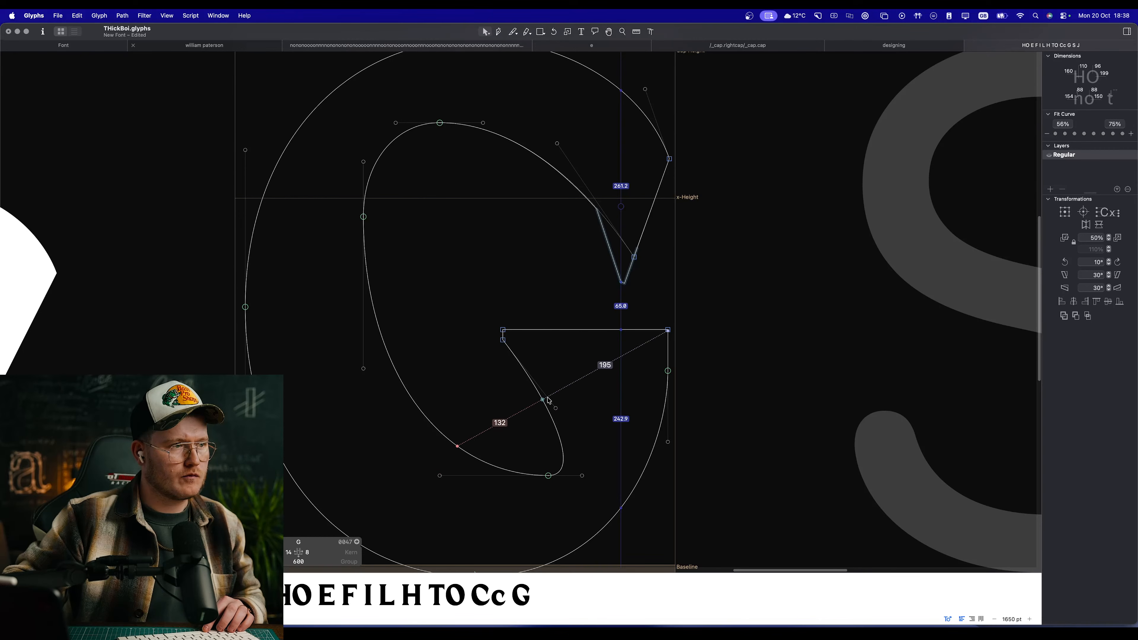
{"action": "left_click_drag", "start_coordinate": [555, 409], "coordinate": [576, 373]}
{"action": "left_click", "coordinate": [521, 438]}
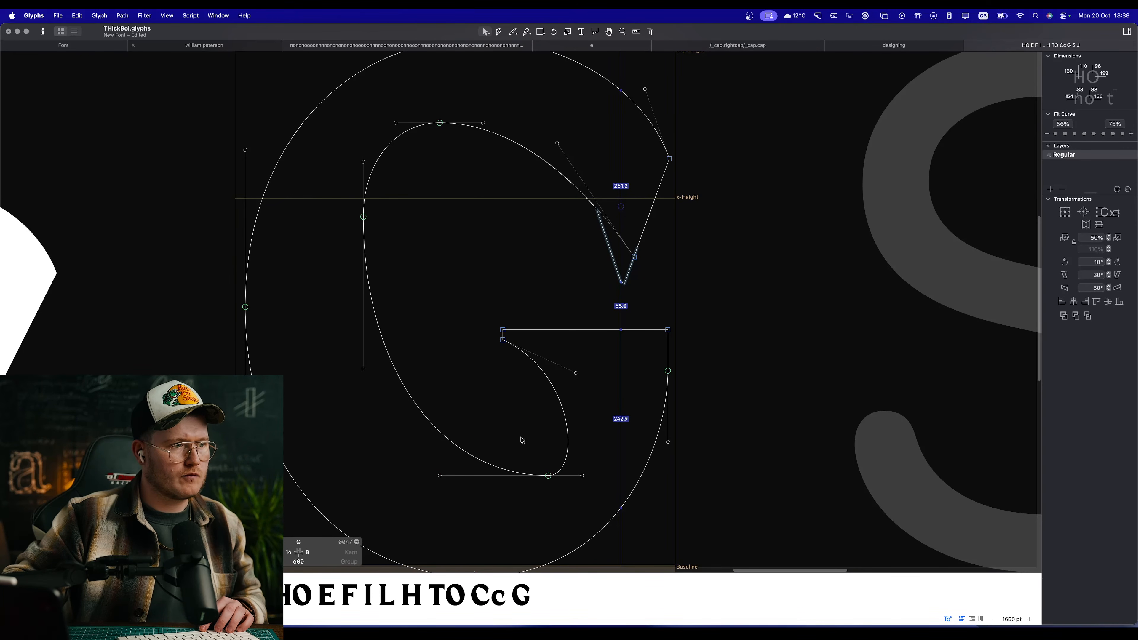
Step: Undo a shortening of the bowl's bottom handle, and insert a node on the bowl's right side at X 468, Y 157
{"action": "left_click_drag", "start_coordinate": [582, 476], "coordinate": [568, 476]}
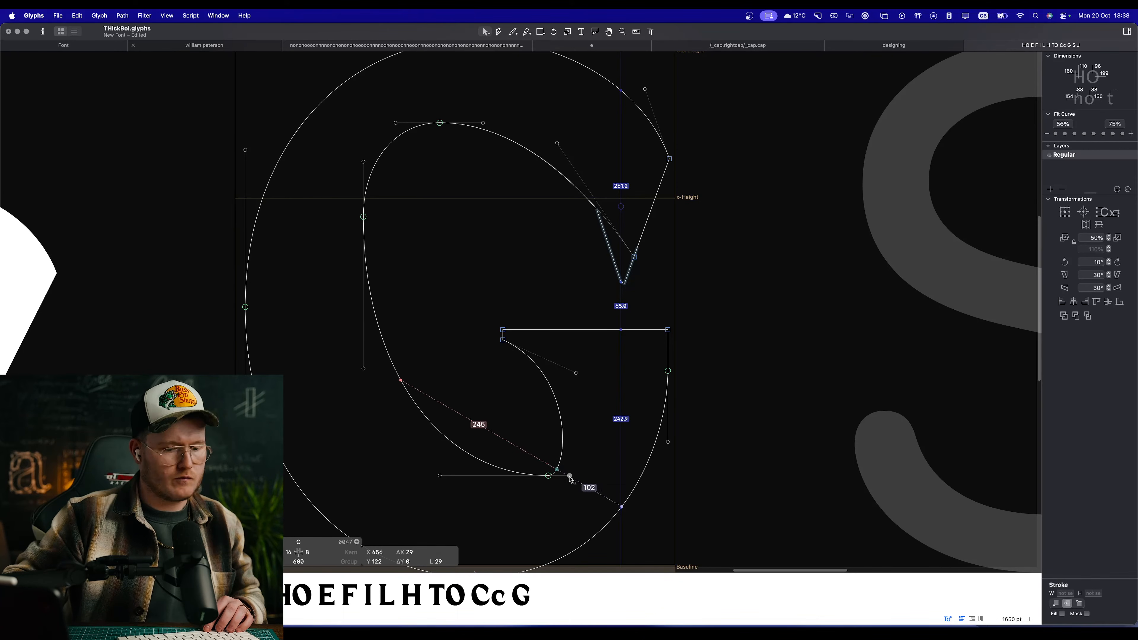
{"action": "key", "text": "super+z"}
{"action": "left_click", "coordinate": [568, 451]}
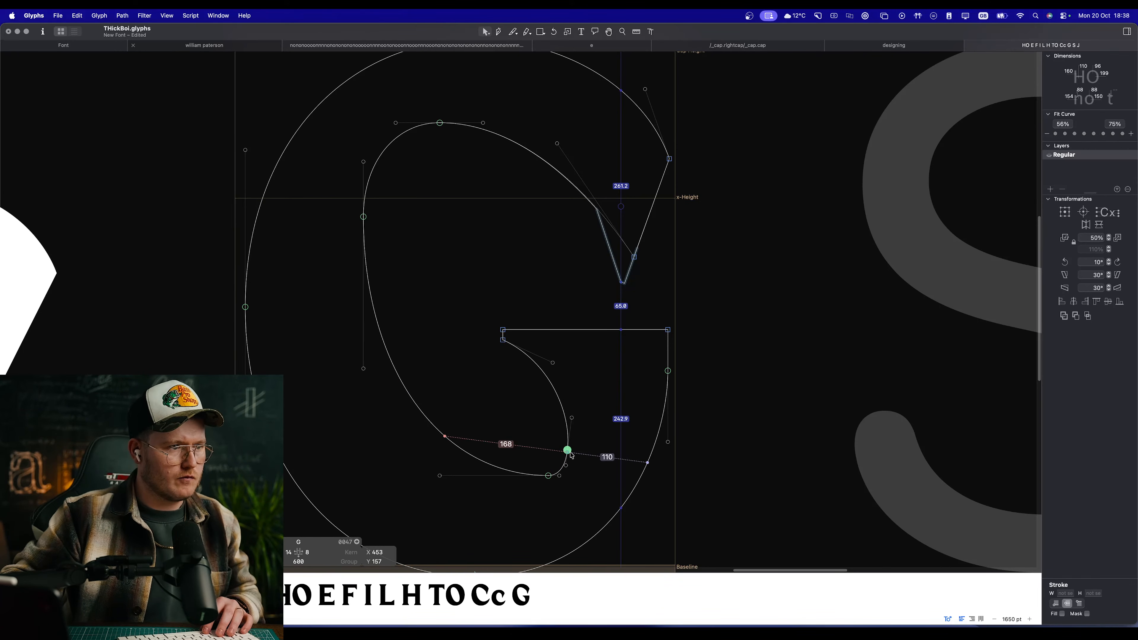
{"action": "left_click", "coordinate": [574, 452]}
{"action": "left_click_drag", "start_coordinate": [580, 453], "coordinate": [569, 470]}
{"action": "left_click", "coordinate": [562, 452]}
Step: Align the bowl's right-side node handles vertically, with the upper handle 39 units long, and preview the filled G
{"action": "key", "text": "space"}
{"action": "scroll", "coordinate": [561, 453], "scroll_direction": "up", "scroll_amount": 5}
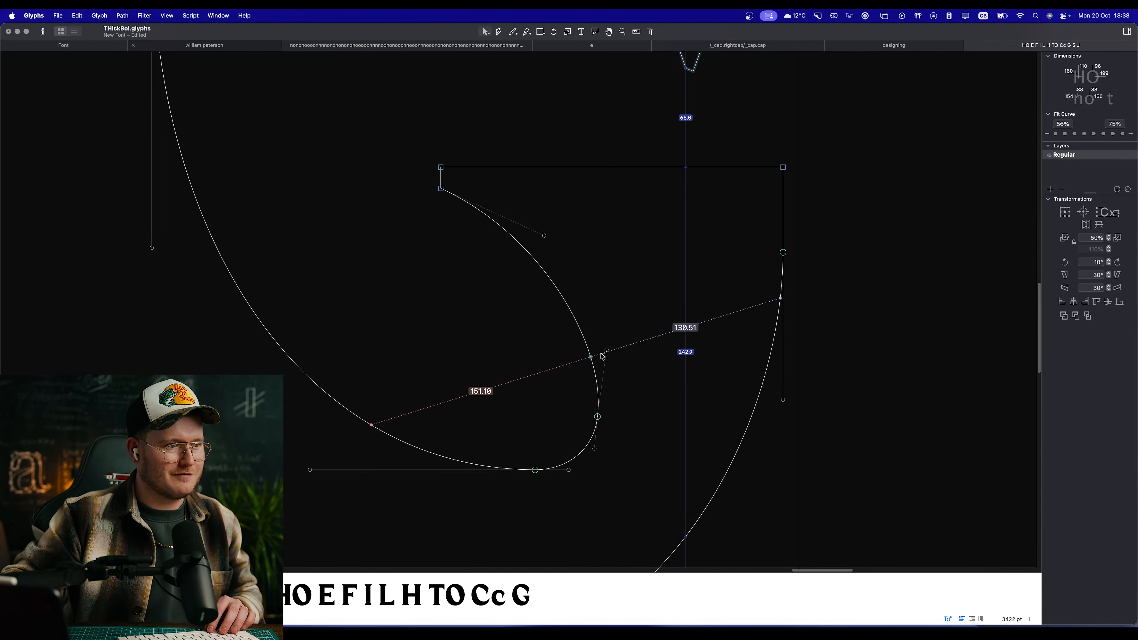
{"action": "left_click_drag", "start_coordinate": [607, 350], "coordinate": [598, 357]}
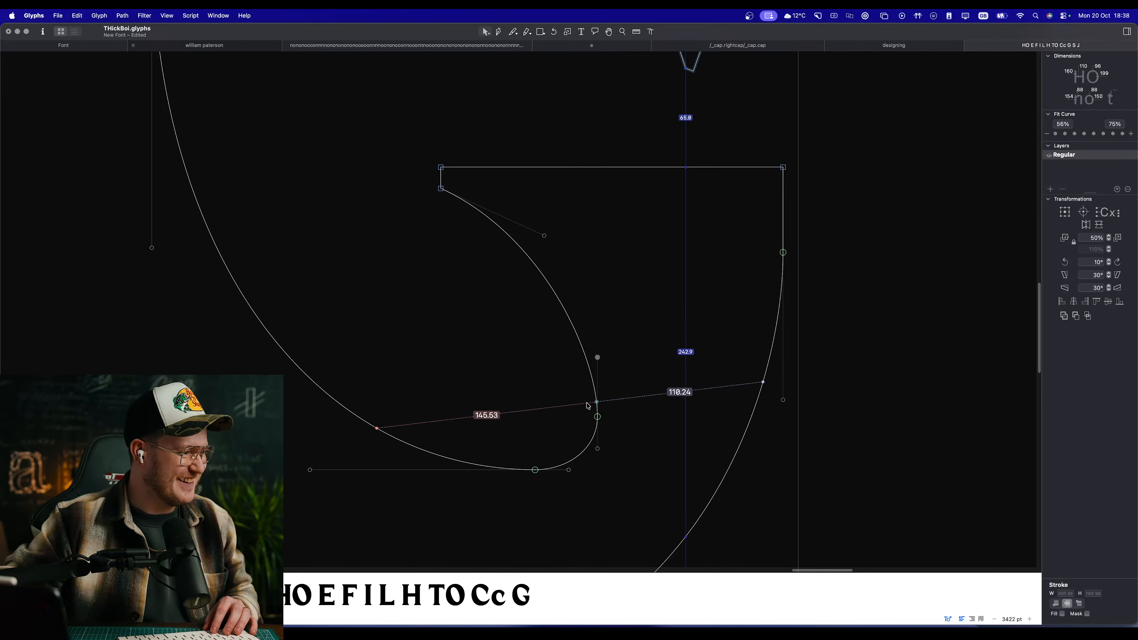
{"action": "key", "text": "space"}
{"action": "scroll", "coordinate": [514, 405], "scroll_direction": "down", "scroll_amount": 4}
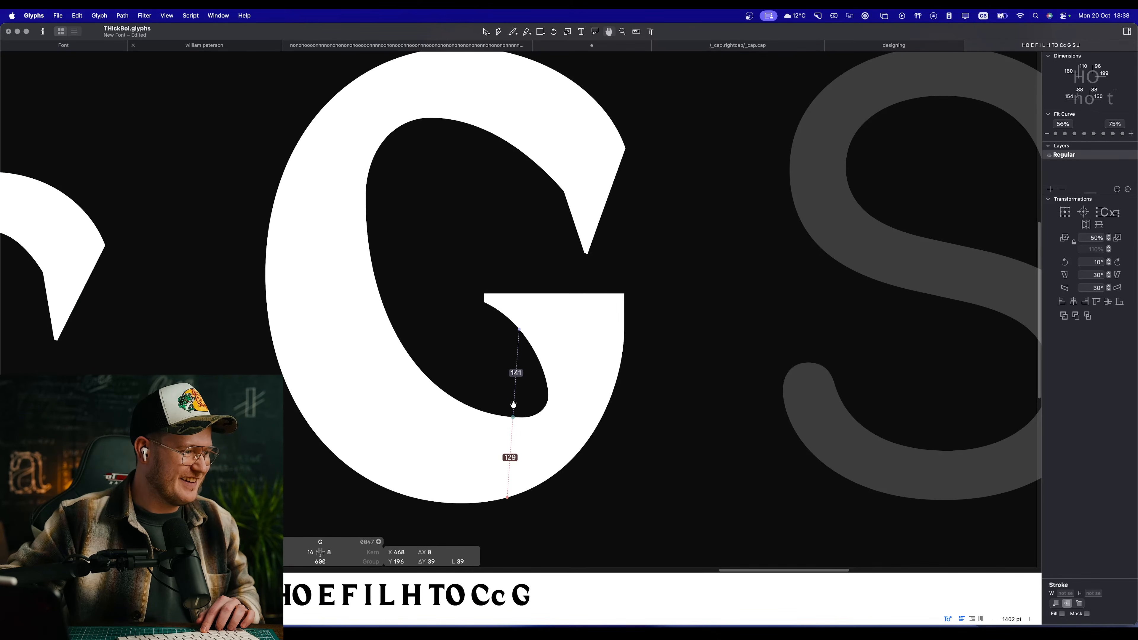
Step: Move the inner bowl's bottom node slightly left along its horizontal tangent to smooth the lower right turn
{"action": "scroll", "coordinate": [513, 404], "scroll_direction": "down", "scroll_amount": 4}
{"action": "scroll", "coordinate": [514, 404], "scroll_direction": "up", "scroll_amount": 8}
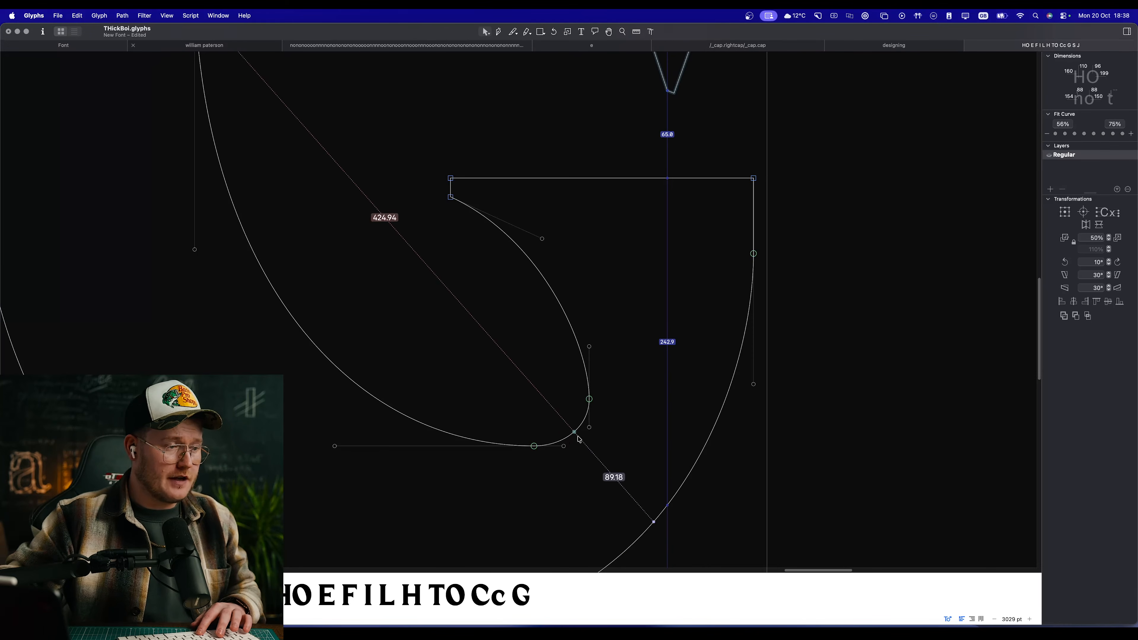
{"action": "left_click_drag", "start_coordinate": [534, 446], "coordinate": [523, 446]}
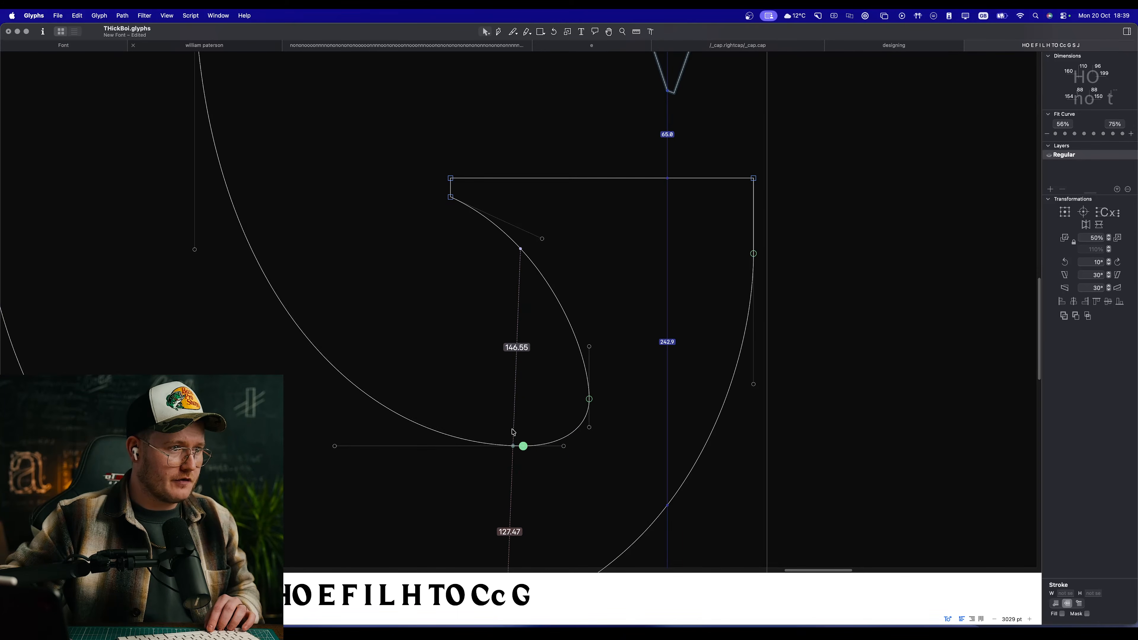
{"action": "scroll", "coordinate": [539, 419], "scroll_direction": "up", "scroll_amount": 3}
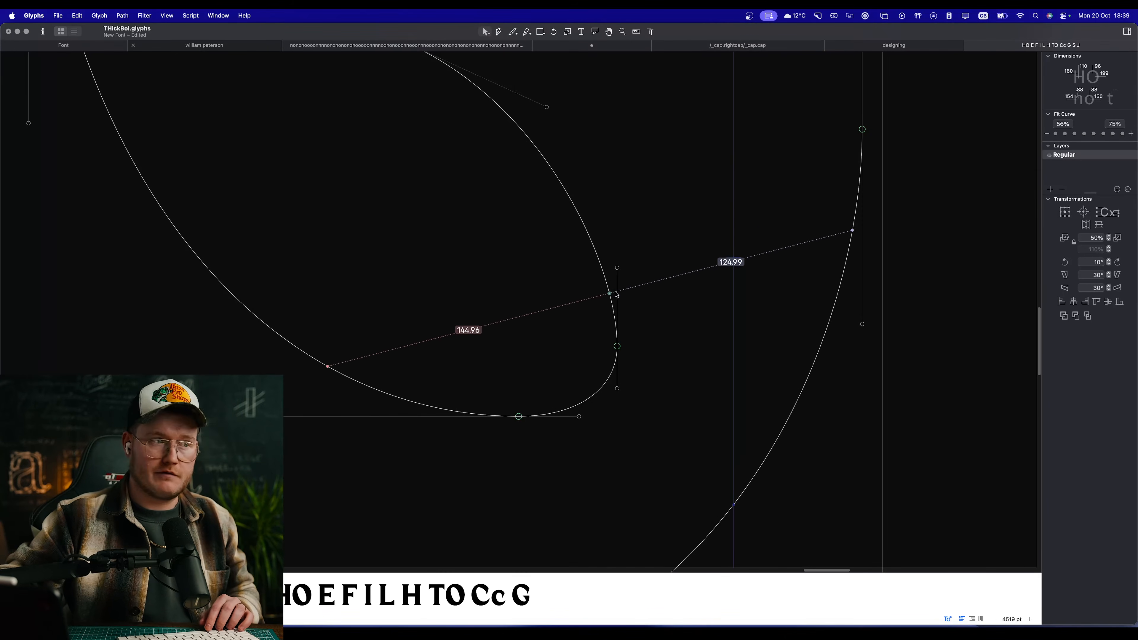
Step: Raise the crossbar and stem nodes together again until the selection is centred at Y 311
{"action": "scroll", "coordinate": [588, 291], "scroll_direction": "down", "scroll_amount": 4}
{"action": "left_click_drag", "start_coordinate": [515, 255], "coordinate": [707, 318]}
{"action": "left_click_drag", "start_coordinate": [659, 279], "coordinate": [661, 271]}
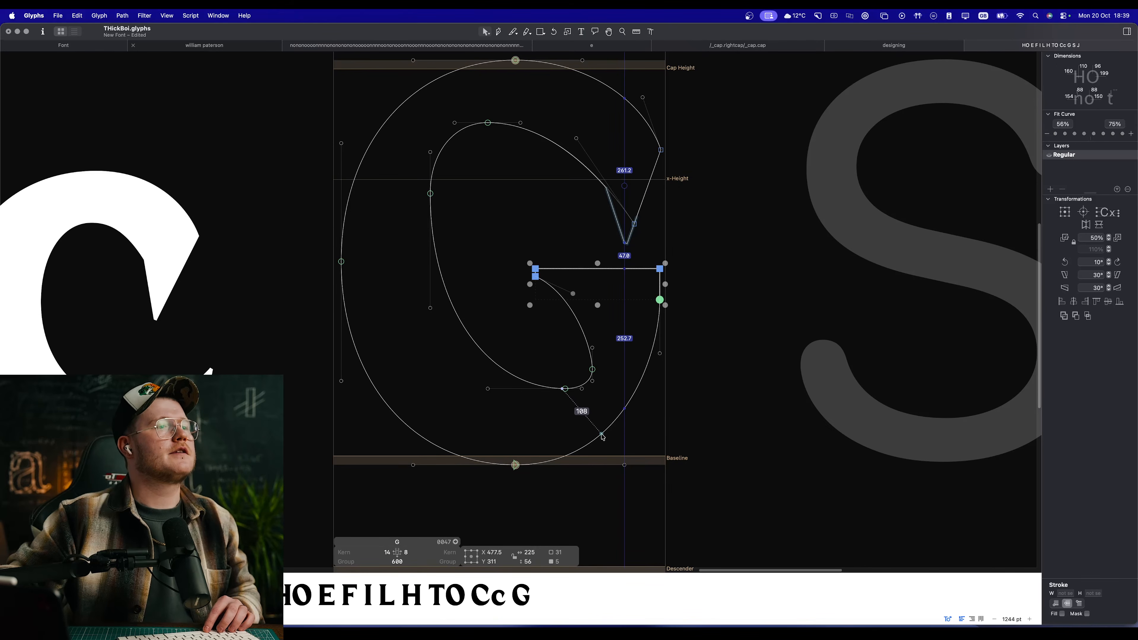
{"action": "left_click", "coordinate": [726, 371]}
Step: Move the stem's two outer nodes right to X 601
{"action": "left_click_drag", "start_coordinate": [661, 357], "coordinate": [667, 300]}
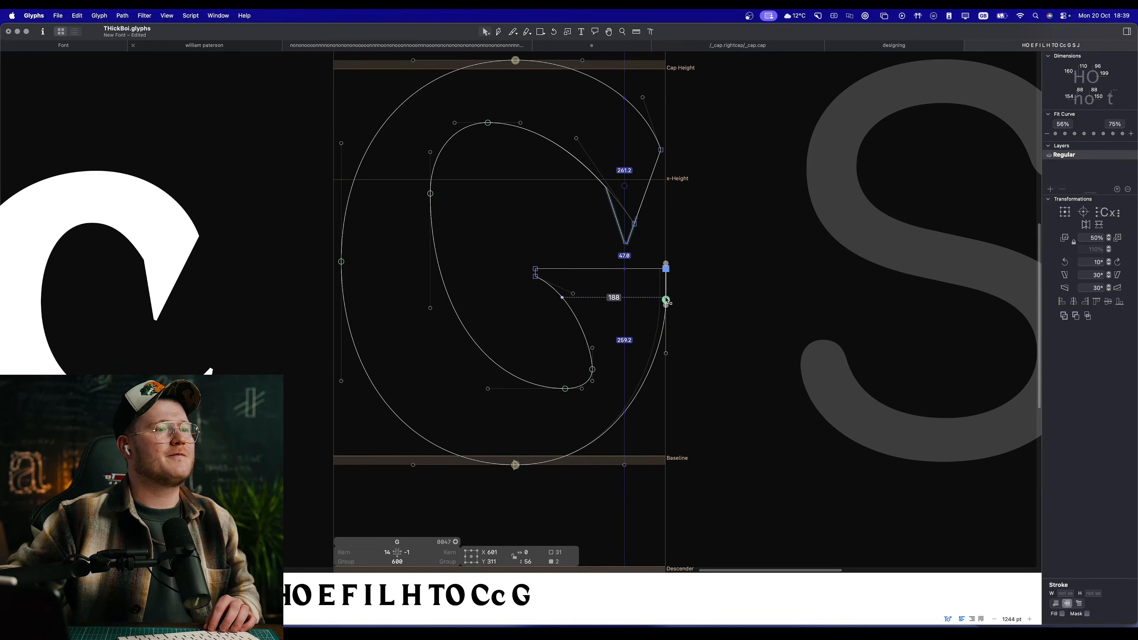
{"action": "key", "text": "space"}
{"action": "left_click", "coordinate": [682, 327]}
Step: Lengthen the stem's lower handle to 152 units and apply the second Fit Curve setting to the outer lower-right curve
{"action": "left_click_drag", "start_coordinate": [667, 354], "coordinate": [667, 387]}
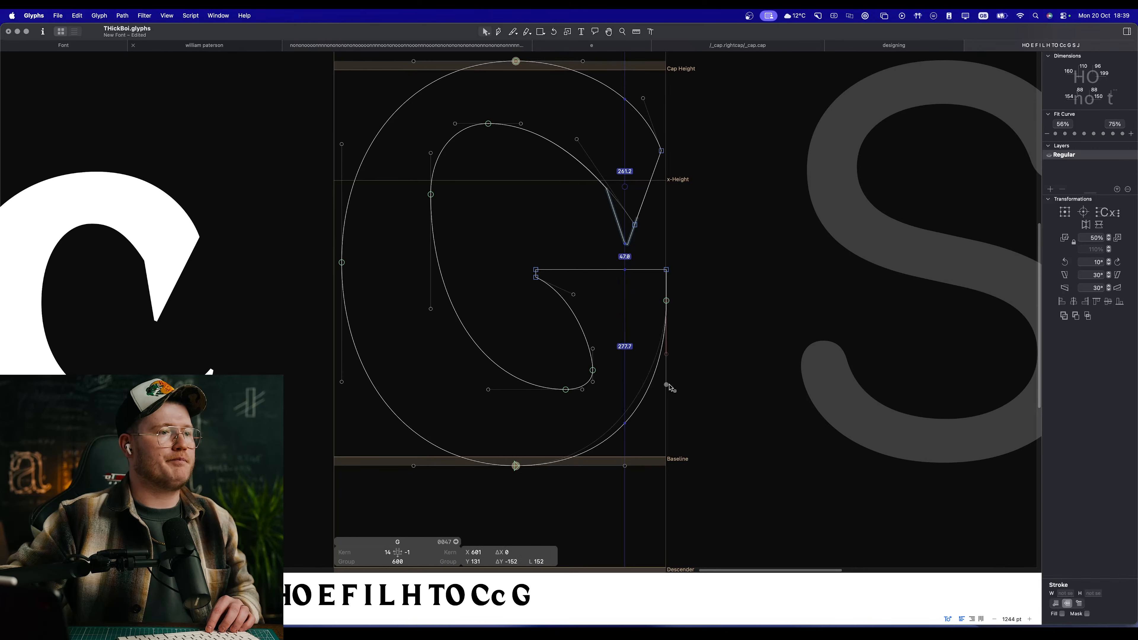
{"action": "left_click", "coordinate": [635, 477]}
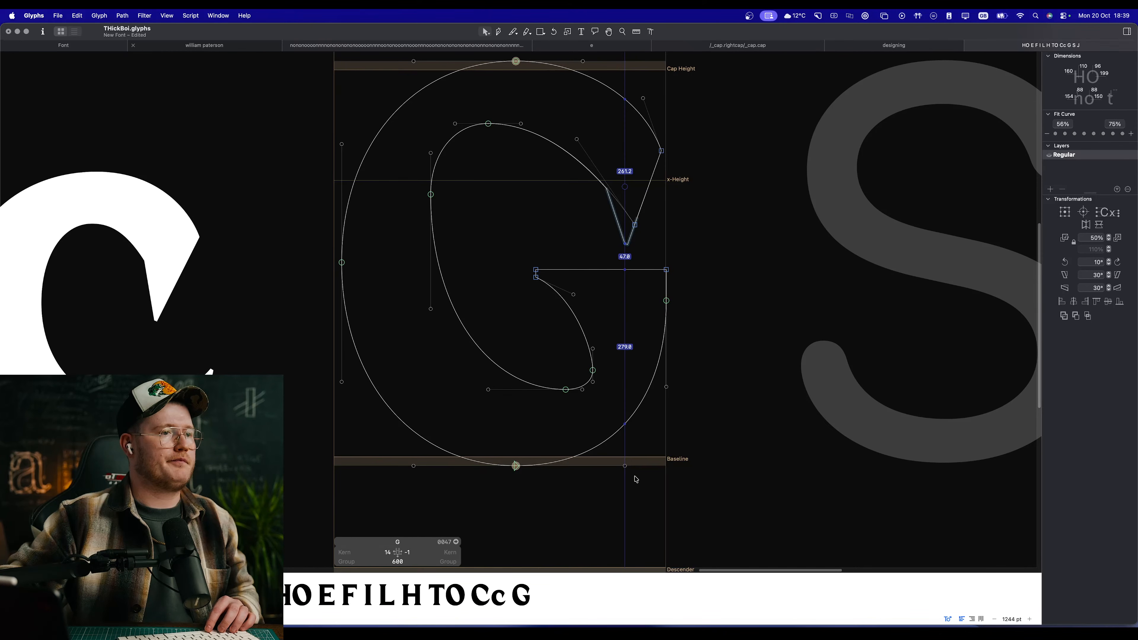
{"action": "left_click", "coordinate": [646, 393]}
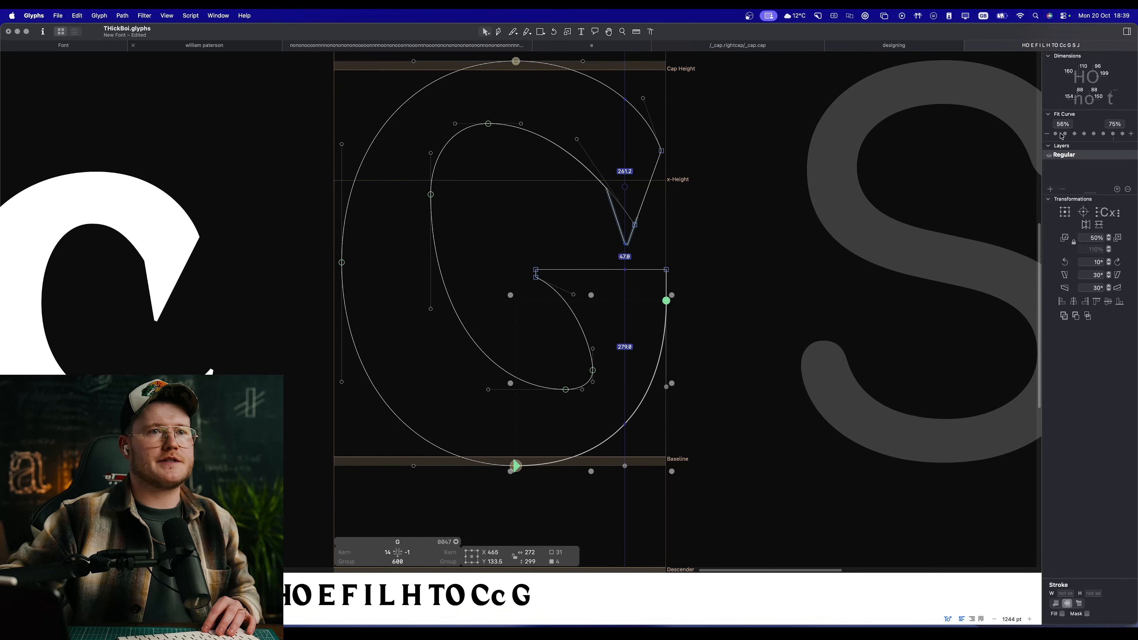
{"action": "left_click", "coordinate": [1065, 134]}
{"action": "key", "text": "space"}
{"action": "scroll", "coordinate": [699, 330], "scroll_direction": "left", "scroll_amount": 2}
{"action": "scroll", "coordinate": [657, 331], "scroll_direction": "down", "scroll_amount": 10}
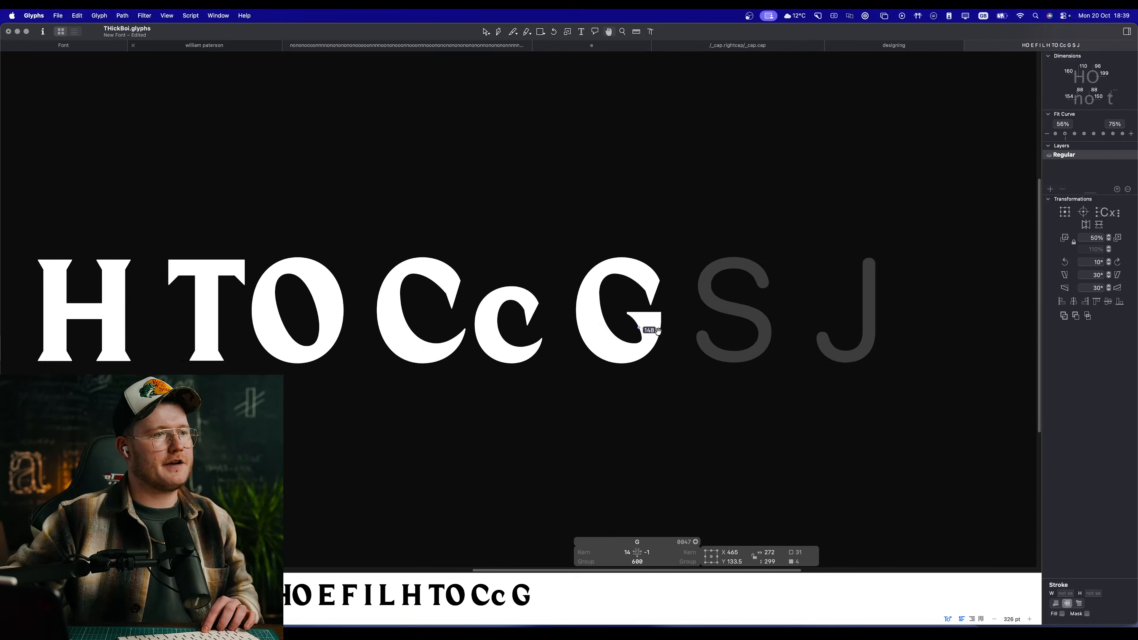
Step: Move the inner bowl's right-side node about 31 units upward, and undo the last node move
{"action": "scroll", "coordinate": [658, 330], "scroll_direction": "up", "scroll_amount": 10}
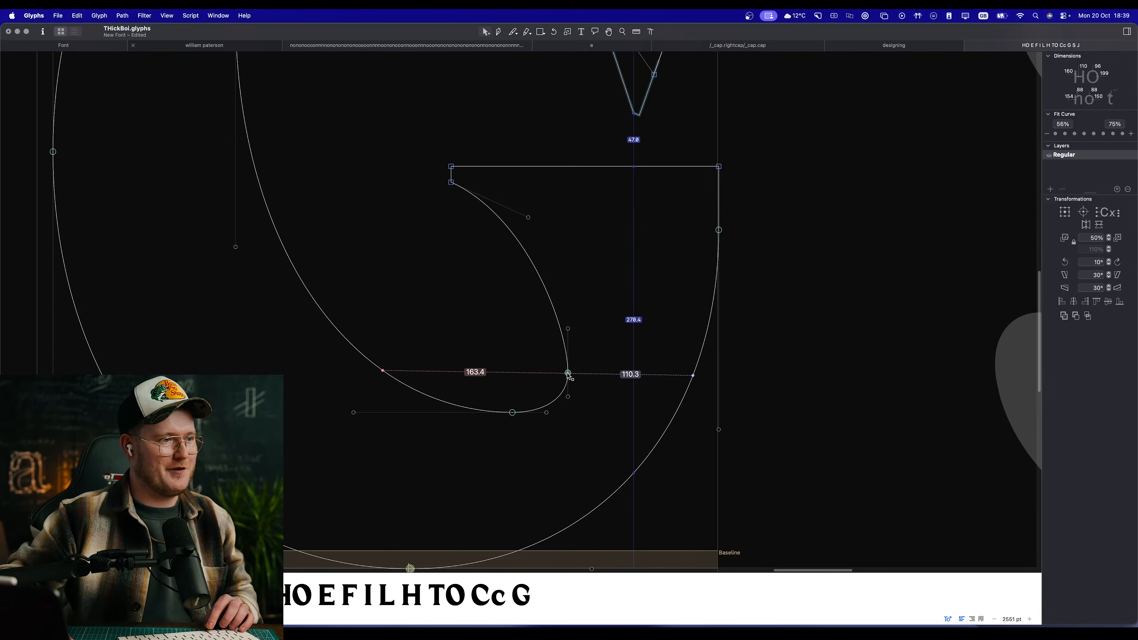
{"action": "left_click_drag", "start_coordinate": [568, 374], "coordinate": [666, 376]}
{"action": "key", "text": "space"}
{"action": "key", "text": "super+z"}
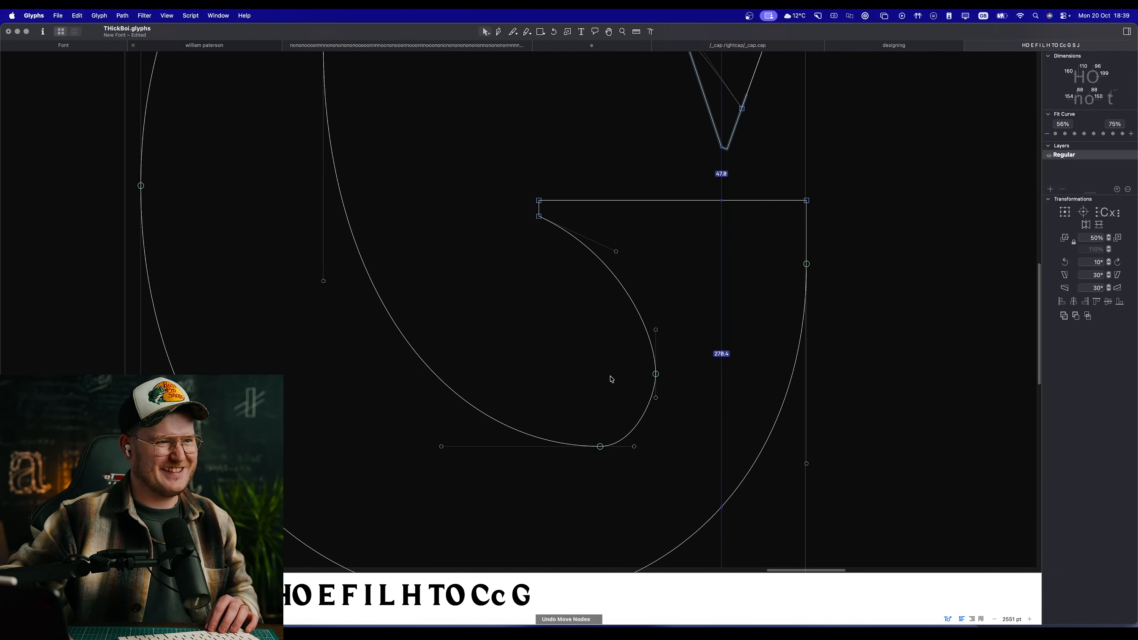
Step: Move the G's inner bowl bottom node about 13 units left and its right-side node about 5 units up
{"action": "left_click_drag", "start_coordinate": [600, 447], "coordinate": [586, 449]}
{"action": "left_click", "coordinate": [618, 408]}
{"action": "left_click_drag", "start_coordinate": [656, 398], "coordinate": [661, 370]}
{"action": "left_click", "coordinate": [644, 362]}
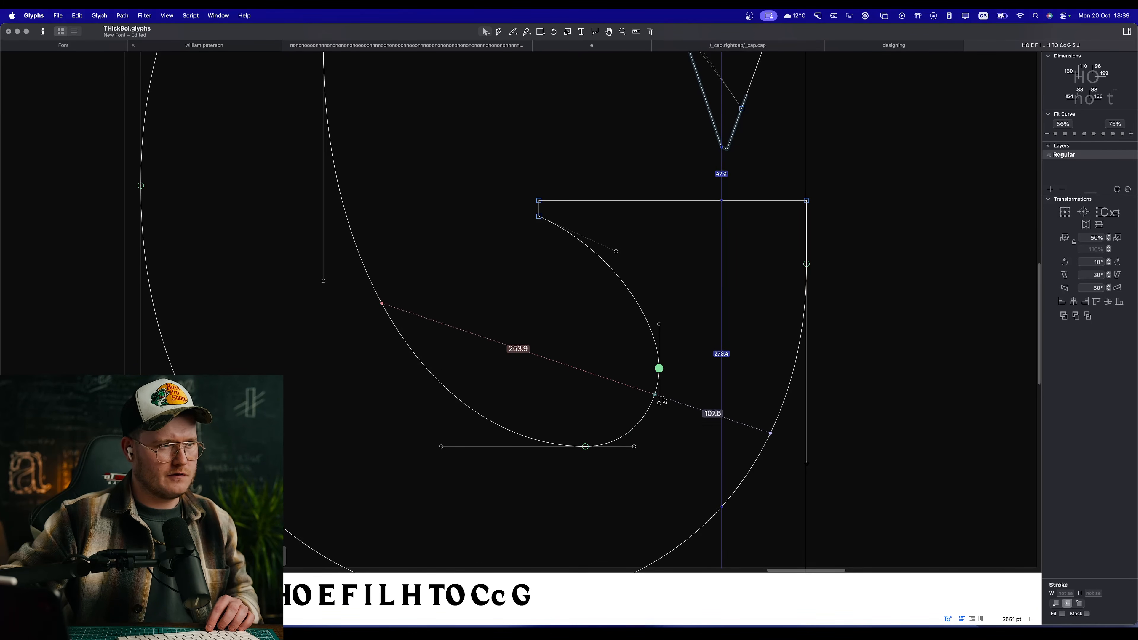
{"action": "key", "text": "space"}
{"action": "scroll", "coordinate": [596, 358], "scroll_direction": "down", "scroll_amount": 5}
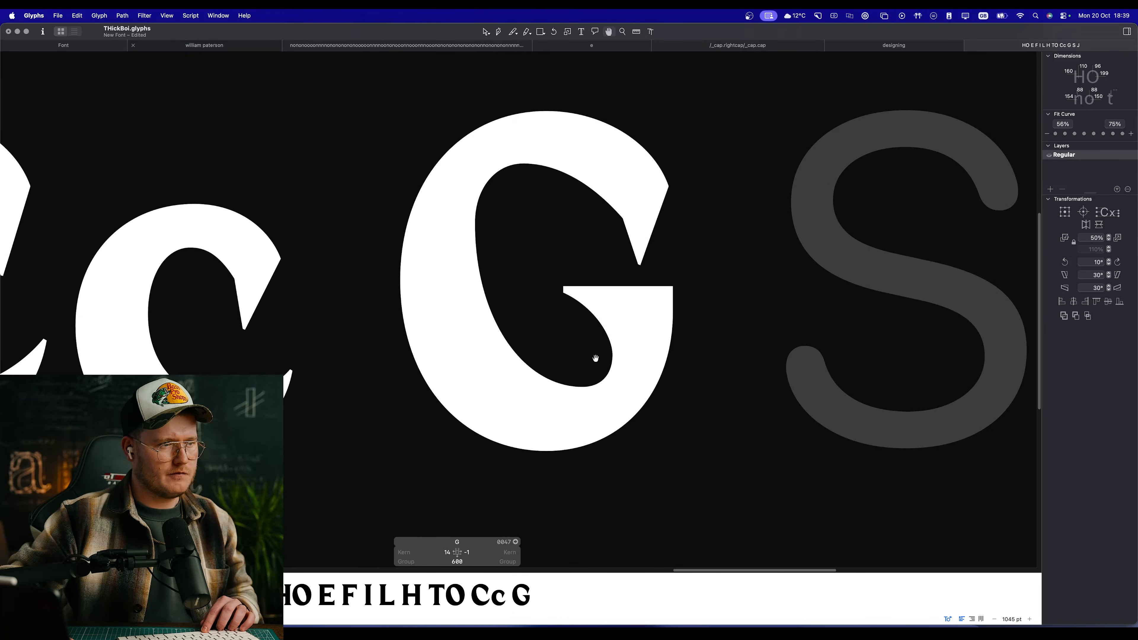
{"action": "scroll", "coordinate": [569, 287], "scroll_direction": "up", "scroll_amount": 5}
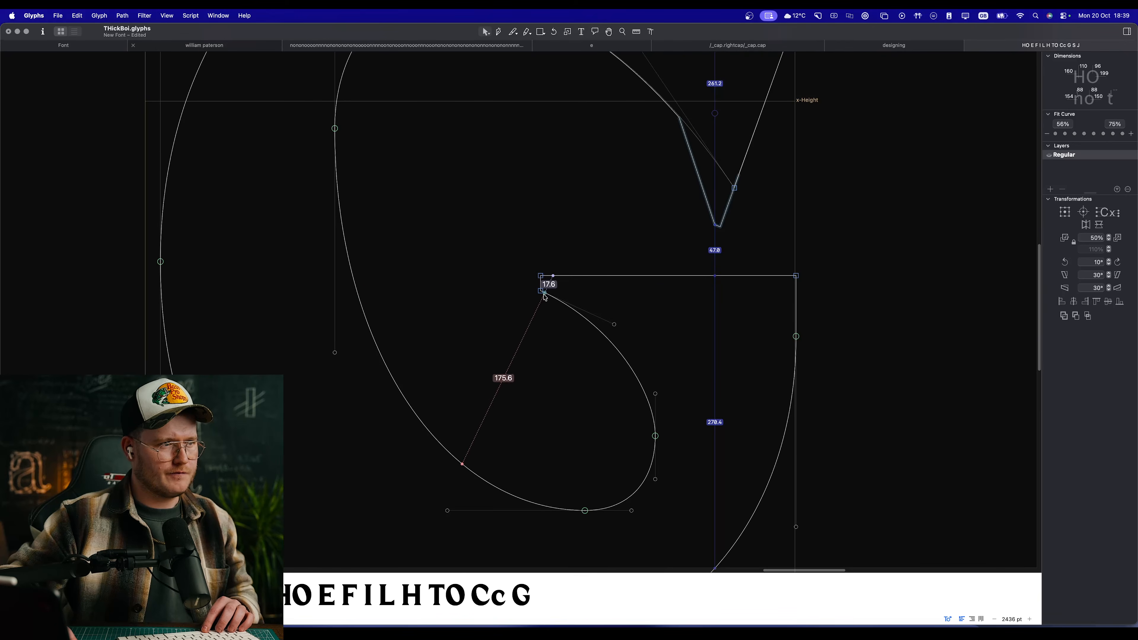
Step: Move the lower corner node at the crossbar's inner end down about 13 units to thicken it
{"action": "left_click", "coordinate": [541, 305]}
{"action": "key", "text": "space"}
{"action": "scroll", "coordinate": [569, 359], "scroll_direction": "down", "scroll_amount": 3}
{"action": "scroll", "coordinate": [579, 333], "scroll_direction": "up", "scroll_amount": 3}
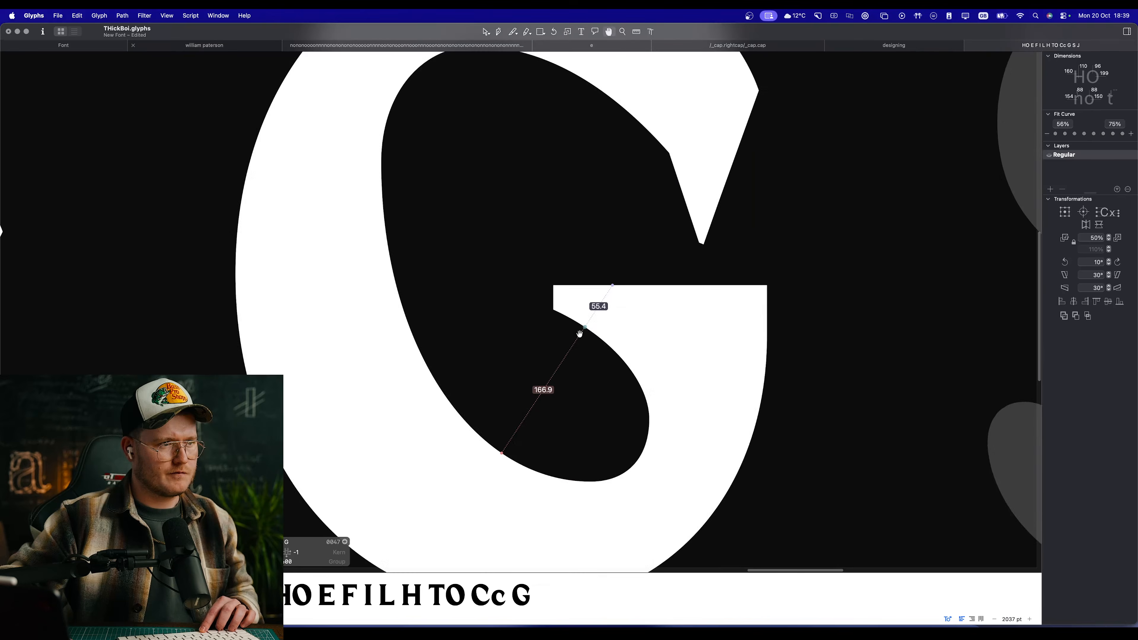
{"action": "left_click_drag", "start_coordinate": [637, 238], "coordinate": [621, 308]}
Step: Raise the two outer nodes of the G's upper terminal together by about 8 units
{"action": "key", "text": "space"}
{"action": "left_click_drag", "start_coordinate": [739, 323], "coordinate": [649, 243]}
{"action": "scroll", "coordinate": [699, 385], "scroll_direction": "down", "scroll_amount": 3}
{"action": "scroll", "coordinate": [698, 385], "scroll_direction": "down", "scroll_amount": 2}
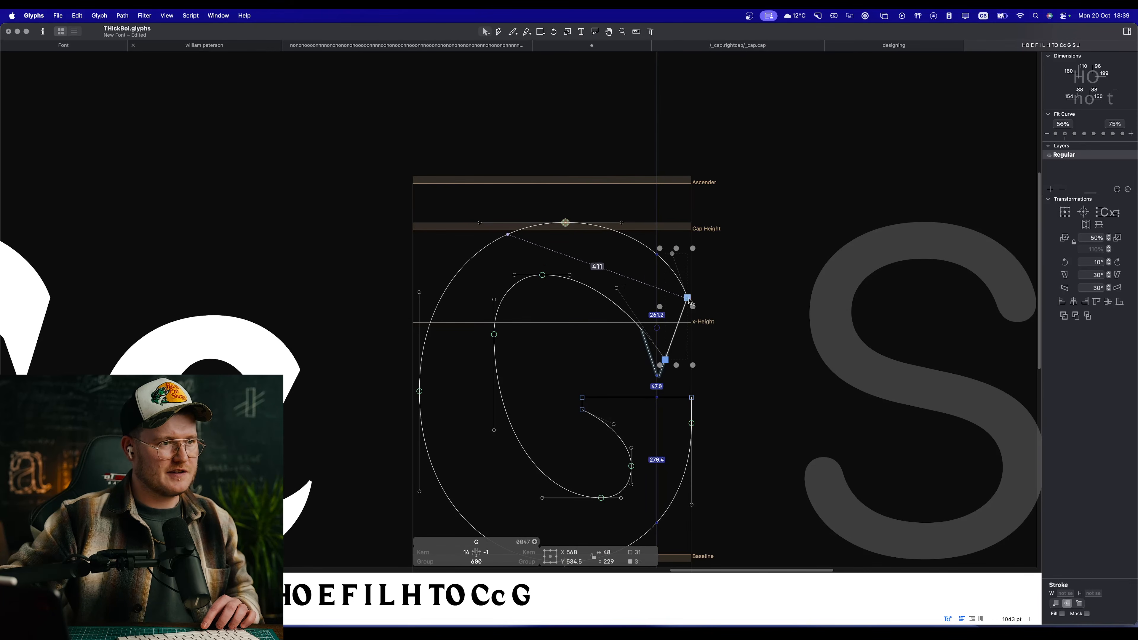
{"action": "left_click", "coordinate": [687, 334]}
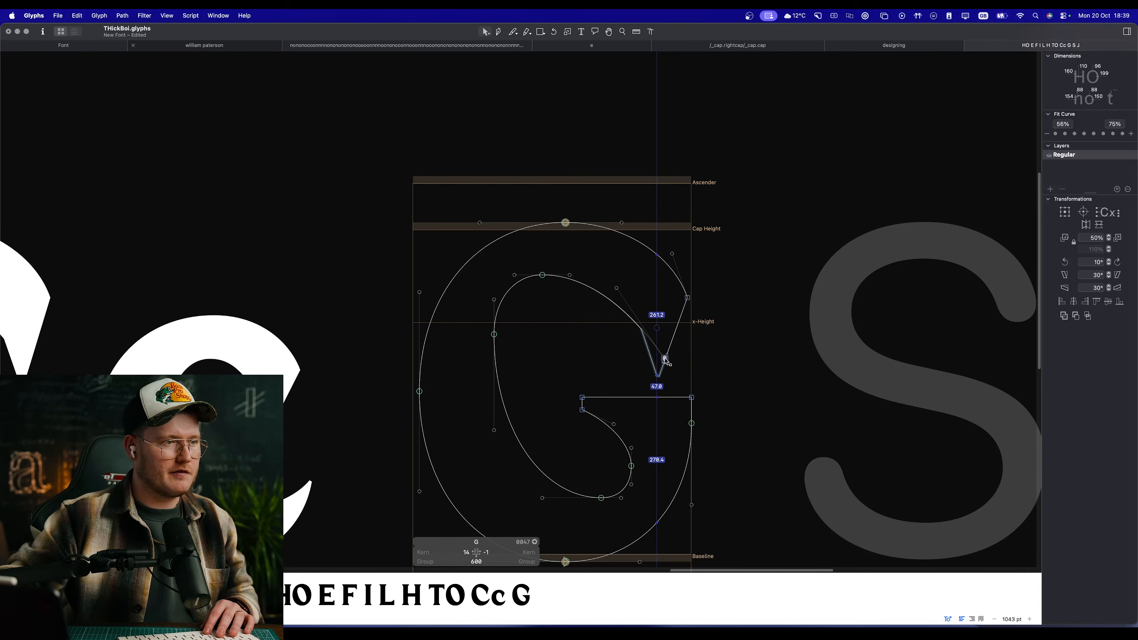
{"action": "left_click_drag", "start_coordinate": [665, 360], "coordinate": [645, 264]}
{"action": "key", "text": "super+z"}
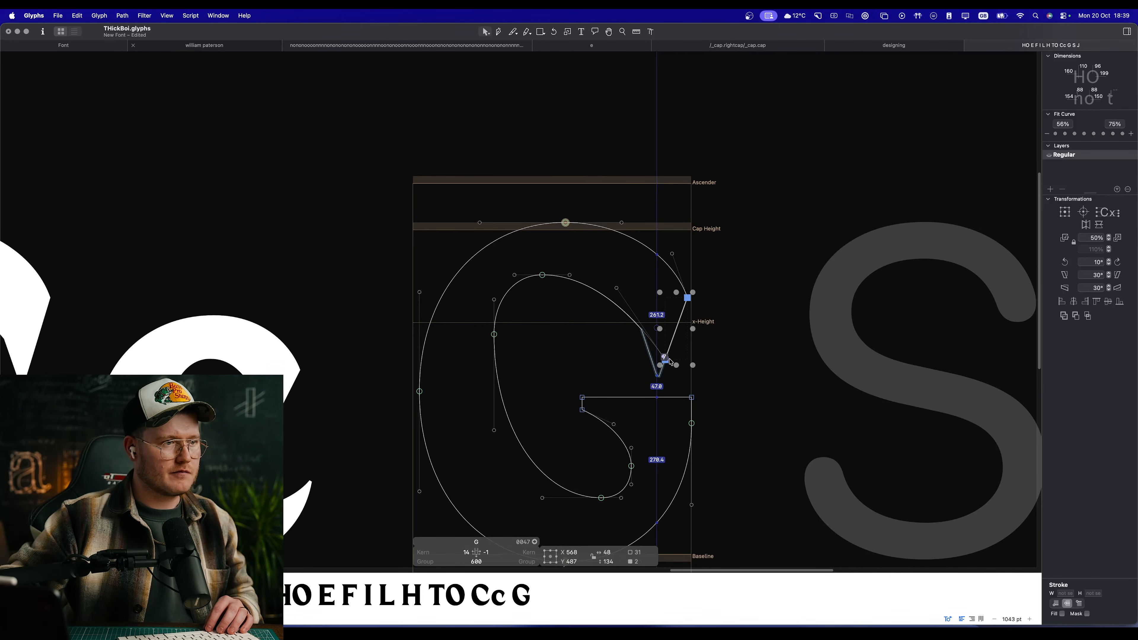
{"action": "mouse_move", "coordinate": [671, 363]}
{"action": "left_mouse_down"}
{"action": "mouse_move", "coordinate": [670, 347]}
{"action": "mouse_move", "coordinate": [666, 355]}
{"action": "left_mouse_up"}
{"action": "key", "text": "space"}
{"action": "scroll", "coordinate": [608, 297], "scroll_direction": "down", "scroll_amount": 2}
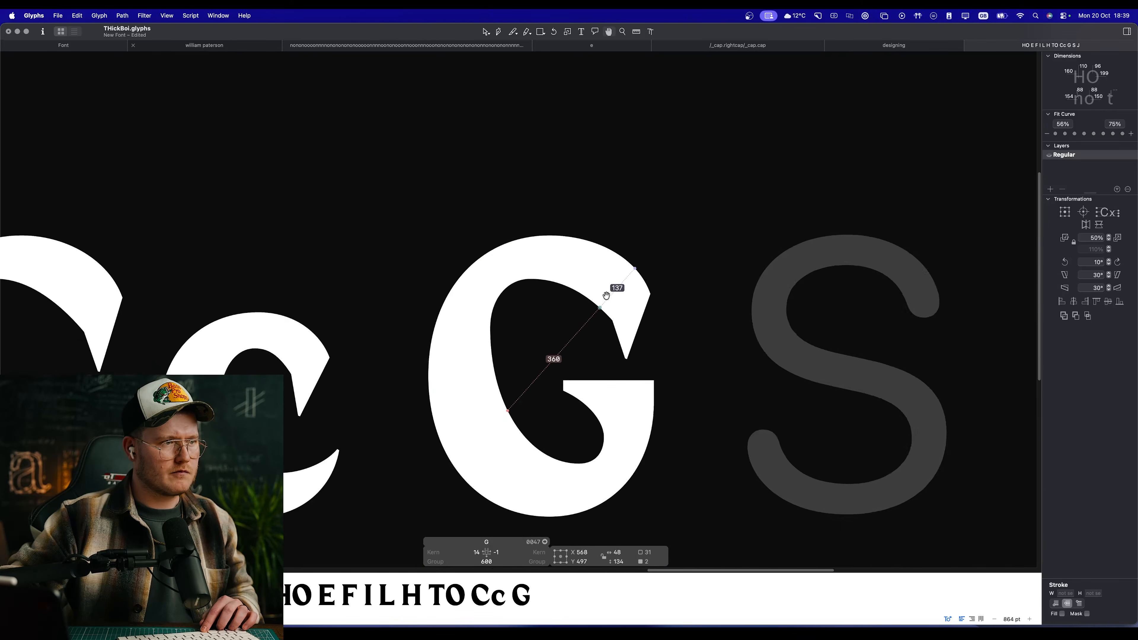
{"action": "scroll", "coordinate": [610, 295], "scroll_direction": "up", "scroll_amount": 3}
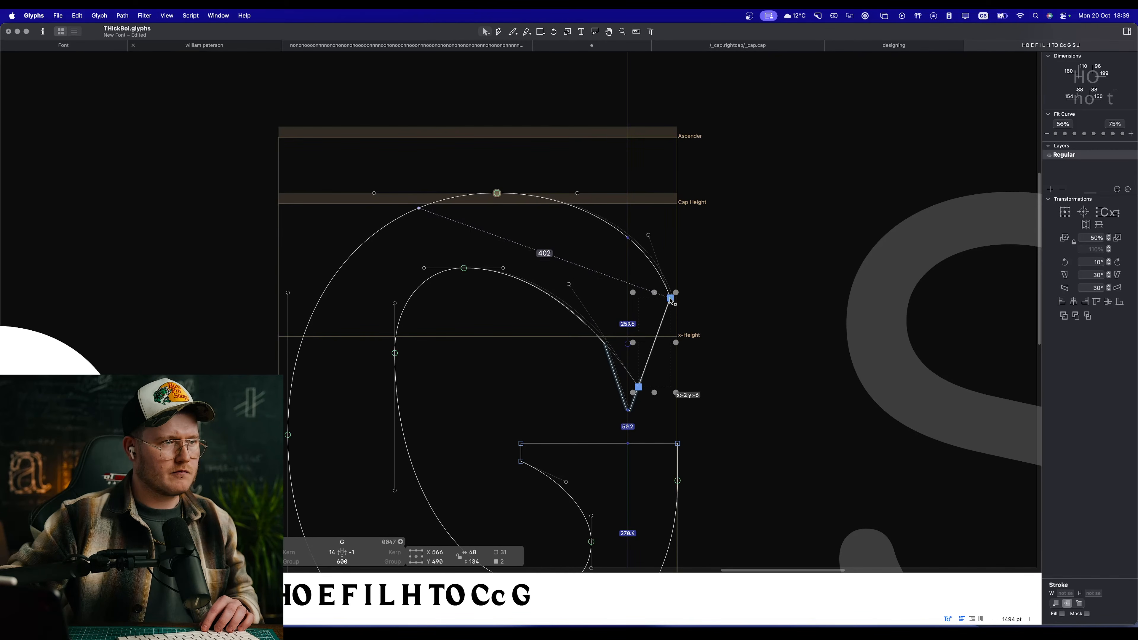
{"action": "left_click", "coordinate": [721, 291]}
{"action": "key", "text": "space"}
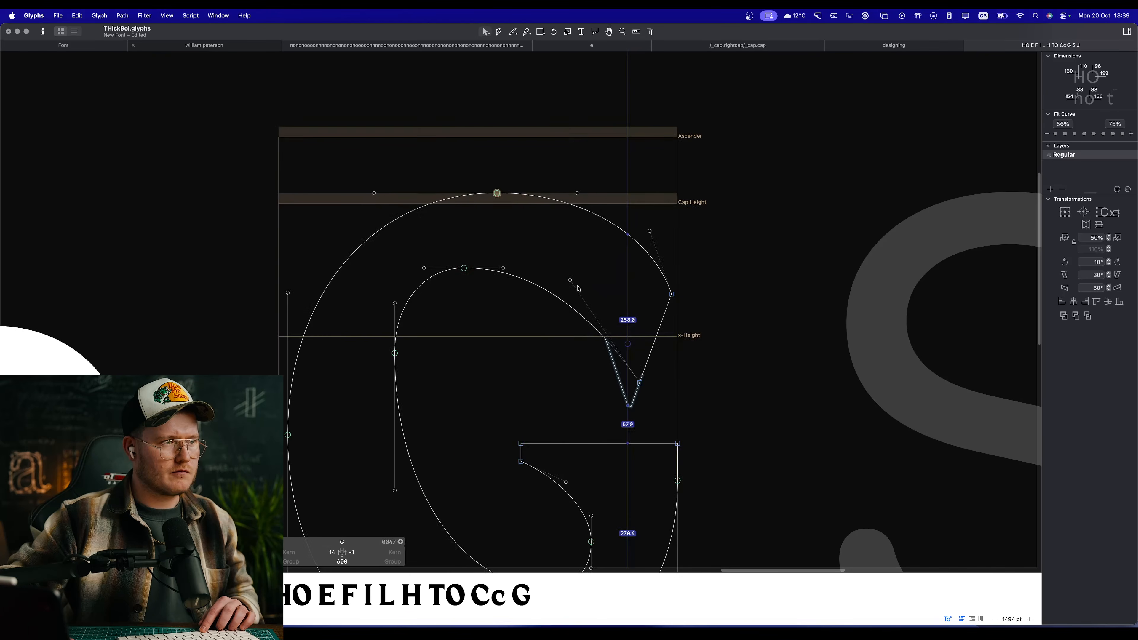
Step: Move the inner curve's top node about 9 units to the right and check the filled shape
{"action": "key", "text": "space"}
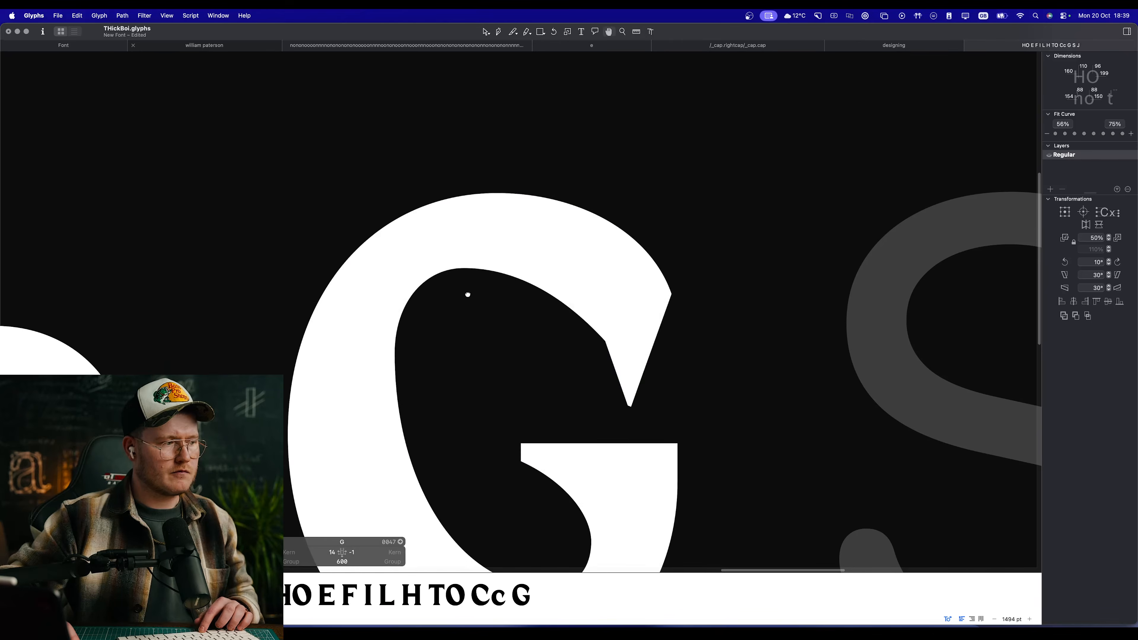
{"action": "left_click_drag", "start_coordinate": [471, 318], "coordinate": [555, 310]}
{"action": "scroll", "coordinate": [552, 306], "scroll_direction": "up", "scroll_amount": 2}
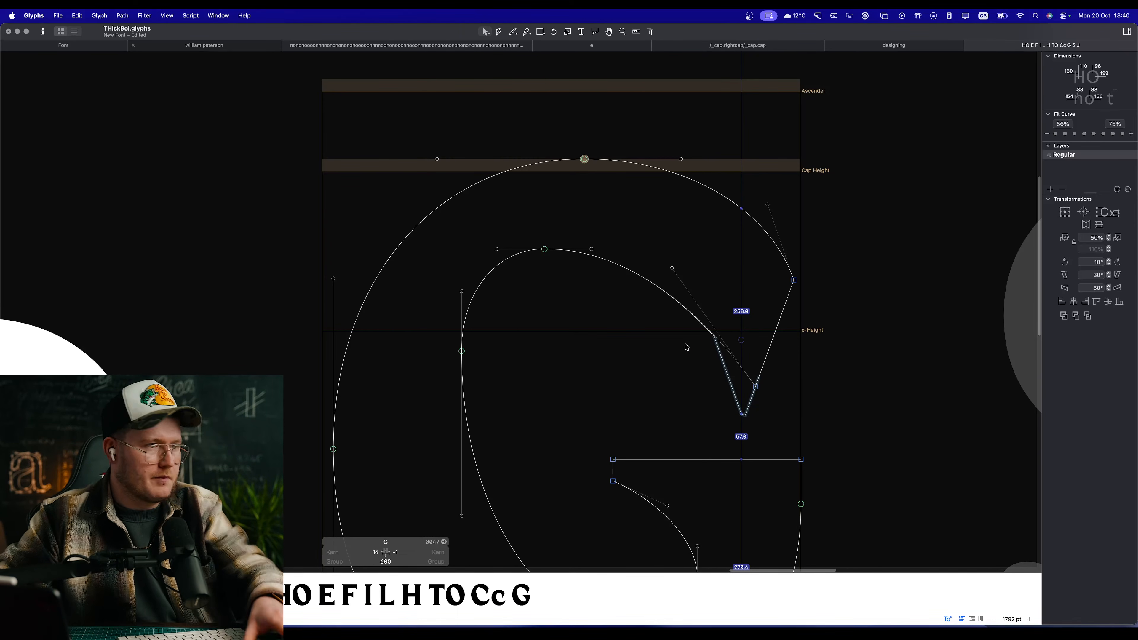
{"action": "left_click_drag", "start_coordinate": [545, 249], "coordinate": [555, 249]}
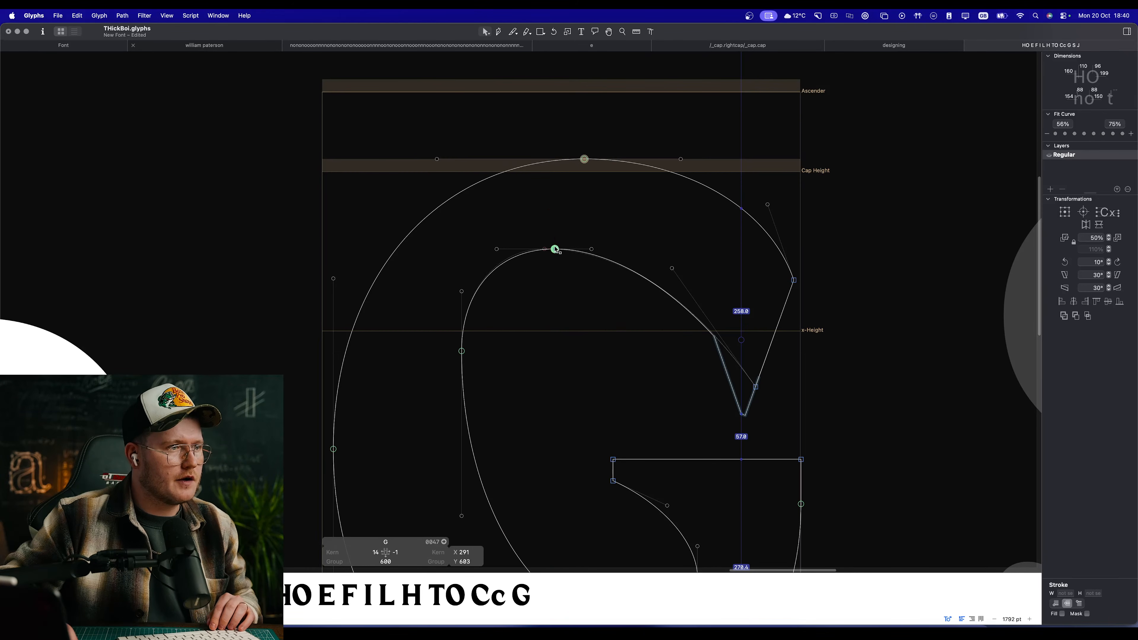
{"action": "key", "text": "space"}
{"action": "scroll", "coordinate": [572, 278], "scroll_direction": "down", "scroll_amount": 8}
{"action": "scroll", "coordinate": [583, 314], "scroll_direction": "up", "scroll_amount": 6}
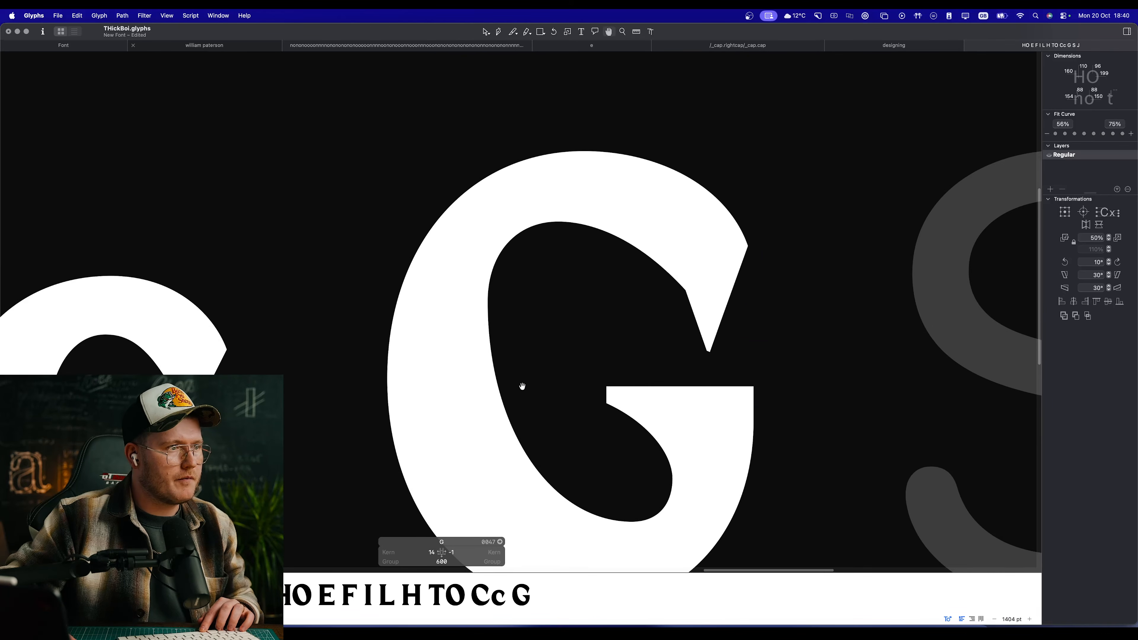
{"action": "left_click_drag", "start_coordinate": [587, 382], "coordinate": [573, 302]}
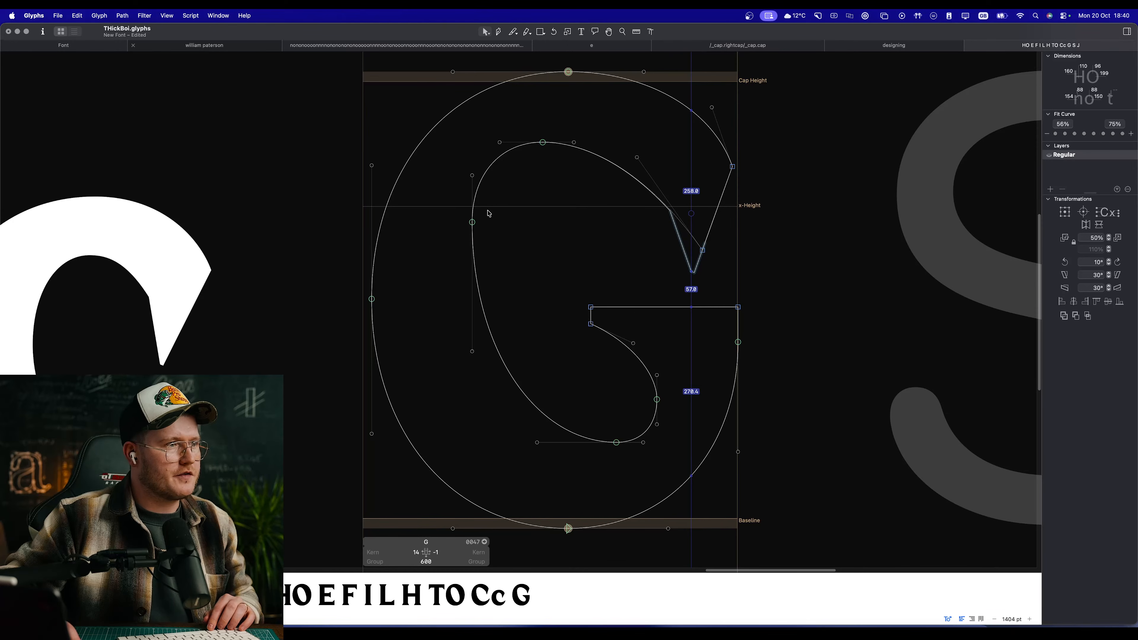
{"action": "key", "text": "space"}
{"action": "scroll", "coordinate": [509, 287], "scroll_direction": "down", "scroll_amount": 5}
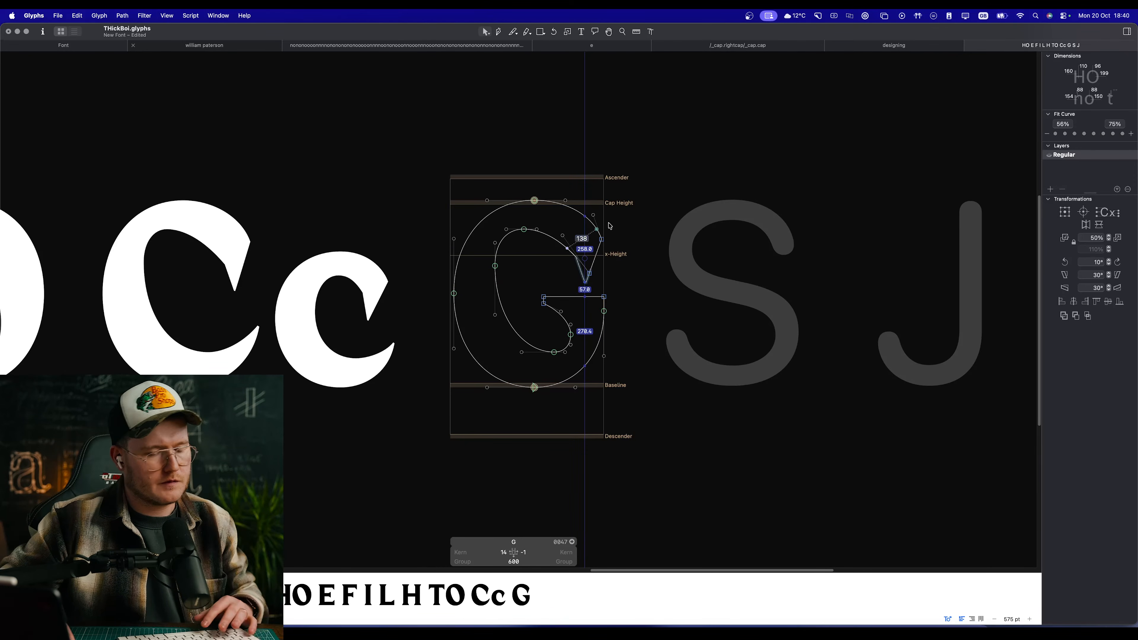
Step: Move the upper terminal's two outer nodes inward and up, centring the selection at X 529, Y 518
{"action": "key", "text": "space"}
{"action": "scroll", "coordinate": [555, 247], "scroll_direction": "up", "scroll_amount": 5}
{"action": "left_click_drag", "start_coordinate": [720, 322], "coordinate": [594, 198]}
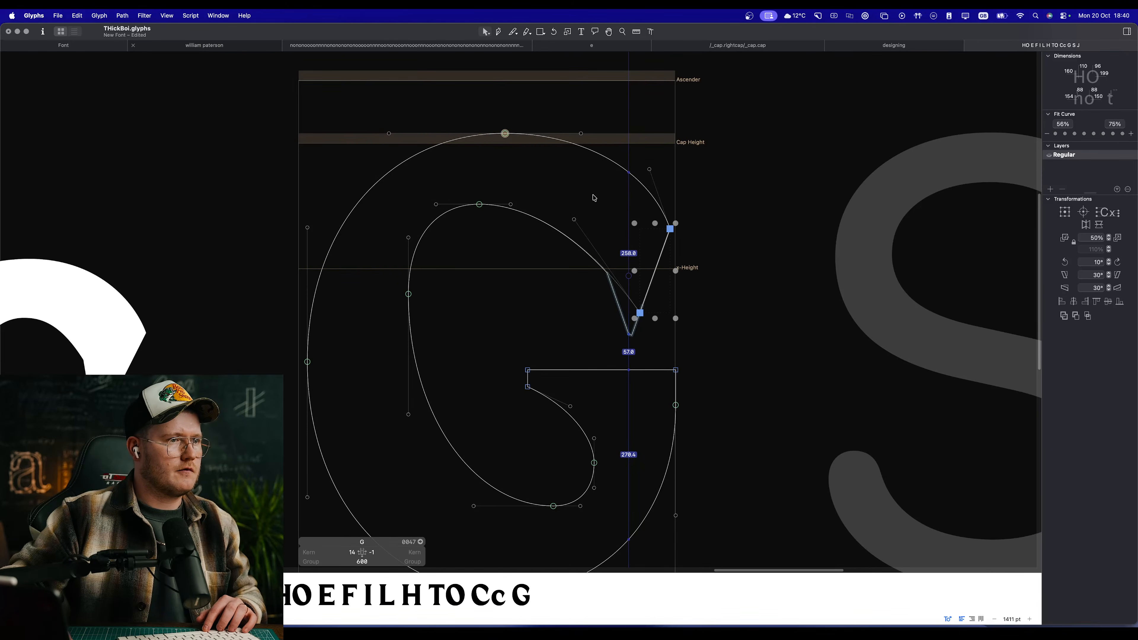
{"action": "left_click_drag", "start_coordinate": [670, 229], "coordinate": [646, 213]}
{"action": "key", "text": "space"}
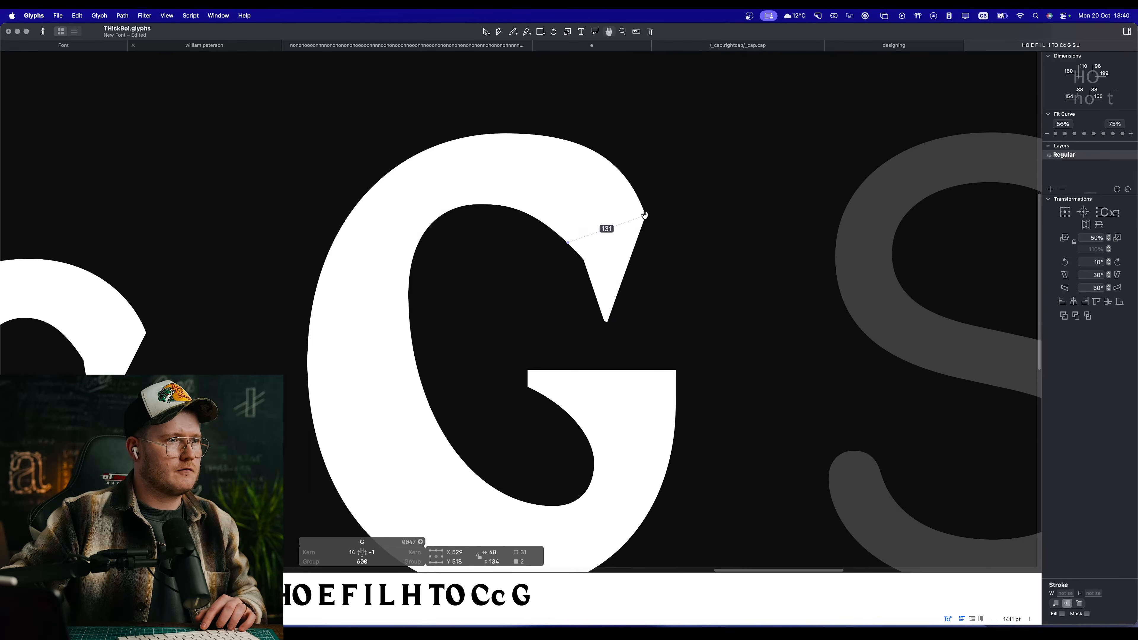
{"action": "scroll", "coordinate": [691, 265], "scroll_direction": "down", "scroll_amount": 5}
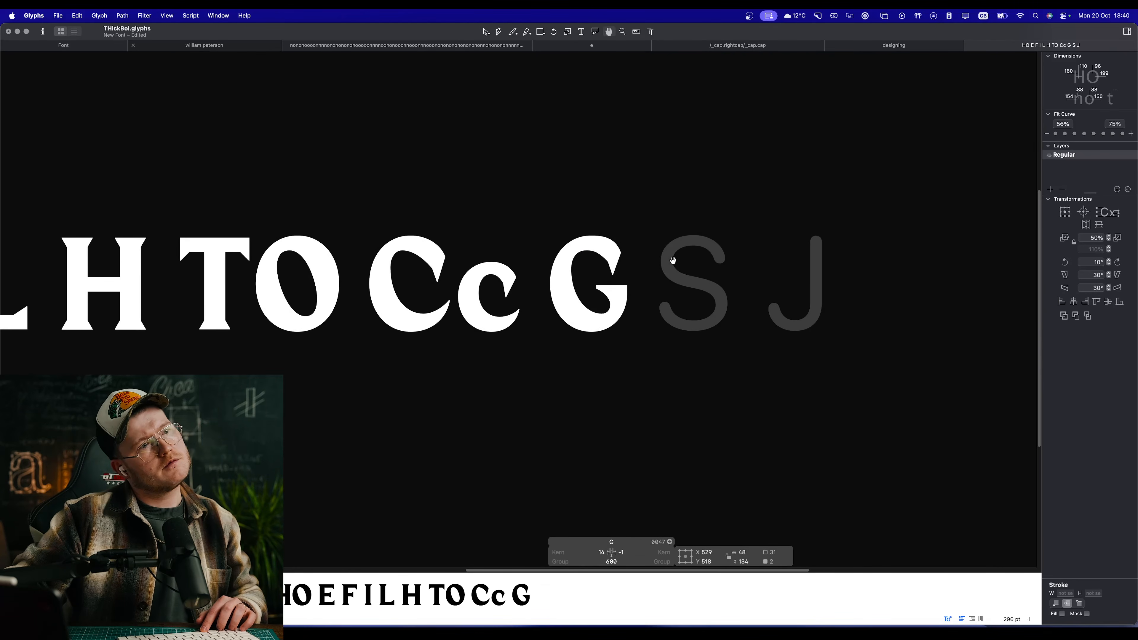
{"action": "scroll", "coordinate": [631, 246], "scroll_direction": "up", "scroll_amount": 5}
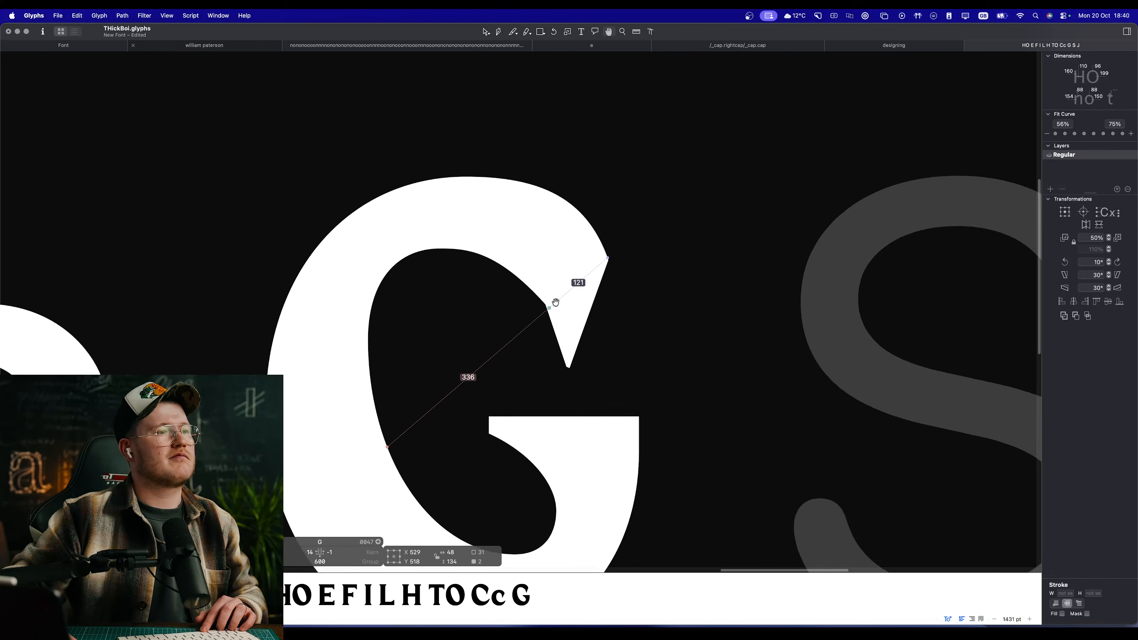
Step: Shift the upper terminal nodes further inward to X 511, Y 521 and shorten the adjoining inner and outer curve handles
{"action": "left_click_drag", "start_coordinate": [579, 344], "coordinate": [567, 344]}
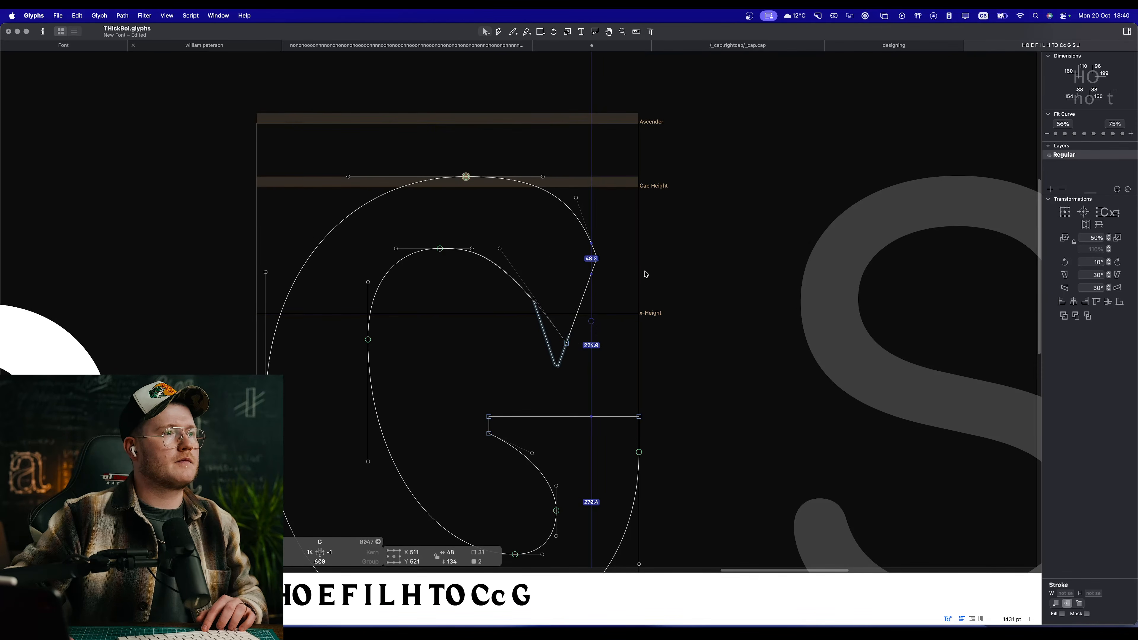
{"action": "left_click_drag", "start_coordinate": [500, 249], "coordinate": [526, 277]}
{"action": "left_click_drag", "start_coordinate": [576, 198], "coordinate": [576, 211]}
{"action": "left_click", "coordinate": [620, 209]}
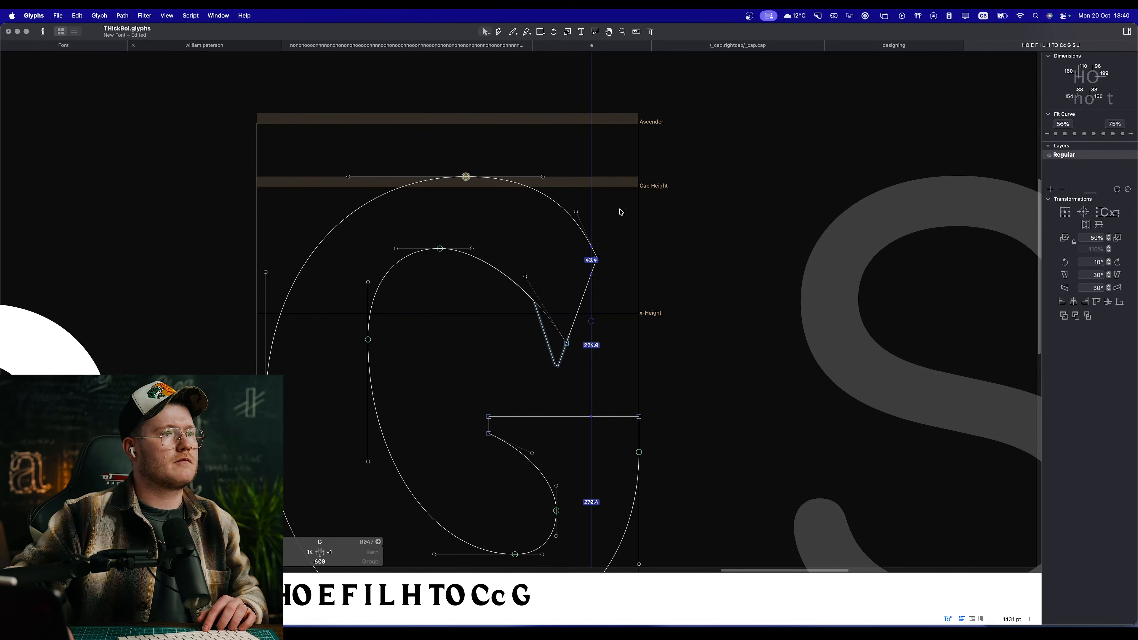
Step: Raise the terminal's upper node about 16 units and shift the outer curve's top node slightly left, shortening its right handle
{"action": "left_click_drag", "start_coordinate": [597, 258], "coordinate": [460, 177]}
{"action": "left_click", "coordinate": [487, 194]}
{"action": "key", "text": "space"}
{"action": "scroll", "coordinate": [541, 279], "scroll_direction": "down", "scroll_amount": 5}
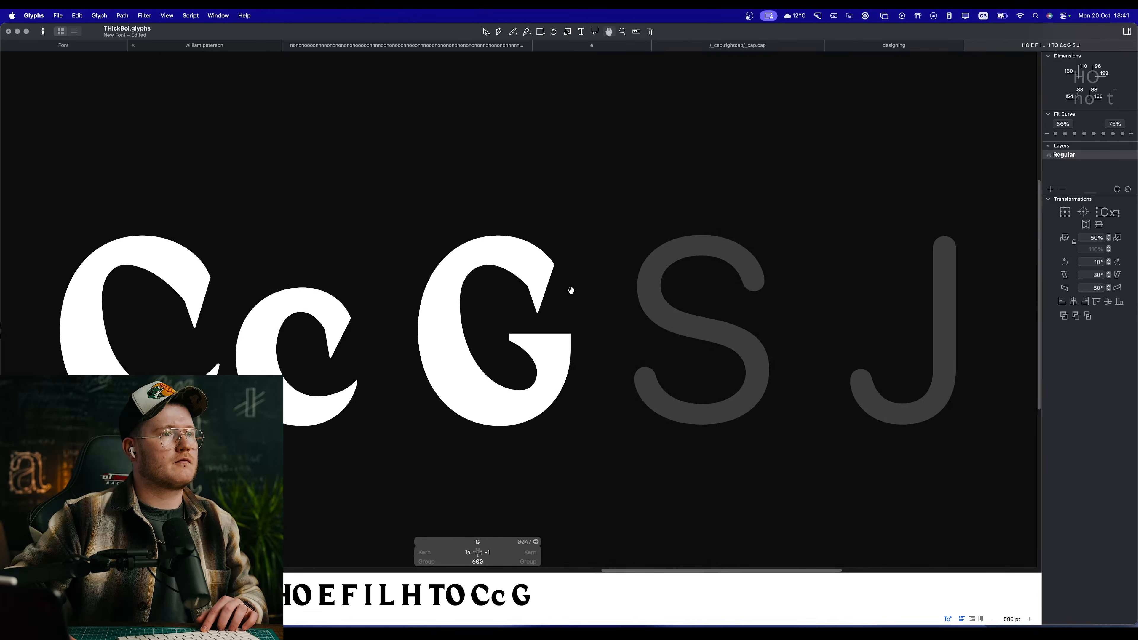
{"action": "scroll", "coordinate": [571, 290], "scroll_direction": "up", "scroll_amount": 5}
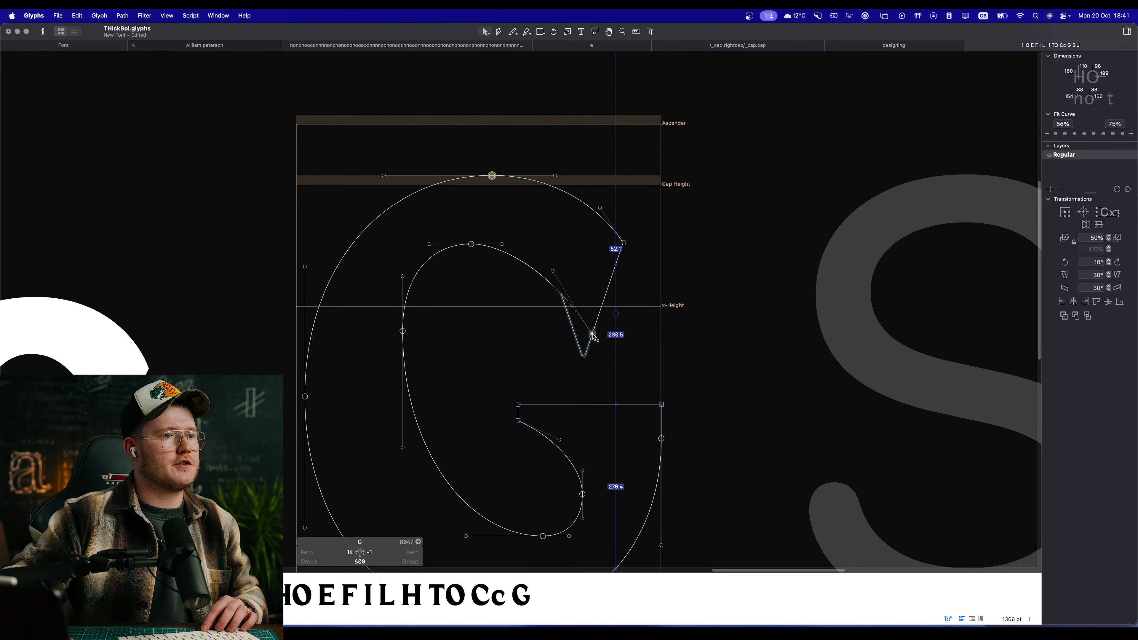
Step: Move the terminal's lower node about 18 units down and 7 units left, and check the filled G
{"action": "left_click_drag", "start_coordinate": [593, 334], "coordinate": [588, 346]}
{"action": "left_click", "coordinate": [626, 323]}
{"action": "key", "text": "space"}
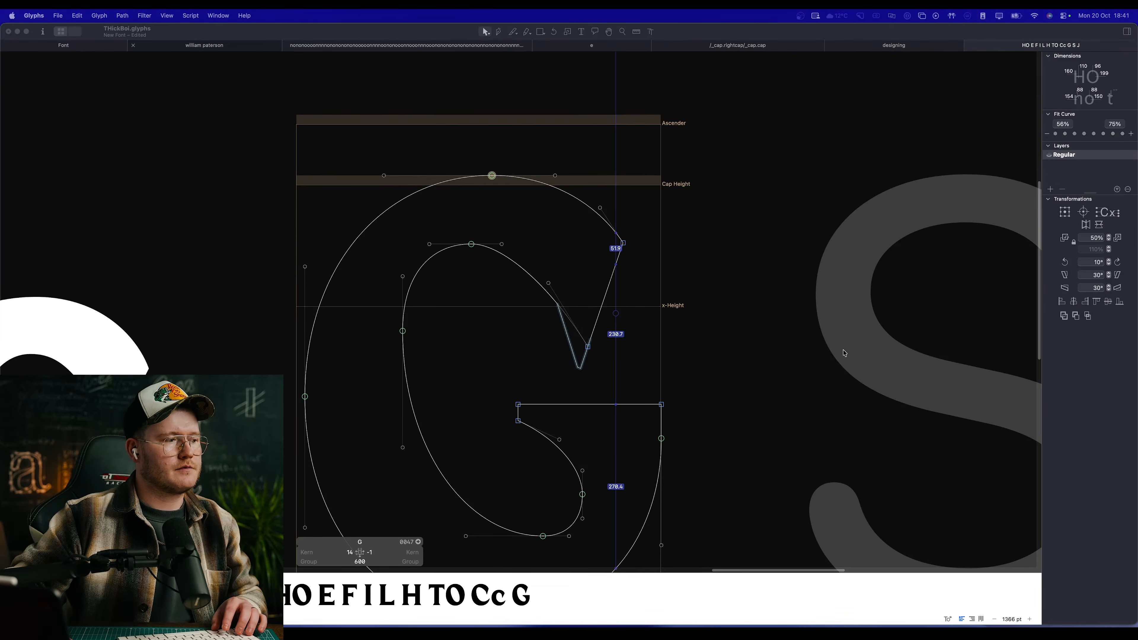
{"action": "left_click", "coordinate": [594, 317]}
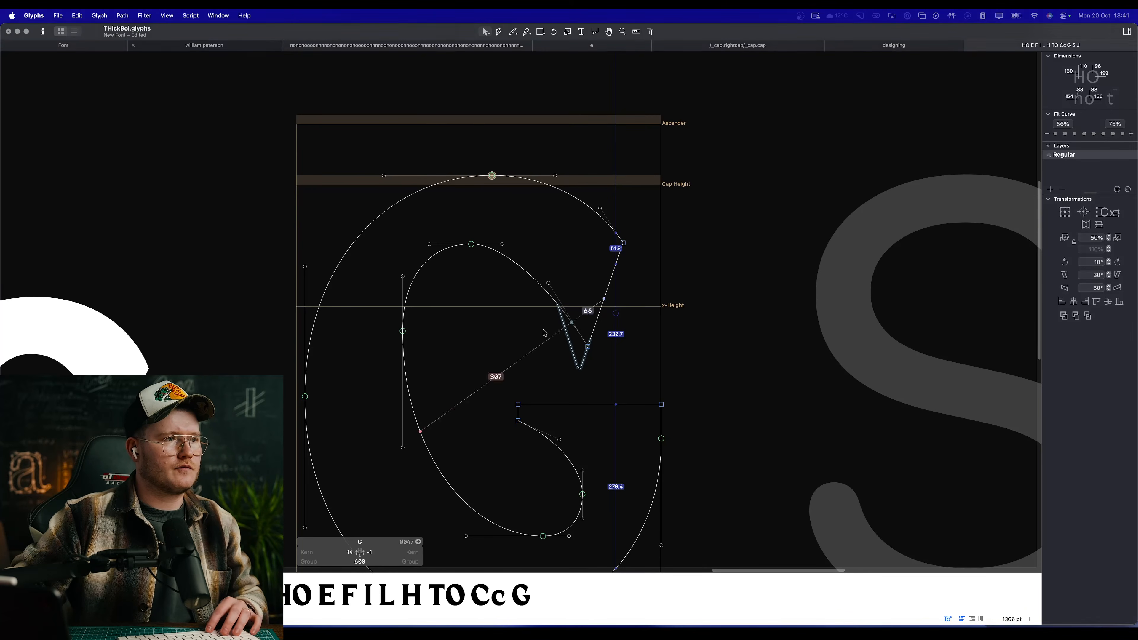
{"action": "key", "text": "space"}
{"action": "left_click_drag", "start_coordinate": [452, 326], "coordinate": [473, 275]}
{"action": "scroll", "coordinate": [454, 251], "scroll_direction": "down", "scroll_amount": 6}
{"action": "scroll", "coordinate": [454, 300], "scroll_direction": "up", "scroll_amount": 5}
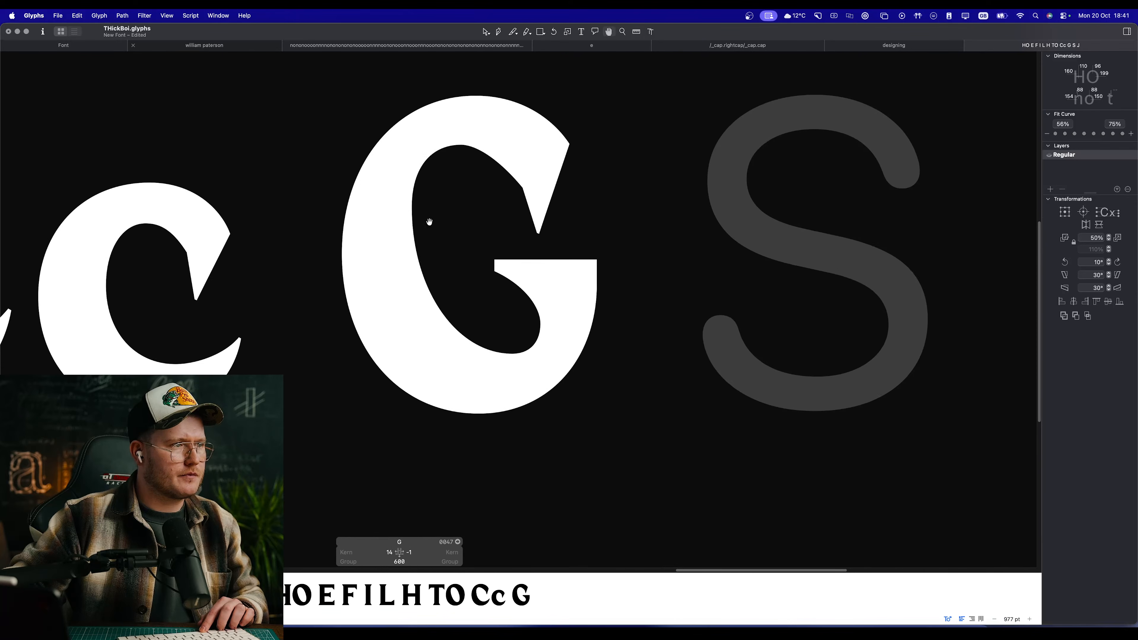
Step: Raise the crossbar and stem nodes together by 8 units, centring the selection at Y 318
{"action": "scroll", "coordinate": [463, 249], "scroll_direction": "up", "scroll_amount": 2}
{"action": "left_click_drag", "start_coordinate": [464, 245], "coordinate": [699, 289]}
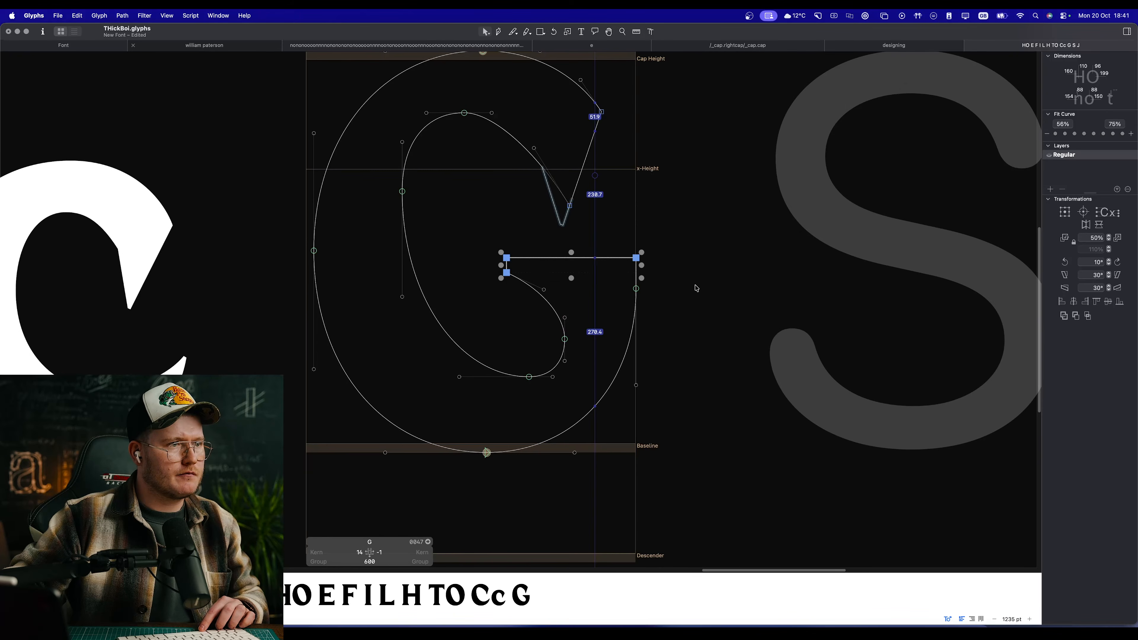
{"action": "left_click_drag", "start_coordinate": [514, 259], "coordinate": [639, 288]}
{"action": "key", "text": "super+z"}
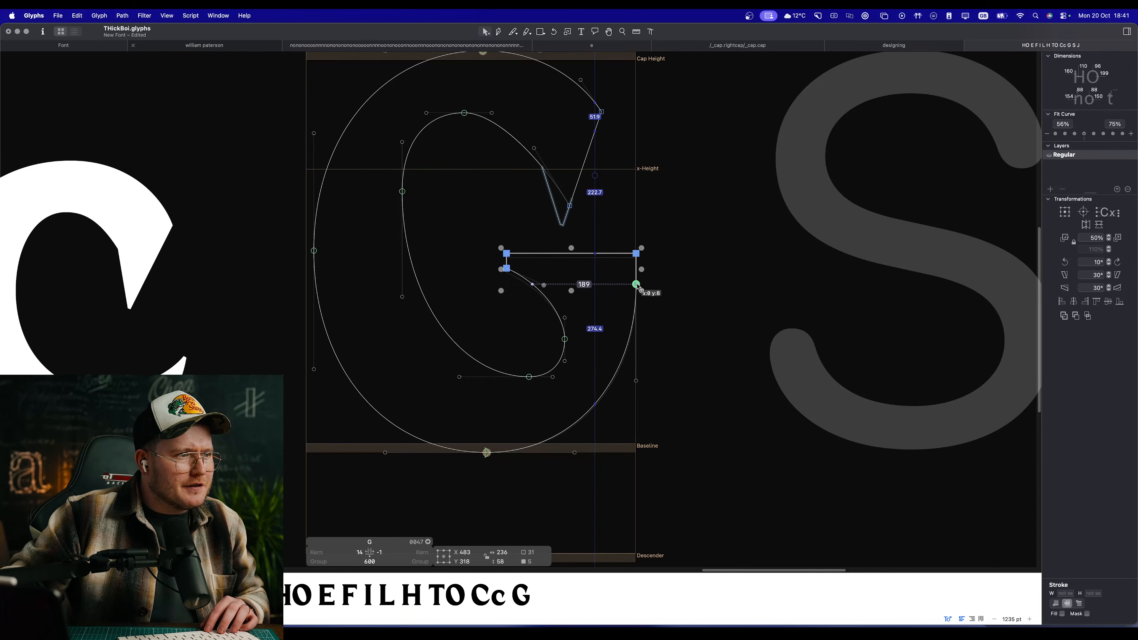
{"action": "left_click", "coordinate": [683, 284]}
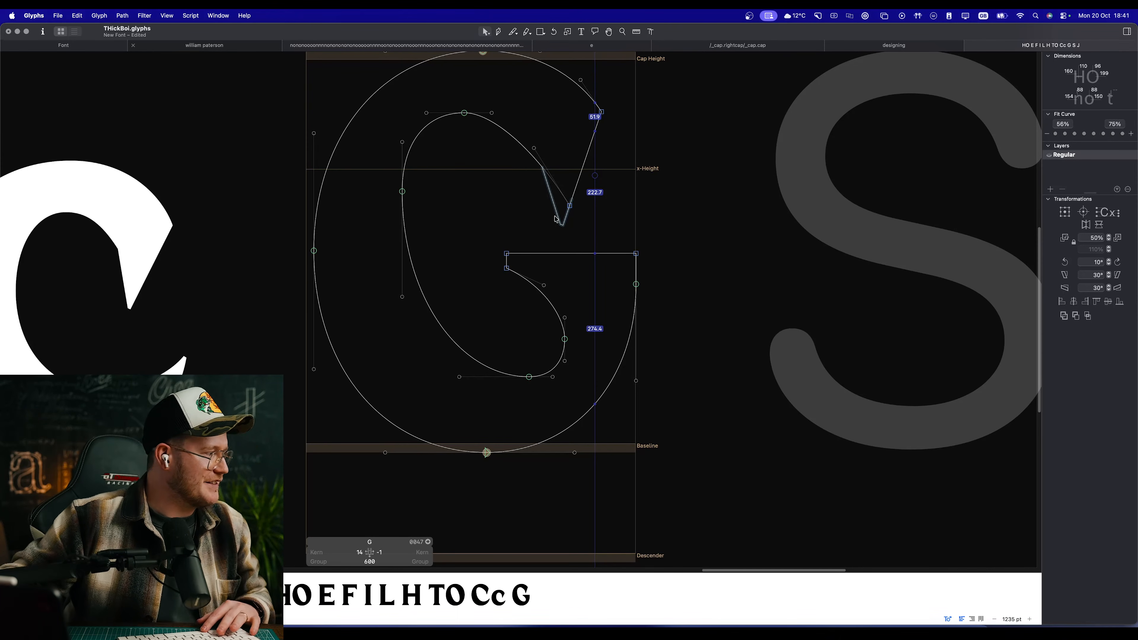
{"action": "key", "text": "space"}
{"action": "left_click_drag", "start_coordinate": [588, 262], "coordinate": [684, 350]}
{"action": "scroll", "coordinate": [668, 381], "scroll_direction": "down", "scroll_amount": 5}
{"action": "scroll", "coordinate": [668, 381], "scroll_direction": "up", "scroll_amount": 6}
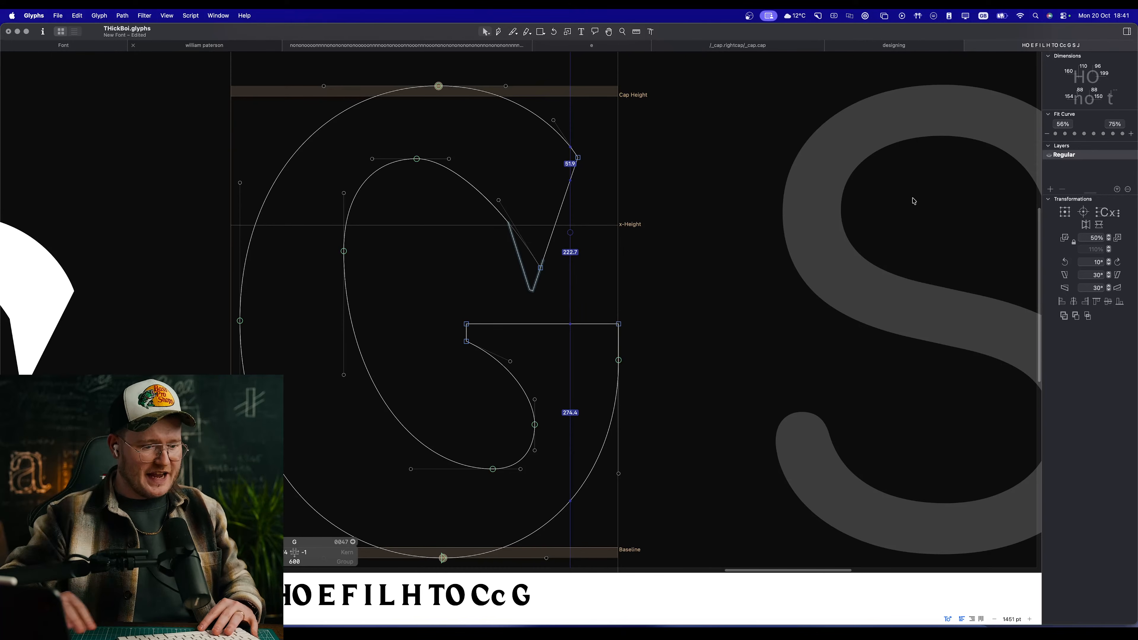
Step: Move the inner curve's top node about 8 units left, lengthen its right handle and preview the whole line
{"action": "key", "text": "space"}
{"action": "left_click_drag", "start_coordinate": [704, 262], "coordinate": [784, 233]}
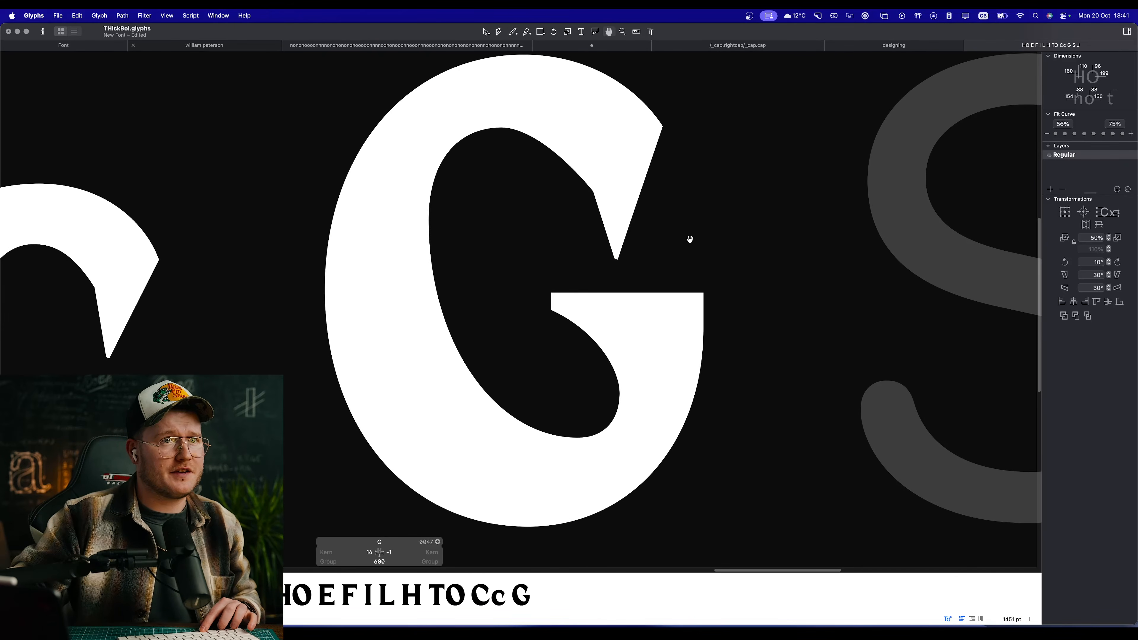
{"action": "scroll", "coordinate": [689, 241], "scroll_direction": "down", "scroll_amount": 6}
{"action": "scroll", "coordinate": [581, 247], "scroll_direction": "up", "scroll_amount": 4}
{"action": "left_click_drag", "start_coordinate": [604, 172], "coordinate": [578, 172]}
{"action": "left_click", "coordinate": [583, 191]}
{"action": "left_click", "coordinate": [579, 191]}
{"action": "key", "text": "space"}
{"action": "scroll", "coordinate": [648, 259], "scroll_direction": "down", "scroll_amount": 10}
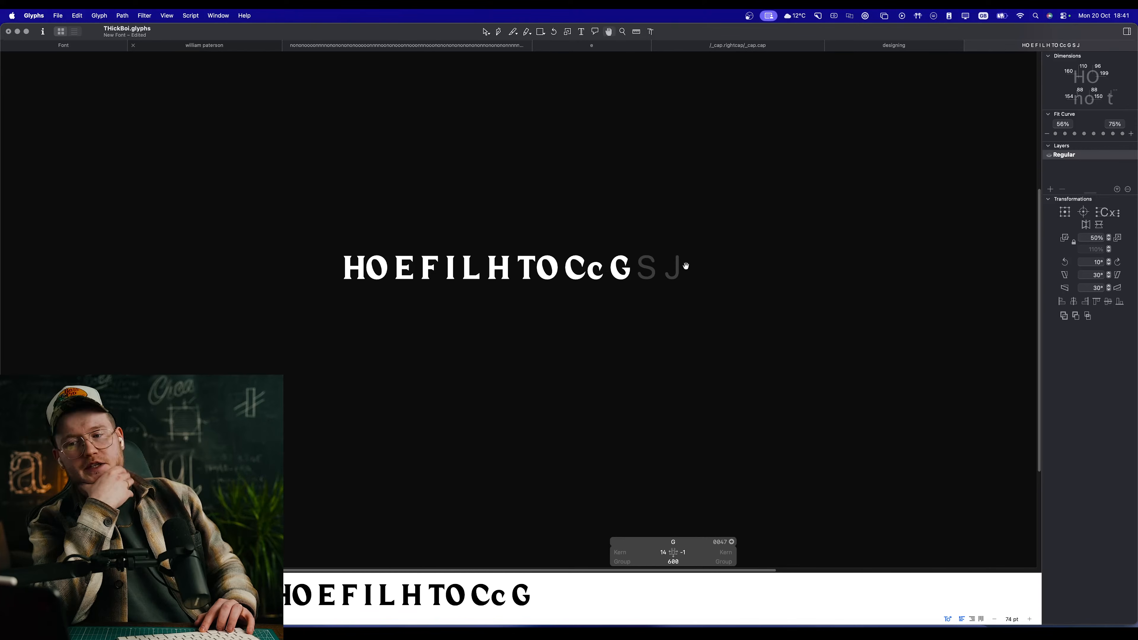
Step: Move the crossbar's inner nodes and the inner bowl's right node together about 20 units left, and preview the G
{"action": "scroll", "coordinate": [627, 285], "scroll_direction": "up", "scroll_amount": 3}
{"action": "scroll", "coordinate": [627, 285], "scroll_direction": "up", "scroll_amount": 10}
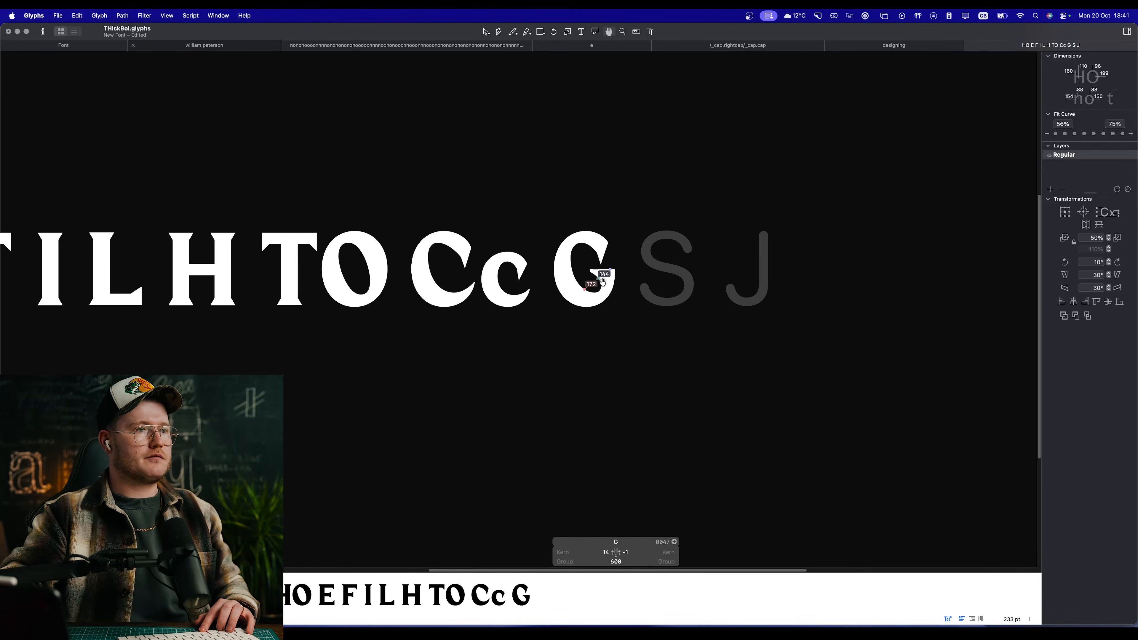
{"action": "left_click", "coordinate": [541, 306]}
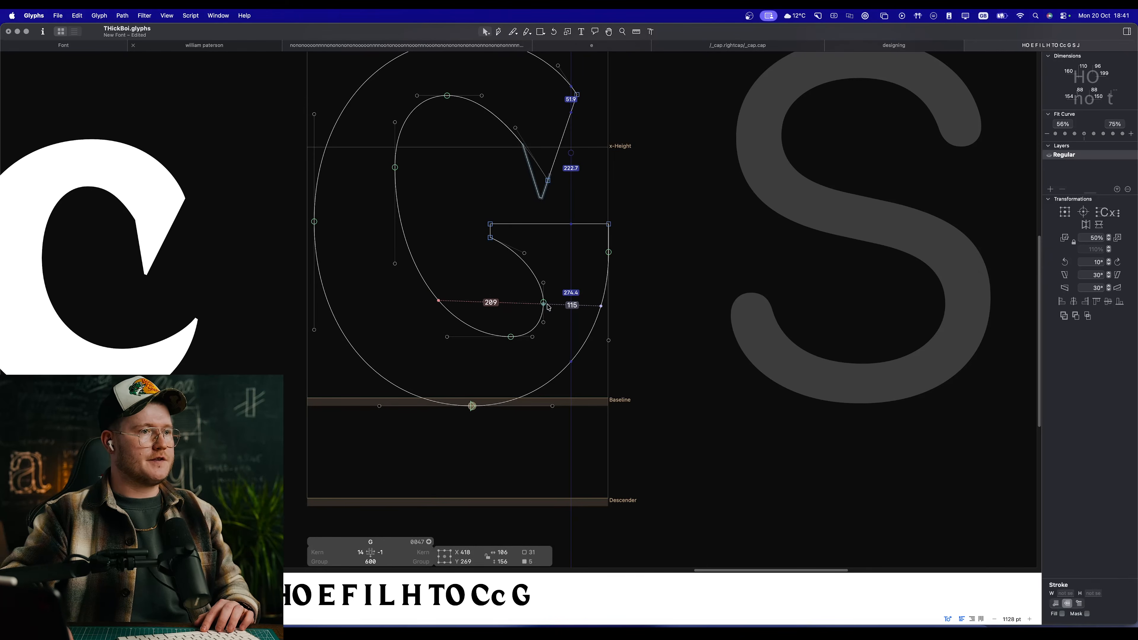
{"action": "left_click_drag", "start_coordinate": [558, 319], "coordinate": [480, 223]}
{"action": "left_click", "coordinate": [492, 265]}
{"action": "key", "text": "space"}
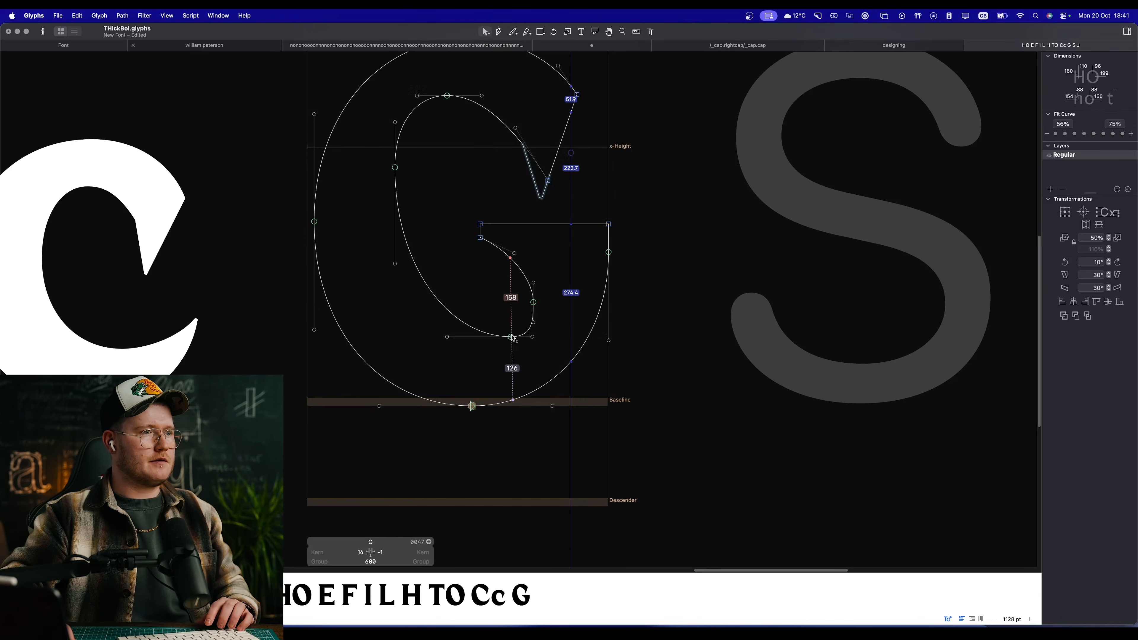
Step: Move the inner bowl's bottom node about 29 units left, make its right handle 48 units long, and preview the line
{"action": "left_click_drag", "start_coordinate": [509, 334], "coordinate": [521, 337]}
{"action": "key", "text": "space"}
{"action": "scroll", "coordinate": [519, 305], "scroll_direction": "down", "scroll_amount": 10}
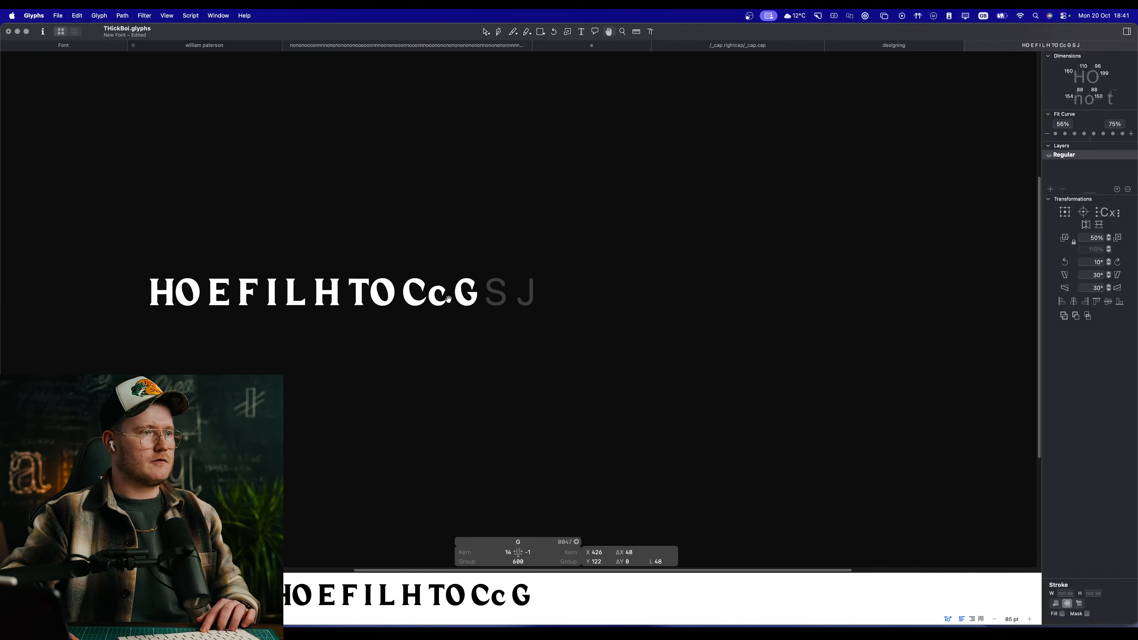
{"action": "scroll", "coordinate": [473, 301], "scroll_direction": "up", "scroll_amount": 5}
{"action": "scroll", "coordinate": [446, 284], "scroll_direction": "up", "scroll_amount": 8}
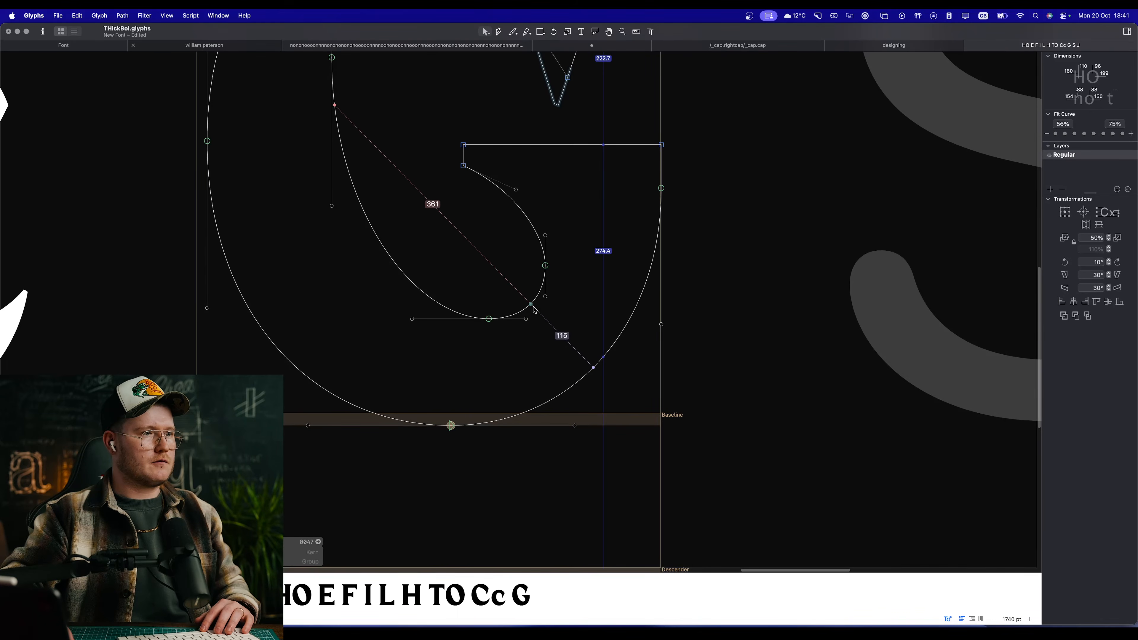
{"action": "left_click_drag", "start_coordinate": [533, 308], "coordinate": [523, 310]}
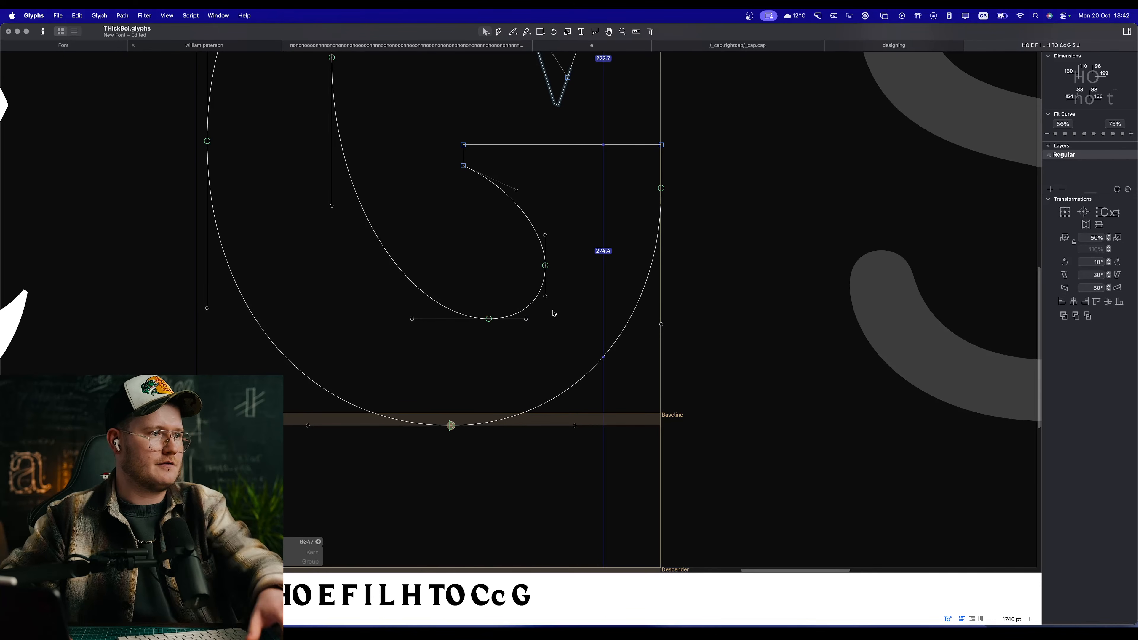
{"action": "left_click", "coordinate": [919, 16]}
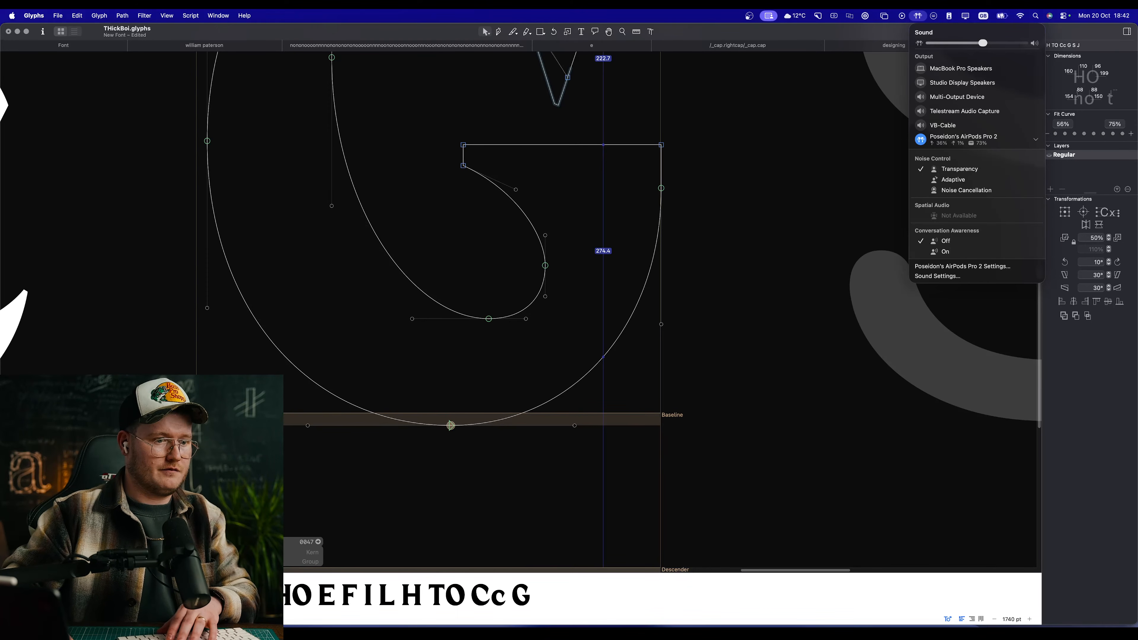
{"action": "left_click", "coordinate": [849, 510]}
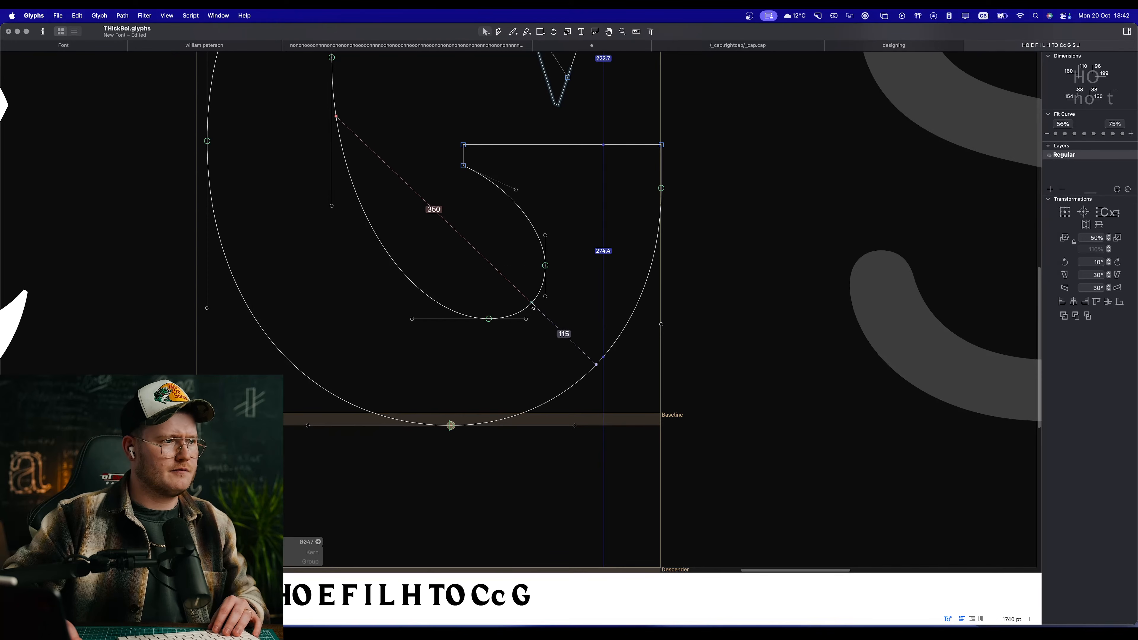
Step: Move the inner bowl's lower-right curve segment about 10 units right and 10 units down, and preview the G
{"action": "left_click_drag", "start_coordinate": [532, 305], "coordinate": [539, 317]}
{"action": "key", "text": "space"}
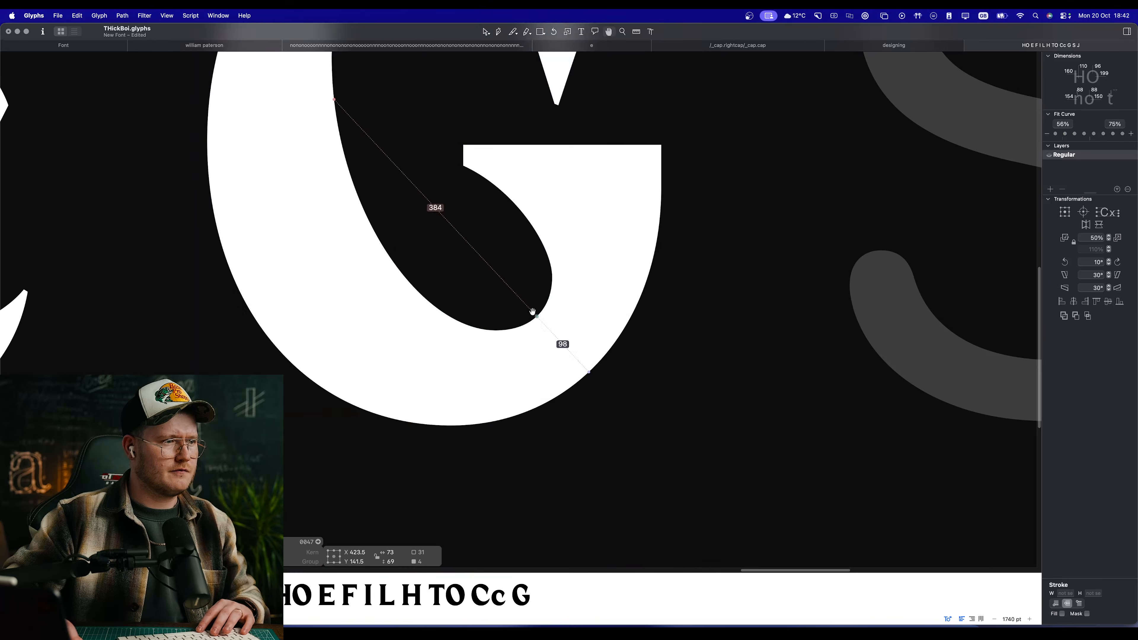
{"action": "scroll", "coordinate": [498, 286], "scroll_direction": "down", "scroll_amount": 10}
{"action": "scroll", "coordinate": [515, 259], "scroll_direction": "up", "scroll_amount": 8}
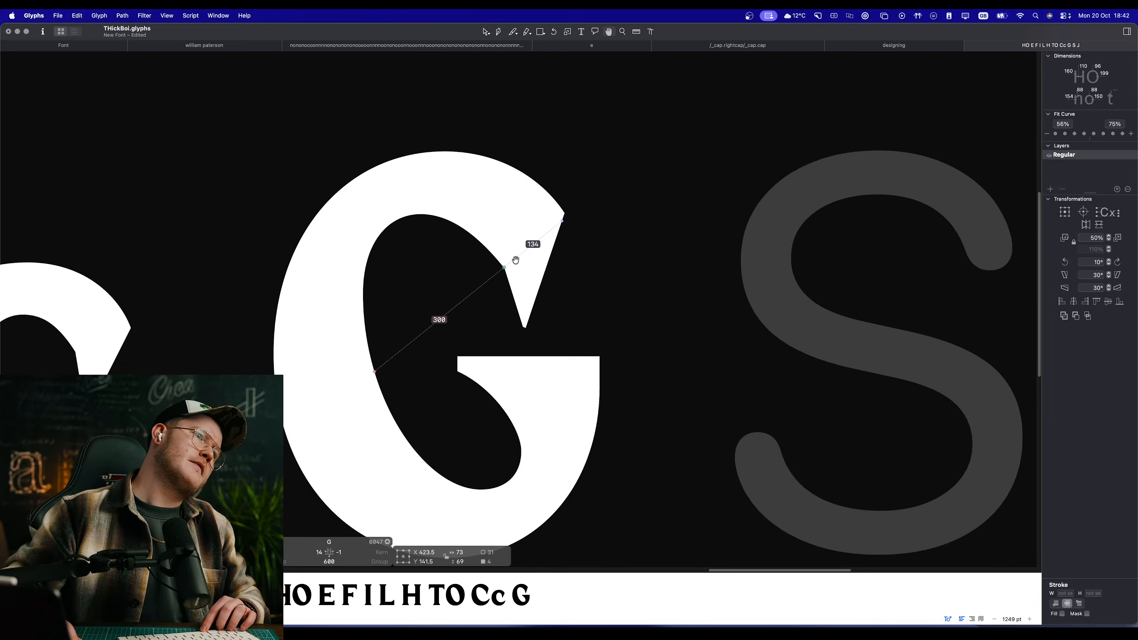
Step: Move the upper terminal's nodes and handles together 18 units right and 21 units up
{"action": "left_click_drag", "start_coordinate": [493, 329], "coordinate": [582, 166]}
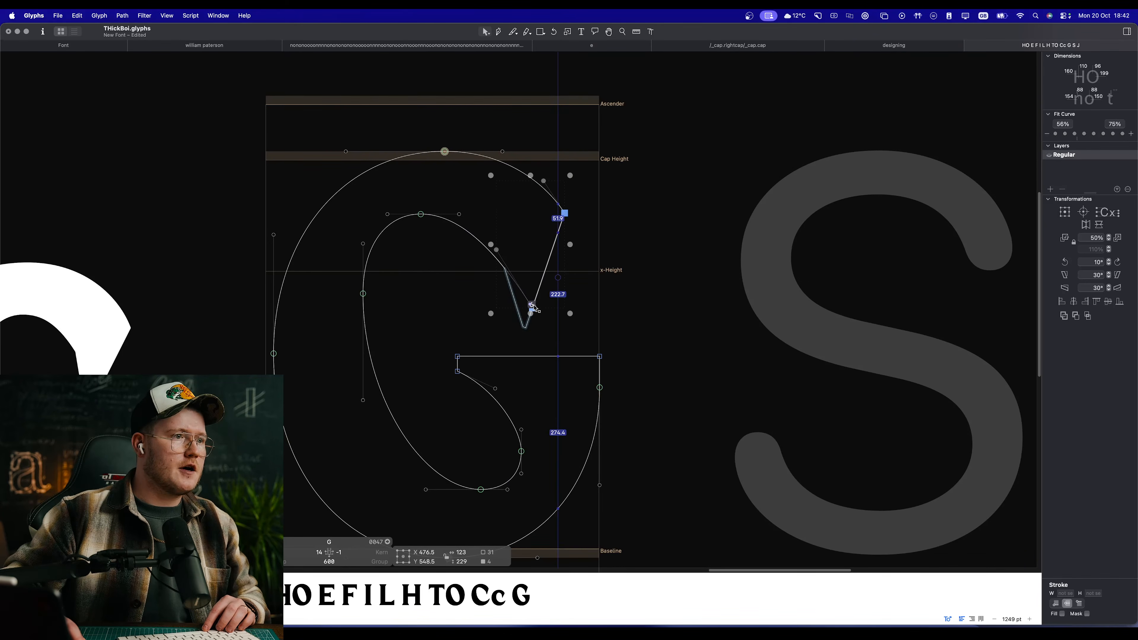
{"action": "left_click_drag", "start_coordinate": [534, 308], "coordinate": [545, 298]}
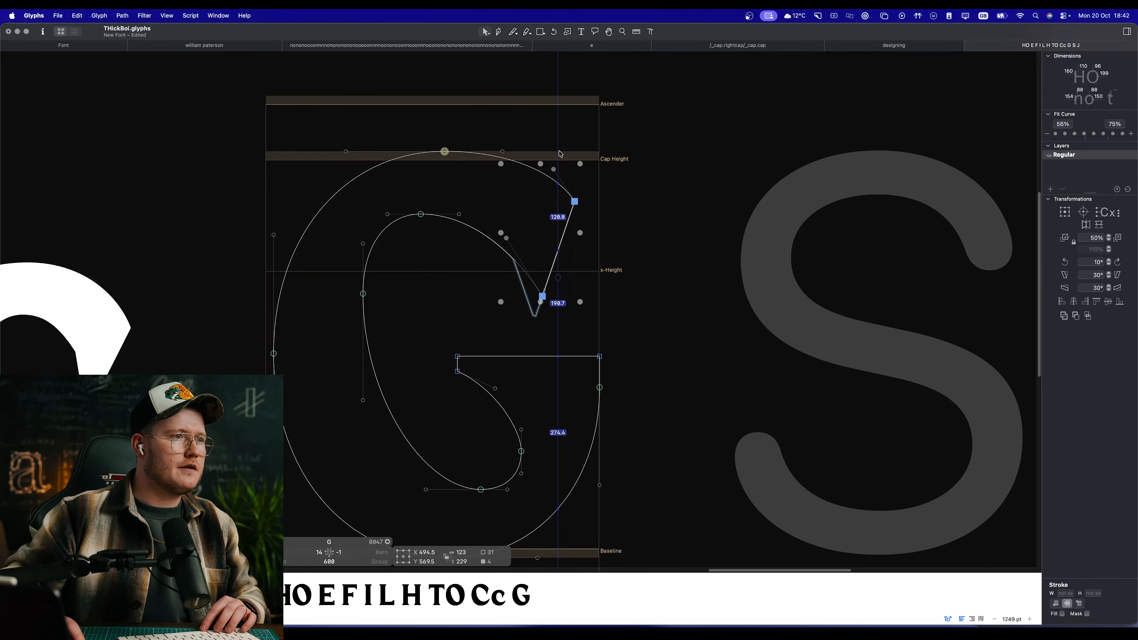
{"action": "left_click", "coordinate": [566, 154]}
Step: Lower the terminal's upper node to X 553, Y 618 together with its curve handle, and check the filled G
{"action": "left_click_drag", "start_coordinate": [554, 170], "coordinate": [573, 207]}
{"action": "left_click", "coordinate": [575, 202]}
{"action": "left_click", "coordinate": [578, 179]}
{"action": "key", "text": "space"}
{"action": "key", "text": "space"}
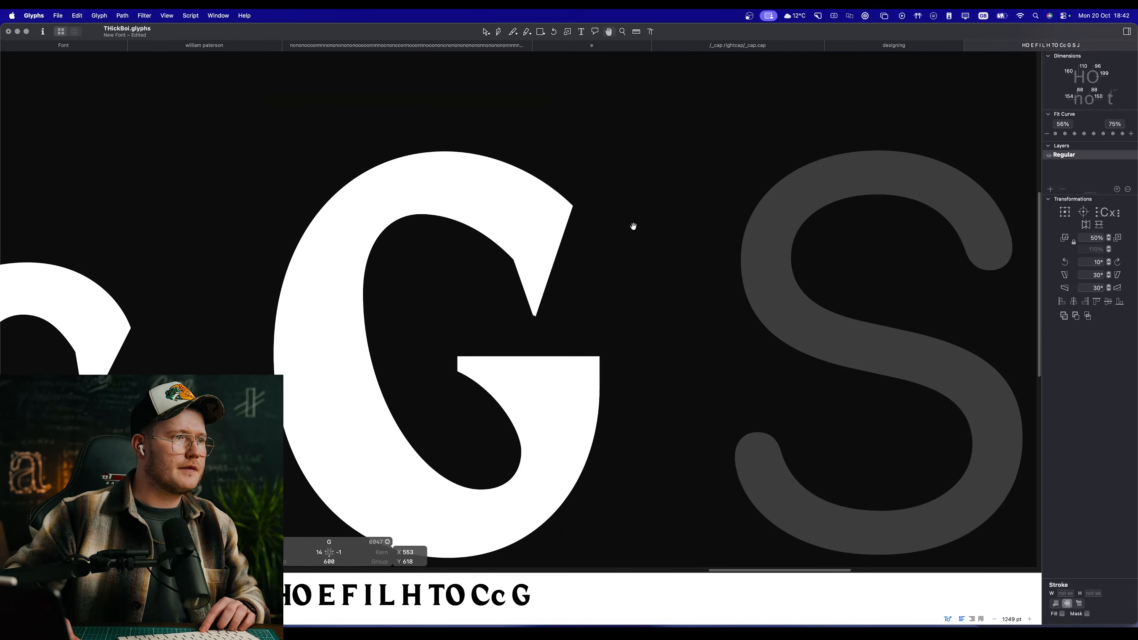
{"action": "left_click_drag", "start_coordinate": [431, 339], "coordinate": [643, 425]}
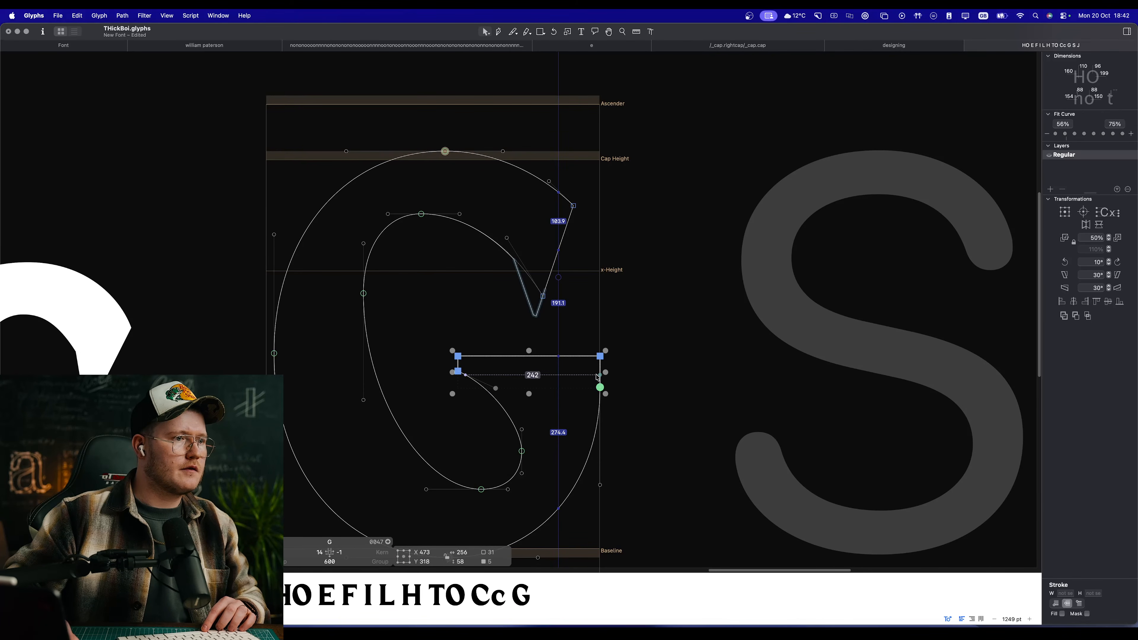
{"action": "left_click_drag", "start_coordinate": [601, 388], "coordinate": [682, 287]}
{"action": "key", "text": "space"}
{"action": "key", "text": "super+z"}
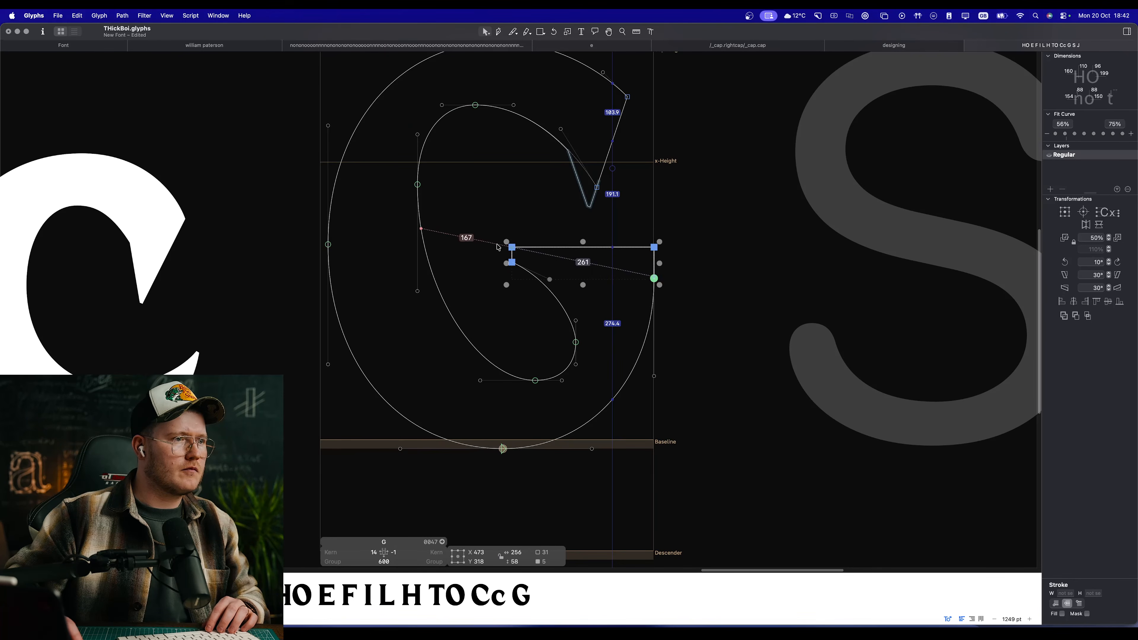
Step: Raise the G's crossbar and stem nodes together by about 8 units and preview the letter
{"action": "left_click_drag", "start_coordinate": [497, 241], "coordinate": [689, 291]}
{"action": "key", "text": "shift+Up"}
{"action": "key", "text": "Down"}
{"action": "key", "text": "Down"}
{"action": "key", "text": "Down"}
{"action": "key", "text": "space"}
Step: Lower the stem's curve node to Y 261, pull its lower handle further down to fill out the outer curve, and preview the line
{"action": "left_click_drag", "start_coordinate": [662, 348], "coordinate": [589, 291]}
{"action": "scroll", "coordinate": [515, 325], "scroll_direction": "up", "scroll_amount": 3}
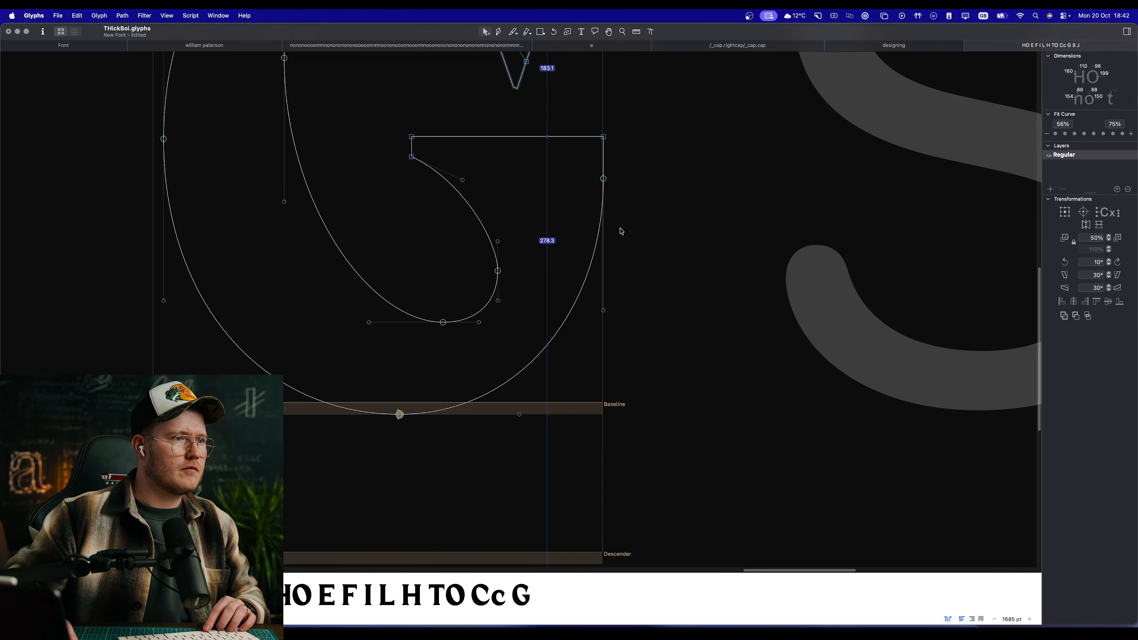
{"action": "left_click_drag", "start_coordinate": [603, 179], "coordinate": [604, 209]}
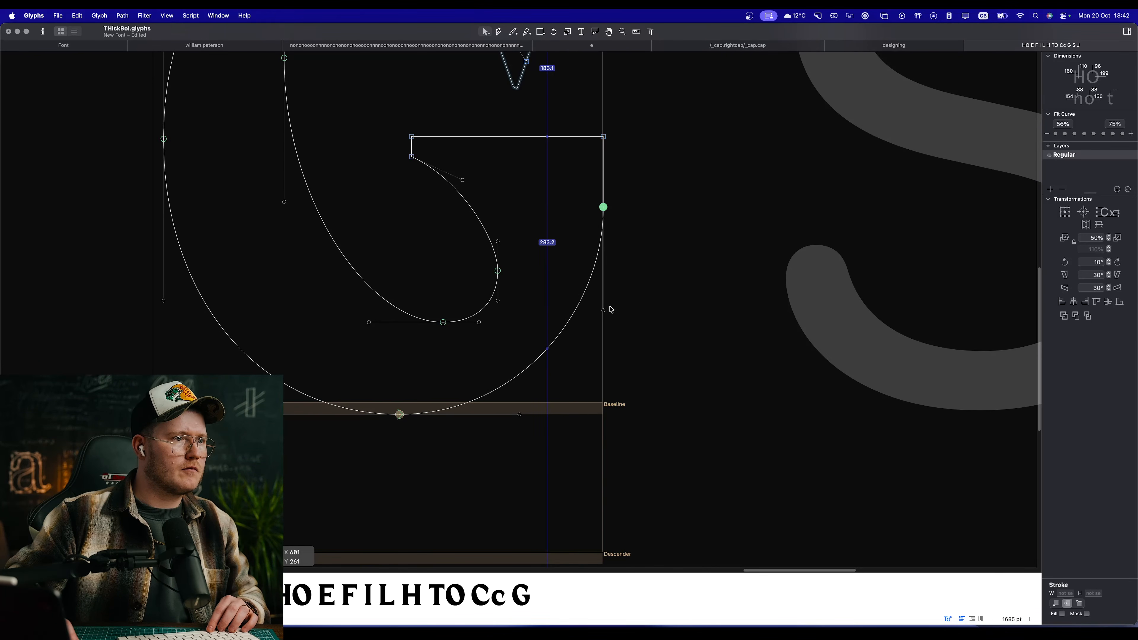
{"action": "left_click", "coordinate": [580, 309]}
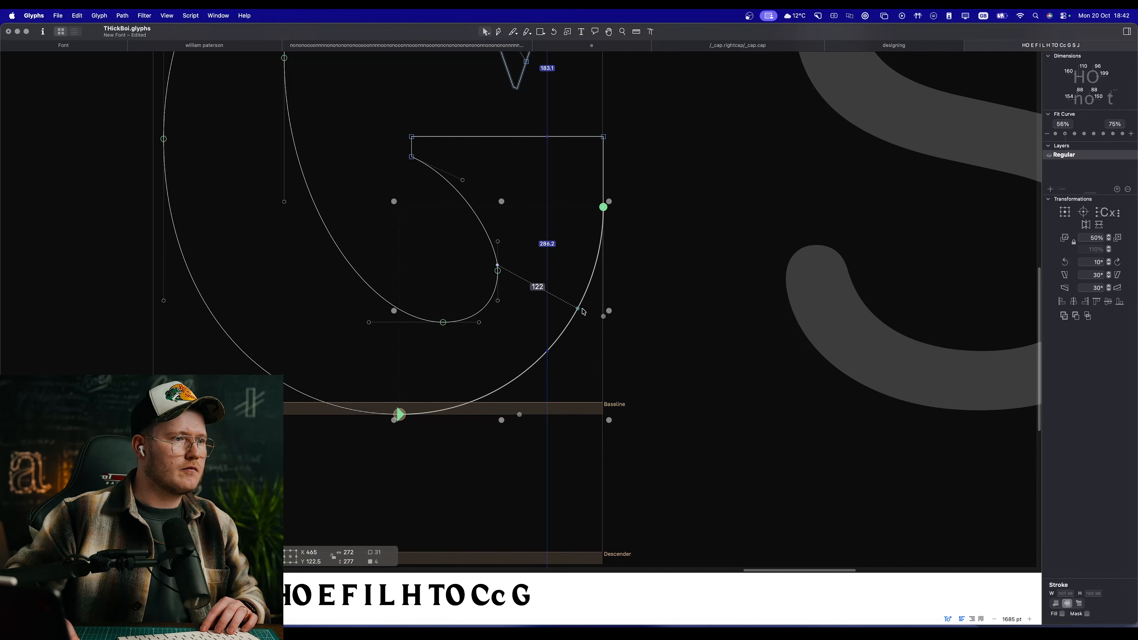
{"action": "key", "text": "space"}
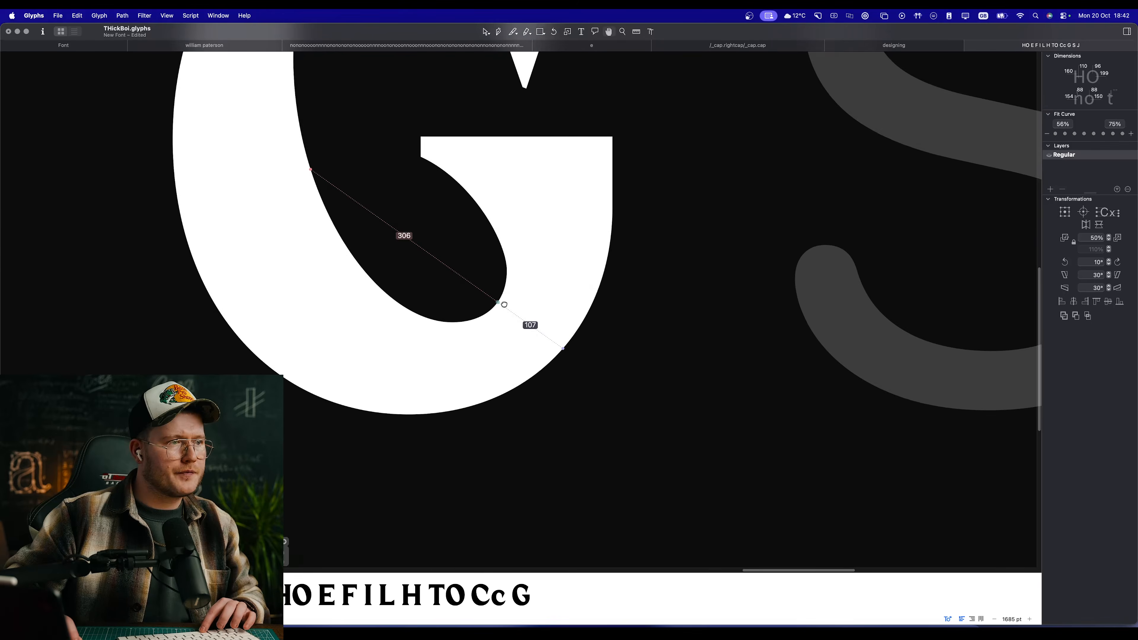
{"action": "scroll", "coordinate": [565, 306], "scroll_direction": "down", "scroll_amount": 5}
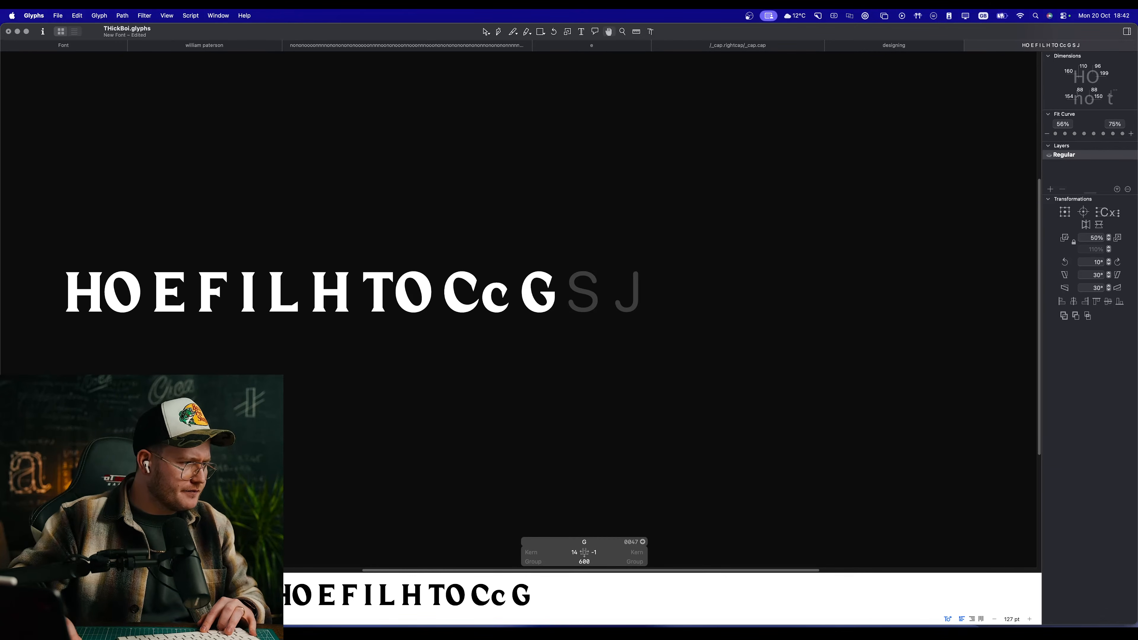
Step: Review the filled G's weight and shape beside the C and c in the text line
{"action": "key", "text": "super+Tab"}
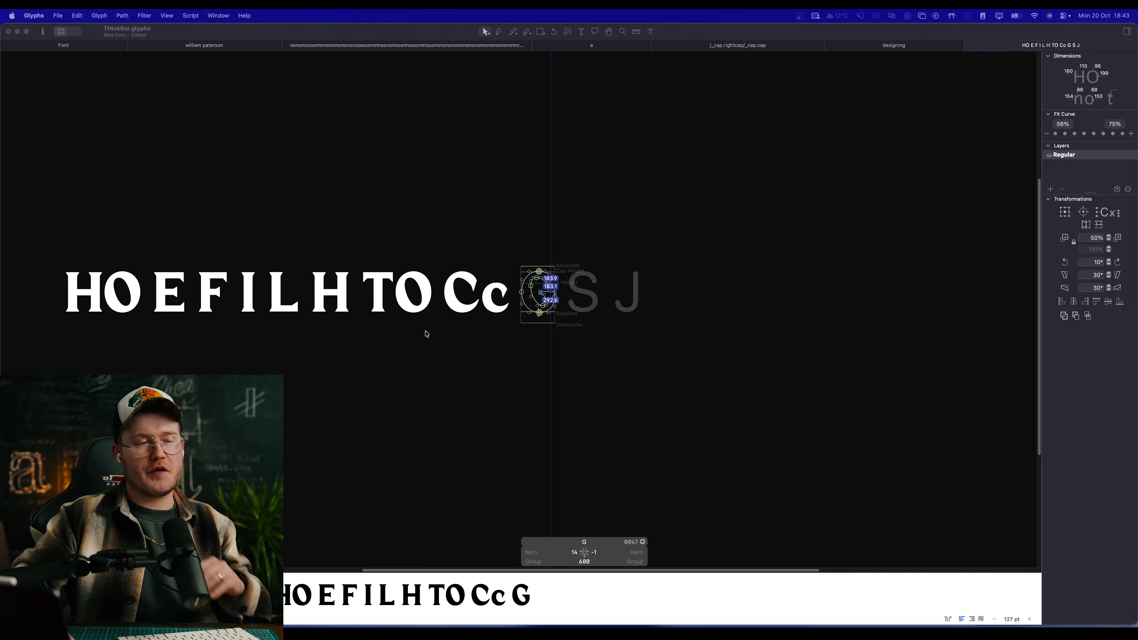
{"action": "left_click", "coordinate": [575, 341]}
{"action": "key", "text": "space"}
{"action": "scroll", "coordinate": [546, 282], "scroll_direction": "up", "scroll_amount": 10}
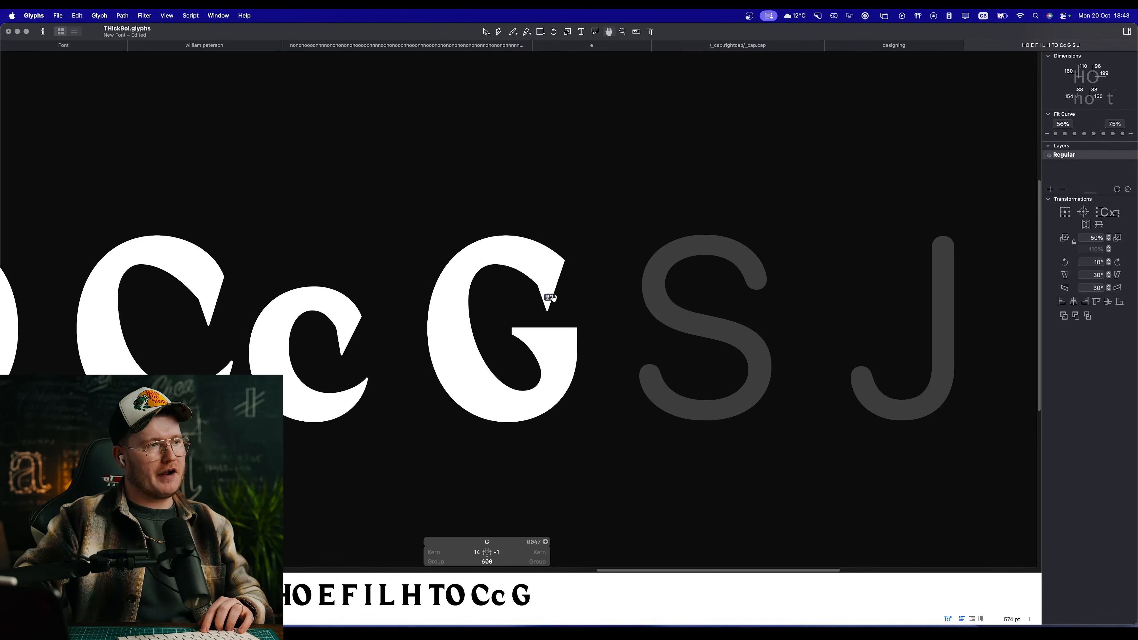
{"action": "scroll", "coordinate": [575, 316], "scroll_direction": "up", "scroll_amount": 5}
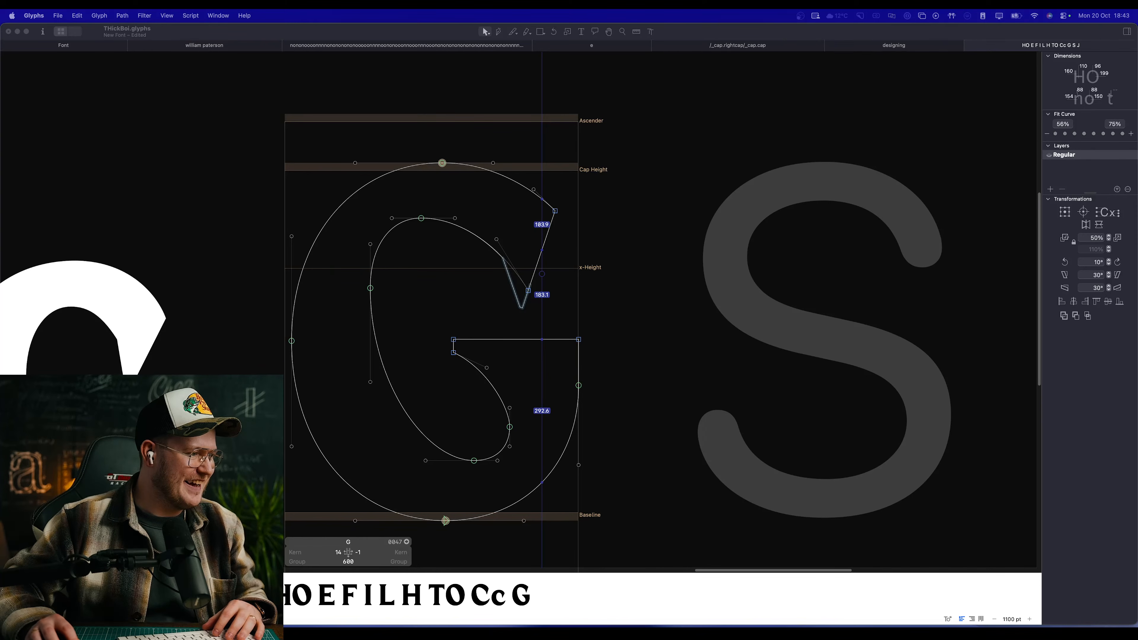
{"action": "left_click", "coordinate": [541, 247]}
{"action": "key", "text": "space"}
{"action": "scroll", "coordinate": [423, 374], "scroll_direction": "down", "scroll_amount": 5}
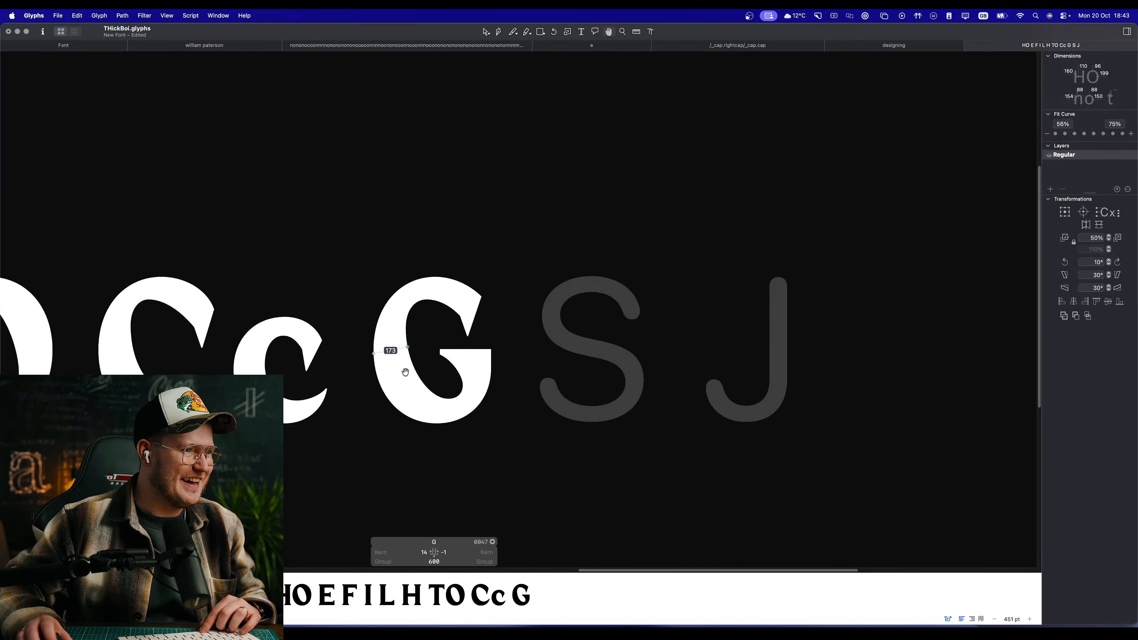
Step: Insert a lowercase o directly after the lowercase c in the text line
{"action": "left_click_drag", "start_coordinate": [287, 361], "coordinate": [656, 286]}
{"action": "scroll", "coordinate": [708, 300], "scroll_direction": "up", "scroll_amount": 5}
{"action": "double_click", "coordinate": [567, 238]}
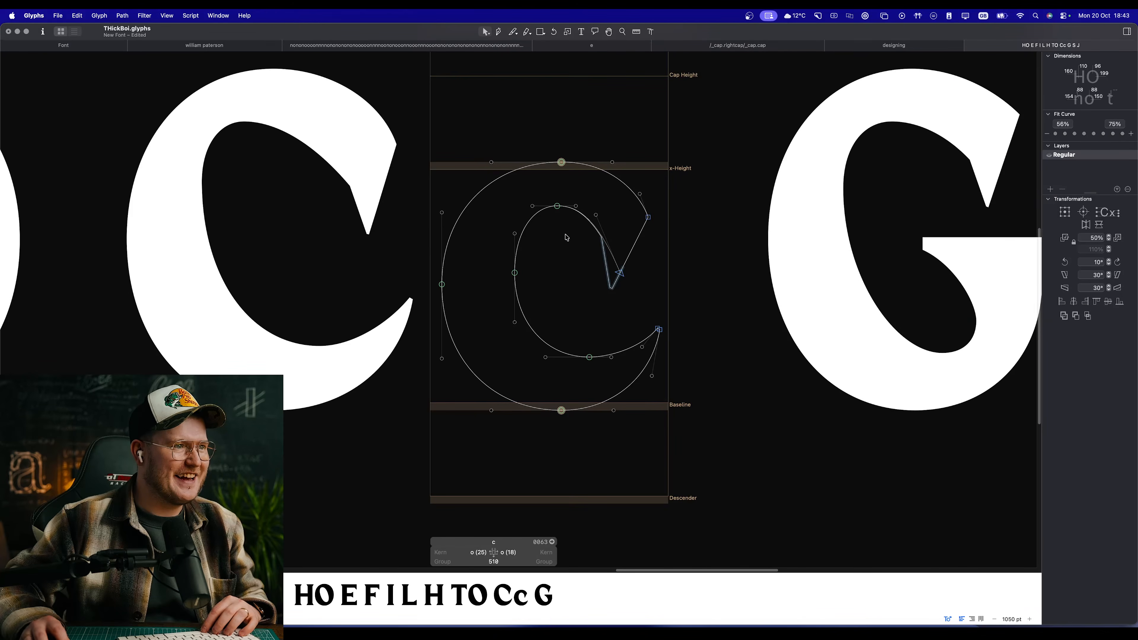
{"action": "type", "text": "to"}
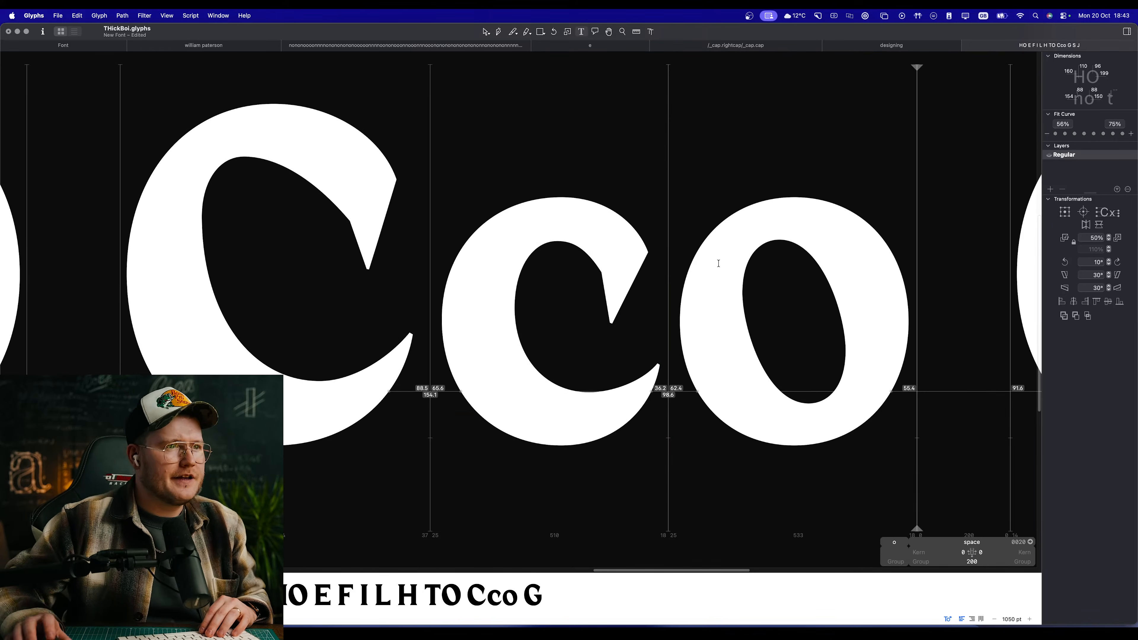
Step: Insert a space between the C and c, and switch the lowercase c to its background layer
{"action": "left_click", "coordinate": [521, 296]}
{"action": "key", "text": "Escape"}
{"action": "key", "text": "space"}
{"action": "scroll", "coordinate": [622, 290], "scroll_direction": "up", "scroll_amount": 3}
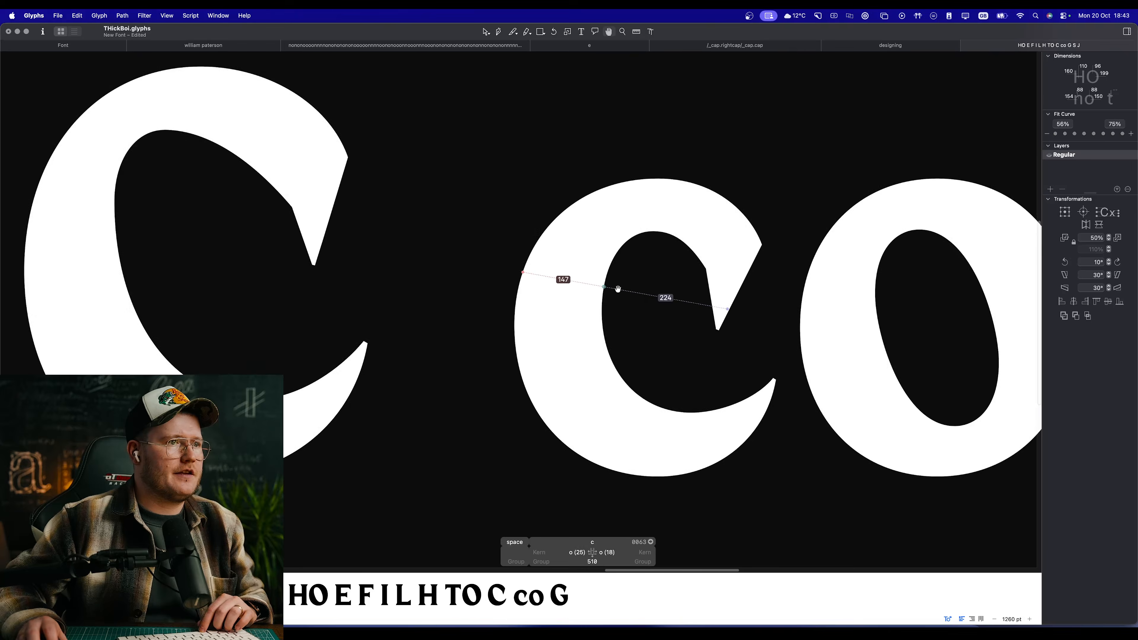
{"action": "left_click_drag", "start_coordinate": [618, 290], "coordinate": [556, 290]}
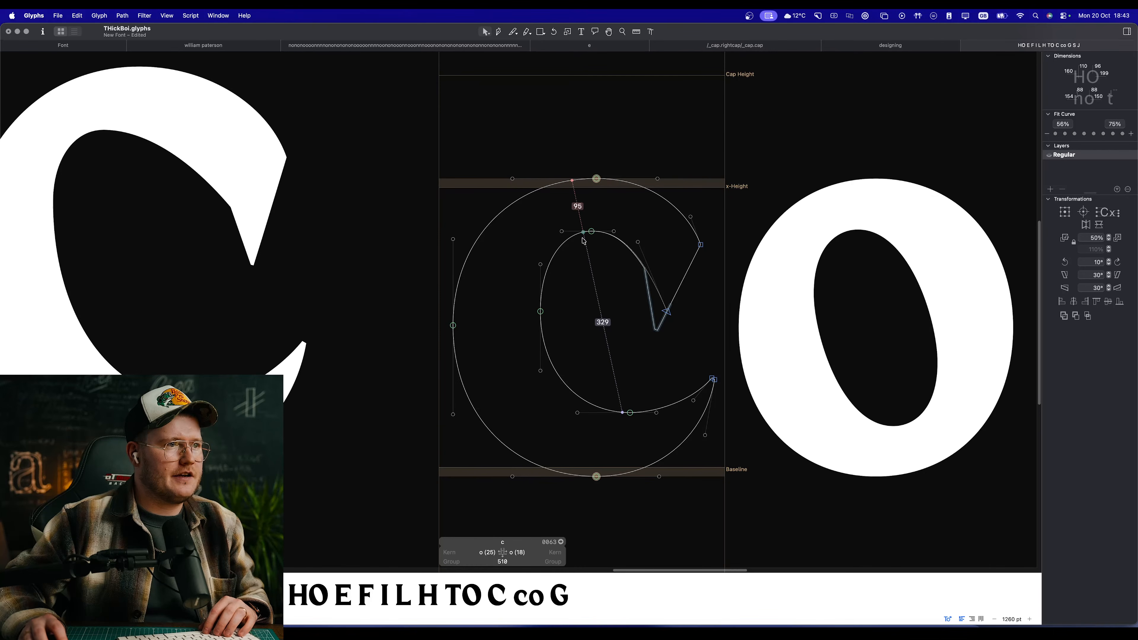
{"action": "key", "text": "super+b"}
{"action": "right_click", "coordinate": [632, 281]}
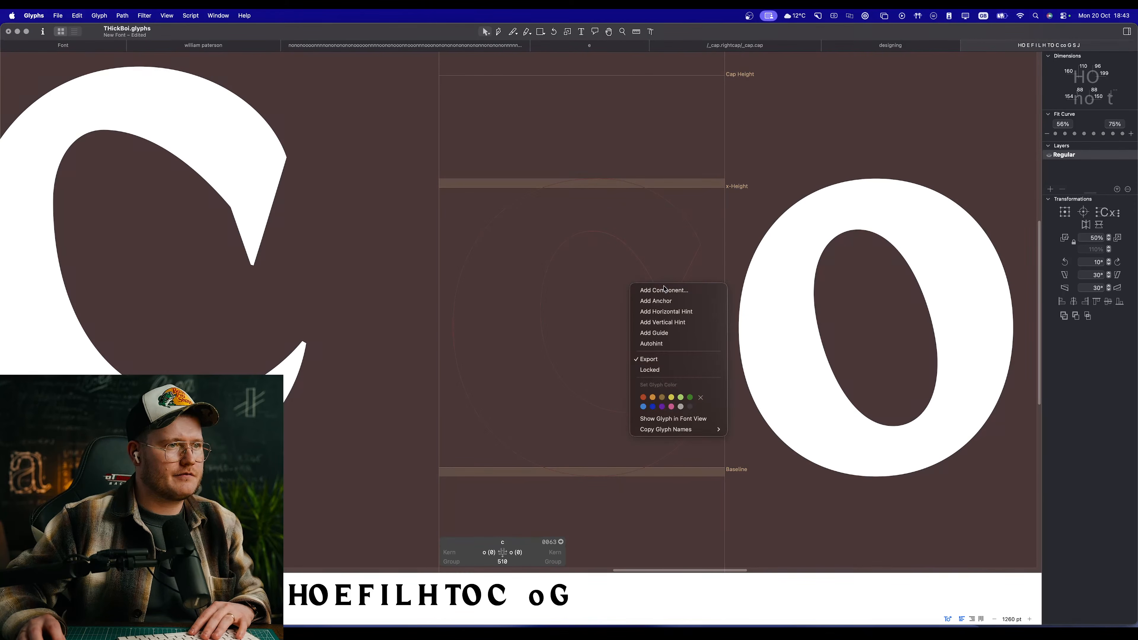
{"action": "left_click", "coordinate": [649, 293]}
{"action": "key", "text": "Return"}
{"action": "key", "text": "super+z"}
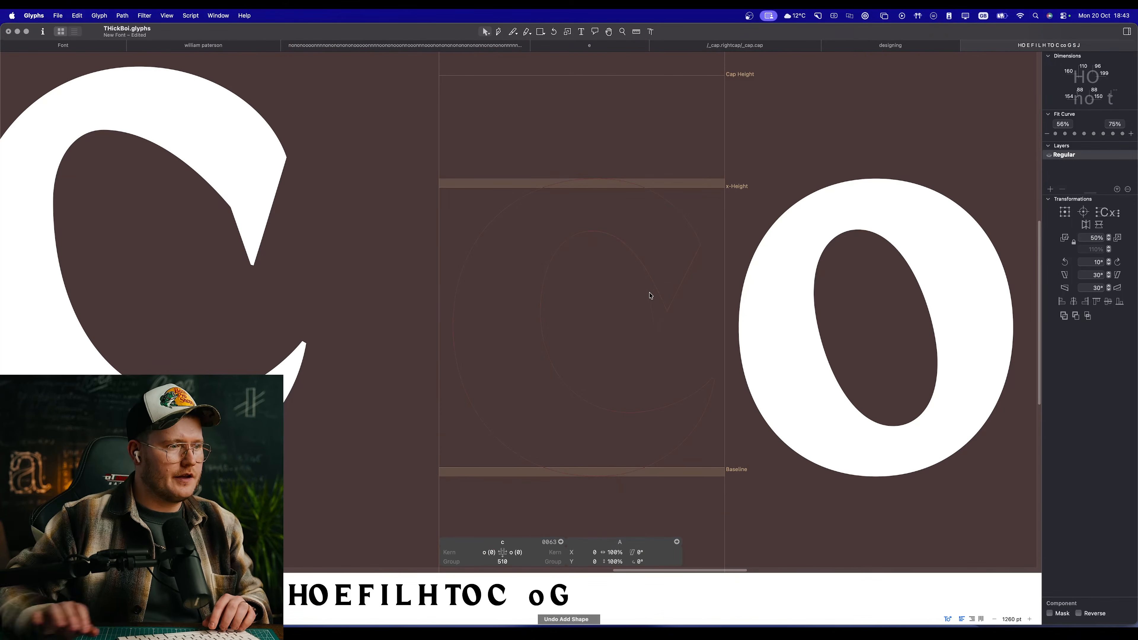
{"action": "right_click", "coordinate": [593, 290]}
{"action": "left_click", "coordinate": [592, 308]}
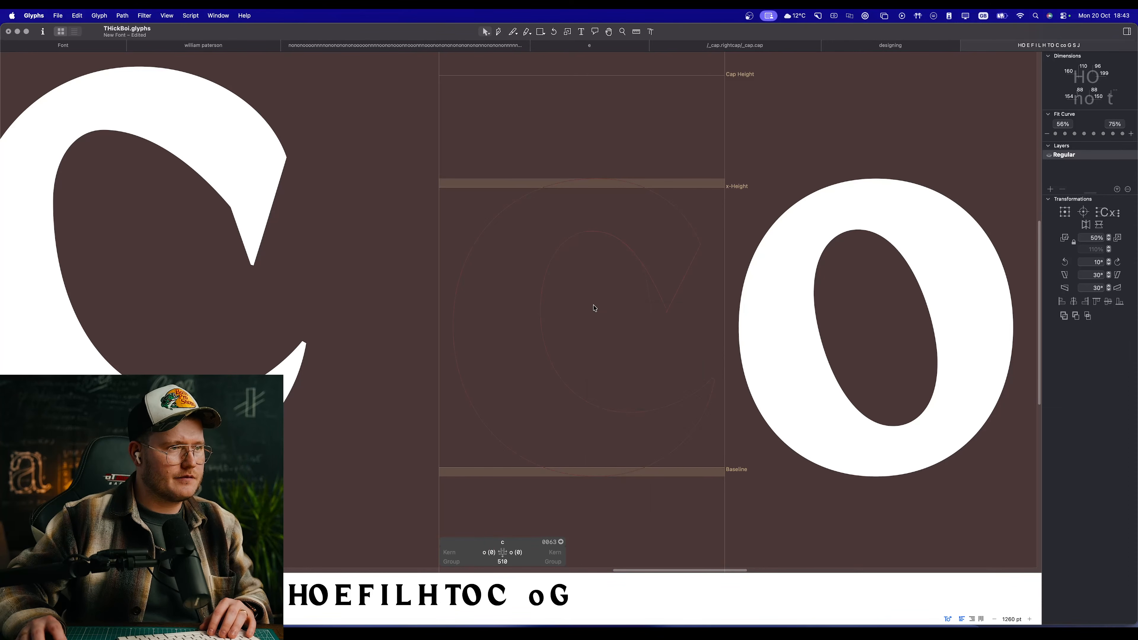
Step: Add the lowercase o as a component in the c's background, and return to the foreground outline
{"action": "right_click", "coordinate": [595, 306]}
{"action": "left_click", "coordinate": [614, 313]}
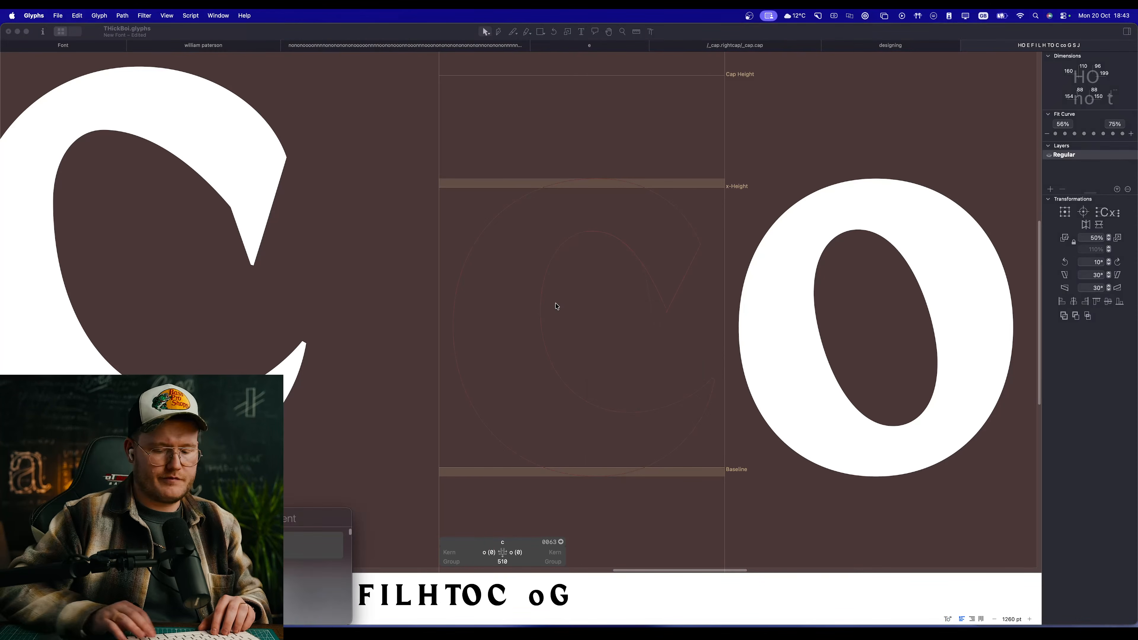
{"action": "key", "text": "Return"}
{"action": "key", "text": "super+z"}
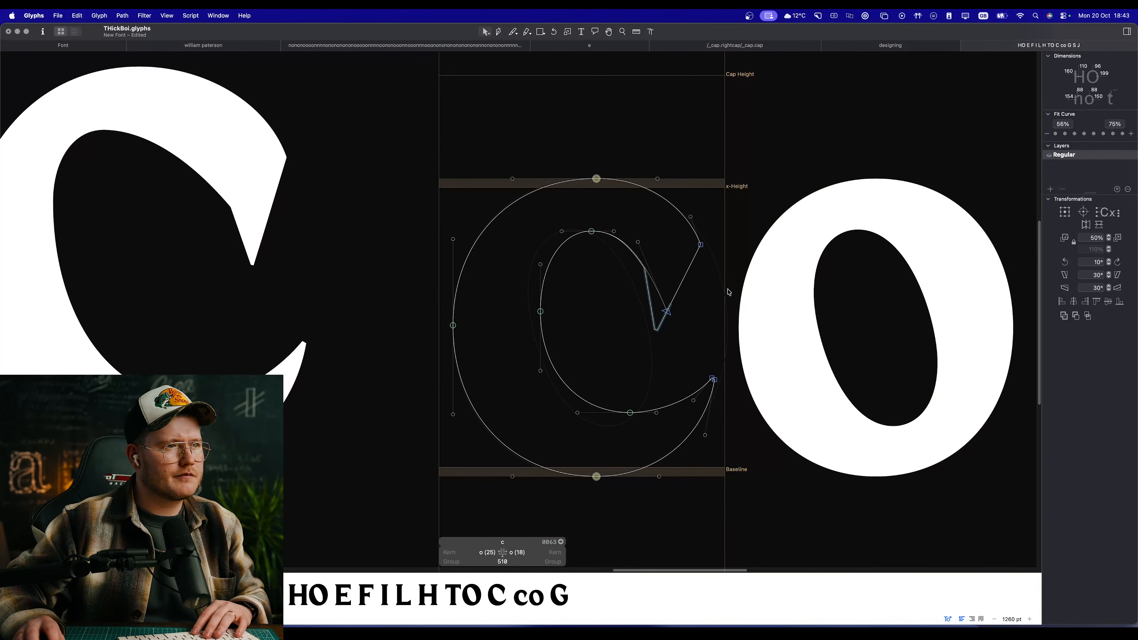
Step: Move the c's inner curve top node about 32 units left and its left node to X 160, Y 284
{"action": "scroll", "coordinate": [576, 255], "scroll_direction": "up", "scroll_amount": 3}
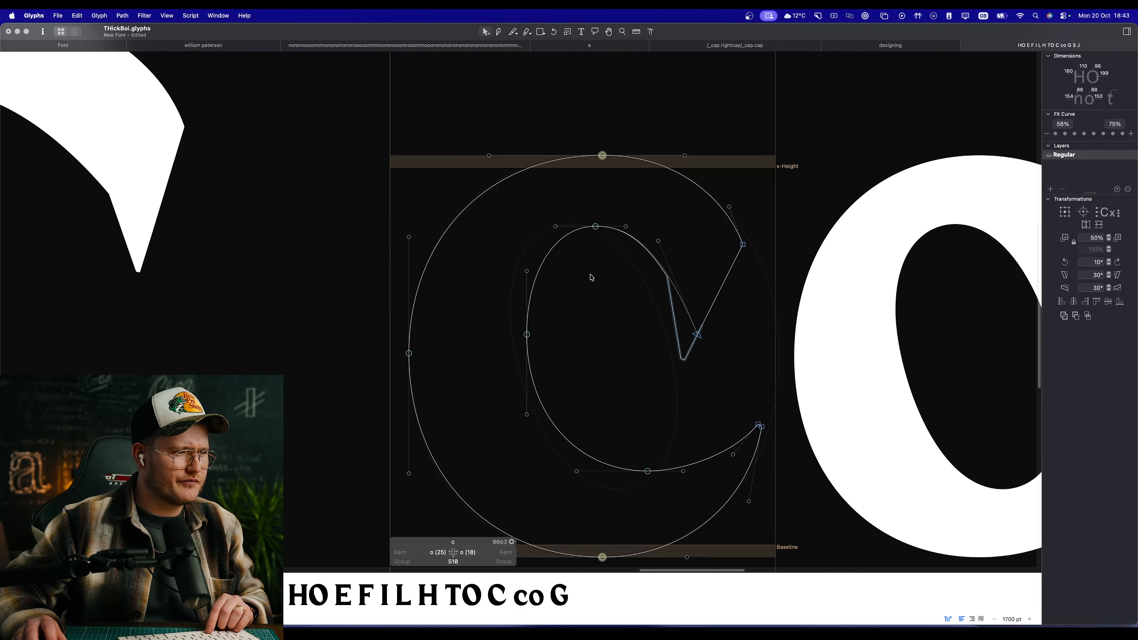
{"action": "left_click_drag", "start_coordinate": [596, 226], "coordinate": [573, 228]}
{"action": "left_click_drag", "start_coordinate": [526, 334], "coordinate": [511, 332]}
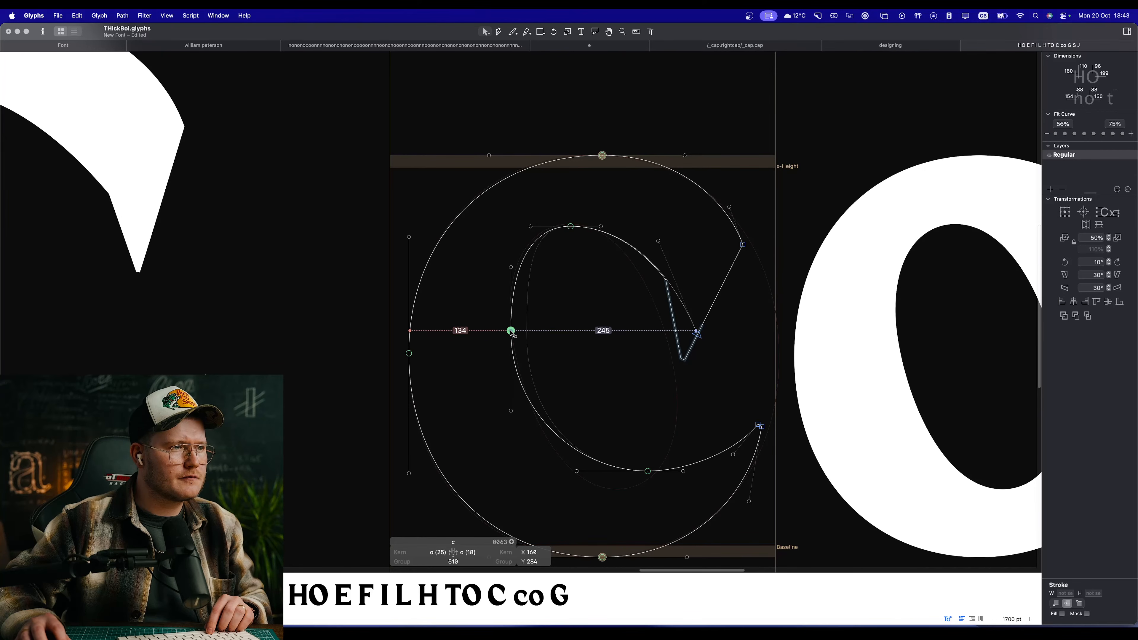
Step: Shorten the left handle of the lowercase c's inner top node, and raise the inner left node about 17 units
{"action": "key", "text": "space"}
{"action": "scroll", "coordinate": [536, 256], "scroll_direction": "up", "scroll_amount": 3}
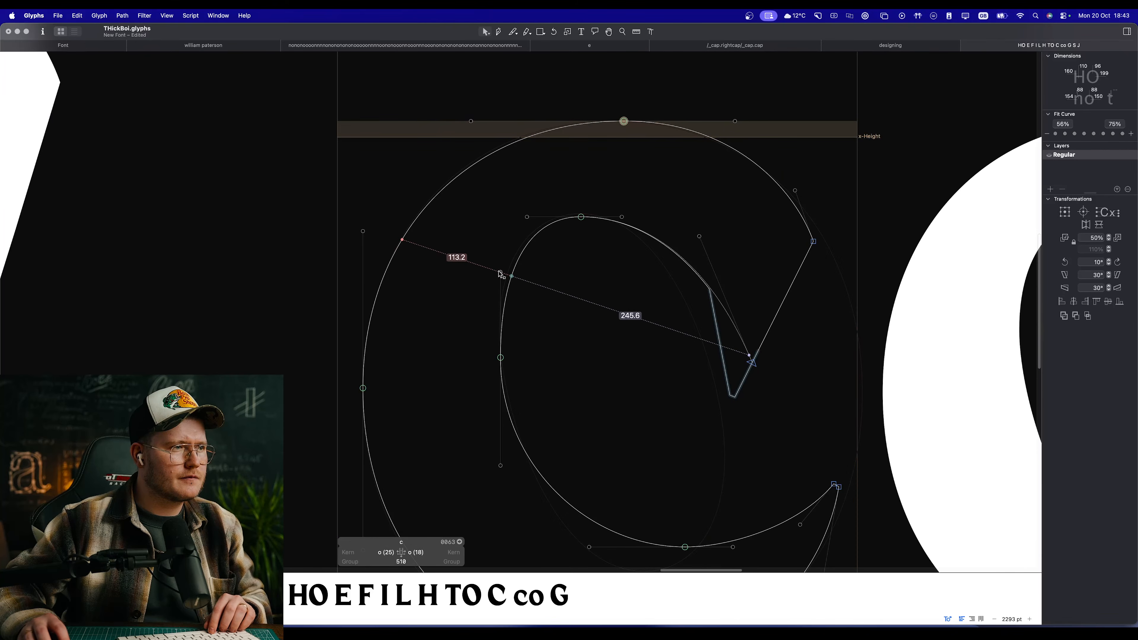
{"action": "left_click_drag", "start_coordinate": [498, 263], "coordinate": [500, 251]}
{"action": "key", "text": "space"}
{"action": "scroll", "coordinate": [555, 255], "scroll_direction": "up", "scroll_amount": 5}
{"action": "left_click", "coordinate": [598, 268]}
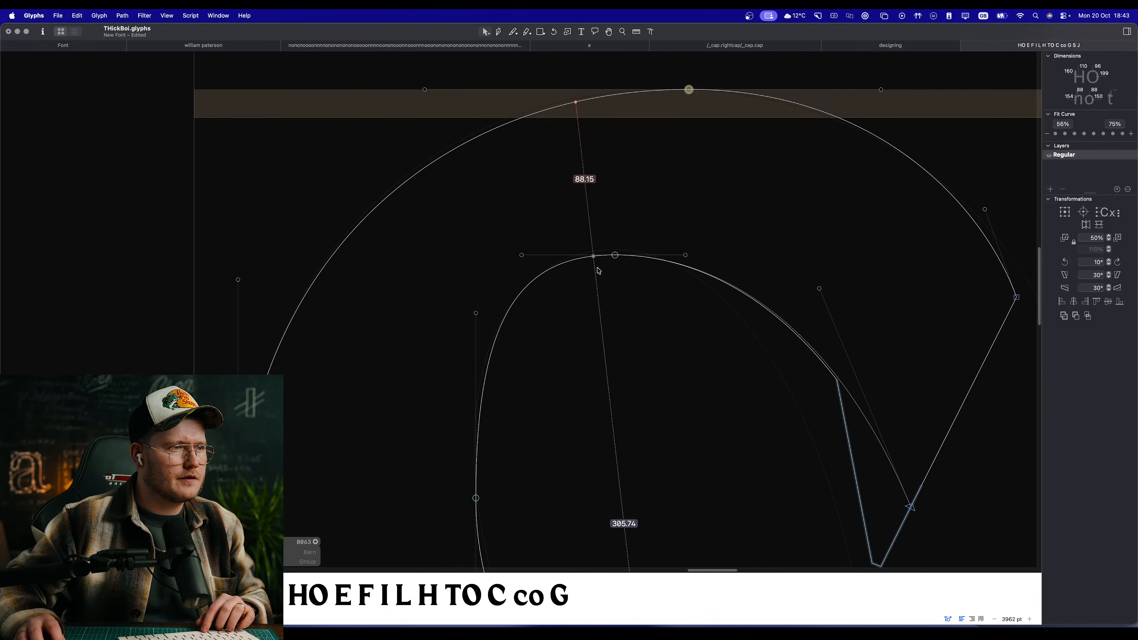
{"action": "left_click", "coordinate": [616, 255]}
{"action": "left_click_drag", "start_coordinate": [617, 256], "coordinate": [616, 251]}
{"action": "left_click_drag", "start_coordinate": [522, 250], "coordinate": [546, 258]}
{"action": "left_click_drag", "start_coordinate": [476, 498], "coordinate": [472, 466]}
{"action": "key", "text": "space"}
{"action": "scroll", "coordinate": [523, 359], "scroll_direction": "down", "scroll_amount": 10}
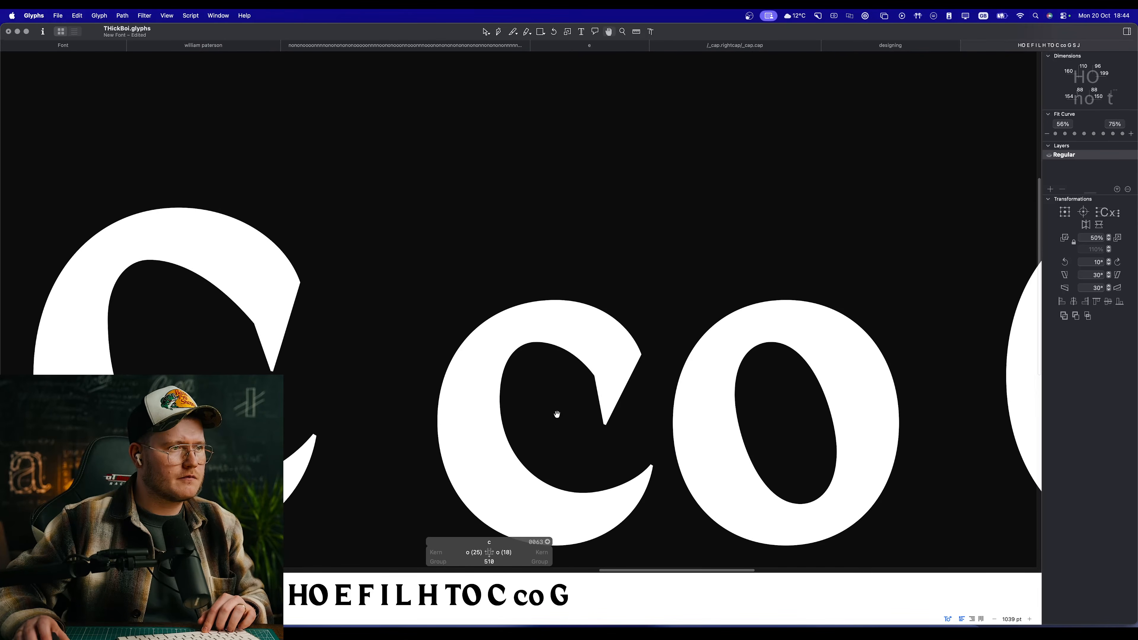
Step: Examine the lowercase c's stroke weight in filled preview beside the capital C and lowercase o
{"action": "scroll", "coordinate": [544, 433], "scroll_direction": "down", "scroll_amount": 3}
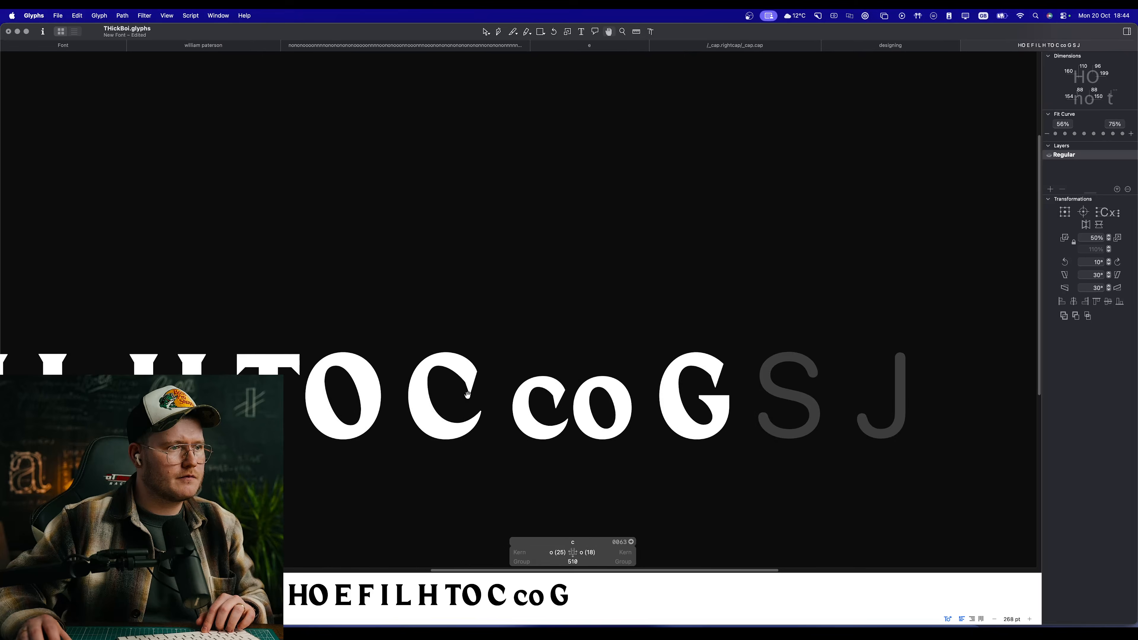
{"action": "scroll", "coordinate": [488, 402], "scroll_direction": "up", "scroll_amount": 10}
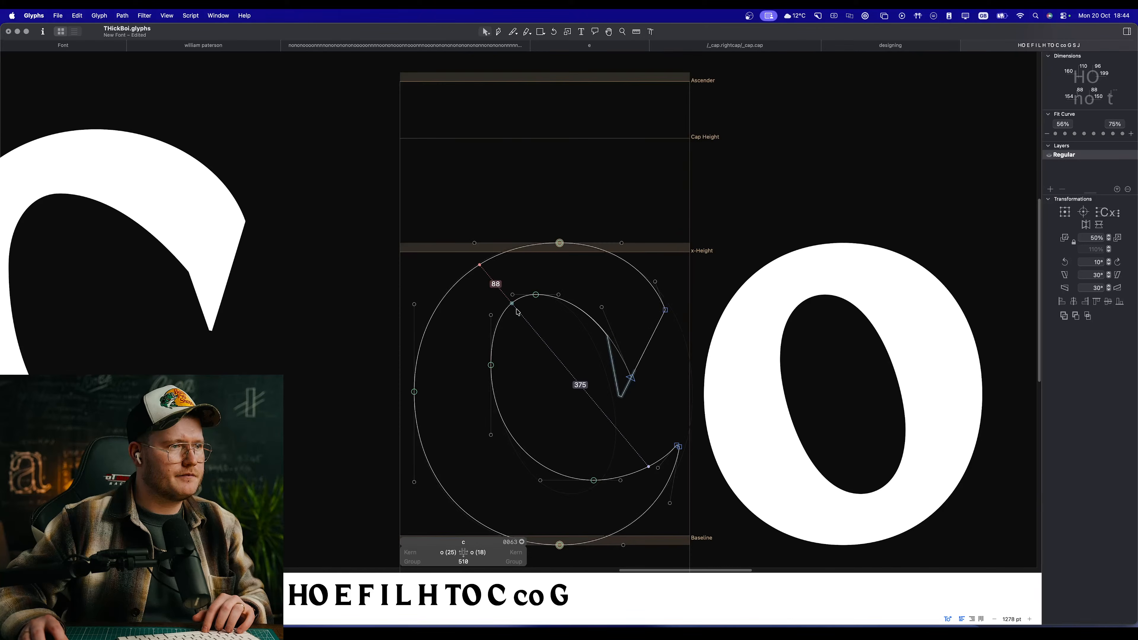
{"action": "left_click_drag", "start_coordinate": [567, 266], "coordinate": [560, 267]}
{"action": "key", "text": "space"}
{"action": "scroll", "coordinate": [630, 364], "scroll_direction": "down", "scroll_amount": 10}
{"action": "scroll", "coordinate": [596, 372], "scroll_direction": "up", "scroll_amount": 10}
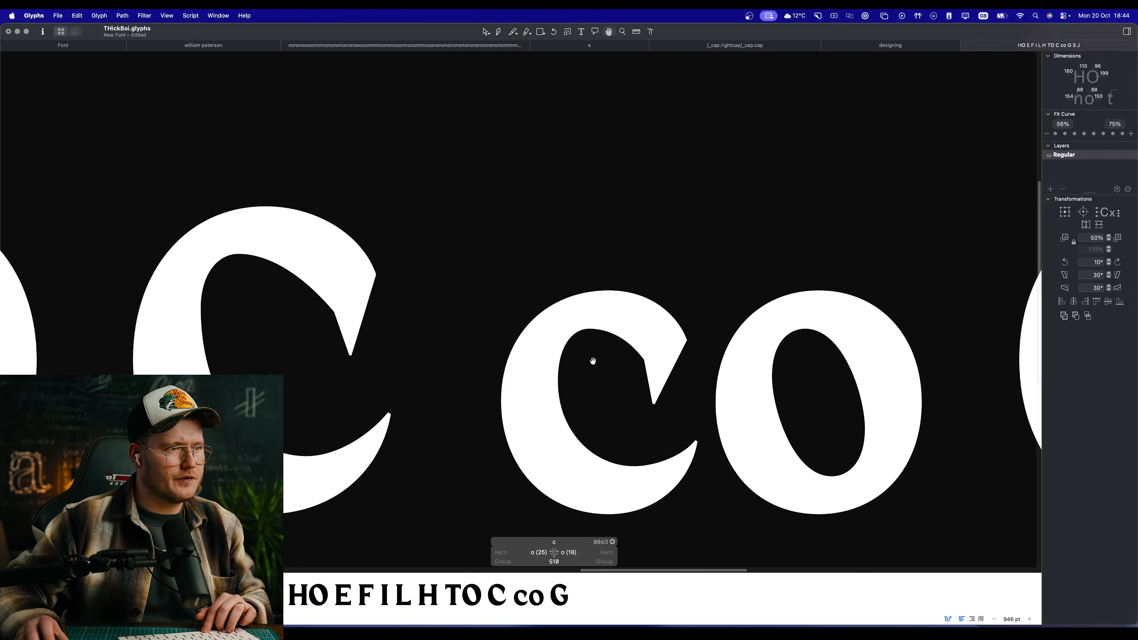
{"action": "left_click_drag", "start_coordinate": [609, 238], "coordinate": [614, 239]}
{"action": "key", "text": "space"}
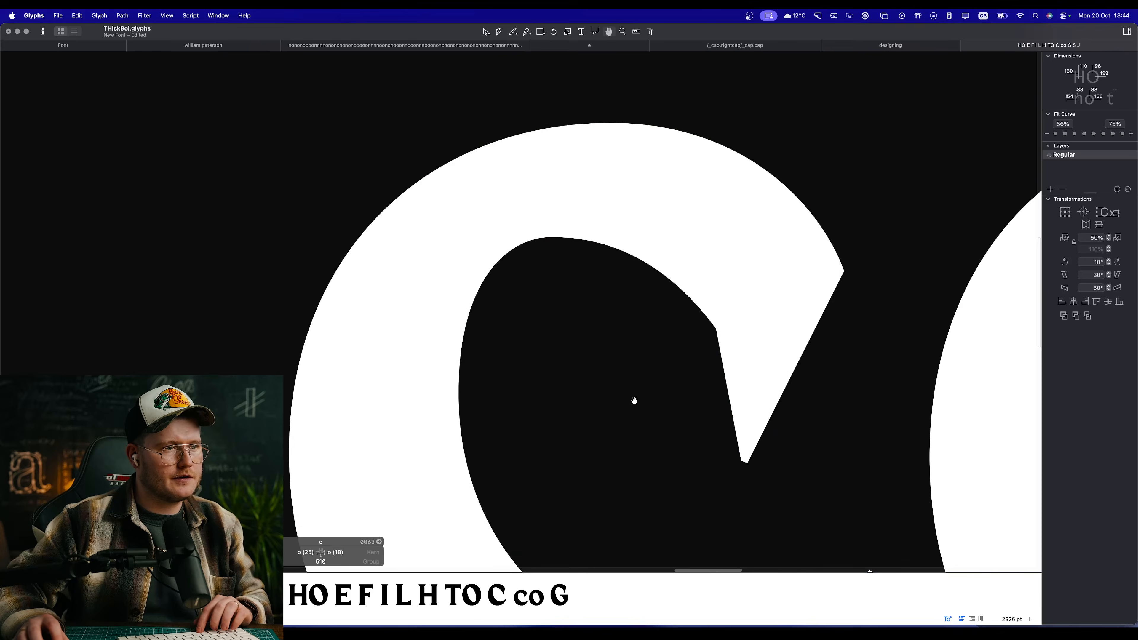
{"action": "scroll", "coordinate": [634, 377], "scroll_direction": "down", "scroll_amount": 8}
{"action": "scroll", "coordinate": [634, 342], "scroll_direction": "down", "scroll_amount": 5}
{"action": "scroll", "coordinate": [648, 348], "scroll_direction": "up", "scroll_amount": 10}
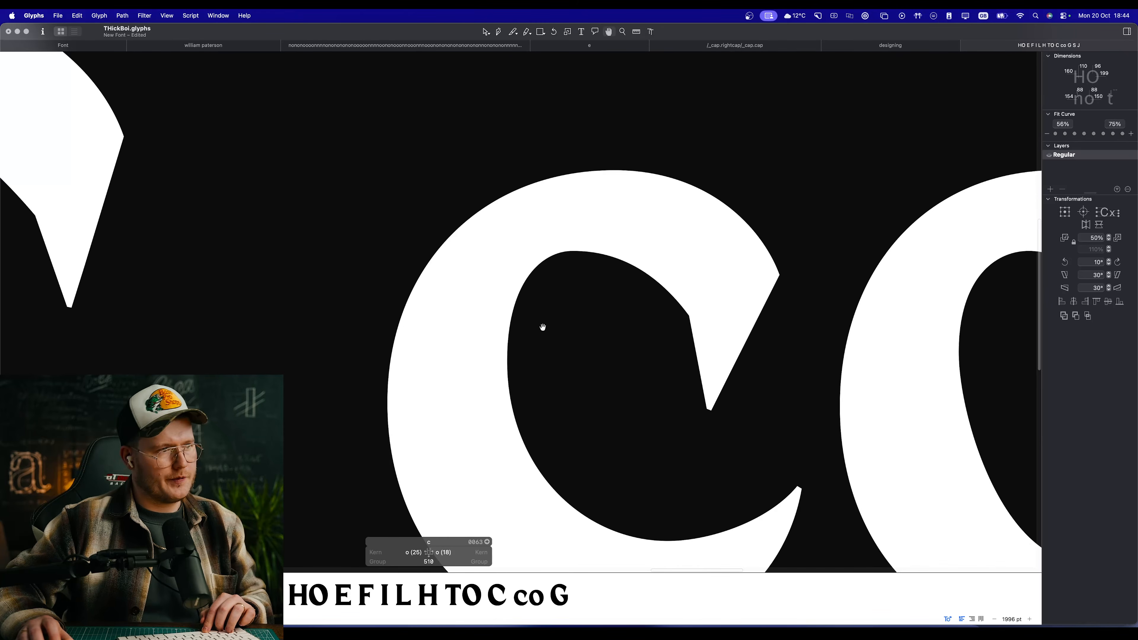
{"action": "scroll", "coordinate": [577, 296], "scroll_direction": "up", "scroll_amount": 10}
Step: Move the lowercase c's inner top node slightly right, to X 241, Y 425, and preview the shape
{"action": "left_click_drag", "start_coordinate": [557, 235], "coordinate": [569, 236]}
{"action": "key", "text": "space"}
{"action": "scroll", "coordinate": [567, 336], "scroll_direction": "down", "scroll_amount": 10}
{"action": "scroll", "coordinate": [557, 371], "scroll_direction": "down", "scroll_amount": 10}
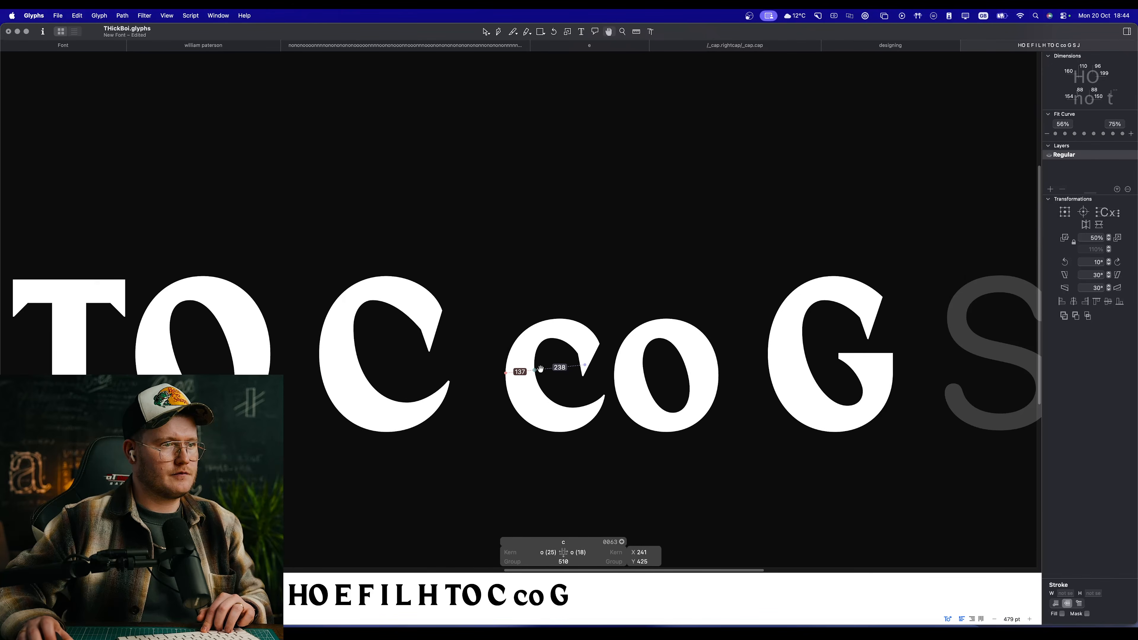
{"action": "scroll", "coordinate": [564, 387], "scroll_direction": "up", "scroll_amount": 15}
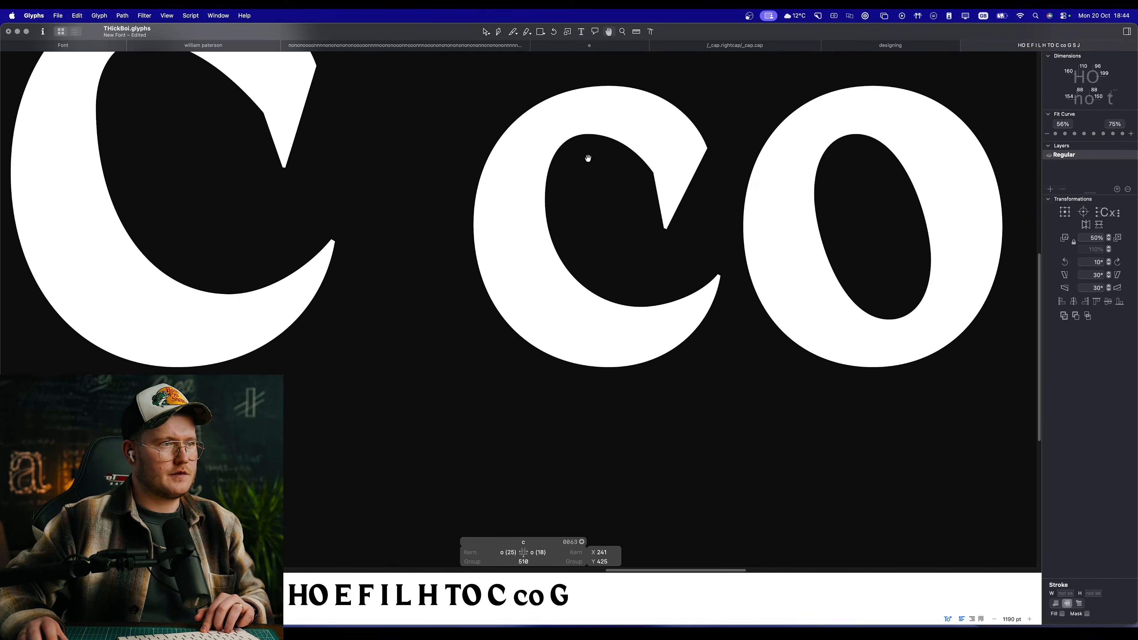
{"action": "scroll", "coordinate": [569, 359], "scroll_direction": "down", "scroll_amount": 5}
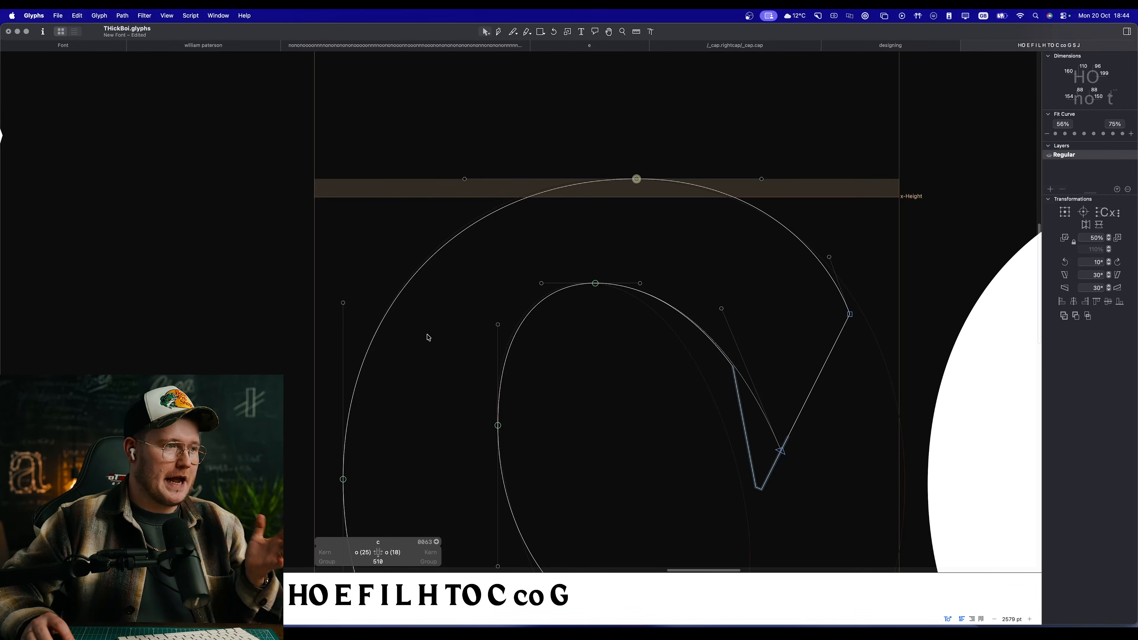
Step: Compare the lowercase c's counter with the neighbouring o's counter in filled preview and outline
{"action": "key", "text": "space"}
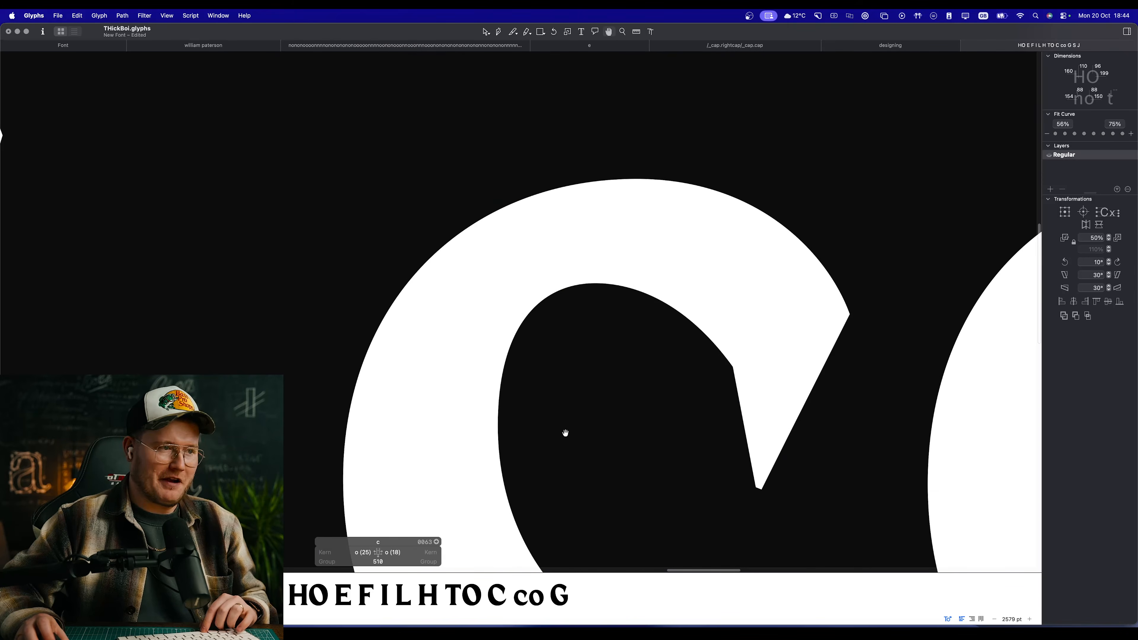
{"action": "scroll", "coordinate": [564, 432], "scroll_direction": "down", "scroll_amount": 5}
{"action": "left_click_drag", "start_coordinate": [594, 455], "coordinate": [518, 314]}
{"action": "scroll", "coordinate": [522, 348], "scroll_direction": "up", "scroll_amount": 4}
{"action": "key", "text": "space"}
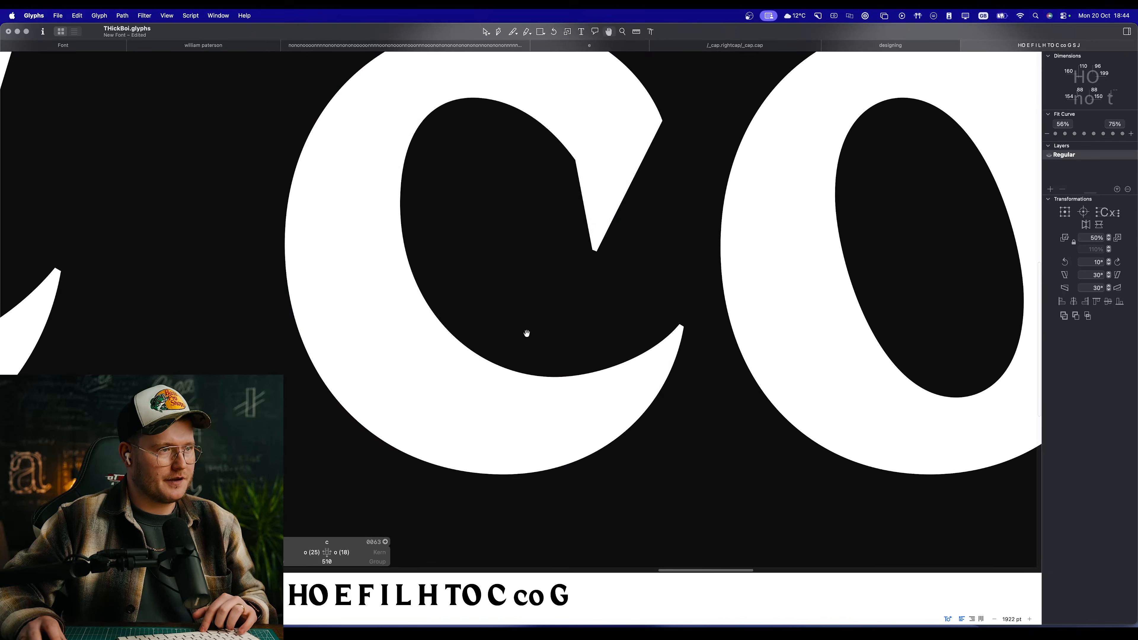
{"action": "scroll", "coordinate": [522, 310], "scroll_direction": "down", "scroll_amount": 5}
{"action": "scroll", "coordinate": [519, 297], "scroll_direction": "up", "scroll_amount": 3}
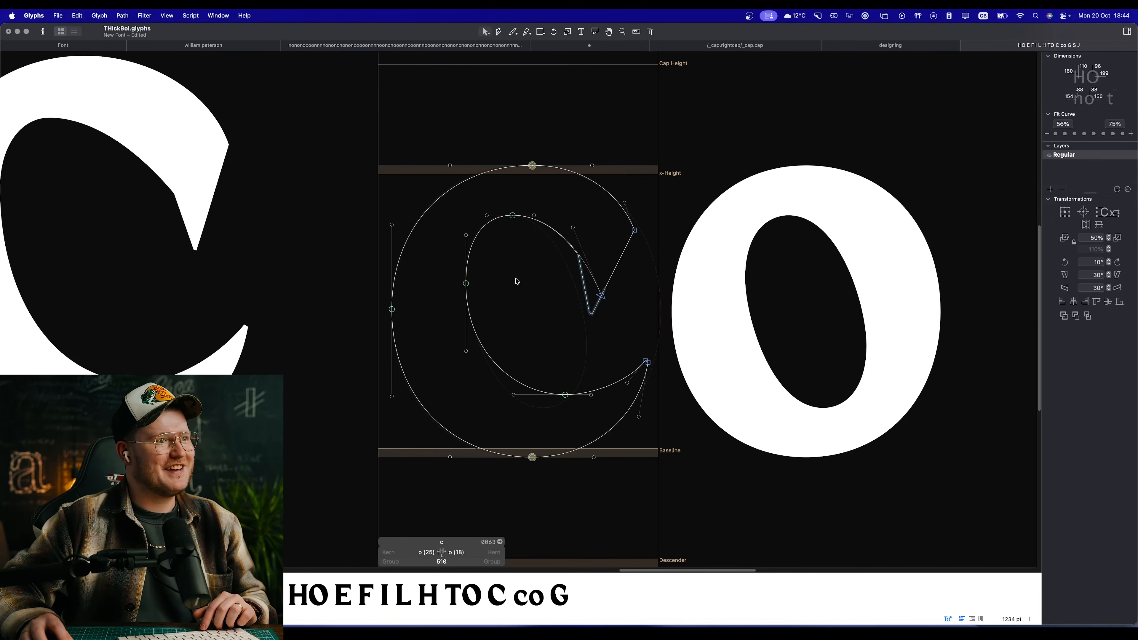
{"action": "scroll", "coordinate": [519, 207], "scroll_direction": "up", "scroll_amount": 4}
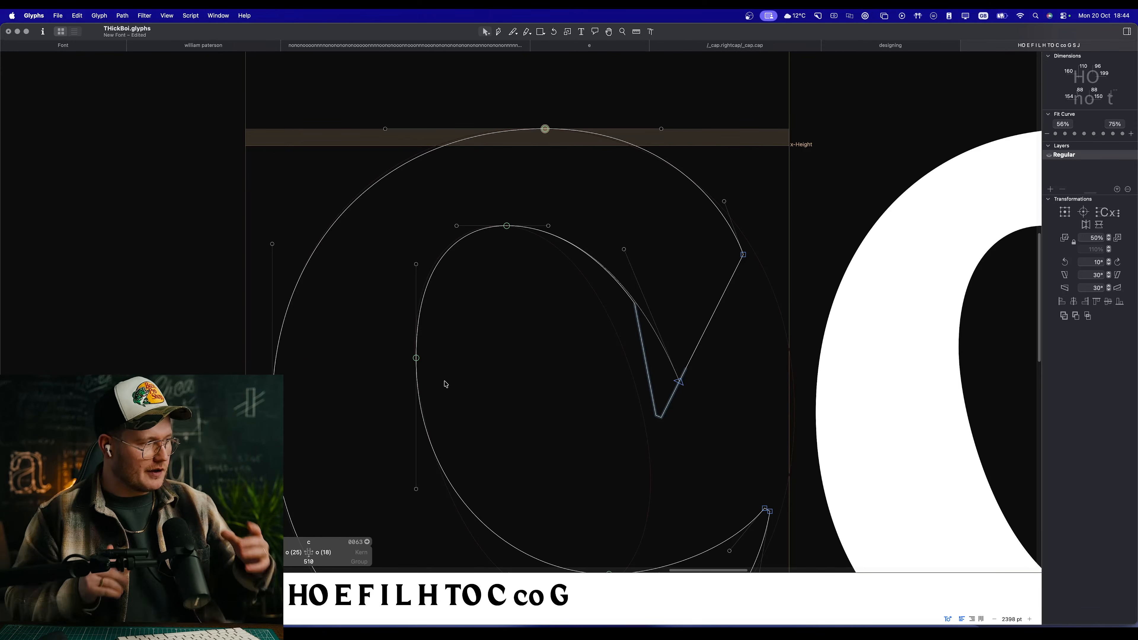
Step: Raise the lowercase c's inner left node to Y 308 and check the counter in preview
{"action": "key", "text": "space"}
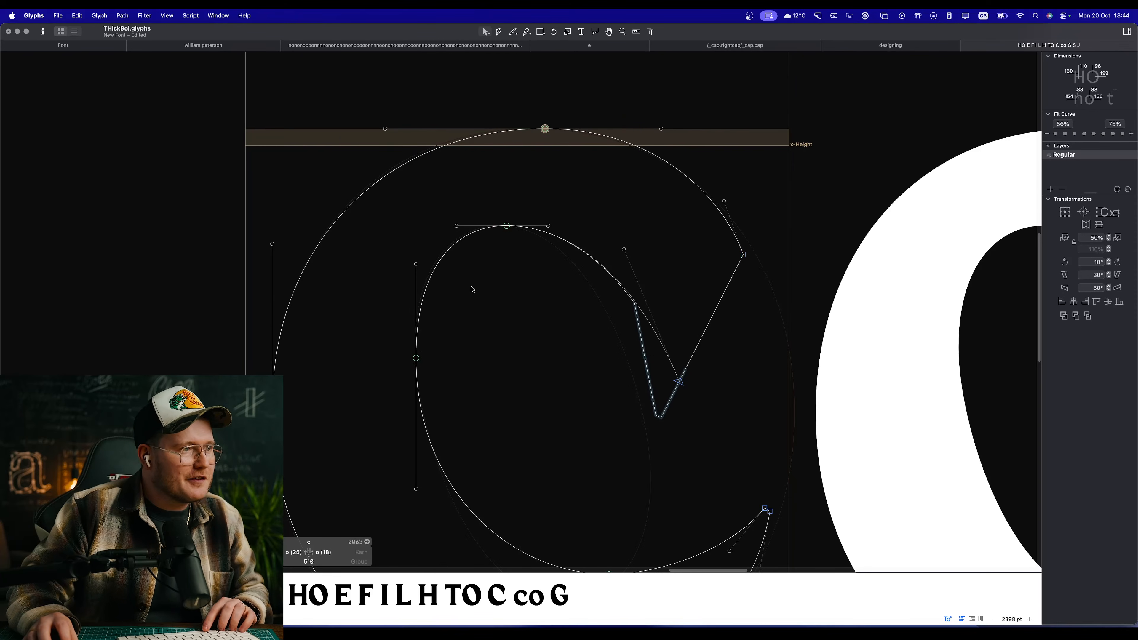
{"action": "left_click_drag", "start_coordinate": [415, 358], "coordinate": [416, 350]}
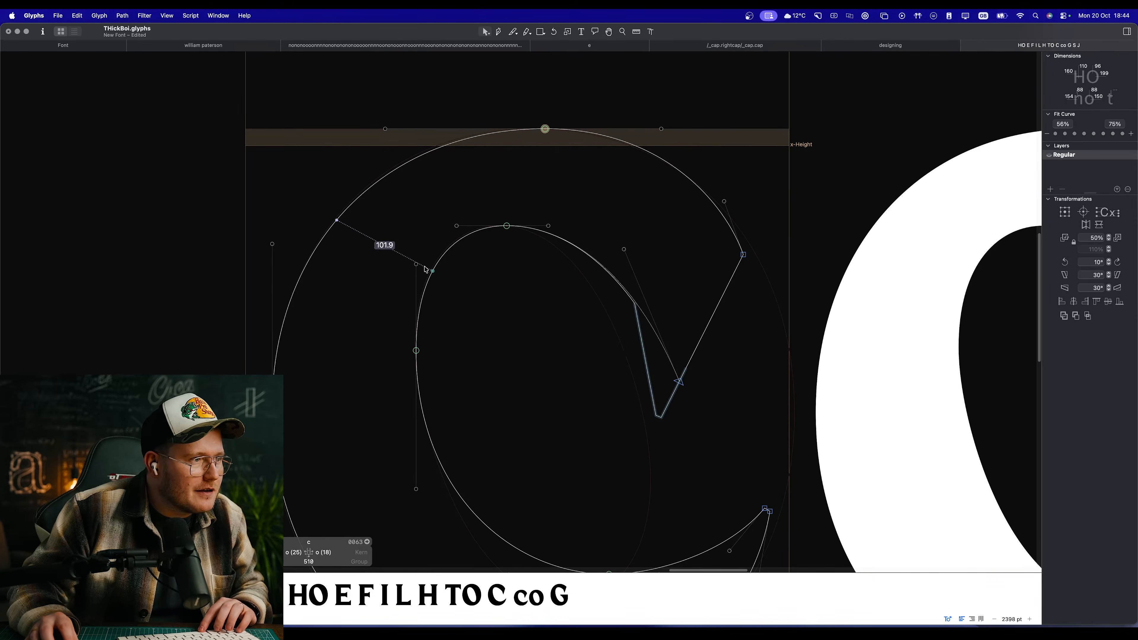
{"action": "key", "text": "space"}
{"action": "scroll", "coordinate": [456, 284], "scroll_direction": "down", "scroll_amount": 5}
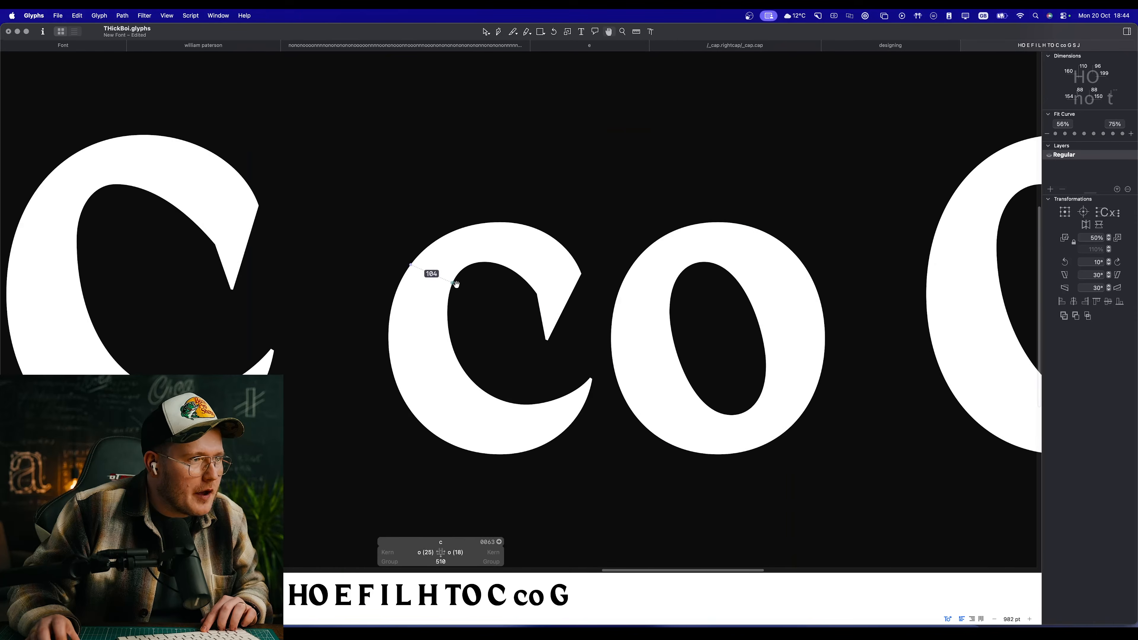
{"action": "scroll", "coordinate": [516, 334], "scroll_direction": "down", "scroll_amount": 4}
{"action": "scroll", "coordinate": [439, 299], "scroll_direction": "up", "scroll_amount": 5}
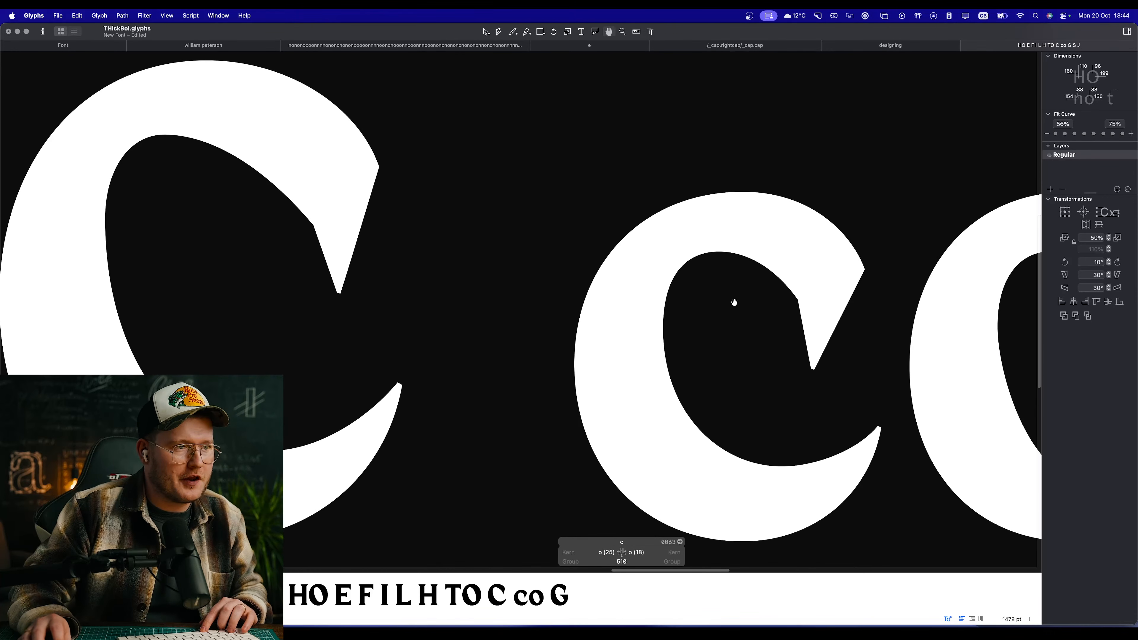
{"action": "scroll", "coordinate": [735, 302], "scroll_direction": "up", "scroll_amount": 4}
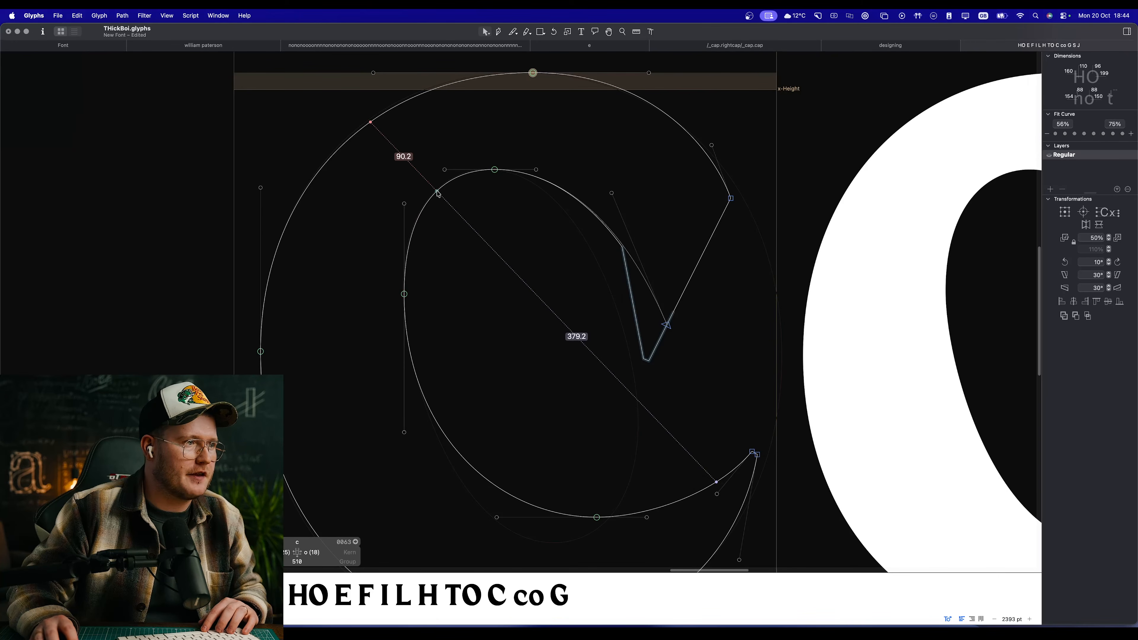
Step: Apply the second Fit Curve preset of the 56%–75% range to the upper-left segment of the c's inner curve
{"action": "left_click", "coordinate": [438, 194]}
{"action": "left_click", "coordinate": [1065, 136]}
{"action": "key", "text": "space"}
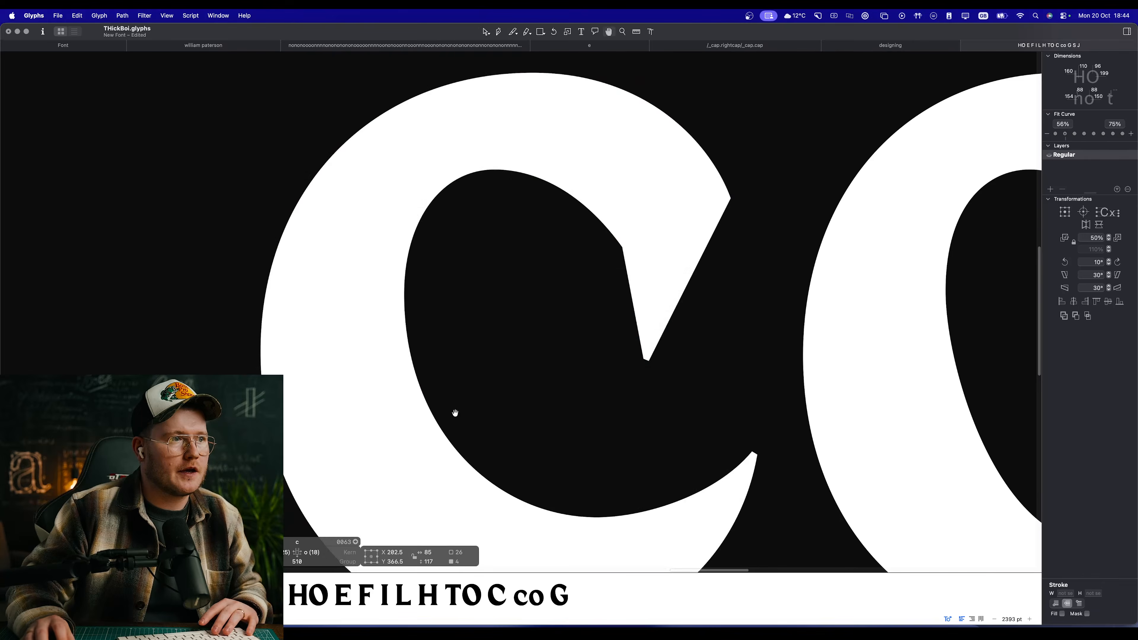
{"action": "left_click_drag", "start_coordinate": [456, 413], "coordinate": [401, 386]}
{"action": "left_click", "coordinate": [474, 240]}
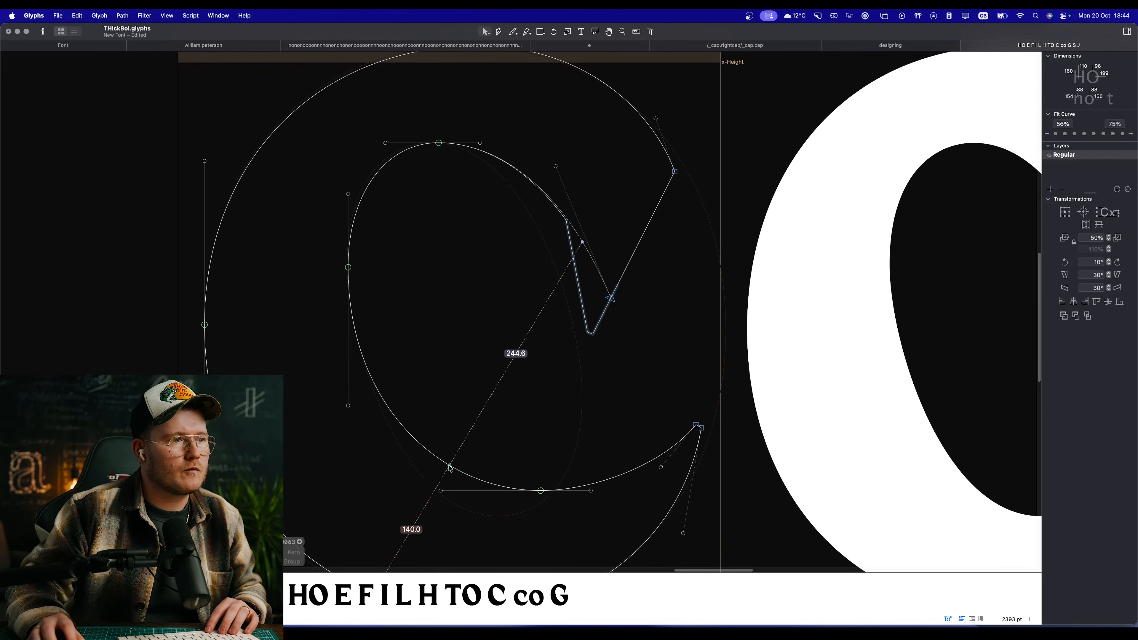
Step: Apply the second Fit Curve preset to the lower-left segment of the c's inner curve and preview the word line
{"action": "left_click", "coordinate": [458, 467]}
{"action": "left_click", "coordinate": [1066, 135]}
{"action": "key", "text": "space"}
{"action": "scroll", "coordinate": [513, 377], "scroll_direction": "down", "scroll_amount": 10}
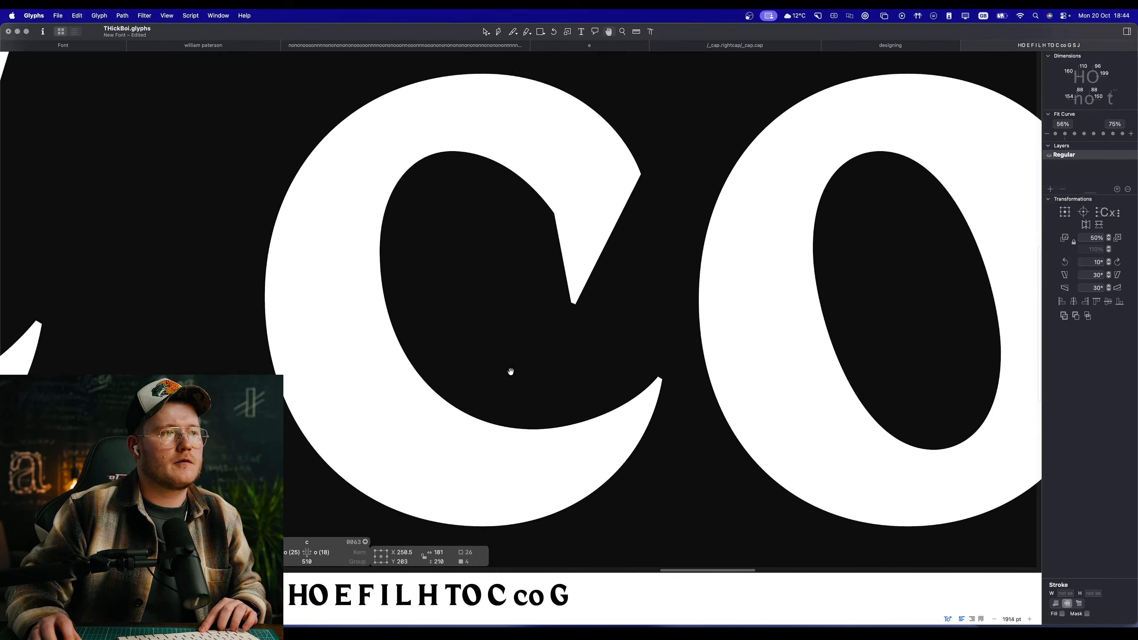
{"action": "scroll", "coordinate": [523, 391], "scroll_direction": "up", "scroll_amount": 10}
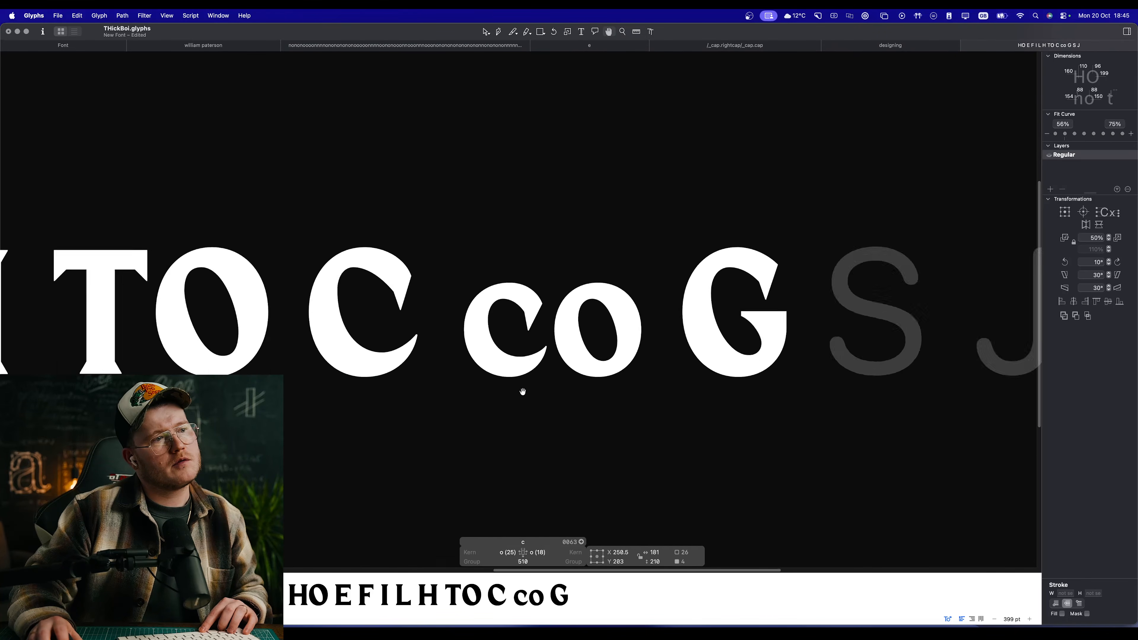
Step: Apply the second Fit Curve preset to the upper-right segment of the c's outer curve
{"action": "left_click", "coordinate": [560, 98]}
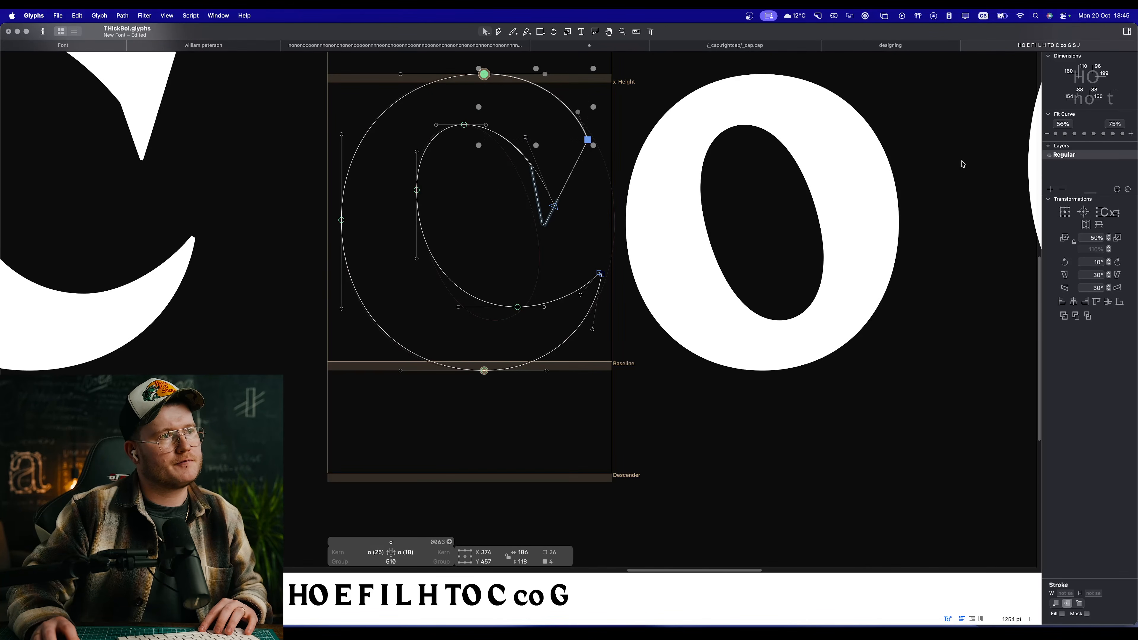
{"action": "key", "text": "space"}
{"action": "scroll", "coordinate": [630, 292], "scroll_direction": "down", "scroll_amount": 5}
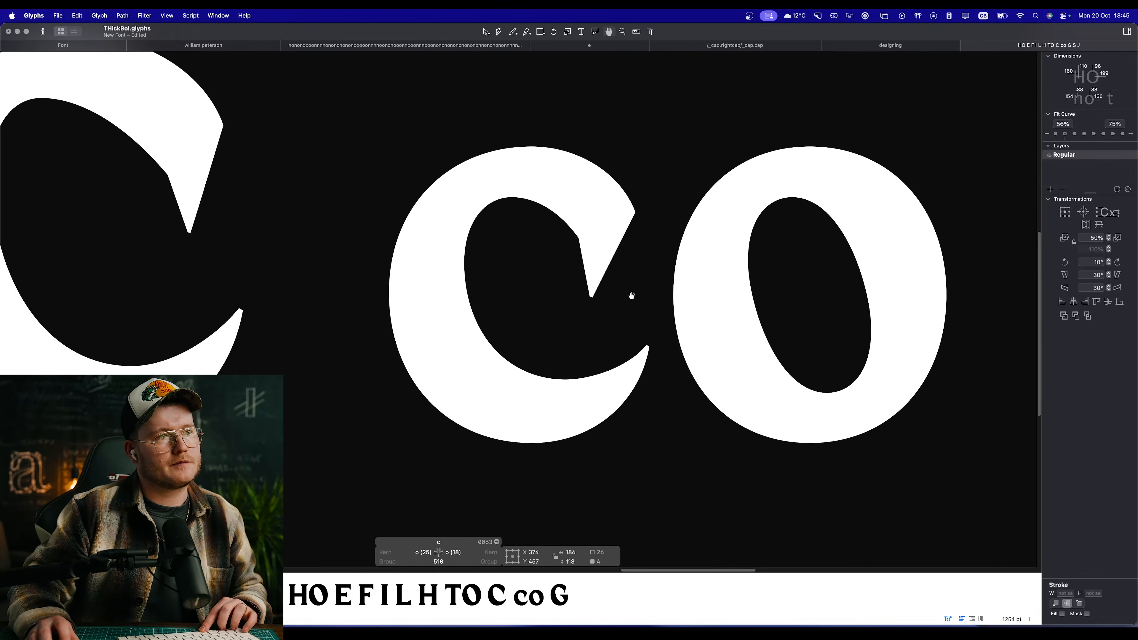
Step: Open the capital G, try shifting its upper terminal's inner tip left and the whole terminal right, and undo the moves
{"action": "left_click_drag", "start_coordinate": [779, 316], "coordinate": [477, 293]}
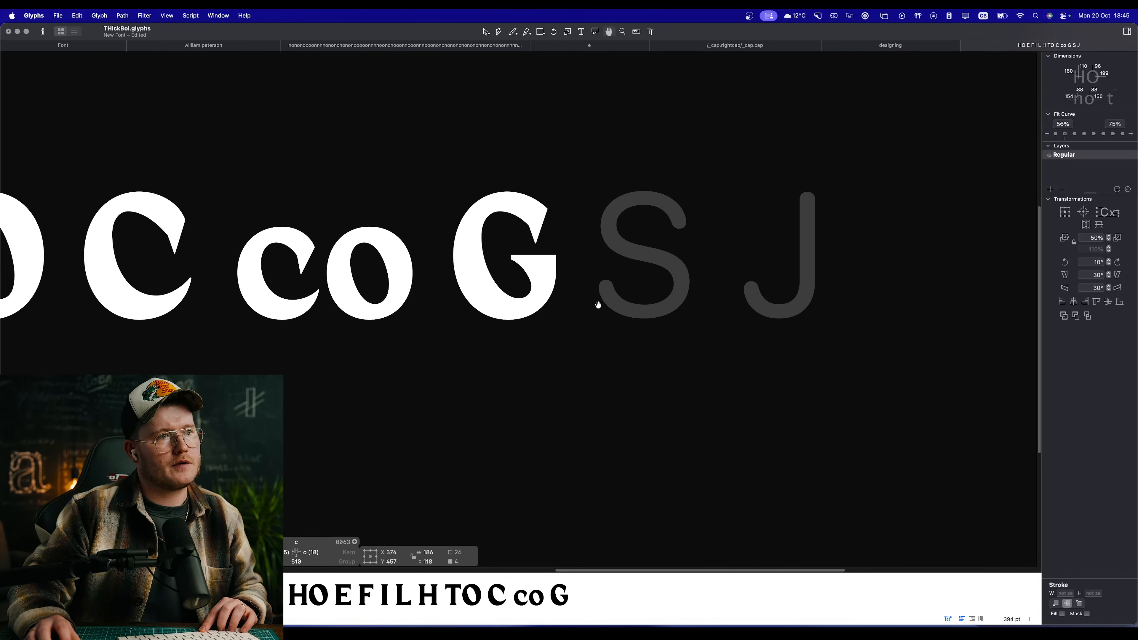
{"action": "double_click", "coordinate": [511, 236]}
{"action": "scroll", "coordinate": [514, 228], "scroll_direction": "up", "scroll_amount": 5}
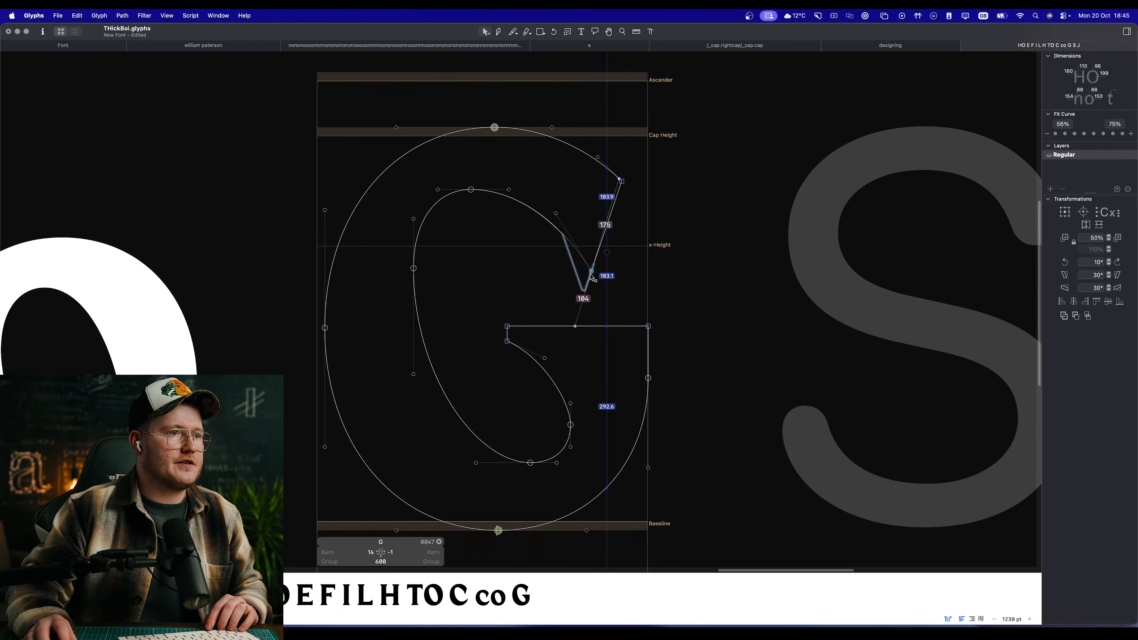
{"action": "left_click_drag", "start_coordinate": [592, 272], "coordinate": [580, 265]}
{"action": "key", "text": "space"}
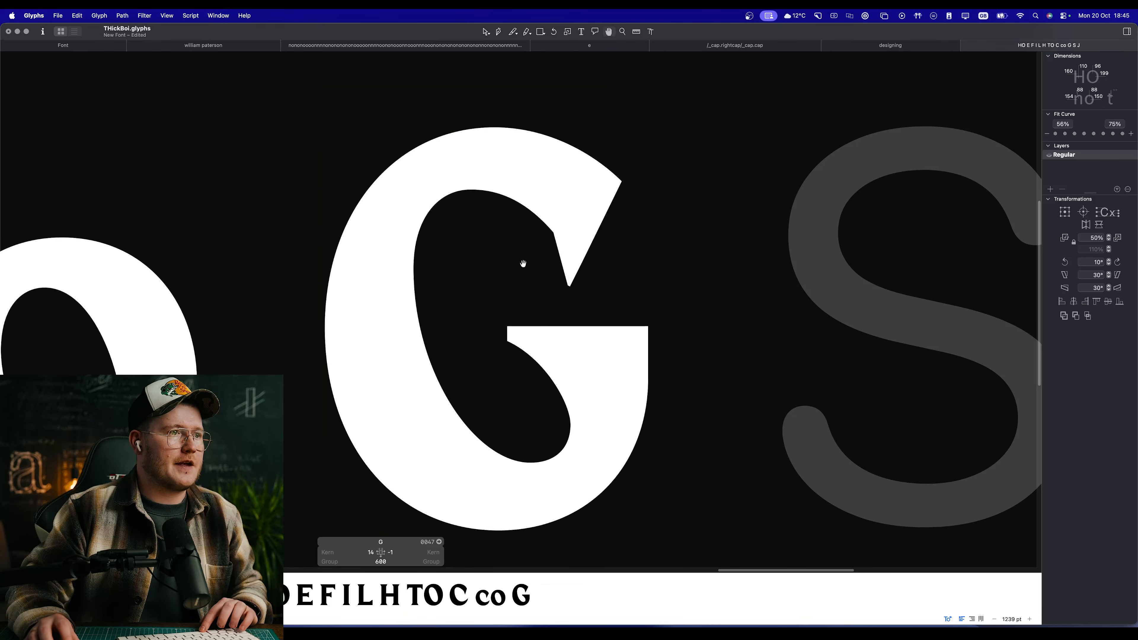
{"action": "left_click", "coordinate": [622, 181], "text": "shift"}
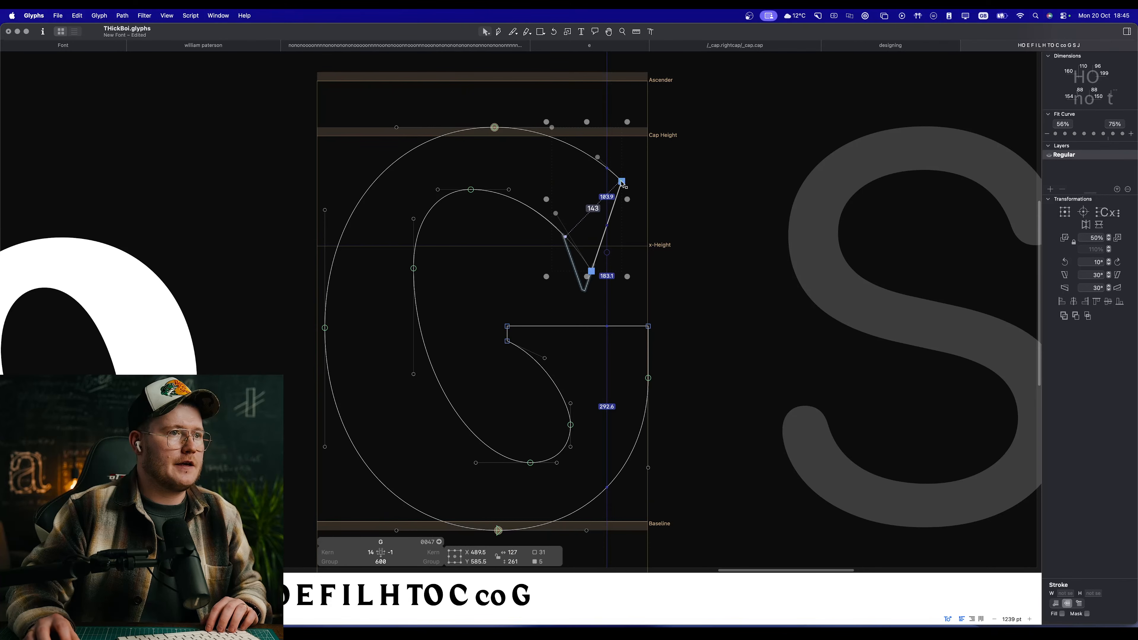
{"action": "left_click_drag", "start_coordinate": [621, 181], "coordinate": [630, 181]}
{"action": "key", "text": "space"}
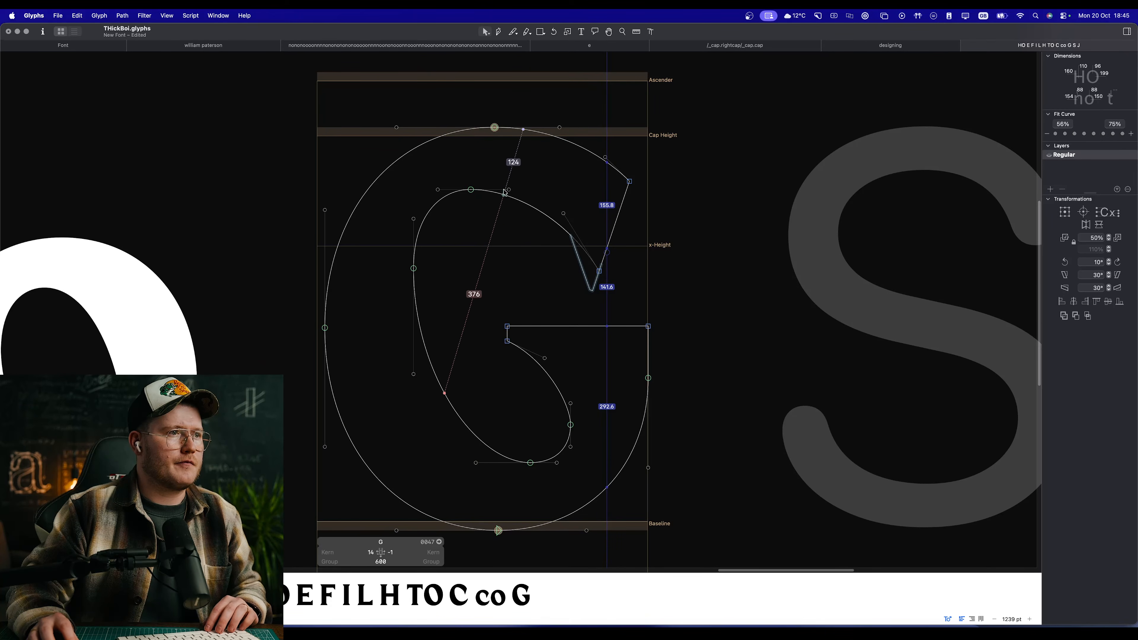
{"action": "key", "text": "super+z"}
Step: Insert a capital O directly after the G in the text line
{"action": "key", "text": "space"}
{"action": "scroll", "coordinate": [498, 258], "scroll_direction": "down", "scroll_amount": 5}
{"action": "key", "text": "t"}
{"action": "left_click", "coordinate": [561, 254]}
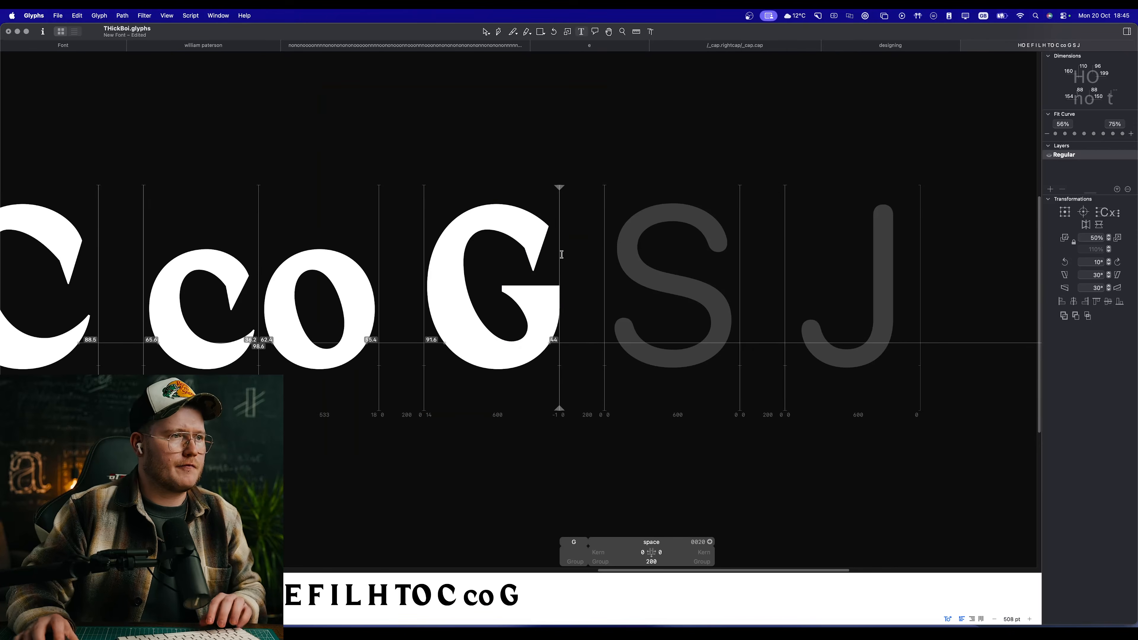
{"action": "type", "text": "O"}
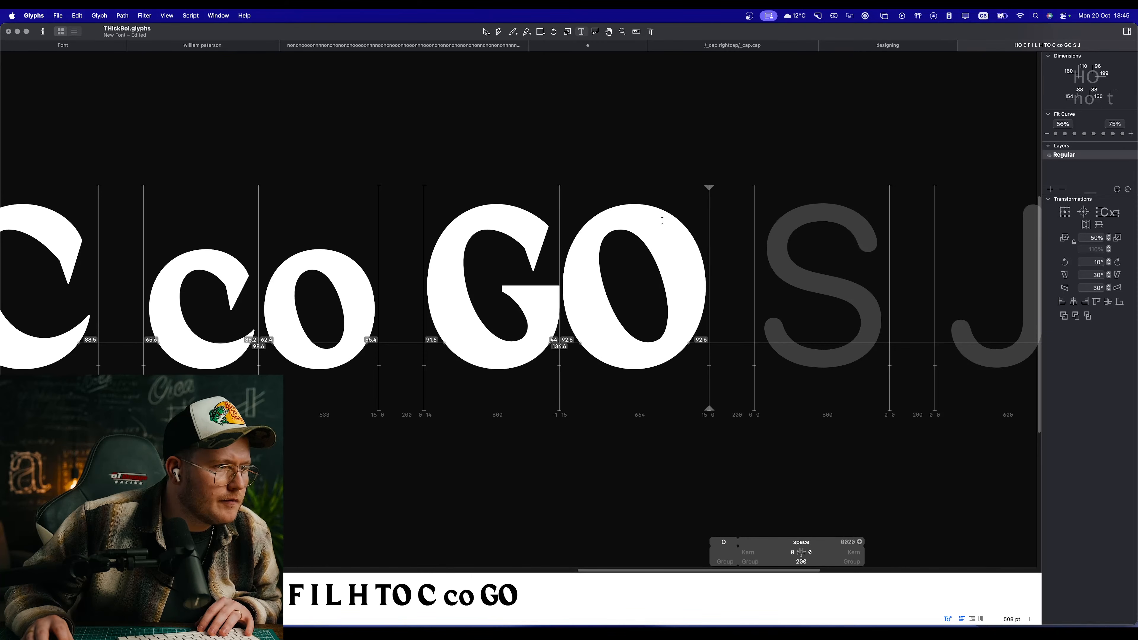
Step: Open the capital G and mark its upper-left curve with a large annotation circle spanning the stroke
{"action": "double_click", "coordinate": [490, 323]}
{"action": "key", "text": "space"}
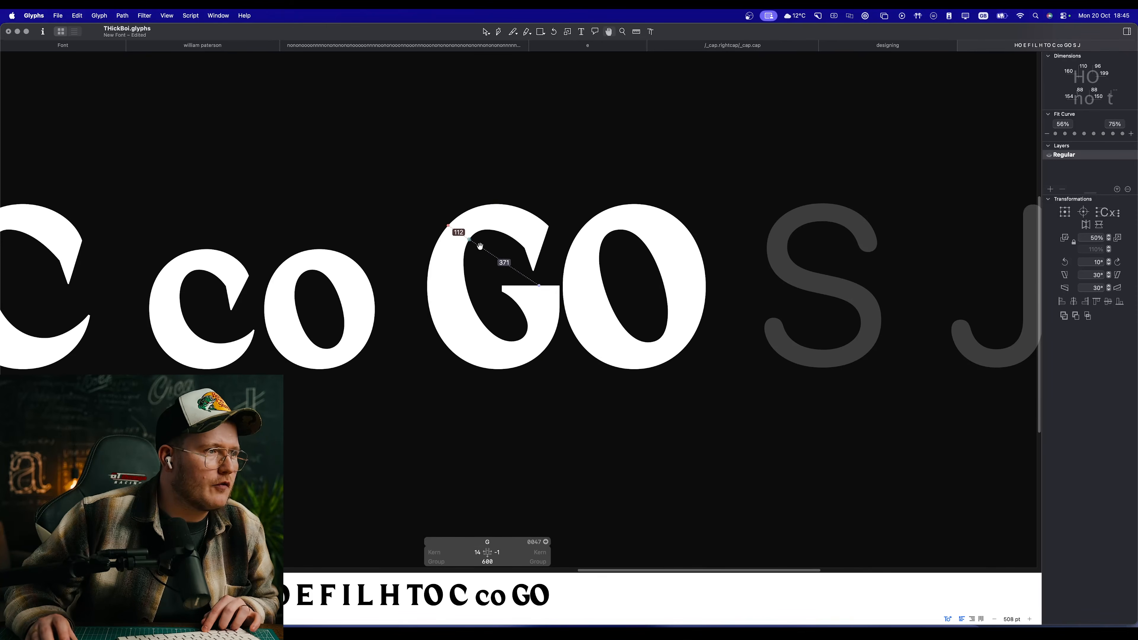
{"action": "scroll", "coordinate": [478, 247], "scroll_direction": "up", "scroll_amount": 6}
{"action": "left_click_drag", "start_coordinate": [523, 283], "coordinate": [584, 306]}
{"action": "scroll", "coordinate": [528, 288], "scroll_direction": "down", "scroll_amount": 6}
{"action": "scroll", "coordinate": [519, 290], "scroll_direction": "up", "scroll_amount": 4}
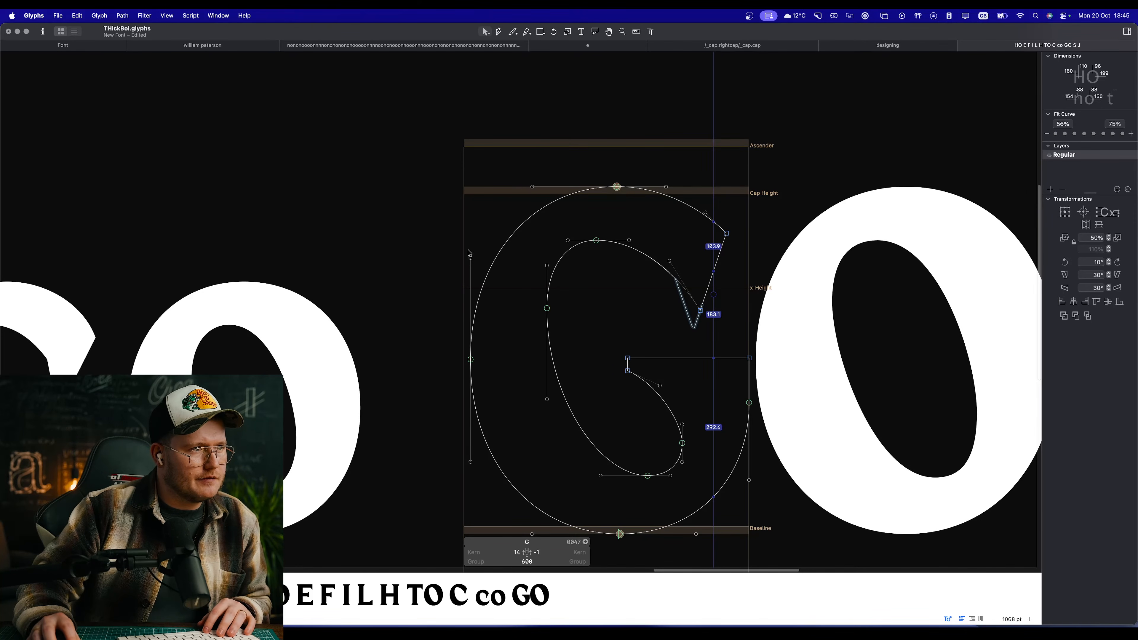
{"action": "left_click", "coordinate": [471, 258]}
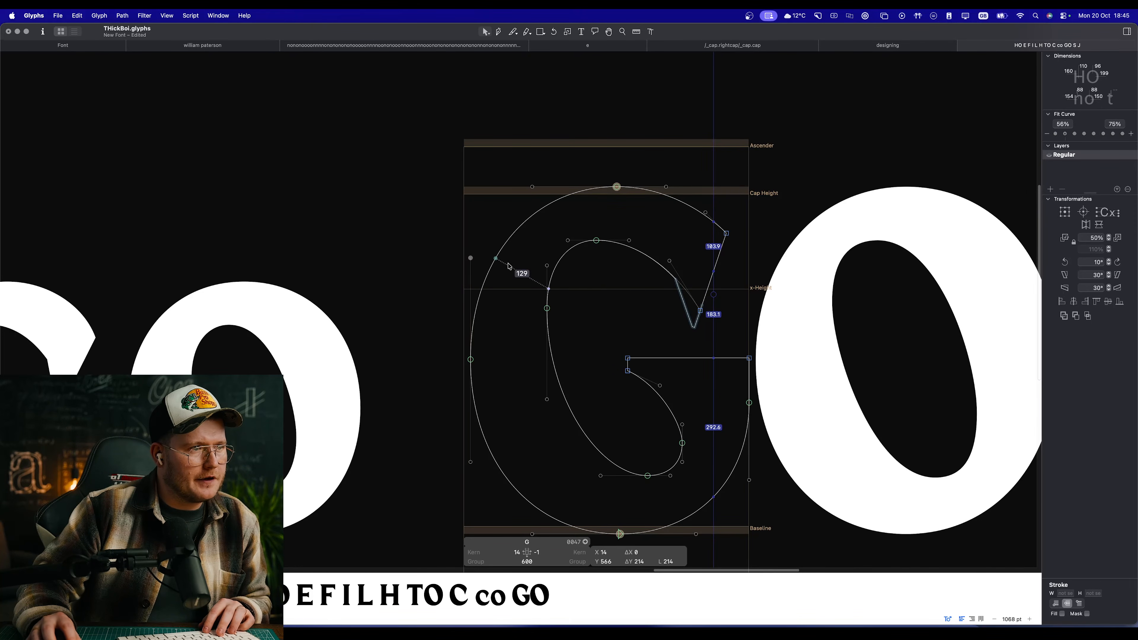
{"action": "key", "text": "a"}
{"action": "left_click", "coordinate": [515, 289]}
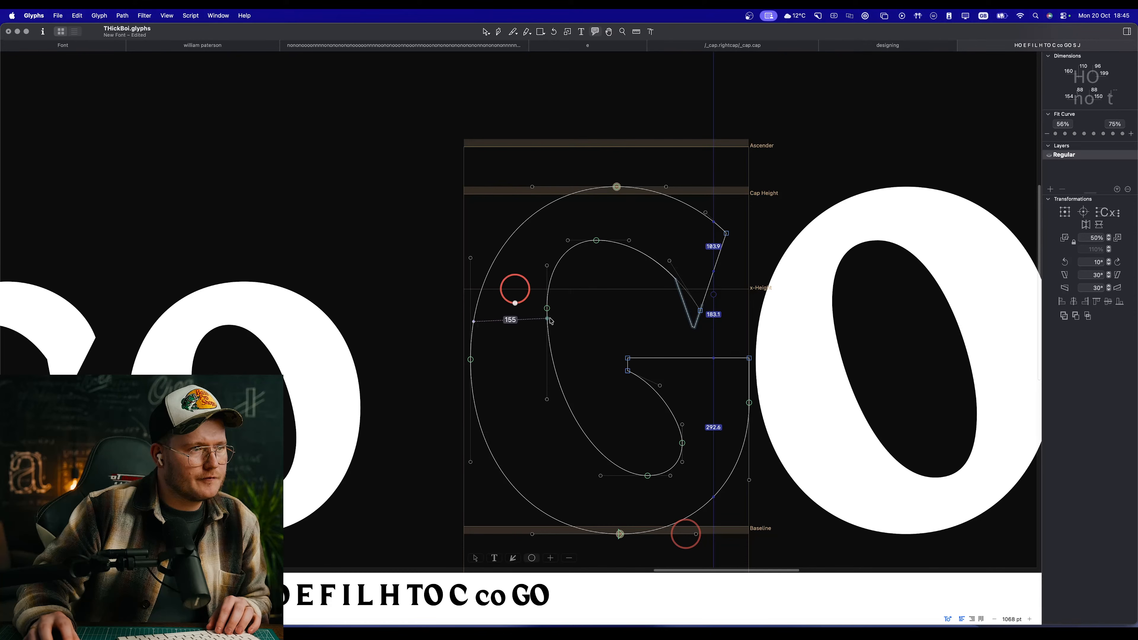
{"action": "left_click_drag", "start_coordinate": [515, 308], "coordinate": [528, 371]}
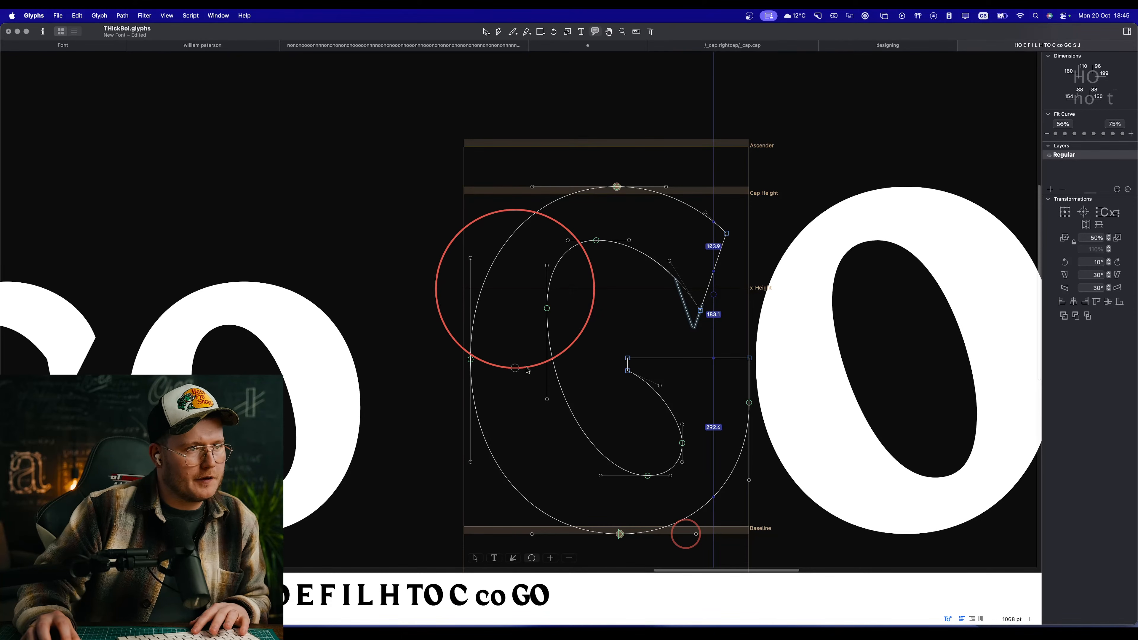
{"action": "key", "text": "v"}
Step: Open the capital S and add the lowercase s to it as a component
{"action": "key", "text": "space"}
{"action": "left_click_drag", "start_coordinate": [717, 340], "coordinate": [497, 305]}
{"action": "scroll", "coordinate": [554, 318], "scroll_direction": "down", "scroll_amount": 5}
{"action": "left_click_drag", "start_coordinate": [636, 321], "coordinate": [383, 266]}
{"action": "left_click_drag", "start_coordinate": [490, 277], "coordinate": [550, 268]}
{"action": "double_click", "coordinate": [656, 263]}
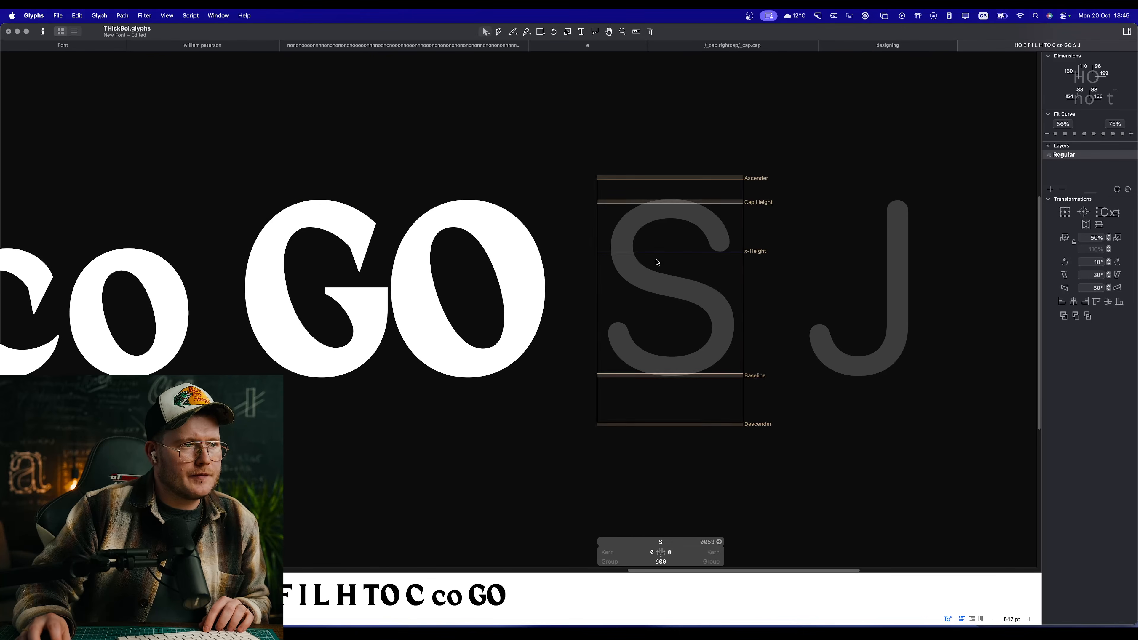
{"action": "key", "text": "space"}
{"action": "left_click_drag", "start_coordinate": [656, 262], "coordinate": [559, 261]}
{"action": "scroll", "coordinate": [560, 261], "scroll_direction": "up", "scroll_amount": 3}
{"action": "right_click", "coordinate": [559, 261]}
{"action": "left_click", "coordinate": [578, 268]}
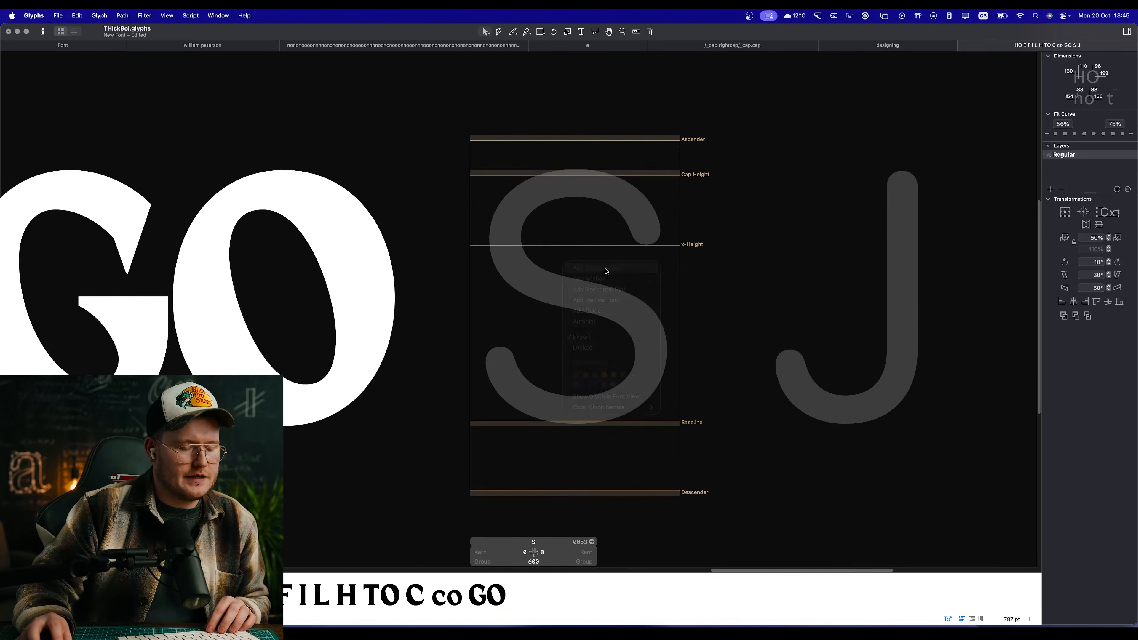
{"action": "type", "text": "s"}
{"action": "key", "text": "Return"}
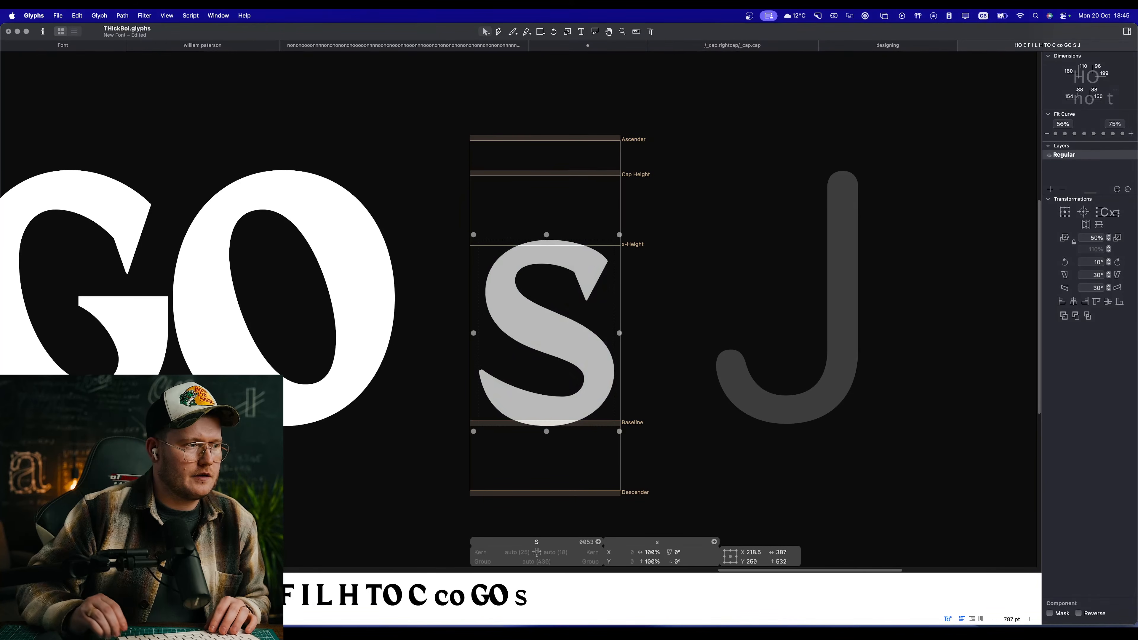
Step: Scale the s component up proportionally to 138.75% so it fills the cap height, and preview it beside the O
{"action": "left_click_drag", "start_coordinate": [547, 233], "coordinate": [644, 203]}
{"action": "key", "text": "z"}
{"action": "left_click_drag", "start_coordinate": [196, 164], "coordinate": [199, 151]}
{"action": "key", "text": "space"}
{"action": "left_click", "coordinate": [331, 284], "text": "alt+super"}
{"action": "scroll", "coordinate": [331, 284], "scroll_direction": "down", "scroll_amount": 10}
{"action": "left_click_drag", "start_coordinate": [325, 500], "coordinate": [463, 344]}
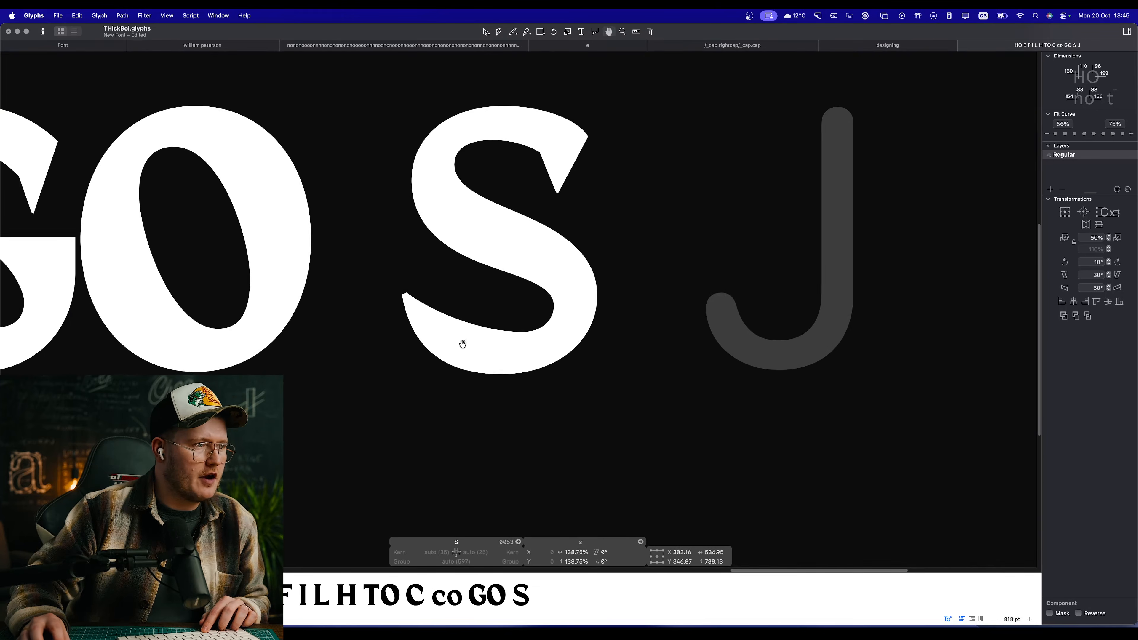
Step: Try adjusting the bottom of the scaled s component against the baseline overshoot zone, and undo both attempts
{"action": "scroll", "coordinate": [462, 344], "scroll_direction": "up", "scroll_amount": 3}
{"action": "scroll", "coordinate": [561, 407], "scroll_direction": "up", "scroll_amount": 5}
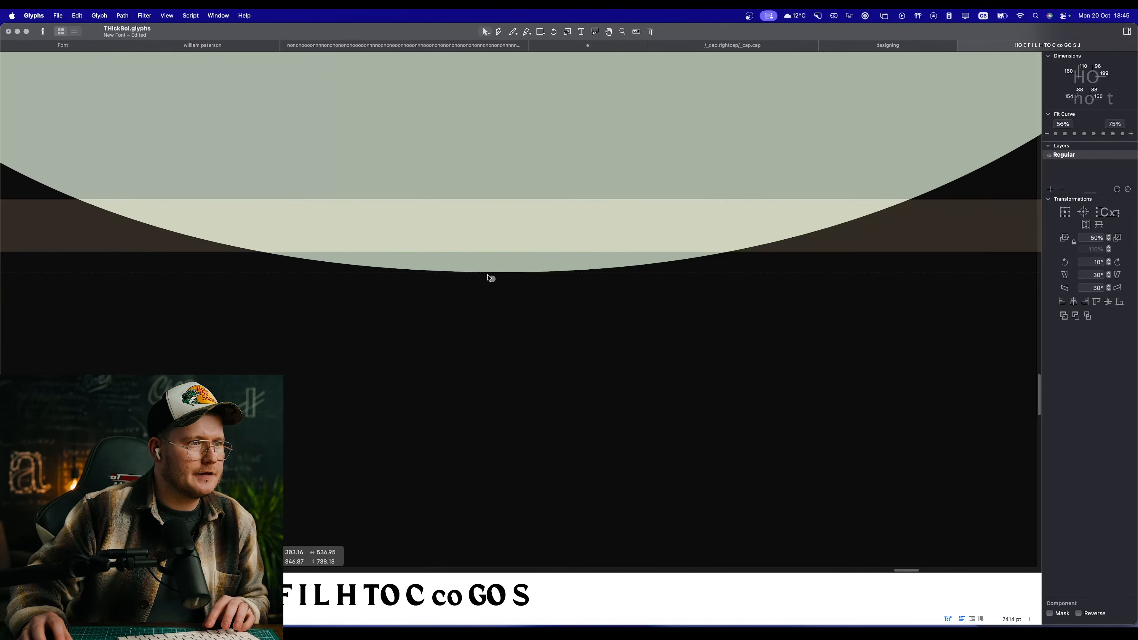
{"action": "left_click_drag", "start_coordinate": [491, 279], "coordinate": [482, 277]}
{"action": "key", "text": "super+z"}
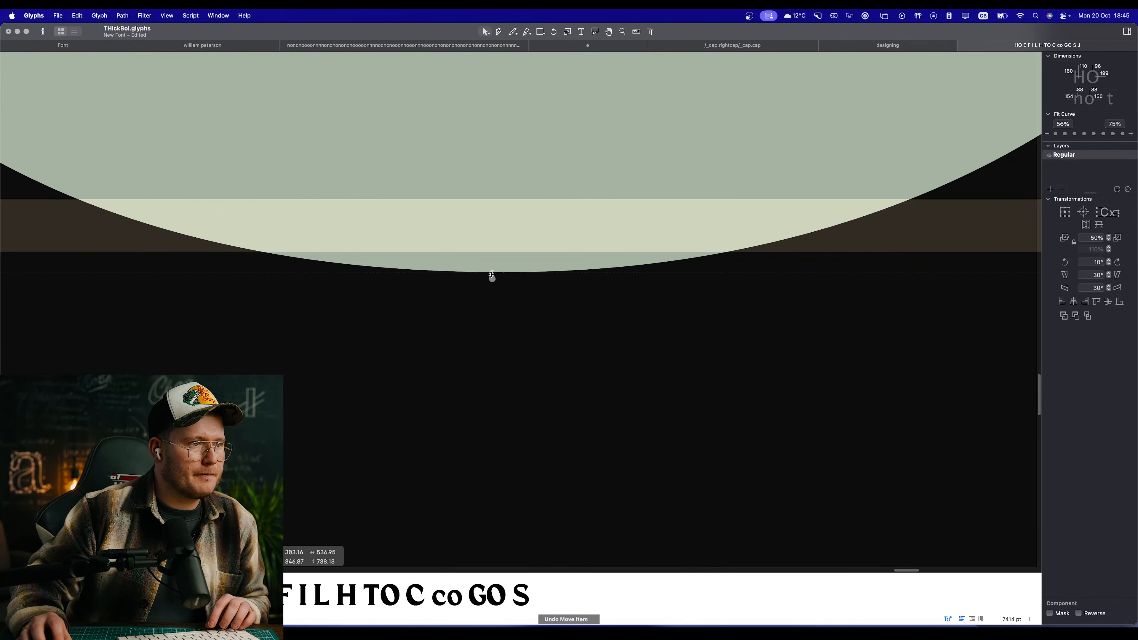
{"action": "scroll", "coordinate": [488, 314], "scroll_direction": "down", "scroll_amount": 5}
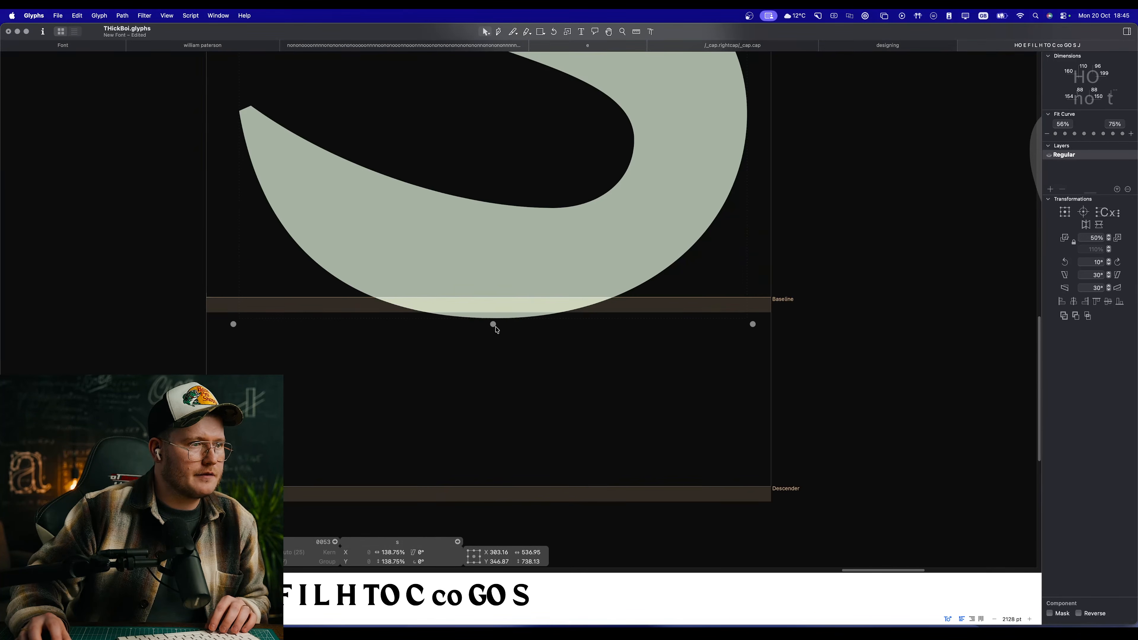
{"action": "left_click_drag", "start_coordinate": [493, 325], "coordinate": [498, 310]}
{"action": "key", "text": "super+z"}
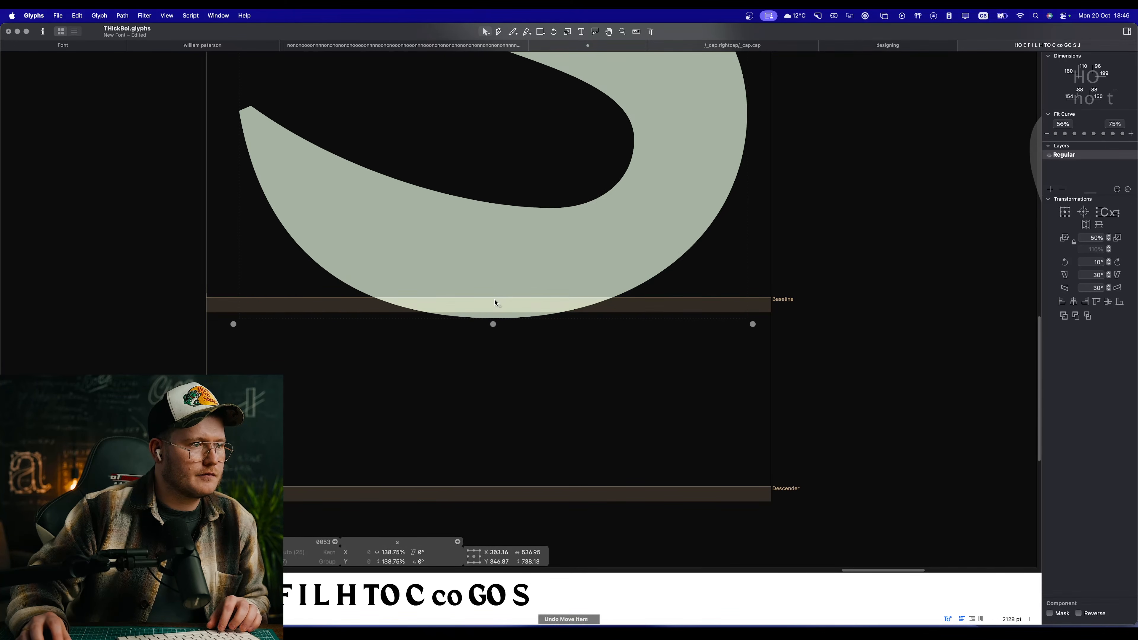
{"action": "scroll", "coordinate": [471, 231], "scroll_direction": "down", "scroll_amount": 5}
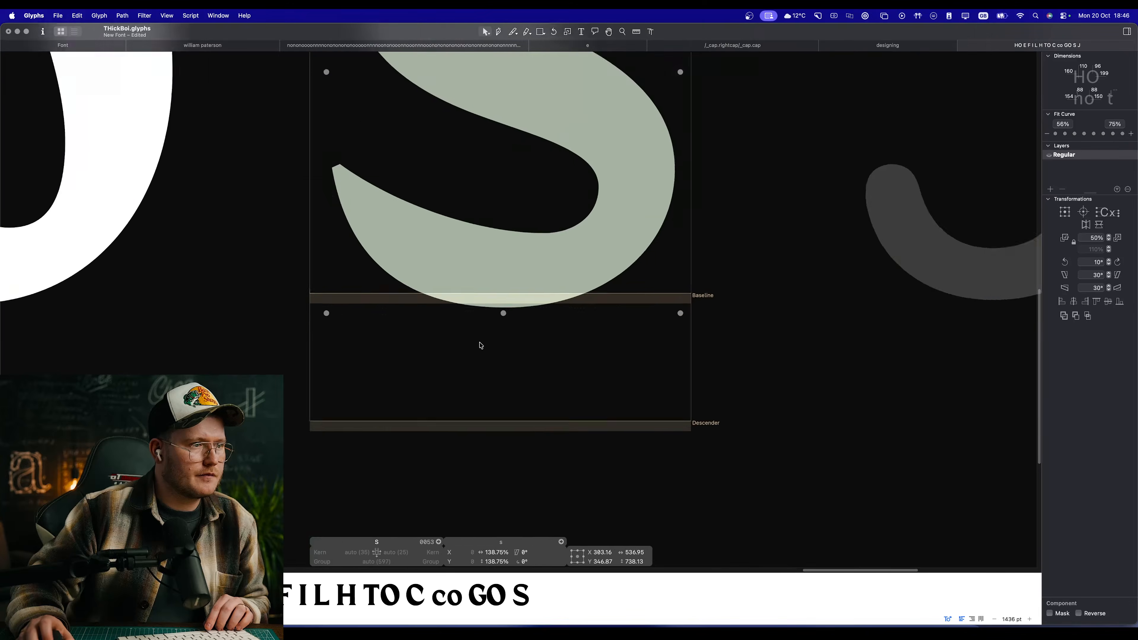
Step: Decompose the s component into outlines and move the whole S shape up to a centre Y of 353 at the baseline
{"action": "right_click", "coordinate": [488, 274]}
{"action": "left_click", "coordinate": [543, 279]}
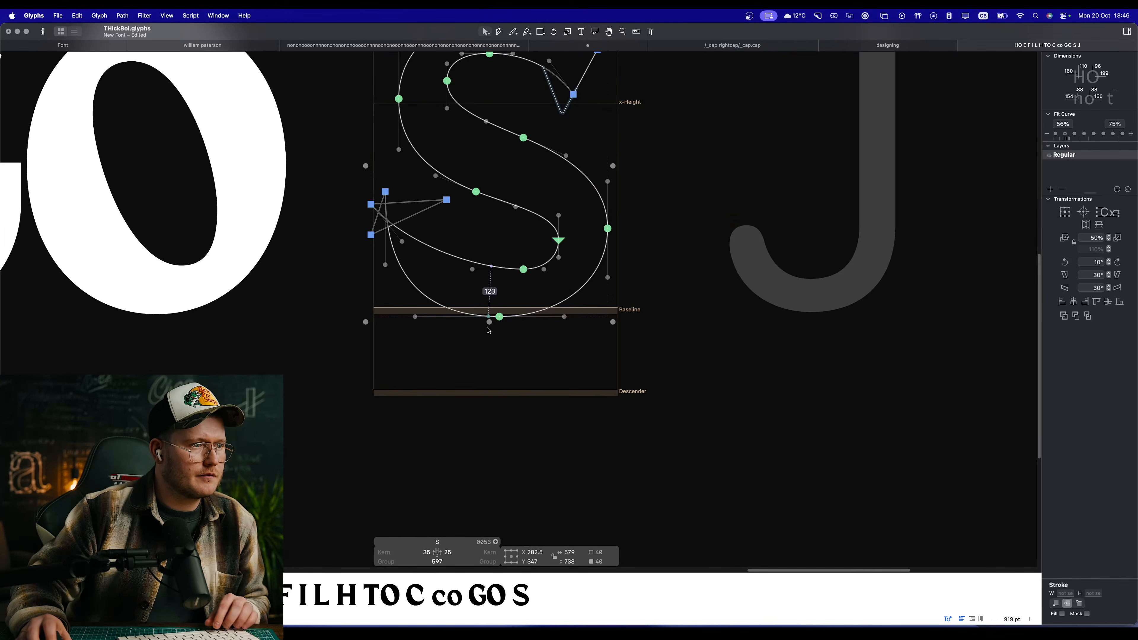
{"action": "scroll", "coordinate": [533, 325], "scroll_direction": "up", "scroll_amount": 10}
{"action": "scroll", "coordinate": [570, 280], "scroll_direction": "down", "scroll_amount": 10}
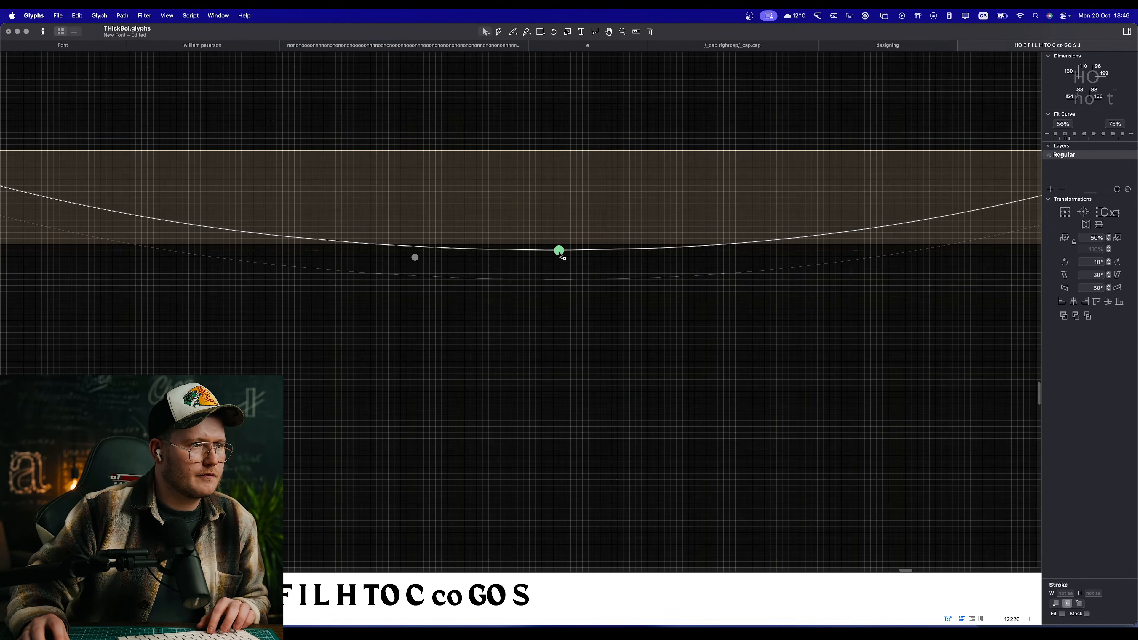
{"action": "scroll", "coordinate": [551, 257], "scroll_direction": "down", "scroll_amount": 2}
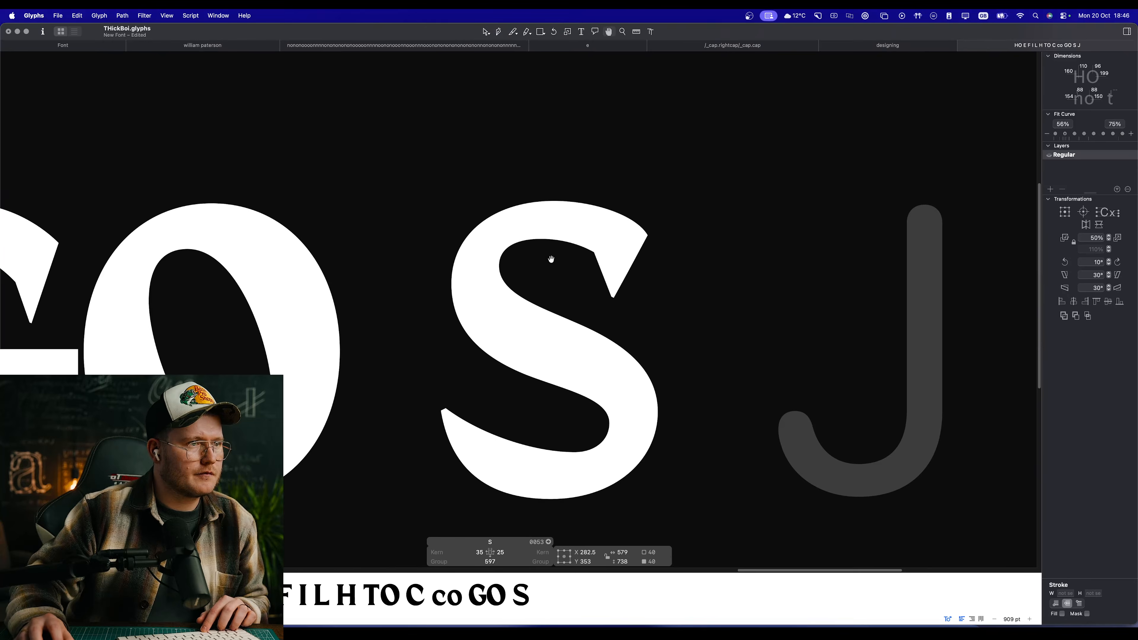
Step: Select the whole S outline, scale it down to 573 wide and 731 high at the cap-height zone, and preview it
{"action": "scroll", "coordinate": [573, 240], "scroll_direction": "up", "scroll_amount": 6}
{"action": "left_click", "coordinate": [453, 223]}
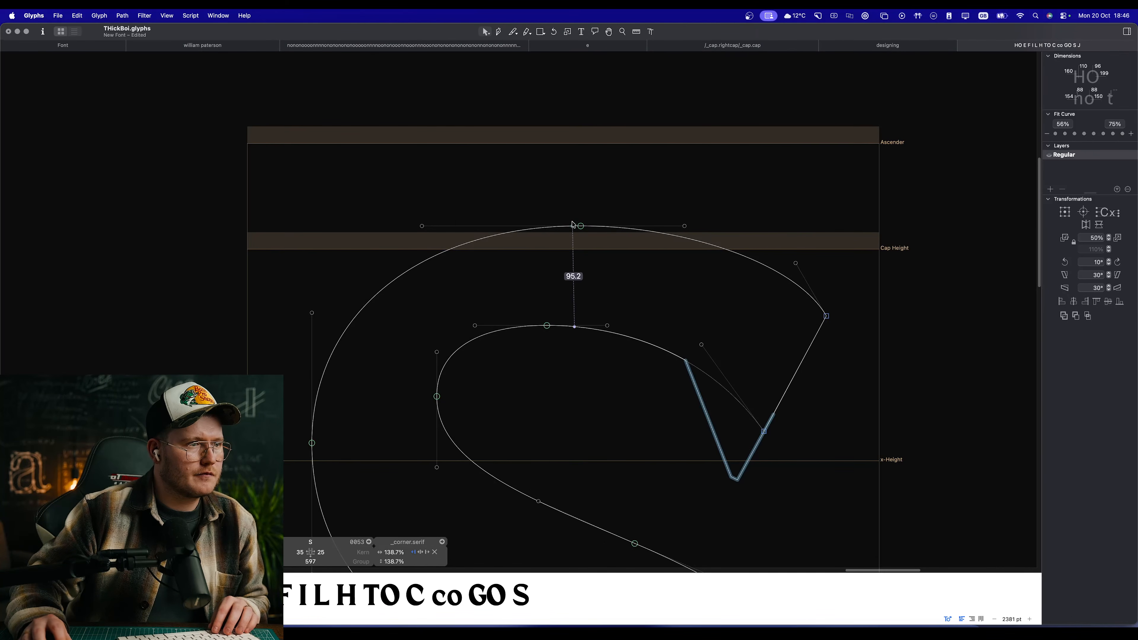
{"action": "key", "text": "super+a"}
{"action": "left_click_drag", "start_coordinate": [546, 220], "coordinate": [549, 226]}
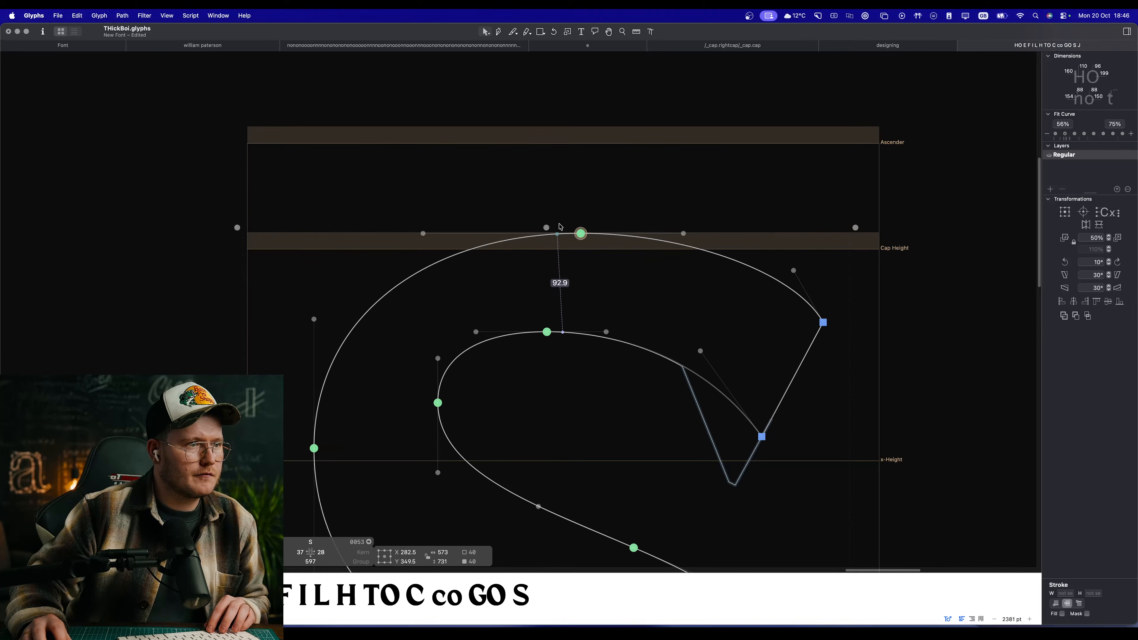
{"action": "scroll", "coordinate": [586, 355], "scroll_direction": "down", "scroll_amount": 10}
{"action": "scroll", "coordinate": [586, 355], "scroll_direction": "down", "scroll_amount": 2}
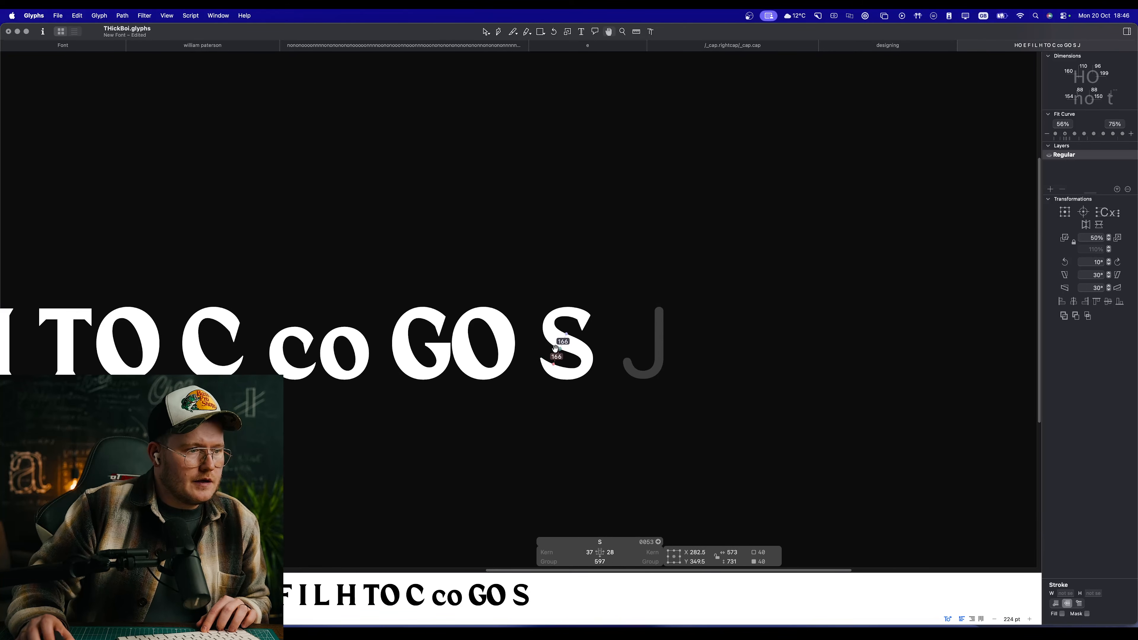
{"action": "scroll", "coordinate": [583, 367], "scroll_direction": "up", "scroll_amount": 3}
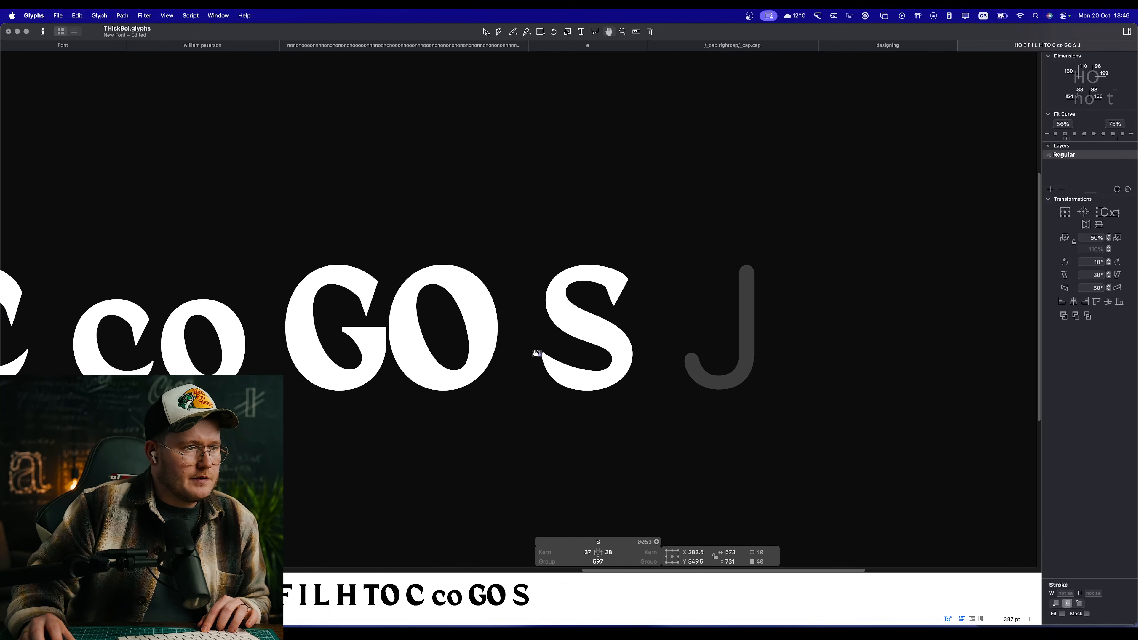
{"action": "scroll", "coordinate": [531, 313], "scroll_direction": "up", "scroll_amount": 5}
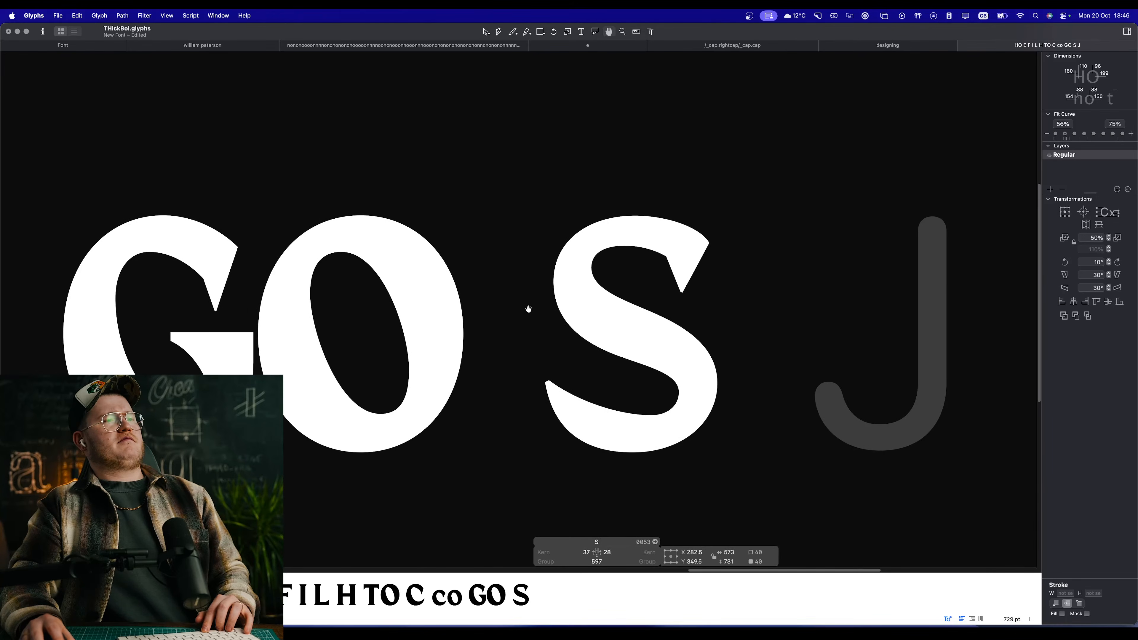
Step: Insert an extra space directly before the S in the text line
{"action": "left_click", "coordinate": [628, 285]}
{"action": "left_click_drag", "start_coordinate": [616, 325], "coordinate": [353, 332]}
{"action": "scroll", "coordinate": [425, 309], "scroll_direction": "up", "scroll_amount": 2}
{"action": "left_click", "coordinate": [354, 333]}
{"action": "left_click_drag", "start_coordinate": [534, 302], "coordinate": [399, 295]}
{"action": "key", "text": "t"}
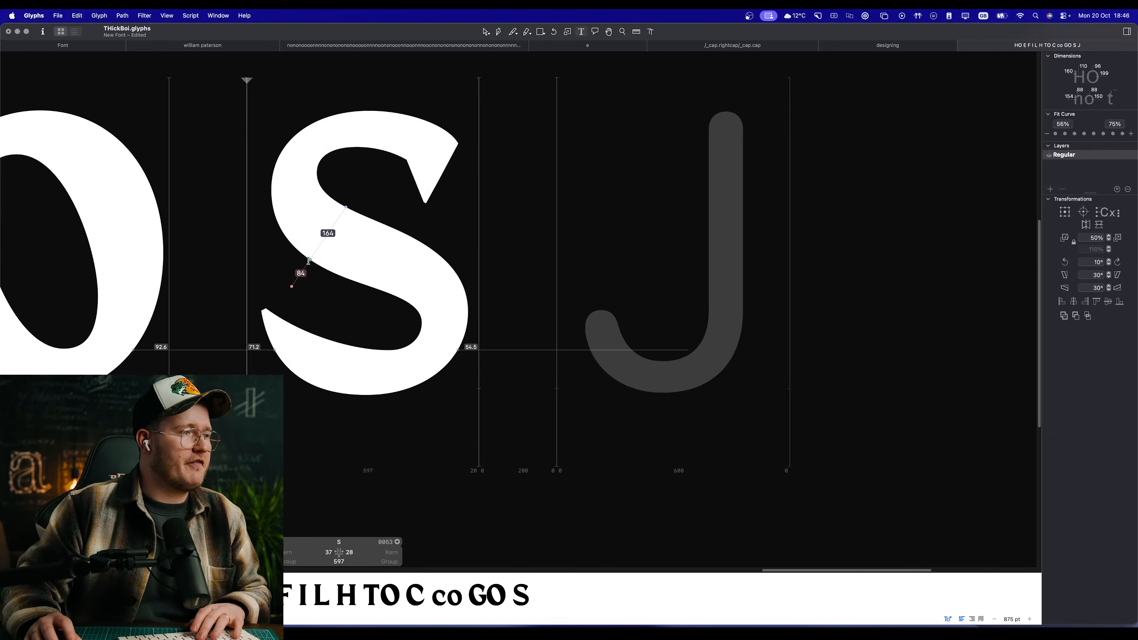
{"action": "left_click_drag", "start_coordinate": [188, 356], "coordinate": [625, 350]}
Step: Check the capital O's spacing and set the capital G's left and right sidebearings to follow O
{"action": "double_click", "coordinate": [445, 274]}
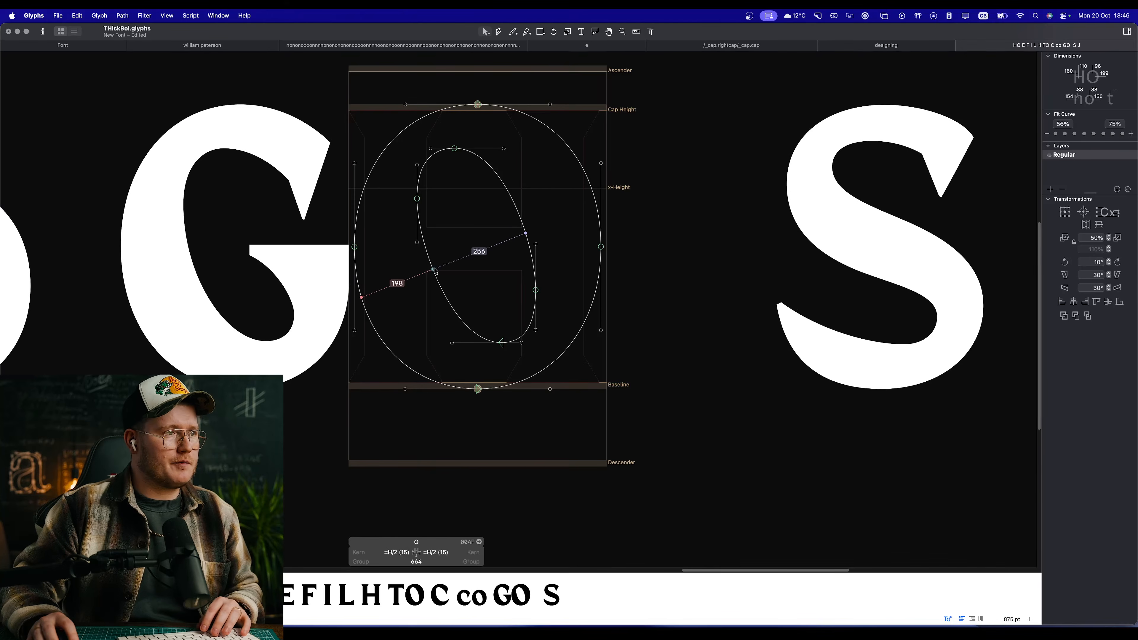
{"action": "double_click", "coordinate": [258, 321]}
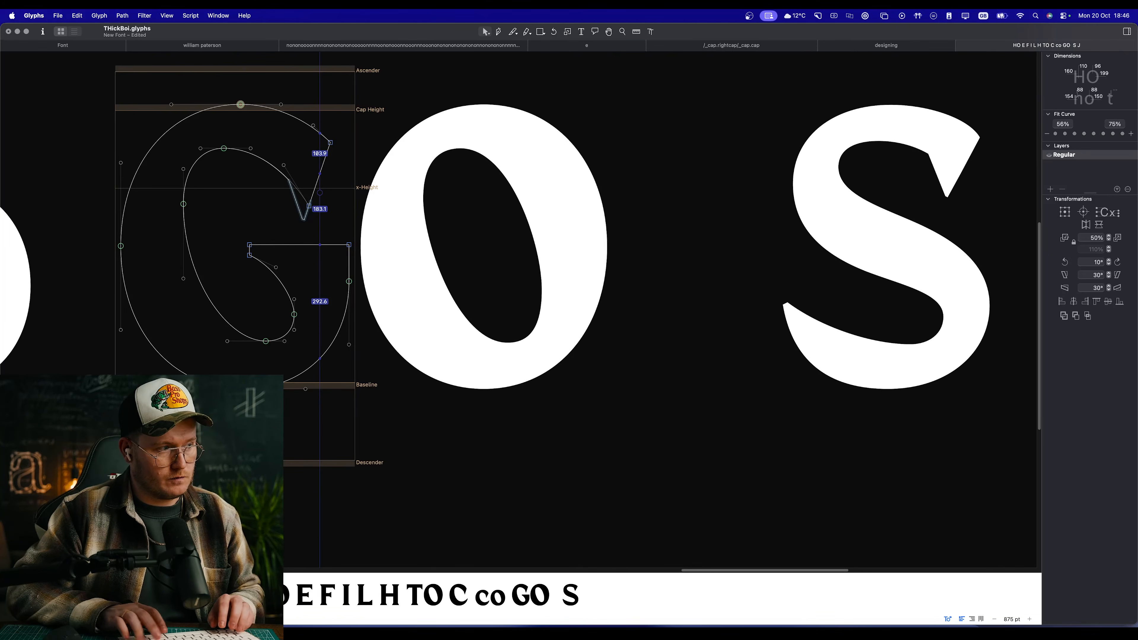
{"action": "scroll", "coordinate": [478, 460], "scroll_direction": "left", "scroll_amount": 3}
{"action": "scroll", "coordinate": [403, 428], "scroll_direction": "down", "scroll_amount": 10}
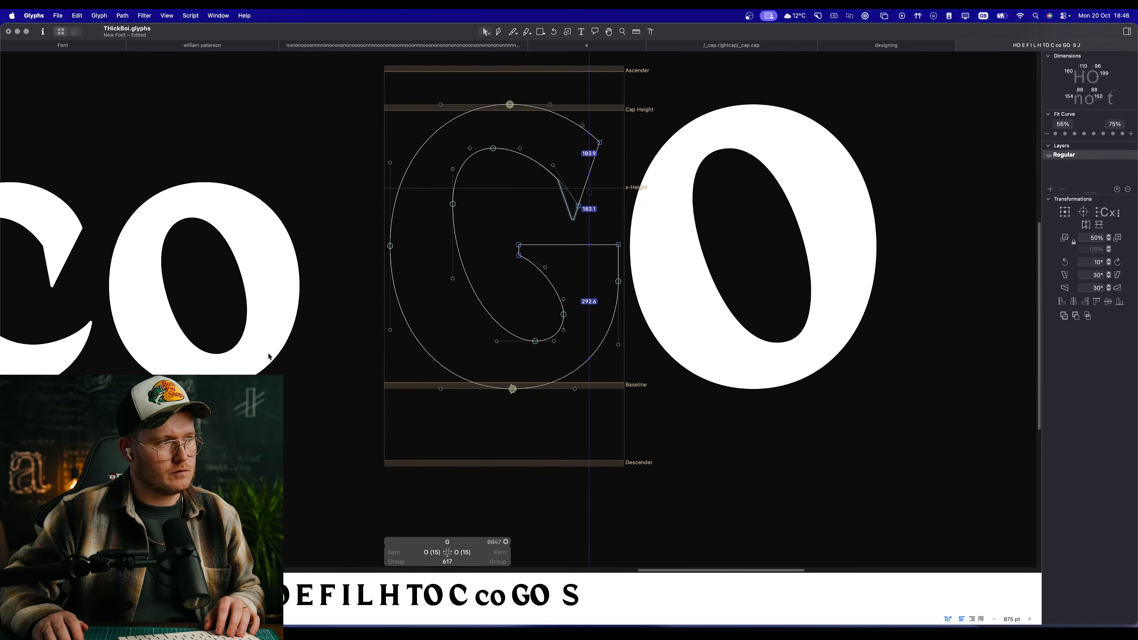
Step: Open the capital C and set its left and right sidebearings to 15
{"action": "double_click", "coordinate": [175, 319]}
{"action": "double_click", "coordinate": [203, 316]}
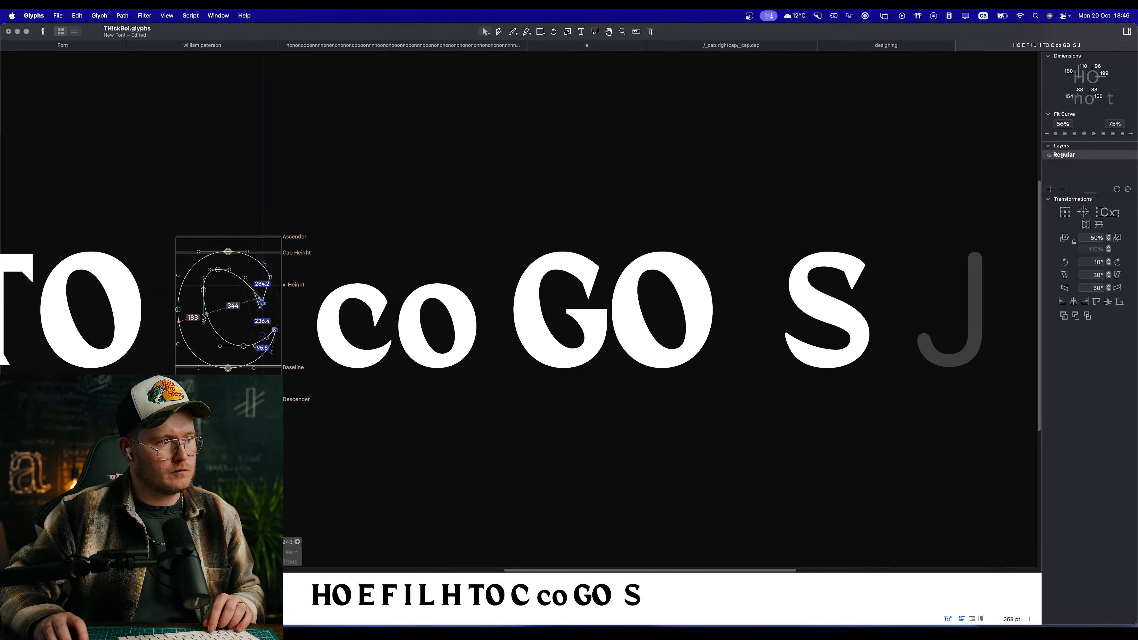
{"action": "type", "text": "15"}
{"action": "key", "text": "Tab"}
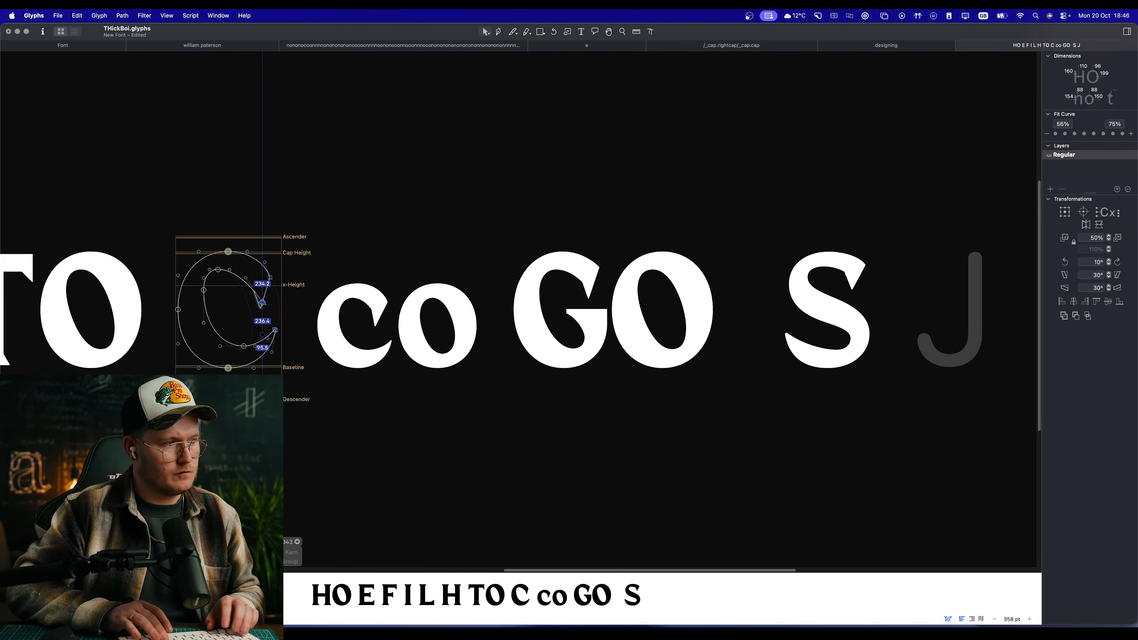
{"action": "type", "text": "15"}
{"action": "key", "text": "Return"}
Step: Open the capital J and add the capital I to it as a component
{"action": "key", "text": "space"}
{"action": "scroll", "coordinate": [717, 361], "scroll_direction": "right", "scroll_amount": 7}
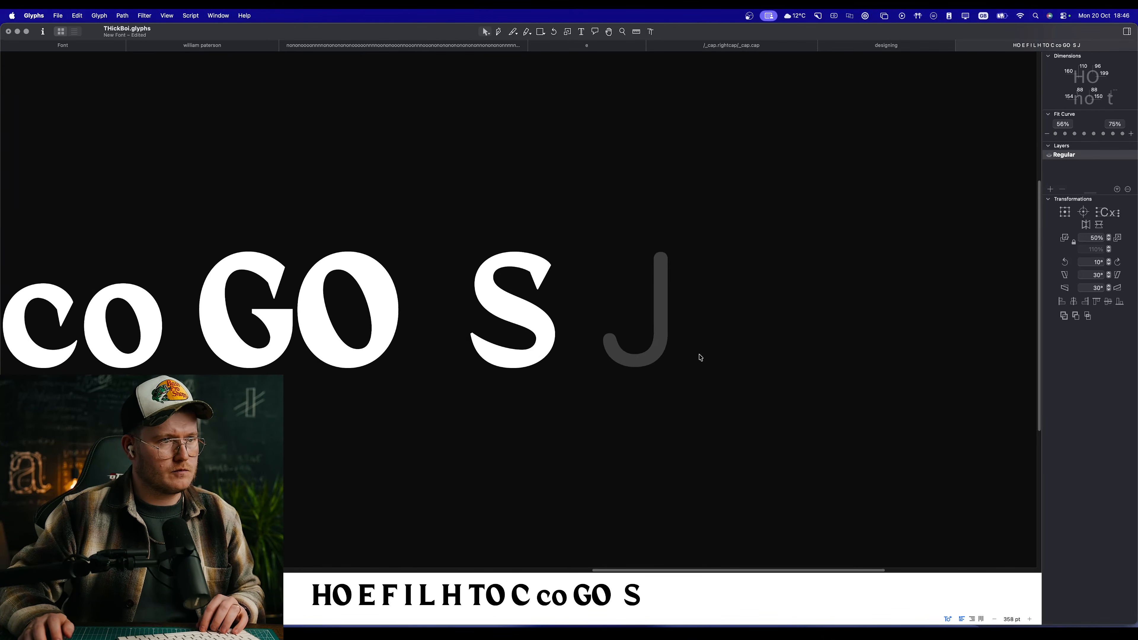
{"action": "scroll", "coordinate": [605, 346], "scroll_direction": "up", "scroll_amount": 3}
{"action": "double_click", "coordinate": [618, 314]}
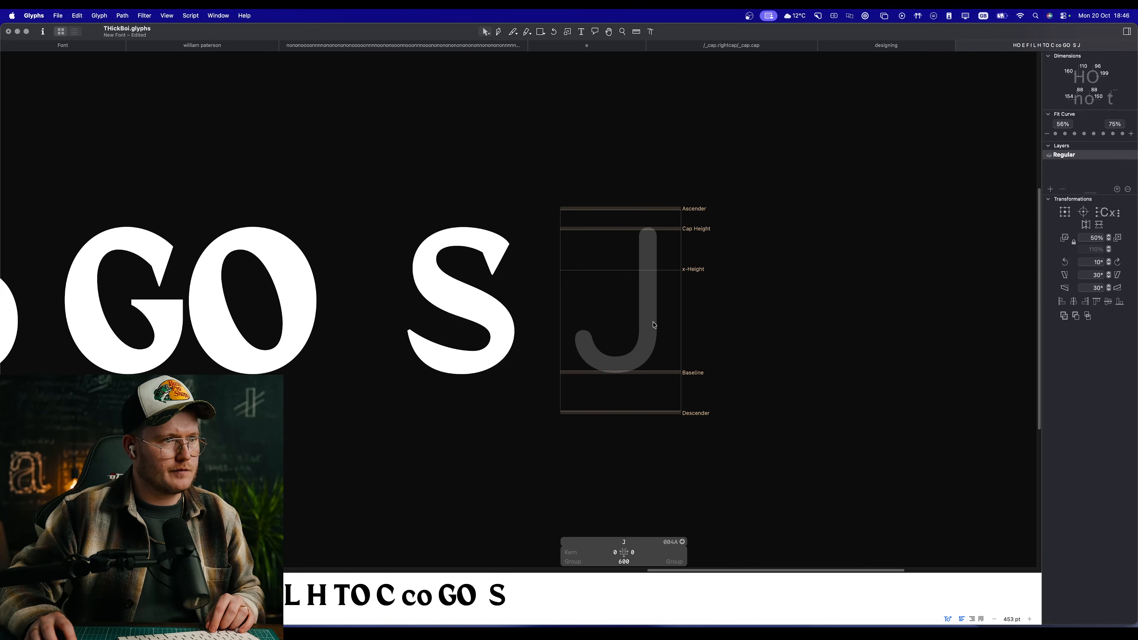
{"action": "right_click", "coordinate": [573, 292]}
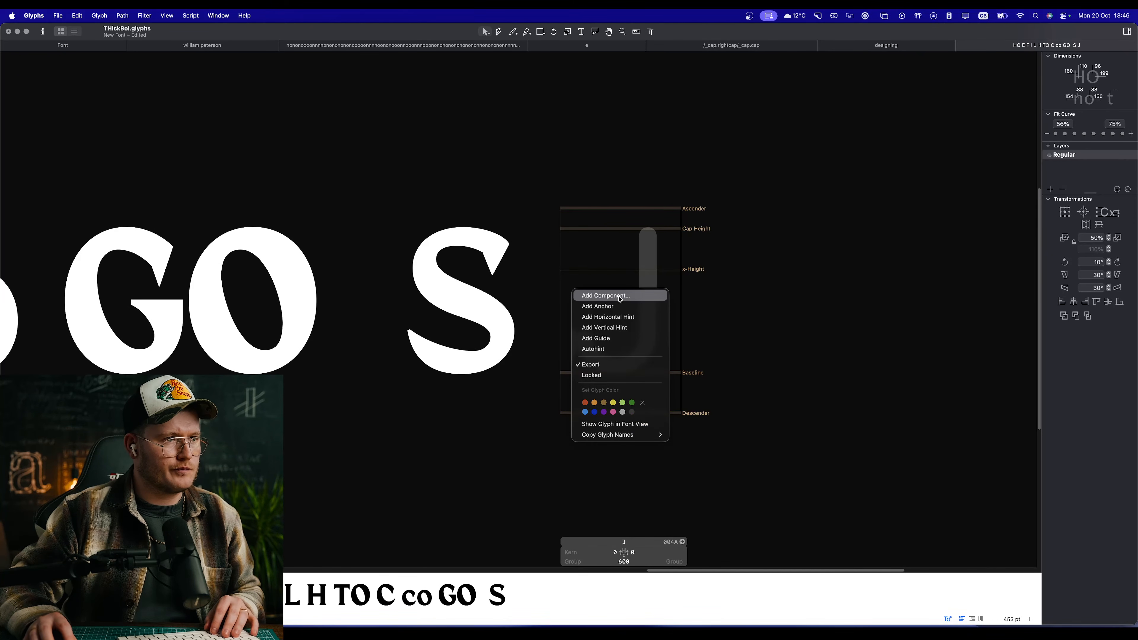
{"action": "left_click", "coordinate": [620, 255]}
{"action": "key", "text": "space"}
{"action": "scroll", "coordinate": [654, 337], "scroll_direction": "down", "scroll_amount": 5}
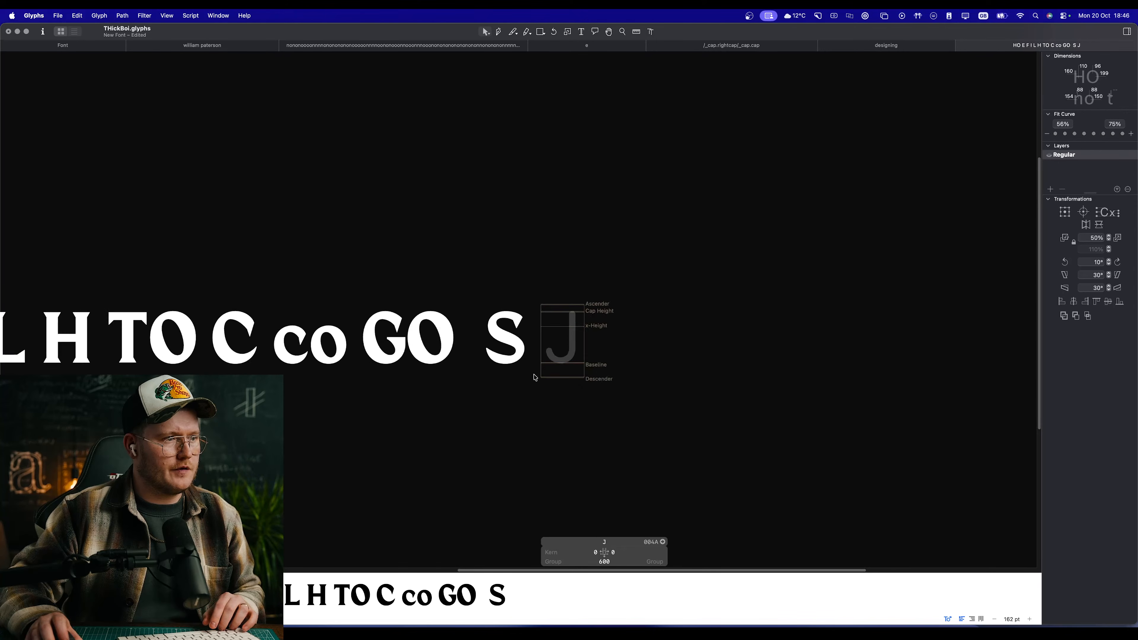
{"action": "scroll", "coordinate": [551, 356], "scroll_direction": "up", "scroll_amount": 10}
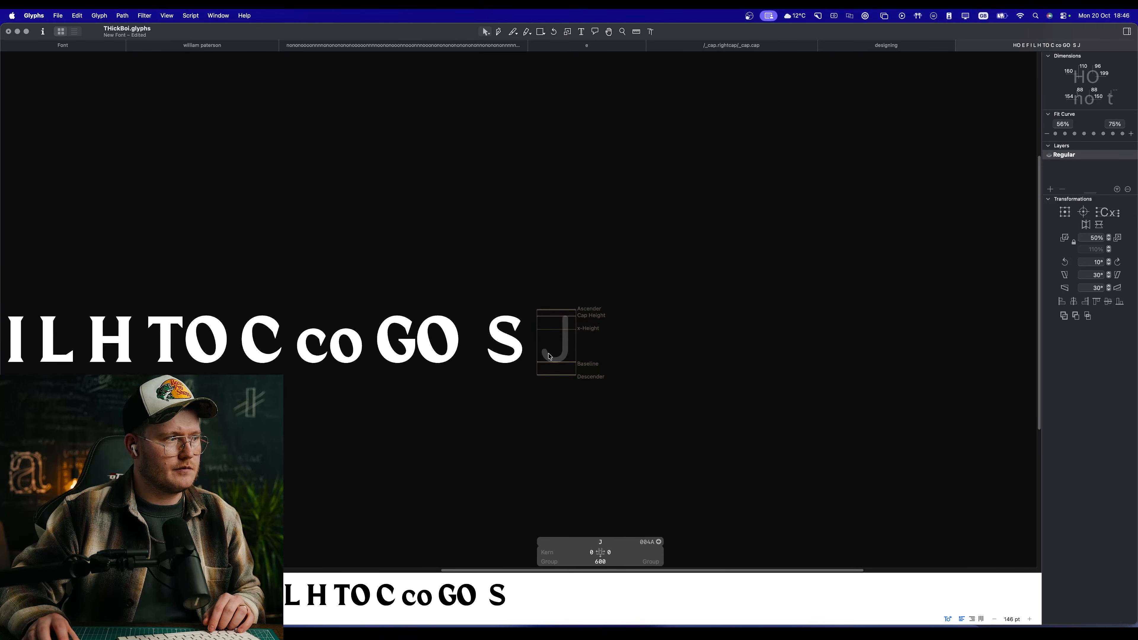
{"action": "right_click", "coordinate": [574, 326]}
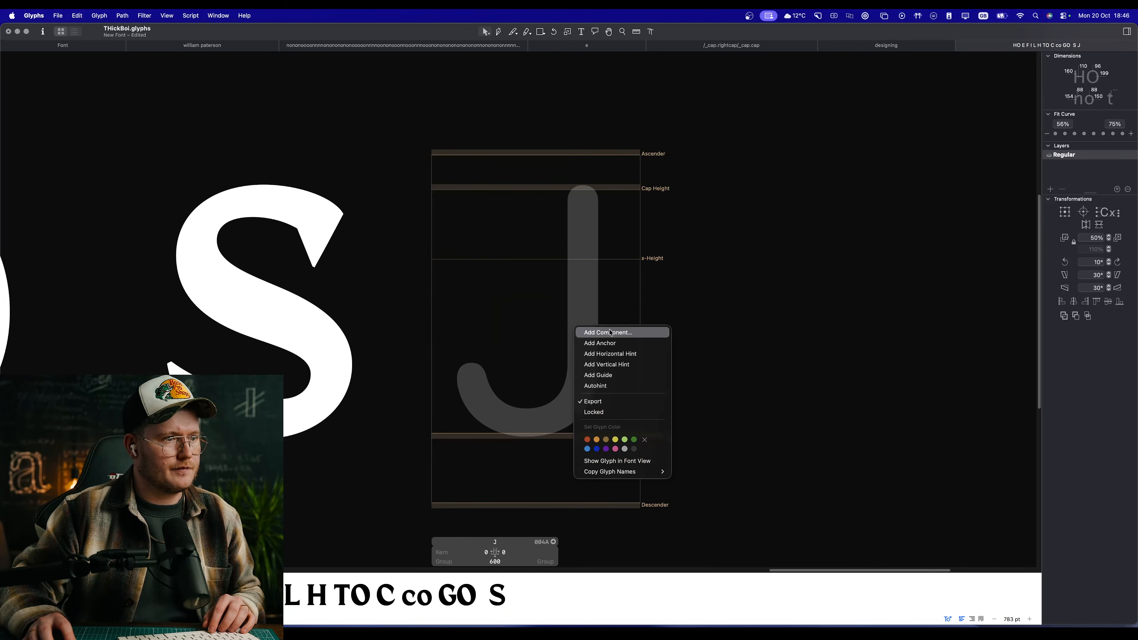
{"action": "left_click", "coordinate": [582, 333]}
{"action": "type", "text": "I"}
{"action": "key", "text": "Return"}
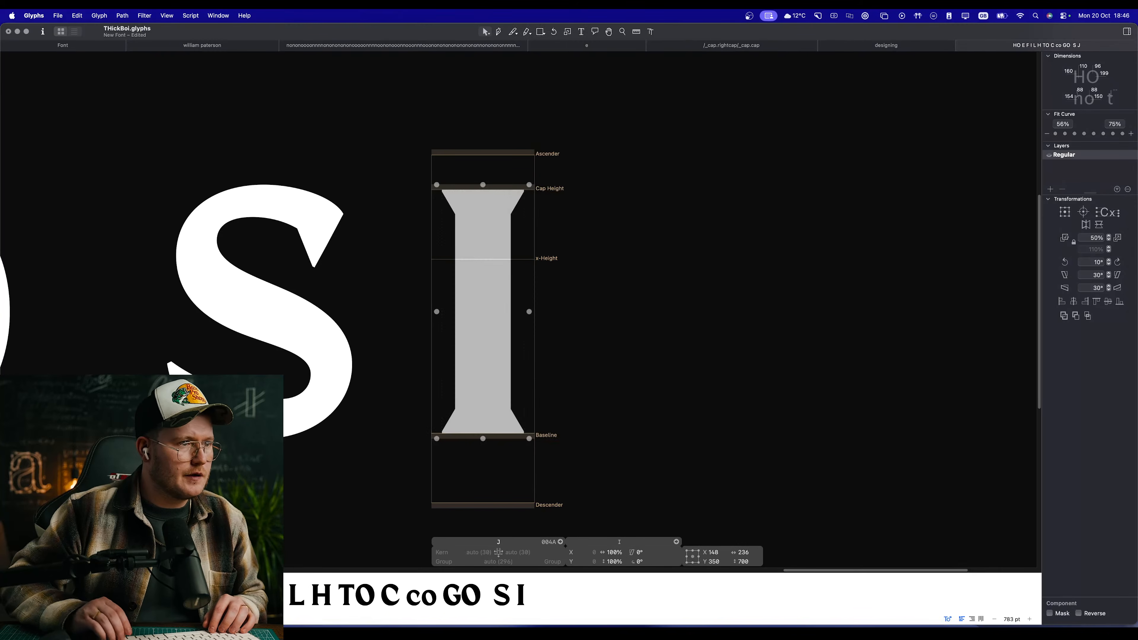
Step: Decompose the I component inside the capital J and delete its two corner serifs at the baseline
{"action": "scroll", "coordinate": [491, 401], "scroll_direction": "left", "scroll_amount": 5}
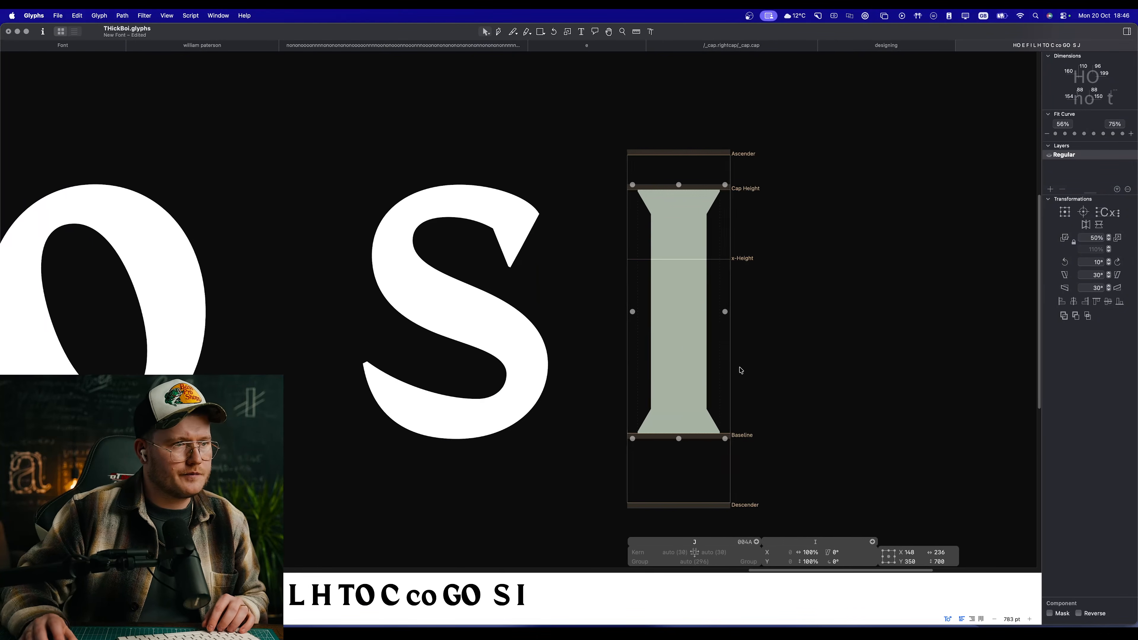
{"action": "right_click", "coordinate": [683, 342]}
{"action": "left_click", "coordinate": [726, 353]}
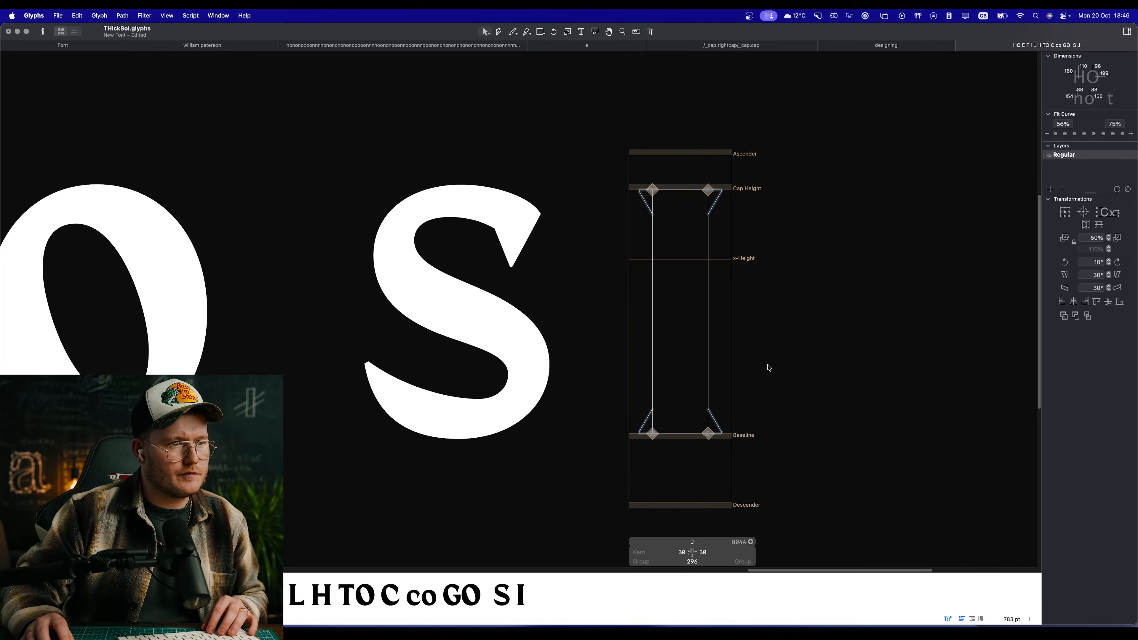
{"action": "left_click", "coordinate": [724, 432]}
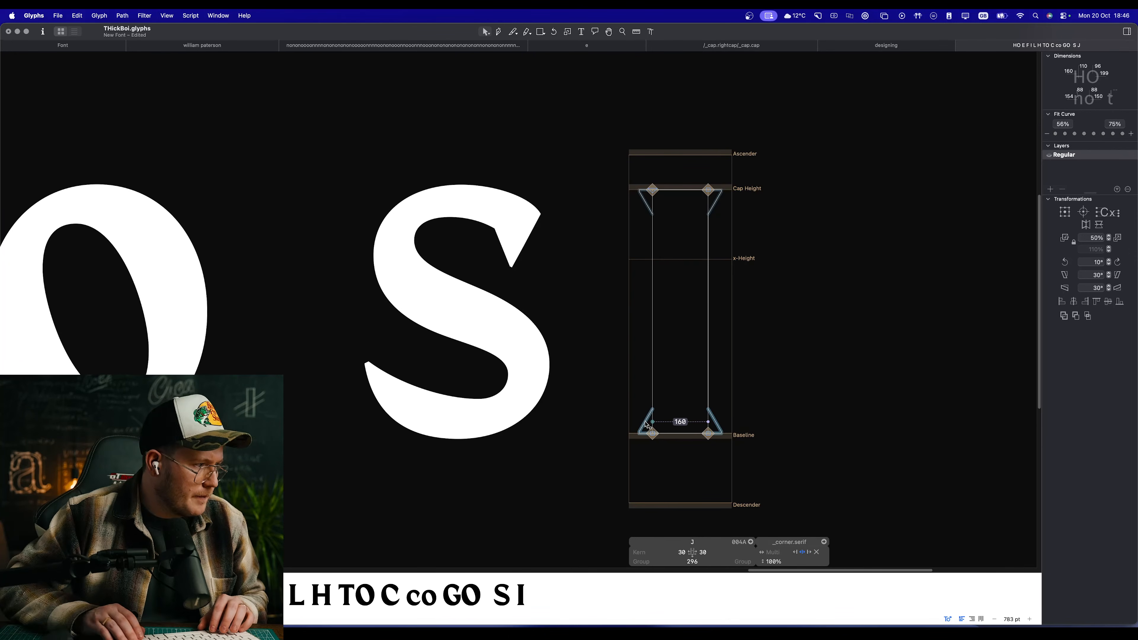
{"action": "key", "text": "BackSpace"}
{"action": "scroll", "coordinate": [793, 379], "scroll_direction": "up", "scroll_amount": 5}
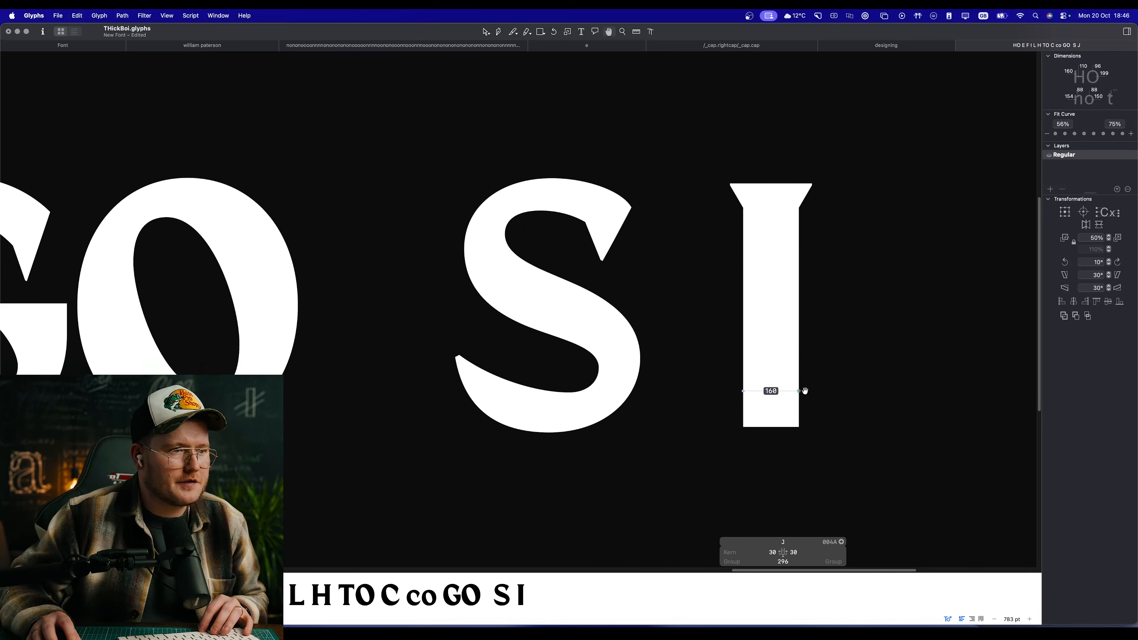
Step: Shorten the J's stem by raising its two bottom nodes to a height of about 238 units
{"action": "left_click_drag", "start_coordinate": [846, 403], "coordinate": [730, 333]}
{"action": "left_click", "coordinate": [901, 318]}
{"action": "left_click_drag", "start_coordinate": [901, 318], "coordinate": [814, 354]}
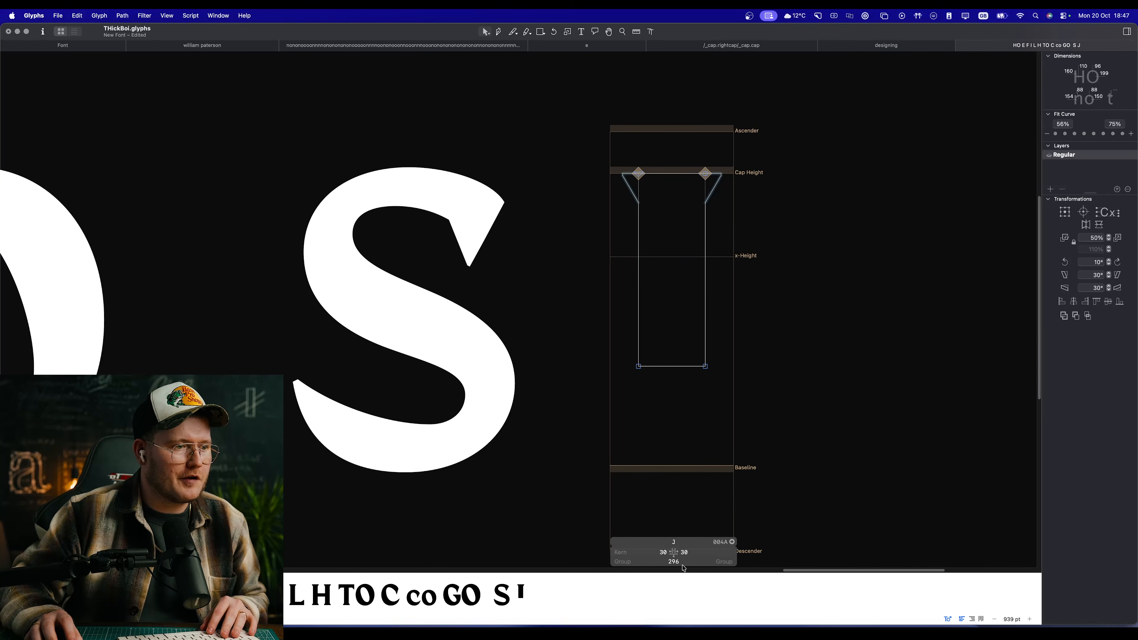
Step: Widen the J's right sidebearing to 150, then shift the whole stem right to sidebearings of 160 and 20
{"action": "key", "text": "shift+Up"}
{"action": "key", "text": "shift+Up"}
{"action": "key", "text": "shift+Up"}
{"action": "key", "text": "shift+Up"}
{"action": "key", "text": "shift+Up"}
{"action": "key", "text": "shift+Up"}
{"action": "key", "text": "shift+Up"}
{"action": "key", "text": "shift+Up"}
{"action": "key", "text": "shift+Up"}
{"action": "key", "text": "shift+Up"}
{"action": "key", "text": "shift+Up"}
{"action": "key", "text": "shift+Up"}
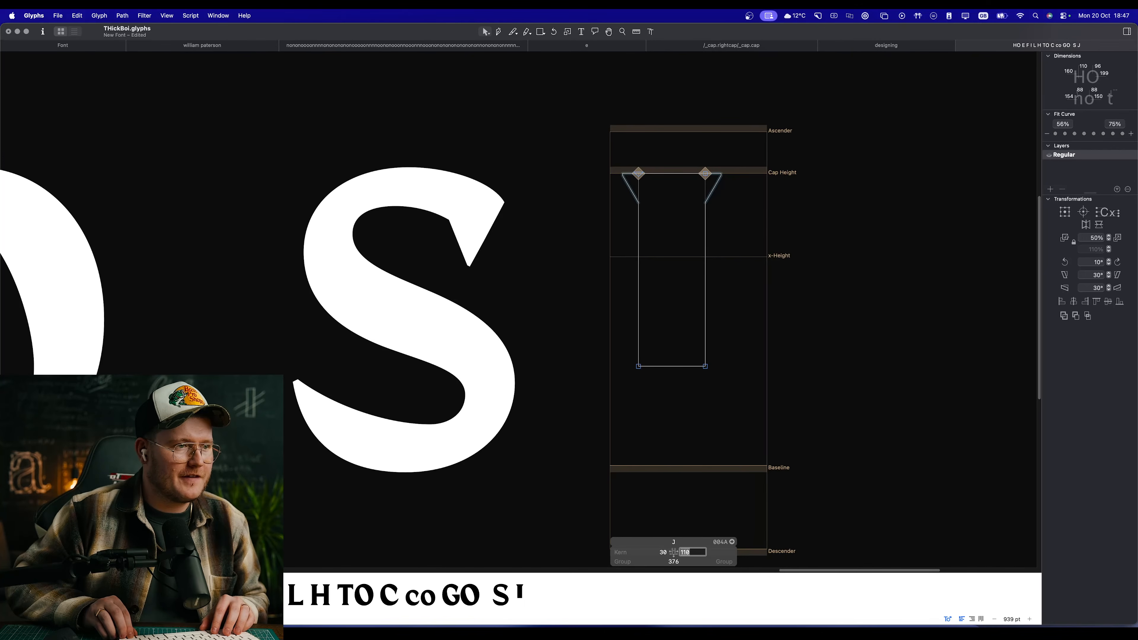
{"action": "scroll", "coordinate": [702, 415], "scroll_direction": "right", "scroll_amount": 5}
{"action": "left_click_drag", "start_coordinate": [674, 397], "coordinate": [470, 115]}
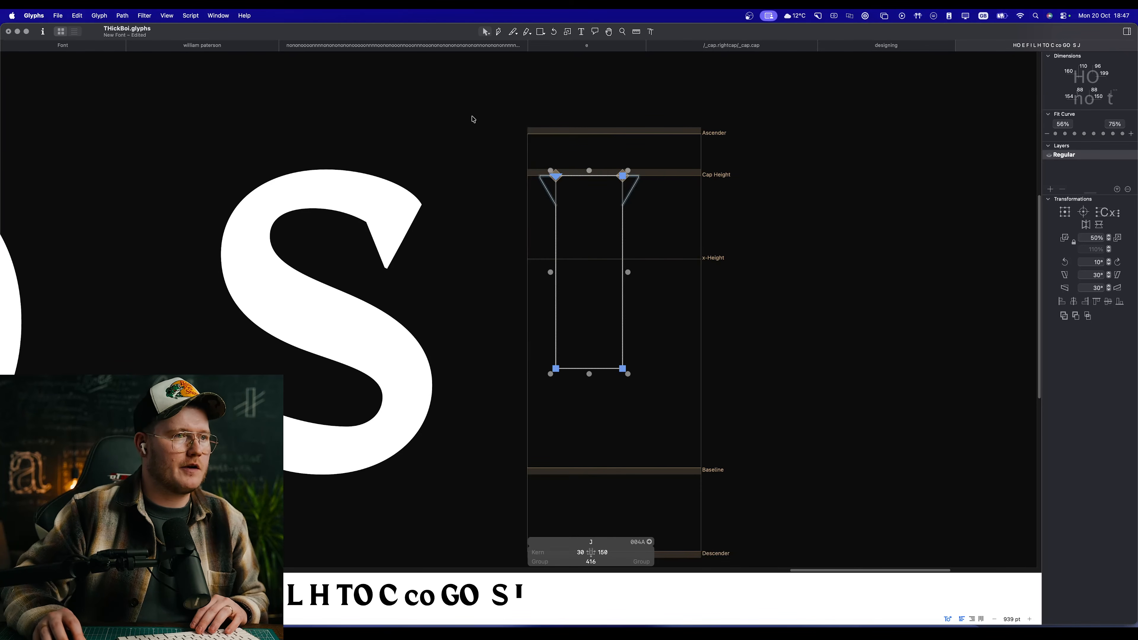
{"action": "left_click_drag", "start_coordinate": [622, 368], "coordinate": [677, 369]}
Step: Preview the shortened J and remove the stem's bottom segment to leave the path open
{"action": "key", "text": "space"}
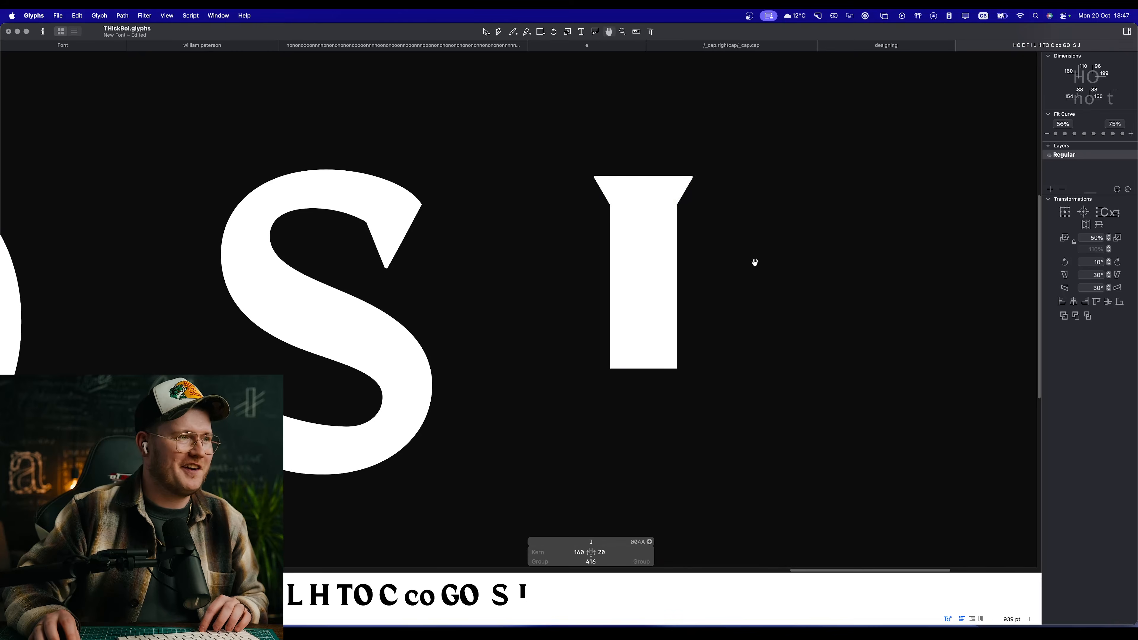
{"action": "left_click_drag", "start_coordinate": [763, 257], "coordinate": [713, 226]}
{"action": "left_click_drag", "start_coordinate": [694, 270], "coordinate": [652, 216]}
{"action": "scroll", "coordinate": [465, 257], "scroll_direction": "up", "scroll_amount": 4}
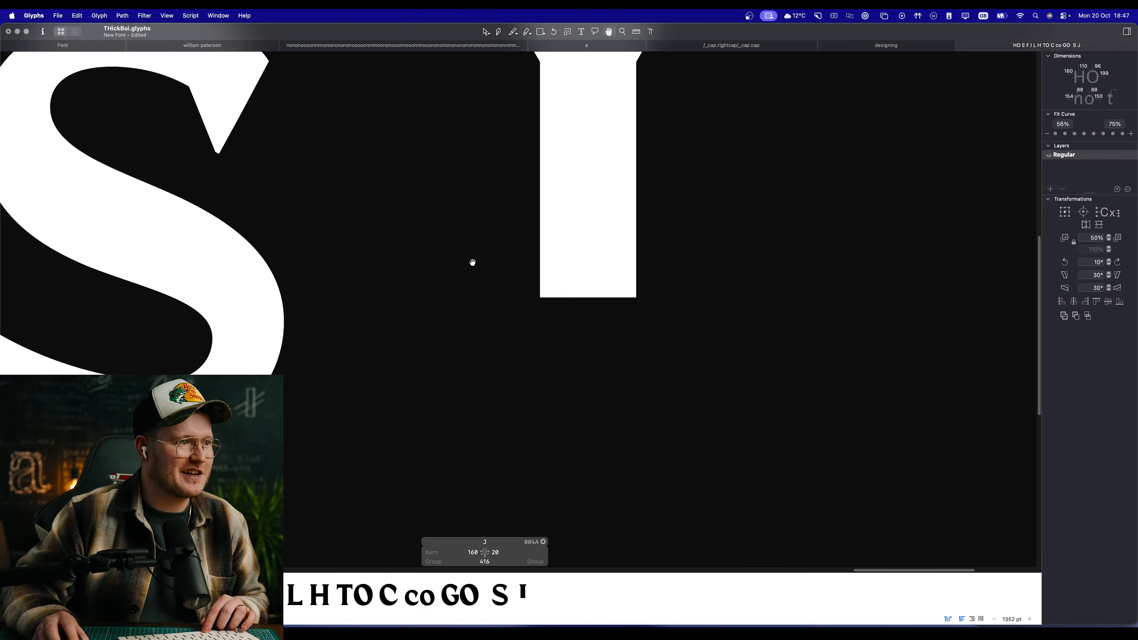
{"action": "scroll", "coordinate": [551, 285], "scroll_direction": "up", "scroll_amount": 3}
{"action": "scroll", "coordinate": [572, 319], "scroll_direction": "down", "scroll_amount": 10}
{"action": "left_click_drag", "start_coordinate": [543, 281], "coordinate": [637, 287]}
{"action": "scroll", "coordinate": [700, 278], "scroll_direction": "up", "scroll_amount": 5}
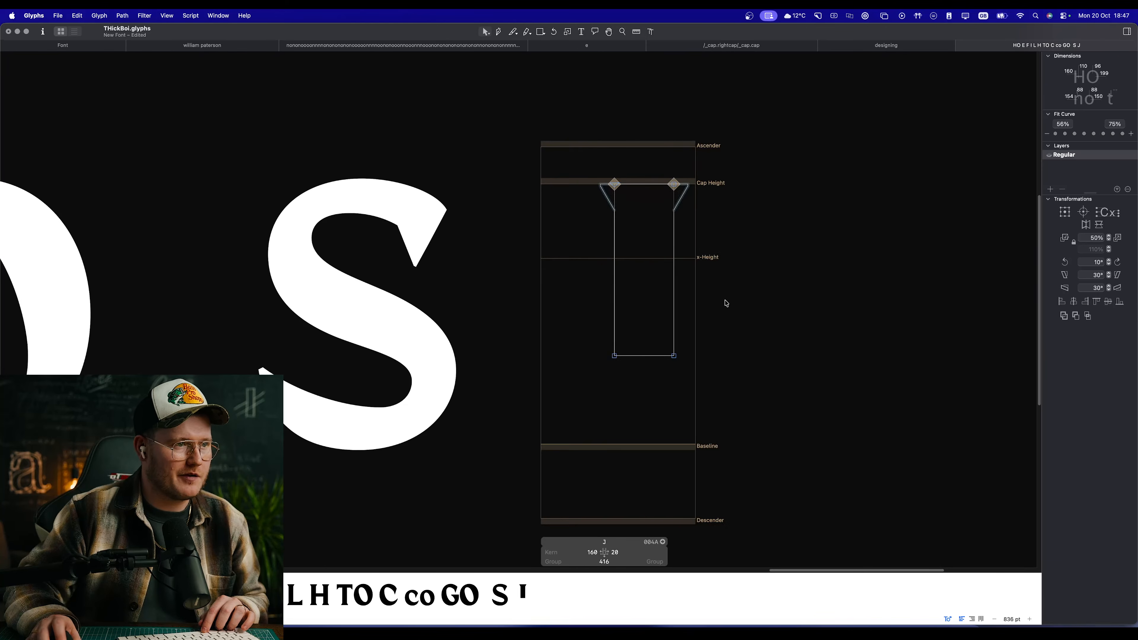
{"action": "left_click", "coordinate": [648, 357]}
{"action": "key", "text": "alt+BackSpace"}
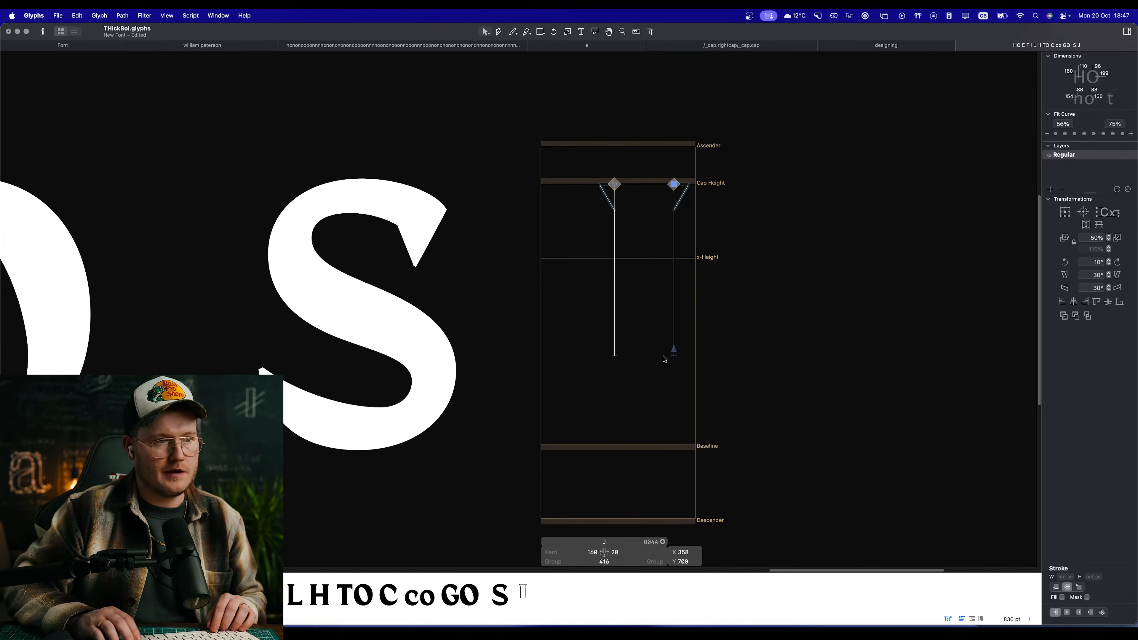
Step: Draw the J's outer curve from the open end of the stem's right edge, sweeping left to a node just below the baseline
{"action": "key", "text": "space"}
{"action": "scroll", "coordinate": [658, 332], "scroll_direction": "up", "scroll_amount": 3}
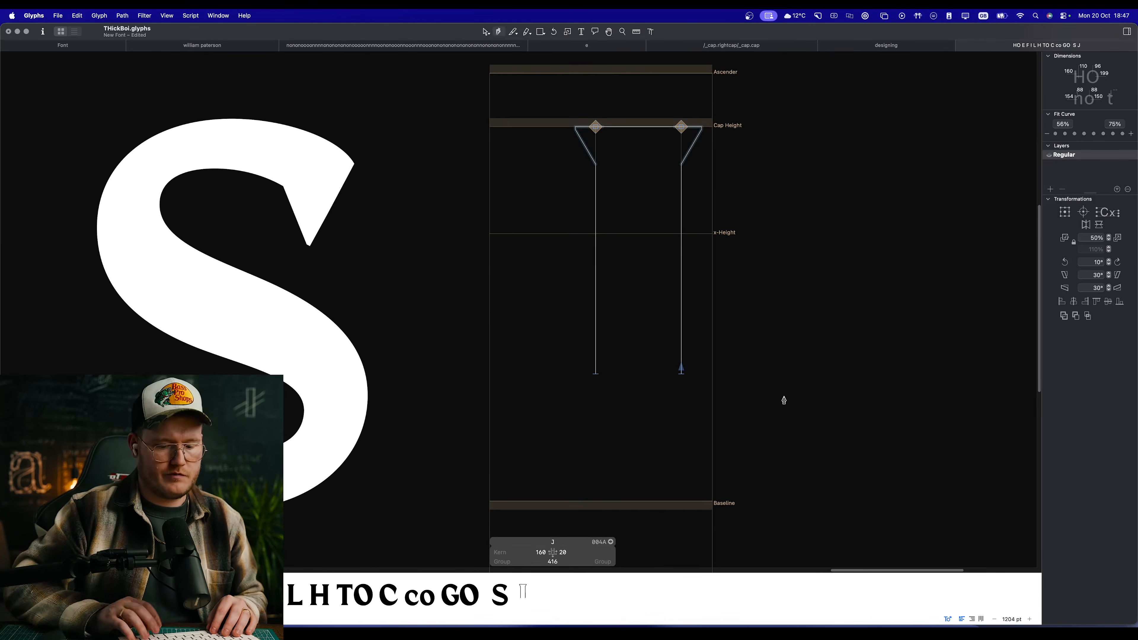
{"action": "left_click", "coordinate": [681, 375]}
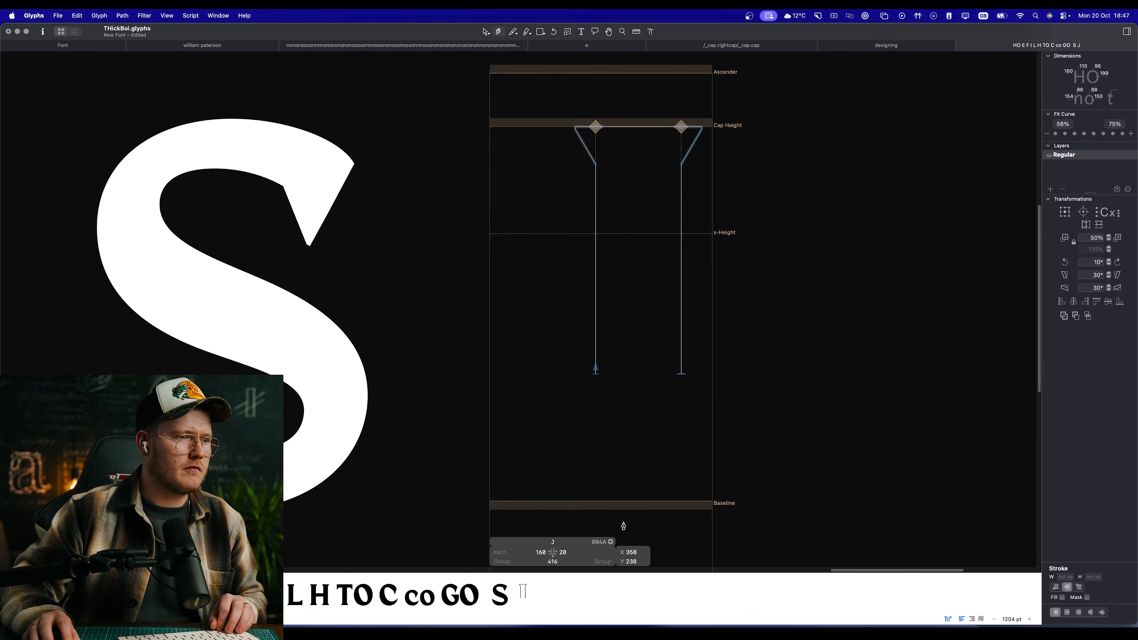
{"action": "key", "text": "super+z"}
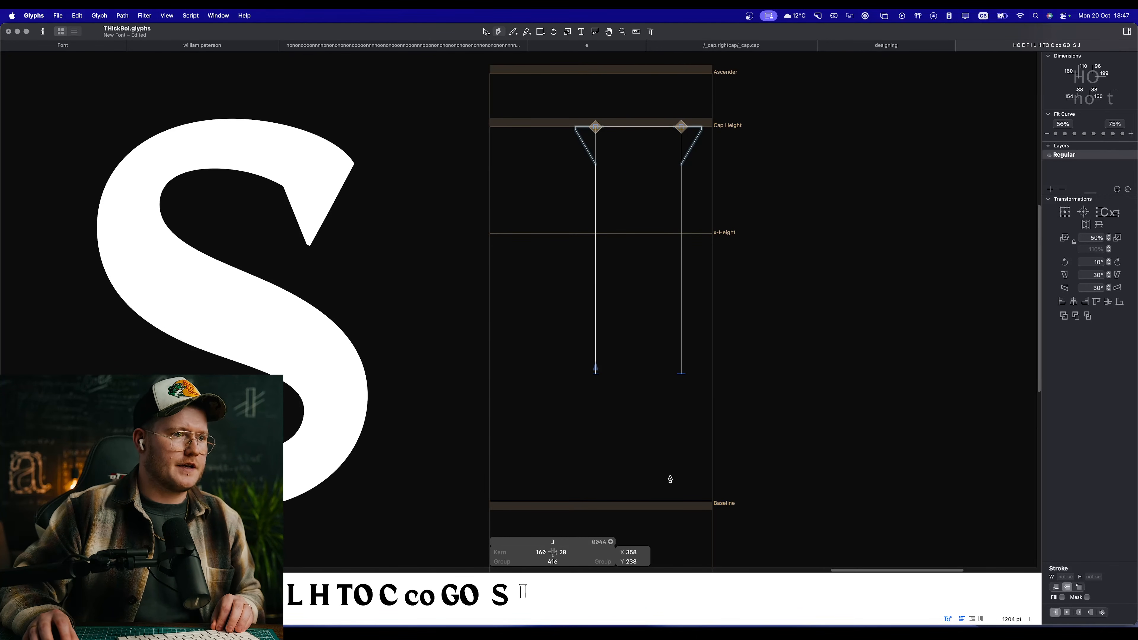
{"action": "left_click_drag", "start_coordinate": [575, 510], "coordinate": [540, 513]}
{"action": "key", "text": "super+plus"}
{"action": "key", "text": "space"}
{"action": "left_click_drag", "start_coordinate": [660, 466], "coordinate": [642, 368]}
{"action": "left_click_drag", "start_coordinate": [715, 372], "coordinate": [725, 430]}
{"action": "key", "text": "space"}
{"action": "scroll", "coordinate": [656, 417], "scroll_direction": "down", "scroll_amount": 5}
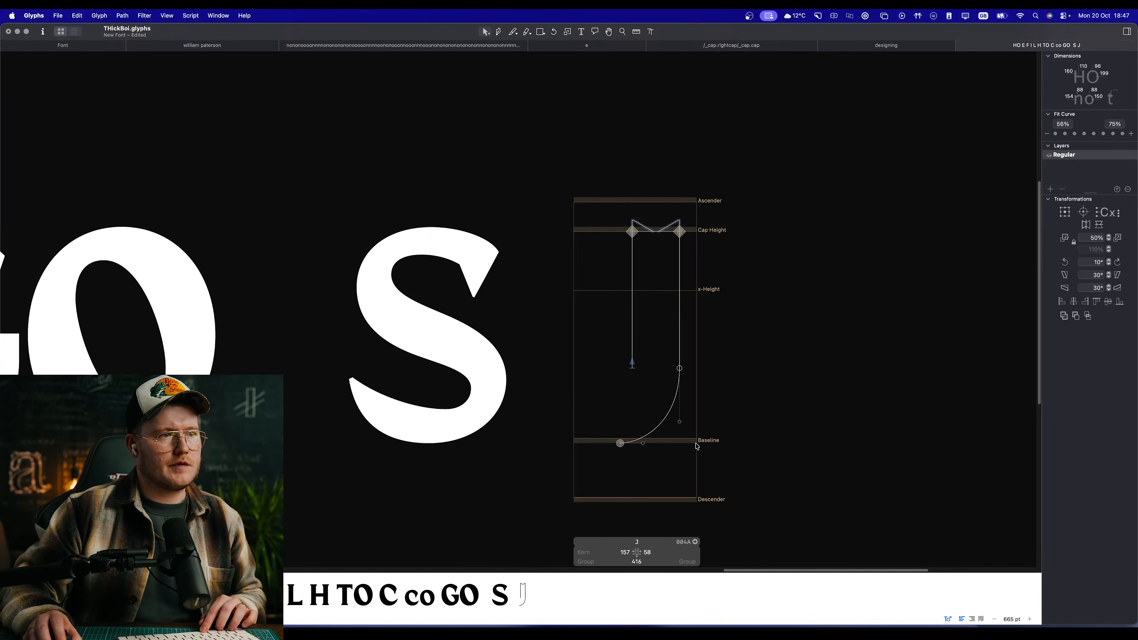
Step: Insert a capital C directly after the J in the text line
{"action": "key", "text": "t"}
{"action": "left_click", "coordinate": [754, 365]}
{"action": "type", "text": "cC"}
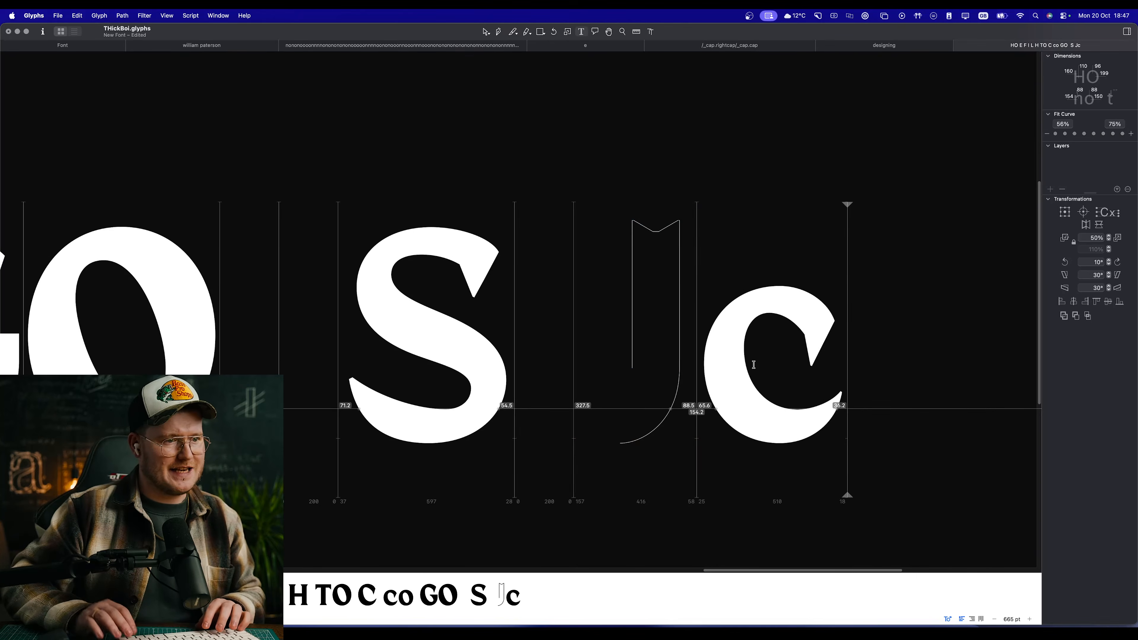
{"action": "key", "text": "BackSpace"}
{"action": "key", "text": "BackSpace"}
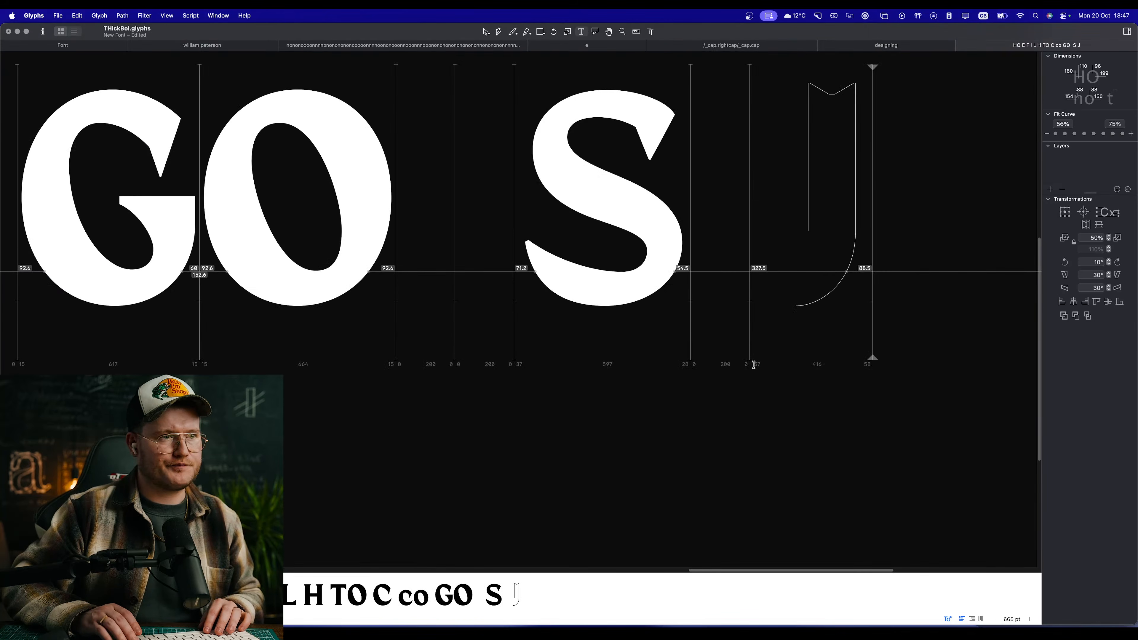
{"action": "type", "text": "C"}
{"action": "scroll", "coordinate": [803, 216], "scroll_direction": "up", "scroll_amount": 5}
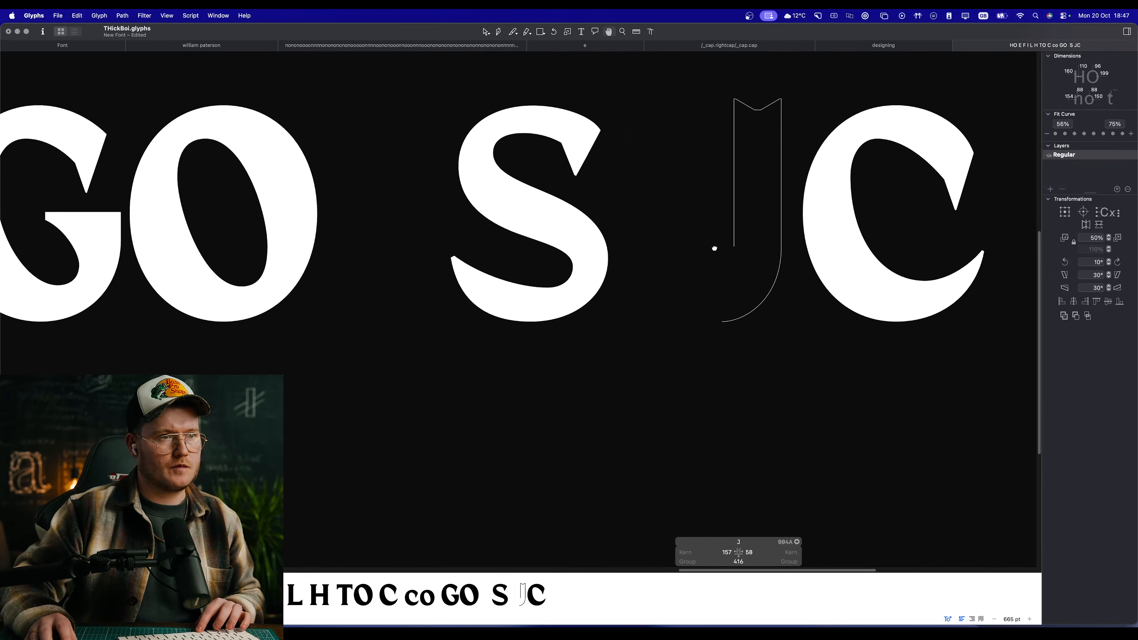
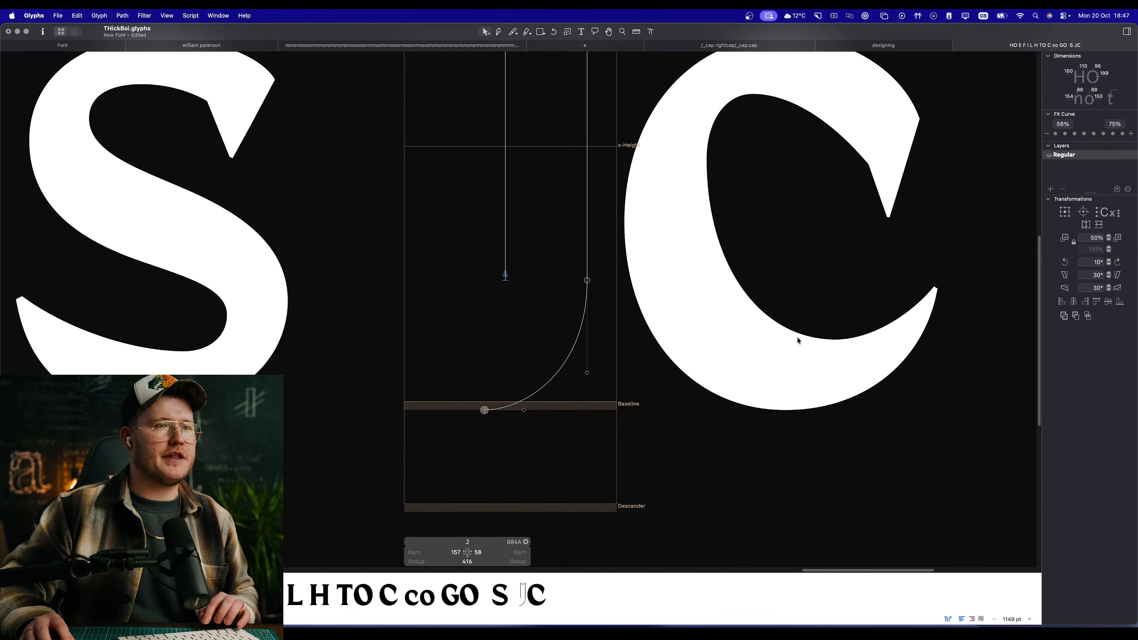
Step: Examine the C's outline and lower curve as a reference beside the J's open tail
{"action": "left_click", "coordinate": [877, 288]}
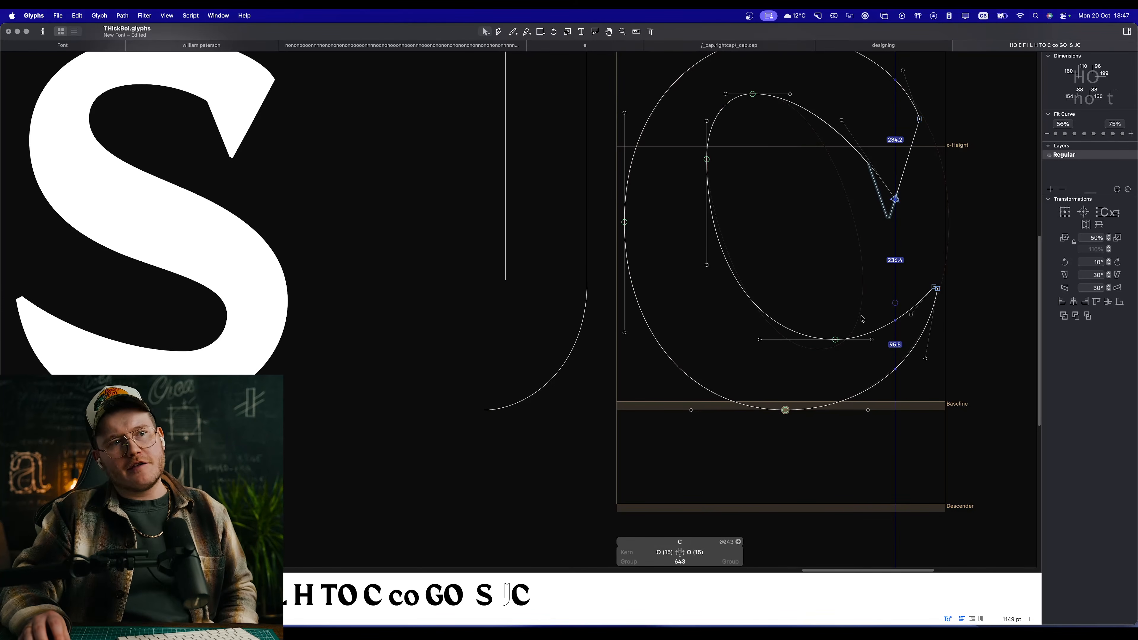
{"action": "double_click", "coordinate": [493, 317]}
{"action": "left_click_drag", "start_coordinate": [487, 320], "coordinate": [537, 340]}
{"action": "scroll", "coordinate": [542, 340], "scroll_direction": "up", "scroll_amount": 2}
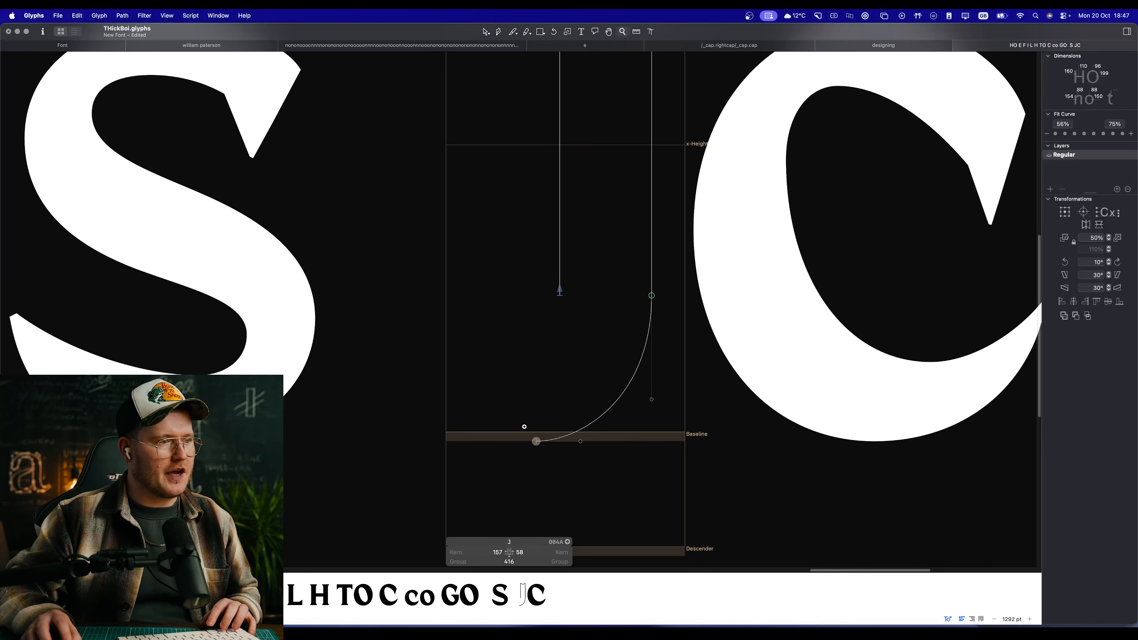
{"action": "left_click_drag", "start_coordinate": [524, 426], "coordinate": [592, 476]}
{"action": "scroll", "coordinate": [457, 372], "scroll_direction": "down", "scroll_amount": 10}
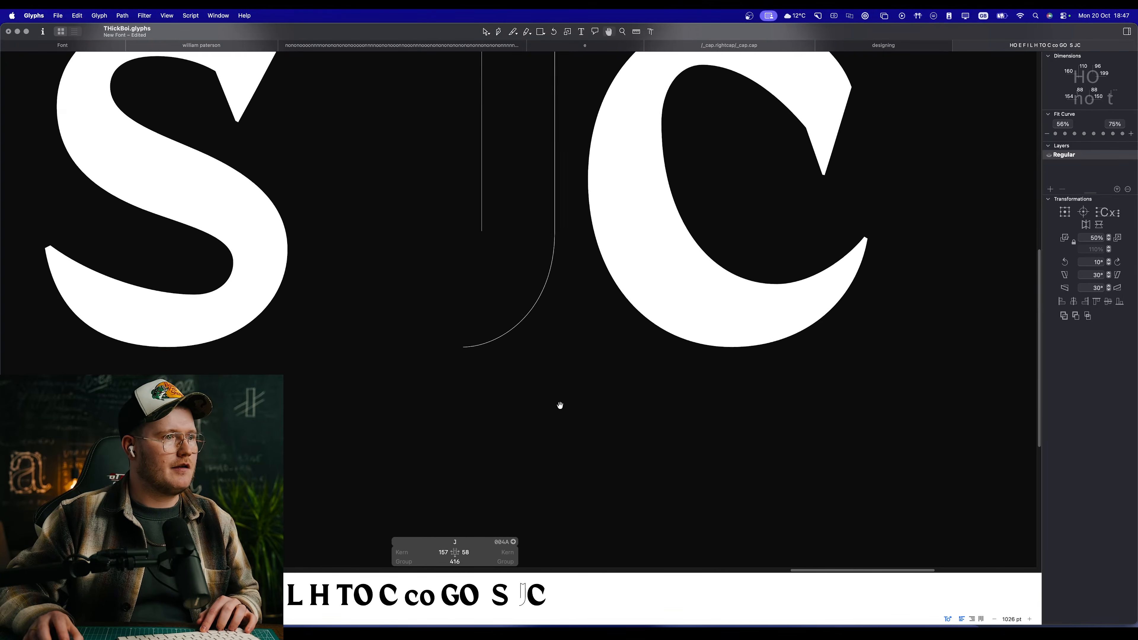
{"action": "scroll", "coordinate": [552, 399], "scroll_direction": "up", "scroll_amount": 5}
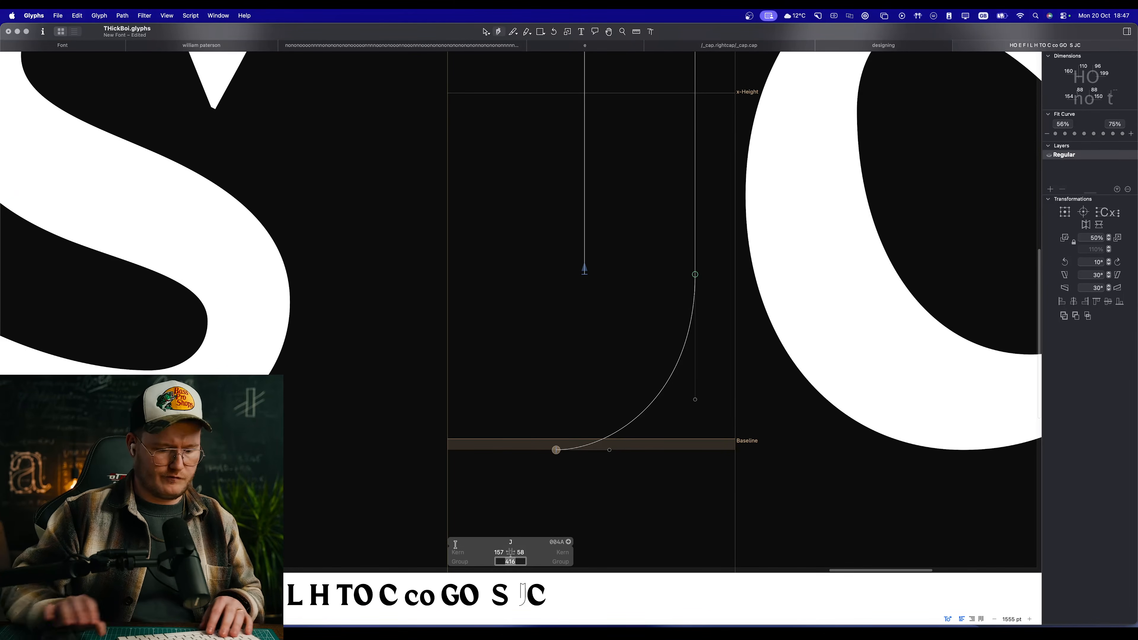
Step: Try a wider advance width for the J and undo the width change
{"action": "key", "text": "Return"}
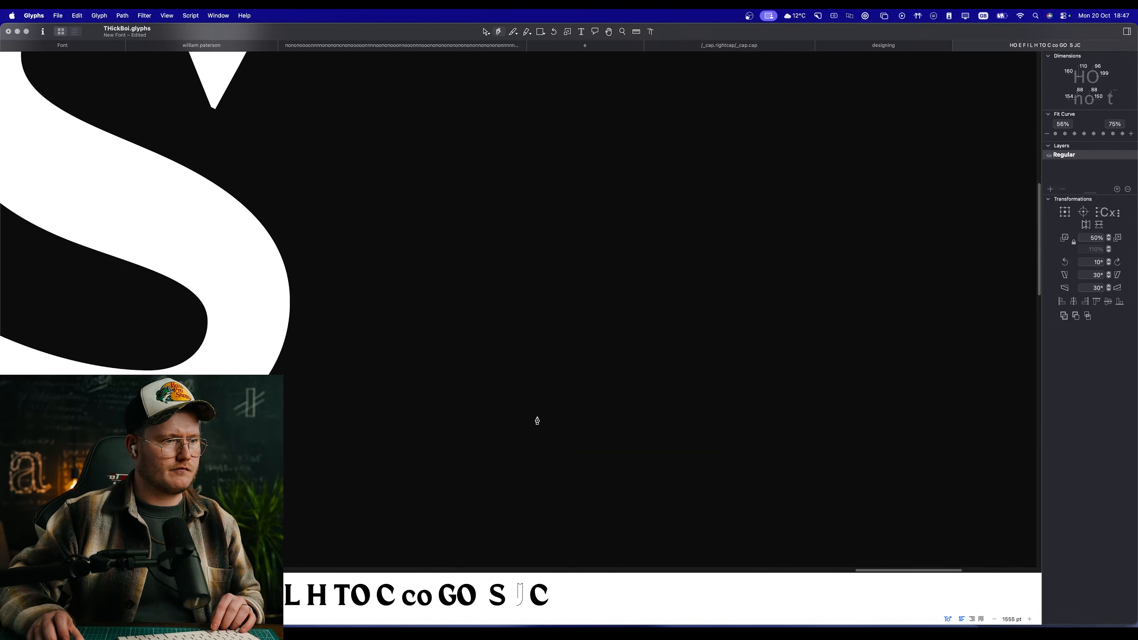
{"action": "scroll", "coordinate": [537, 420], "scroll_direction": "down", "scroll_amount": 15}
{"action": "key", "text": "v"}
{"action": "key", "text": "super+z"}
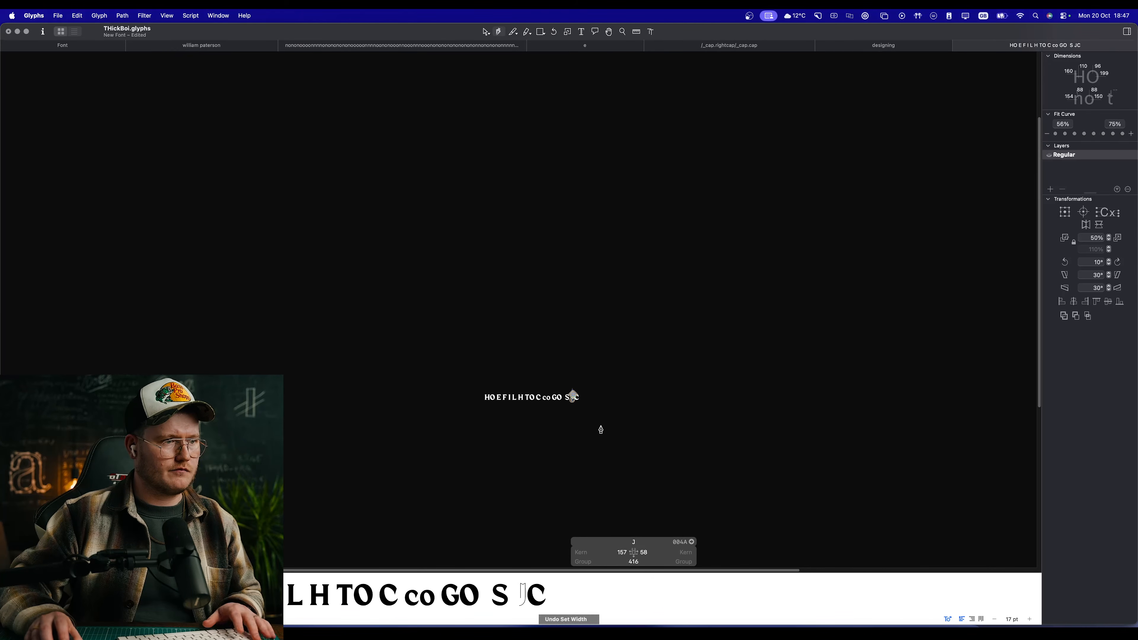
Step: Reopen the J for editing and mirror the two serif corner components at the top of its stem
{"action": "key", "text": "t"}
{"action": "scroll", "coordinate": [592, 397], "scroll_direction": "up", "scroll_amount": 10}
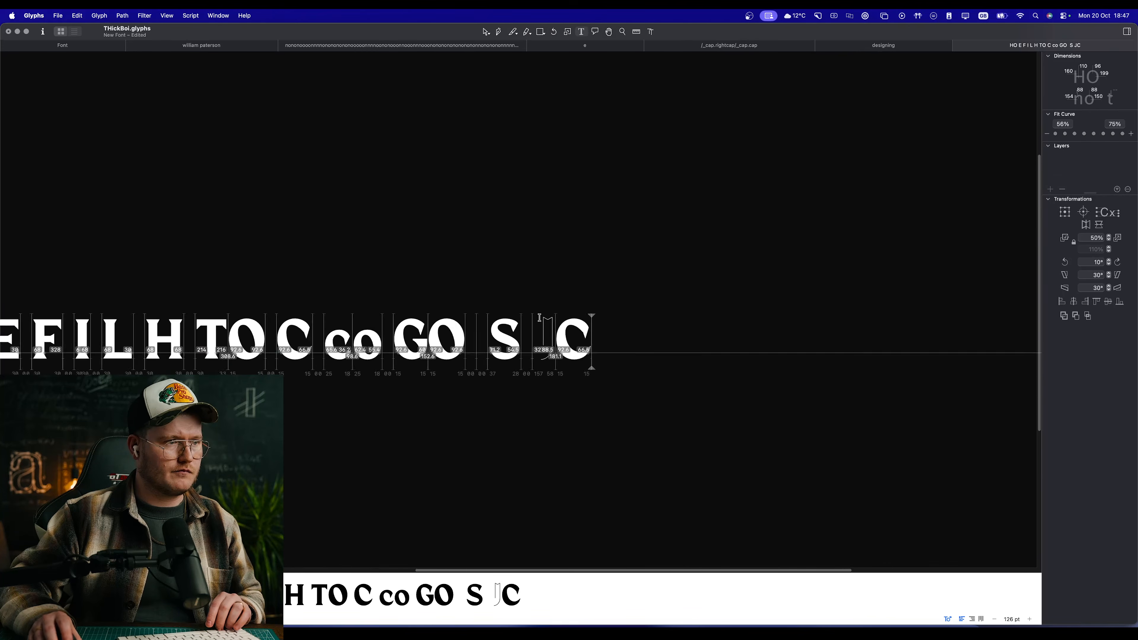
{"action": "scroll", "coordinate": [539, 318], "scroll_direction": "up", "scroll_amount": 8}
{"action": "key", "text": "Escape"}
{"action": "left_click", "coordinate": [588, 292]}
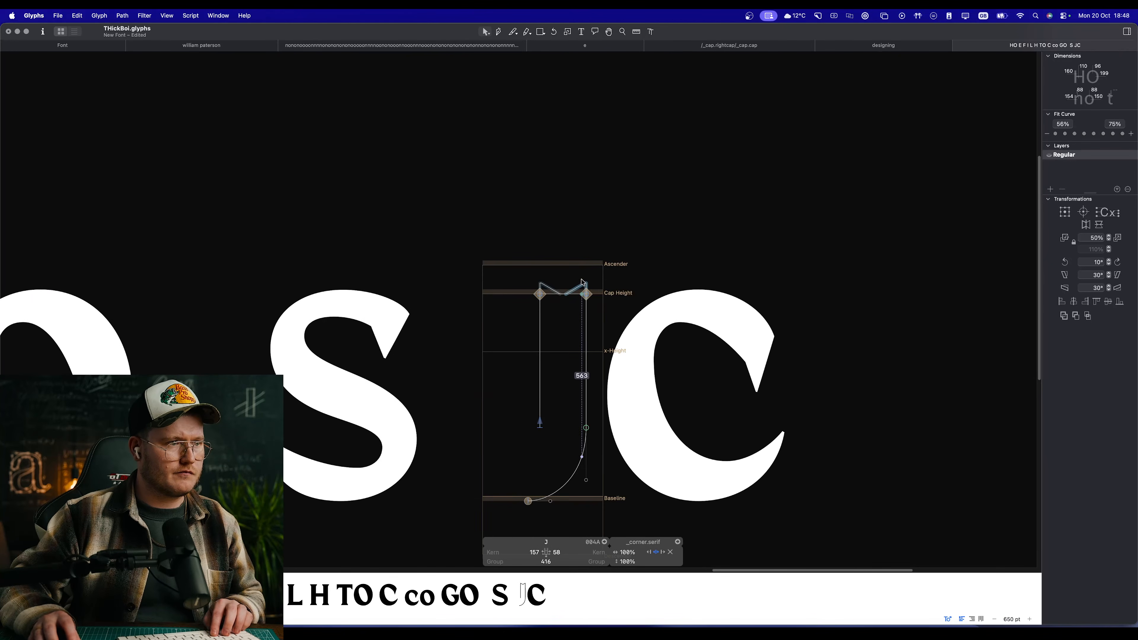
{"action": "left_click", "coordinate": [1099, 224]}
Step: Set the J's advance width to 600
{"action": "scroll", "coordinate": [635, 363], "scroll_direction": "down", "scroll_amount": 2}
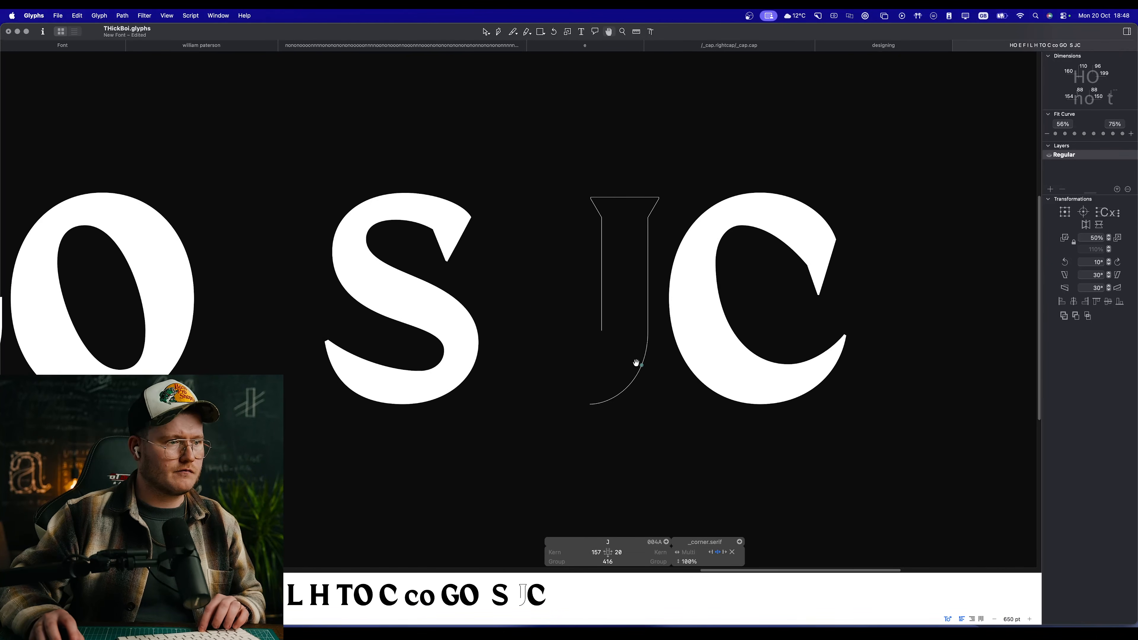
{"action": "scroll", "coordinate": [592, 372], "scroll_direction": "up", "scroll_amount": 5}
{"action": "scroll", "coordinate": [611, 364], "scroll_direction": "up", "scroll_amount": 5}
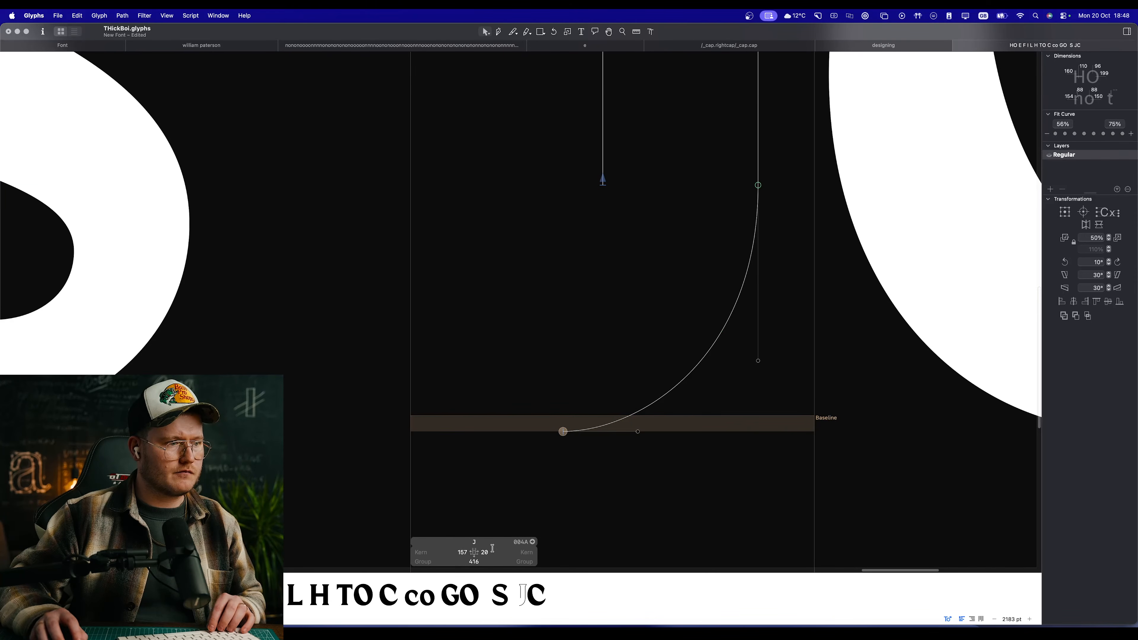
{"action": "type", "text": "600"}
{"action": "key", "text": "Return"}
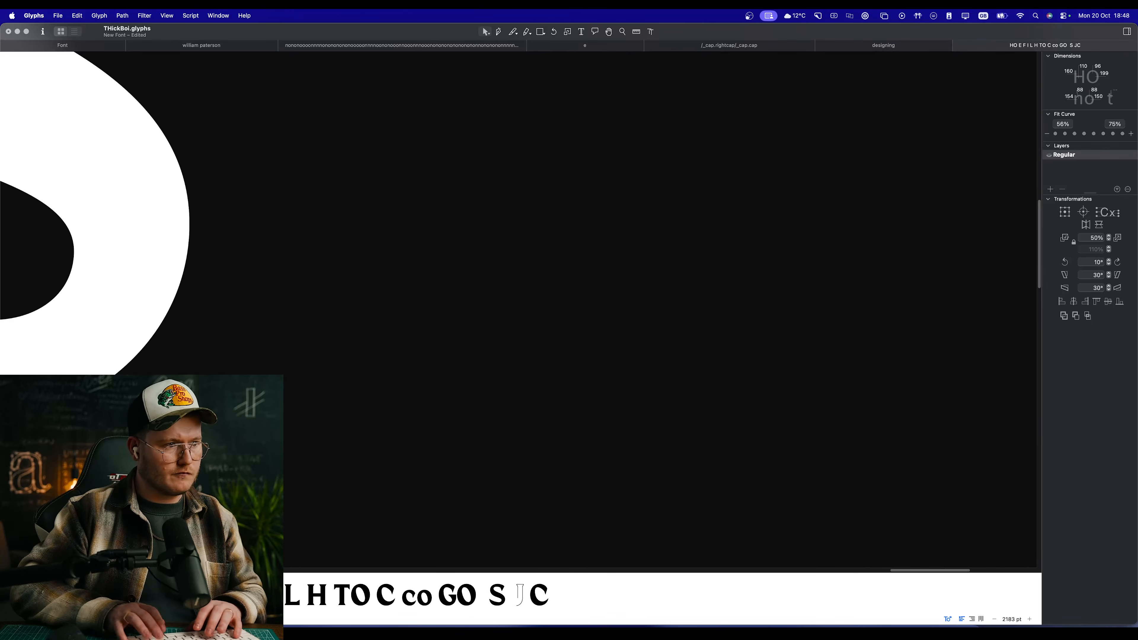
Step: Shift the J's entire outline right within its width to sidebearings of 287 and 74
{"action": "scroll", "coordinate": [560, 492], "scroll_direction": "down", "scroll_amount": 10}
{"action": "scroll", "coordinate": [557, 470], "scroll_direction": "left", "scroll_amount": 10}
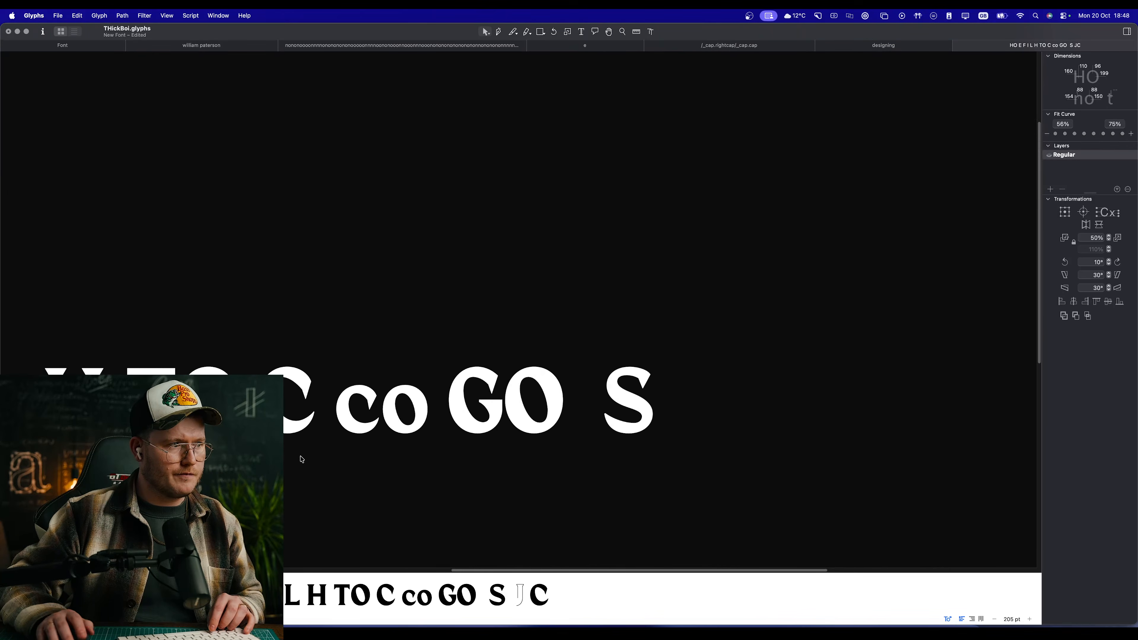
{"action": "scroll", "coordinate": [394, 478], "scroll_direction": "left", "scroll_amount": 5}
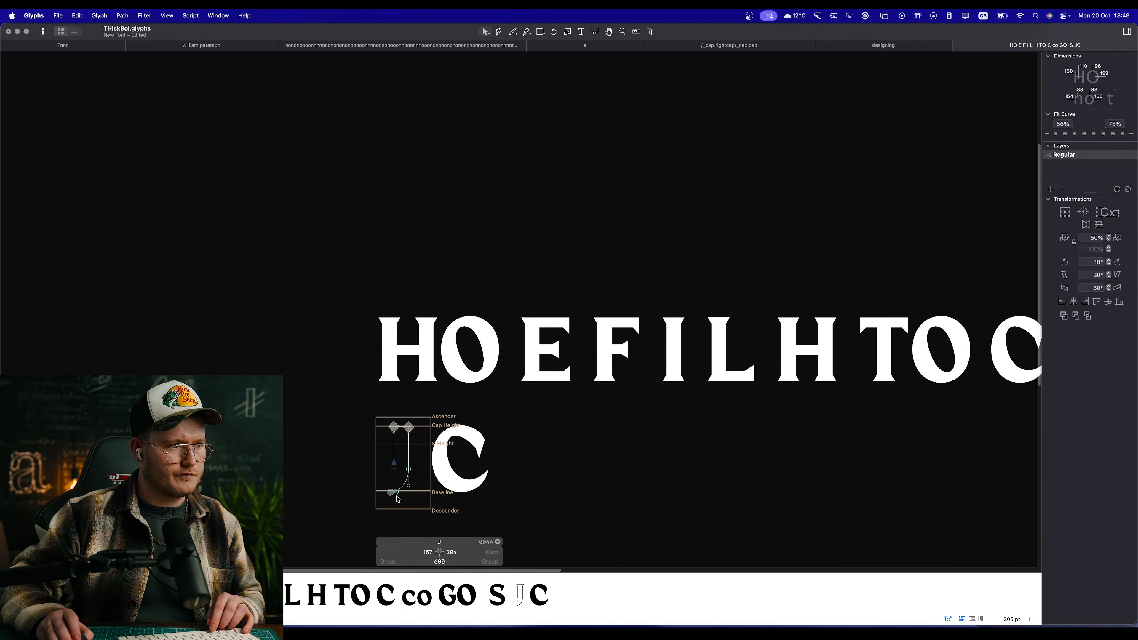
{"action": "scroll", "coordinate": [385, 478], "scroll_direction": "up", "scroll_amount": 5}
{"action": "scroll", "coordinate": [424, 436], "scroll_direction": "up", "scroll_amount": 5}
{"action": "key", "text": "super+a"}
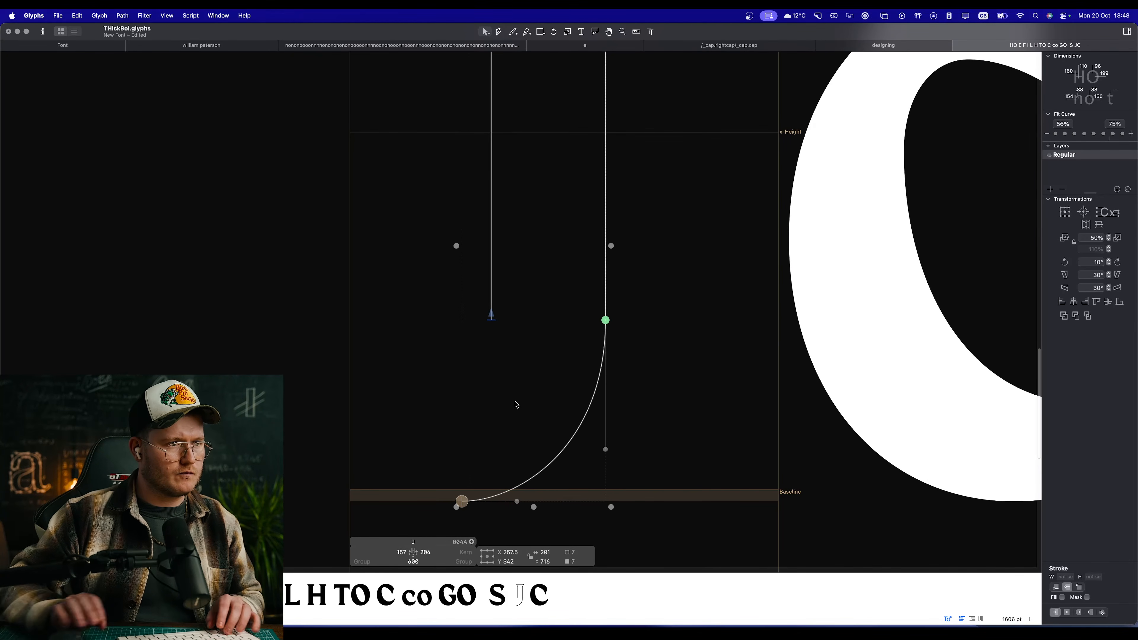
{"action": "key", "text": "shift+Right"}
{"action": "key", "text": "shift+Right"}
{"action": "key", "text": "shift+Right"}
{"action": "key", "text": "shift+Right"}
{"action": "key", "text": "shift+Right"}
{"action": "key", "text": "shift+Right"}
{"action": "key", "text": "shift+Right"}
{"action": "key", "text": "shift+Right"}
{"action": "key", "text": "shift+Right"}
{"action": "key", "text": "shift+Right"}
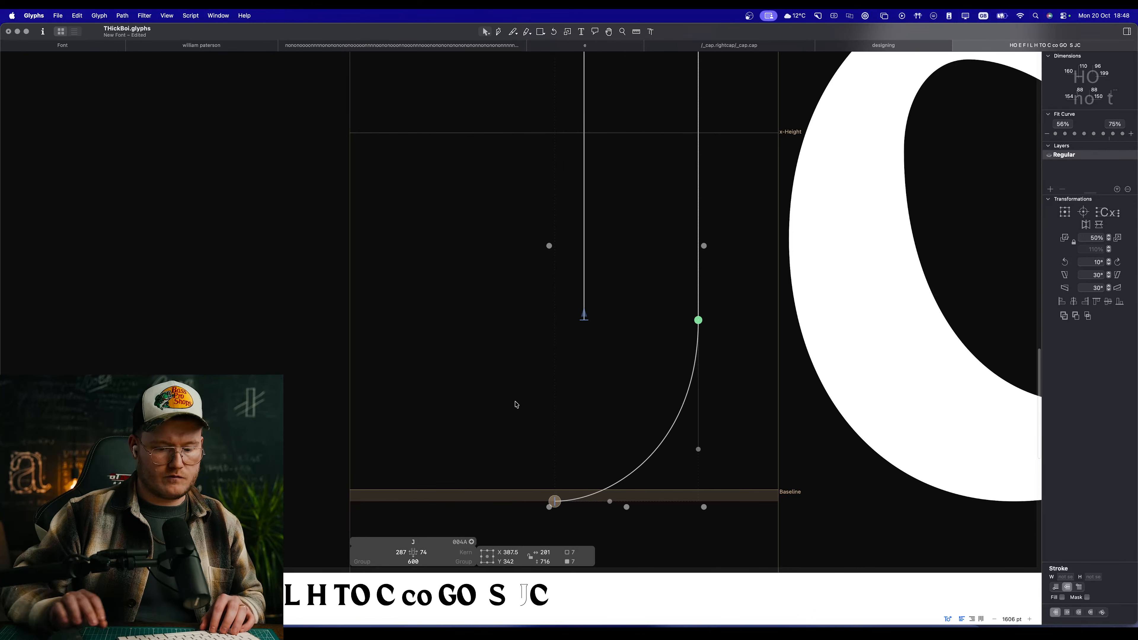
Step: Extend the J's open path from the node just below the baseline, curving up and left to an end node at left sidebearing 53
{"action": "key", "text": "p"}
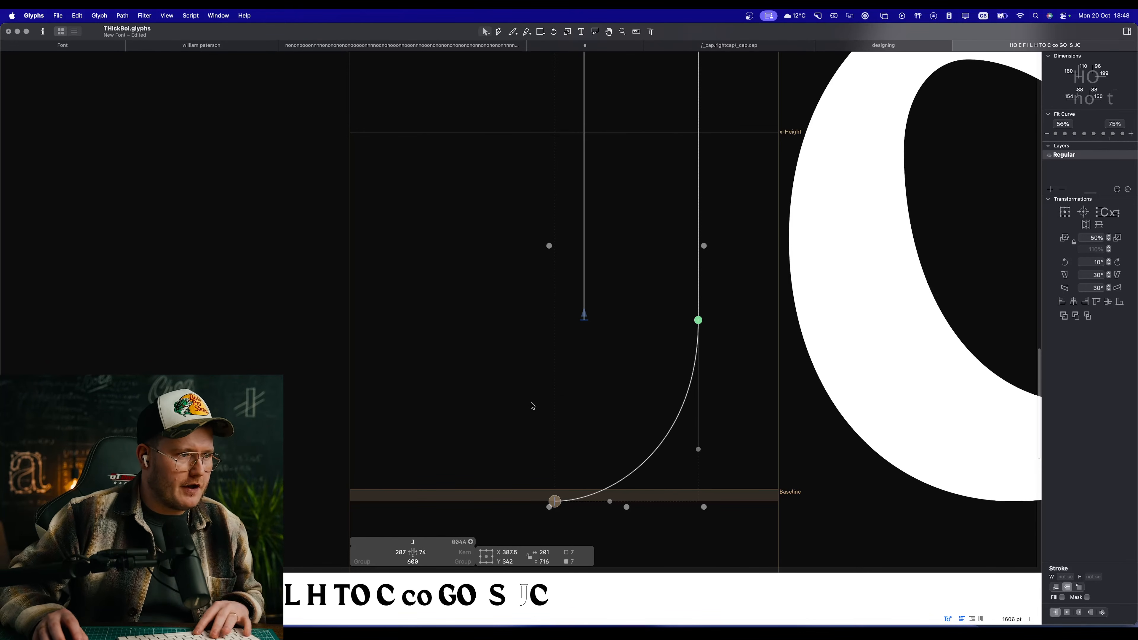
{"action": "key", "text": "Escape"}
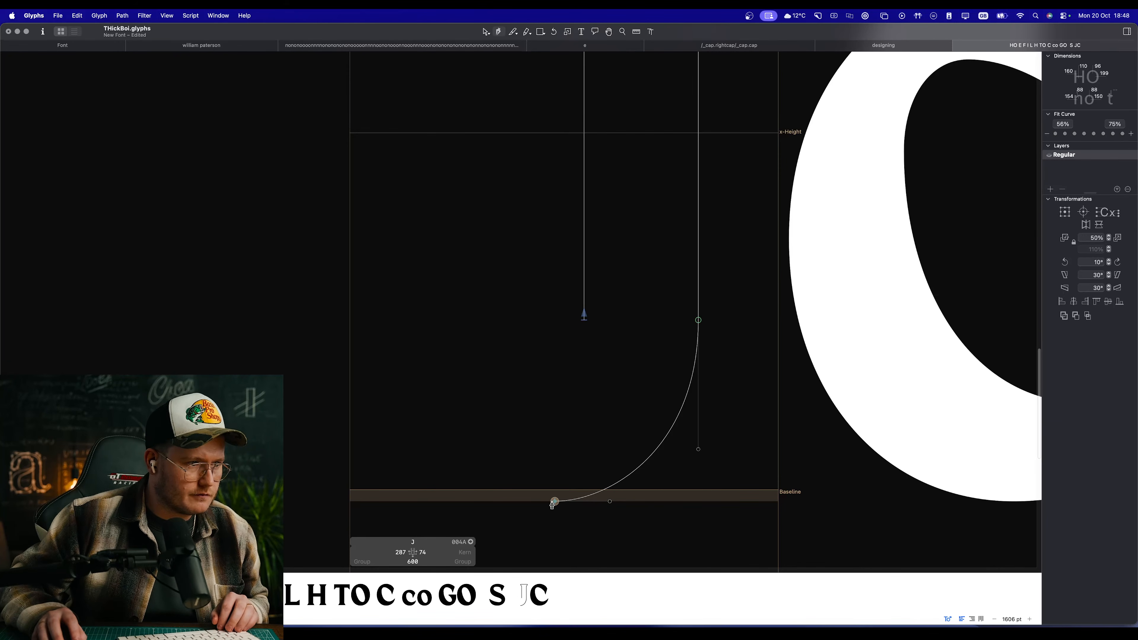
{"action": "left_click", "coordinate": [555, 502]}
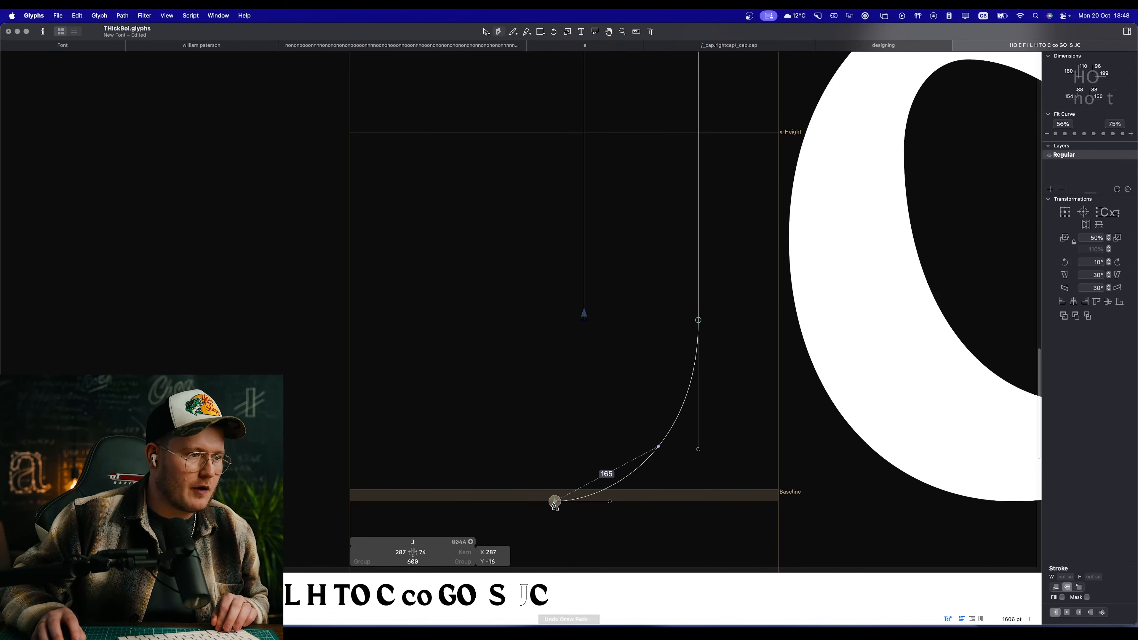
{"action": "left_click_drag", "start_coordinate": [388, 403], "coordinate": [370, 350]}
{"action": "key", "text": "v"}
{"action": "left_click", "coordinate": [507, 406]}
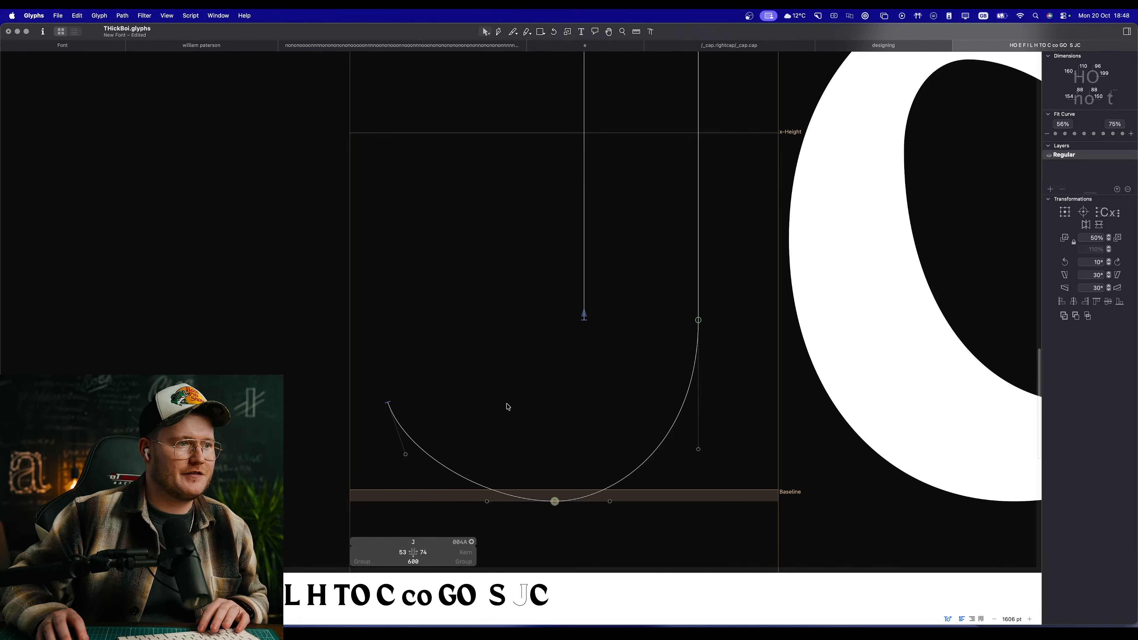
Step: Round the tail's new outer segment by lengthening the bottom node's left handle and moving the end node's handle slightly right
{"action": "left_click_drag", "start_coordinate": [486, 501], "coordinate": [455, 501]}
{"action": "left_click_drag", "start_coordinate": [406, 454], "coordinate": [417, 454]}
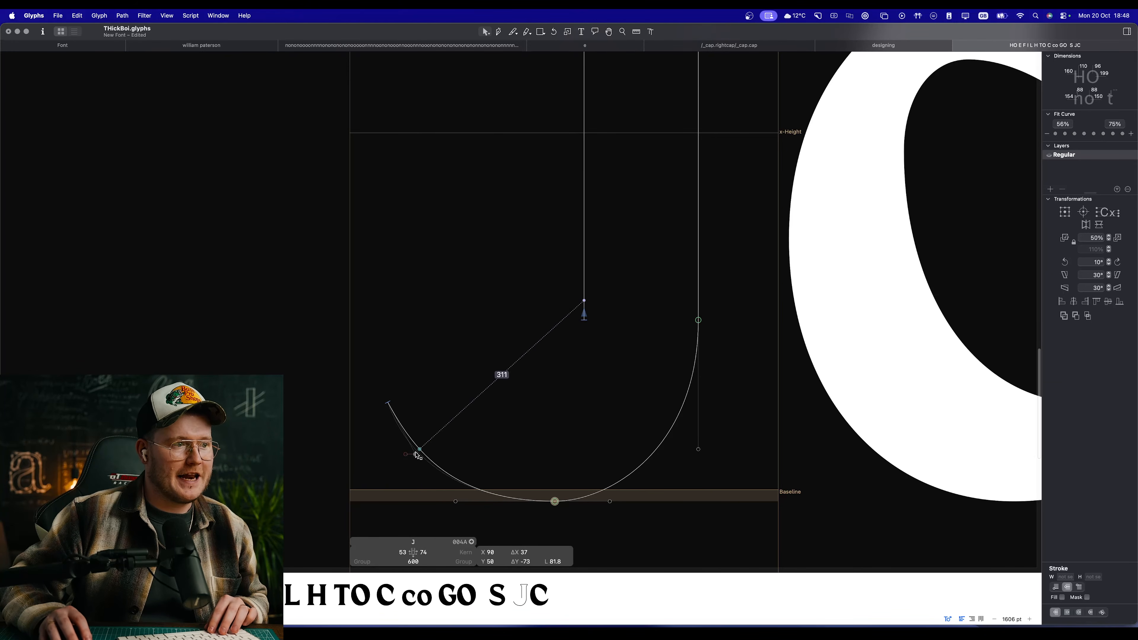
{"action": "left_click", "coordinate": [502, 445]}
{"action": "key", "text": "space"}
{"action": "left_click_drag", "start_coordinate": [542, 449], "coordinate": [683, 415]}
{"action": "scroll", "coordinate": [681, 395], "scroll_direction": "down", "scroll_amount": 8}
{"action": "scroll", "coordinate": [668, 378], "scroll_direction": "up", "scroll_amount": 8}
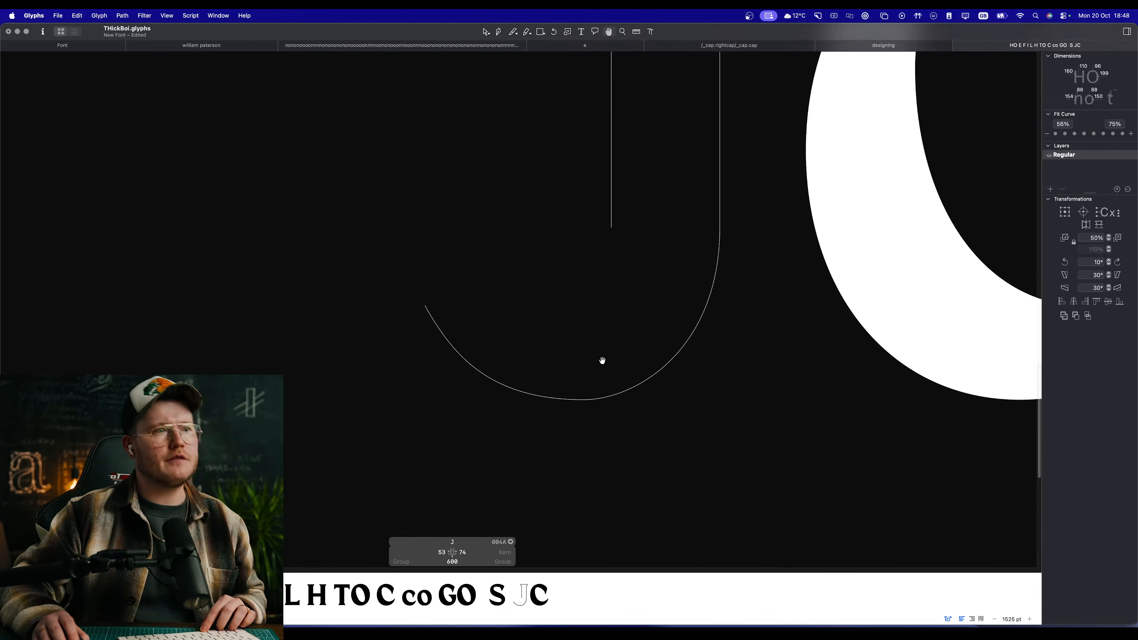
{"action": "scroll", "coordinate": [553, 332], "scroll_direction": "up", "scroll_amount": 5}
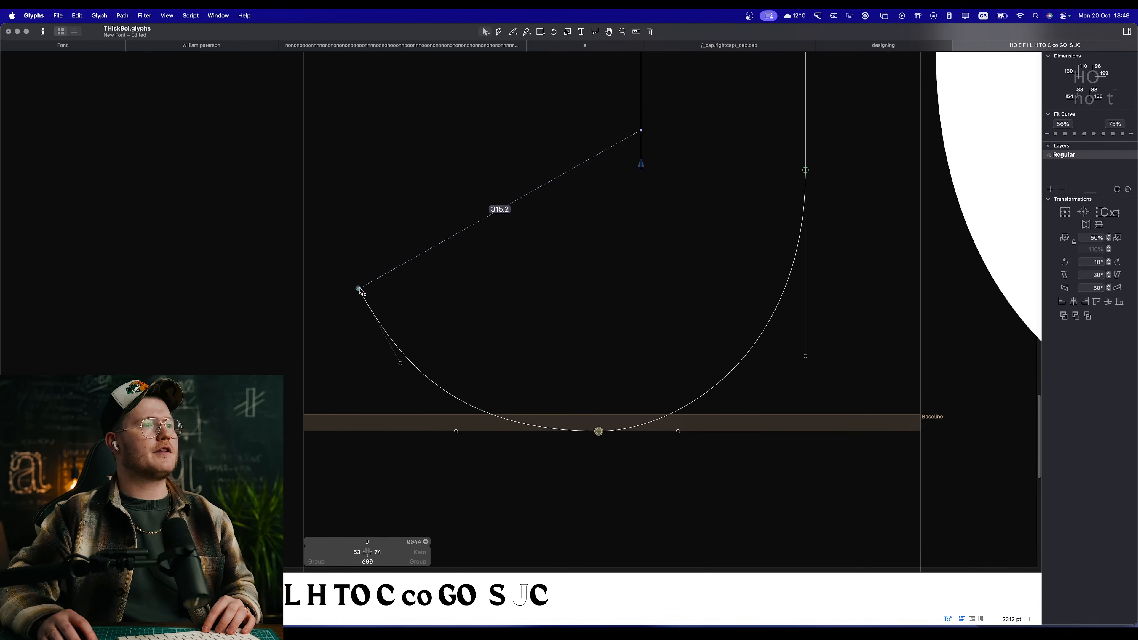
Step: Move the tail's end node down and outward to left sidebearing 39, and lengthen the bottom node's right handle
{"action": "left_click_drag", "start_coordinate": [359, 289], "coordinate": [344, 311]}
{"action": "key", "text": "space"}
{"action": "scroll", "coordinate": [542, 377], "scroll_direction": "down", "scroll_amount": 10}
{"action": "scroll", "coordinate": [526, 322], "scroll_direction": "up", "scroll_amount": 7}
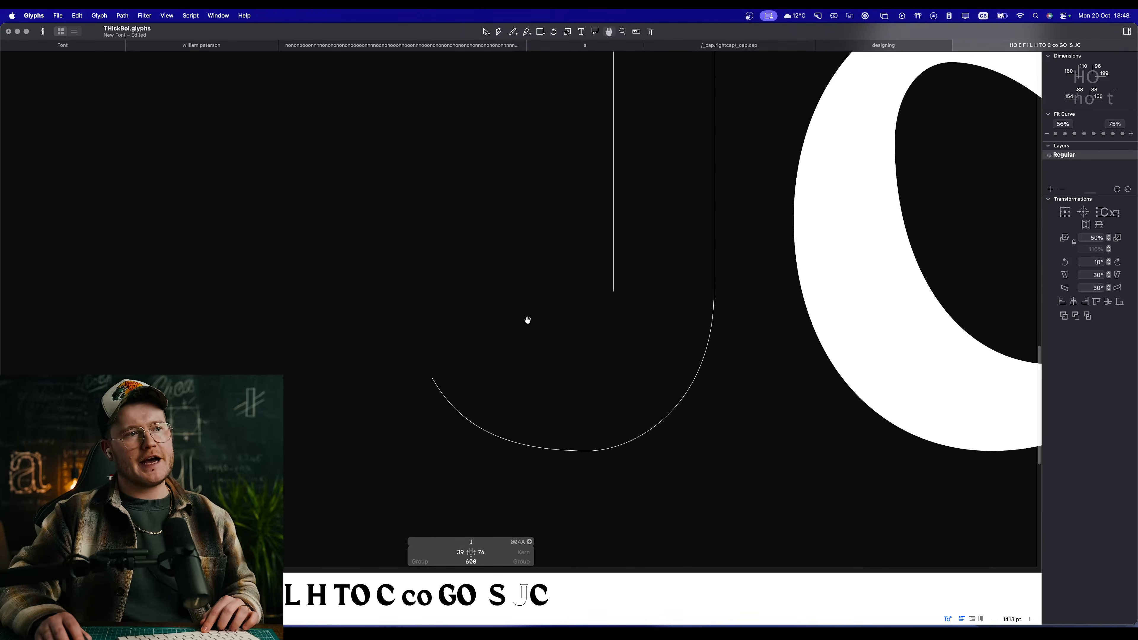
{"action": "scroll", "coordinate": [561, 357], "scroll_direction": "up", "scroll_amount": 3}
{"action": "left_click_drag", "start_coordinate": [656, 474], "coordinate": [673, 474]}
{"action": "key", "text": "space"}
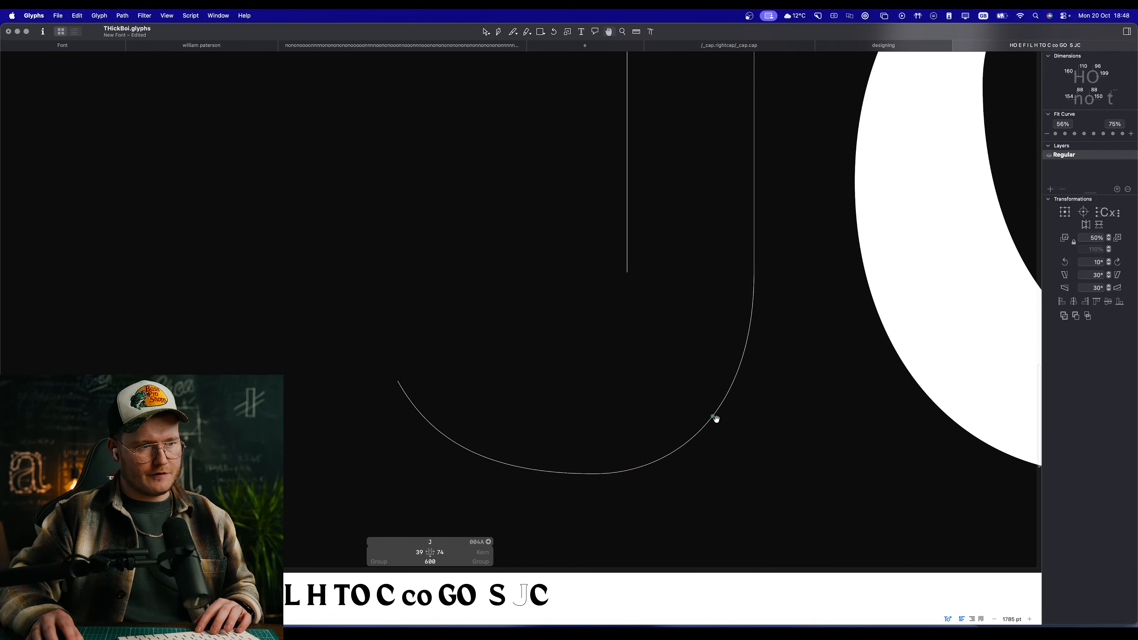
Step: Apply the second Fit Curve level of the 56–75% range to the outer curve between the J's stem and bottom node
{"action": "left_click", "coordinate": [715, 418]}
{"action": "left_click", "coordinate": [1067, 134]}
{"action": "key", "text": "space"}
{"action": "left_click_drag", "start_coordinate": [711, 262], "coordinate": [745, 310]}
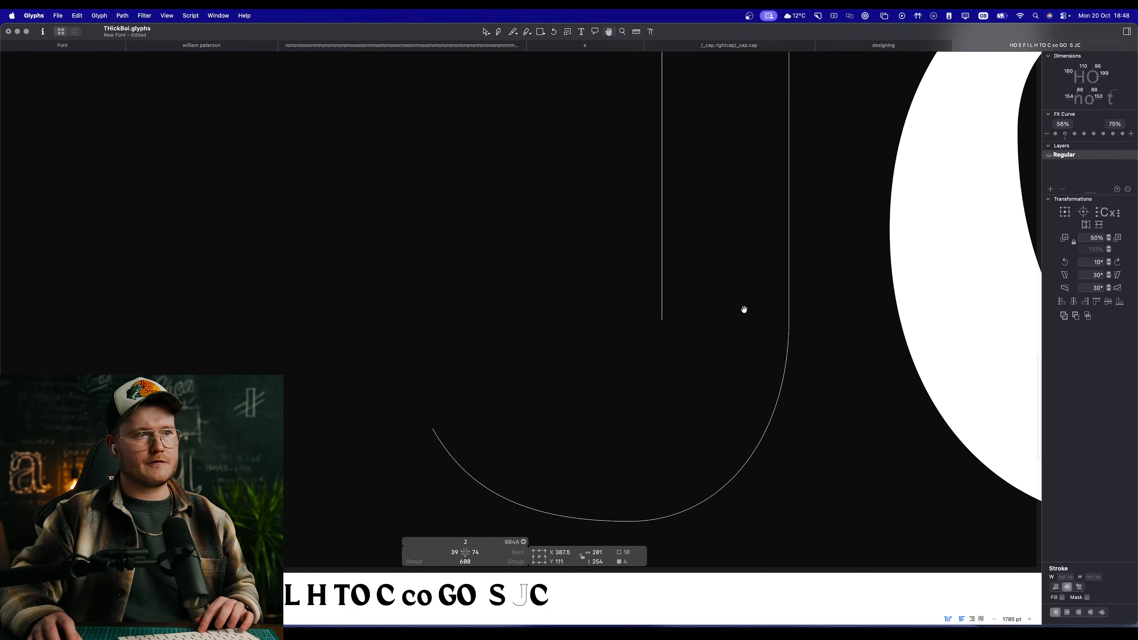
{"action": "left_click", "coordinate": [804, 301]}
{"action": "left_click", "coordinate": [788, 320]}
{"action": "left_click", "coordinate": [854, 266]}
{"action": "key", "text": "space"}
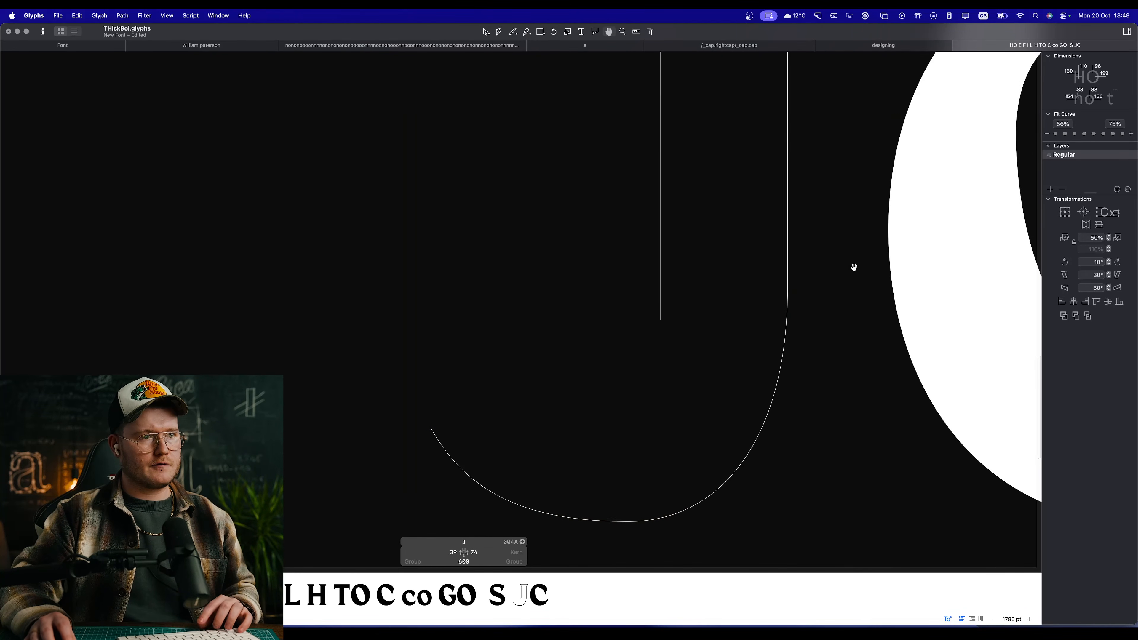
{"action": "key", "text": "space"}
{"action": "left_click_drag", "start_coordinate": [580, 310], "coordinate": [601, 290]}
Step: Draw the tail's short tip edge and inner curve through a node at X 237, Y 81, closing the path at the stem's left edge
{"action": "key", "text": "p"}
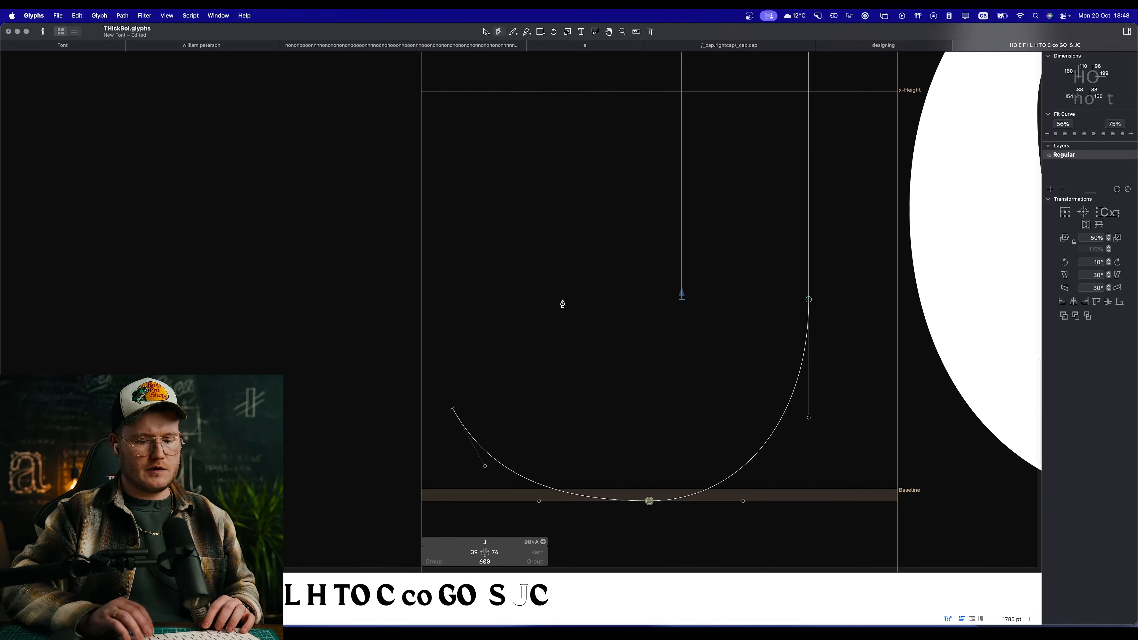
{"action": "left_click", "coordinate": [453, 412]}
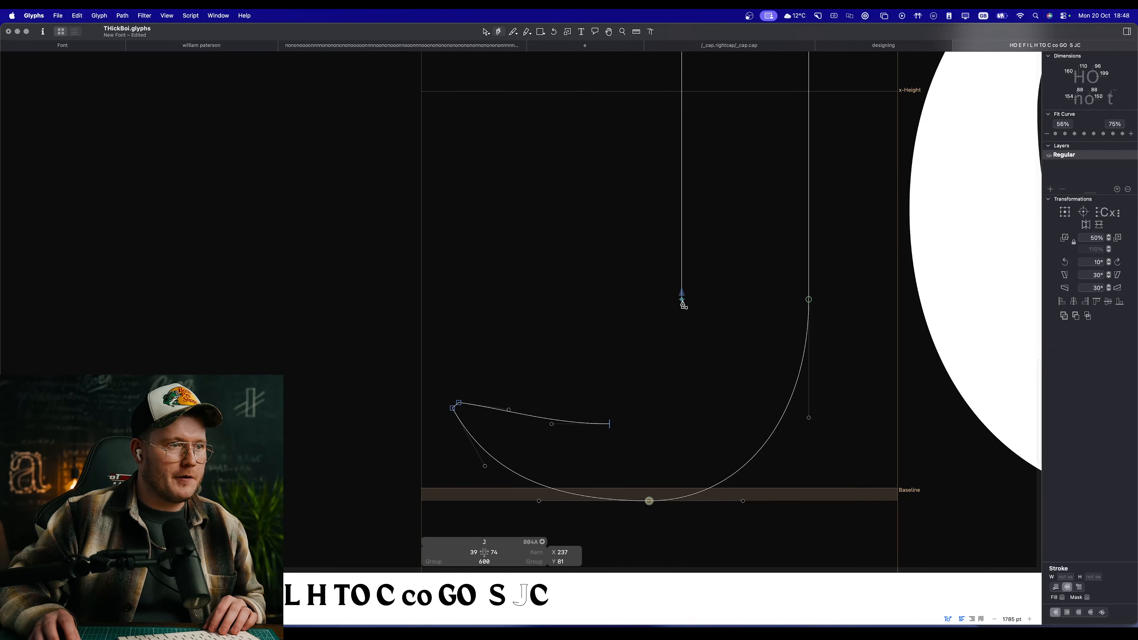
{"action": "left_click_drag", "start_coordinate": [681, 298], "coordinate": [684, 242]}
{"action": "key", "text": "v"}
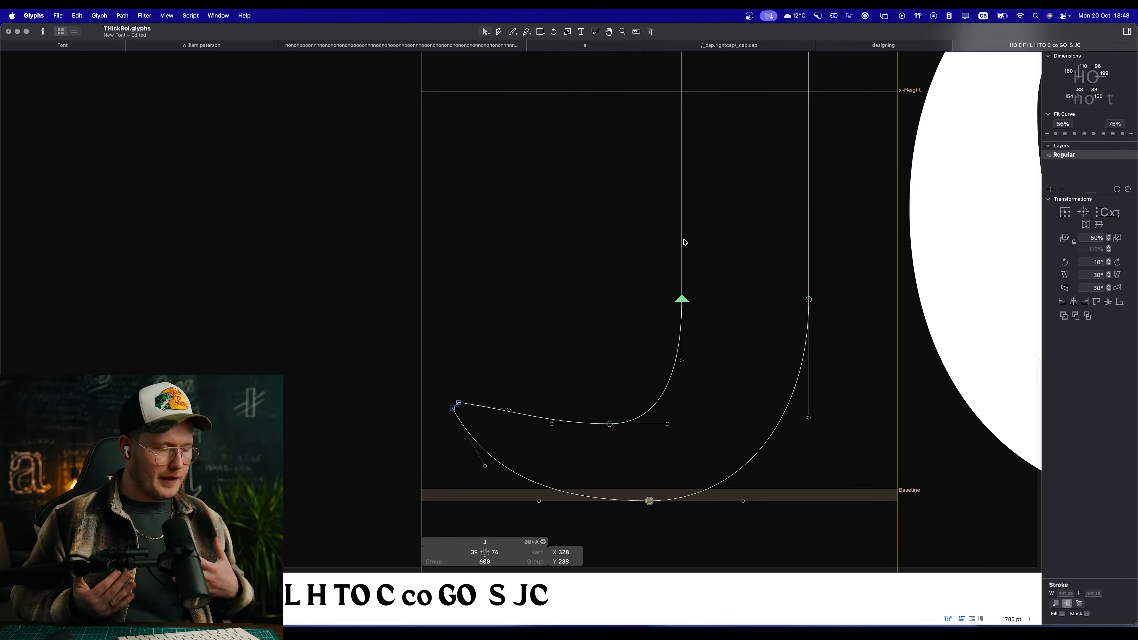
{"action": "left_click", "coordinate": [549, 334]}
Step: Raise the tail tip's upper node to X 47, Y 117 and pull its handle down and left to deepen the inner curve
{"action": "scroll", "coordinate": [471, 364], "scroll_direction": "right", "scroll_amount": 5}
{"action": "scroll", "coordinate": [470, 365], "scroll_direction": "down", "scroll_amount": 2}
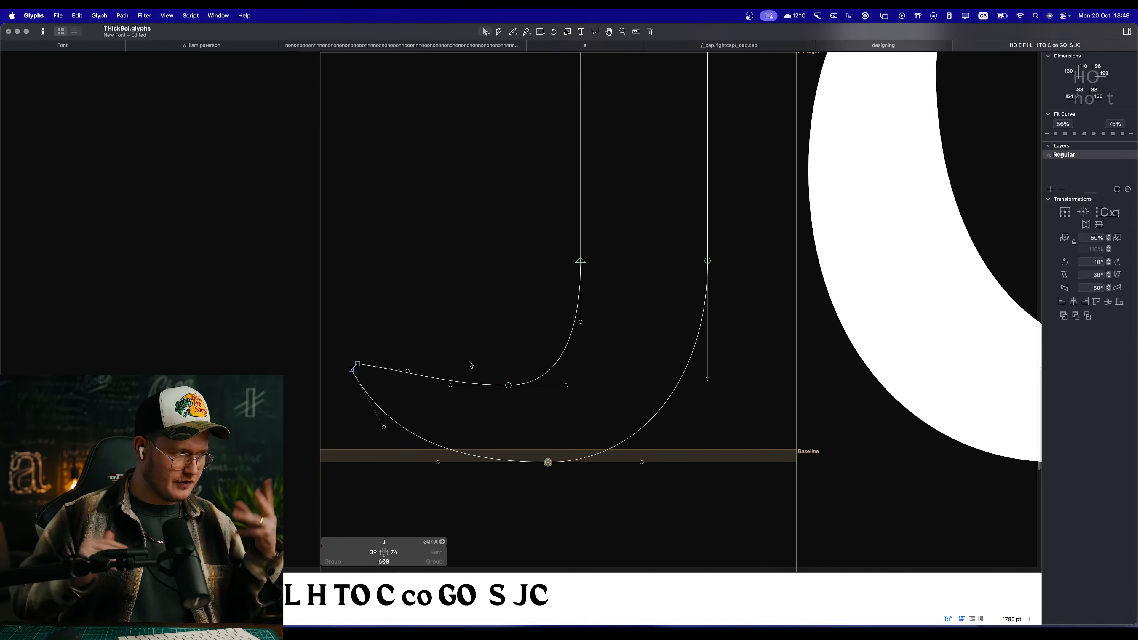
{"action": "scroll", "coordinate": [455, 394], "scroll_direction": "up", "scroll_amount": 3}
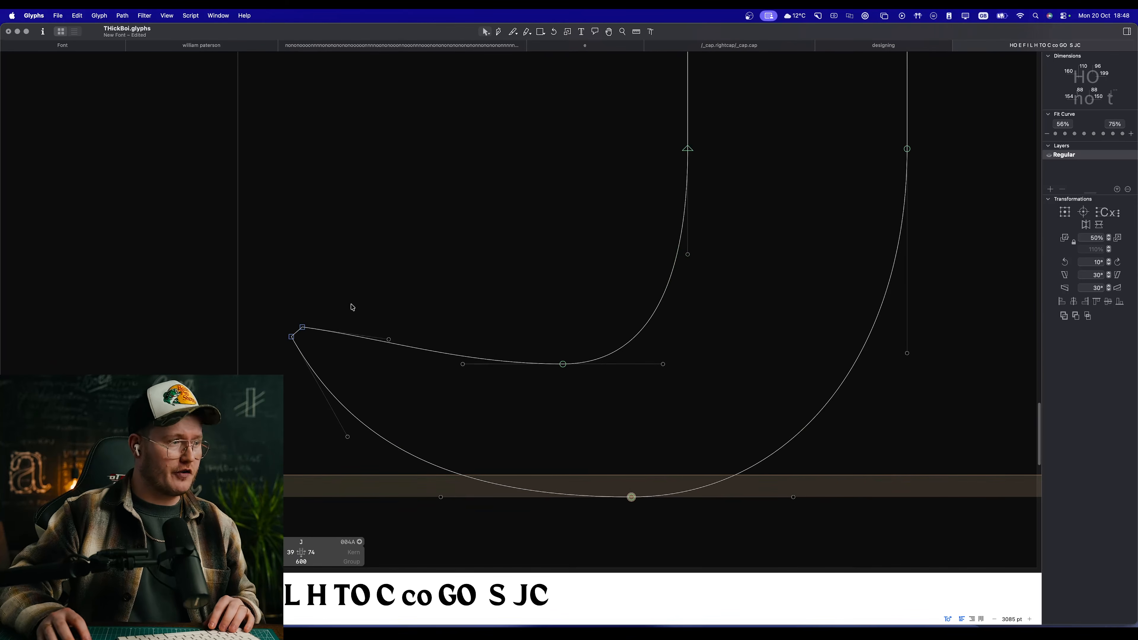
{"action": "left_click_drag", "start_coordinate": [302, 327], "coordinate": [303, 314]}
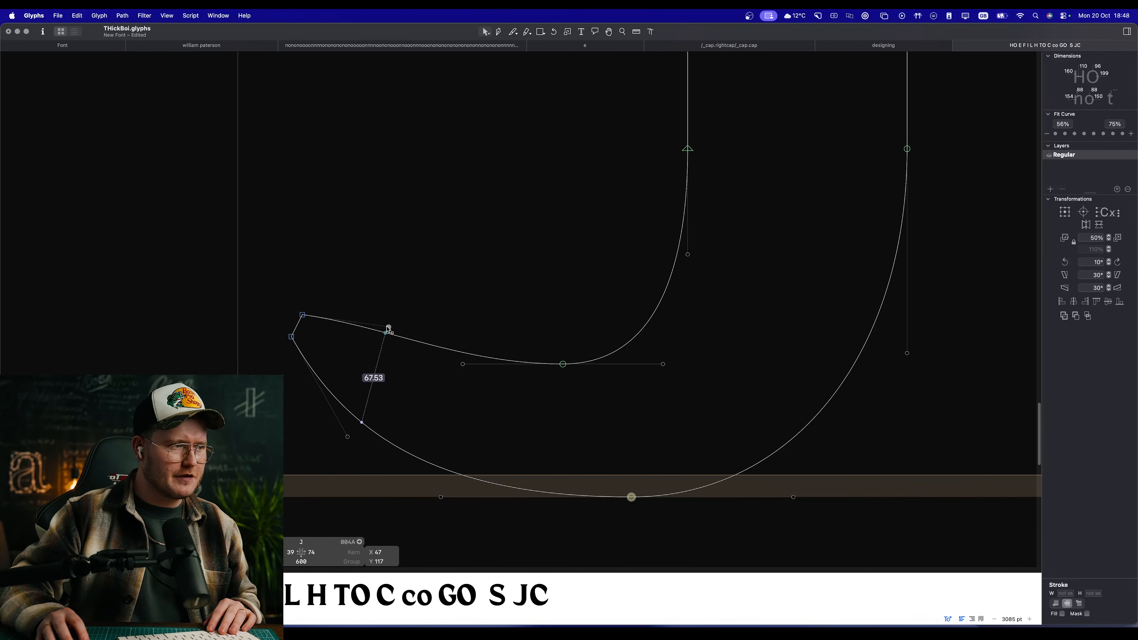
{"action": "left_click_drag", "start_coordinate": [389, 327], "coordinate": [372, 347]}
{"action": "left_click", "coordinate": [468, 340]}
Step: Preview the J beside the C and raise both tail tip nodes together, bringing the left sidebearing to 47
{"action": "key", "text": "space"}
{"action": "scroll", "coordinate": [476, 314], "scroll_direction": "down", "scroll_amount": 10}
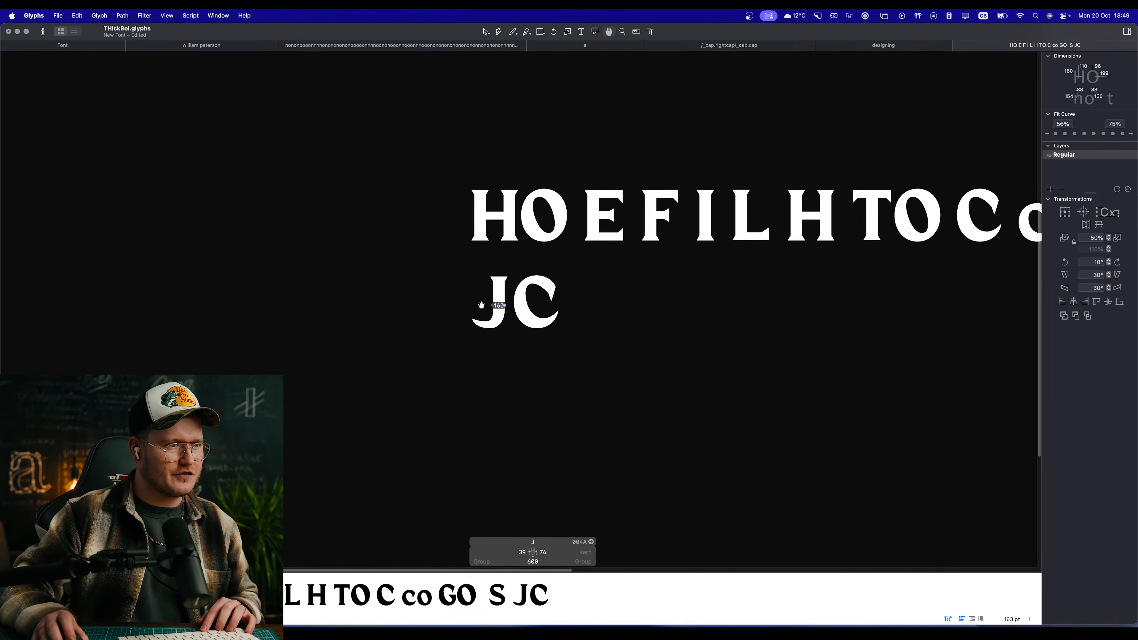
{"action": "scroll", "coordinate": [475, 297], "scroll_direction": "up", "scroll_amount": 5}
{"action": "scroll", "coordinate": [475, 297], "scroll_direction": "up", "scroll_amount": 6}
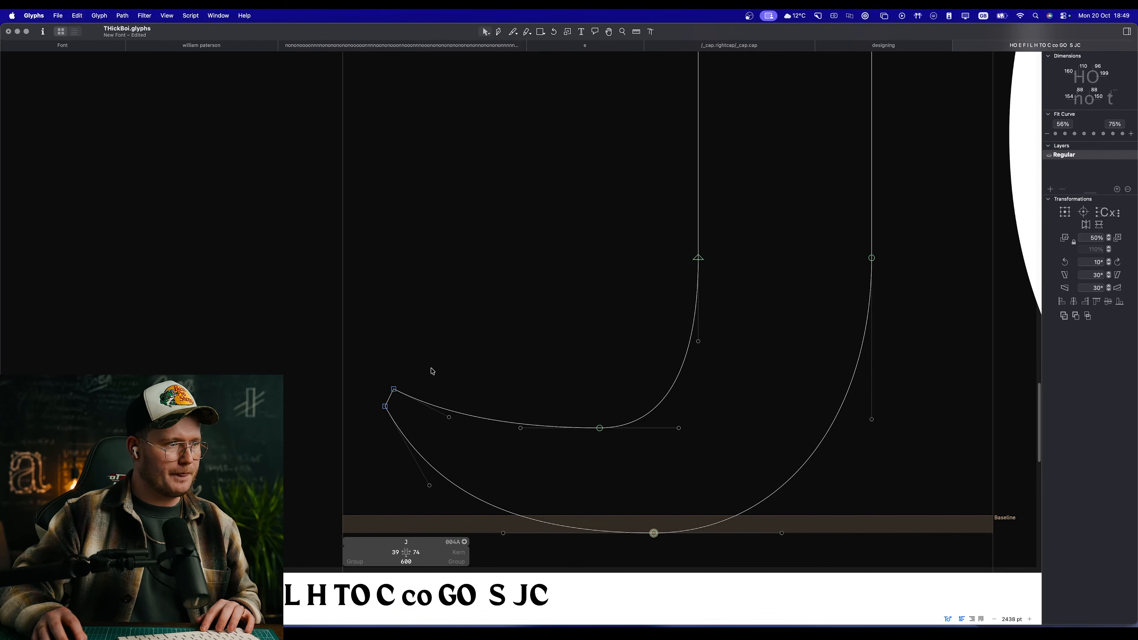
{"action": "mouse_move", "coordinate": [404, 380]}
{"action": "left_mouse_down"}
{"action": "mouse_move", "coordinate": [376, 411]}
{"action": "mouse_move", "coordinate": [426, 359]}
{"action": "mouse_move", "coordinate": [393, 362]}
{"action": "left_mouse_up"}
{"action": "left_click", "coordinate": [452, 344]}
{"action": "key", "text": "space"}
{"action": "left_click_drag", "start_coordinate": [532, 355], "coordinate": [379, 444]}
{"action": "scroll", "coordinate": [415, 394], "scroll_direction": "down", "scroll_amount": 4}
{"action": "scroll", "coordinate": [384, 371], "scroll_direction": "up", "scroll_amount": 5}
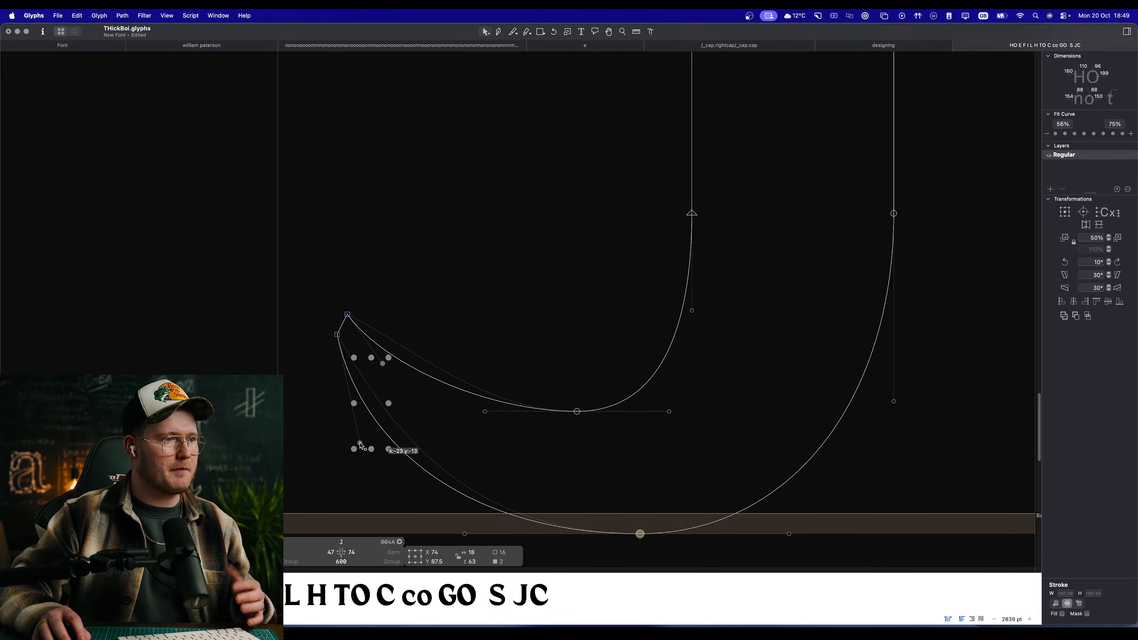
Step: Try shifting the bottom node of the J's outer curve horizontally and preview the tail weight beside the C
{"action": "key", "text": "space"}
{"action": "scroll", "coordinate": [481, 293], "scroll_direction": "down", "scroll_amount": 3}
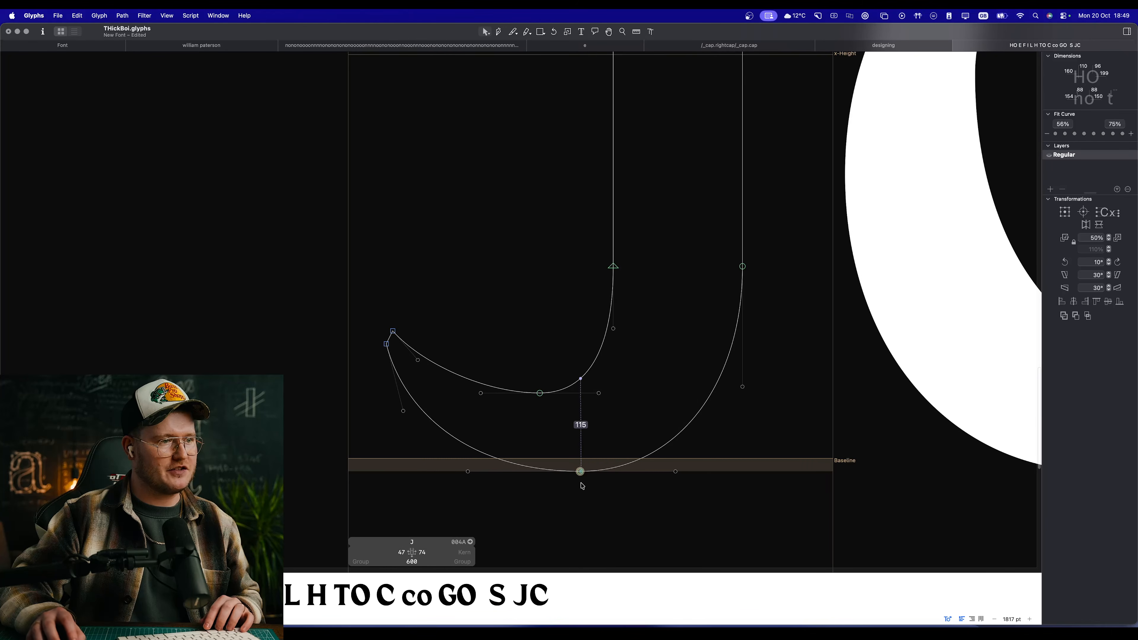
{"action": "left_click", "coordinate": [566, 472]}
{"action": "mouse_move", "coordinate": [565, 474]}
{"action": "left_mouse_down"}
{"action": "mouse_move", "coordinate": [604, 473]}
{"action": "mouse_move", "coordinate": [579, 474]}
{"action": "left_mouse_up"}
{"action": "key", "text": "space"}
{"action": "scroll", "coordinate": [568, 430], "scroll_direction": "down", "scroll_amount": 8}
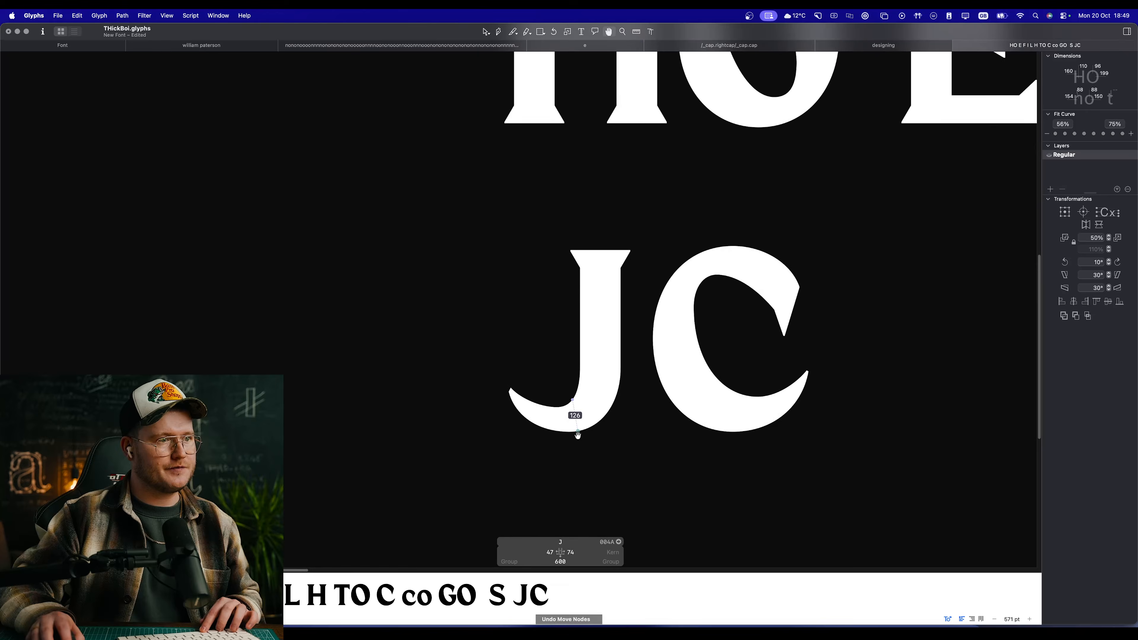
Step: Insert a lowercase j before the capital J in the sample text and open the j for editing
{"action": "type", "text": "t"}
{"action": "type", "text": "j"}
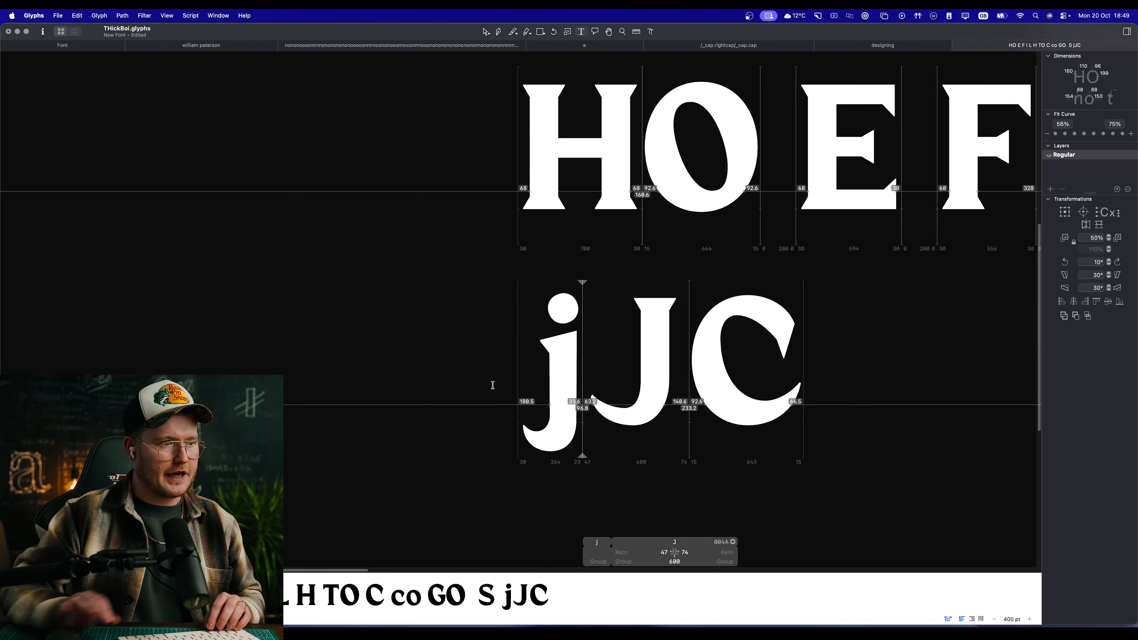
{"action": "key", "text": "Escape"}
{"action": "scroll", "coordinate": [610, 394], "scroll_direction": "up", "scroll_amount": 5}
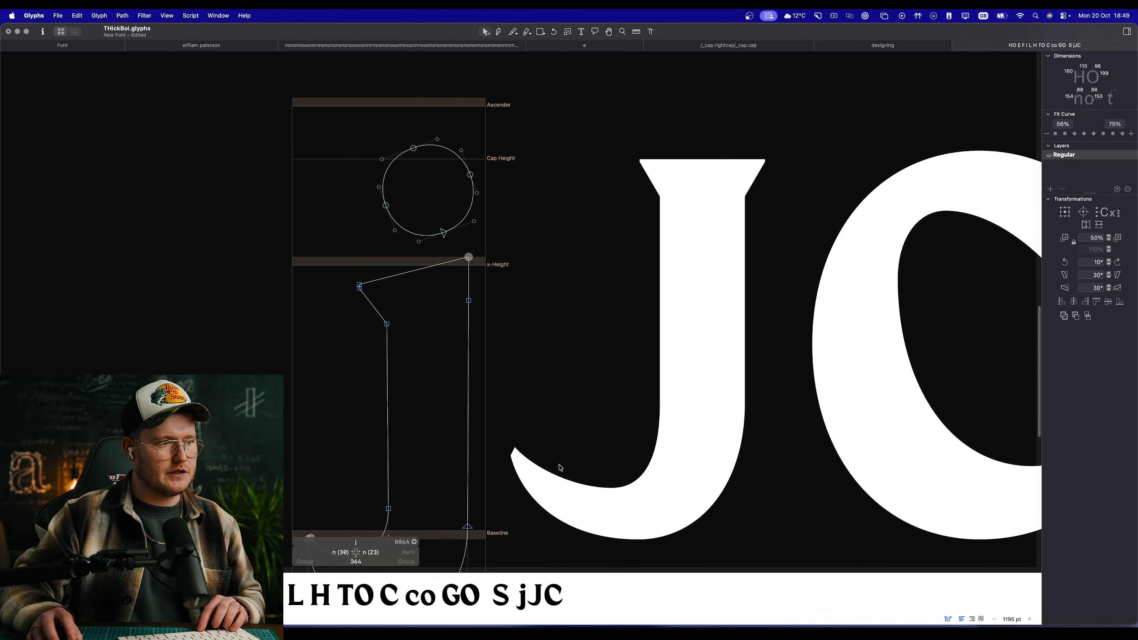
Step: Copy the lowercase j's stem-and-tail outline without its dot and paste it into the capital J glyph
{"action": "scroll", "coordinate": [493, 434], "scroll_direction": "down", "scroll_amount": 3}
{"action": "key", "text": "p"}
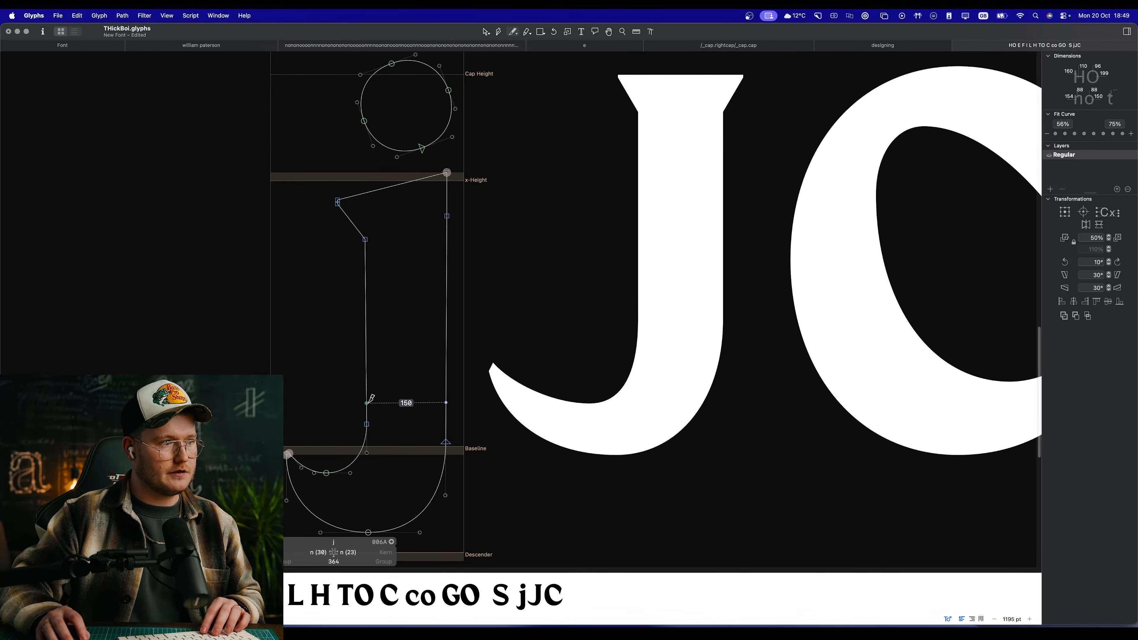
{"action": "key", "text": "v"}
{"action": "double_click", "coordinate": [366, 402]}
{"action": "key", "text": "super+c"}
{"action": "left_click", "coordinate": [634, 320]}
{"action": "key", "text": "super+v"}
{"action": "key", "text": "super+z"}
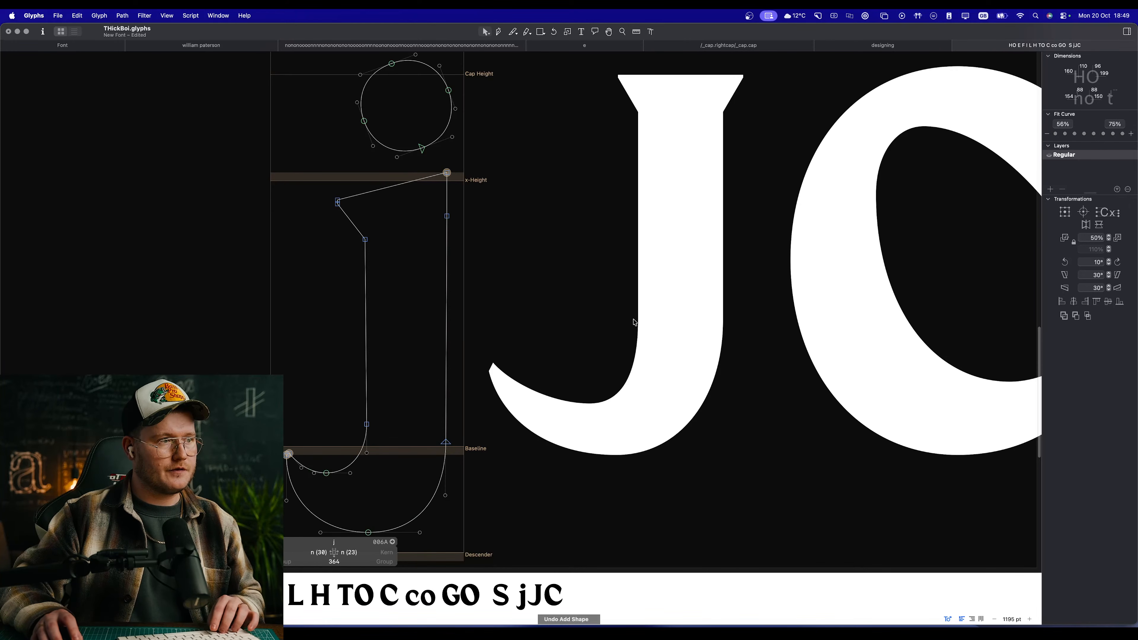
{"action": "double_click", "coordinate": [634, 320]}
{"action": "key", "text": "super+v"}
{"action": "scroll", "coordinate": [664, 308], "scroll_direction": "down", "scroll_amount": 2}
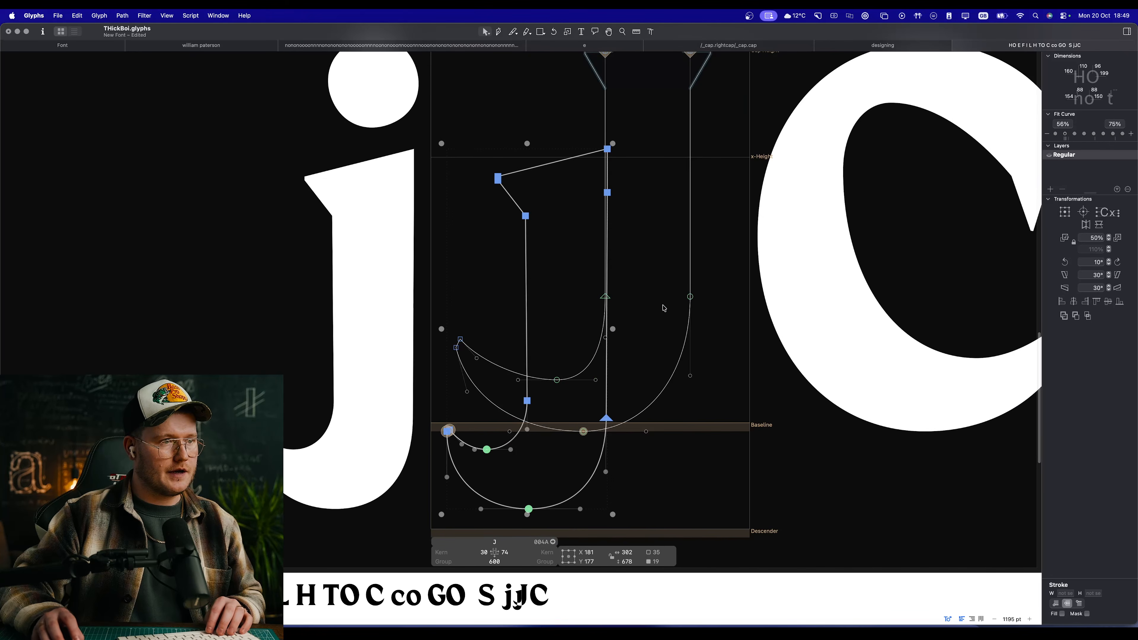
Step: Shift the original J outline right by 80 units and move the pasted j outline up, clear of it
{"action": "double_click", "coordinate": [690, 269]}
{"action": "key", "text": "shift+Right"}
{"action": "key", "text": "shift+Right"}
{"action": "key", "text": "shift+Right"}
{"action": "key", "text": "shift+Right"}
{"action": "key", "text": "shift+Right"}
{"action": "key", "text": "shift+Right"}
{"action": "key", "text": "shift+Right"}
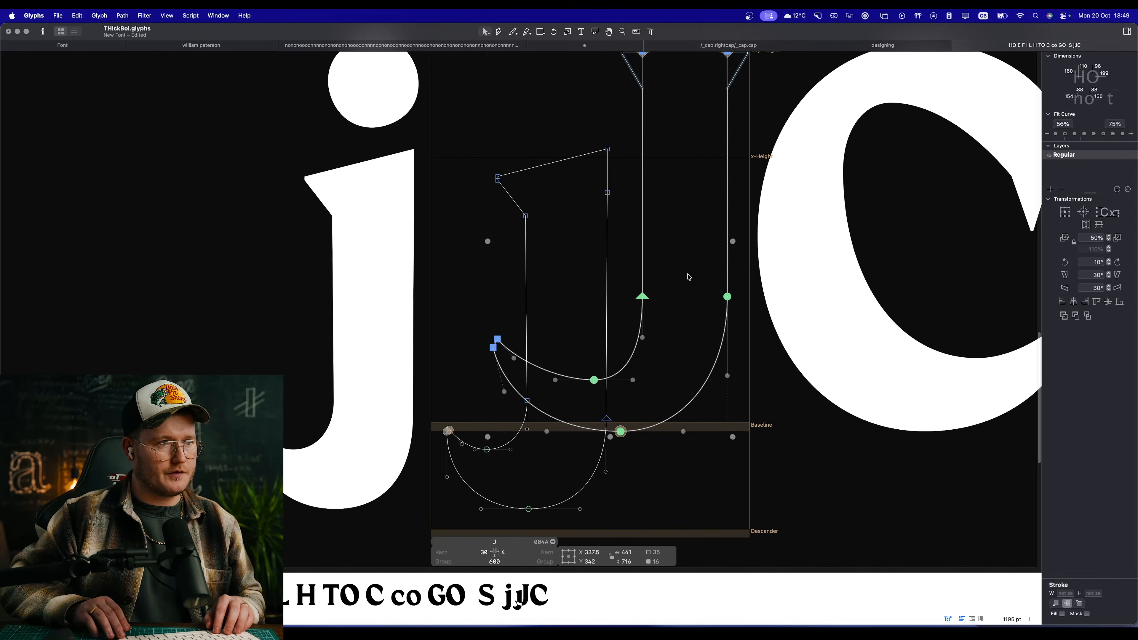
{"action": "key", "text": "shift+Right"}
{"action": "double_click", "coordinate": [608, 287]}
{"action": "left_click_drag", "start_coordinate": [608, 287], "coordinate": [633, 149]}
Step: Cut the pasted j straight across its stem near x-height and delete the part above the cut
{"action": "key", "text": "e"}
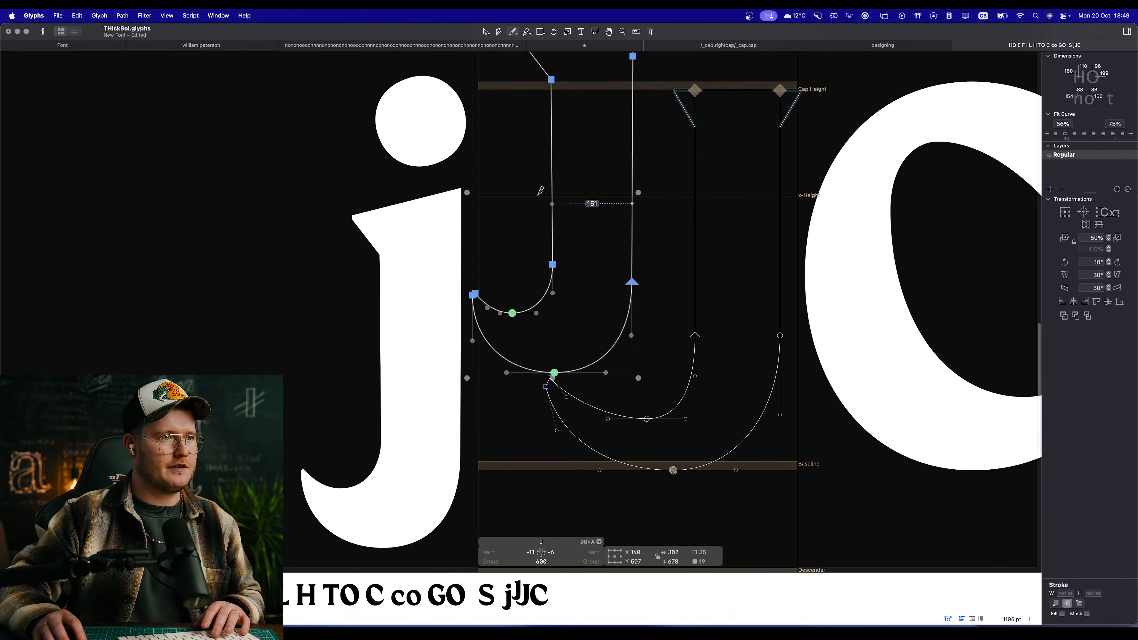
{"action": "left_click_drag", "start_coordinate": [536, 192], "coordinate": [646, 191]}
{"action": "key", "text": "v"}
{"action": "double_click", "coordinate": [631, 223]}
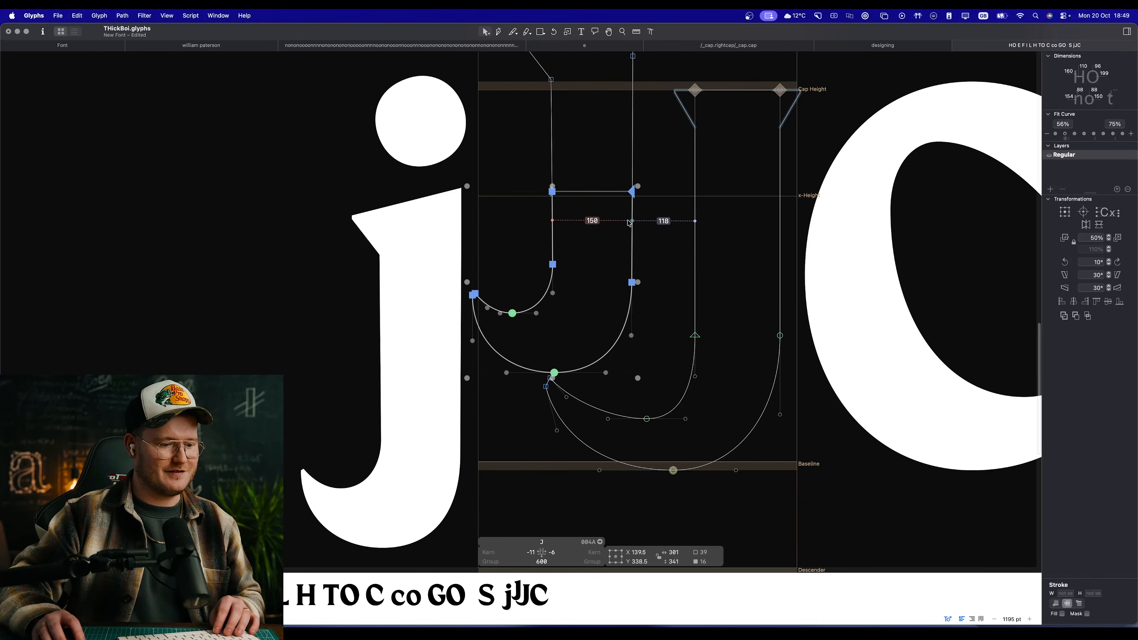
{"action": "key", "text": "Delete"}
{"action": "double_click", "coordinate": [636, 175]}
{"action": "key", "text": "Delete"}
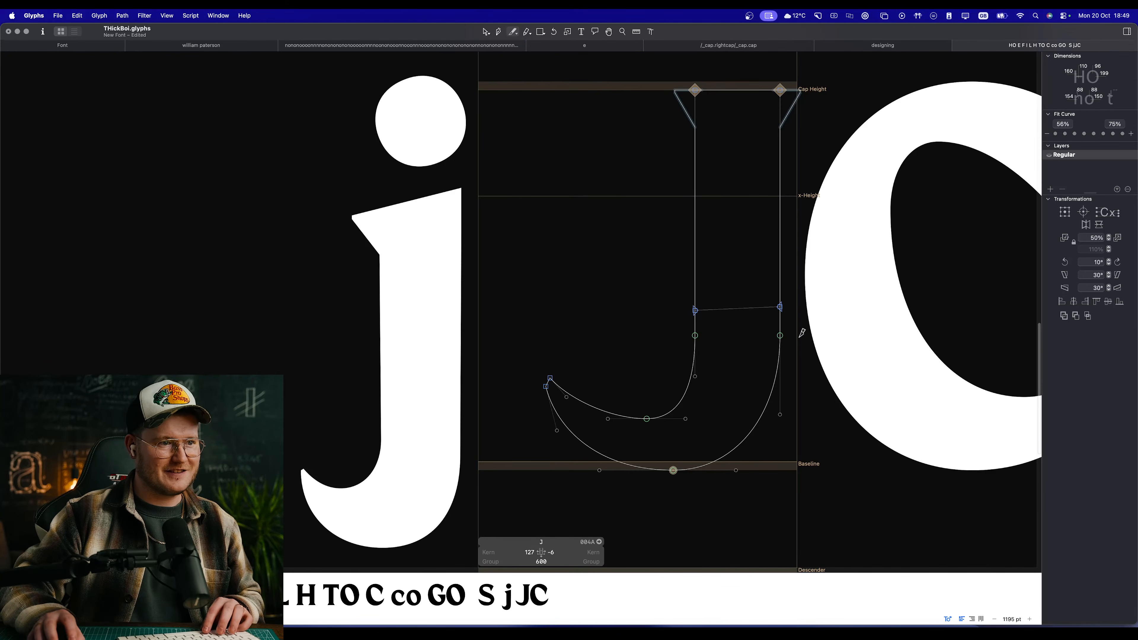
Step: Undo the slanted cut, recut the J's stem horizontally above its curve, and remove the old tail
{"action": "key", "text": "super+z"}
{"action": "key", "text": "v"}
{"action": "left_click_drag", "start_coordinate": [672, 294], "coordinate": [634, 193]}
{"action": "double_click", "coordinate": [781, 310]}
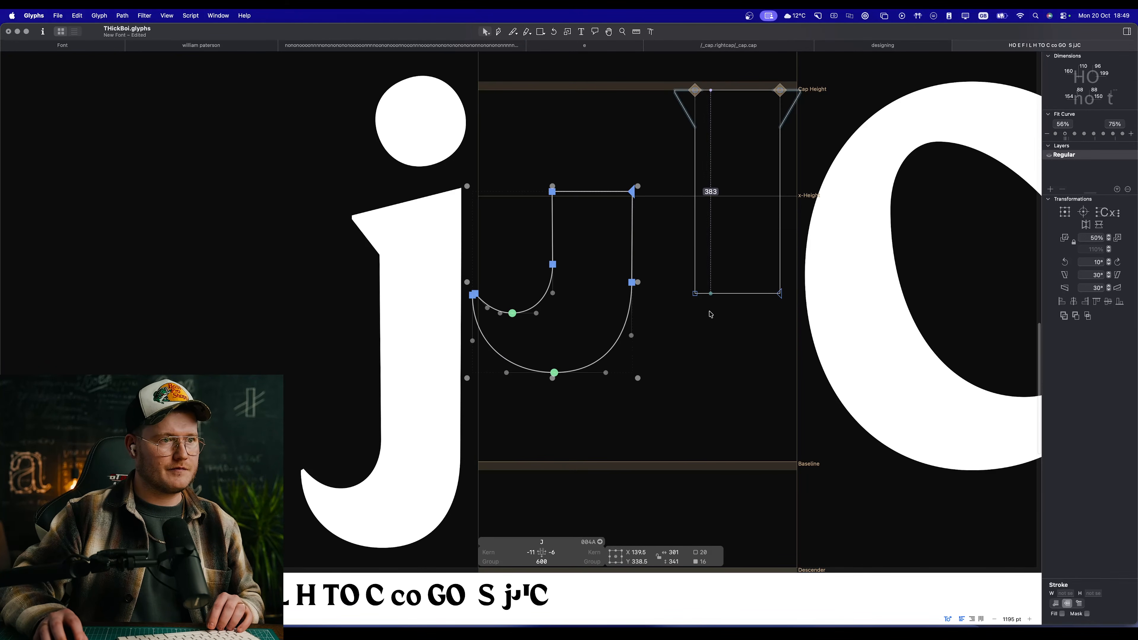
Step: Delete both horizontal cut edges and move the j tail so its right side joins the J stem's right edge
{"action": "left_click", "coordinate": [731, 294]}
{"action": "left_click", "coordinate": [592, 192], "text": "shift"}
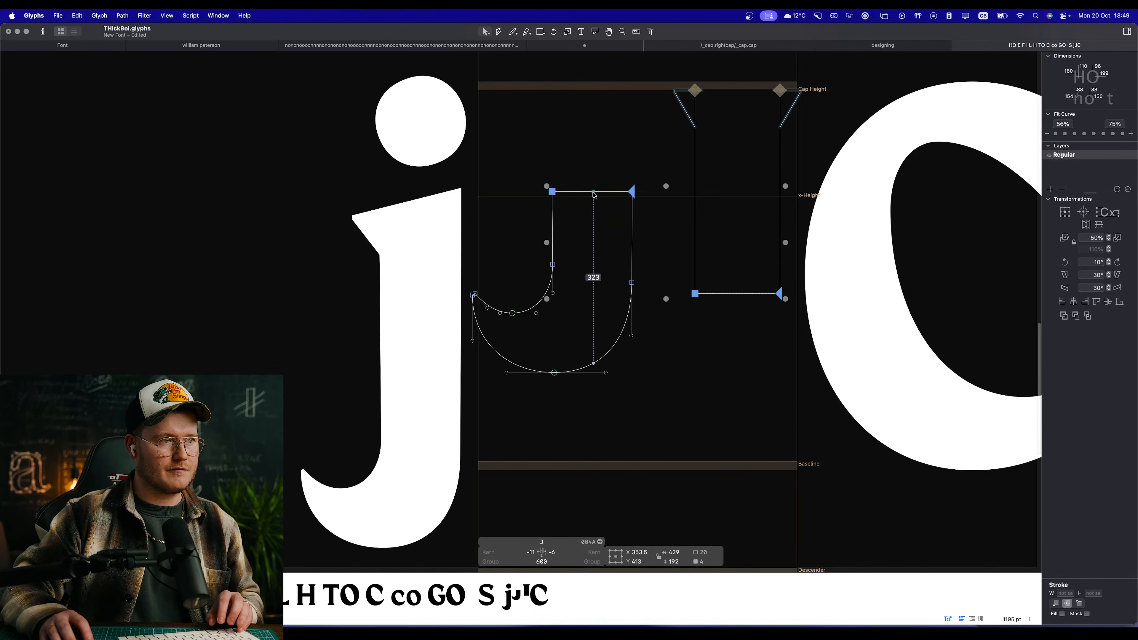
{"action": "key", "text": "Delete"}
{"action": "left_click_drag", "start_coordinate": [662, 161], "coordinate": [449, 471]}
{"action": "left_click_drag", "start_coordinate": [633, 192], "coordinate": [781, 295]}
Step: Move the tail's inner stem nodes left to join and close the path at the J stem's left edge
{"action": "key", "text": "space"}
{"action": "scroll", "coordinate": [776, 319], "scroll_direction": "up", "scroll_amount": 3}
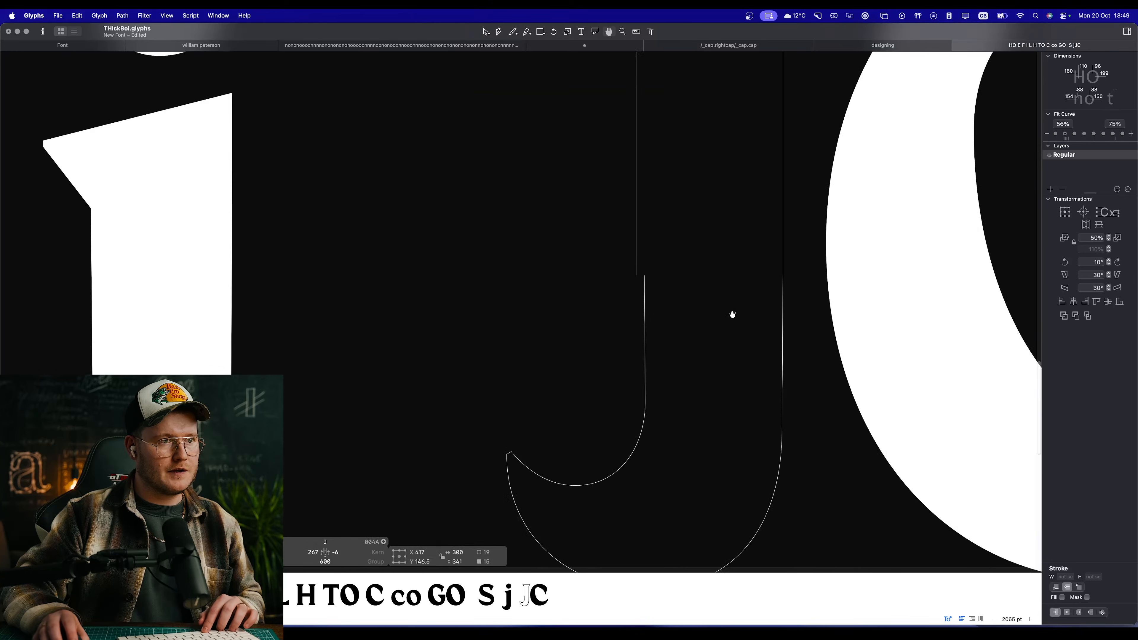
{"action": "mouse_move", "coordinate": [672, 506]}
{"action": "left_mouse_down"}
{"action": "mouse_move", "coordinate": [534, 460]}
{"action": "mouse_move", "coordinate": [506, 429]}
{"action": "left_mouse_up"}
{"action": "left_click", "coordinate": [599, 364]}
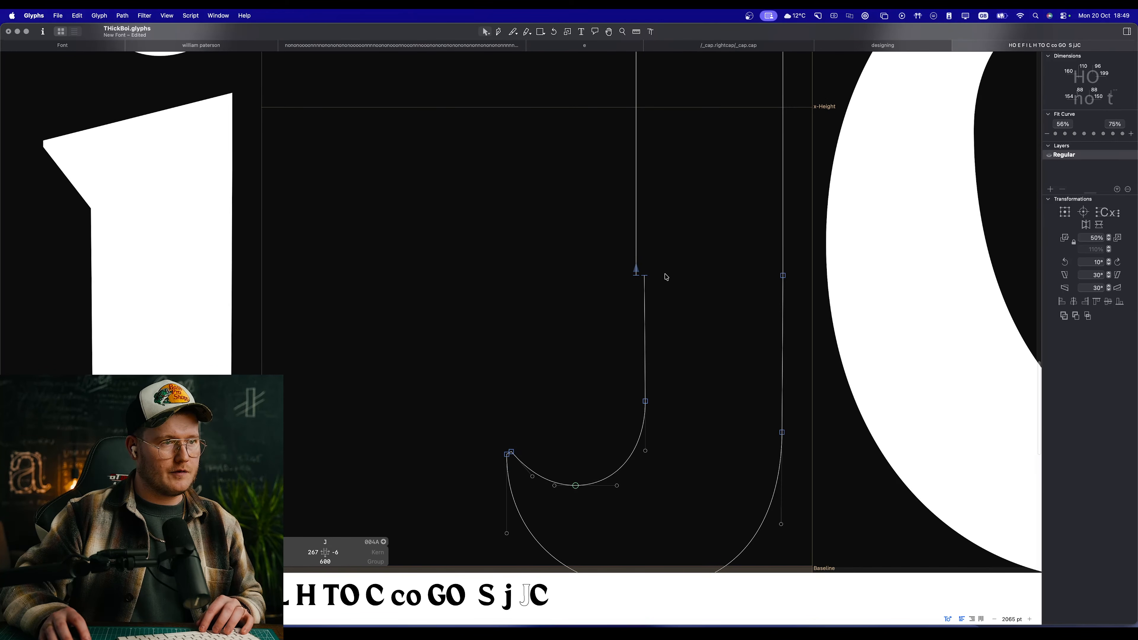
{"action": "left_click_drag", "start_coordinate": [666, 275], "coordinate": [642, 319]}
{"action": "left_click", "coordinate": [565, 487]}
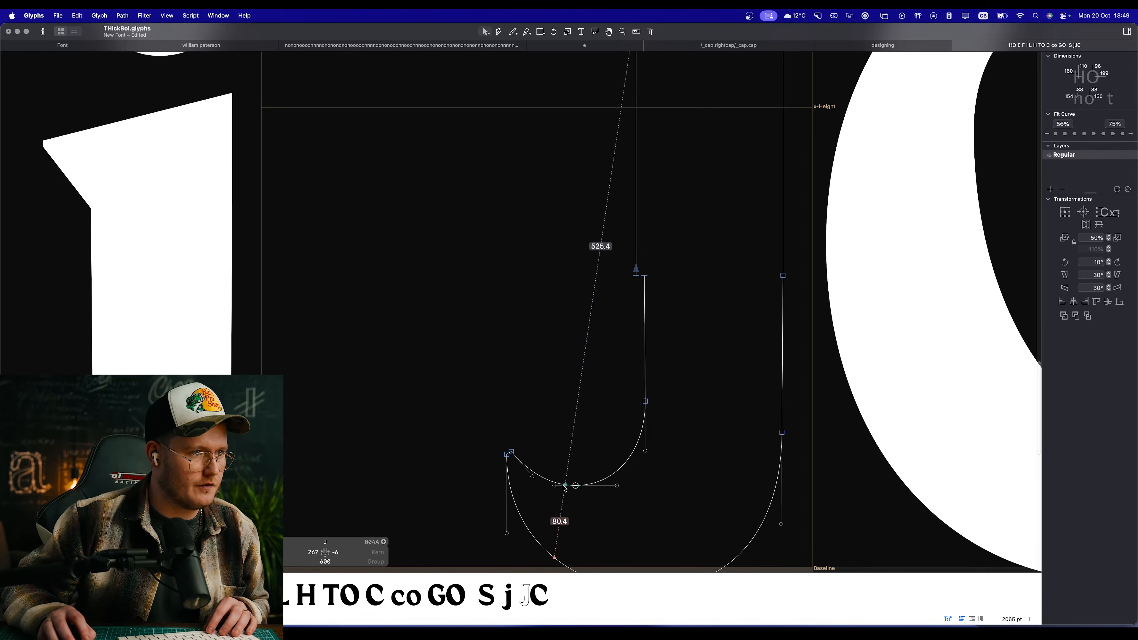
{"action": "left_click_drag", "start_coordinate": [475, 415], "coordinate": [636, 515]}
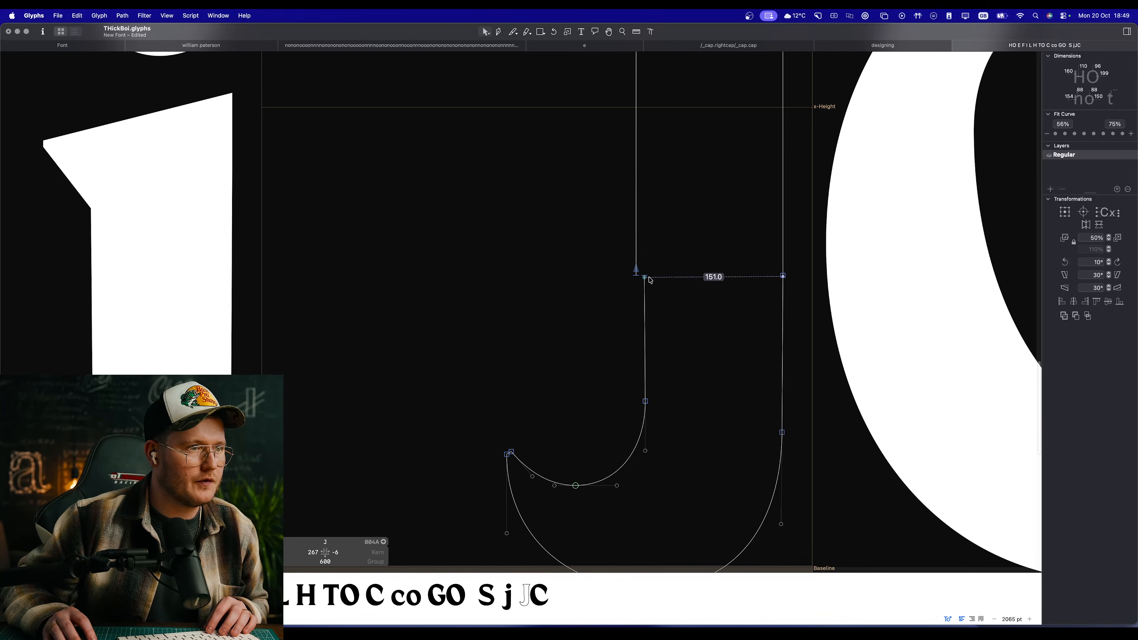
{"action": "left_click_drag", "start_coordinate": [670, 255], "coordinate": [639, 451]}
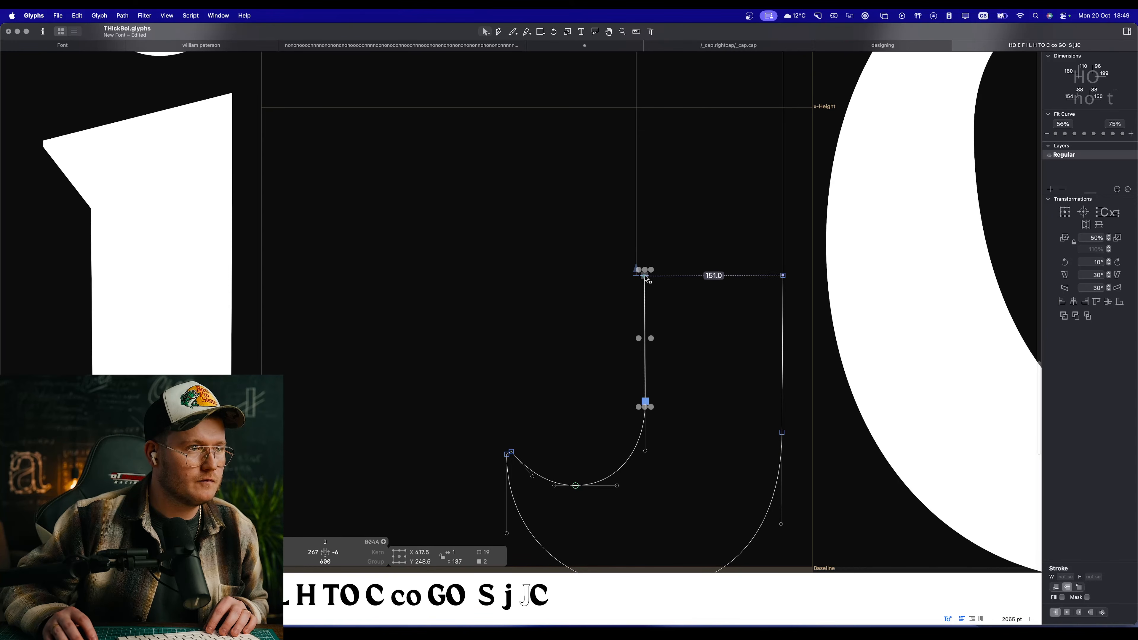
{"action": "left_click_drag", "start_coordinate": [645, 276], "coordinate": [636, 276]}
Step: Move the tail tip and the inner curve's bottom node left by 11 units and preview the J beside the C
{"action": "left_click_drag", "start_coordinate": [459, 394], "coordinate": [596, 545]}
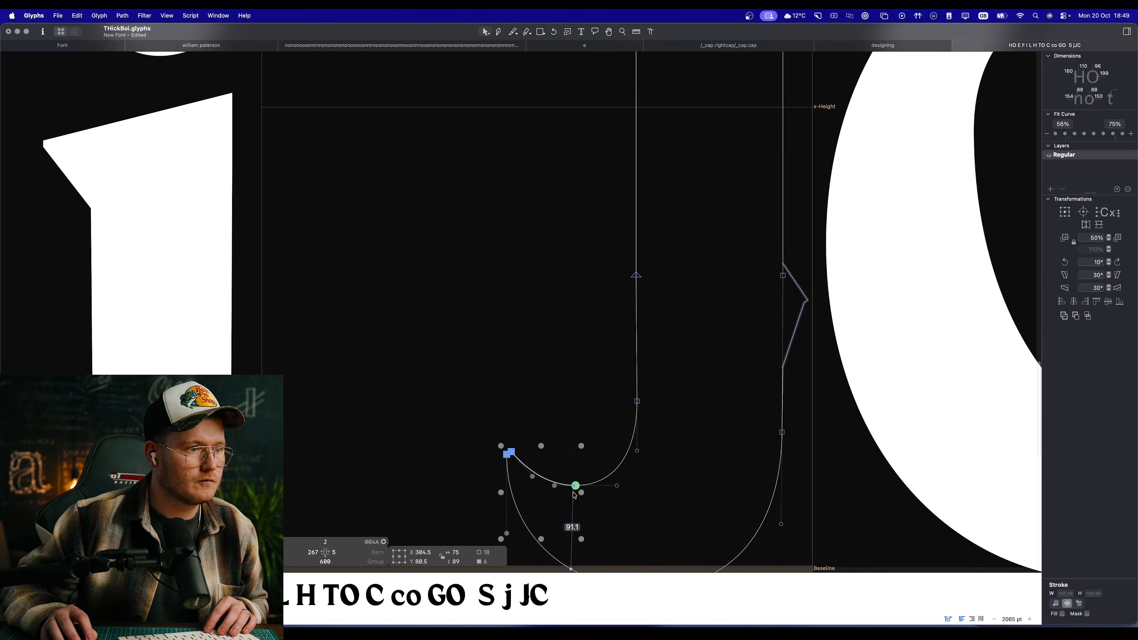
{"action": "scroll", "coordinate": [575, 495], "scroll_direction": "down", "scroll_amount": 3}
{"action": "left_click_drag", "start_coordinate": [571, 395], "coordinate": [559, 395]}
{"action": "key", "text": "space"}
{"action": "scroll", "coordinate": [600, 364], "scroll_direction": "down", "scroll_amount": 5}
{"action": "scroll", "coordinate": [603, 319], "scroll_direction": "up", "scroll_amount": 3}
{"action": "scroll", "coordinate": [586, 251], "scroll_direction": "up", "scroll_amount": 1}
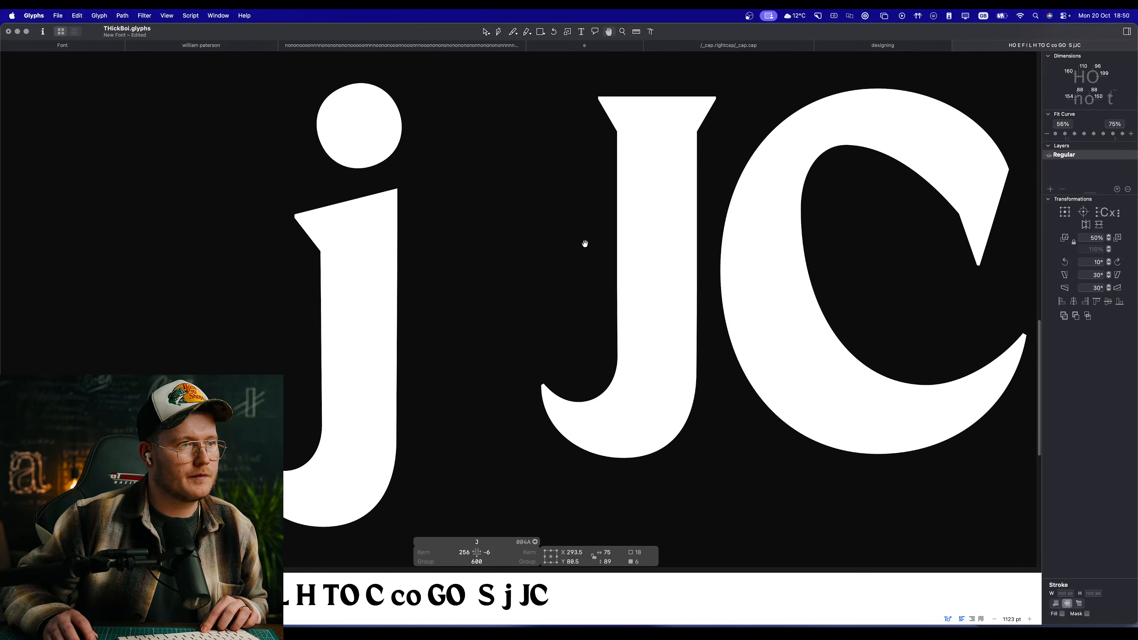
{"action": "scroll", "coordinate": [601, 215], "scroll_direction": "up", "scroll_amount": 2}
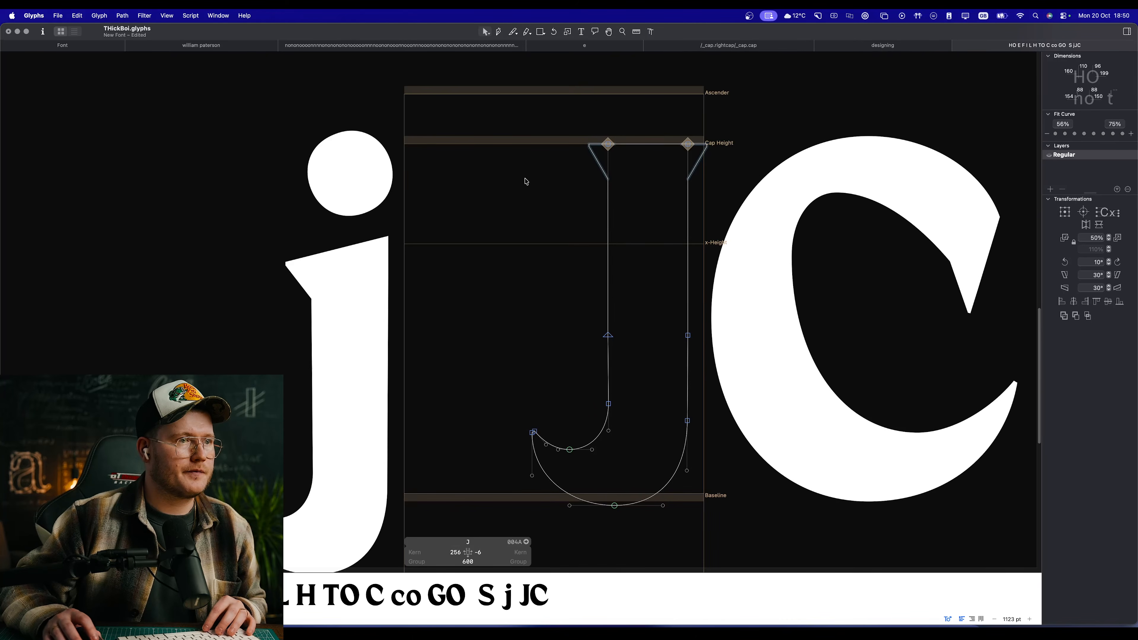
Step: Delete the left and right triangular serifs from the top of the J's stem
{"action": "left_click", "coordinate": [597, 159]}
{"action": "key", "text": "Delete"}
{"action": "key", "text": "space"}
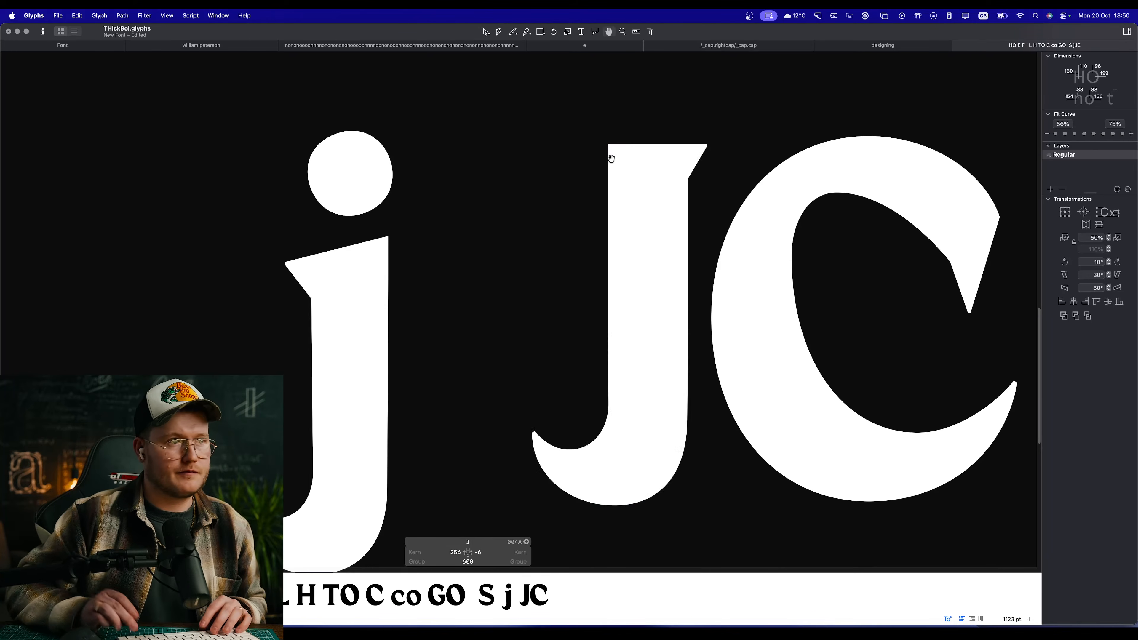
{"action": "left_click_drag", "start_coordinate": [683, 146], "coordinate": [750, 173]}
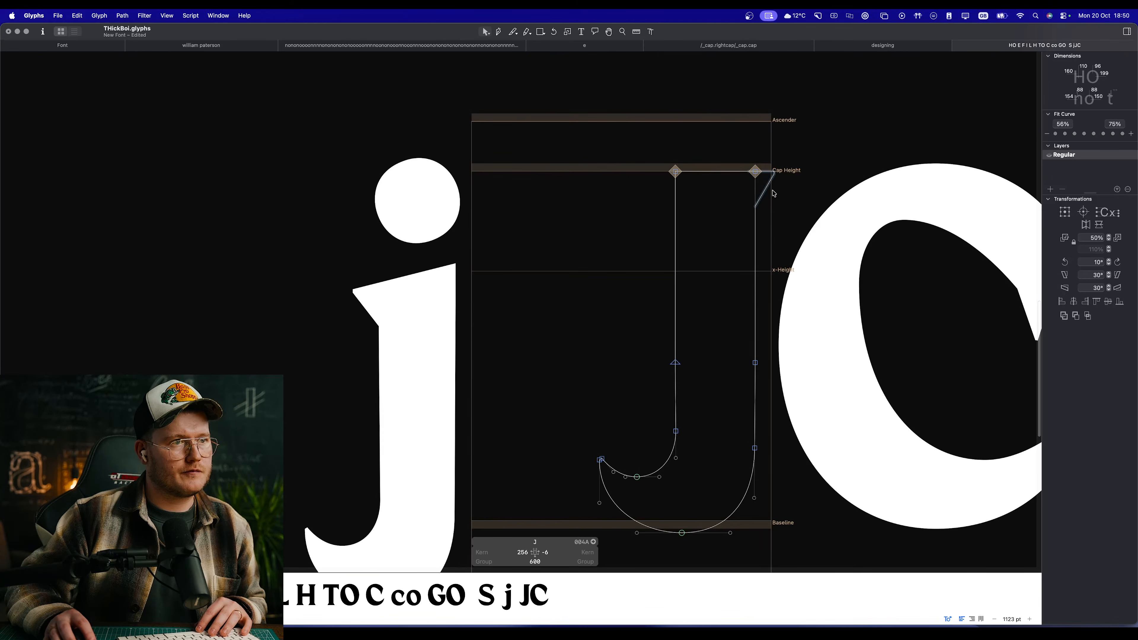
{"action": "left_click", "coordinate": [767, 184]}
{"action": "key", "text": "Delete"}
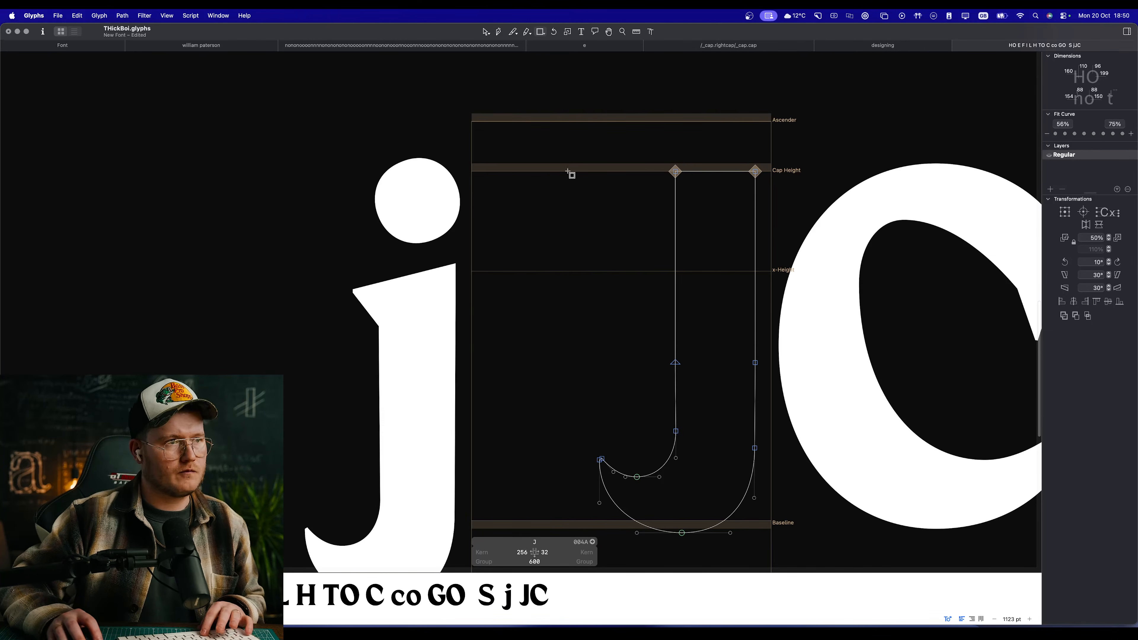
Step: Draw a rectangle about 396 units wide across the top of the stem and set its height to 110
{"action": "mouse_move", "coordinate": [550, 172]}
{"action": "left_mouse_down"}
{"action": "mouse_move", "coordinate": [688, 204]}
{"action": "mouse_move", "coordinate": [707, 190]}
{"action": "mouse_move", "coordinate": [752, 192]}
{"action": "left_mouse_up"}
{"action": "key", "text": "v"}
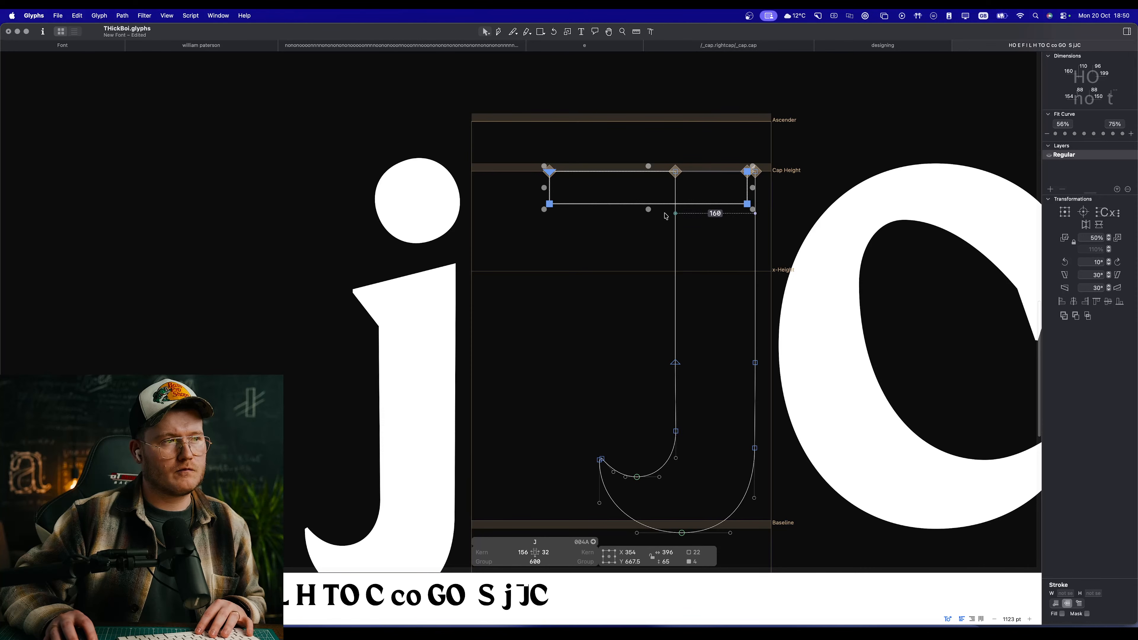
{"action": "double_click", "coordinate": [673, 563]}
{"action": "type", "text": "110"}
{"action": "key", "text": "Return"}
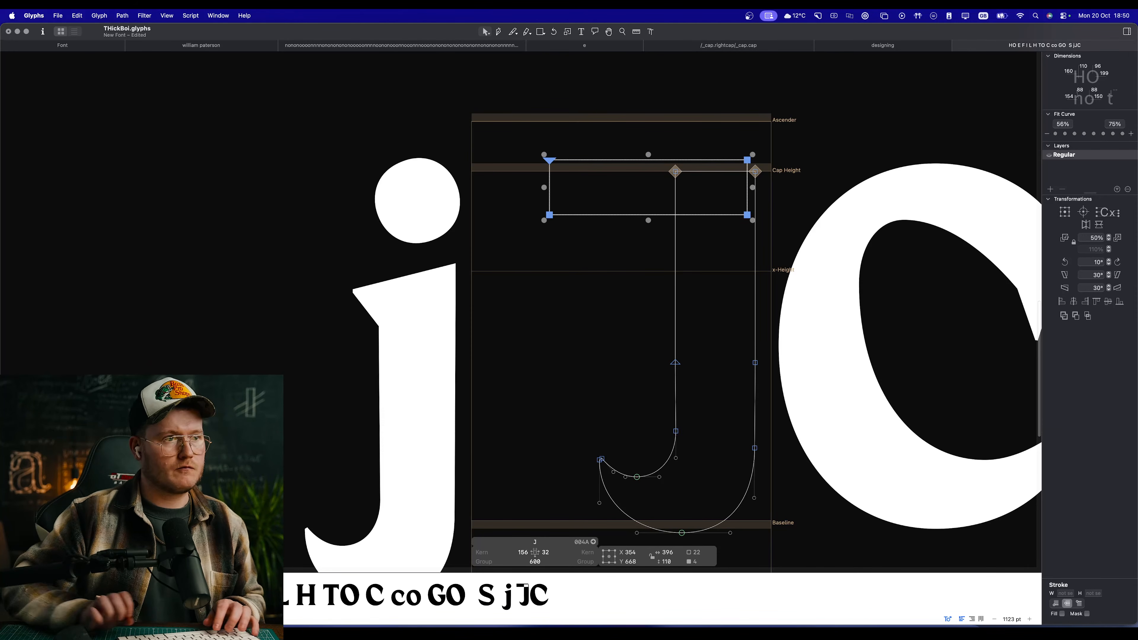
Step: Move the rectangle down so its upper edge sits at cap height, and correct the path directions
{"action": "left_click", "coordinate": [639, 260]}
{"action": "double_click", "coordinate": [653, 162]}
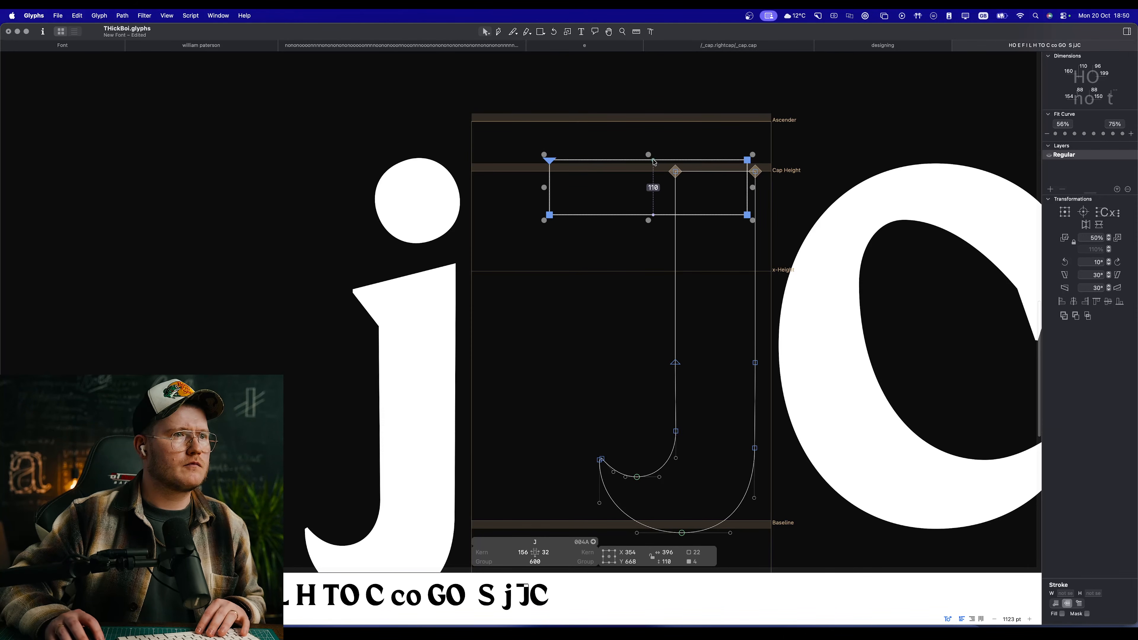
{"action": "left_click_drag", "start_coordinate": [653, 163], "coordinate": [653, 175]}
{"action": "left_click", "coordinate": [534, 207]}
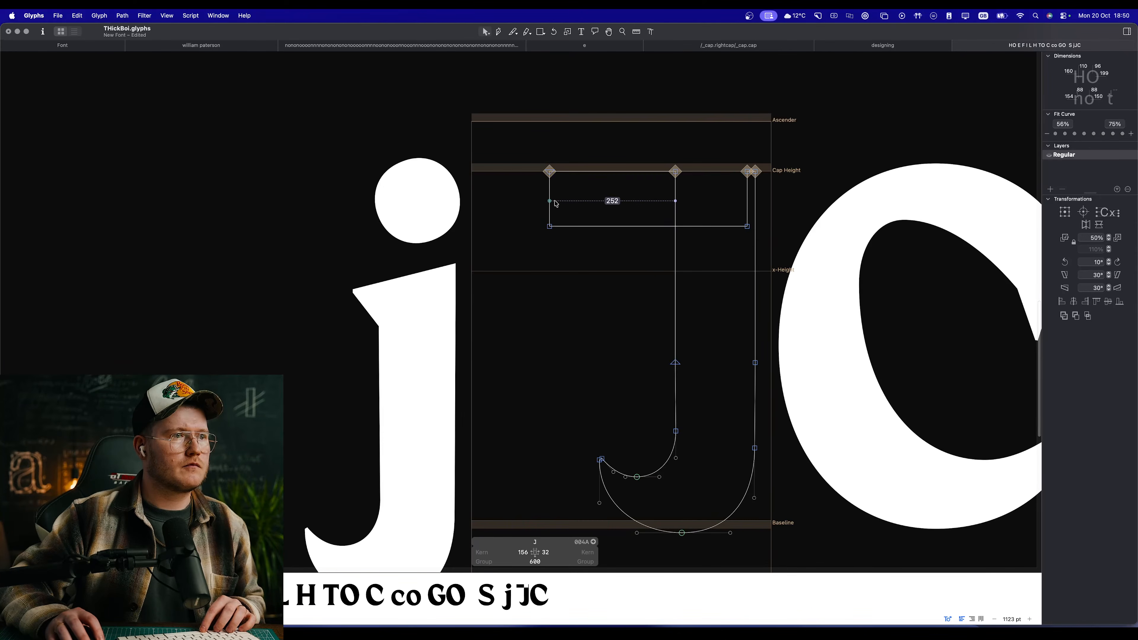
{"action": "key", "text": "super+shift+r"}
Step: Shorten the top bar by moving its left edge right to line up with the tail tip, and preview the J
{"action": "key", "text": "space"}
{"action": "left_click_drag", "start_coordinate": [483, 257], "coordinate": [475, 256]}
{"action": "left_click_drag", "start_coordinate": [542, 202], "coordinate": [597, 207]}
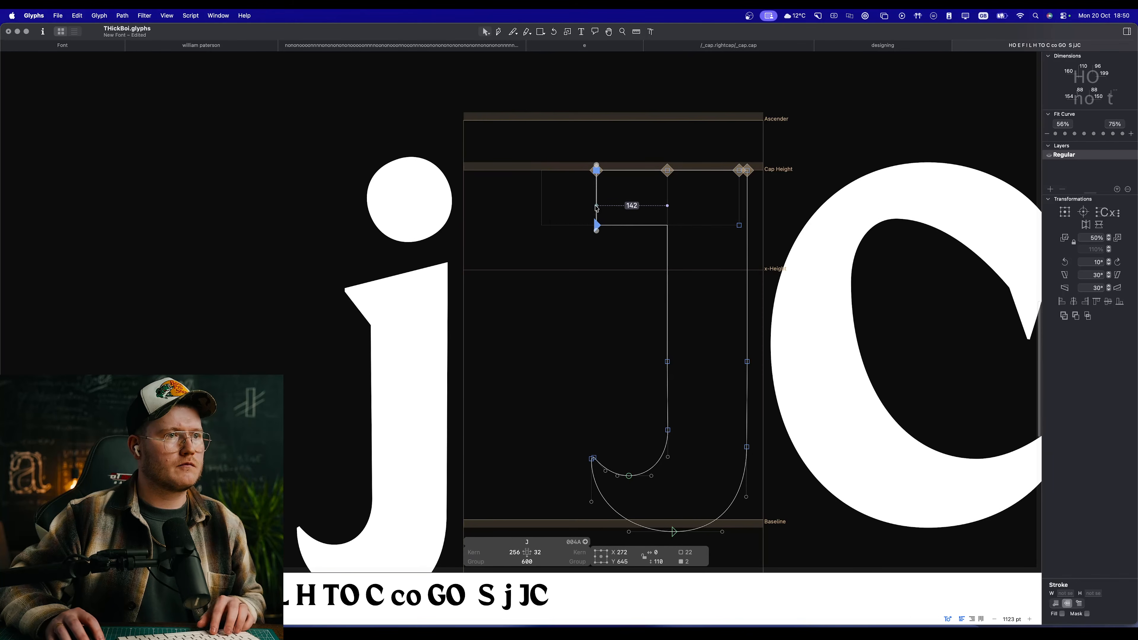
{"action": "left_click", "coordinate": [622, 304]}
{"action": "key", "text": "space"}
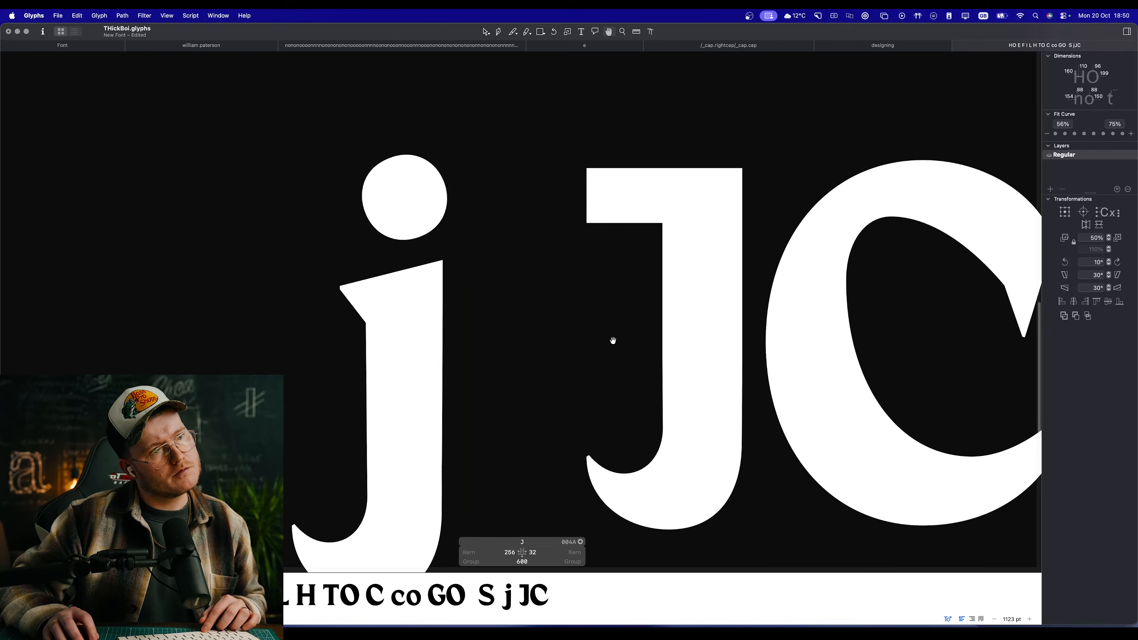
{"action": "scroll", "coordinate": [612, 341], "scroll_direction": "down", "scroll_amount": 5}
{"action": "scroll", "coordinate": [612, 342], "scroll_direction": "up", "scroll_amount": 5}
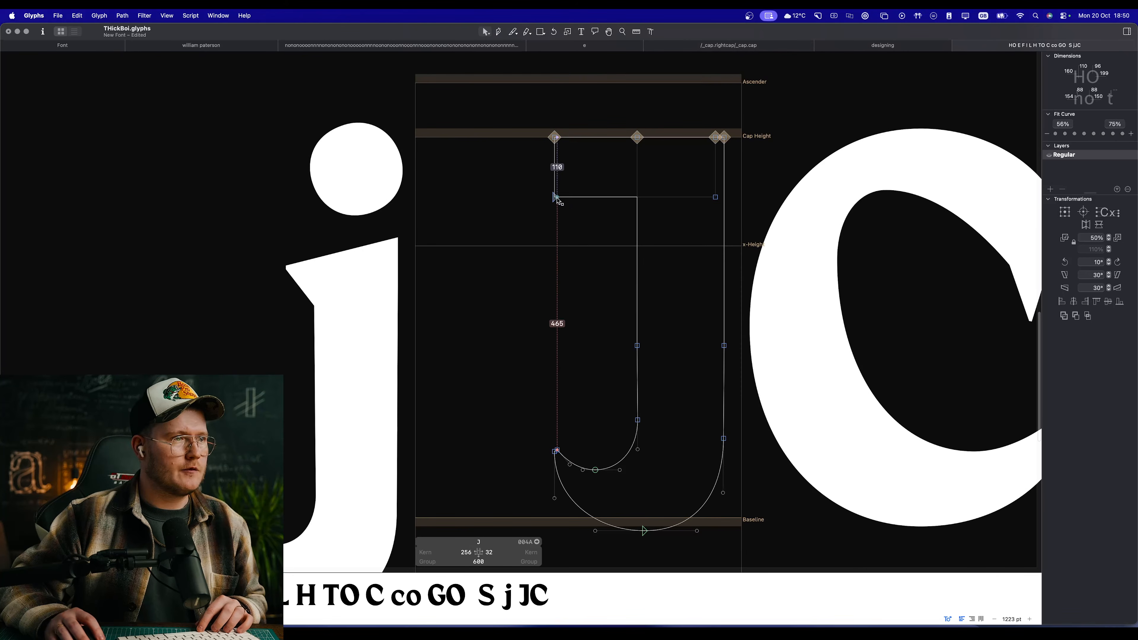
Step: Lower the bar's bottom-left corner to slope its underside, making the left edge about 171 units tall, and preview the J
{"action": "left_click_drag", "start_coordinate": [555, 197], "coordinate": [555, 230]}
{"action": "left_click", "coordinate": [599, 253]}
{"action": "key", "text": "space"}
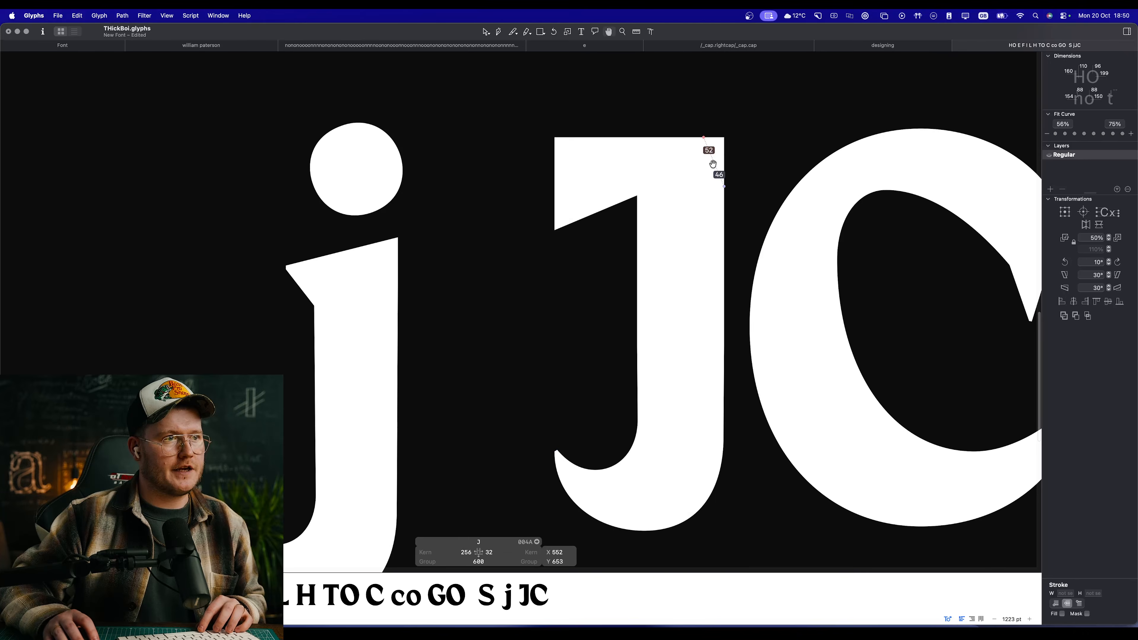
{"action": "scroll", "coordinate": [603, 322], "scroll_direction": "down", "scroll_amount": 5}
{"action": "scroll", "coordinate": [585, 314], "scroll_direction": "up", "scroll_amount": 3}
{"action": "scroll", "coordinate": [584, 314], "scroll_direction": "up", "scroll_amount": 4}
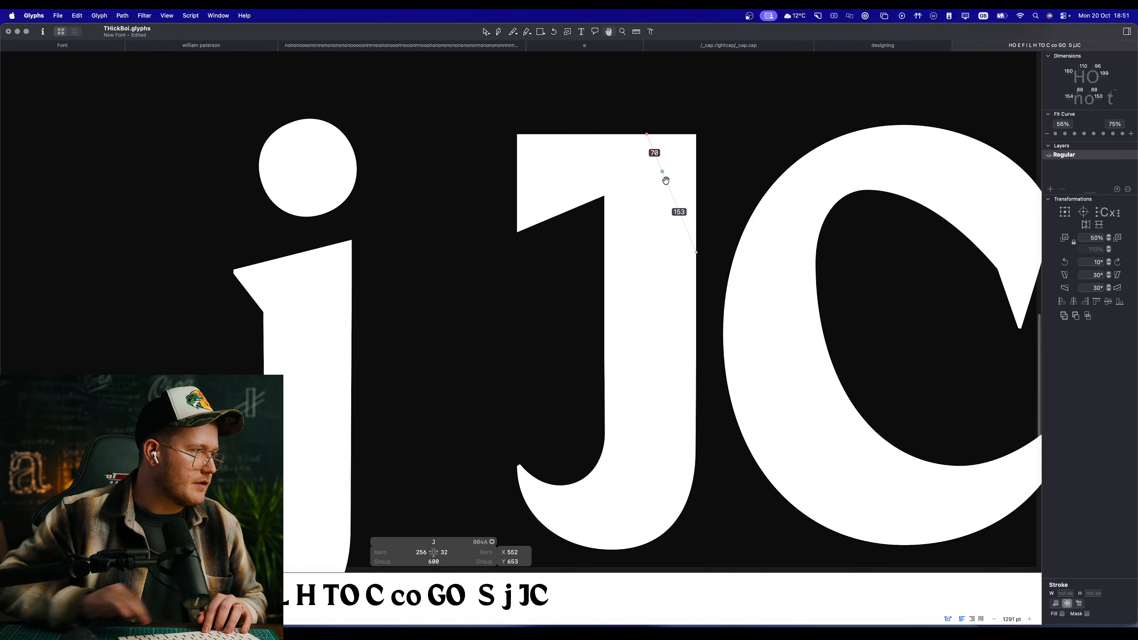
Step: Move both nodes of the top bar's left edge right to X 278
{"action": "left_click_drag", "start_coordinate": [541, 368], "coordinate": [491, 327]}
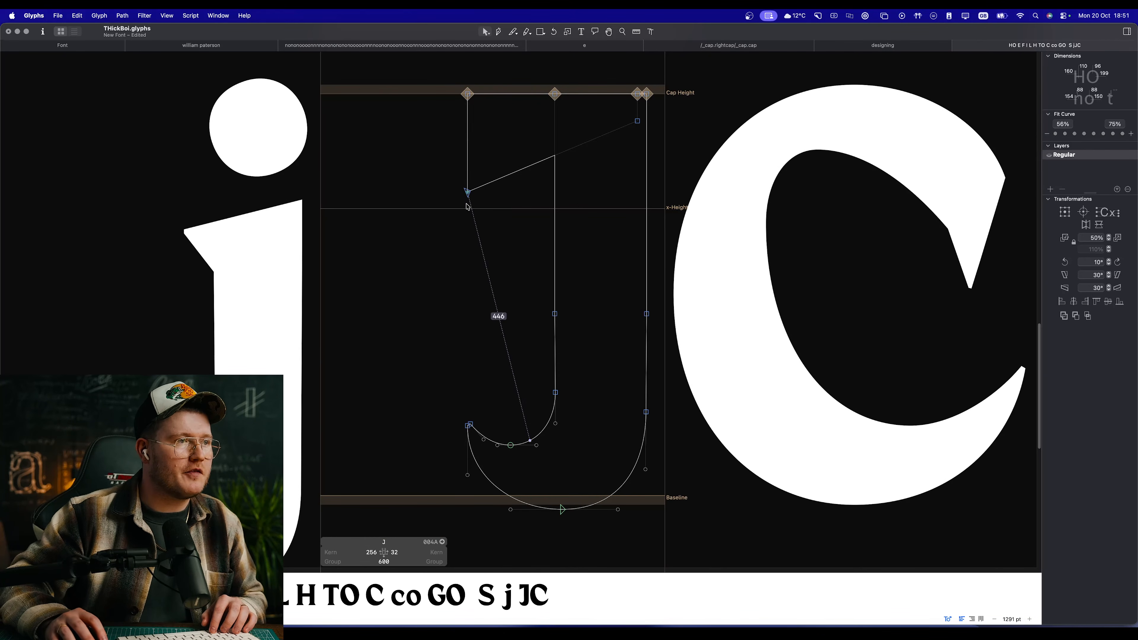
{"action": "left_click_drag", "start_coordinate": [429, 221], "coordinate": [491, 96]}
{"action": "left_click_drag", "start_coordinate": [466, 196], "coordinate": [478, 196]}
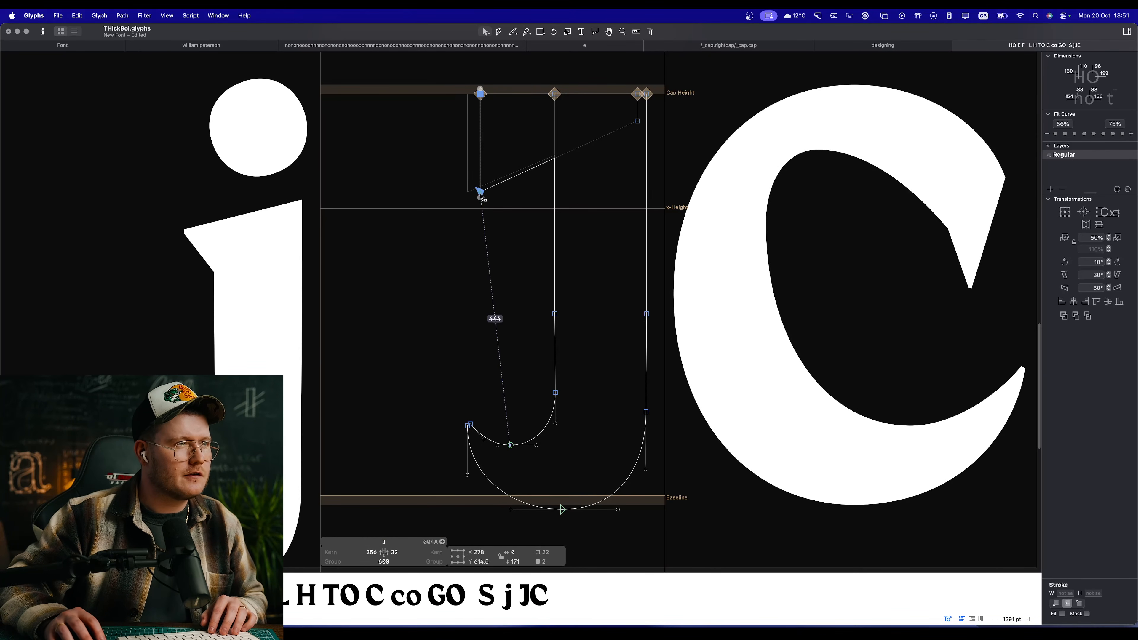
Step: Try extending the J's tail by moving its tip and the inner curve's lowest node left, then undo the move
{"action": "scroll", "coordinate": [472, 304], "scroll_direction": "down", "scroll_amount": 3}
{"action": "left_click_drag", "start_coordinate": [371, 289], "coordinate": [531, 457]}
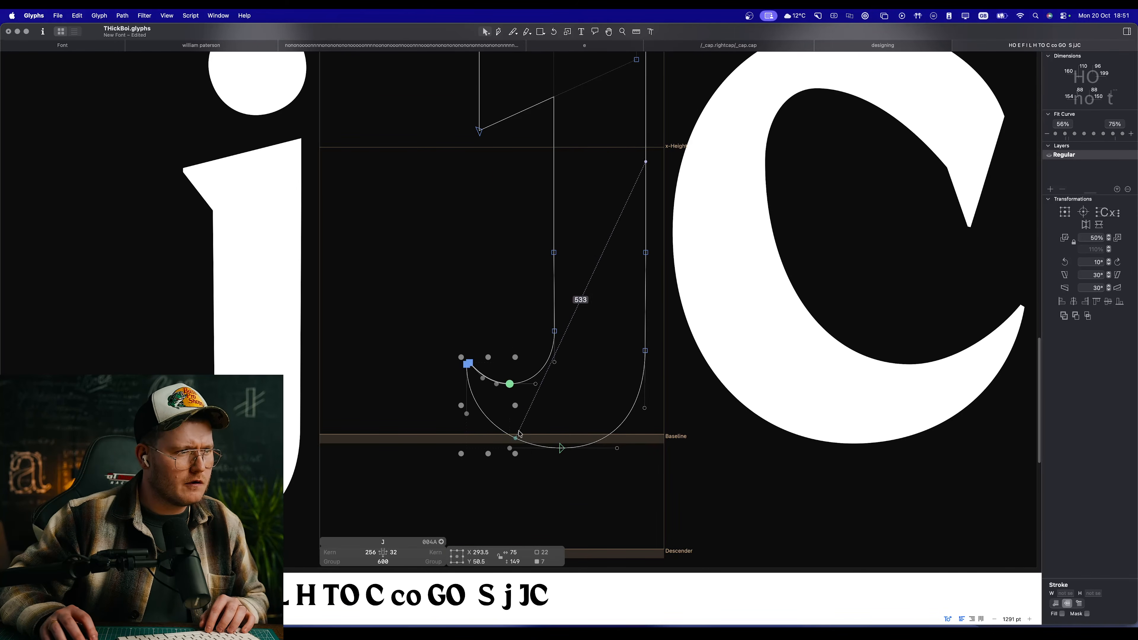
{"action": "left_click_drag", "start_coordinate": [510, 384], "coordinate": [492, 385]}
{"action": "key", "text": "space"}
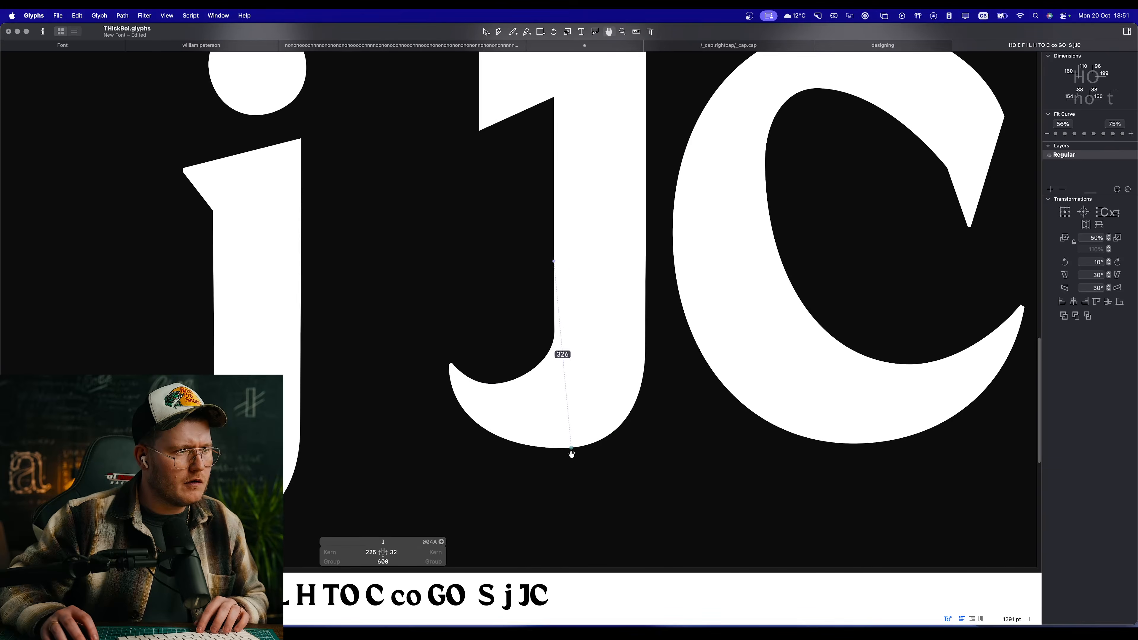
{"action": "left_click_drag", "start_coordinate": [602, 473], "coordinate": [351, 273]}
{"action": "left_click_drag", "start_coordinate": [352, 257], "coordinate": [407, 247]}
{"action": "key", "text": "super+z"}
Step: Raise the J's lower nodes 8 units so the bottom curve meets the baseline overshoot line, and preview the lettering
{"action": "left_click", "coordinate": [588, 476]}
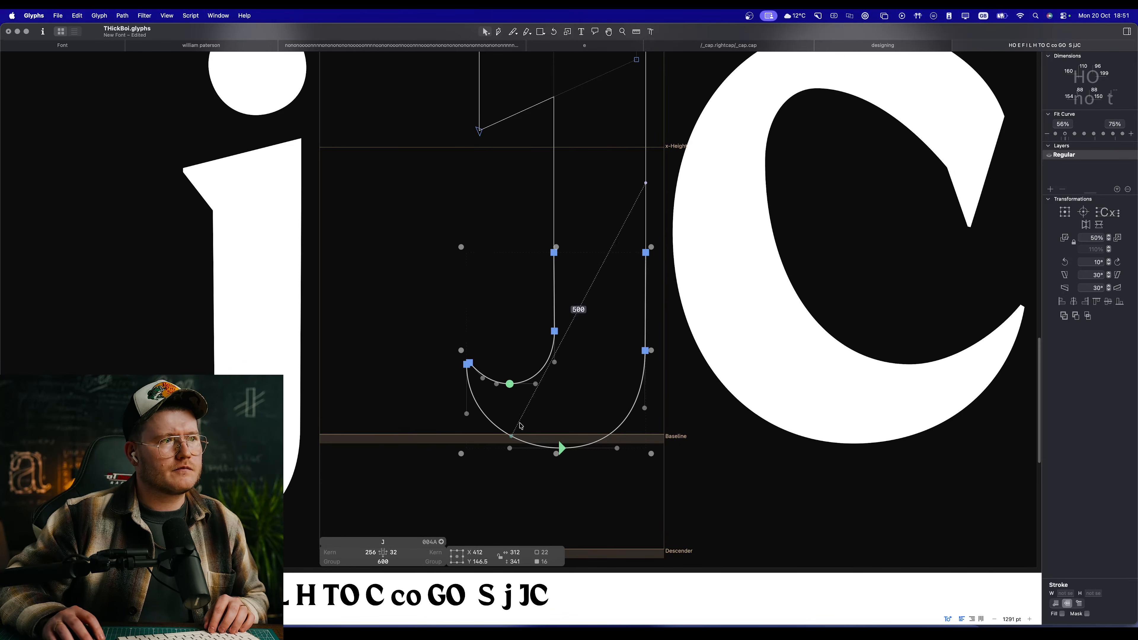
{"action": "left_click_drag", "start_coordinate": [563, 448], "coordinate": [563, 445]}
{"action": "key", "text": "super+space"}
{"action": "left_click_drag", "start_coordinate": [509, 413], "coordinate": [641, 487]}
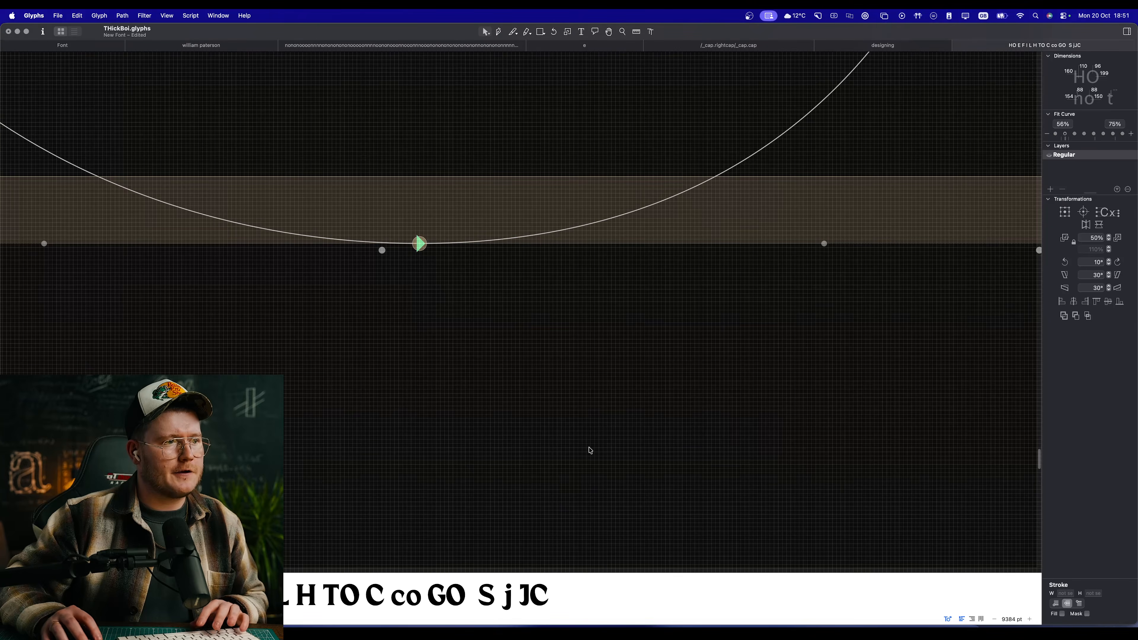
{"action": "key", "text": "space"}
{"action": "scroll", "coordinate": [536, 328], "scroll_direction": "down", "scroll_amount": 15}
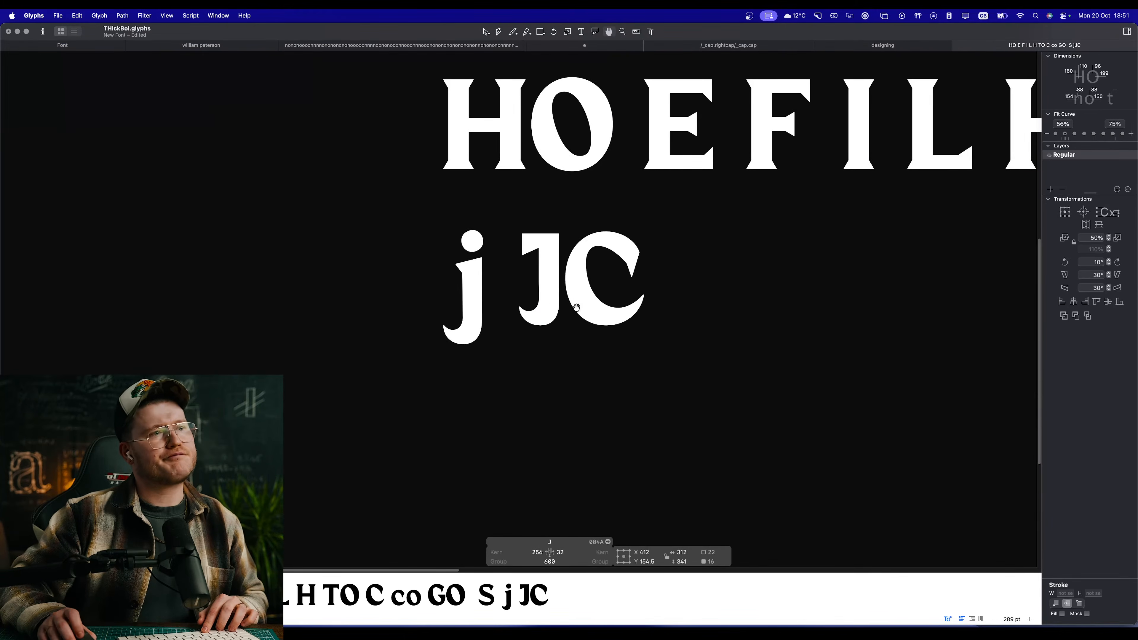
{"action": "scroll", "coordinate": [537, 273], "scroll_direction": "up", "scroll_amount": 5}
{"action": "scroll", "coordinate": [450, 208], "scroll_direction": "up", "scroll_amount": 3}
{"action": "left_click", "coordinate": [516, 282]}
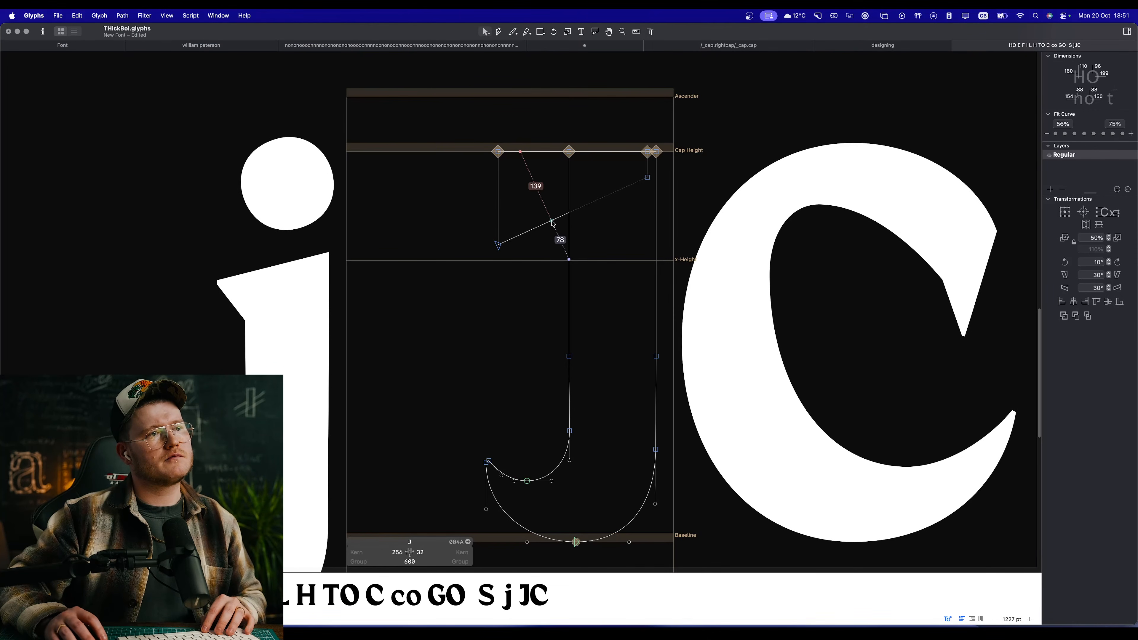
Step: Raise the slanted underside of the J's top bar to thin the serif, and preview the letter
{"action": "left_click_drag", "start_coordinate": [554, 221], "coordinate": [554, 208]}
{"action": "key", "text": "space"}
{"action": "left_click_drag", "start_coordinate": [508, 259], "coordinate": [463, 240]}
{"action": "left_click_drag", "start_coordinate": [381, 67], "coordinate": [503, 215]}
{"action": "key", "text": "space"}
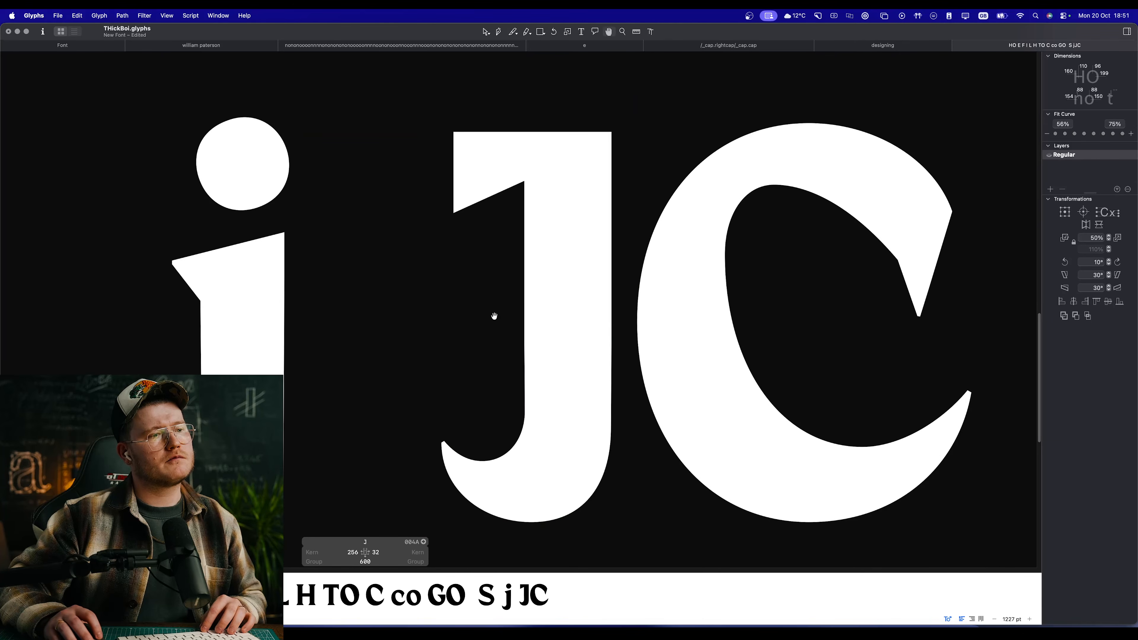
{"action": "left_click_drag", "start_coordinate": [495, 316], "coordinate": [527, 263]}
{"action": "key", "text": "space"}
{"action": "left_click_drag", "start_coordinate": [479, 215], "coordinate": [468, 320]}
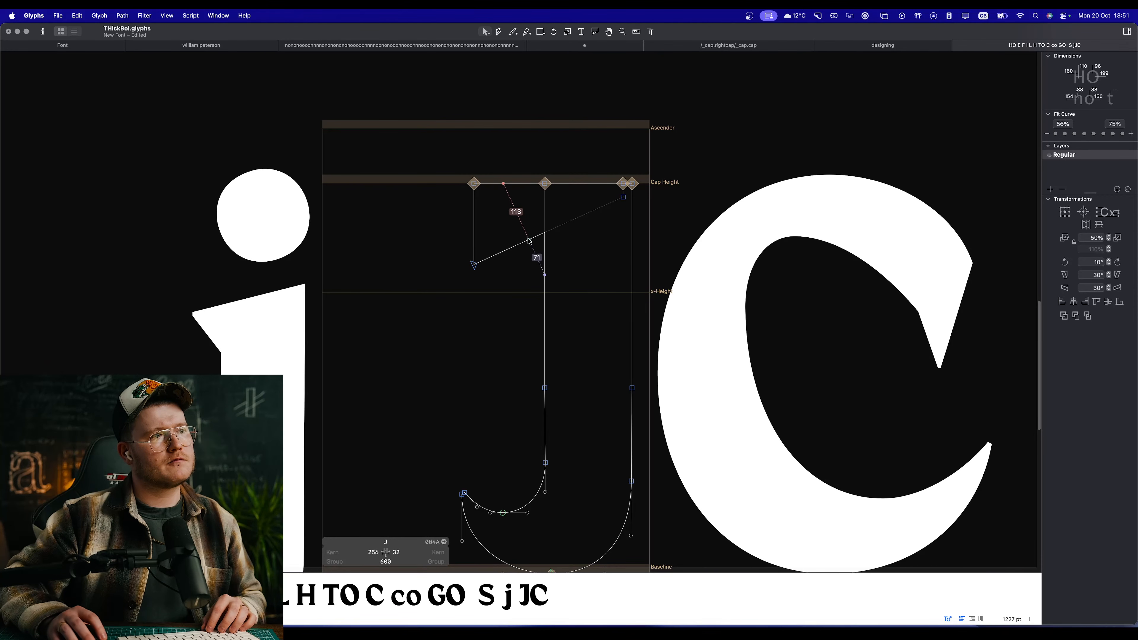
Step: Raise the top bar's slanted underside further, leaving the bar about 127 units tall, and compare the J with its neighbours
{"action": "left_click_drag", "start_coordinate": [530, 241], "coordinate": [530, 228]}
{"action": "key", "text": "space"}
{"action": "scroll", "coordinate": [519, 304], "scroll_direction": "down", "scroll_amount": 5}
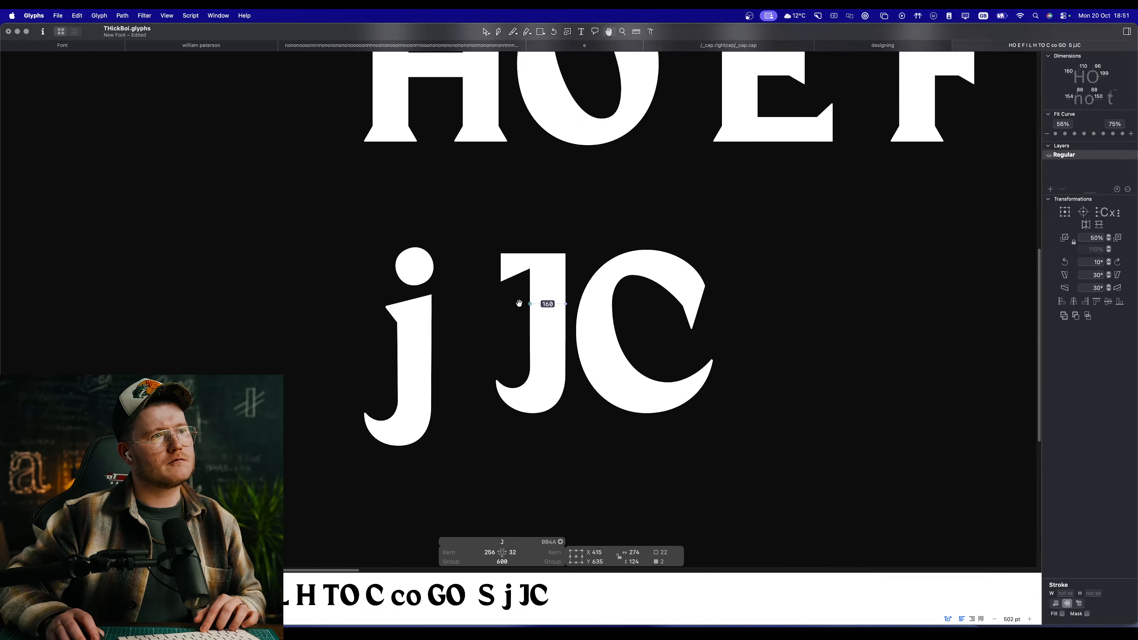
{"action": "scroll", "coordinate": [519, 303], "scroll_direction": "down", "scroll_amount": 6}
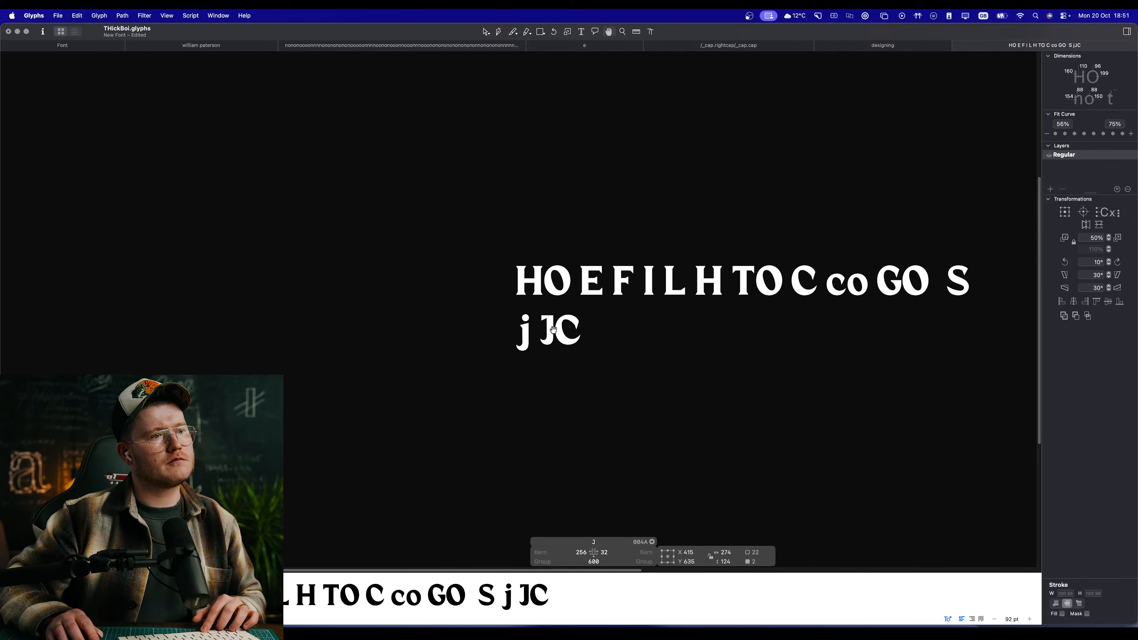
{"action": "scroll", "coordinate": [544, 322], "scroll_direction": "up", "scroll_amount": 8}
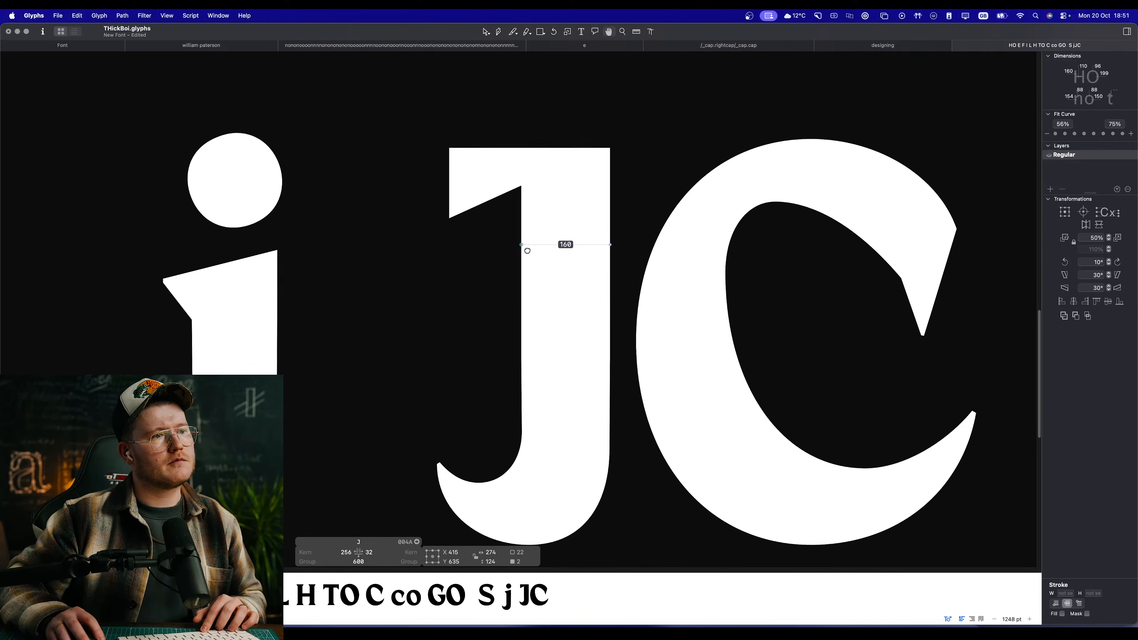
Step: Duplicate the J's top bar as a horizontally mirrored copy and place it on the opposite side of the stem at X 545
{"action": "double_click", "coordinate": [488, 204]}
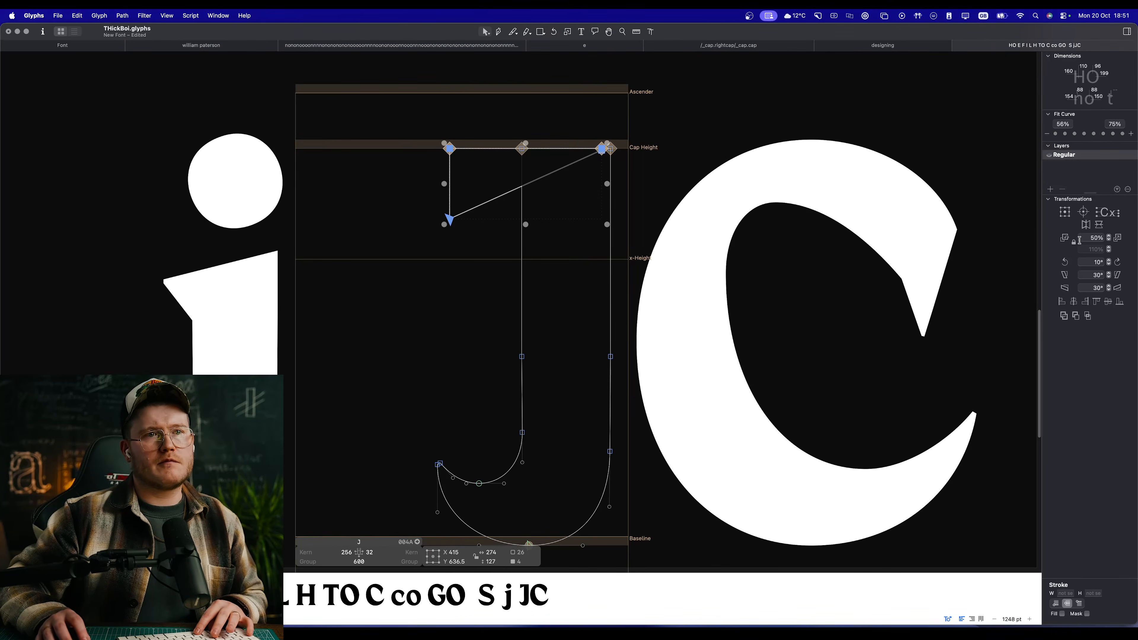
{"action": "left_click", "coordinate": [1081, 226]}
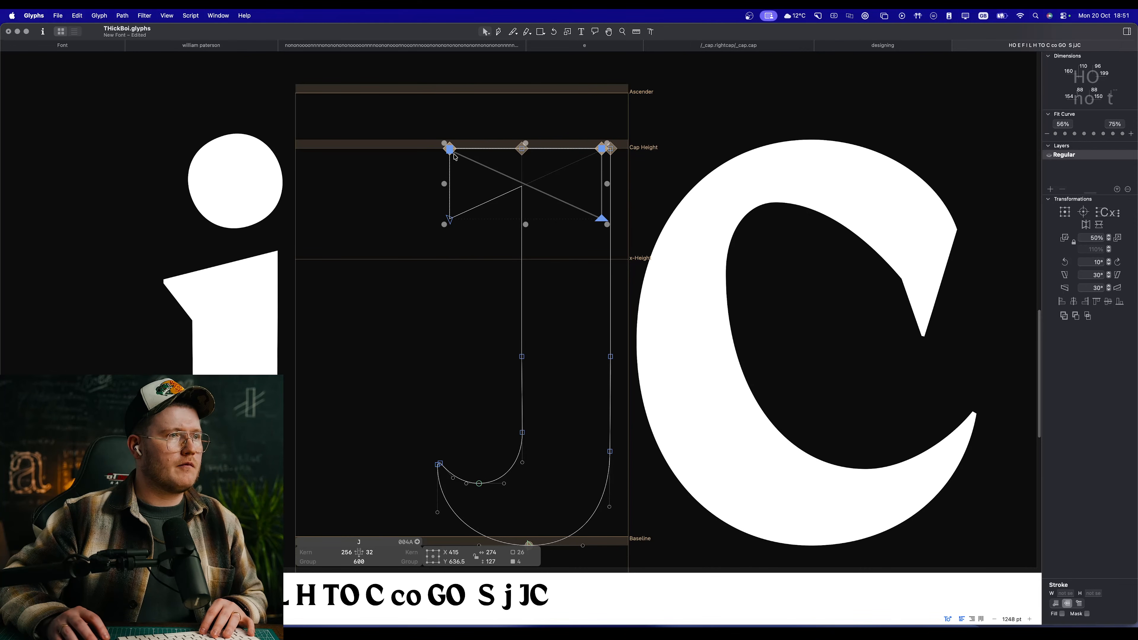
{"action": "left_click_drag", "start_coordinate": [453, 152], "coordinate": [526, 151]}
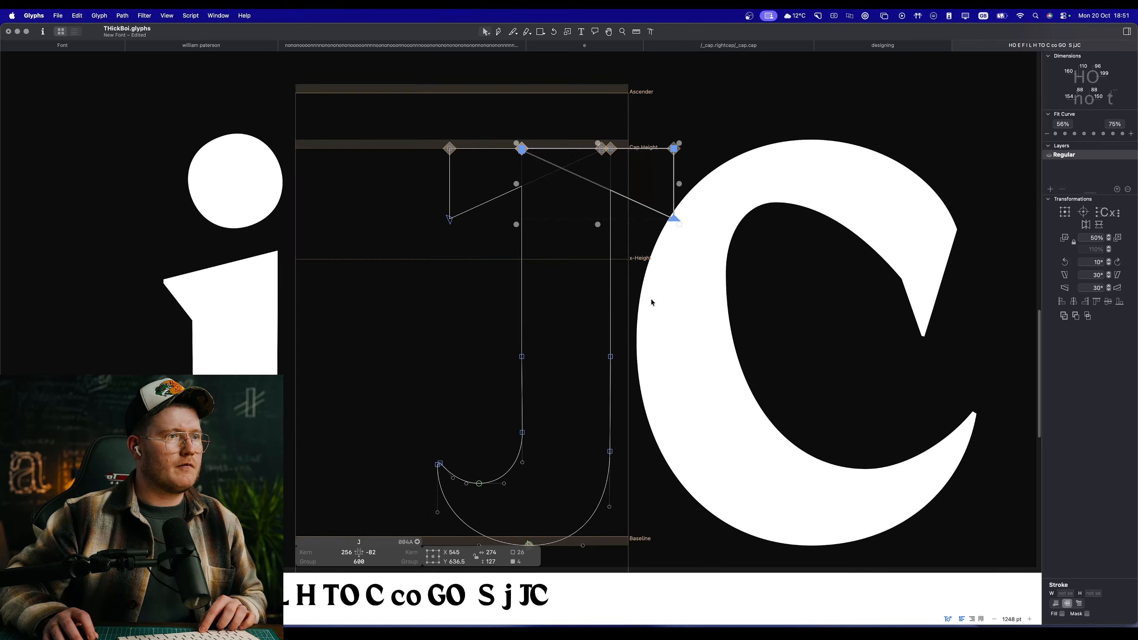
Step: Shift the whole two-sided J left to X 309 and preview it beside the other letters
{"action": "key", "text": "super+a"}
{"action": "key", "text": "shift+Left"}
{"action": "key", "text": "shift+Left"}
{"action": "key", "text": "shift+Left"}
{"action": "key", "text": "shift+Left"}
{"action": "key", "text": "shift+Left"}
{"action": "key", "text": "shift+Left"}
{"action": "key", "text": "shift+Left"}
{"action": "key", "text": "shift+Left"}
{"action": "key", "text": "shift+Left"}
{"action": "key", "text": "shift+Left"}
{"action": "key", "text": "shift+Left"}
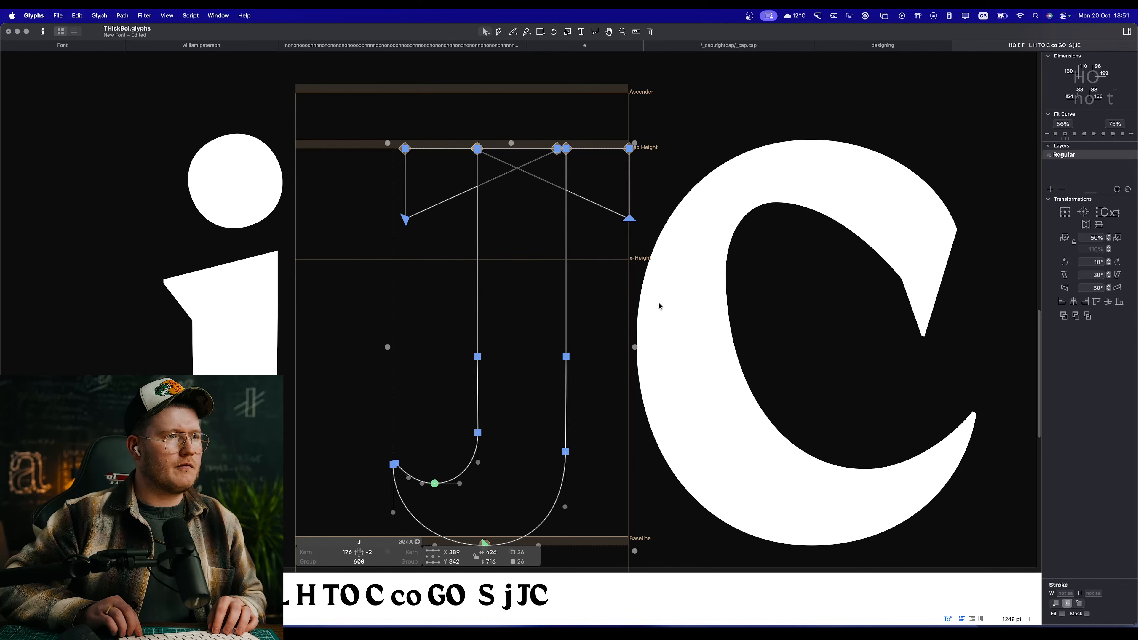
{"action": "key", "text": "shift+Left"}
{"action": "key", "text": "shift+Left"}
{"action": "key", "text": "shift+Left"}
{"action": "key", "text": "shift+Left"}
{"action": "key", "text": "shift+Left"}
{"action": "key", "text": "space"}
{"action": "scroll", "coordinate": [659, 303], "scroll_direction": "down", "scroll_amount": 10}
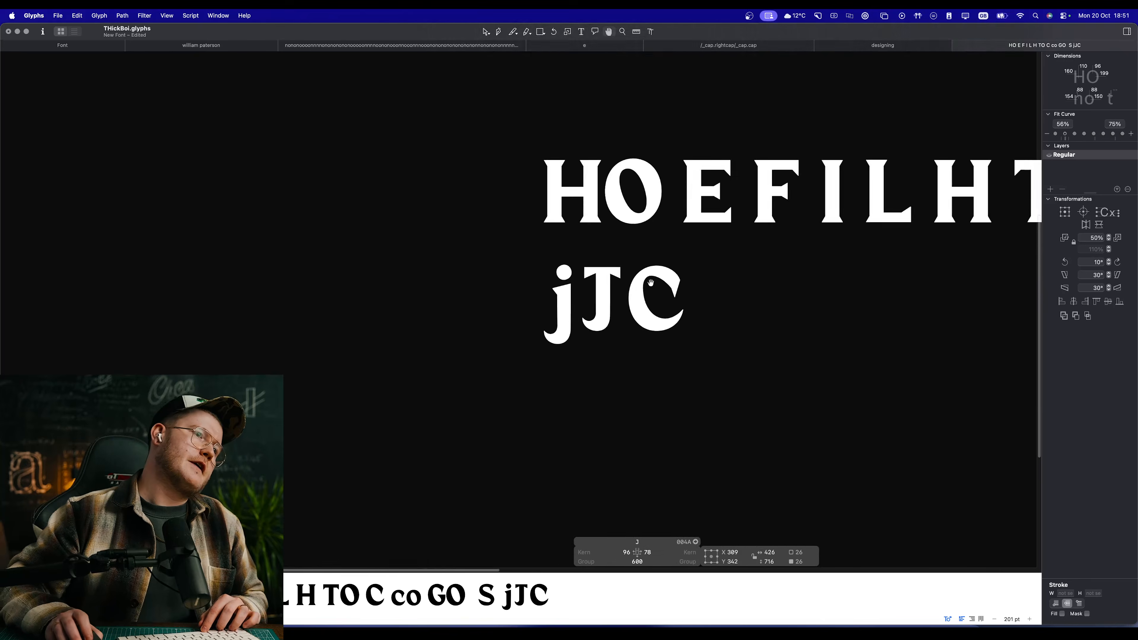
{"action": "scroll", "coordinate": [556, 257], "scroll_direction": "up", "scroll_amount": 10}
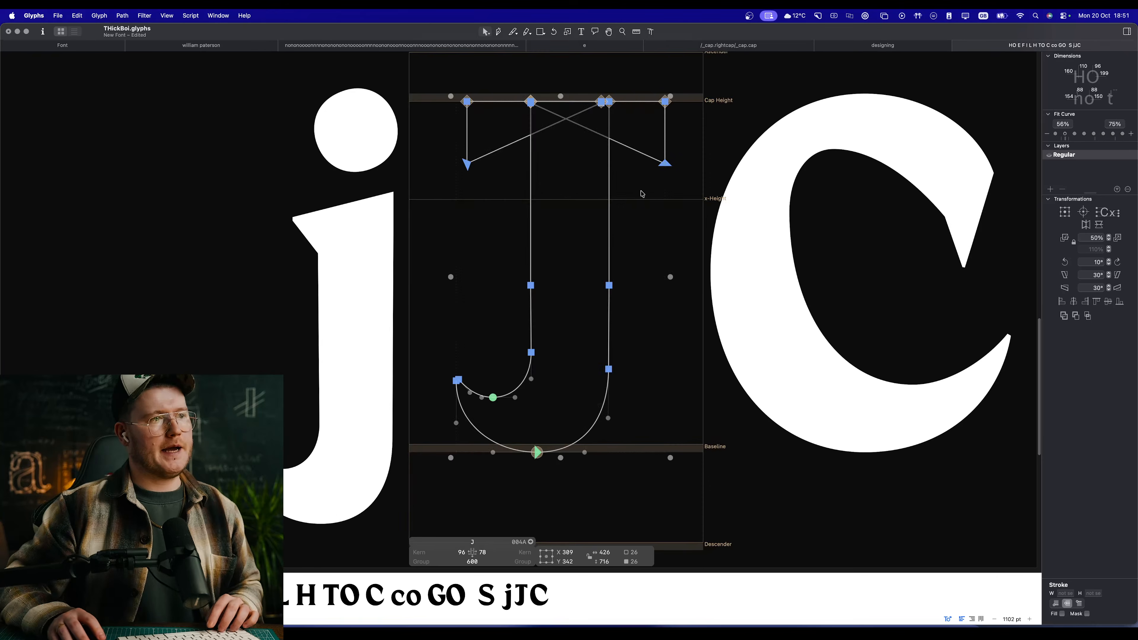
Step: Undo the last leftward shifts of the J and delete the mirrored half of the top bar
{"action": "key", "text": "super+z"}
{"action": "key", "text": "super+z"}
{"action": "key", "text": "super+z"}
{"action": "left_click", "coordinate": [651, 198]}
{"action": "double_click", "coordinate": [662, 156]}
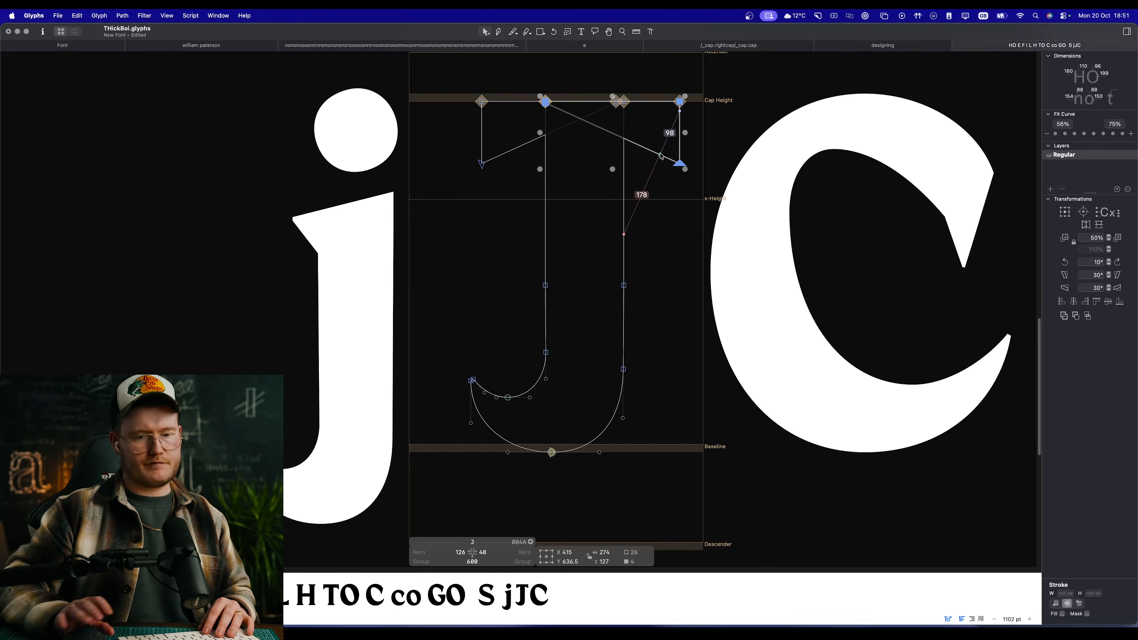
{"action": "key", "text": "Delete"}
Step: Move the whole one-sided J right to X 373 and preview it
{"action": "key", "text": "super+a"}
{"action": "left_click_drag", "start_coordinate": [624, 101], "coordinate": [669, 102]}
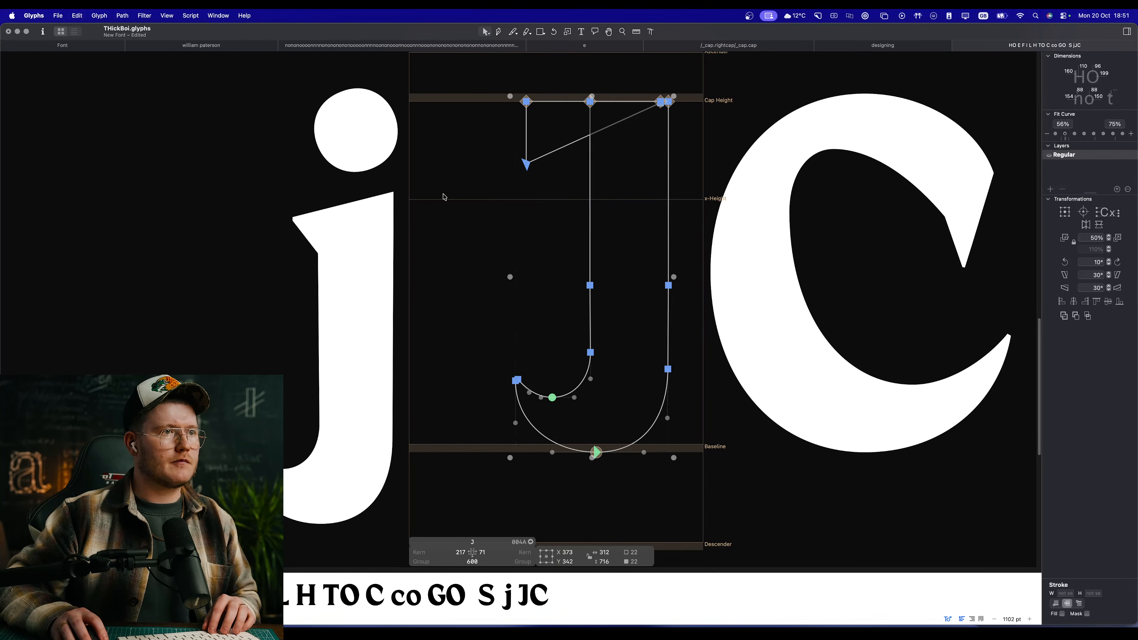
{"action": "key", "text": "space"}
{"action": "left_click_drag", "start_coordinate": [623, 315], "coordinate": [603, 331]}
Step: Move the tail tip and the inner curve's lowest node about 23 units left to lengthen the tail, and preview the J
{"action": "scroll", "coordinate": [502, 359], "scroll_direction": "up", "scroll_amount": 4}
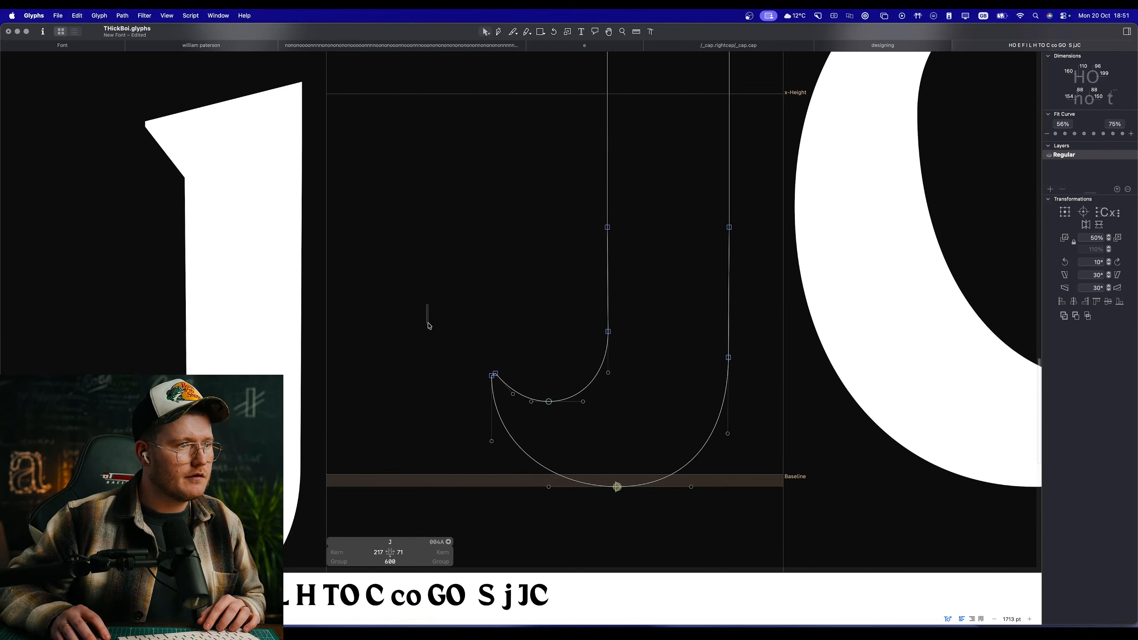
{"action": "left_click", "coordinate": [493, 374]}
{"action": "left_click", "coordinate": [549, 402], "text": "shift"}
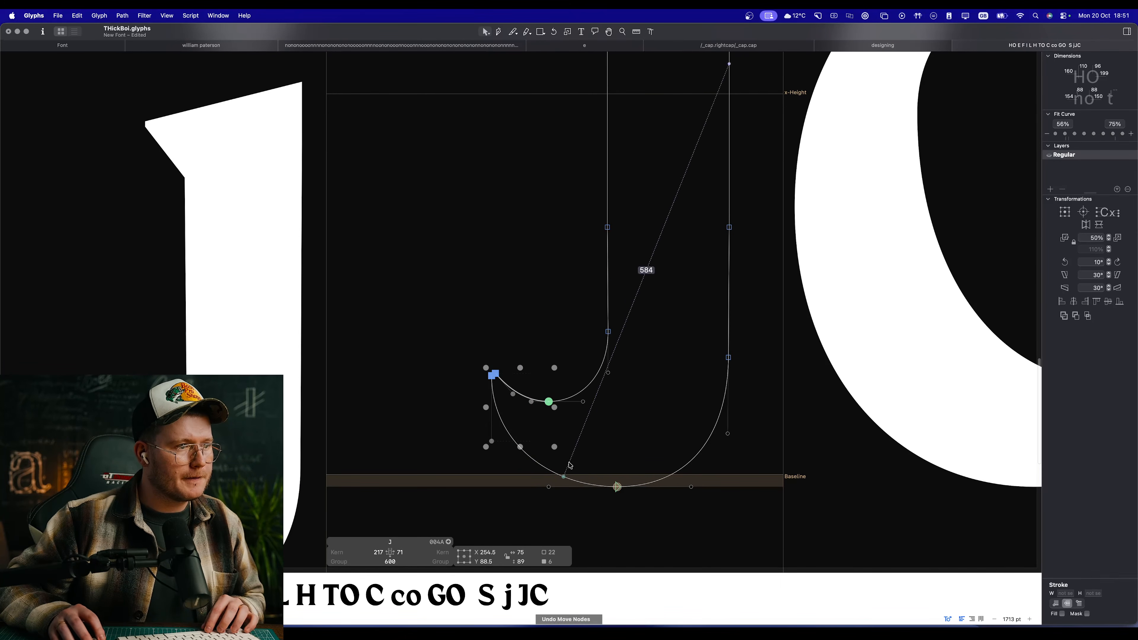
{"action": "left_click_drag", "start_coordinate": [550, 398], "coordinate": [417, 458]}
{"action": "left_click_drag", "start_coordinate": [530, 402], "coordinate": [536, 402]}
{"action": "left_click", "coordinate": [518, 382]}
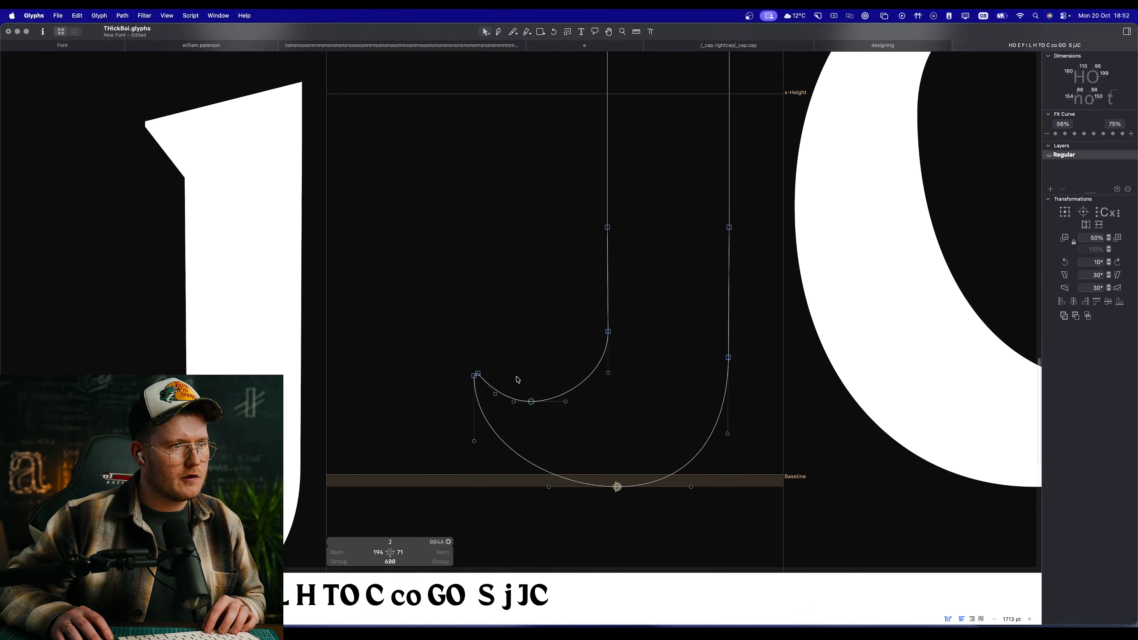
{"action": "key", "text": "space"}
{"action": "scroll", "coordinate": [534, 333], "scroll_direction": "down", "scroll_amount": 3}
{"action": "scroll", "coordinate": [528, 309], "scroll_direction": "down", "scroll_amount": 3}
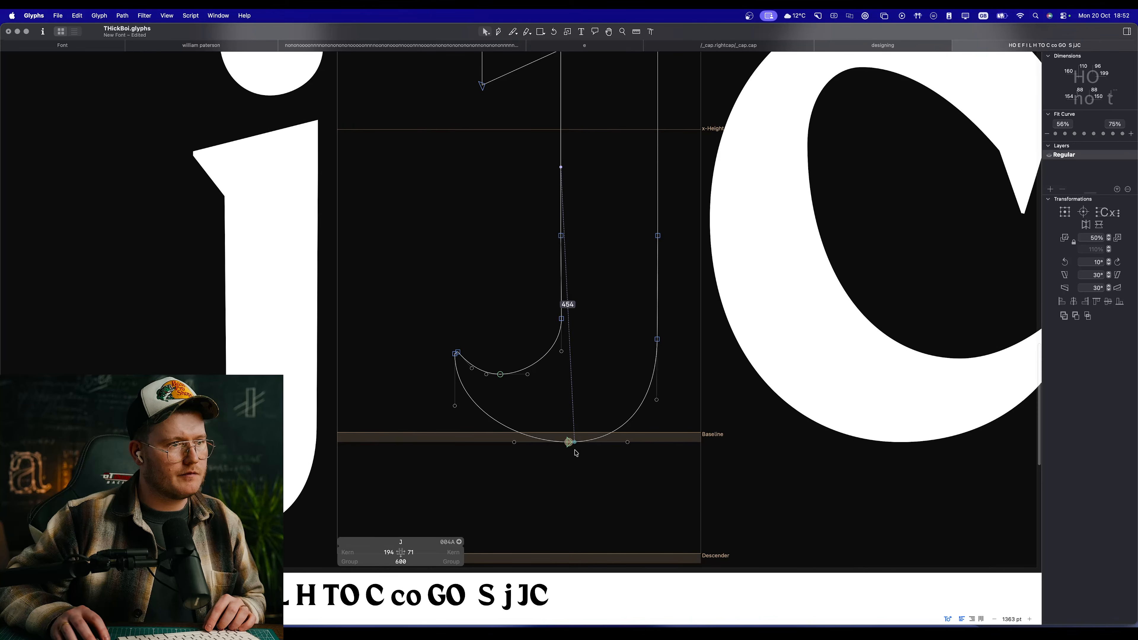
Step: Move the J's bottom extreme node left along the overshoot line to rebalance the outer curve, and preview it
{"action": "left_click_drag", "start_coordinate": [514, 443], "coordinate": [559, 443]}
{"action": "left_click", "coordinate": [542, 453]}
{"action": "key", "text": "space"}
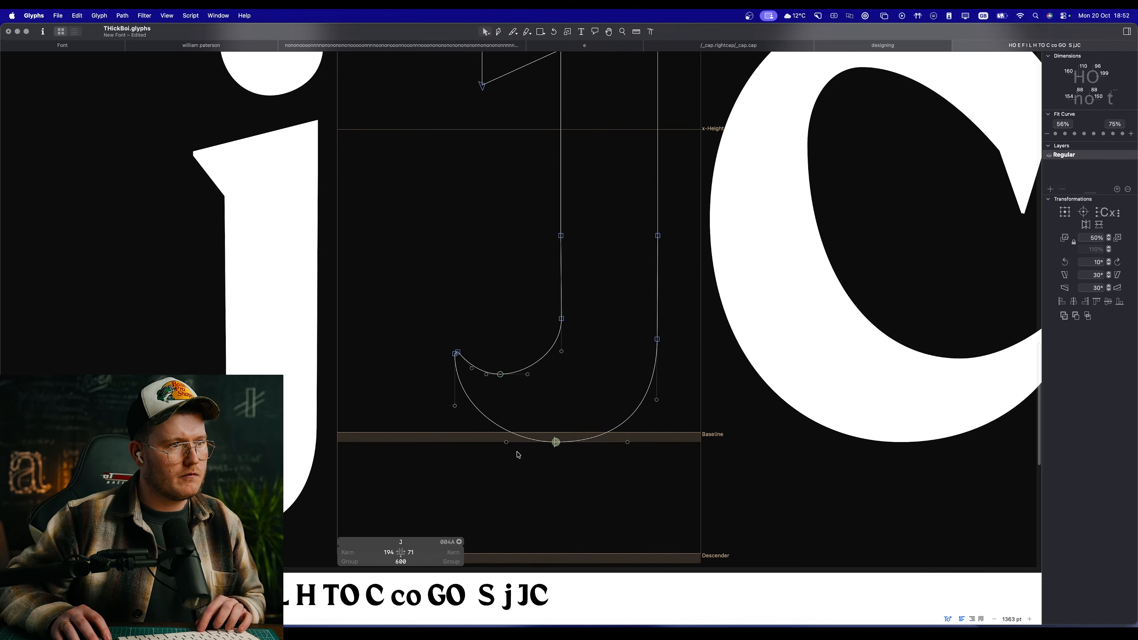
Step: Apply the second Fit Curve level to the outer segment between the tail tip and the bottom node, and preview the J
{"action": "scroll", "coordinate": [500, 430], "scroll_direction": "up", "scroll_amount": 3}
{"action": "left_click", "coordinate": [455, 406]}
{"action": "left_click", "coordinate": [485, 417]}
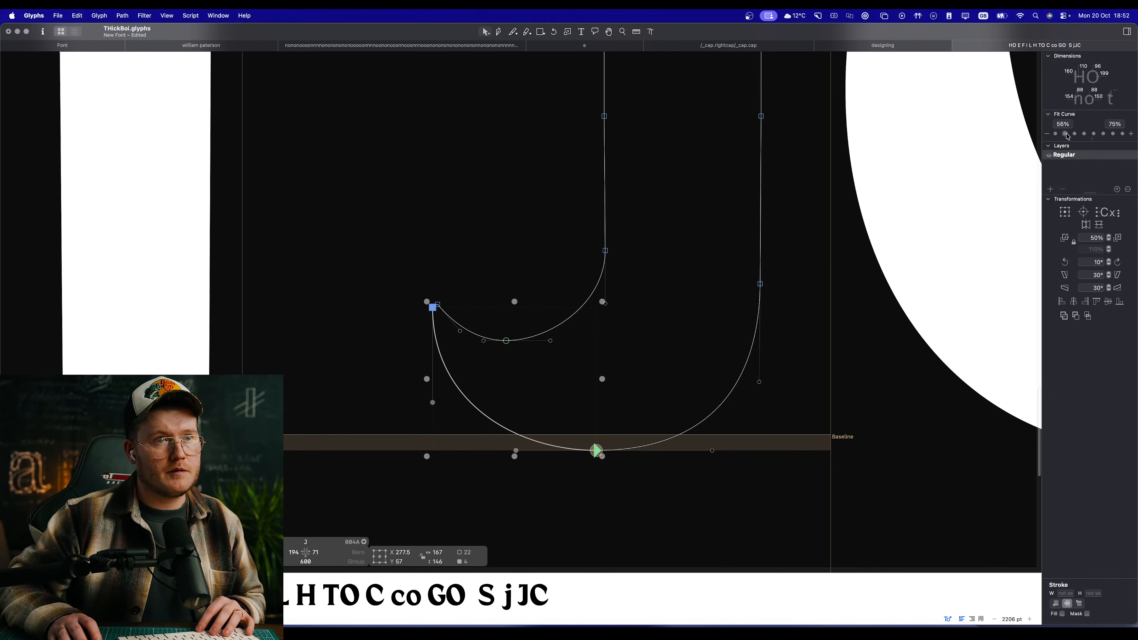
{"action": "left_click", "coordinate": [1067, 134]}
{"action": "key", "text": "space"}
{"action": "scroll", "coordinate": [564, 367], "scroll_direction": "down", "scroll_amount": 5}
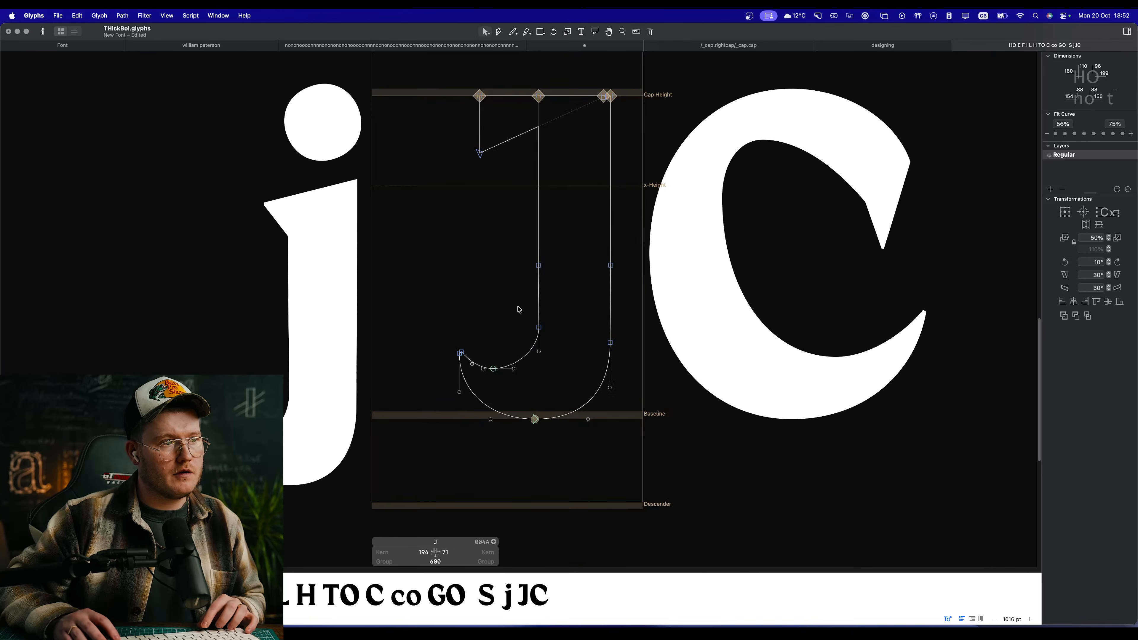
Step: Delete the two extra mid-stem nodes at Y 325 and make the node where the outer curve meets the stem smooth
{"action": "scroll", "coordinate": [529, 318], "scroll_direction": "up", "scroll_amount": 4}
{"action": "left_click_drag", "start_coordinate": [687, 205], "coordinate": [466, 274]}
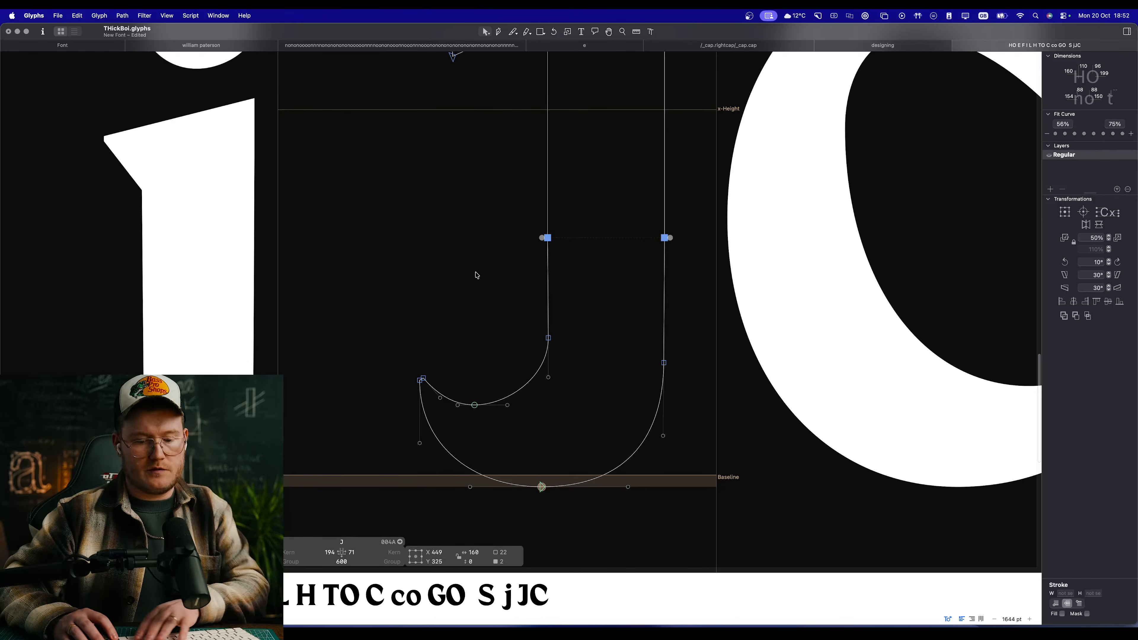
{"action": "key", "text": "Delete"}
{"action": "key", "text": "space"}
{"action": "left_click_drag", "start_coordinate": [717, 303], "coordinate": [736, 358]}
{"action": "double_click", "coordinate": [672, 402]}
{"action": "left_click", "coordinate": [720, 367]}
{"action": "key", "text": "space"}
Step: Run Tidy up Paths on the J and preview the outline
{"action": "left_click", "coordinate": [122, 14]}
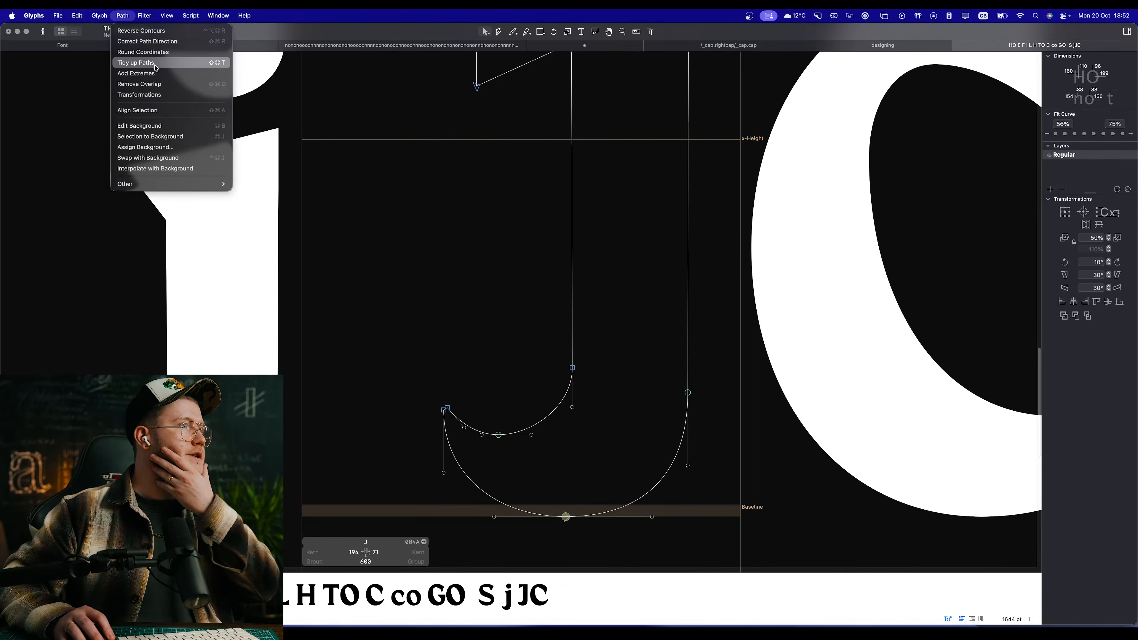
{"action": "left_click", "coordinate": [138, 62]}
{"action": "key", "text": "space"}
{"action": "left_click_drag", "start_coordinate": [502, 315], "coordinate": [461, 283]}
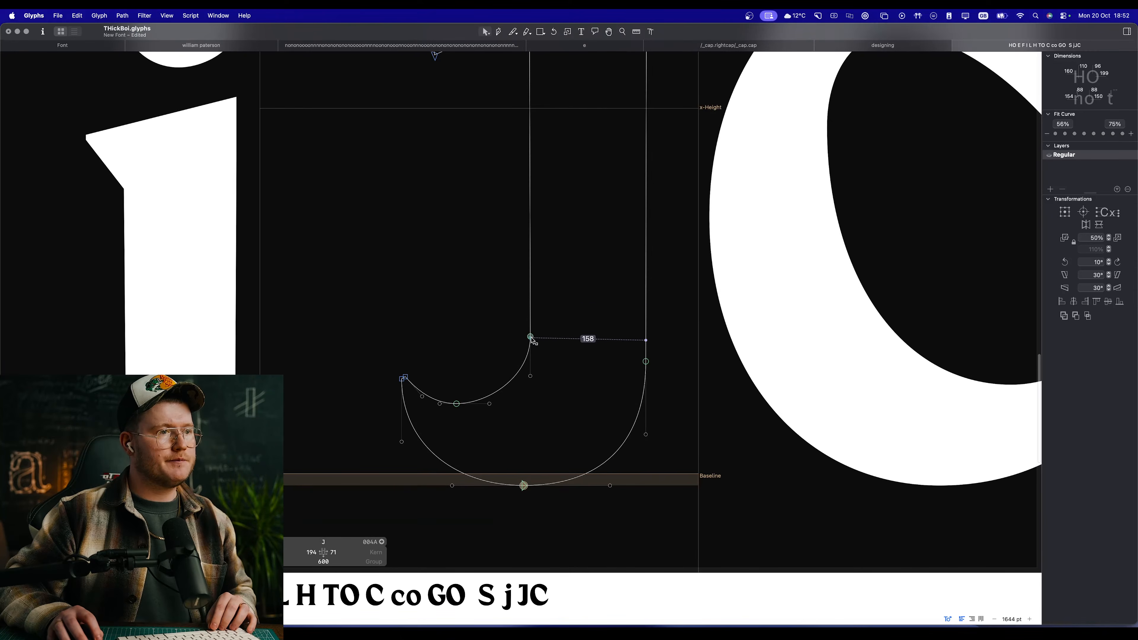
Step: Raise the node where the inner curve meets the stem and lengthen the lowest inner node's stem-side handle, previewing the J
{"action": "left_click_drag", "start_coordinate": [530, 337], "coordinate": [531, 312]}
{"action": "left_click", "coordinate": [475, 300]}
{"action": "key", "text": "space"}
{"action": "scroll", "coordinate": [473, 360], "scroll_direction": "up", "scroll_amount": 3}
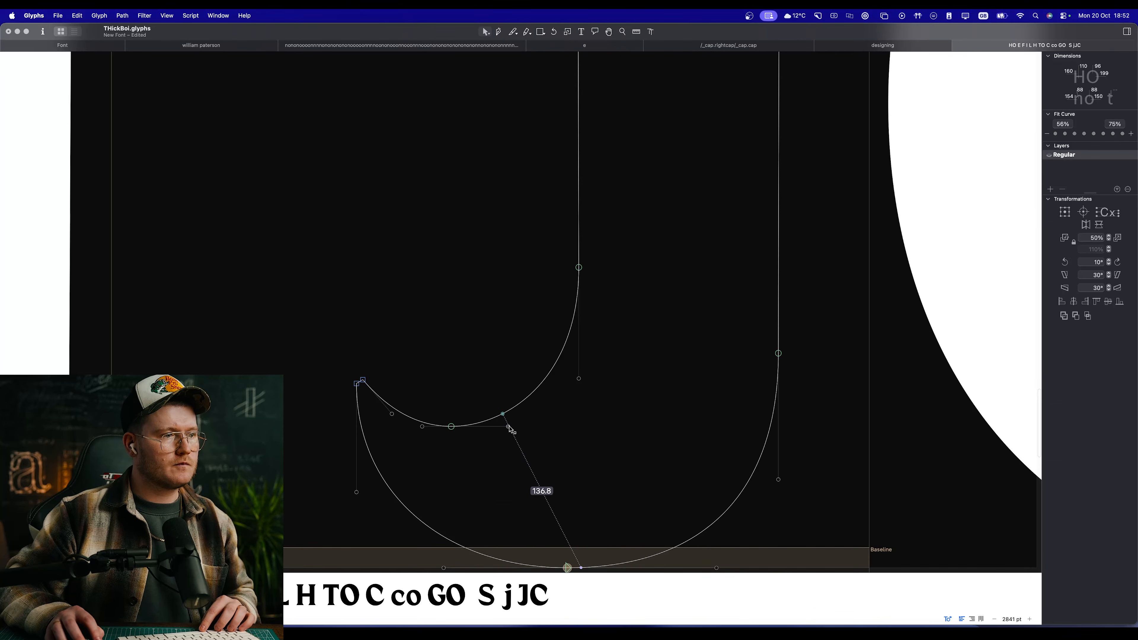
{"action": "left_click_drag", "start_coordinate": [509, 426], "coordinate": [516, 426]}
{"action": "key", "text": "space"}
{"action": "left_click_drag", "start_coordinate": [539, 369], "coordinate": [523, 343]}
Step: Apply the second Fit Curve level to the inner stem-to-tail segment, and check the bottom curve against the overshoot line
{"action": "left_click", "coordinate": [531, 354]}
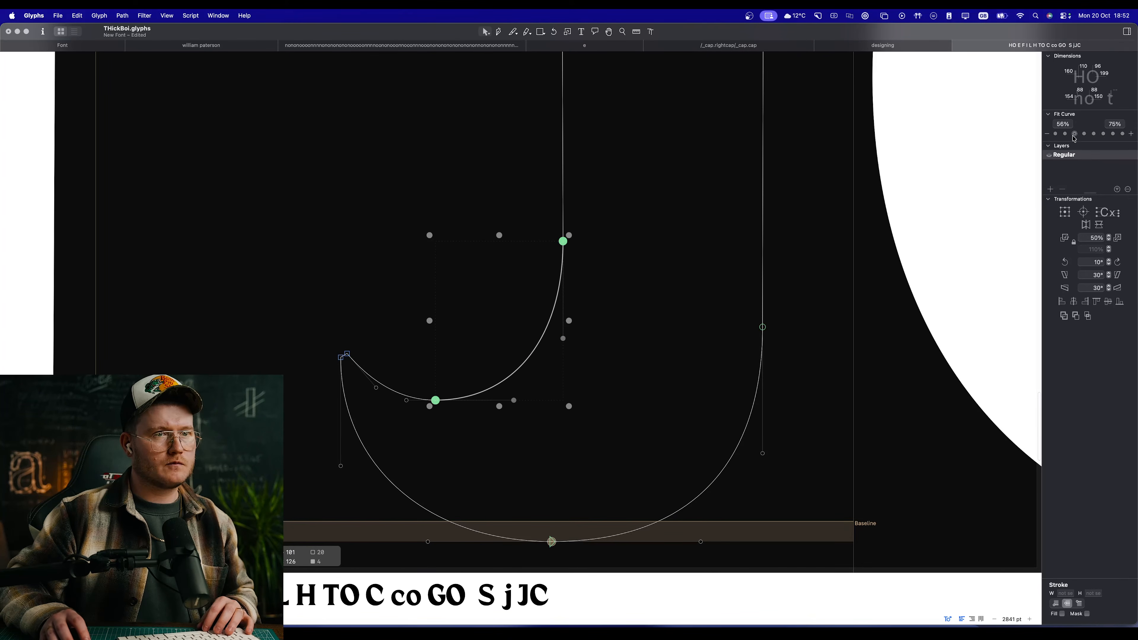
{"action": "left_click", "coordinate": [1065, 135]}
{"action": "key", "text": "space"}
{"action": "left_click_drag", "start_coordinate": [777, 504], "coordinate": [824, 407]}
{"action": "left_click", "coordinate": [802, 360]}
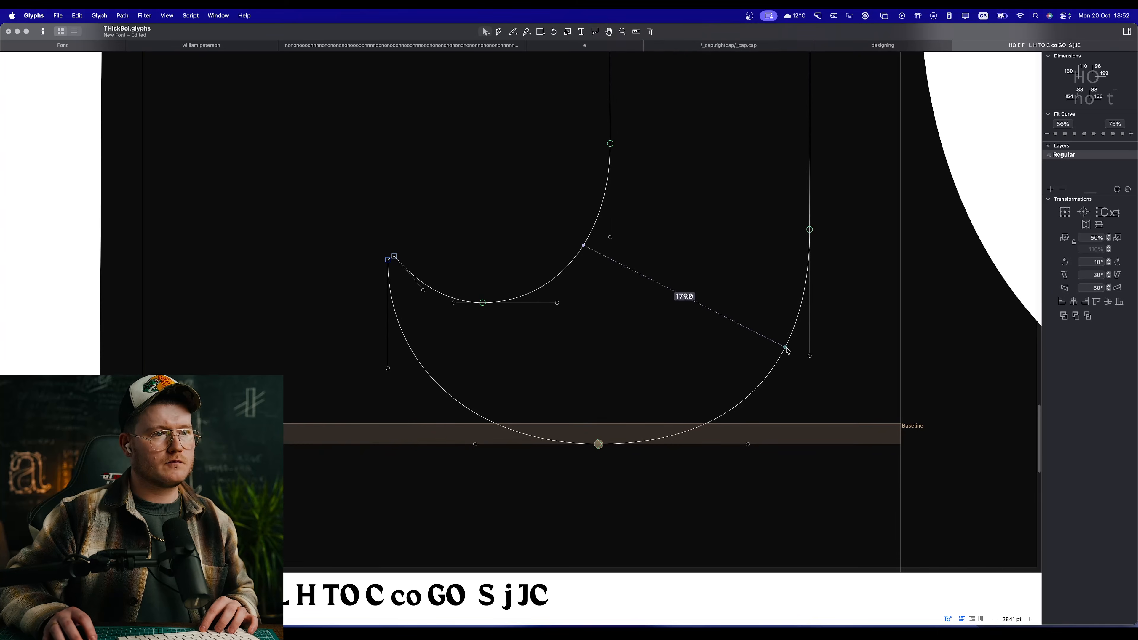
{"action": "left_click_drag", "start_coordinate": [564, 384], "coordinate": [636, 495]}
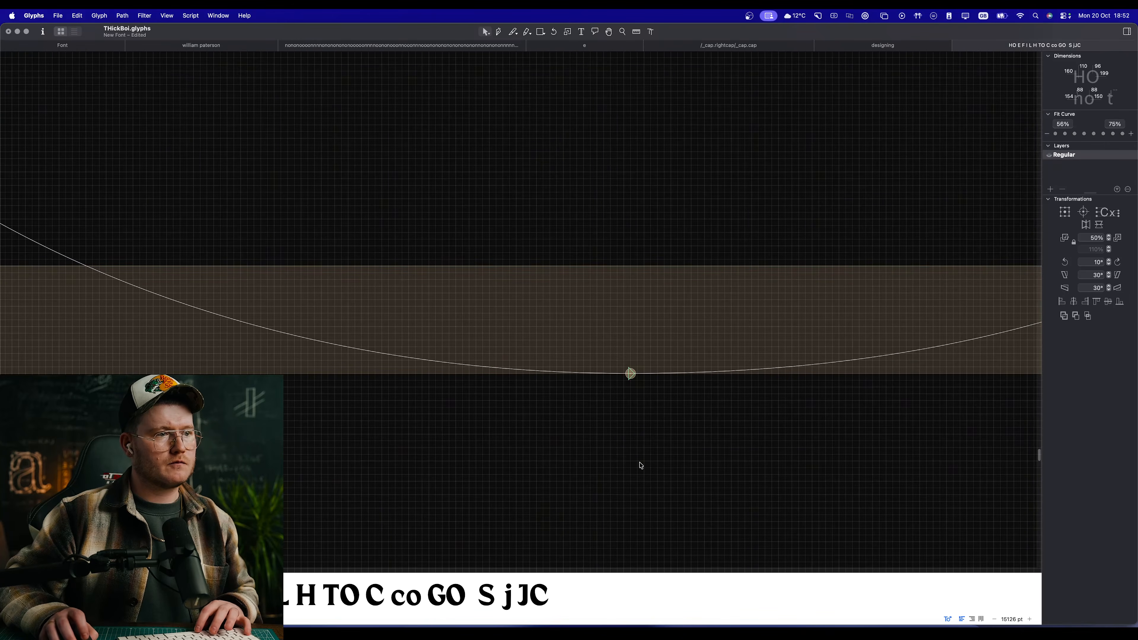
{"action": "key", "text": "super+0"}
Step: Run the Green Harmony filter on the J and preview the outline
{"action": "left_click", "coordinate": [100, 15]}
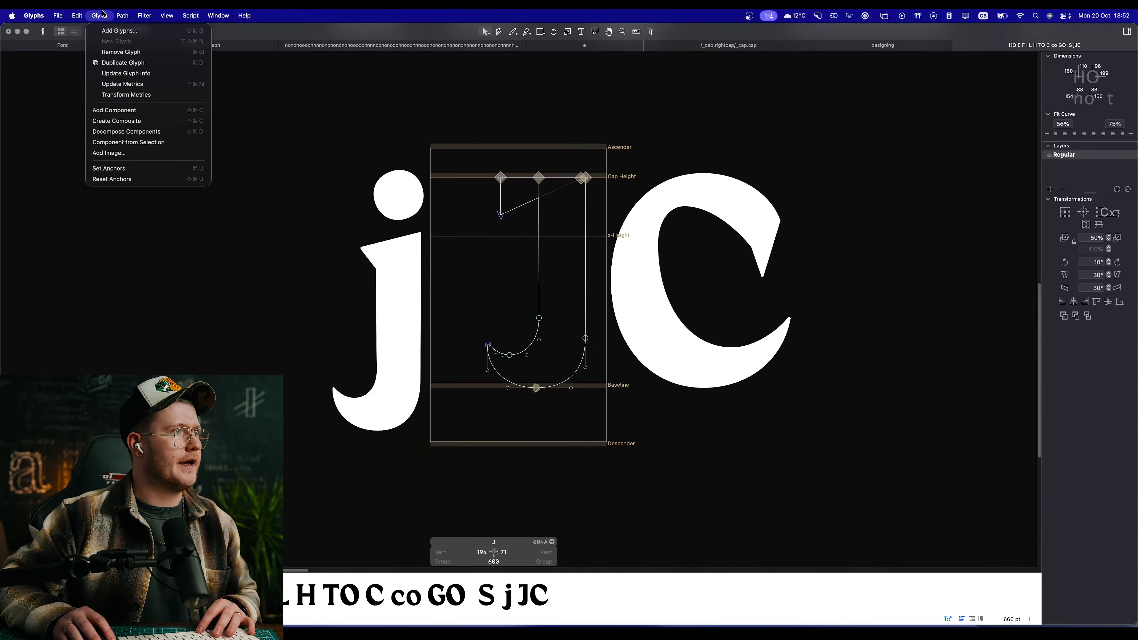
{"action": "mouse_move", "coordinate": [144, 15]}
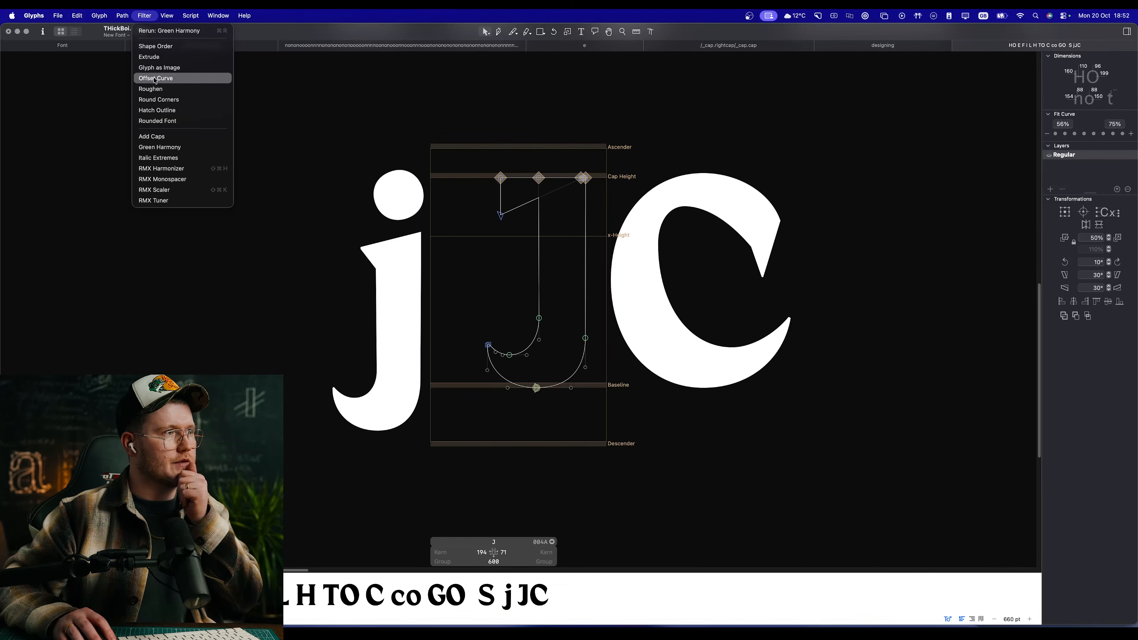
{"action": "left_click", "coordinate": [186, 151]}
{"action": "key", "text": "space"}
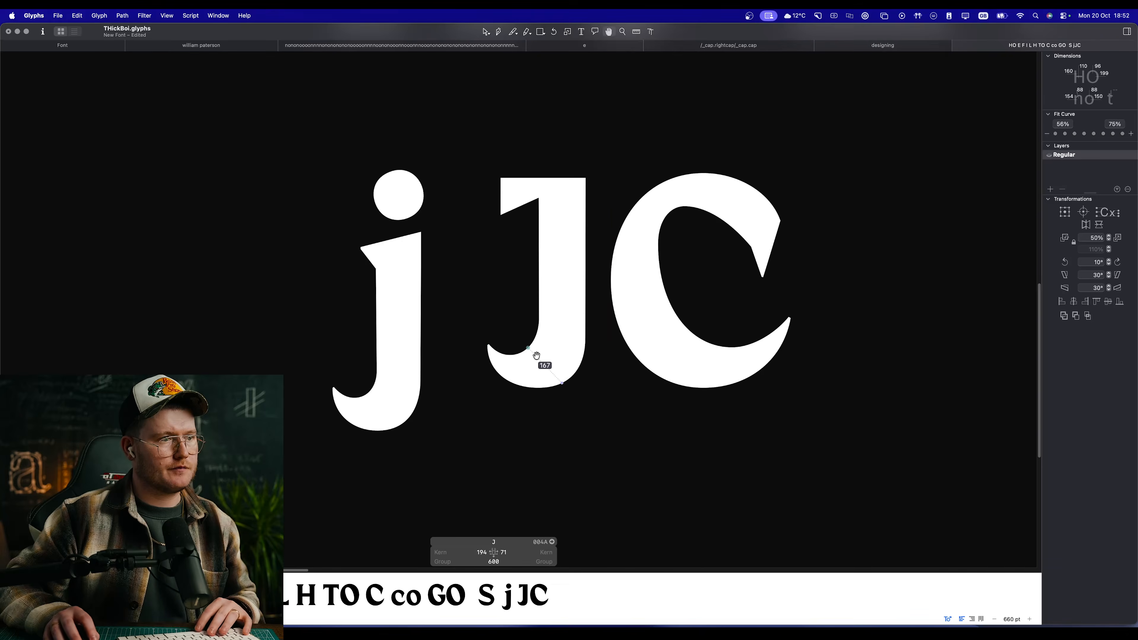
Step: Lengthen the J's tail by moving its two tip nodes outward and up to X 172.5, Y 148.5, then preview it
{"action": "scroll", "coordinate": [528, 352], "scroll_direction": "up", "scroll_amount": 5}
{"action": "scroll", "coordinate": [486, 280], "scroll_direction": "up", "scroll_amount": 2}
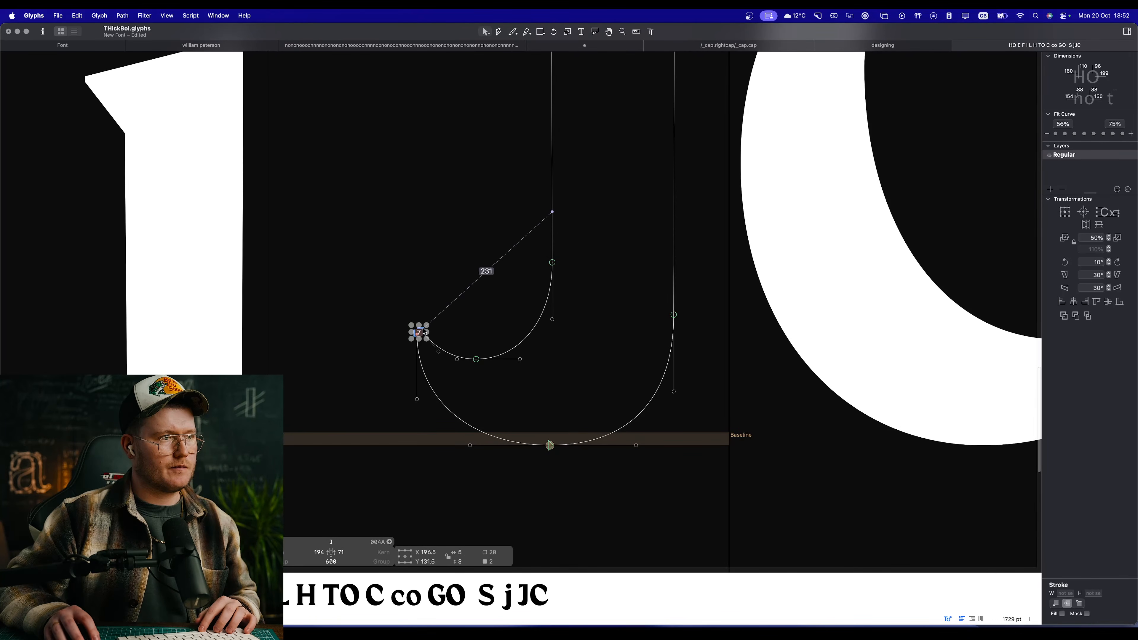
{"action": "left_click_drag", "start_coordinate": [418, 331], "coordinate": [404, 319]}
{"action": "key", "text": "space"}
{"action": "scroll", "coordinate": [440, 308], "scroll_direction": "down", "scroll_amount": 5}
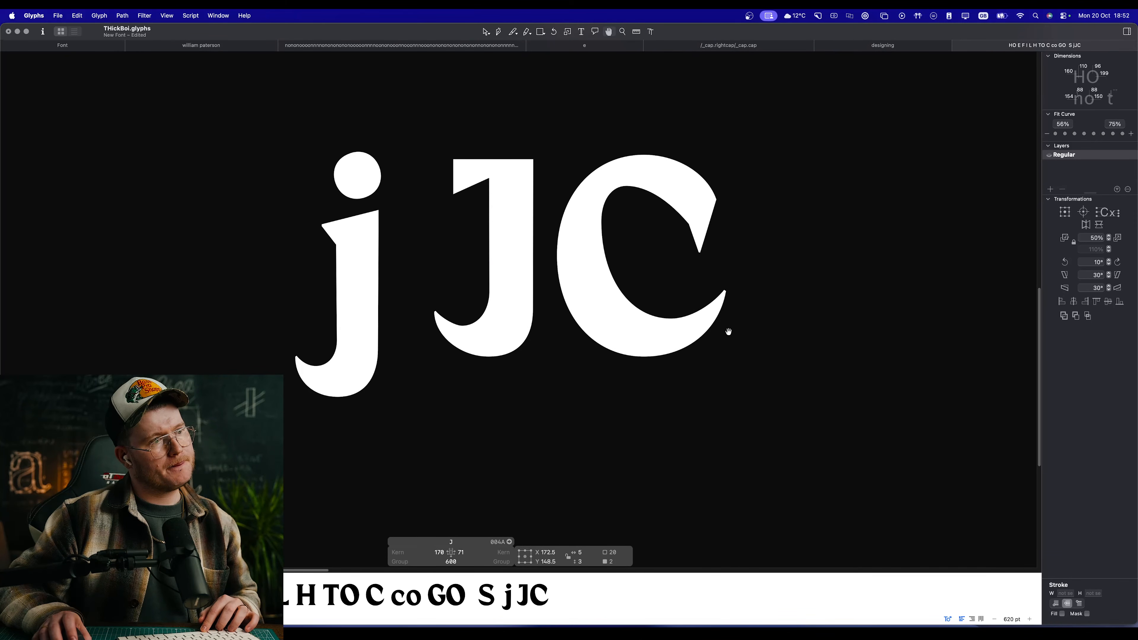
Step: Reshape the tail's inner curve by adjusting the tip handle and setting the lowest inner node's tail-side handle to length 39
{"action": "scroll", "coordinate": [442, 275], "scroll_direction": "up", "scroll_amount": 3}
{"action": "scroll", "coordinate": [445, 348], "scroll_direction": "up", "scroll_amount": 4}
{"action": "left_click", "coordinate": [439, 362]}
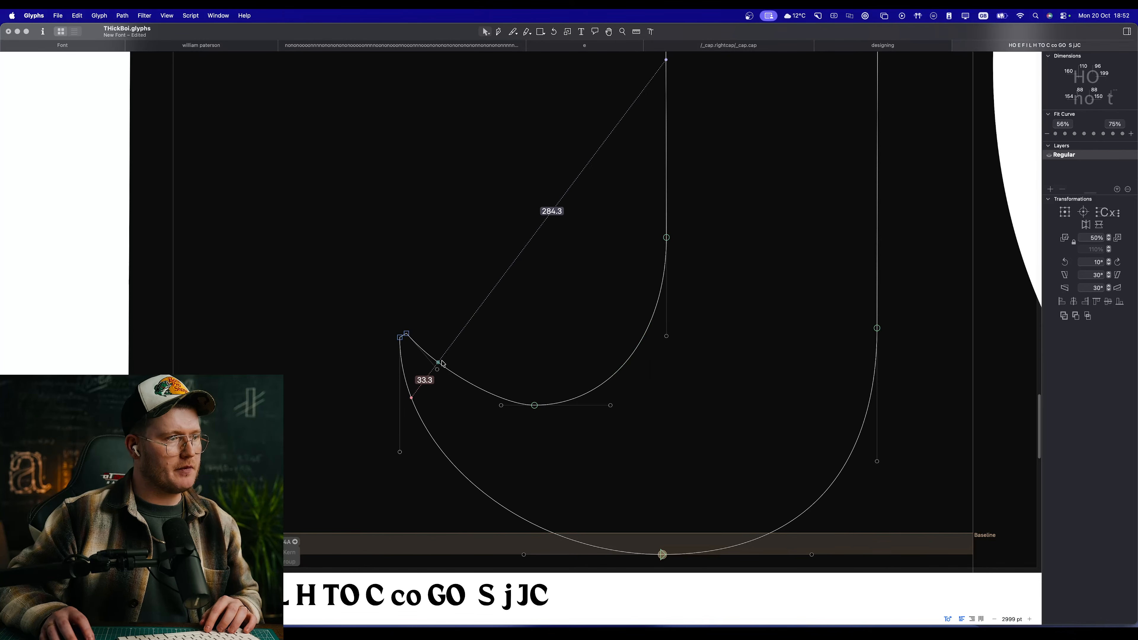
{"action": "left_click_drag", "start_coordinate": [442, 363], "coordinate": [482, 407]}
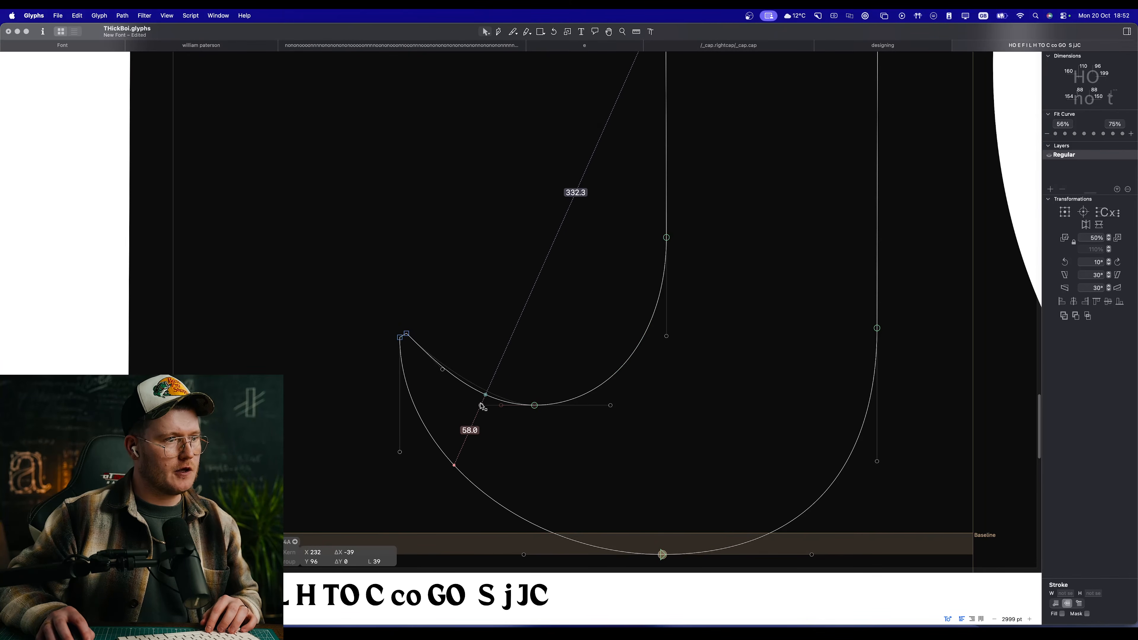
{"action": "key", "text": "space"}
{"action": "scroll", "coordinate": [480, 344], "scroll_direction": "up", "scroll_amount": 2}
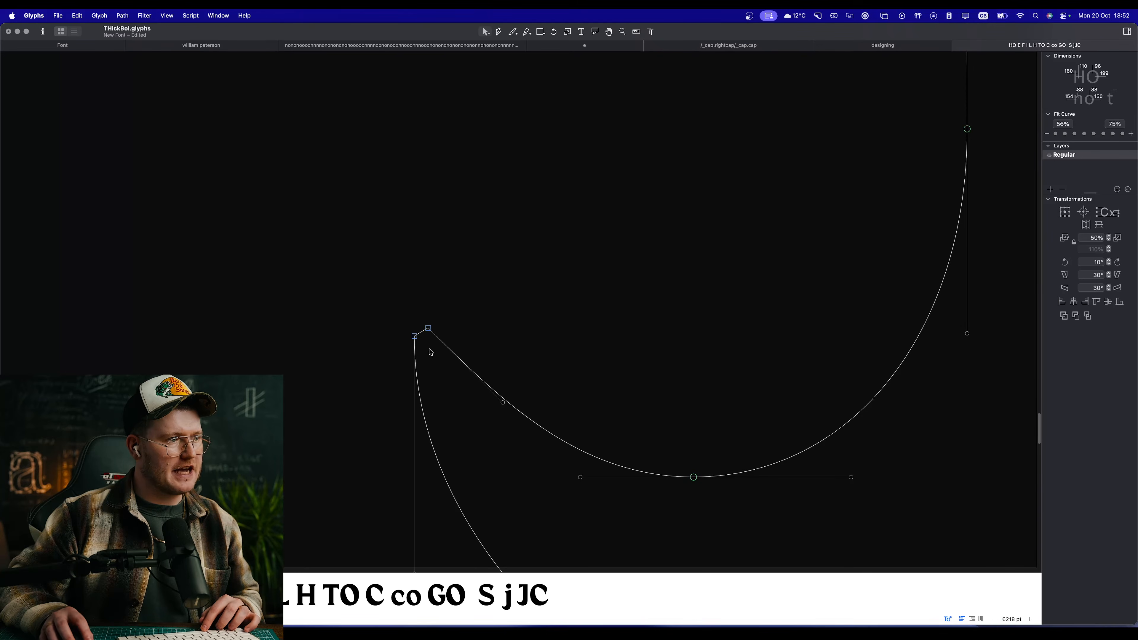
Step: Spread the two tail-tip nodes further apart and convert the tip between them into an open corner
{"action": "left_click_drag", "start_coordinate": [415, 336], "coordinate": [389, 349]}
{"action": "right_click", "coordinate": [447, 368]}
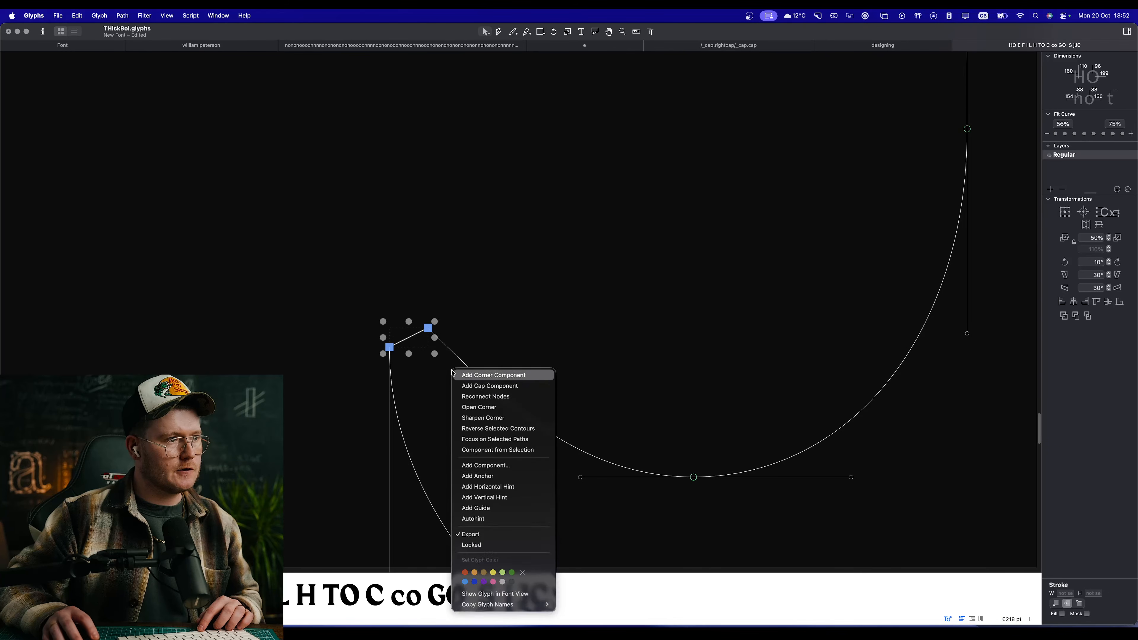
{"action": "left_click", "coordinate": [533, 409]}
{"action": "left_click_drag", "start_coordinate": [496, 334], "coordinate": [527, 234]}
{"action": "scroll", "coordinate": [496, 305], "scroll_direction": "down", "scroll_amount": 3}
{"action": "scroll", "coordinate": [491, 285], "scroll_direction": "up", "scroll_amount": 2}
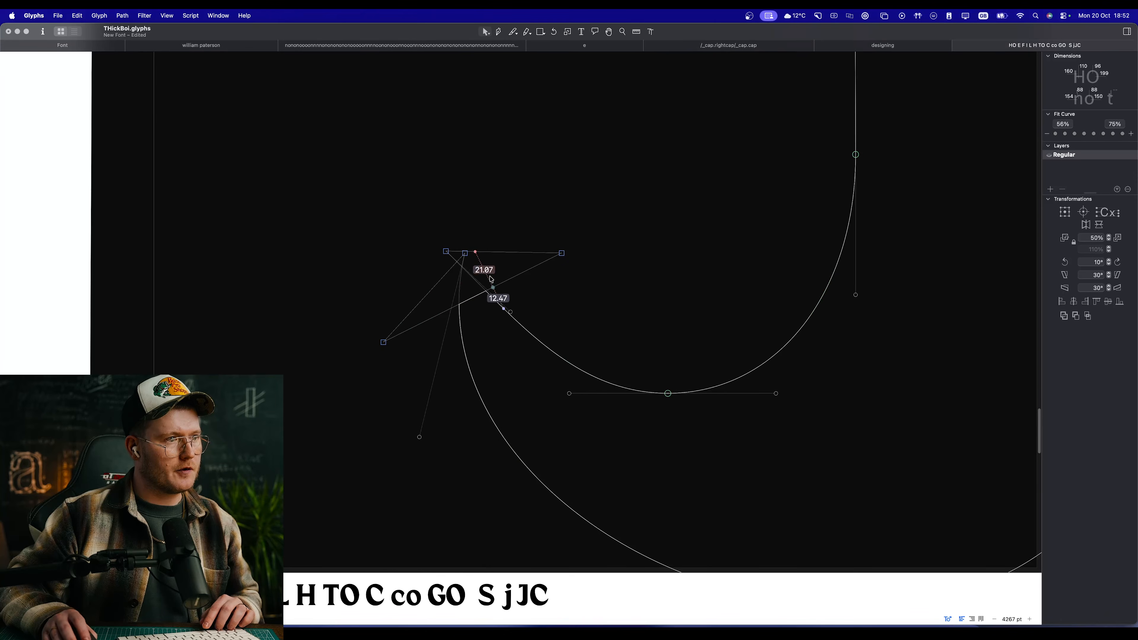
Step: Refine the tail tip's open-corner nodes and align the outer node's handle vertically beneath it
{"action": "left_click_drag", "start_coordinate": [445, 252], "coordinate": [459, 262]}
{"action": "left_click", "coordinate": [475, 273]}
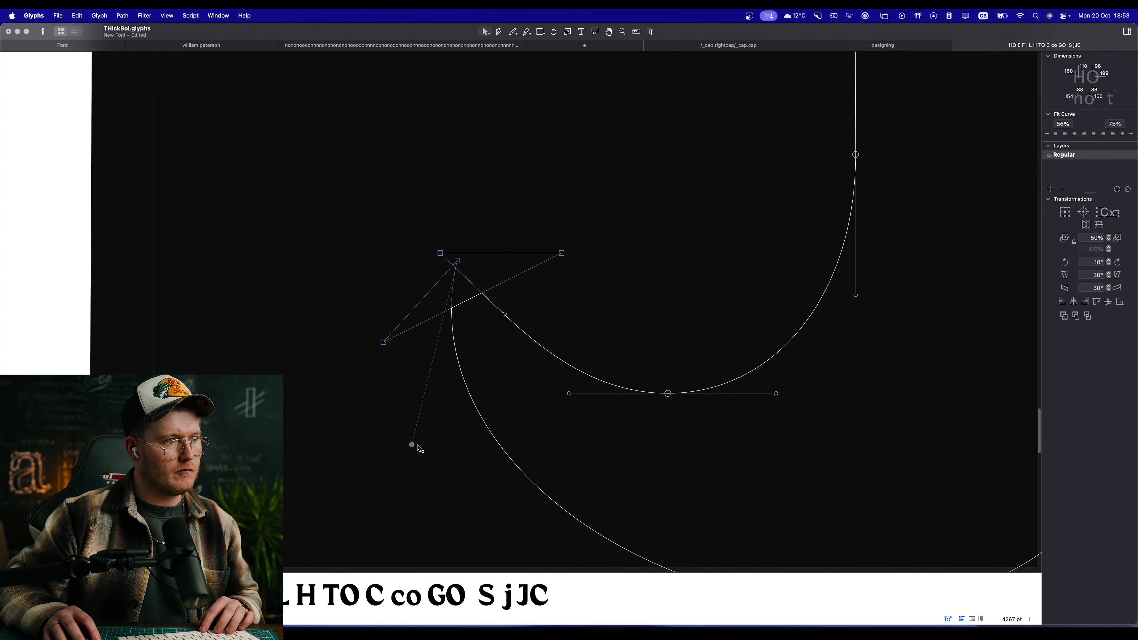
{"action": "left_click_drag", "start_coordinate": [417, 445], "coordinate": [439, 447]}
{"action": "left_click", "coordinate": [448, 444]}
{"action": "key", "text": "space"}
{"action": "scroll", "coordinate": [518, 403], "scroll_direction": "down", "scroll_amount": 3}
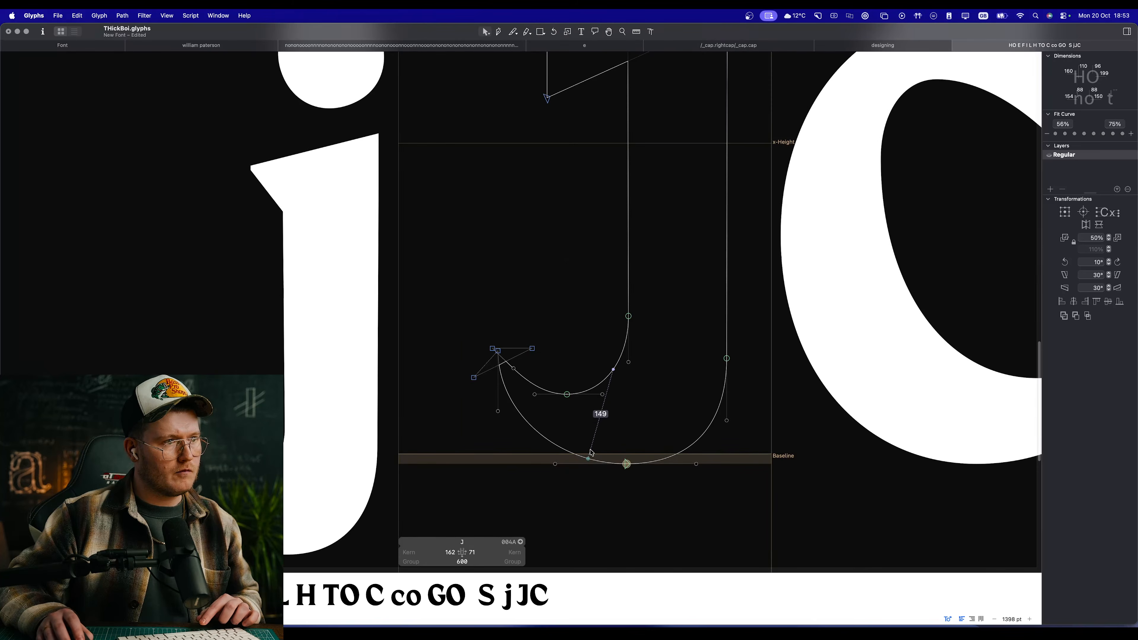
Step: Raise the two nodes of the inner stem-to-tail curve slightly and preview the thicker bottom
{"action": "scroll", "coordinate": [591, 452], "scroll_direction": "down", "scroll_amount": 4}
{"action": "key", "text": "space"}
{"action": "scroll", "coordinate": [585, 460], "scroll_direction": "up", "scroll_amount": 2}
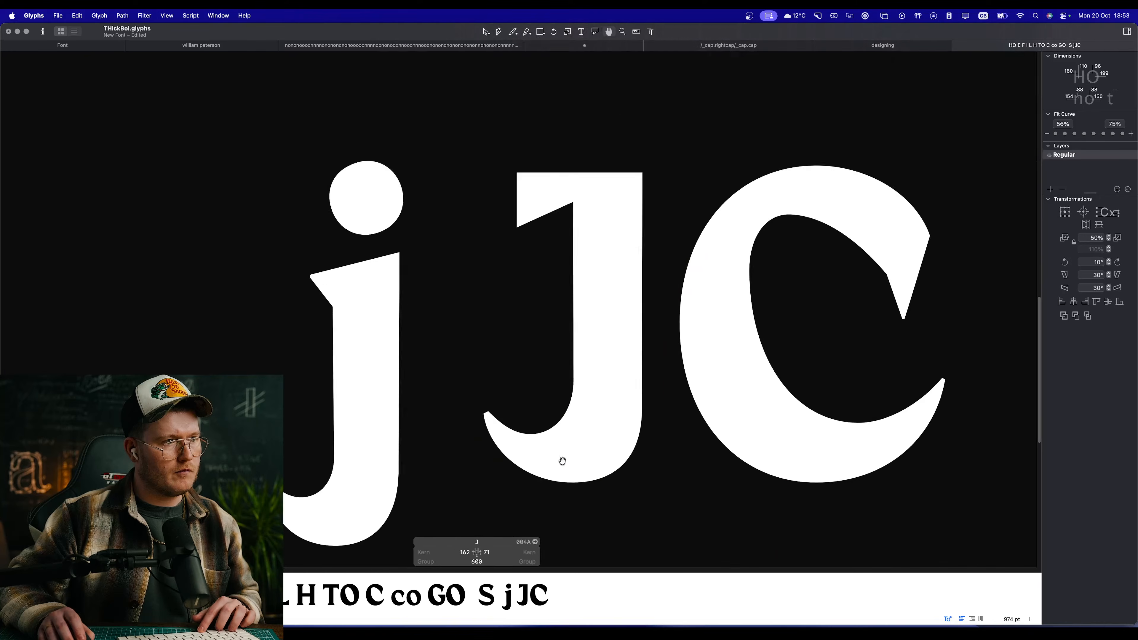
{"action": "scroll", "coordinate": [559, 461], "scroll_direction": "up", "scroll_amount": 4}
{"action": "left_click", "coordinate": [525, 406]}
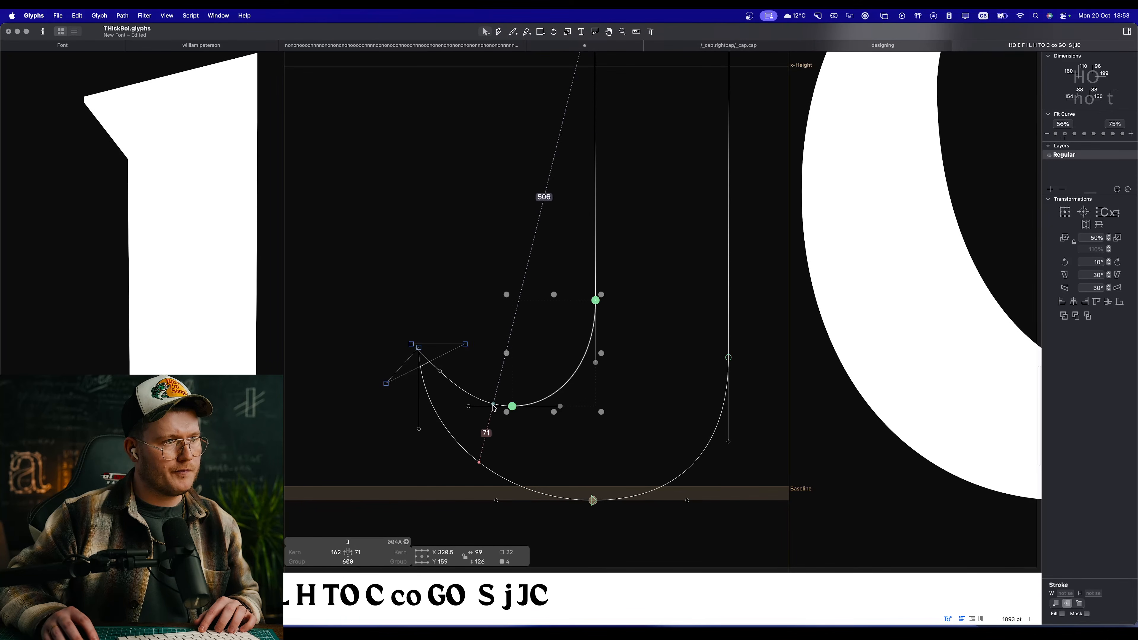
{"action": "key", "text": "space"}
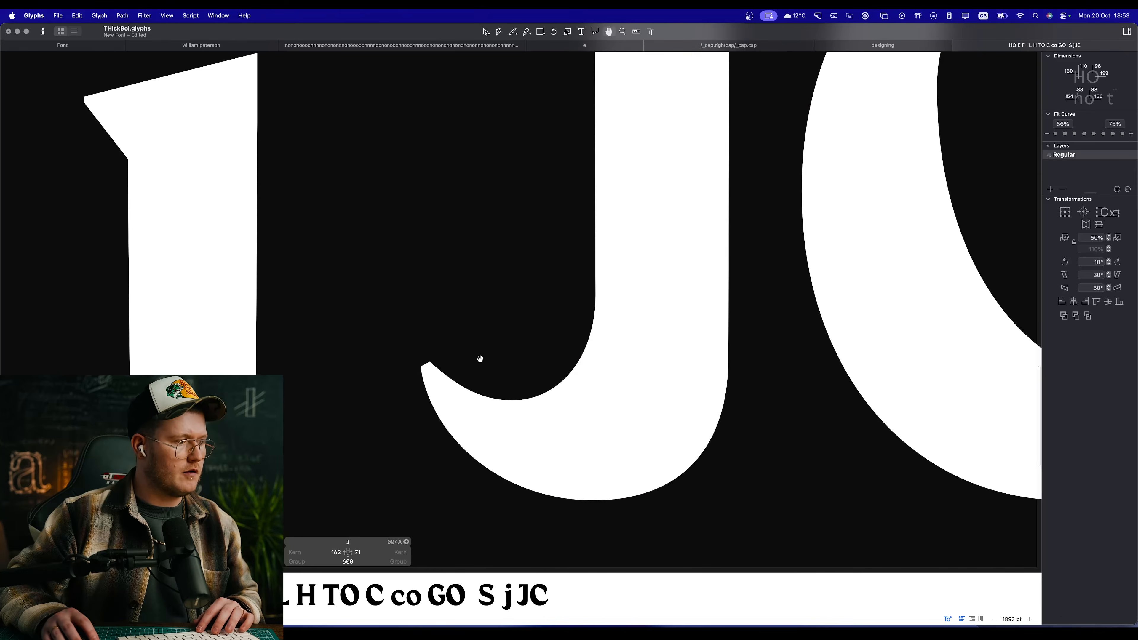
Step: Examine the J's tail up close and its overall shape beside the j, C and other capitals
{"action": "key", "text": "super+Tab"}
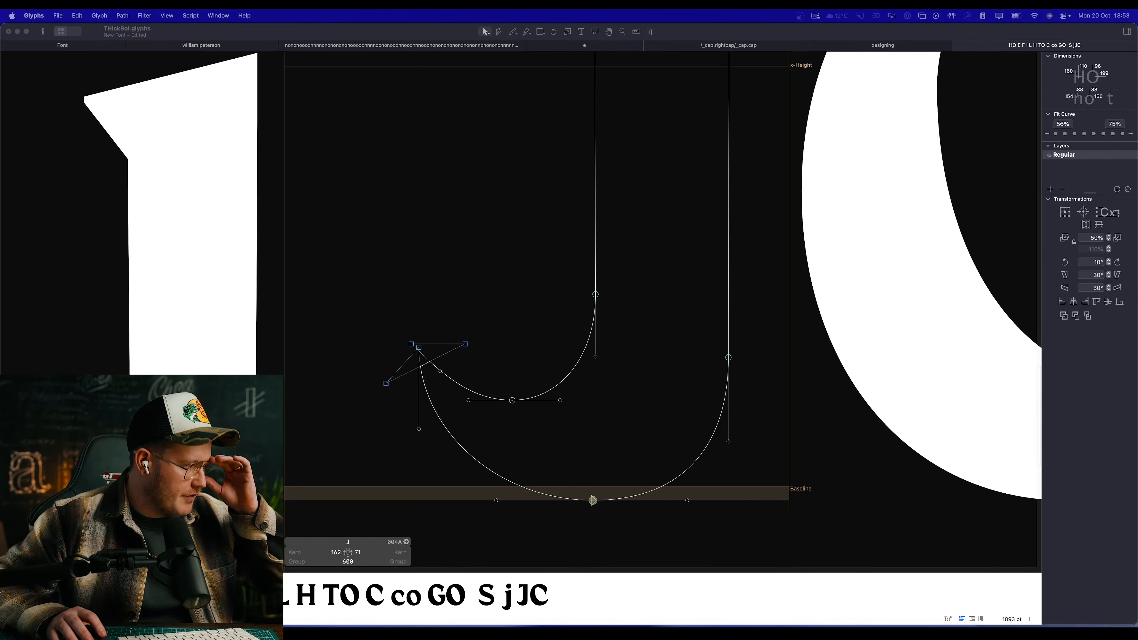
{"action": "left_click", "coordinate": [507, 345]}
{"action": "key", "text": "space"}
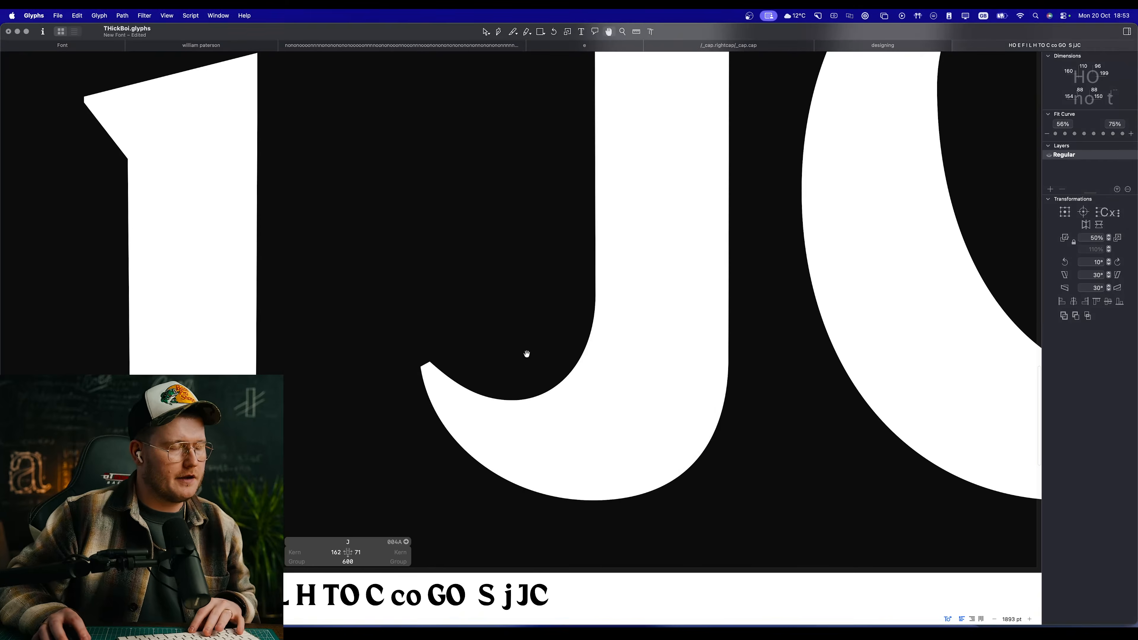
{"action": "left_click_drag", "start_coordinate": [526, 354], "coordinate": [460, 363]}
{"action": "scroll", "coordinate": [460, 364], "scroll_direction": "down", "scroll_amount": 10}
{"action": "key", "text": "space"}
{"action": "scroll", "coordinate": [462, 363], "scroll_direction": "down", "scroll_amount": 10}
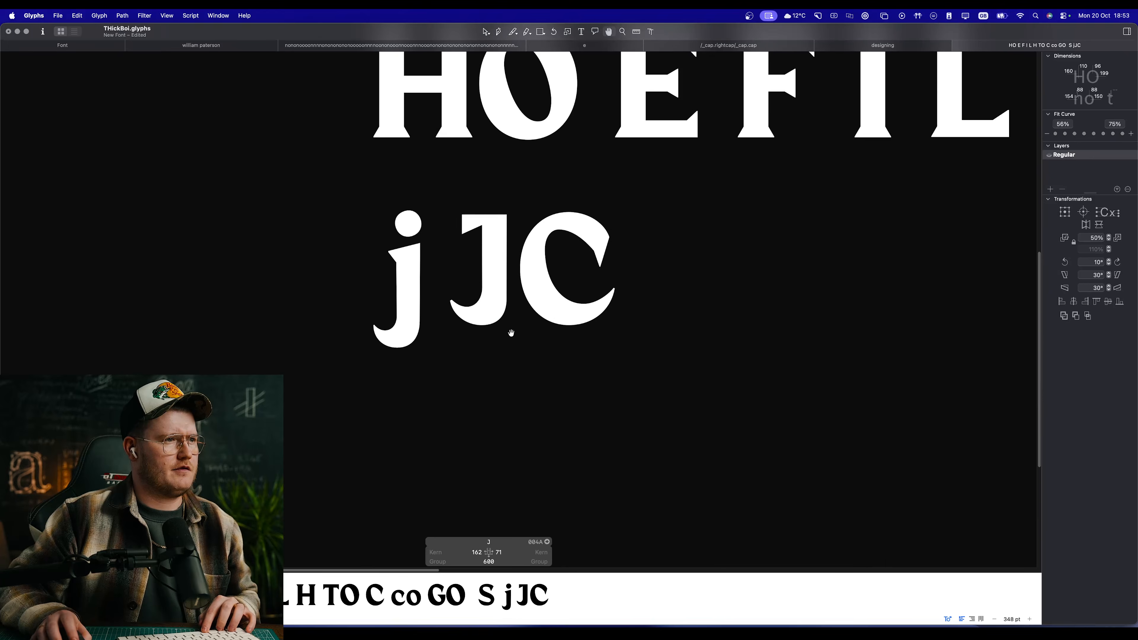
{"action": "scroll", "coordinate": [511, 333], "scroll_direction": "up", "scroll_amount": 10}
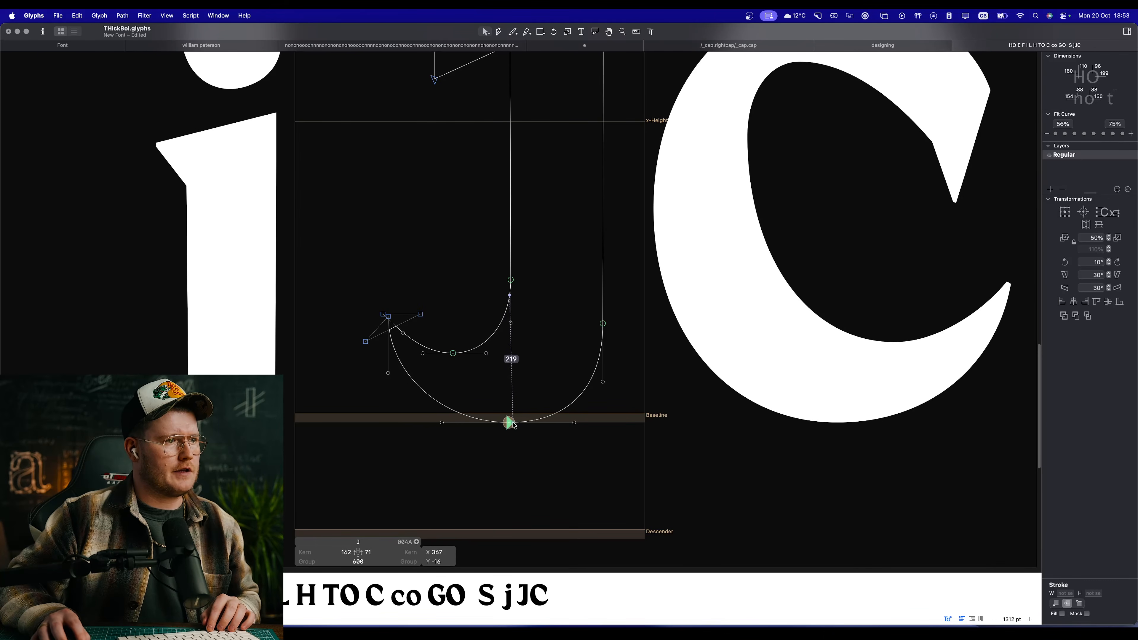
Step: Move the lowest outer-curve node horizontally to X 347 at Y -16 and preview the J
{"action": "left_click_drag", "start_coordinate": [510, 423], "coordinate": [497, 423]}
{"action": "key", "text": "super+z"}
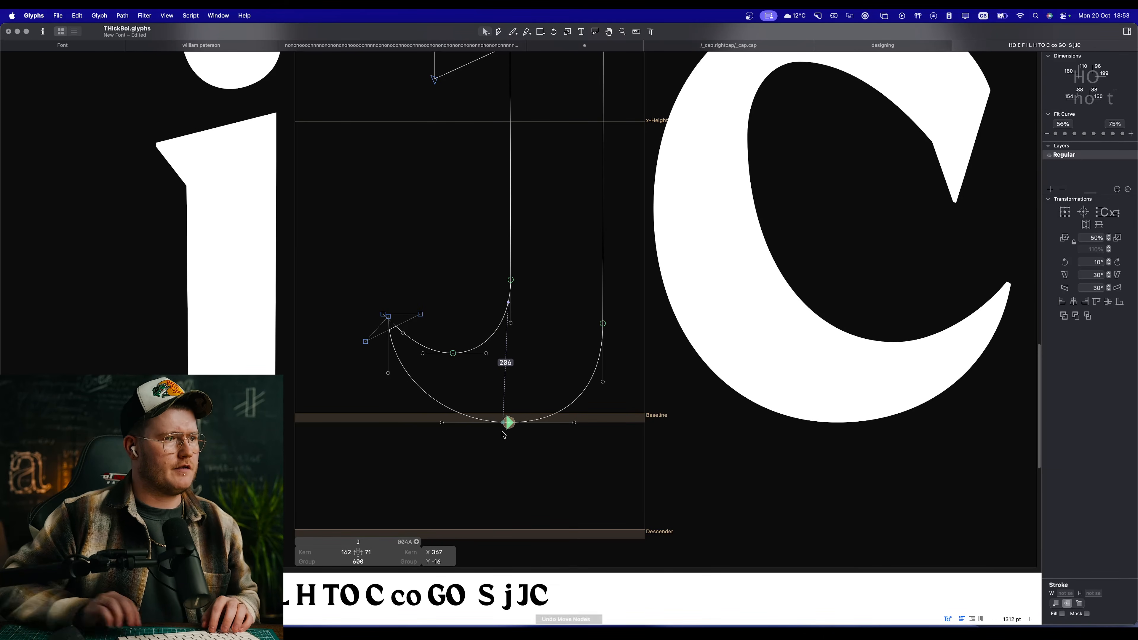
{"action": "key", "text": "space"}
{"action": "scroll", "coordinate": [552, 483], "scroll_direction": "up", "scroll_amount": 10}
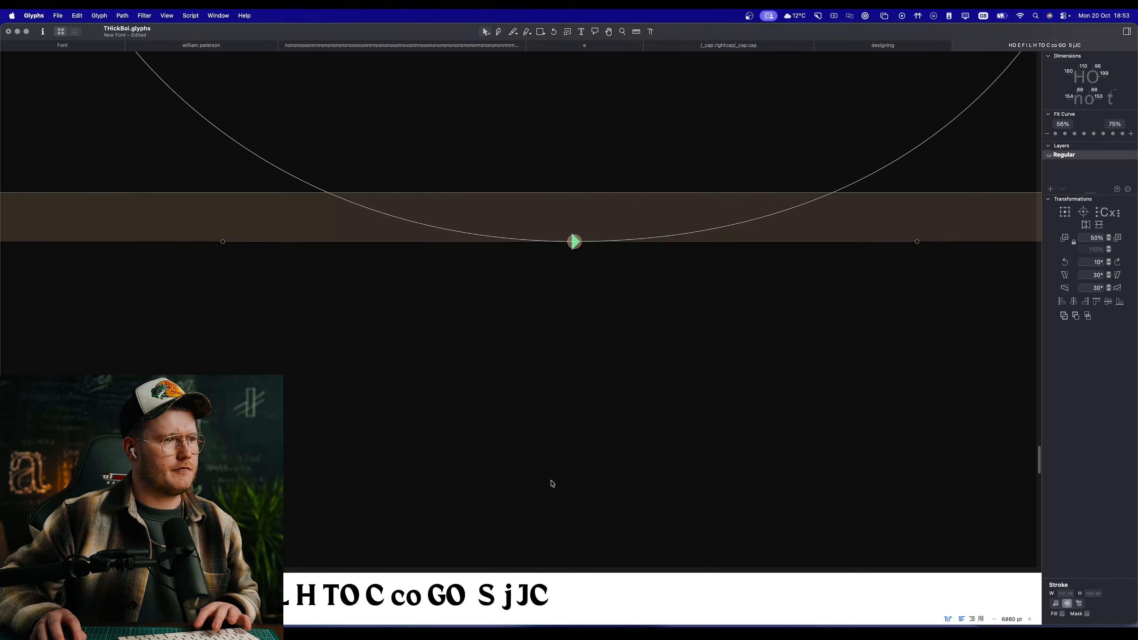
{"action": "key", "text": "space"}
{"action": "scroll", "coordinate": [570, 404], "scroll_direction": "down", "scroll_amount": 15}
{"action": "scroll", "coordinate": [566, 346], "scroll_direction": "up", "scroll_amount": 5}
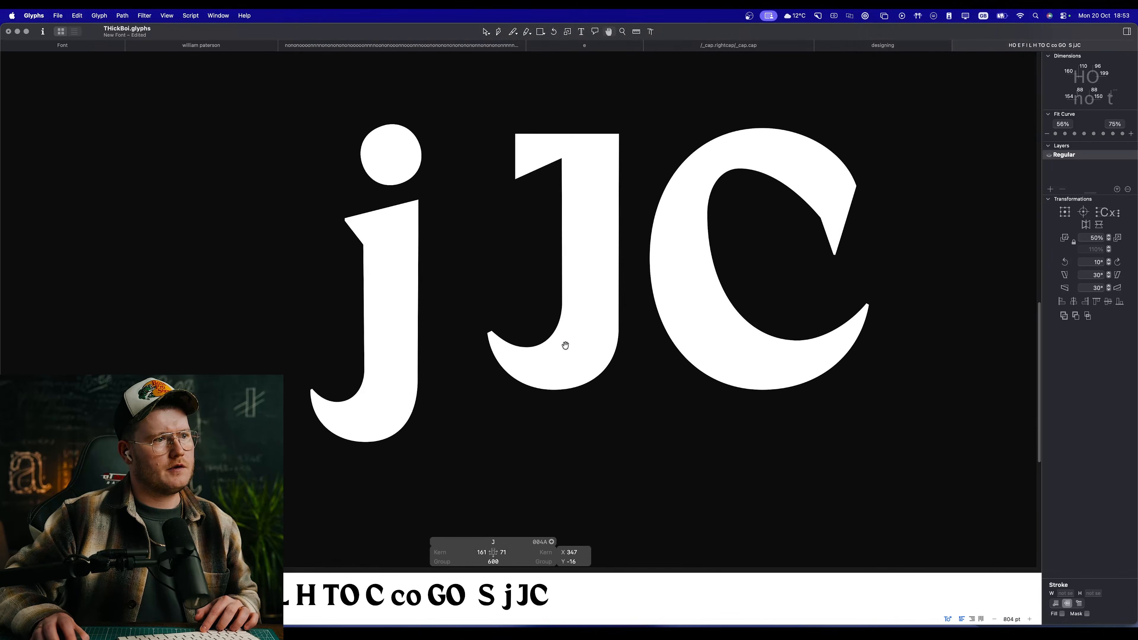
Step: Raise the node where the outer curve meets the stem and preview the J in the text line
{"action": "scroll", "coordinate": [566, 346], "scroll_direction": "up", "scroll_amount": 3}
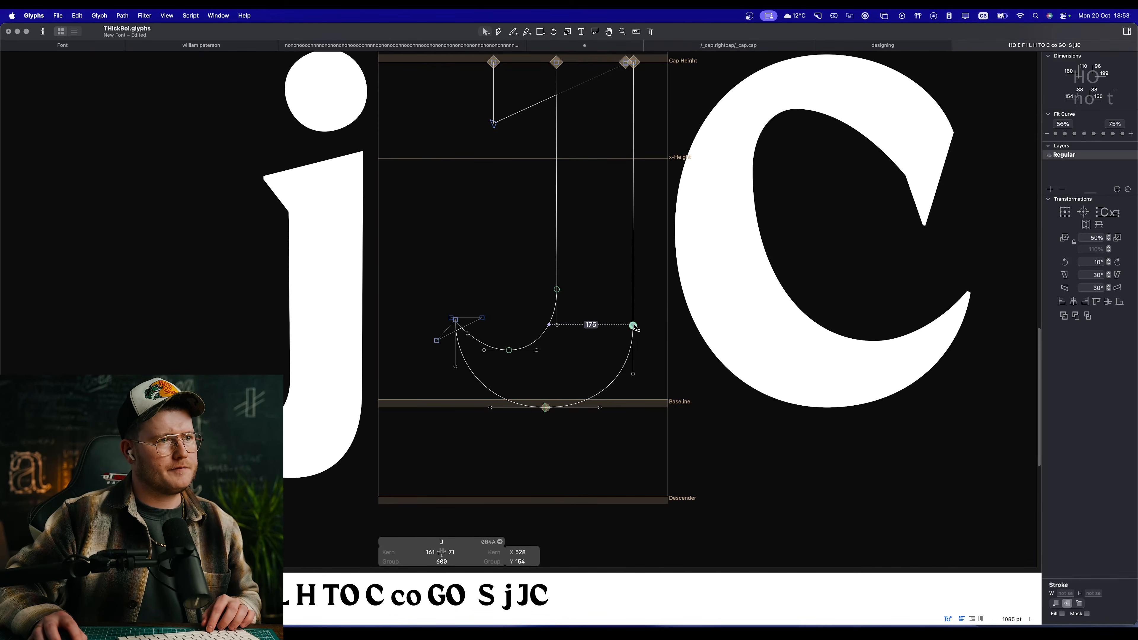
{"action": "key", "text": "space"}
{"action": "scroll", "coordinate": [661, 379], "scroll_direction": "down", "scroll_amount": 10}
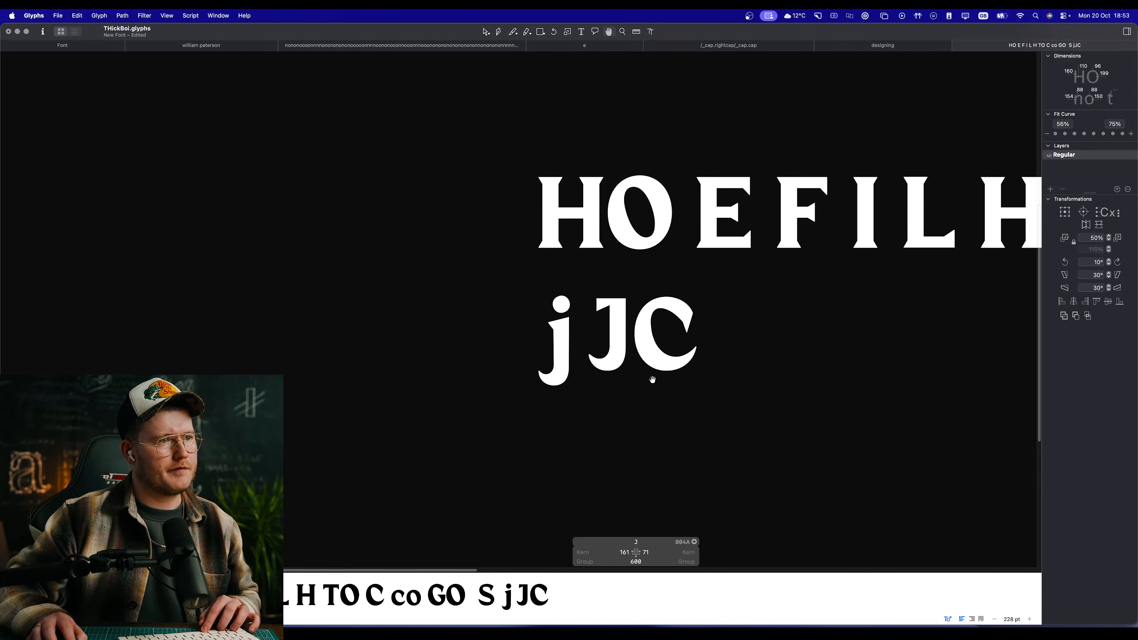
{"action": "scroll", "coordinate": [616, 361], "scroll_direction": "up", "scroll_amount": 6}
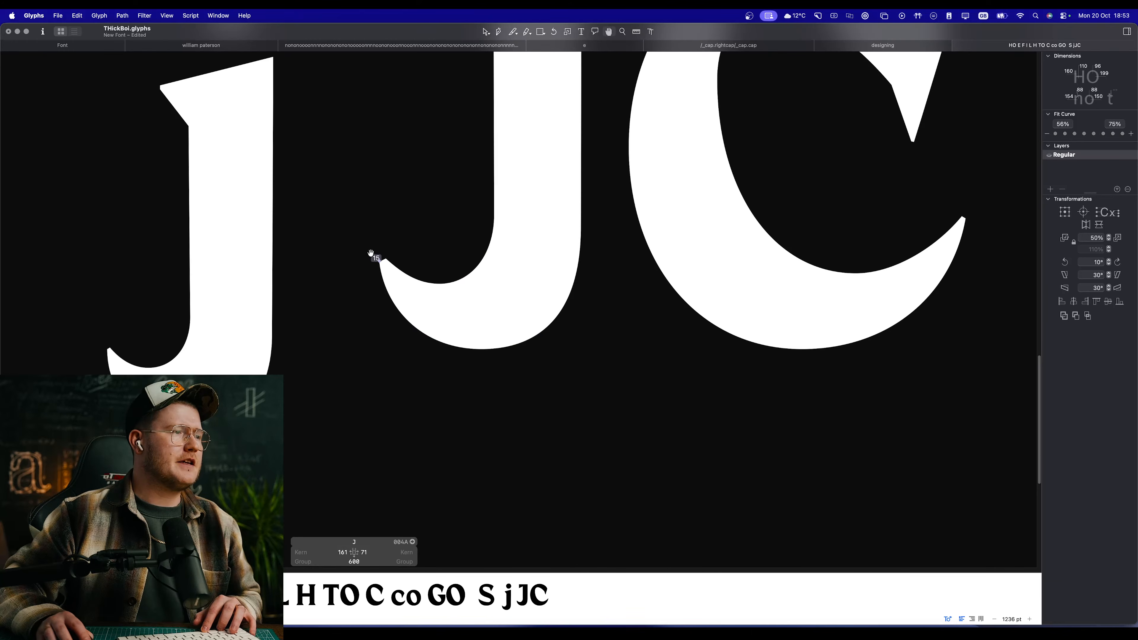
Step: Narrow the J's tail tip by repositioning its open-corner nodes, and preview the tip
{"action": "scroll", "coordinate": [371, 254], "scroll_direction": "up", "scroll_amount": 6}
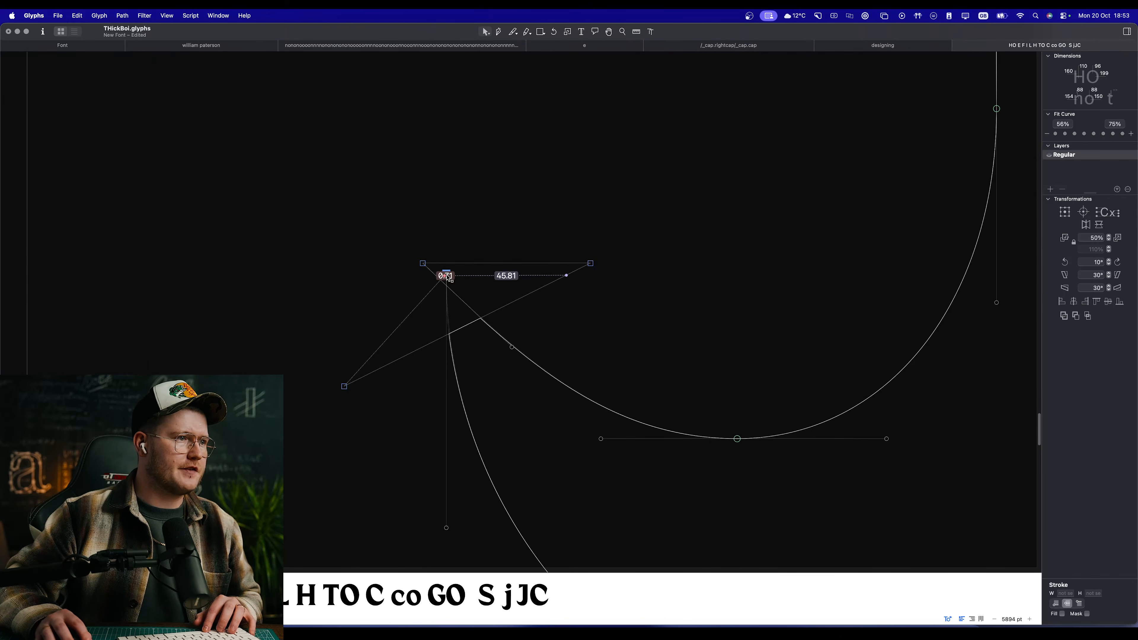
{"action": "left_click_drag", "start_coordinate": [449, 278], "coordinate": [406, 270]}
{"action": "key", "text": "space"}
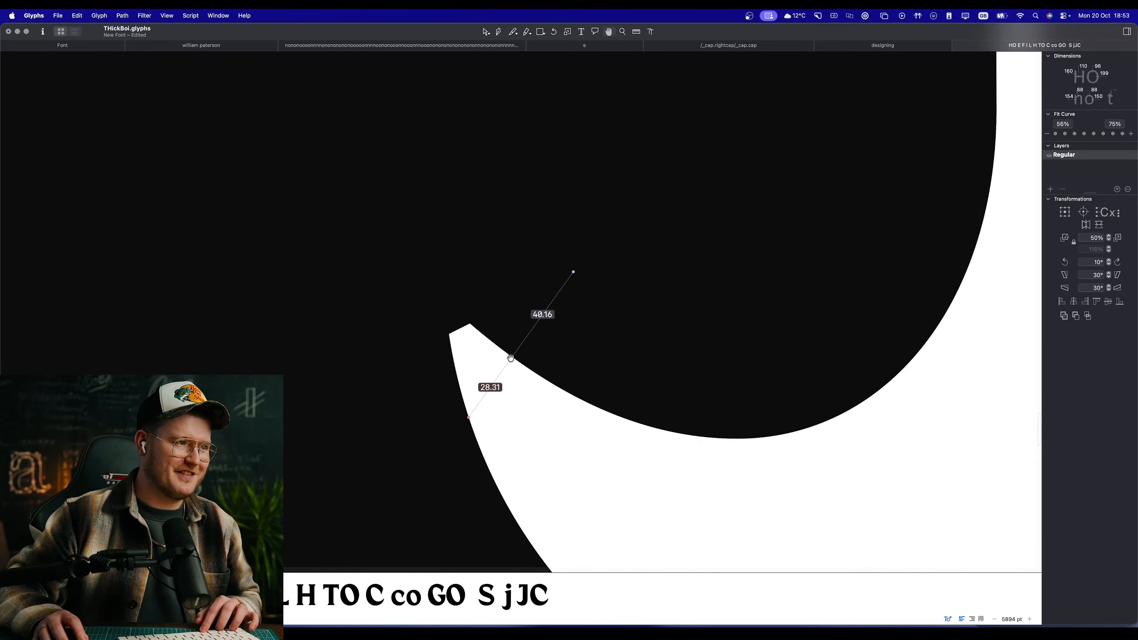
Step: Extend the J's top serif outward by moving its two end nodes to X 219, comparing the preview with the j and C
{"action": "scroll", "coordinate": [510, 358], "scroll_direction": "down", "scroll_amount": 8}
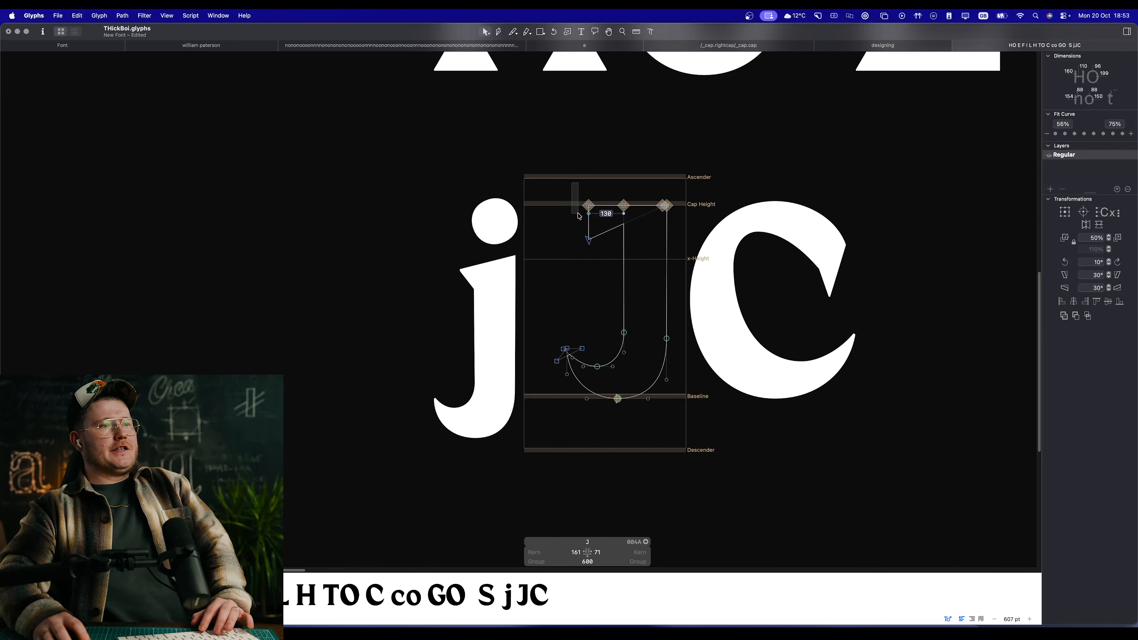
{"action": "key", "text": "space"}
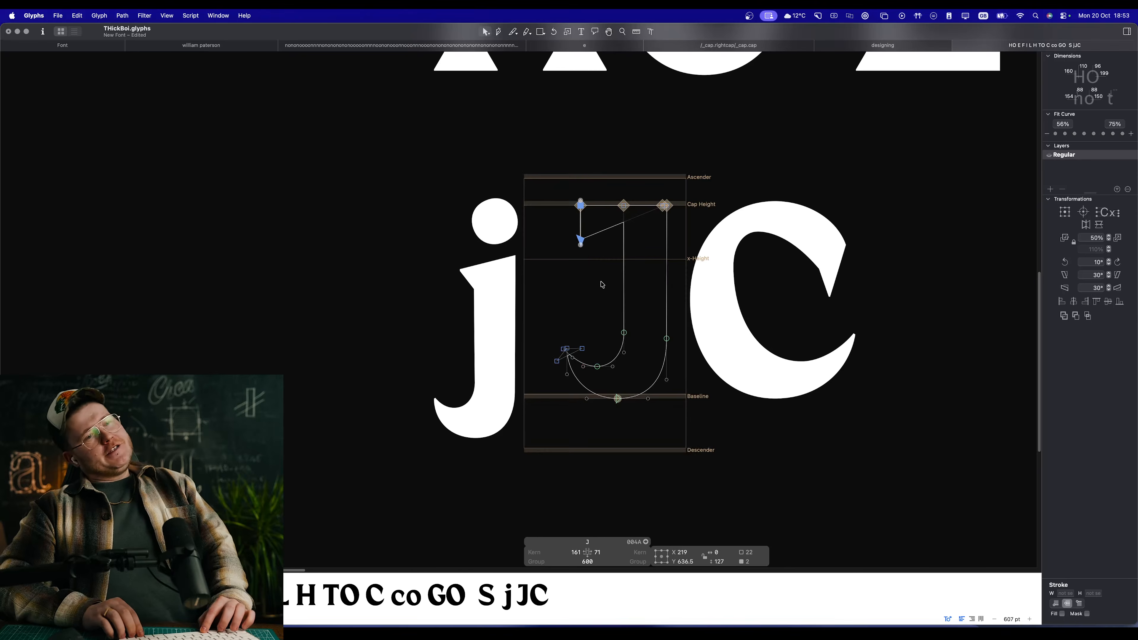
{"action": "key", "text": "space"}
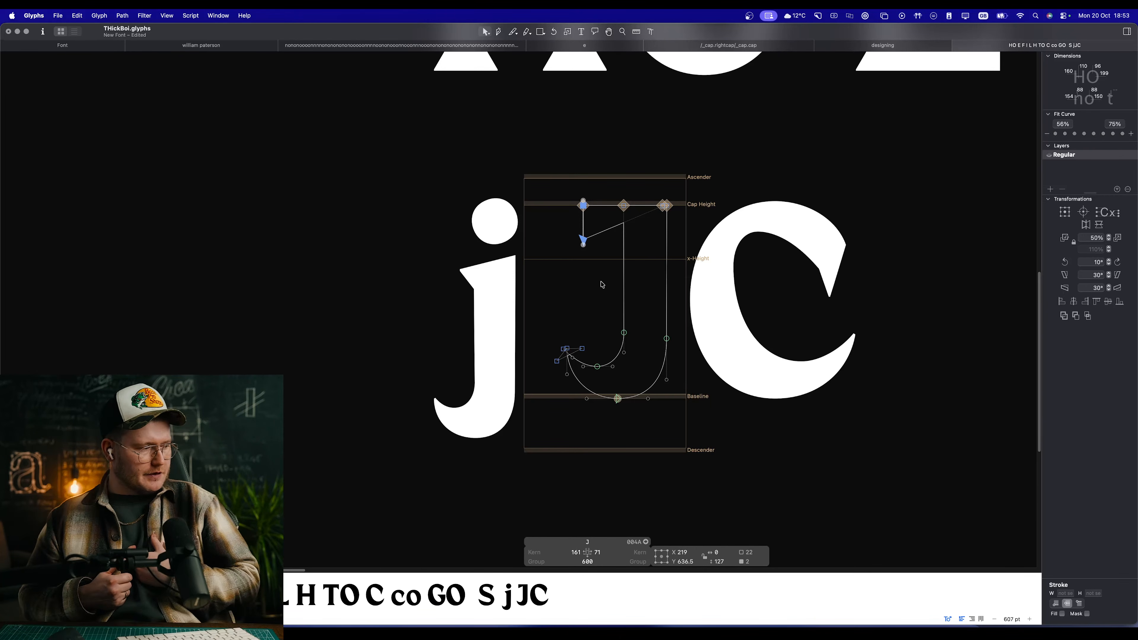
{"action": "key", "text": "space"}
{"action": "key", "text": "space"}
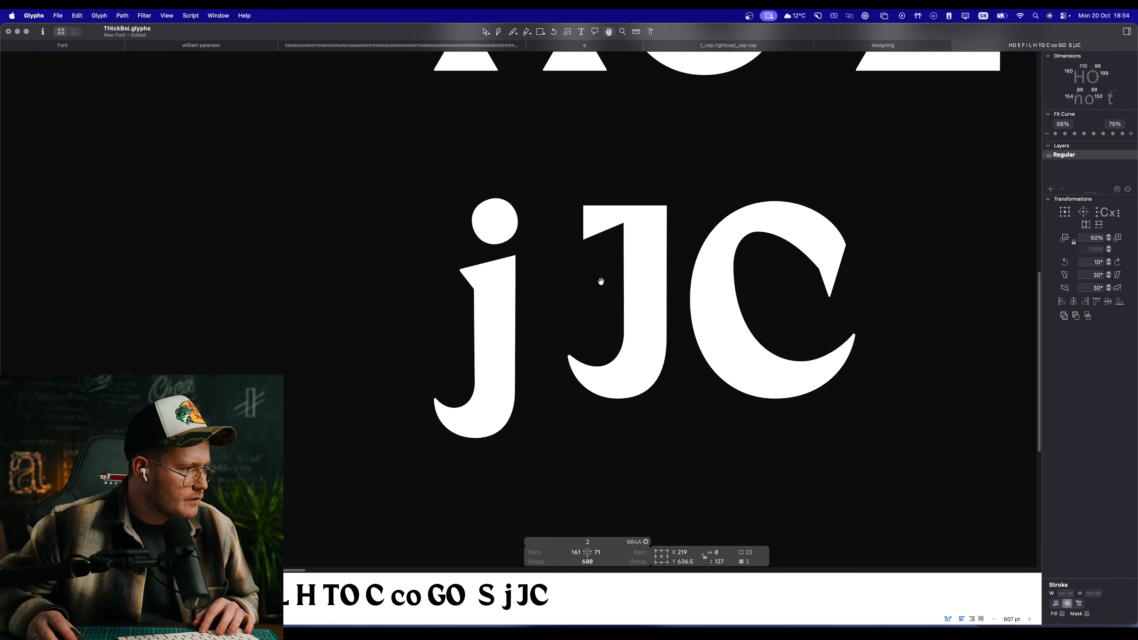
{"action": "key", "text": "space"}
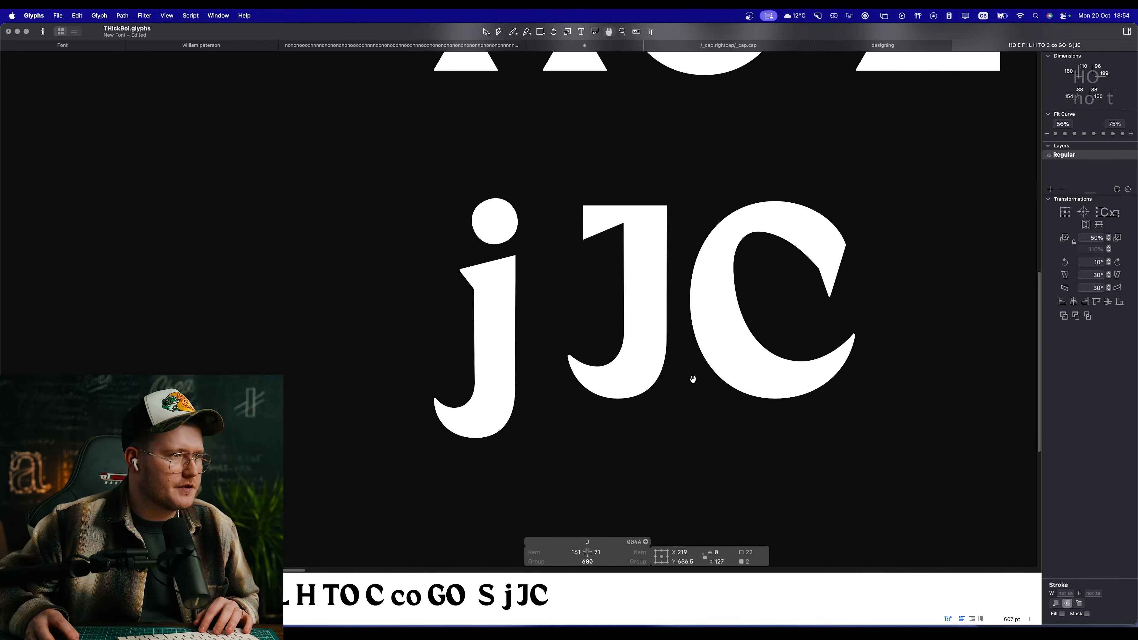
{"action": "left_click_drag", "start_coordinate": [692, 379], "coordinate": [578, 395]}
{"action": "scroll", "coordinate": [527, 344], "scroll_direction": "down", "scroll_amount": 10}
{"action": "scroll", "coordinate": [523, 340], "scroll_direction": "up", "scroll_amount": 9}
Step: Set the J's left and right sidebearings to match H and preview the spacing in the text lines
{"action": "left_click_drag", "start_coordinate": [482, 274], "coordinate": [582, 397]}
{"action": "left_click_drag", "start_coordinate": [631, 440], "coordinate": [450, 193]}
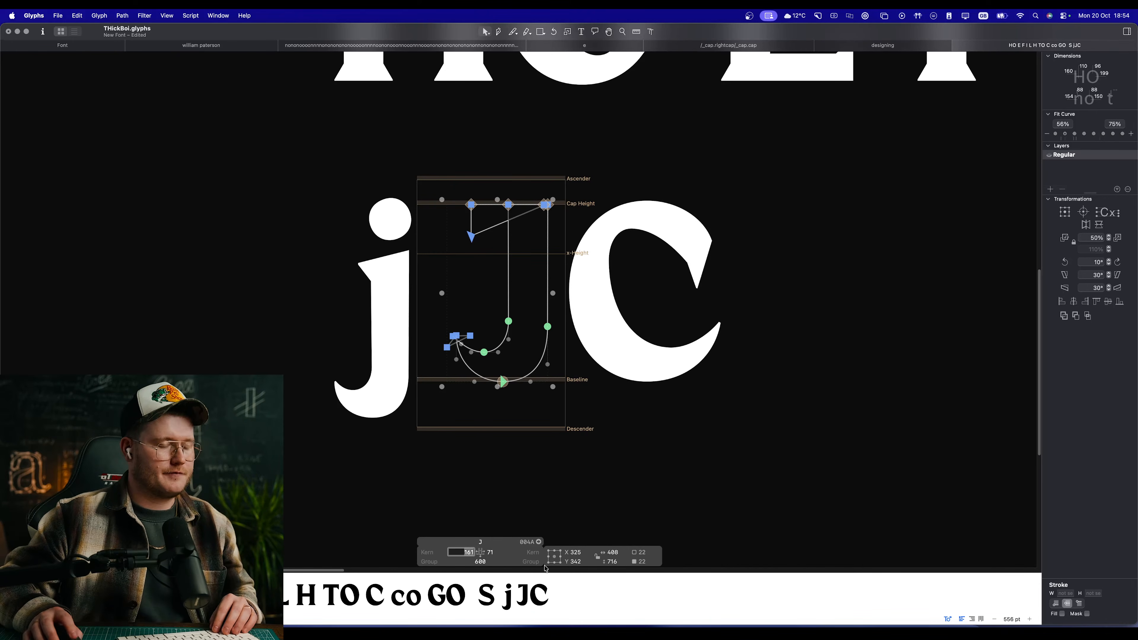
{"action": "type", "text": "H"}
{"action": "key", "text": "Tab"}
{"action": "type", "text": "H"}
{"action": "key", "text": "Tab"}
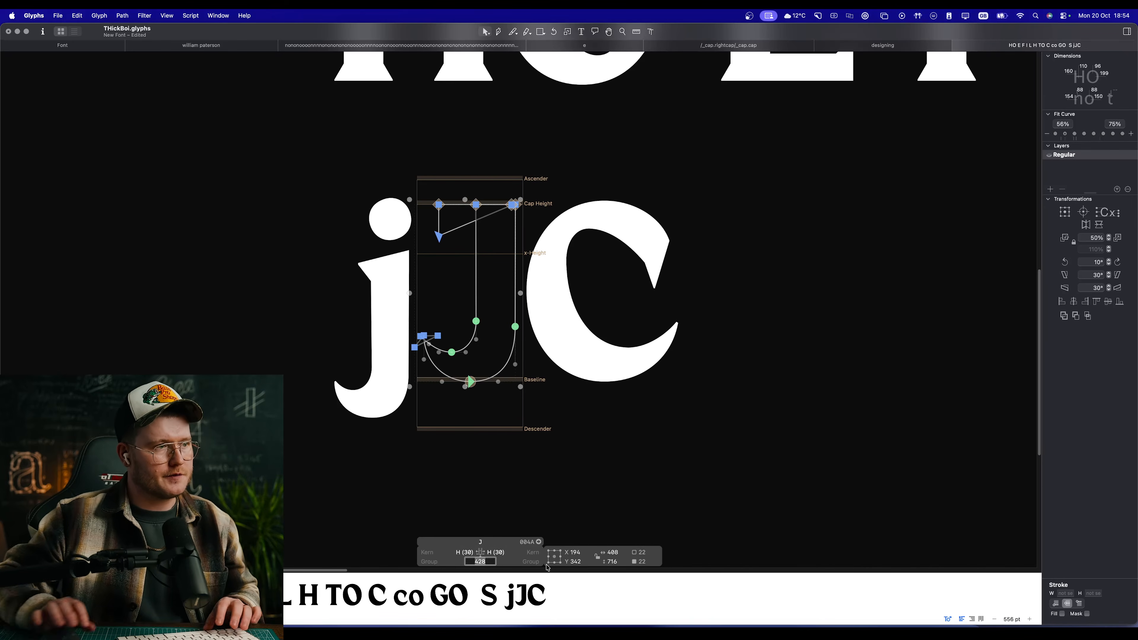
{"action": "double_click", "coordinate": [662, 254]}
{"action": "key", "text": "space"}
{"action": "scroll", "coordinate": [626, 357], "scroll_direction": "down", "scroll_amount": 10}
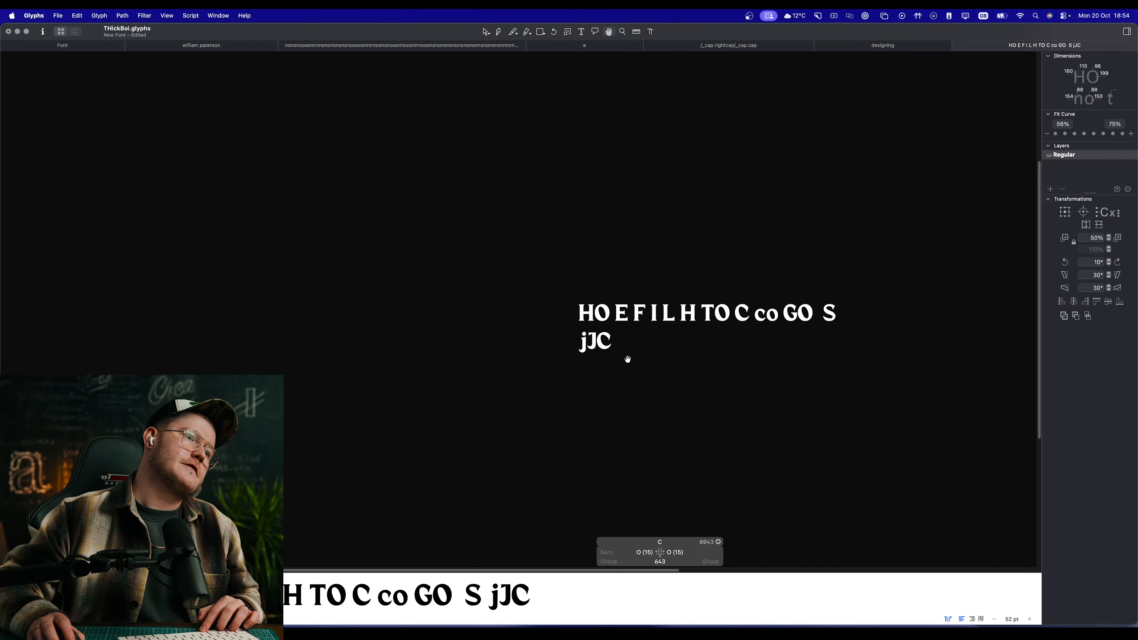
Step: Review the jJC spacing in the text lines and add the letters DBPRQ after the C
{"action": "scroll", "coordinate": [531, 283], "scroll_direction": "up", "scroll_amount": 8}
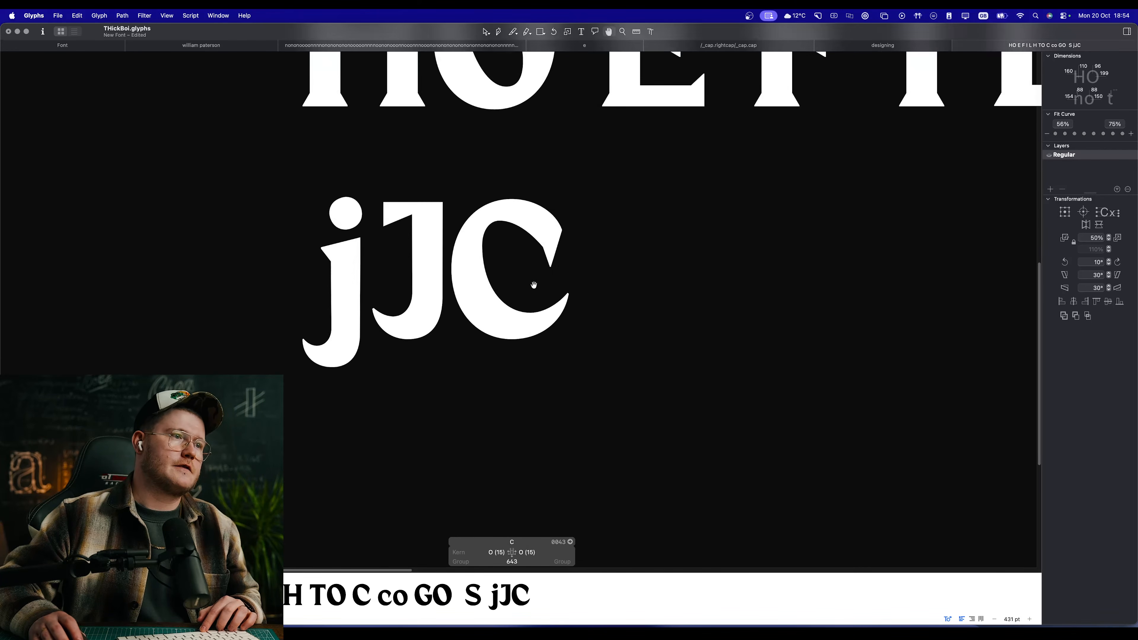
{"action": "scroll", "coordinate": [534, 285], "scroll_direction": "down", "scroll_amount": 5}
{"action": "scroll", "coordinate": [644, 302], "scroll_direction": "right", "scroll_amount": 8}
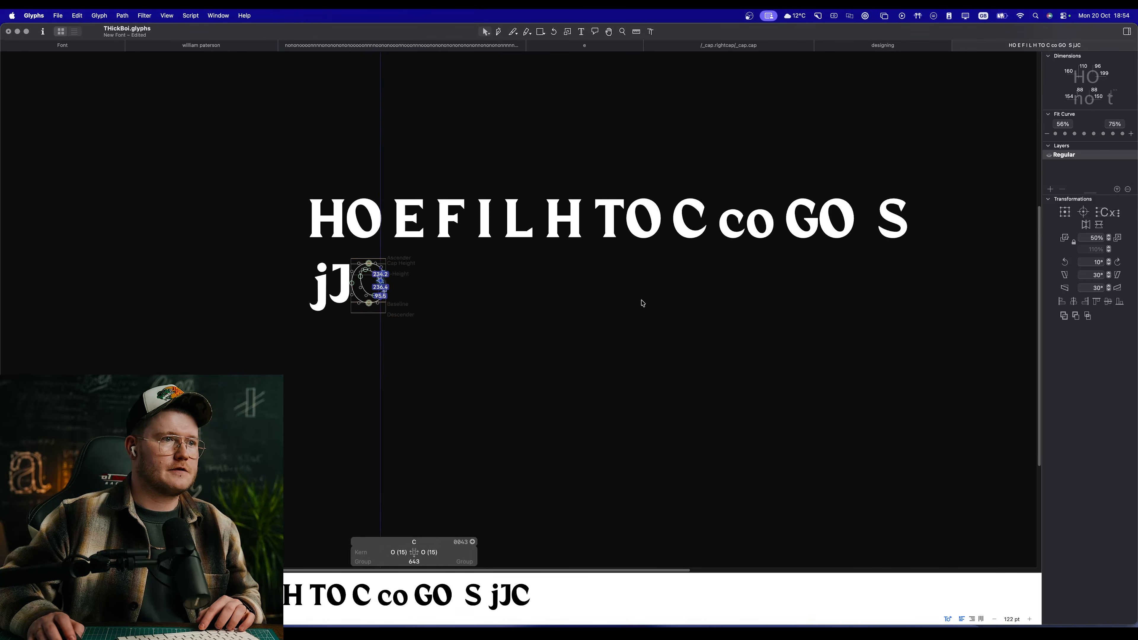
{"action": "scroll", "coordinate": [634, 306], "scroll_direction": "left", "scroll_amount": 7}
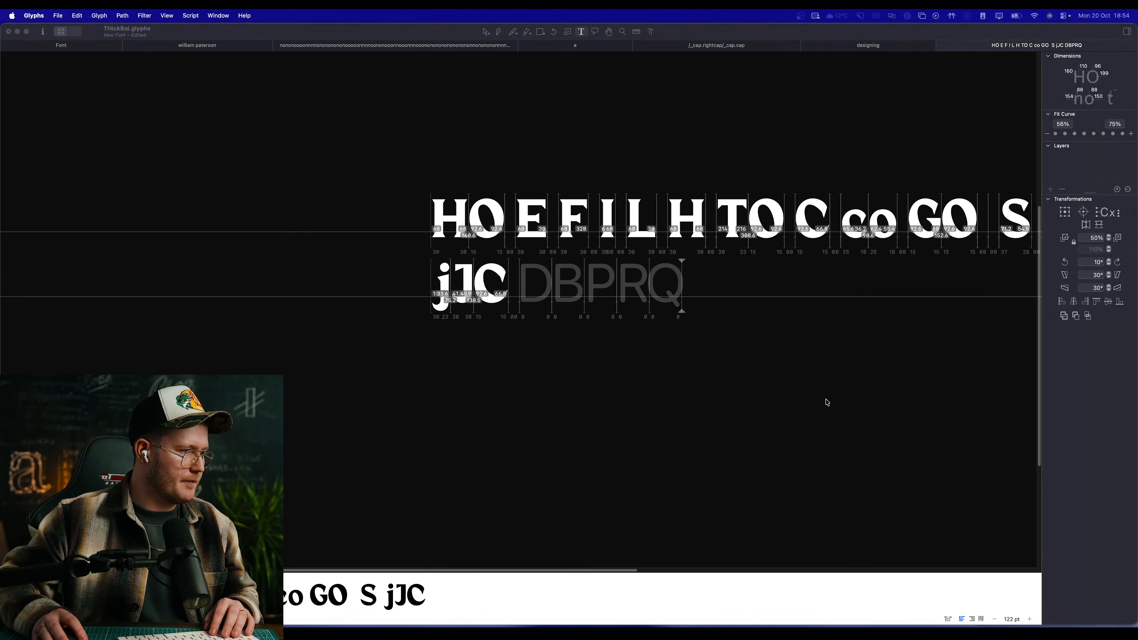
{"action": "left_click", "coordinate": [826, 400]}
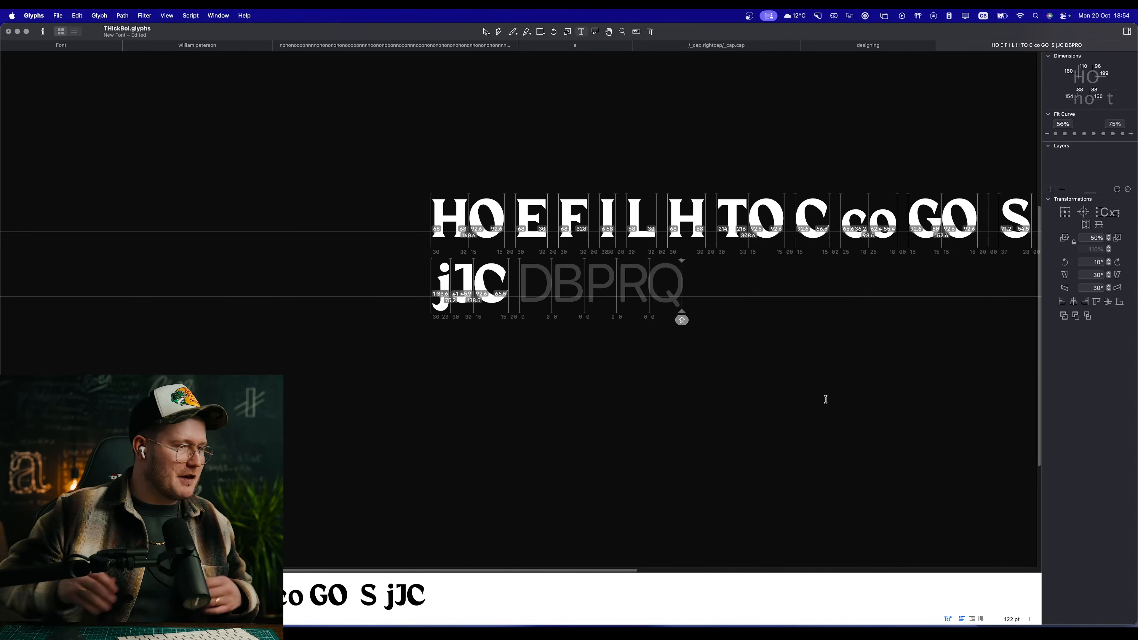
Step: Separate the capitals D, B, P, R and Q with spaces in the text line
{"action": "scroll", "coordinate": [523, 285], "scroll_direction": "up", "scroll_amount": 5}
{"action": "scroll", "coordinate": [569, 293], "scroll_direction": "up", "scroll_amount": 5}
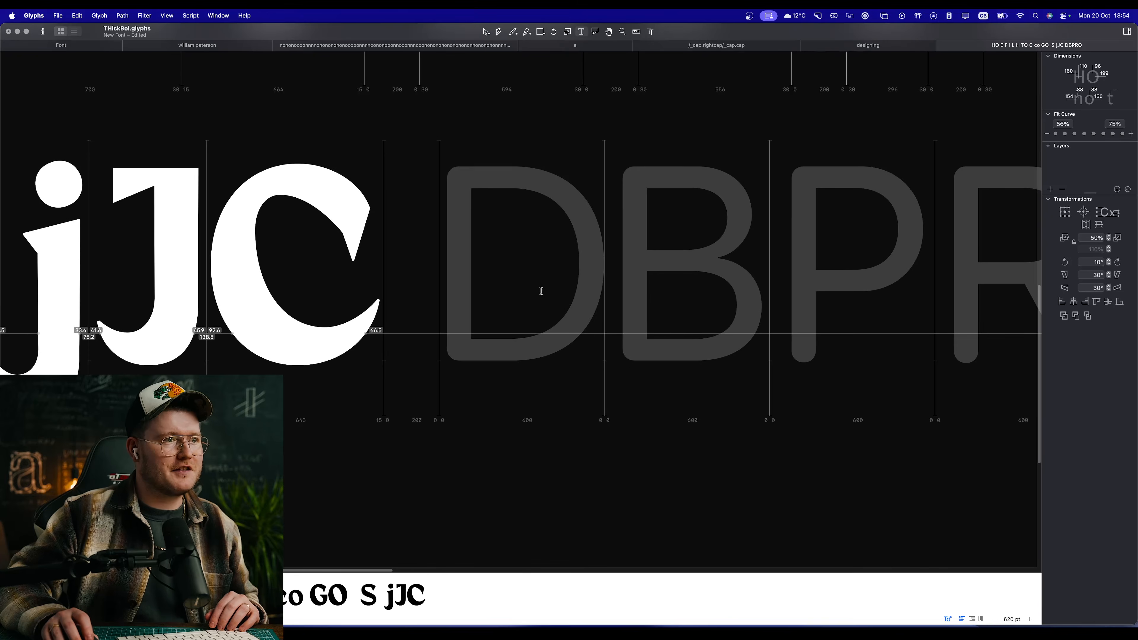
{"action": "double_click", "coordinate": [541, 293]}
{"action": "key", "text": "t"}
{"action": "left_click", "coordinate": [606, 292]}
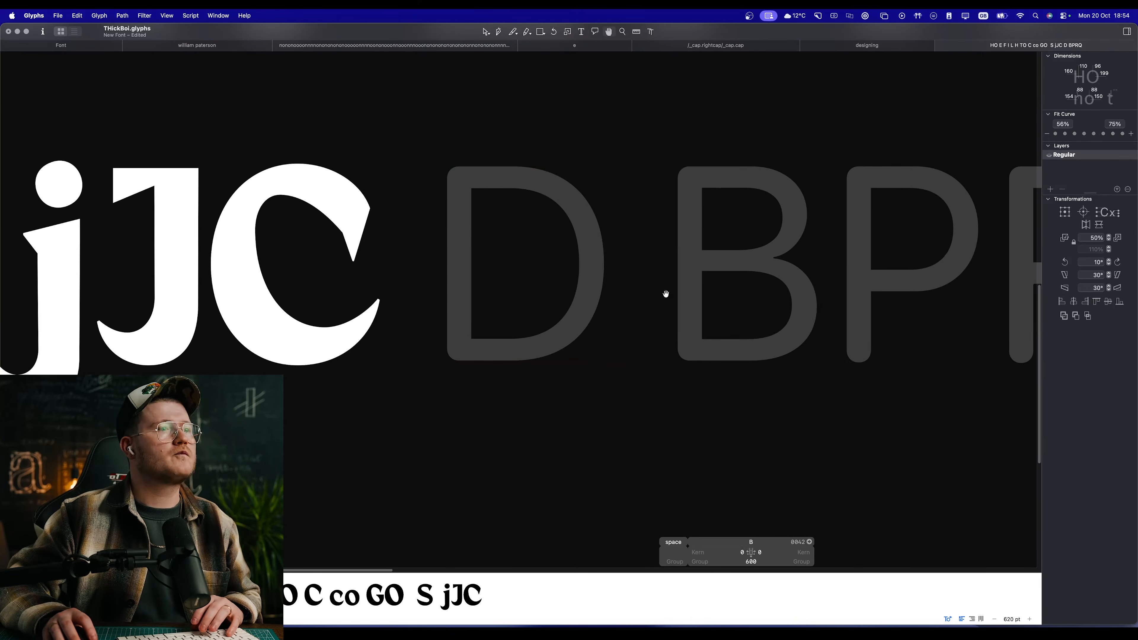
{"action": "left_click", "coordinate": [825, 262]}
{"action": "scroll", "coordinate": [874, 246], "scroll_direction": "right", "scroll_amount": 3}
{"action": "left_click", "coordinate": [864, 254]}
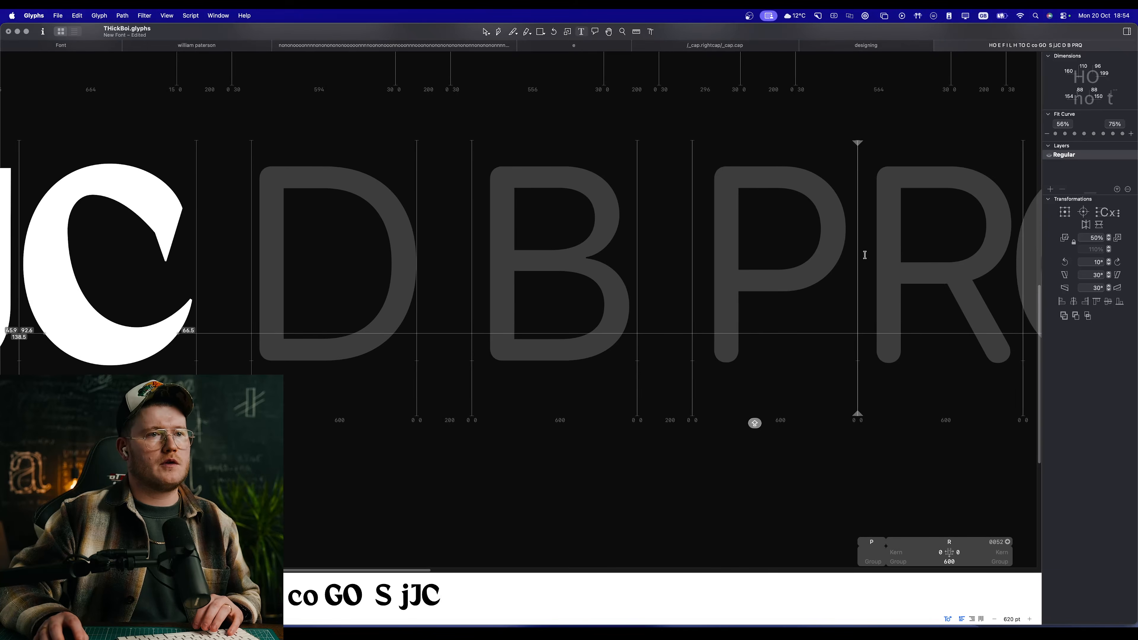
{"action": "scroll", "coordinate": [864, 255], "scroll_direction": "right", "scroll_amount": 2}
{"action": "left_click", "coordinate": [864, 257]}
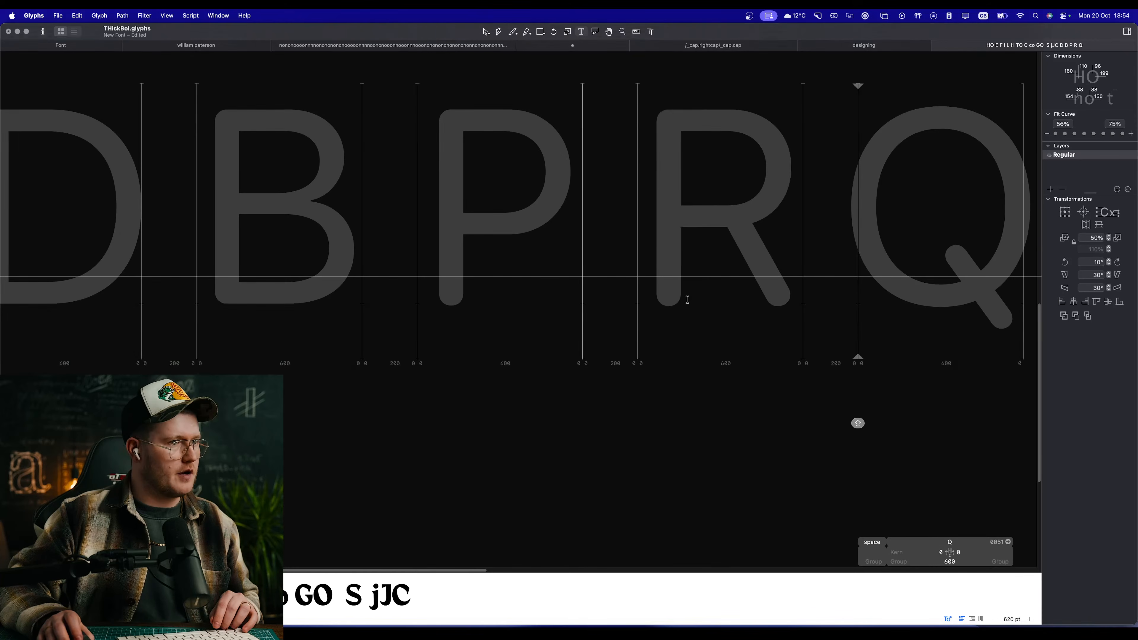
Step: Examine the C's outline and filled preview beside the D, B, P, R and Q placeholders and the finished capitals
{"action": "scroll", "coordinate": [856, 359], "scroll_direction": "down", "scroll_amount": 5}
{"action": "scroll", "coordinate": [680, 308], "scroll_direction": "down", "scroll_amount": 1}
{"action": "double_click", "coordinate": [512, 283]}
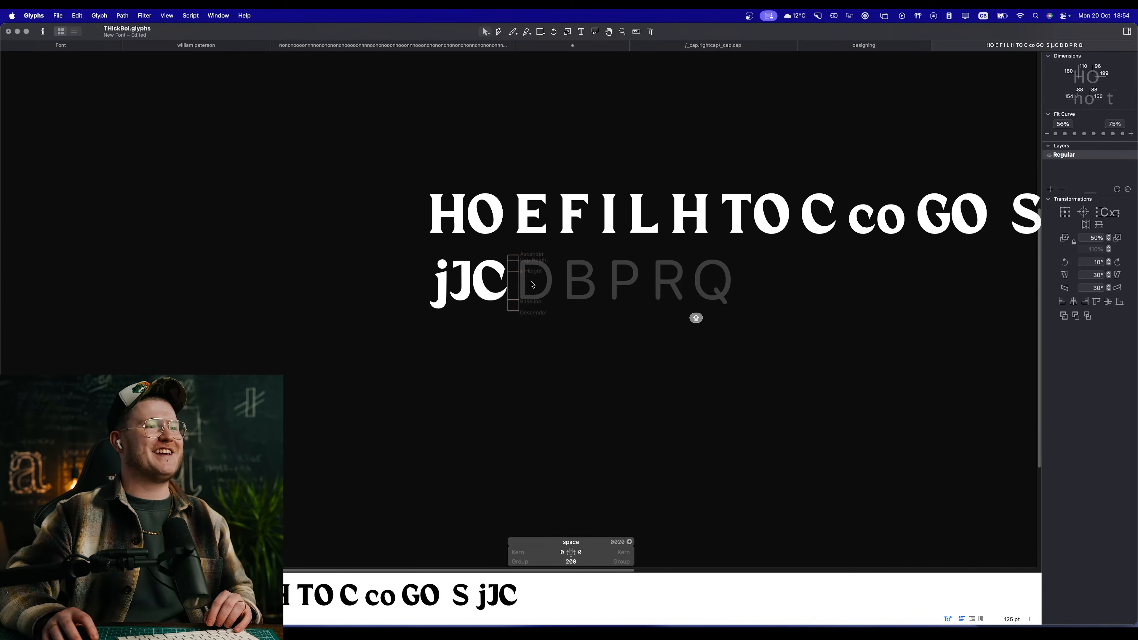
{"action": "double_click", "coordinate": [531, 282]}
{"action": "scroll", "coordinate": [534, 279], "scroll_direction": "up", "scroll_amount": 5}
{"action": "scroll", "coordinate": [536, 281], "scroll_direction": "up", "scroll_amount": 2}
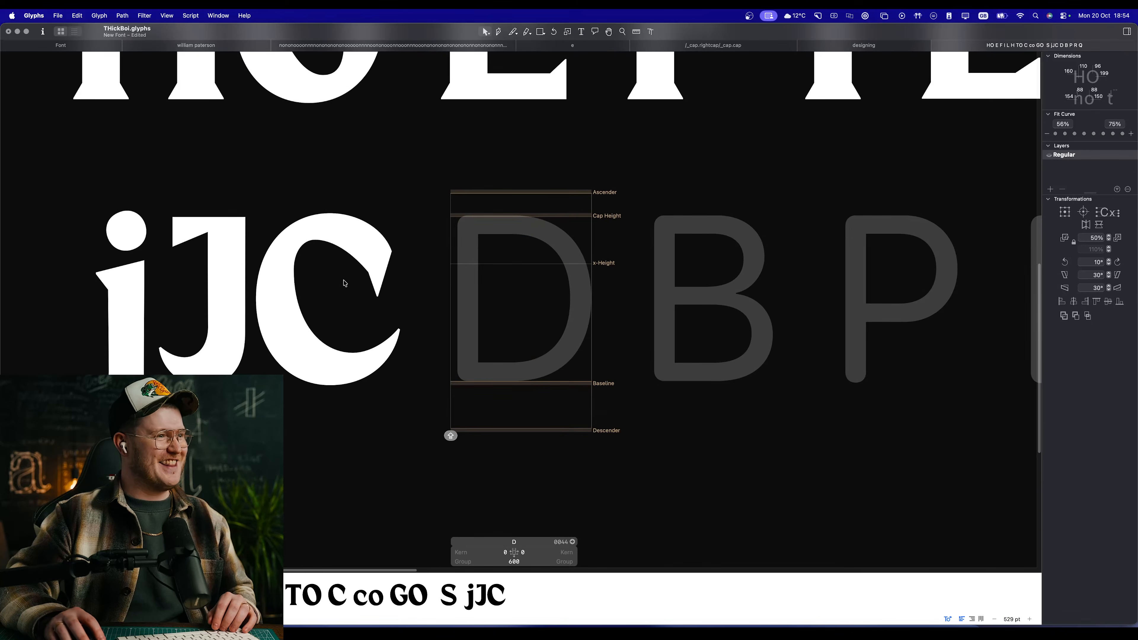
{"action": "double_click", "coordinate": [345, 283]}
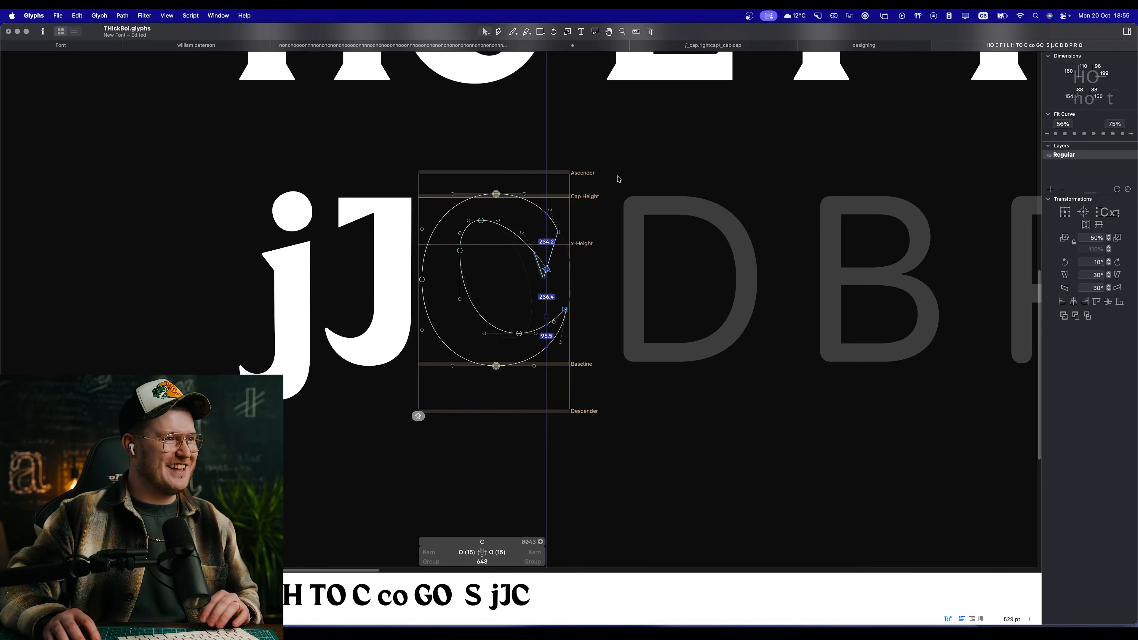
{"action": "left_click_drag", "start_coordinate": [619, 179], "coordinate": [370, 397]}
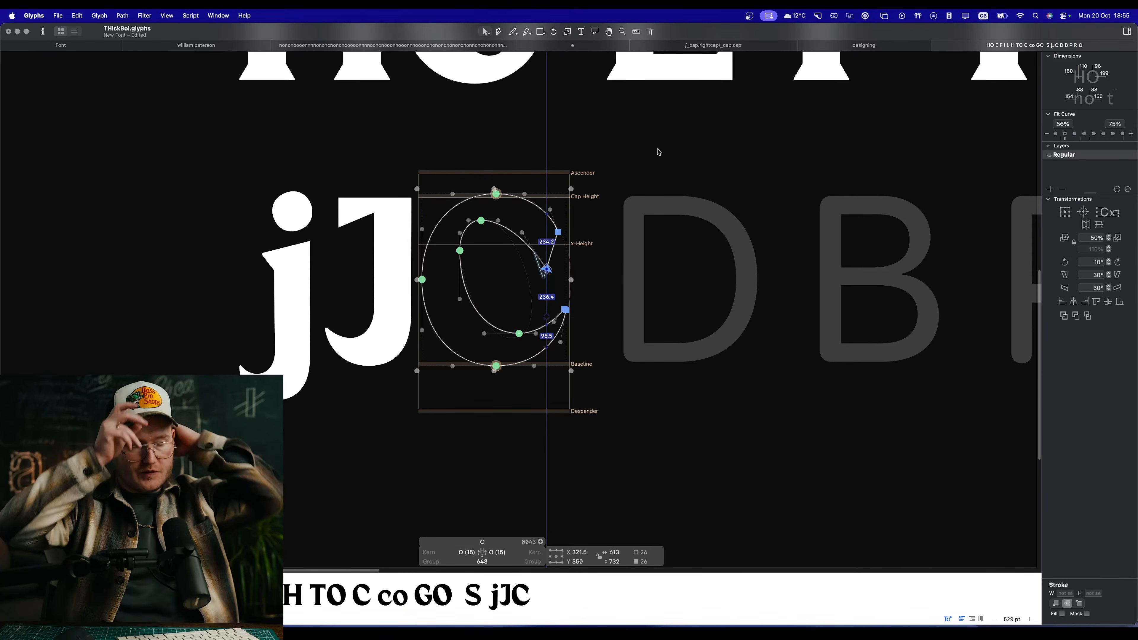
{"action": "scroll", "coordinate": [661, 227], "scroll_direction": "down", "scroll_amount": 5}
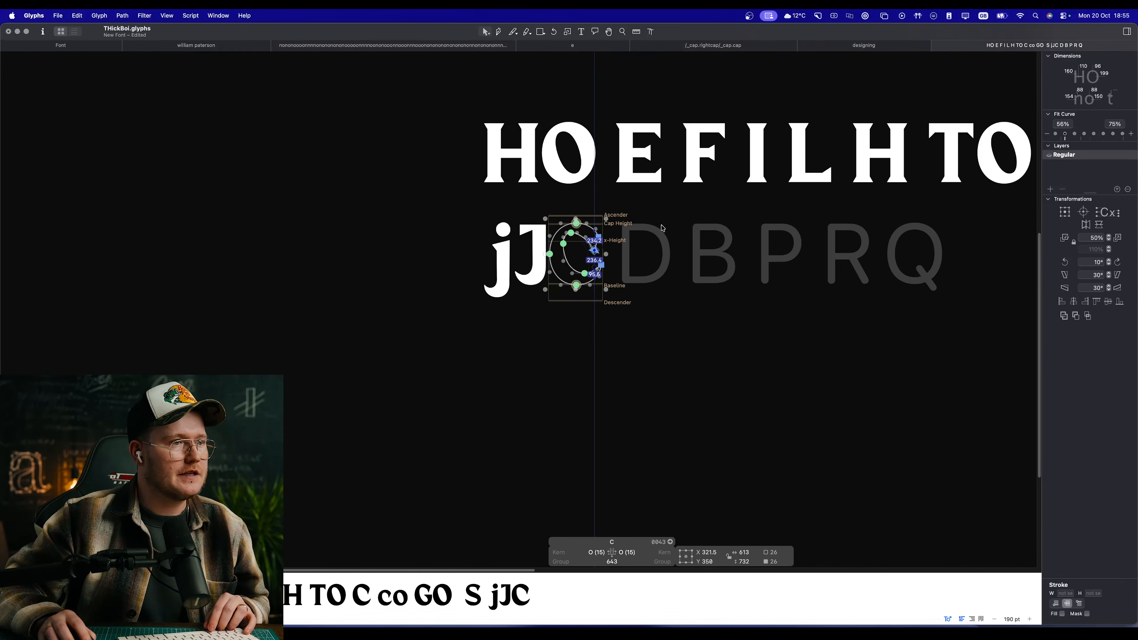
{"action": "key", "text": "space"}
{"action": "left_click_drag", "start_coordinate": [781, 205], "coordinate": [733, 265]}
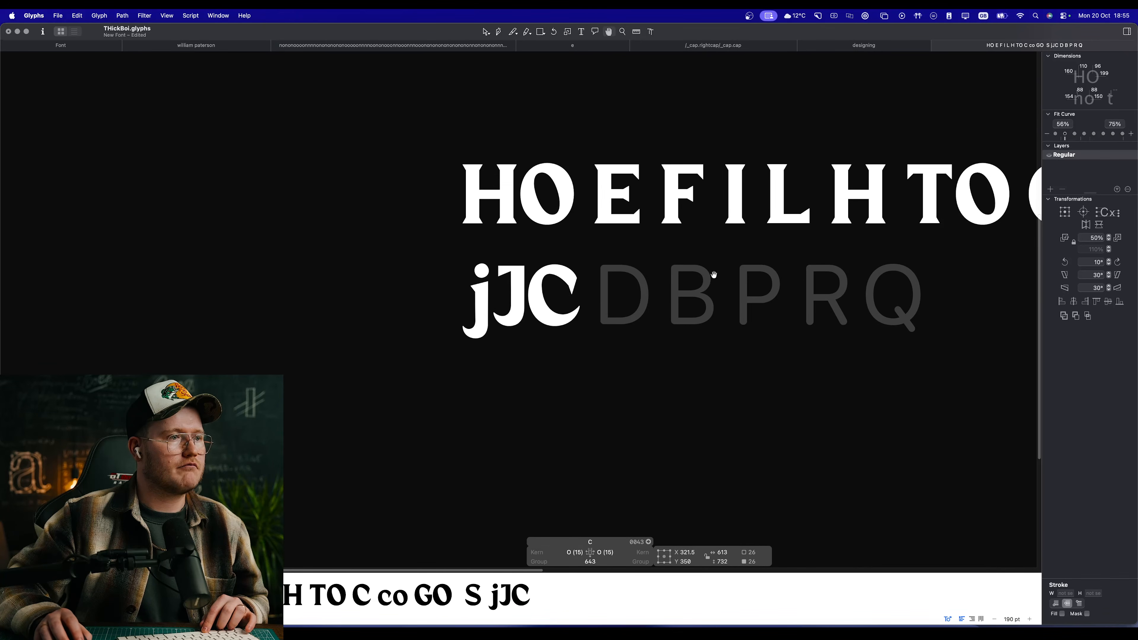
{"action": "scroll", "coordinate": [681, 310], "scroll_direction": "up", "scroll_amount": 6}
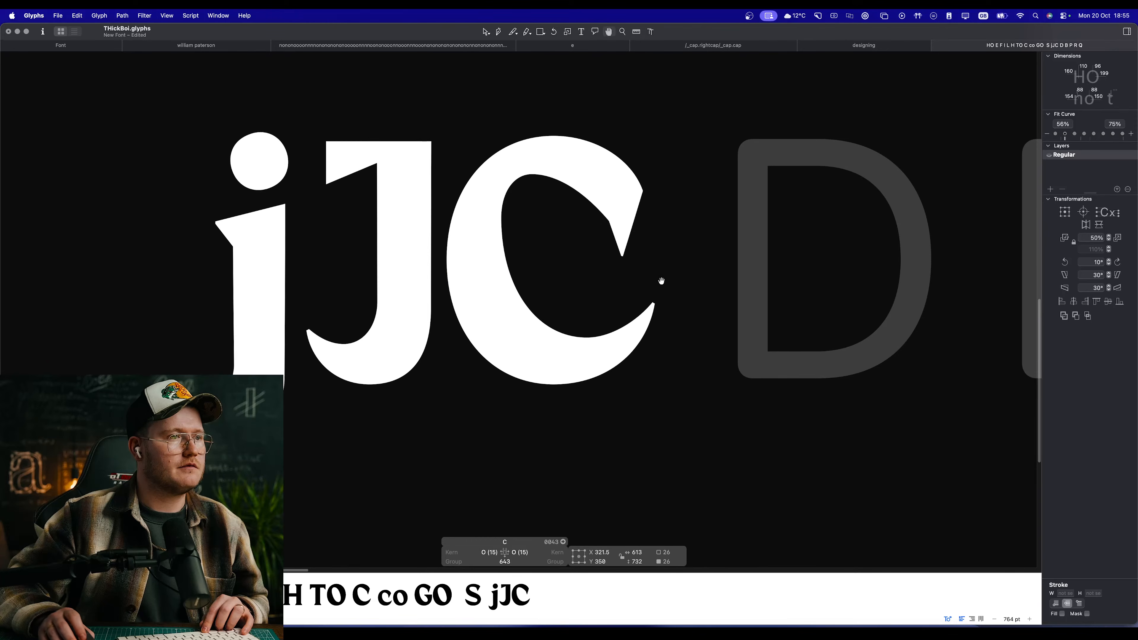
{"action": "scroll", "coordinate": [660, 280], "scroll_direction": "up", "scroll_amount": 3}
Step: Open the empty D glyph for editing
{"action": "double_click", "coordinate": [300, 340]}
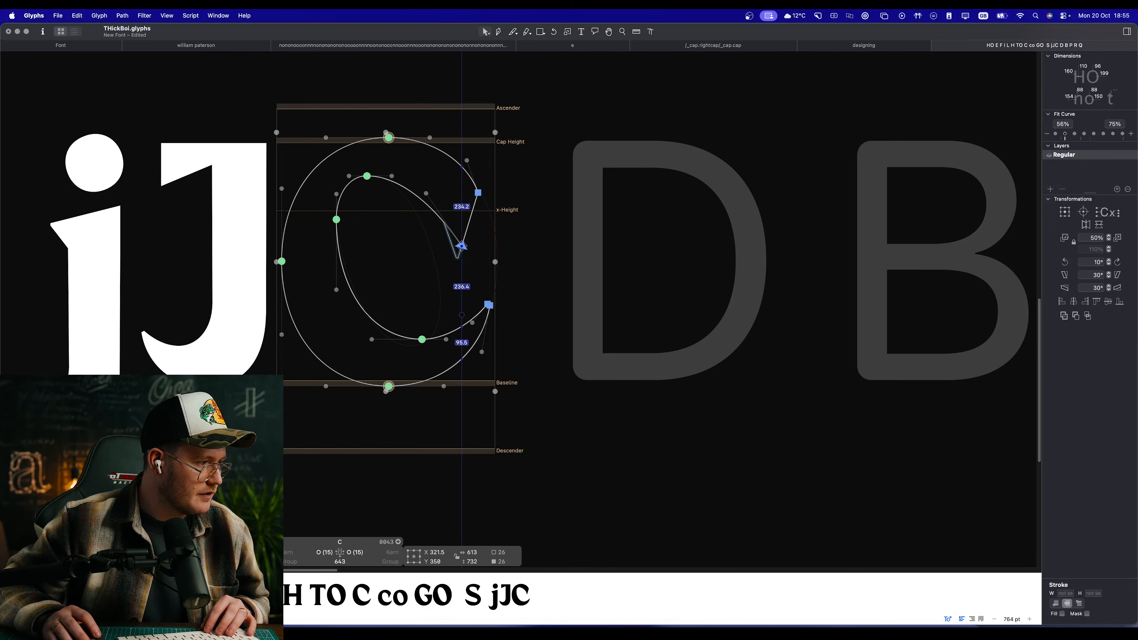
{"action": "double_click", "coordinate": [606, 352]}
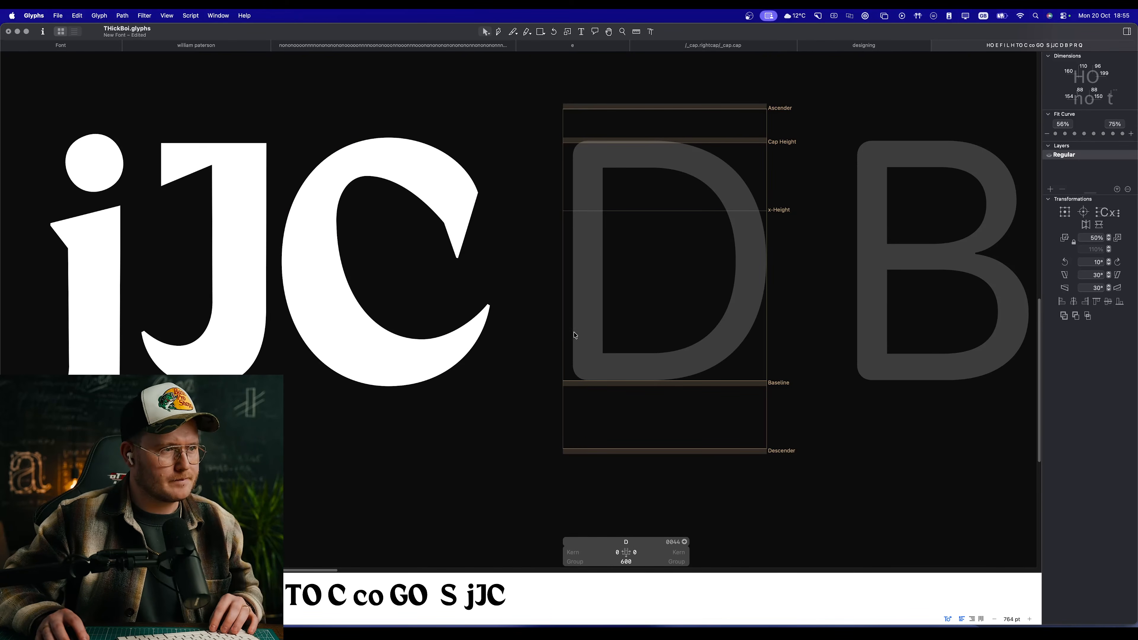
{"action": "scroll", "coordinate": [446, 332], "scroll_direction": "down", "scroll_amount": 2}
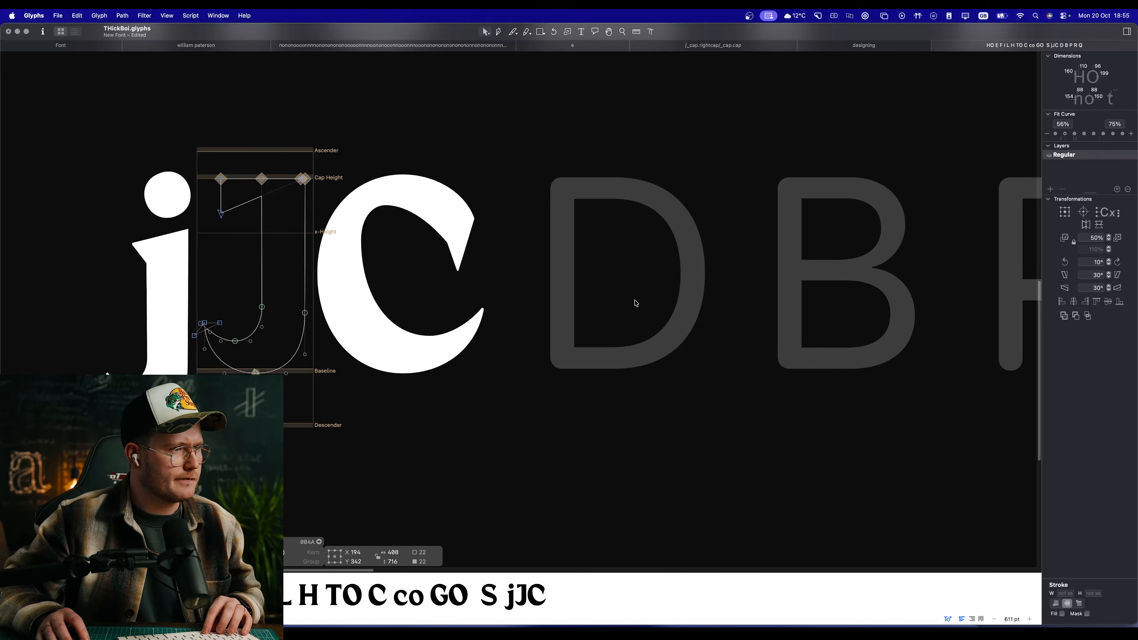
{"action": "double_click", "coordinate": [638, 309]}
Step: Try adding the lowercase i as a component in the D and undo it
{"action": "right_click", "coordinate": [585, 281]}
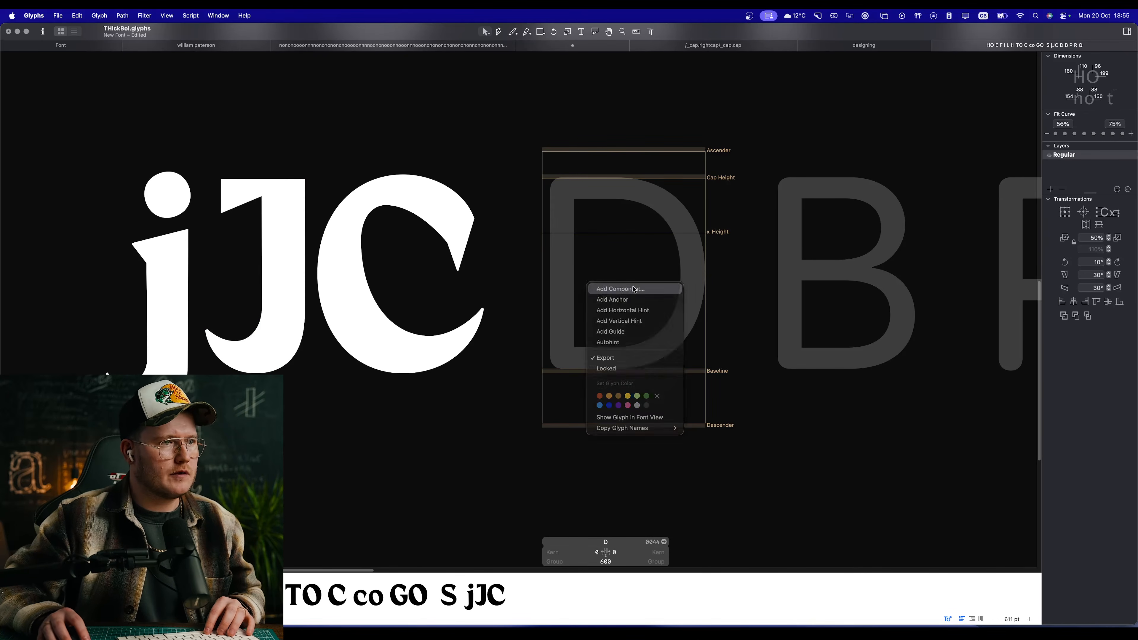
{"action": "left_click", "coordinate": [634, 289]}
{"action": "type", "text": "i"}
{"action": "key", "text": "Return"}
{"action": "key", "text": "super+z"}
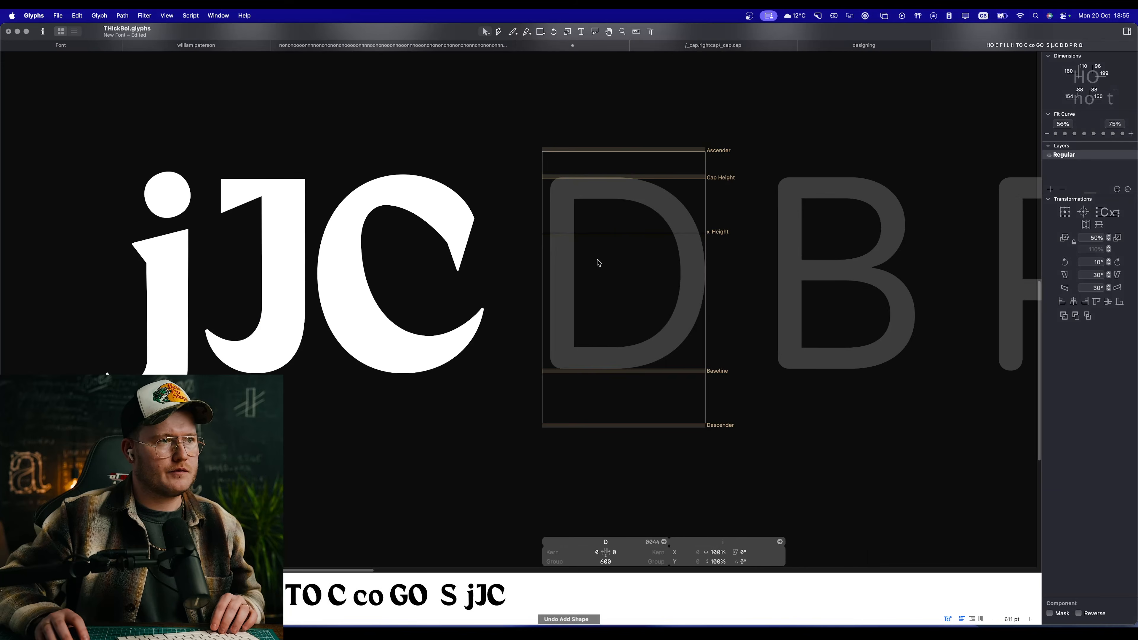
Step: Add the capital I as a component in the D and decompose it into editable outlines
{"action": "right_click", "coordinate": [598, 259]}
{"action": "left_click", "coordinate": [633, 324]}
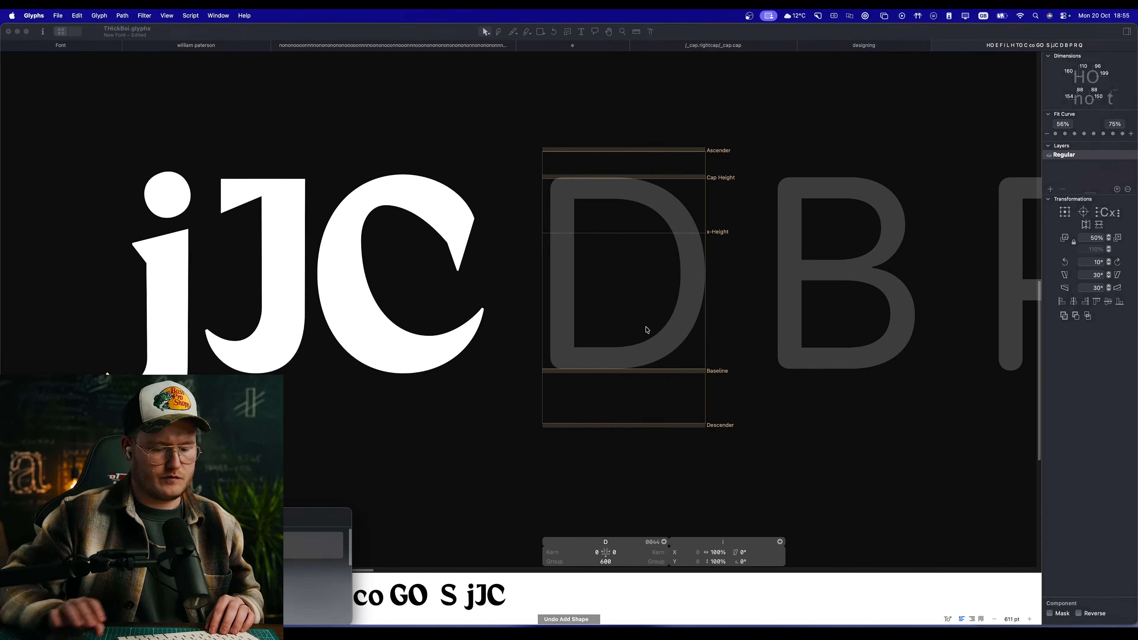
{"action": "type", "text": "I"}
{"action": "key", "text": "Return"}
{"action": "right_click", "coordinate": [596, 246]}
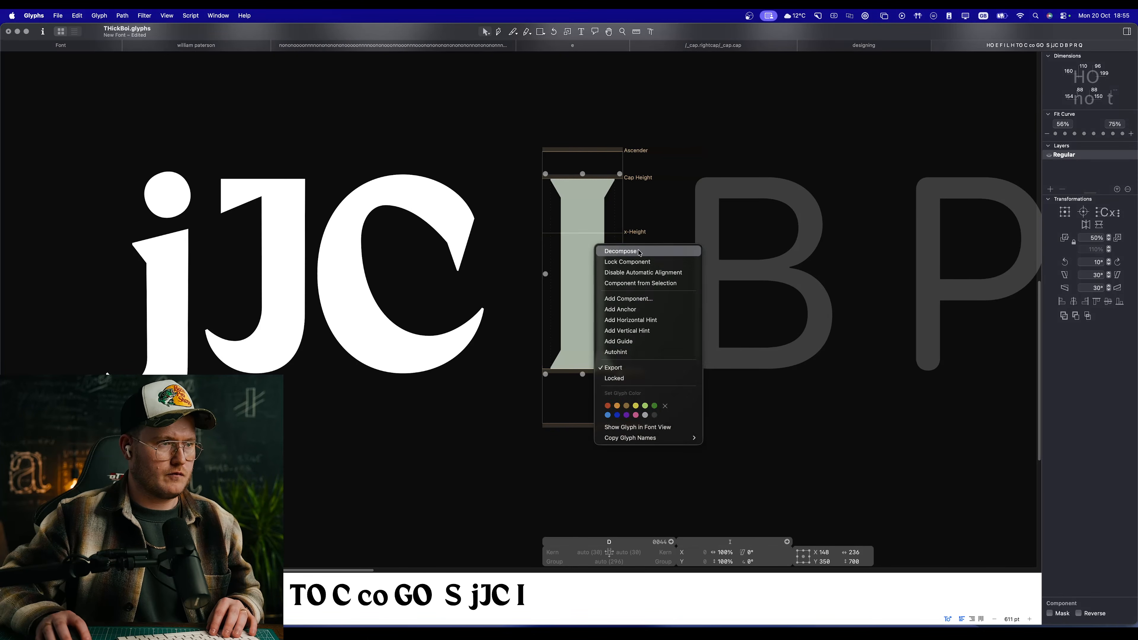
{"action": "left_click", "coordinate": [637, 252]}
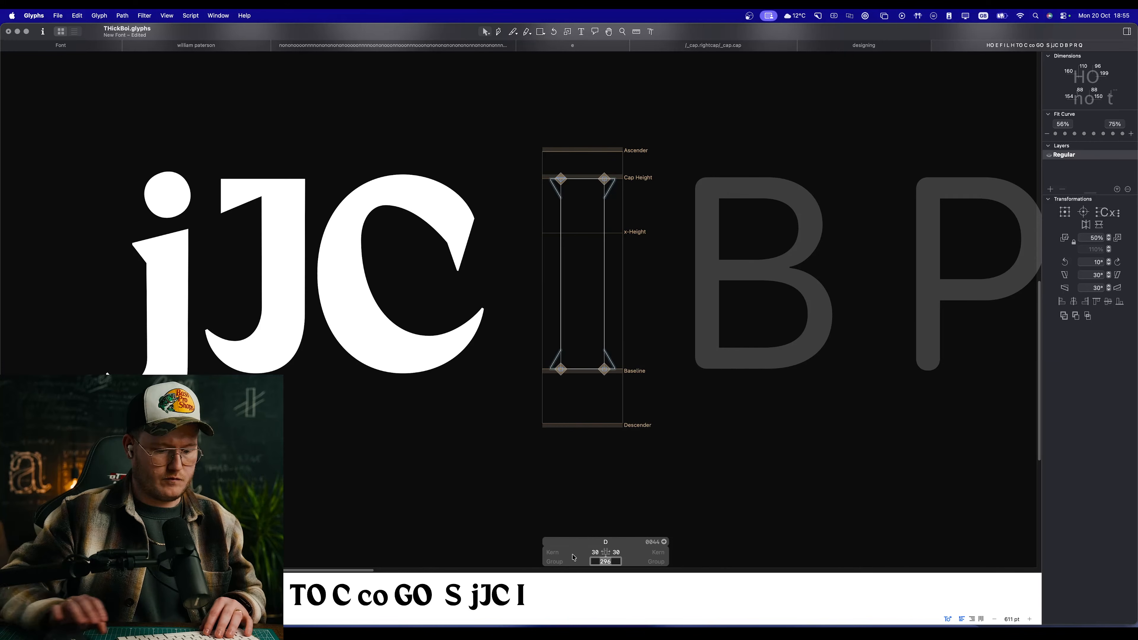
Step: Set the D's width to 600 and delete the two serifs on the stem's right side
{"action": "type", "text": "600"}
{"action": "key", "text": "Return"}
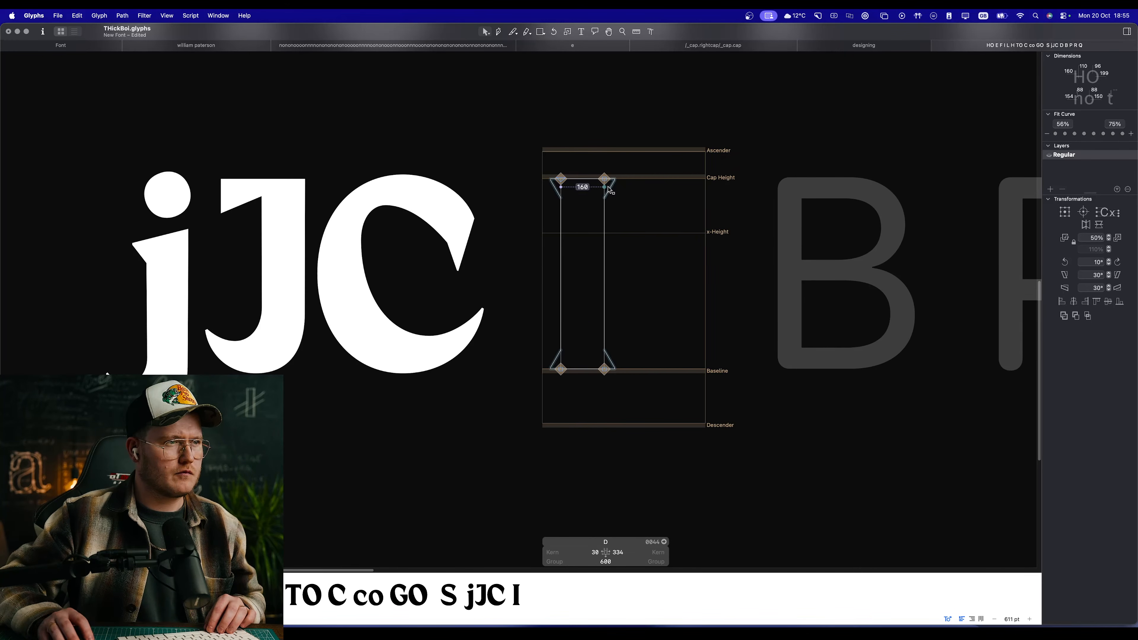
{"action": "left_click", "coordinate": [610, 190]}
{"action": "key", "text": "BackSpace"}
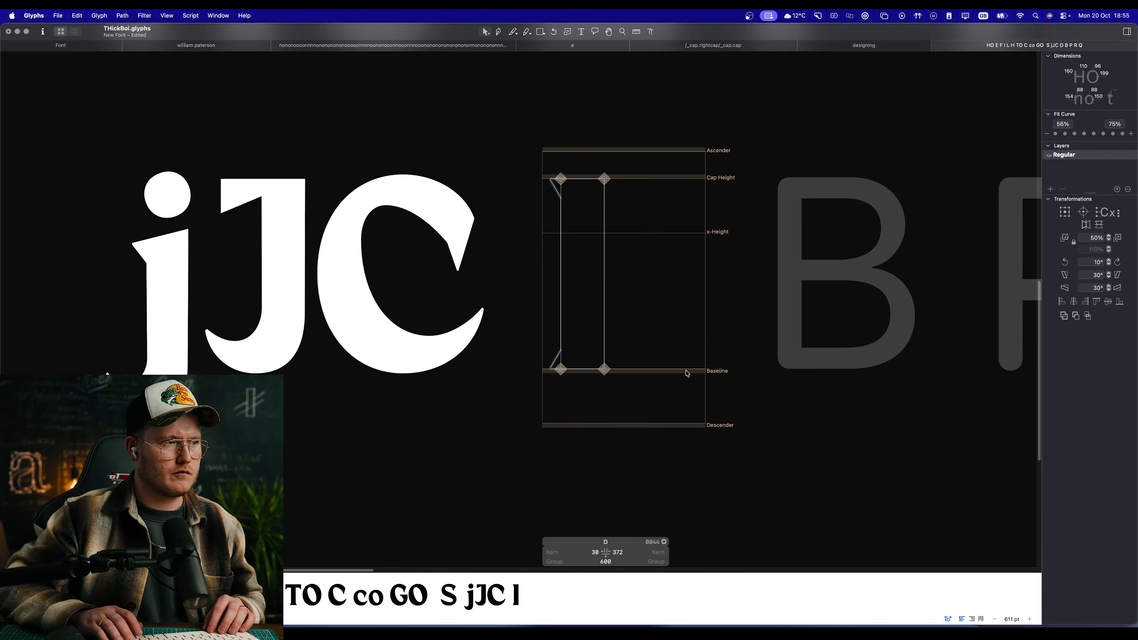
Step: Copy the complete C outline into the D glyph and flip it horizontally
{"action": "scroll", "coordinate": [669, 338], "scroll_direction": "right", "scroll_amount": 3}
{"action": "right_click", "coordinate": [570, 300]}
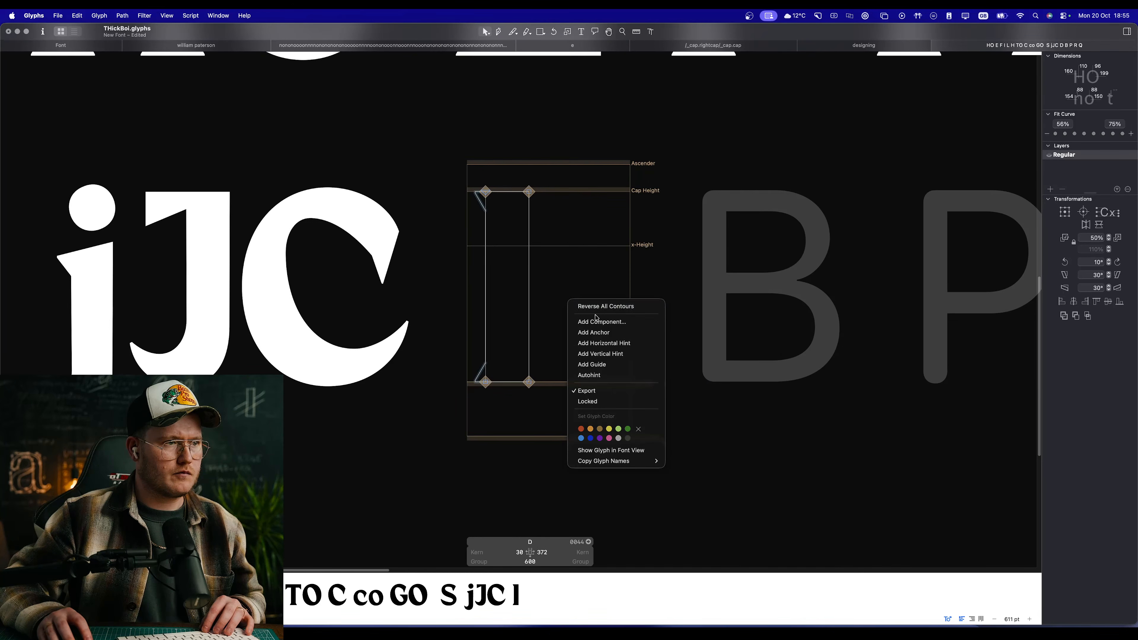
{"action": "left_click", "coordinate": [524, 267]}
{"action": "double_click", "coordinate": [314, 244]}
{"action": "key", "text": "super+a"}
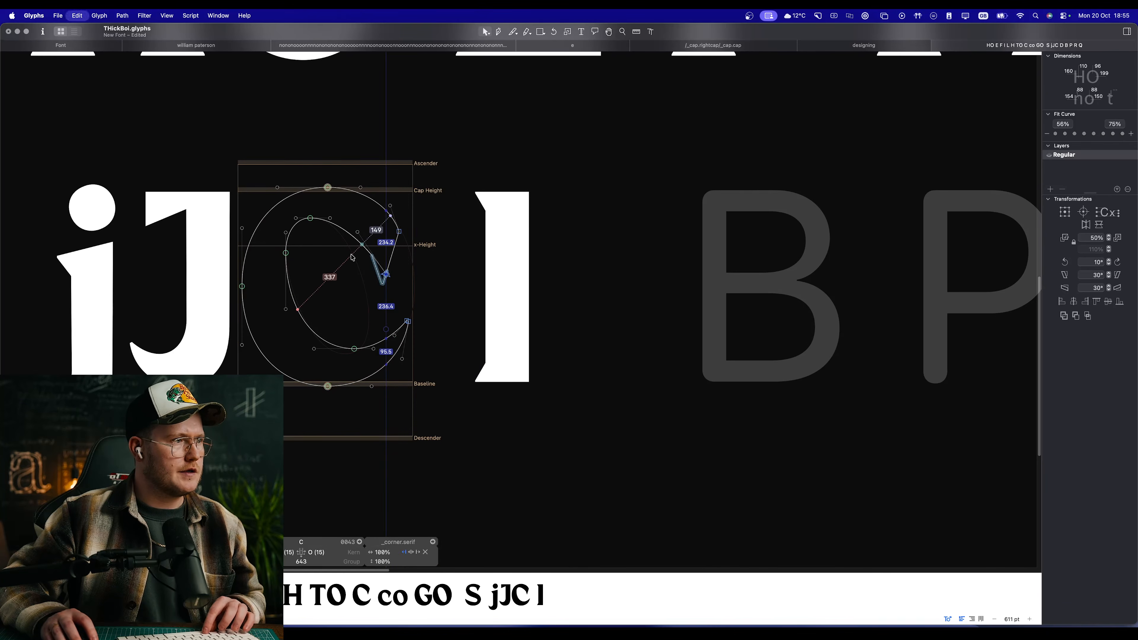
{"action": "key", "text": "super+c"}
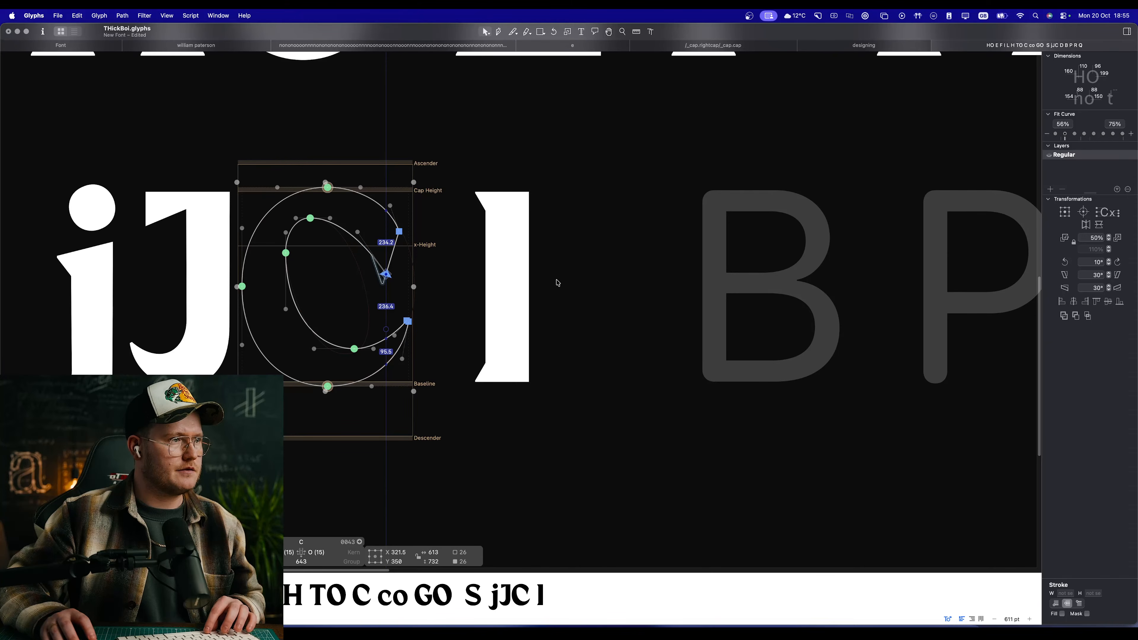
{"action": "double_click", "coordinate": [558, 281]}
{"action": "key", "text": "super+v"}
{"action": "key", "text": "super+shift+h"}
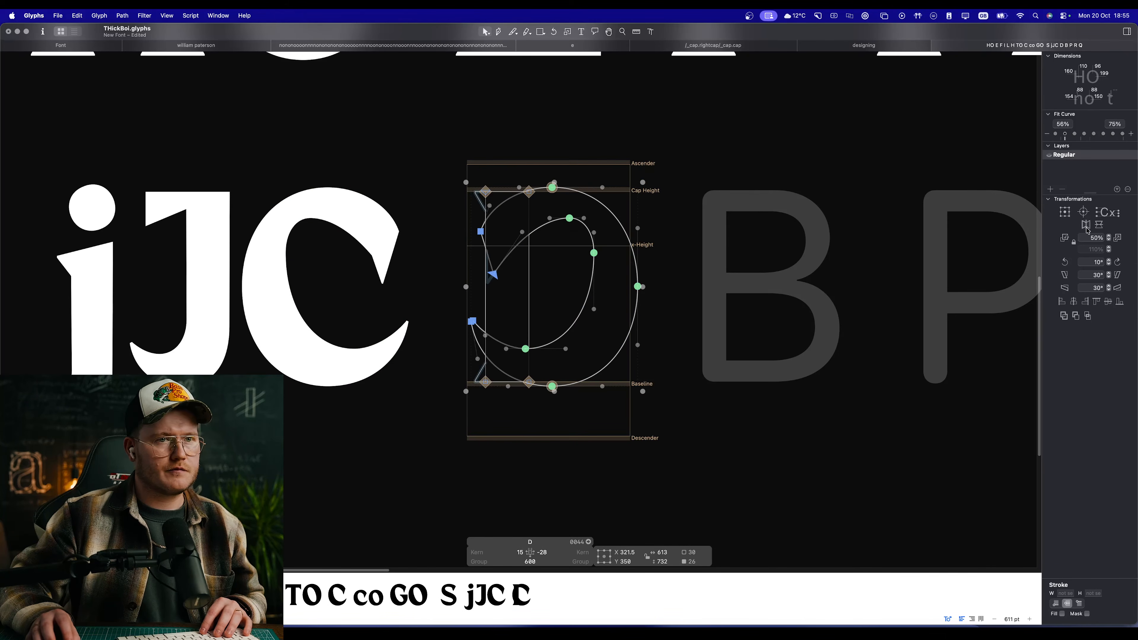
Step: Preview the mirrored C over the stem, move it right to X 767.5, clear of the stem, and preview again
{"action": "left_click", "coordinate": [564, 288]}
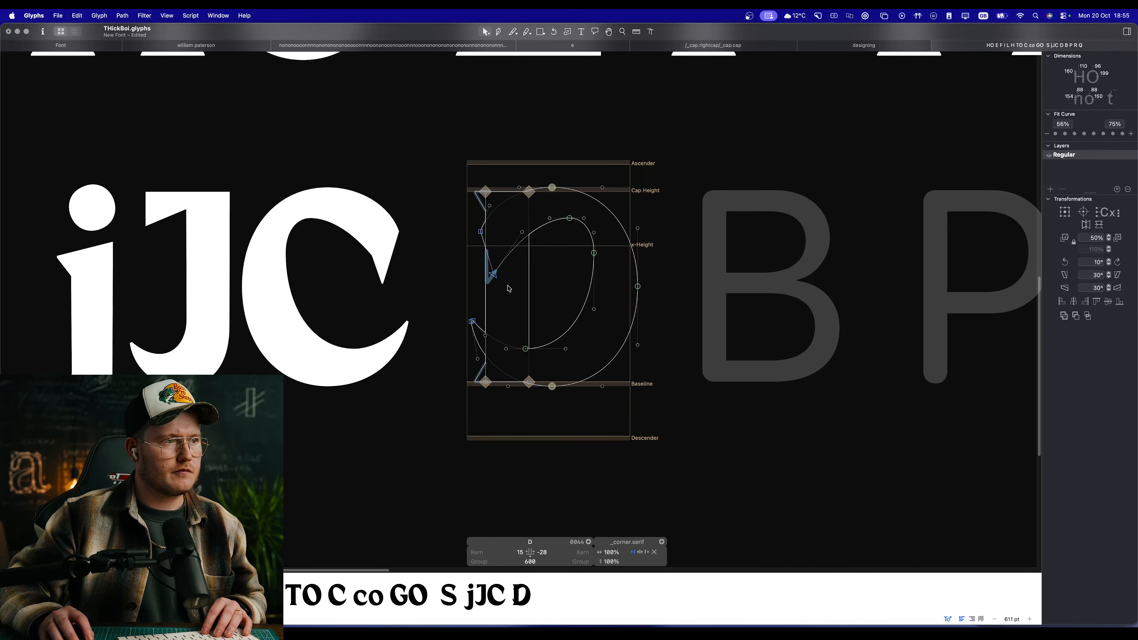
{"action": "key", "text": "space"}
{"action": "scroll", "coordinate": [551, 232], "scroll_direction": "up", "scroll_amount": 2}
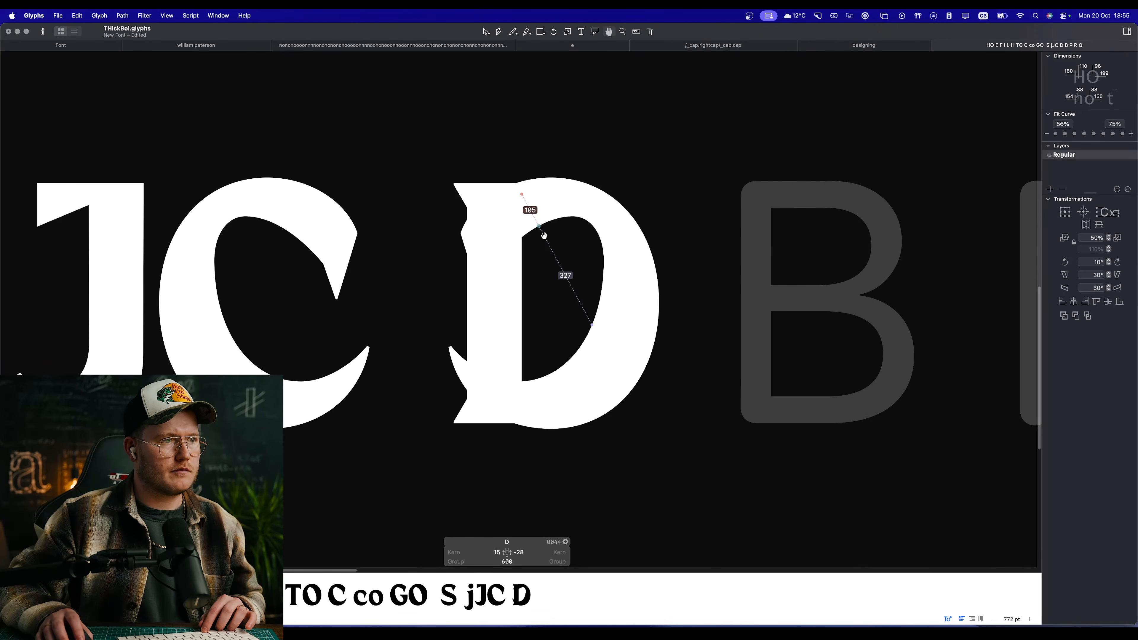
{"action": "double_click", "coordinate": [596, 230]}
{"action": "left_click_drag", "start_coordinate": [597, 230], "coordinate": [749, 230]}
{"action": "left_click", "coordinate": [544, 239]}
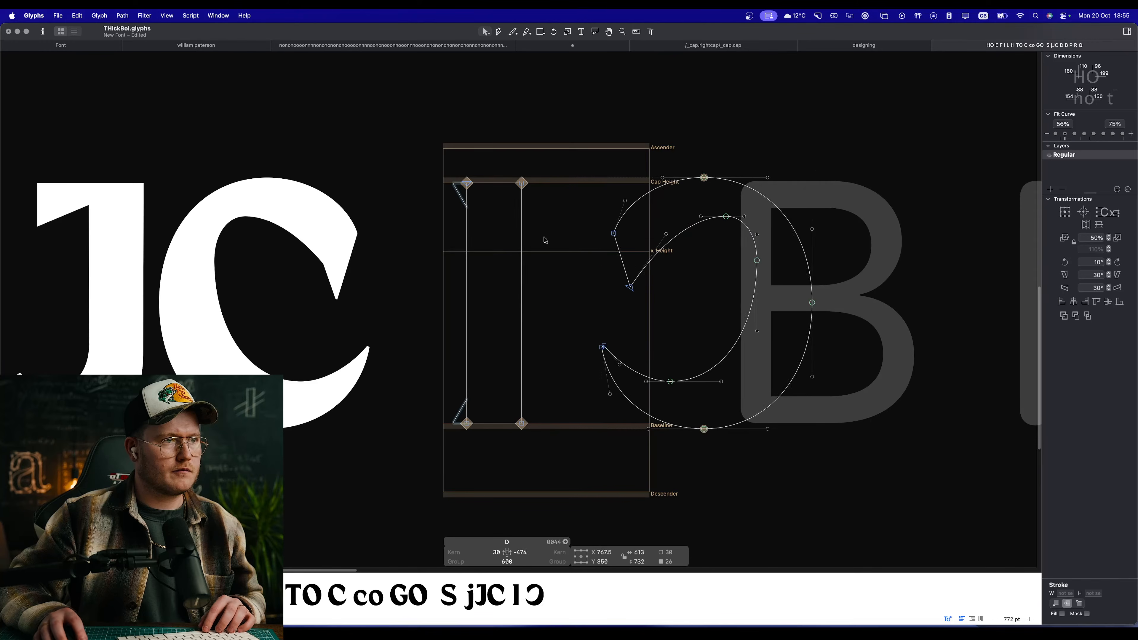
{"action": "key", "text": "space"}
{"action": "scroll", "coordinate": [596, 291], "scroll_direction": "down", "scroll_amount": 6}
{"action": "scroll", "coordinate": [595, 291], "scroll_direction": "up", "scroll_amount": 1}
{"action": "right_click", "coordinate": [594, 290]}
{"action": "left_click", "coordinate": [584, 221]}
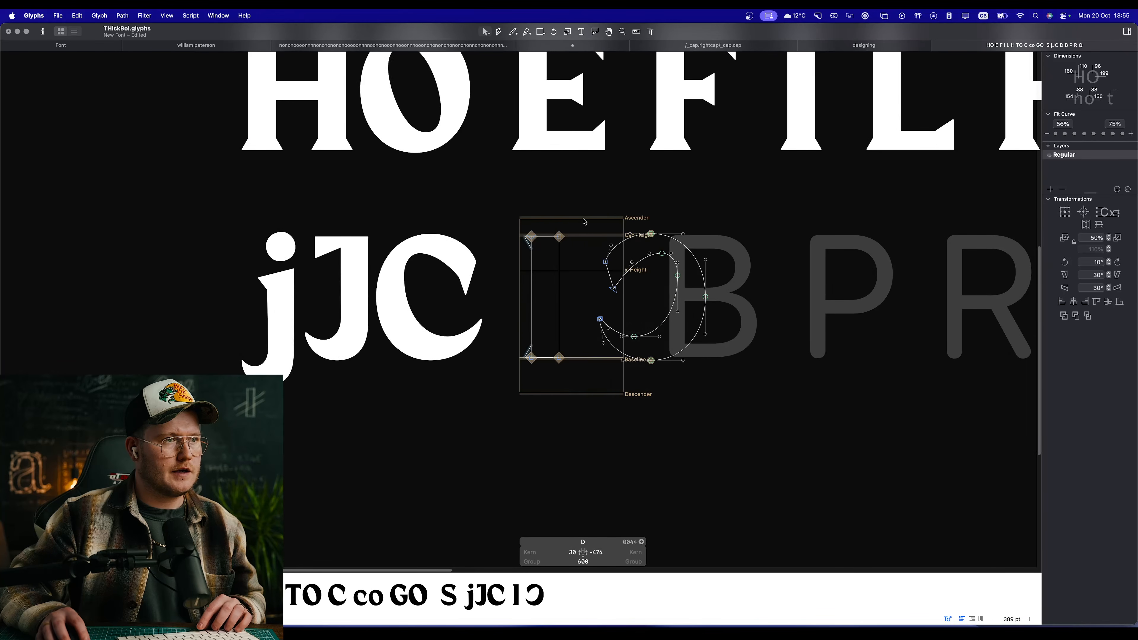
Step: Copy the E's bottom arm with its serif and paste it into the D glyph
{"action": "key", "text": "space"}
{"action": "left_click_drag", "start_coordinate": [580, 190], "coordinate": [577, 267]}
{"action": "double_click", "coordinate": [554, 212]}
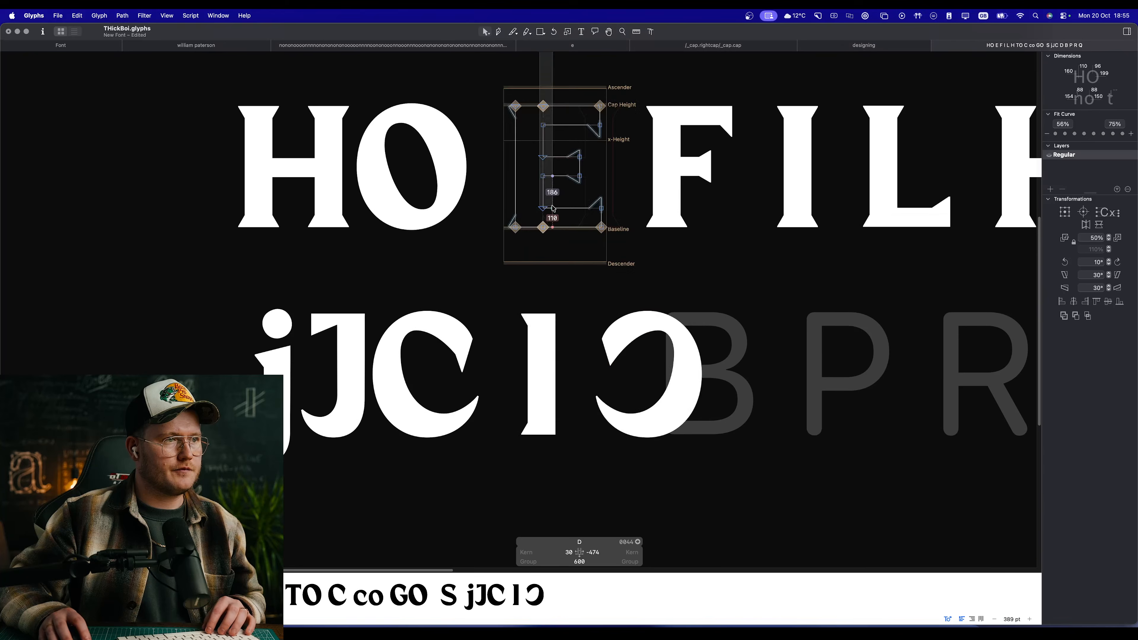
{"action": "left_click", "coordinate": [572, 208]}
{"action": "left_click", "coordinate": [572, 227], "text": "shift"}
{"action": "key", "text": "super+c"}
{"action": "double_click", "coordinate": [586, 388]}
{"action": "scroll", "coordinate": [583, 391], "scroll_direction": "up", "scroll_amount": 6}
{"action": "key", "text": "super+v"}
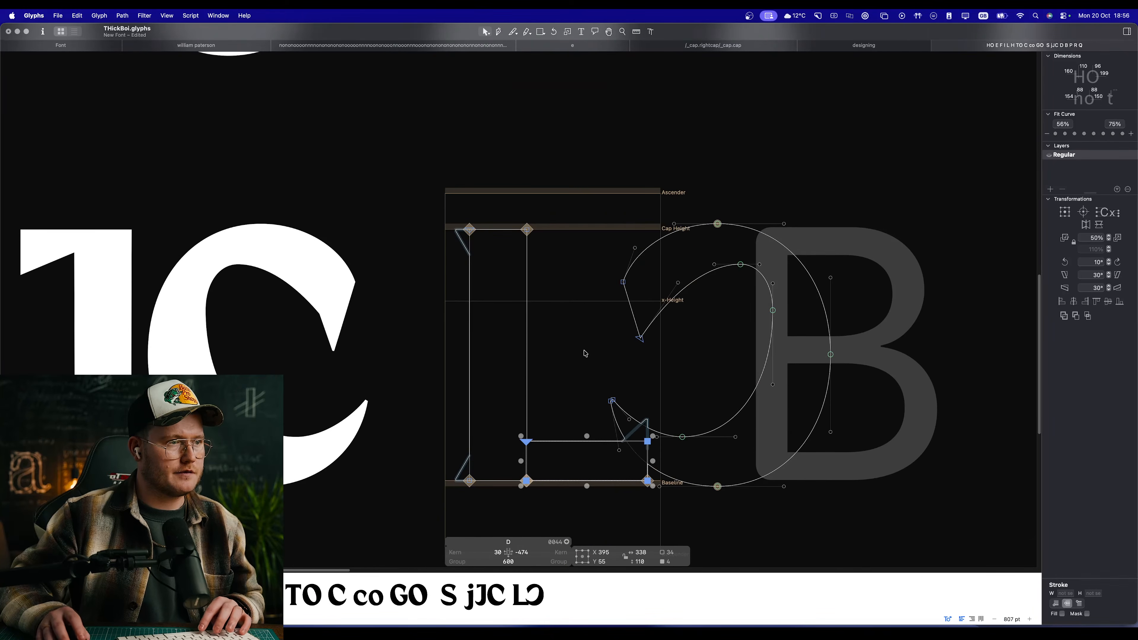
Step: Preview the D with its pasted bottom arm and delete the serif on the arm's right end
{"action": "key", "text": "space"}
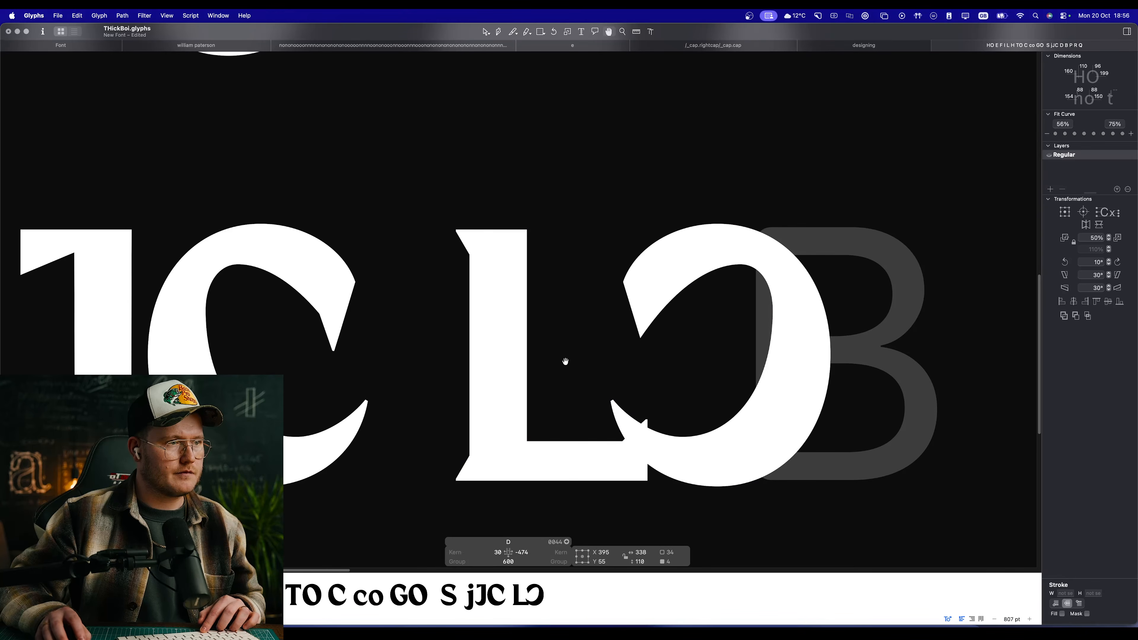
{"action": "left_click", "coordinate": [644, 392]}
{"action": "left_click", "coordinate": [637, 431]}
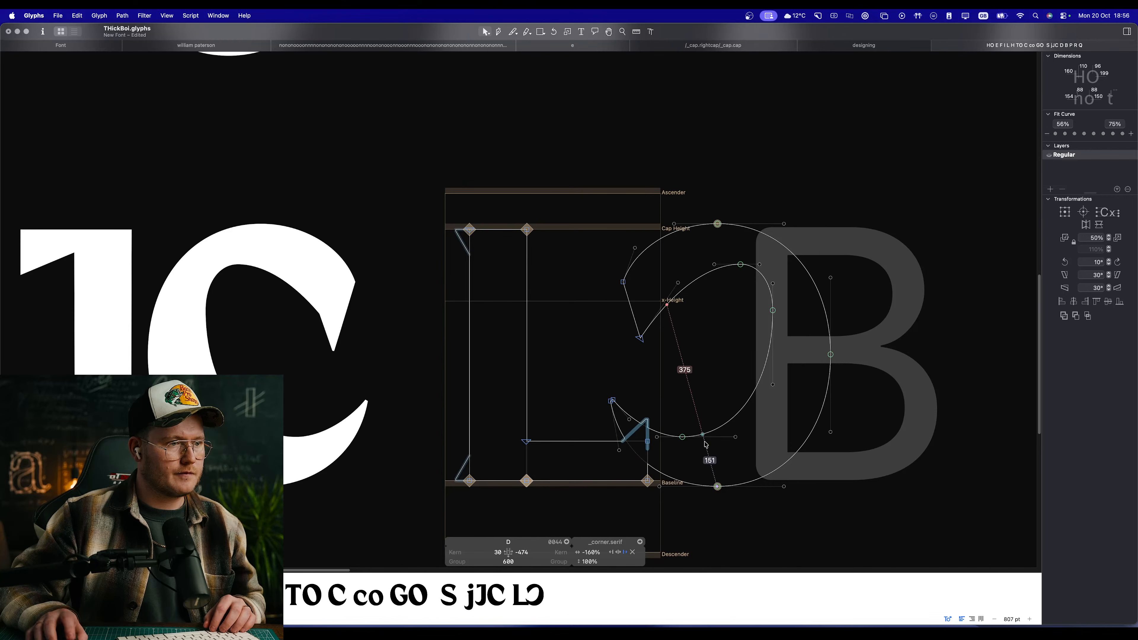
{"action": "key", "text": "Delete"}
Step: Duplicate the D's bottom arm up to the cap height at about X 397, Y 645 and preview the glyph
{"action": "double_click", "coordinate": [582, 446]}
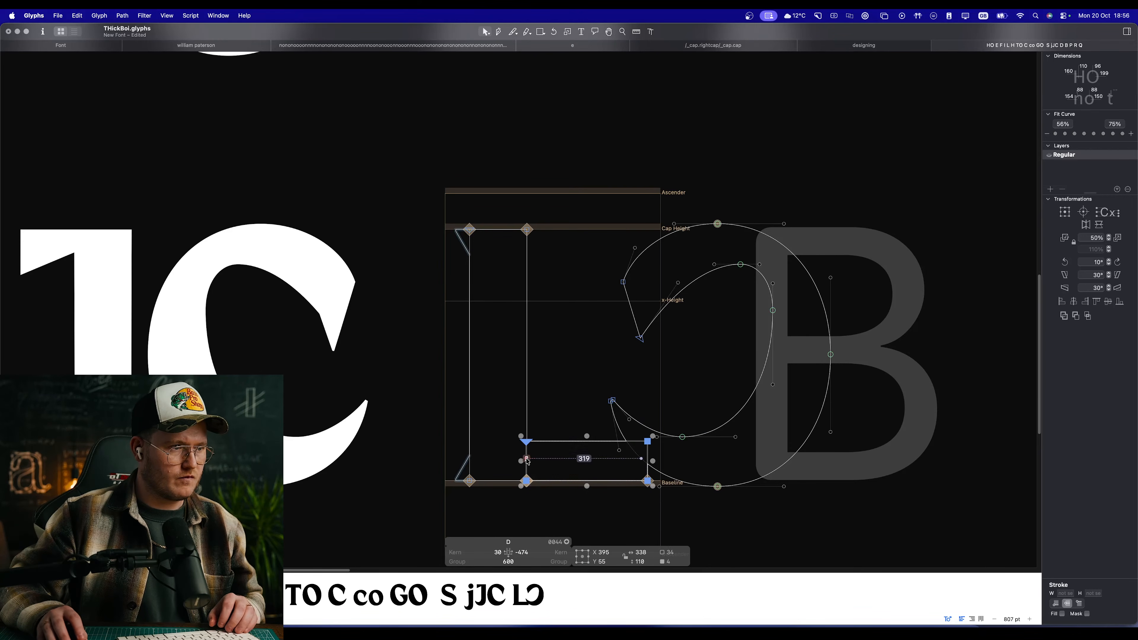
{"action": "left_click_drag", "start_coordinate": [530, 444], "coordinate": [530, 233]}
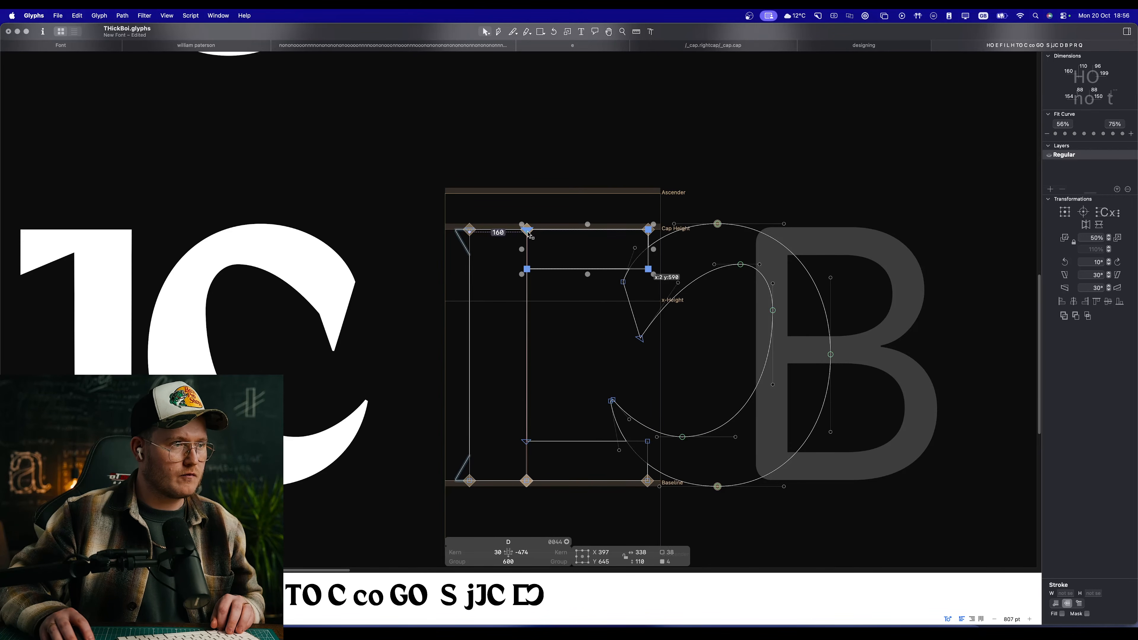
{"action": "key", "text": "space"}
{"action": "scroll", "coordinate": [661, 362], "scroll_direction": "down", "scroll_amount": 5}
{"action": "scroll", "coordinate": [660, 361], "scroll_direction": "up", "scroll_amount": 5}
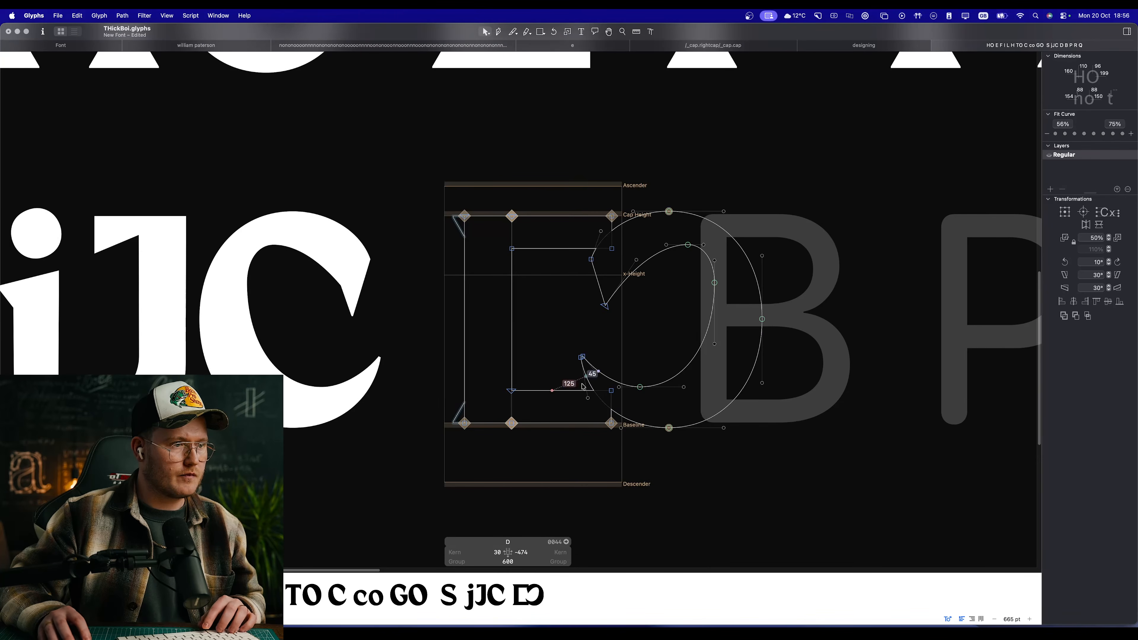
Step: Set the D glyph's width to 1000
{"action": "double_click", "coordinate": [717, 324]}
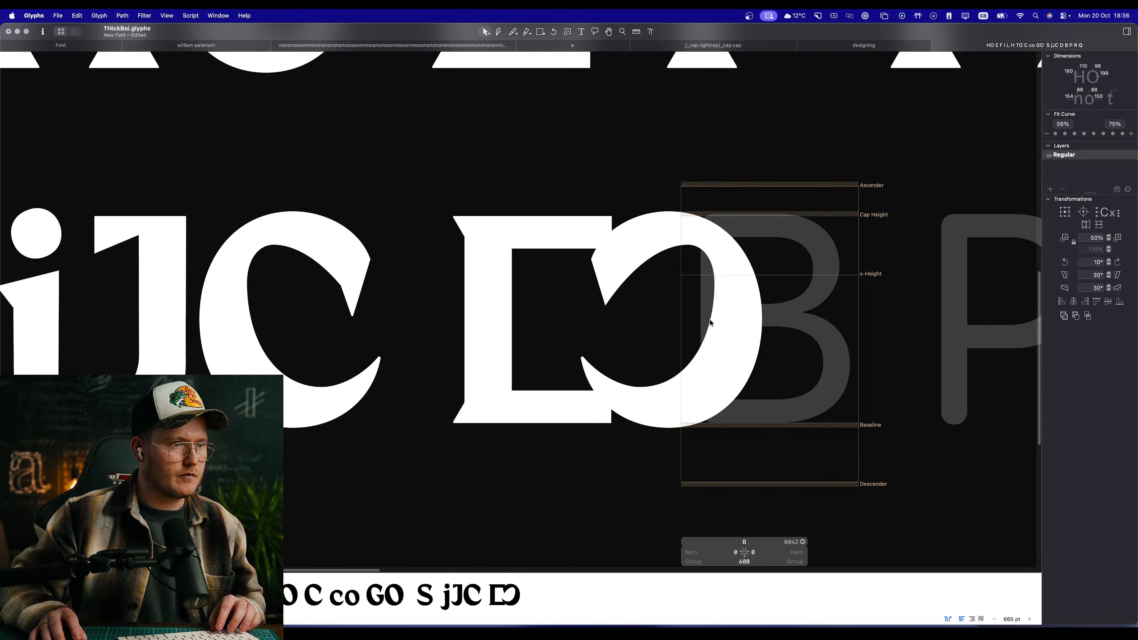
{"action": "double_click", "coordinate": [515, 310]}
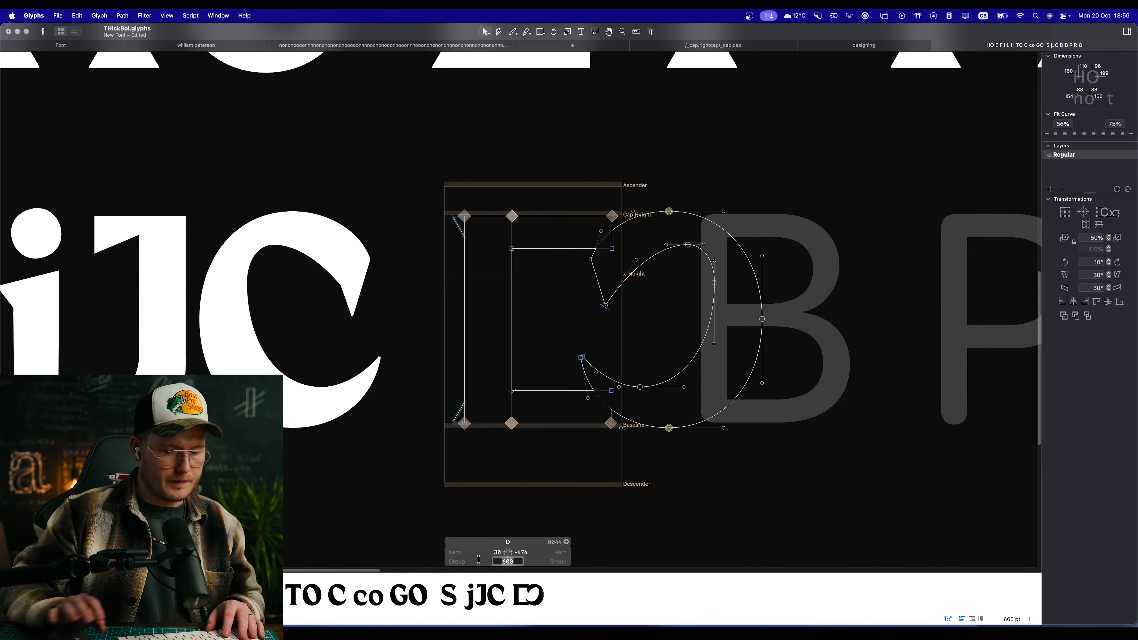
{"action": "key", "text": "Return"}
{"action": "scroll", "coordinate": [685, 343], "scroll_direction": "right", "scroll_amount": 2}
{"action": "scroll", "coordinate": [685, 343], "scroll_direction": "up", "scroll_amount": 2}
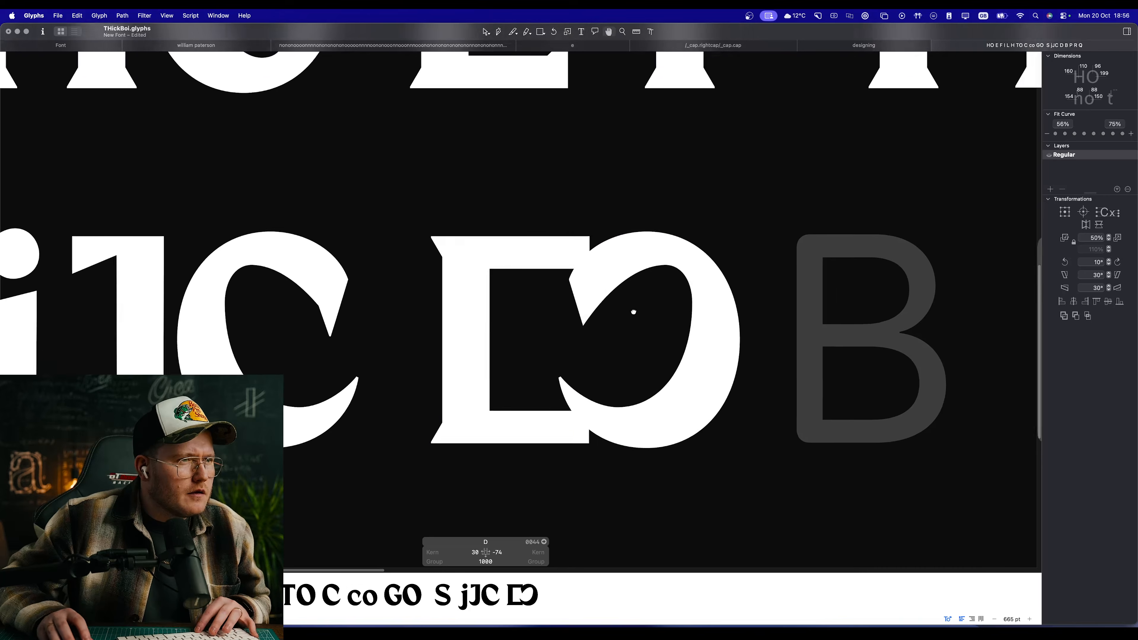
Step: Move the mirrored C outline in the D right to X 1027.5, clear of both arms
{"action": "key", "text": "super+a"}
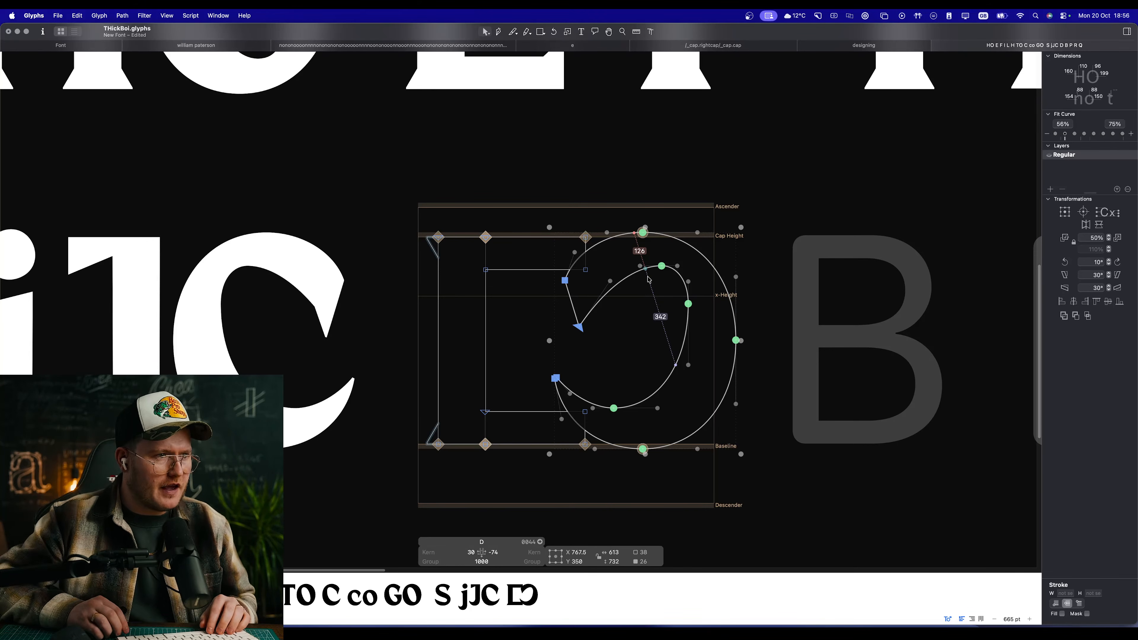
{"action": "key", "text": "shift+Right"}
{"action": "key", "text": "shift+Right"}
{"action": "key", "text": "shift+Right"}
{"action": "key", "text": "shift+Right"}
{"action": "key", "text": "shift+Right"}
{"action": "key", "text": "shift+Right"}
{"action": "key", "text": "shift+Right"}
{"action": "key", "text": "shift+Right"}
{"action": "key", "text": "shift+Right"}
{"action": "key", "text": "shift+Right"}
{"action": "key", "text": "shift+Right"}
{"action": "key", "text": "shift+Right"}
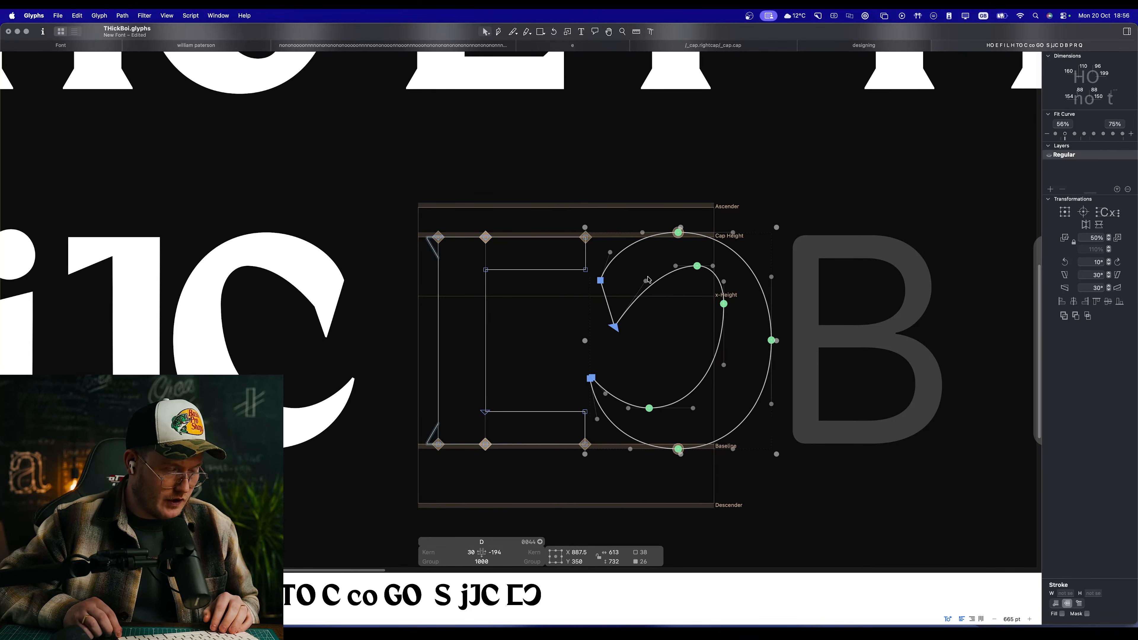
{"action": "key", "text": "shift+Right"}
{"action": "key", "text": "shift+Right"}
{"action": "key", "text": "shift+Right"}
{"action": "key", "text": "shift+Right"}
{"action": "key", "text": "shift+Right"}
{"action": "key", "text": "shift+Right"}
{"action": "key", "text": "shift+Right"}
{"action": "key", "text": "shift+Right"}
{"action": "key", "text": "shift+Right"}
{"action": "key", "text": "shift+Right"}
{"action": "key", "text": "shift+Right"}
{"action": "key", "text": "shift+Right"}
{"action": "key", "text": "shift+Right"}
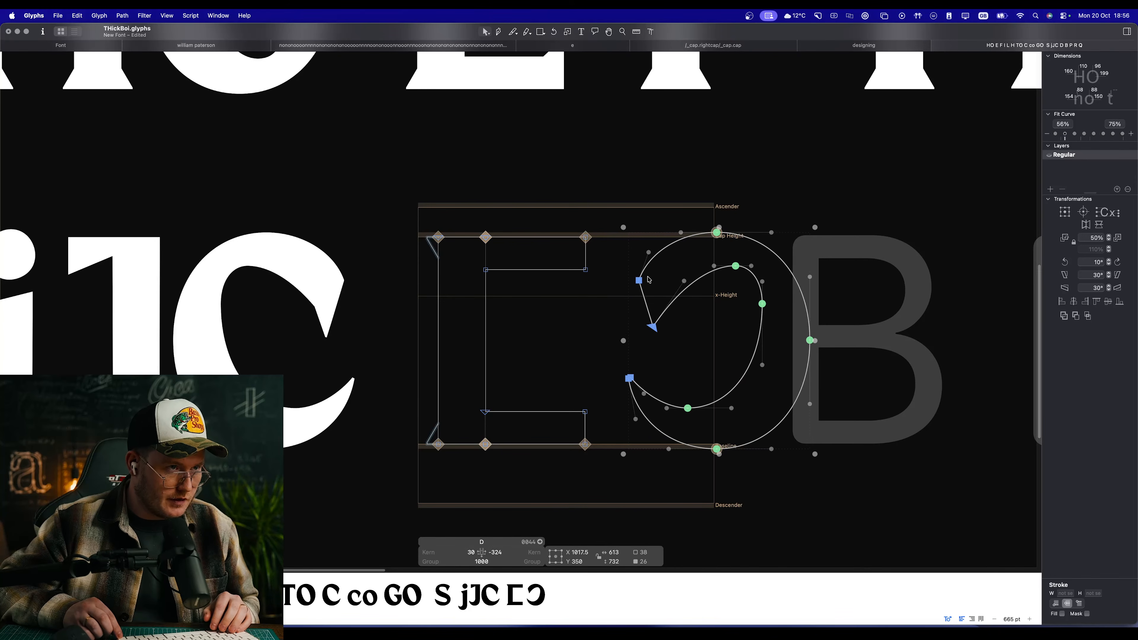
{"action": "key", "text": "shift+Right"}
{"action": "scroll", "coordinate": [649, 280], "scroll_direction": "right", "scroll_amount": 2}
{"action": "left_click", "coordinate": [567, 349]}
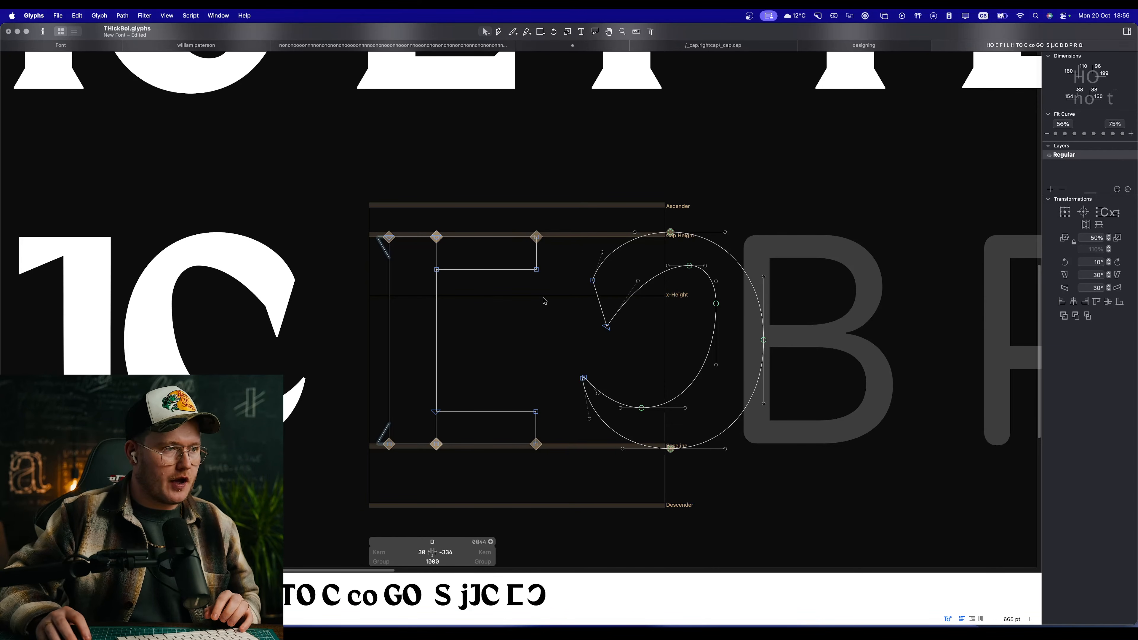
{"action": "double_click", "coordinate": [644, 285]}
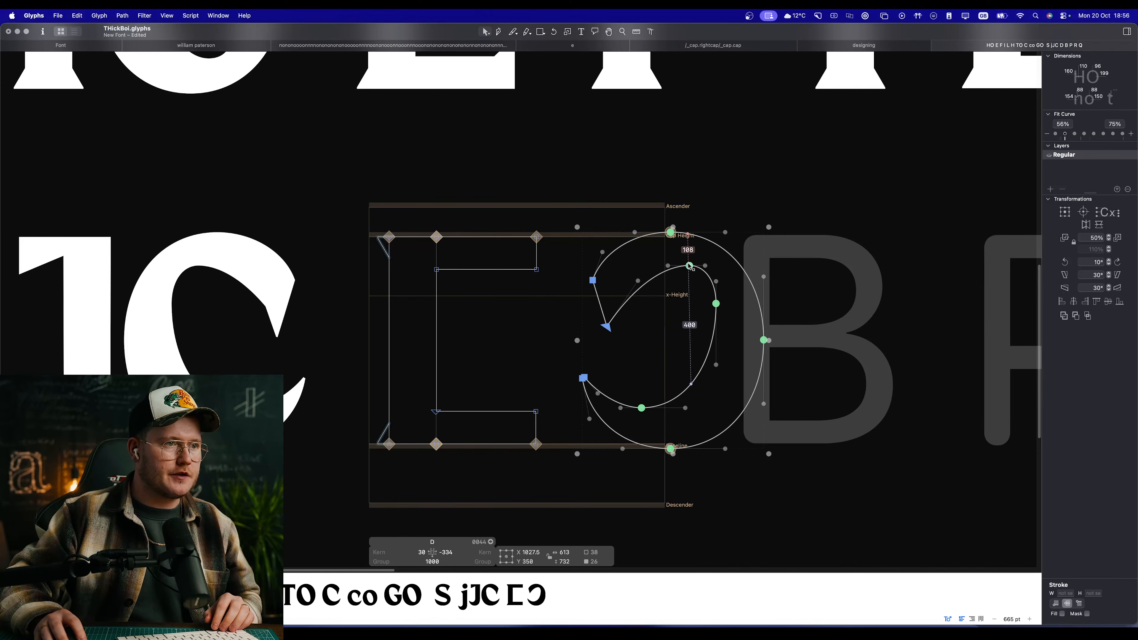
{"action": "left_click_drag", "start_coordinate": [689, 266], "coordinate": [573, 269]}
{"action": "key", "text": "space"}
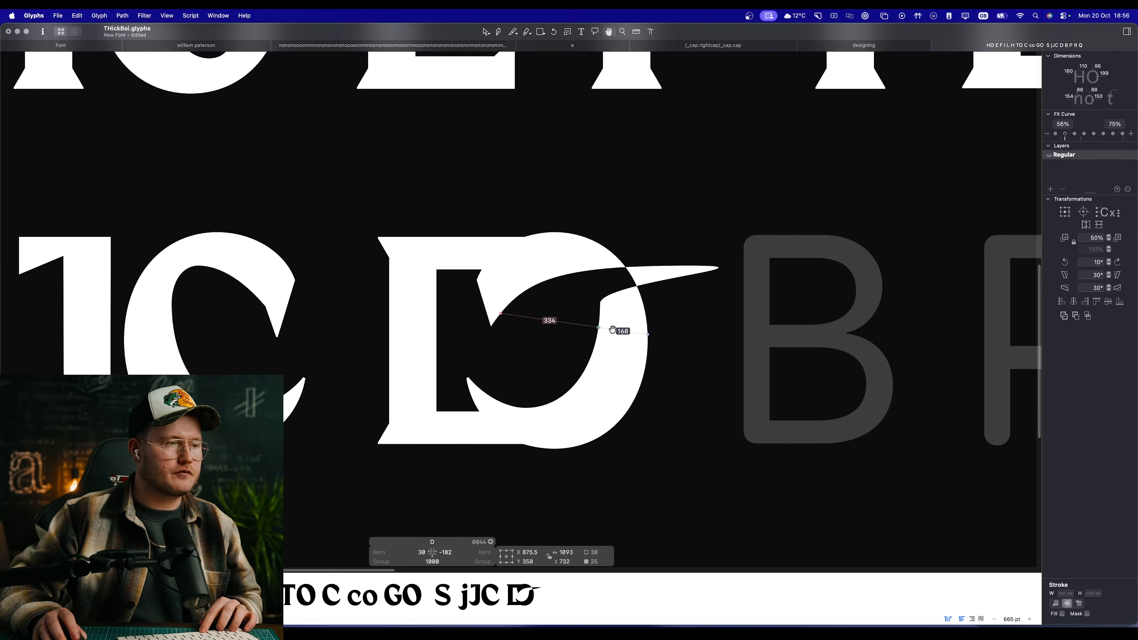
{"action": "key", "text": "super+z"}
{"action": "left_click", "coordinate": [650, 309]}
Step: Move the whole mirrored C left to X 603.5 over the arms and preview the D beside the other capitals
{"action": "double_click", "coordinate": [693, 268]}
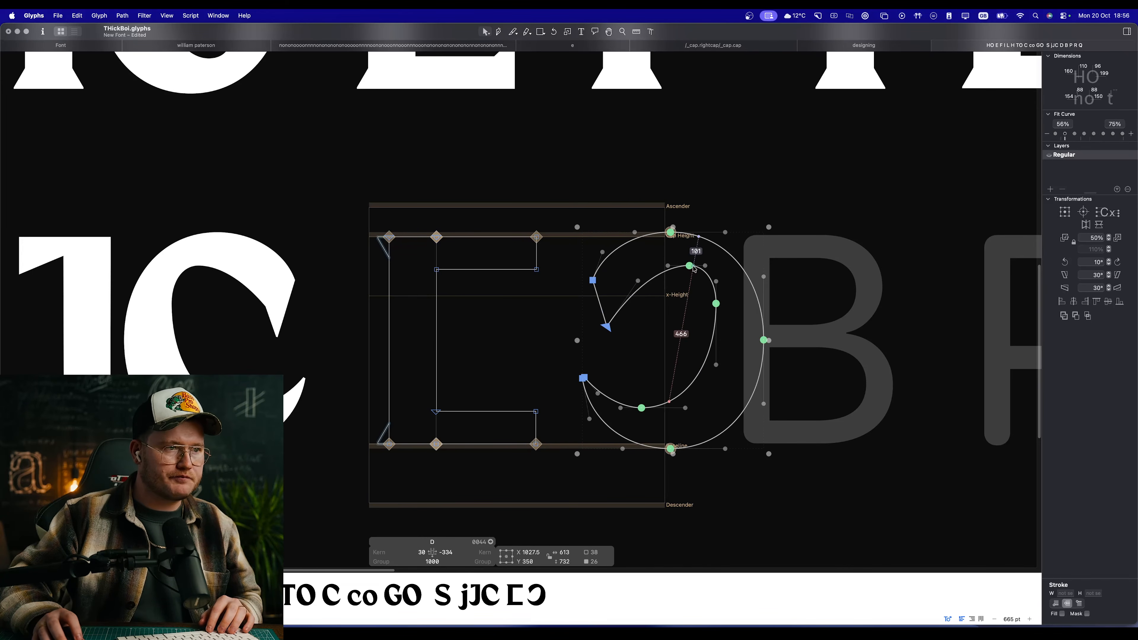
{"action": "left_click_drag", "start_coordinate": [693, 267], "coordinate": [568, 267]}
{"action": "scroll", "coordinate": [518, 373], "scroll_direction": "up", "scroll_amount": 5}
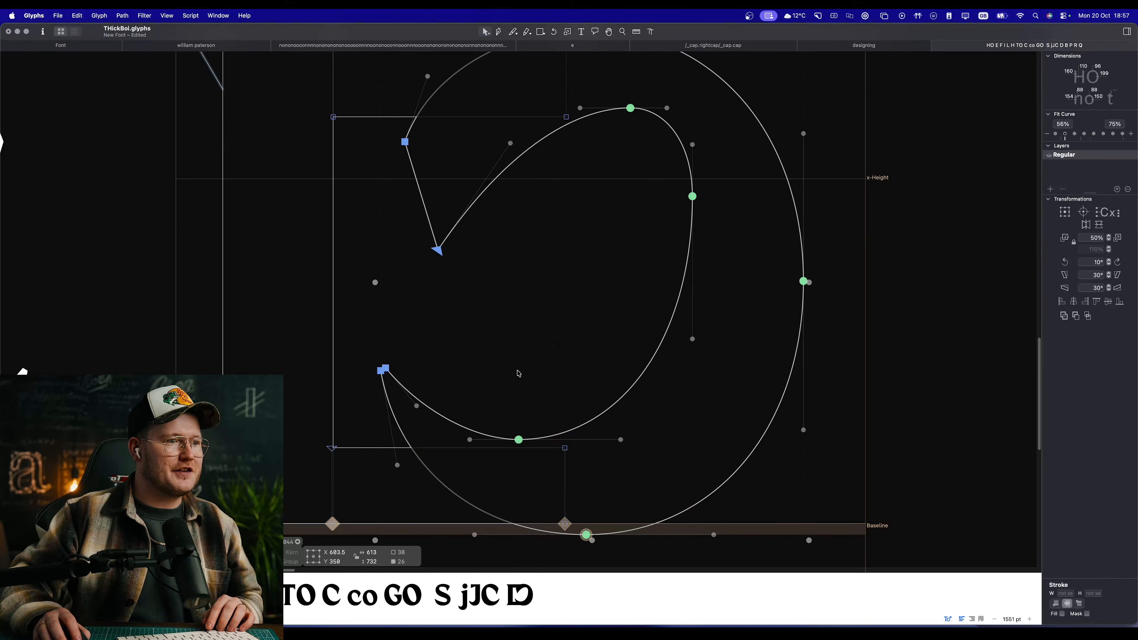
{"action": "scroll", "coordinate": [585, 396], "scroll_direction": "down", "scroll_amount": 5}
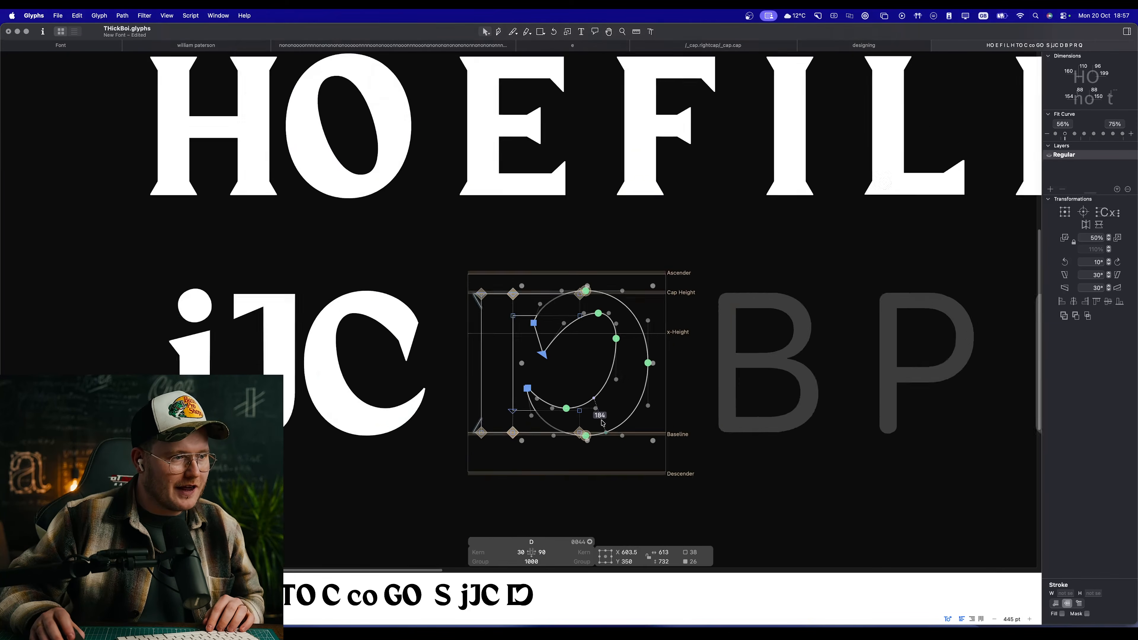
{"action": "scroll", "coordinate": [602, 423], "scroll_direction": "down", "scroll_amount": 2}
{"action": "key", "text": "space"}
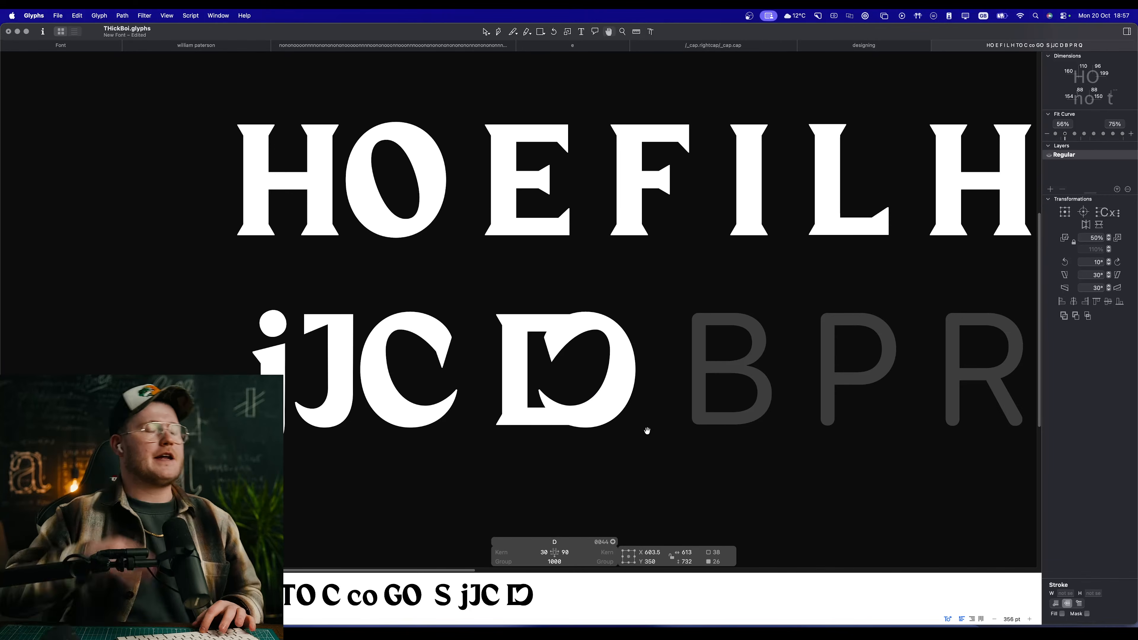
{"action": "key", "text": "space"}
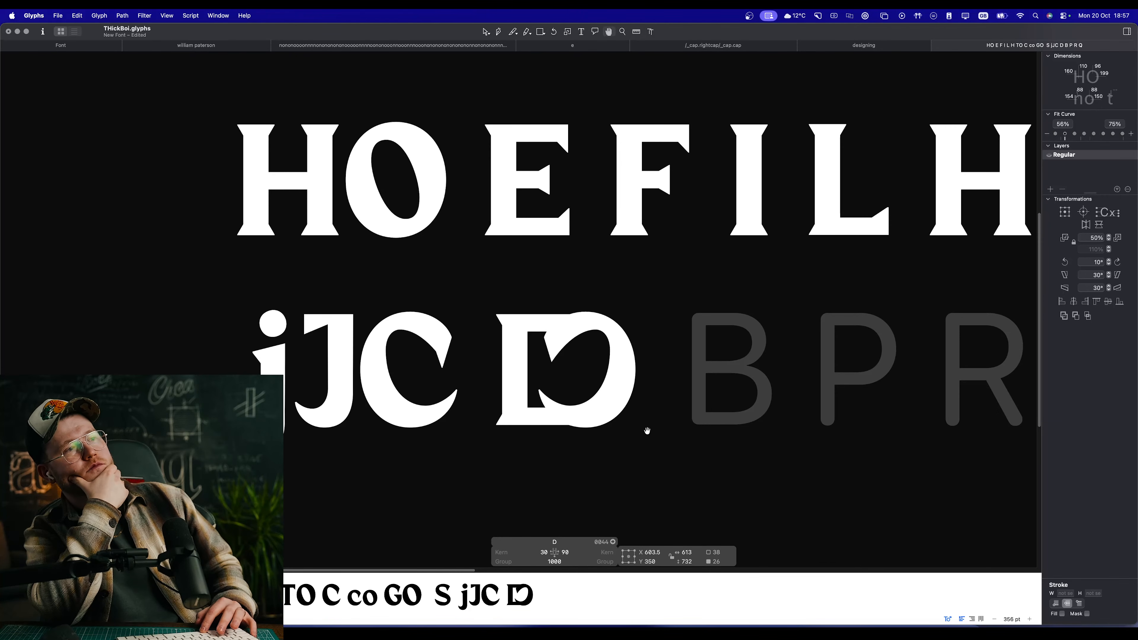
{"action": "scroll", "coordinate": [643, 326], "scroll_direction": "up", "scroll_amount": 5}
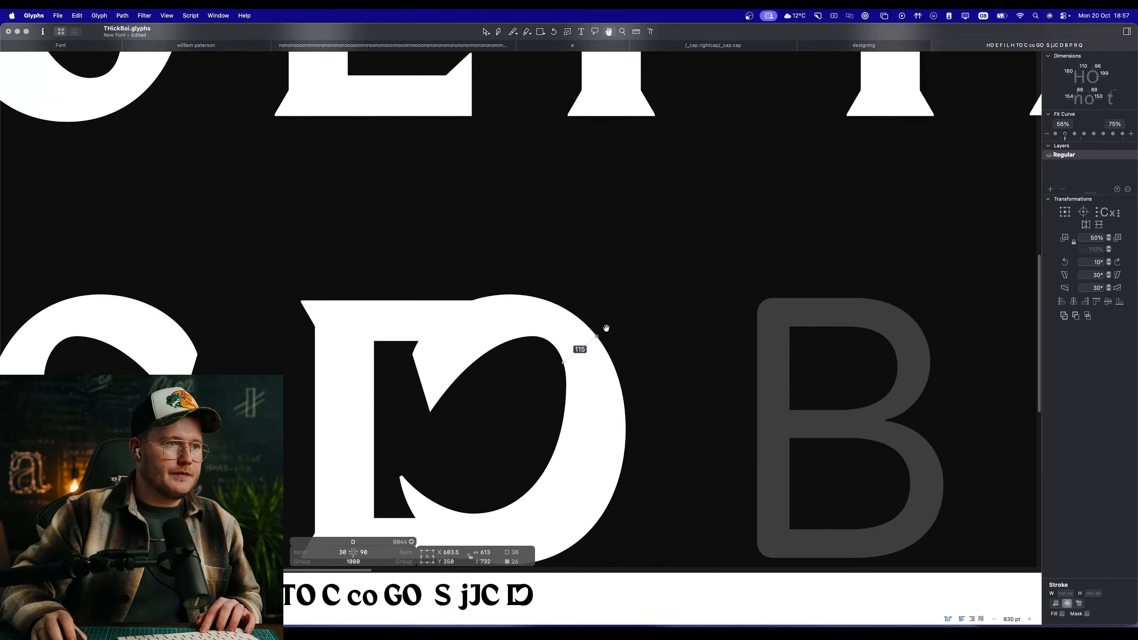
{"action": "left_click_drag", "start_coordinate": [540, 399], "coordinate": [595, 358]}
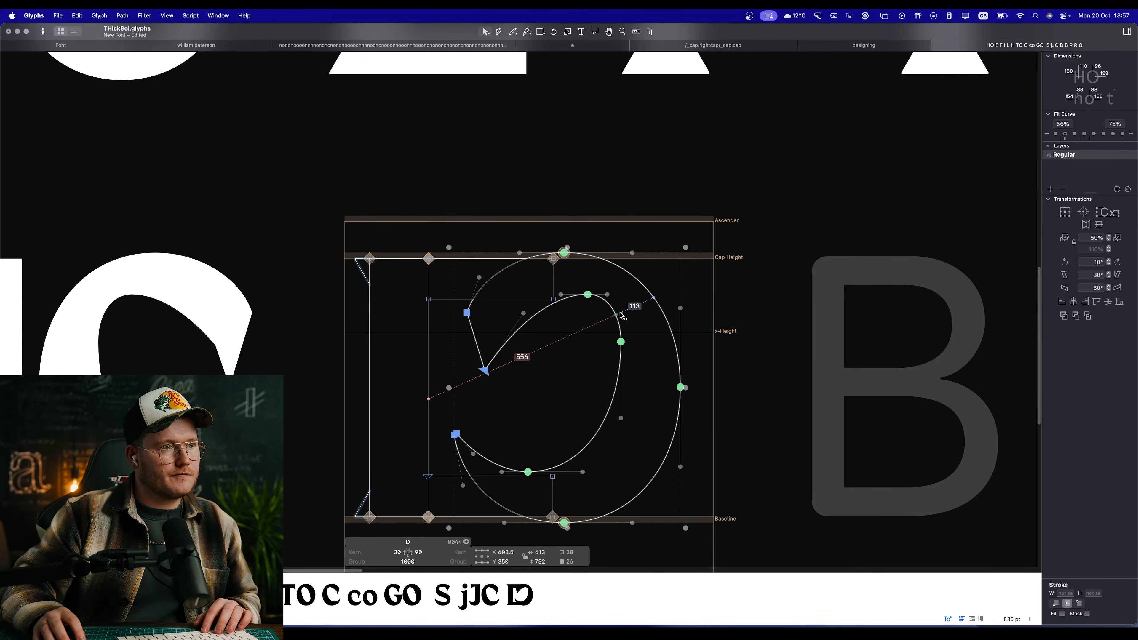
Step: Pull the mirrored C back clear of the arms and delete its upper terminal, leaving the outline open at the outer and inner tops
{"action": "left_click_drag", "start_coordinate": [627, 311], "coordinate": [749, 313]}
{"action": "left_click", "coordinate": [698, 352]}
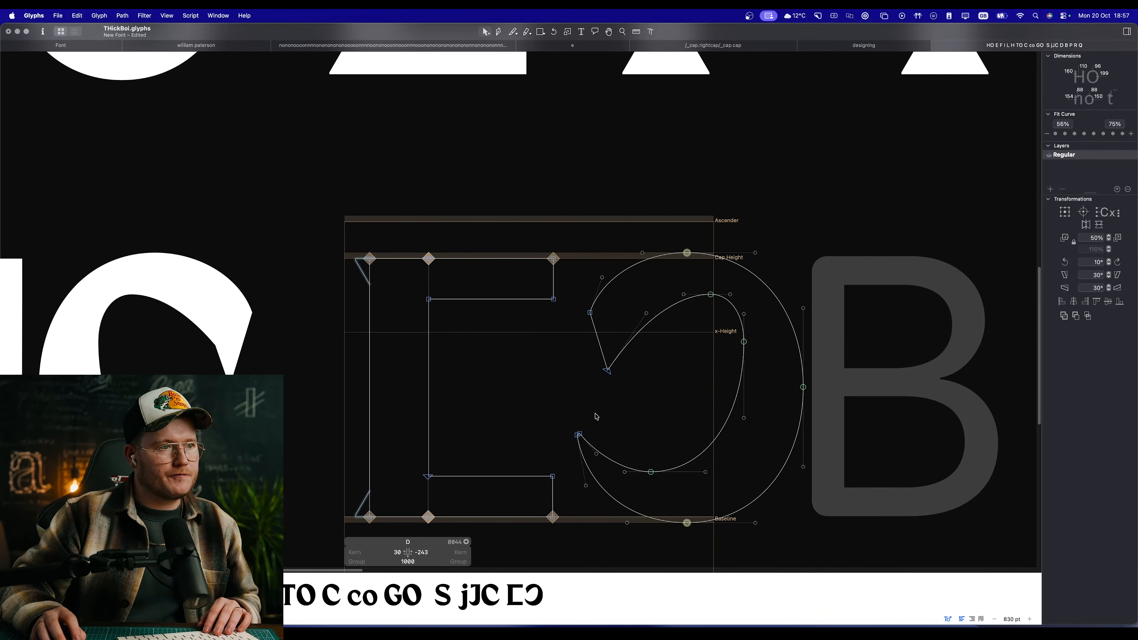
{"action": "left_click_drag", "start_coordinate": [643, 393], "coordinate": [576, 260]}
{"action": "key", "text": "Delete"}
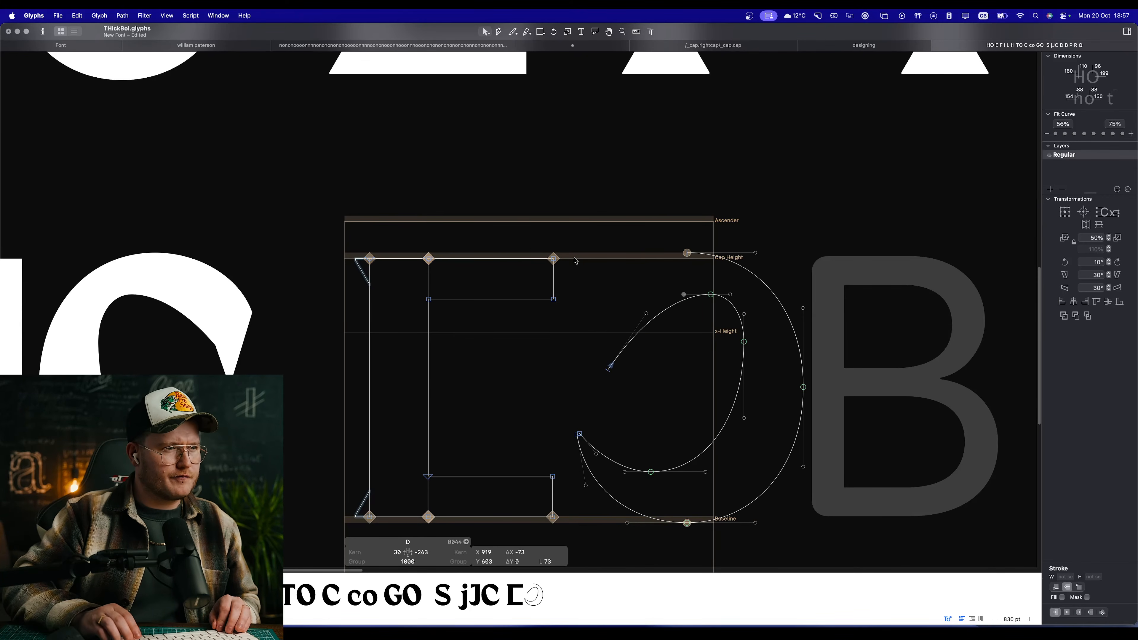
{"action": "key", "text": "Delete"}
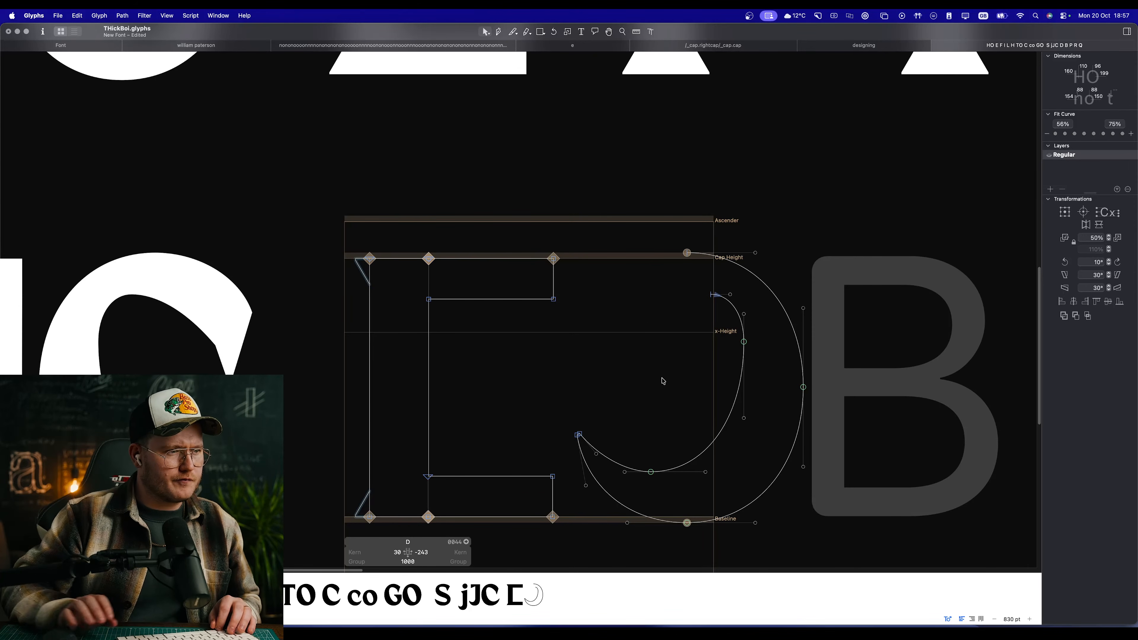
Step: Shorten both arms of the D equally by moving their right ends to about X 389
{"action": "left_click_drag", "start_coordinate": [556, 522], "coordinate": [504, 191]}
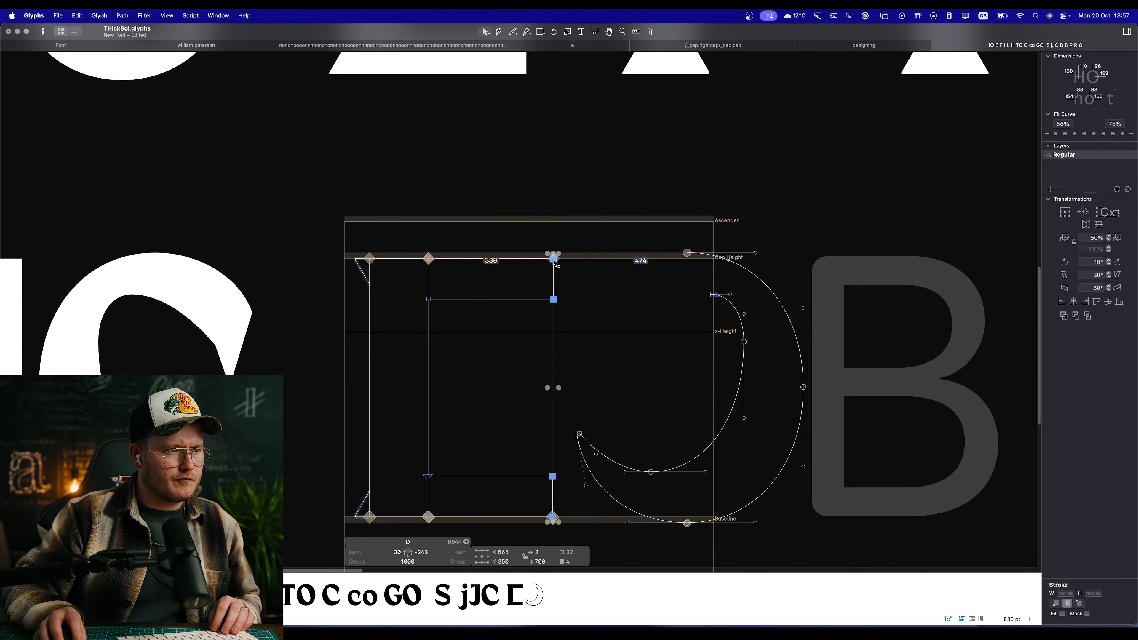
{"action": "left_click_drag", "start_coordinate": [554, 260], "coordinate": [489, 260]}
{"action": "left_click", "coordinate": [561, 283]}
Step: Delete the mirrored C's lower terminal, leaving only separate outer and inner bowl curves
{"action": "scroll", "coordinate": [562, 285], "scroll_direction": "right", "scroll_amount": 3}
{"action": "scroll", "coordinate": [561, 284], "scroll_direction": "down", "scroll_amount": 2}
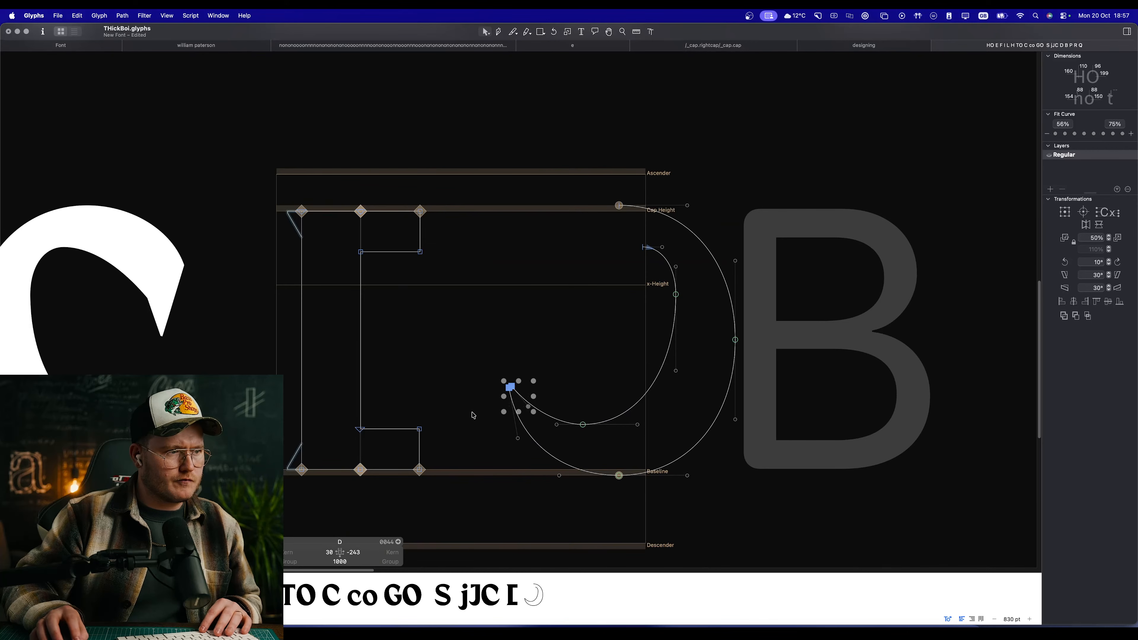
{"action": "key", "text": "Delete"}
{"action": "left_click_drag", "start_coordinate": [534, 380], "coordinate": [437, 439]}
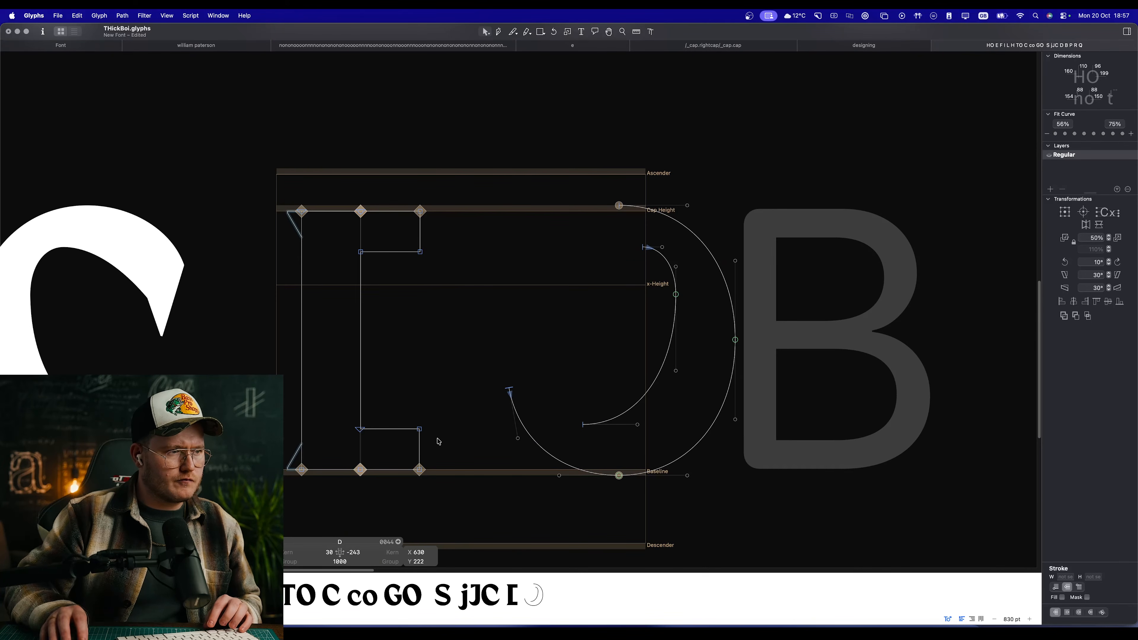
{"action": "key", "text": "Delete"}
{"action": "scroll", "coordinate": [531, 387], "scroll_direction": "left", "scroll_amount": 2}
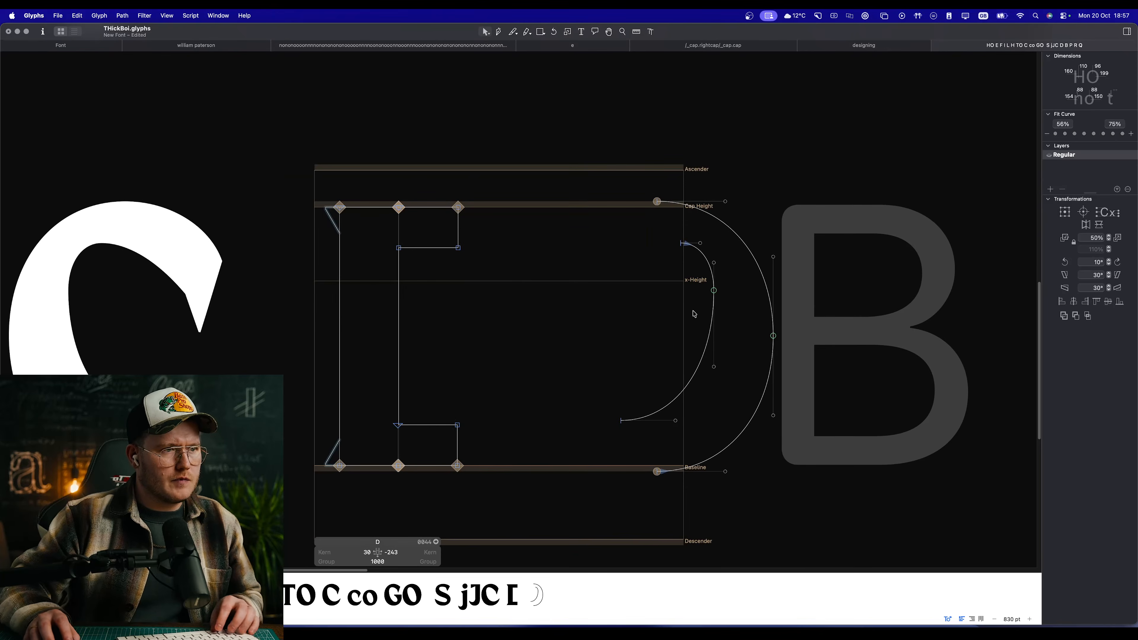
Step: Lengthen the D's top arm slightly and move both bowl curves left to X 533.5, next to the arms
{"action": "left_click", "coordinate": [458, 242]}
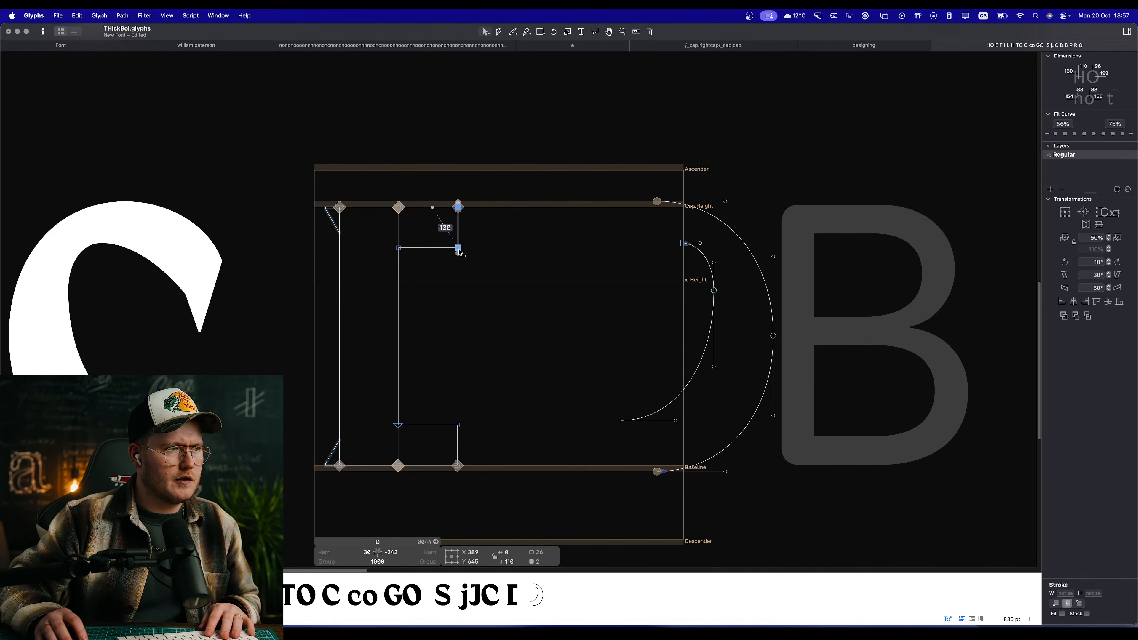
{"action": "left_click_drag", "start_coordinate": [458, 247], "coordinate": [481, 248]}
{"action": "left_click", "coordinate": [710, 268]}
{"action": "double_click", "coordinate": [710, 268]}
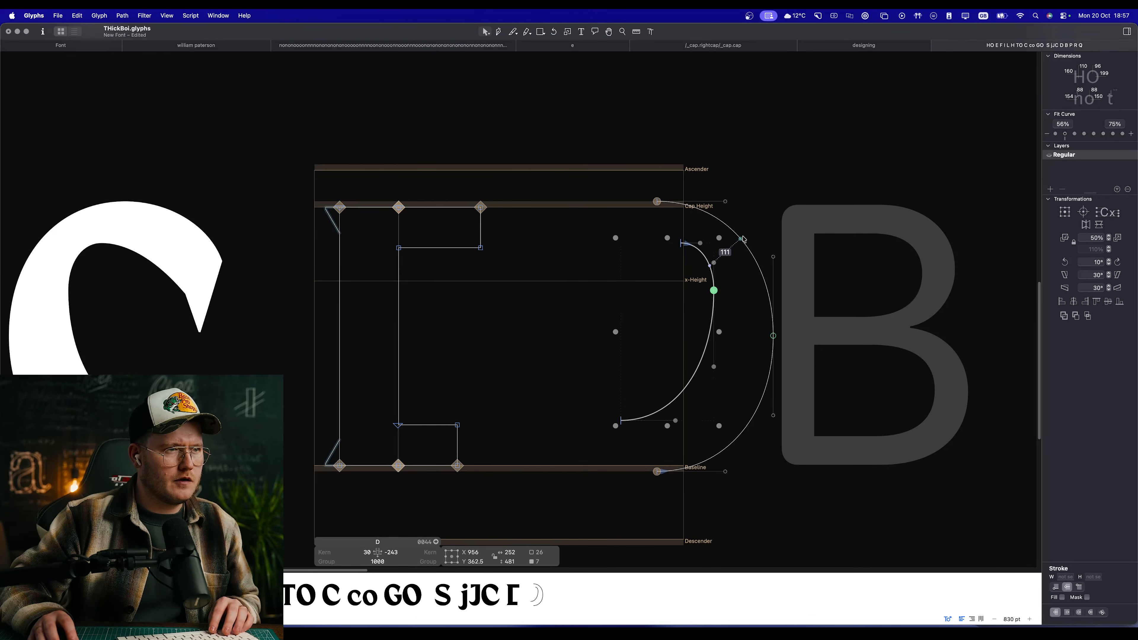
{"action": "double_click", "coordinate": [740, 236], "text": "shift"}
{"action": "left_click_drag", "start_coordinate": [741, 236], "coordinate": [556, 233]}
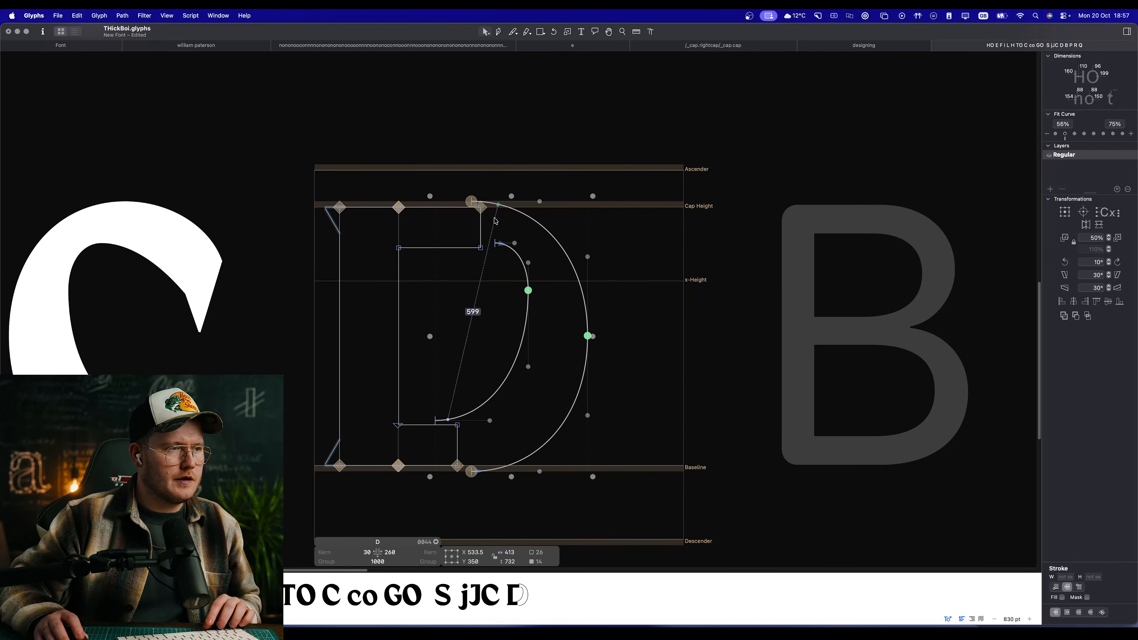
Step: Remove the top arm's end segment, join the outer and inner bowl curves to its open upper and lower edges, and preview
{"action": "scroll", "coordinate": [495, 220], "scroll_direction": "up", "scroll_amount": 5}
{"action": "left_click", "coordinate": [425, 179]}
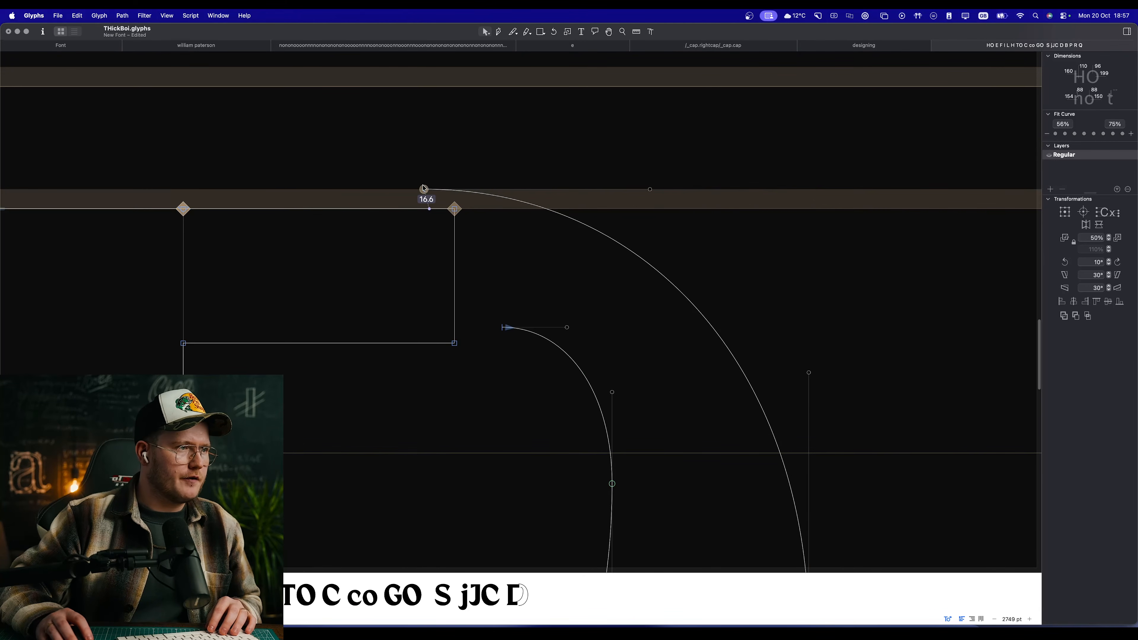
{"action": "left_click", "coordinate": [454, 264]}
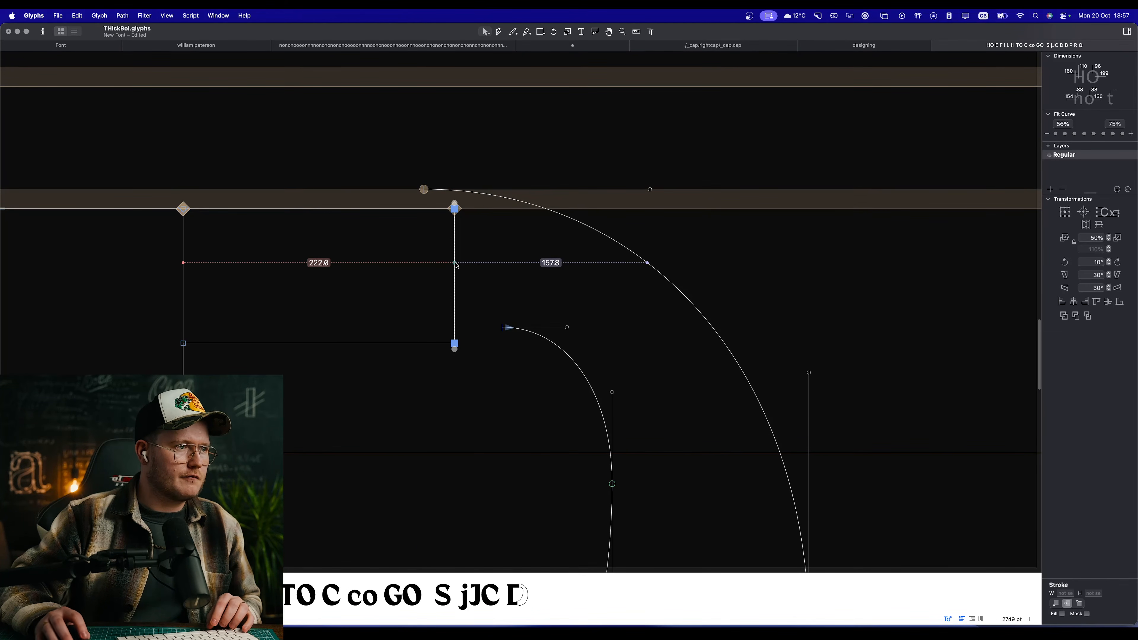
{"action": "key", "text": "BackSpace"}
{"action": "left_click_drag", "start_coordinate": [424, 190], "coordinate": [454, 208]}
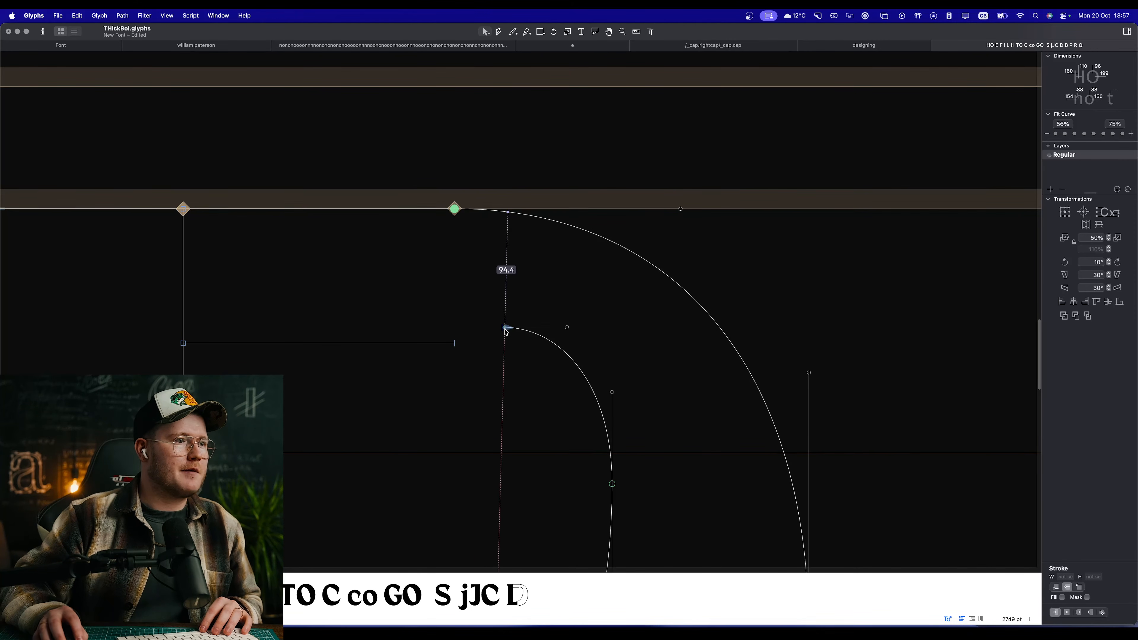
{"action": "left_click_drag", "start_coordinate": [504, 329], "coordinate": [455, 344]}
{"action": "key", "text": "space"}
{"action": "scroll", "coordinate": [489, 397], "scroll_direction": "down", "scroll_amount": 5}
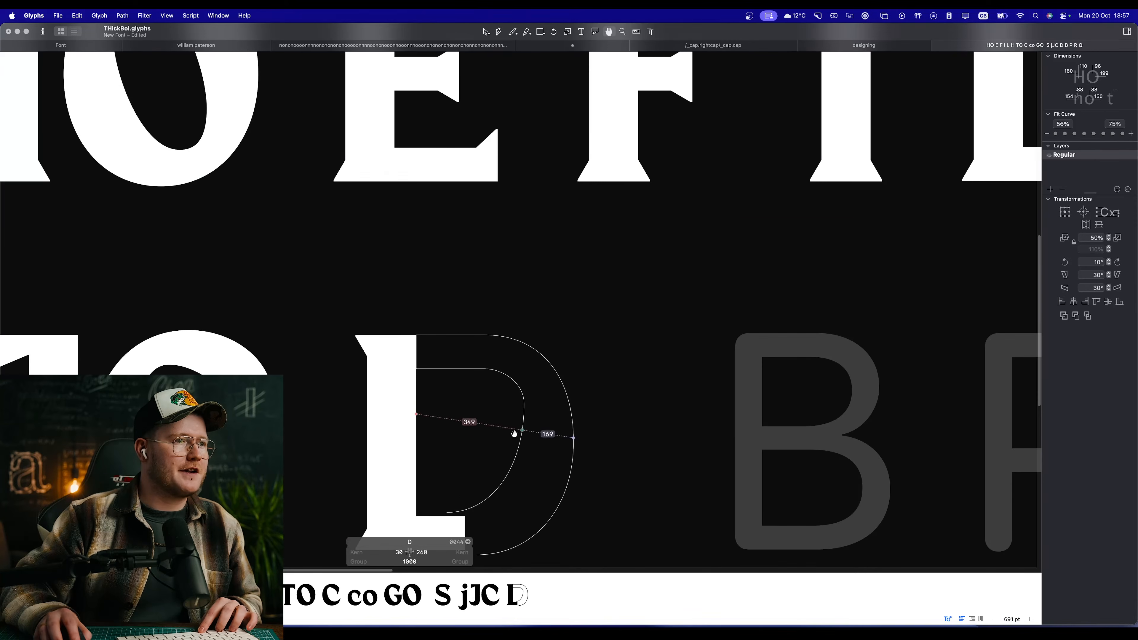
Step: Remove the D's bottom arm end segment and join the inner bowl curve to the arm's open upper edge
{"action": "left_click_drag", "start_coordinate": [514, 434], "coordinate": [564, 351]}
{"action": "scroll", "coordinate": [554, 376], "scroll_direction": "up", "scroll_amount": 10}
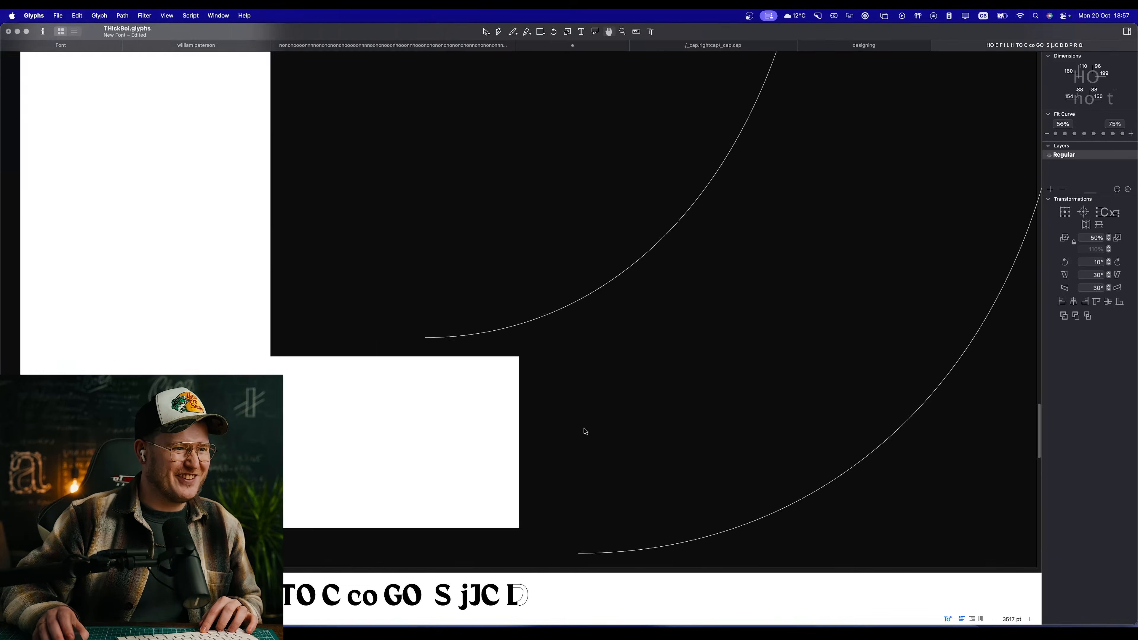
{"action": "left_click", "coordinate": [519, 422]}
{"action": "key", "text": "alt+BackSpace"}
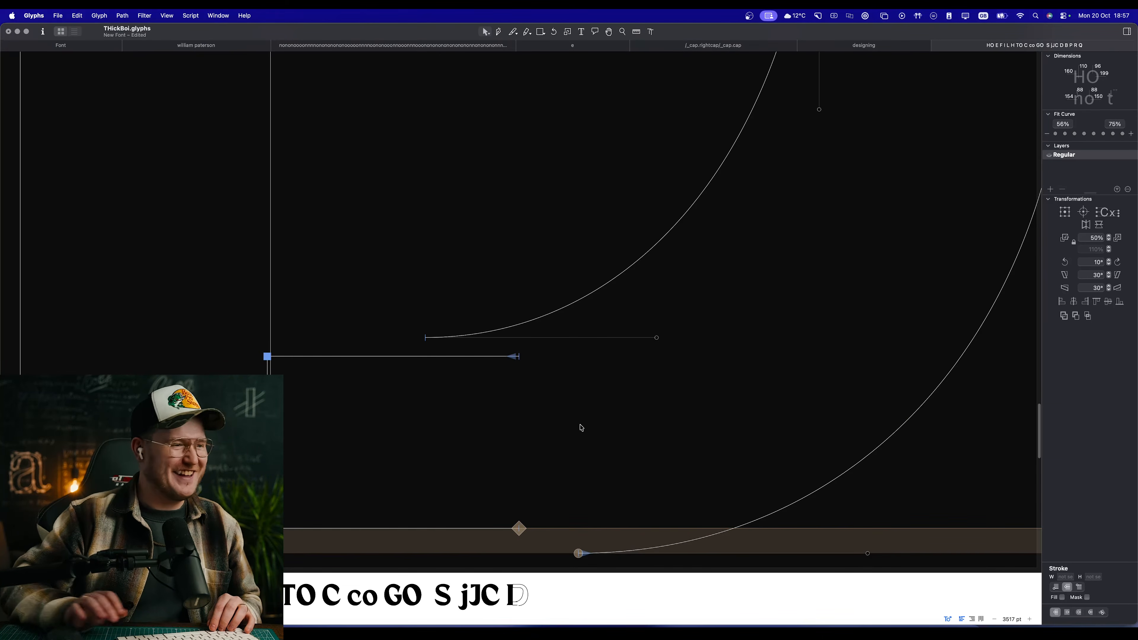
{"action": "left_click_drag", "start_coordinate": [426, 345], "coordinate": [521, 362]}
{"action": "scroll", "coordinate": [586, 432], "scroll_direction": "down", "scroll_amount": 5}
{"action": "scroll", "coordinate": [587, 433], "scroll_direction": "right", "scroll_amount": 3}
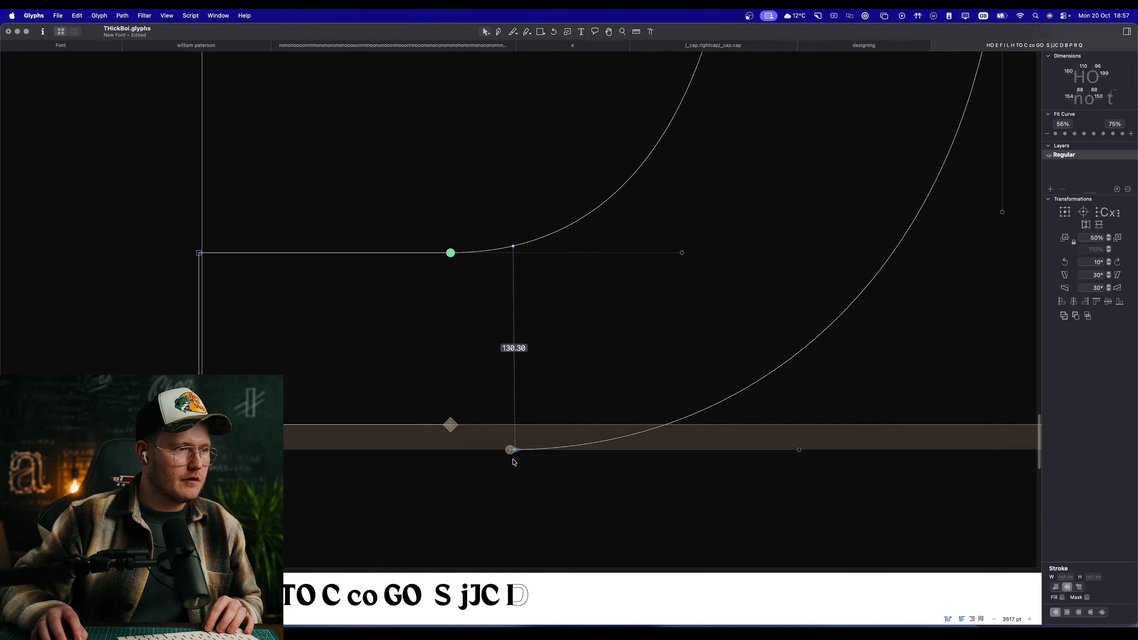
Step: Join the outer bowl curve's lower end to the bottom arm's baseline edge, closing the D, and preview it
{"action": "left_click", "coordinate": [512, 461]}
{"action": "left_click", "coordinate": [451, 425]}
{"action": "left_click", "coordinate": [510, 461]}
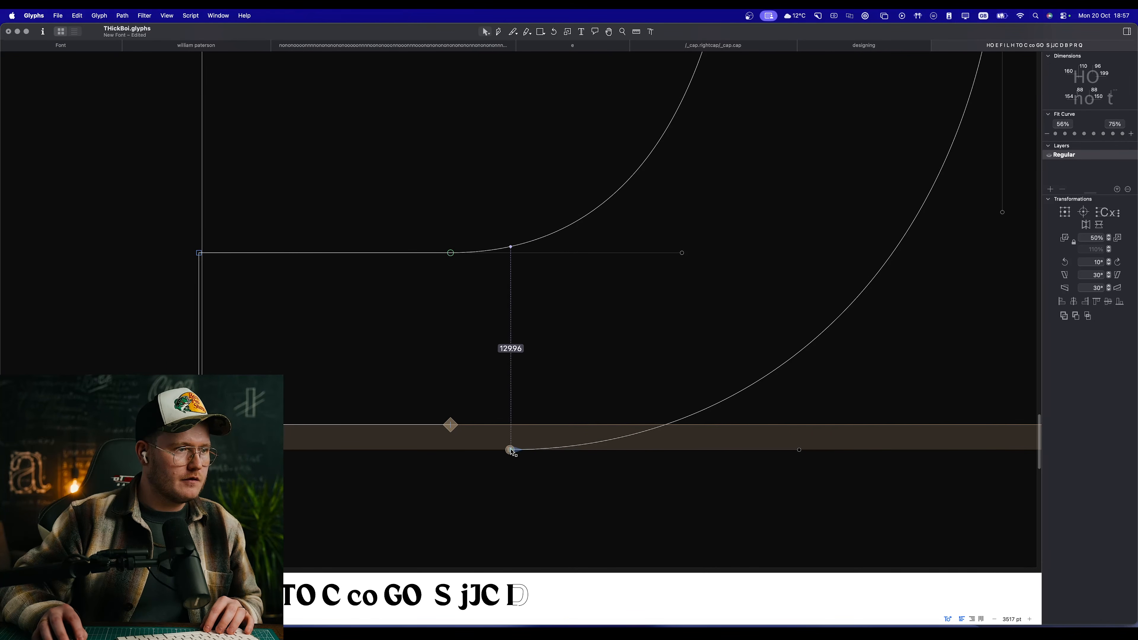
{"action": "left_click_drag", "start_coordinate": [511, 451], "coordinate": [450, 424]}
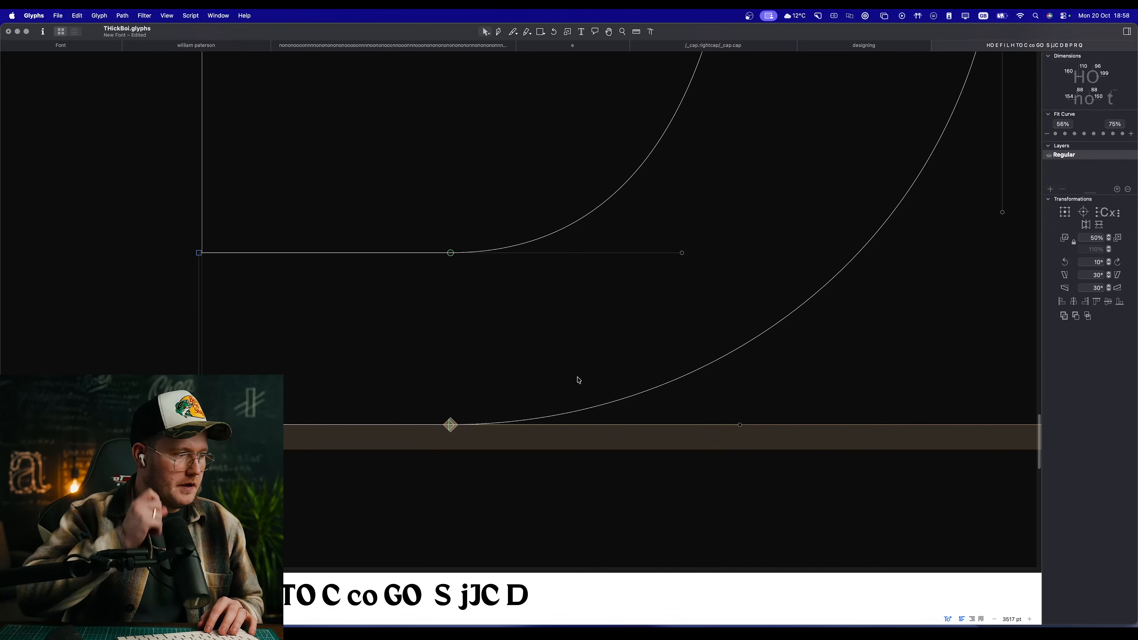
{"action": "scroll", "coordinate": [534, 333], "scroll_direction": "down", "scroll_amount": 10}
{"action": "key", "text": "space"}
{"action": "scroll", "coordinate": [547, 270], "scroll_direction": "up", "scroll_amount": 5}
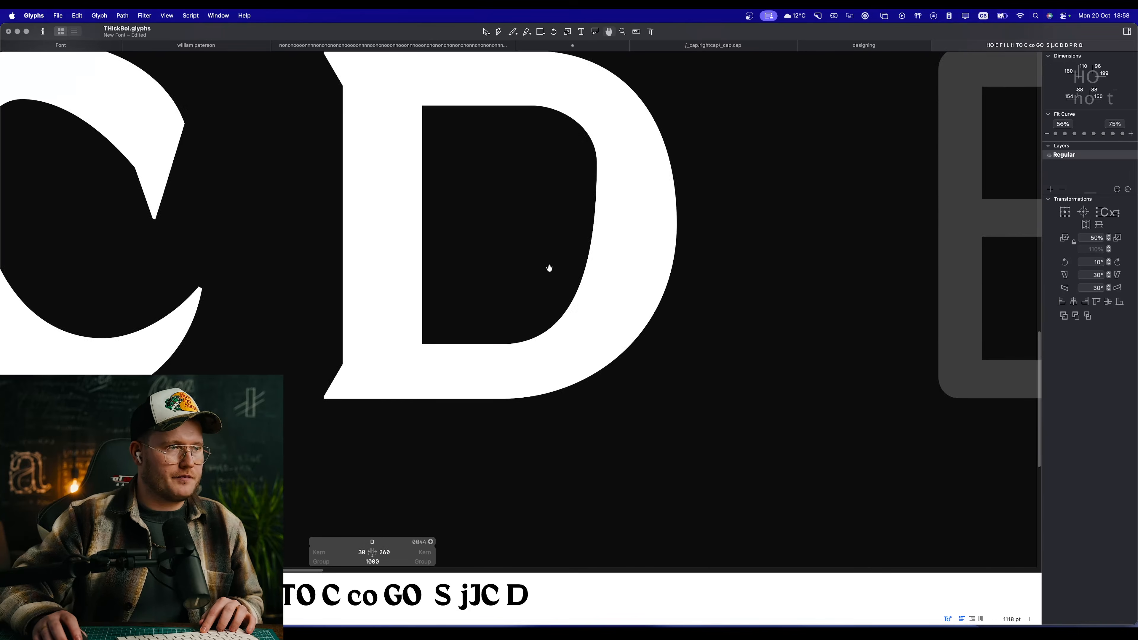
{"action": "left_click_drag", "start_coordinate": [540, 246], "coordinate": [597, 320]}
{"action": "key", "text": "space"}
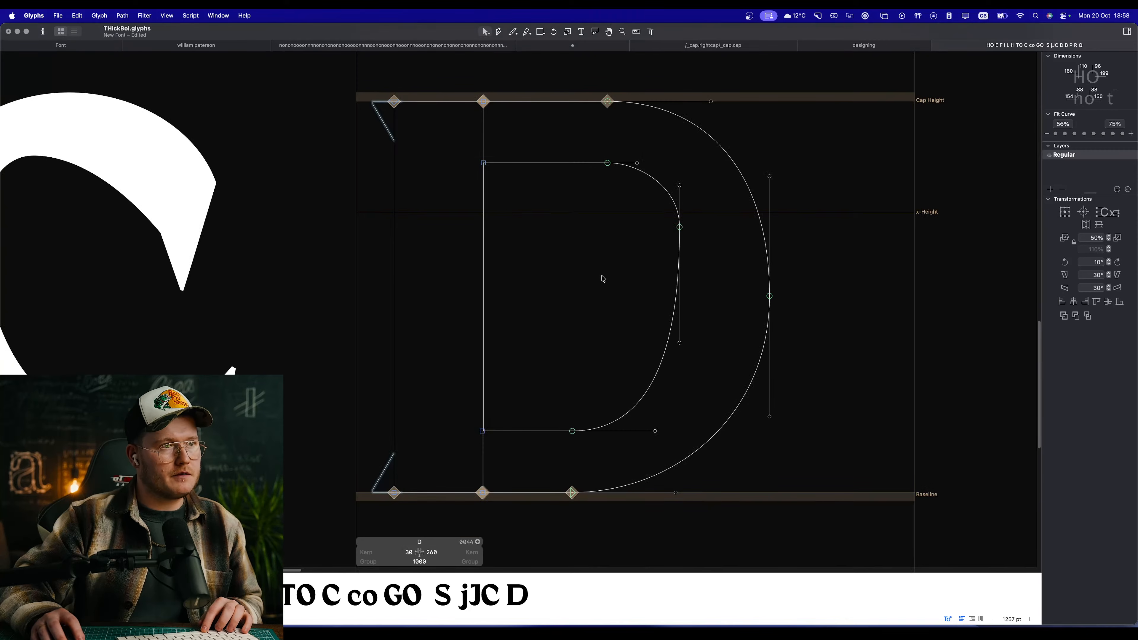
Step: Move the inner bowl's rightmost node down to mid-height at X 579, Y 350, and preview the D
{"action": "left_click_drag", "start_coordinate": [680, 228], "coordinate": [675, 308]}
{"action": "key", "text": "space"}
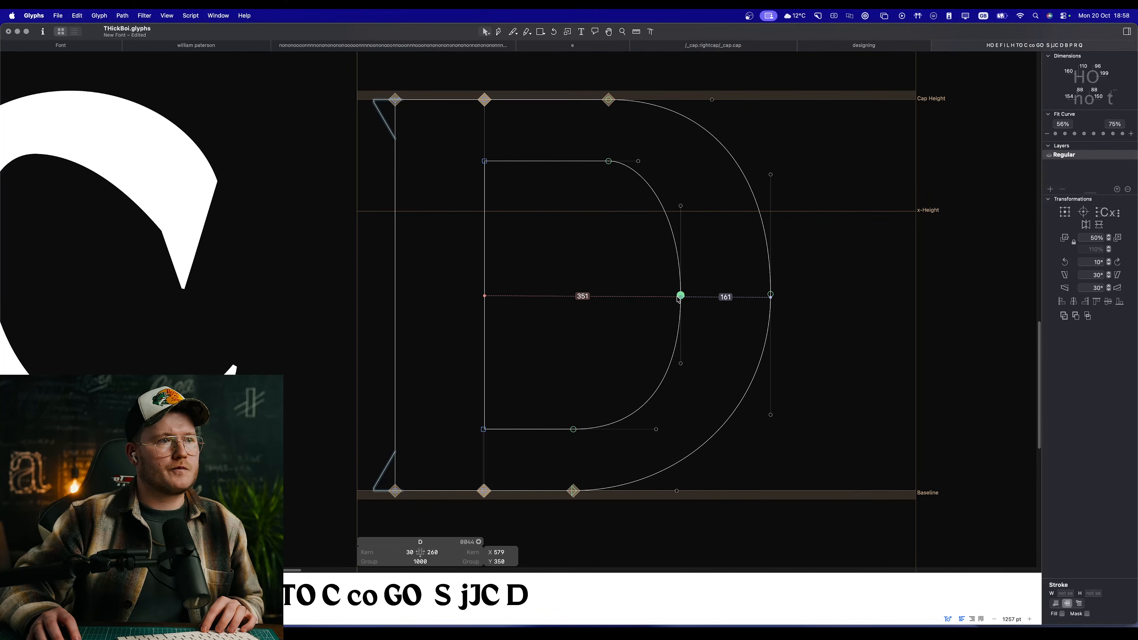
{"action": "key", "text": "space"}
{"action": "scroll", "coordinate": [632, 327], "scroll_direction": "down", "scroll_amount": 8}
{"action": "scroll", "coordinate": [639, 337], "scroll_direction": "up", "scroll_amount": 5}
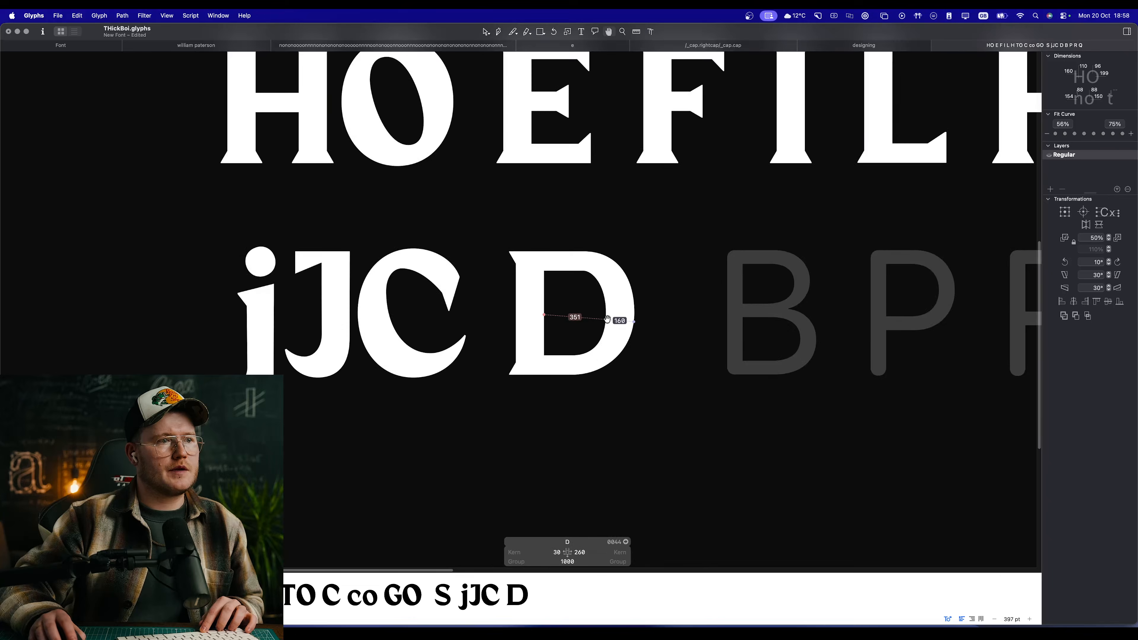
Step: Narrow the D by shifting the whole inner and outer bowl left about 40 units, and preview
{"action": "left_click_drag", "start_coordinate": [691, 419], "coordinate": [558, 210]}
{"action": "key", "text": "shift+Left"}
{"action": "key", "text": "shift+Left"}
{"action": "key", "text": "shift+Left"}
{"action": "key", "text": "shift+Left"}
{"action": "key", "text": "space"}
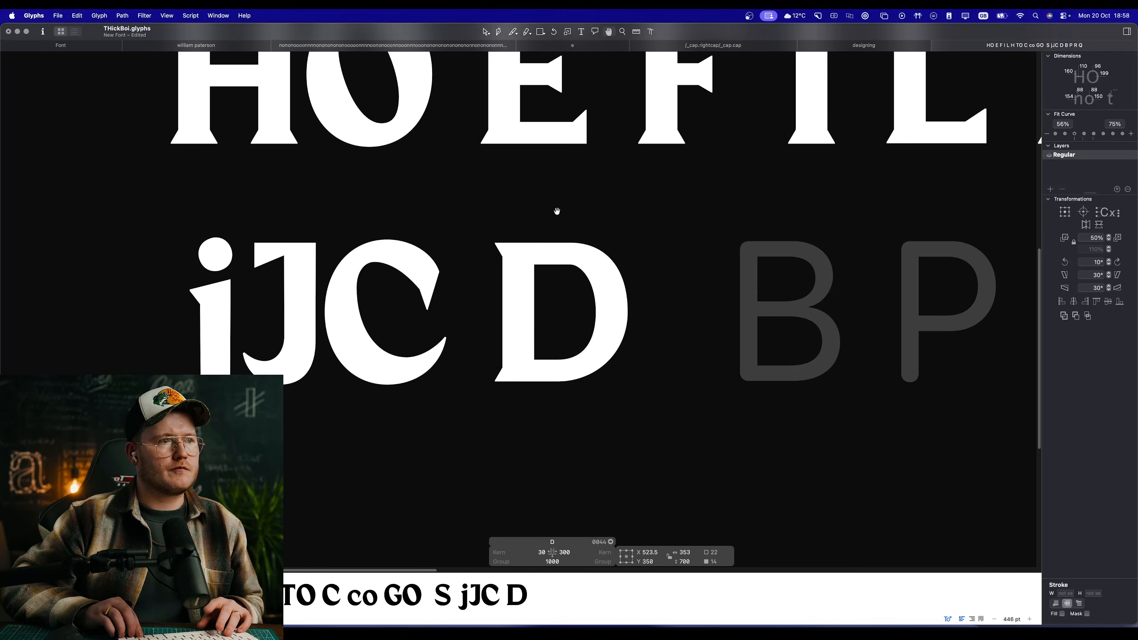
Step: Link the D's left sidebearing to H and its right sidebearing to O
{"action": "scroll", "coordinate": [501, 274], "scroll_direction": "up", "scroll_amount": 2}
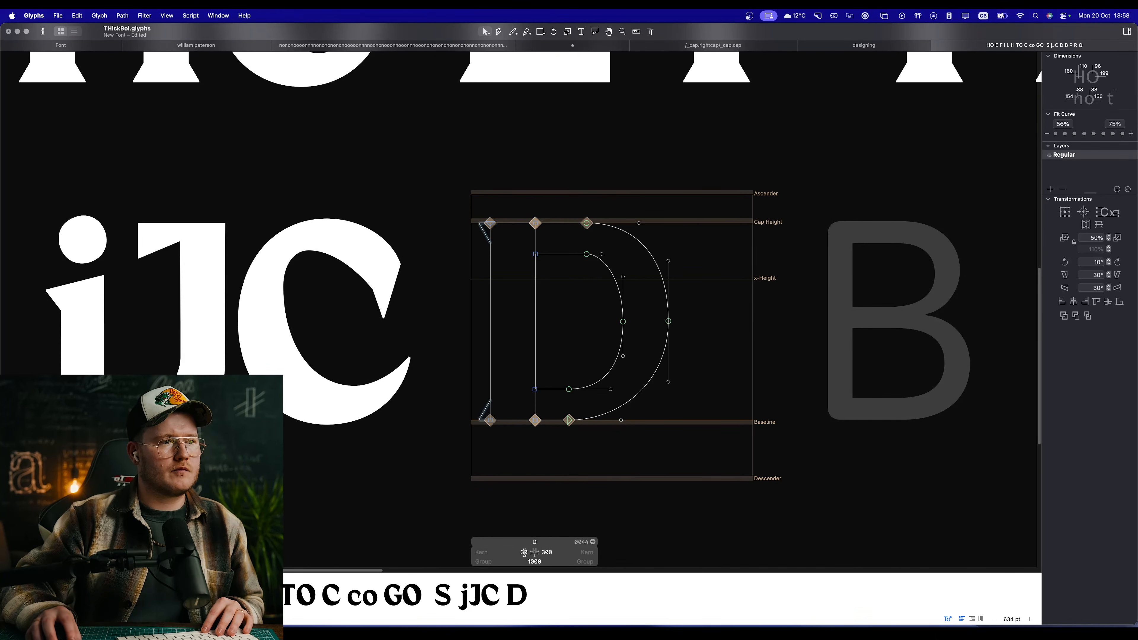
{"action": "type", "text": "H"}
{"action": "key", "text": "Tab"}
{"action": "type", "text": "H"}
{"action": "key", "text": "Return"}
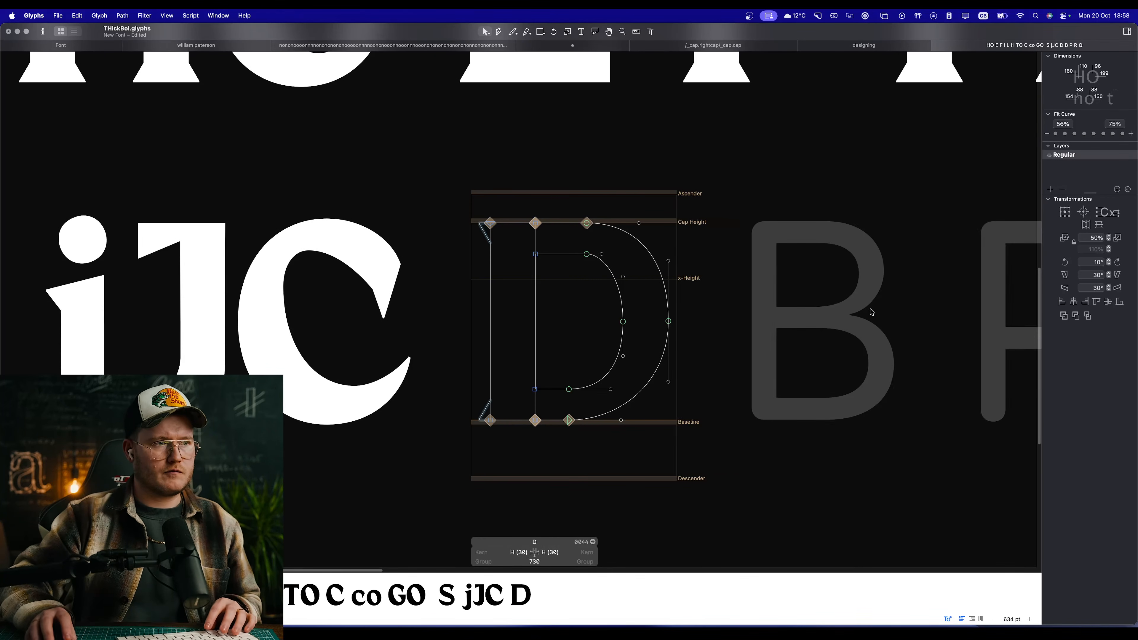
{"action": "type", "text": "O"}
{"action": "key", "text": "Return"}
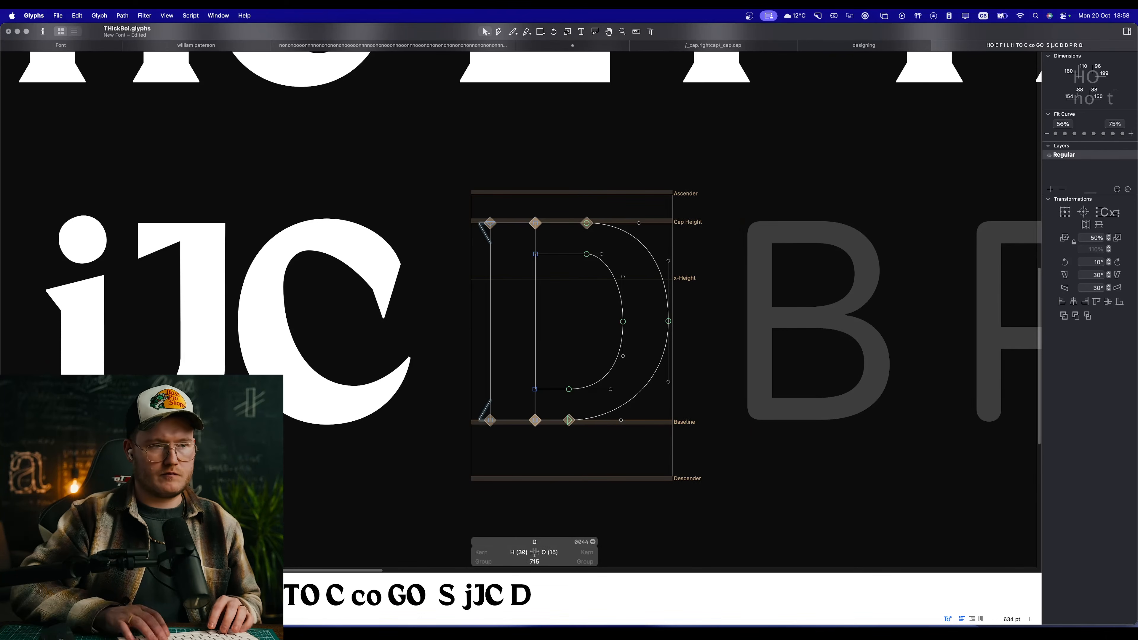
Step: Apply the second Fit Curve strength to the lower half of the D's outer bowl and preview it
{"action": "scroll", "coordinate": [623, 314], "scroll_direction": "up", "scroll_amount": 1}
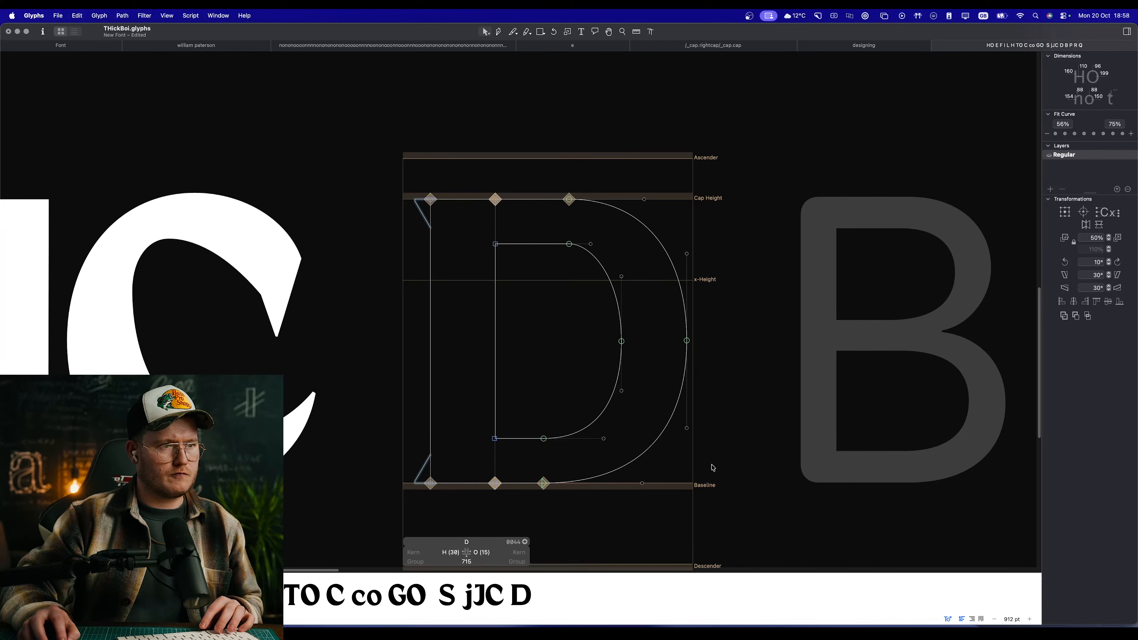
{"action": "key", "text": "space"}
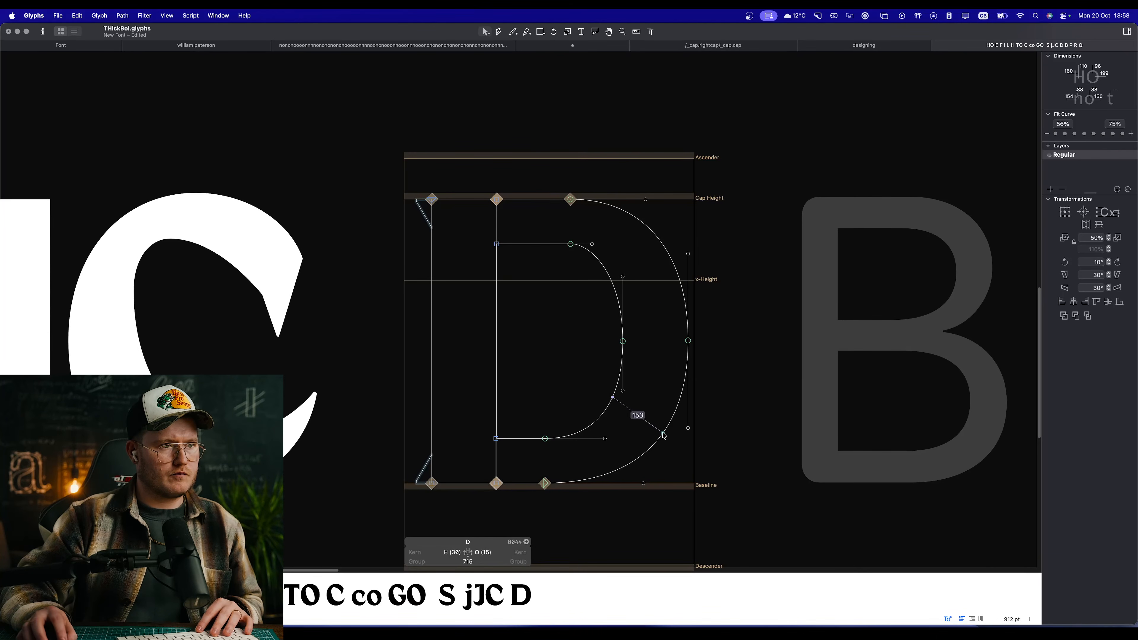
{"action": "left_click", "coordinate": [663, 435]}
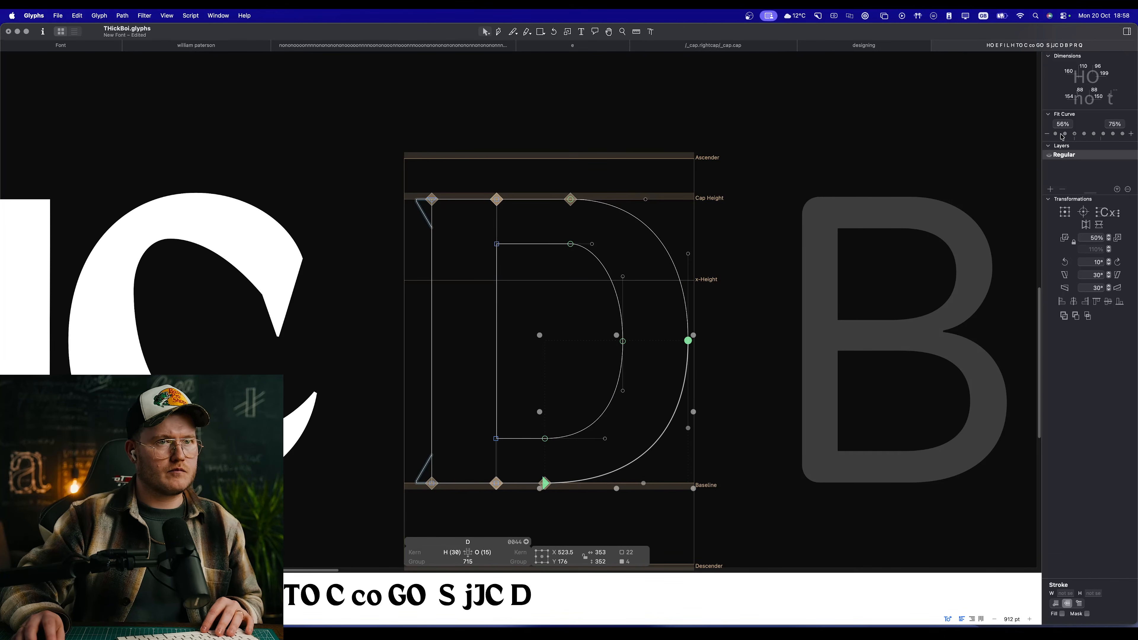
{"action": "left_click", "coordinate": [1064, 134]}
{"action": "key", "text": "space"}
{"action": "left_click_drag", "start_coordinate": [654, 290], "coordinate": [680, 252]}
{"action": "left_click", "coordinate": [680, 252]}
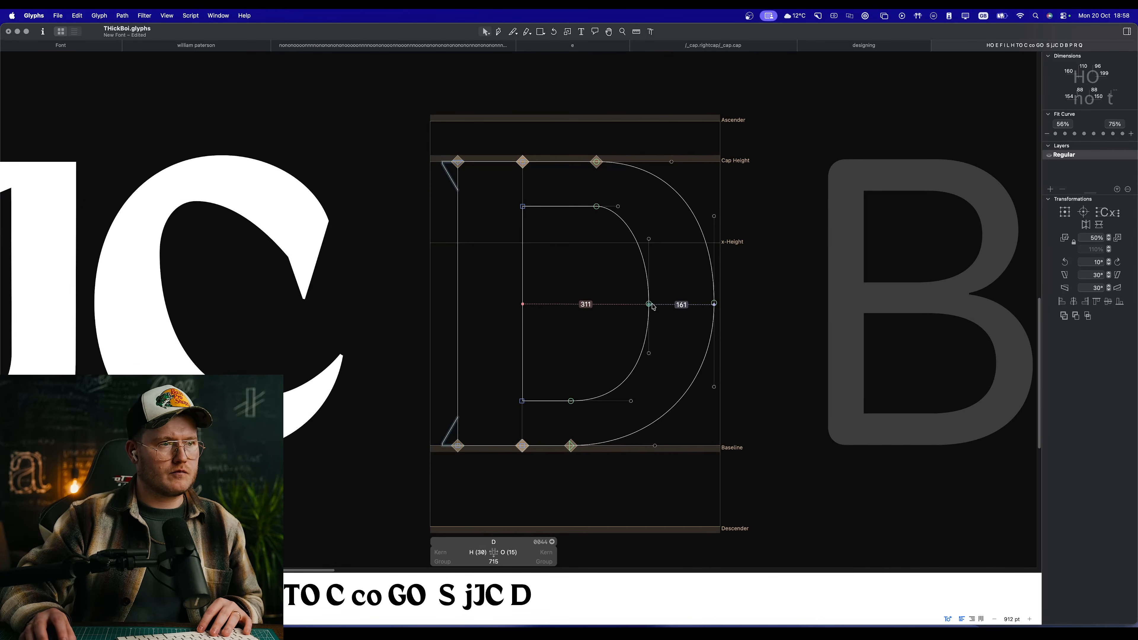
Step: Move the inner bowl's top node left to X 314, align its lower node beneath it, and preview
{"action": "left_click", "coordinate": [597, 207]}
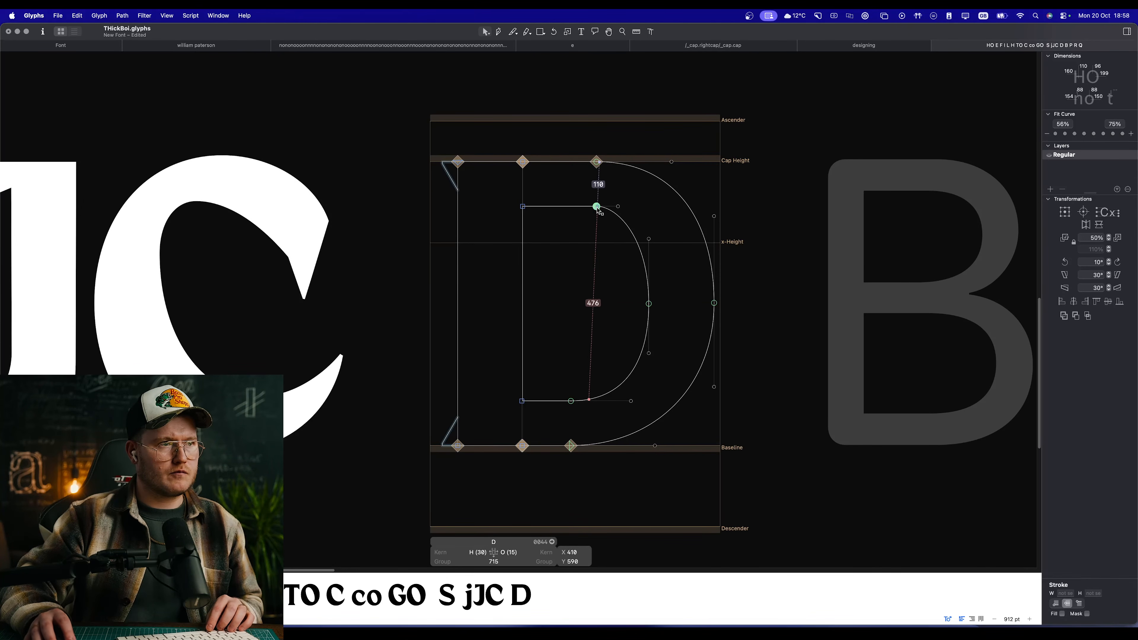
{"action": "left_click_drag", "start_coordinate": [597, 207], "coordinate": [558, 208]}
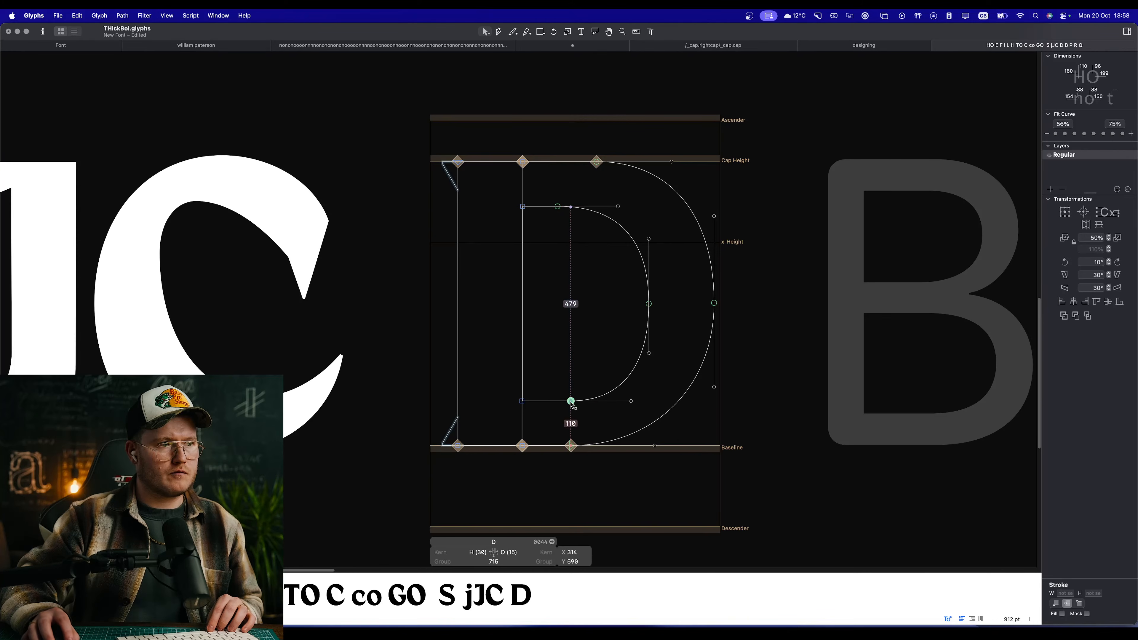
{"action": "left_click_drag", "start_coordinate": [571, 401], "coordinate": [557, 401]}
{"action": "key", "text": "space"}
{"action": "scroll", "coordinate": [627, 310], "scroll_direction": "down", "scroll_amount": 10}
{"action": "scroll", "coordinate": [605, 269], "scroll_direction": "up", "scroll_amount": 10}
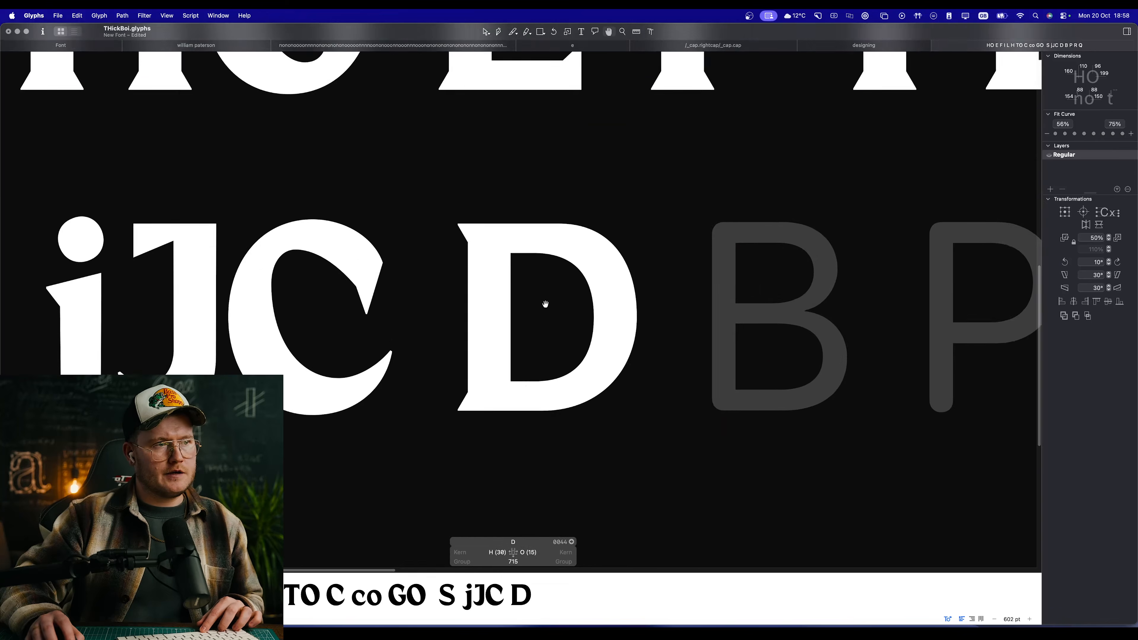
Step: Apply the second Fit Curve strength to the upper segment of the D's inner bowl and preview it
{"action": "left_click", "coordinate": [607, 243]}
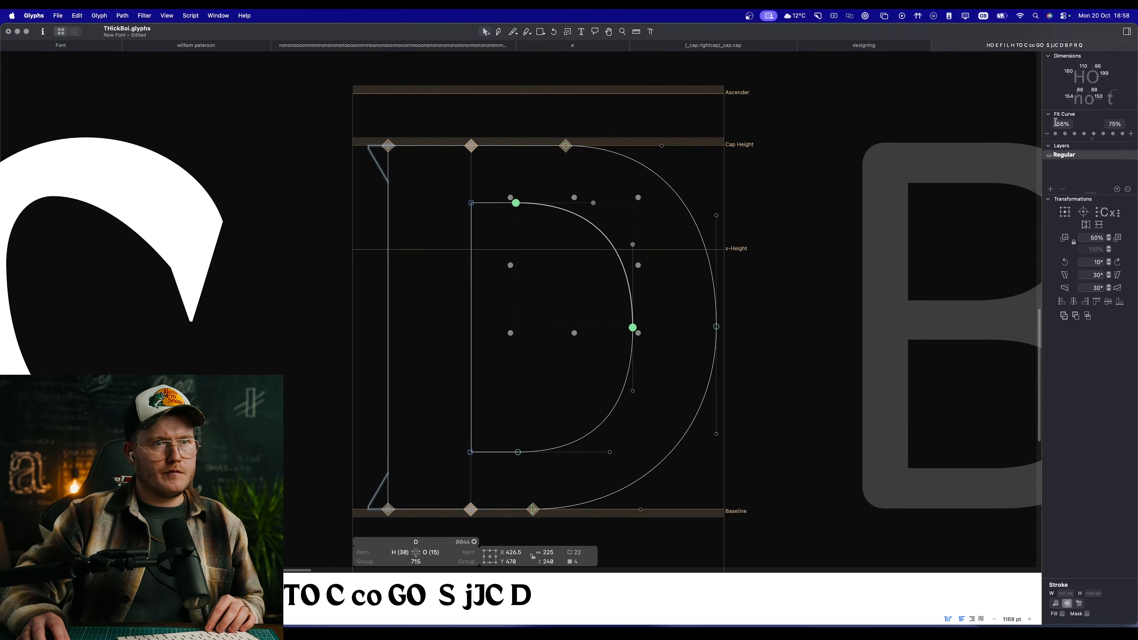
{"action": "left_click", "coordinate": [1065, 133]}
{"action": "key", "text": "space"}
{"action": "scroll", "coordinate": [724, 224], "scroll_direction": "down", "scroll_amount": 8}
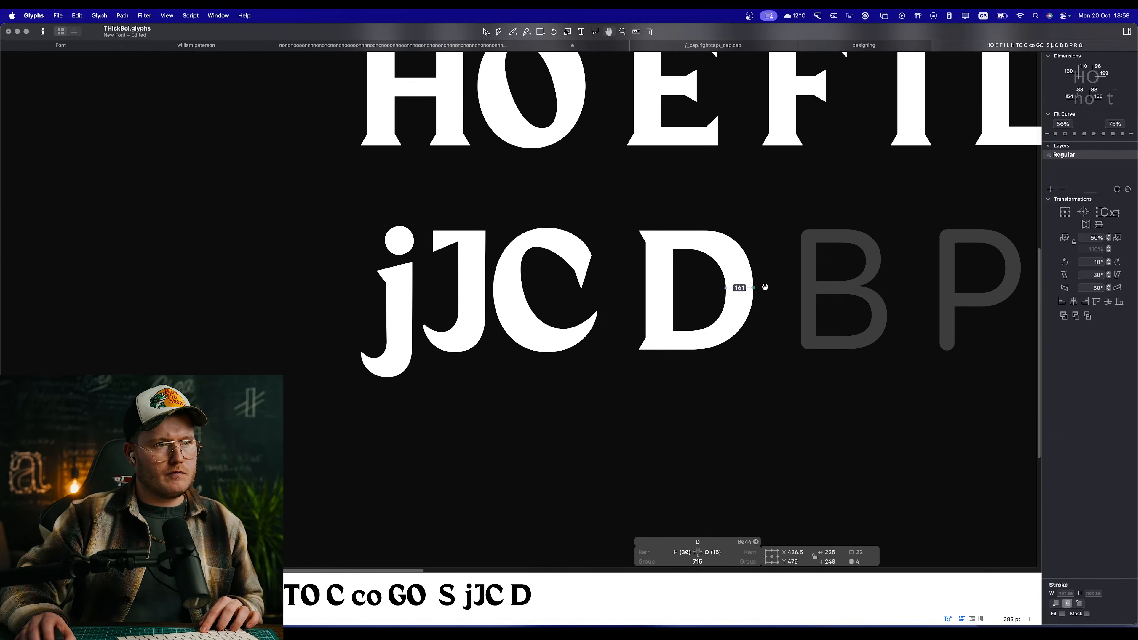
Step: Move the inner bowl's top node to X 333 and the outer bowl's top node left to nearly above it, and preview
{"action": "scroll", "coordinate": [765, 287], "scroll_direction": "up", "scroll_amount": 8}
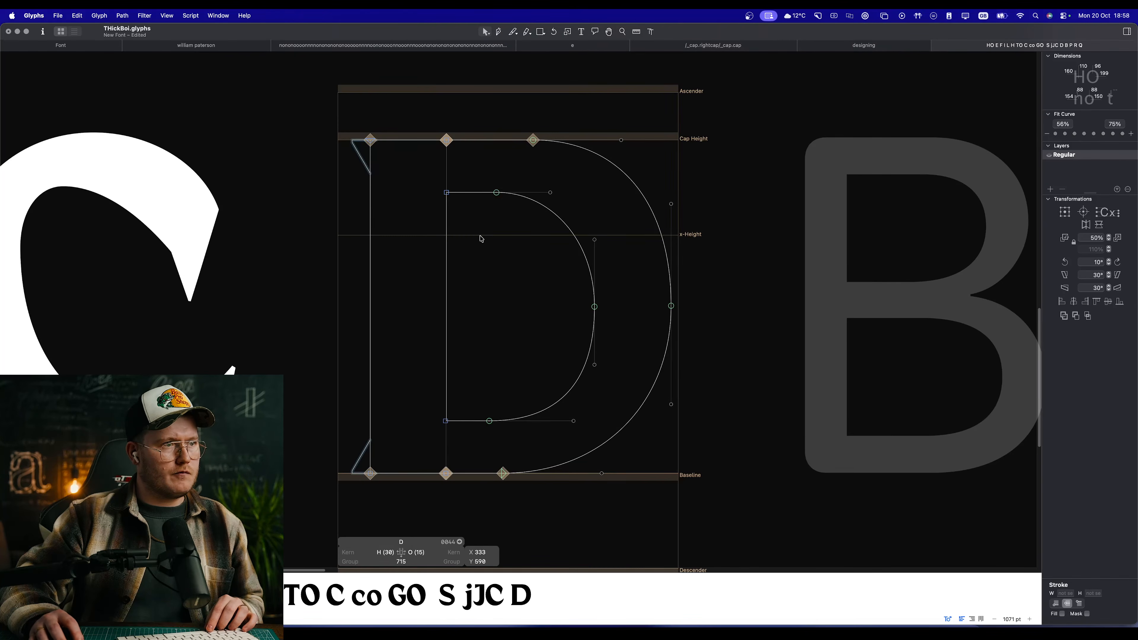
{"action": "scroll", "coordinate": [482, 239], "scroll_direction": "right", "scroll_amount": 1}
{"action": "left_click", "coordinate": [682, 151]}
{"action": "left_click_drag", "start_coordinate": [499, 140], "coordinate": [494, 140]}
{"action": "left_click", "coordinate": [632, 127]}
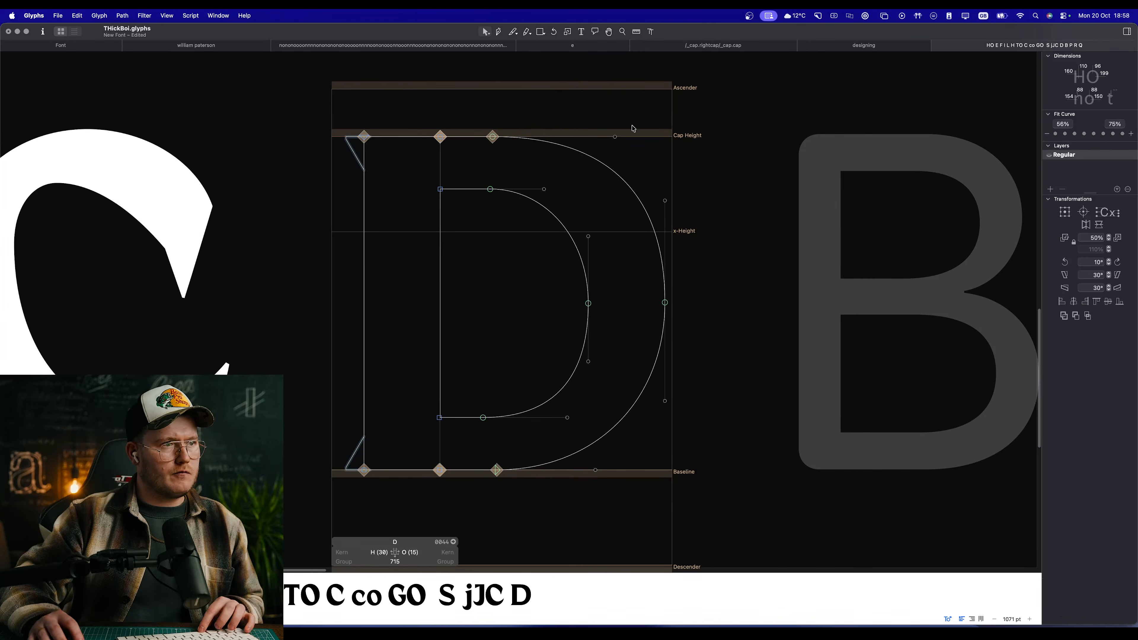
{"action": "scroll", "coordinate": [547, 282], "scroll_direction": "down", "scroll_amount": 10}
{"action": "key", "text": "space"}
{"action": "scroll", "coordinate": [594, 311], "scroll_direction": "up", "scroll_amount": 3}
{"action": "scroll", "coordinate": [579, 307], "scroll_direction": "up", "scroll_amount": 10}
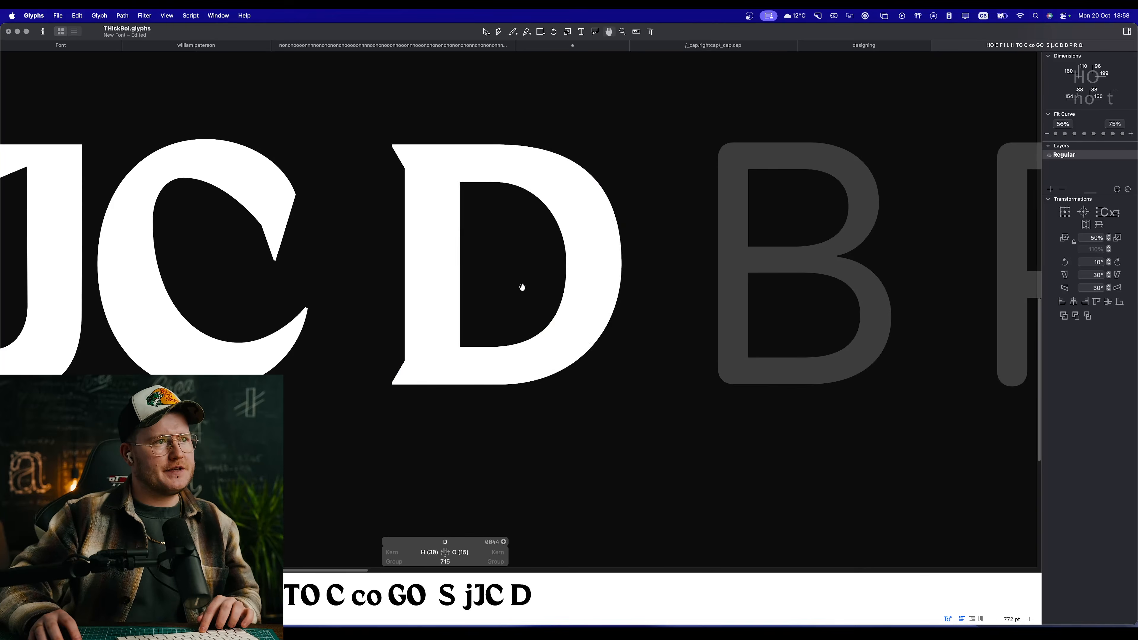
Step: Move the inner bowl's lower node right to X 338 on the bottom arm and preview the D
{"action": "scroll", "coordinate": [521, 285], "scroll_direction": "up", "scroll_amount": 5}
{"action": "left_click_drag", "start_coordinate": [471, 375], "coordinate": [484, 374]}
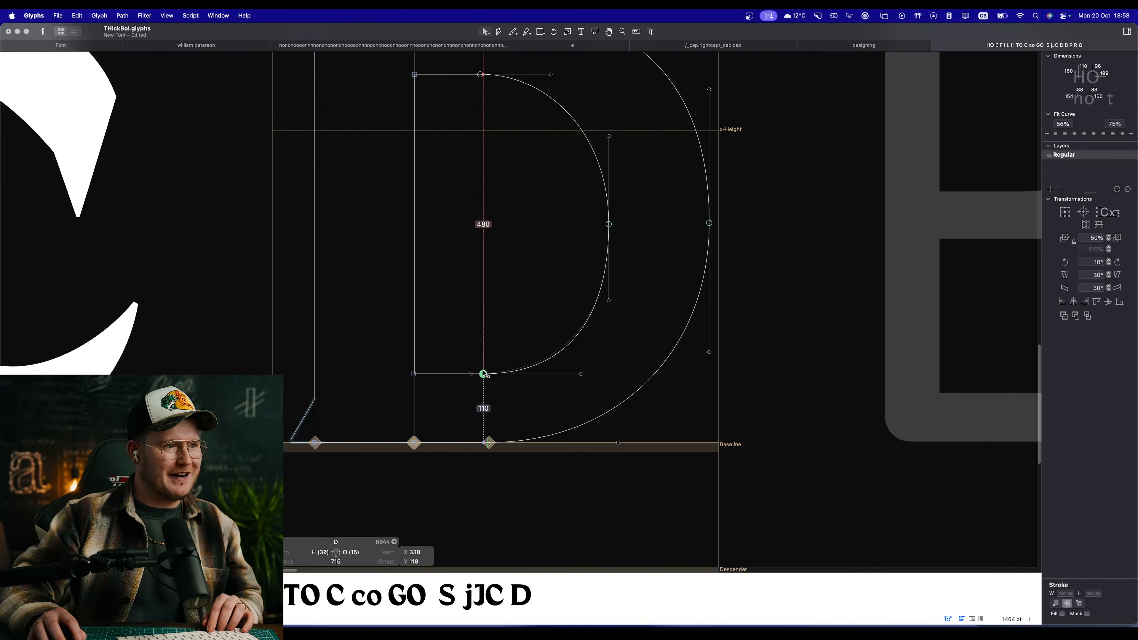
{"action": "key", "text": "space"}
{"action": "scroll", "coordinate": [493, 357], "scroll_direction": "down", "scroll_amount": 10}
{"action": "scroll", "coordinate": [494, 329], "scroll_direction": "up", "scroll_amount": 7}
{"action": "left_click", "coordinate": [556, 292]}
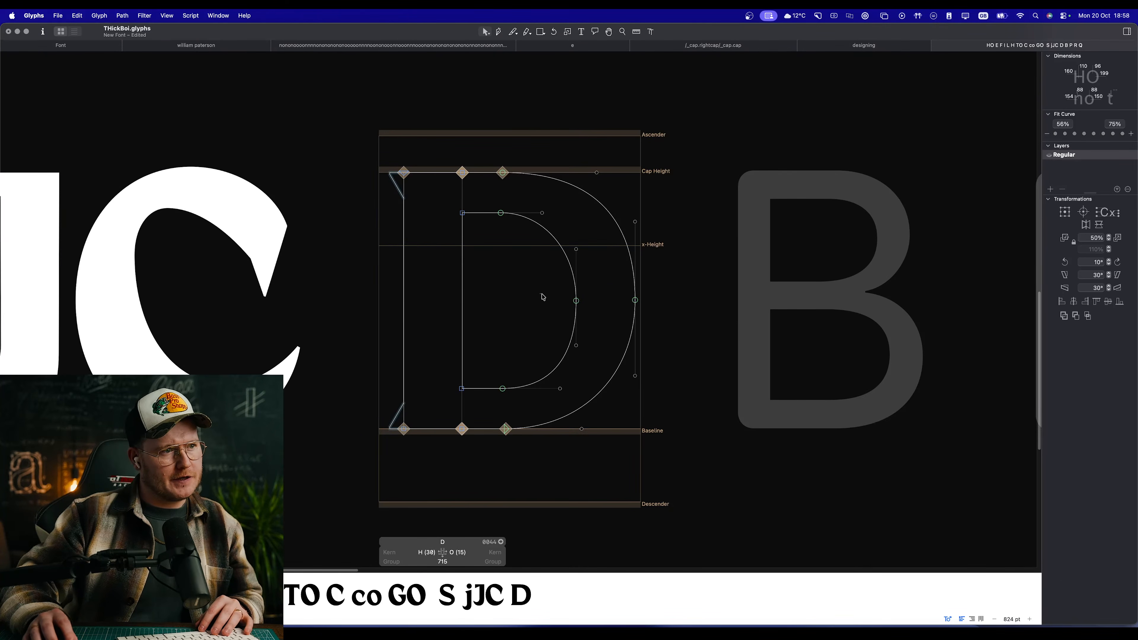
Step: Thicken the bowl by nudging the inner bowl's rightmost node left to X 529, and preview
{"action": "left_click", "coordinate": [576, 301]}
{"action": "key", "text": "shift+Left"}
{"action": "key", "text": "space"}
{"action": "scroll", "coordinate": [532, 287], "scroll_direction": "down", "scroll_amount": 3}
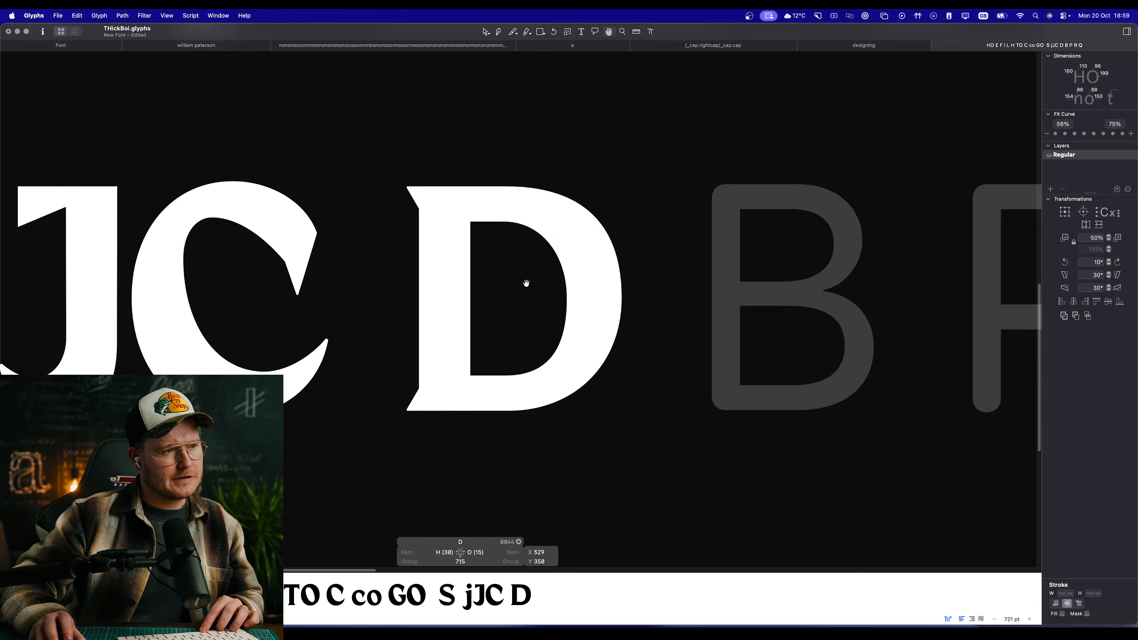
Step: Try to nudge both vertical handles of the outer bowl's rightmost node slightly upward together, and preview
{"action": "scroll", "coordinate": [531, 290], "scroll_direction": "up", "scroll_amount": 8}
{"action": "left_click", "coordinate": [691, 299]}
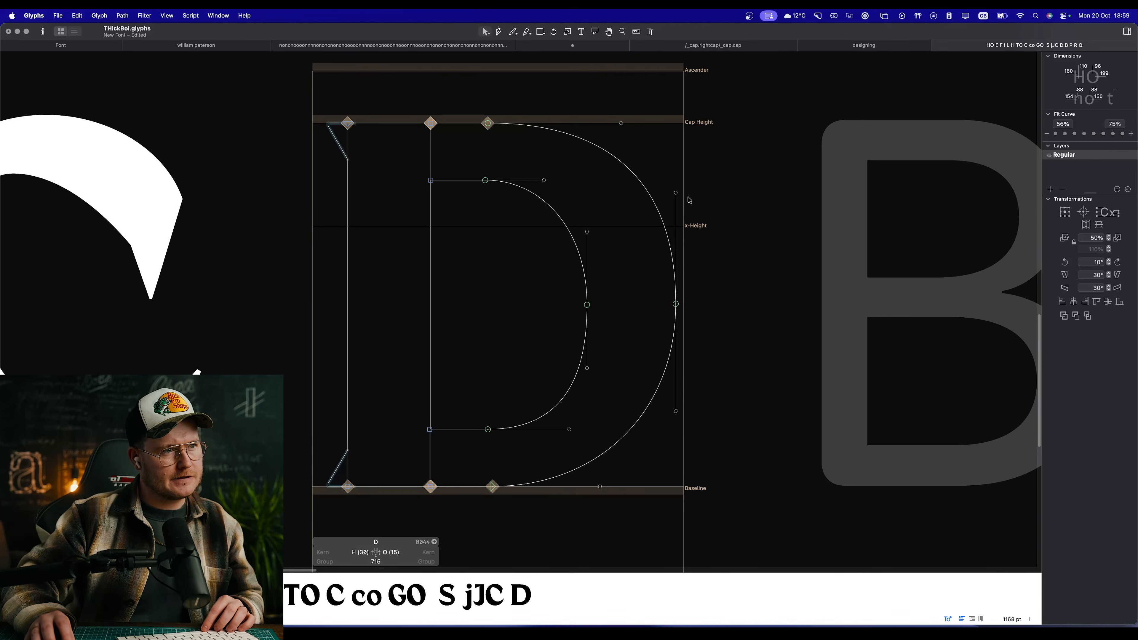
{"action": "left_click", "coordinate": [676, 193]}
{"action": "left_click", "coordinate": [676, 411], "text": "shift"}
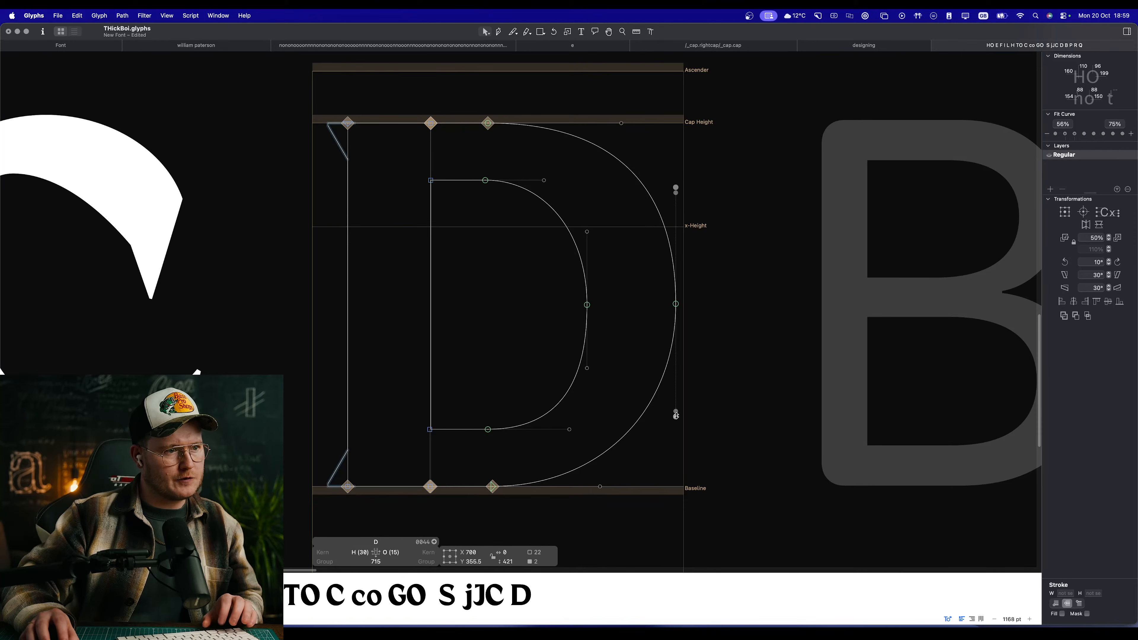
{"action": "left_click_drag", "start_coordinate": [676, 411], "coordinate": [676, 405]}
{"action": "key", "text": "space"}
{"action": "scroll", "coordinate": [668, 413], "scroll_direction": "down", "scroll_amount": 10}
{"action": "scroll", "coordinate": [657, 415], "scroll_direction": "up", "scroll_amount": 9}
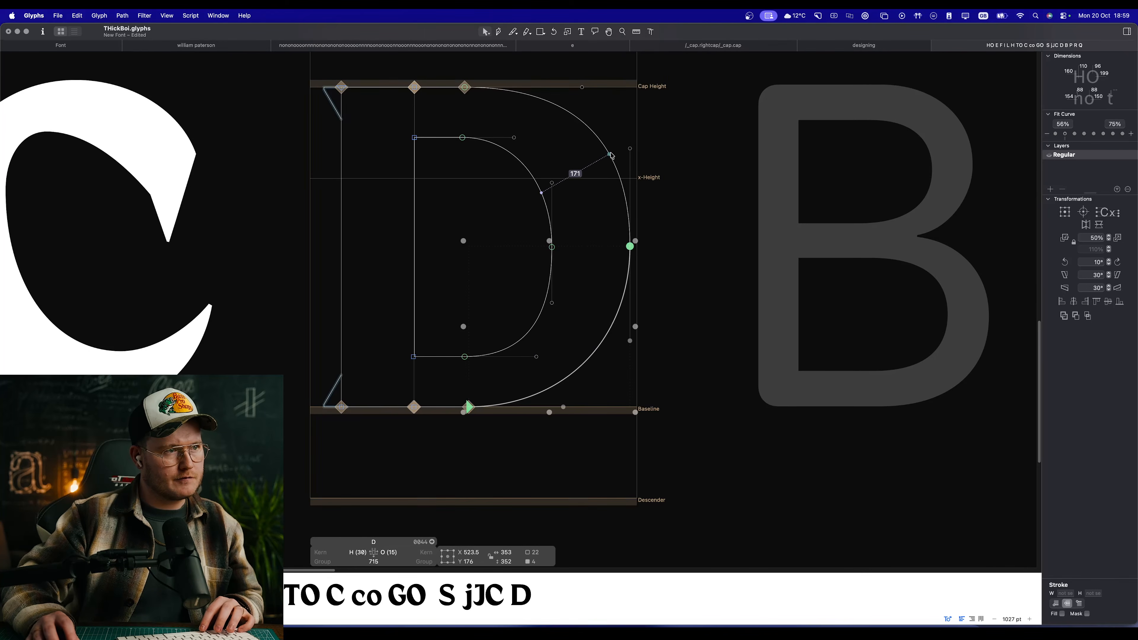
Step: Apply the second Fit Curve strength to both the upper and lower segments of the D's outer bowl
{"action": "left_click", "coordinate": [610, 154], "text": "shift"}
{"action": "left_click", "coordinate": [1065, 134]}
{"action": "key", "text": "space"}
{"action": "left_click_drag", "start_coordinate": [643, 212], "coordinate": [736, 234]}
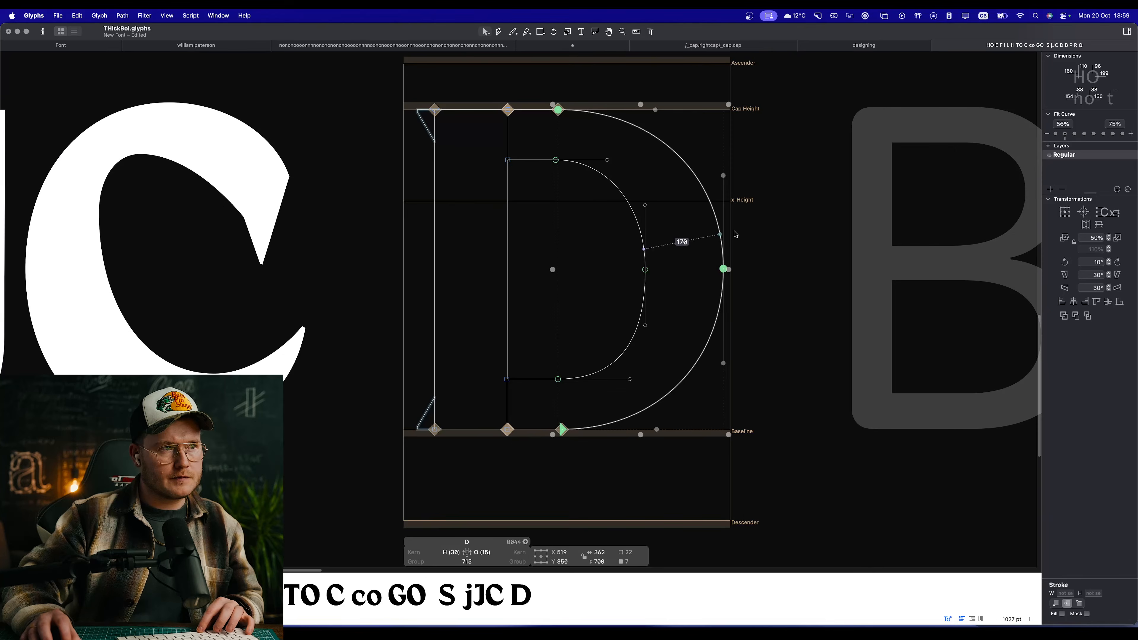
Step: Apply the Green Harmony filter to the whole D and preview it beside the other capitals
{"action": "left_click", "coordinate": [735, 234]}
{"action": "left_click", "coordinate": [144, 15]}
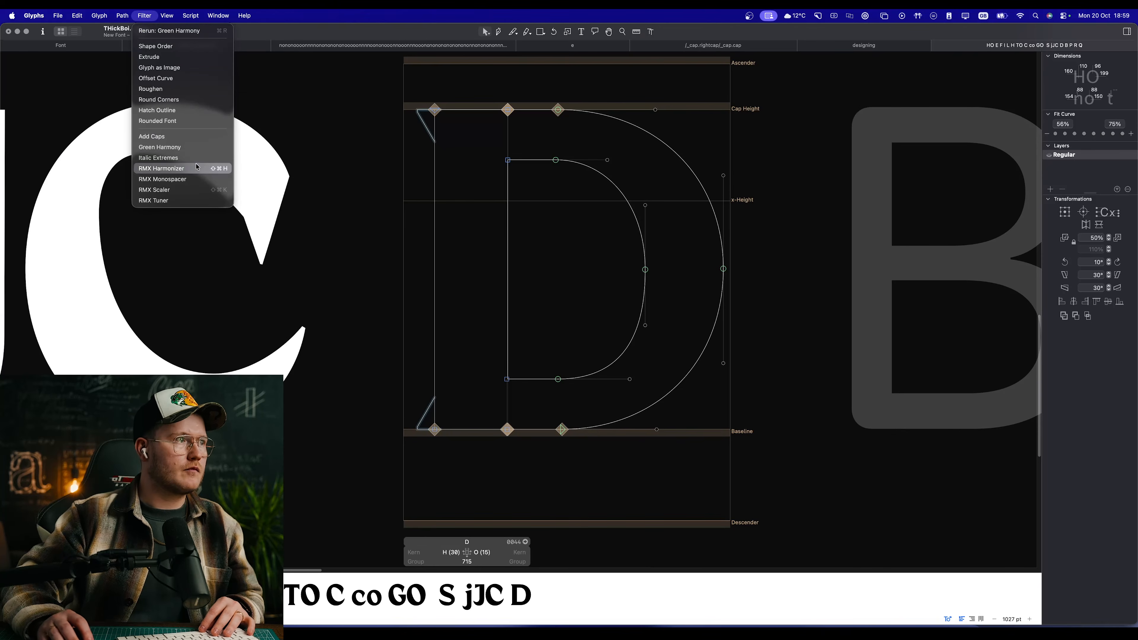
{"action": "left_click", "coordinate": [195, 148]}
{"action": "key", "text": "space"}
{"action": "scroll", "coordinate": [742, 272], "scroll_direction": "down", "scroll_amount": 6}
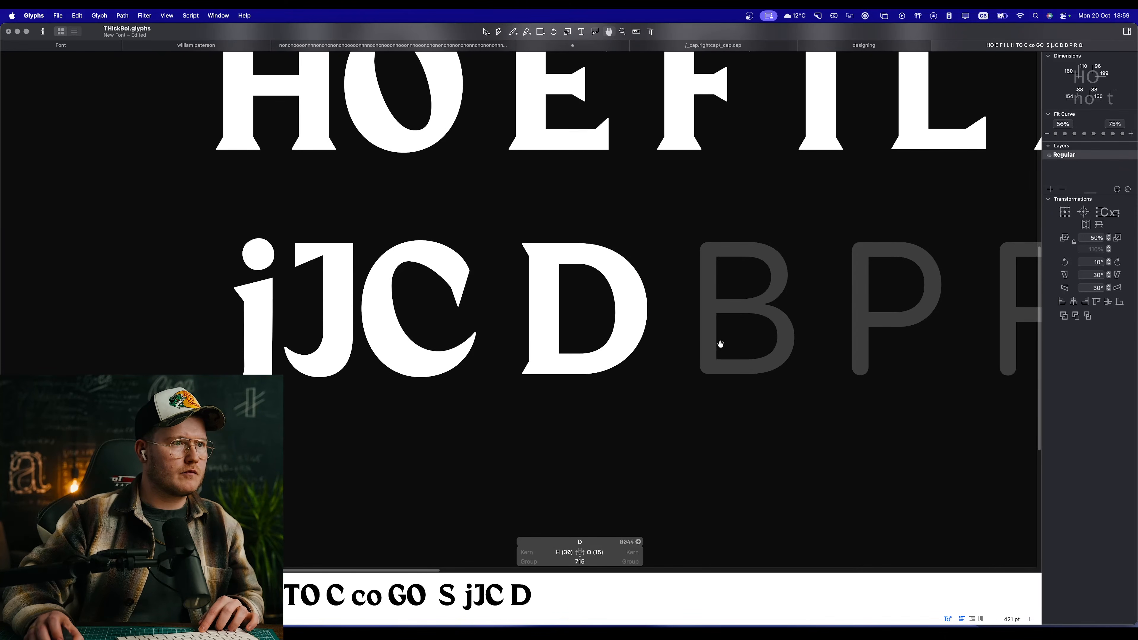
{"action": "scroll", "coordinate": [616, 319], "scroll_direction": "up", "scroll_amount": 8}
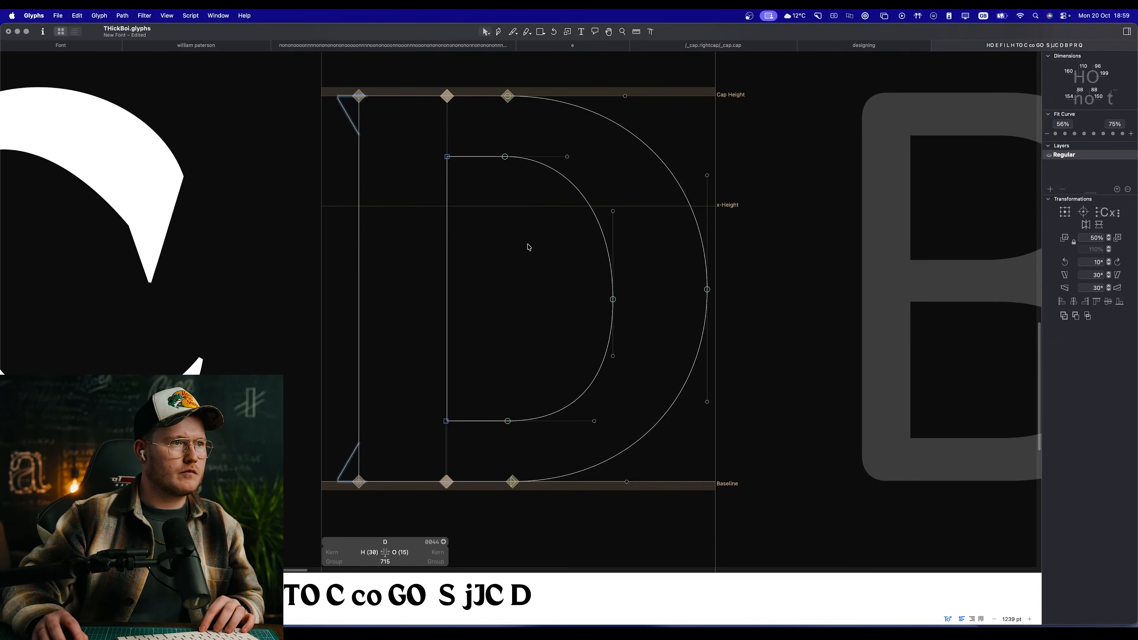
Step: Try shifting the D's inner bowl curve-start nodes left together, preview the glyph, and undo the move
{"action": "left_click_drag", "start_coordinate": [515, 141], "coordinate": [501, 467]}
{"action": "left_click_drag", "start_coordinate": [508, 418], "coordinate": [474, 422]}
{"action": "left_click", "coordinate": [521, 343]}
{"action": "key", "text": "space"}
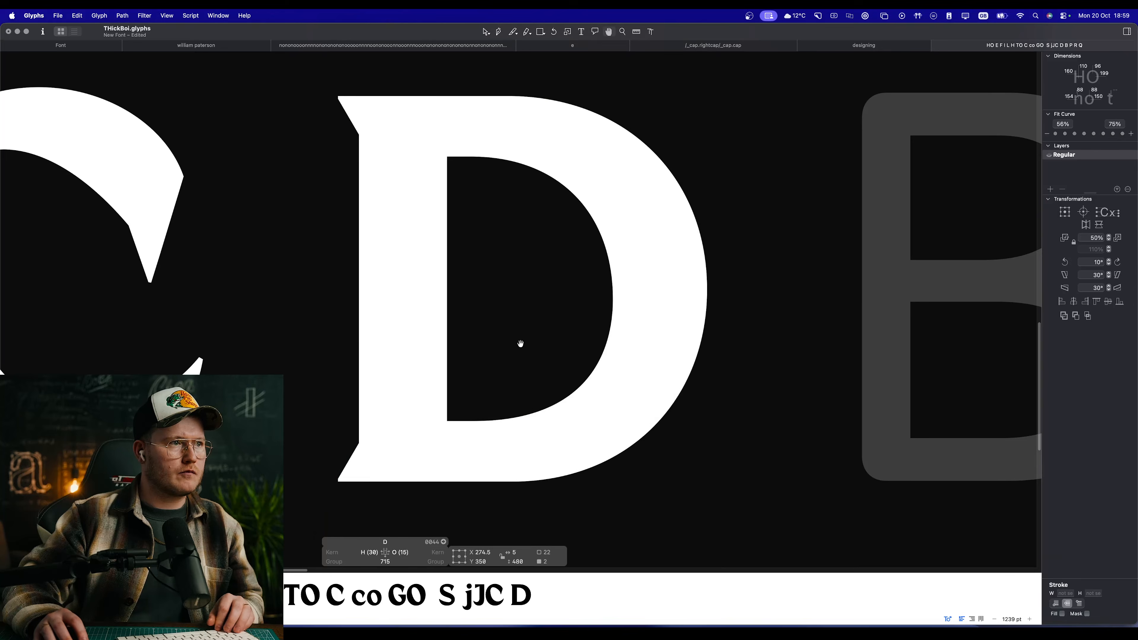
{"action": "scroll", "coordinate": [480, 370], "scroll_direction": "down", "scroll_amount": 10}
{"action": "scroll", "coordinate": [481, 370], "scroll_direction": "up", "scroll_amount": 8}
{"action": "key", "text": "super+z"}
{"action": "key", "text": "space"}
{"action": "scroll", "coordinate": [526, 371], "scroll_direction": "down", "scroll_amount": 10}
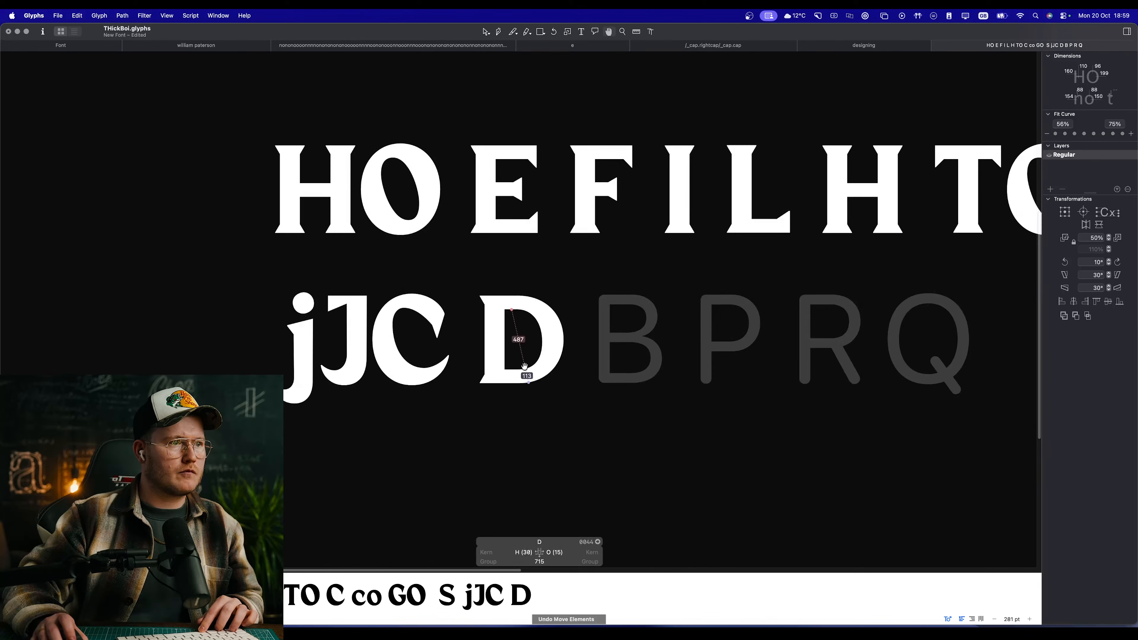
Step: Shorten the lower horizontal handle of the D's inner bowl, lengthen its lower vertical handle downward, and preview the shape
{"action": "scroll", "coordinate": [519, 330], "scroll_direction": "up", "scroll_amount": 10}
{"action": "left_click_drag", "start_coordinate": [598, 362], "coordinate": [497, 302]}
{"action": "left_click", "coordinate": [562, 348]}
{"action": "key", "text": "space"}
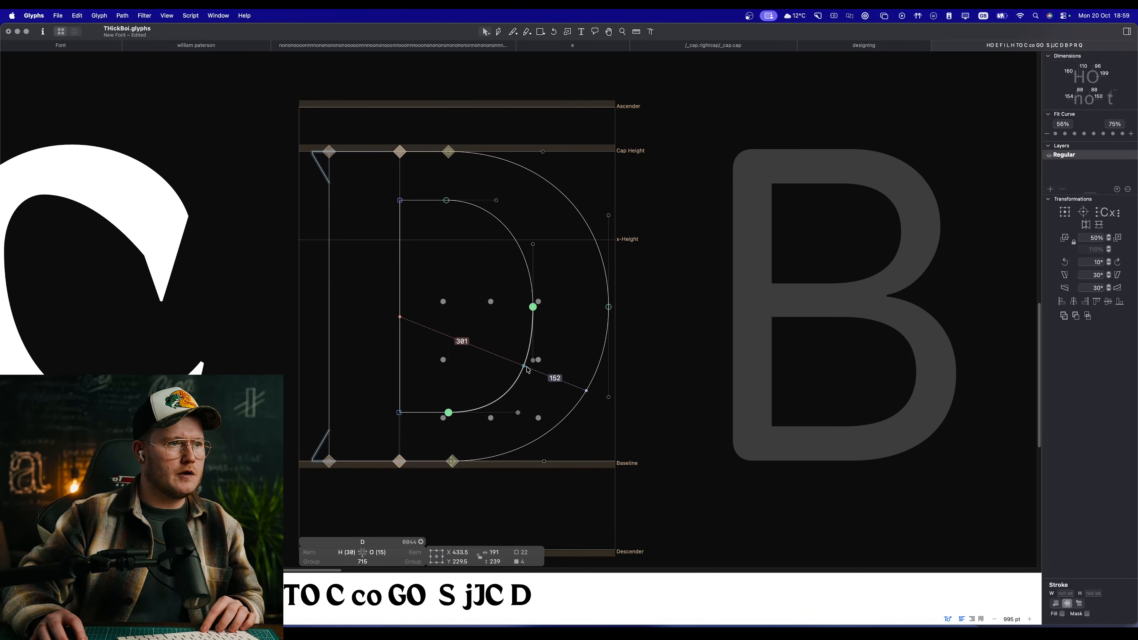
{"action": "scroll", "coordinate": [535, 370], "scroll_direction": "up", "scroll_amount": 5}
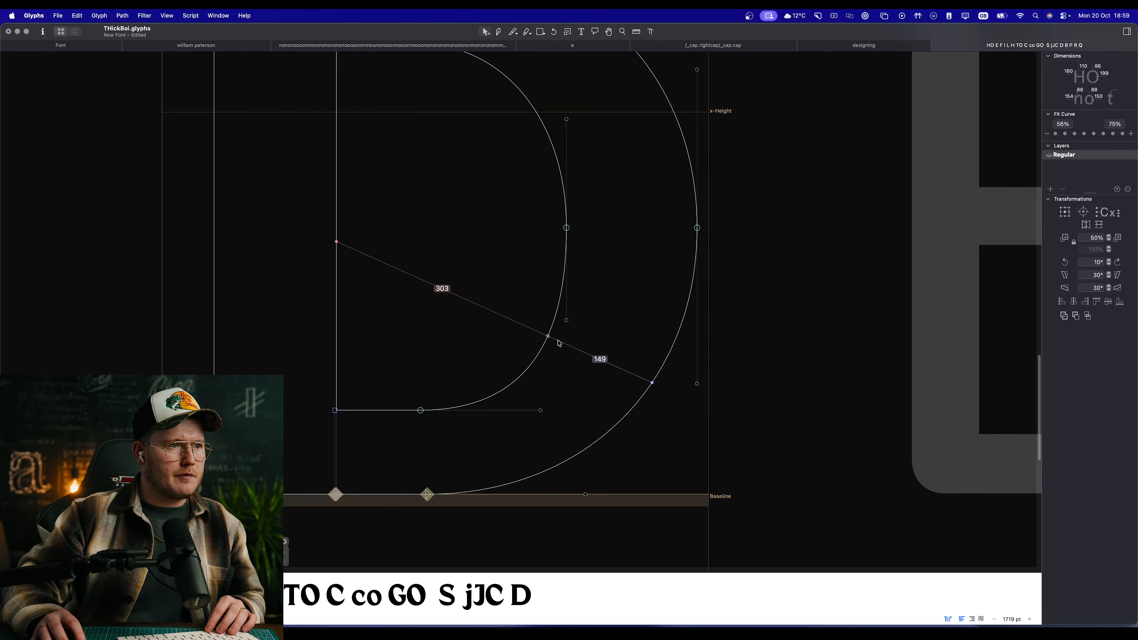
{"action": "left_click_drag", "start_coordinate": [541, 411], "coordinate": [502, 411]}
{"action": "left_click_drag", "start_coordinate": [567, 320], "coordinate": [567, 380]}
{"action": "key", "text": "space"}
{"action": "left_click_drag", "start_coordinate": [496, 334], "coordinate": [542, 363]}
{"action": "left_click_drag", "start_coordinate": [524, 300], "coordinate": [524, 395]}
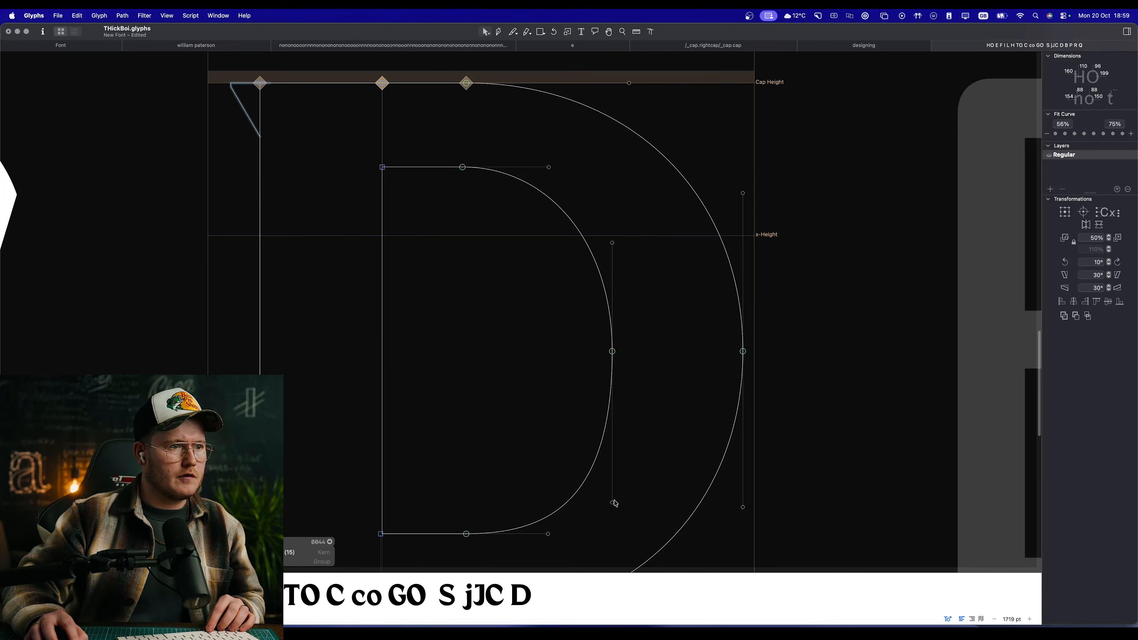
Step: Pull the inner bowl's lower vertical handle back up slightly and lengthen its lower horizontal handle a little
{"action": "left_click_drag", "start_coordinate": [612, 503], "coordinate": [612, 477]}
{"action": "left_click_drag", "start_coordinate": [547, 535], "coordinate": [560, 536]}
{"action": "left_click", "coordinate": [570, 505]}
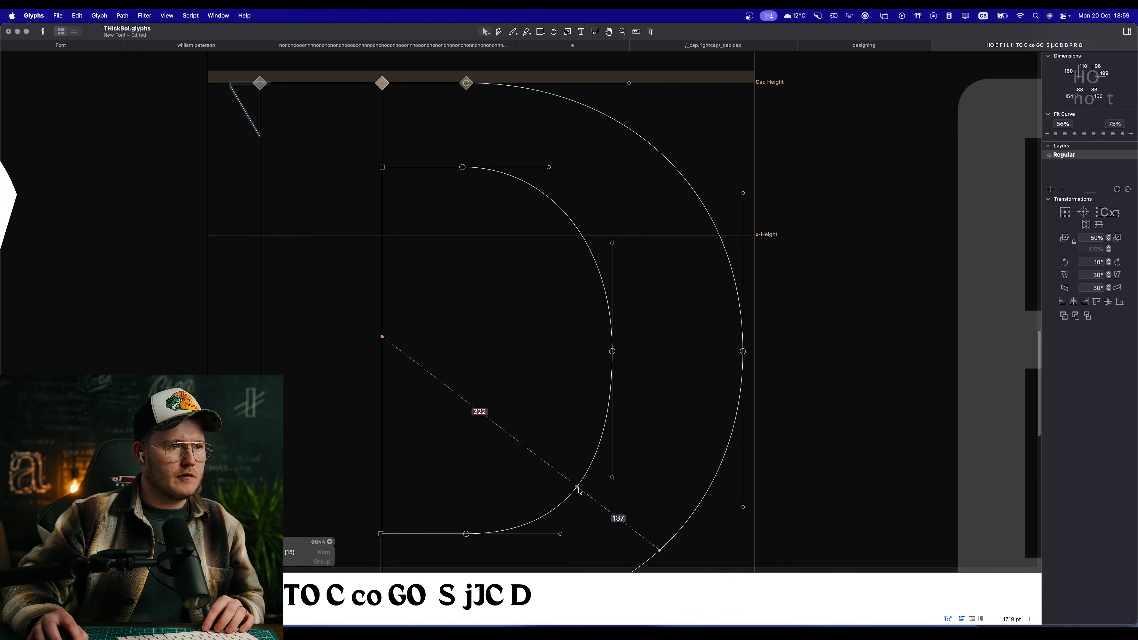
Step: Apply the second Fit Curve strength to both the upper and lower segments of the D's inner bowl, and preview
{"action": "left_click", "coordinate": [603, 430]}
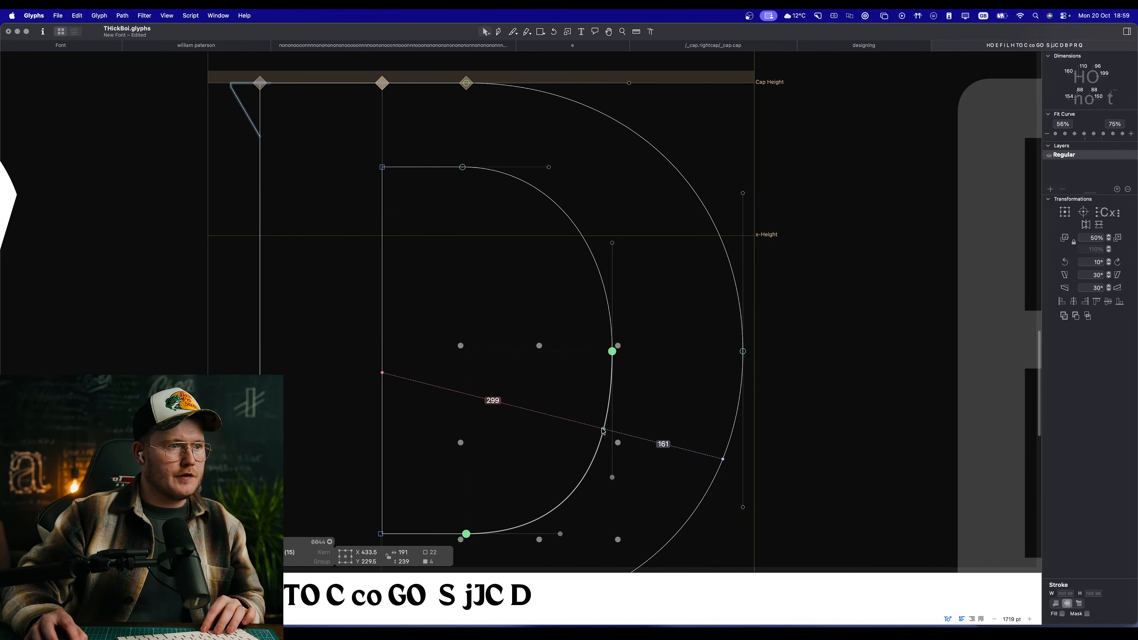
{"action": "left_click", "coordinate": [578, 233], "text": "shift"}
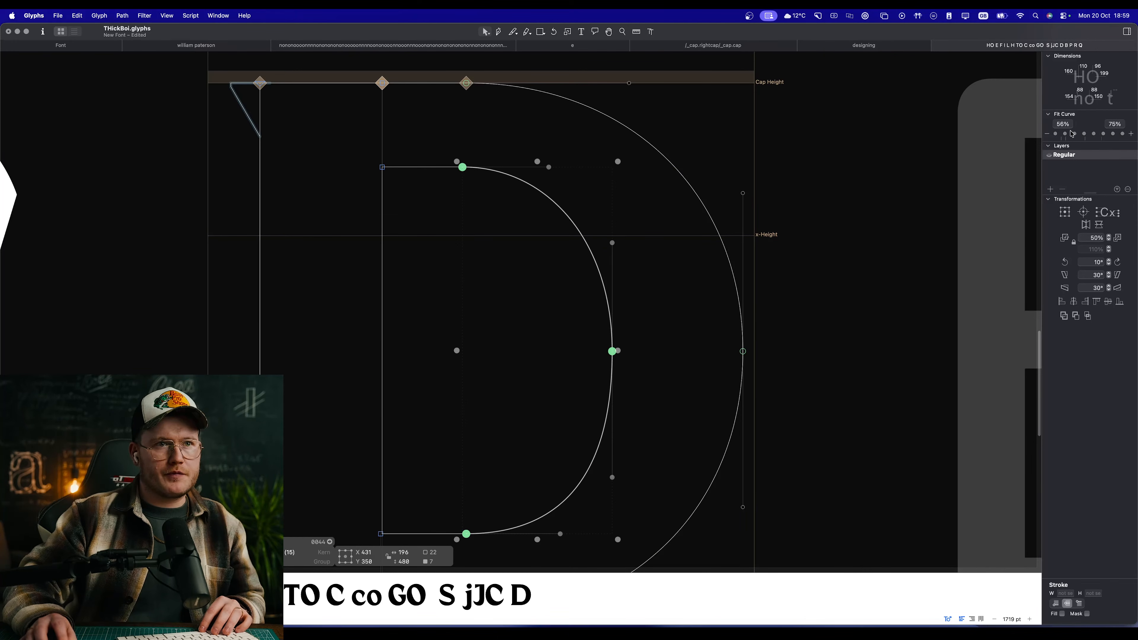
{"action": "left_click", "coordinate": [1066, 134]}
{"action": "key", "text": "space"}
{"action": "scroll", "coordinate": [587, 341], "scroll_direction": "down", "scroll_amount": 5}
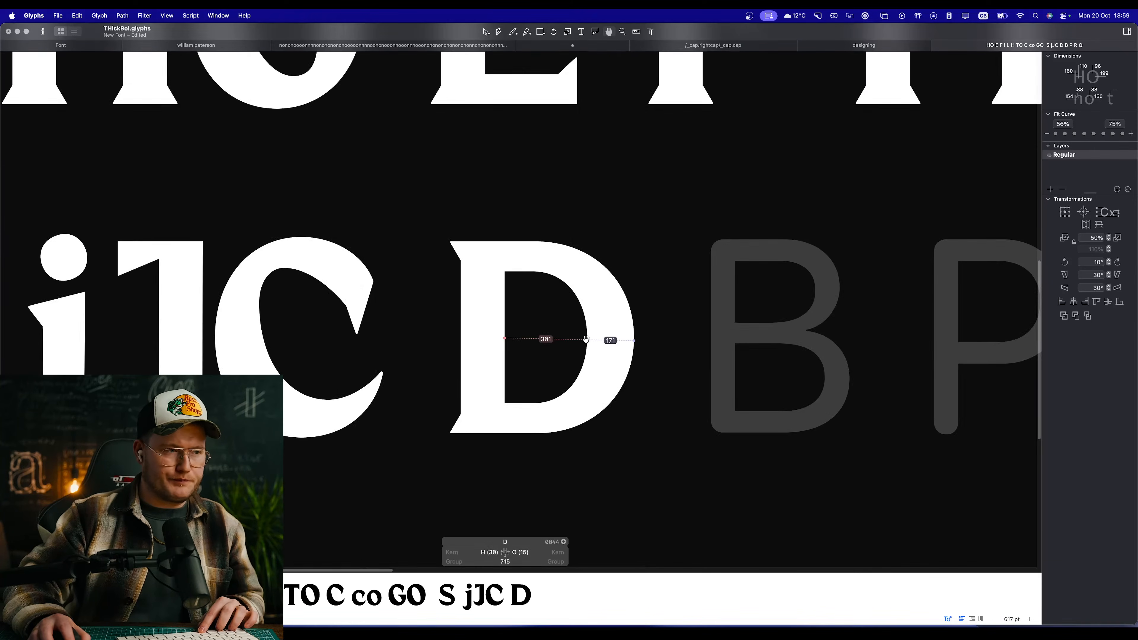
{"action": "scroll", "coordinate": [535, 345], "scroll_direction": "up", "scroll_amount": 5}
{"action": "key", "text": "space"}
{"action": "key", "text": "space"}
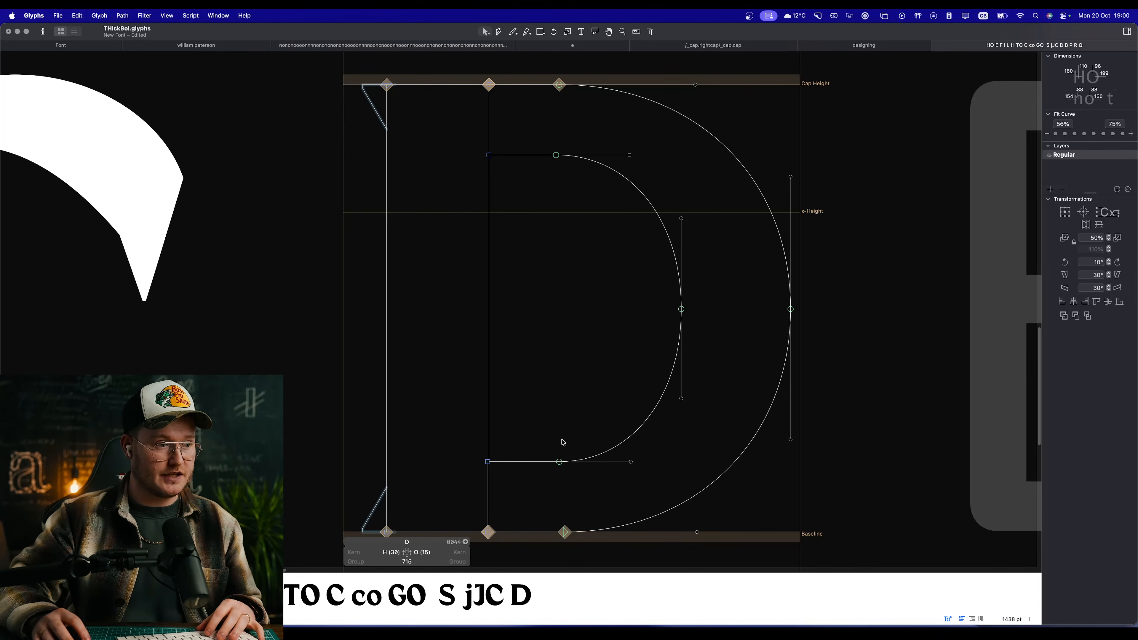
Step: Move the outer bowl's bottom curve-start node right along the baseline and preview the D
{"action": "key", "text": "space"}
{"action": "scroll", "coordinate": [637, 377], "scroll_direction": "down", "scroll_amount": 5}
{"action": "scroll", "coordinate": [637, 383], "scroll_direction": "up", "scroll_amount": 3}
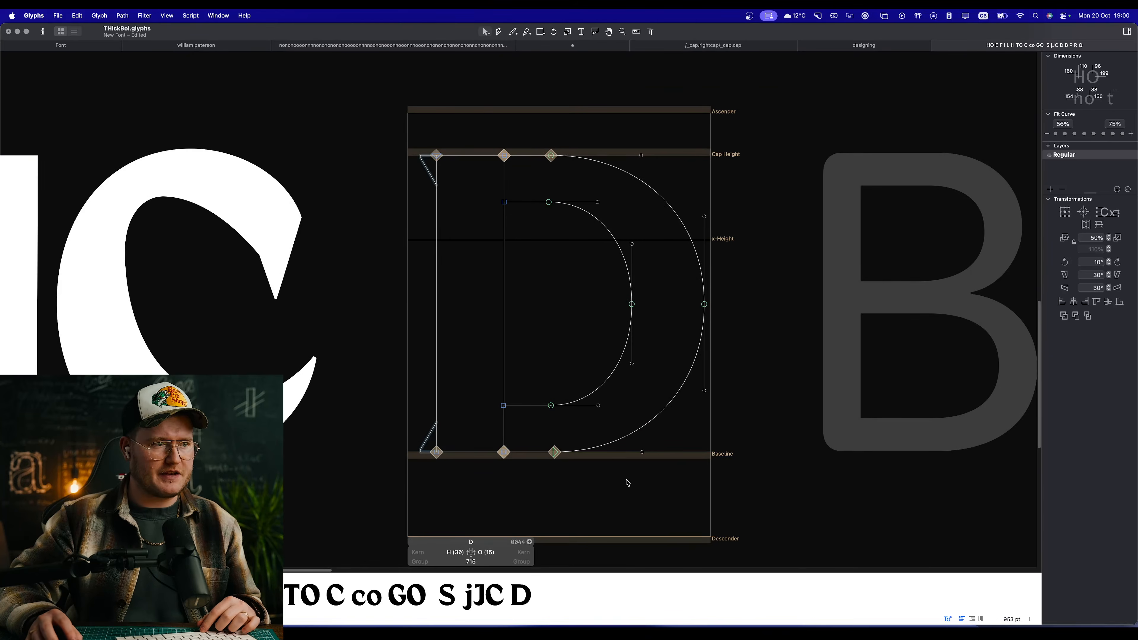
{"action": "scroll", "coordinate": [585, 406], "scroll_direction": "up", "scroll_amount": 5}
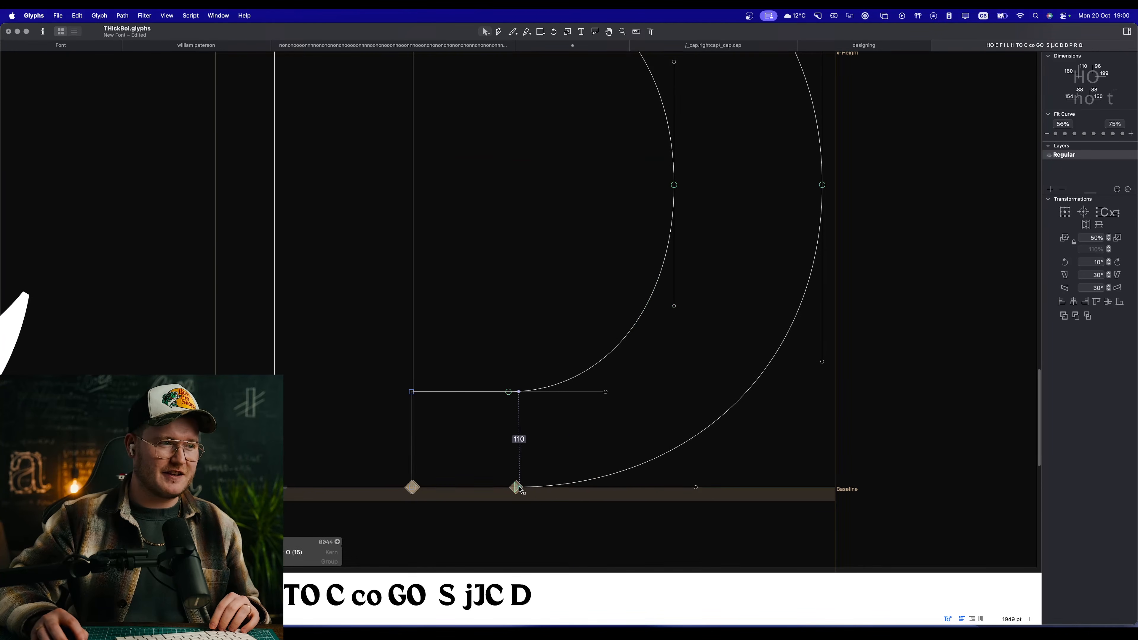
{"action": "key", "text": "space"}
{"action": "scroll", "coordinate": [563, 498], "scroll_direction": "down", "scroll_amount": 5}
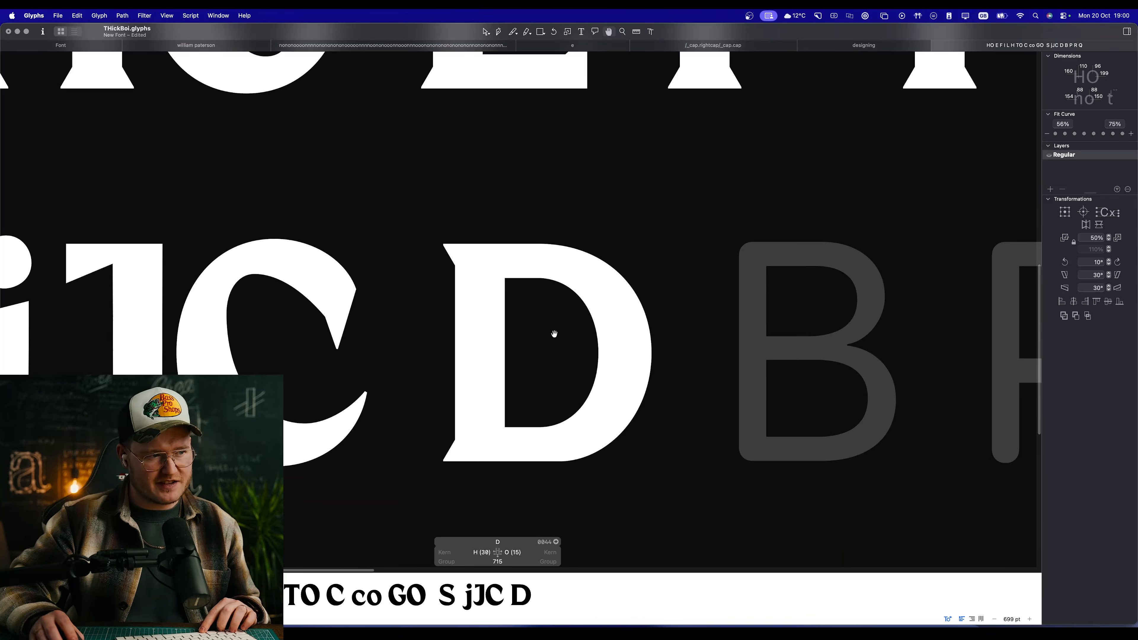
{"action": "scroll", "coordinate": [554, 330], "scroll_direction": "up", "scroll_amount": 2}
Step: Move the outer bowl's top curve-start node right along the cap height and centre-align it horizontally with the bottom one at X 395
{"action": "left_click", "coordinate": [531, 205]}
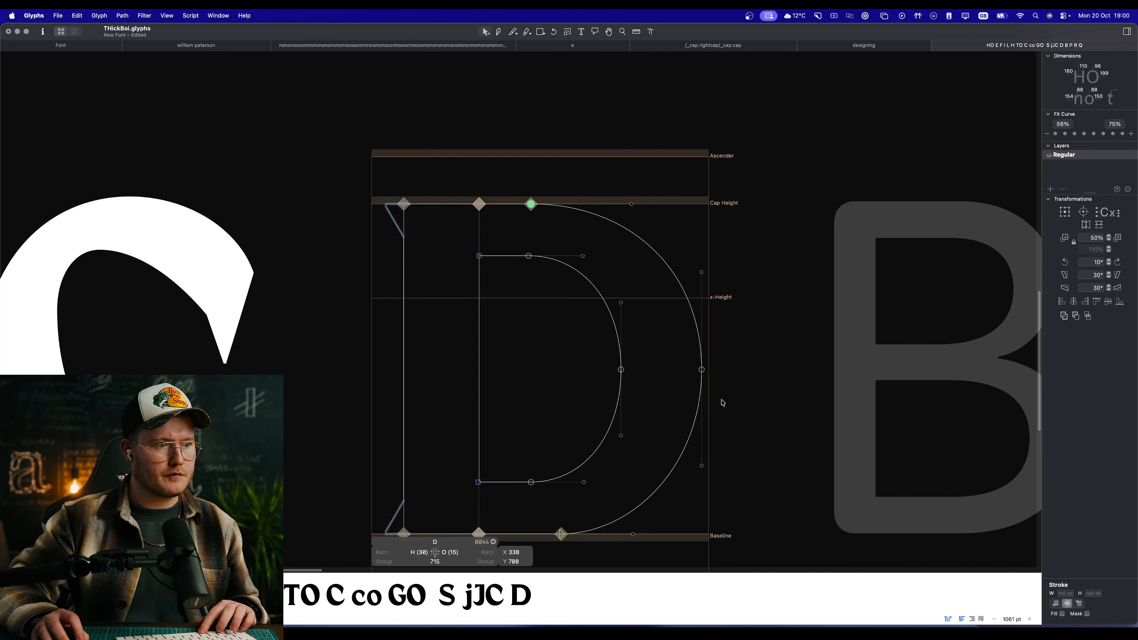
{"action": "left_click", "coordinate": [530, 175]}
{"action": "left_click_drag", "start_coordinate": [533, 205], "coordinate": [555, 205]}
{"action": "left_click", "coordinate": [561, 534], "text": "shift"}
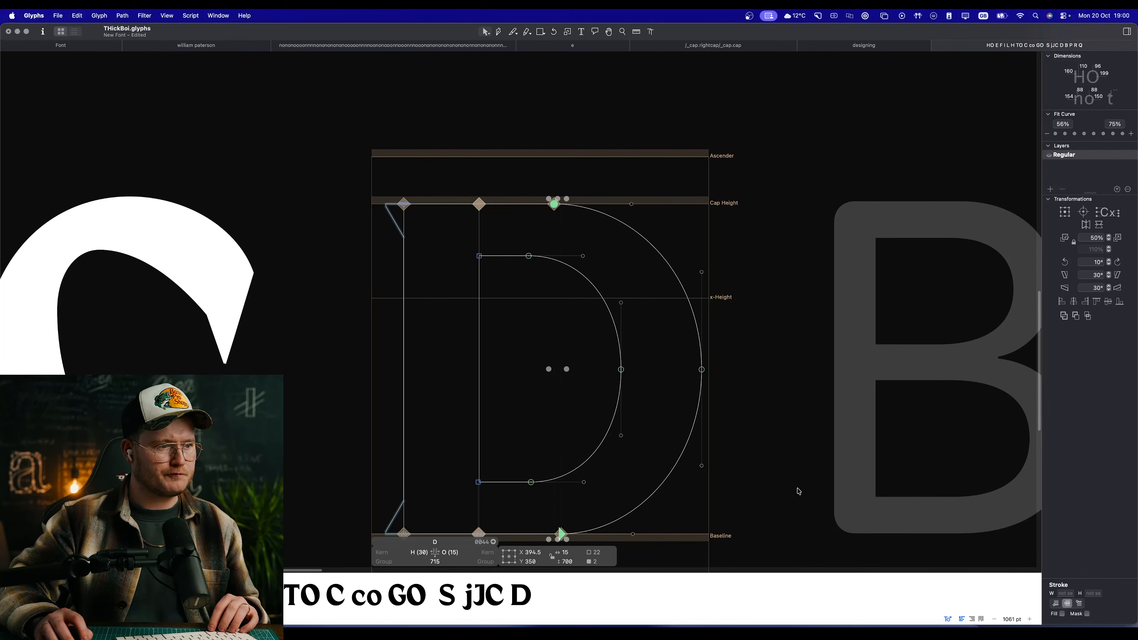
{"action": "left_click", "coordinate": [1074, 302]}
{"action": "scroll", "coordinate": [681, 356], "scroll_direction": "down", "scroll_amount": 3}
{"action": "scroll", "coordinate": [743, 338], "scroll_direction": "up", "scroll_amount": 5}
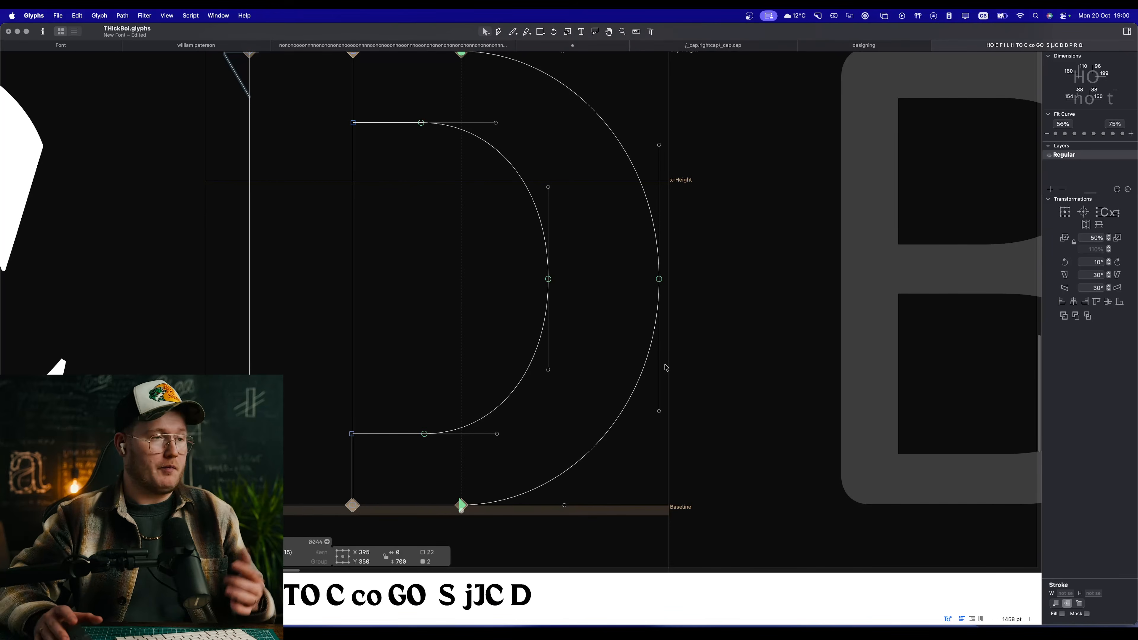
Step: Preview the D beside the other capitals and inspect the upper and lower straight edges of its inner bowl
{"action": "key", "text": "space"}
{"action": "scroll", "coordinate": [667, 367], "scroll_direction": "down", "scroll_amount": 15}
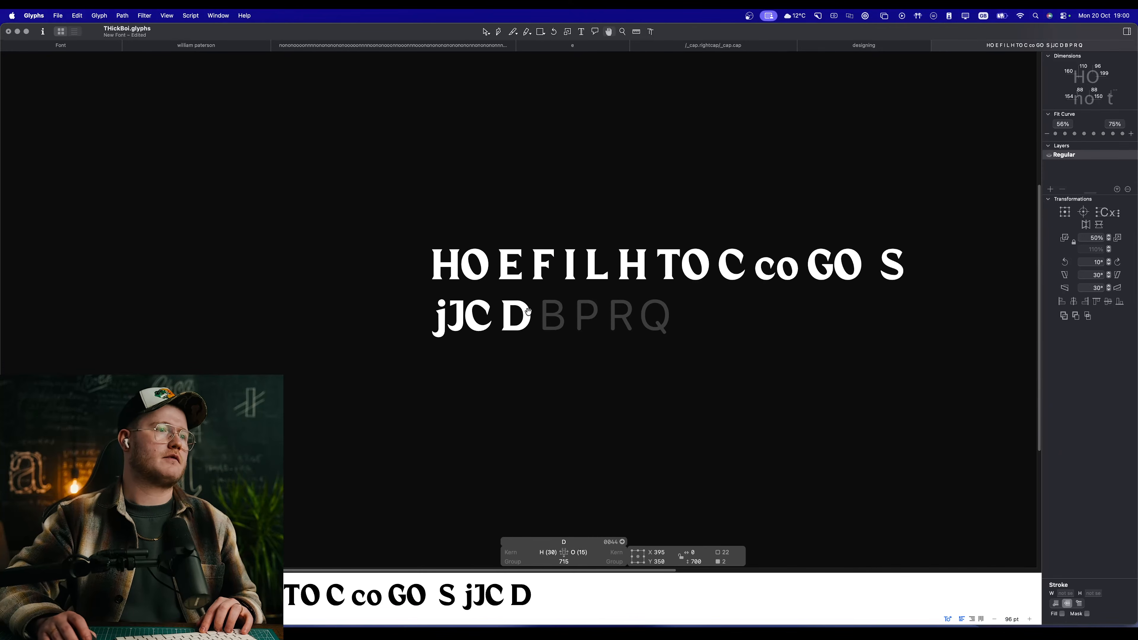
{"action": "scroll", "coordinate": [528, 311], "scroll_direction": "up", "scroll_amount": 5}
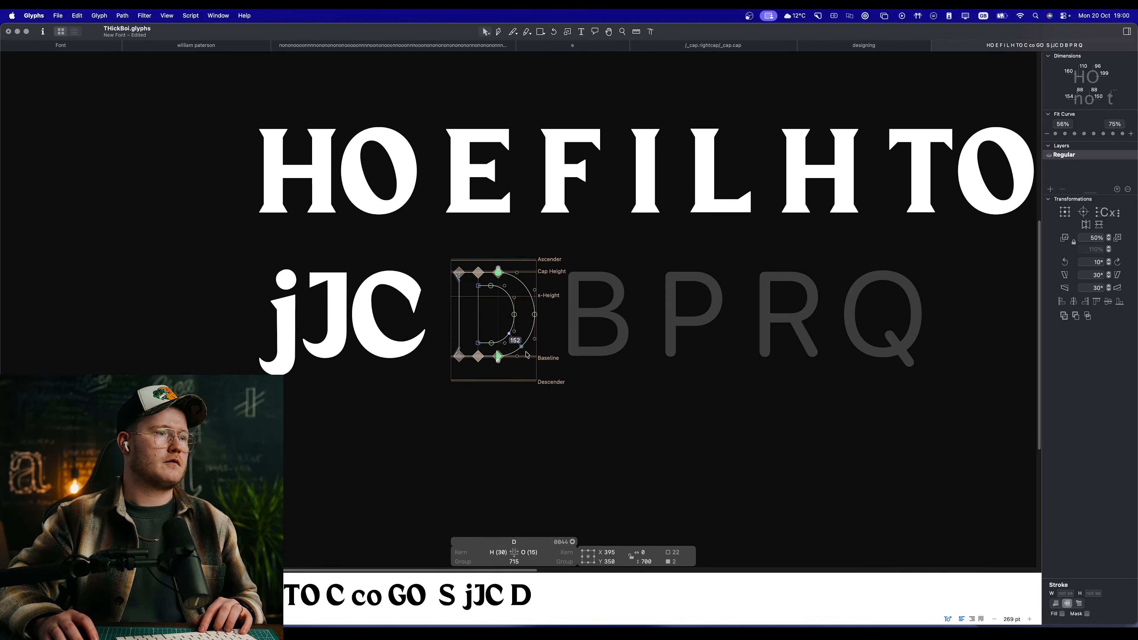
{"action": "key", "text": "space"}
{"action": "scroll", "coordinate": [491, 300], "scroll_direction": "up", "scroll_amount": 6}
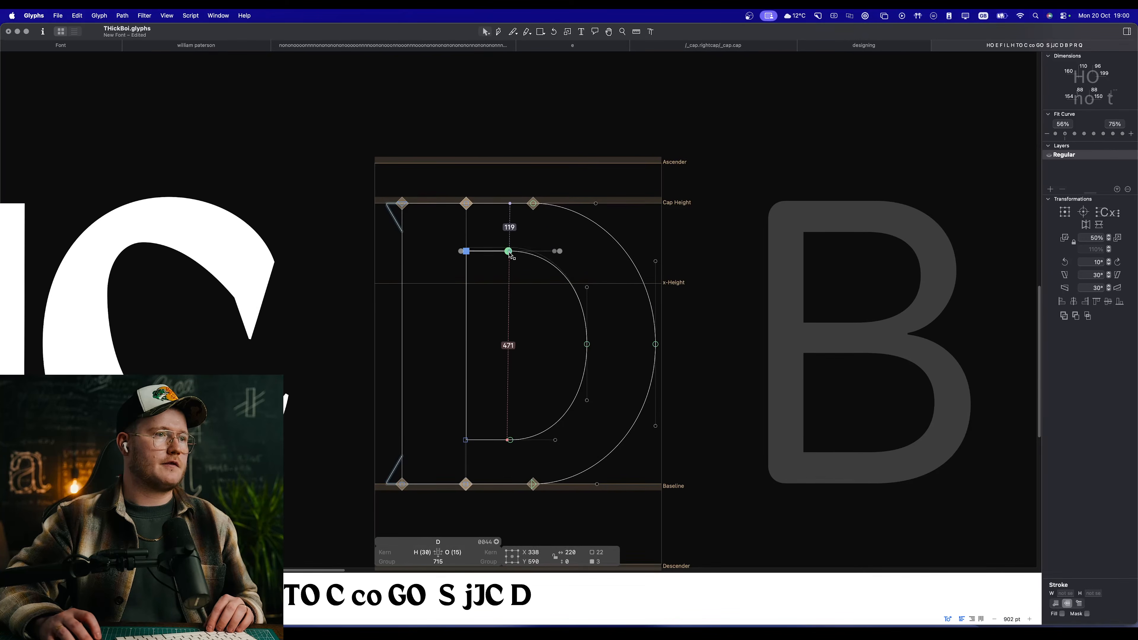
{"action": "key", "text": "space"}
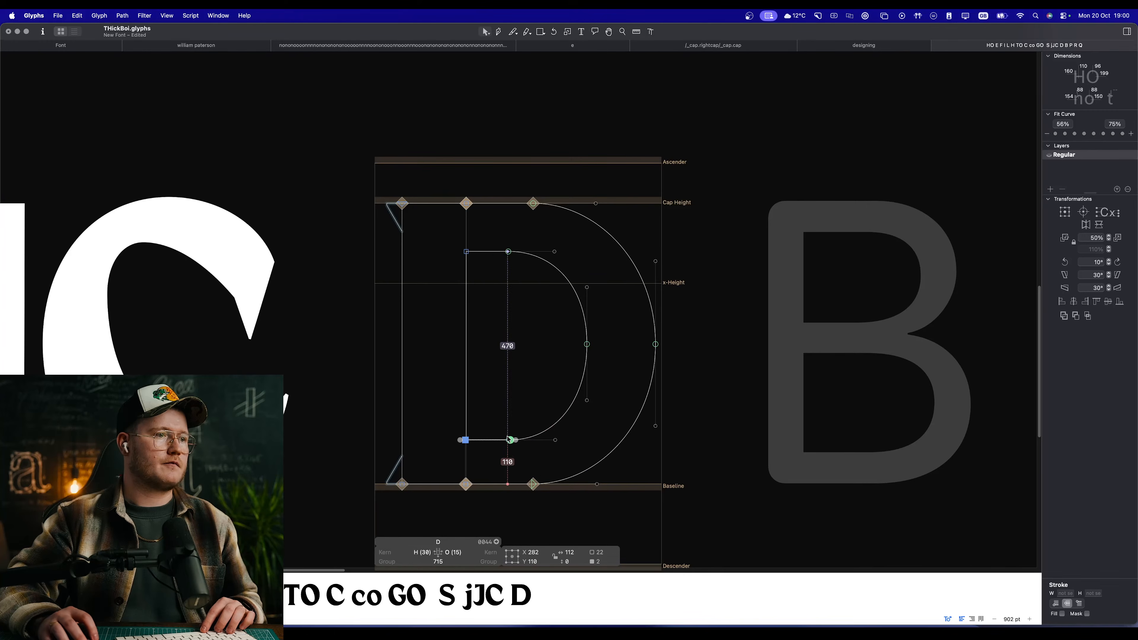
{"action": "key", "text": "space"}
{"action": "scroll", "coordinate": [520, 415], "scroll_direction": "down", "scroll_amount": 6}
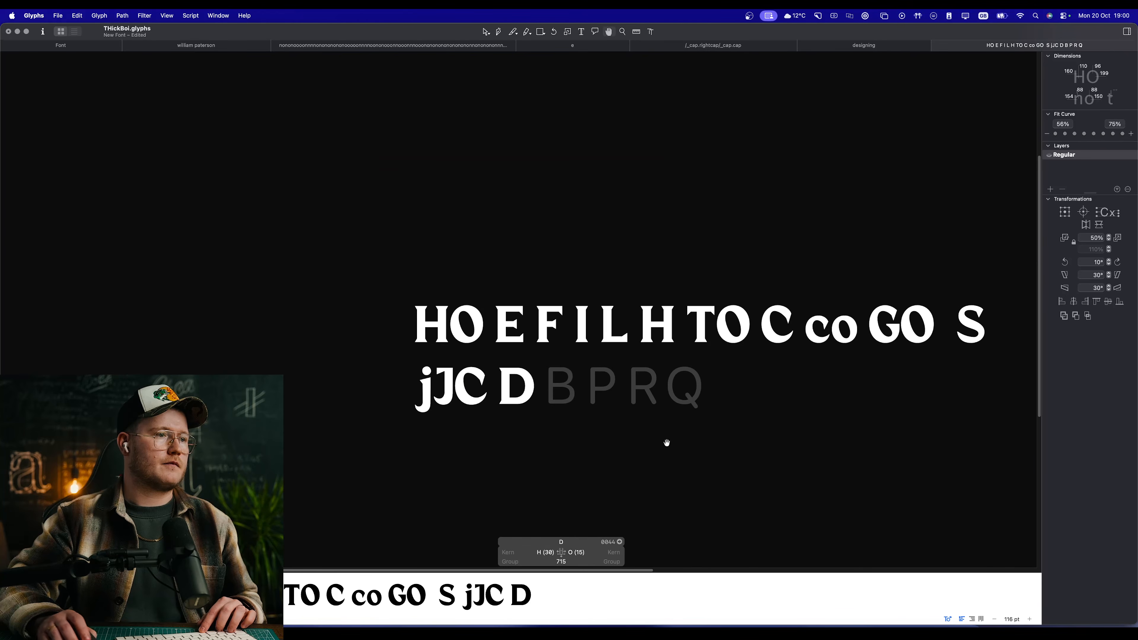
{"action": "scroll", "coordinate": [528, 388], "scroll_direction": "up", "scroll_amount": 3}
Step: Narrow the D by nudging the right-hand extreme nodes and handles of both bowl curves 20 units left, and preview
{"action": "left_click", "coordinate": [581, 341]}
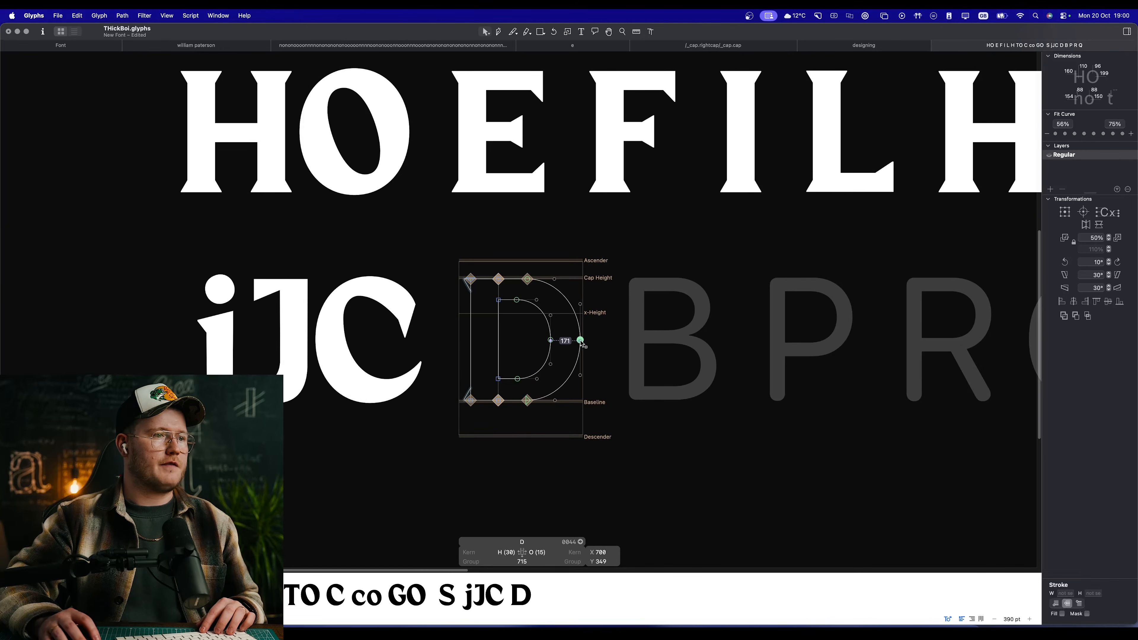
{"action": "left_click_drag", "start_coordinate": [613, 269], "coordinate": [530, 448]}
{"action": "key", "text": "shift+Left"}
{"action": "key", "text": "shift+Left"}
{"action": "key", "text": "space"}
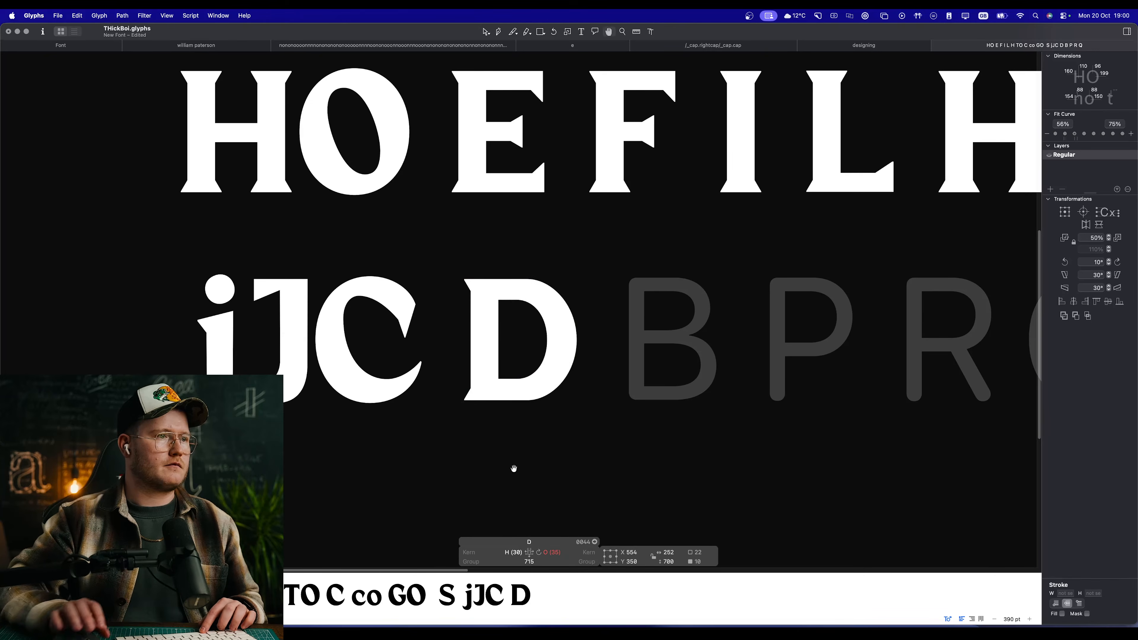
{"action": "key", "text": "super+minus"}
{"action": "key", "text": "super+minus"}
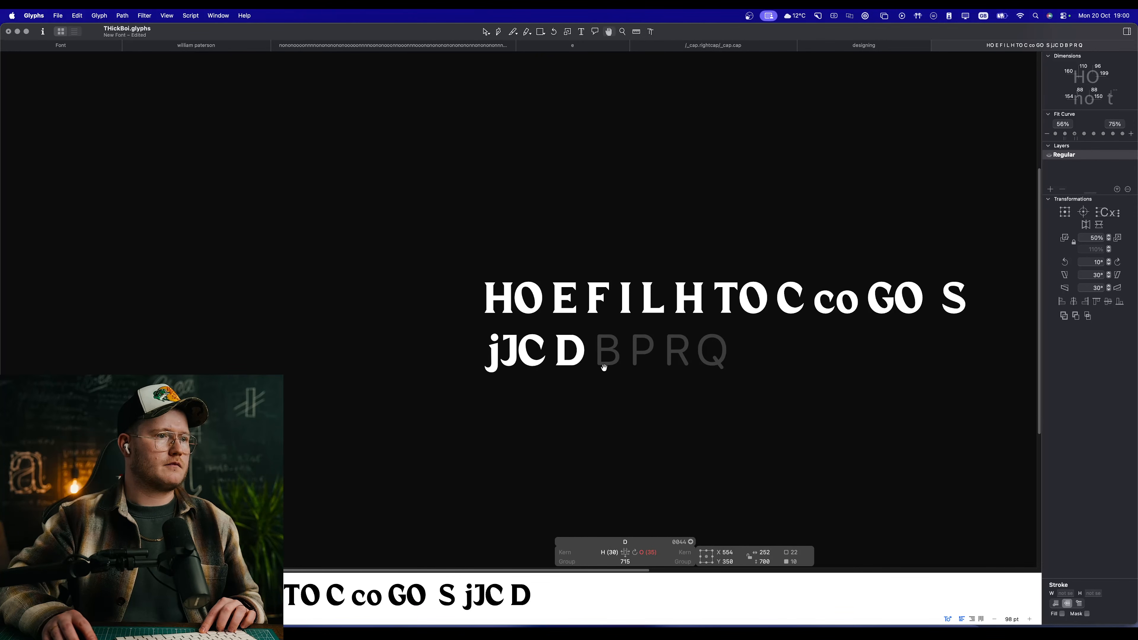
Step: Move the outer bowl's top and bottom curve-start nodes left until they sit roughly in line with the inner ones, and preview
{"action": "scroll", "coordinate": [581, 350], "scroll_direction": "up", "scroll_amount": 10}
{"action": "left_click", "coordinate": [476, 213]}
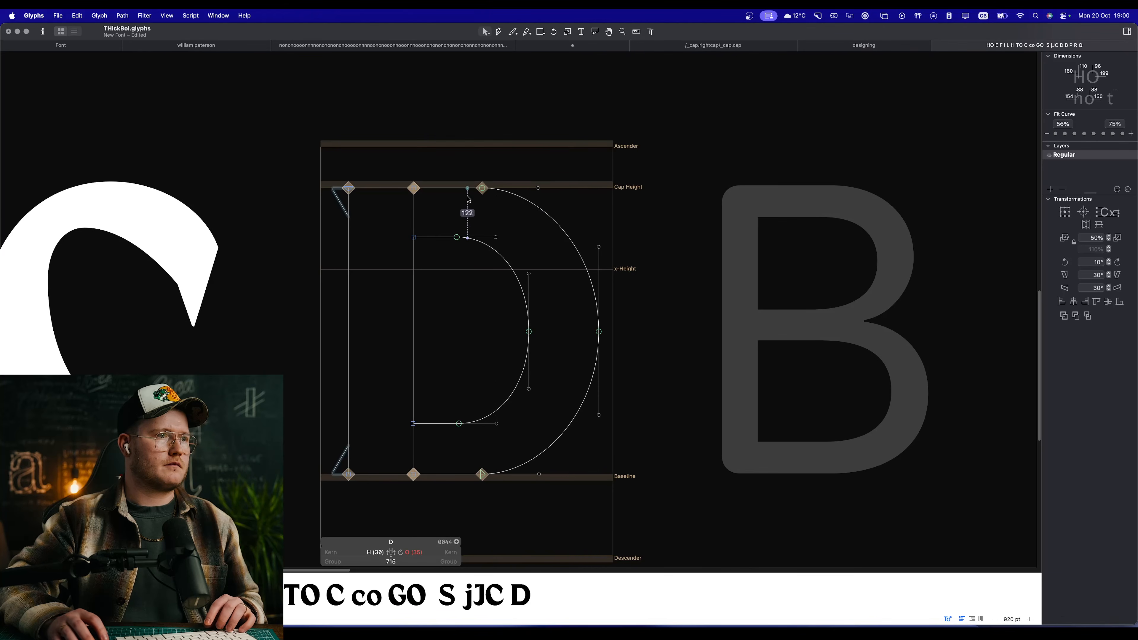
{"action": "left_click_drag", "start_coordinate": [482, 188], "coordinate": [454, 188]}
{"action": "key", "text": "space"}
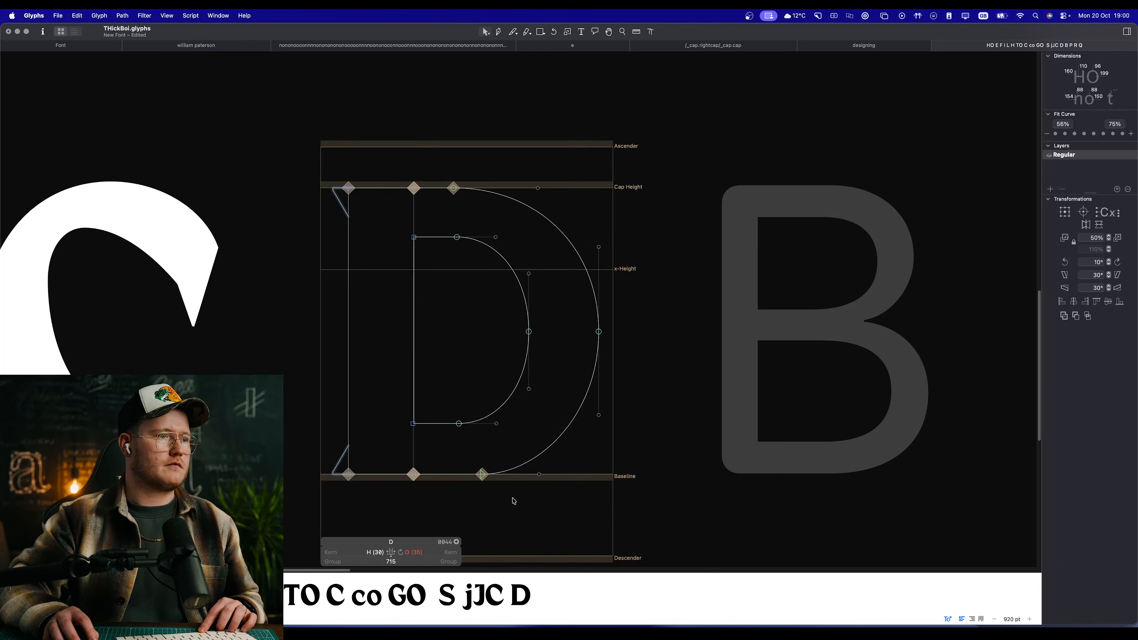
{"action": "left_click_drag", "start_coordinate": [482, 474], "coordinate": [443, 474]}
{"action": "key", "text": "space"}
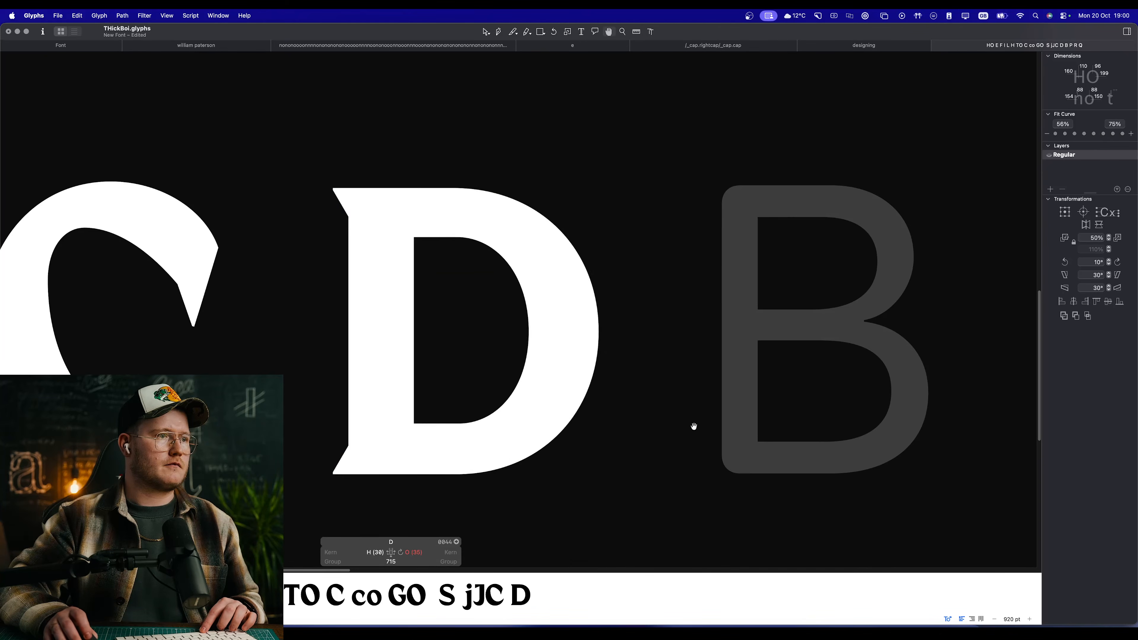
Step: Nudge all the curve nodes and handles of the inner and outer bowls 10 units right together, and preview
{"action": "scroll", "coordinate": [695, 426], "scroll_direction": "right", "scroll_amount": 1}
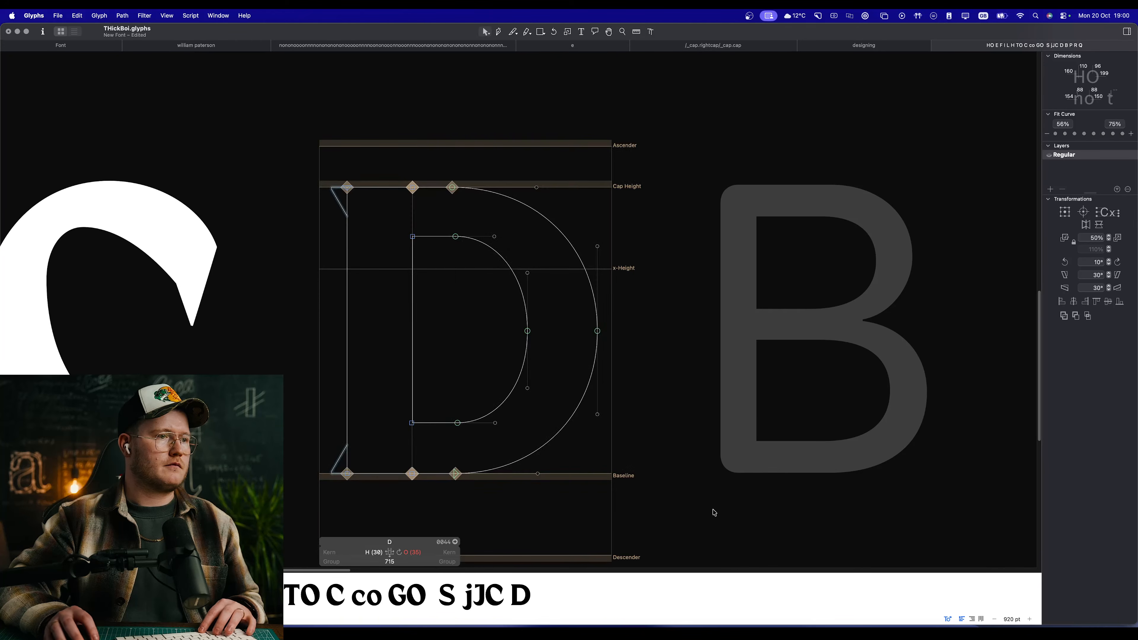
{"action": "left_click_drag", "start_coordinate": [713, 511], "coordinate": [443, 92]}
{"action": "key", "text": "shift+Right"}
{"action": "key", "text": "space"}
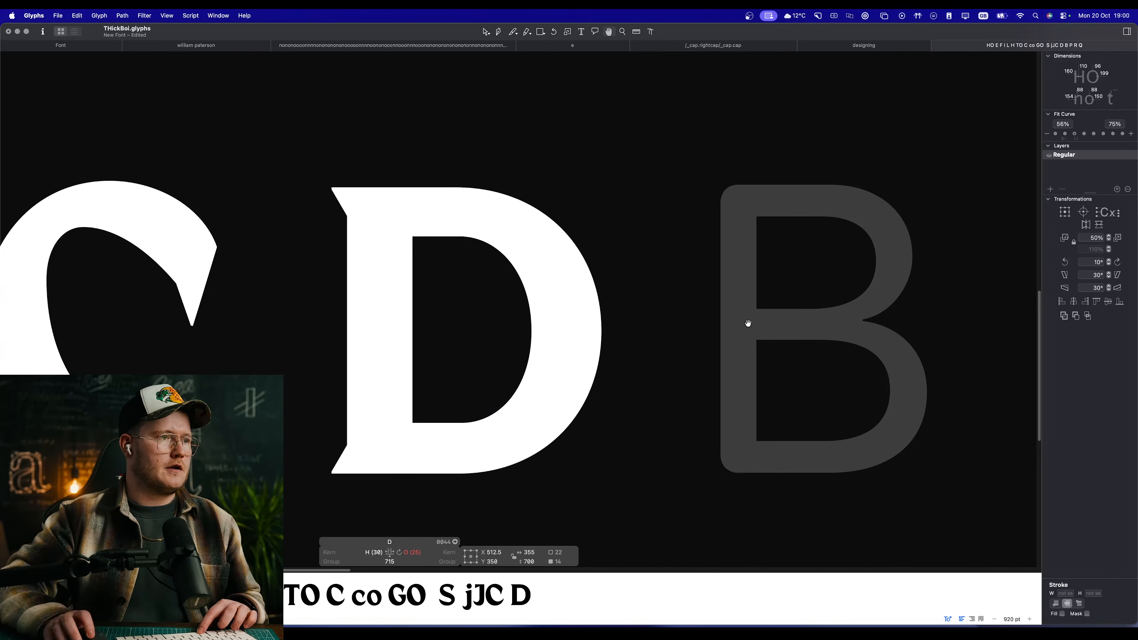
{"action": "left_click", "coordinate": [669, 424]}
Step: Apply the second Fit Curve strength to the lower outer and inner segments, repeat it on the upper pair, and preview the D
{"action": "left_click", "coordinate": [565, 430]}
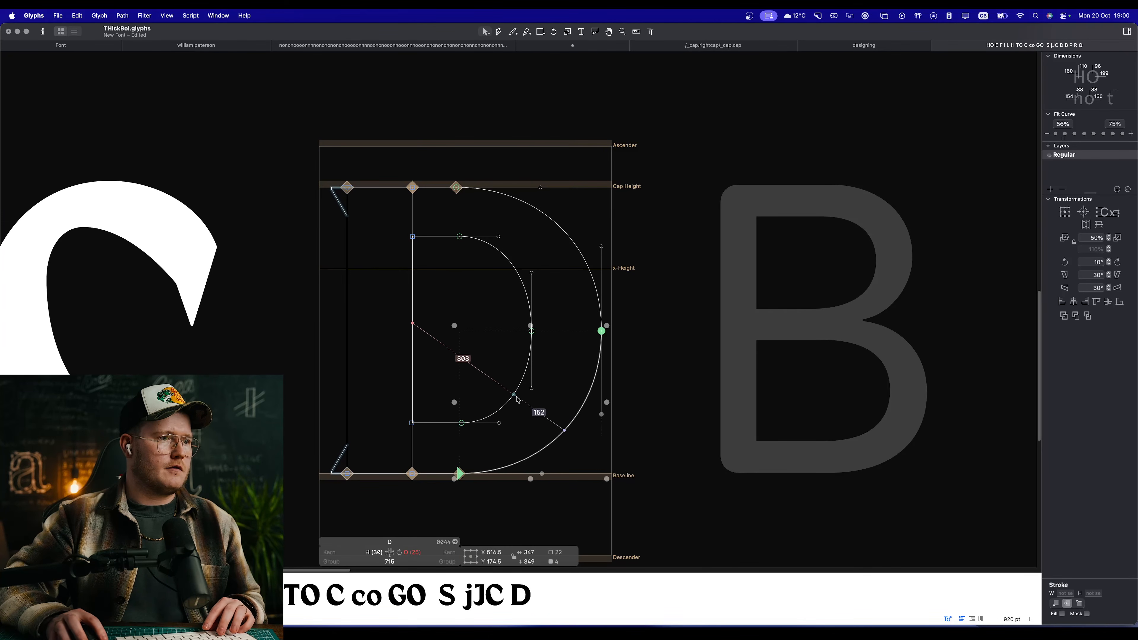
{"action": "left_click", "coordinate": [514, 396], "text": "shift"}
{"action": "left_click", "coordinate": [1066, 134]}
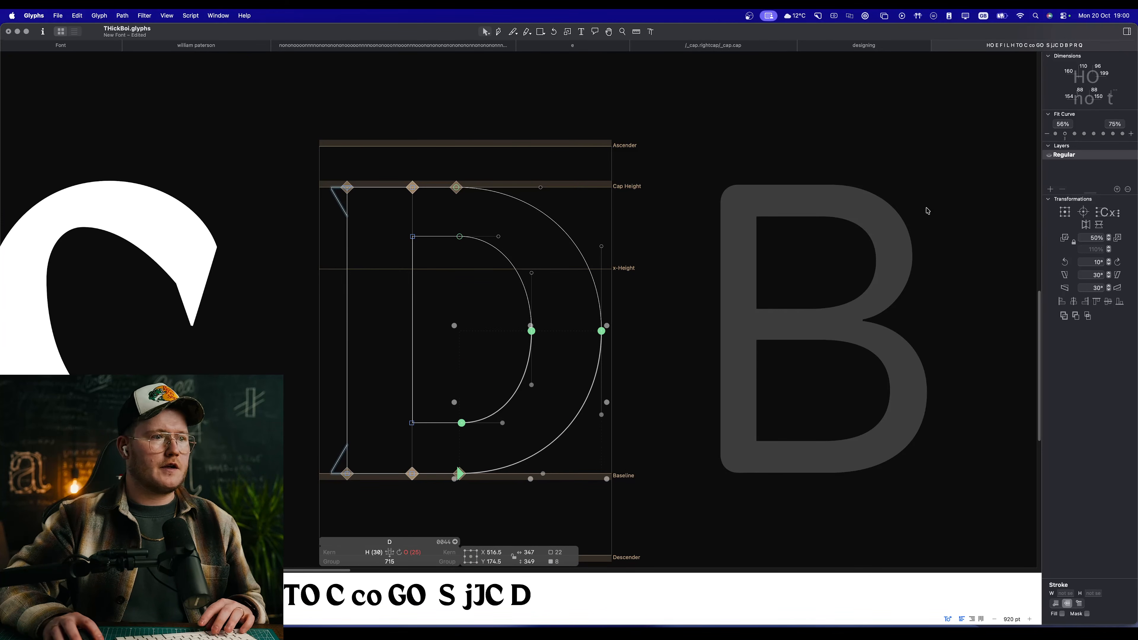
{"action": "scroll", "coordinate": [926, 210], "scroll_direction": "left", "scroll_amount": 5}
{"action": "left_click", "coordinate": [688, 172]}
{"action": "left_click", "coordinate": [670, 225]}
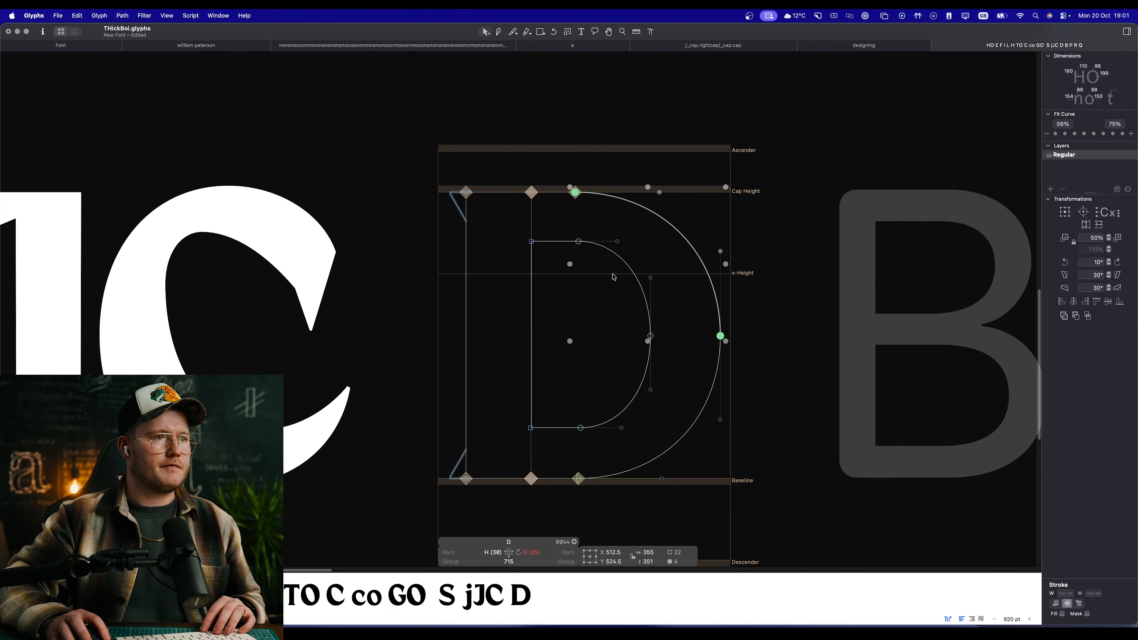
{"action": "left_click", "coordinate": [630, 269], "text": "shift"}
{"action": "left_click", "coordinate": [1065, 134]}
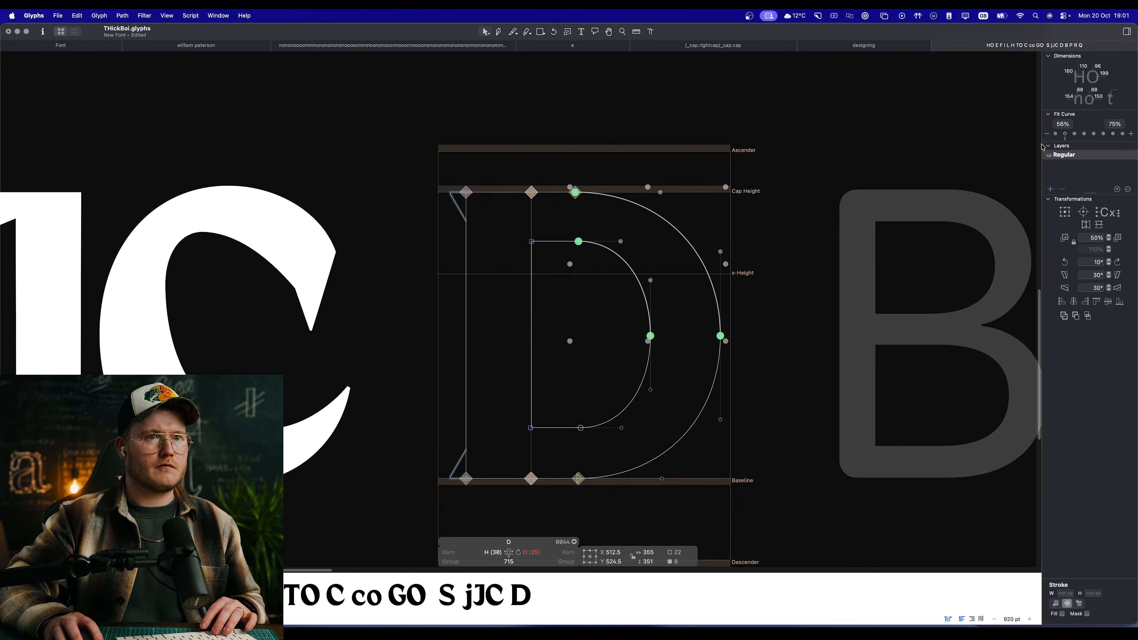
{"action": "scroll", "coordinate": [757, 354], "scroll_direction": "down", "scroll_amount": 10}
{"action": "scroll", "coordinate": [753, 357], "scroll_direction": "down", "scroll_amount": 2}
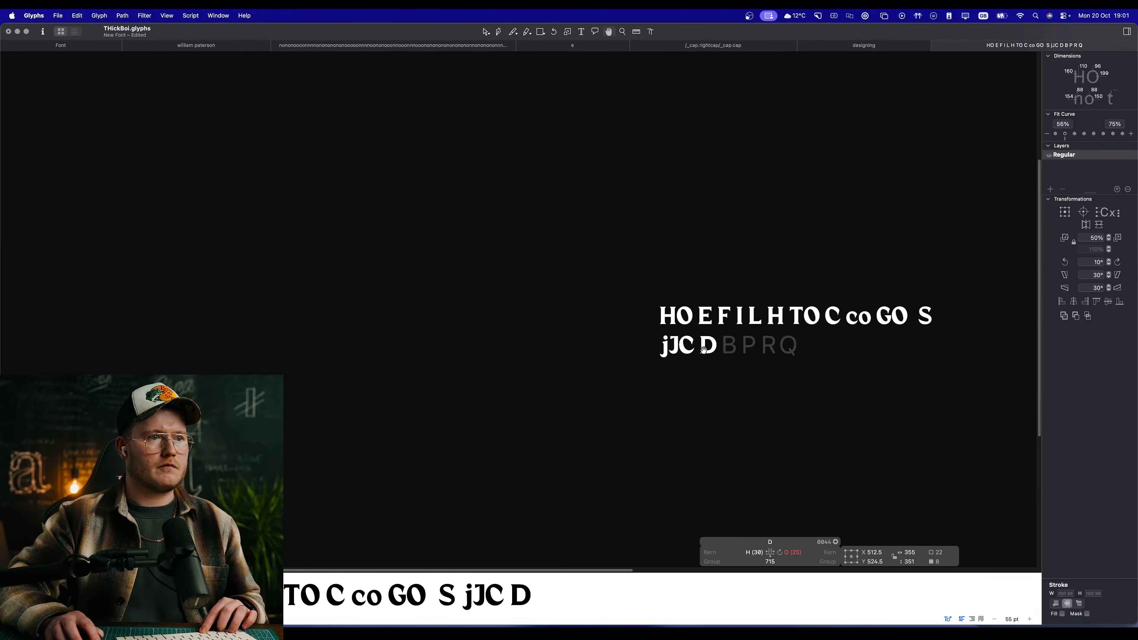
{"action": "scroll", "coordinate": [583, 318], "scroll_direction": "up", "scroll_amount": 8}
{"action": "scroll", "coordinate": [534, 318], "scroll_direction": "up", "scroll_amount": 3}
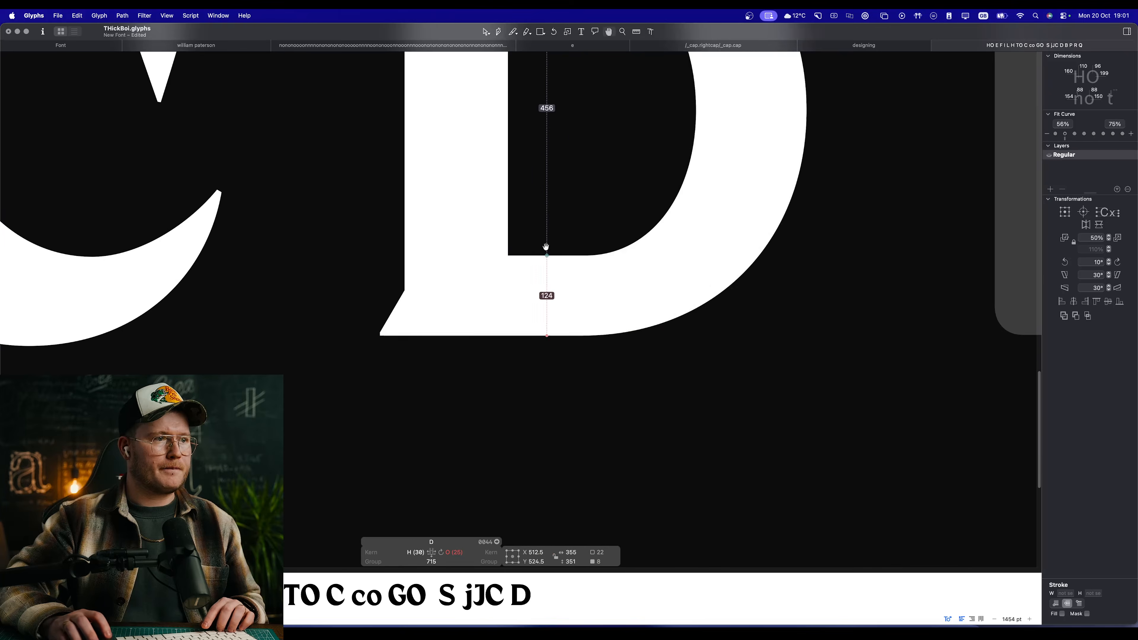
Step: Extend the bowl shape's two lower end nodes left into the stem to X 134 so the parts overlap
{"action": "left_click_drag", "start_coordinate": [546, 247], "coordinate": [483, 341]}
{"action": "left_click", "coordinate": [531, 395]}
{"action": "key", "text": "super+z"}
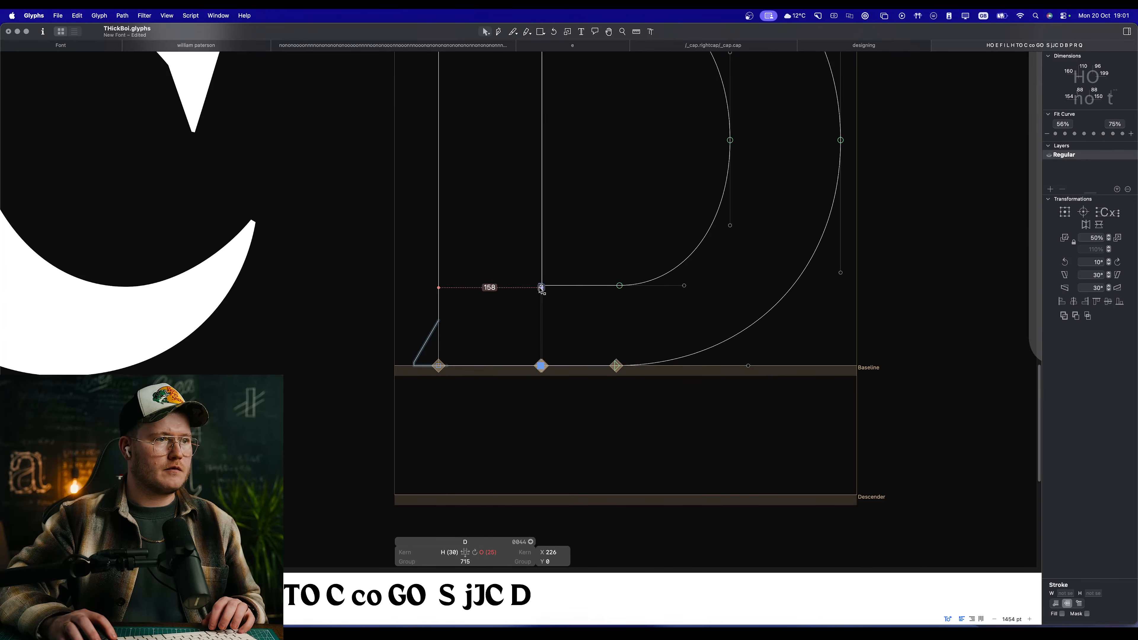
{"action": "left_click", "coordinate": [541, 286], "text": "shift"}
{"action": "left_click_drag", "start_coordinate": [541, 286], "coordinate": [482, 286]}
Step: Extend the bowl shape's two upper end nodes left into the stem to X 144, and preview the D among the capitals
{"action": "left_click_drag", "start_coordinate": [594, 210], "coordinate": [635, 469]}
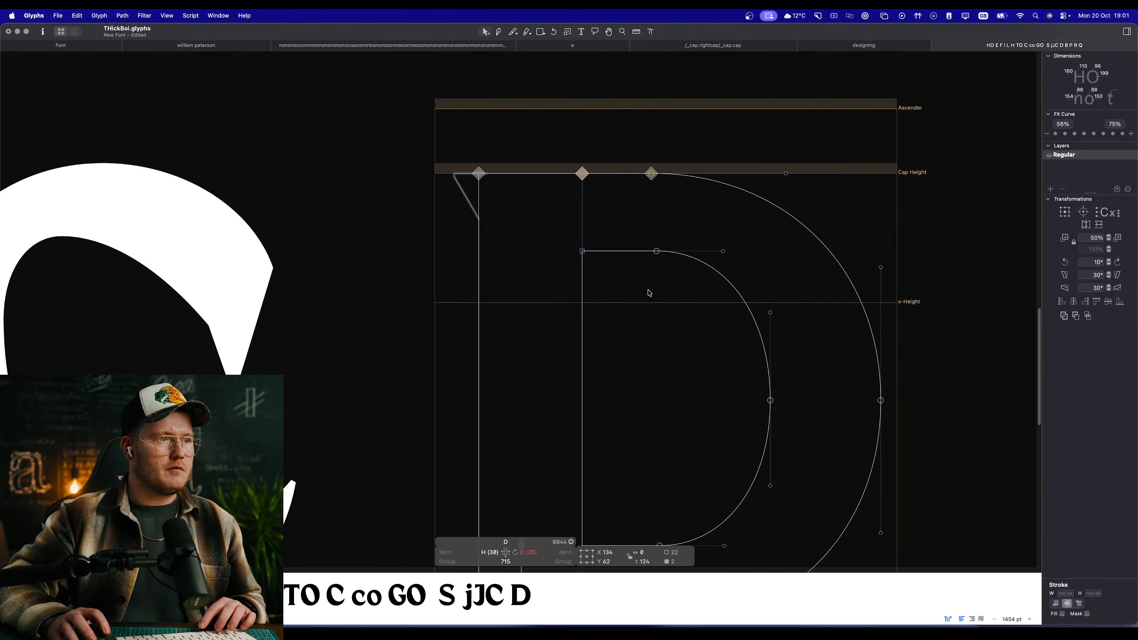
{"action": "scroll", "coordinate": [616, 251], "scroll_direction": "up", "scroll_amount": 3}
{"action": "left_click", "coordinate": [591, 339]}
{"action": "left_click", "coordinate": [530, 254]}
{"action": "left_click_drag", "start_coordinate": [532, 255], "coordinate": [449, 256]}
{"action": "key", "text": "space"}
{"action": "scroll", "coordinate": [449, 255], "scroll_direction": "down", "scroll_amount": 3}
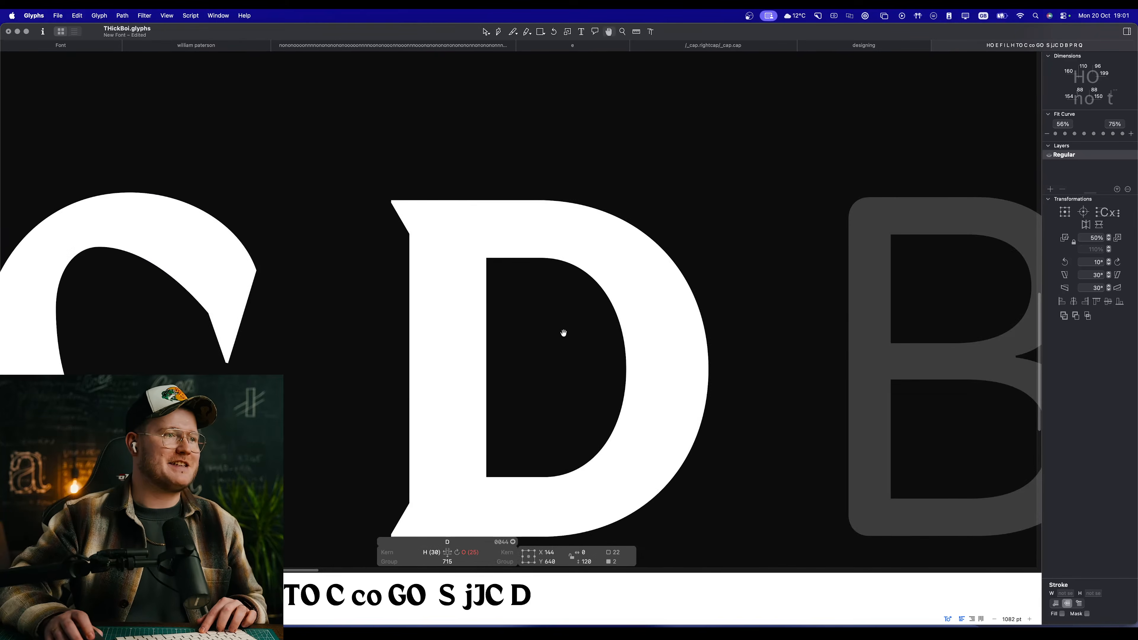
{"action": "scroll", "coordinate": [564, 332], "scroll_direction": "down", "scroll_amount": 4}
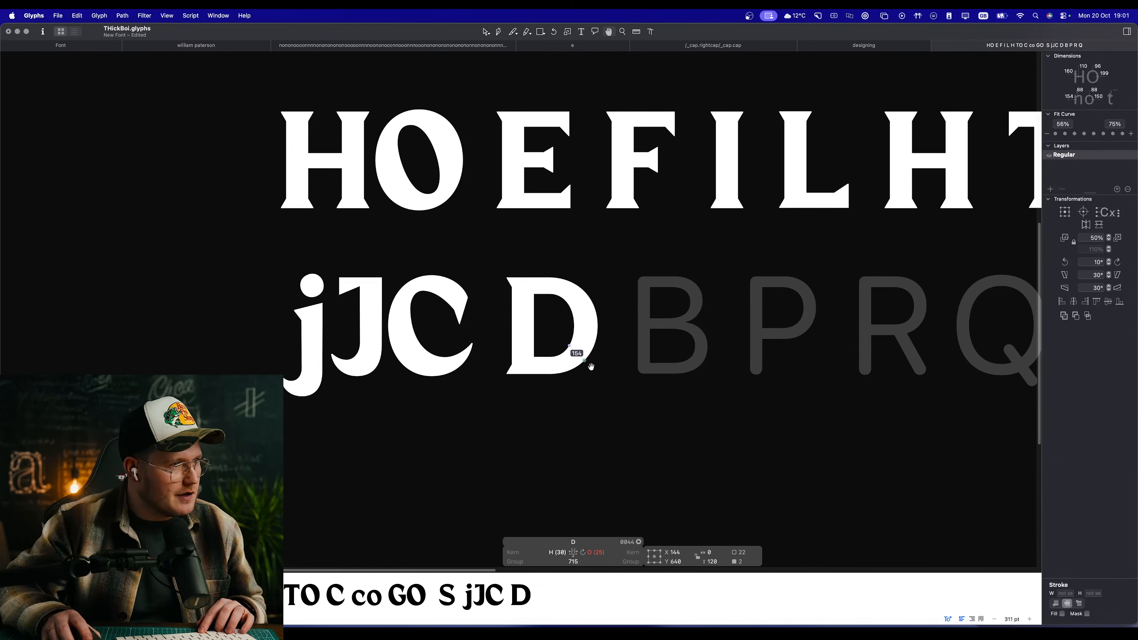
{"action": "scroll", "coordinate": [604, 389], "scroll_direction": "up", "scroll_amount": 3}
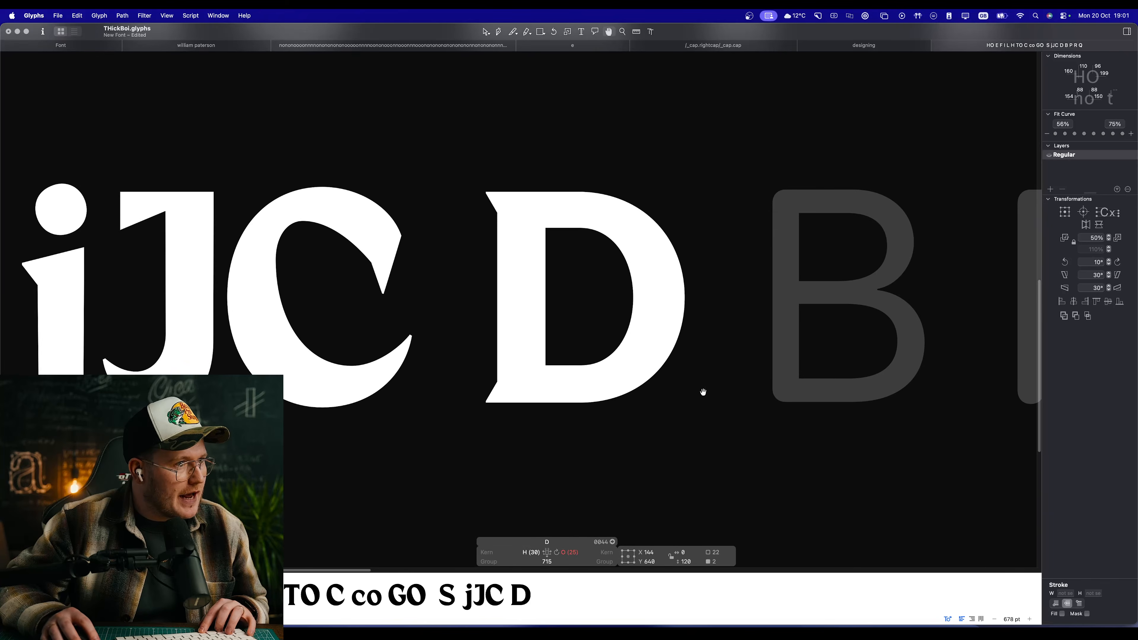
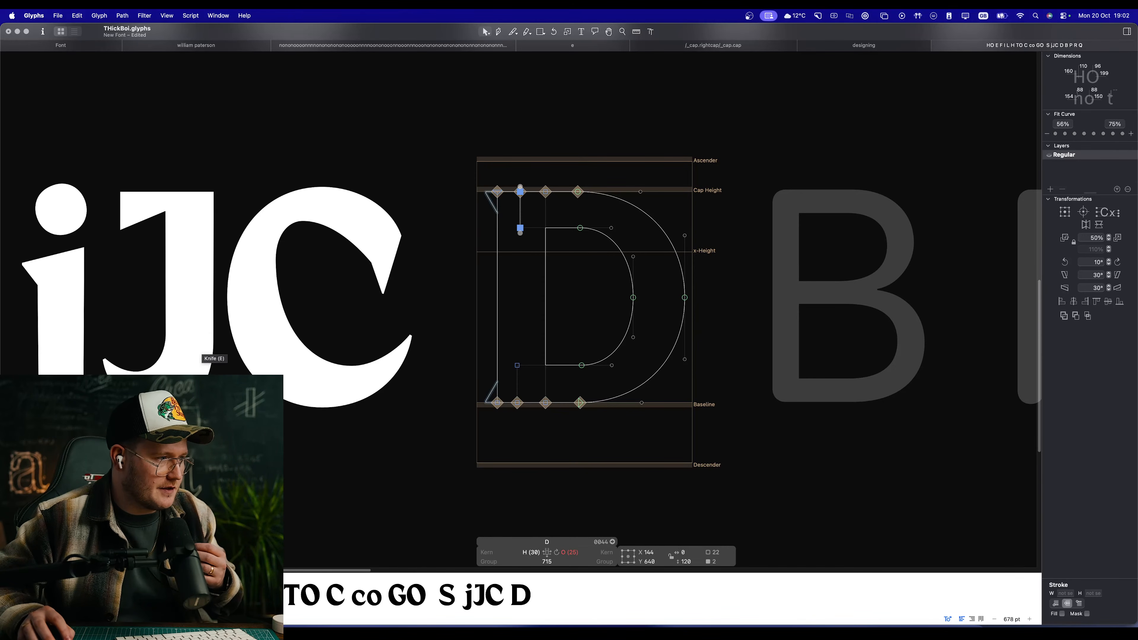
Step: Switch to the Arc browser, look through the type design course's lesson list, and return to Glyphs
{"action": "key", "text": "super+Tab"}
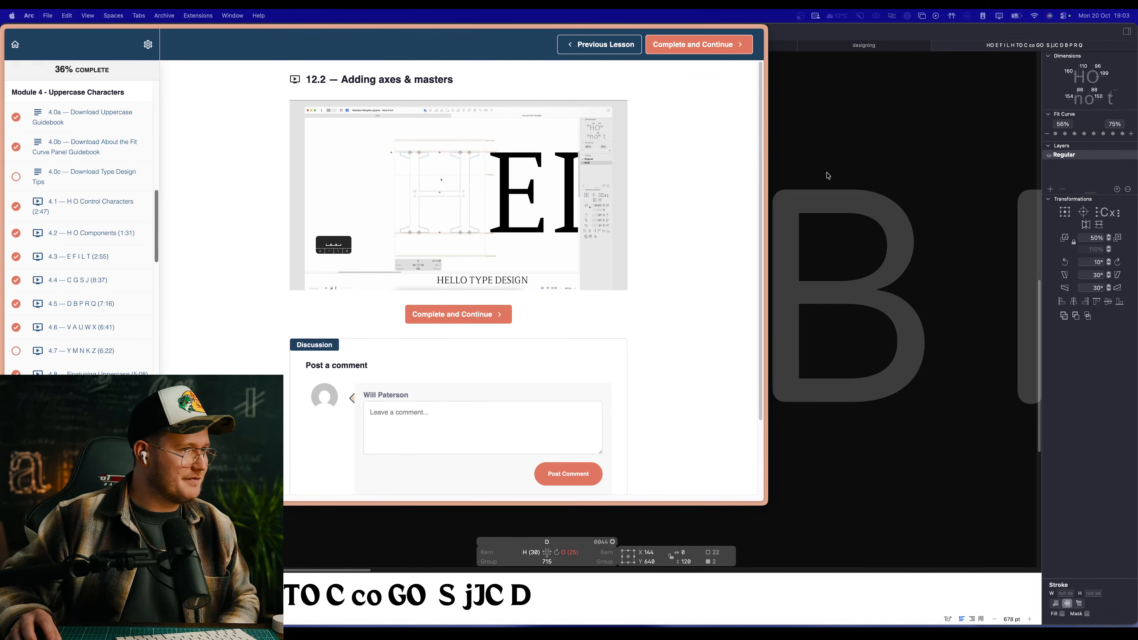
{"action": "left_click", "coordinate": [906, 348]}
{"action": "key", "text": "super+Tab"}
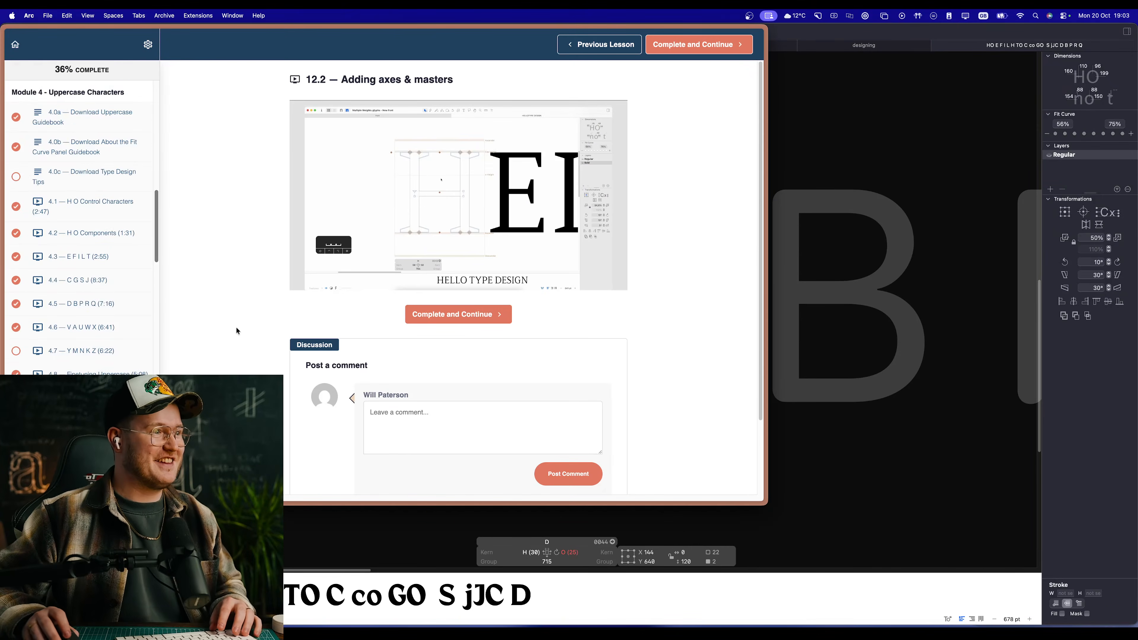
{"action": "scroll", "coordinate": [90, 215], "scroll_direction": "down", "scroll_amount": 5}
{"action": "scroll", "coordinate": [95, 209], "scroll_direction": "down", "scroll_amount": 10}
{"action": "scroll", "coordinate": [211, 332], "scroll_direction": "down", "scroll_amount": 3}
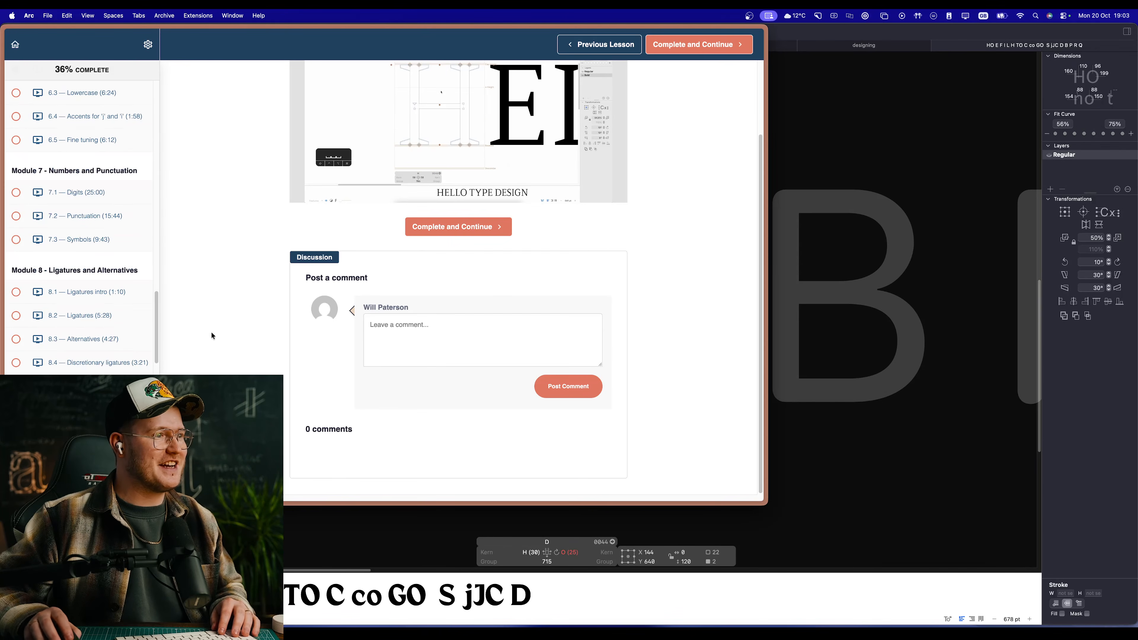
{"action": "scroll", "coordinate": [237, 305], "scroll_direction": "up", "scroll_amount": 3}
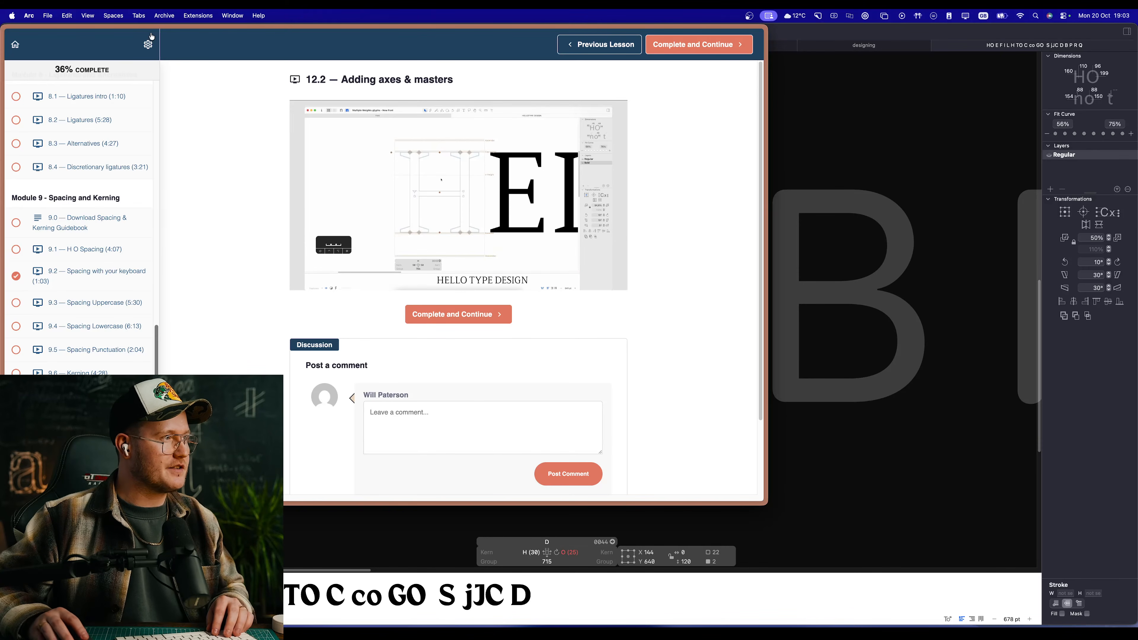
{"action": "left_click", "coordinate": [154, 45]}
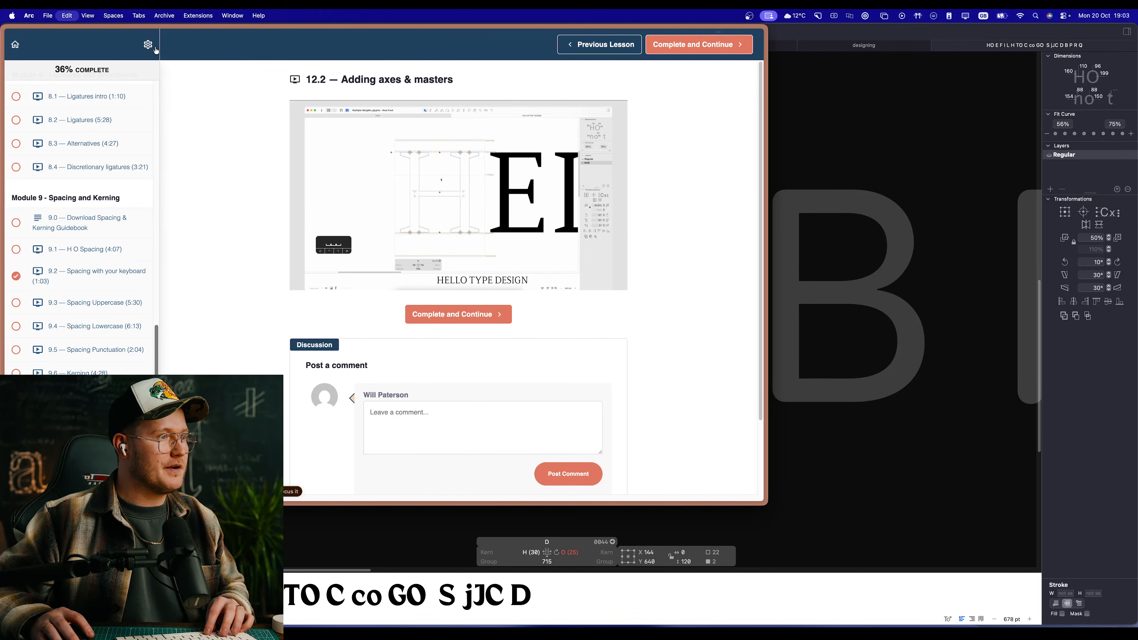
{"action": "key", "text": "super+shift+c"}
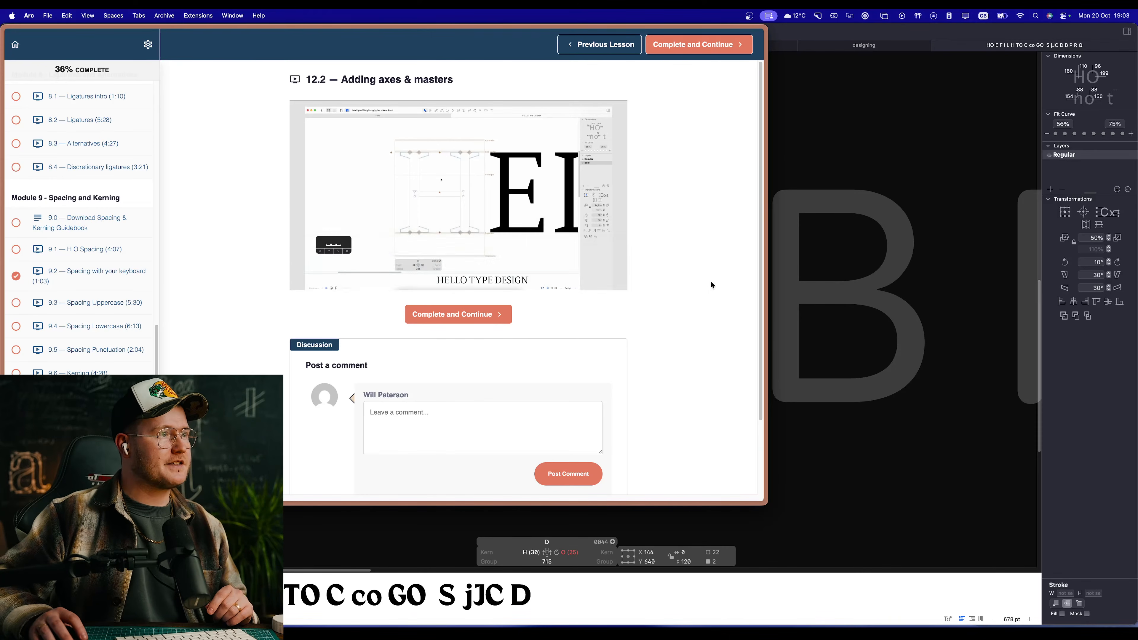
{"action": "left_click", "coordinate": [827, 388]}
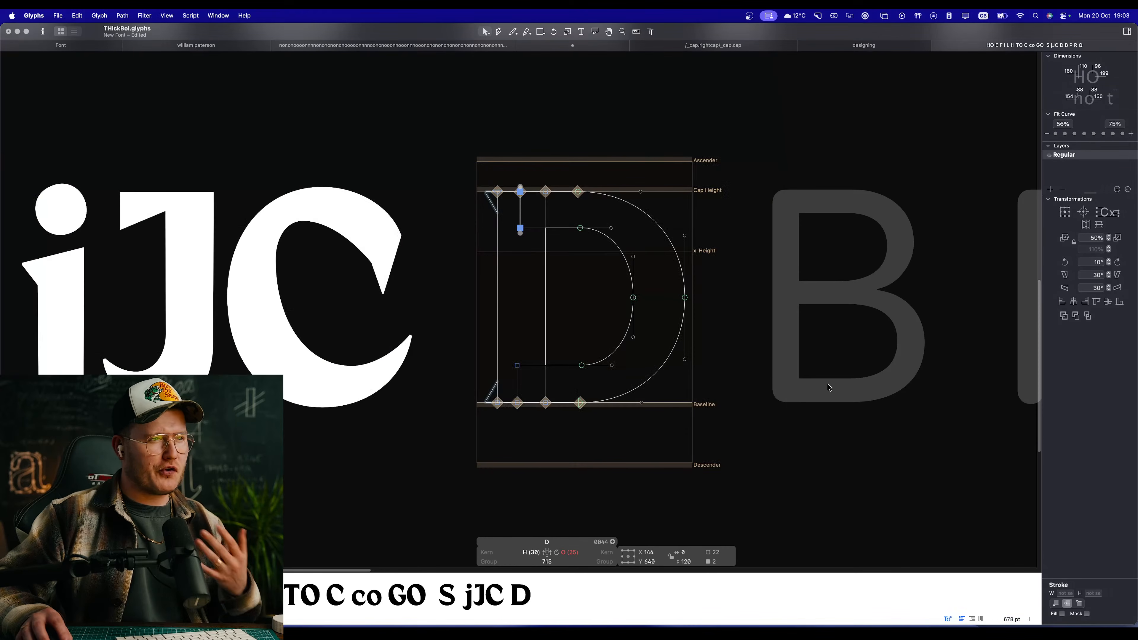
Step: Examine the finished D filled in beside the neighbouring capitals, comparing its shape and weight with the C and the empty B
{"action": "scroll", "coordinate": [413, 370], "scroll_direction": "down", "scroll_amount": 5}
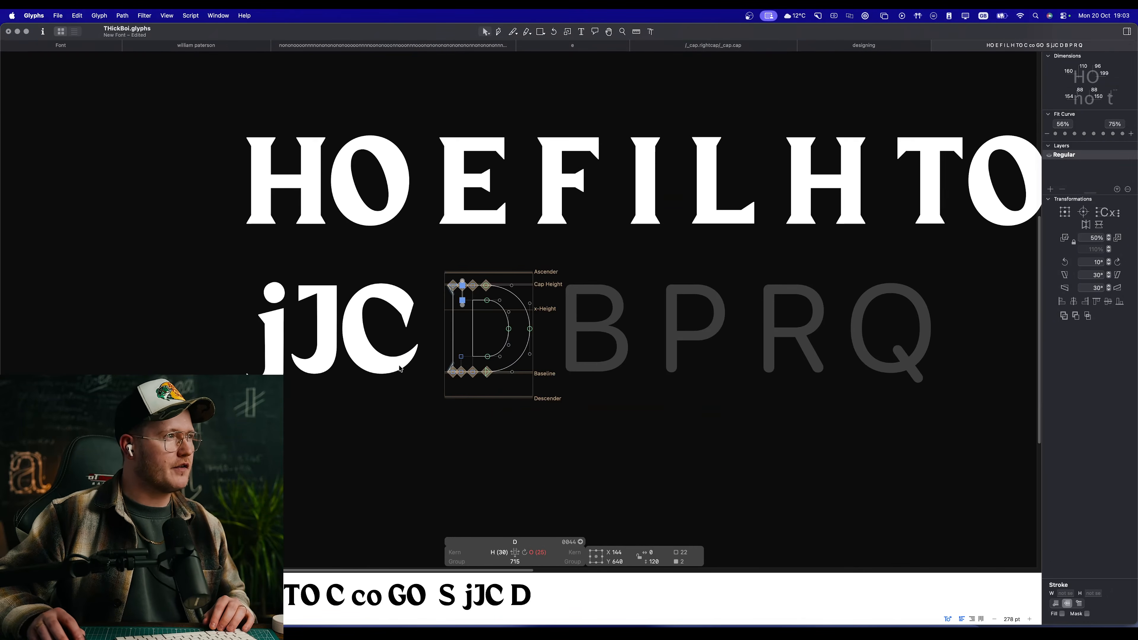
{"action": "scroll", "coordinate": [549, 330], "scroll_direction": "up", "scroll_amount": 4}
{"action": "left_click", "coordinate": [598, 290]}
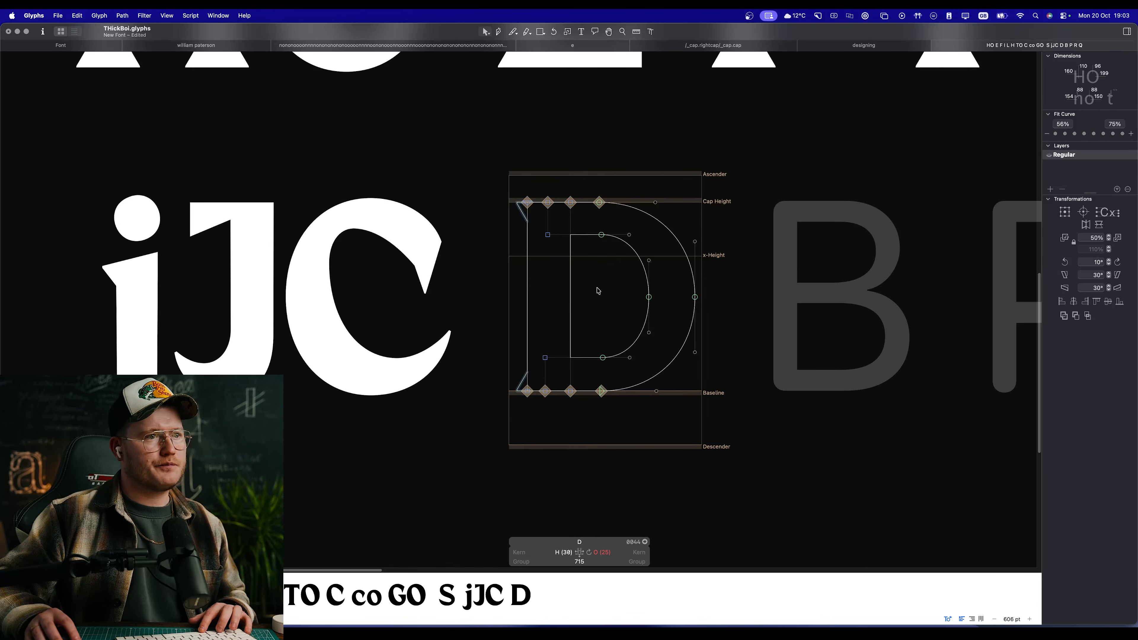
{"action": "key", "text": "space"}
{"action": "left_click_drag", "start_coordinate": [605, 326], "coordinate": [526, 320]}
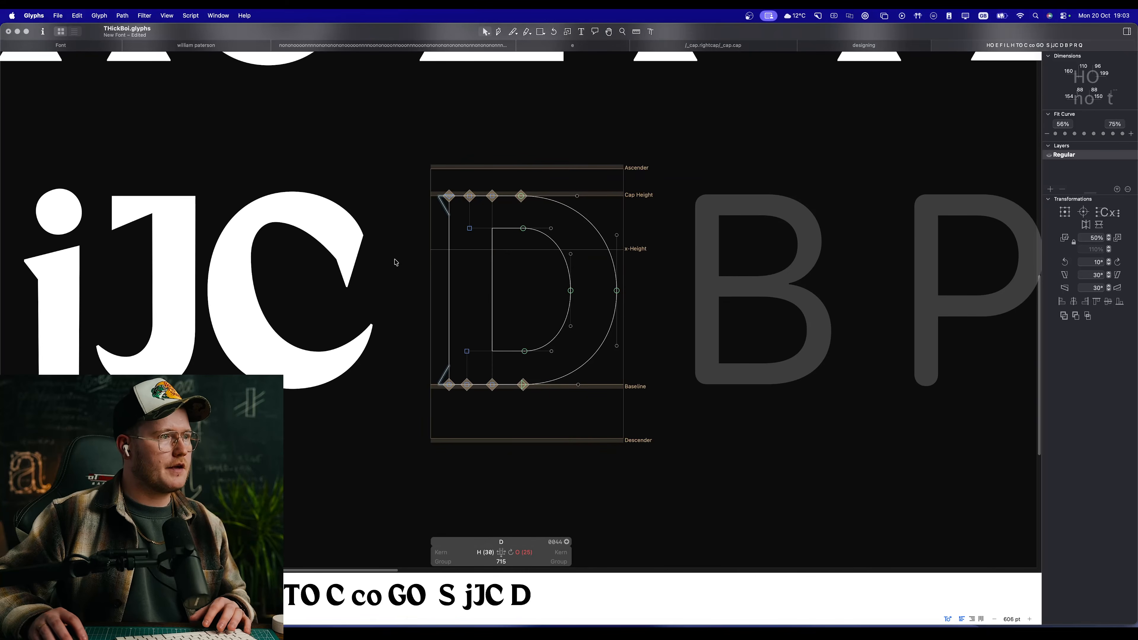
{"action": "double_click", "coordinate": [316, 261]}
{"action": "left_click", "coordinate": [418, 271]}
{"action": "double_click", "coordinate": [529, 267]}
{"action": "key", "text": "space"}
{"action": "left_click_drag", "start_coordinate": [726, 304], "coordinate": [524, 286]}
{"action": "double_click", "coordinate": [559, 282]}
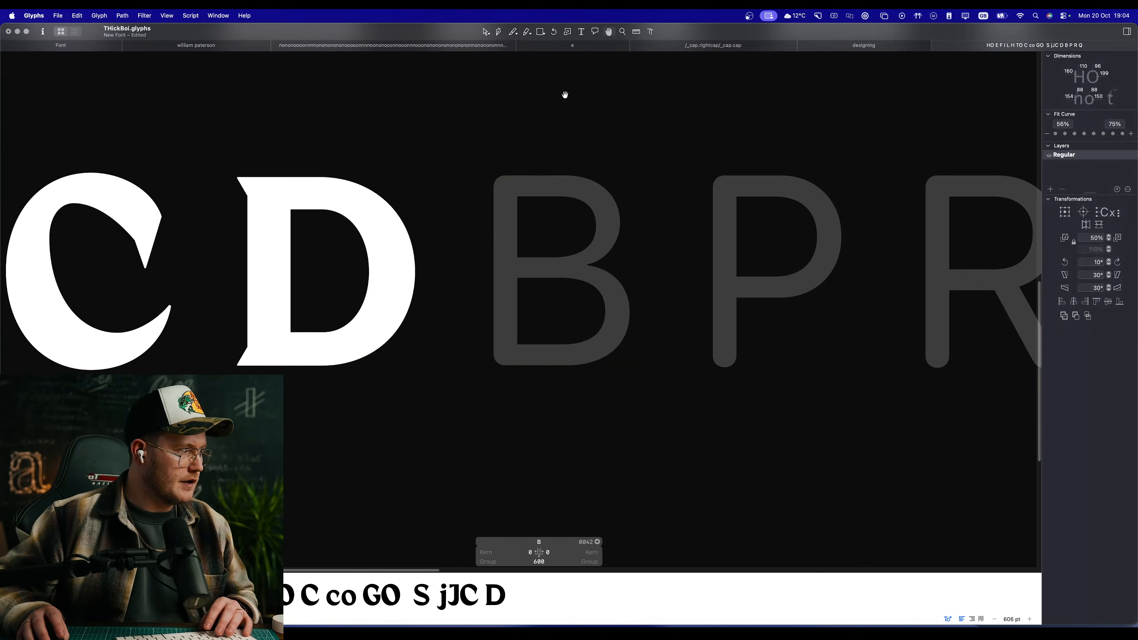
{"action": "scroll", "coordinate": [505, 192], "scroll_direction": "left", "scroll_amount": 5}
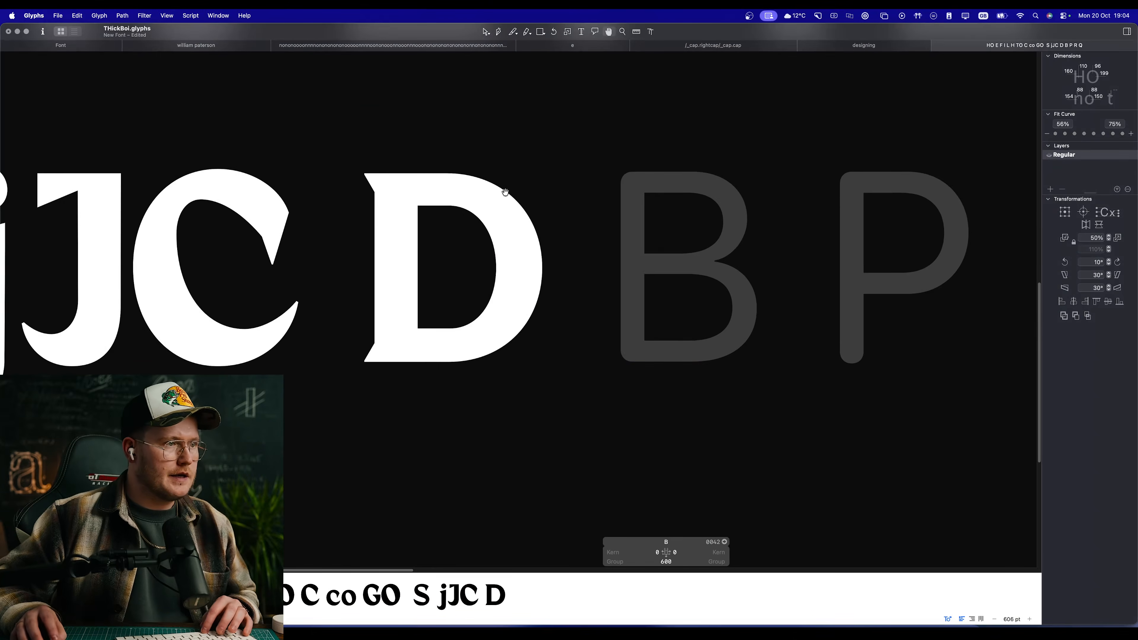
{"action": "scroll", "coordinate": [505, 192], "scroll_direction": "down", "scroll_amount": 10}
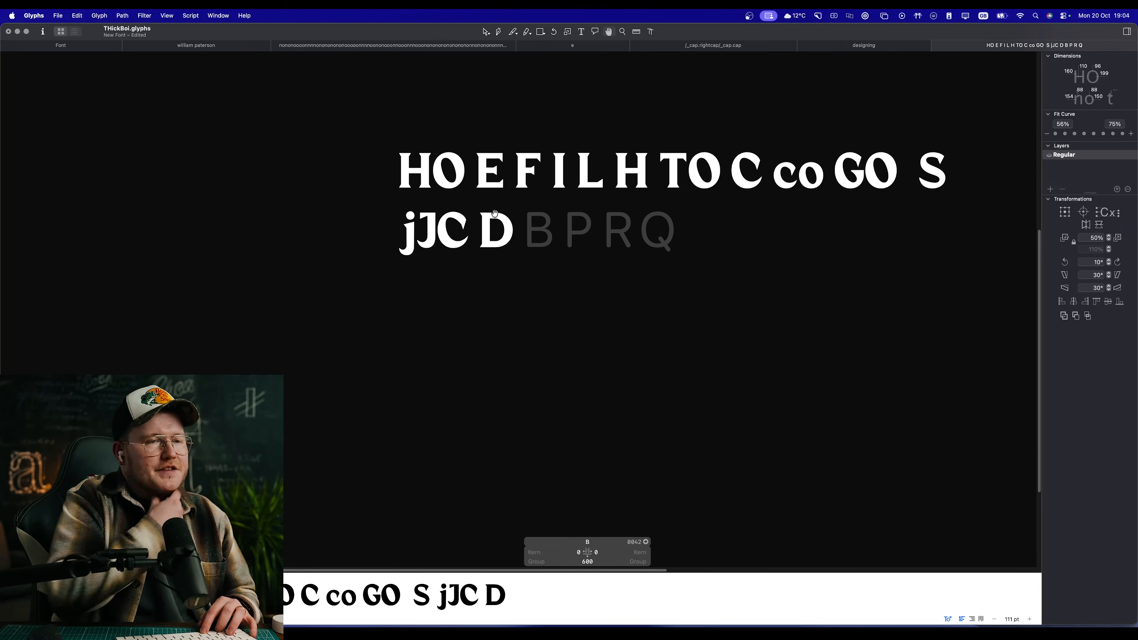
{"action": "scroll", "coordinate": [510, 227], "scroll_direction": "up", "scroll_amount": 10}
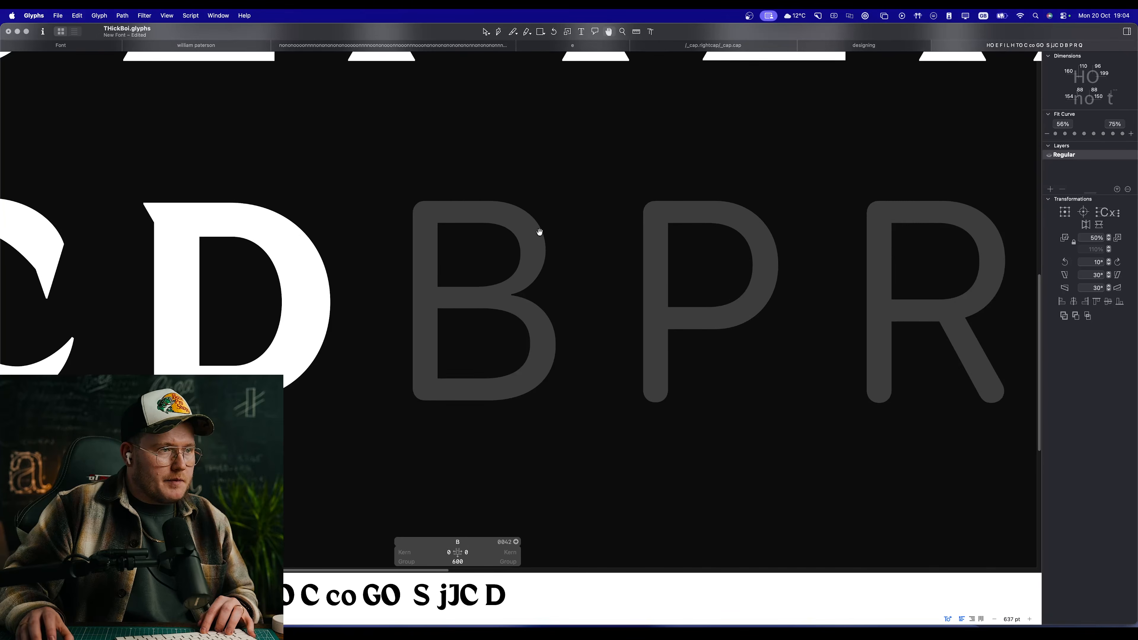
Step: Copy the complete outline of the D and paste it into the empty B glyph
{"action": "left_click_drag", "start_coordinate": [539, 232], "coordinate": [560, 236]}
{"action": "double_click", "coordinate": [330, 266]}
{"action": "key", "text": "super+a"}
{"action": "key", "text": "super+c"}
{"action": "double_click", "coordinate": [501, 278]}
{"action": "key", "text": "super+v"}
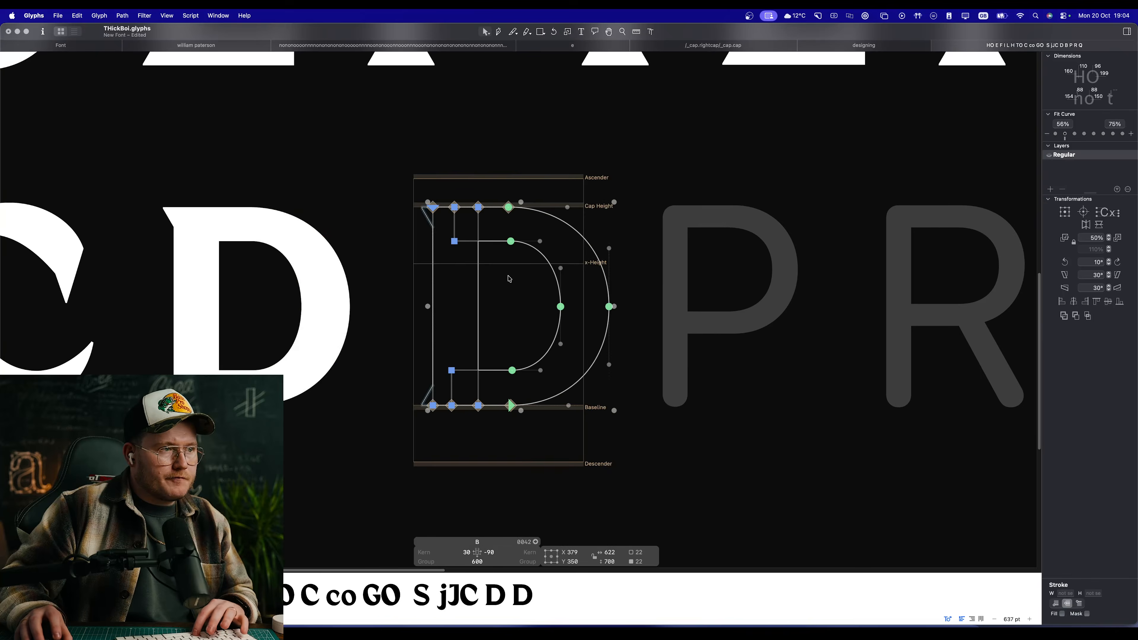
Step: Scale the bowl pasted into the B down to about 420 units high, keeping it aligned to the cap height
{"action": "key", "text": "space"}
{"action": "left_click", "coordinate": [637, 312]}
{"action": "double_click", "coordinate": [599, 354]}
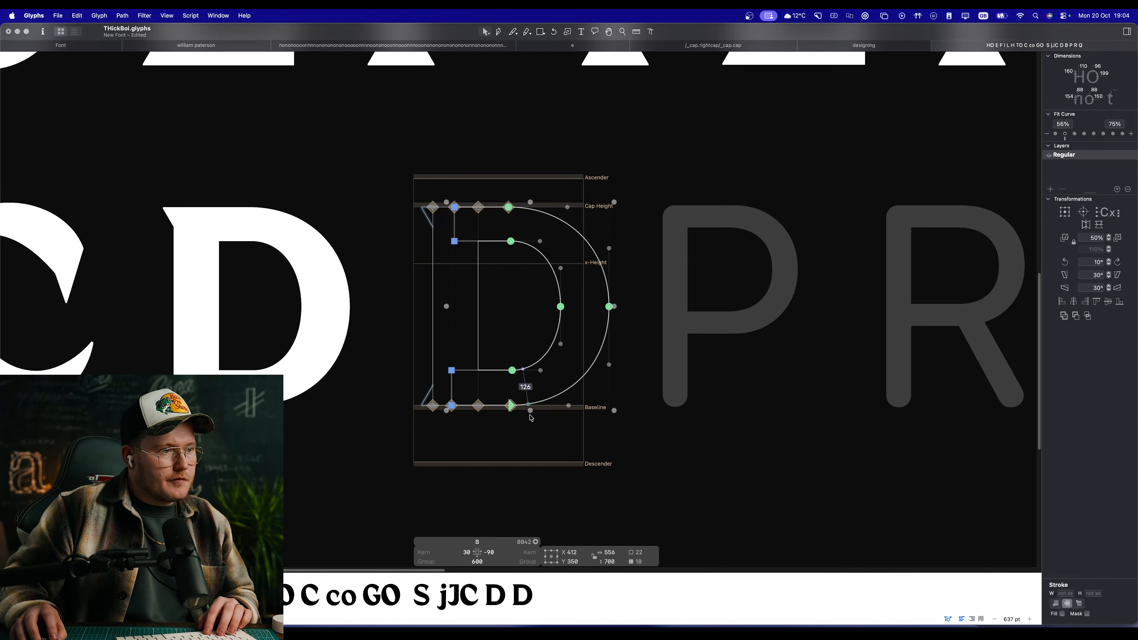
{"action": "left_click_drag", "start_coordinate": [531, 416], "coordinate": [503, 332]}
{"action": "key", "text": "space"}
{"action": "scroll", "coordinate": [497, 316], "scroll_direction": "up", "scroll_amount": 3}
{"action": "left_click", "coordinate": [489, 372]}
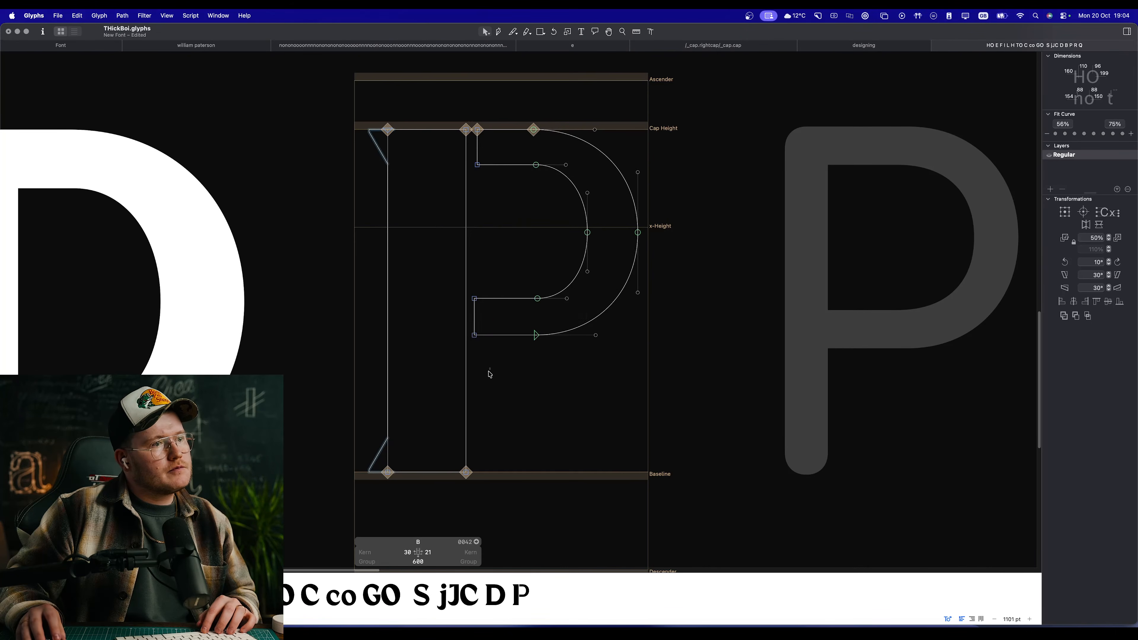
Step: Extend the upper and lower open ends of the bowl back into the stem so the shapes overlap
{"action": "left_click_drag", "start_coordinate": [490, 372], "coordinate": [443, 135]}
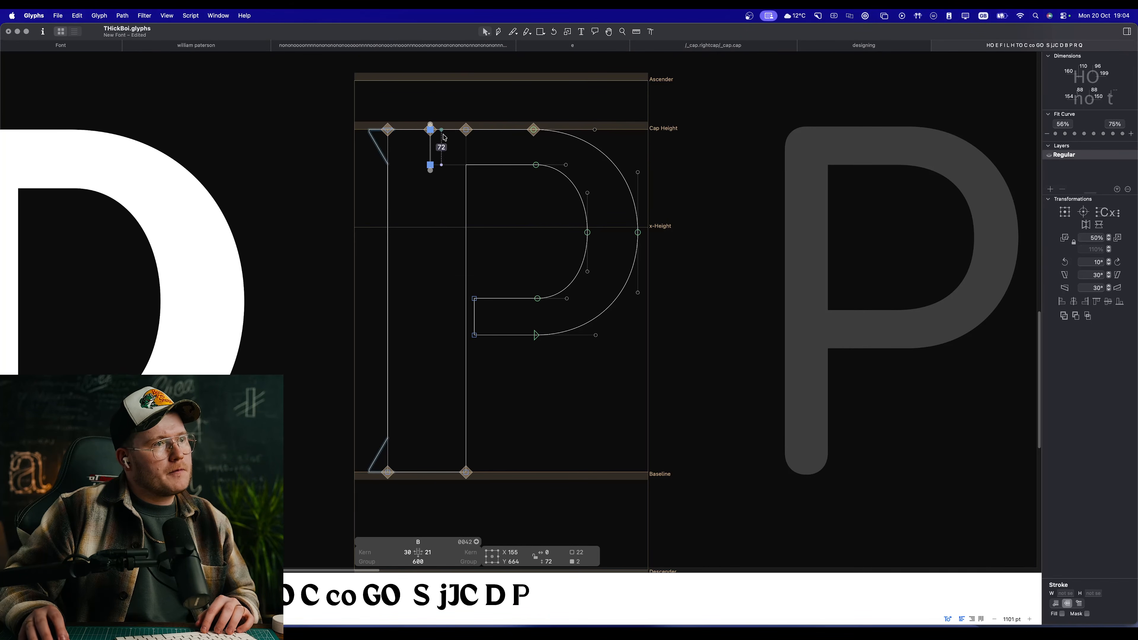
{"action": "key", "text": "super+z"}
{"action": "left_click_drag", "start_coordinate": [495, 101], "coordinate": [422, 334]}
{"action": "key", "text": "space"}
{"action": "scroll", "coordinate": [523, 251], "scroll_direction": "down", "scroll_amount": 1}
{"action": "scroll", "coordinate": [529, 251], "scroll_direction": "up", "scroll_amount": 1}
{"action": "left_click", "coordinate": [532, 250]}
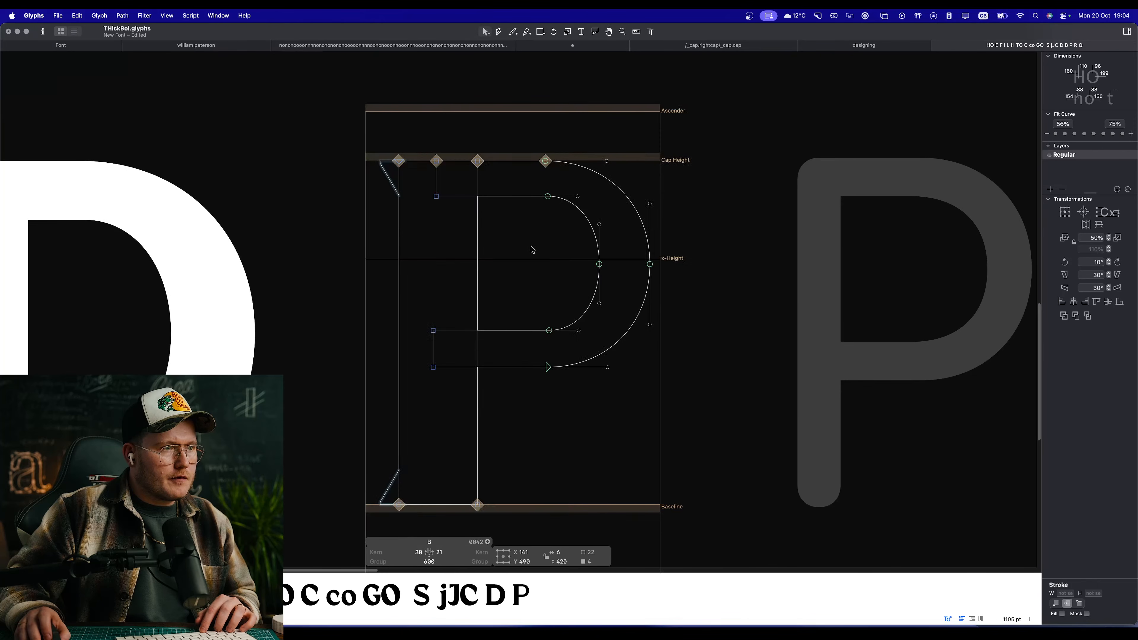
{"action": "left_click_drag", "start_coordinate": [595, 298], "coordinate": [582, 298]}
{"action": "key", "text": "super+z"}
{"action": "left_click", "coordinate": [615, 263]}
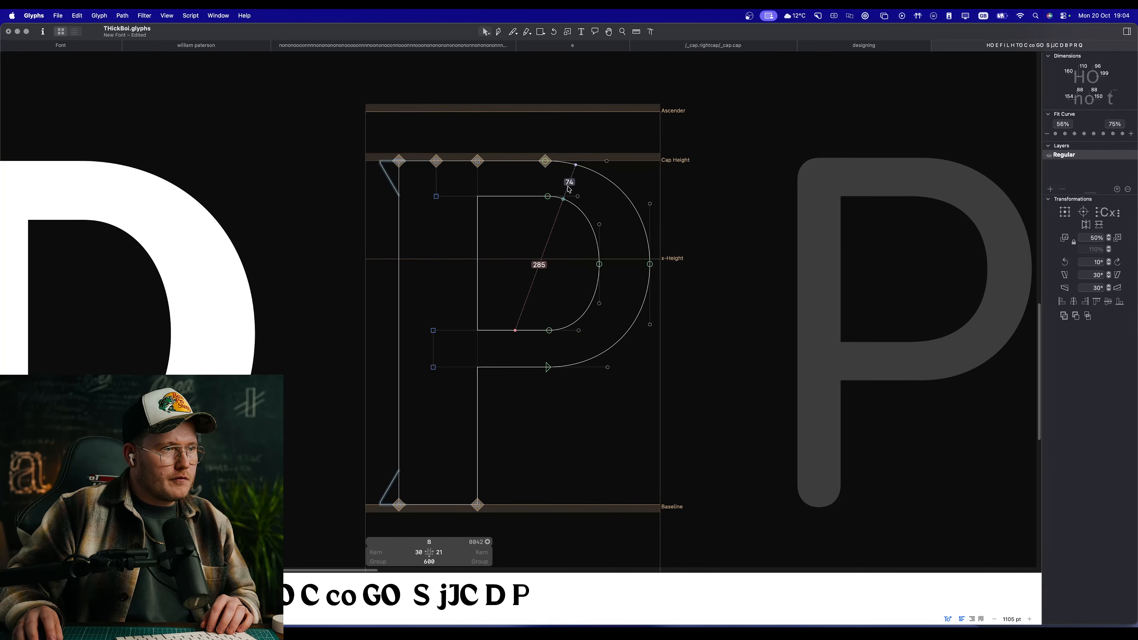
Step: Shift the top and bottom curve nodes of the bowl's inner contour toward the stem to round the counter
{"action": "left_click_drag", "start_coordinate": [567, 187], "coordinate": [493, 330]}
{"action": "left_click", "coordinate": [608, 262]}
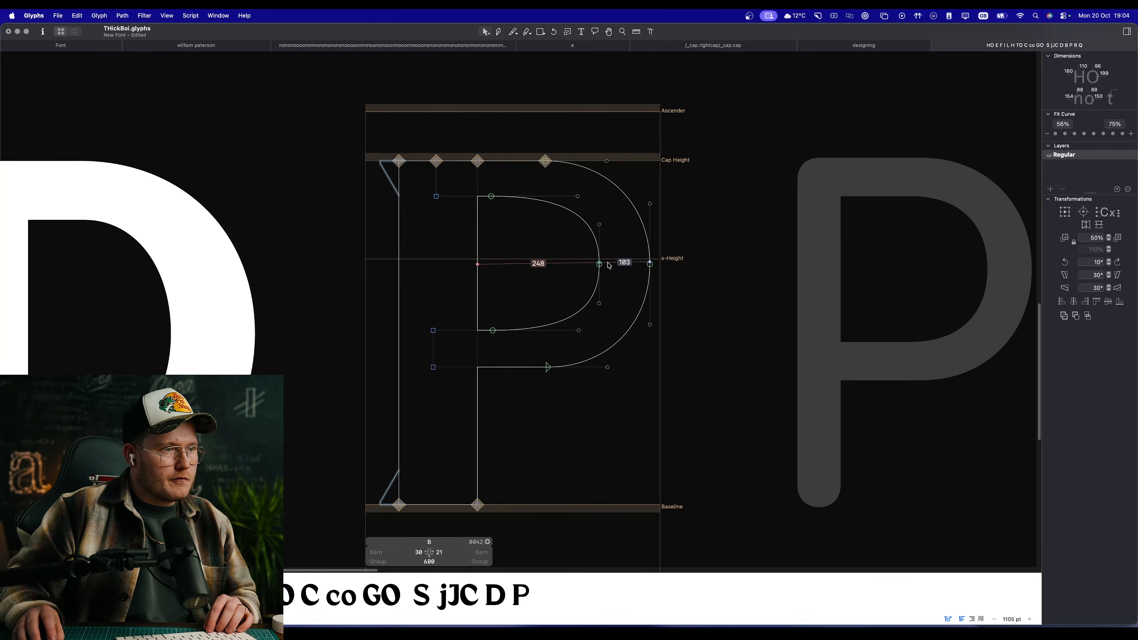
{"action": "left_click_drag", "start_coordinate": [693, 341], "coordinate": [596, 255]}
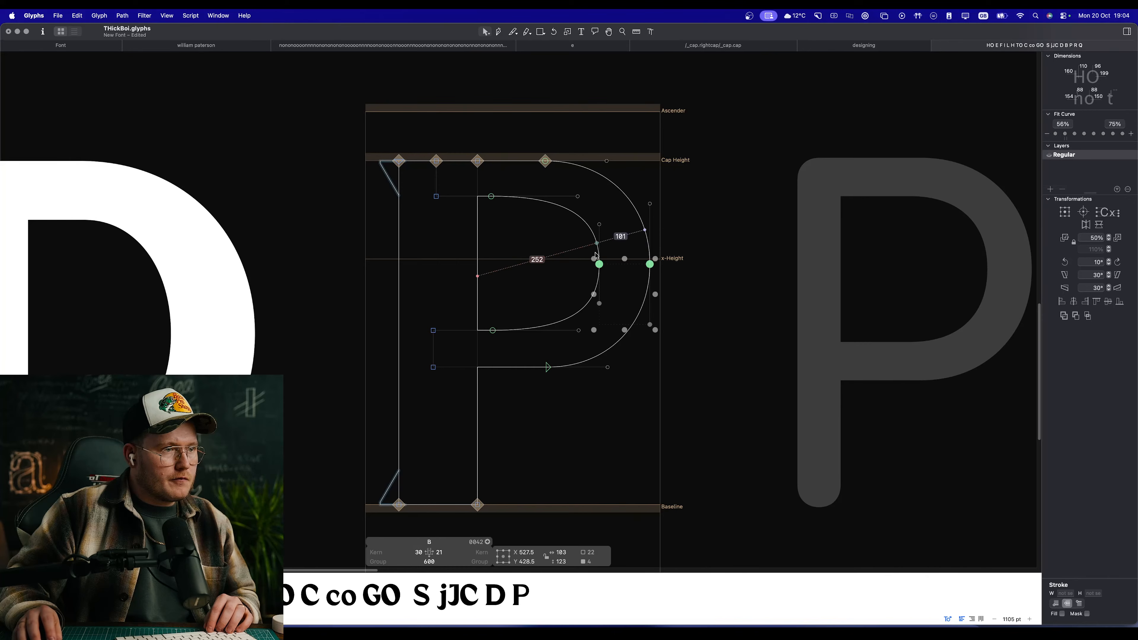
{"action": "left_click", "coordinate": [677, 316]}
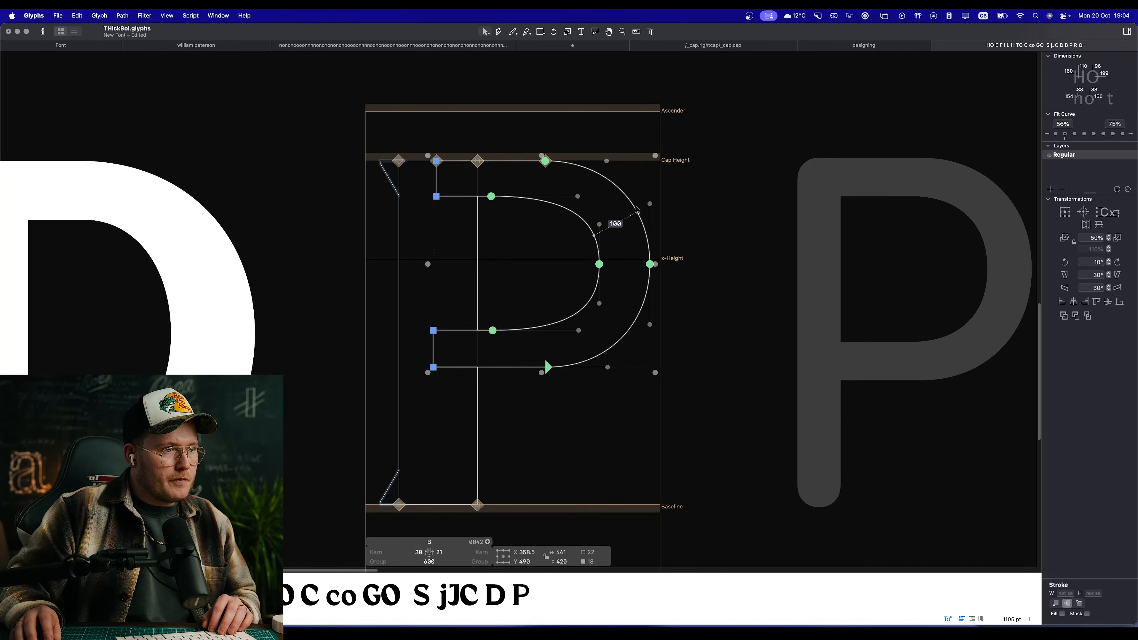
{"action": "left_click_drag", "start_coordinate": [650, 264], "coordinate": [644, 264]}
{"action": "key", "text": "space"}
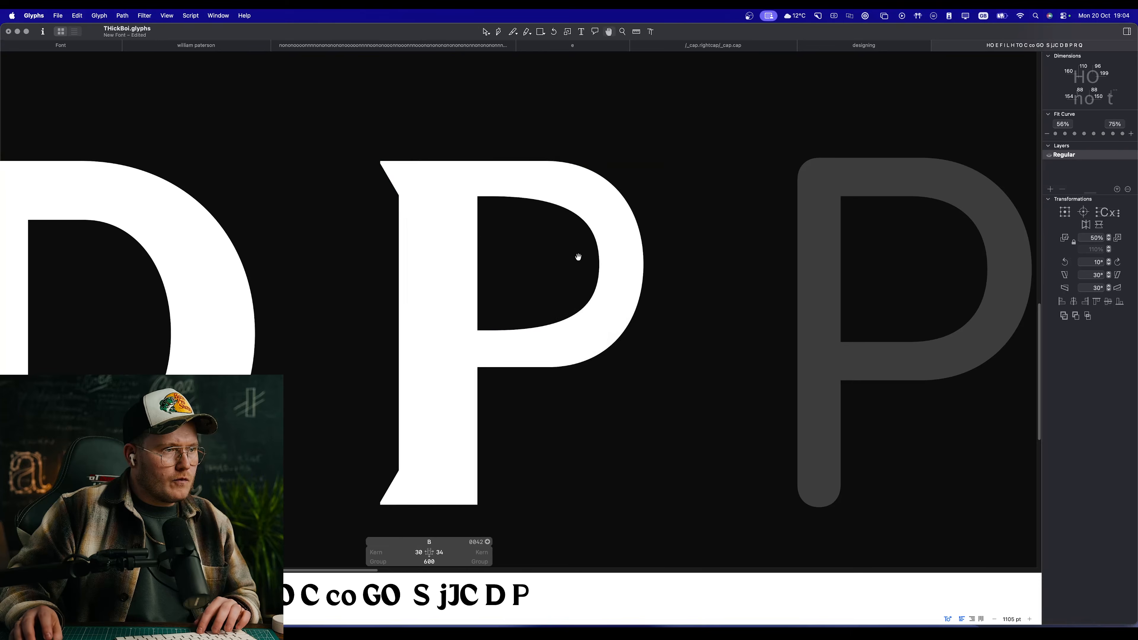
{"action": "key", "text": "super+z"}
Step: Move the inner contour's top and bottom curve nodes slightly away from the stem and check the filled shape beside the D
{"action": "key", "text": "space"}
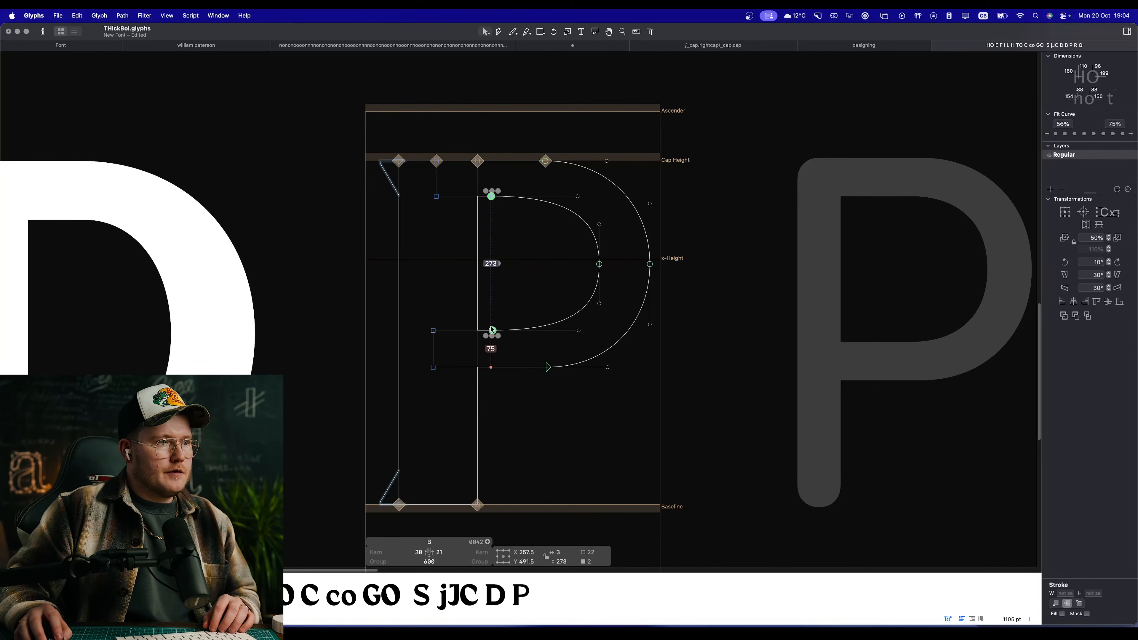
{"action": "key", "text": "space"}
{"action": "scroll", "coordinate": [567, 292], "scroll_direction": "down", "scroll_amount": 2}
{"action": "scroll", "coordinate": [569, 291], "scroll_direction": "down", "scroll_amount": 10}
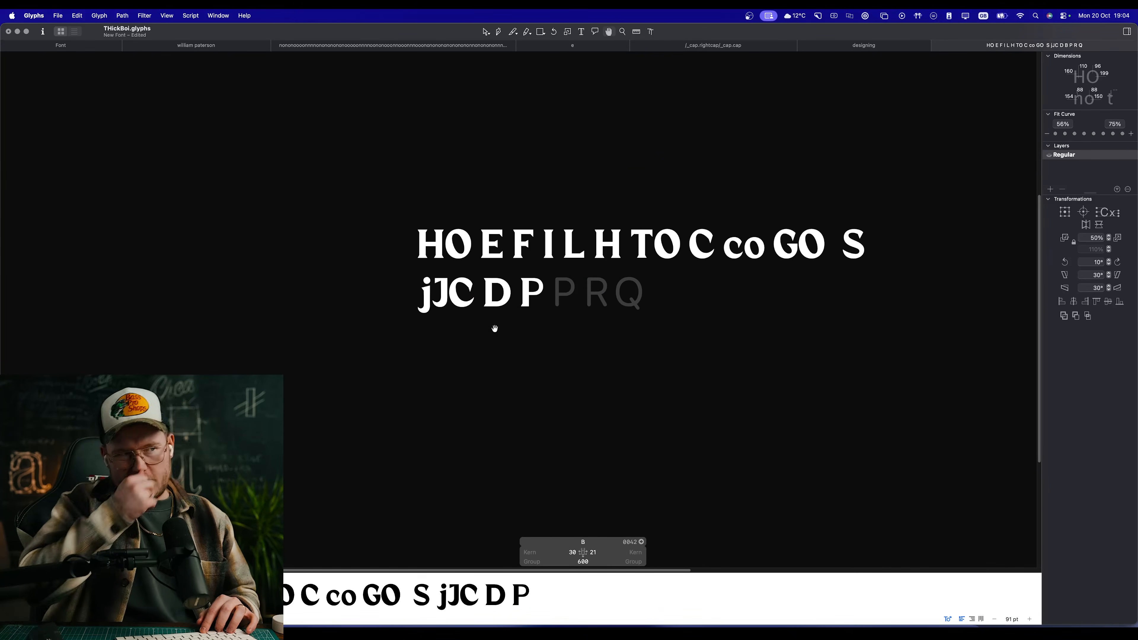
{"action": "scroll", "coordinate": [519, 333], "scroll_direction": "up", "scroll_amount": 10}
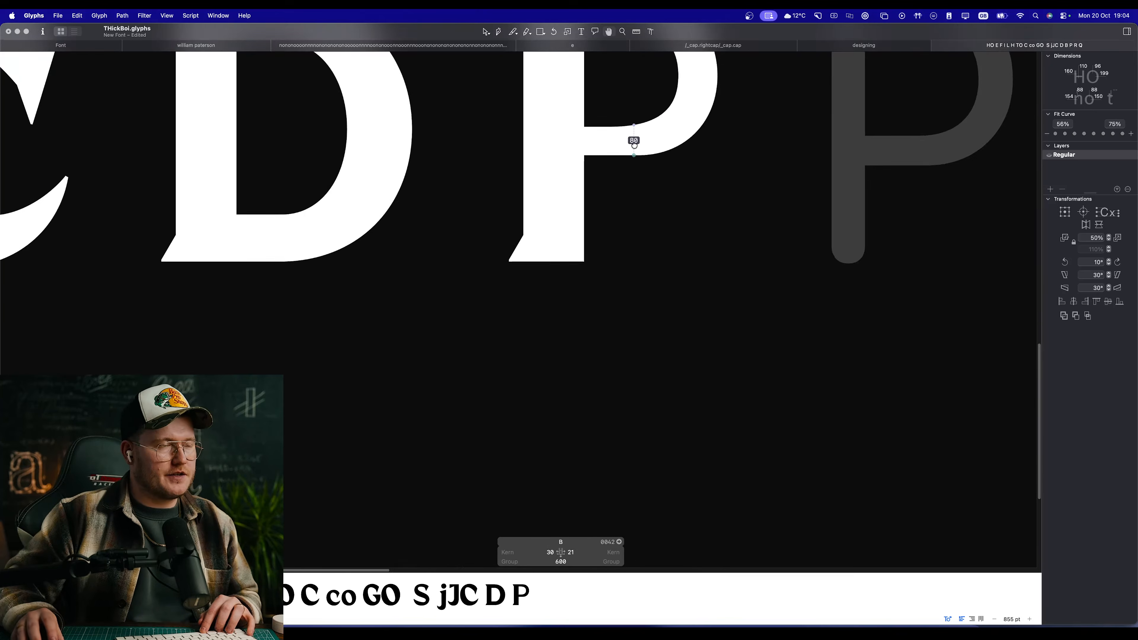
{"action": "scroll", "coordinate": [592, 330], "scroll_direction": "up", "scroll_amount": 2}
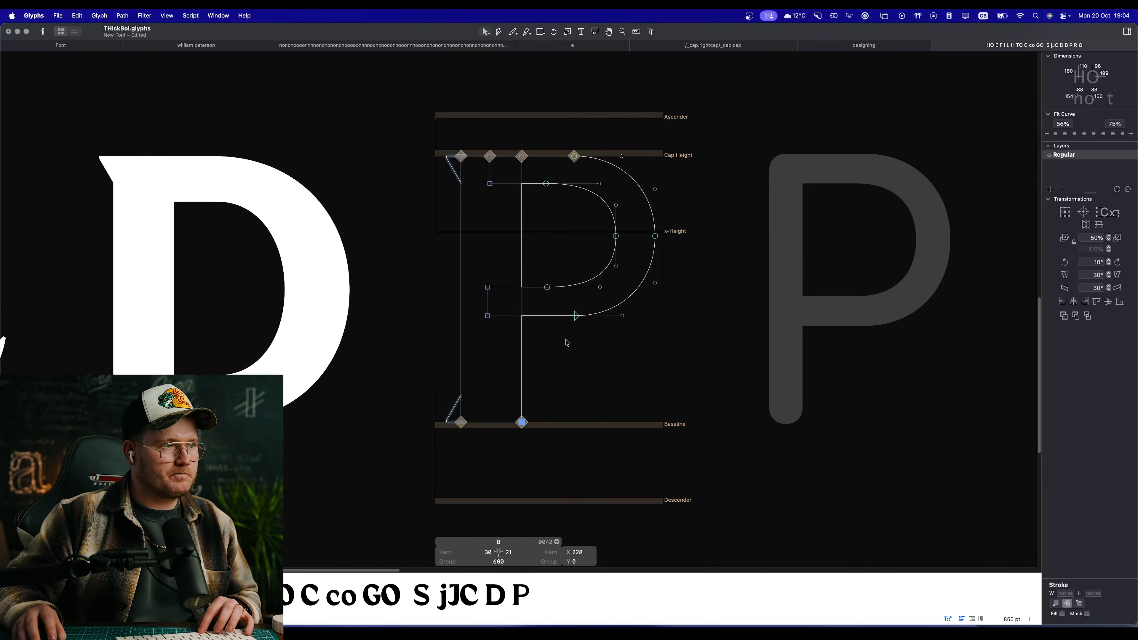
Step: Scale the whole bowl down to 405 units wide and 386 units high, and check the filled letter
{"action": "double_click", "coordinate": [608, 312]}
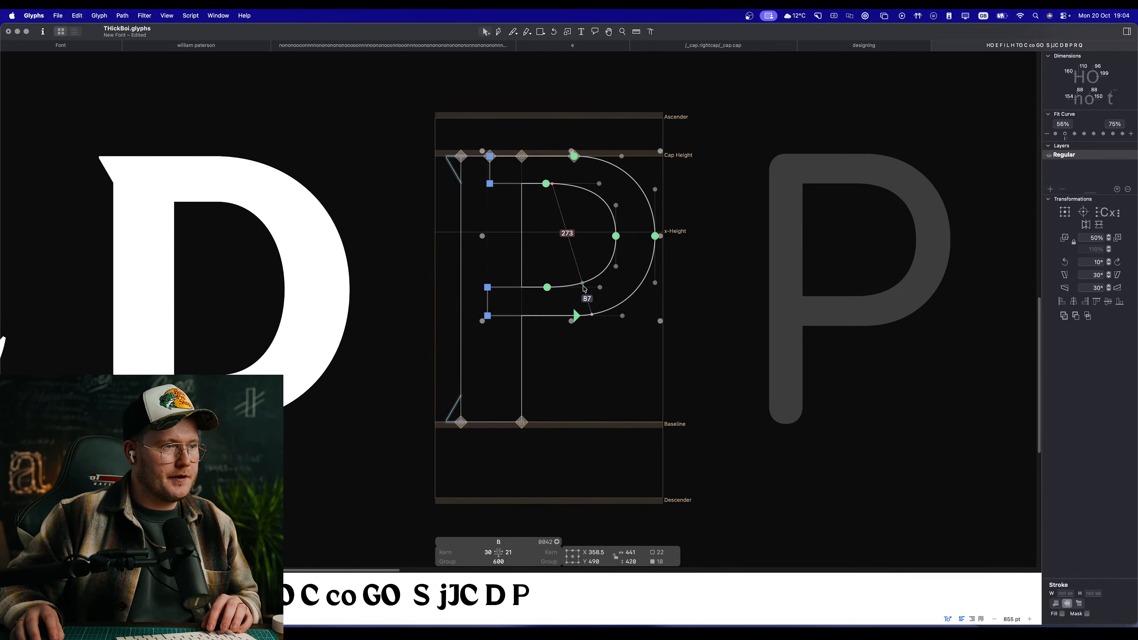
{"action": "left_click_drag", "start_coordinate": [571, 320], "coordinate": [571, 307]}
{"action": "key", "text": "space"}
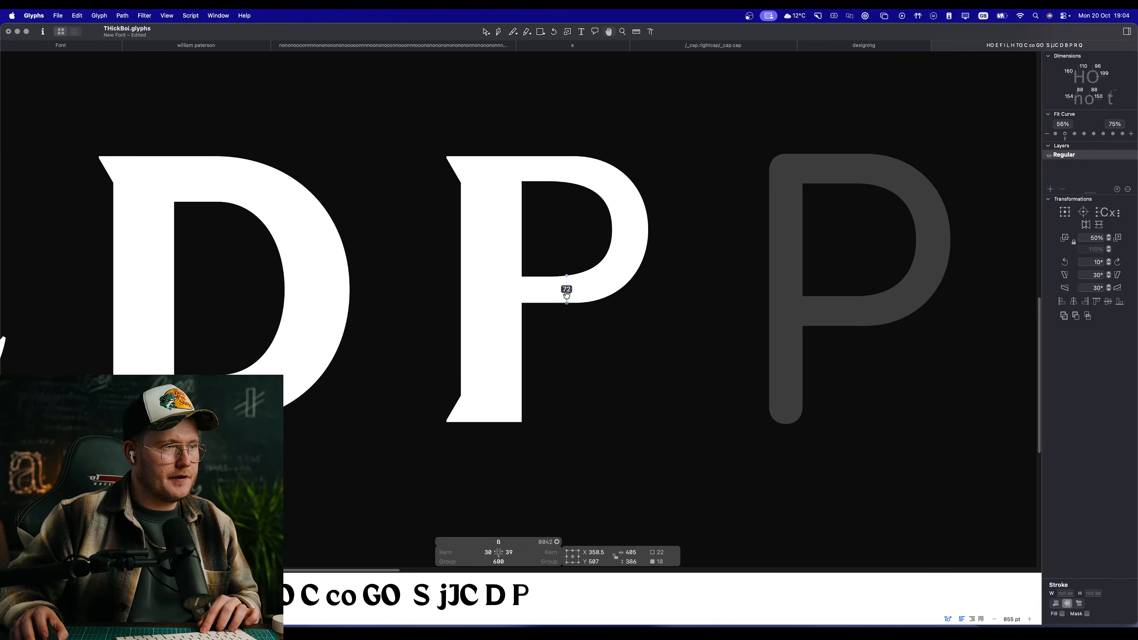
{"action": "scroll", "coordinate": [567, 294], "scroll_direction": "up", "scroll_amount": 3}
{"action": "key", "text": "space"}
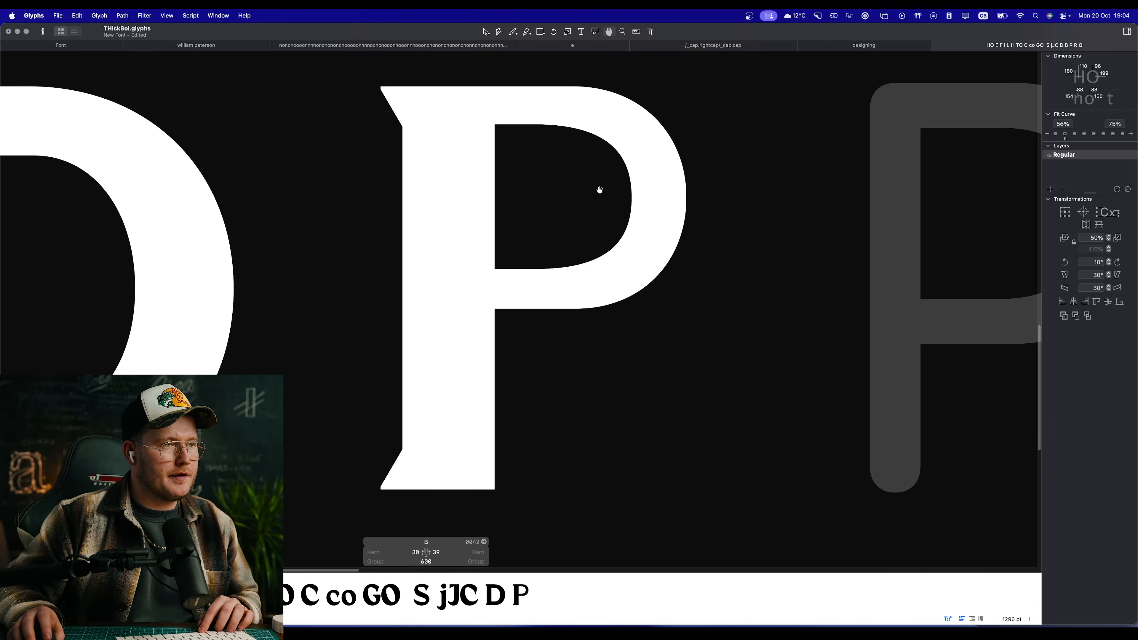
{"action": "left_click_drag", "start_coordinate": [599, 190], "coordinate": [595, 199]}
{"action": "left_click", "coordinate": [578, 214]}
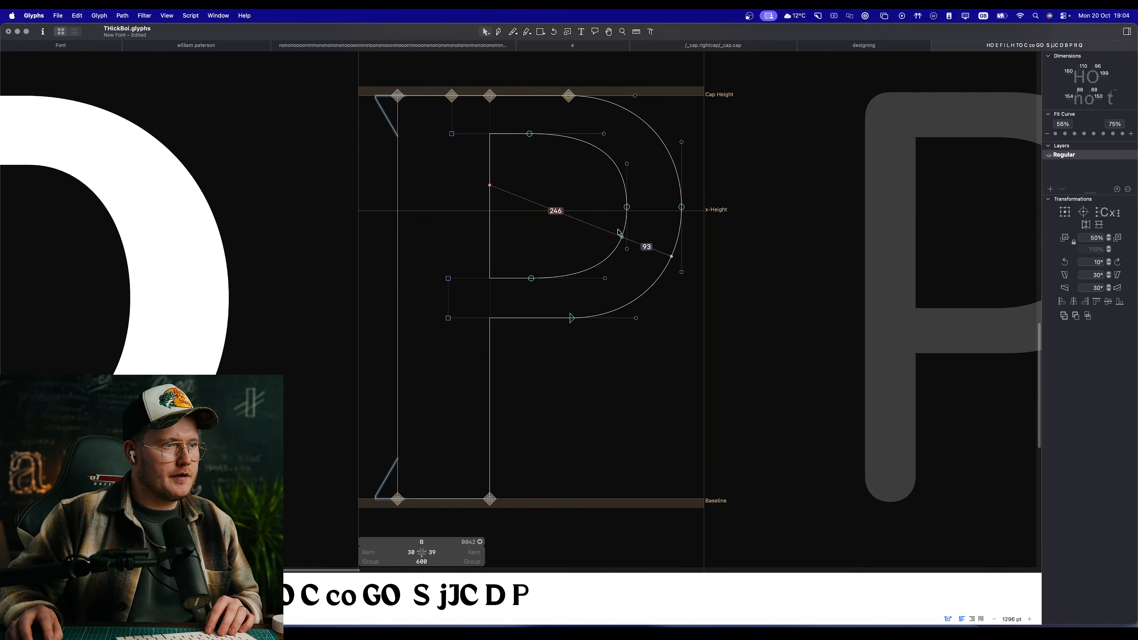
Step: Lower the upper part of the bowl's inner contour so the counter is about 214 units high
{"action": "left_click", "coordinate": [552, 134]}
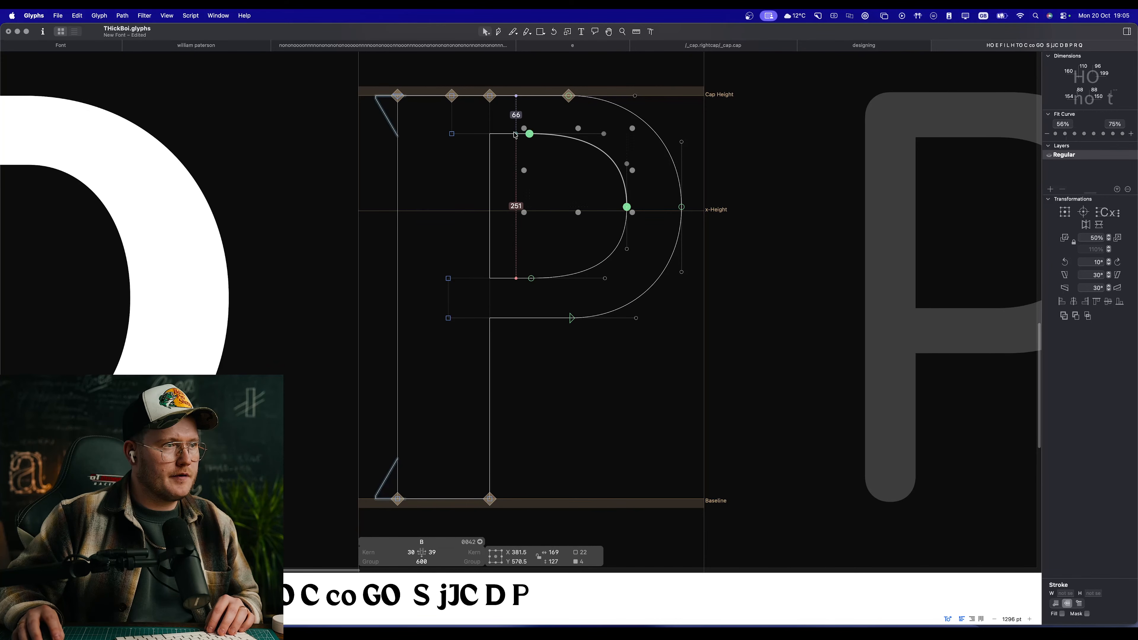
{"action": "left_click", "coordinate": [452, 134], "text": "shift"}
{"action": "left_click_drag", "start_coordinate": [530, 133], "coordinate": [531, 157]}
{"action": "left_click", "coordinate": [560, 249]}
Step: Raise the lower edge of the bowl's inner contour for a counter about 174 units high, and pull its outermost node in to about 218 units from the stem
{"action": "left_click", "coordinate": [556, 278]}
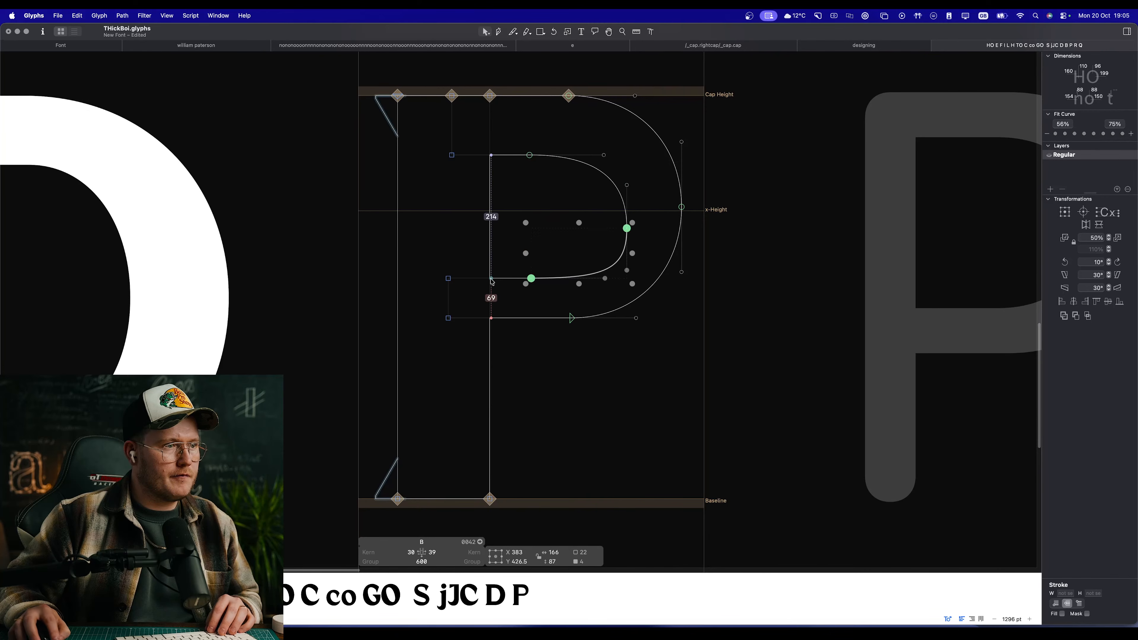
{"action": "left_click", "coordinate": [490, 279], "text": "shift"}
{"action": "left_click", "coordinate": [500, 283]}
{"action": "left_click", "coordinate": [470, 279]}
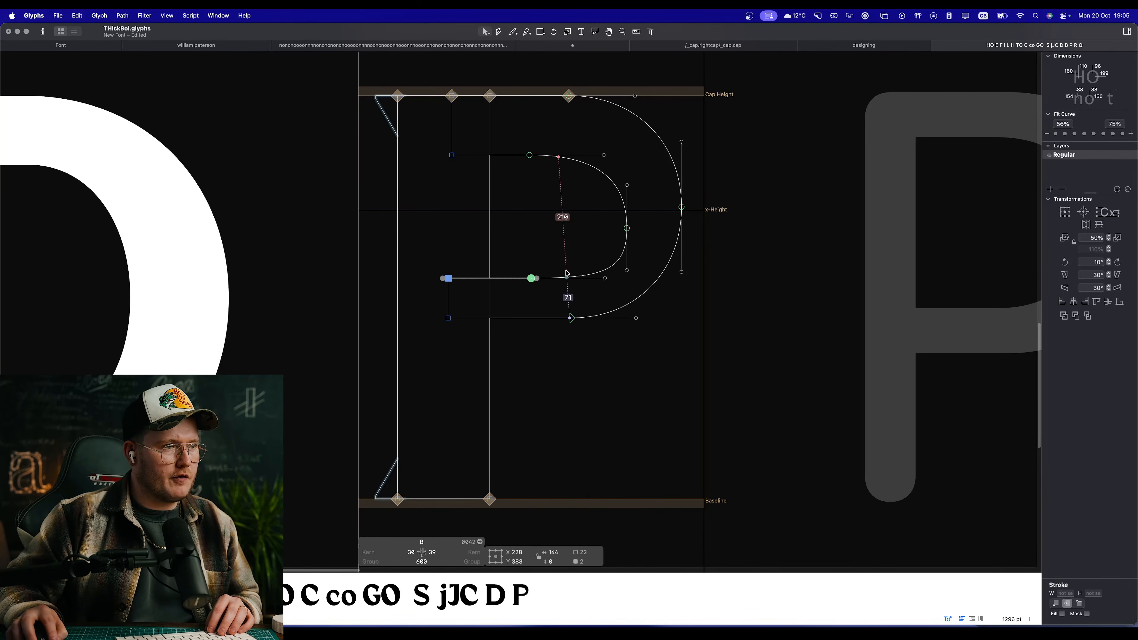
{"action": "left_click", "coordinate": [573, 277], "text": "shift"}
{"action": "left_click_drag", "start_coordinate": [531, 279], "coordinate": [527, 258]}
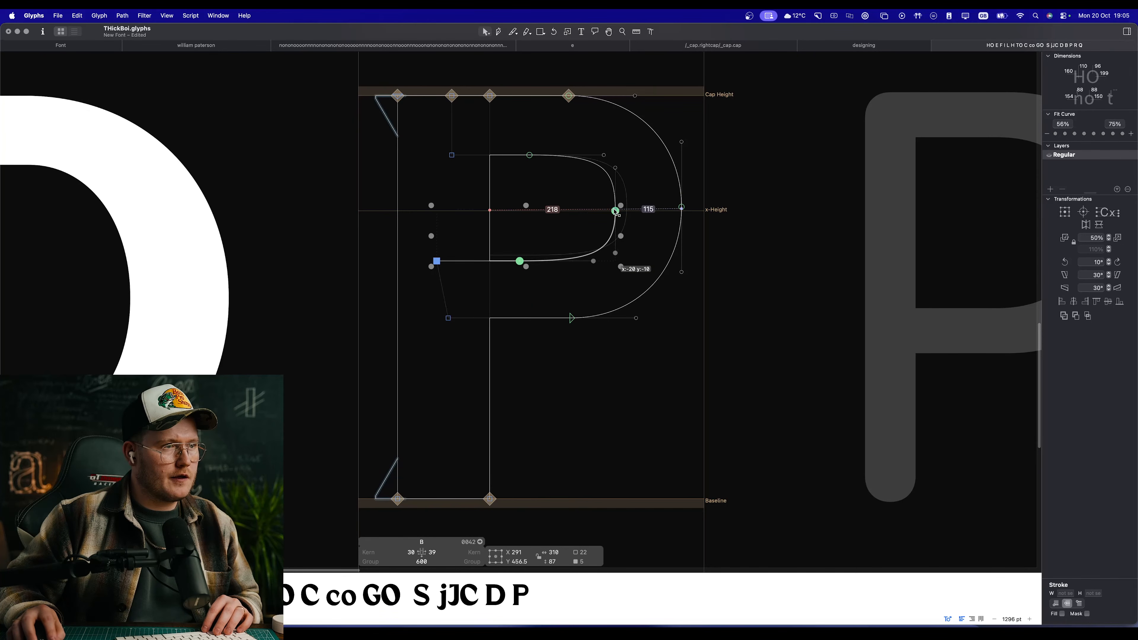
{"action": "left_click_drag", "start_coordinate": [629, 206], "coordinate": [617, 212]}
{"action": "left_click", "coordinate": [604, 191]}
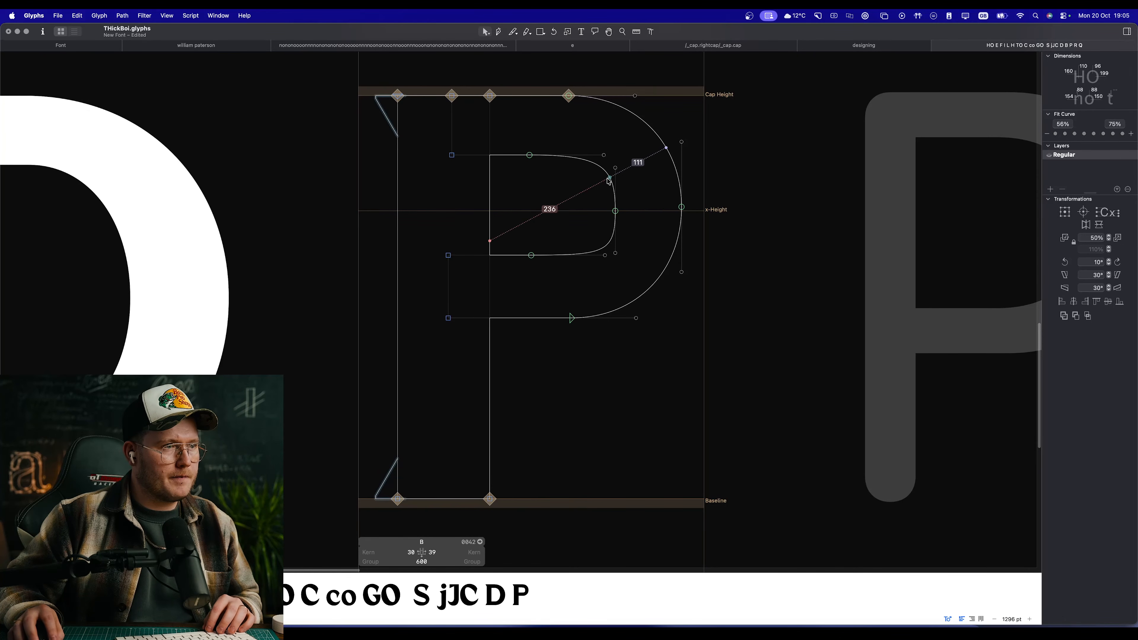
Step: Shorten the curve handles on the upper and lower outer corners of the bowl's inner contour
{"action": "left_click_drag", "start_coordinate": [615, 169], "coordinate": [582, 155]}
{"action": "left_click", "coordinate": [595, 160]}
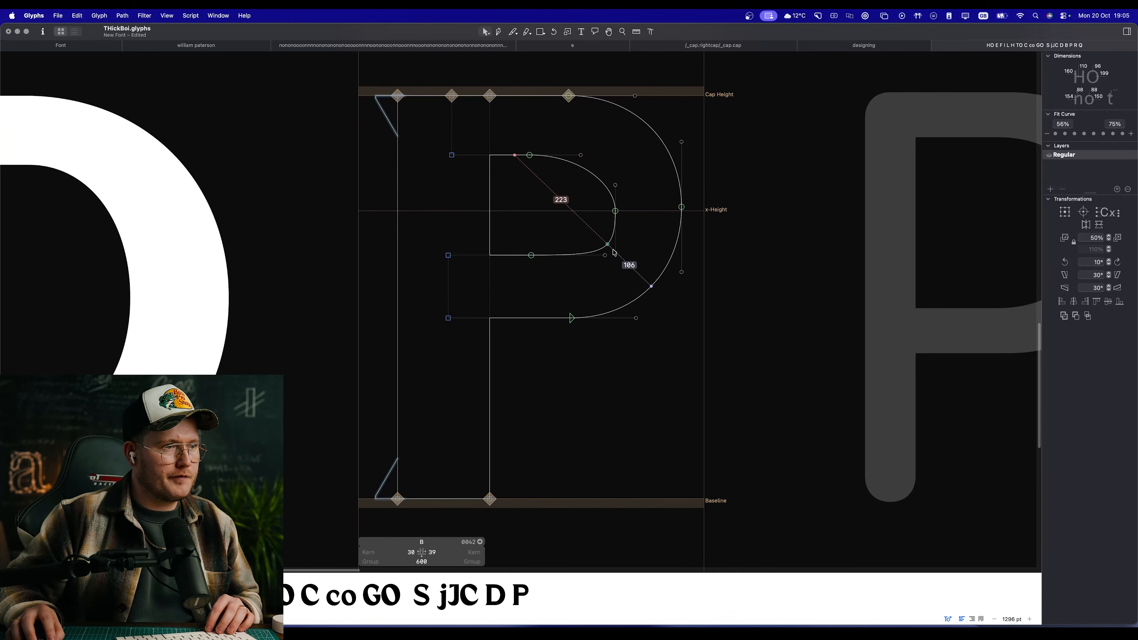
{"action": "mouse_move", "coordinate": [615, 253]}
{"action": "left_mouse_down"}
{"action": "mouse_move", "coordinate": [615, 237]}
{"action": "mouse_move", "coordinate": [599, 255]}
{"action": "left_mouse_up"}
Step: Move the inner contour's top and bottom curve nodes away from the stem and even out the upper handle to round the counter
{"action": "left_click_drag", "start_coordinate": [543, 270], "coordinate": [541, 240]}
{"action": "left_click", "coordinate": [610, 129]}
{"action": "left_click_drag", "start_coordinate": [529, 130], "coordinate": [565, 255]}
{"action": "left_click_drag", "start_coordinate": [540, 275], "coordinate": [541, 281]}
{"action": "key", "text": "space"}
{"action": "left_click_drag", "start_coordinate": [576, 126], "coordinate": [554, 137]}
{"action": "scroll", "coordinate": [554, 138], "scroll_direction": "up", "scroll_amount": 5}
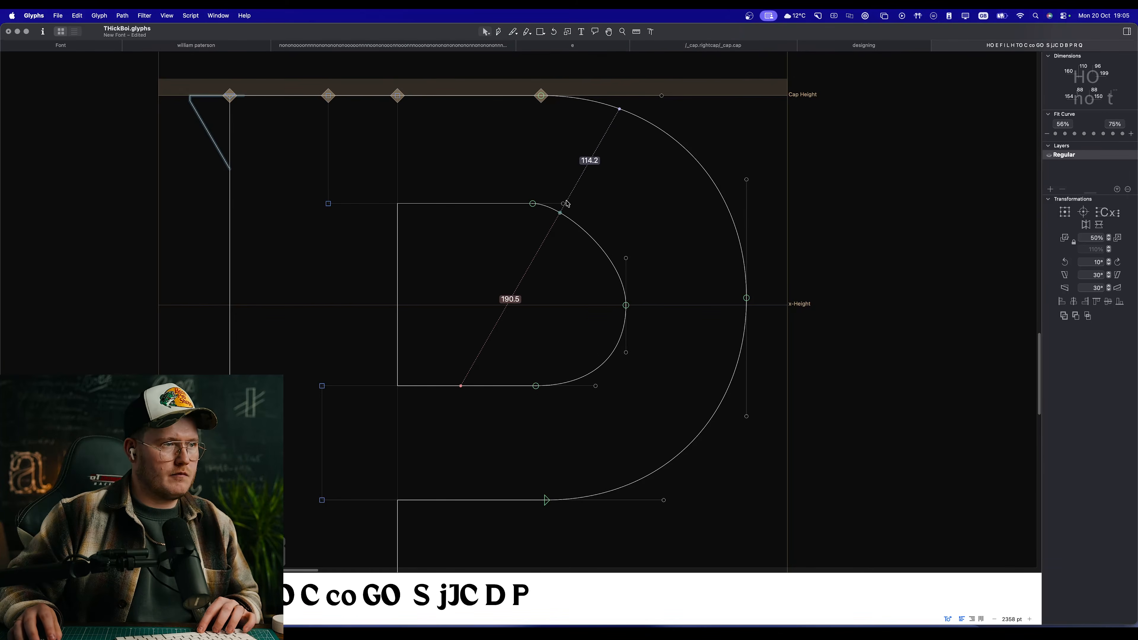
{"action": "left_click_drag", "start_coordinate": [601, 202], "coordinate": [596, 203]}
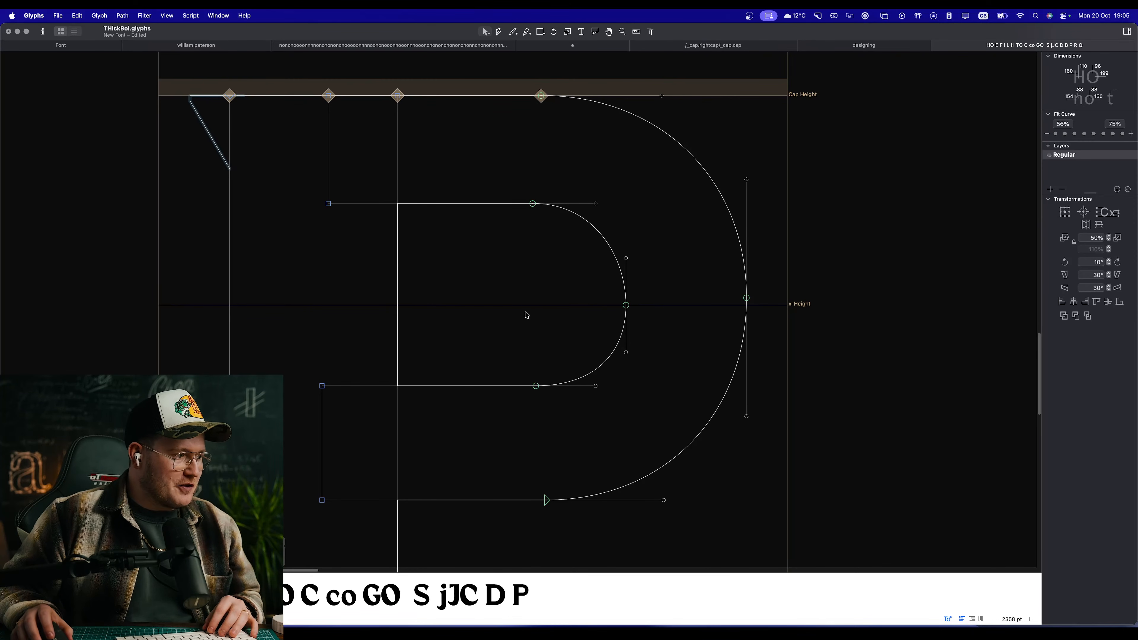
Step: Check the filled letter and raise the outermost node and upper vertical handle of the counter slightly to balance its curve
{"action": "key", "text": "space"}
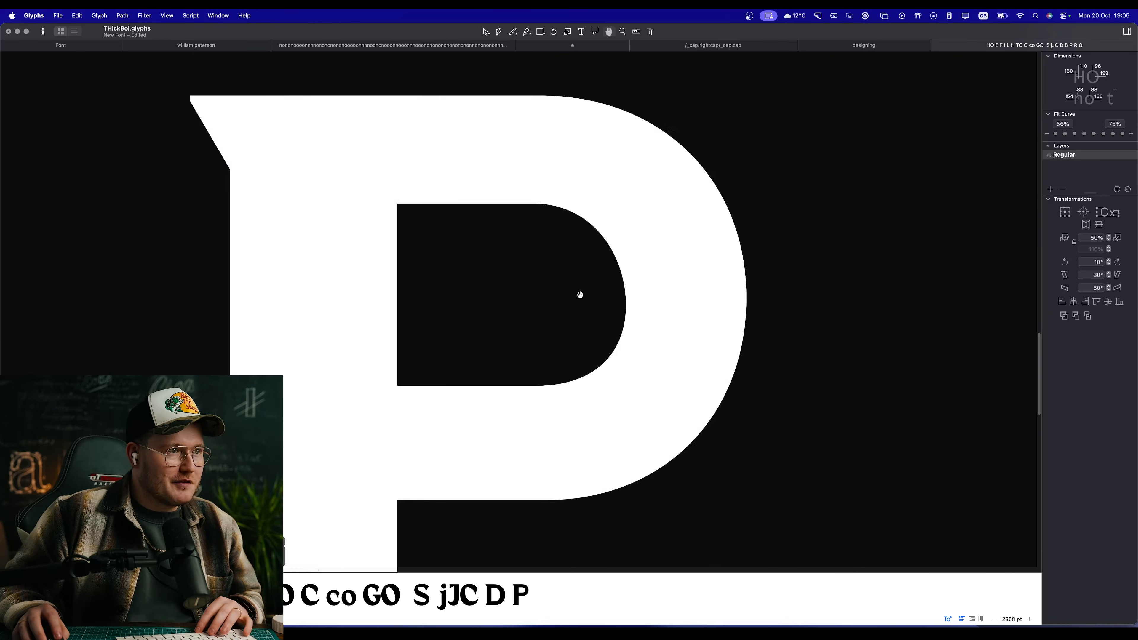
{"action": "scroll", "coordinate": [581, 350], "scroll_direction": "down", "scroll_amount": 10}
{"action": "scroll", "coordinate": [555, 331], "scroll_direction": "up", "scroll_amount": 7}
{"action": "scroll", "coordinate": [519, 329], "scroll_direction": "up", "scroll_amount": 5}
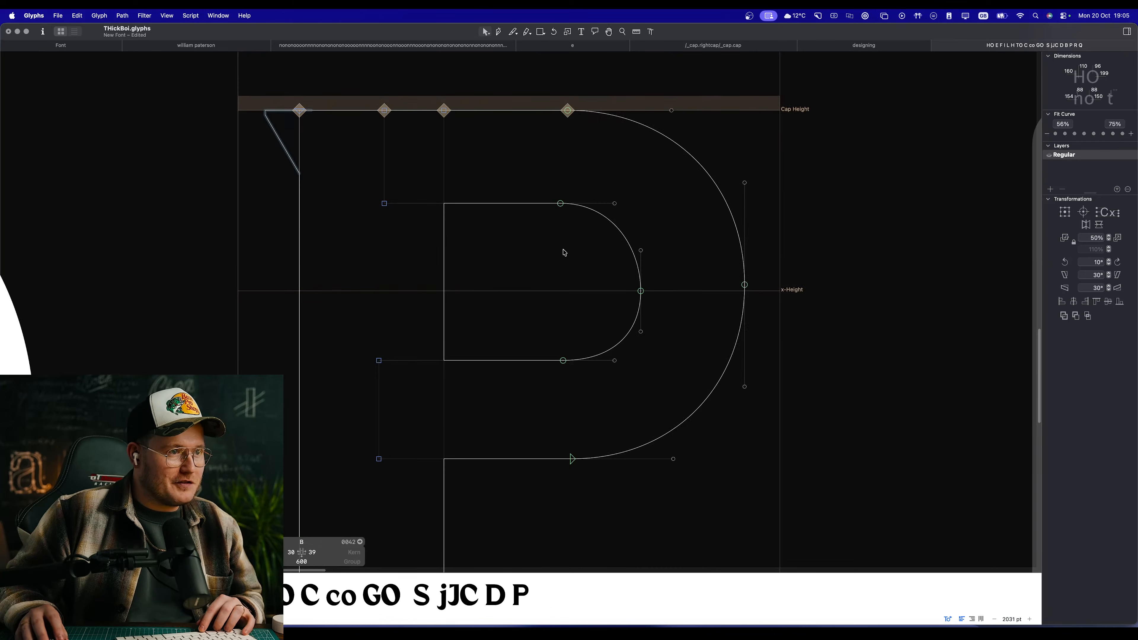
{"action": "left_click_drag", "start_coordinate": [641, 282], "coordinate": [642, 240]}
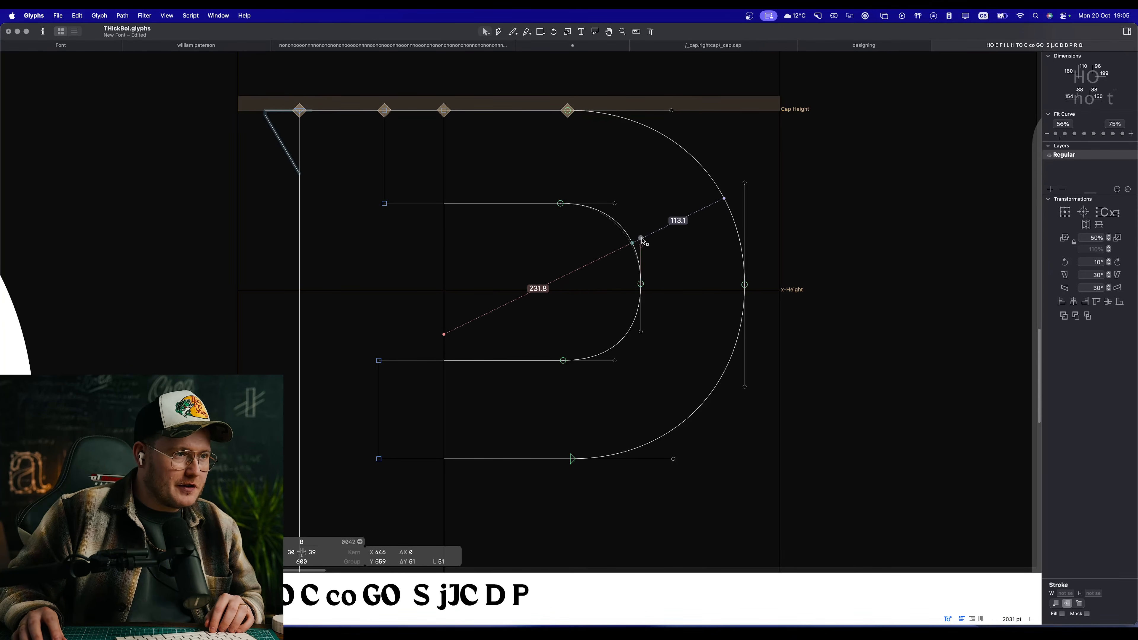
{"action": "left_click", "coordinate": [652, 223]}
Step: Shift the counter's top and bottom curve nodes slightly toward the stem and check the filled letter beside the D
{"action": "left_click_drag", "start_coordinate": [581, 191], "coordinate": [538, 405]}
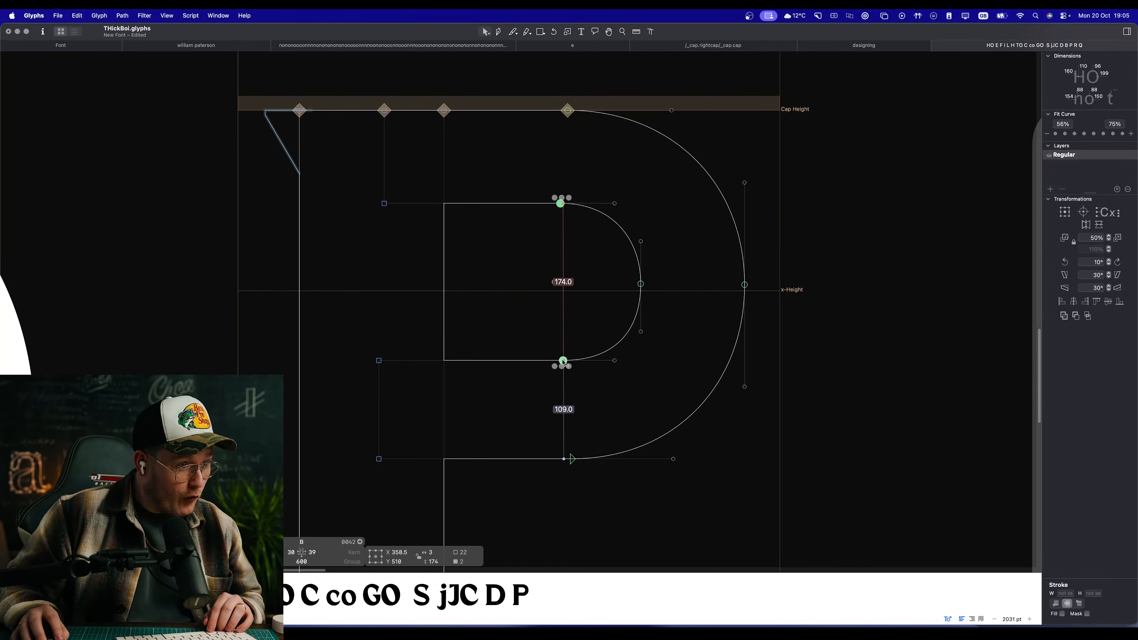
{"action": "left_click_drag", "start_coordinate": [564, 361], "coordinate": [555, 361]}
{"action": "key", "text": "space"}
{"action": "scroll", "coordinate": [572, 348], "scroll_direction": "down", "scroll_amount": 10}
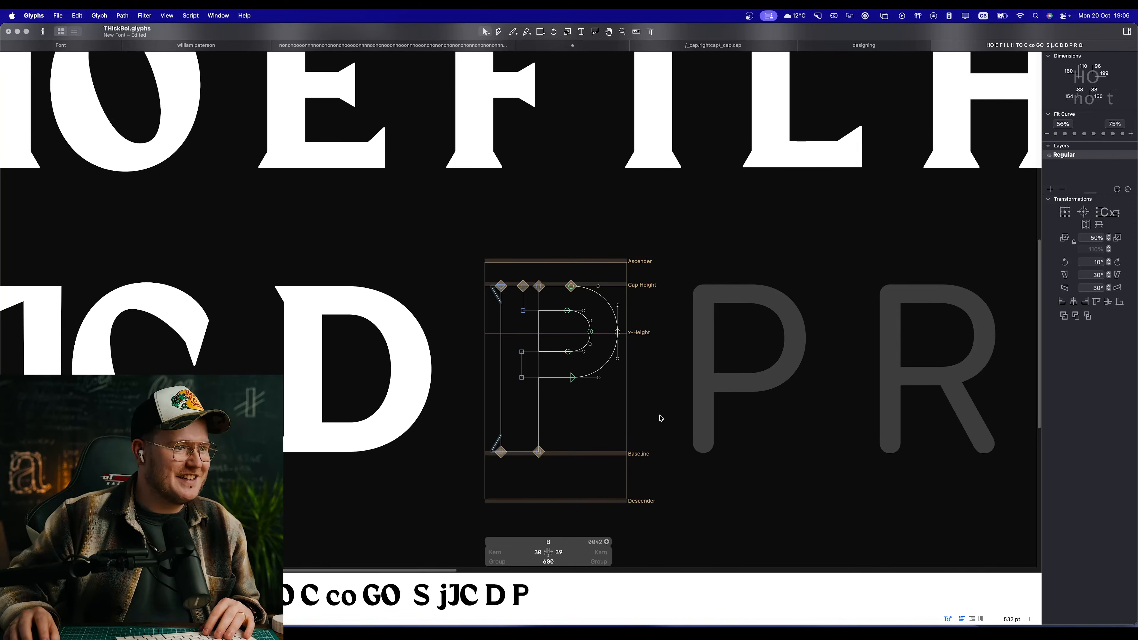
{"action": "key", "text": "space"}
{"action": "scroll", "coordinate": [581, 356], "scroll_direction": "up", "scroll_amount": 5}
{"action": "scroll", "coordinate": [544, 290], "scroll_direction": "up", "scroll_amount": 1}
Step: Try to shift the counter's curved end toward the stem to thicken the bowl, and undo the attempt
{"action": "mouse_move", "coordinate": [607, 348]}
{"action": "left_mouse_down"}
{"action": "mouse_move", "coordinate": [520, 246]}
{"action": "mouse_move", "coordinate": [603, 361]}
{"action": "left_mouse_up"}
{"action": "left_click", "coordinate": [560, 269]}
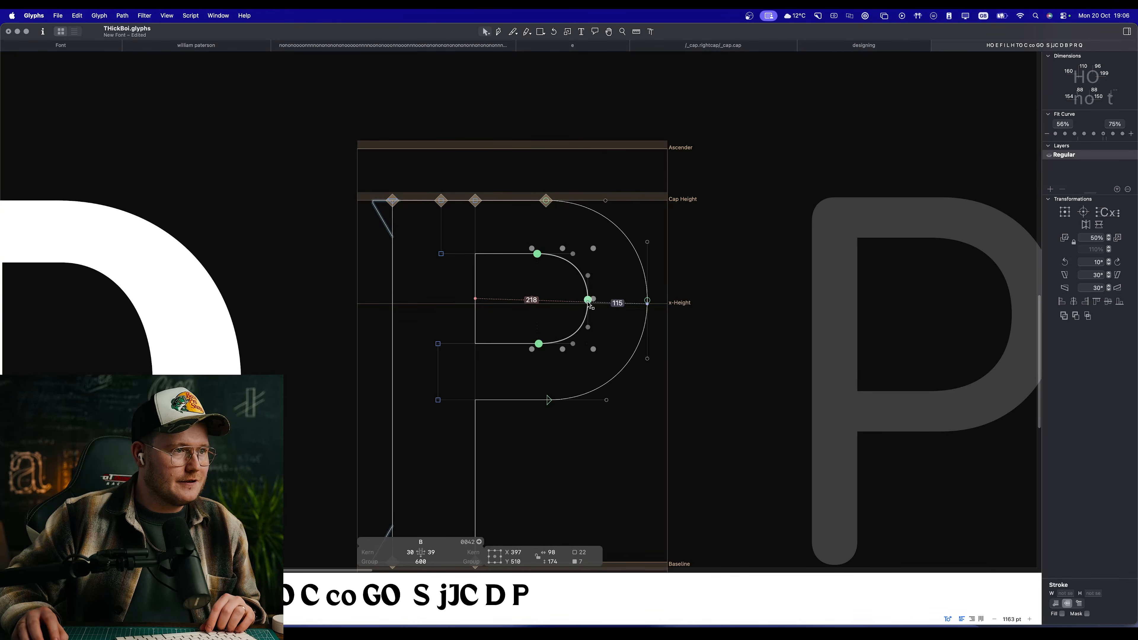
{"action": "left_click_drag", "start_coordinate": [588, 300], "coordinate": [579, 301]}
{"action": "left_click", "coordinate": [547, 305]}
{"action": "key", "text": "space"}
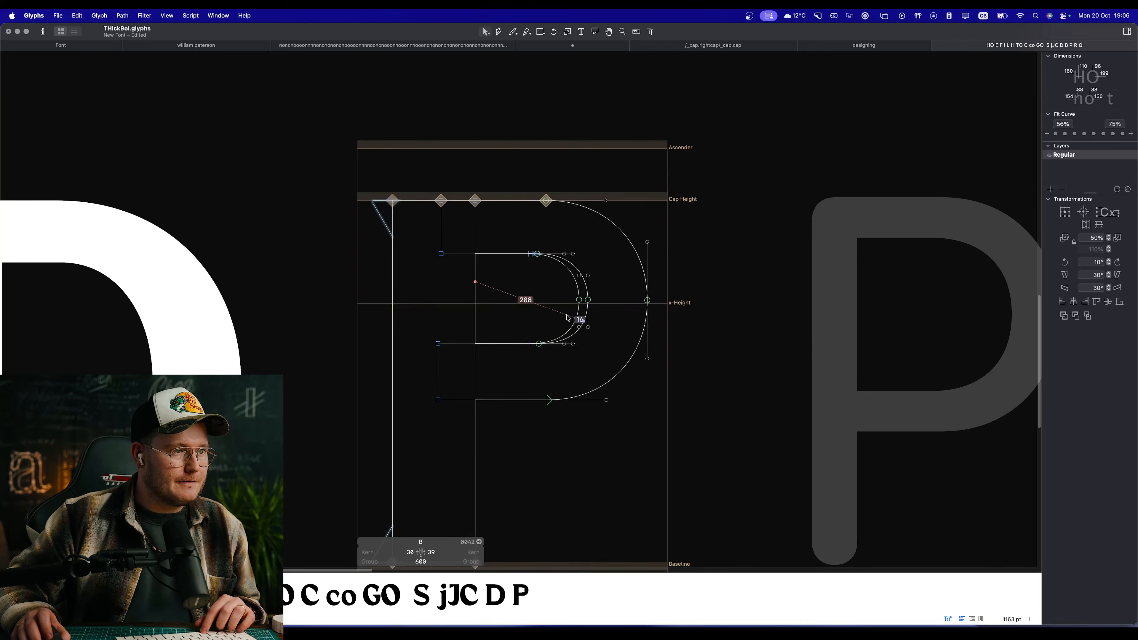
{"action": "key", "text": "super+z"}
Step: Move the counter's curved end 19 units toward the stem and compare the filled letter with the other capitals
{"action": "left_click_drag", "start_coordinate": [609, 352], "coordinate": [528, 253]}
{"action": "key", "text": "space"}
{"action": "scroll", "coordinate": [554, 287], "scroll_direction": "down", "scroll_amount": 5}
{"action": "scroll", "coordinate": [565, 315], "scroll_direction": "up", "scroll_amount": 3}
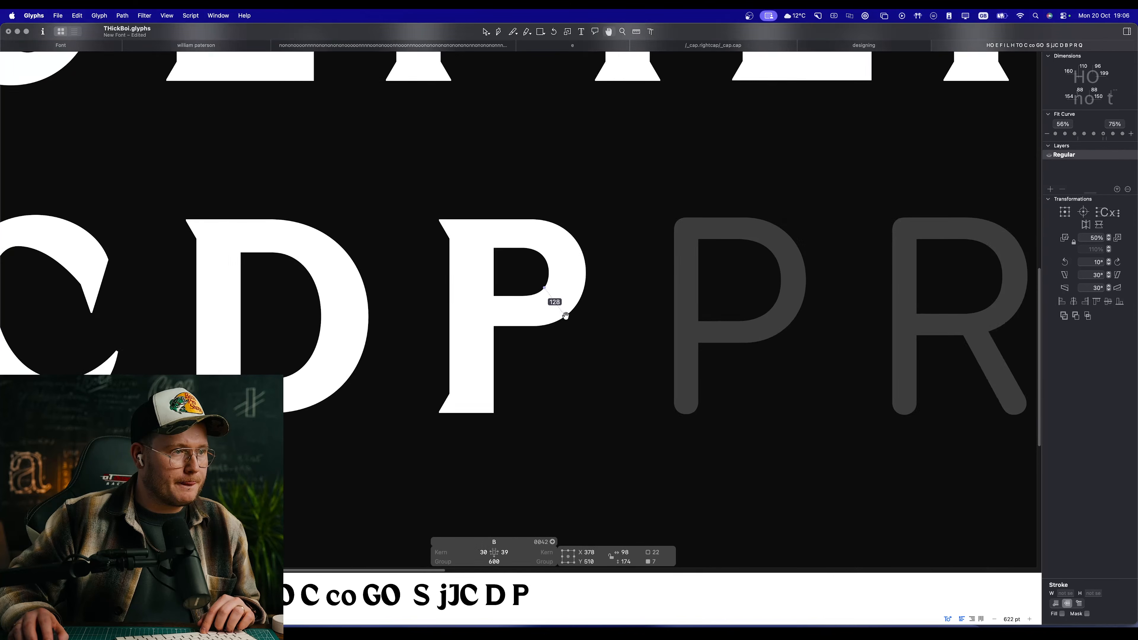
{"action": "scroll", "coordinate": [611, 373], "scroll_direction": "down", "scroll_amount": 5}
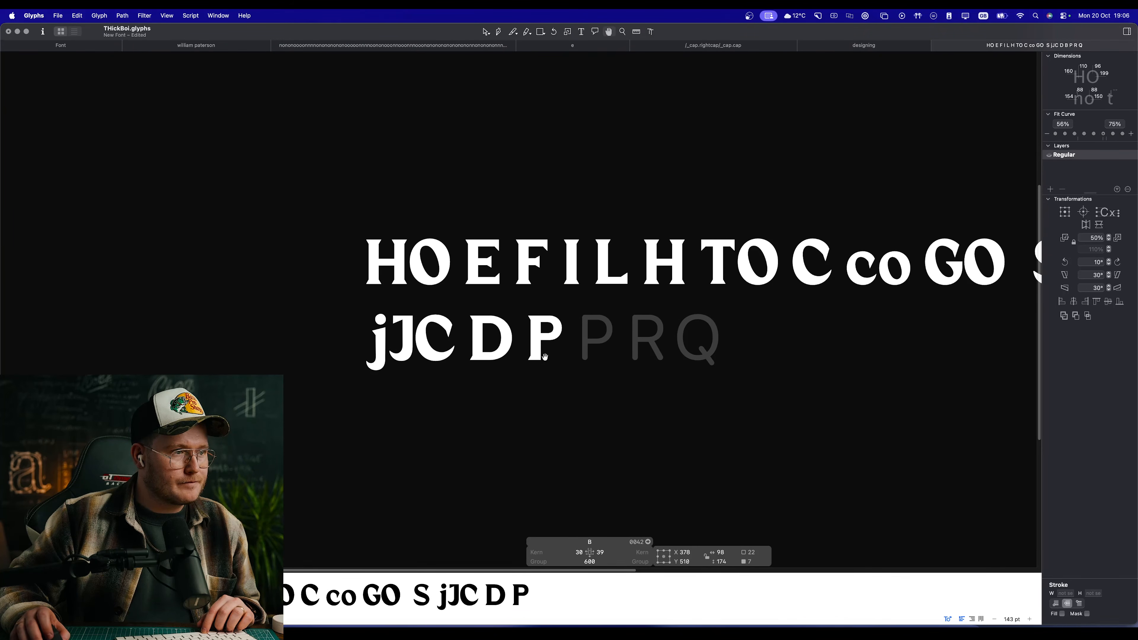
{"action": "scroll", "coordinate": [544, 356], "scroll_direction": "down", "scroll_amount": 2}
{"action": "scroll", "coordinate": [541, 354], "scroll_direction": "up", "scroll_amount": 4}
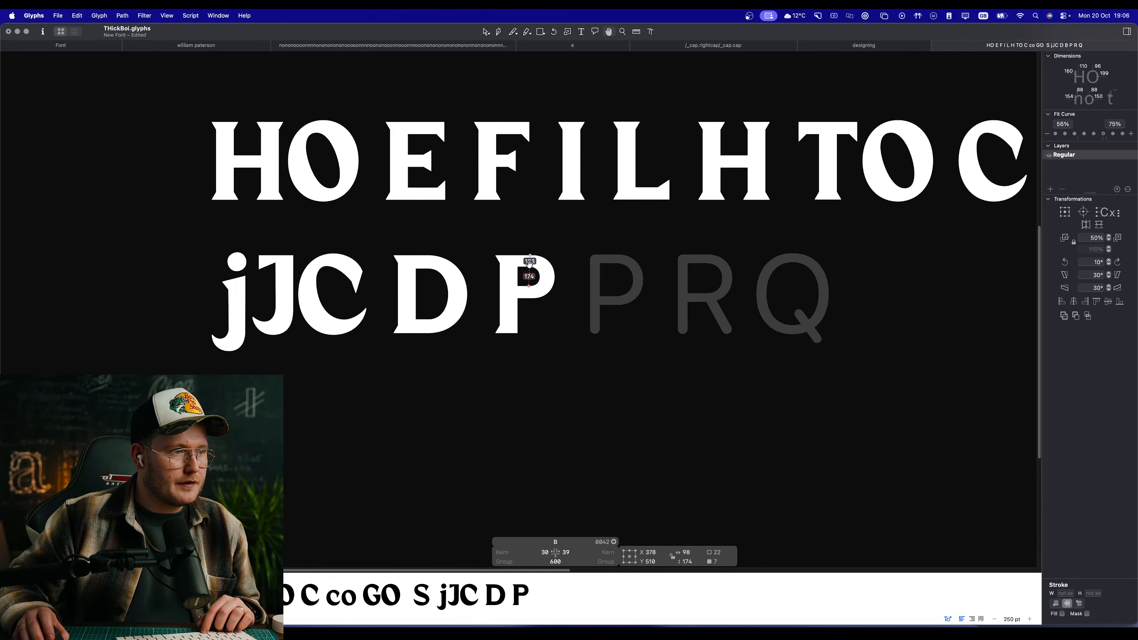
{"action": "scroll", "coordinate": [530, 263], "scroll_direction": "up", "scroll_amount": 3}
Step: Duplicate the whole bowl contour straight down so the copy's top edge lines up with the bottom of the upper counter
{"action": "key", "text": "space"}
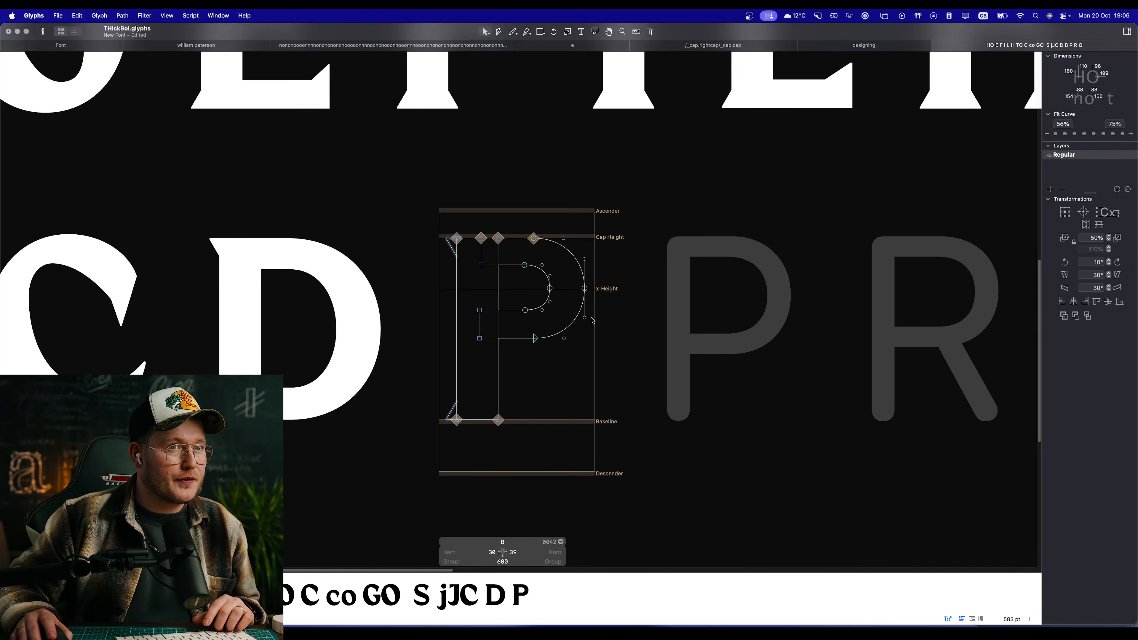
{"action": "scroll", "coordinate": [562, 298], "scroll_direction": "up", "scroll_amount": 3}
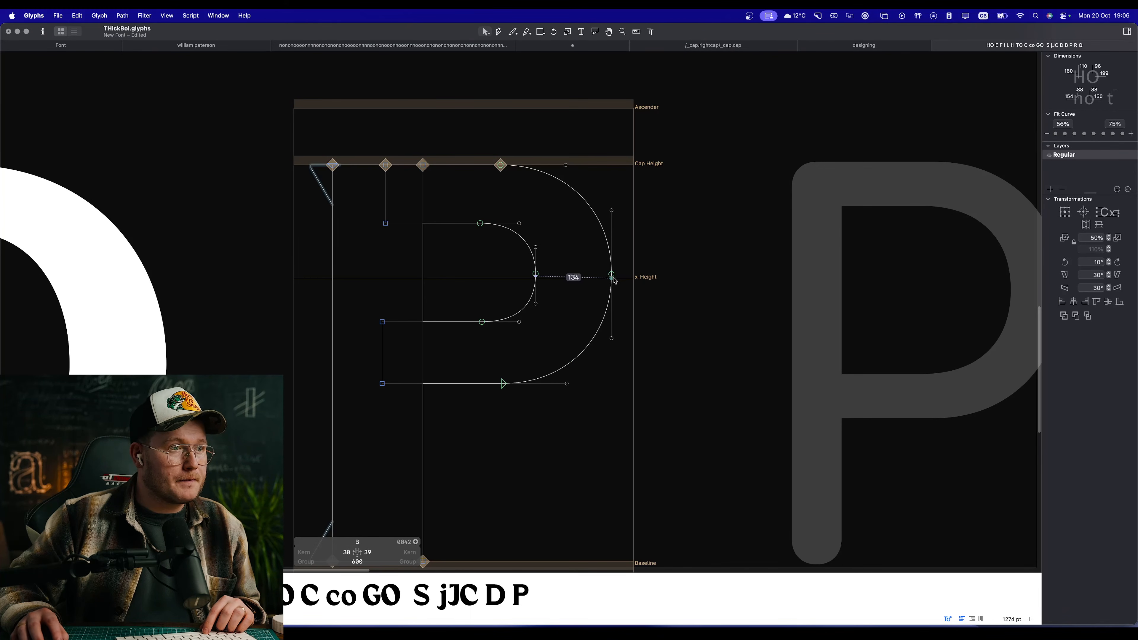
{"action": "scroll", "coordinate": [508, 289], "scroll_direction": "down", "scroll_amount": 3}
{"action": "scroll", "coordinate": [483, 260], "scroll_direction": "up", "scroll_amount": 2}
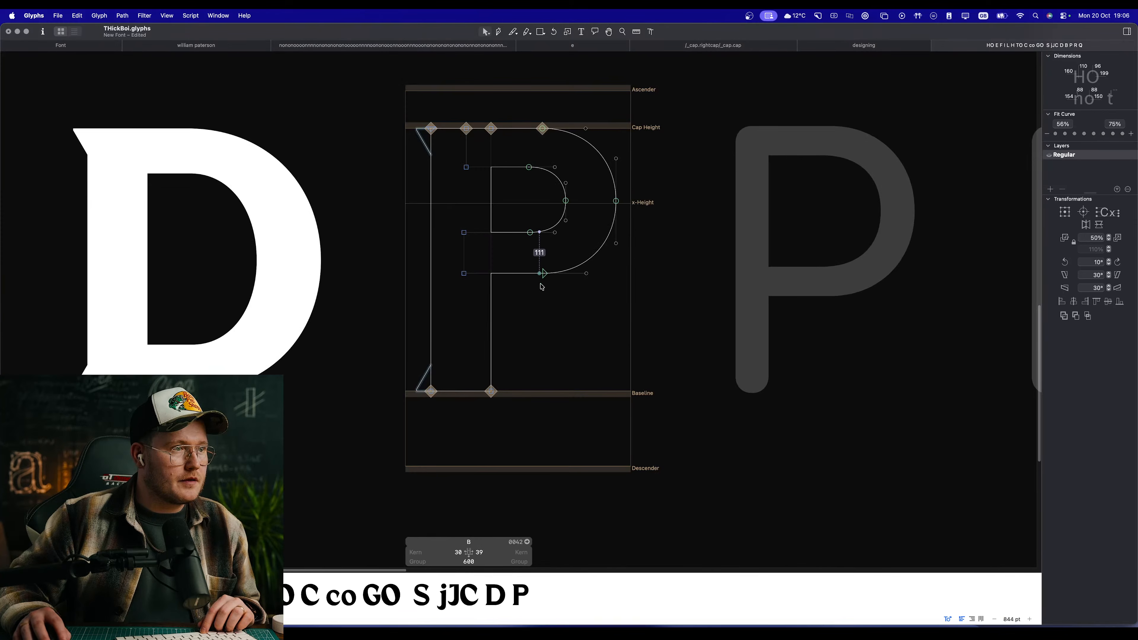
{"action": "left_click", "coordinate": [543, 273]}
{"action": "left_click", "coordinate": [516, 300]}
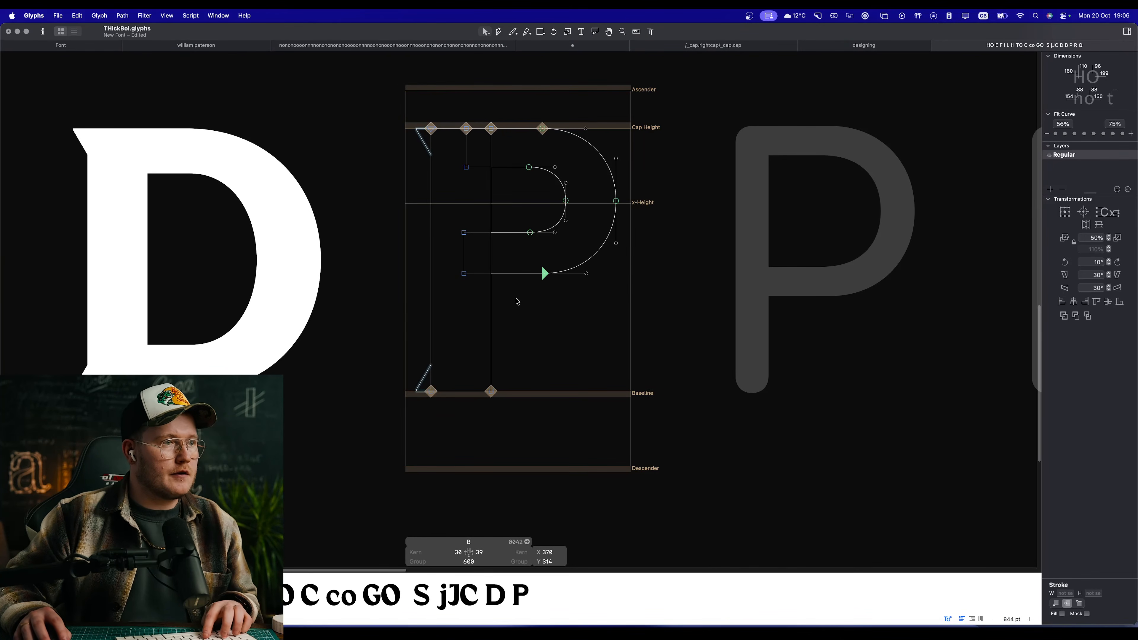
{"action": "key", "text": "space"}
{"action": "double_click", "coordinate": [530, 232]}
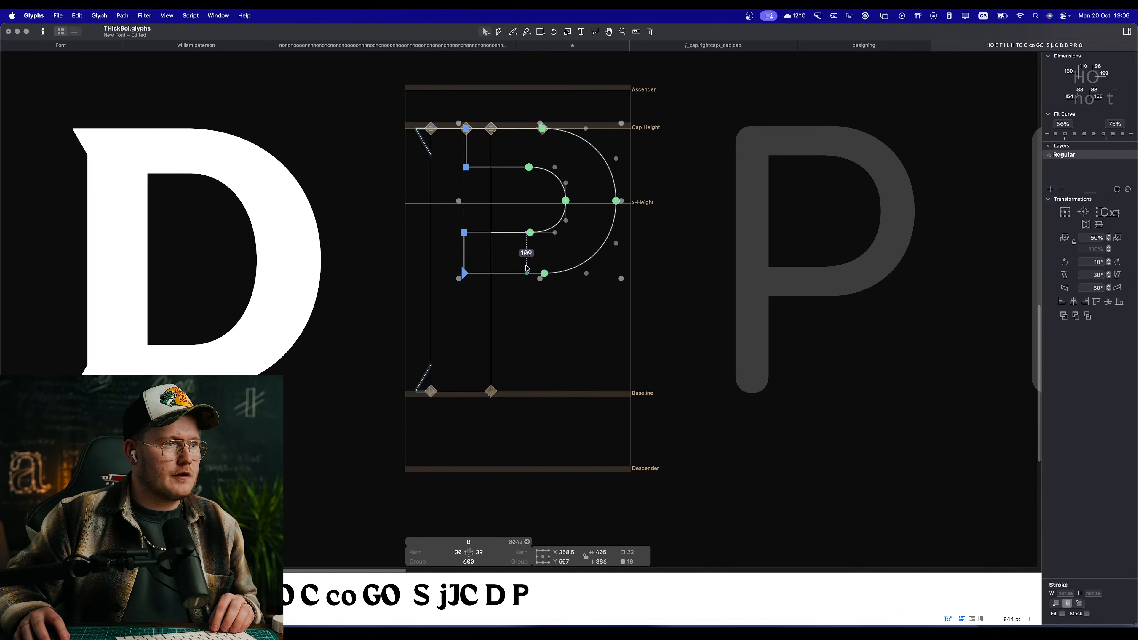
{"action": "left_click_drag", "start_coordinate": [543, 129], "coordinate": [548, 233]}
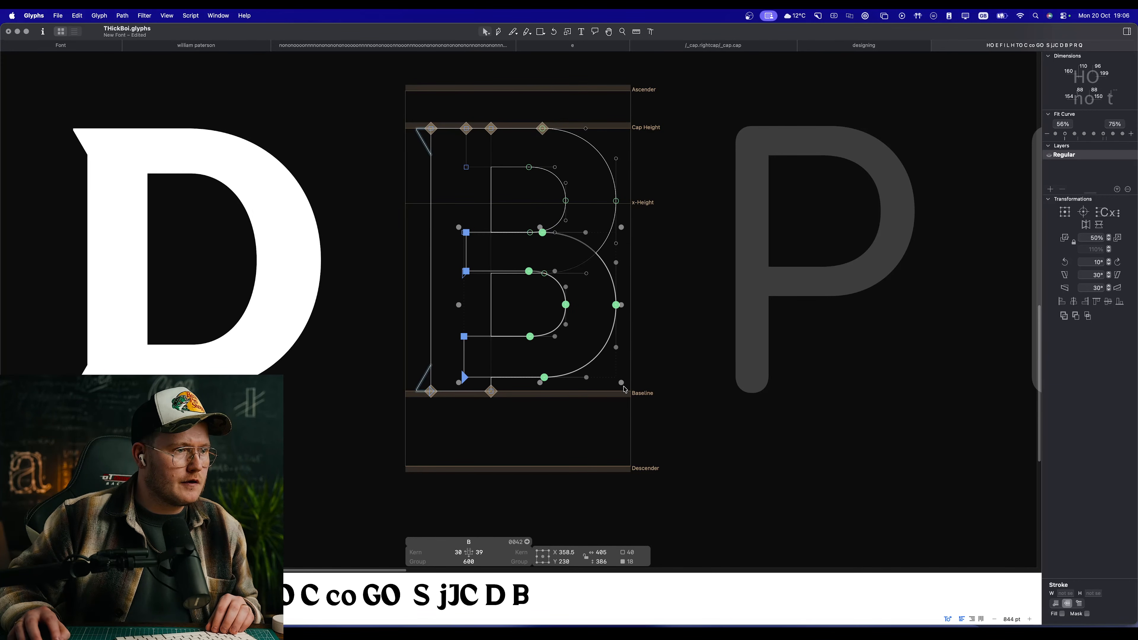
Step: Scale the lower bowl to 459 units wide and 423 units high, reaching the baseline, and check the filled B among the other capitals
{"action": "left_click_drag", "start_coordinate": [620, 383], "coordinate": [634, 390]}
{"action": "key", "text": "space"}
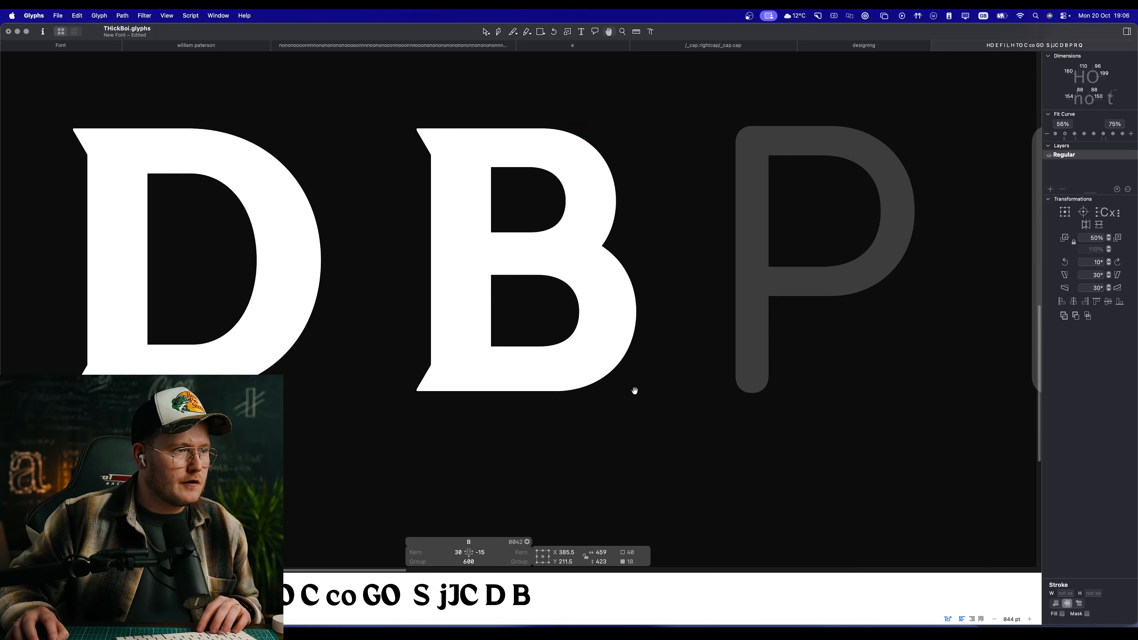
{"action": "scroll", "coordinate": [535, 320], "scroll_direction": "down", "scroll_amount": 8}
{"action": "scroll", "coordinate": [535, 305], "scroll_direction": "up", "scroll_amount": 10}
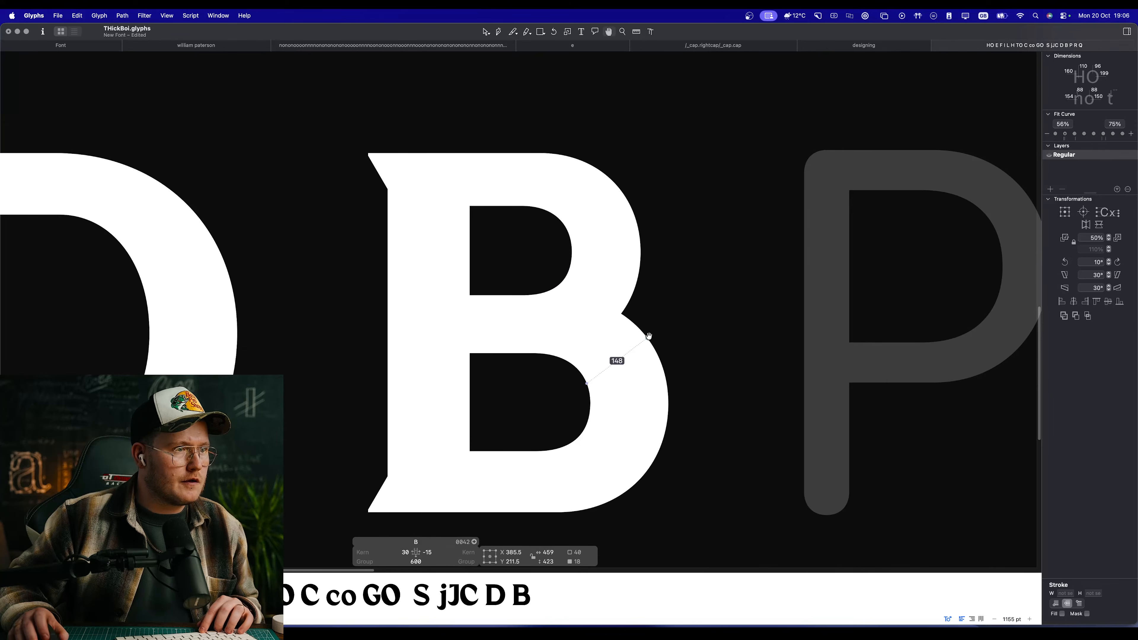
{"action": "scroll", "coordinate": [584, 333], "scroll_direction": "down", "scroll_amount": 10}
{"action": "scroll", "coordinate": [585, 330], "scroll_direction": "up", "scroll_amount": 2}
{"action": "scroll", "coordinate": [553, 329], "scroll_direction": "down", "scroll_amount": 5}
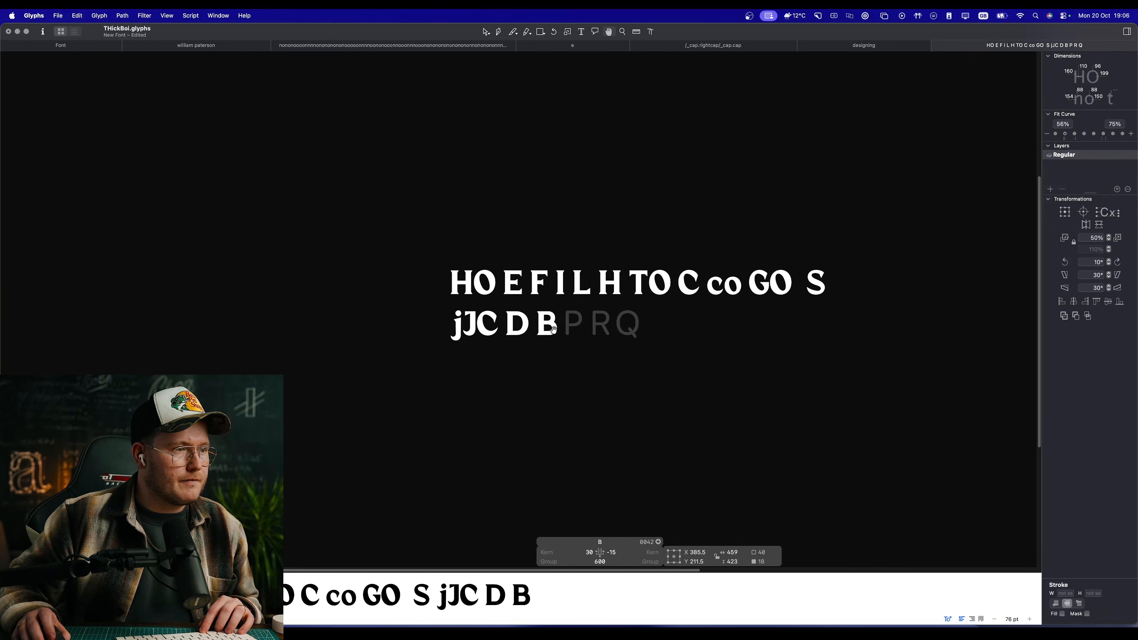
{"action": "scroll", "coordinate": [553, 330], "scroll_direction": "down", "scroll_amount": 2}
{"action": "scroll", "coordinate": [542, 315], "scroll_direction": "up", "scroll_amount": 5}
{"action": "scroll", "coordinate": [528, 305], "scroll_direction": "up", "scroll_amount": 8}
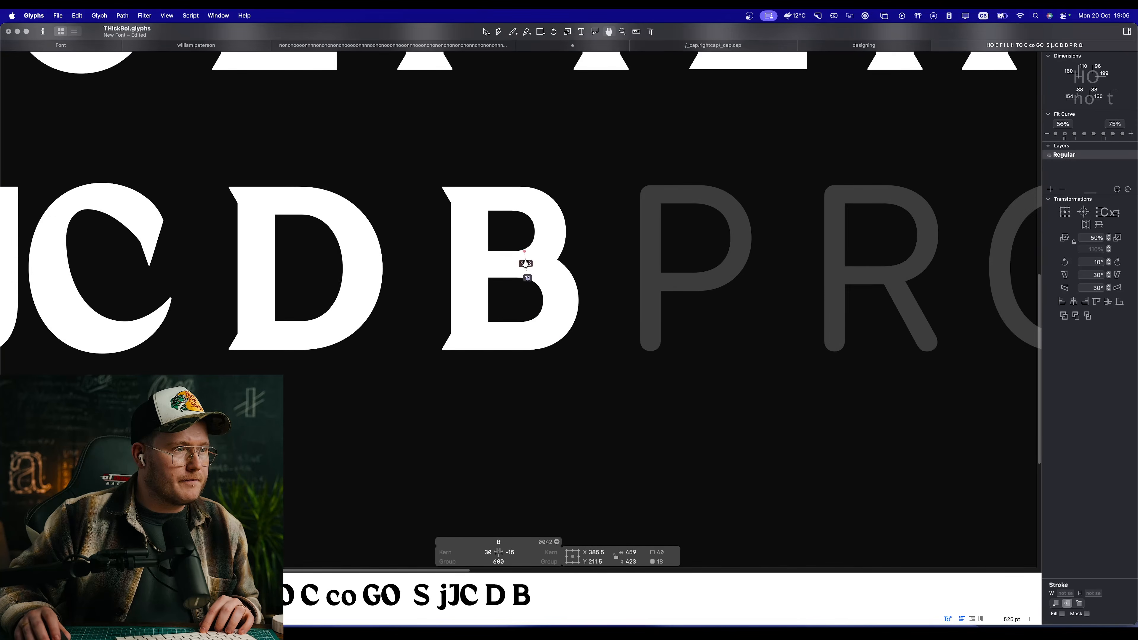
{"action": "scroll", "coordinate": [525, 264], "scroll_direction": "up", "scroll_amount": 8}
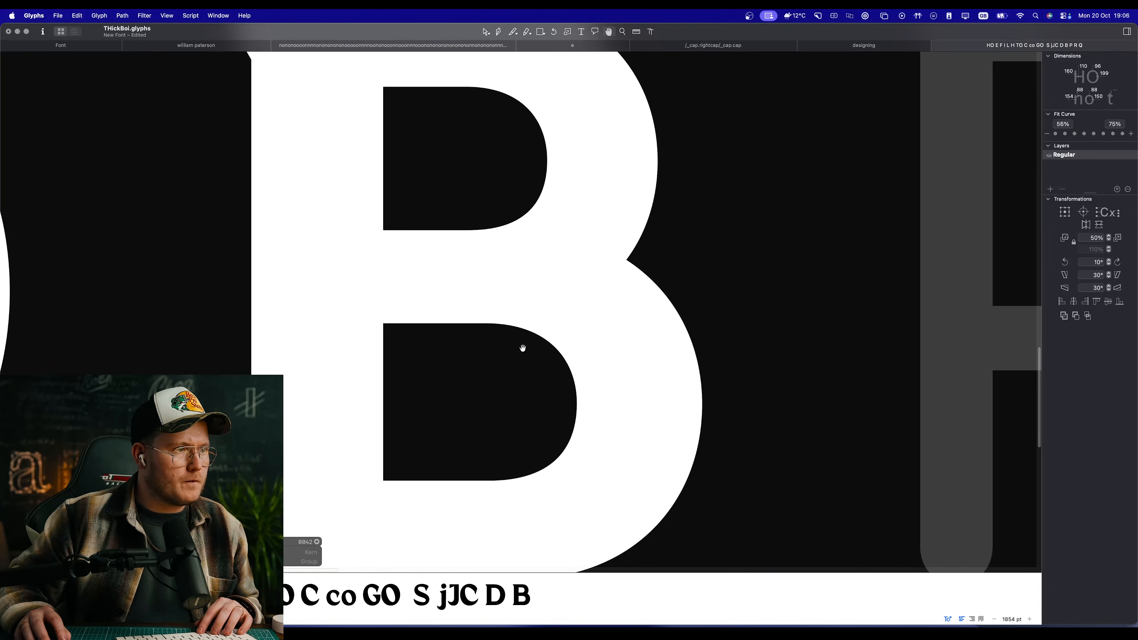
Step: Raise the upper edge of the lower bowl's counter to Y 314, flush with the upper bowl's bottom edge
{"action": "key", "text": "space"}
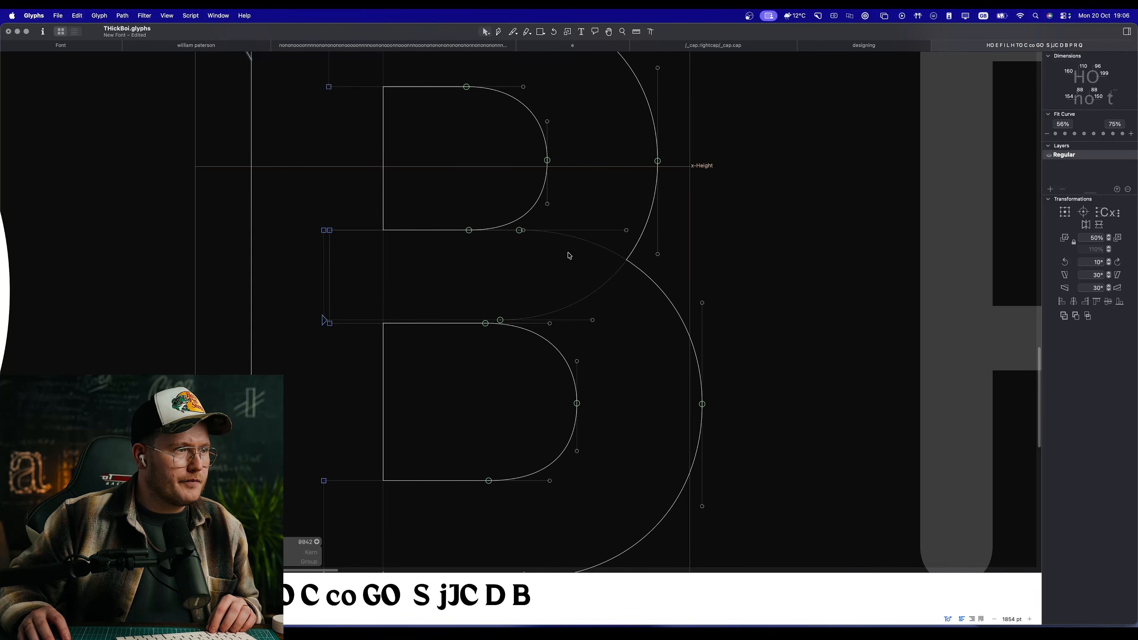
{"action": "double_click", "coordinate": [640, 283]}
{"action": "scroll", "coordinate": [436, 260], "scroll_direction": "up", "scroll_amount": 5}
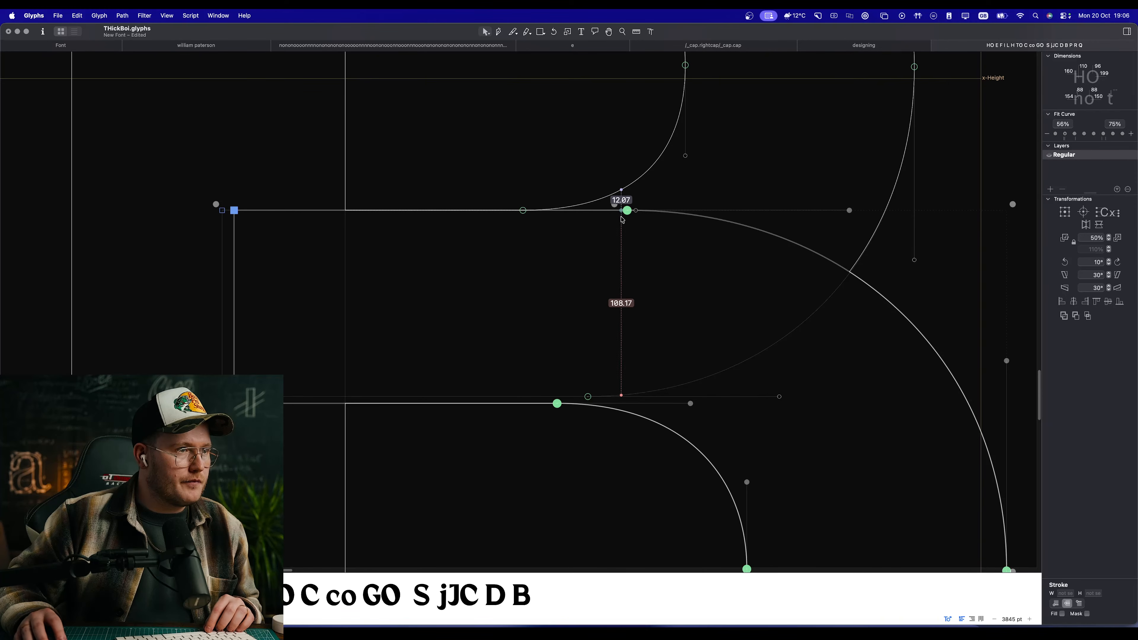
{"action": "key", "text": "shift+Up"}
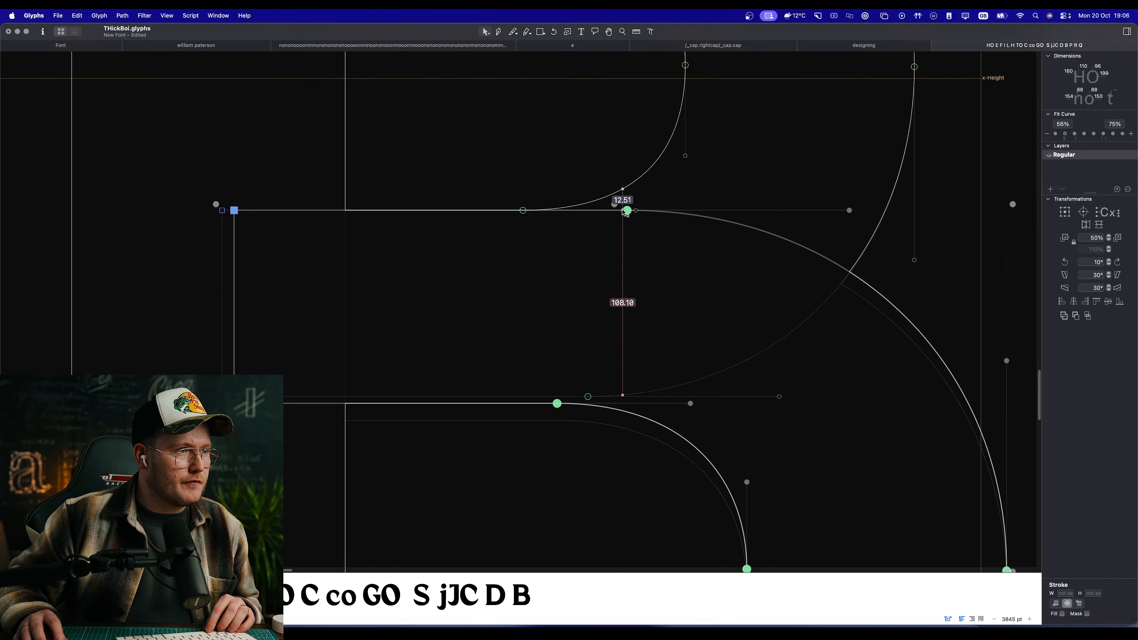
{"action": "left_click", "coordinate": [514, 412]}
{"action": "left_click", "coordinate": [521, 403]}
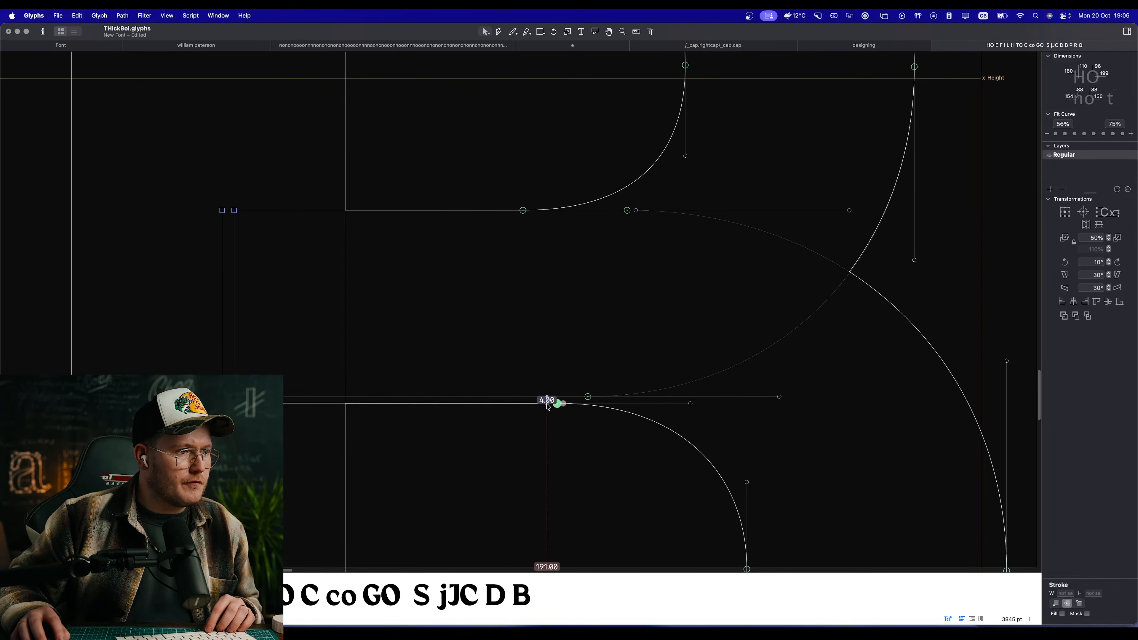
{"action": "left_click_drag", "start_coordinate": [556, 403], "coordinate": [555, 395]}
Step: Examine the filled B's crossbar and overall proportions next to the C and D
{"action": "key", "text": "space"}
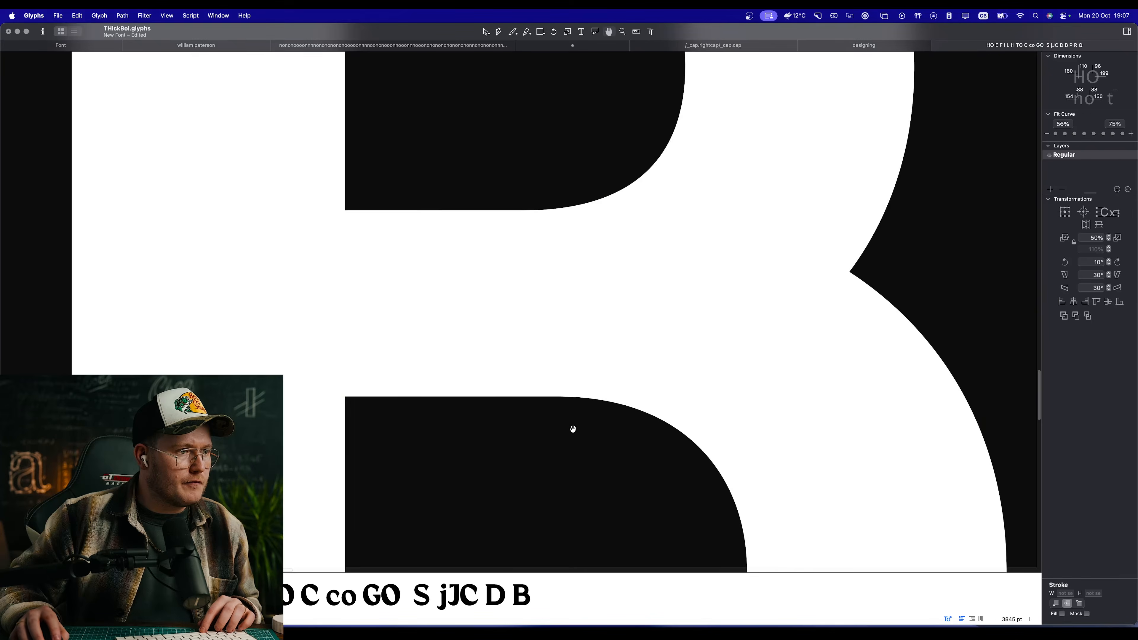
{"action": "scroll", "coordinate": [572, 426], "scroll_direction": "down", "scroll_amount": 8}
{"action": "scroll", "coordinate": [557, 331], "scroll_direction": "up", "scroll_amount": 4}
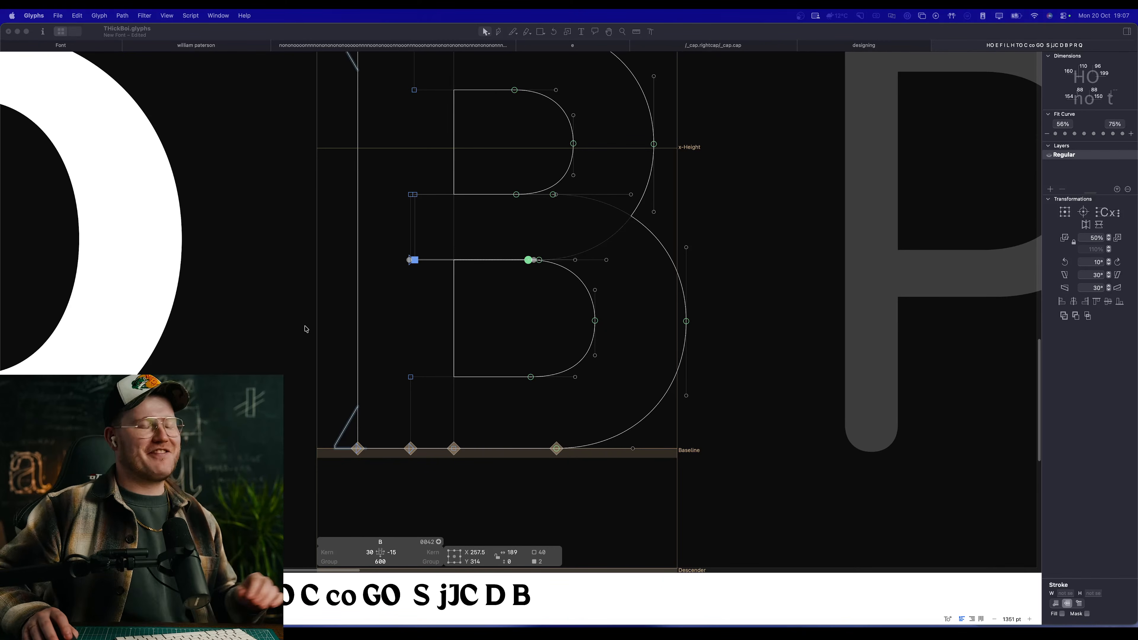
{"action": "left_click", "coordinate": [804, 278]}
{"action": "key", "text": "space"}
{"action": "scroll", "coordinate": [606, 359], "scroll_direction": "down", "scroll_amount": 5}
{"action": "scroll", "coordinate": [532, 302], "scroll_direction": "down", "scroll_amount": 5}
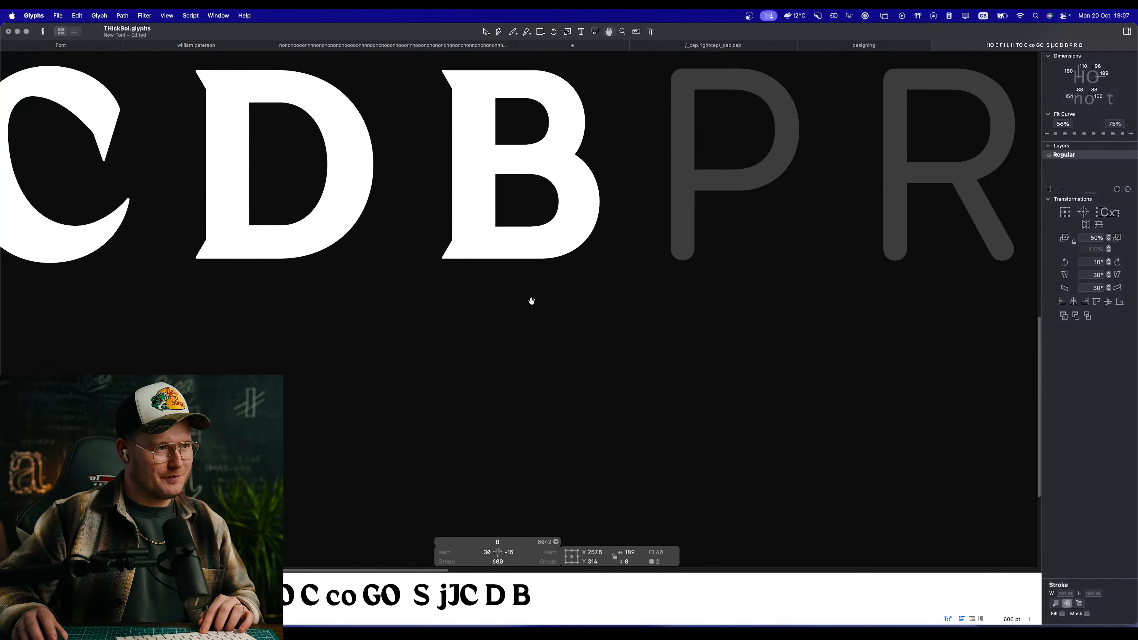
Step: Refit the upper and lower curve segments of the lower bowl's counter with the second Fit Curve setting
{"action": "scroll", "coordinate": [524, 293], "scroll_direction": "up", "scroll_amount": 1}
{"action": "scroll", "coordinate": [524, 293], "scroll_direction": "up", "scroll_amount": 4}
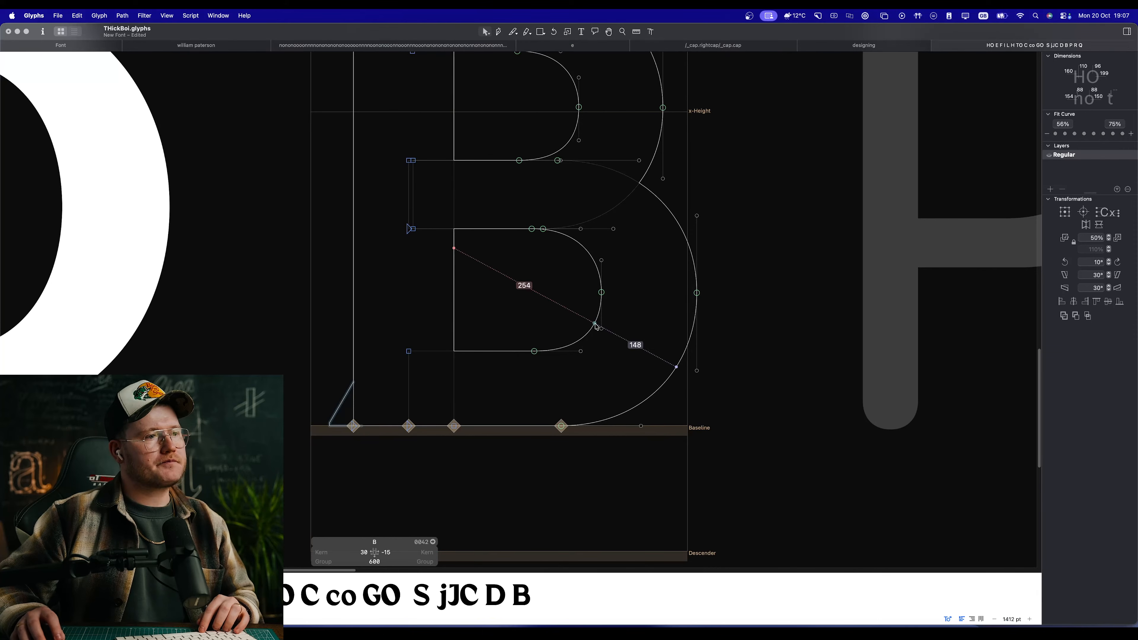
{"action": "left_click", "coordinate": [592, 259]}
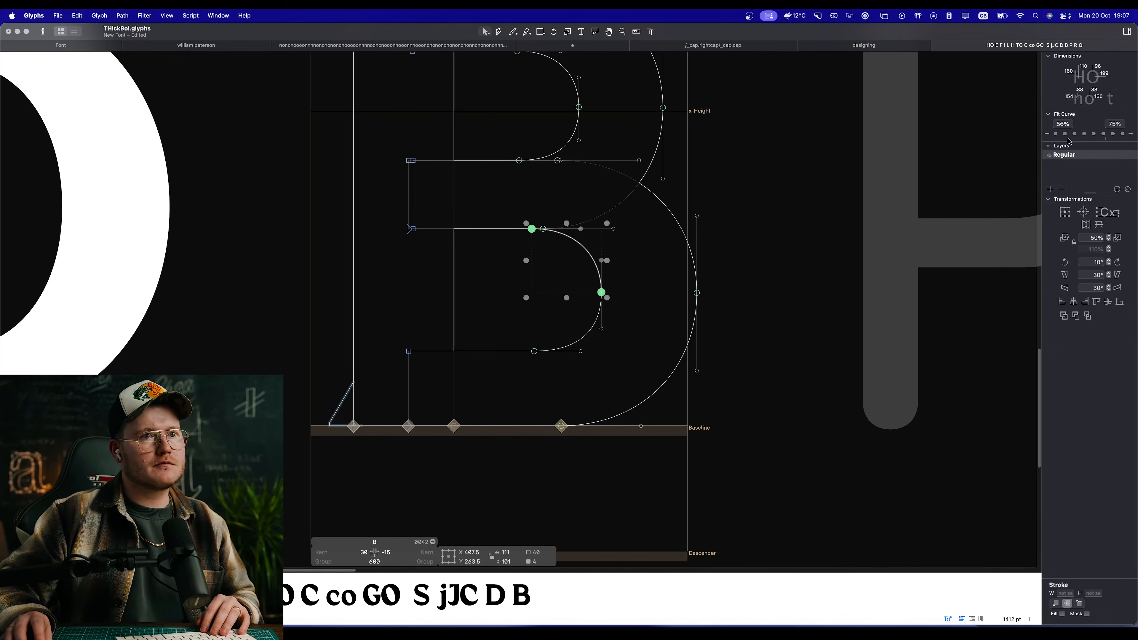
{"action": "left_click", "coordinate": [594, 324]}
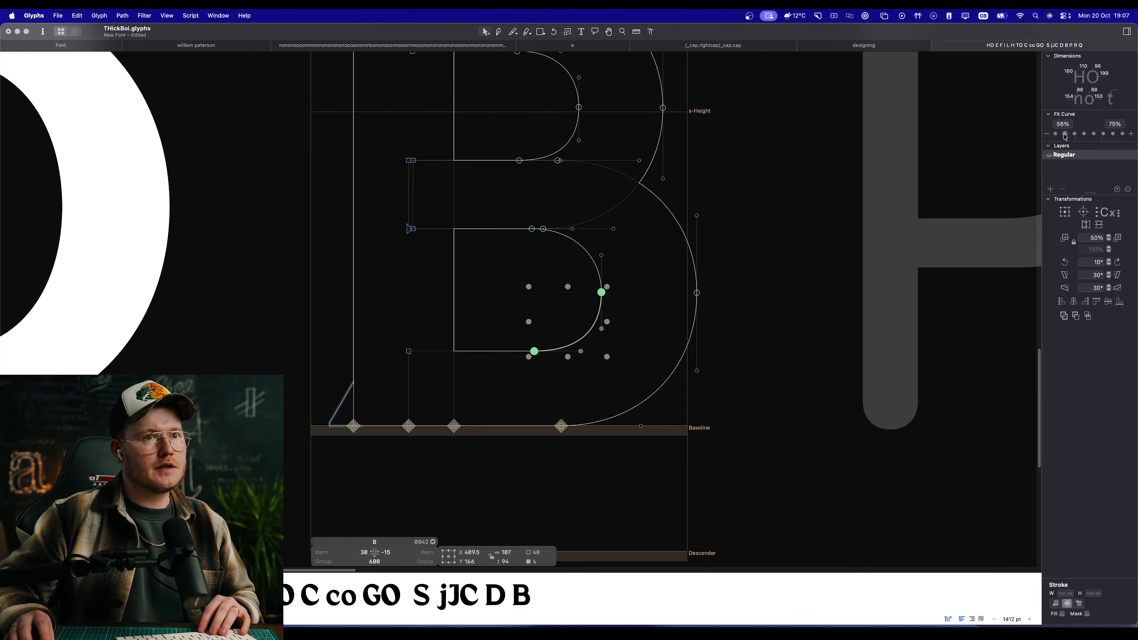
Step: Examine the filled B's lower bowl and its weight at different sizes among the other capitals
{"action": "scroll", "coordinate": [803, 351], "scroll_direction": "down", "scroll_amount": 4}
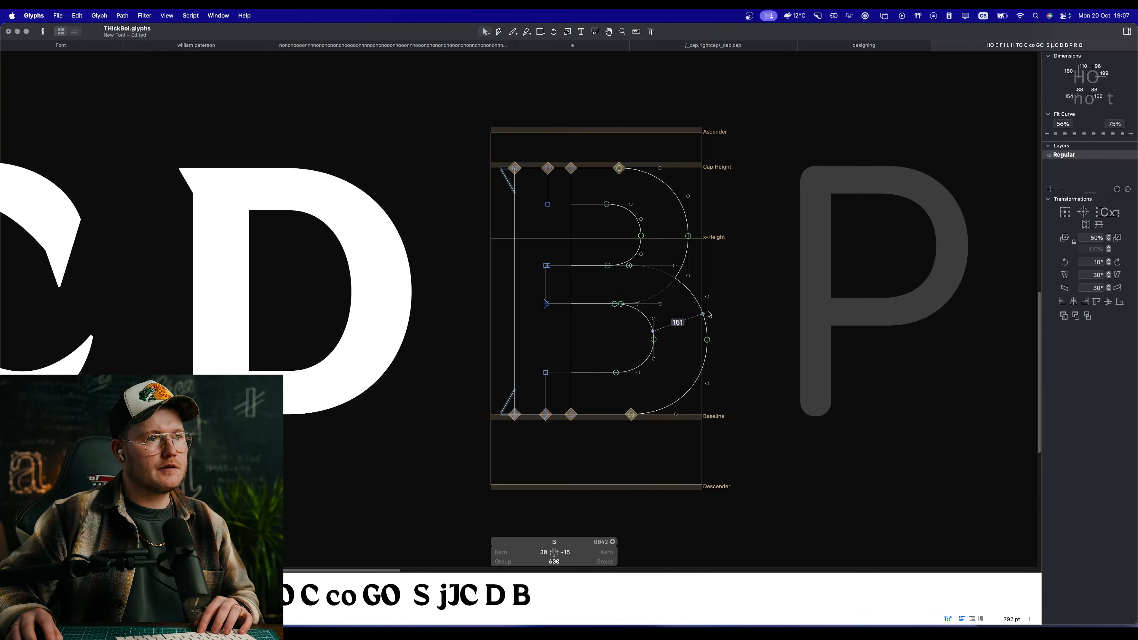
{"action": "left_click", "coordinate": [700, 310]}
{"action": "left_click", "coordinate": [732, 260]}
{"action": "key", "text": "space"}
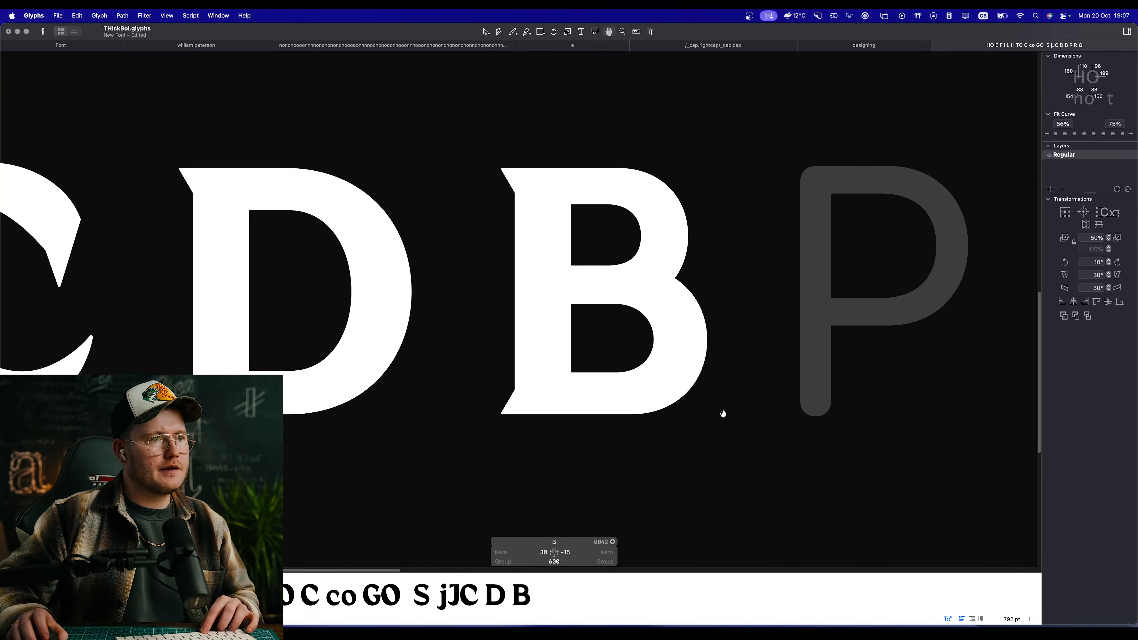
{"action": "left_click_drag", "start_coordinate": [814, 442], "coordinate": [476, 64]}
{"action": "left_click", "coordinate": [689, 165]}
{"action": "key", "text": "space"}
{"action": "scroll", "coordinate": [566, 324], "scroll_direction": "down", "scroll_amount": 10}
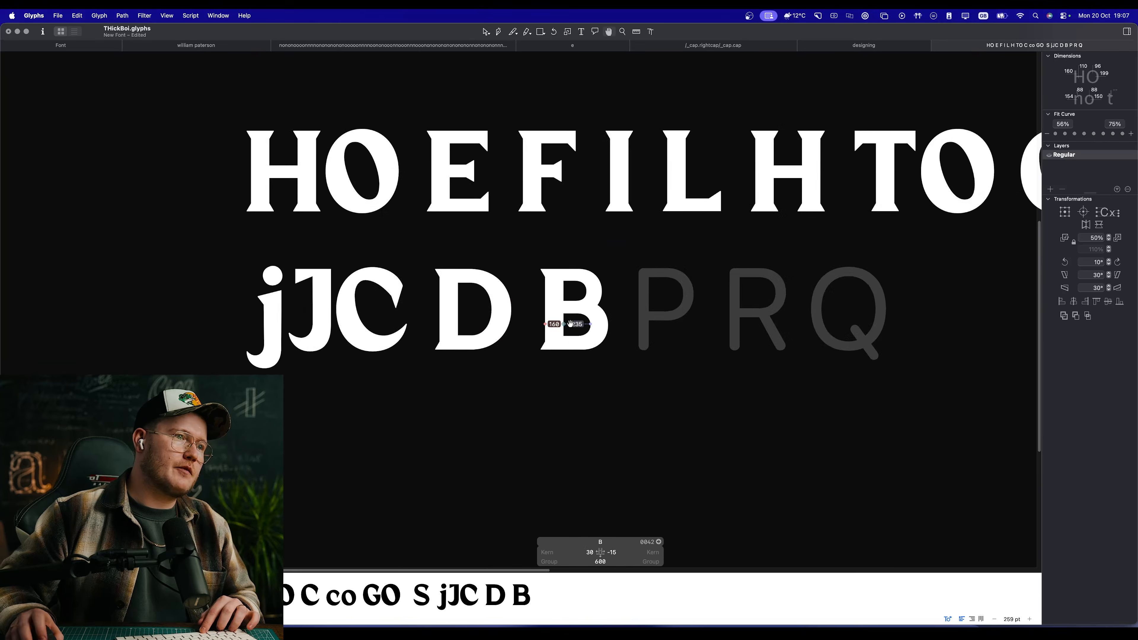
{"action": "scroll", "coordinate": [611, 348], "scroll_direction": "down", "scroll_amount": 5}
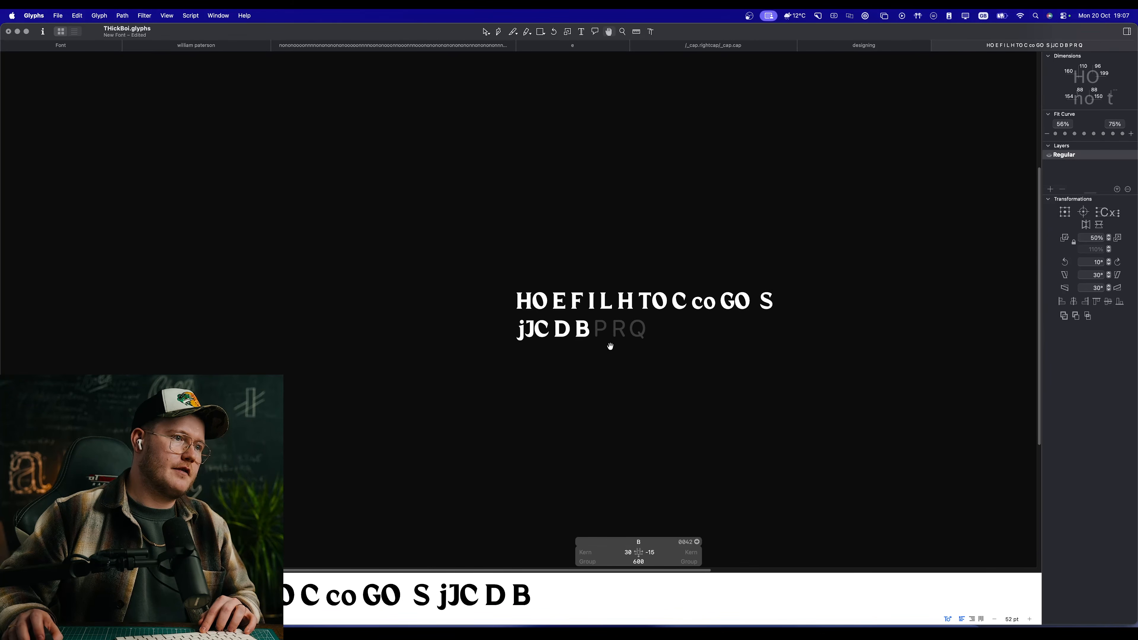
{"action": "scroll", "coordinate": [608, 342], "scroll_direction": "up", "scroll_amount": 15}
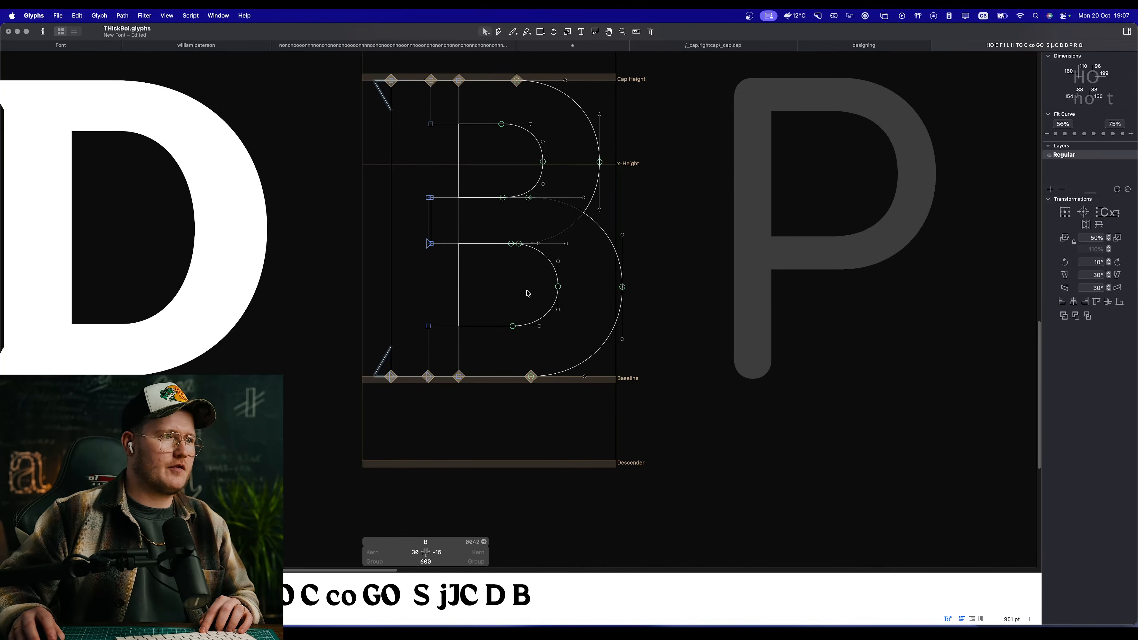
{"action": "left_click", "coordinate": [558, 290]}
{"action": "left_click_drag", "start_coordinate": [557, 286], "coordinate": [563, 288]}
{"action": "key", "text": "super+z"}
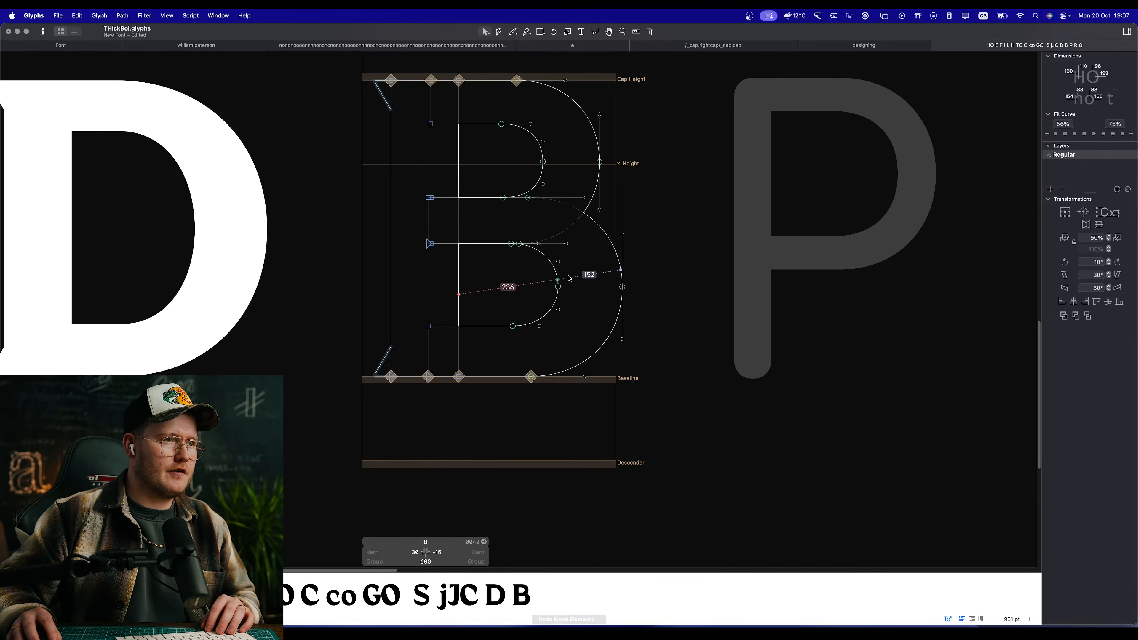
Step: Shift the curve nodes of the lower bowl's counter outward to X 423.5, narrowing the bowl's stroke
{"action": "left_click", "coordinate": [547, 257]}
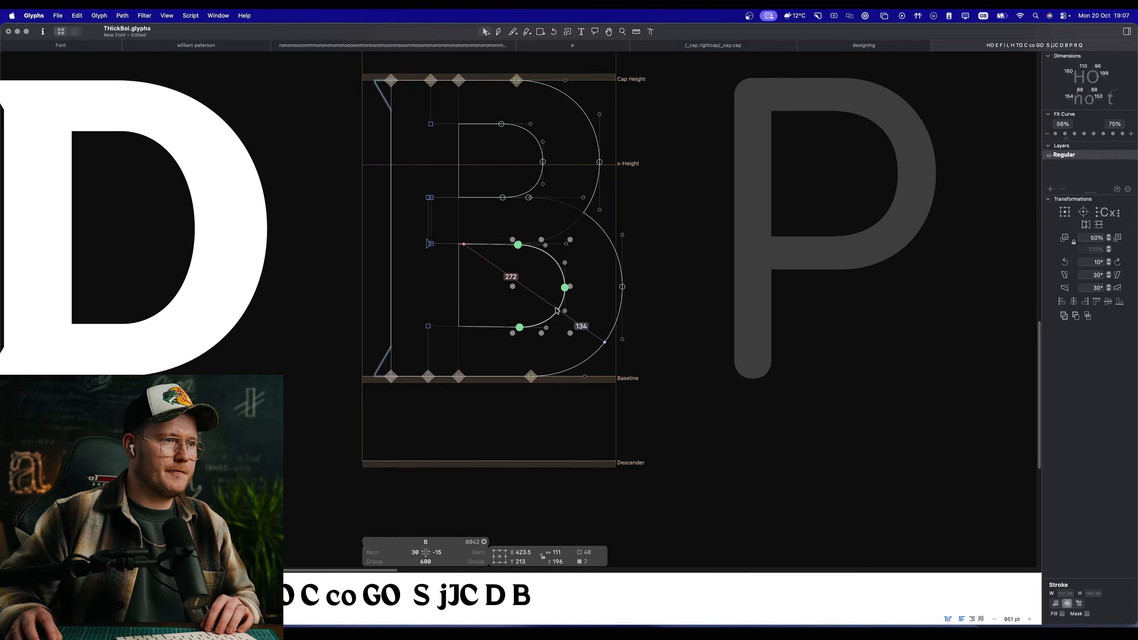
{"action": "scroll", "coordinate": [522, 300], "scroll_direction": "down", "scroll_amount": 10}
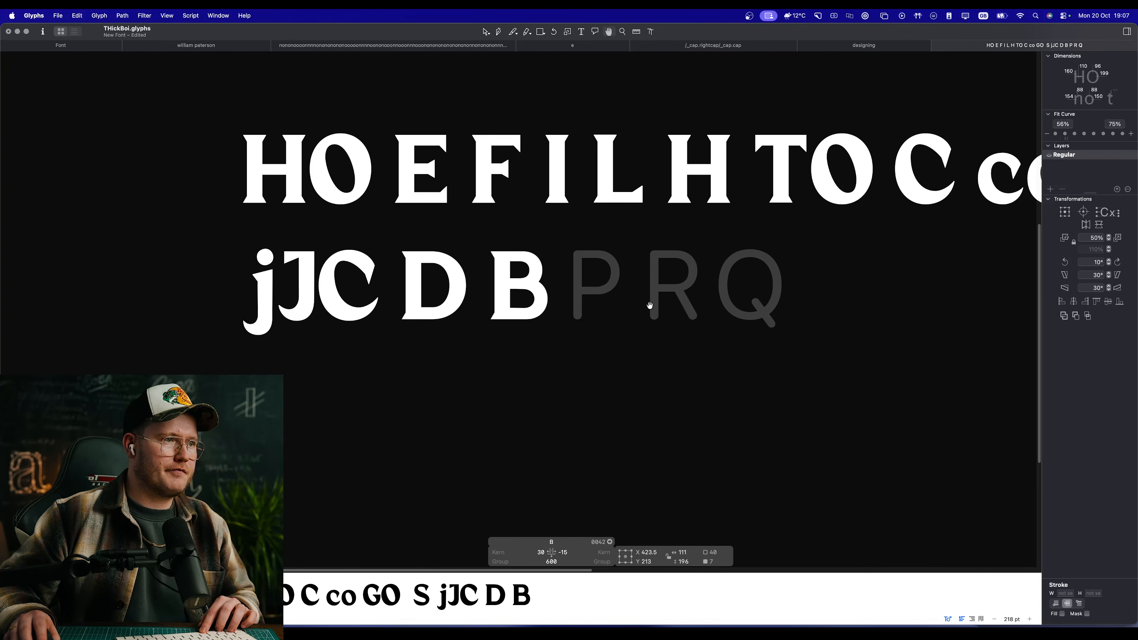
Step: Try to make the lower counter squarer by moving its two horizontal curve nodes inward and lengthening the vertical handles at its rightmost node
{"action": "scroll", "coordinate": [650, 306], "scroll_direction": "up", "scroll_amount": 10}
{"action": "scroll", "coordinate": [466, 282], "scroll_direction": "up", "scroll_amount": 5}
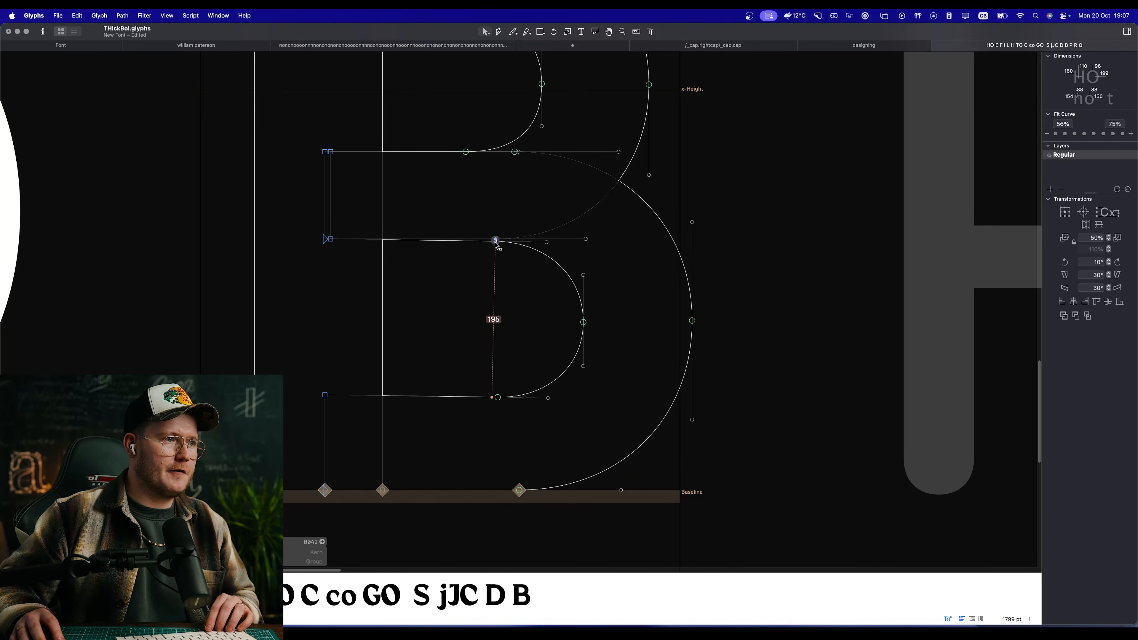
{"action": "left_click", "coordinate": [496, 240]}
{"action": "left_click", "coordinate": [497, 398], "text": "shift"}
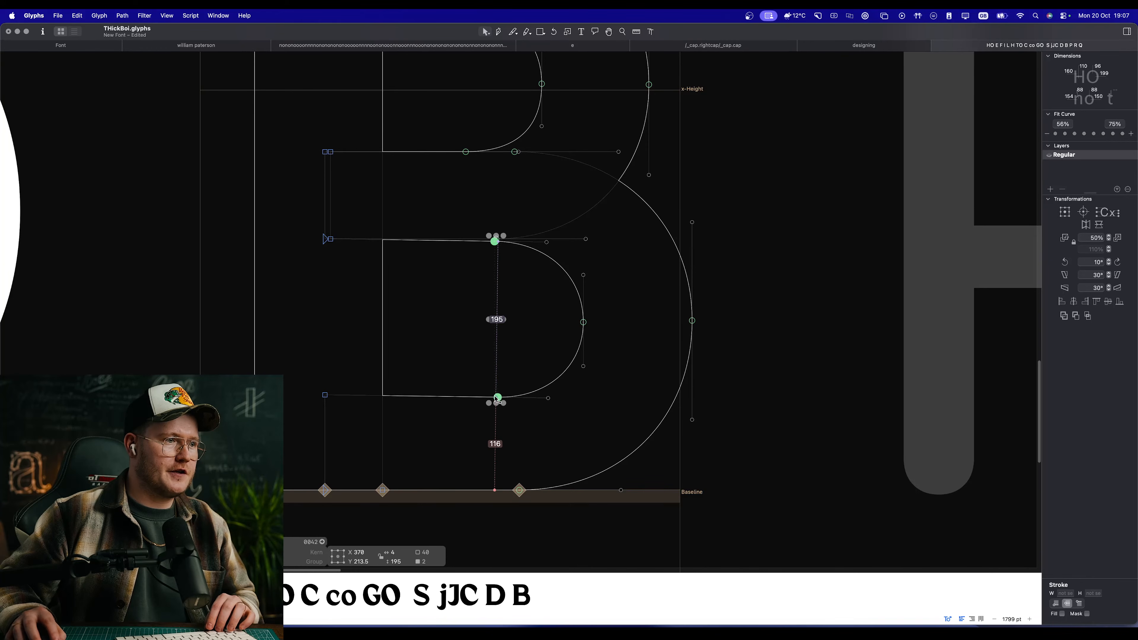
{"action": "left_click_drag", "start_coordinate": [497, 398], "coordinate": [479, 398]}
{"action": "left_click", "coordinate": [484, 377]}
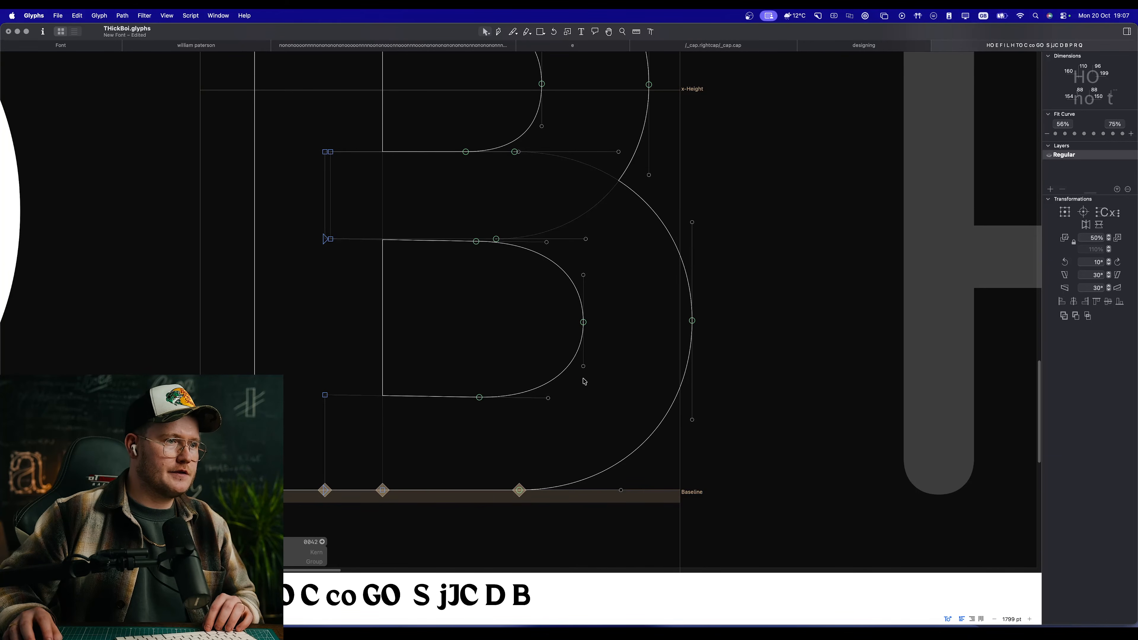
{"action": "left_click_drag", "start_coordinate": [584, 367], "coordinate": [583, 373]}
{"action": "left_click", "coordinate": [584, 275]}
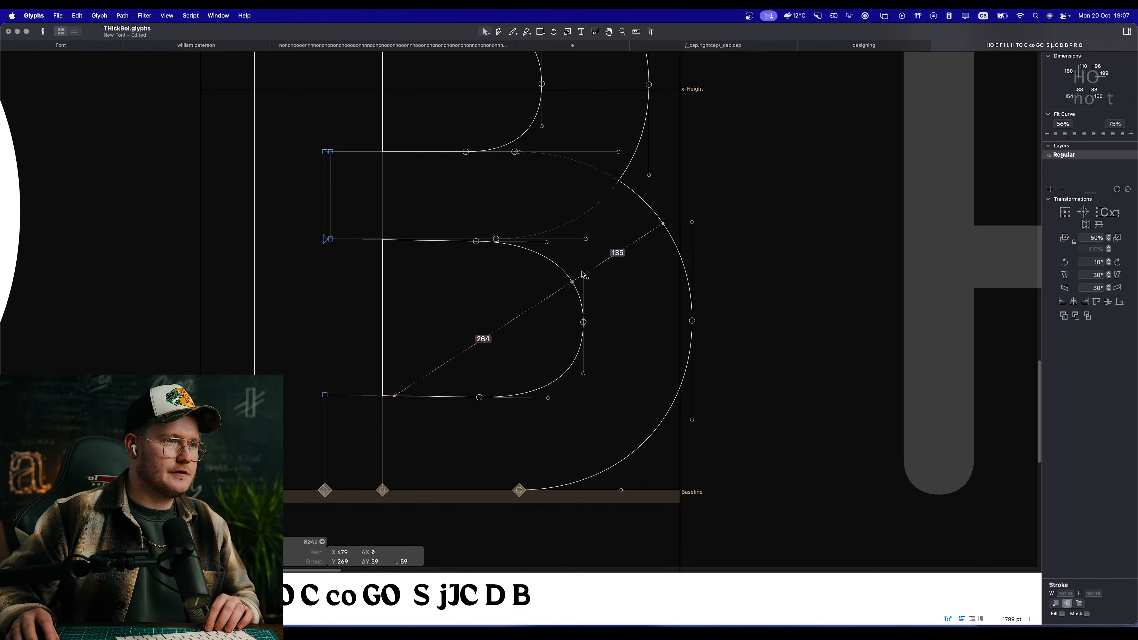
{"action": "left_click_drag", "start_coordinate": [584, 275], "coordinate": [583, 269]}
{"action": "key", "text": "space"}
{"action": "scroll", "coordinate": [534, 350], "scroll_direction": "down", "scroll_amount": 5}
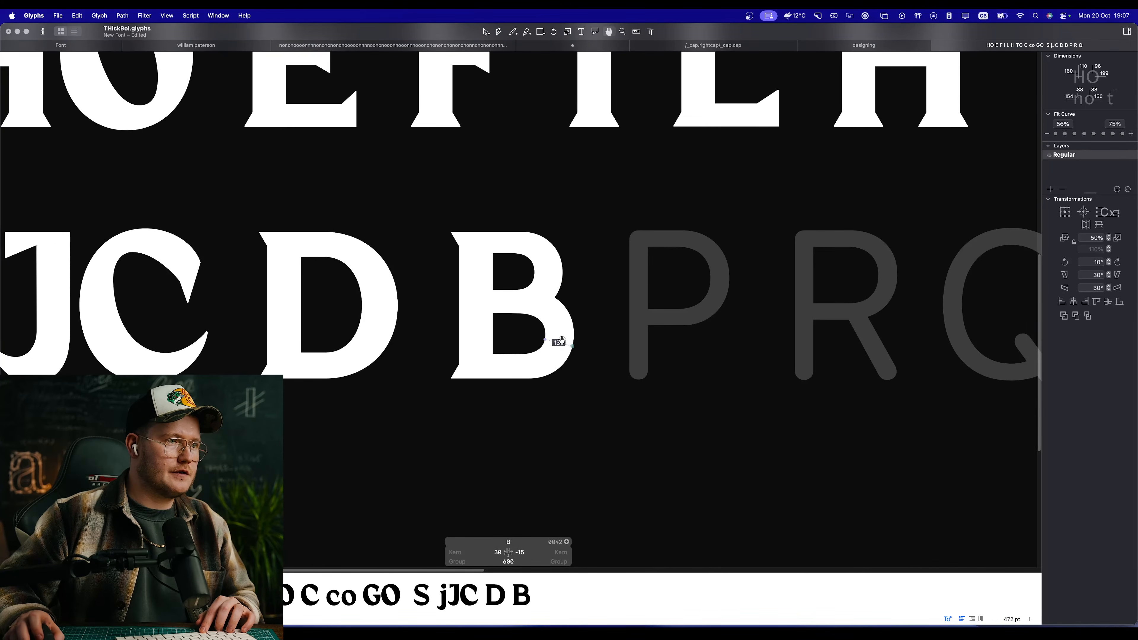
{"action": "scroll", "coordinate": [561, 341], "scroll_direction": "up", "scroll_amount": 3}
{"action": "key", "text": "space"}
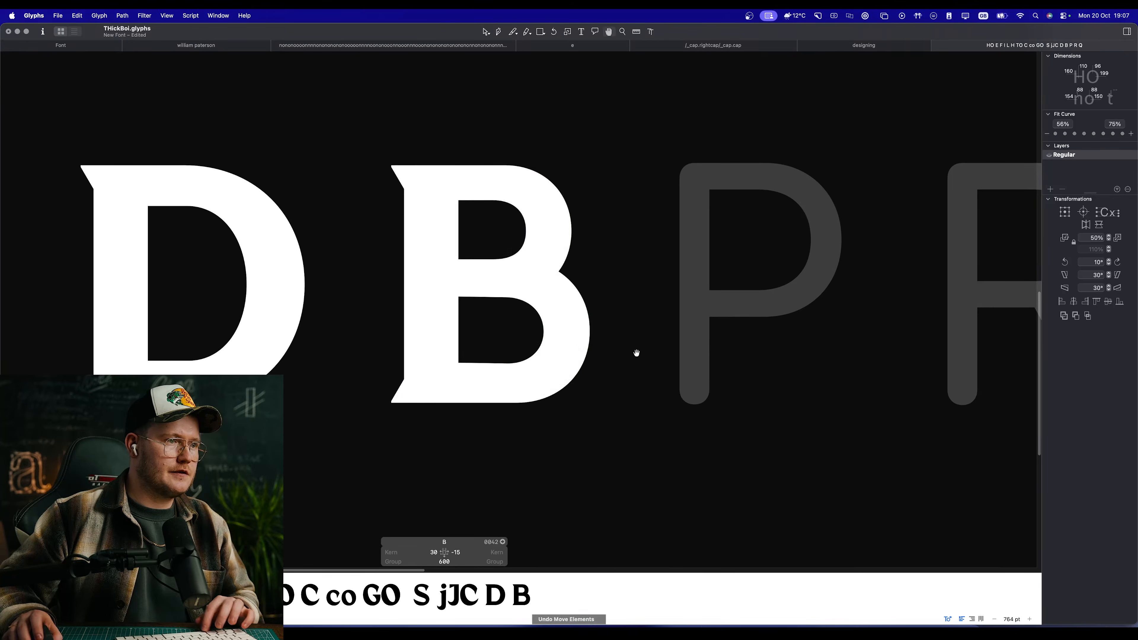
Step: Shift the lower counter's top and bottom curve handles outward to X 443, and check the filled B among the other capitals
{"action": "scroll", "coordinate": [514, 298], "scroll_direction": "up", "scroll_amount": 5}
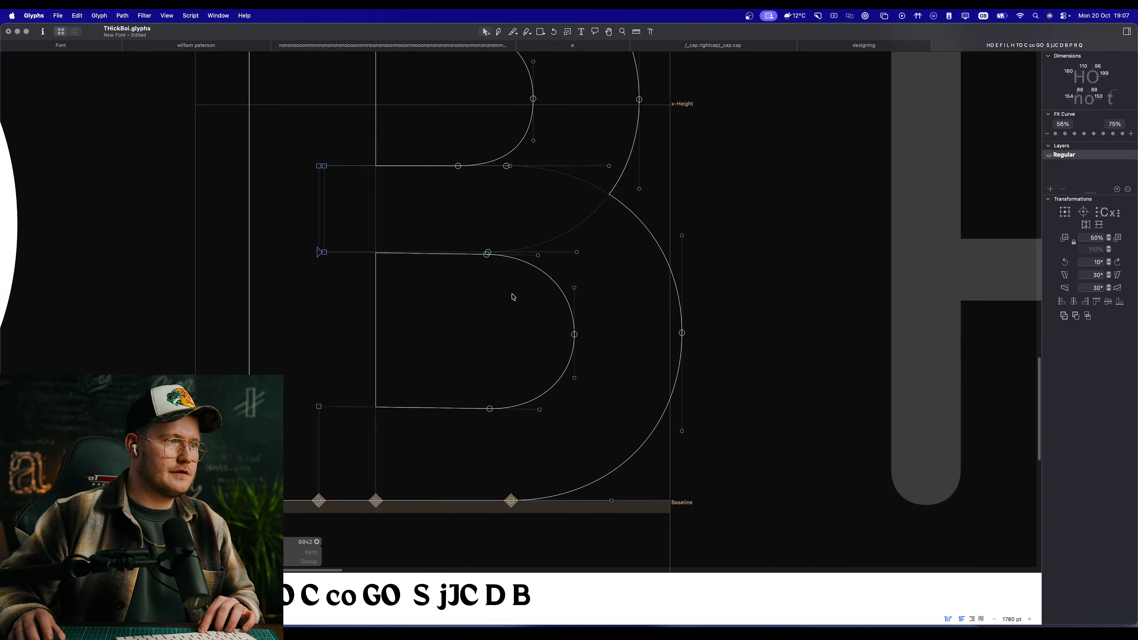
{"action": "left_click", "coordinate": [539, 255]}
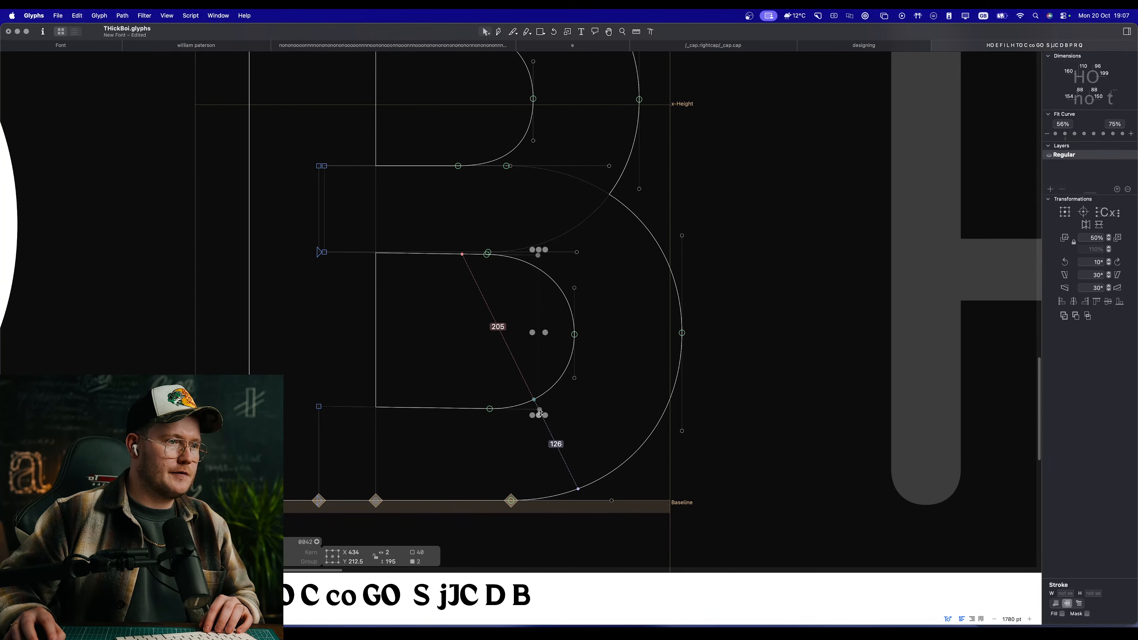
{"action": "key", "text": "space"}
{"action": "scroll", "coordinate": [505, 368], "scroll_direction": "down", "scroll_amount": 5}
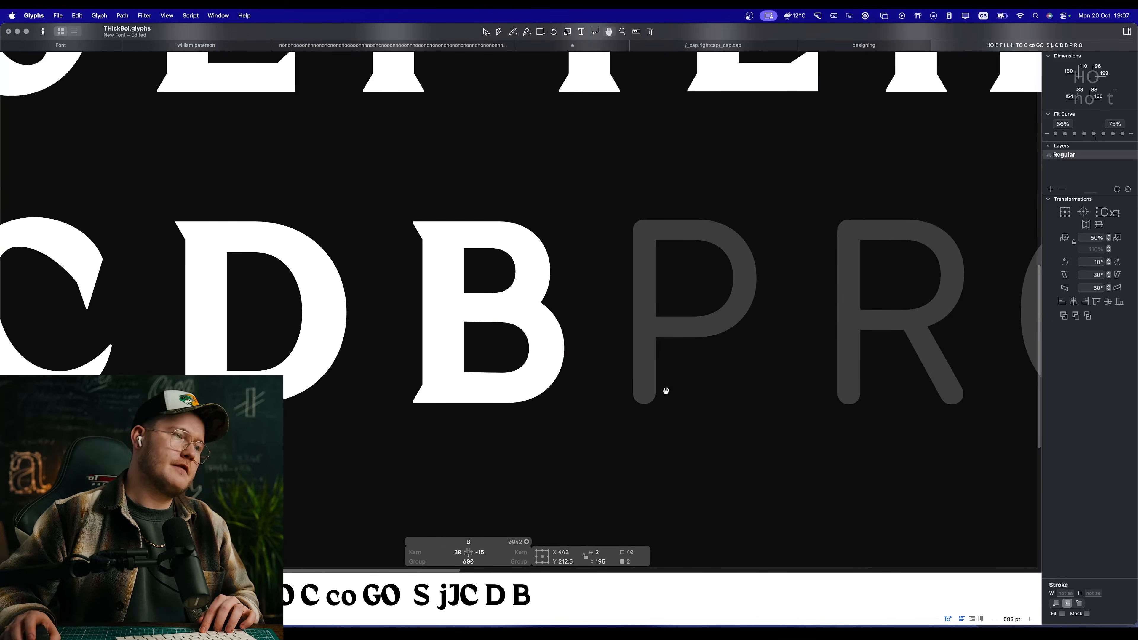
{"action": "scroll", "coordinate": [628, 379], "scroll_direction": "down", "scroll_amount": 4}
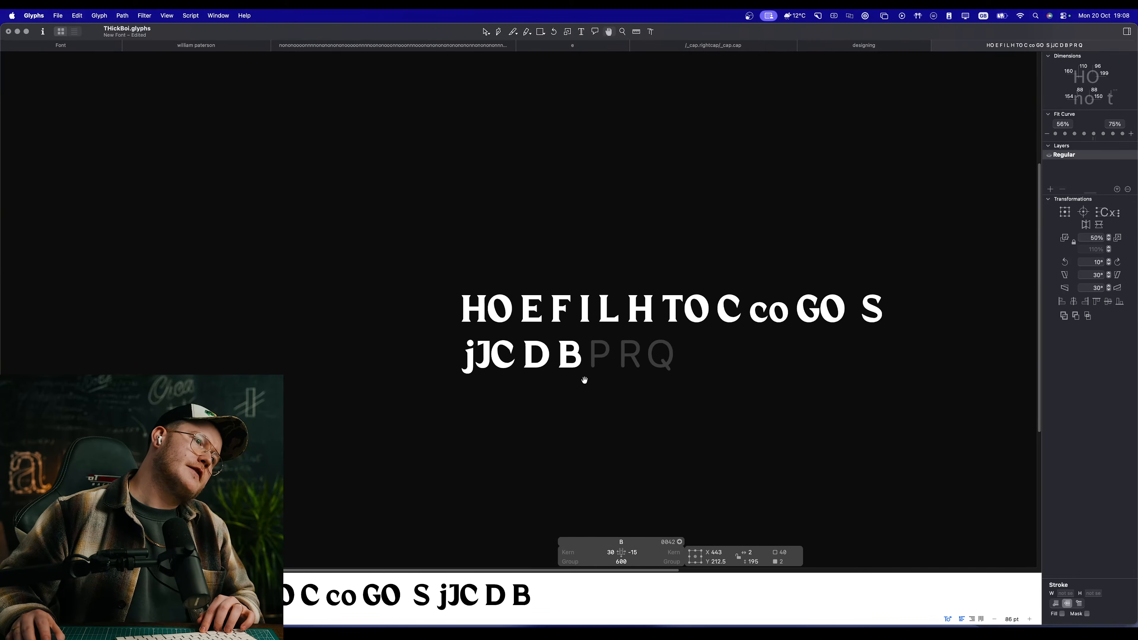
Step: Insert a lowercase c before the capital C in the second line of the sample text
{"action": "scroll", "coordinate": [579, 373], "scroll_direction": "up", "scroll_amount": 6}
{"action": "scroll", "coordinate": [575, 313], "scroll_direction": "down", "scroll_amount": 3}
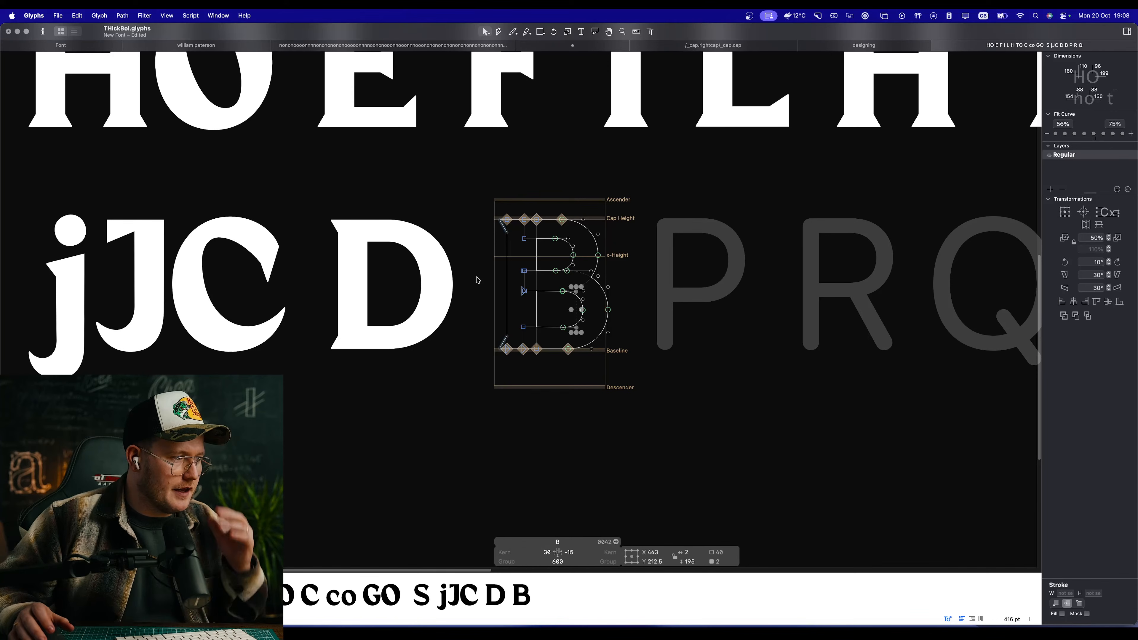
{"action": "scroll", "coordinate": [474, 281], "scroll_direction": "up", "scroll_amount": 3}
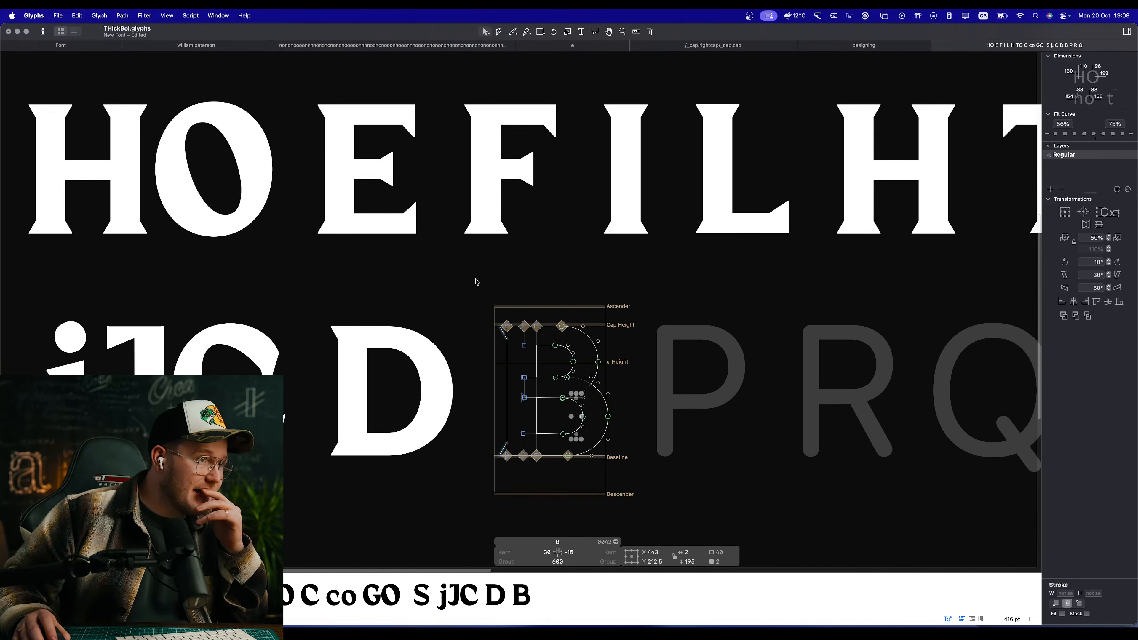
{"action": "scroll", "coordinate": [244, 319], "scroll_direction": "left", "scroll_amount": 5}
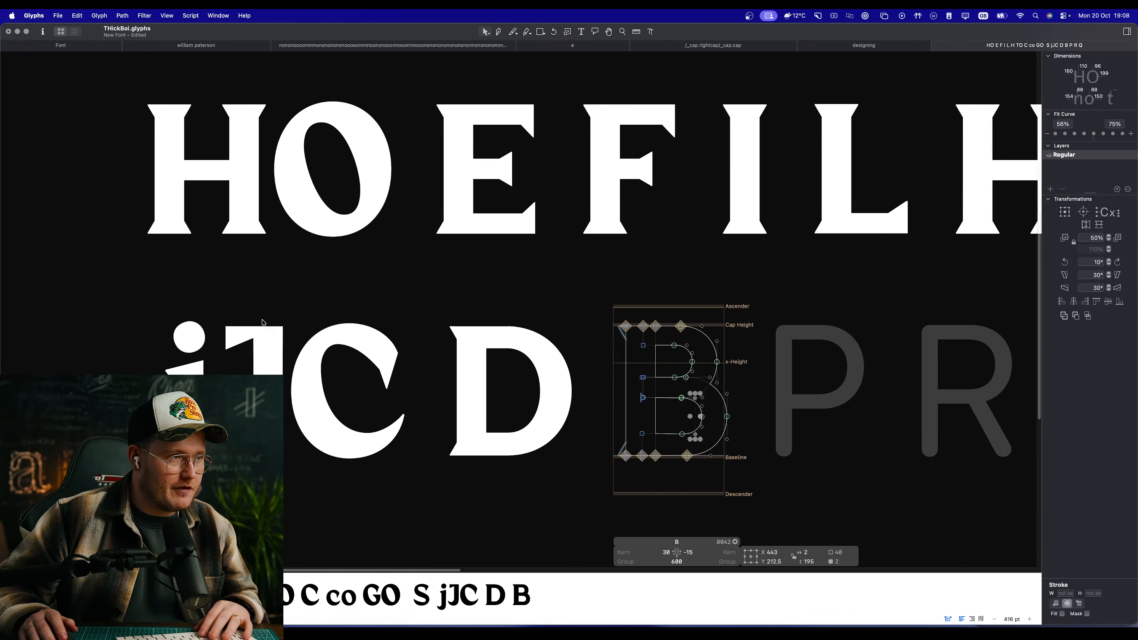
{"action": "key", "text": "t"}
{"action": "left_click", "coordinate": [316, 399]}
{"action": "type", "text": "c"}
{"action": "left_click", "coordinate": [479, 386]}
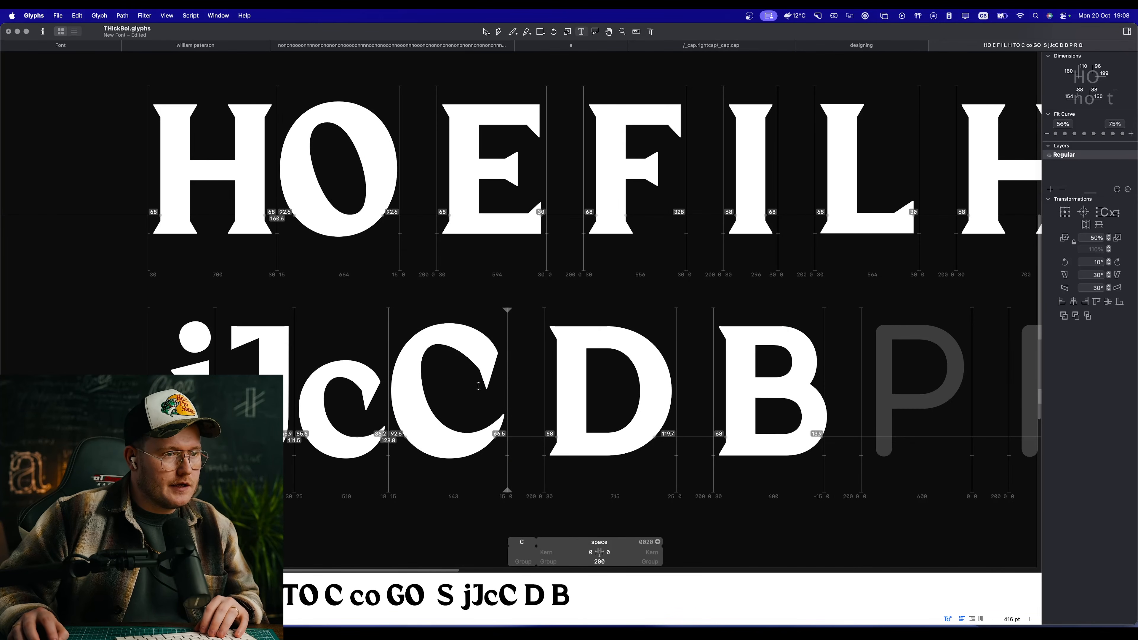
{"action": "key", "text": "Escape"}
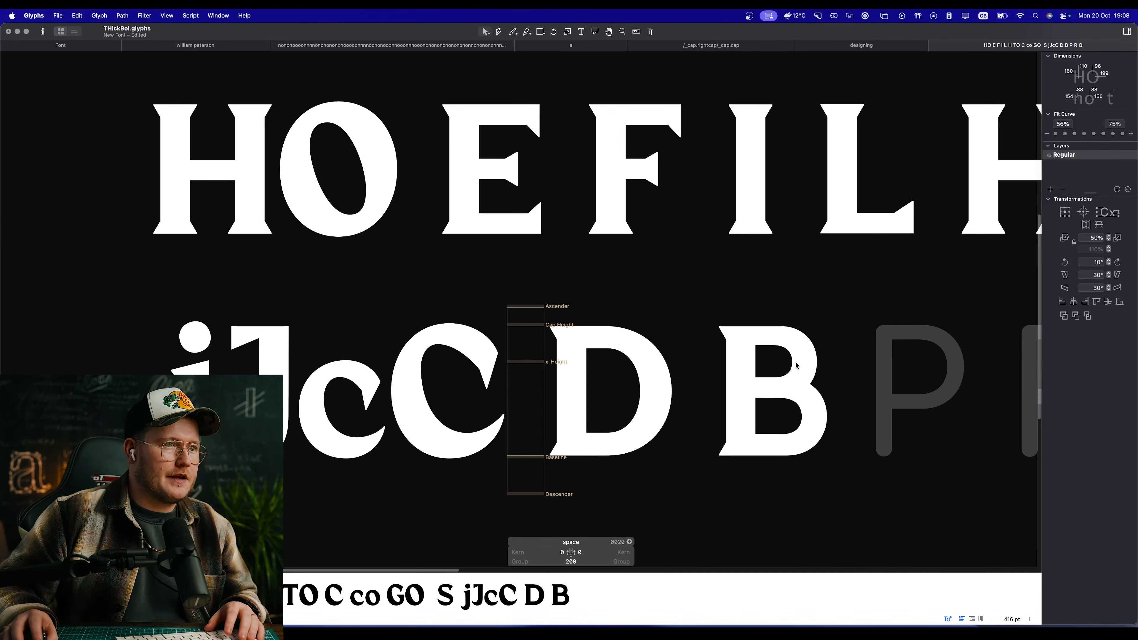
Step: Open the B for editing and link its right sidebearing to the O with the formula =O
{"action": "double_click", "coordinate": [796, 357]}
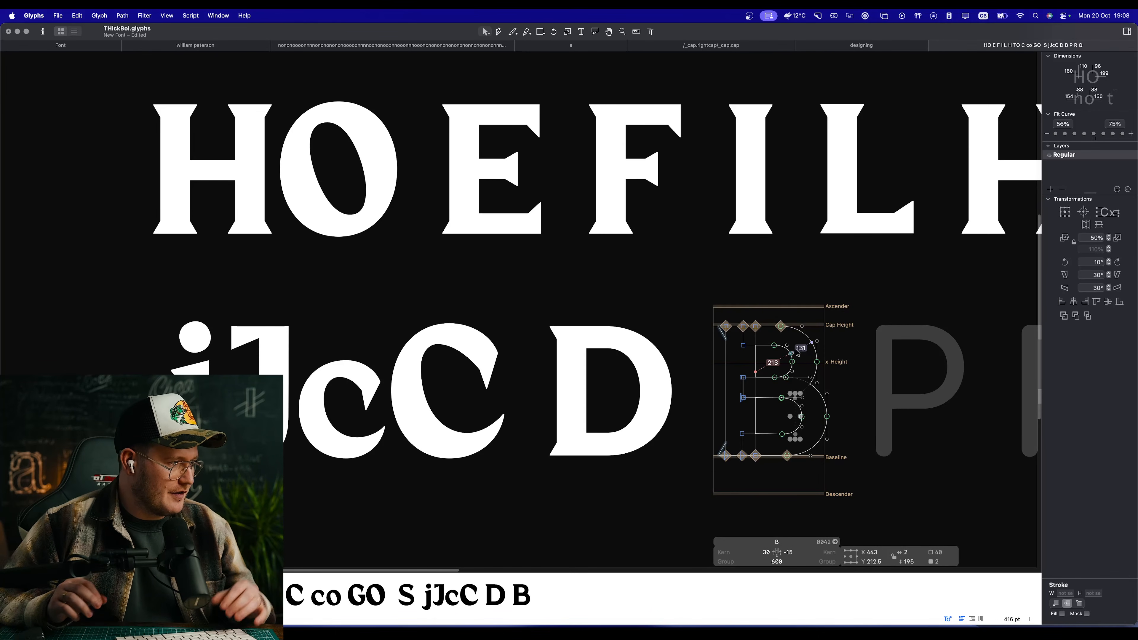
{"action": "scroll", "coordinate": [780, 355], "scroll_direction": "right", "scroll_amount": 5}
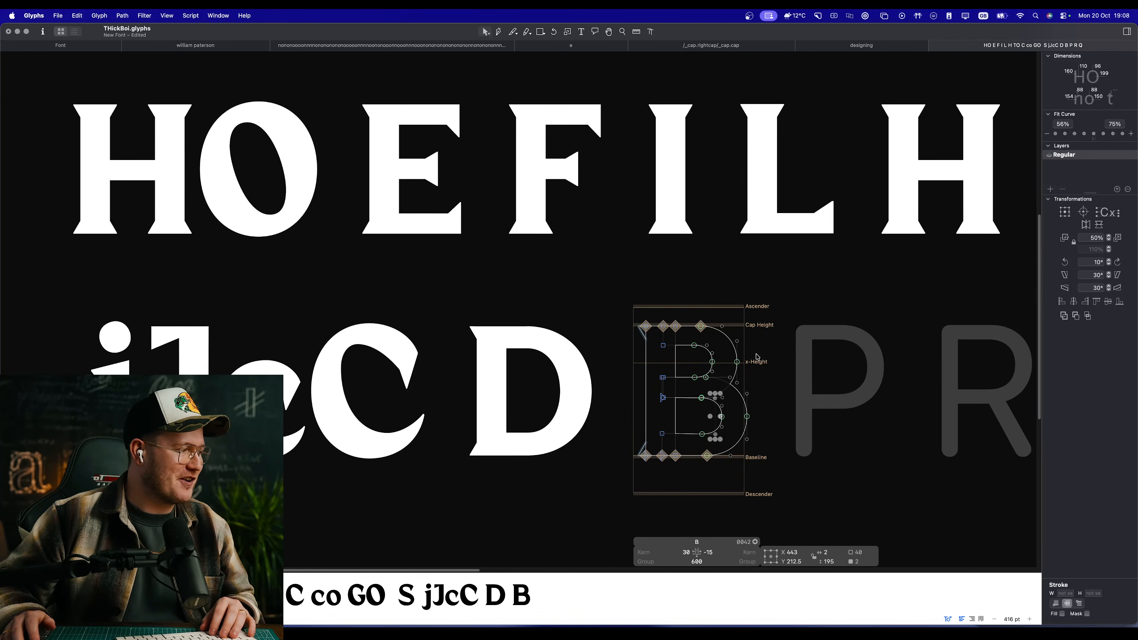
{"action": "scroll", "coordinate": [790, 383], "scroll_direction": "right", "scroll_amount": 5}
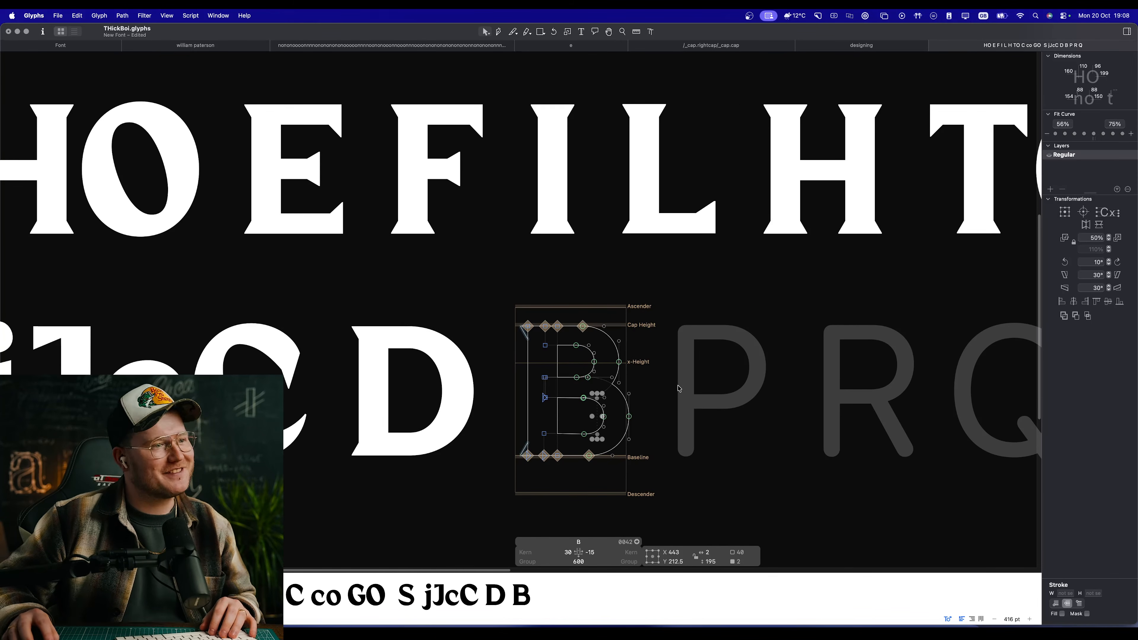
{"action": "key", "text": "Tab"}
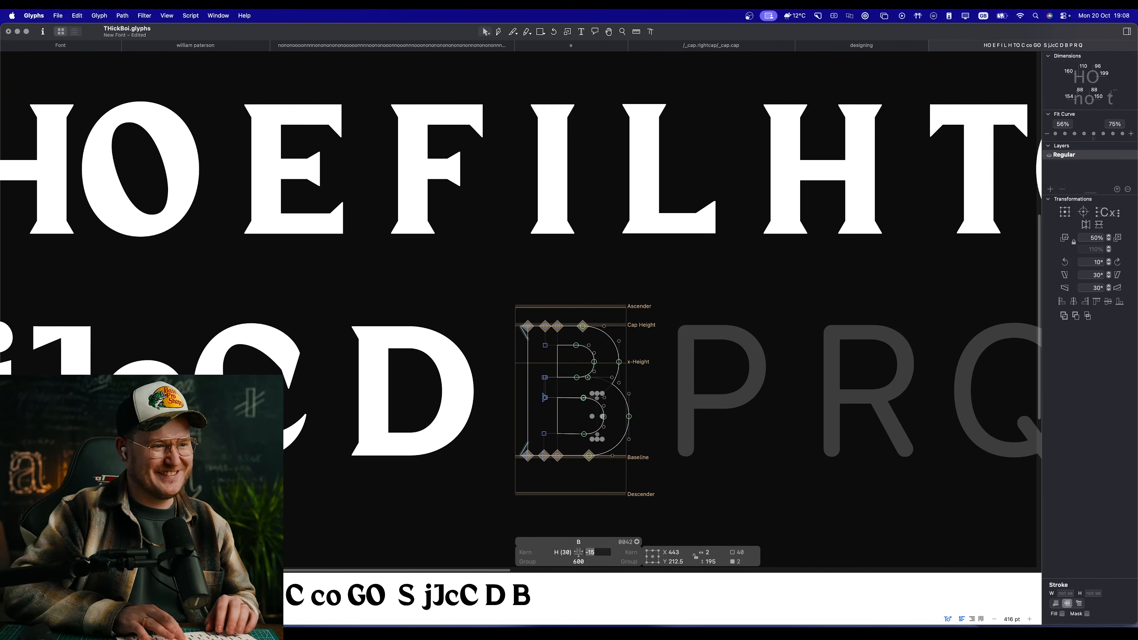
{"action": "type", "text": "=O"}
{"action": "key", "text": "Return"}
Step: Copy all of the B's outlines and paste them into the P glyph
{"action": "key", "text": "super+a"}
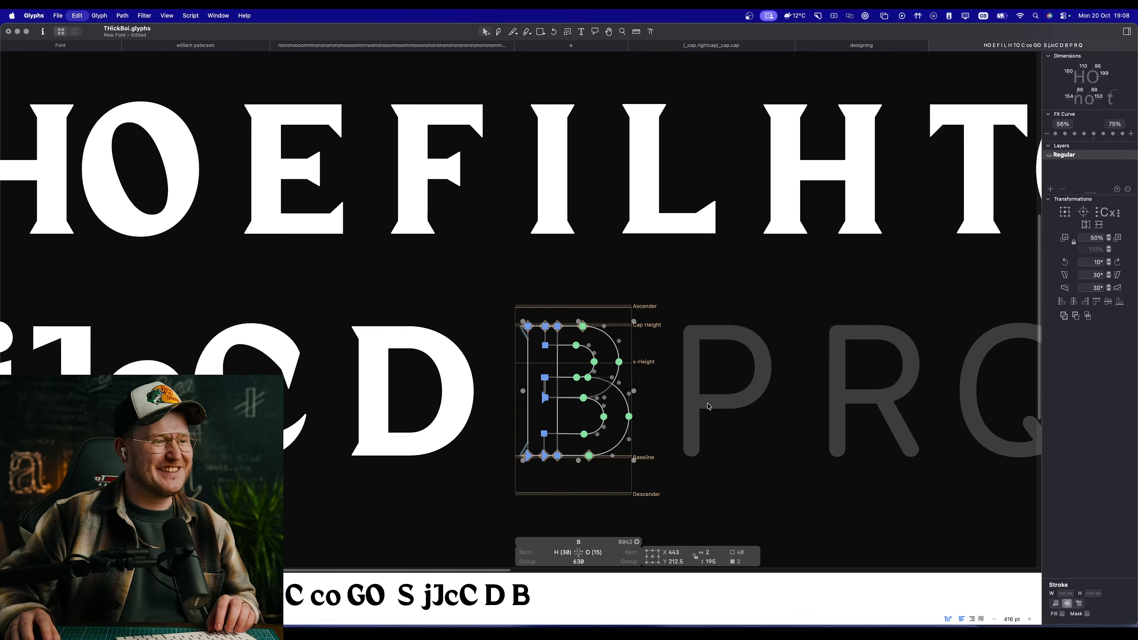
{"action": "key", "text": "super+c"}
{"action": "double_click", "coordinate": [717, 400]}
{"action": "key", "text": "super+v"}
Step: Delete the whole lower bowl contour from the P glyph, keeping the stem and upper bowl
{"action": "key", "text": "space"}
{"action": "scroll", "coordinate": [798, 412], "scroll_direction": "up", "scroll_amount": 5}
{"action": "left_click", "coordinate": [825, 395]}
{"action": "double_click", "coordinate": [764, 392]}
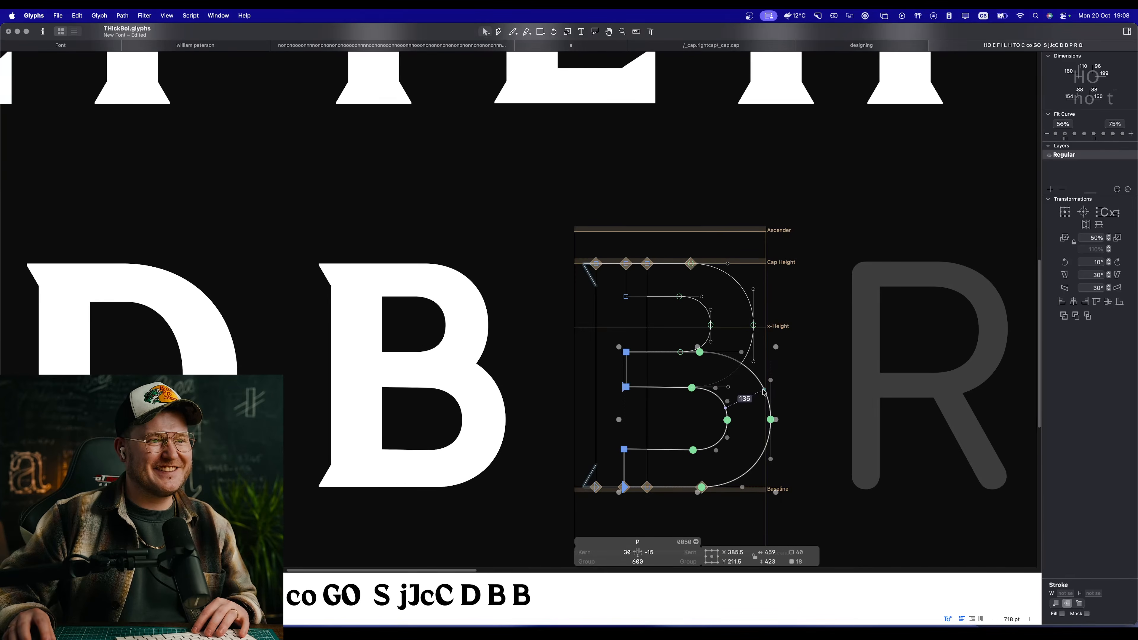
{"action": "key", "text": "BackSpace"}
Step: Add the _corner.serif component to the bottom-right node of the P's stem, mirrored to -100% horizontal scale, and check the filled P
{"action": "key", "text": "space"}
{"action": "left_click", "coordinate": [692, 481], "text": "super"}
{"action": "left_click_drag", "start_coordinate": [672, 469], "coordinate": [622, 516]}
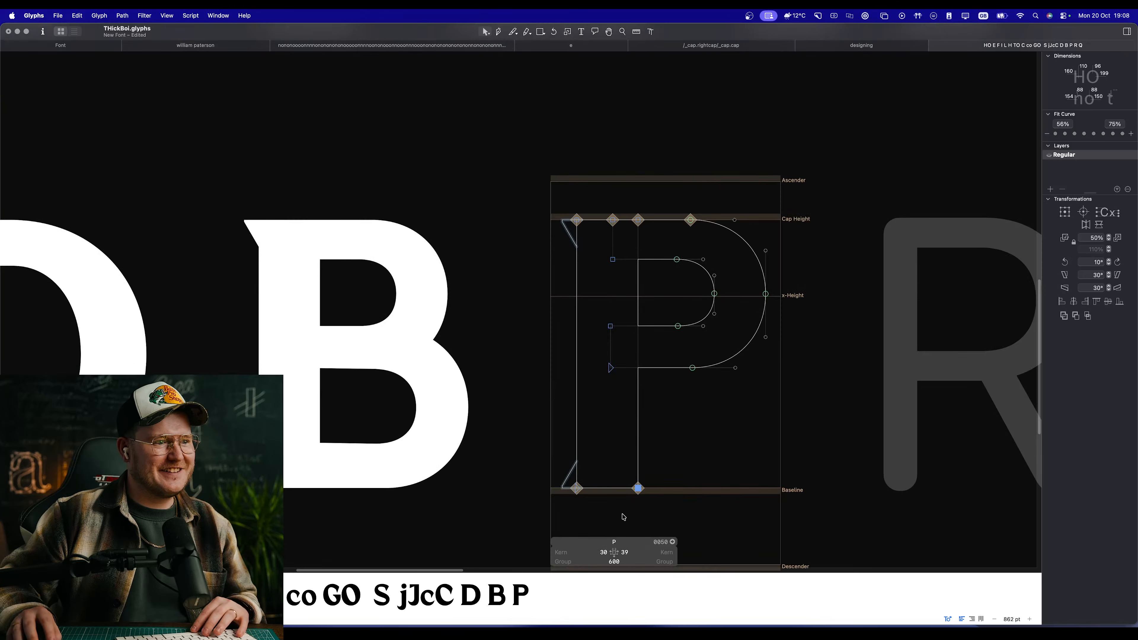
{"action": "right_click", "coordinate": [710, 364]}
{"action": "left_click", "coordinate": [742, 374]}
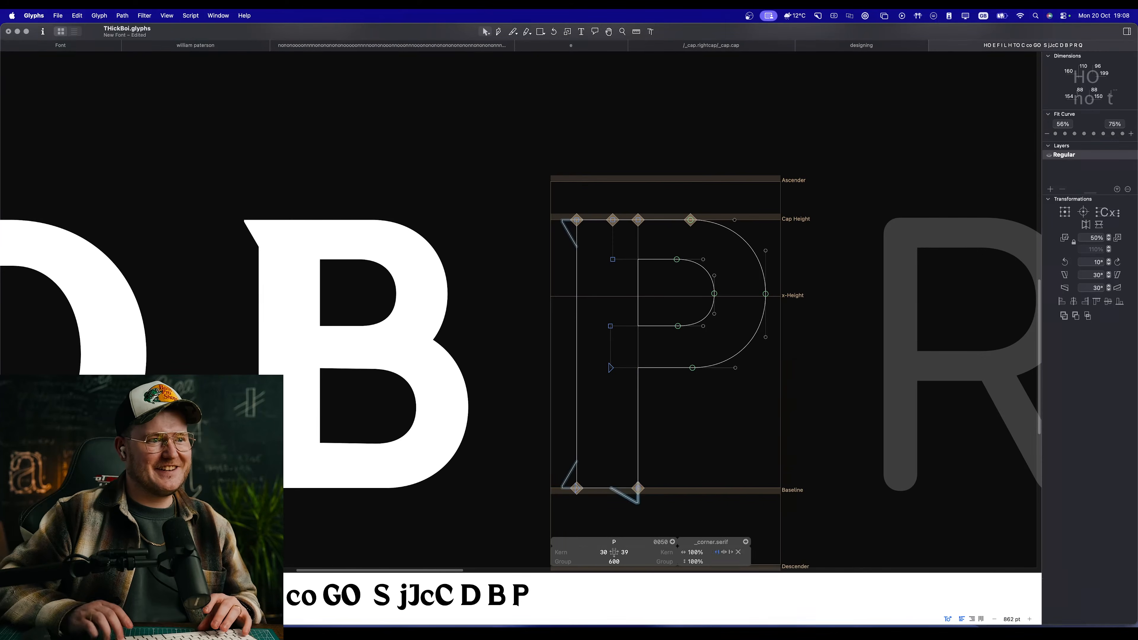
{"action": "key", "text": "space"}
Step: Move the nodes of the lower arm of the P's bowl down to make the bowl and its counter deeper
{"action": "key", "text": "space"}
{"action": "left_click_drag", "start_coordinate": [733, 455], "coordinate": [612, 394]}
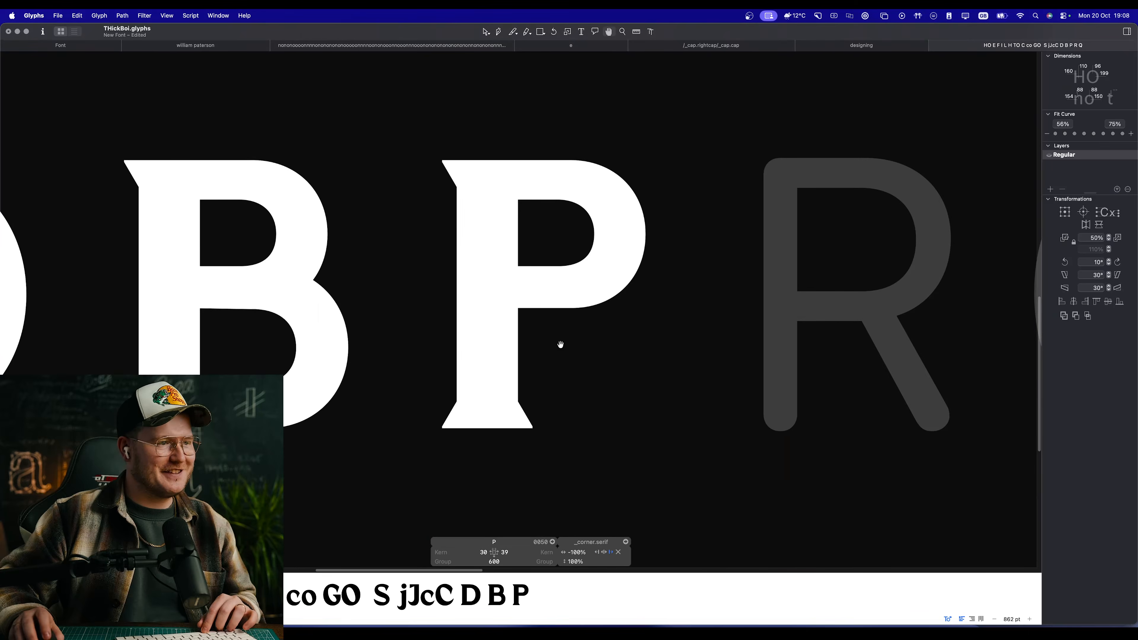
{"action": "left_click", "coordinate": [566, 344], "text": "super"}
{"action": "left_click_drag", "start_coordinate": [454, 236], "coordinate": [573, 310]}
{"action": "key", "text": "space"}
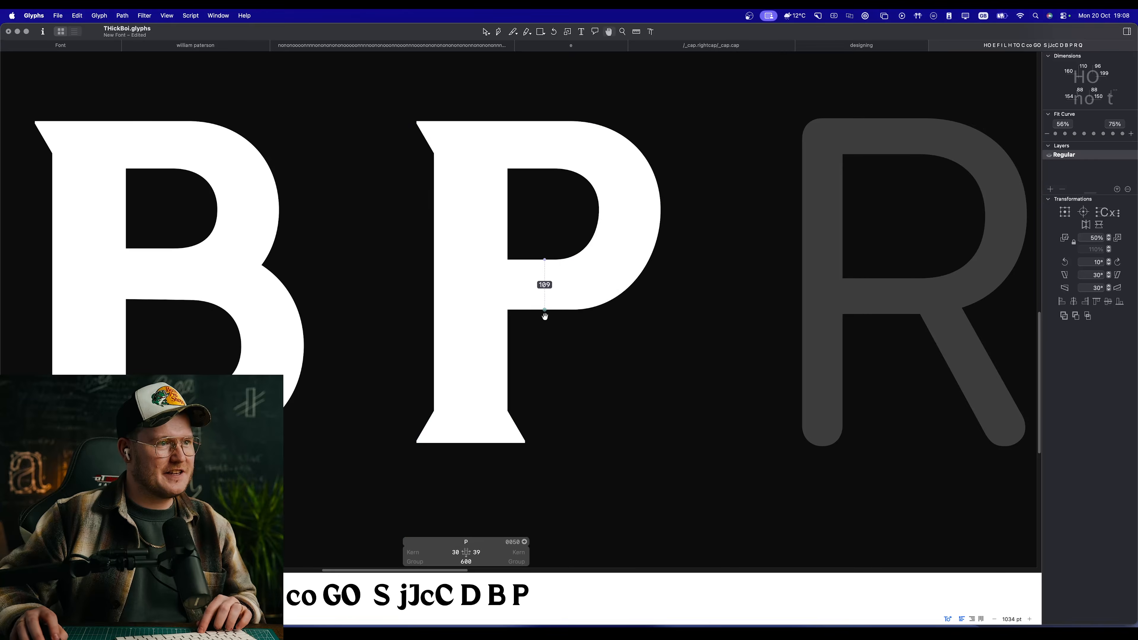
{"action": "key", "text": "super+z"}
{"action": "left_click_drag", "start_coordinate": [455, 215], "coordinate": [534, 373]}
{"action": "left_click", "coordinate": [565, 339]}
{"action": "key", "text": "space"}
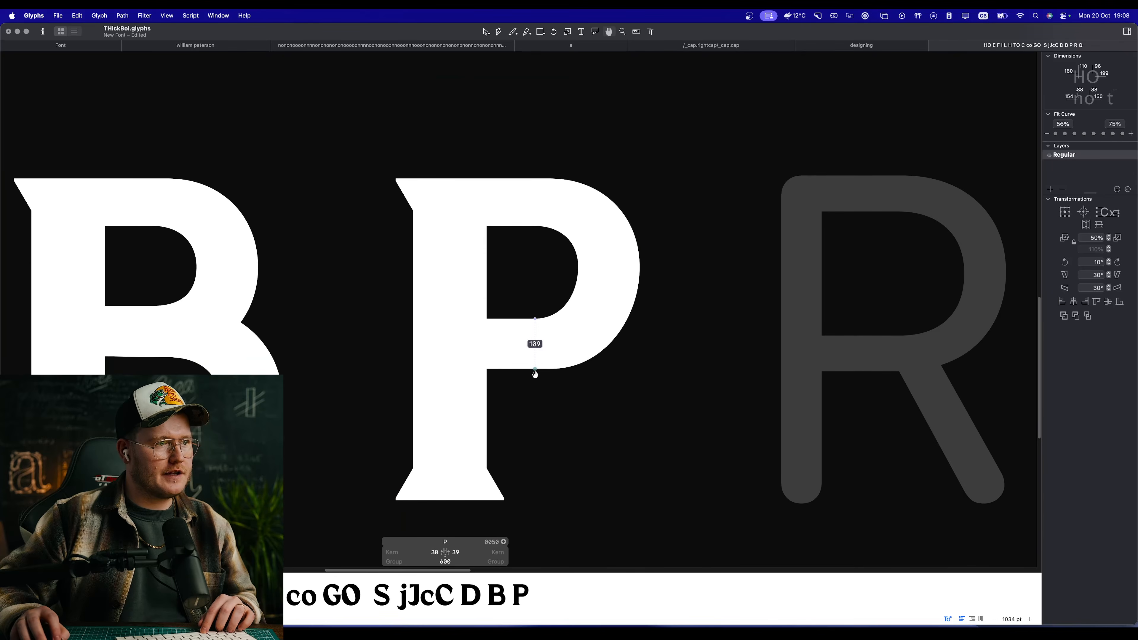
{"action": "scroll", "coordinate": [529, 373], "scroll_direction": "up", "scroll_amount": 2}
{"action": "key", "text": "space"}
Step: Lower the inner and outer right extreme nodes of the P's bowl to centre them vertically in the deeper bowl
{"action": "left_click_drag", "start_coordinate": [670, 324], "coordinate": [694, 366]}
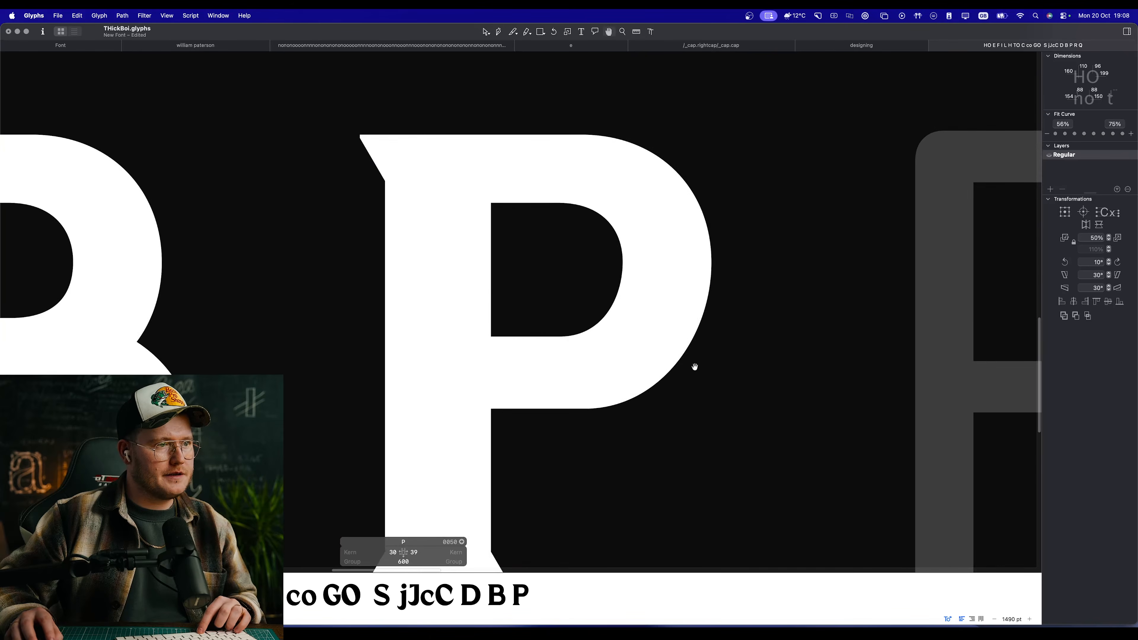
{"action": "left_click_drag", "start_coordinate": [748, 250], "coordinate": [619, 273]}
{"action": "left_click_drag", "start_coordinate": [623, 263], "coordinate": [623, 272]}
{"action": "key", "text": "space"}
{"action": "scroll", "coordinate": [780, 341], "scroll_direction": "right", "scroll_amount": 1}
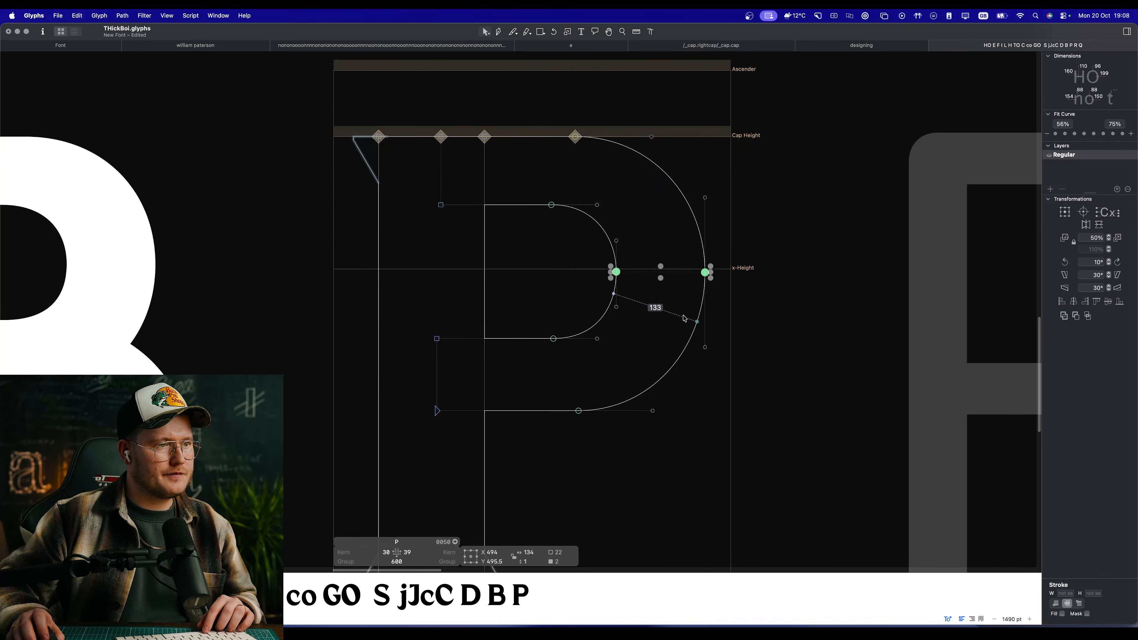
{"action": "key", "text": "Down"}
{"action": "key", "text": "Down"}
{"action": "key", "text": "space"}
{"action": "left_click", "coordinate": [632, 279]}
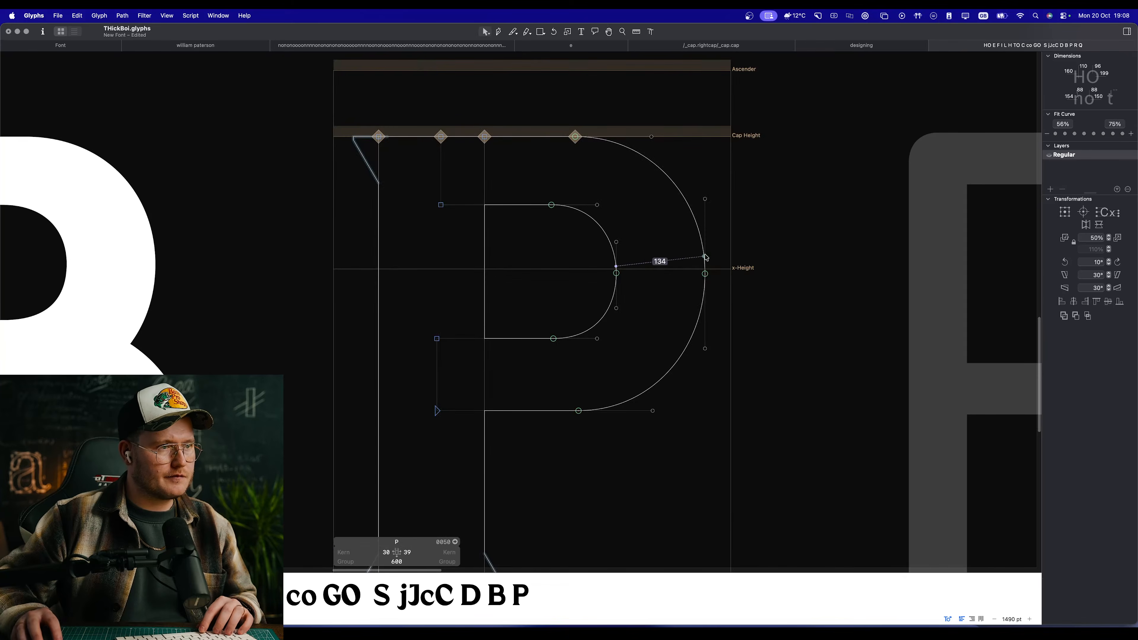
Step: Select the inner and outer curves of the P's bowl and apply the second Fit Curve setting between 56% and 75%
{"action": "left_click", "coordinate": [665, 175]}
{"action": "left_click", "coordinate": [595, 226], "text": "shift"}
{"action": "left_click", "coordinate": [610, 309], "text": "shift"}
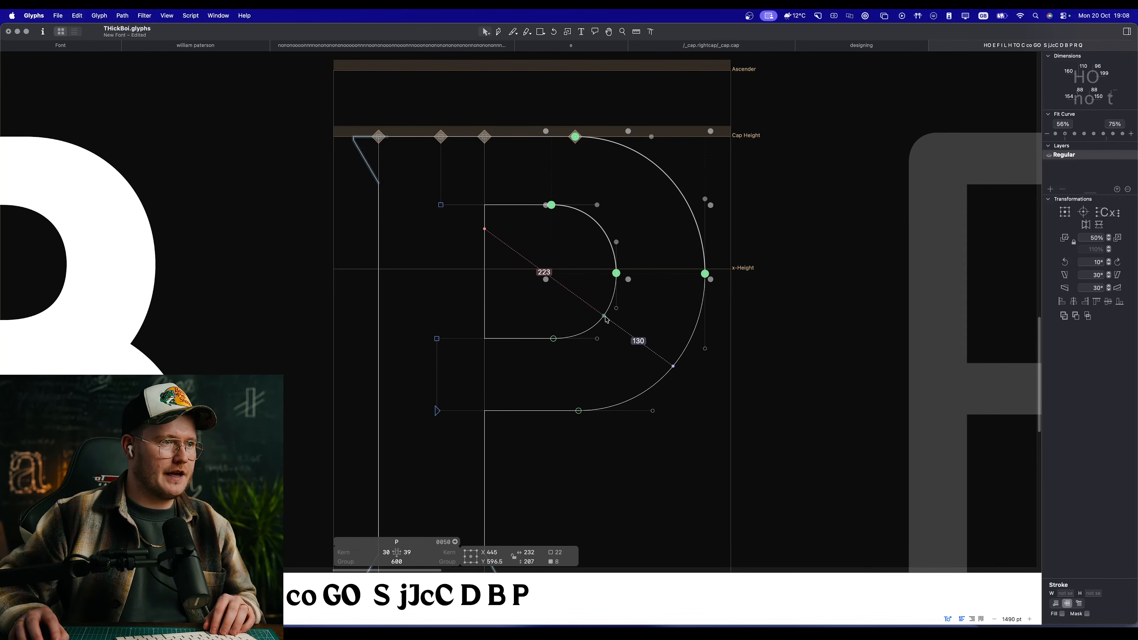
{"action": "left_click", "coordinate": [684, 354], "text": "shift"}
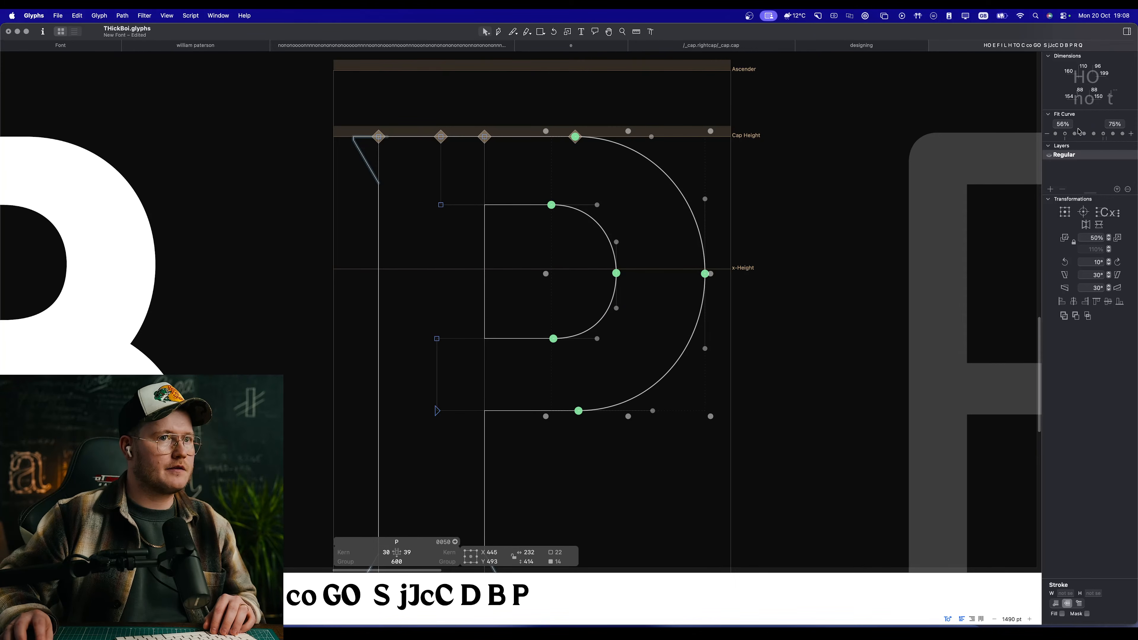
{"action": "left_click", "coordinate": [1066, 135]}
Step: Examine the filled P's bowl beside the B and the other letters at small and large sizes
{"action": "key", "text": "space"}
{"action": "scroll", "coordinate": [605, 307], "scroll_direction": "down", "scroll_amount": 8}
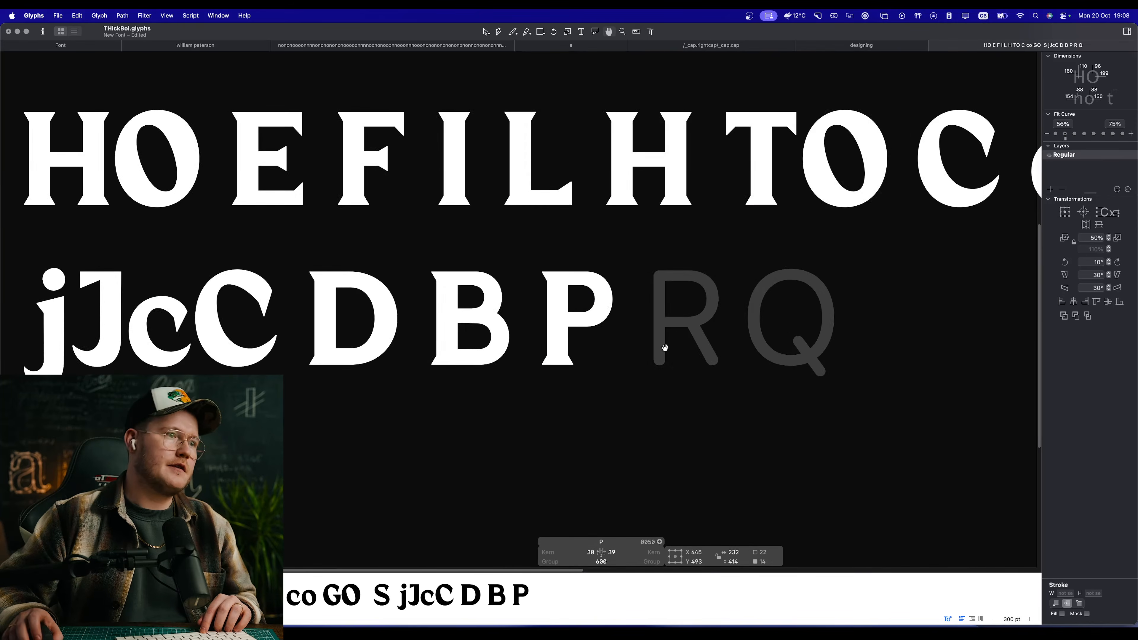
{"action": "scroll", "coordinate": [665, 348], "scroll_direction": "down", "scroll_amount": 5}
{"action": "scroll", "coordinate": [646, 329], "scroll_direction": "up", "scroll_amount": 4}
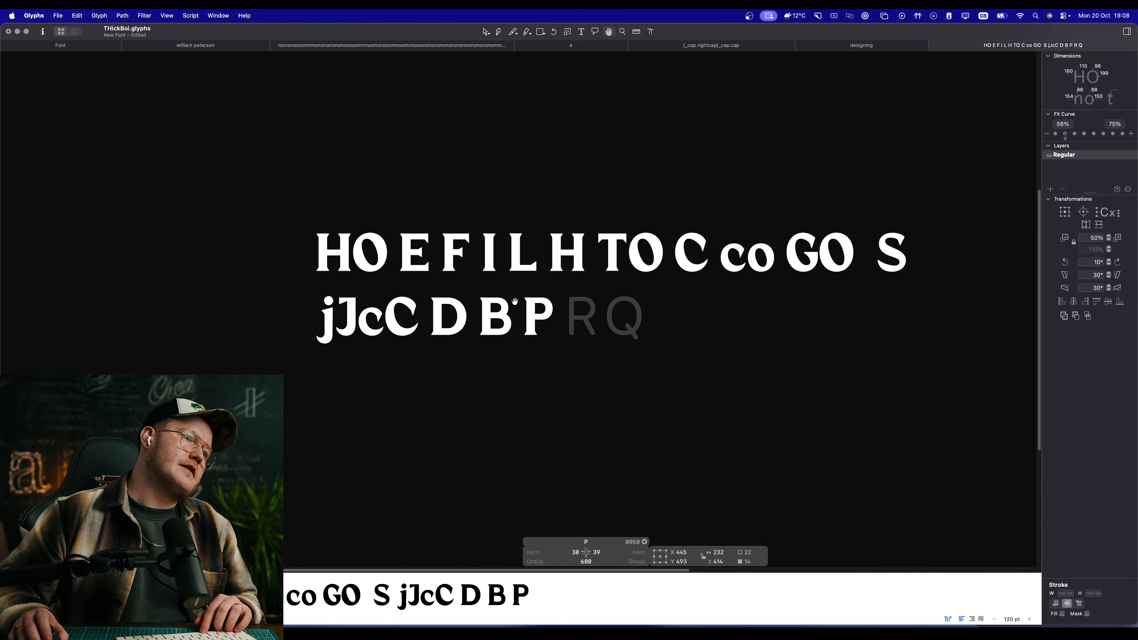
{"action": "scroll", "coordinate": [613, 334], "scroll_direction": "up", "scroll_amount": 6}
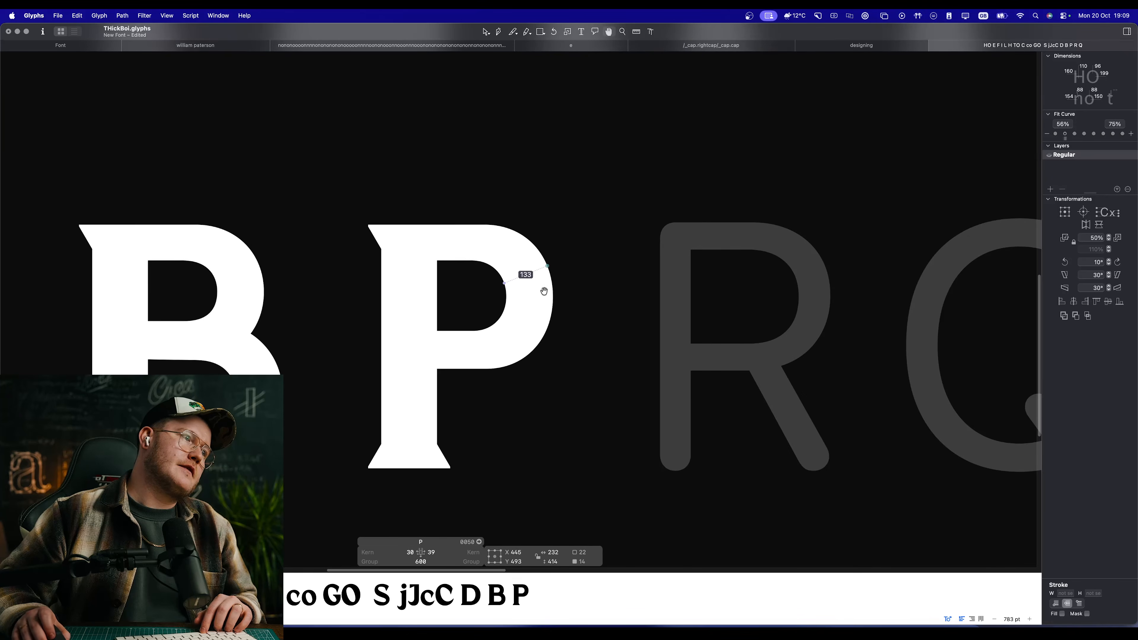
{"action": "scroll", "coordinate": [544, 292], "scroll_direction": "down", "scroll_amount": 2}
{"action": "scroll", "coordinate": [500, 289], "scroll_direction": "down", "scroll_amount": 10}
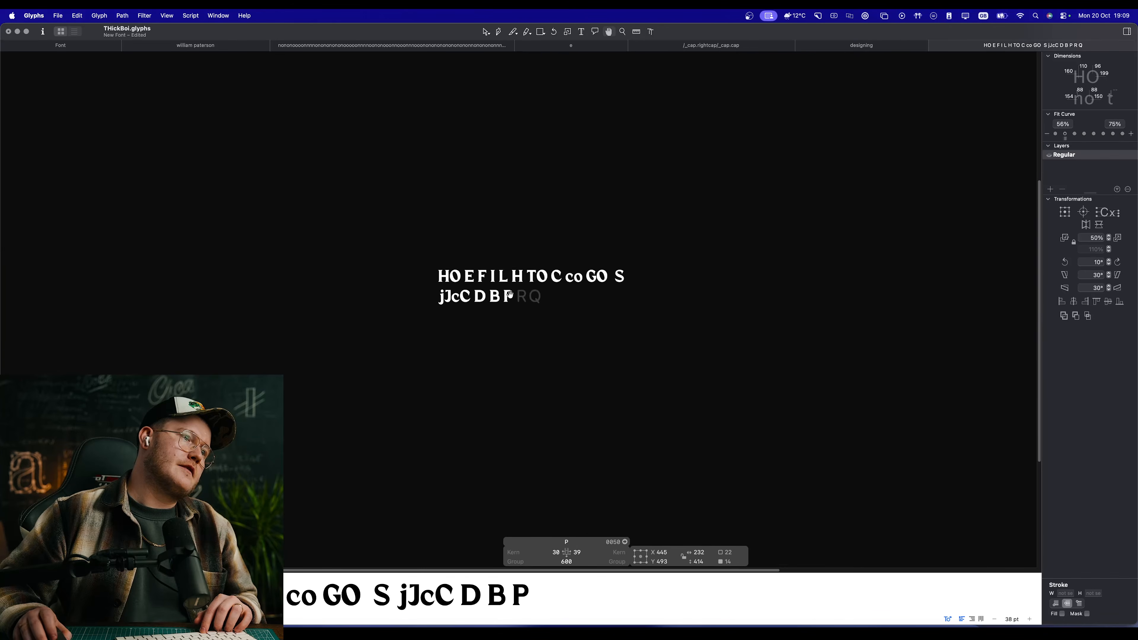
{"action": "scroll", "coordinate": [518, 295], "scroll_direction": "up", "scroll_amount": 12}
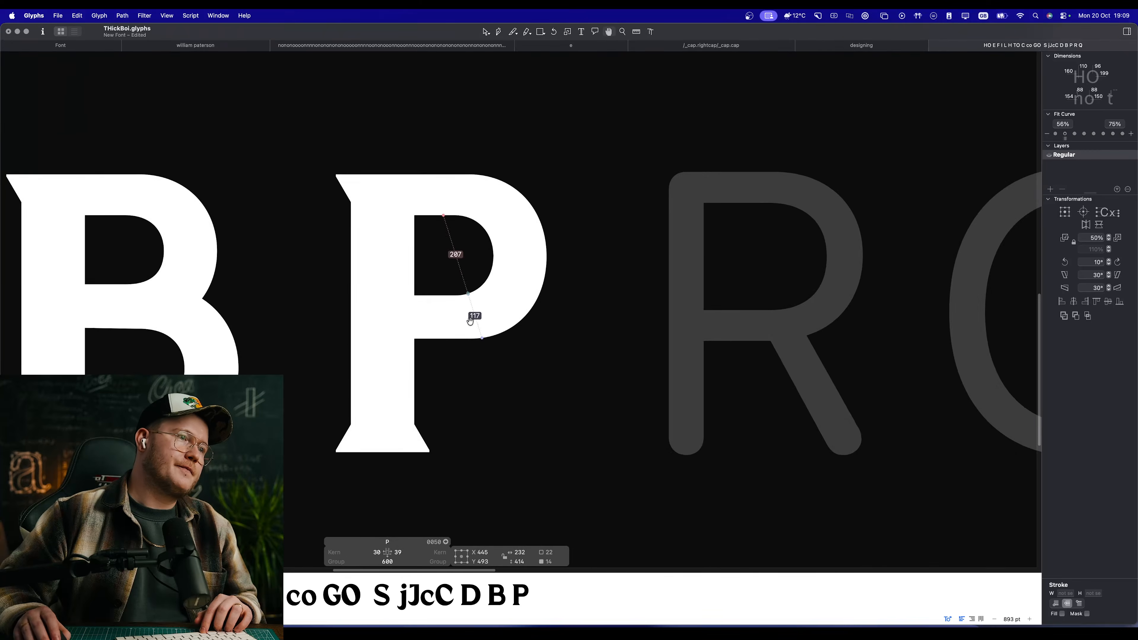
Step: Widen the P's bowl by shifting all its inner and outer curve nodes 3 units to the right
{"action": "double_click", "coordinate": [462, 279]}
{"action": "left_click_drag", "start_coordinate": [529, 353], "coordinate": [615, 372]}
{"action": "left_click_drag", "start_coordinate": [710, 407], "coordinate": [534, 124]}
{"action": "key", "text": "shift+Right"}
{"action": "key", "text": "space"}
{"action": "key", "text": "Left"}
{"action": "key", "text": "Left"}
{"action": "key", "text": "Left"}
{"action": "key", "text": "Left"}
{"action": "key", "text": "Left"}
{"action": "key", "text": "Left"}
{"action": "key", "text": "Left"}
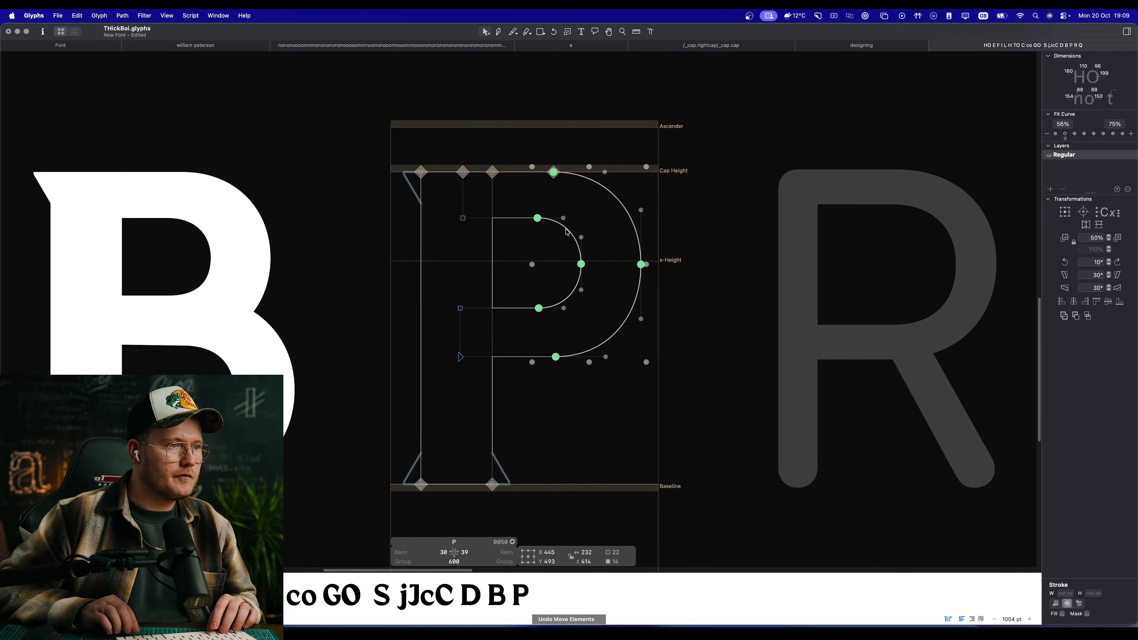
{"action": "key", "text": "space"}
Step: Lower the nodes of the bottom arm of the P's bowl, bringing its underside to Y 278
{"action": "left_click_drag", "start_coordinate": [637, 395], "coordinate": [454, 291]}
{"action": "key", "text": "Down"}
{"action": "key", "text": "Down"}
{"action": "key", "text": "Down"}
{"action": "key", "text": "Down"}
{"action": "key", "text": "Down"}
{"action": "key", "text": "Down"}
{"action": "key", "text": "Down"}
{"action": "key", "text": "Down"}
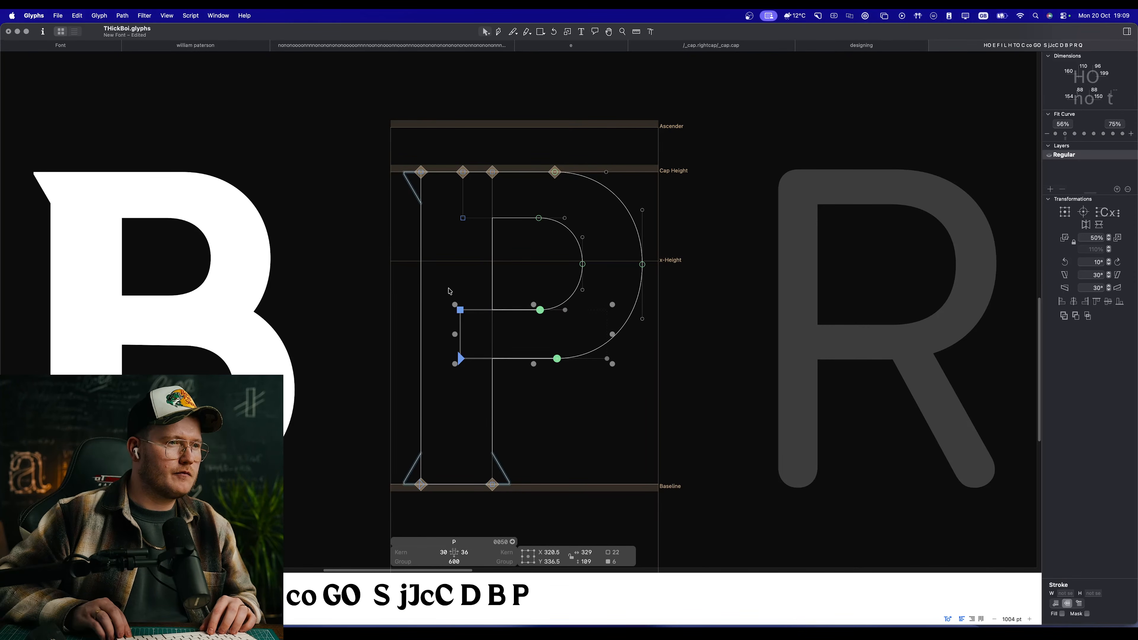
Step: Nudge the two right extreme nodes of the P's bowl down to match the bowl's lowered bottom arm
{"action": "key", "text": "space"}
{"action": "scroll", "coordinate": [570, 269], "scroll_direction": "up", "scroll_amount": 5}
{"action": "left_click_drag", "start_coordinate": [538, 248], "coordinate": [850, 293]}
{"action": "key", "text": "Down"}
{"action": "key", "text": "Down"}
{"action": "key", "text": "Down"}
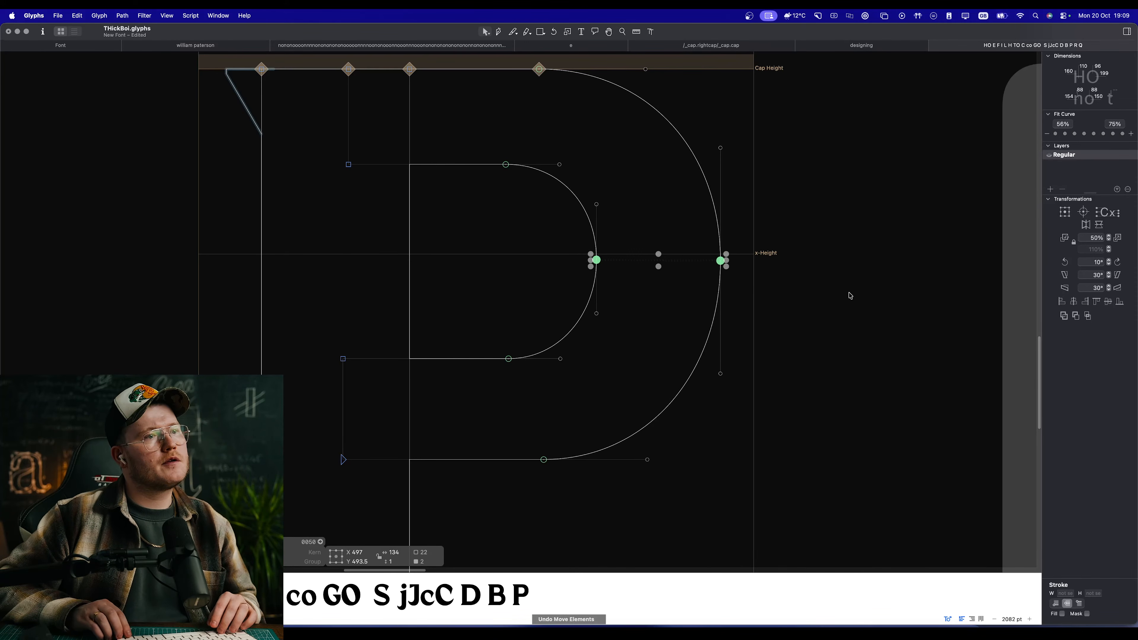
{"action": "key", "text": "space"}
{"action": "left_click", "coordinate": [507, 297]}
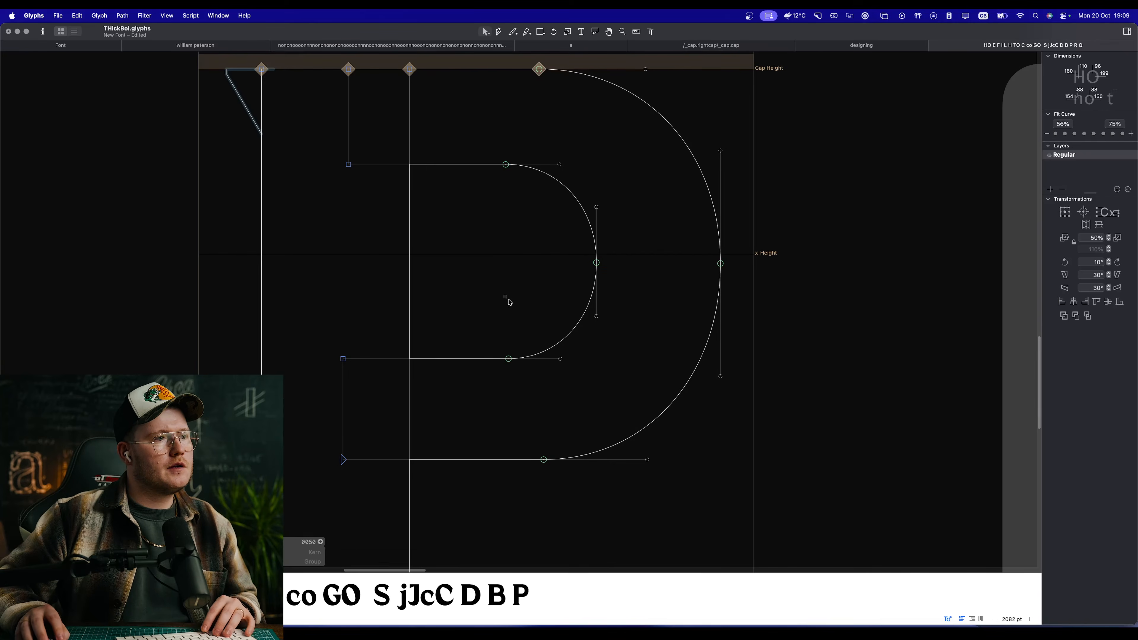
Step: Shift the upper and lower smooth nodes of the P's counter about 10 units toward the stem
{"action": "left_click_drag", "start_coordinate": [523, 384], "coordinate": [499, 163]}
{"action": "key", "text": "space"}
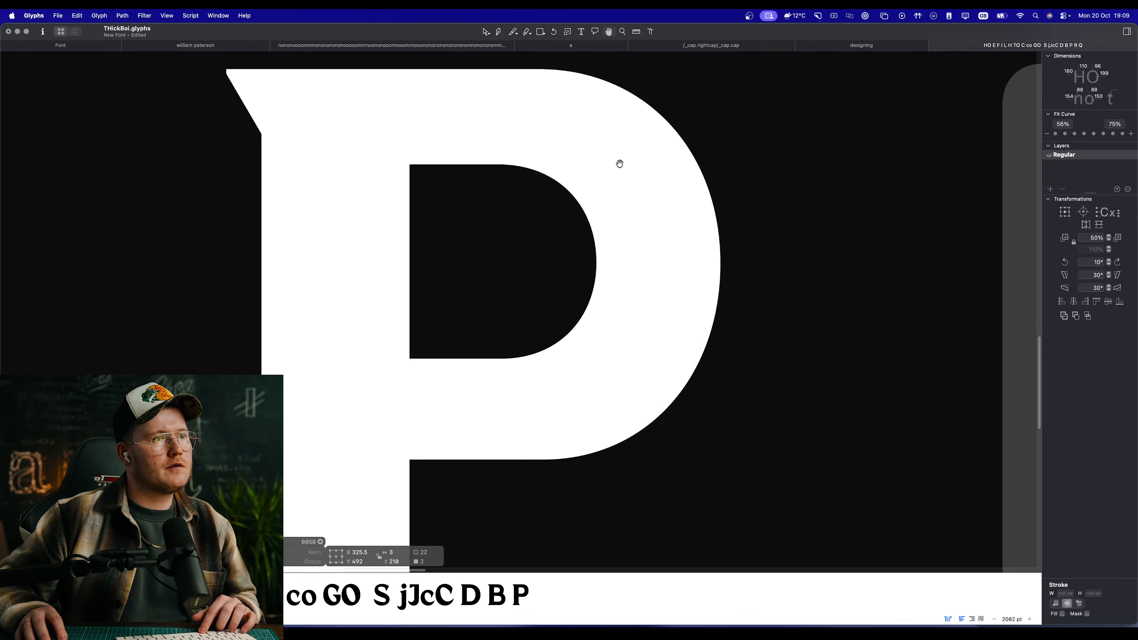
{"action": "scroll", "coordinate": [501, 229], "scroll_direction": "down", "scroll_amount": 7}
{"action": "scroll", "coordinate": [496, 224], "scroll_direction": "up", "scroll_amount": 3}
Step: Slide the outer bowl's upper and lower smooth nodes toward the P's stem, placing the lower one at X 351
{"action": "left_click", "coordinate": [600, 186]}
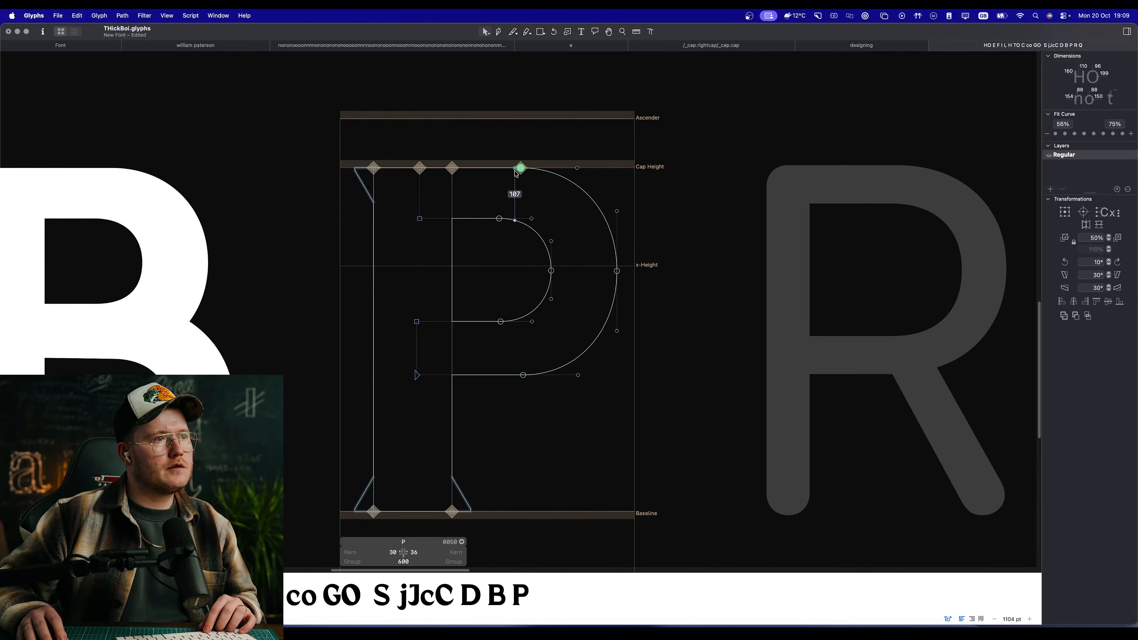
{"action": "left_click_drag", "start_coordinate": [515, 171], "coordinate": [518, 171]}
{"action": "left_click", "coordinate": [546, 293]}
{"action": "key", "text": "space"}
{"action": "left_click_drag", "start_coordinate": [523, 376], "coordinate": [506, 384]}
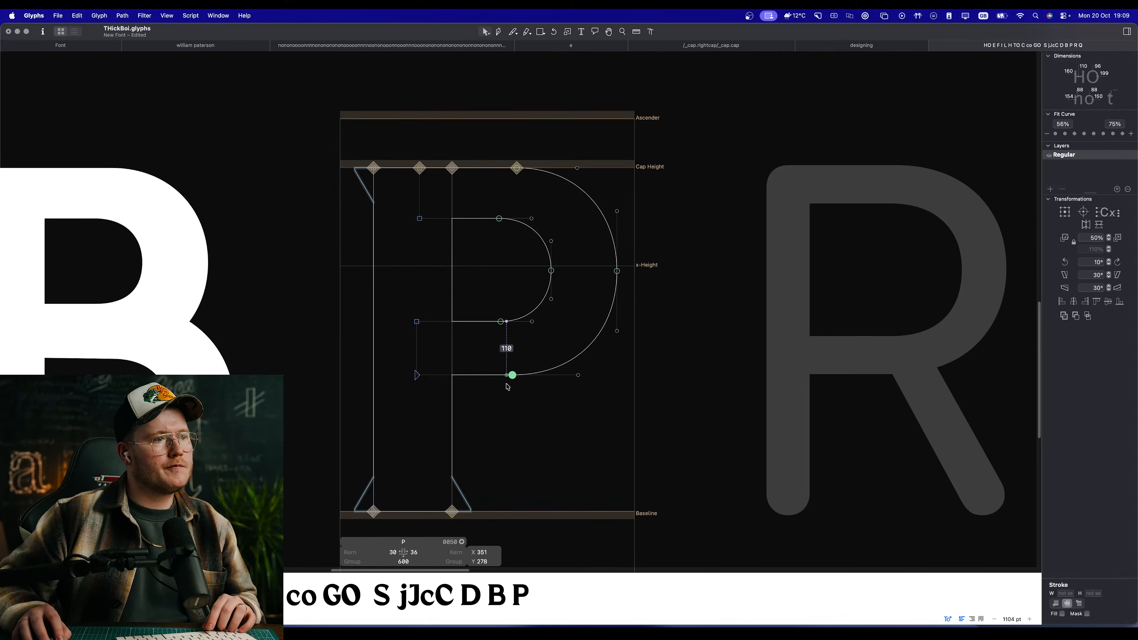
Step: Examine the P's bowl proportions and weight against the D, B and remaining capitals in filled preview at several sizes
{"action": "key", "text": "space"}
{"action": "scroll", "coordinate": [508, 386], "scroll_direction": "down", "scroll_amount": 5}
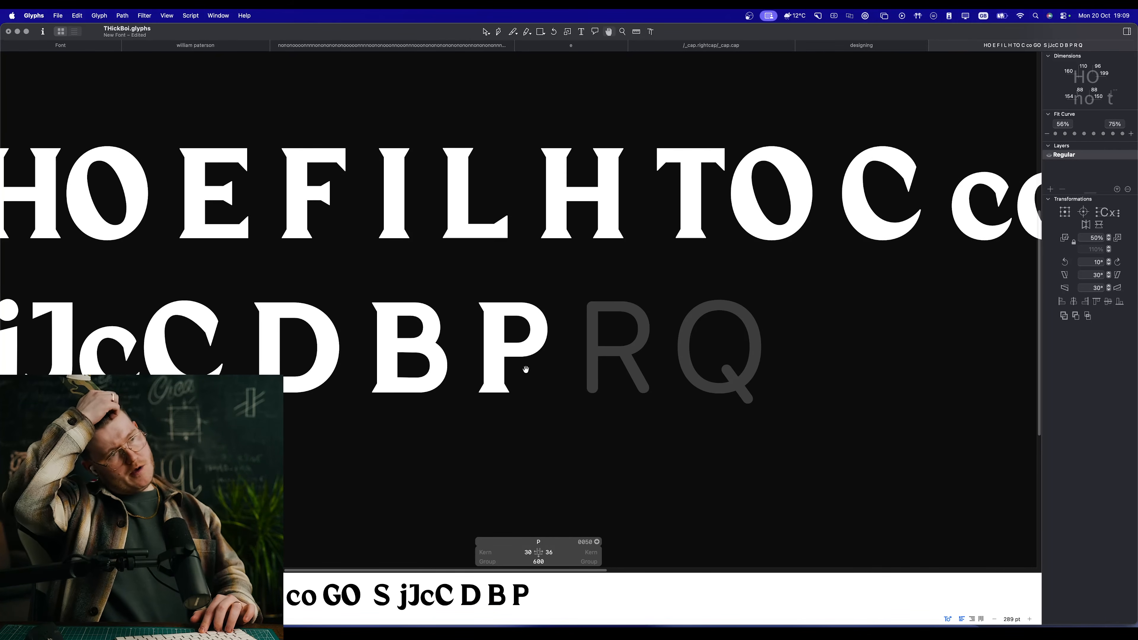
{"action": "key", "text": "space"}
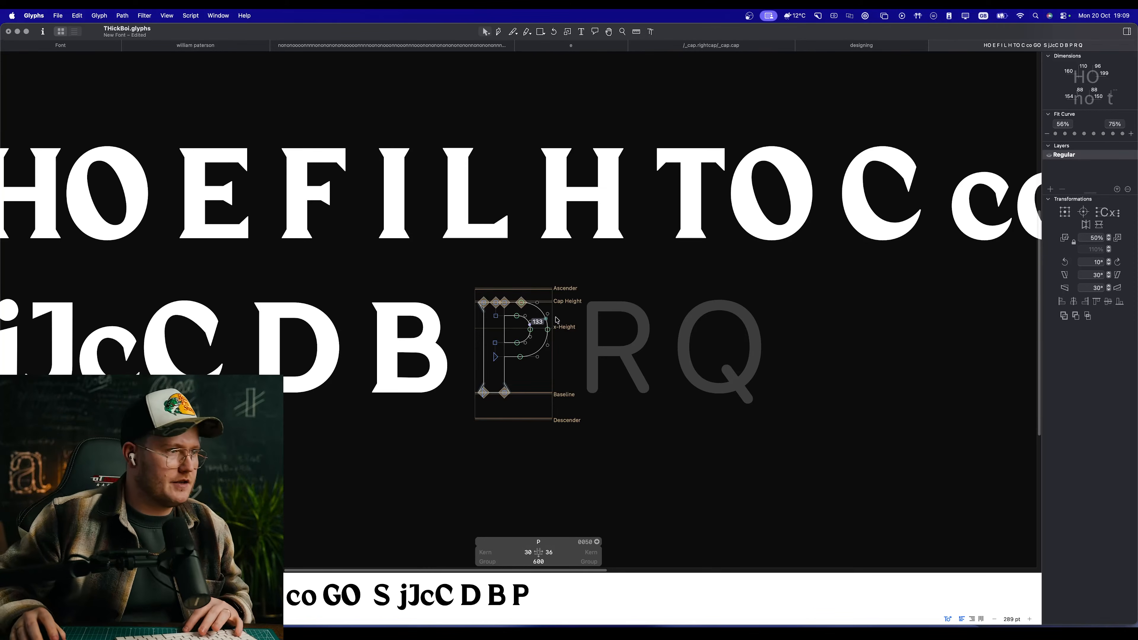
{"action": "key", "text": "space"}
{"action": "scroll", "coordinate": [515, 343], "scroll_direction": "up", "scroll_amount": 4}
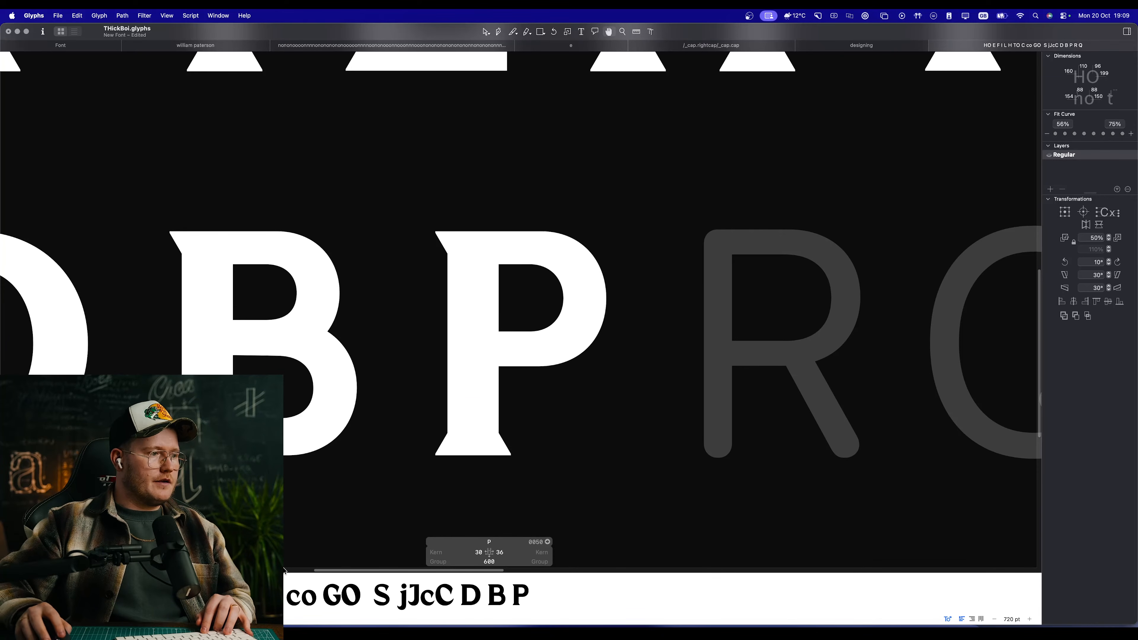
{"action": "key", "text": "space"}
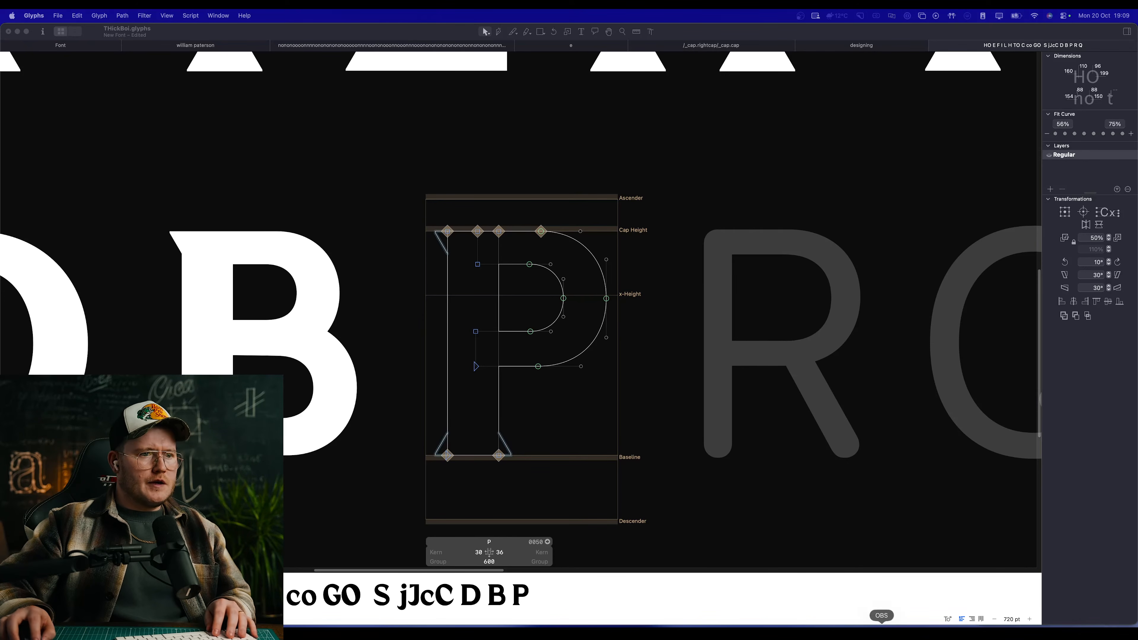
{"action": "left_click", "coordinate": [600, 377]}
{"action": "key", "text": "space"}
{"action": "scroll", "coordinate": [628, 374], "scroll_direction": "left", "scroll_amount": 4}
{"action": "scroll", "coordinate": [526, 323], "scroll_direction": "down", "scroll_amount": 5}
{"action": "scroll", "coordinate": [585, 339], "scroll_direction": "up", "scroll_amount": 4}
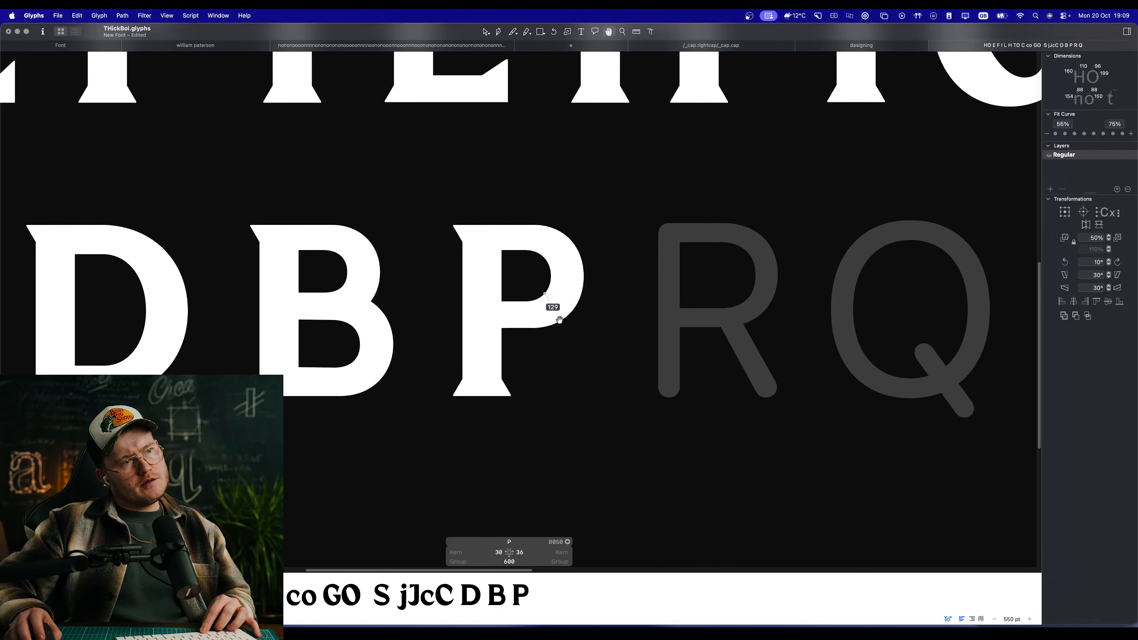
{"action": "scroll", "coordinate": [559, 319], "scroll_direction": "up", "scroll_amount": 4}
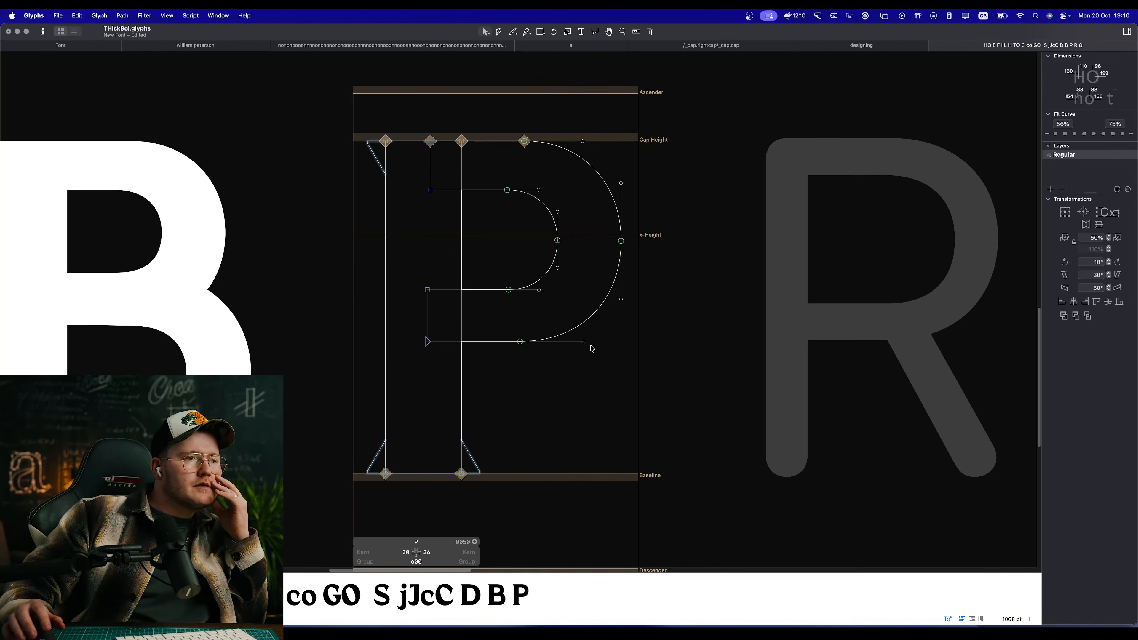
{"action": "left_click_drag", "start_coordinate": [710, 509], "coordinate": [262, 120]}
{"action": "key", "text": "space"}
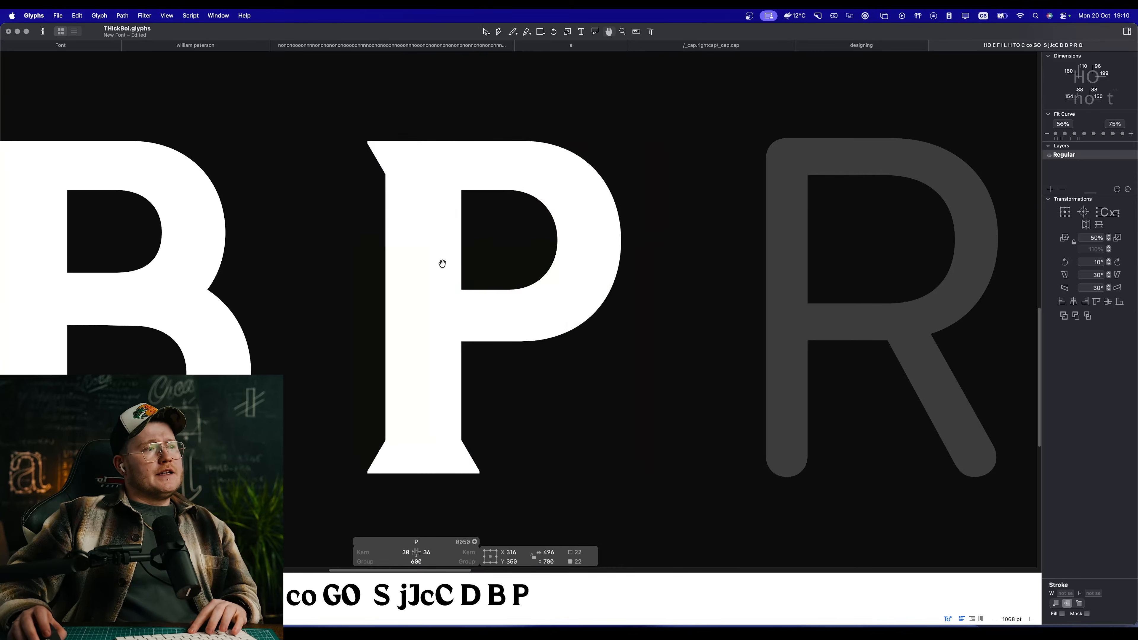
{"action": "scroll", "coordinate": [437, 265], "scroll_direction": "down", "scroll_amount": 7}
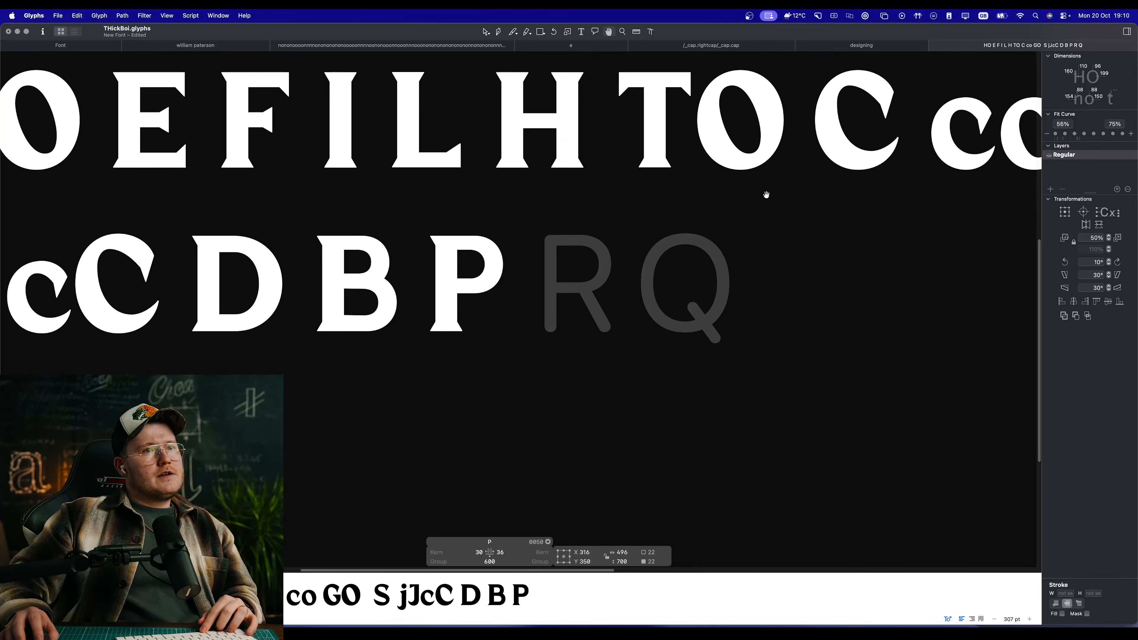
Step: Insert a lowercase p directly after the capital P and compare the two letters in filled preview
{"action": "key", "text": "t"}
{"action": "left_click", "coordinate": [533, 287]}
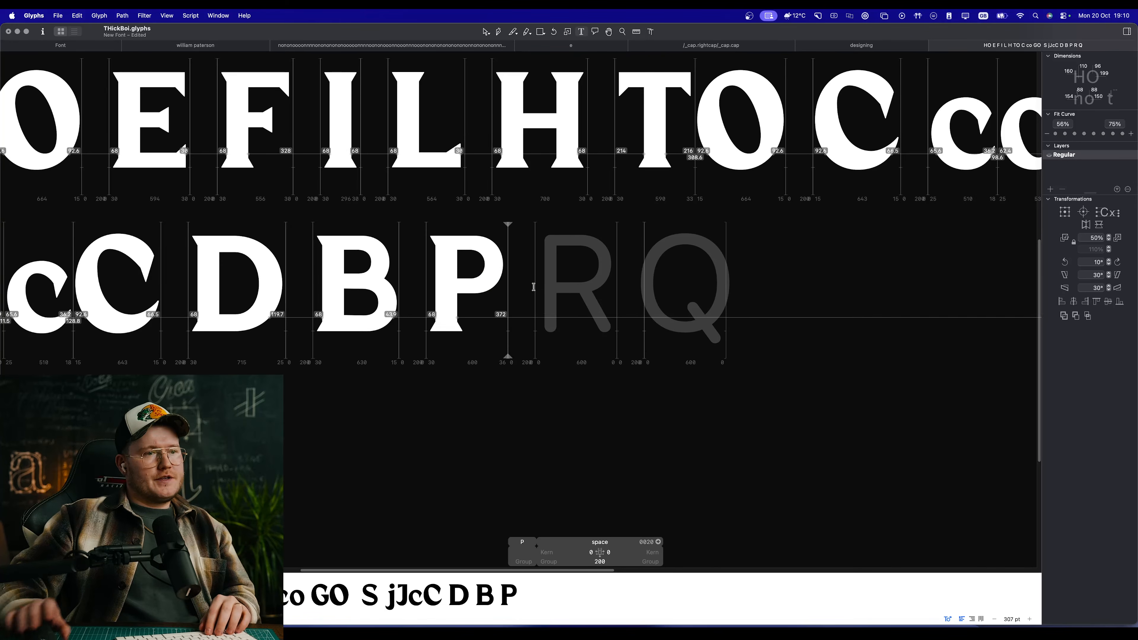
{"action": "type", "text": "p"}
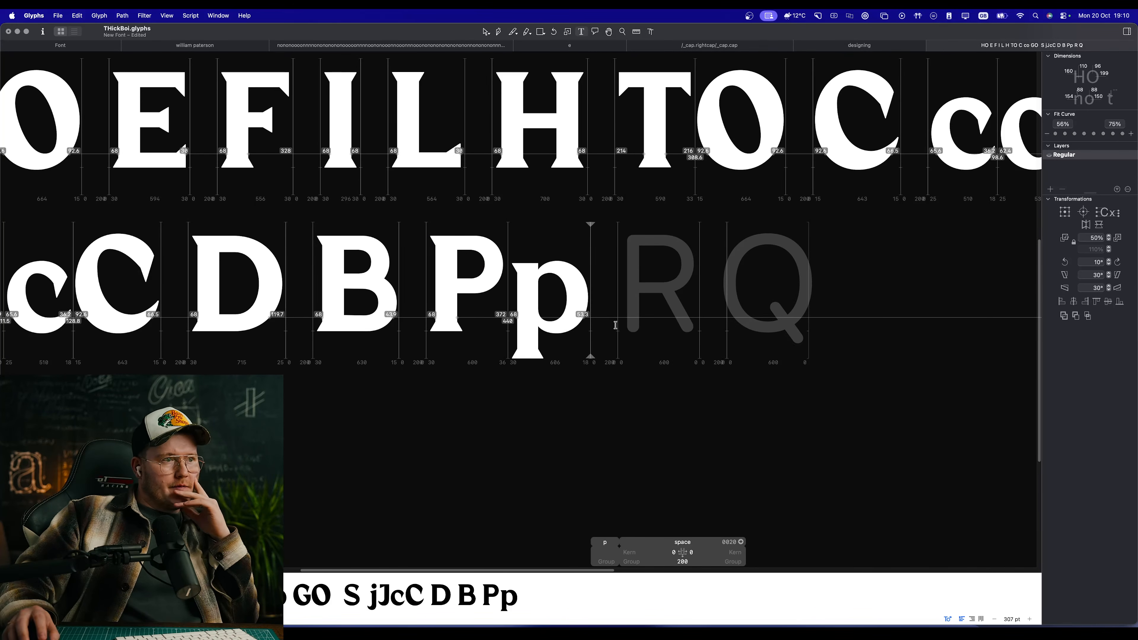
{"action": "key", "text": "Escape"}
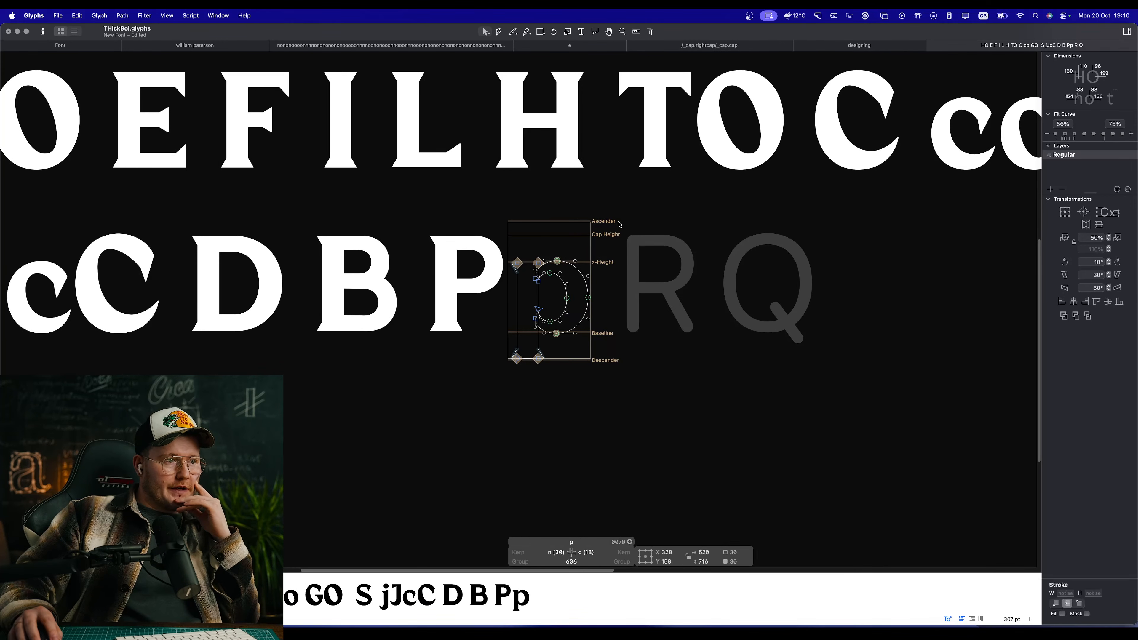
{"action": "key", "text": "space"}
{"action": "scroll", "coordinate": [578, 294], "scroll_direction": "down", "scroll_amount": 8}
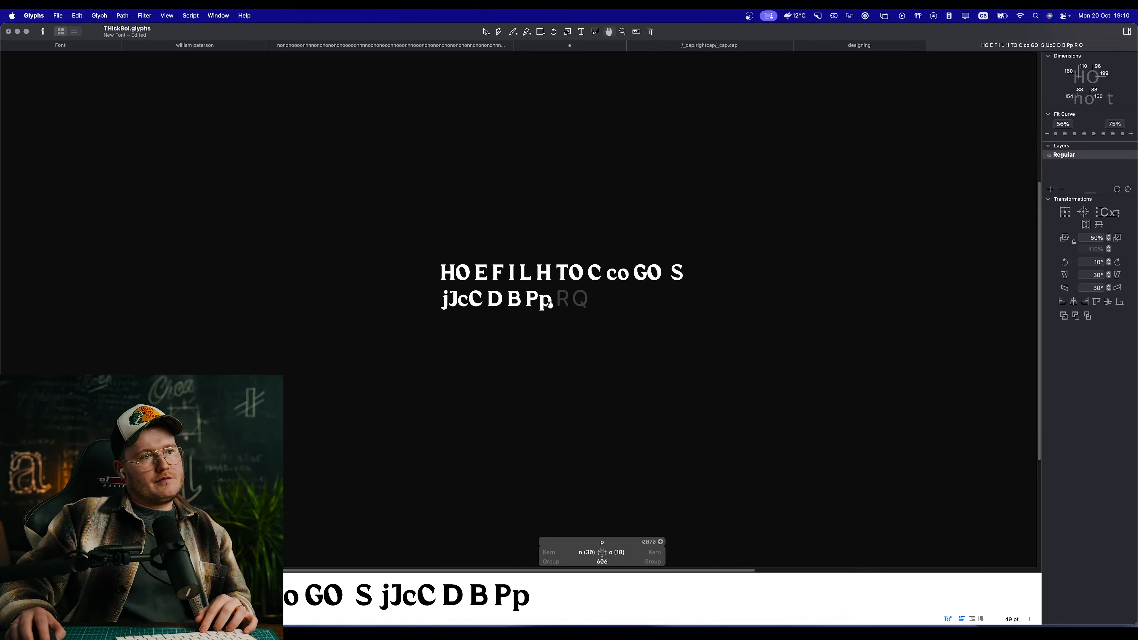
{"action": "scroll", "coordinate": [550, 304], "scroll_direction": "up", "scroll_amount": 10}
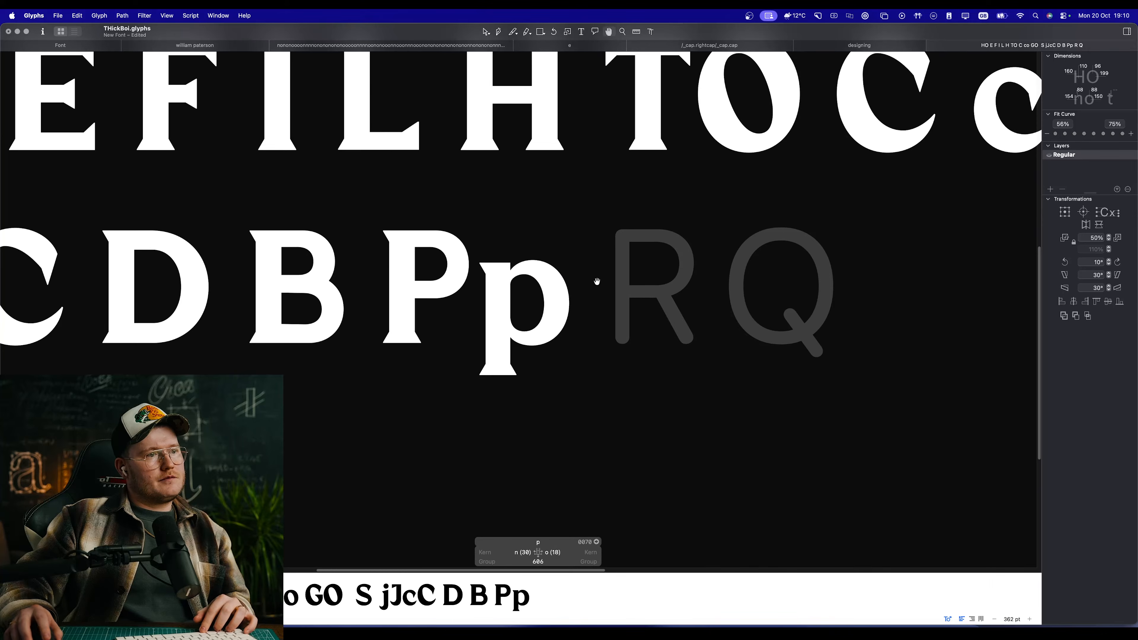
Step: Remove the lowercase p from the sample text and view the whole set of letters at a small size
{"action": "key", "text": "t"}
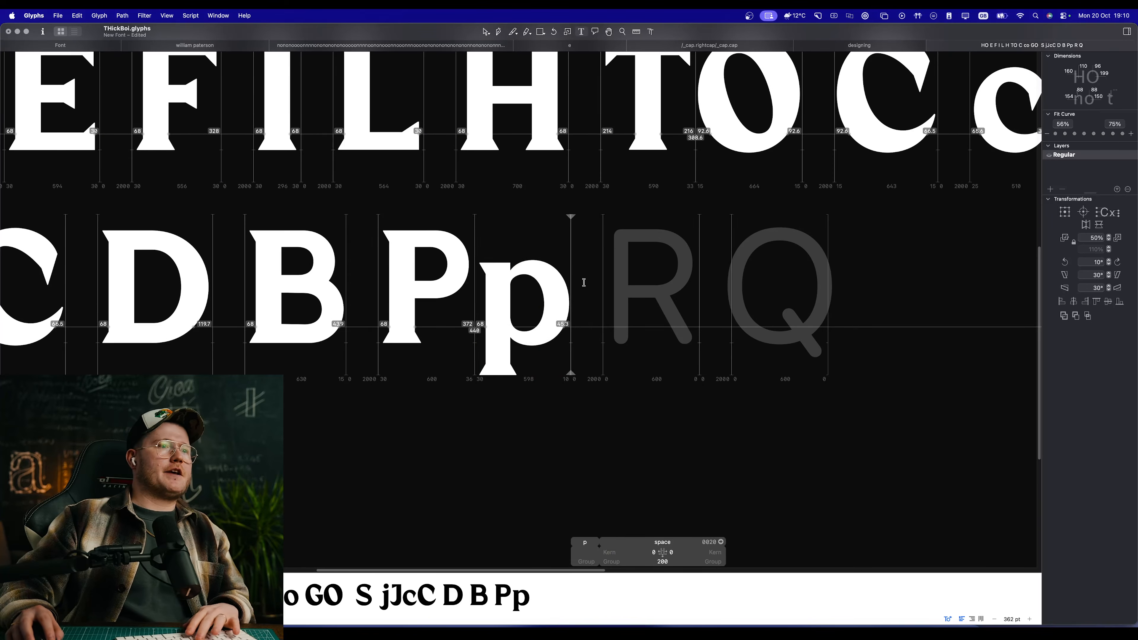
{"action": "key", "text": "BackSpace"}
{"action": "key", "text": "Escape"}
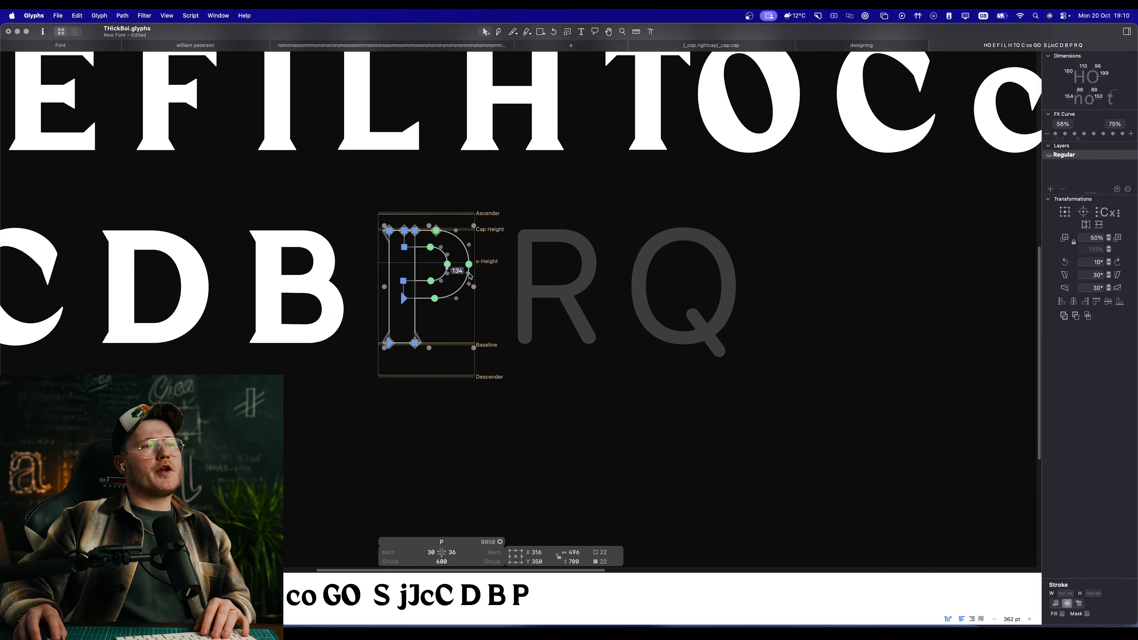
{"action": "key", "text": "space"}
{"action": "scroll", "coordinate": [421, 331], "scroll_direction": "down", "scroll_amount": 10}
{"action": "key", "text": "alt+super+space"}
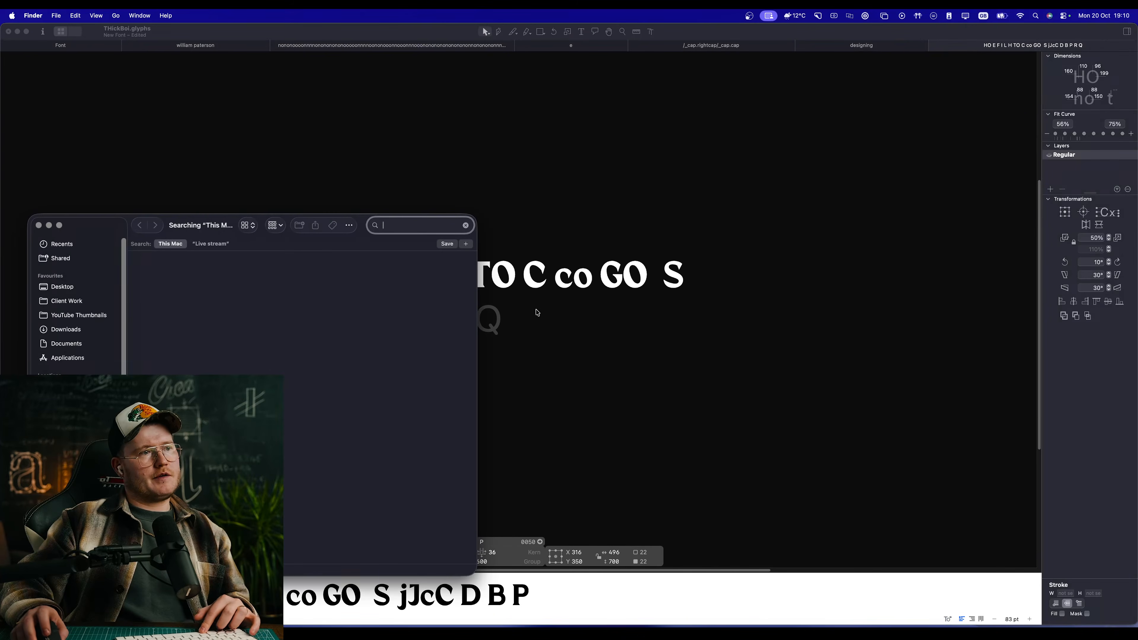
Step: Align the upper and lower smooth nodes of the P's inner bowl vertically with each other, centred between their positions
{"action": "left_click", "coordinate": [537, 310]}
{"action": "key", "text": "space"}
{"action": "scroll", "coordinate": [434, 318], "scroll_direction": "up", "scroll_amount": 3}
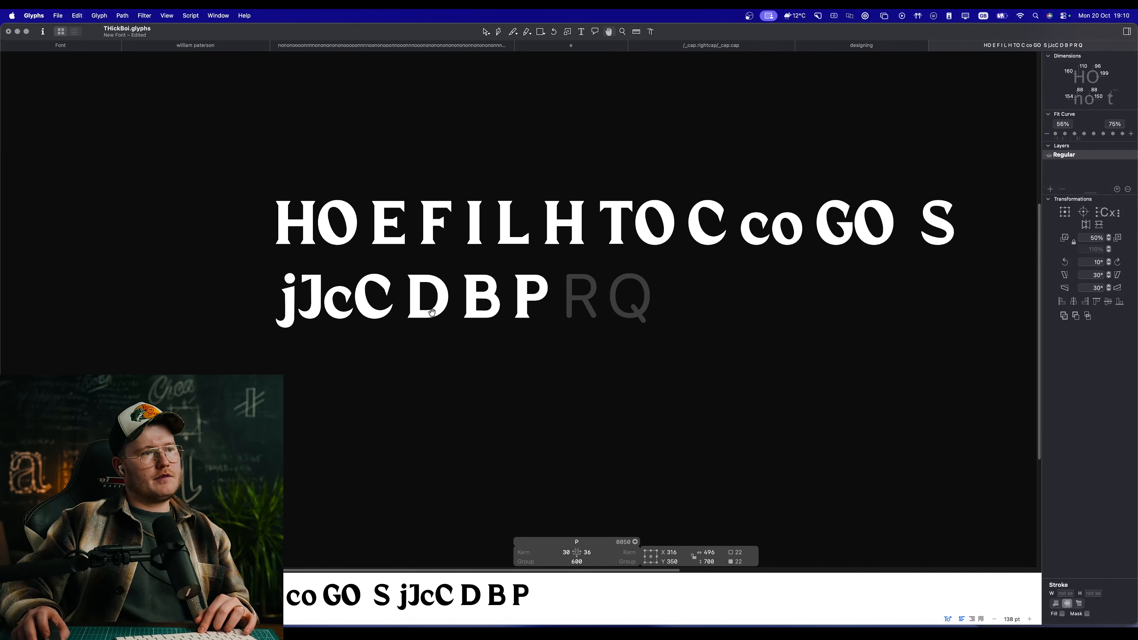
{"action": "scroll", "coordinate": [530, 288], "scroll_direction": "up", "scroll_amount": 15}
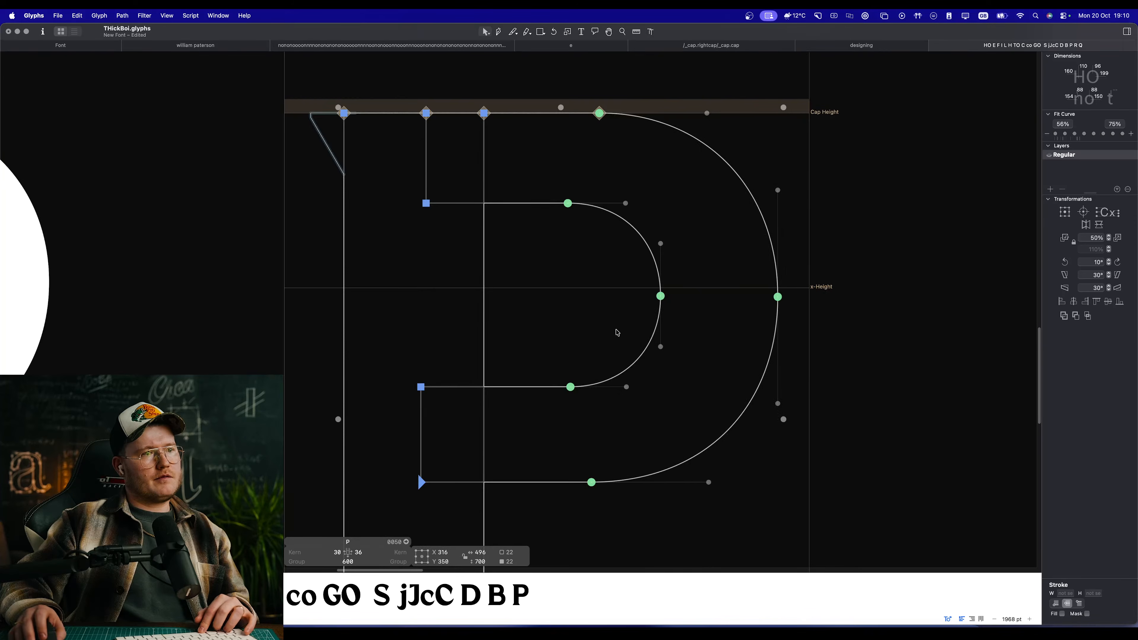
{"action": "left_click_drag", "start_coordinate": [588, 409], "coordinate": [542, 158]}
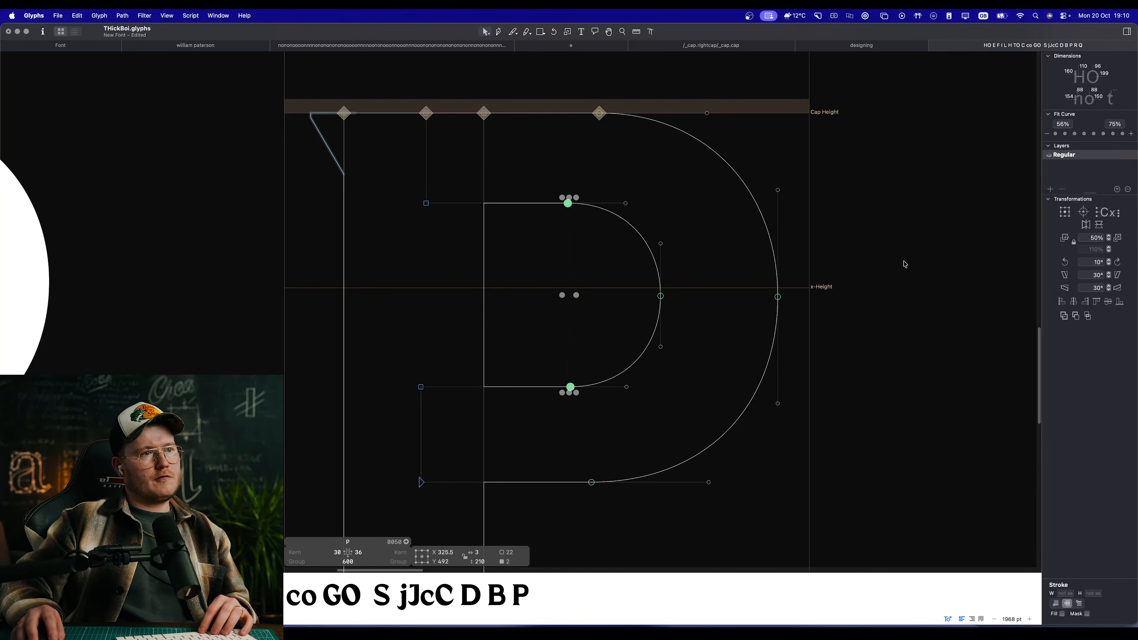
{"action": "left_click_drag", "start_coordinate": [518, 335], "coordinate": [432, 313]}
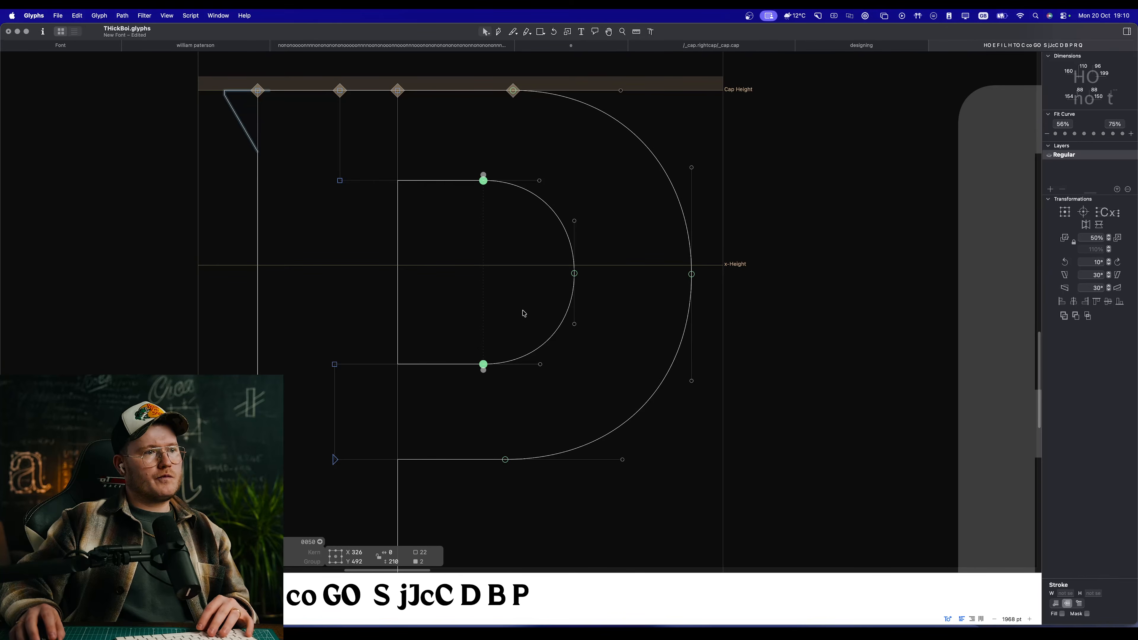
{"action": "key", "text": "super+z"}
{"action": "left_click", "coordinate": [540, 401]}
{"action": "left_click_drag", "start_coordinate": [496, 388], "coordinate": [471, 172]}
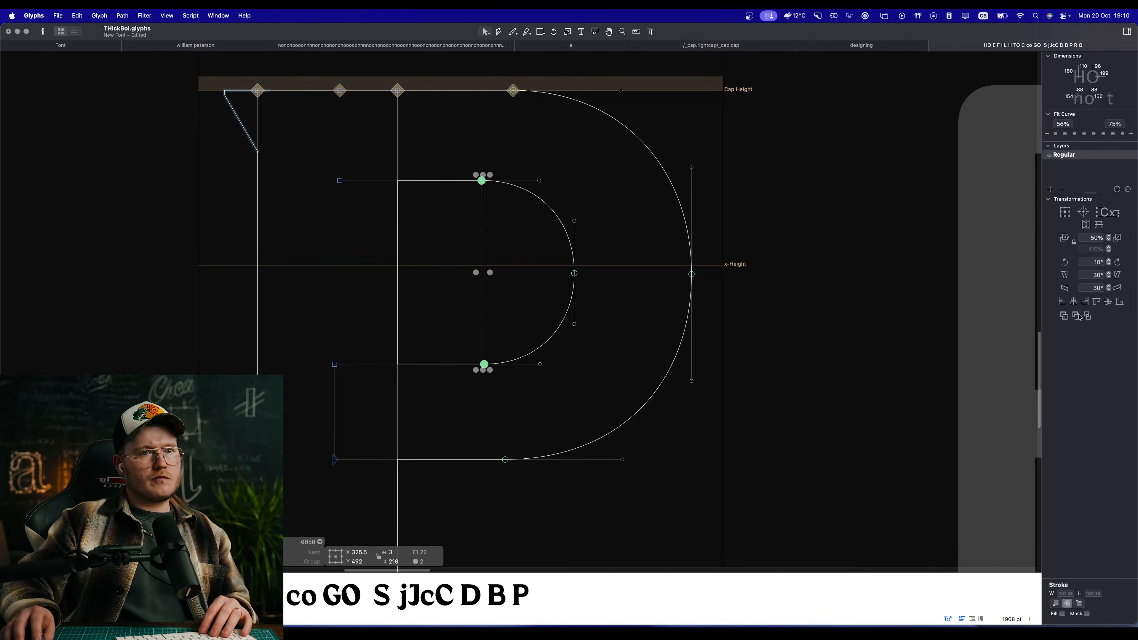
{"action": "left_click", "coordinate": [1076, 302]}
{"action": "left_click_drag", "start_coordinate": [649, 348], "coordinate": [564, 333]}
{"action": "left_click", "coordinate": [423, 310]}
Step: Check the P's bowl in filled preview and harmonise its curves with RMX Harmonizer
{"action": "key", "text": "space"}
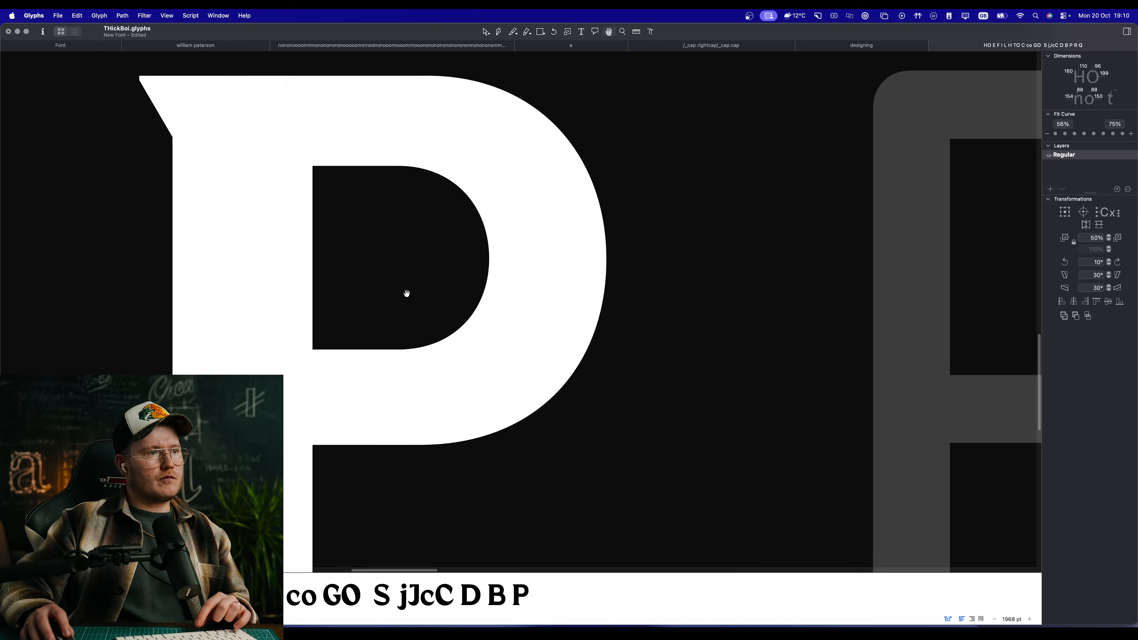
{"action": "left_click_drag", "start_coordinate": [422, 383], "coordinate": [374, 135]}
{"action": "key", "text": "space"}
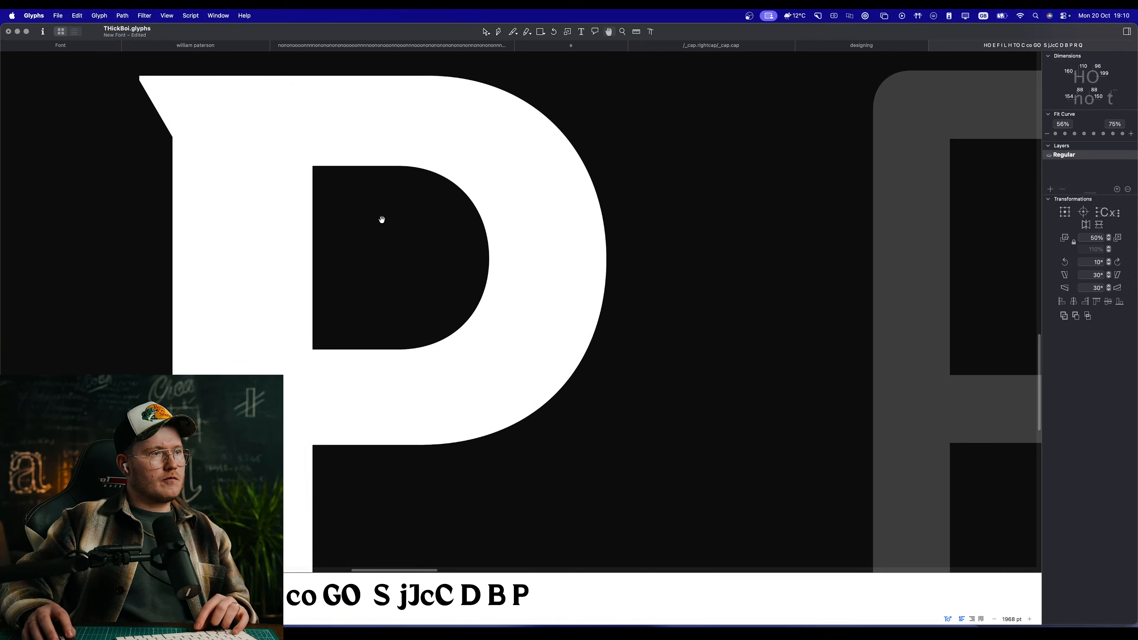
{"action": "left_click_drag", "start_coordinate": [380, 219], "coordinate": [412, 237]}
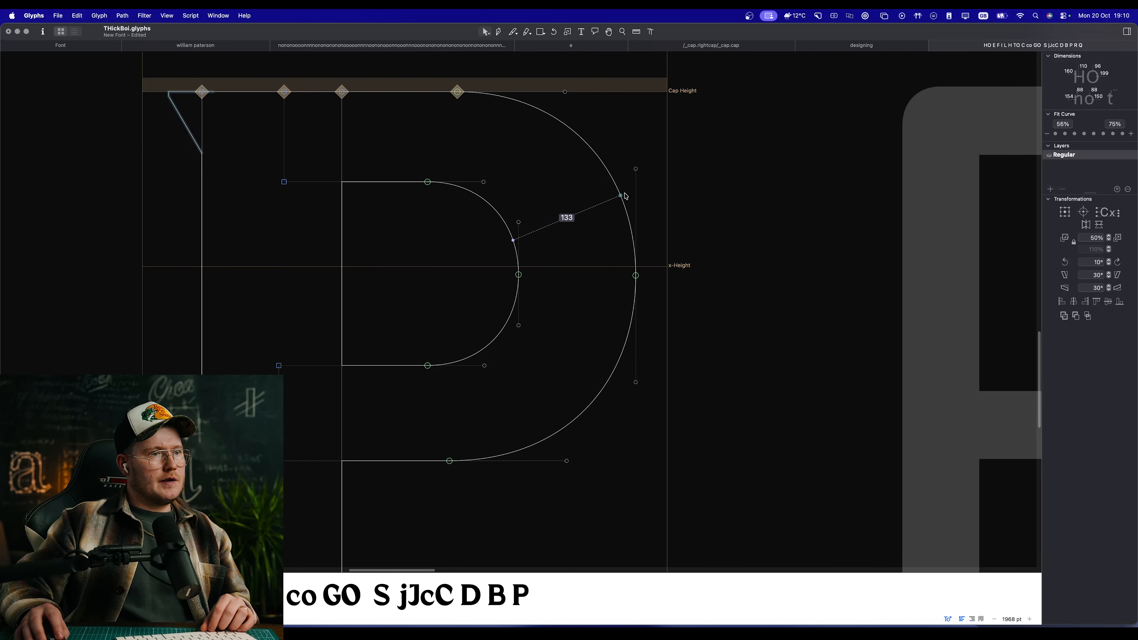
{"action": "key", "text": "space"}
{"action": "scroll", "coordinate": [628, 381], "scroll_direction": "down", "scroll_amount": 5}
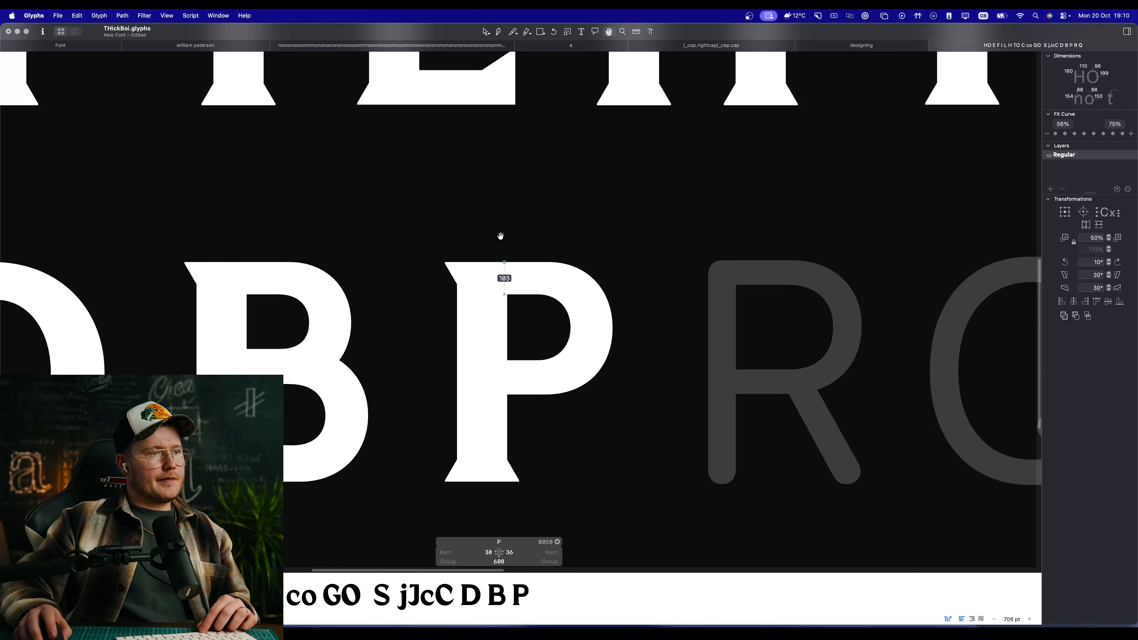
{"action": "left_click", "coordinate": [144, 15]}
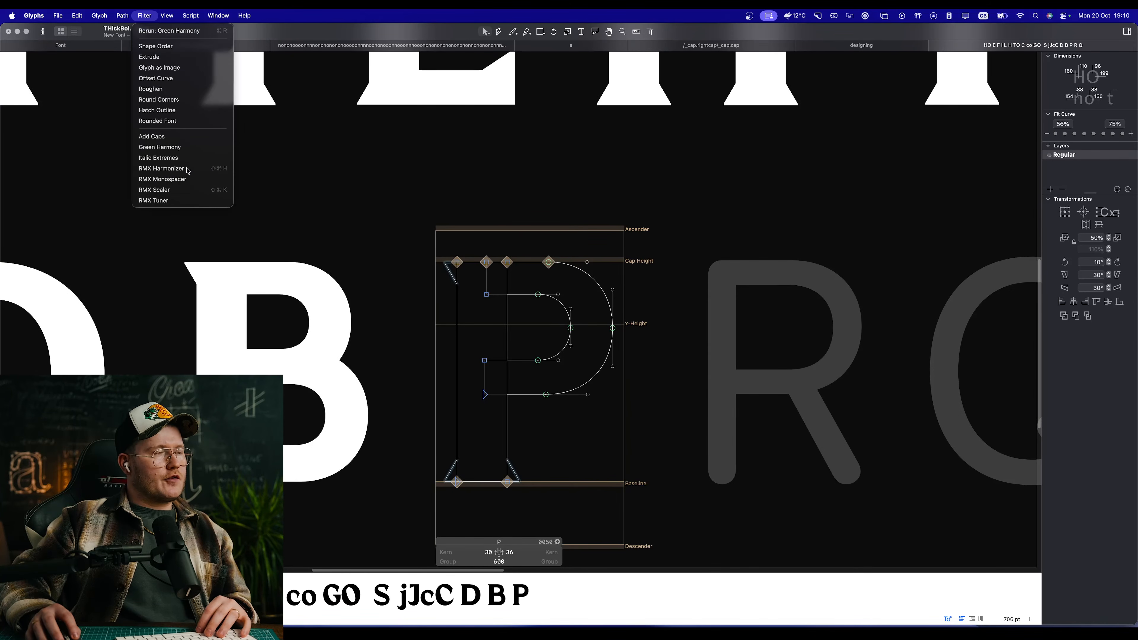
{"action": "left_click", "coordinate": [162, 169]}
{"action": "left_click", "coordinate": [742, 221]}
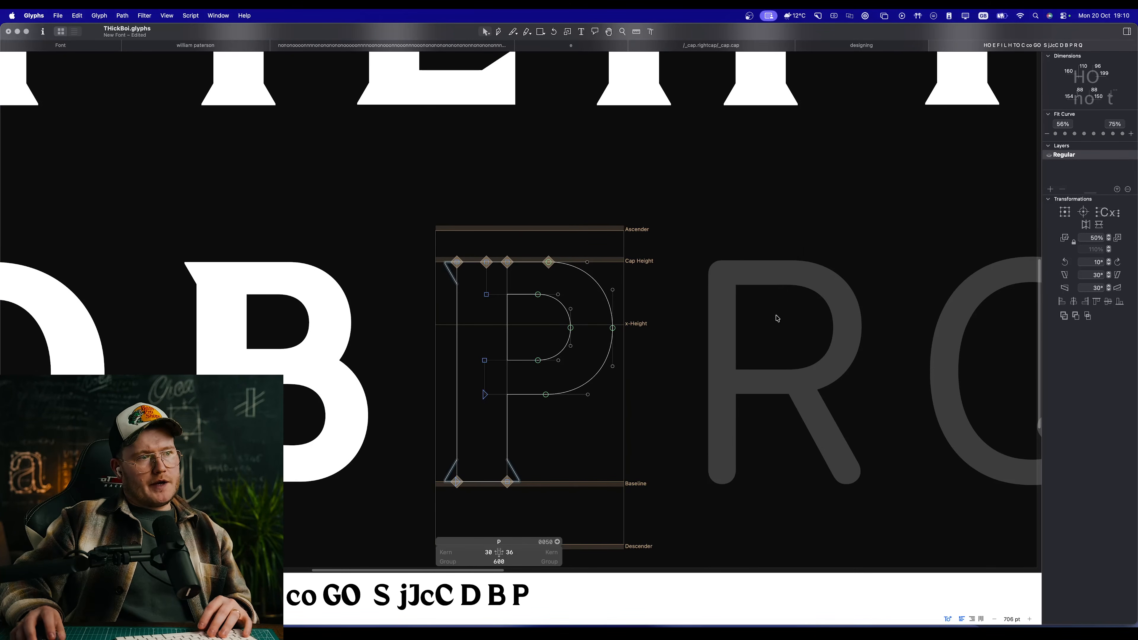
Step: Harmonise all of the B's curves with Green Harmony and RMX Harmonizer
{"action": "key", "text": "space"}
{"action": "left_click_drag", "start_coordinate": [633, 325], "coordinate": [719, 272]}
{"action": "double_click", "coordinate": [402, 298]}
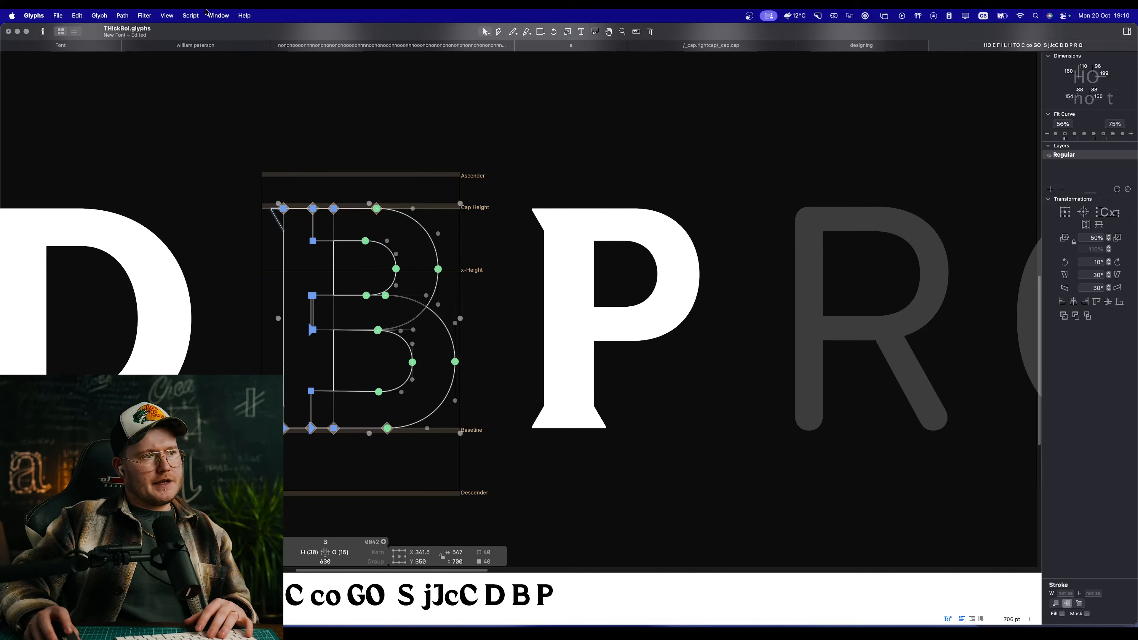
{"action": "left_click", "coordinate": [144, 15]}
{"action": "left_click", "coordinate": [186, 148]}
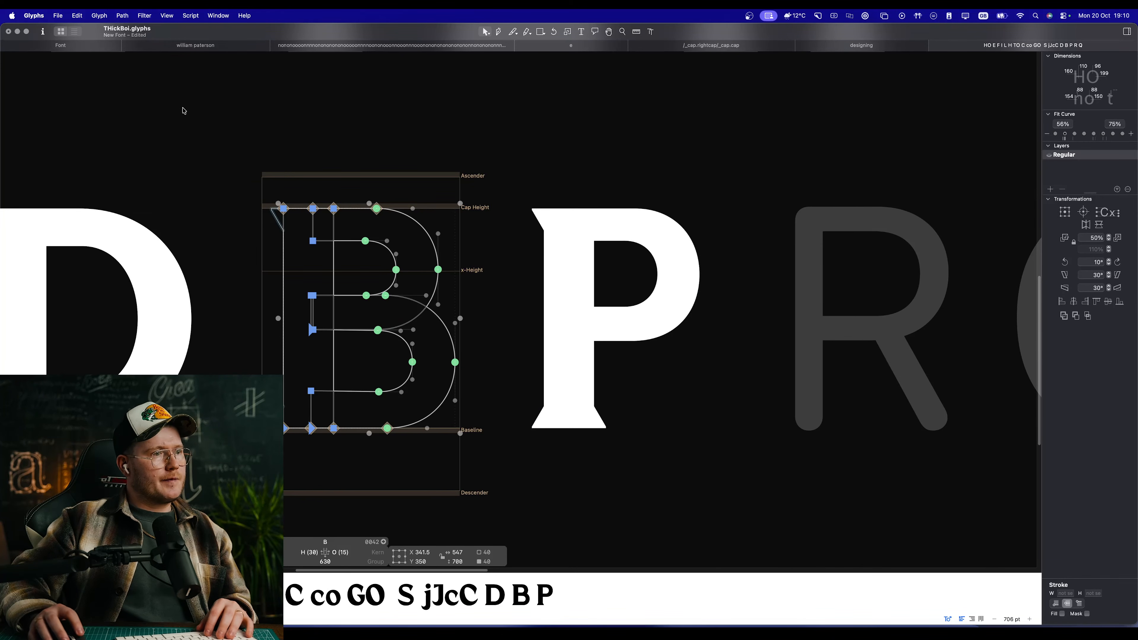
{"action": "left_click", "coordinate": [144, 15]}
{"action": "left_click", "coordinate": [182, 171]}
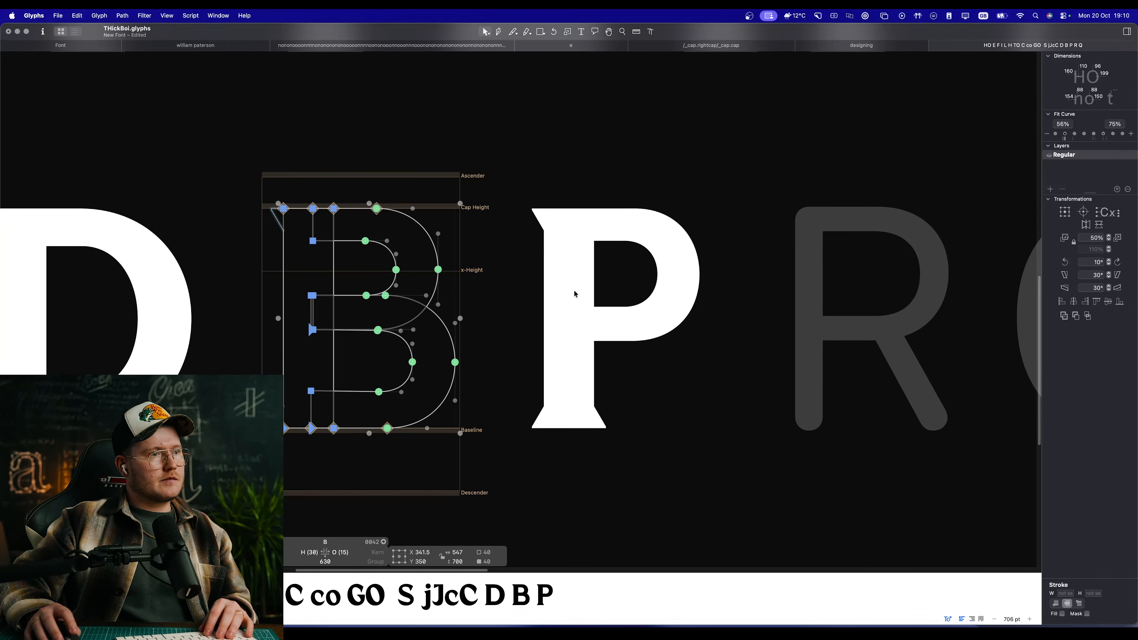
{"action": "left_click", "coordinate": [743, 219]}
{"action": "left_click", "coordinate": [690, 291]}
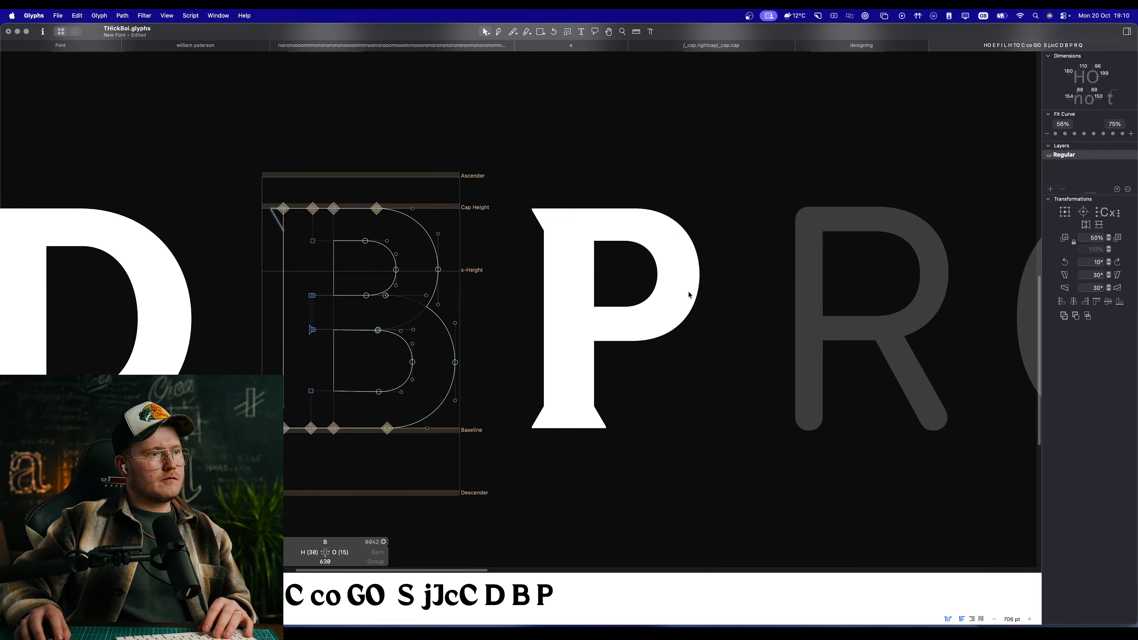
Step: Copy the P's complete outlines into the empty R glyph
{"action": "key", "text": "space"}
{"action": "left_click_drag", "start_coordinate": [414, 310], "coordinate": [540, 288]}
{"action": "scroll", "coordinate": [539, 288], "scroll_direction": "down", "scroll_amount": 5}
{"action": "scroll", "coordinate": [705, 316], "scroll_direction": "up", "scroll_amount": 5}
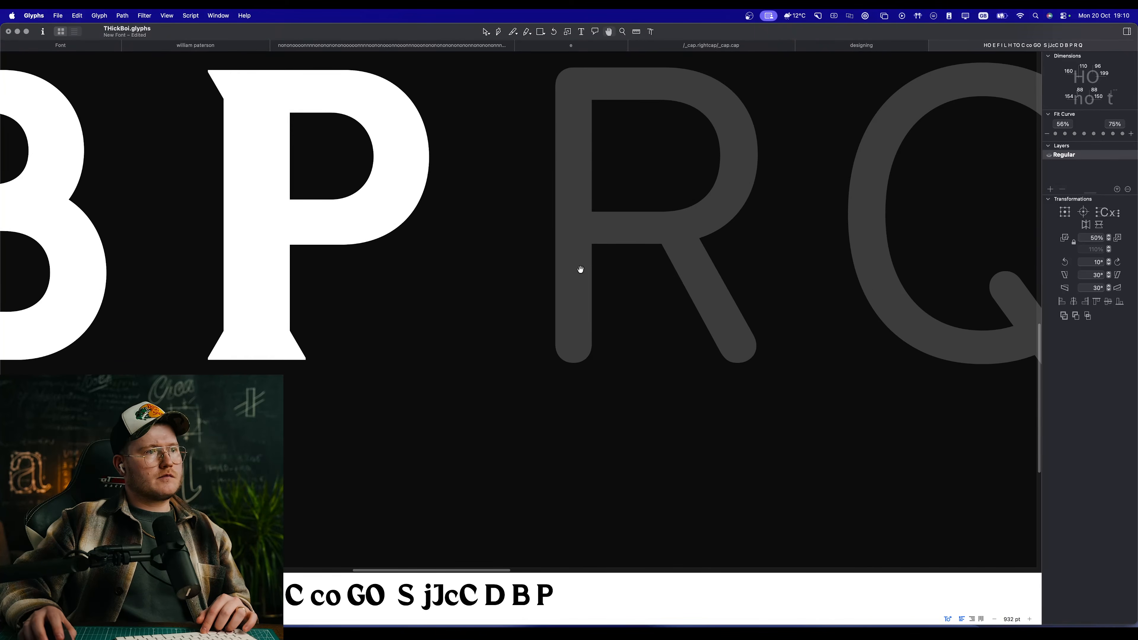
{"action": "double_click", "coordinate": [331, 229]}
{"action": "double_click", "coordinate": [716, 261]}
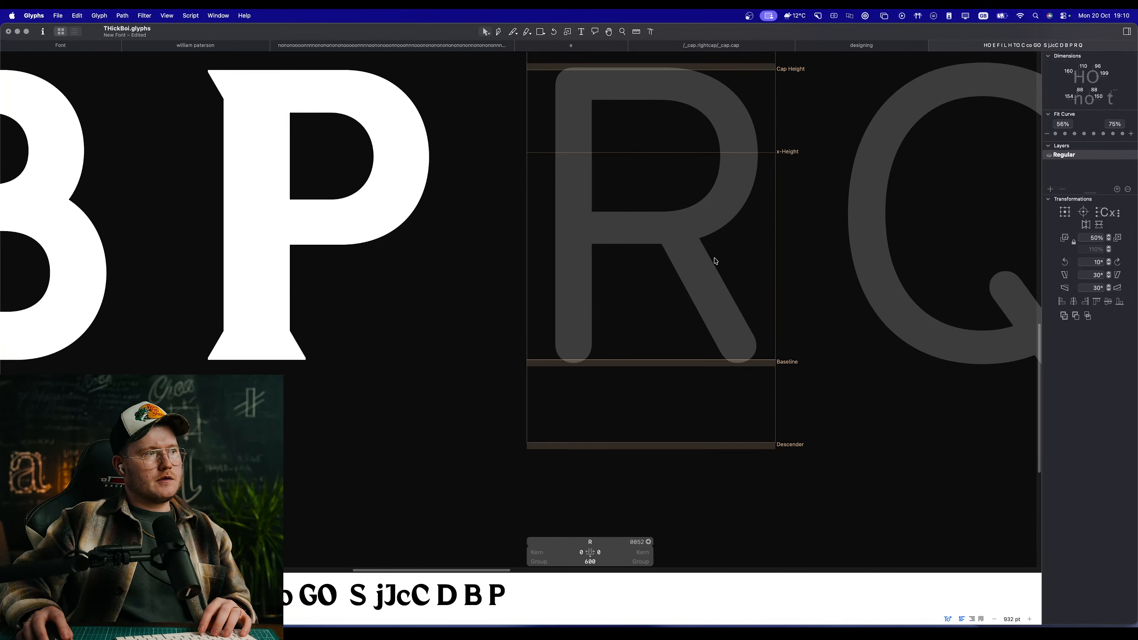
{"action": "key", "text": "super+v"}
Step: Raise the nodes of the R's lower bowl stroke by 10 units and preview the filled shape
{"action": "key", "text": "space"}
{"action": "left_click_drag", "start_coordinate": [727, 266], "coordinate": [675, 288]}
{"action": "scroll", "coordinate": [631, 317], "scroll_direction": "up", "scroll_amount": 2}
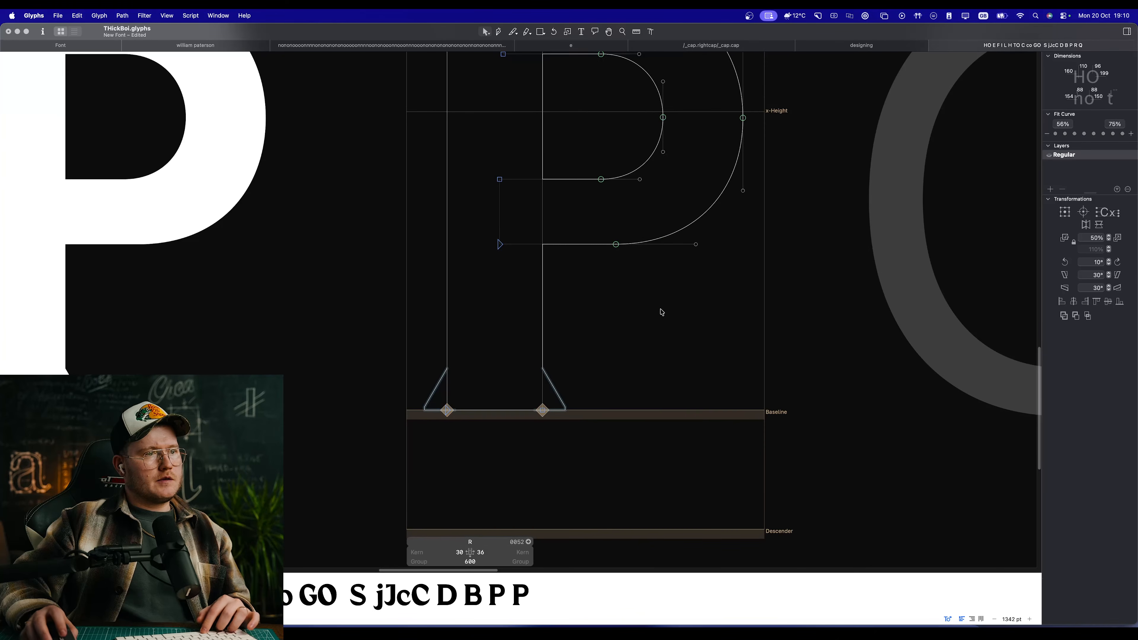
{"action": "left_click_drag", "start_coordinate": [483, 164], "coordinate": [681, 278]}
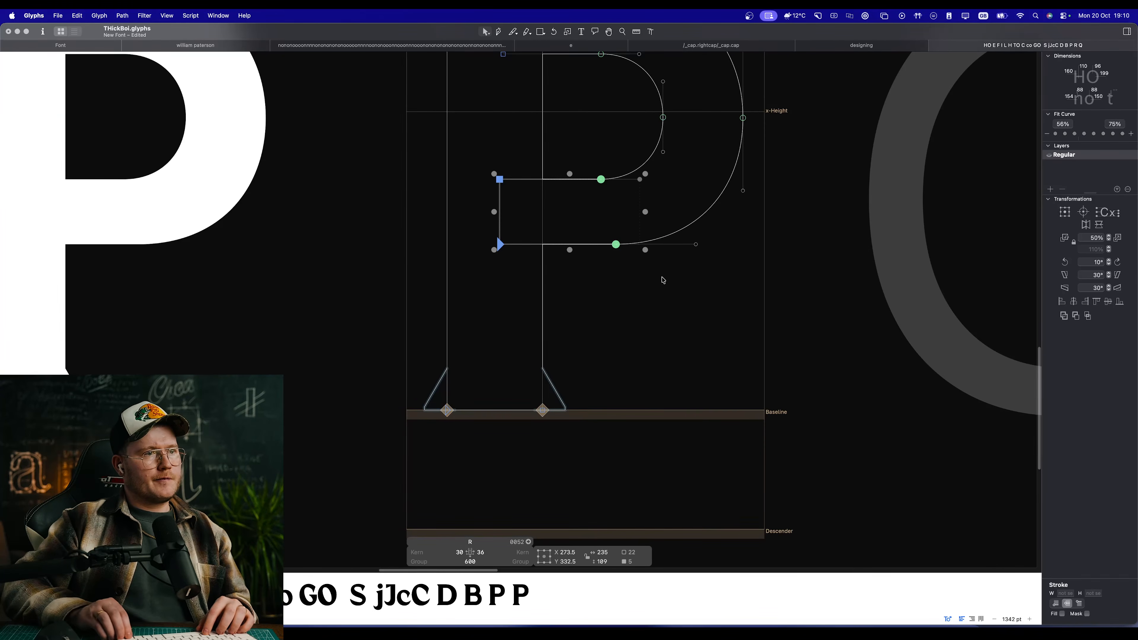
{"action": "key", "text": "shift+Up"}
{"action": "key", "text": "space"}
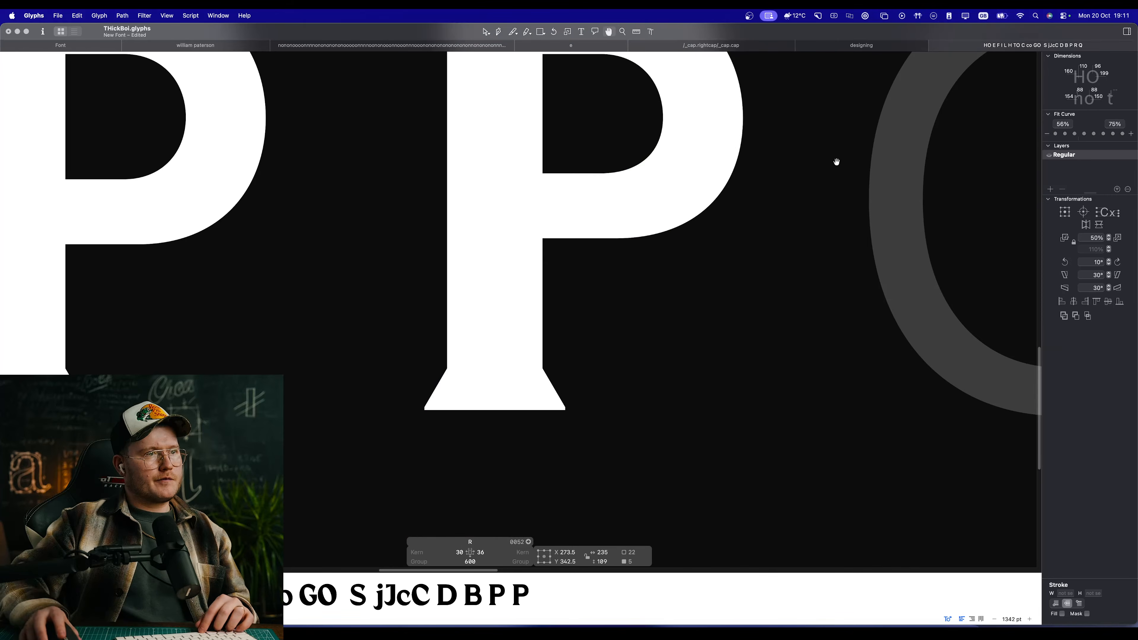
Step: Raise the inner and outer extreme nodes of the R's bowl to about Y 499.5 and compare with the P in preview
{"action": "scroll", "coordinate": [763, 162], "scroll_direction": "up", "scroll_amount": 3}
{"action": "left_click", "coordinate": [741, 225]}
{"action": "key", "text": "space"}
{"action": "left_click_drag", "start_coordinate": [741, 225], "coordinate": [730, 339]}
{"action": "left_click_drag", "start_coordinate": [747, 229], "coordinate": [571, 223]}
{"action": "key", "text": "space"}
{"action": "scroll", "coordinate": [578, 282], "scroll_direction": "down", "scroll_amount": 8}
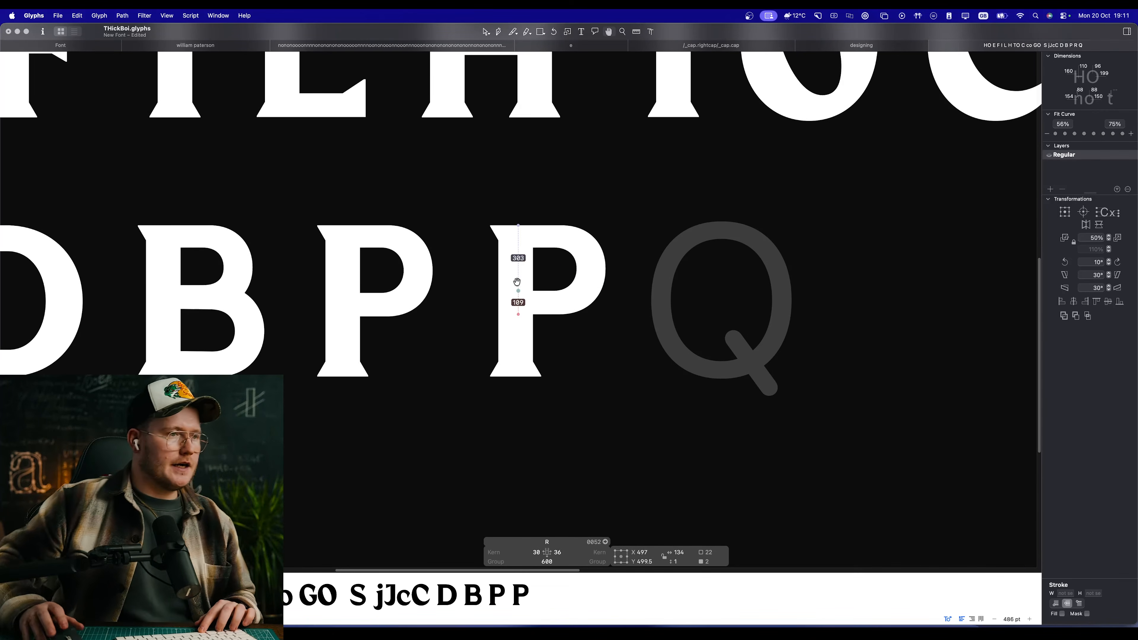
Step: Draw the R leg's lower edge with the Pen tool from X 279, Y 306 through the baseline at X 548 to a tip at X 631, Y 26
{"action": "scroll", "coordinate": [556, 269], "scroll_direction": "up", "scroll_amount": 6}
{"action": "left_click_drag", "start_coordinate": [690, 420], "coordinate": [639, 335]}
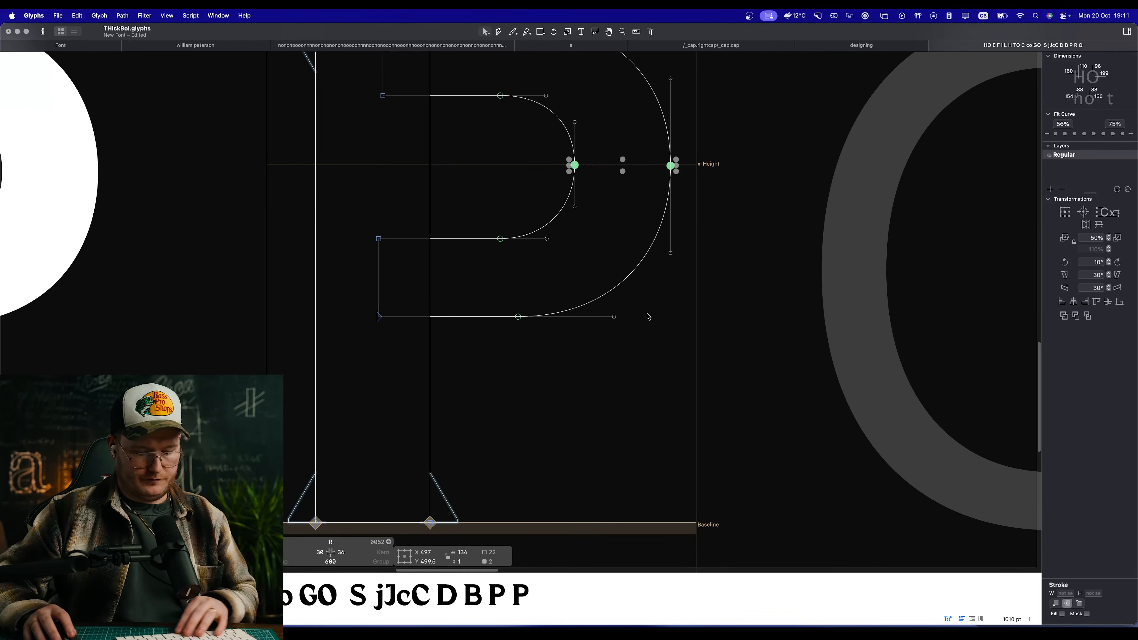
{"action": "key", "text": "p"}
{"action": "left_click", "coordinate": [466, 304]}
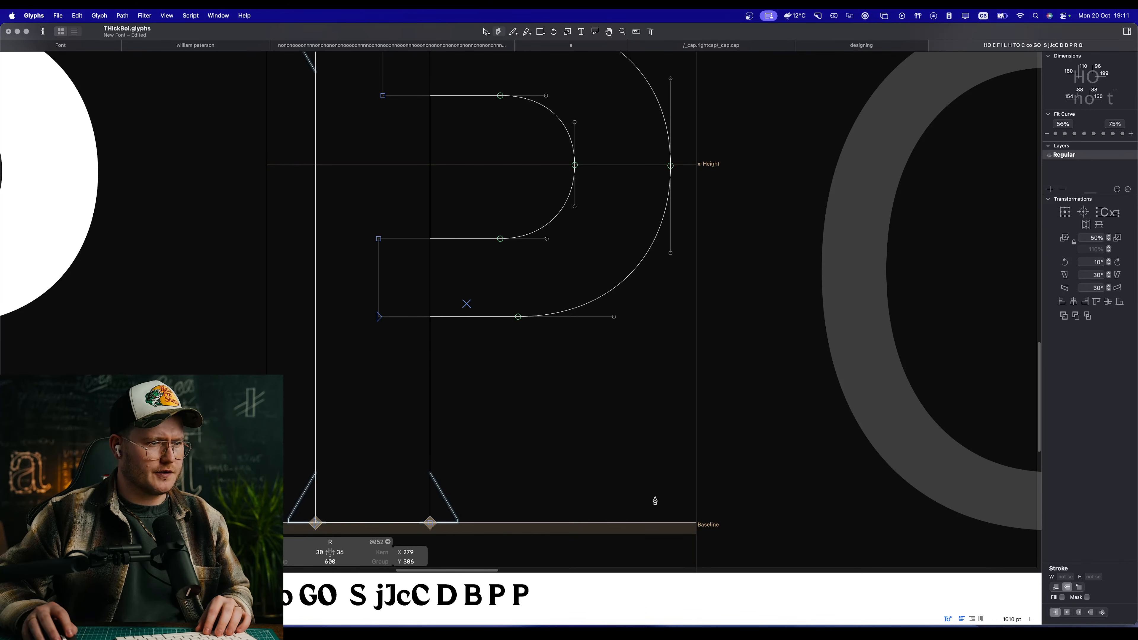
{"action": "left_click_drag", "start_coordinate": [658, 522], "coordinate": [742, 525]}
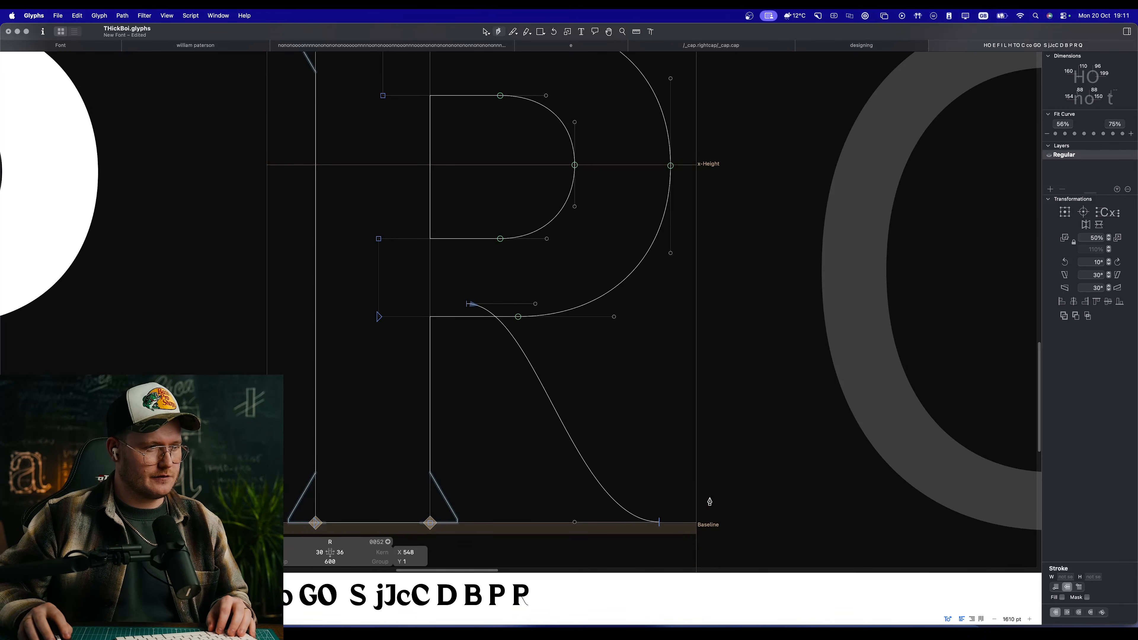
{"action": "key", "text": "v"}
{"action": "mouse_move", "coordinate": [744, 522]}
{"action": "left_mouse_down"}
{"action": "mouse_move", "coordinate": [681, 523]}
{"action": "mouse_move", "coordinate": [718, 504]}
{"action": "left_mouse_up"}
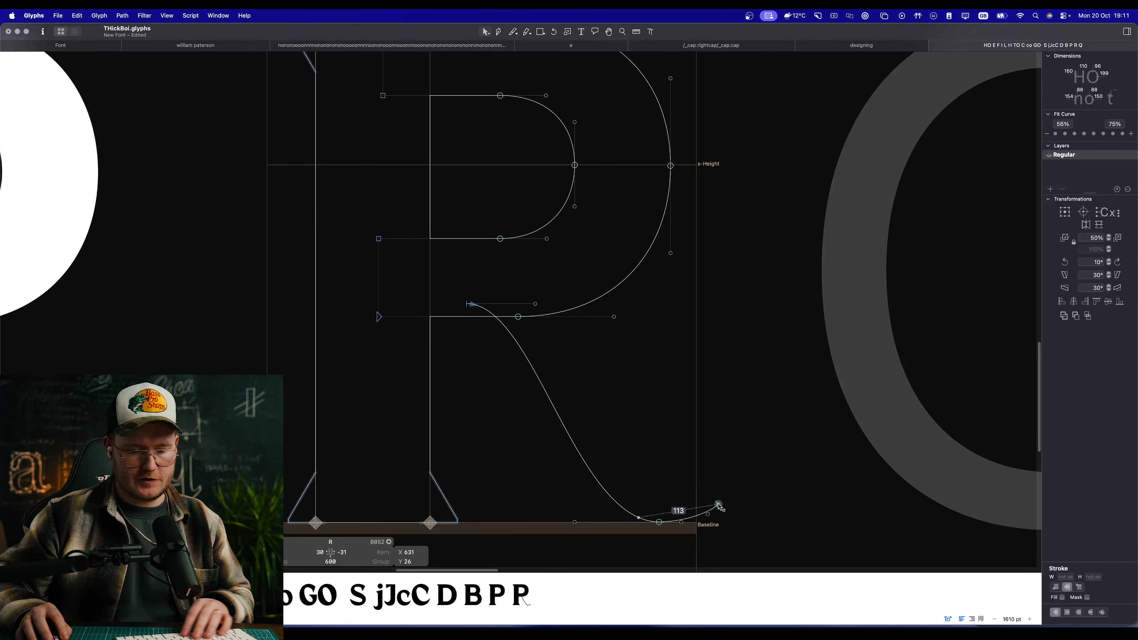
Step: Draw the leg's upper edge from X 618, Y 38 back into the bowl, bending its curve and placing its top node at X 379, Y 330
{"action": "key", "text": "p"}
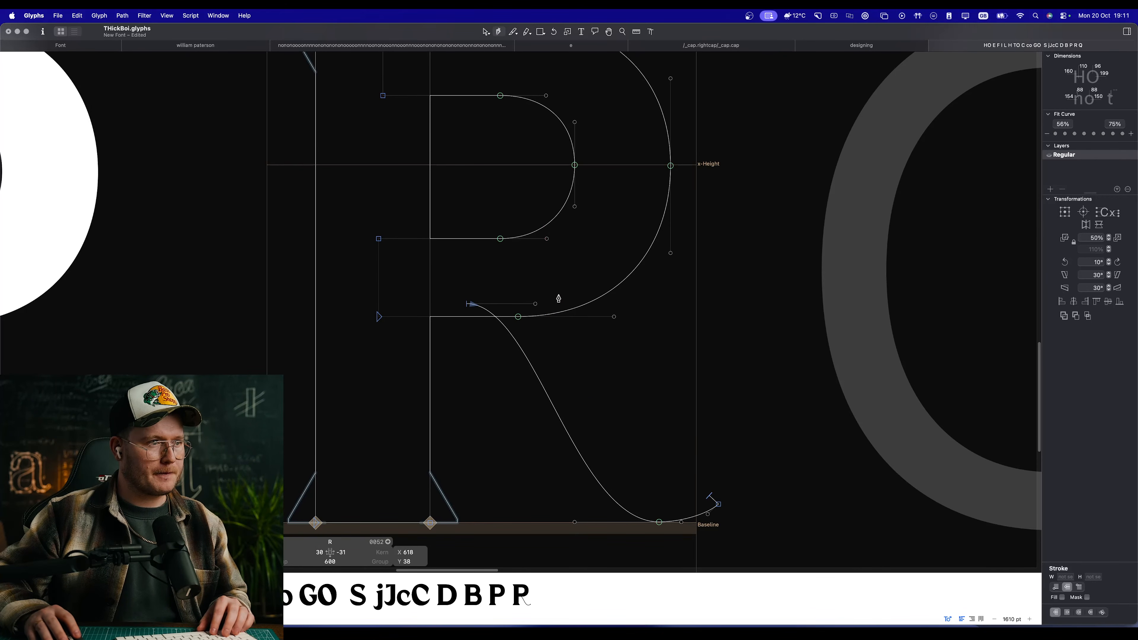
{"action": "left_click_drag", "start_coordinate": [559, 294], "coordinate": [494, 289]}
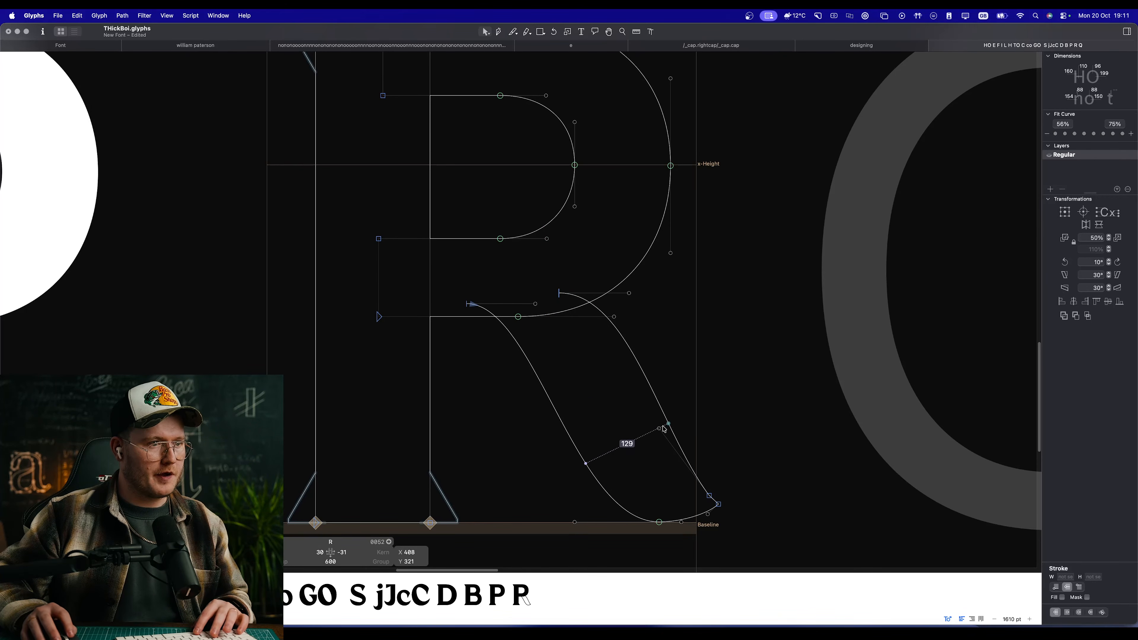
{"action": "left_click_drag", "start_coordinate": [662, 429], "coordinate": [620, 429]}
{"action": "left_click_drag", "start_coordinate": [559, 294], "coordinate": [540, 289]}
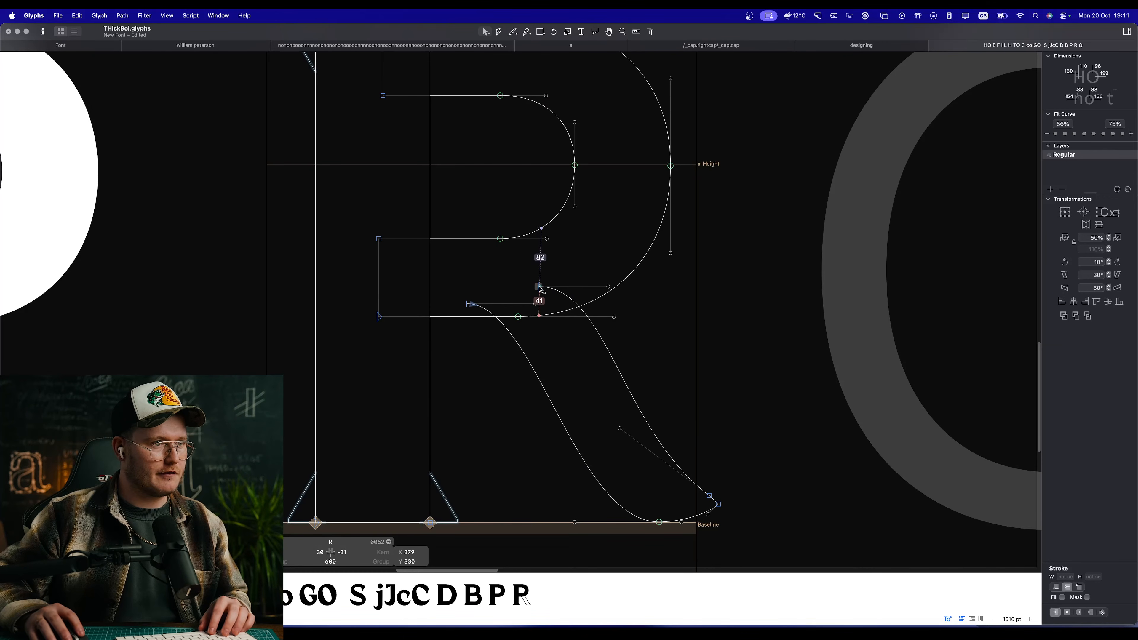
Step: Close the R's leg outline with straight segments inside the bowl stroke and check the filled letter
{"action": "key", "text": "p"}
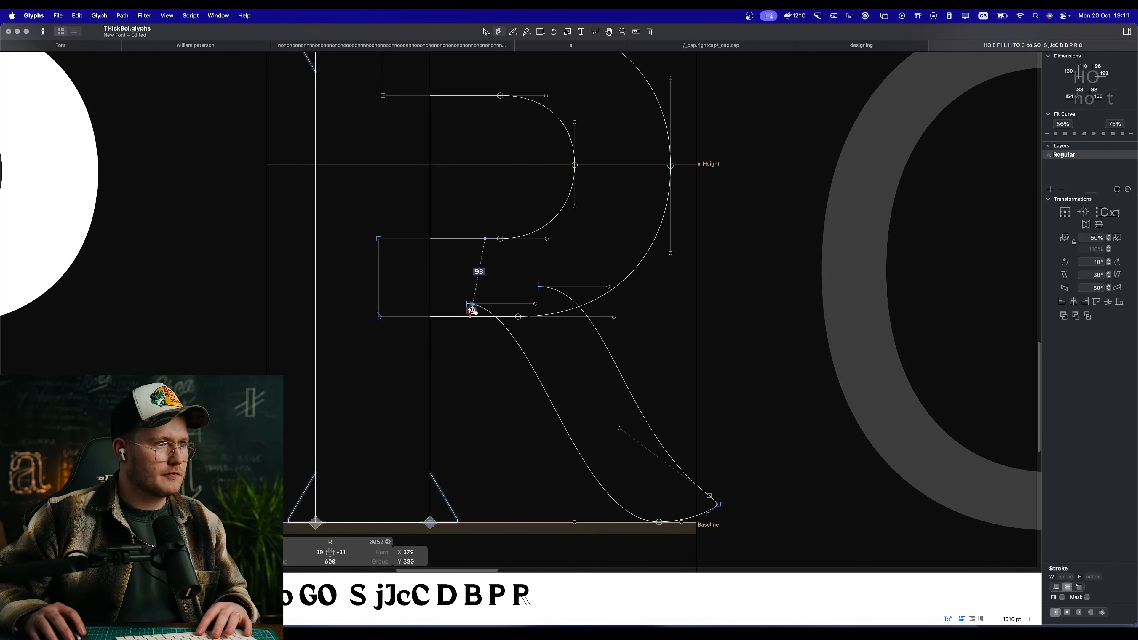
{"action": "scroll", "coordinate": [469, 308], "scroll_direction": "up", "scroll_amount": 5}
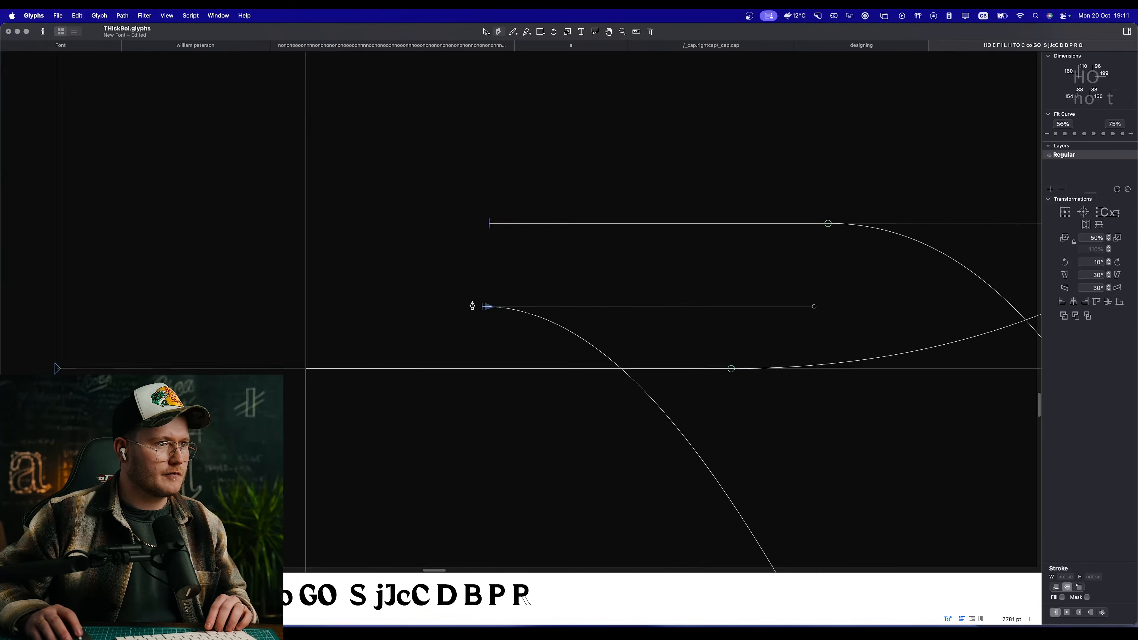
{"action": "scroll", "coordinate": [504, 313], "scroll_direction": "down", "scroll_amount": 8}
{"action": "key", "text": "v"}
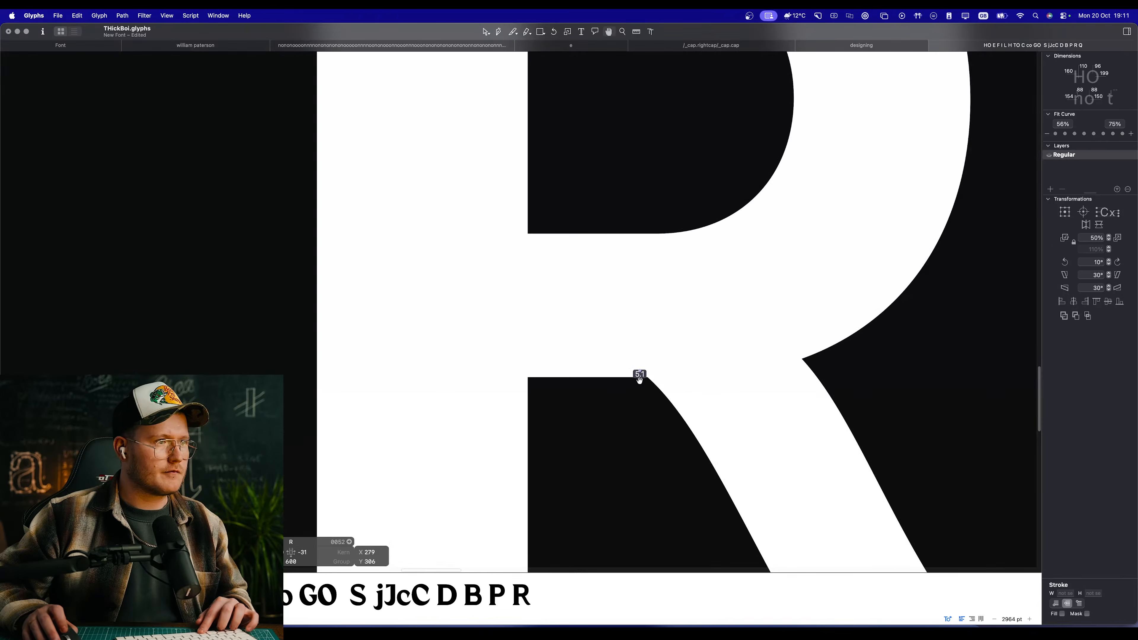
{"action": "scroll", "coordinate": [605, 374], "scroll_direction": "up", "scroll_amount": 4}
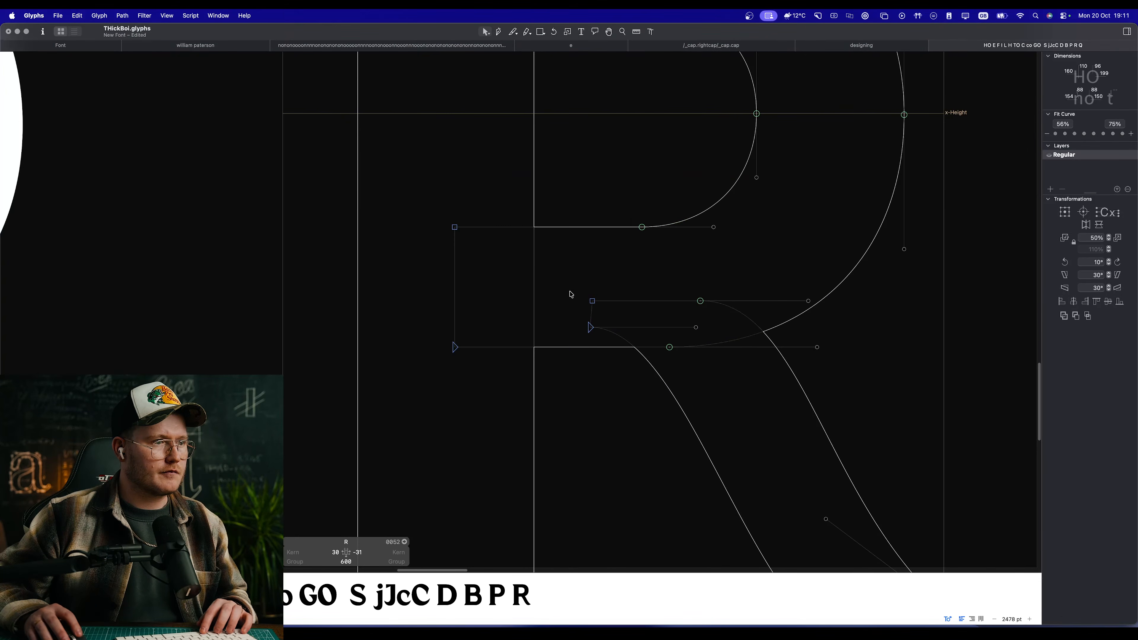
Step: Right-align the two corner nodes at the leg's start and check the filled join
{"action": "left_click_drag", "start_coordinate": [569, 288], "coordinate": [618, 348]}
{"action": "left_click", "coordinate": [1086, 302]}
{"action": "scroll", "coordinate": [691, 259], "scroll_direction": "down", "scroll_amount": 4}
{"action": "scroll", "coordinate": [691, 259], "scroll_direction": "right", "scroll_amount": 5}
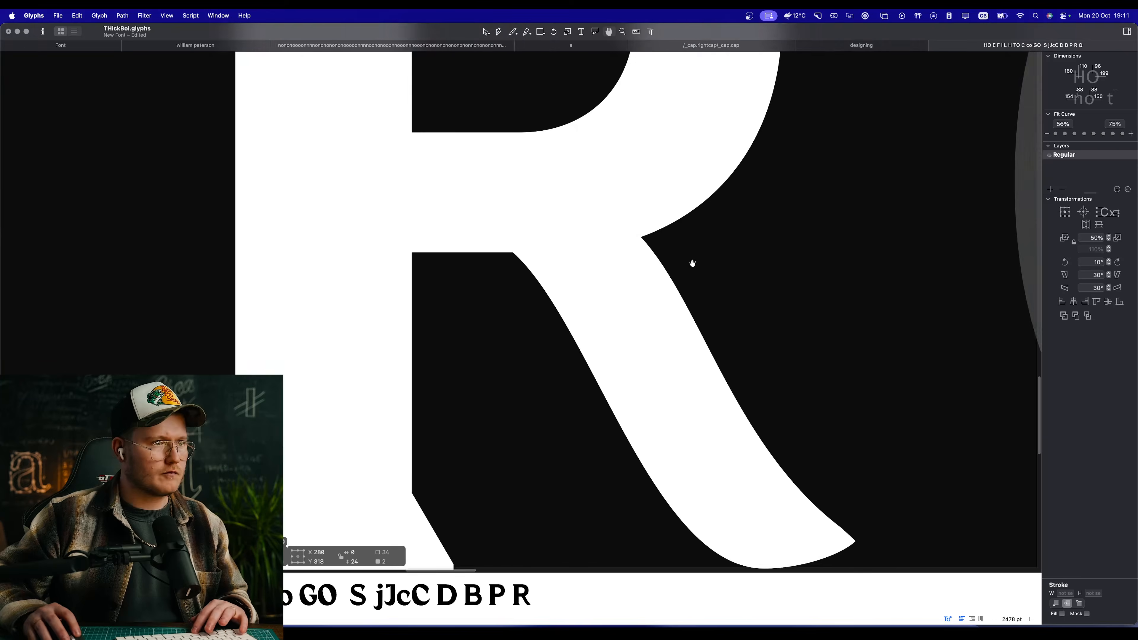
Step: Move the leg's top nodes down to about Y 300 so its lower edge starts level with the bowl's underside, and preview the R
{"action": "left_click_drag", "start_coordinate": [444, 178], "coordinate": [564, 222]}
{"action": "left_click_drag", "start_coordinate": [461, 241], "coordinate": [470, 253]}
{"action": "key", "text": "space"}
{"action": "scroll", "coordinate": [567, 317], "scroll_direction": "down", "scroll_amount": 5}
{"action": "scroll", "coordinate": [614, 336], "scroll_direction": "up", "scroll_amount": 5}
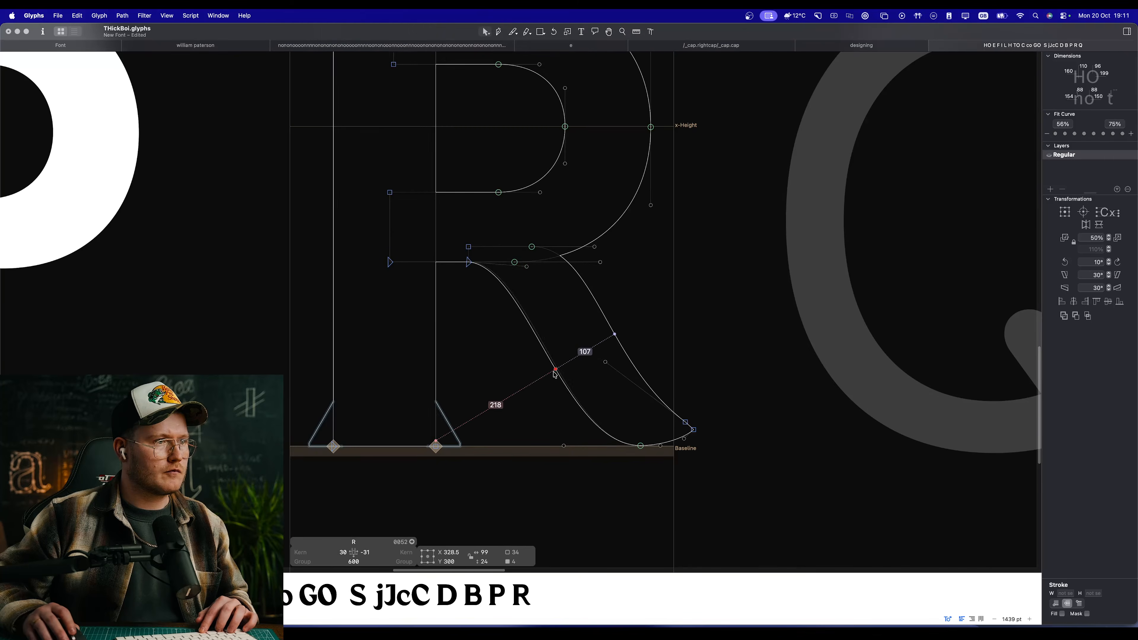
Step: Try to reshape the leg's lower-edge curve between the bowl and the baseline
{"action": "left_click_drag", "start_coordinate": [557, 373], "coordinate": [561, 378]}
{"action": "key", "text": "super+z"}
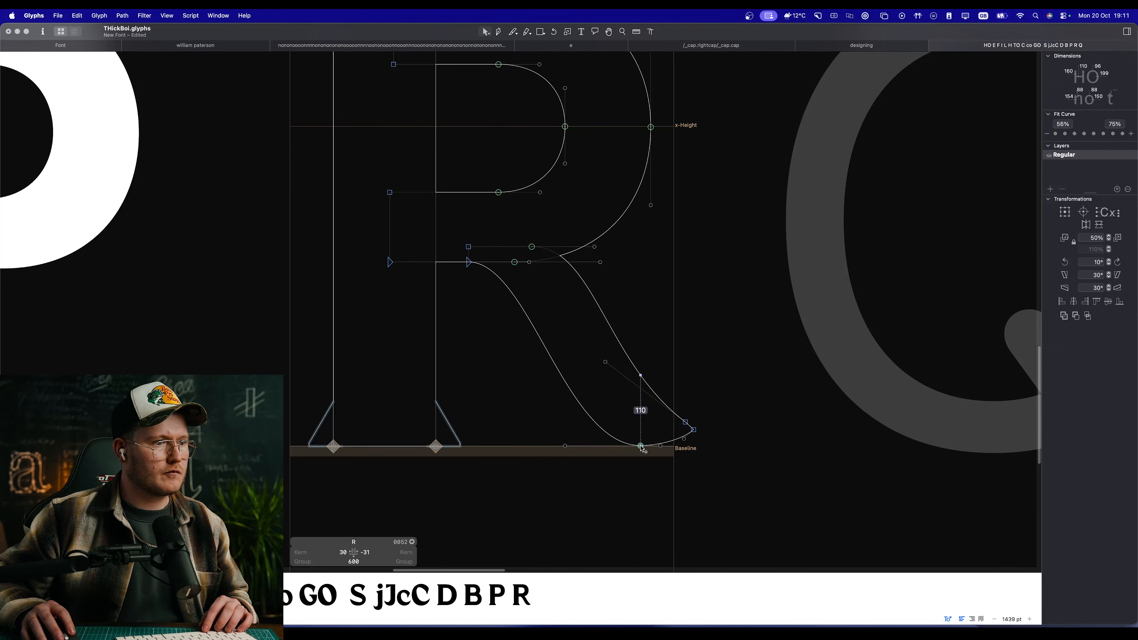
Step: Lower the leg's bottom curve node to the lower edge of the baseline overshoot zone at Y -16 and preview the leg
{"action": "left_click_drag", "start_coordinate": [640, 446], "coordinate": [767, 491]}
{"action": "key", "text": "super+space"}
{"action": "key", "text": "space"}
{"action": "left_click_drag", "start_coordinate": [401, 260], "coordinate": [767, 336]}
{"action": "scroll", "coordinate": [686, 320], "scroll_direction": "up", "scroll_amount": 3}
{"action": "left_click_drag", "start_coordinate": [640, 333], "coordinate": [640, 329]}
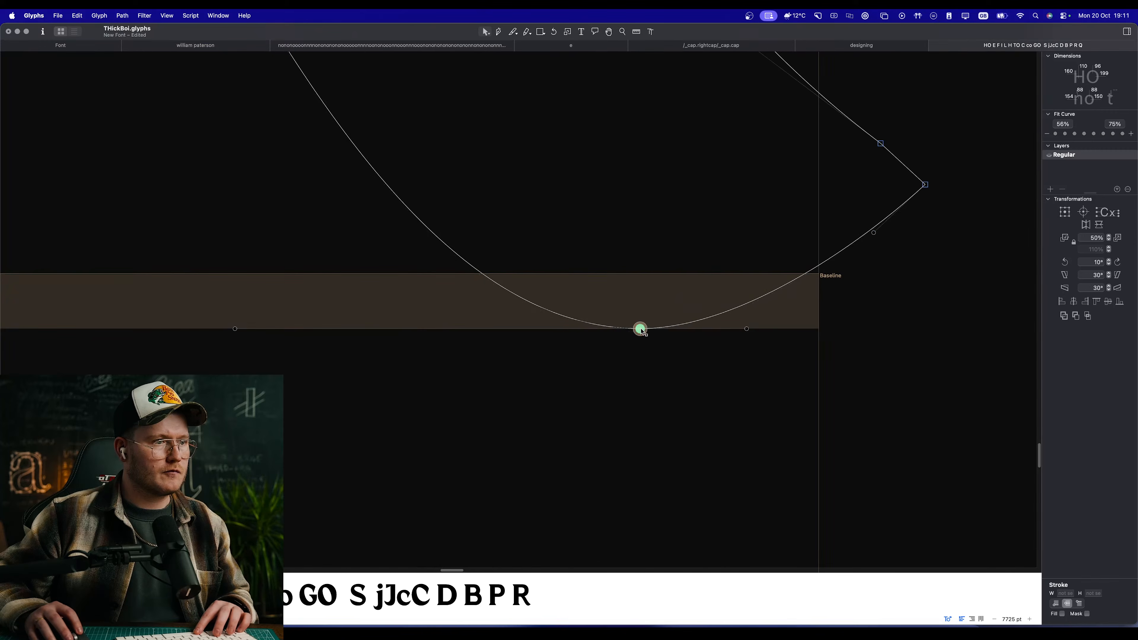
{"action": "scroll", "coordinate": [642, 354], "scroll_direction": "down", "scroll_amount": 8}
{"action": "key", "text": "space"}
{"action": "scroll", "coordinate": [619, 312], "scroll_direction": "up", "scroll_amount": 3}
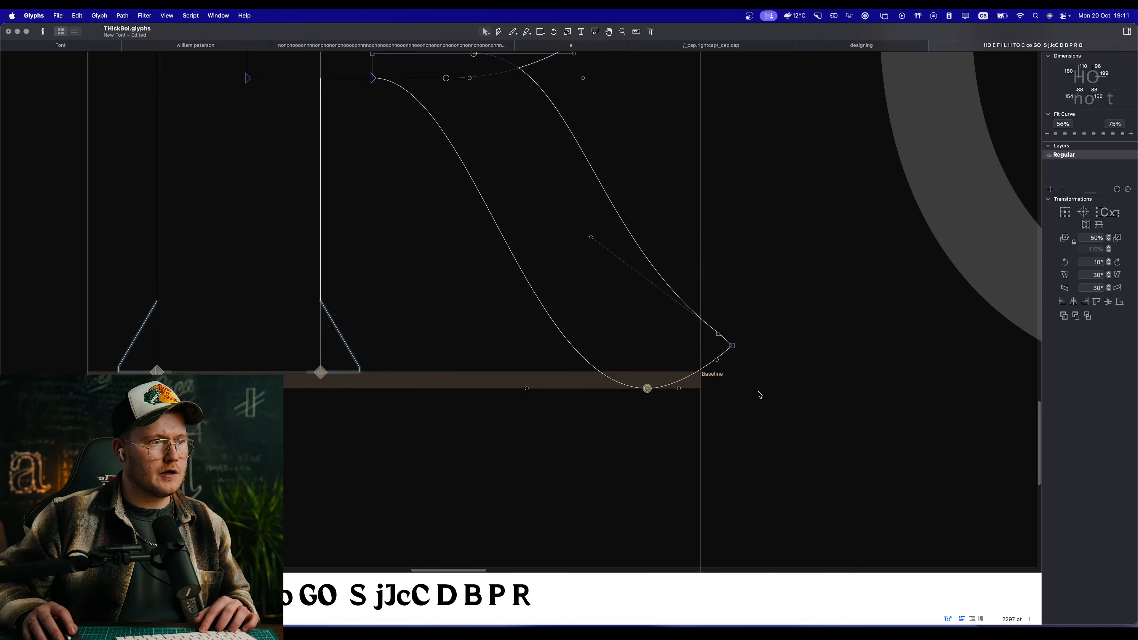
Step: Round the underside of the leg's tip by adjusting its handles and moving the bottom node right, and preview the R among the other capitals
{"action": "left_click_drag", "start_coordinate": [711, 364], "coordinate": [669, 390]}
{"action": "left_click", "coordinate": [672, 396]}
{"action": "left_click", "coordinate": [722, 382]}
{"action": "key", "text": "space"}
{"action": "left_click", "coordinate": [656, 396]}
{"action": "key", "text": "space"}
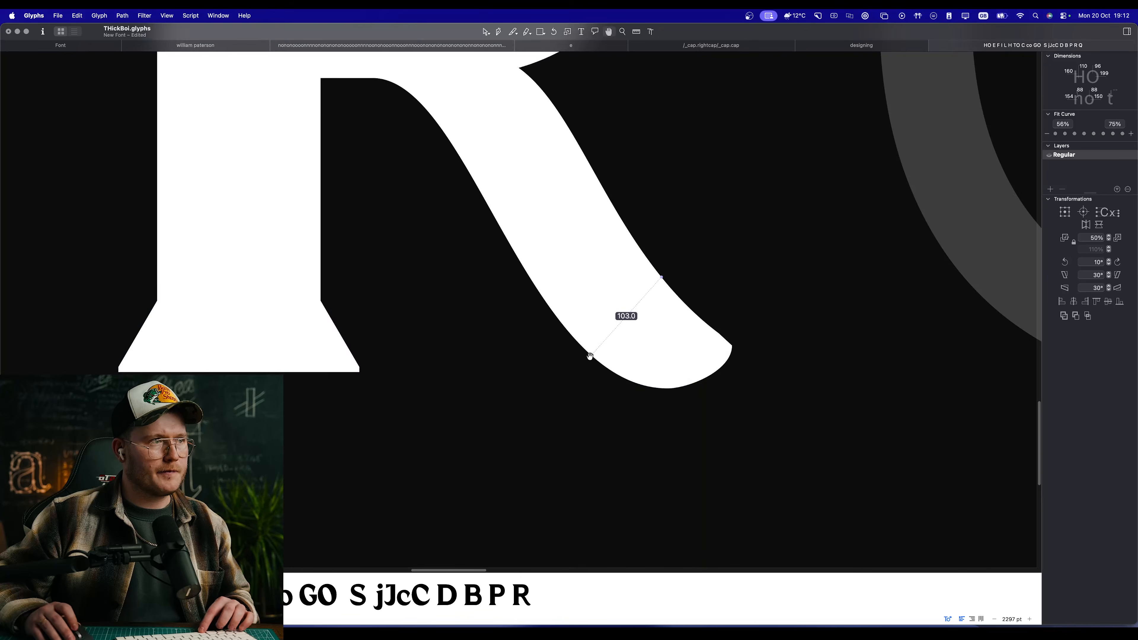
{"action": "scroll", "coordinate": [575, 337], "scroll_direction": "down", "scroll_amount": 5}
{"action": "scroll", "coordinate": [554, 298], "scroll_direction": "down", "scroll_amount": 5}
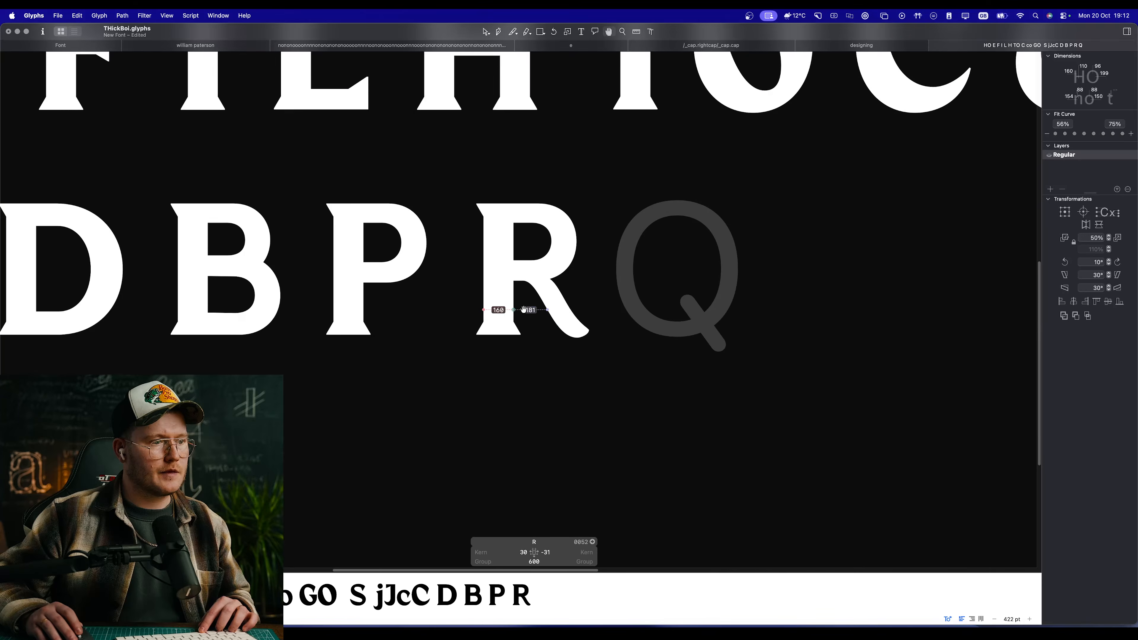
Step: Try bending the leg's lower-edge curve to the left and undo it
{"action": "scroll", "coordinate": [533, 310], "scroll_direction": "up", "scroll_amount": 6}
{"action": "left_click_drag", "start_coordinate": [567, 277], "coordinate": [552, 282]}
{"action": "key", "text": "super+z"}
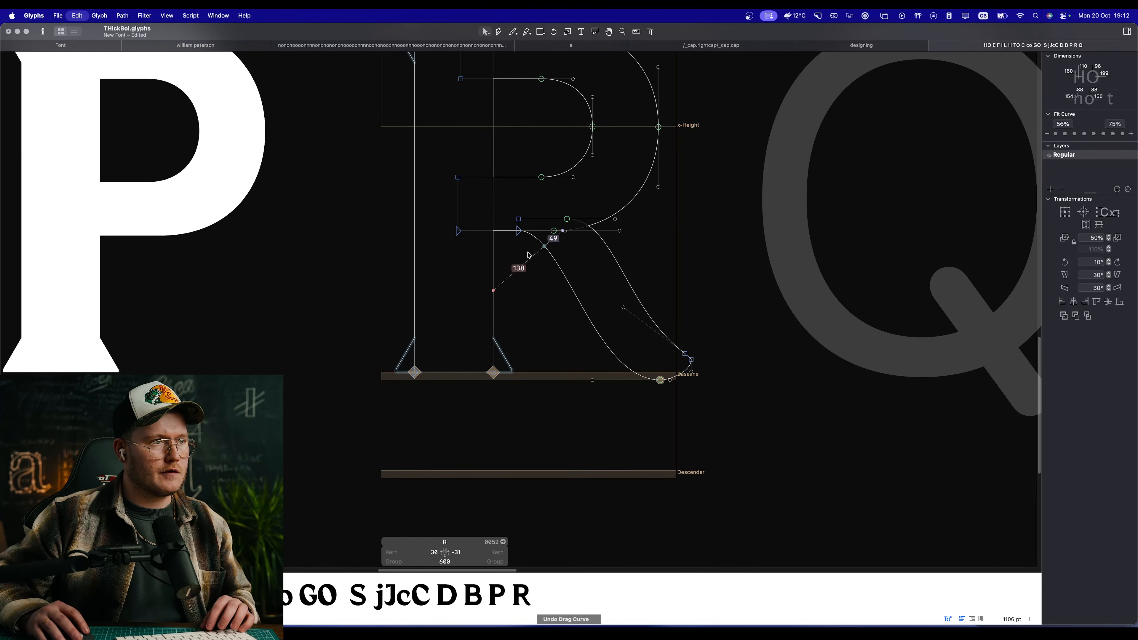
Step: Fine-tune the leg's upper-edge handle and shift the whole lower-edge curve left by 36 units to thicken the leg
{"action": "mouse_move", "coordinate": [518, 232]}
{"action": "left_mouse_down"}
{"action": "mouse_move", "coordinate": [509, 227]}
{"action": "mouse_move", "coordinate": [519, 230]}
{"action": "left_mouse_up"}
{"action": "left_click_drag", "start_coordinate": [624, 307], "coordinate": [620, 308]}
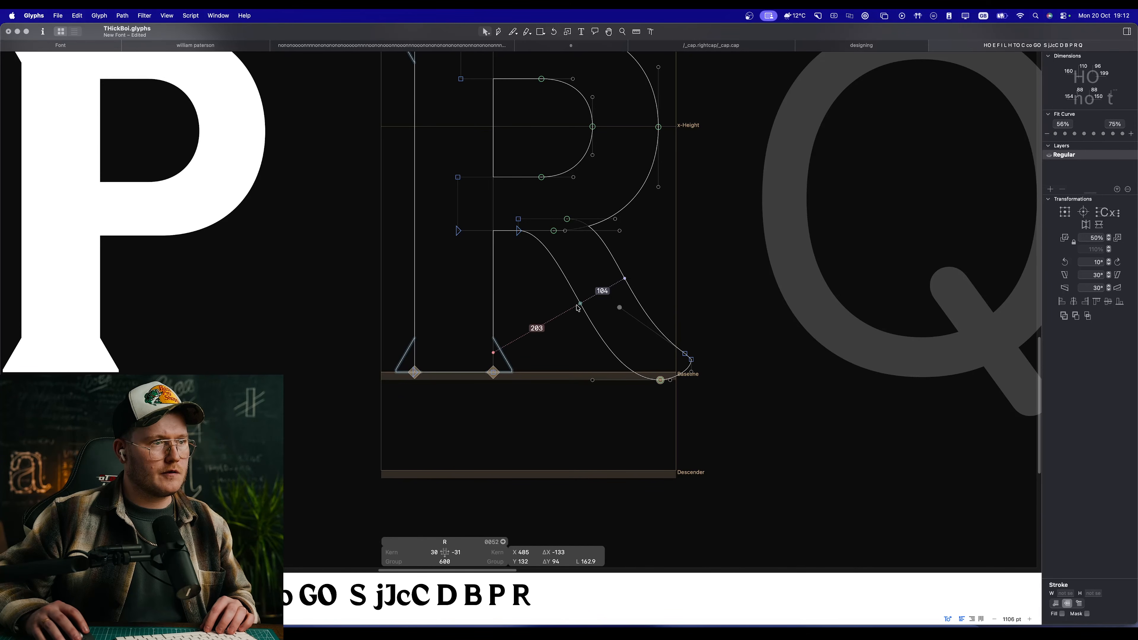
{"action": "left_click", "coordinate": [584, 315]}
{"action": "left_click_drag", "start_coordinate": [557, 268], "coordinate": [543, 269]}
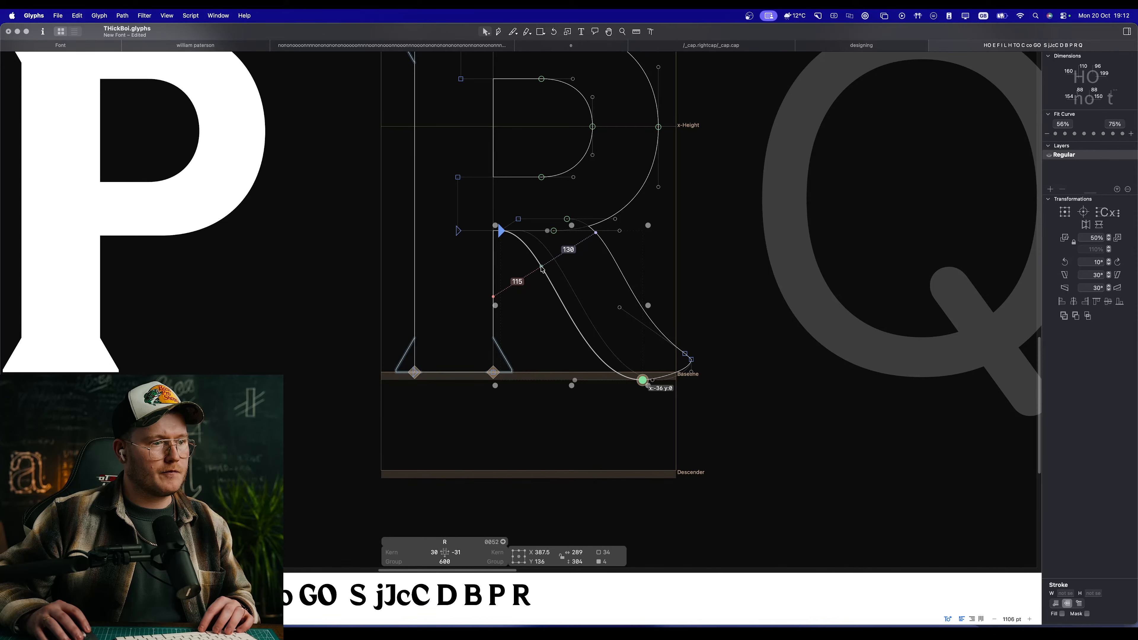
{"action": "left_click", "coordinate": [732, 324]}
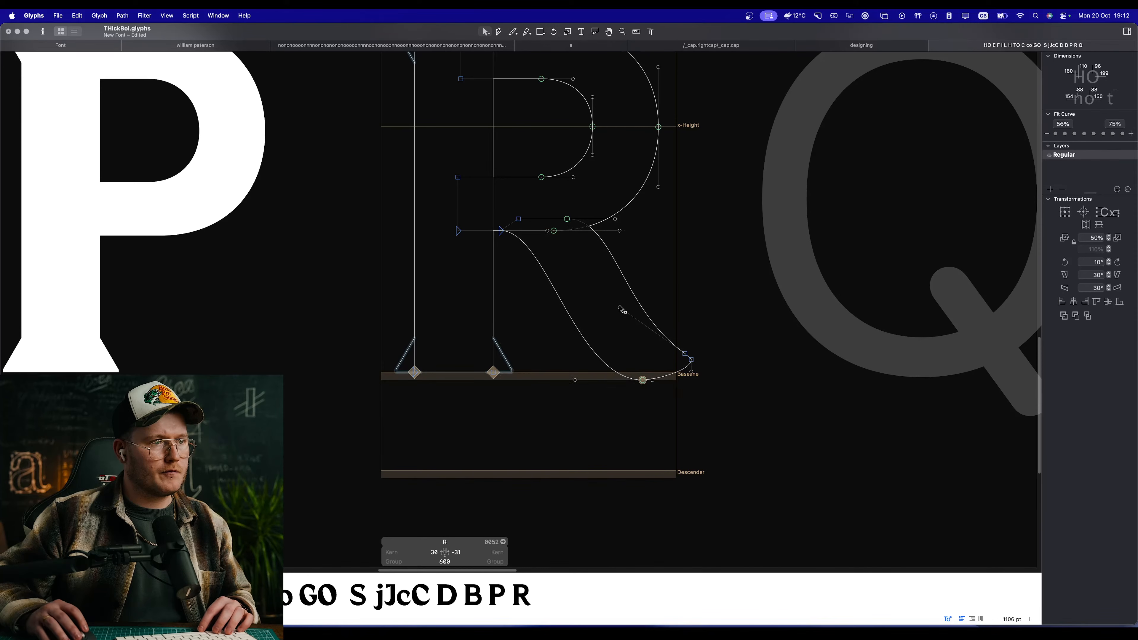
Step: Pull the upper edge's lower handle inward and move its starting nodes left and down to Y 287, level with the bowl's underside
{"action": "mouse_move", "coordinate": [621, 309]}
{"action": "left_mouse_down"}
{"action": "mouse_move", "coordinate": [609, 308]}
{"action": "mouse_move", "coordinate": [617, 320]}
{"action": "mouse_move", "coordinate": [624, 289]}
{"action": "mouse_move", "coordinate": [605, 292]}
{"action": "left_mouse_up"}
{"action": "left_click_drag", "start_coordinate": [619, 223], "coordinate": [564, 229]}
{"action": "left_click", "coordinate": [567, 219]}
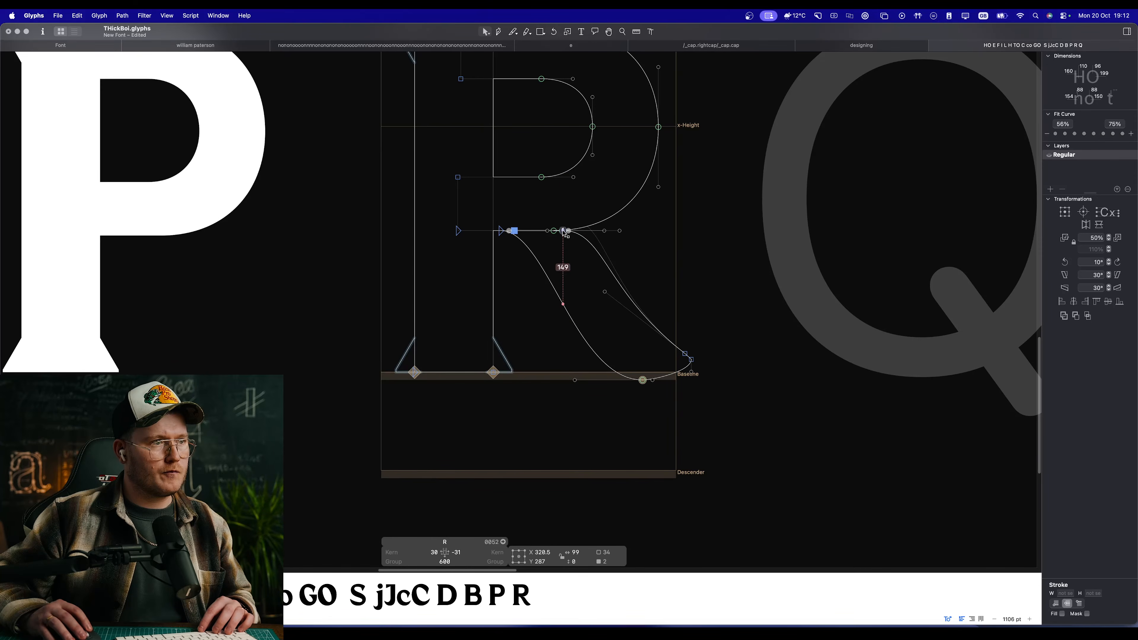
{"action": "key", "text": "space"}
Step: Nudge the upper edge's two starting nodes up to about Y 293, slightly above the bowl's underside, and check the filled join
{"action": "scroll", "coordinate": [591, 247], "scroll_direction": "up", "scroll_amount": 5}
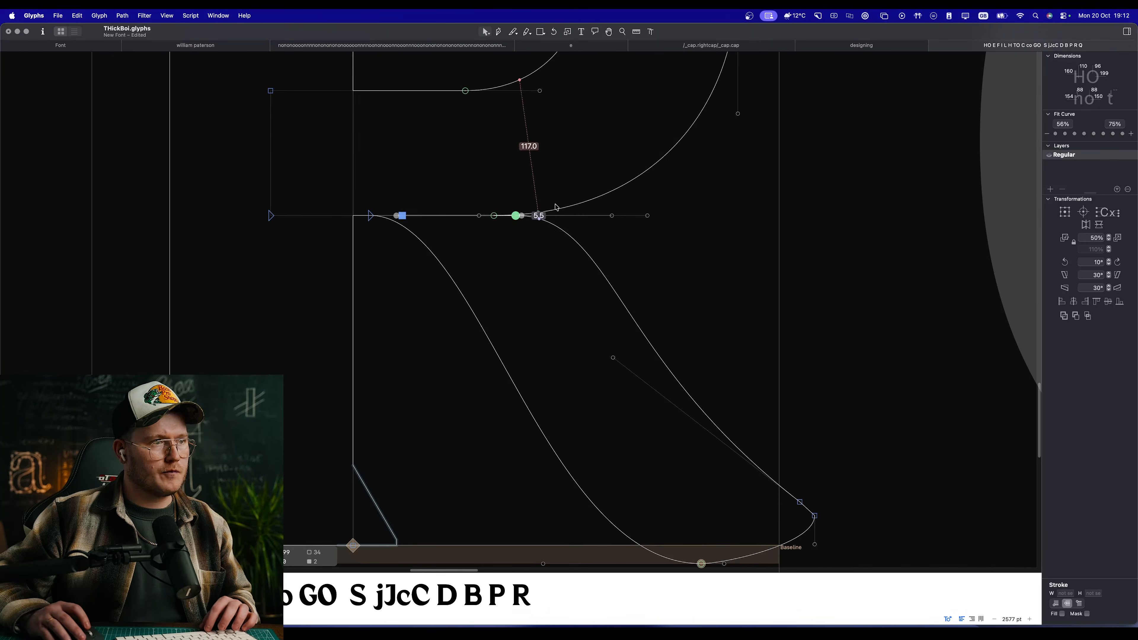
{"action": "key", "text": "Up"}
{"action": "key", "text": "Up"}
{"action": "key", "text": "Up"}
{"action": "key", "text": "Up"}
{"action": "key", "text": "Up"}
{"action": "key", "text": "Up"}
{"action": "key", "text": "space"}
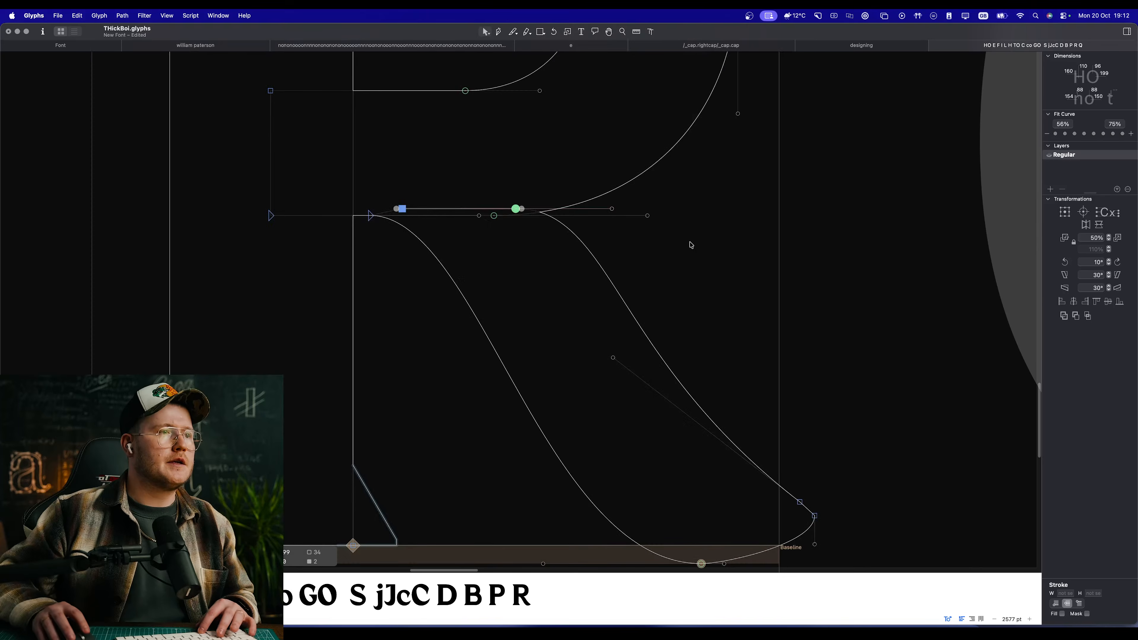
{"action": "left_click", "coordinate": [628, 224]}
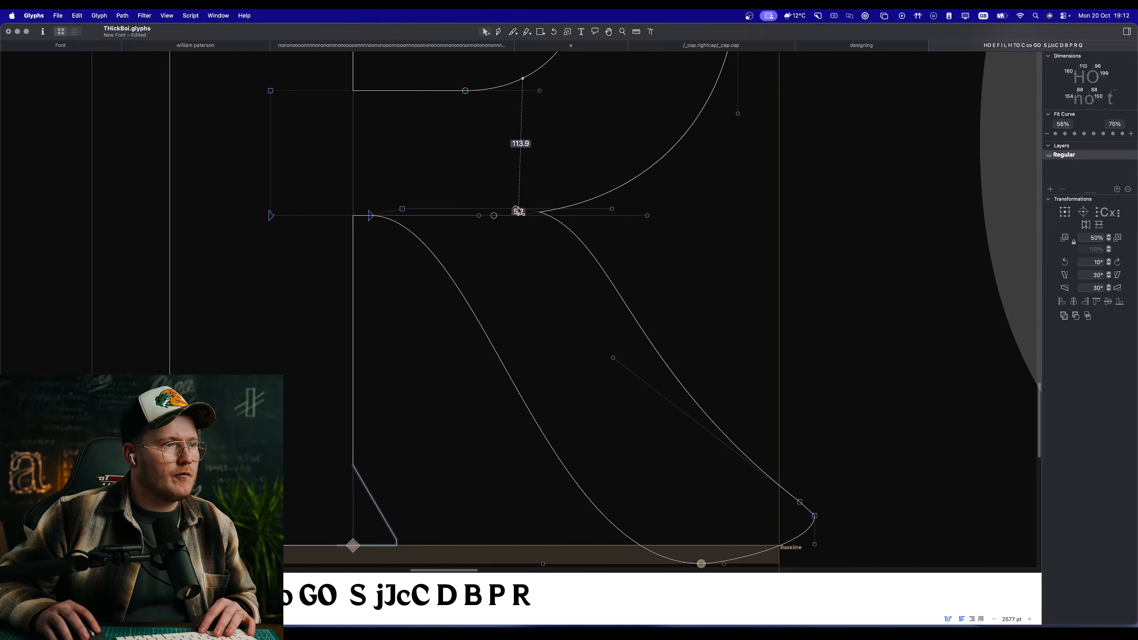
{"action": "key", "text": "space"}
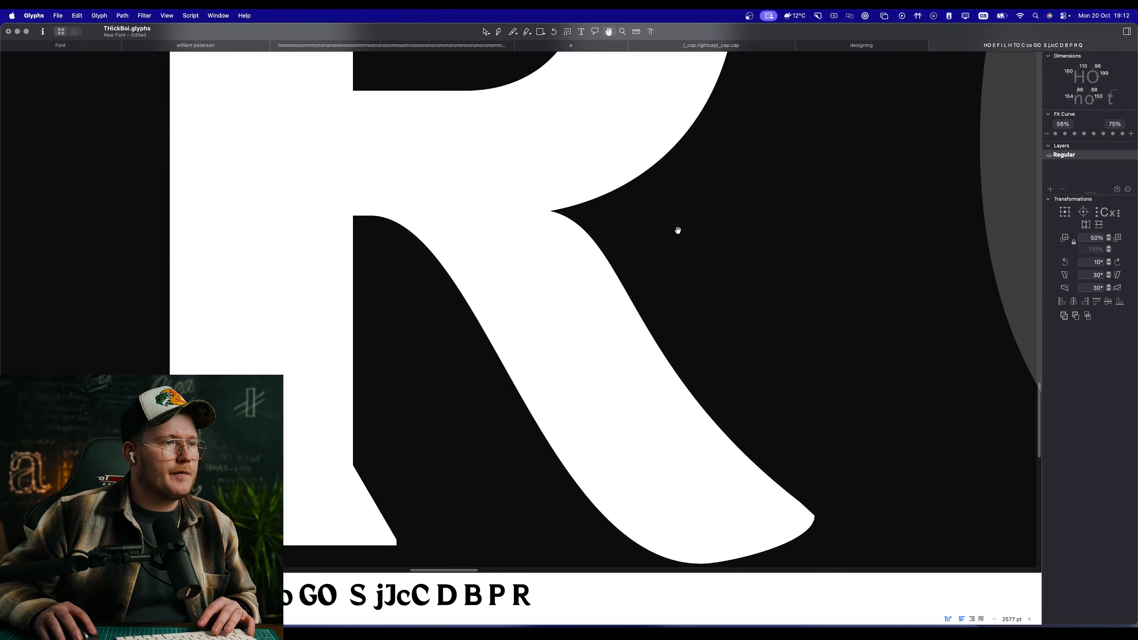
{"action": "scroll", "coordinate": [606, 274], "scroll_direction": "down", "scroll_amount": 5}
Step: Move the leg's bottom node right along the overshoot line and lengthen both lower-edge handles horizontally for a fuller curve
{"action": "scroll", "coordinate": [603, 287], "scroll_direction": "up", "scroll_amount": 4}
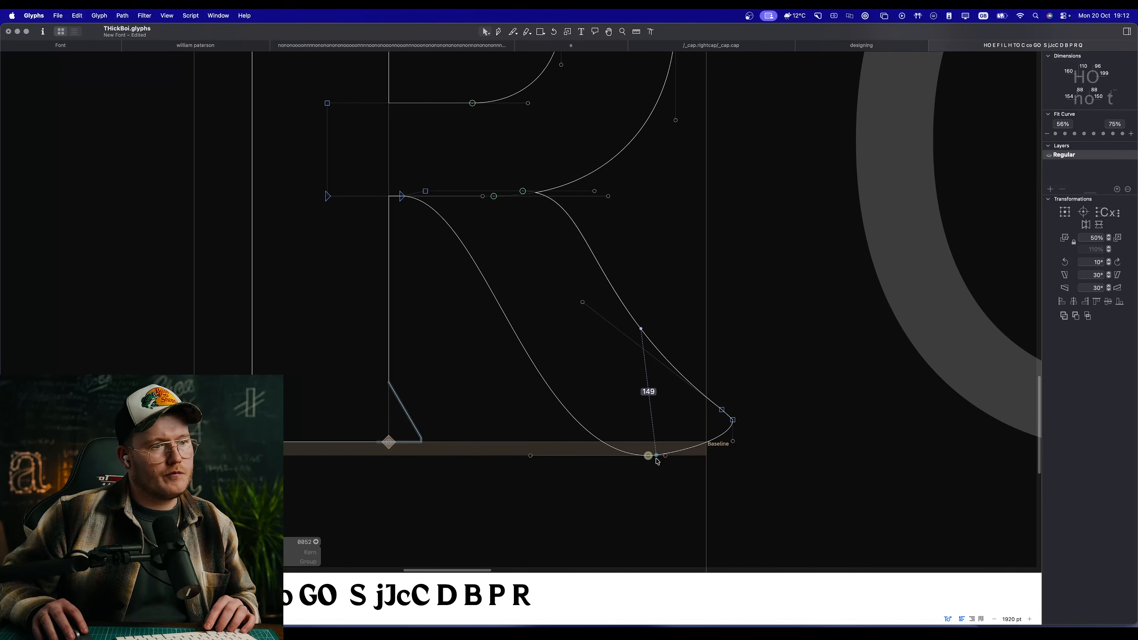
{"action": "left_click", "coordinate": [666, 456]}
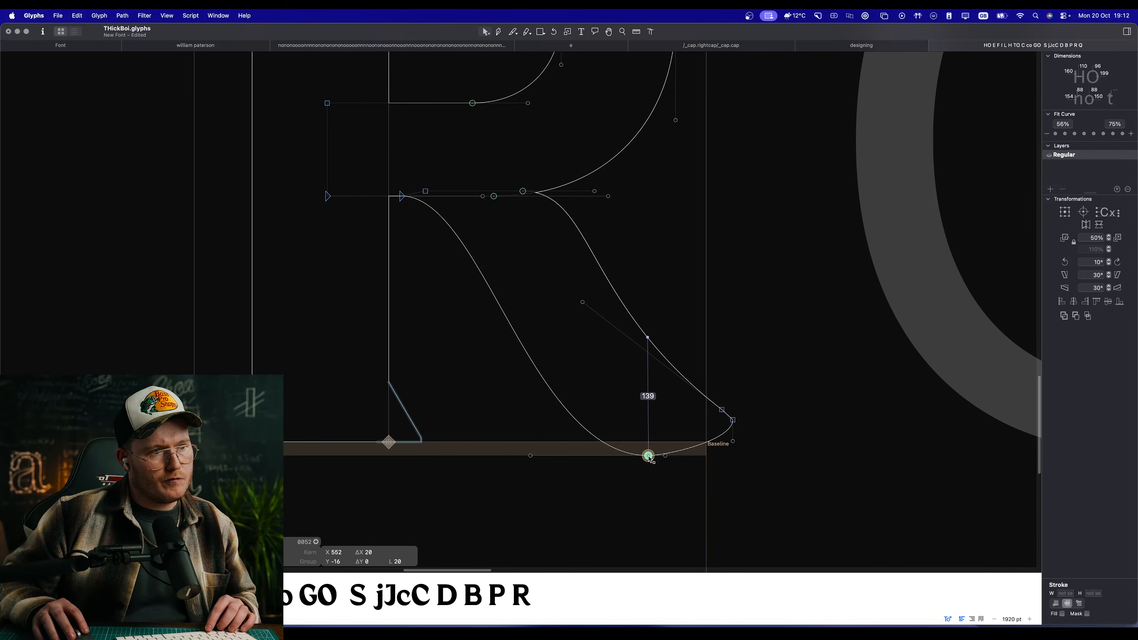
{"action": "left_click_drag", "start_coordinate": [649, 457], "coordinate": [677, 457]}
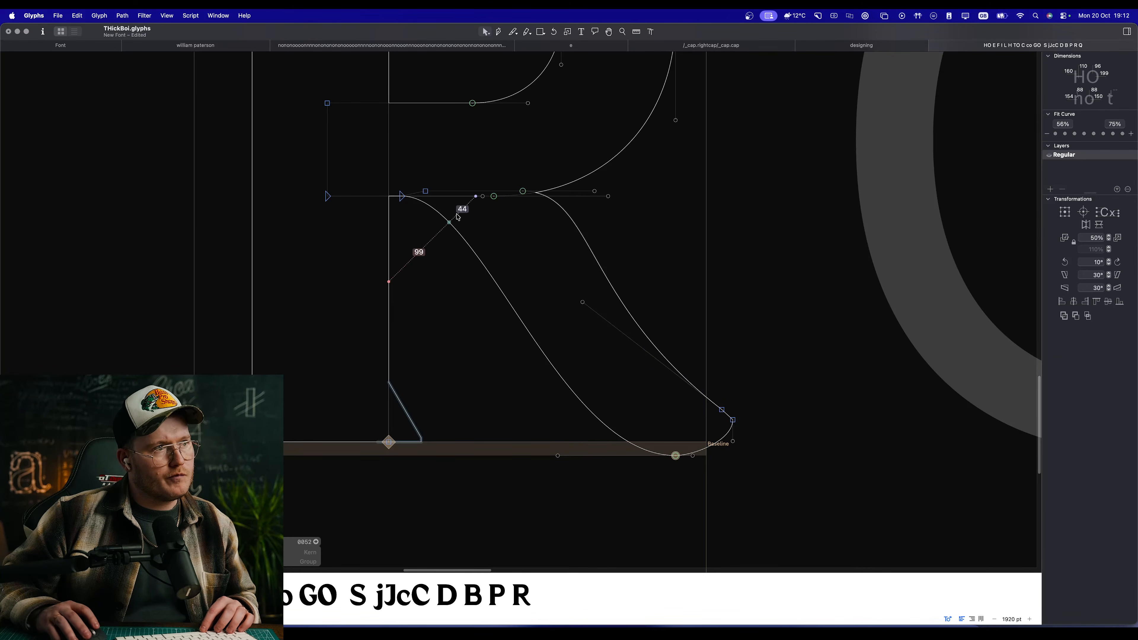
{"action": "left_click_drag", "start_coordinate": [514, 312], "coordinate": [520, 351]}
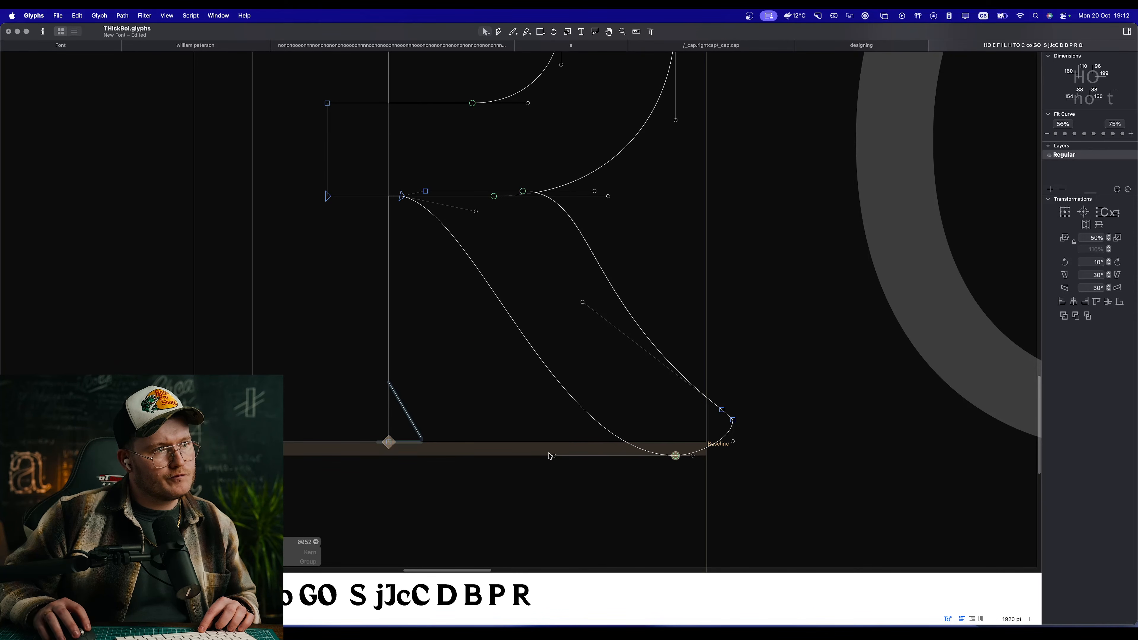
{"action": "left_click_drag", "start_coordinate": [555, 455], "coordinate": [515, 450]}
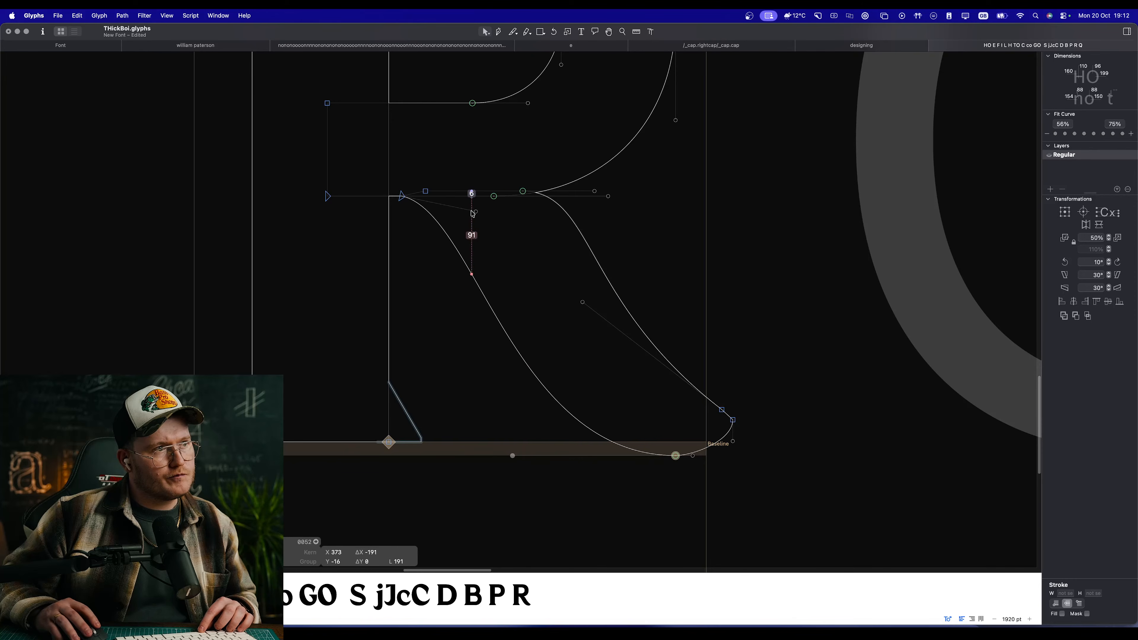
{"action": "left_click_drag", "start_coordinate": [473, 214], "coordinate": [530, 214]}
{"action": "left_click_drag", "start_coordinate": [520, 458], "coordinate": [475, 456]}
Step: Raise the leg's tip nodes and level the upper-edge handle so the curve runs out horizontally into the tip
{"action": "scroll", "coordinate": [731, 419], "scroll_direction": "up", "scroll_amount": 3}
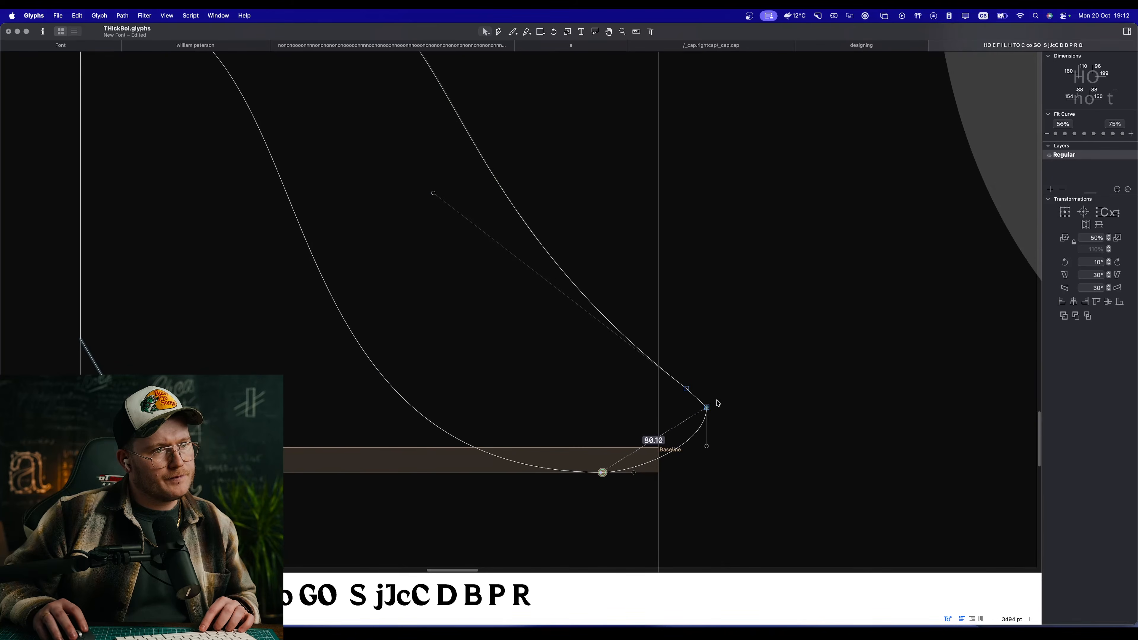
{"action": "mouse_move", "coordinate": [706, 407]}
{"action": "left_mouse_down"}
{"action": "mouse_move", "coordinate": [712, 391]}
{"action": "mouse_move", "coordinate": [690, 390]}
{"action": "mouse_move", "coordinate": [705, 383]}
{"action": "left_mouse_up"}
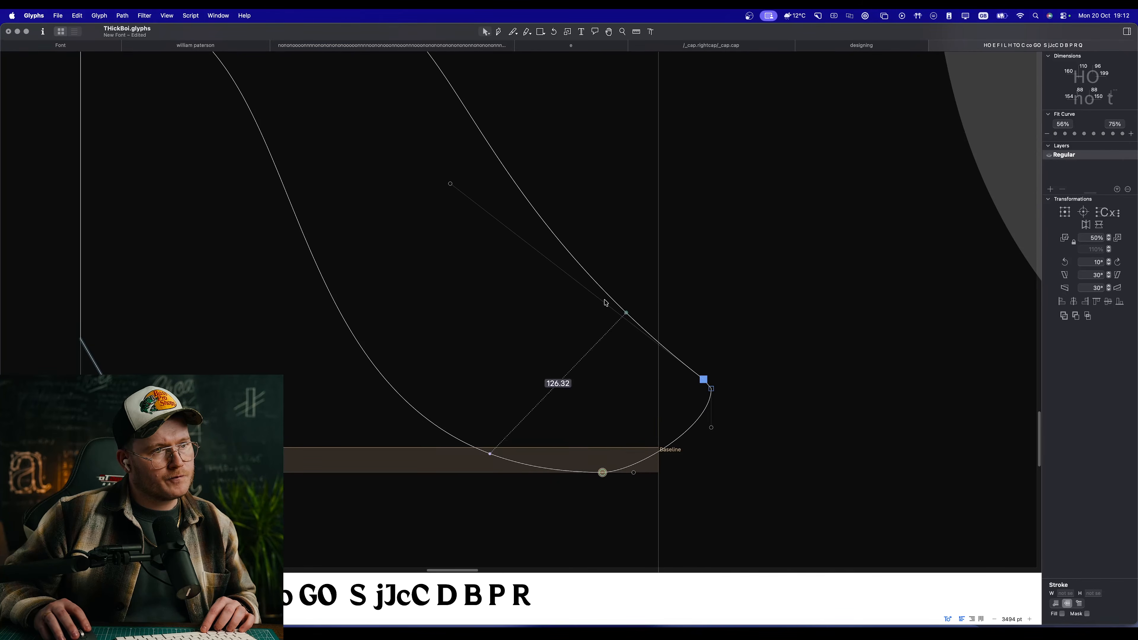
{"action": "left_click_drag", "start_coordinate": [451, 186], "coordinate": [435, 264]}
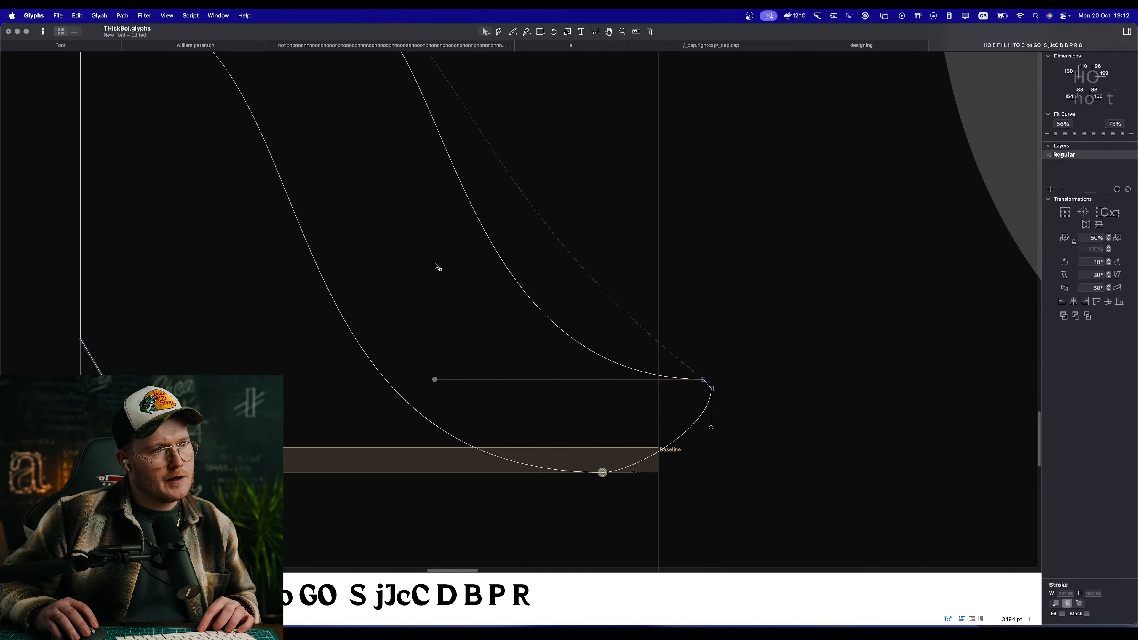
{"action": "scroll", "coordinate": [452, 315], "scroll_direction": "down", "scroll_amount": 3}
{"action": "left_click", "coordinate": [621, 356]}
{"action": "key", "text": "Up"}
{"action": "key", "text": "Up"}
{"action": "key", "text": "Up"}
{"action": "key", "text": "Up"}
{"action": "key", "text": "Up"}
{"action": "key", "text": "Up"}
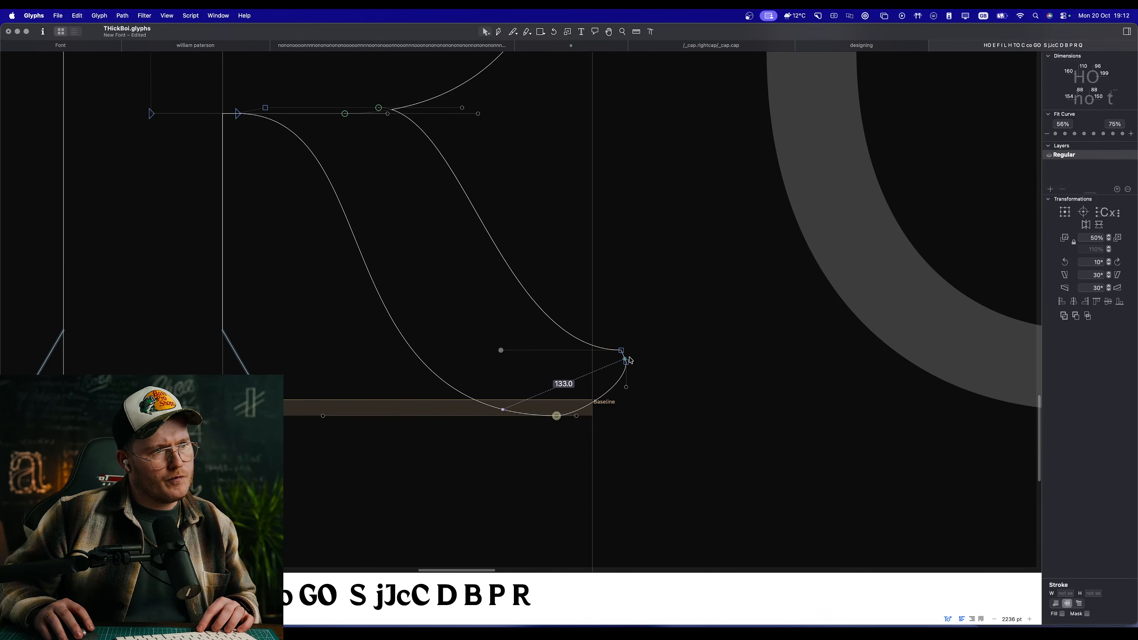
Step: Align the tip's two corners vertically, shorten the end between them, angle the lower corner's handle inward, and preview the tip
{"action": "scroll", "coordinate": [590, 358], "scroll_direction": "up", "scroll_amount": 5}
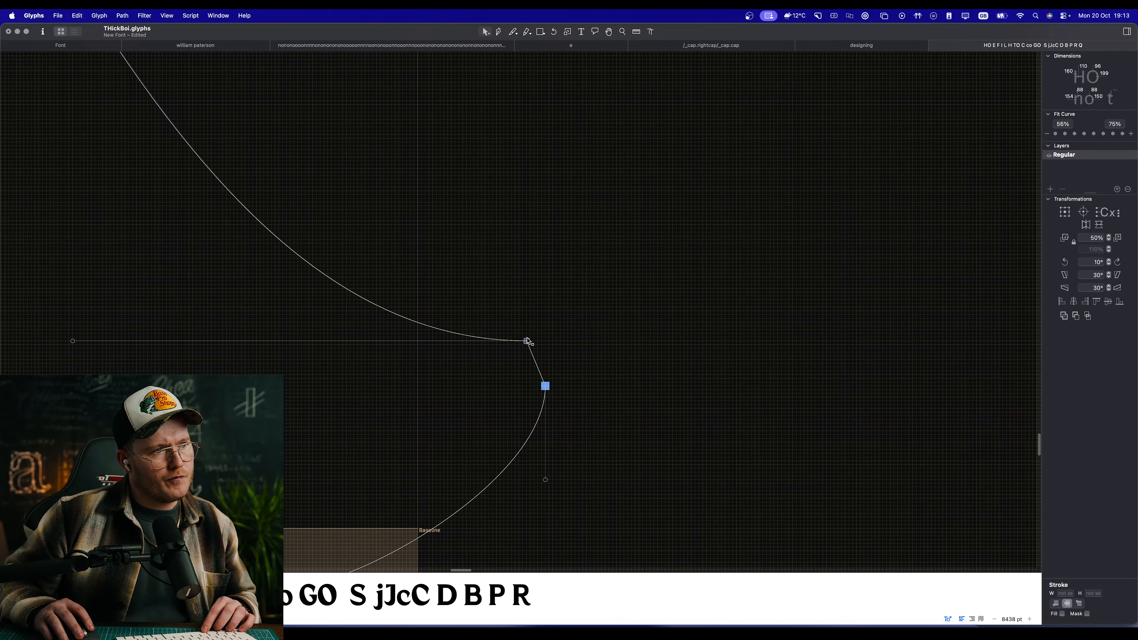
{"action": "left_click_drag", "start_coordinate": [528, 341], "coordinate": [545, 346]}
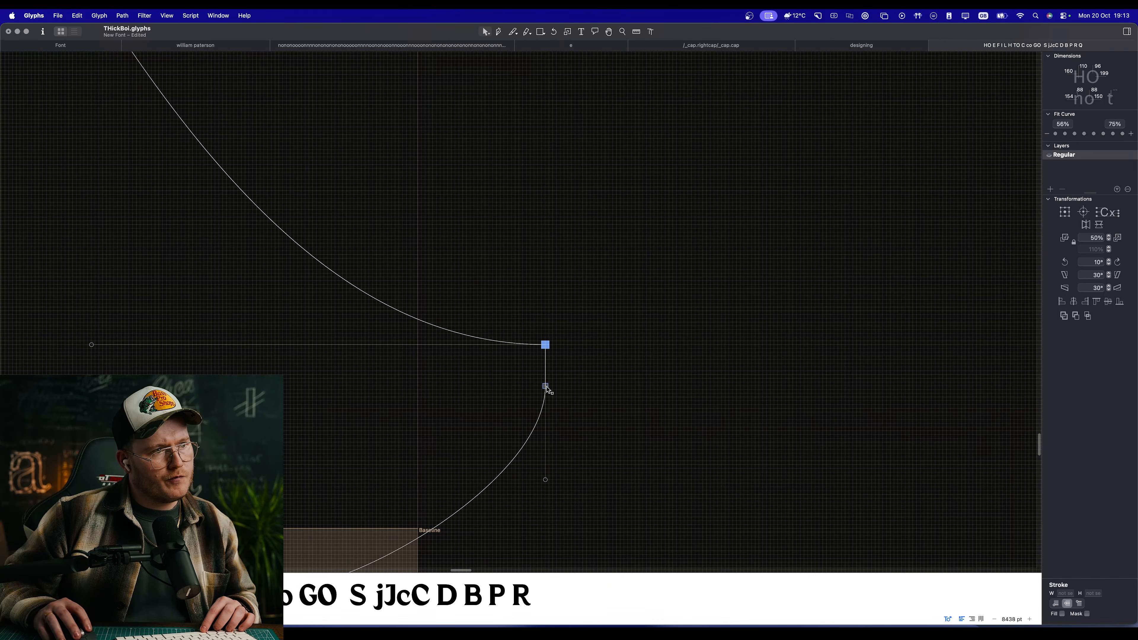
{"action": "left_click_drag", "start_coordinate": [546, 386], "coordinate": [546, 367]}
{"action": "left_click_drag", "start_coordinate": [546, 461], "coordinate": [643, 393]}
{"action": "key", "text": "space"}
{"action": "scroll", "coordinate": [504, 463], "scroll_direction": "down", "scroll_amount": 6}
{"action": "scroll", "coordinate": [628, 399], "scroll_direction": "up", "scroll_amount": 3}
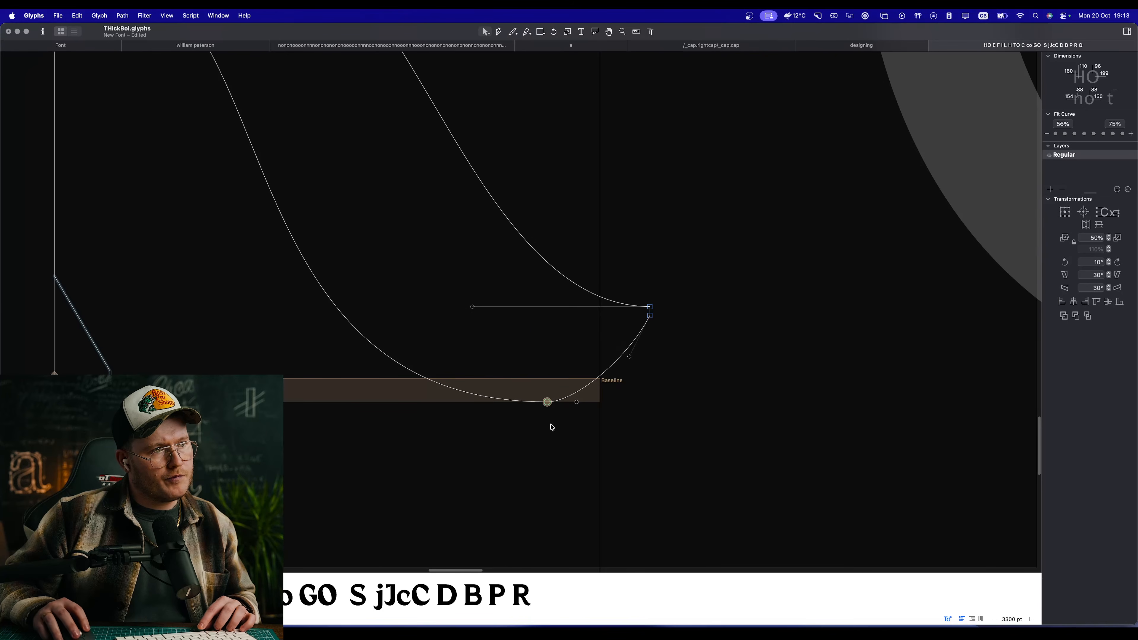
Step: Move the leg's bottom node left along the overshoot line and preview the filled R
{"action": "left_click_drag", "start_coordinate": [547, 403], "coordinate": [508, 401]}
{"action": "key", "text": "space"}
{"action": "scroll", "coordinate": [594, 425], "scroll_direction": "down", "scroll_amount": 5}
{"action": "scroll", "coordinate": [594, 424], "scroll_direction": "down", "scroll_amount": 5}
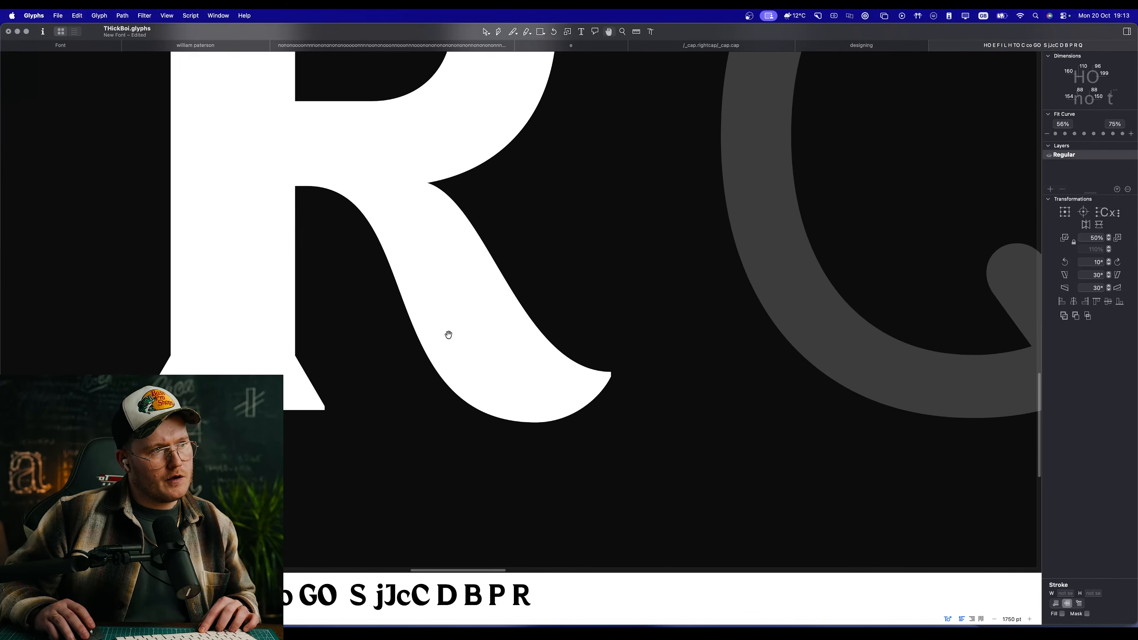
Step: Try shifting the leg's lower-edge curve left by about 21 units and check the R in the text line
{"action": "scroll", "coordinate": [753, 344], "scroll_direction": "up", "scroll_amount": 8}
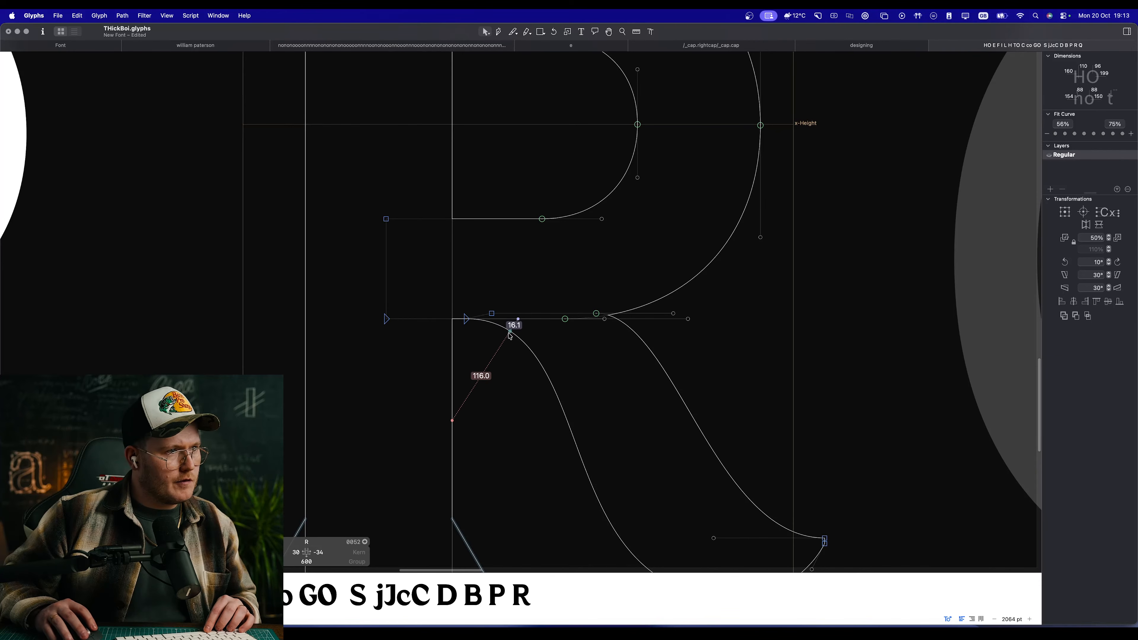
{"action": "left_click_drag", "start_coordinate": [511, 334], "coordinate": [491, 334]}
{"action": "scroll", "coordinate": [498, 336], "scroll_direction": "down", "scroll_amount": 10}
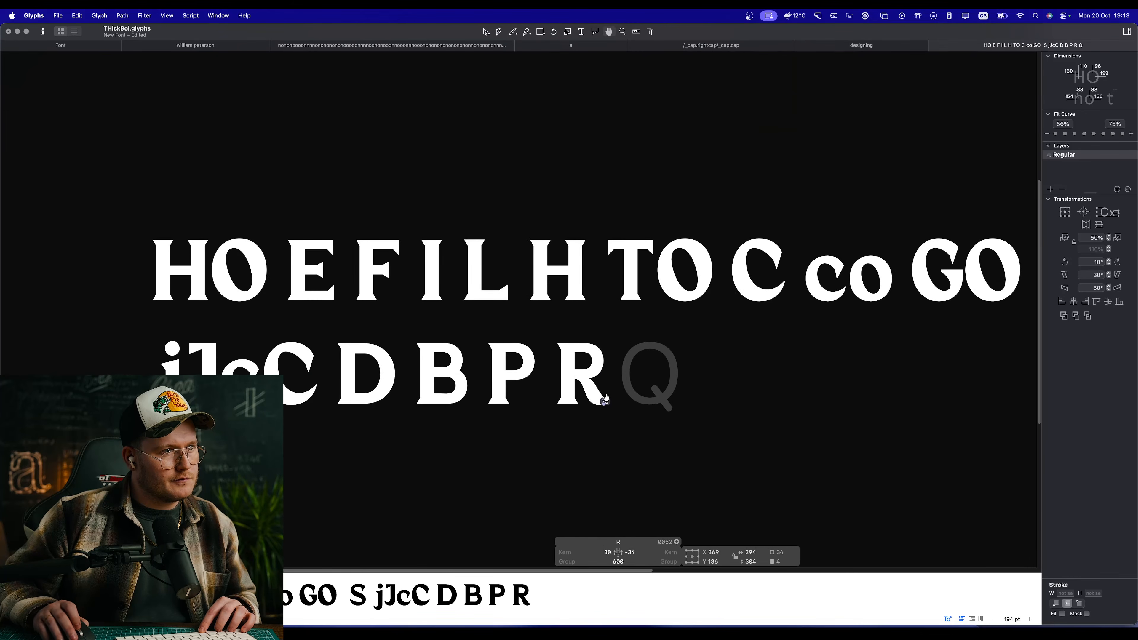
{"action": "scroll", "coordinate": [605, 399], "scroll_direction": "up", "scroll_amount": 10}
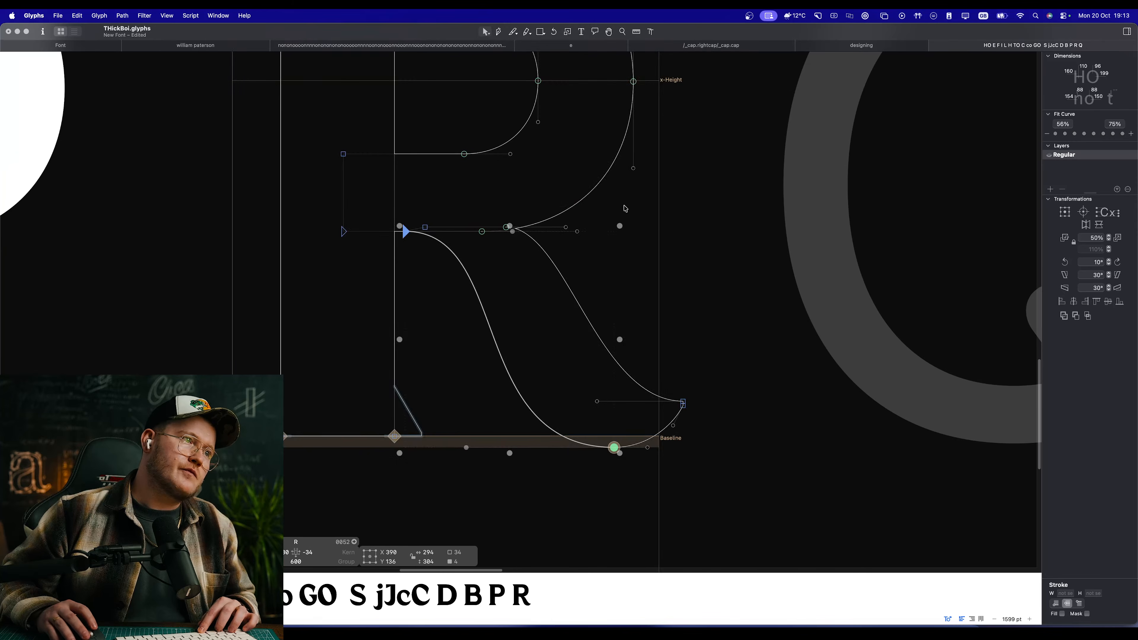
Step: Move the upper edge's starting node right to about X 403, Y 293 at the bowl junction and preview the join
{"action": "scroll", "coordinate": [486, 204], "scroll_direction": "up", "scroll_amount": 5}
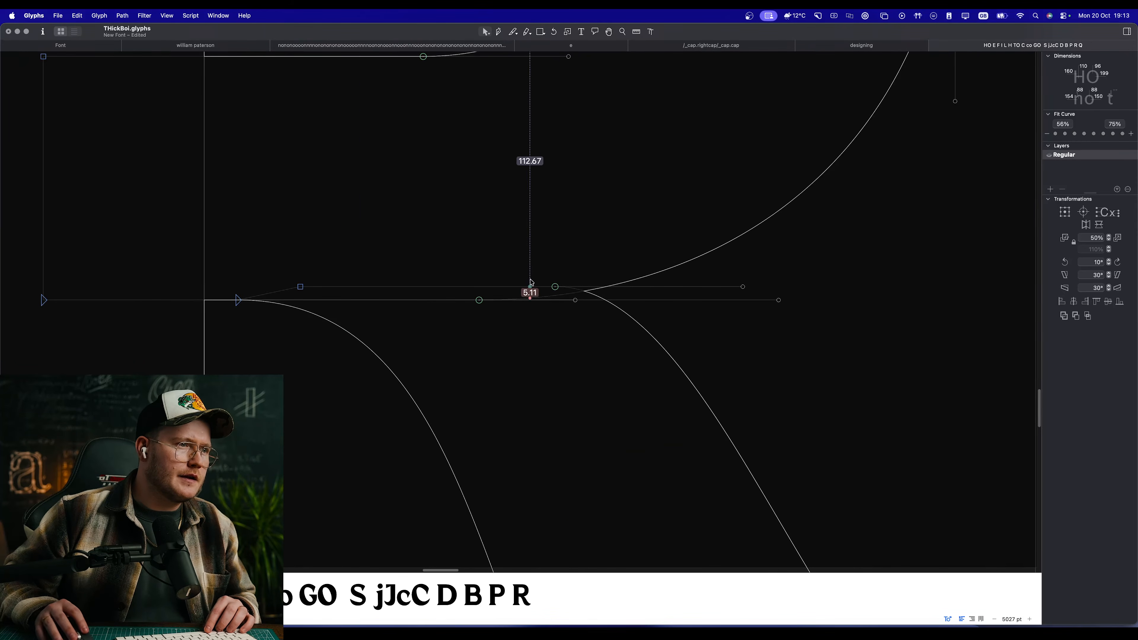
{"action": "key", "text": "space"}
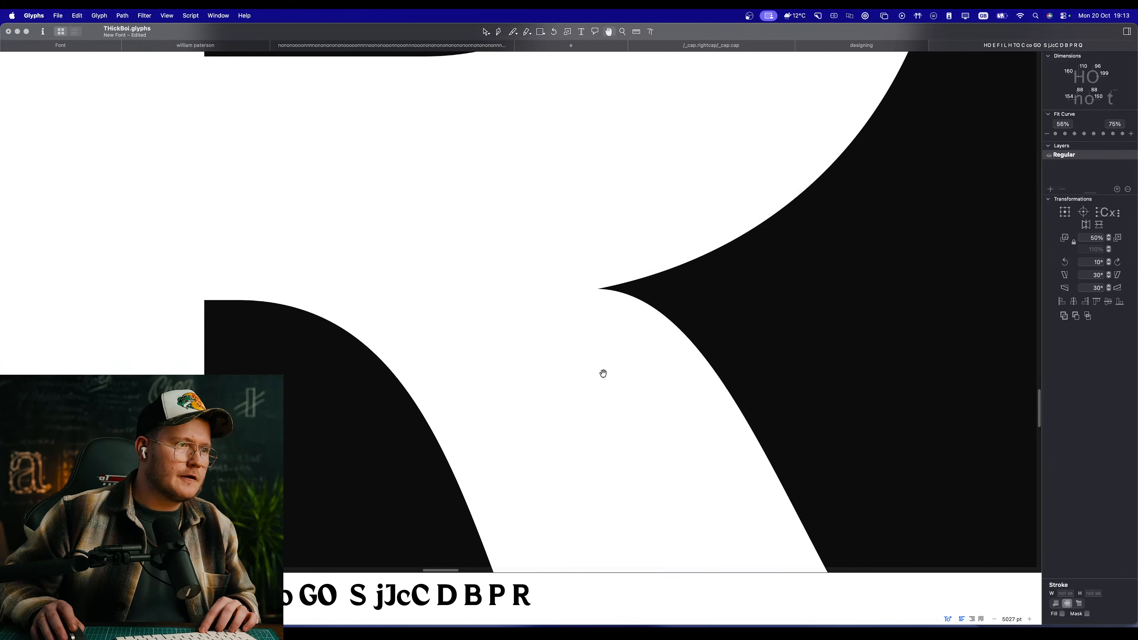
{"action": "scroll", "coordinate": [603, 373], "scroll_direction": "down", "scroll_amount": 15}
{"action": "scroll", "coordinate": [637, 384], "scroll_direction": "up", "scroll_amount": 9}
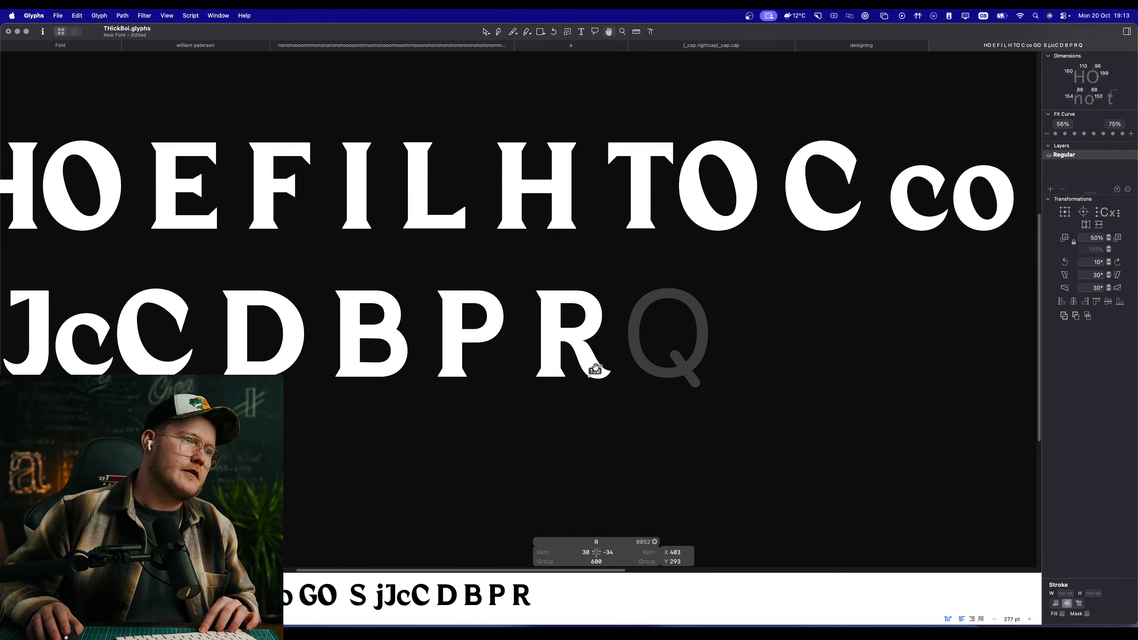
Step: Shift the leg's foot and tip nodes left by about 10 units and preview the R beside the neighbouring capitals
{"action": "left_click_drag", "start_coordinate": [682, 303], "coordinate": [429, 428]}
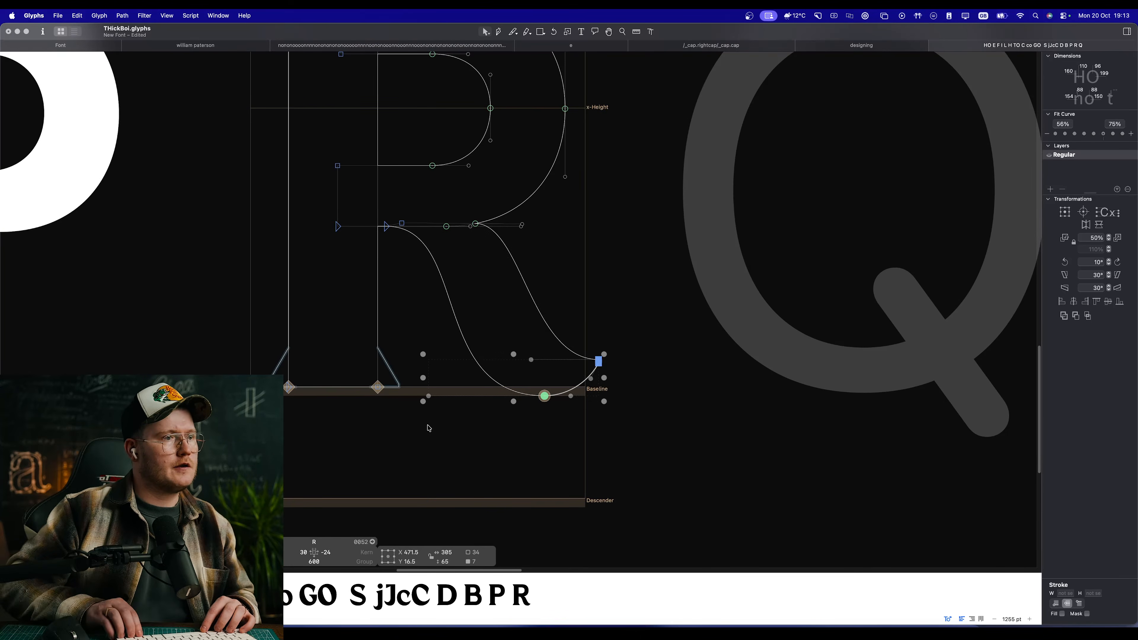
{"action": "key", "text": "space"}
{"action": "scroll", "coordinate": [531, 280], "scroll_direction": "down", "scroll_amount": 4}
{"action": "scroll", "coordinate": [534, 286], "scroll_direction": "down", "scroll_amount": 5}
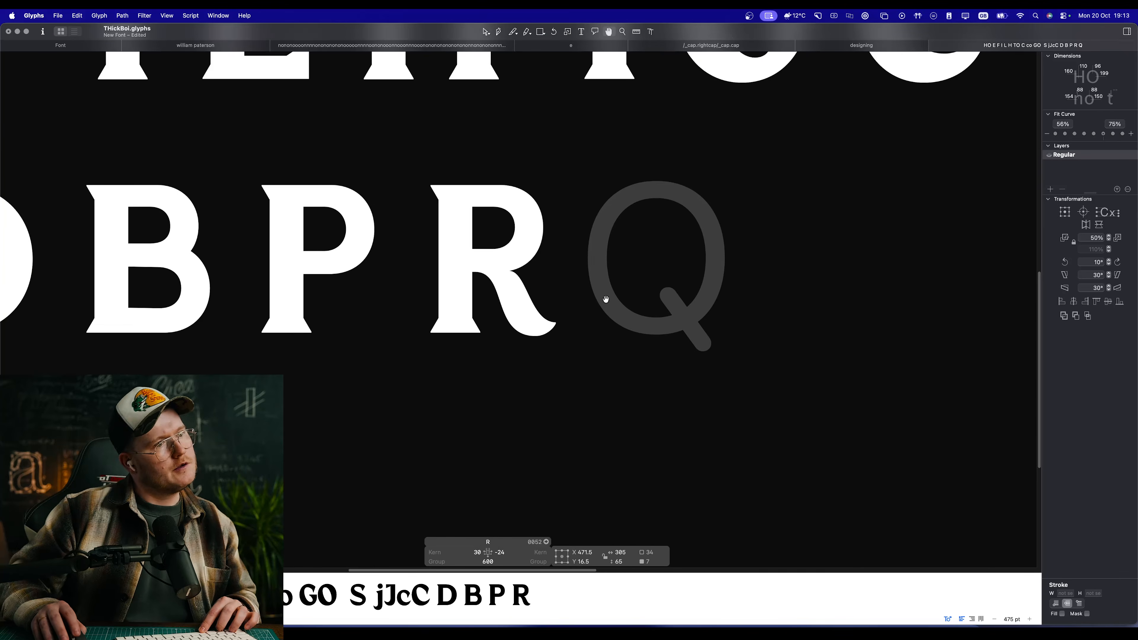
Step: Shift the R leg's starting nodes at the stem and bowl junction right by about 10 units and preview the join
{"action": "scroll", "coordinate": [519, 272], "scroll_direction": "up", "scroll_amount": 9}
{"action": "left_click", "coordinate": [629, 364]}
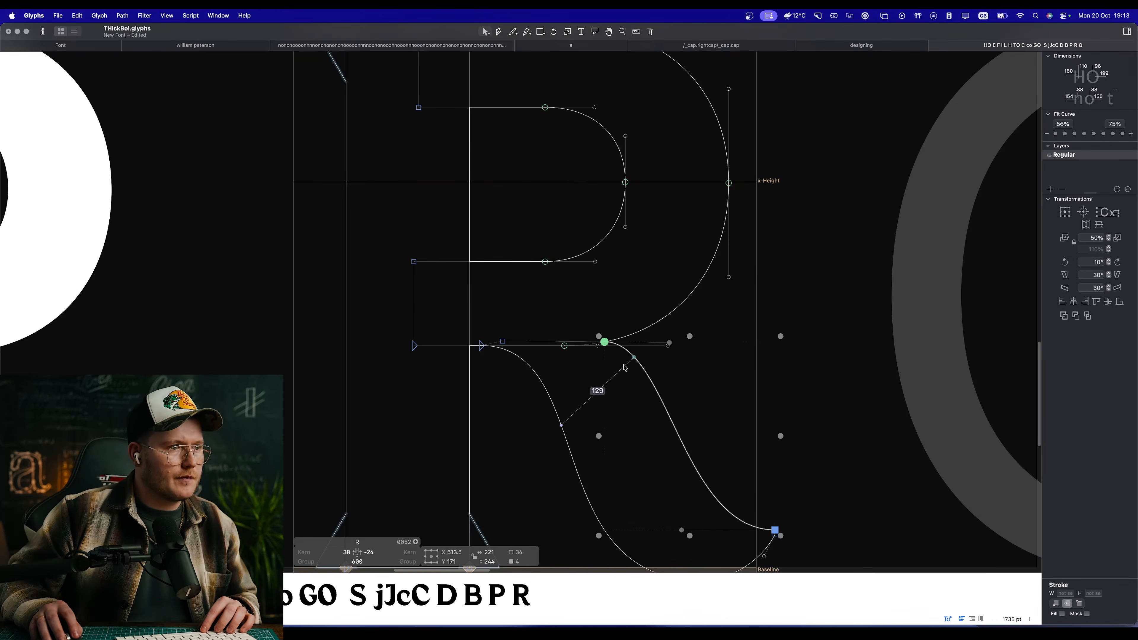
{"action": "left_click", "coordinate": [481, 346]}
{"action": "left_click", "coordinate": [503, 342], "text": "shift"}
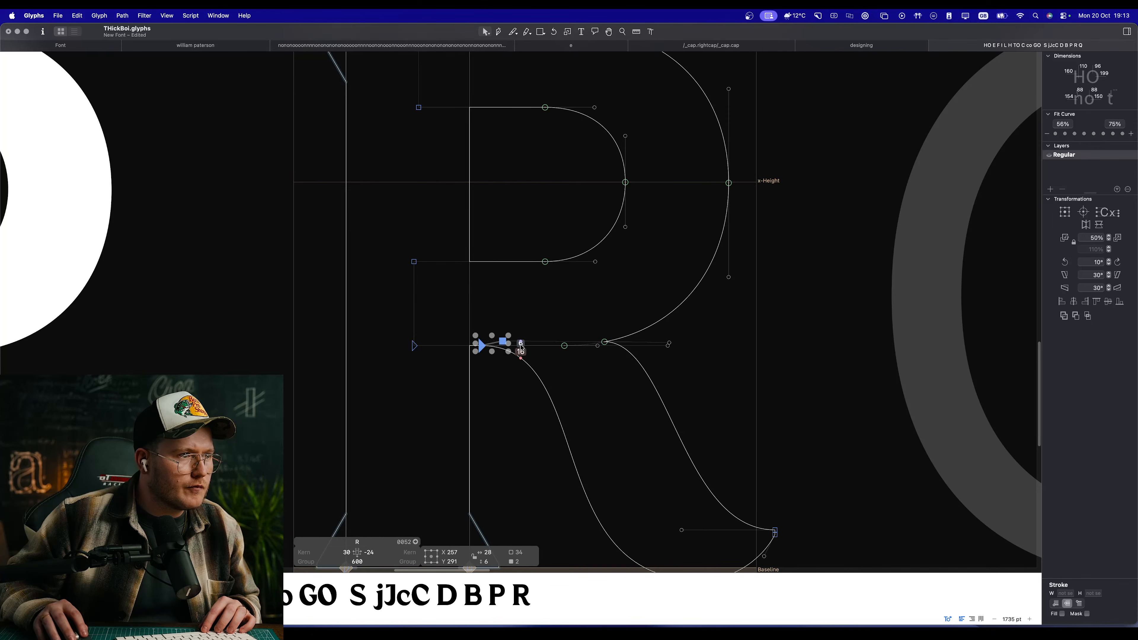
{"action": "left_click", "coordinate": [606, 343], "text": "shift"}
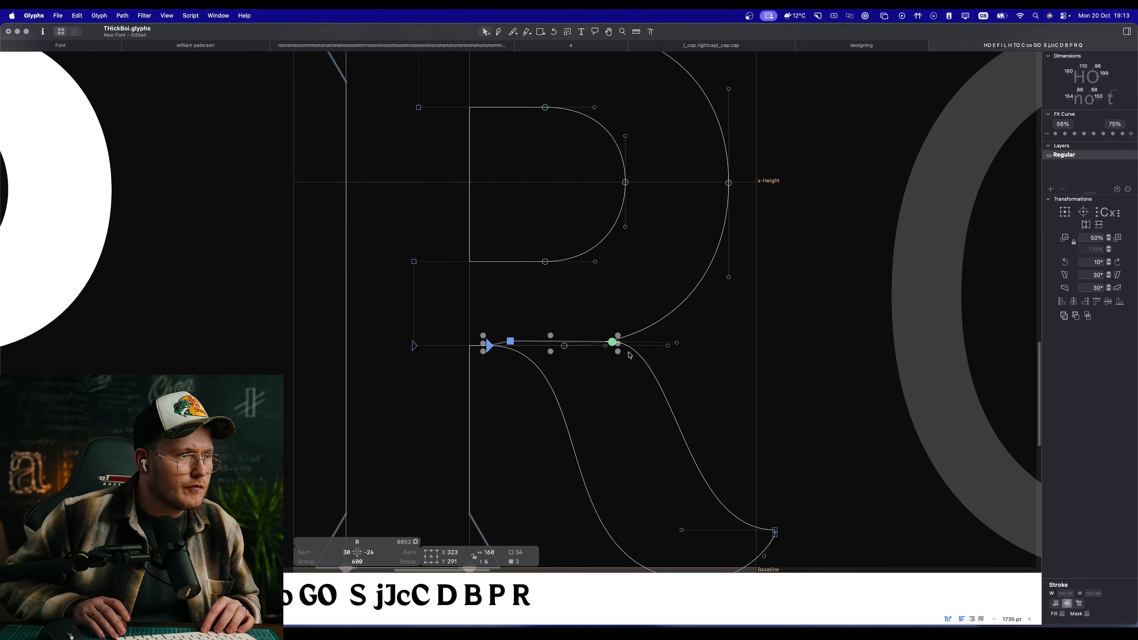
{"action": "key", "text": "space"}
{"action": "scroll", "coordinate": [605, 341], "scroll_direction": "up", "scroll_amount": 5}
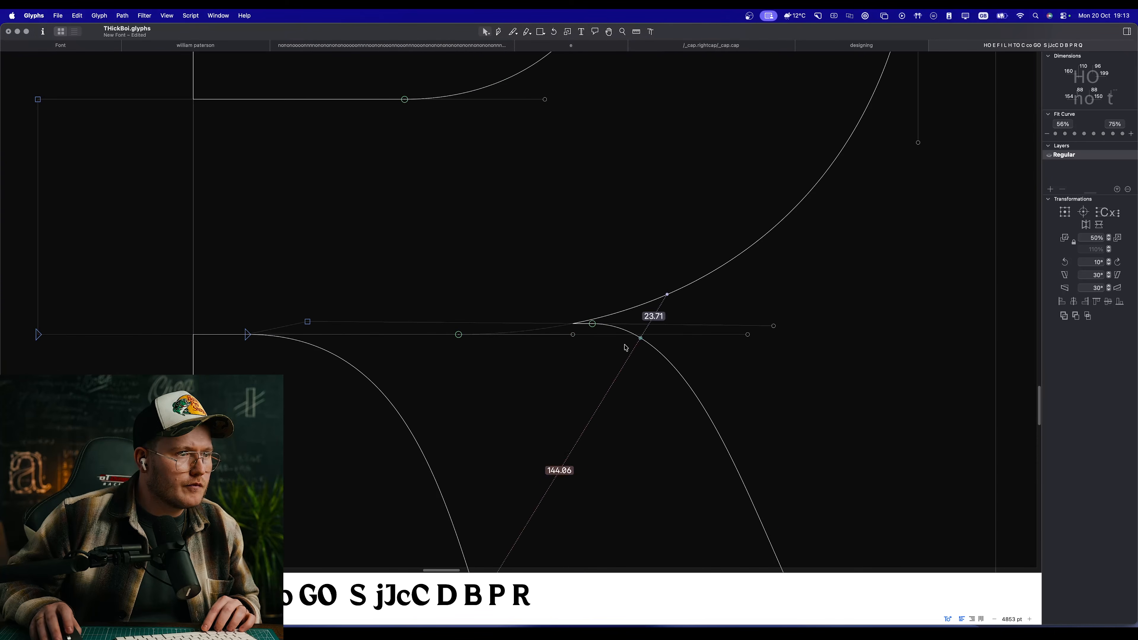
Step: Raise the leg's upper-edge starting node to about X 415, Y 299 and check the R in the text line
{"action": "left_click_drag", "start_coordinate": [592, 329], "coordinate": [597, 310]}
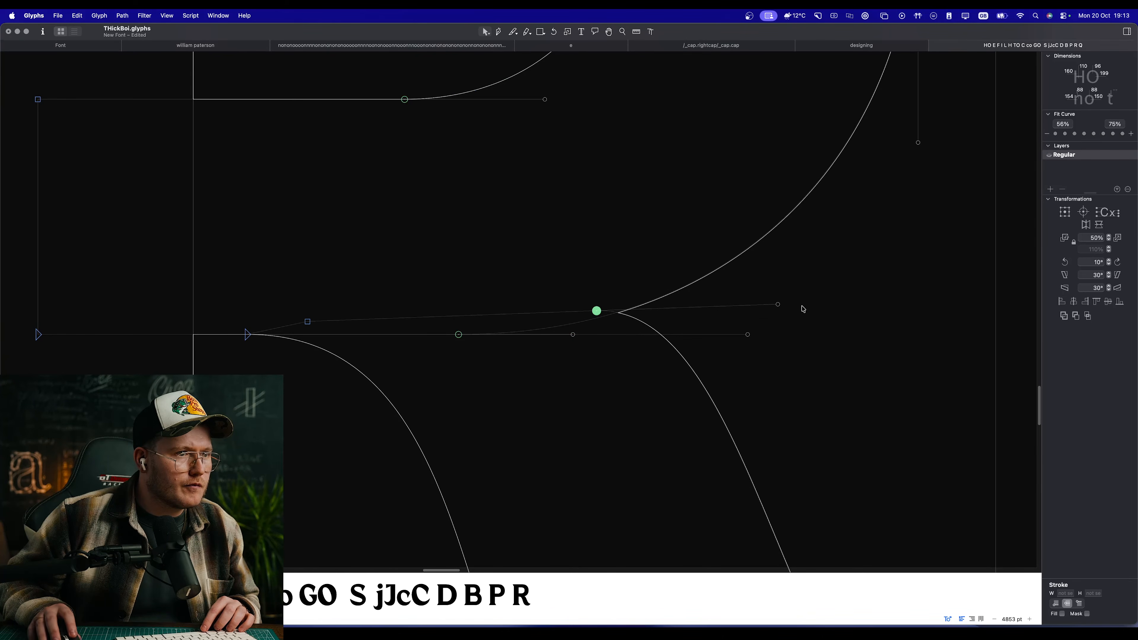
{"action": "key", "text": "space"}
{"action": "scroll", "coordinate": [741, 438], "scroll_direction": "down", "scroll_amount": 15}
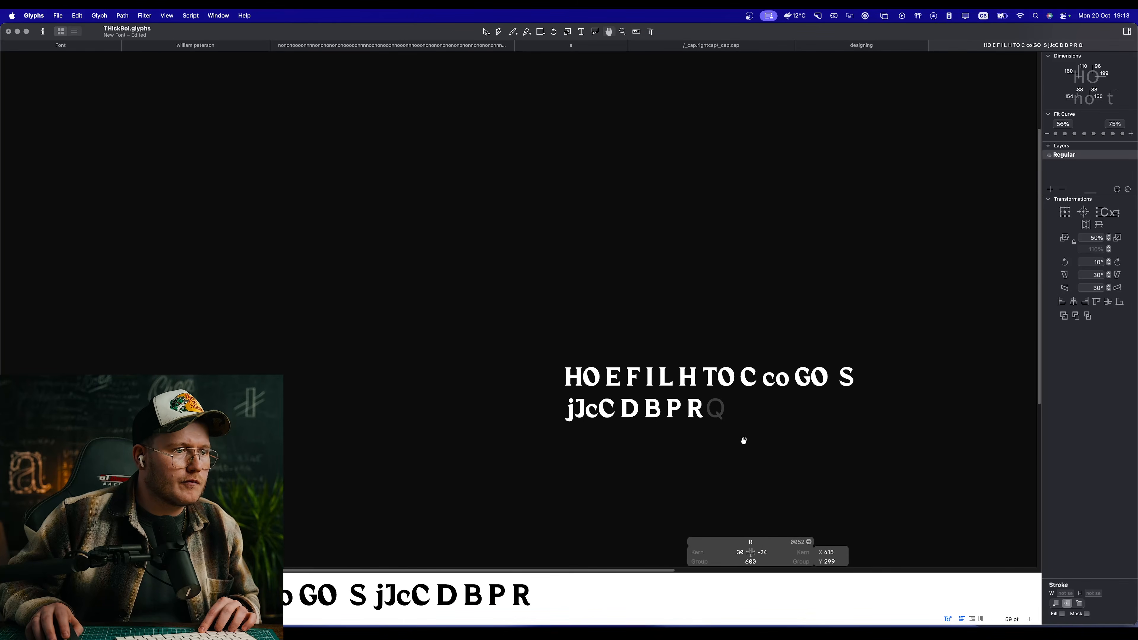
{"action": "scroll", "coordinate": [699, 411], "scroll_direction": "up", "scroll_amount": 10}
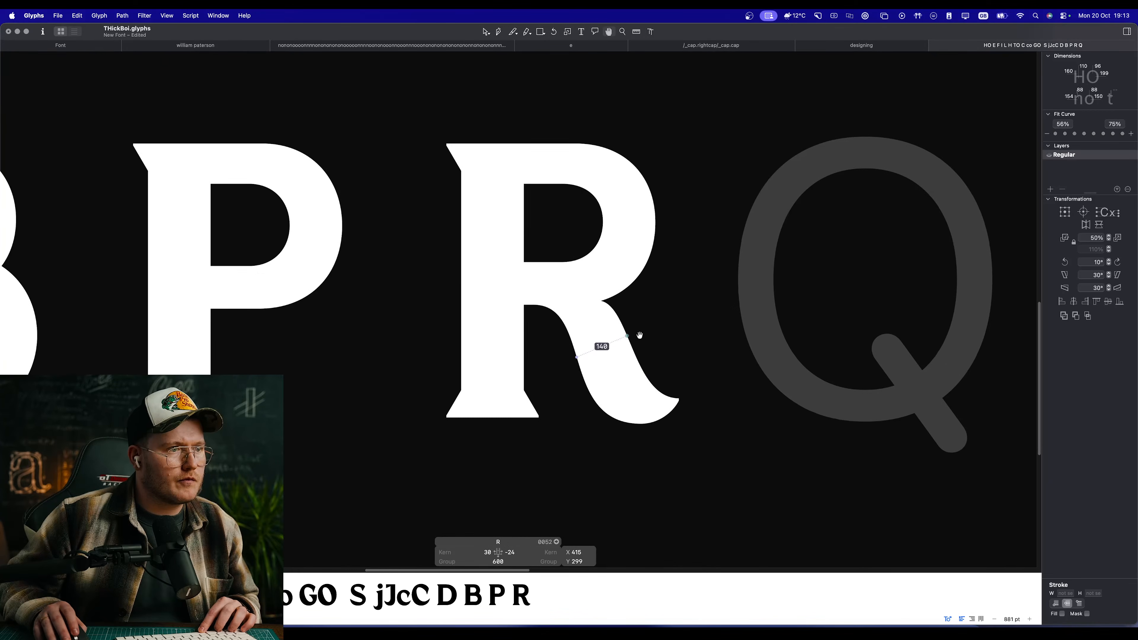
Step: Lengthen the curve handle at the start of the leg's upper edge slightly and preview the filled R
{"action": "scroll", "coordinate": [667, 333], "scroll_direction": "up", "scroll_amount": 4}
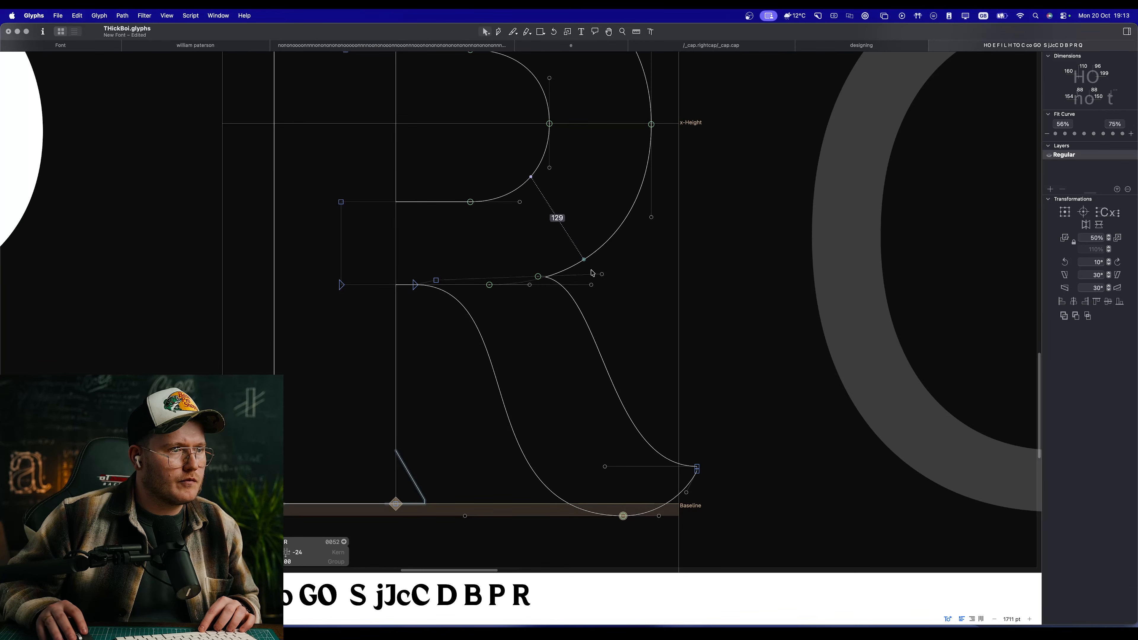
{"action": "left_click_drag", "start_coordinate": [602, 274], "coordinate": [607, 274]}
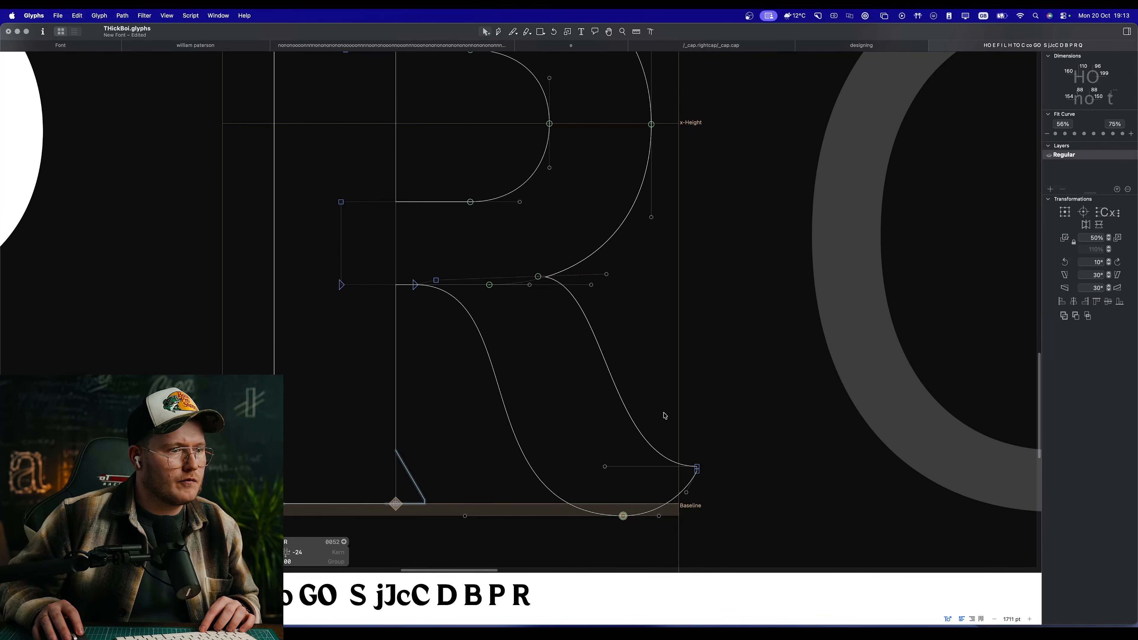
{"action": "scroll", "coordinate": [663, 475], "scroll_direction": "down", "scroll_amount": 4}
{"action": "scroll", "coordinate": [635, 453], "scroll_direction": "up", "scroll_amount": 2}
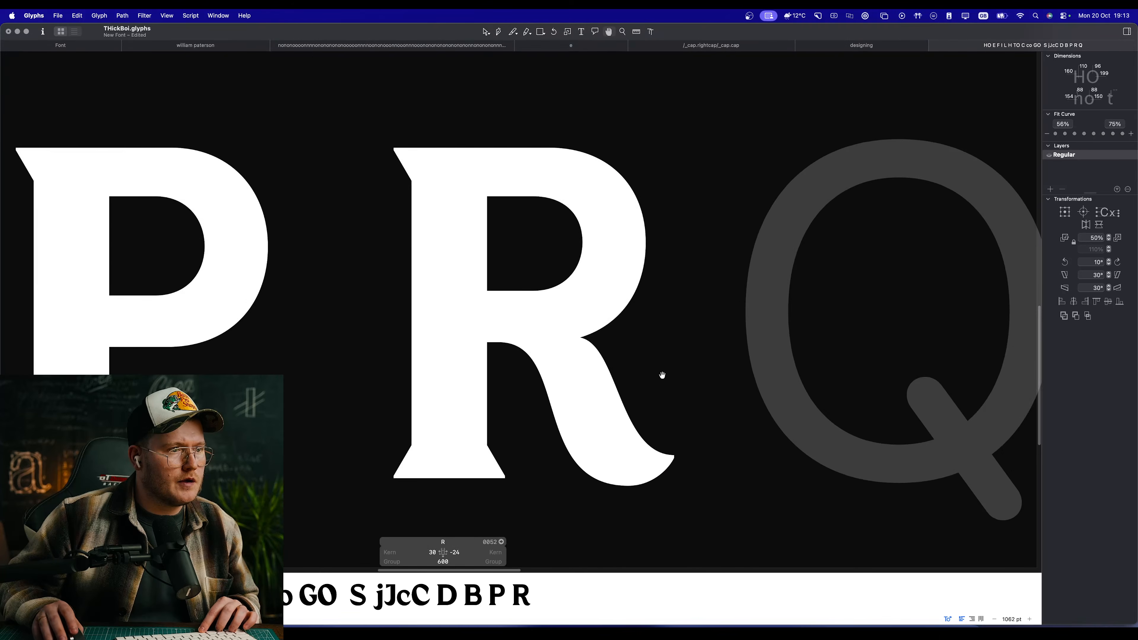
Step: Run the Green Harmony filter on the R's curves and preview it beside the neighbouring capitals
{"action": "left_click", "coordinate": [143, 14]}
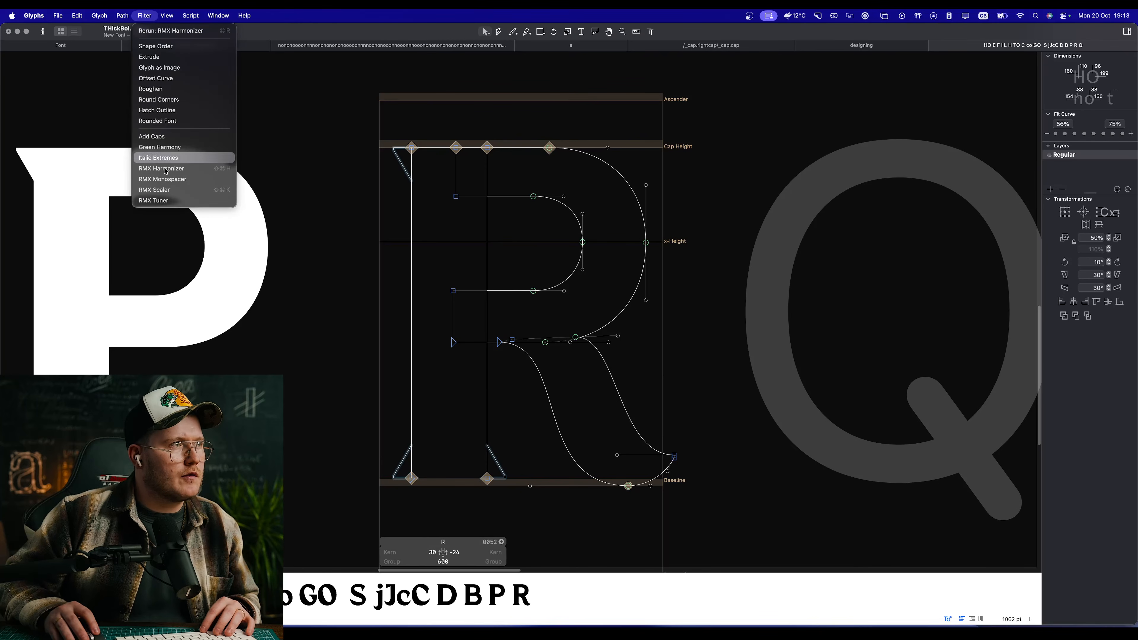
{"action": "left_click", "coordinate": [161, 137]}
{"action": "scroll", "coordinate": [623, 359], "scroll_direction": "down", "scroll_amount": 2}
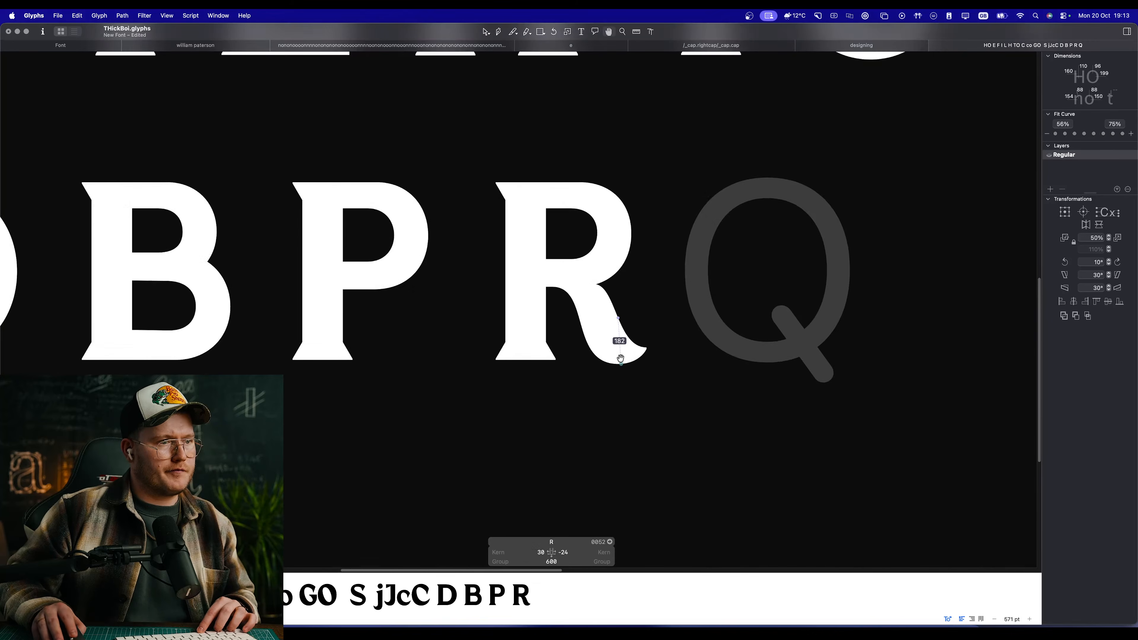
{"action": "scroll", "coordinate": [618, 353], "scroll_direction": "up", "scroll_amount": 4}
Step: Run the RMX Harmonizer filter on the R's outline and check the letter at several sizes in the text line
{"action": "left_click", "coordinate": [144, 15]}
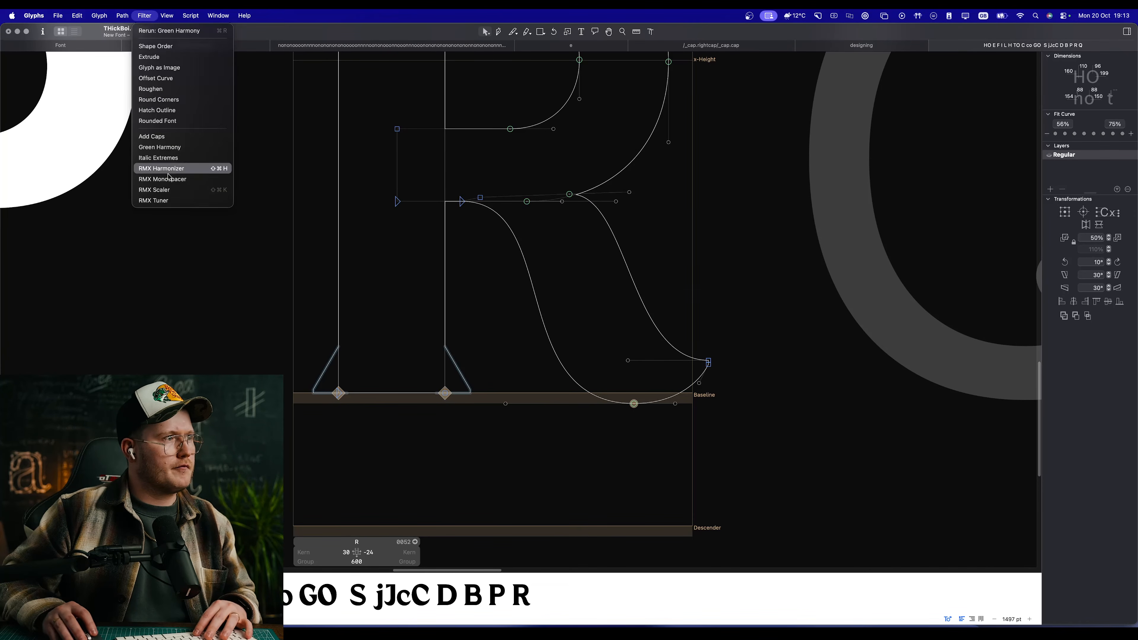
{"action": "left_click", "coordinate": [169, 169]}
{"action": "left_click", "coordinate": [753, 220]}
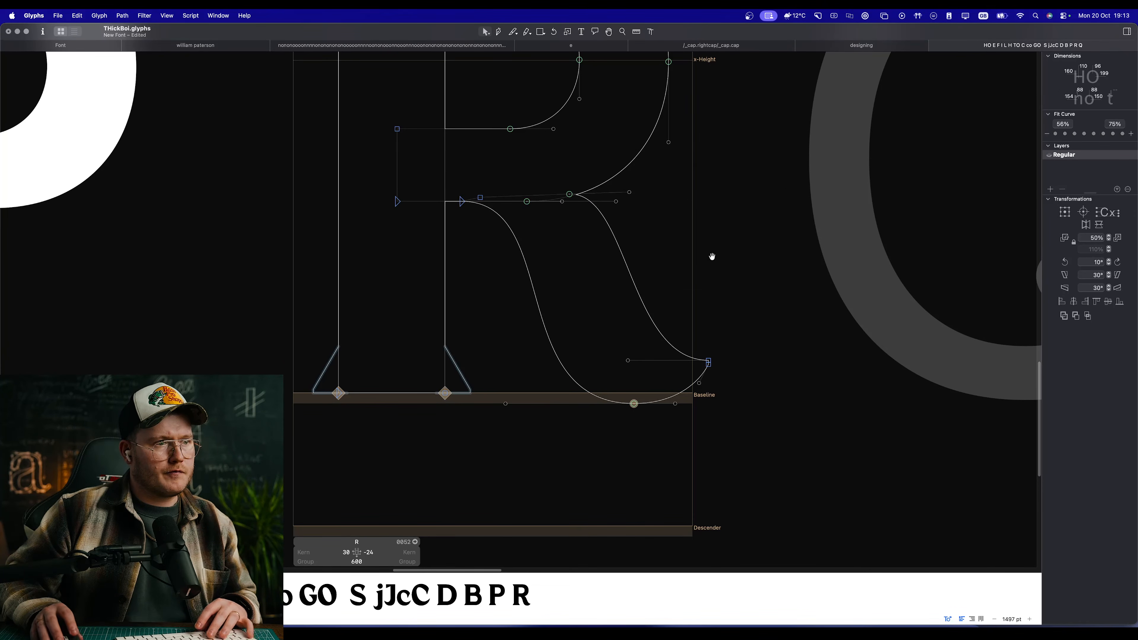
{"action": "key", "text": "space"}
{"action": "scroll", "coordinate": [712, 254], "scroll_direction": "down", "scroll_amount": 2}
{"action": "scroll", "coordinate": [648, 351], "scroll_direction": "up", "scroll_amount": 4}
{"action": "scroll", "coordinate": [768, 416], "scroll_direction": "down", "scroll_amount": 3}
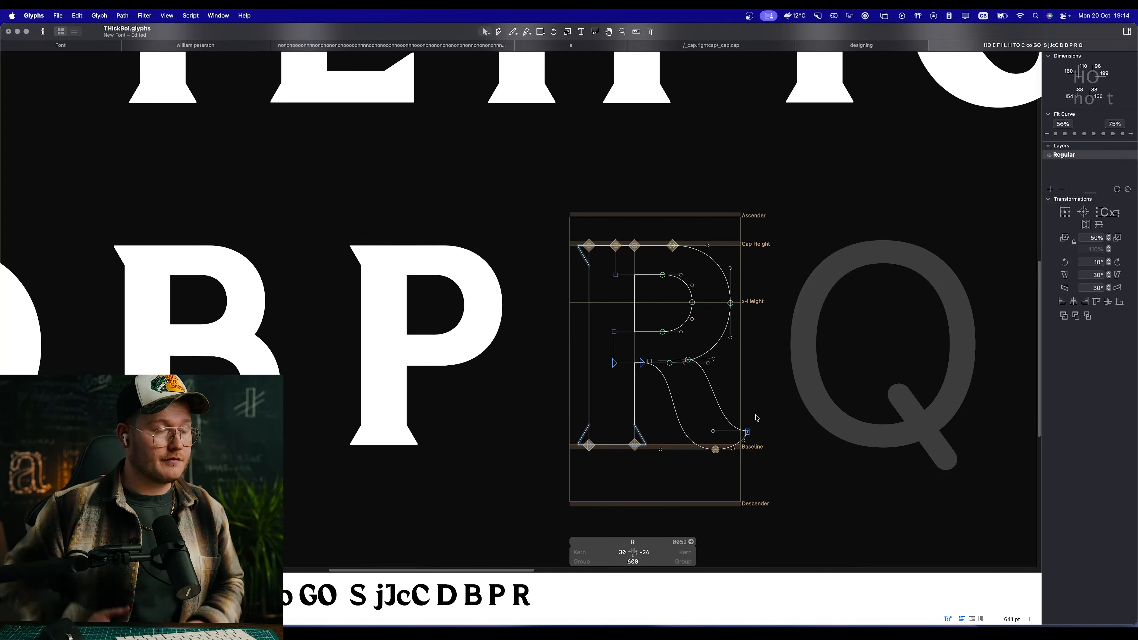
{"action": "key", "text": "space"}
{"action": "scroll", "coordinate": [666, 400], "scroll_direction": "down", "scroll_amount": 10}
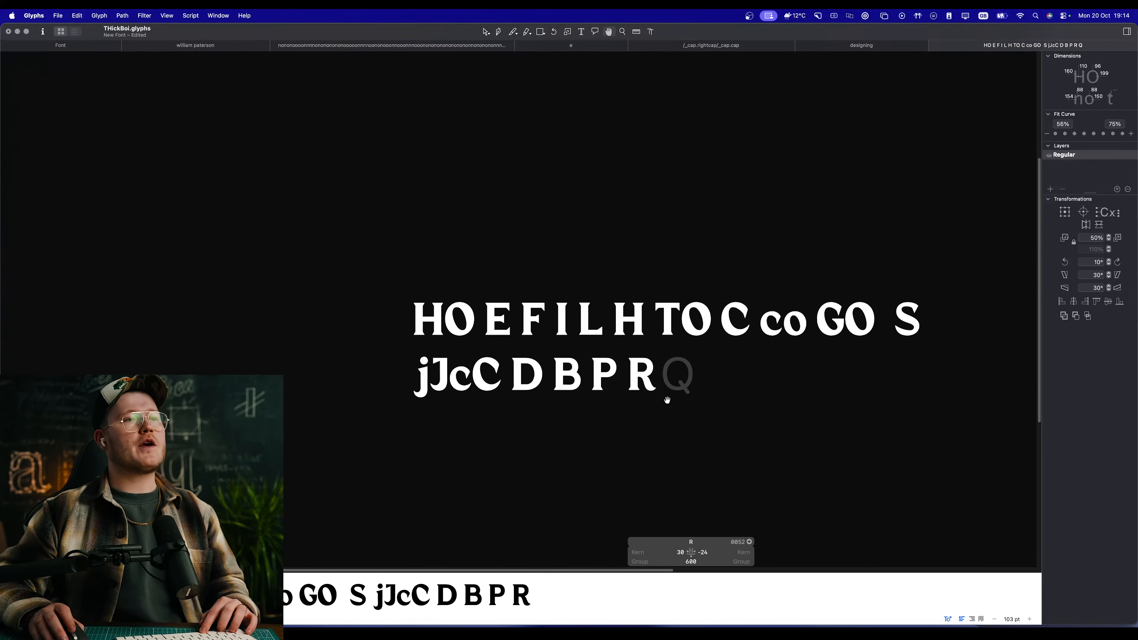
{"action": "scroll", "coordinate": [666, 399], "scroll_direction": "up", "scroll_amount": 3}
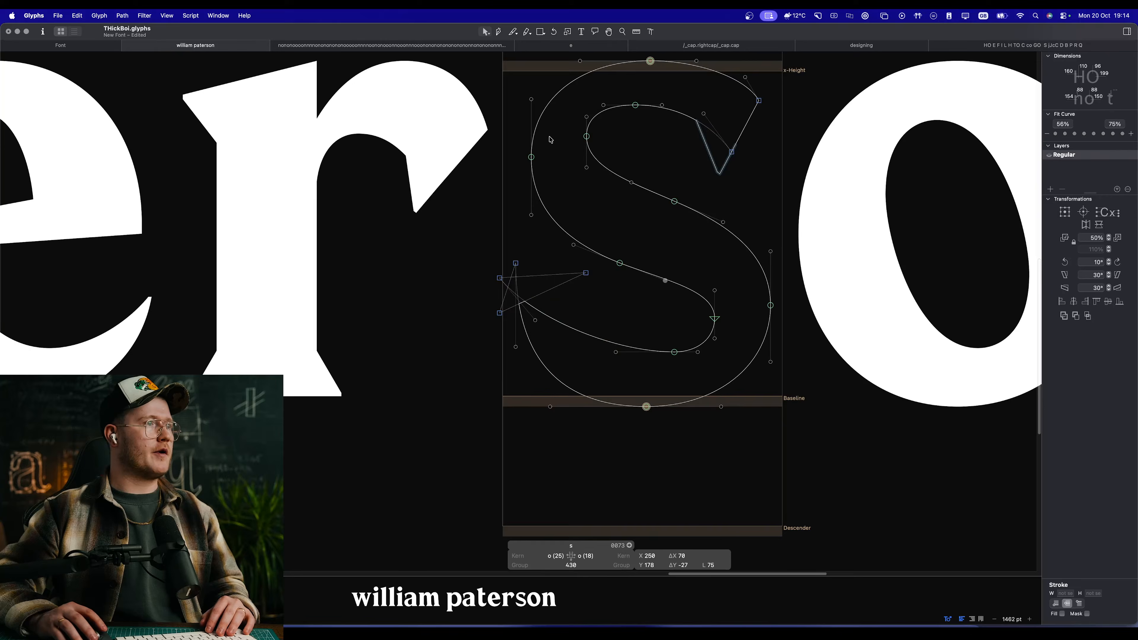
Step: Switch to the tab with the lowercase name sample and open its first letter, w, for outline editing
{"action": "key", "text": "space"}
{"action": "scroll", "coordinate": [650, 310], "scroll_direction": "down", "scroll_amount": 12}
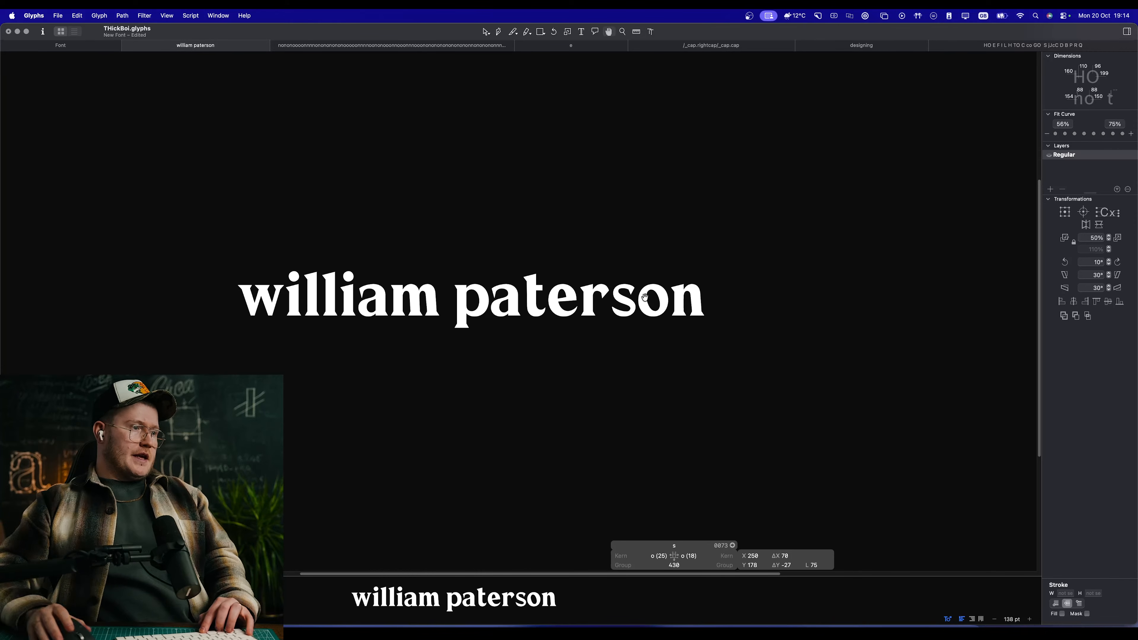
{"action": "double_click", "coordinate": [260, 299]}
{"action": "key", "text": "super+0"}
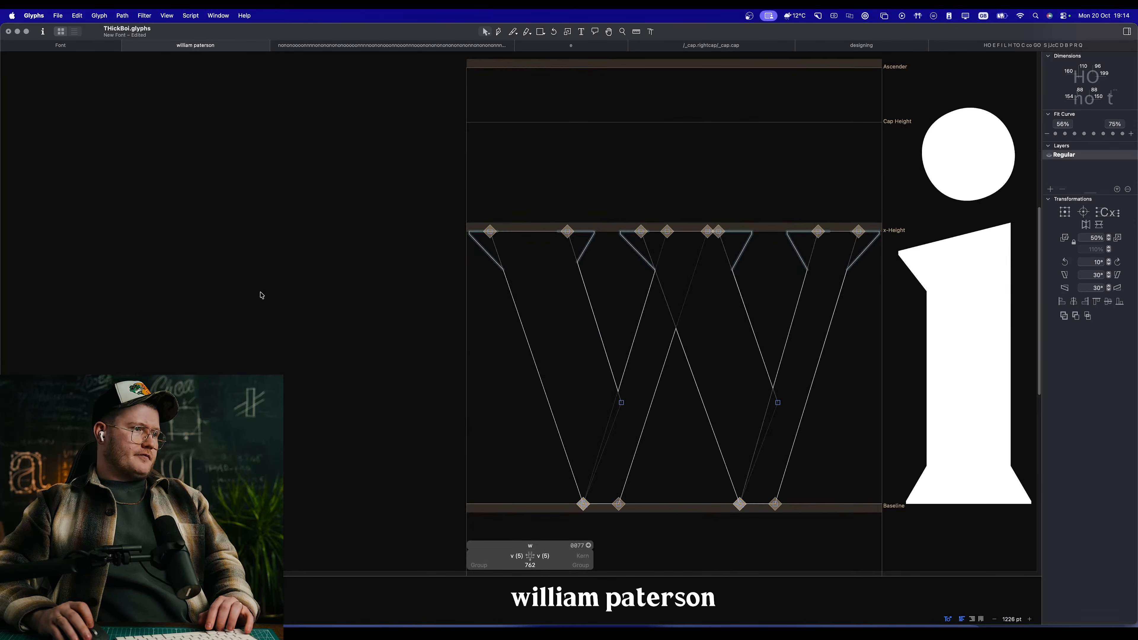
Step: Try to thicken the w's last thin stroke by moving its inner edge left to X 561, previewing the filled letter
{"action": "key", "text": "space"}
{"action": "left_click_drag", "start_coordinate": [788, 295], "coordinate": [537, 246]}
{"action": "scroll", "coordinate": [518, 253], "scroll_direction": "up", "scroll_amount": 5}
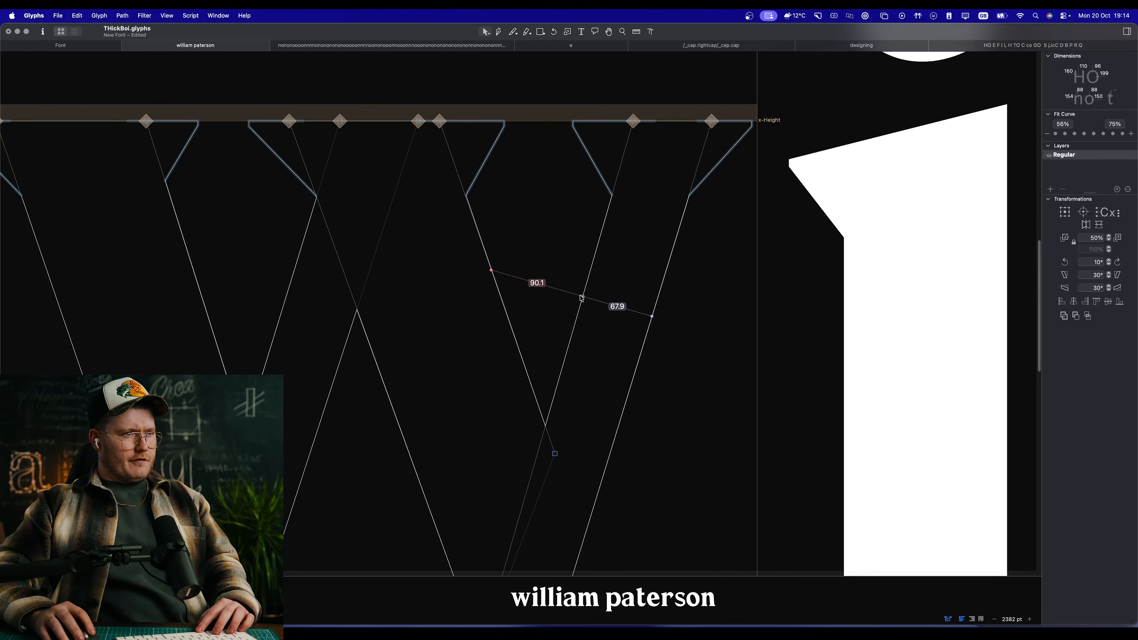
{"action": "scroll", "coordinate": [521, 320], "scroll_direction": "down", "scroll_amount": 5}
{"action": "key", "text": "space"}
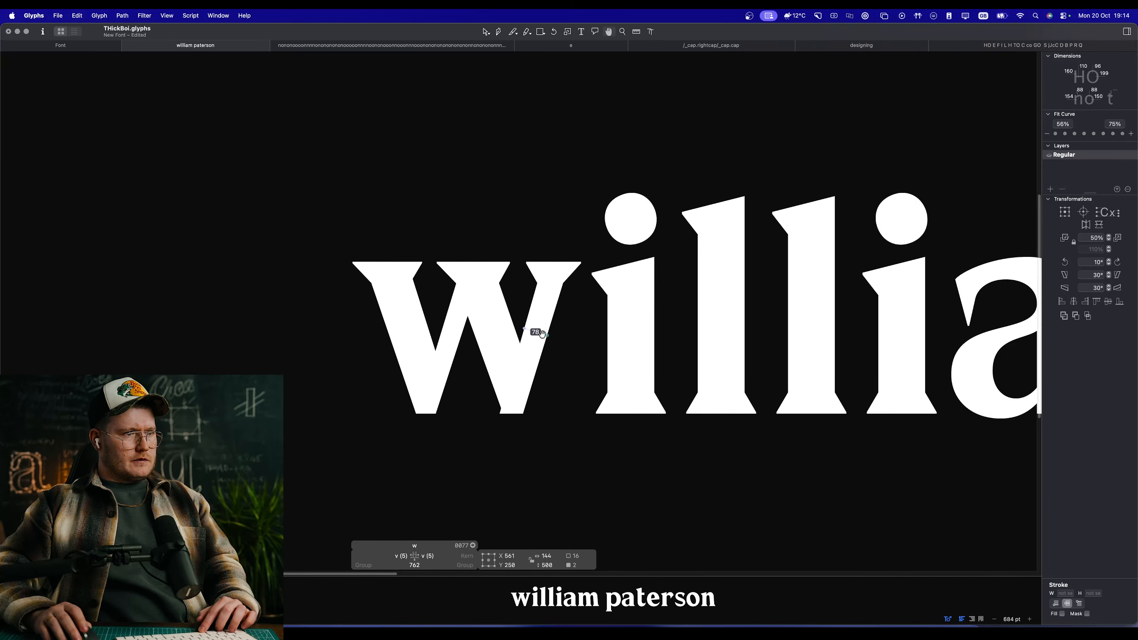
Step: Return the inner edge of the w's last thin stroke to X 573 and compare the widths of its diagonals
{"action": "scroll", "coordinate": [501, 323], "scroll_direction": "up", "scroll_amount": 4}
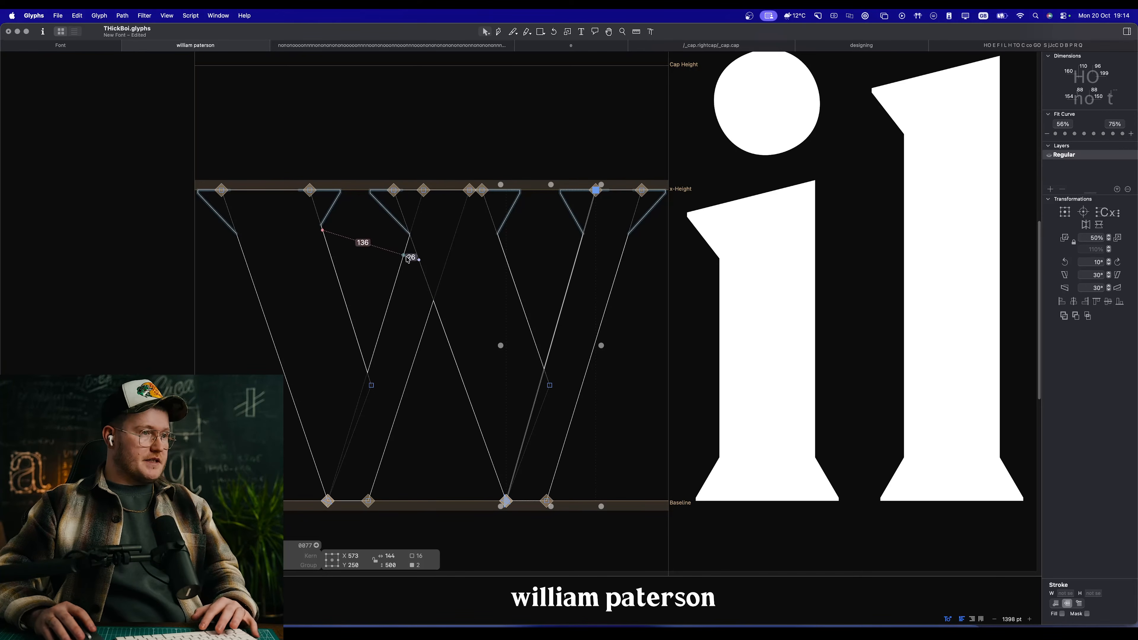
{"action": "key", "text": "space"}
{"action": "scroll", "coordinate": [378, 331], "scroll_direction": "down", "scroll_amount": 4}
{"action": "scroll", "coordinate": [369, 334], "scroll_direction": "up", "scroll_amount": 5}
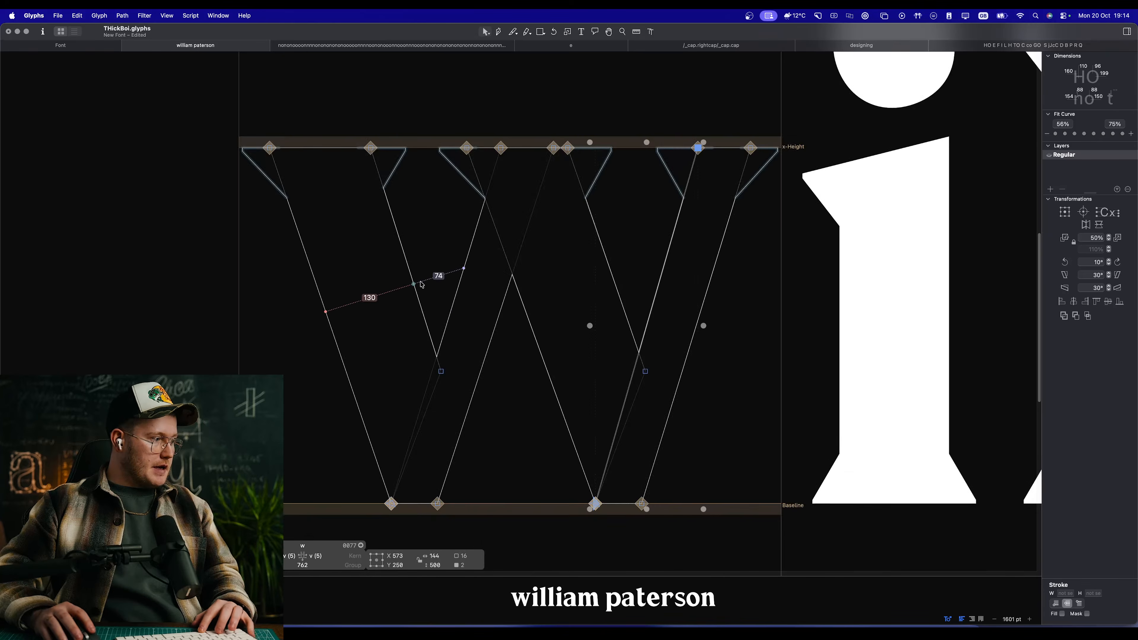
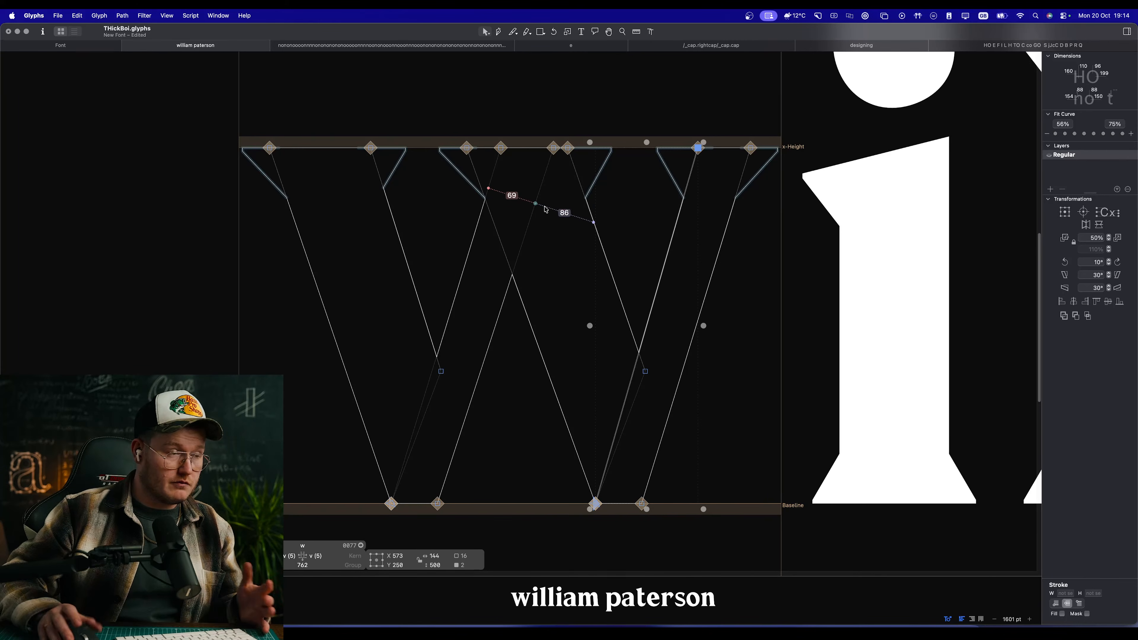
Step: Try to thicken the w's first thin stroke by moving its right edge to X 369.5, and undo the move after previewing the word
{"action": "left_click", "coordinate": [454, 224]}
{"action": "left_click_drag", "start_coordinate": [499, 316], "coordinate": [506, 318]}
{"action": "key", "text": "space"}
{"action": "scroll", "coordinate": [516, 333], "scroll_direction": "down", "scroll_amount": 10}
{"action": "scroll", "coordinate": [521, 331], "scroll_direction": "up", "scroll_amount": 2}
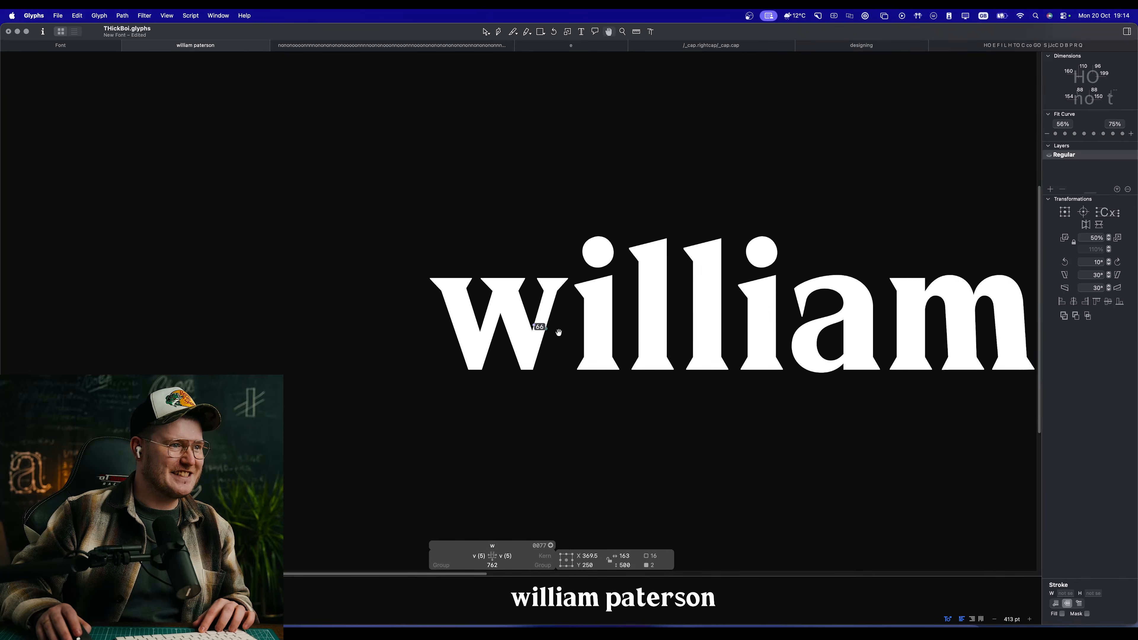
{"action": "scroll", "coordinate": [520, 332], "scroll_direction": "down", "scroll_amount": 3}
{"action": "key", "text": "super+z"}
{"action": "scroll", "coordinate": [515, 332], "scroll_direction": "up", "scroll_amount": 6}
{"action": "left_click", "coordinate": [595, 401]}
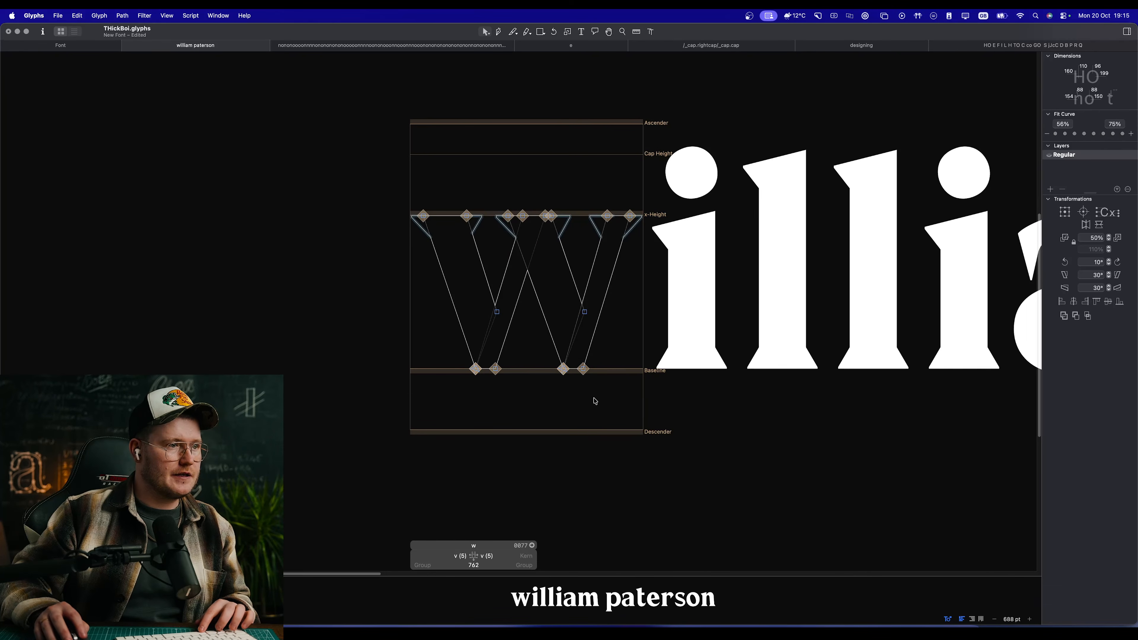
Step: Select all of the w's overlapping strokes and merge them into a single outline
{"action": "left_click_drag", "start_coordinate": [608, 398], "coordinate": [395, 207]}
{"action": "left_click_drag", "start_coordinate": [370, 169], "coordinate": [643, 409]}
{"action": "key", "text": "space"}
{"action": "left_click", "coordinate": [1064, 316]}
{"action": "scroll", "coordinate": [560, 327], "scroll_direction": "up", "scroll_amount": 6}
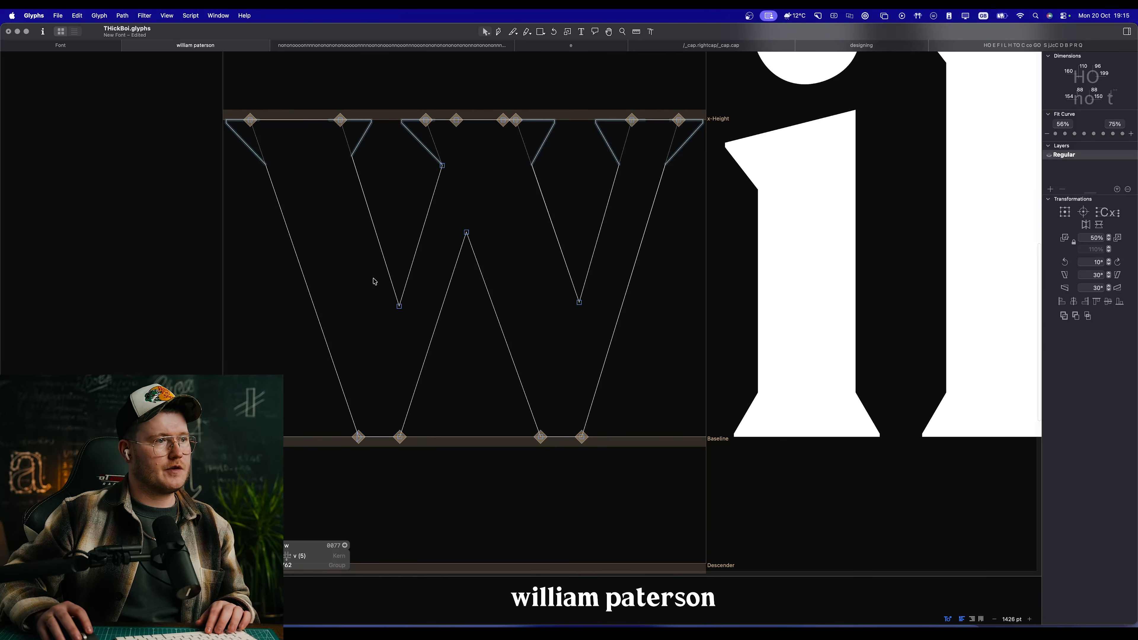
Step: Open the corners at the w's three inner joints and preview the filled letter
{"action": "left_click", "coordinate": [399, 306]}
{"action": "left_click", "coordinate": [579, 302], "text": "shift"}
{"action": "left_click", "coordinate": [466, 233], "text": "shift"}
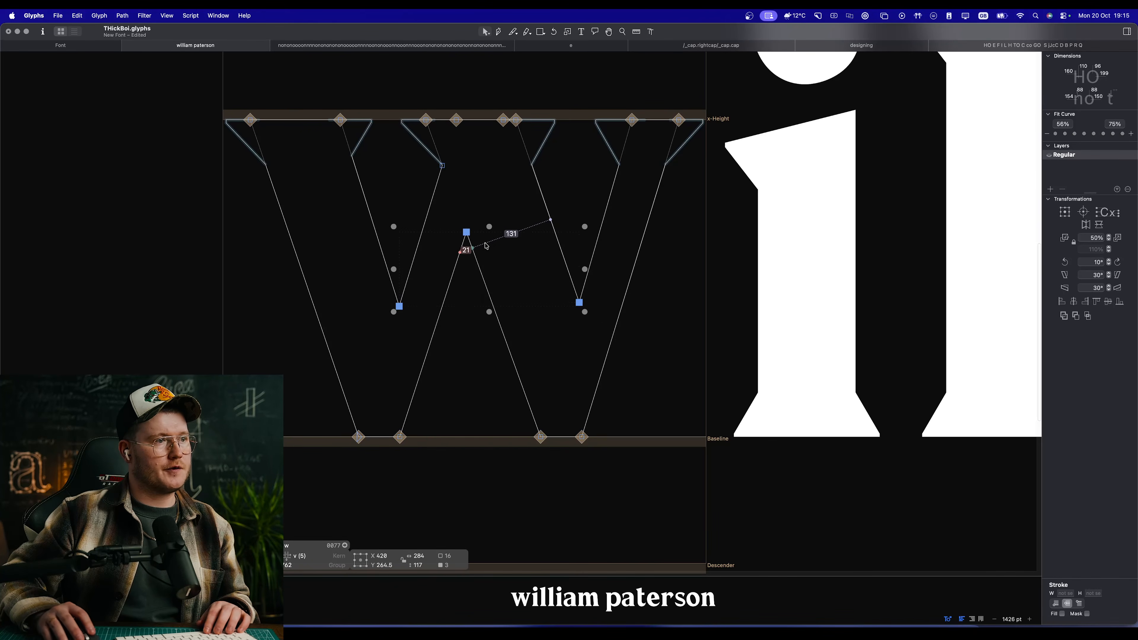
{"action": "right_click", "coordinate": [487, 242]}
{"action": "left_click", "coordinate": [520, 257]}
{"action": "scroll", "coordinate": [466, 337], "scroll_direction": "up", "scroll_amount": 5}
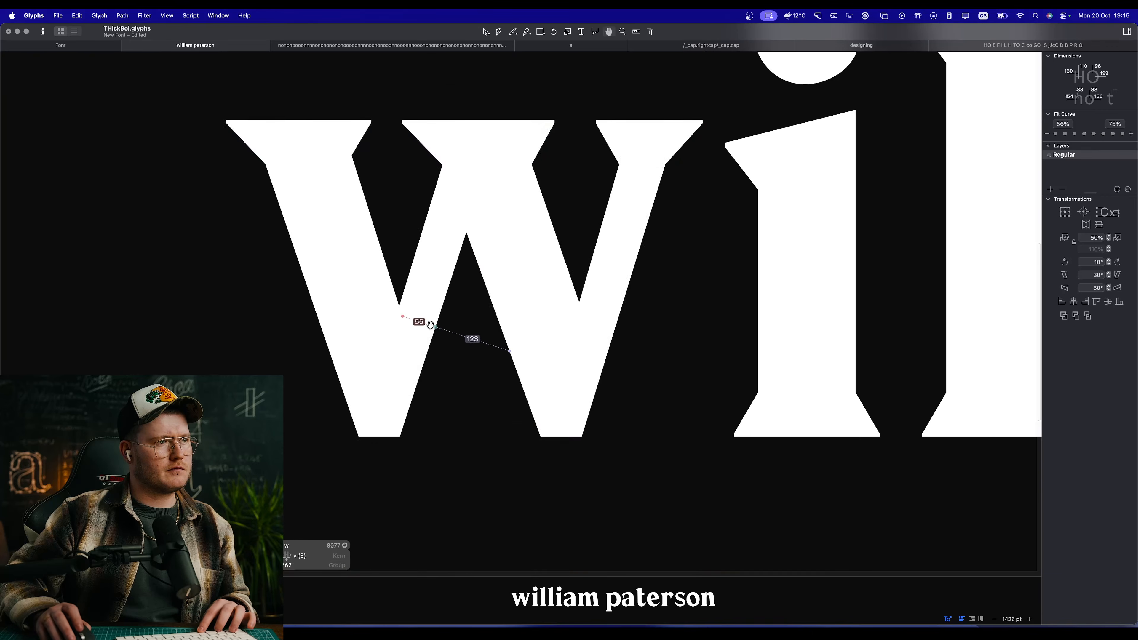
Step: Deepen the w's first inner notch by pulling both of its opened corner nodes down, and check it in the word
{"action": "mouse_move", "coordinate": [378, 337]}
{"action": "left_mouse_down"}
{"action": "mouse_move", "coordinate": [325, 421]}
{"action": "mouse_move", "coordinate": [354, 429]}
{"action": "left_mouse_up"}
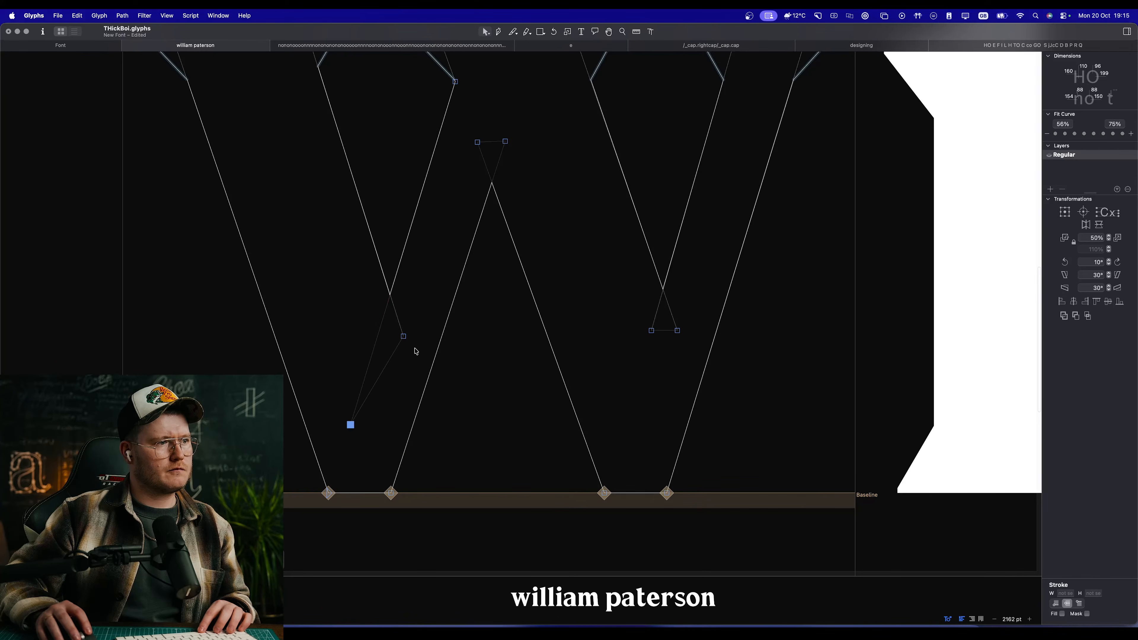
{"action": "left_click_drag", "start_coordinate": [405, 338], "coordinate": [402, 397]}
{"action": "key", "text": "space"}
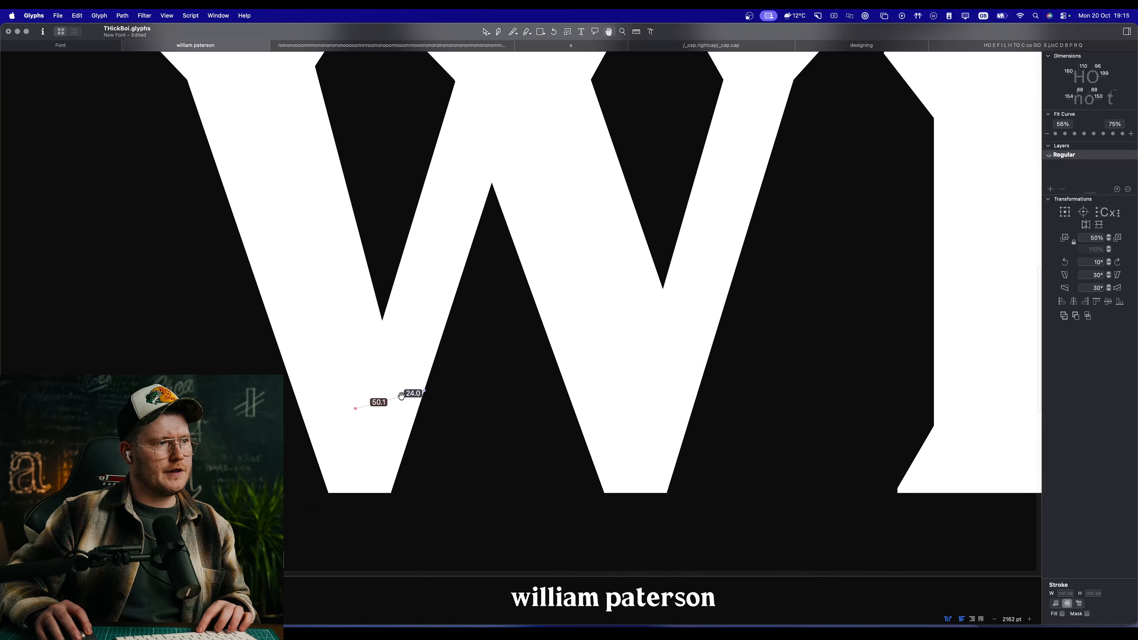
{"action": "scroll", "coordinate": [405, 395], "scroll_direction": "down", "scroll_amount": 5}
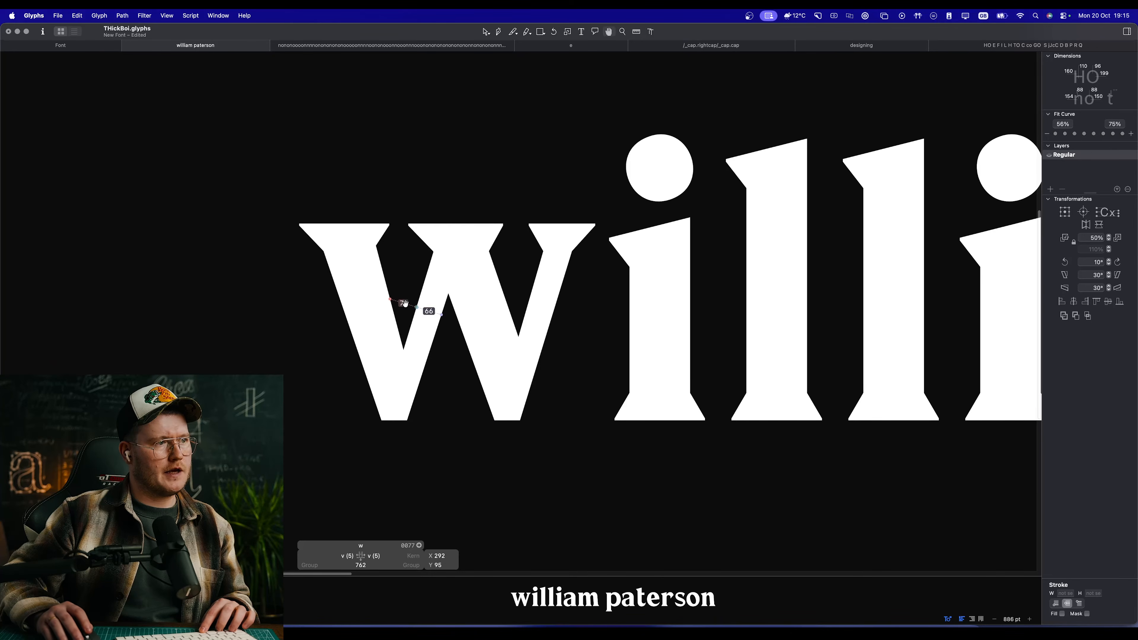
{"action": "scroll", "coordinate": [405, 304], "scroll_direction": "up", "scroll_amount": 3}
{"action": "scroll", "coordinate": [561, 337], "scroll_direction": "up", "scroll_amount": 3}
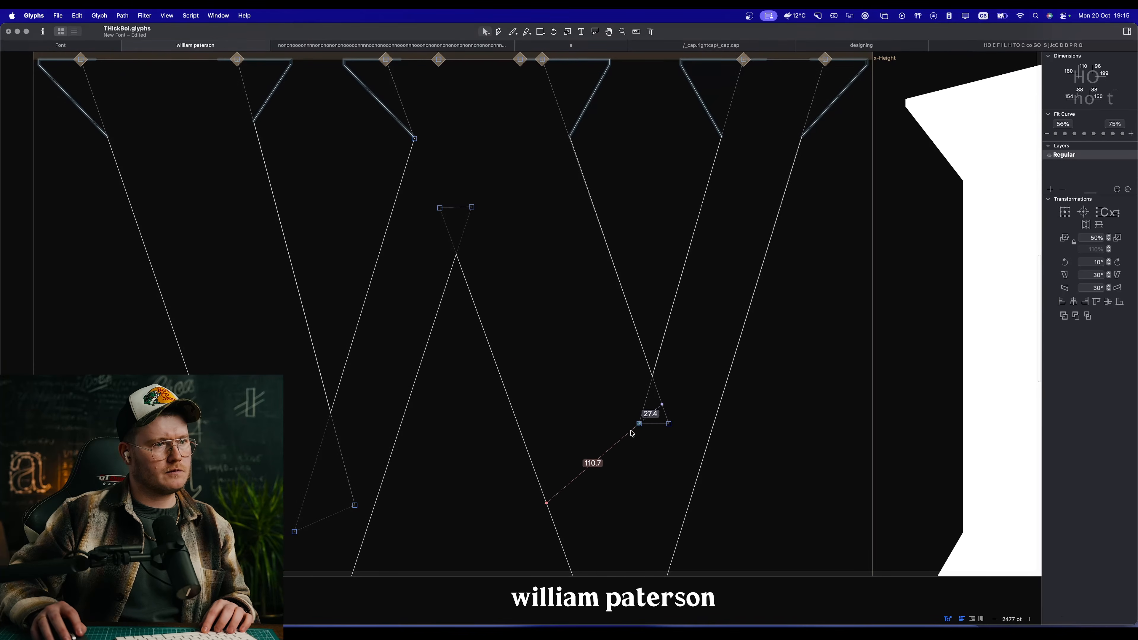
Step: Try to deepen the w's second inner notch by pulling its opened corner nodes down, and undo the moves
{"action": "left_click", "coordinate": [638, 425]}
{"action": "left_click_drag", "start_coordinate": [616, 506], "coordinate": [606, 542]}
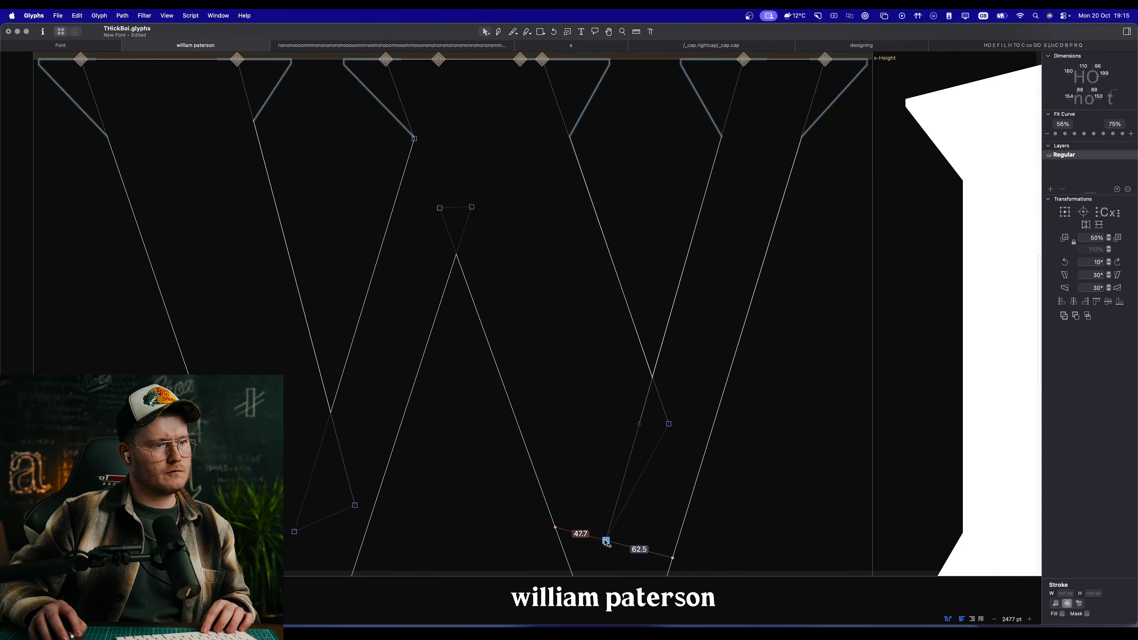
{"action": "key", "text": "super+z"}
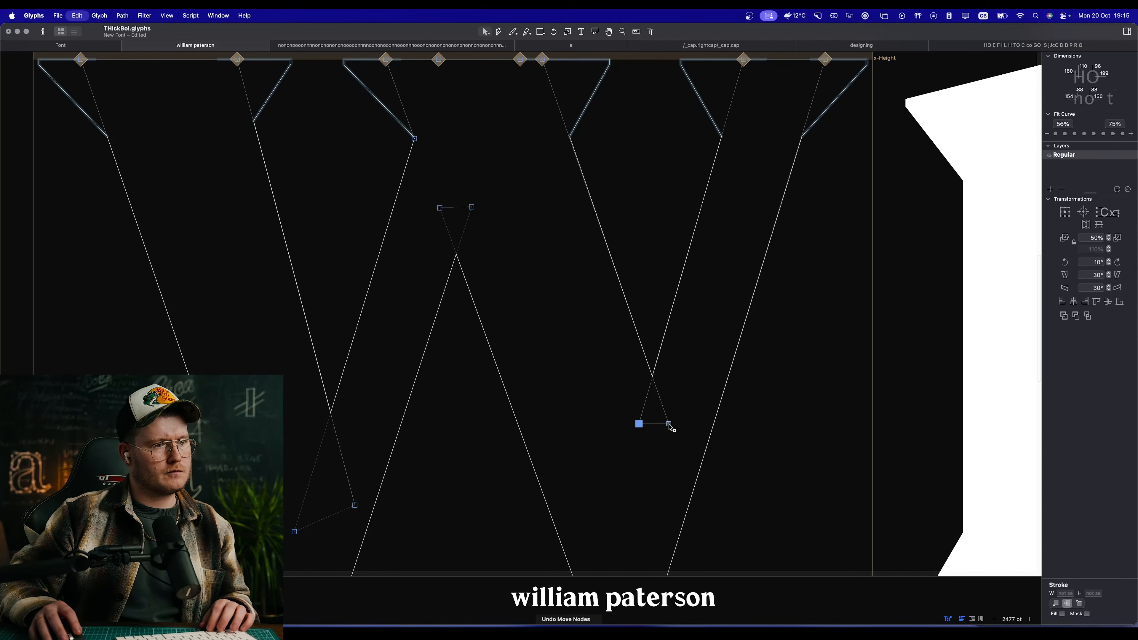
{"action": "left_click_drag", "start_coordinate": [669, 424], "coordinate": [687, 474]}
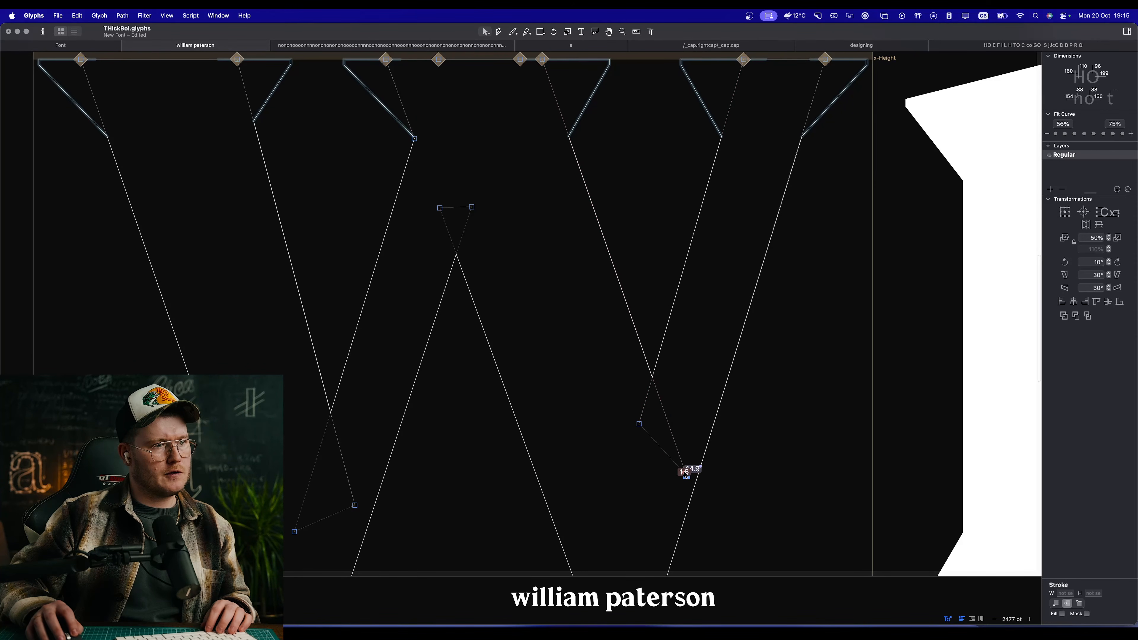
{"action": "left_click_drag", "start_coordinate": [639, 424], "coordinate": [613, 489]}
{"action": "key", "text": "super+z"}
{"action": "key", "text": "super+z"}
Step: Deepen the w's second inner notch by extending both opened corner nodes, the right one to X 586, Y 113, and check the word
{"action": "left_click_drag", "start_coordinate": [636, 430], "coordinate": [605, 536]}
{"action": "left_click_drag", "start_coordinate": [677, 427], "coordinate": [681, 484]}
{"action": "key", "text": "space"}
{"action": "scroll", "coordinate": [611, 449], "scroll_direction": "down", "scroll_amount": 10}
{"action": "scroll", "coordinate": [612, 448], "scroll_direction": "down", "scroll_amount": 10}
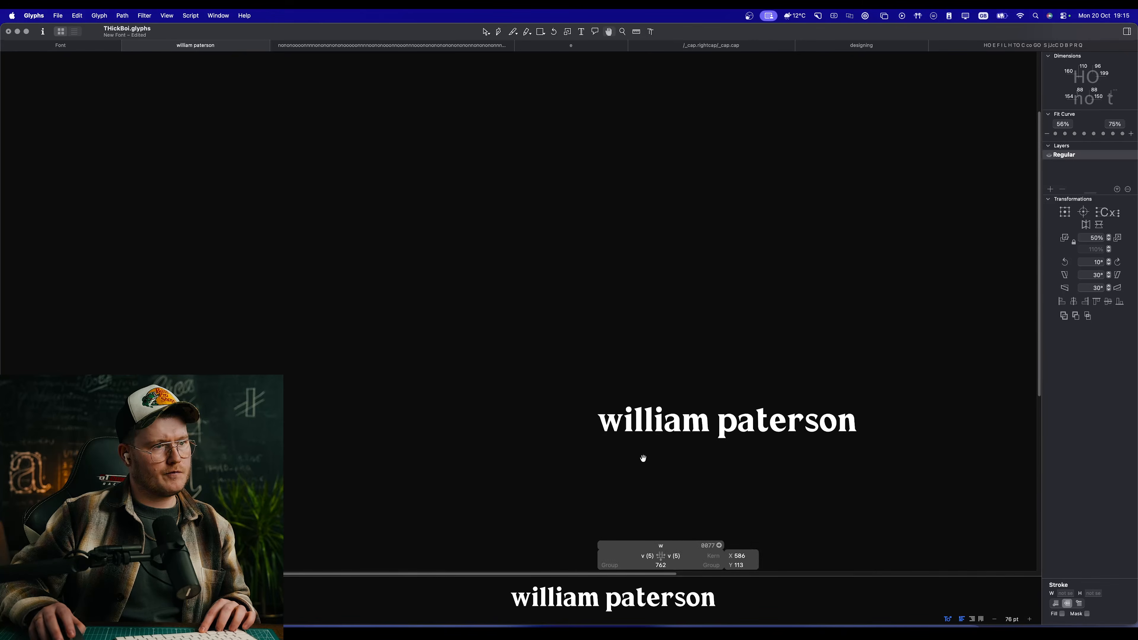
{"action": "scroll", "coordinate": [645, 450], "scroll_direction": "up", "scroll_amount": 10}
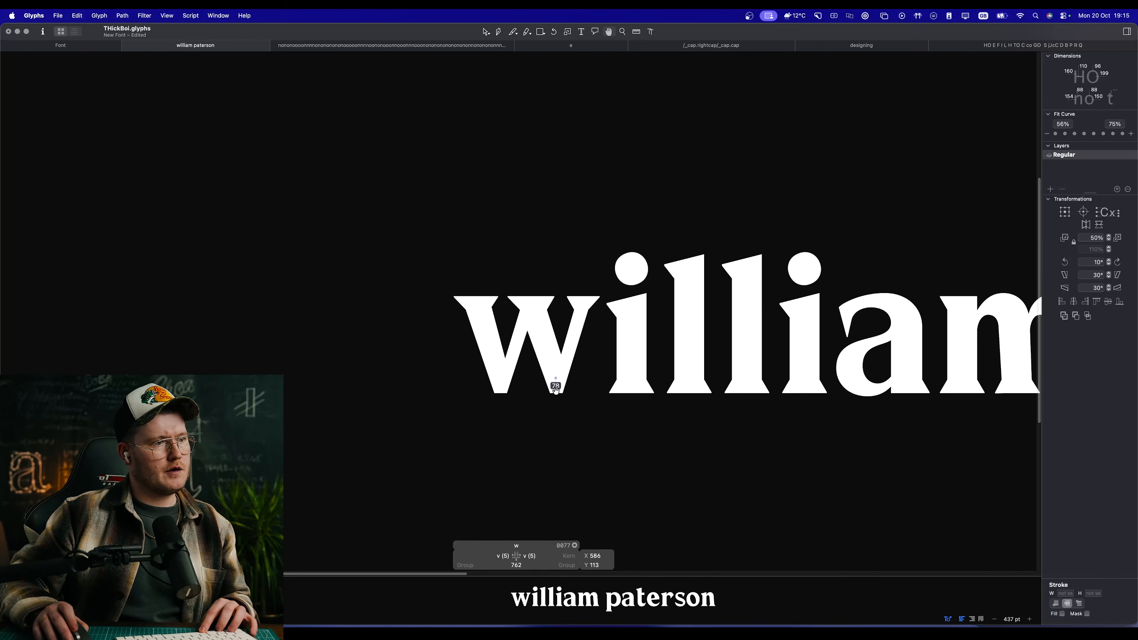
{"action": "scroll", "coordinate": [496, 351], "scroll_direction": "up", "scroll_amount": 5}
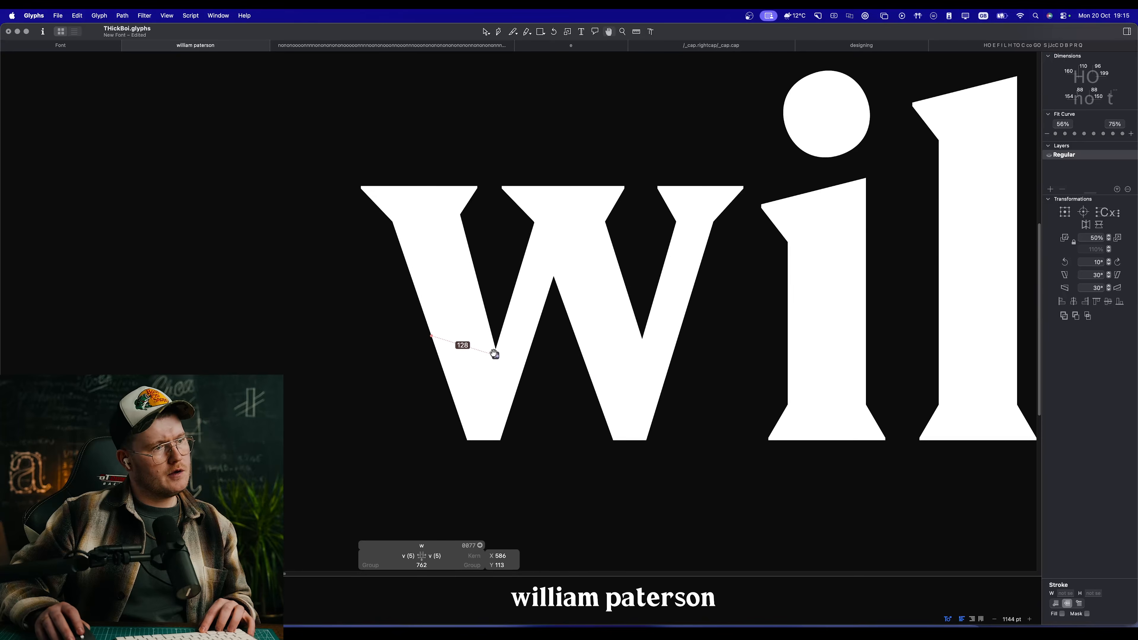
Step: Widen the w's first bottom point by moving its left baseline corner to X 209
{"action": "left_click", "coordinate": [468, 441]}
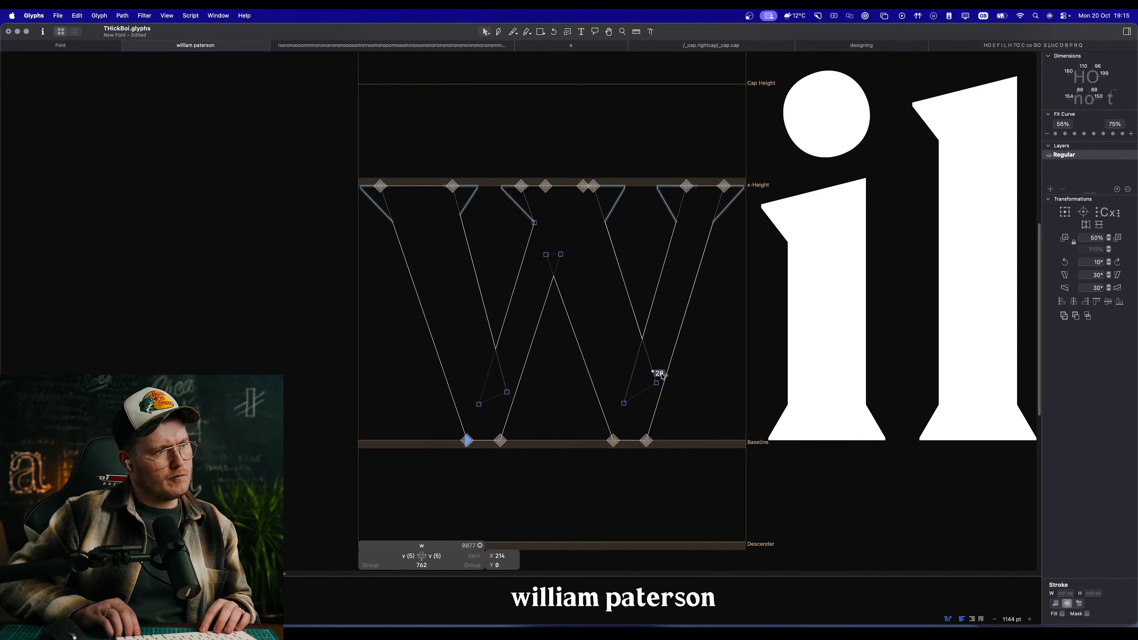
{"action": "key", "text": "Left"}
{"action": "key", "text": "Left"}
{"action": "key", "text": "space"}
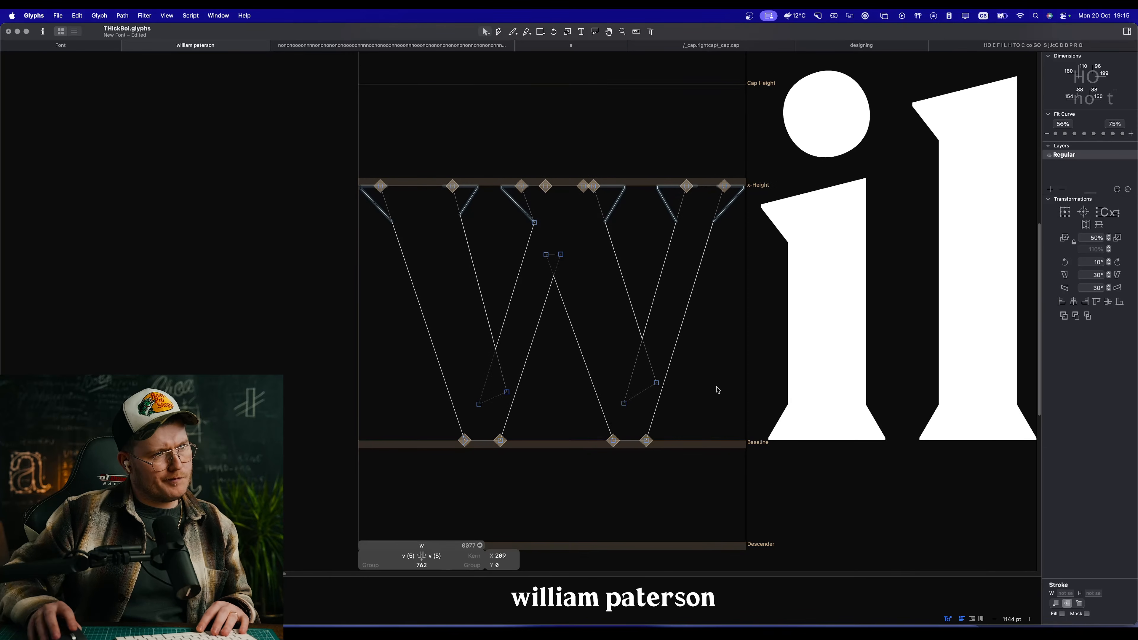
Step: Nudge the baseline corners of the w's second bottom point, placing the left one at X 499
{"action": "left_click", "coordinate": [648, 440]}
{"action": "key", "text": "space"}
{"action": "key", "text": "Left"}
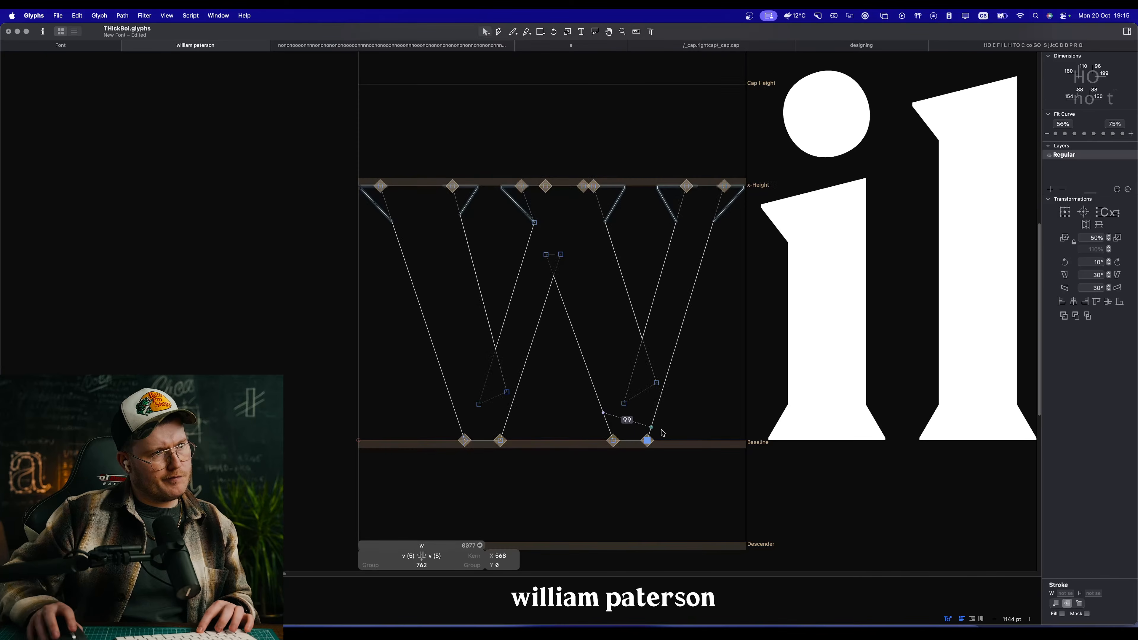
{"action": "left_click", "coordinate": [616, 441]}
{"action": "left_click", "coordinate": [622, 457]}
{"action": "left_click", "coordinate": [614, 441]}
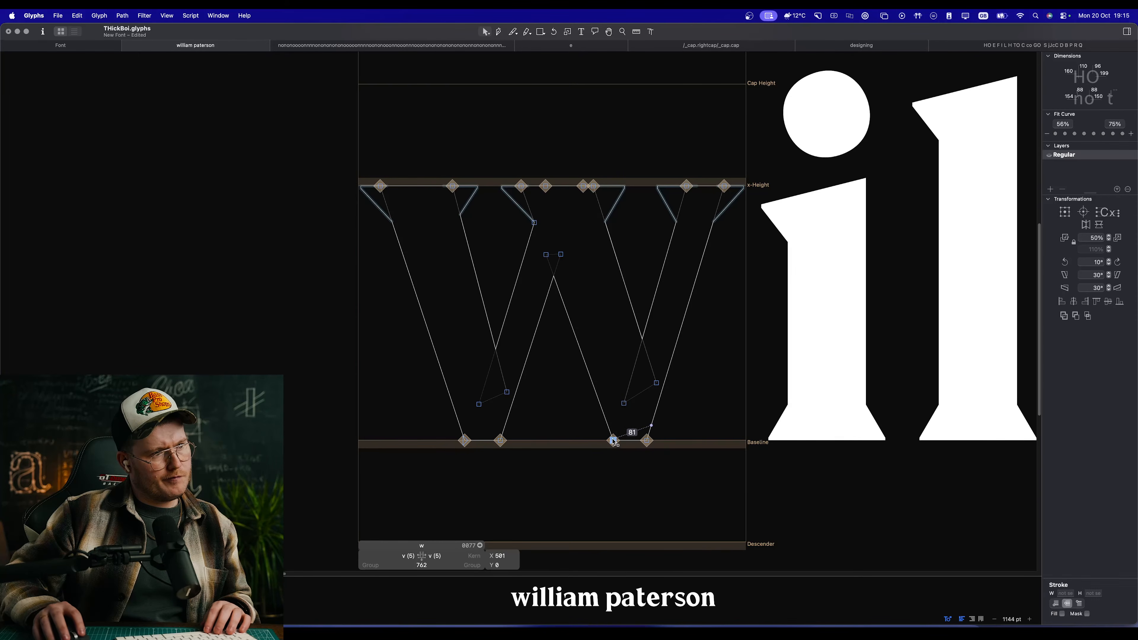
{"action": "key", "text": "Left"}
{"action": "key", "text": "Left"}
Step: Check the w's diagonals and stroke widths, filled and as an outline, at several sizes within the name sample
{"action": "key", "text": "space"}
{"action": "scroll", "coordinate": [687, 380], "scroll_direction": "down", "scroll_amount": 6}
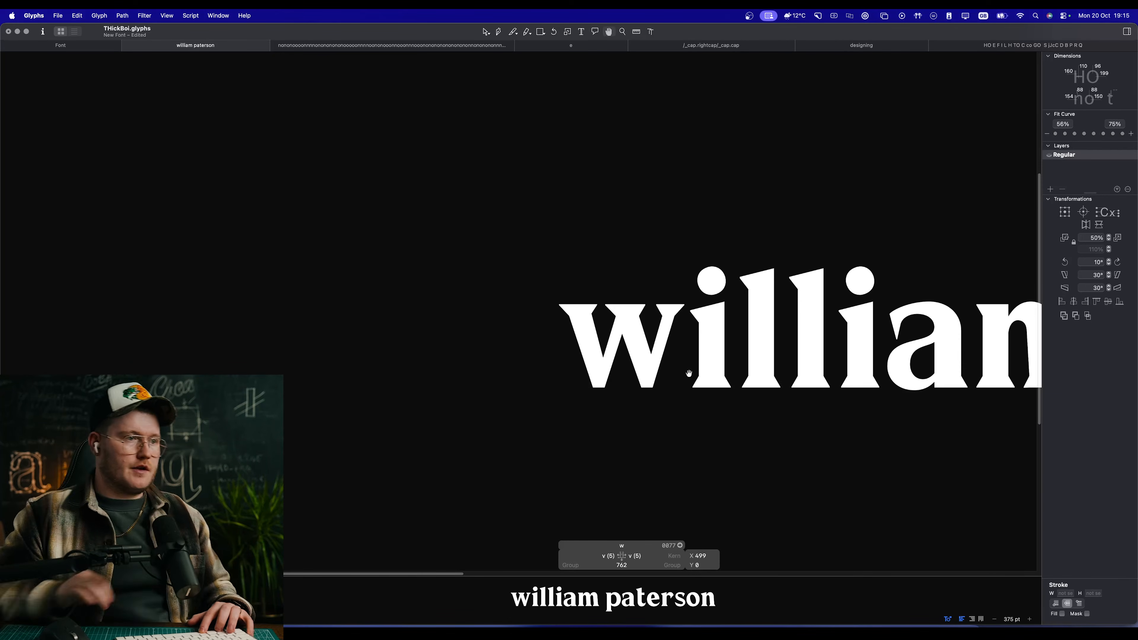
{"action": "scroll", "coordinate": [648, 348], "scroll_direction": "up", "scroll_amount": 6}
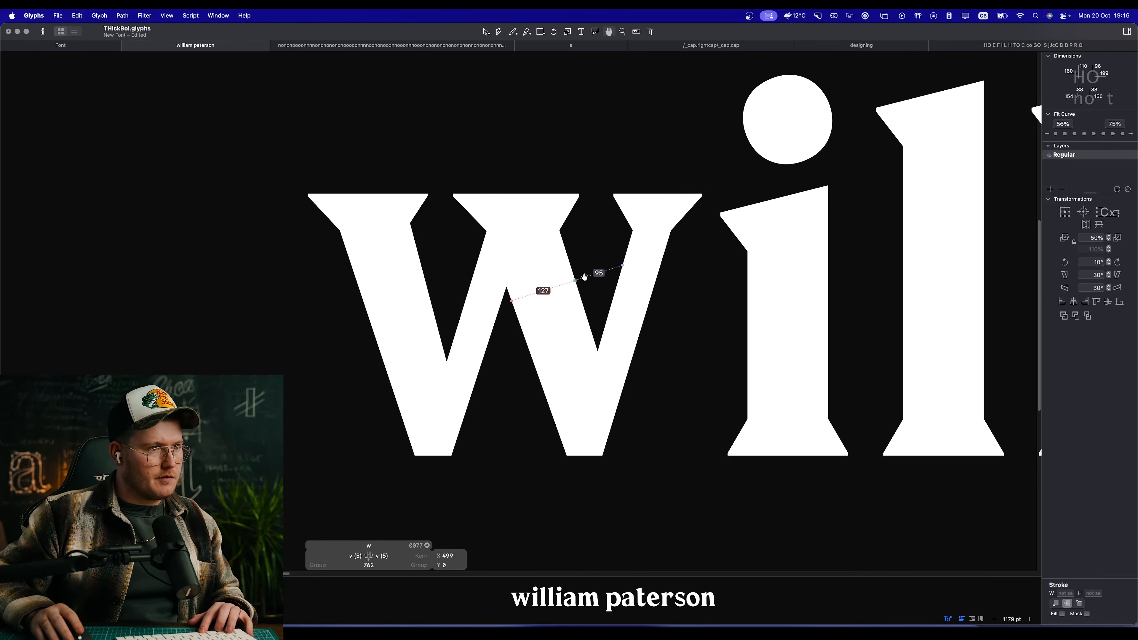
{"action": "scroll", "coordinate": [585, 276], "scroll_direction": "up", "scroll_amount": 2}
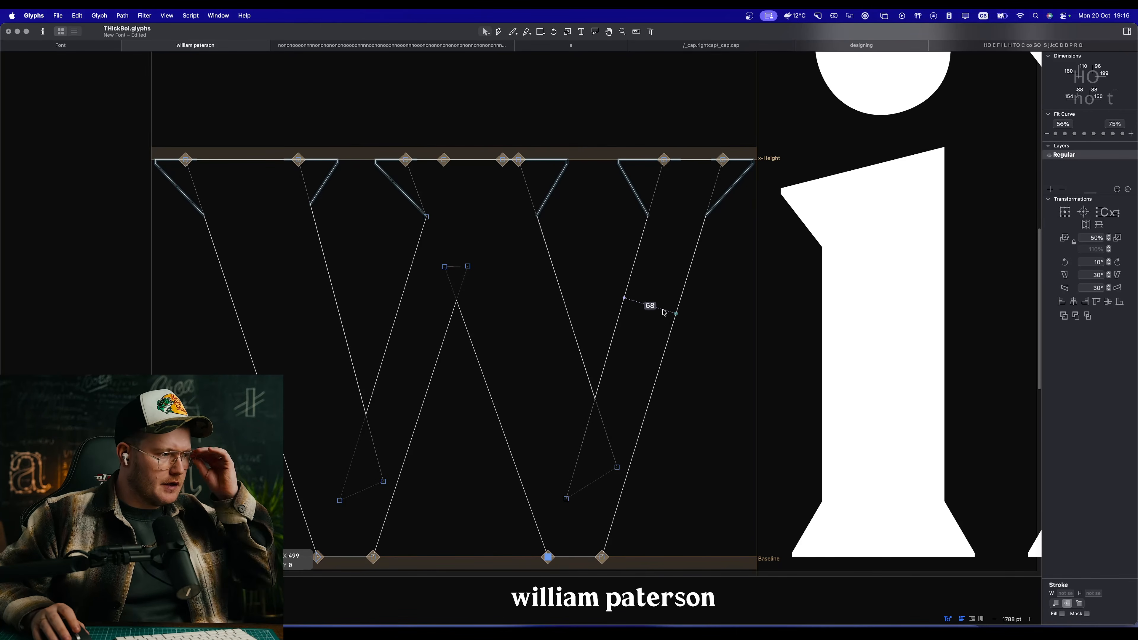
{"action": "scroll", "coordinate": [664, 313], "scroll_direction": "down", "scroll_amount": 8}
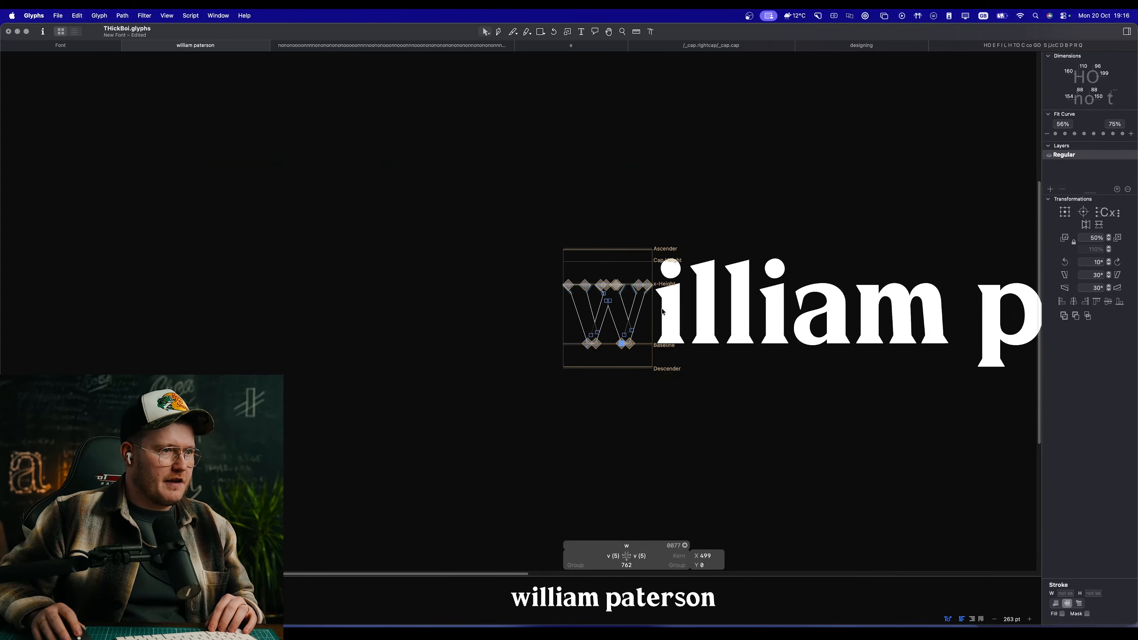
{"action": "scroll", "coordinate": [663, 312], "scroll_direction": "up", "scroll_amount": 4}
{"action": "scroll", "coordinate": [663, 312], "scroll_direction": "right", "scroll_amount": 5}
{"action": "scroll", "coordinate": [664, 313], "scroll_direction": "down", "scroll_amount": 5}
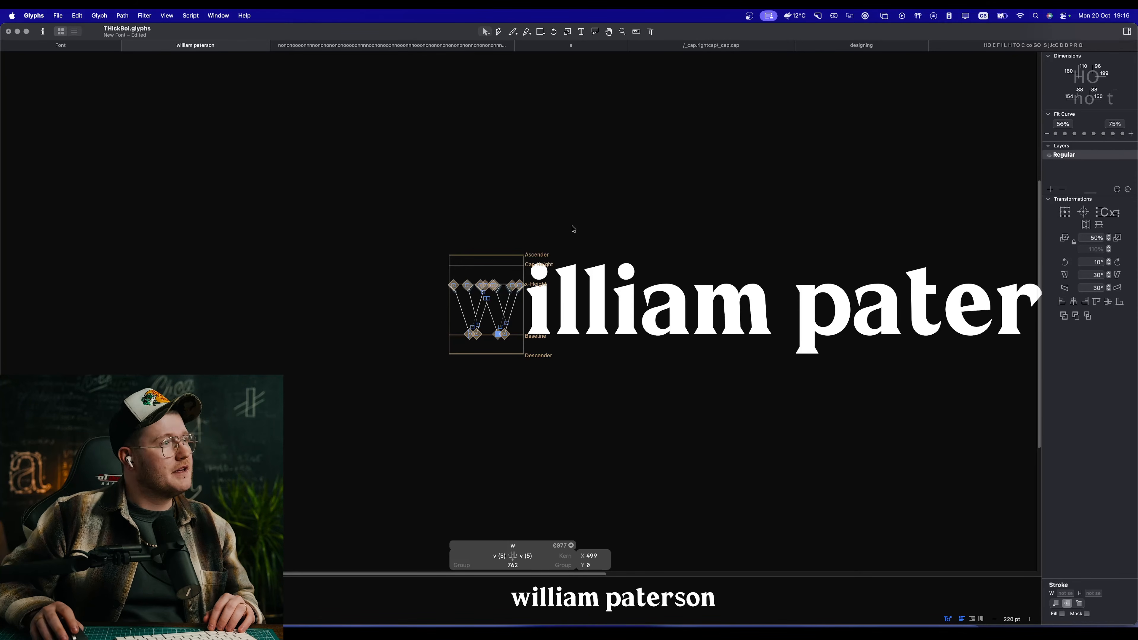
Step: Open the font overview and look through the glyph categories and language groups, including Latin, Japanese, Thai and Cyrillic
{"action": "double_click", "coordinate": [657, 296]}
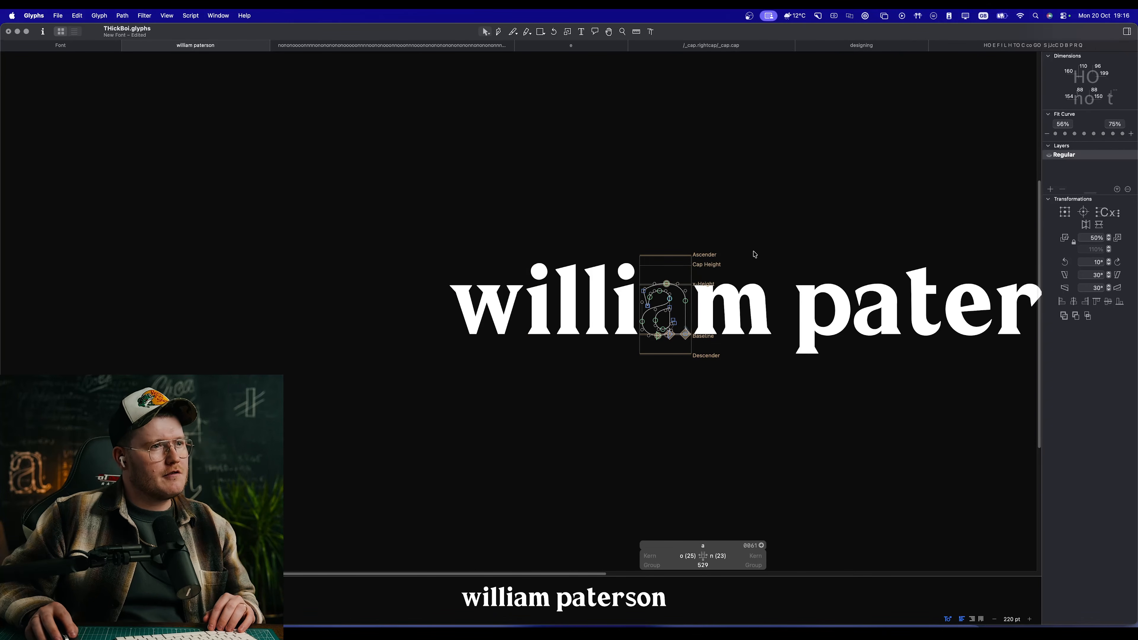
{"action": "left_click", "coordinate": [104, 44]}
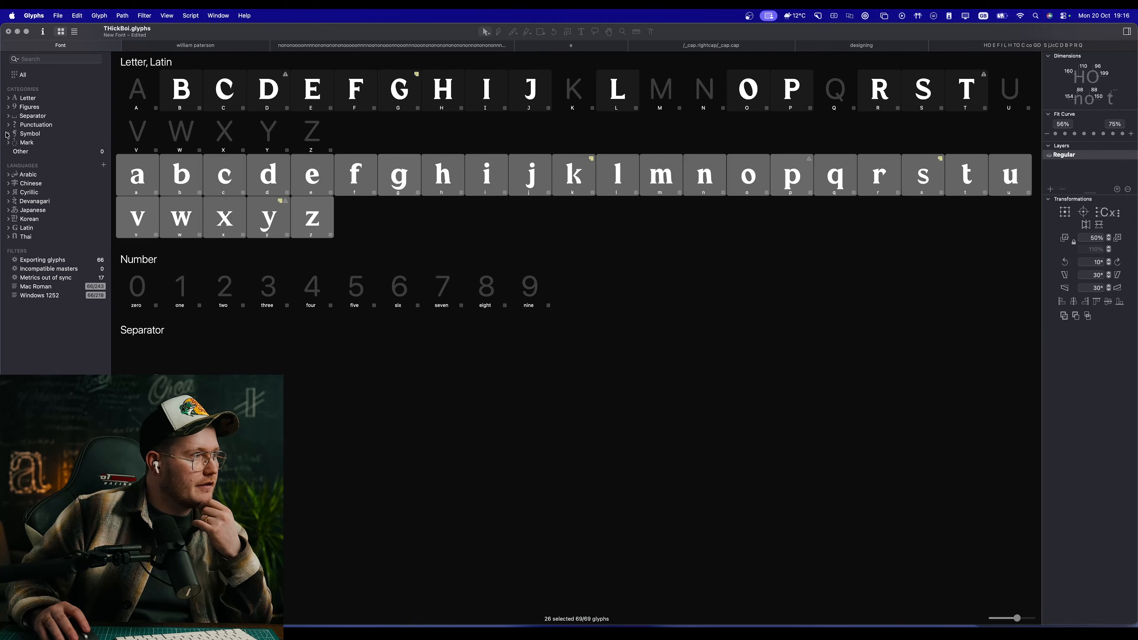
{"action": "left_click", "coordinate": [9, 98]}
{"action": "left_click", "coordinate": [9, 99]}
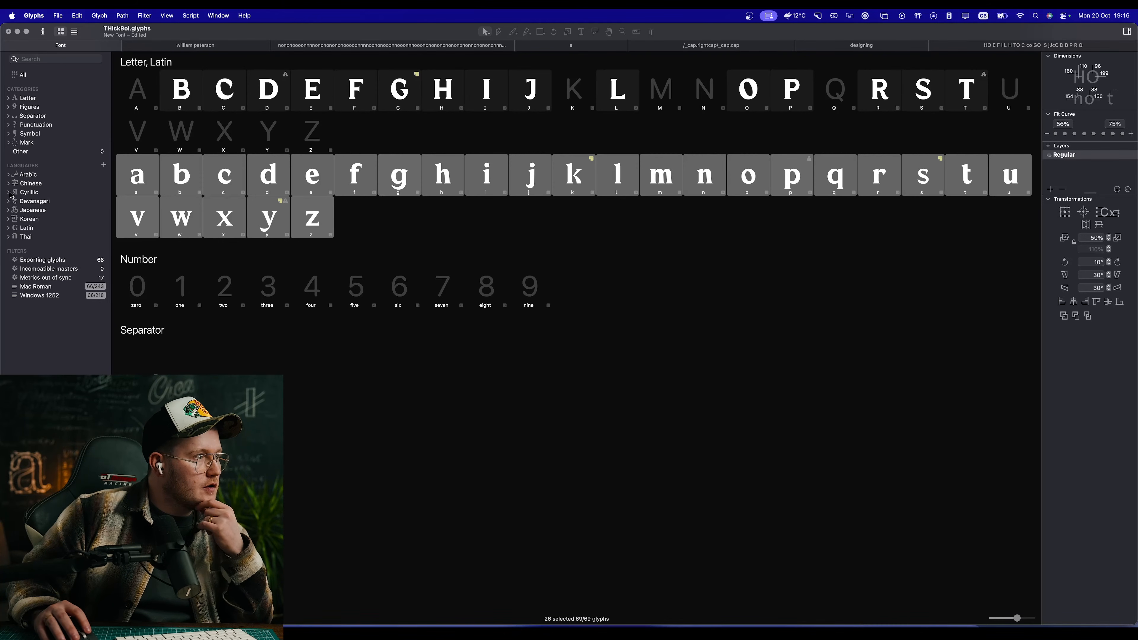
{"action": "left_click", "coordinate": [9, 229]}
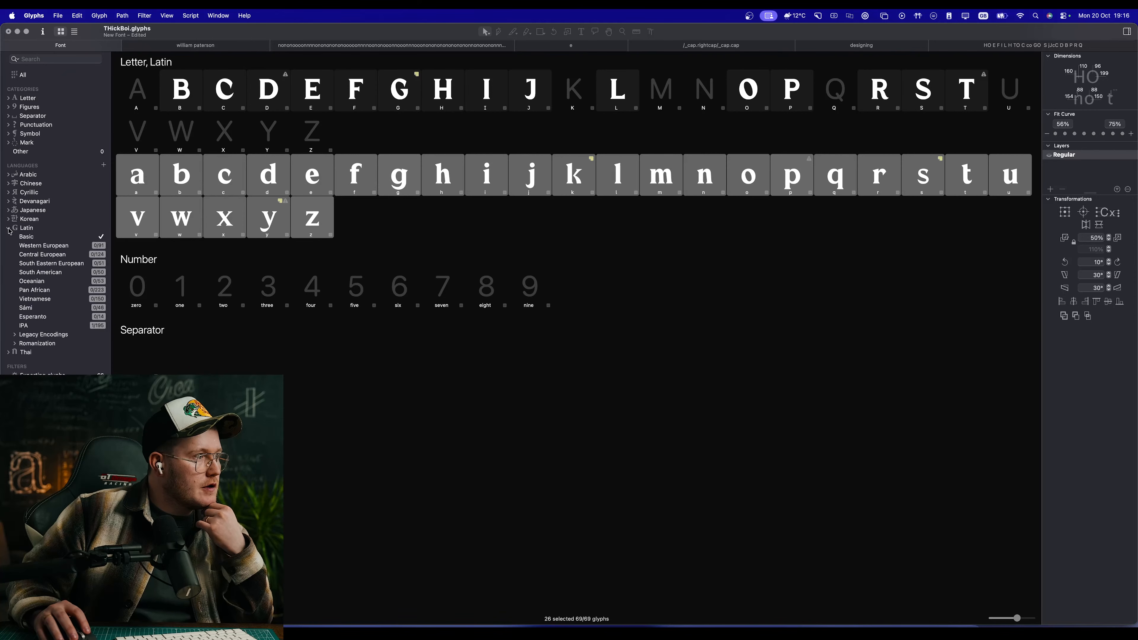
{"action": "left_click", "coordinate": [9, 230]}
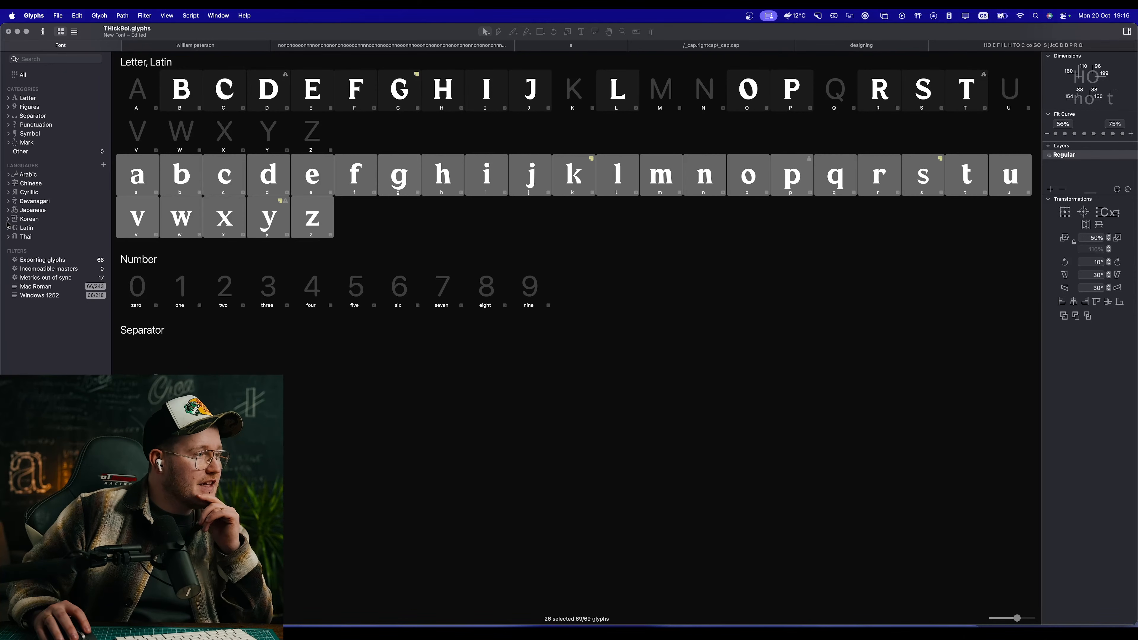
{"action": "left_click", "coordinate": [10, 212]}
{"action": "left_click", "coordinate": [10, 210]}
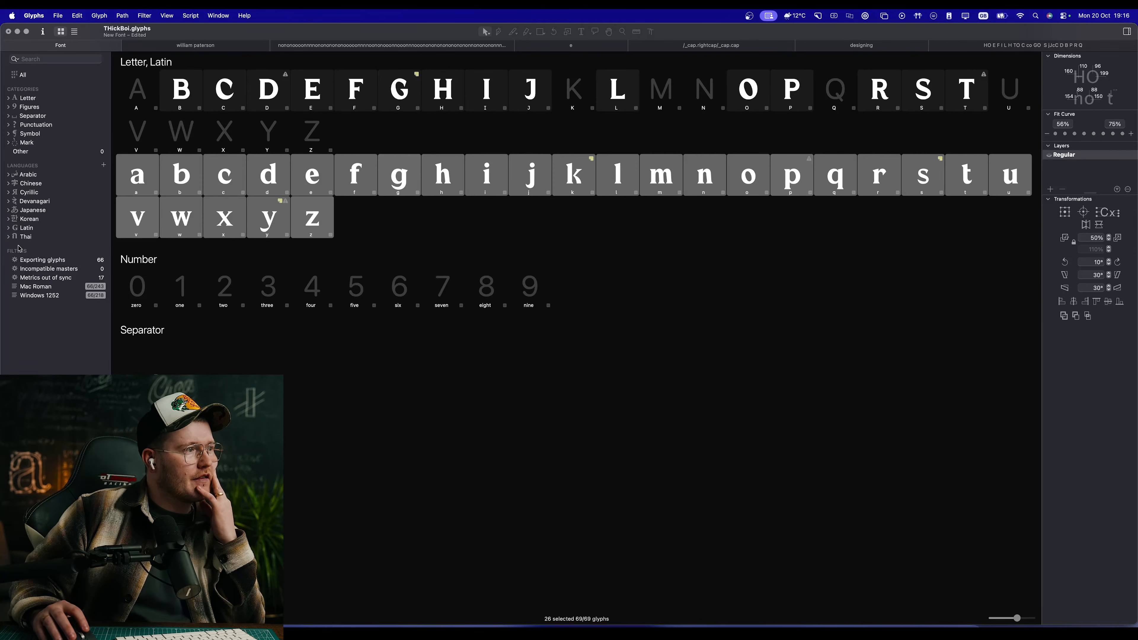
{"action": "left_click", "coordinate": [10, 237]}
{"action": "left_click", "coordinate": [9, 237]}
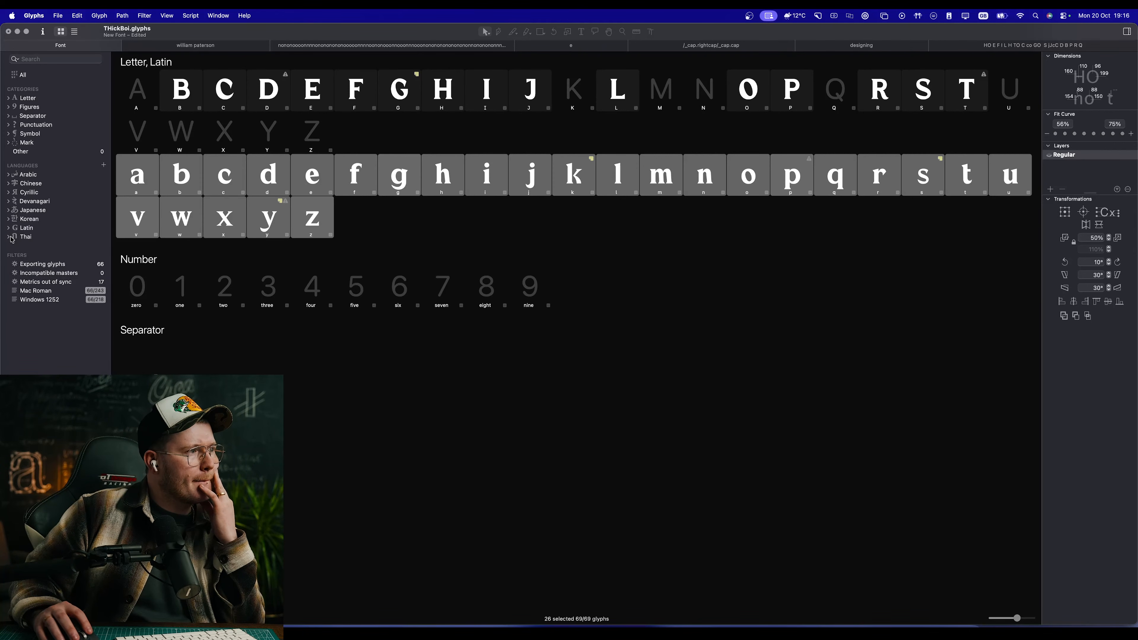
{"action": "left_click", "coordinate": [8, 192]}
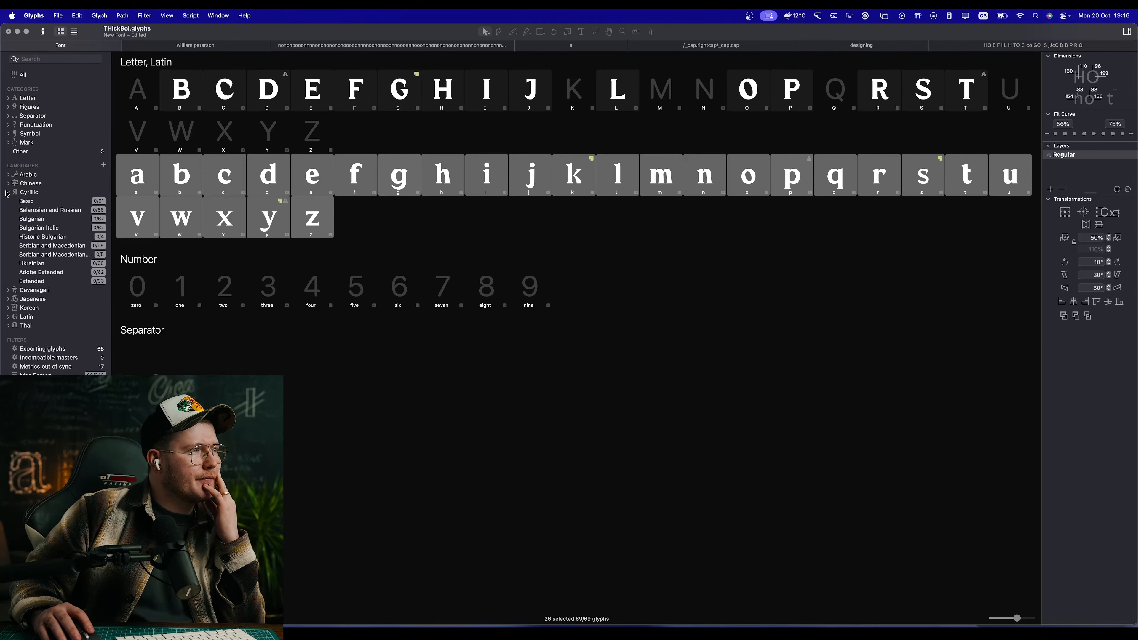
{"action": "left_click", "coordinate": [8, 193]}
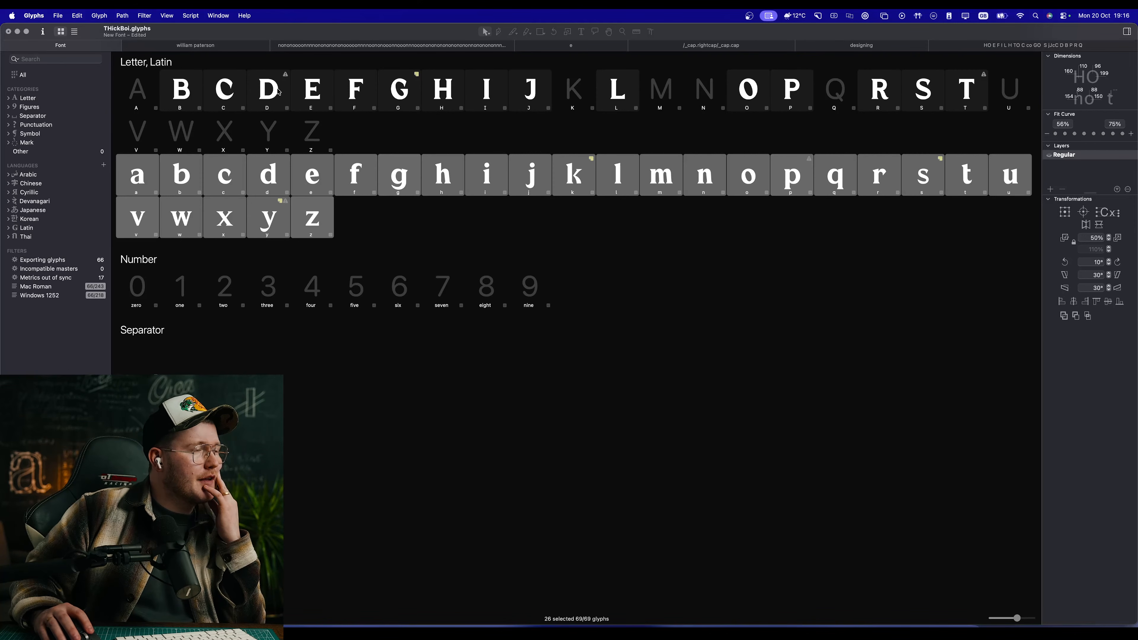
Step: Look through the sample texts and examine the letterforms and spacing of the word "designing" at several sizes
{"action": "left_click", "coordinate": [251, 46]}
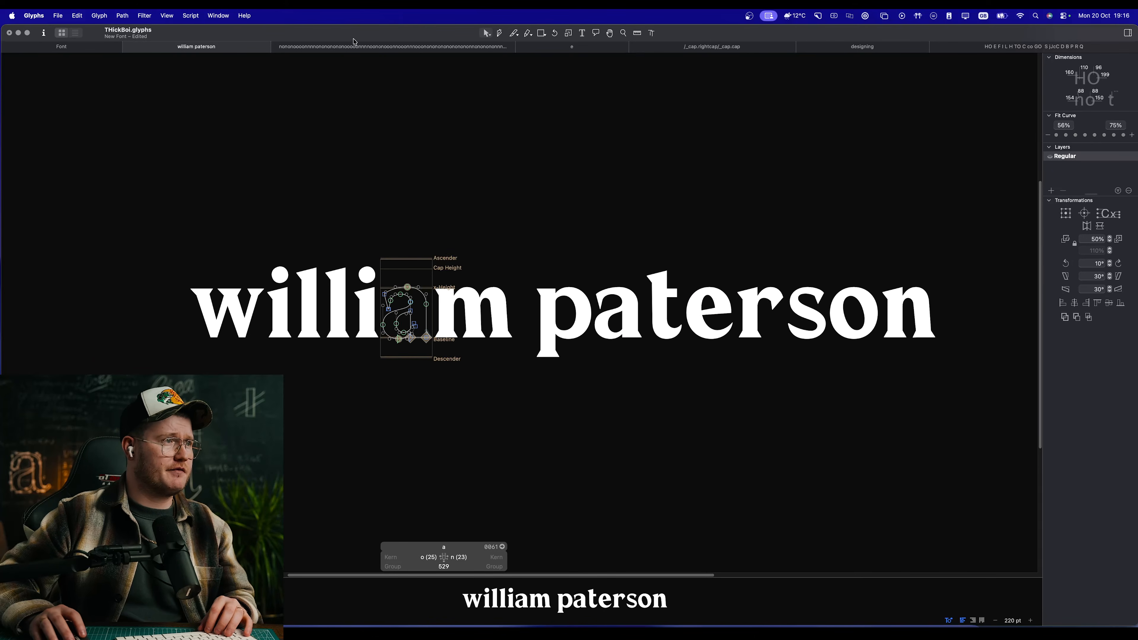
{"action": "left_click", "coordinate": [420, 47]}
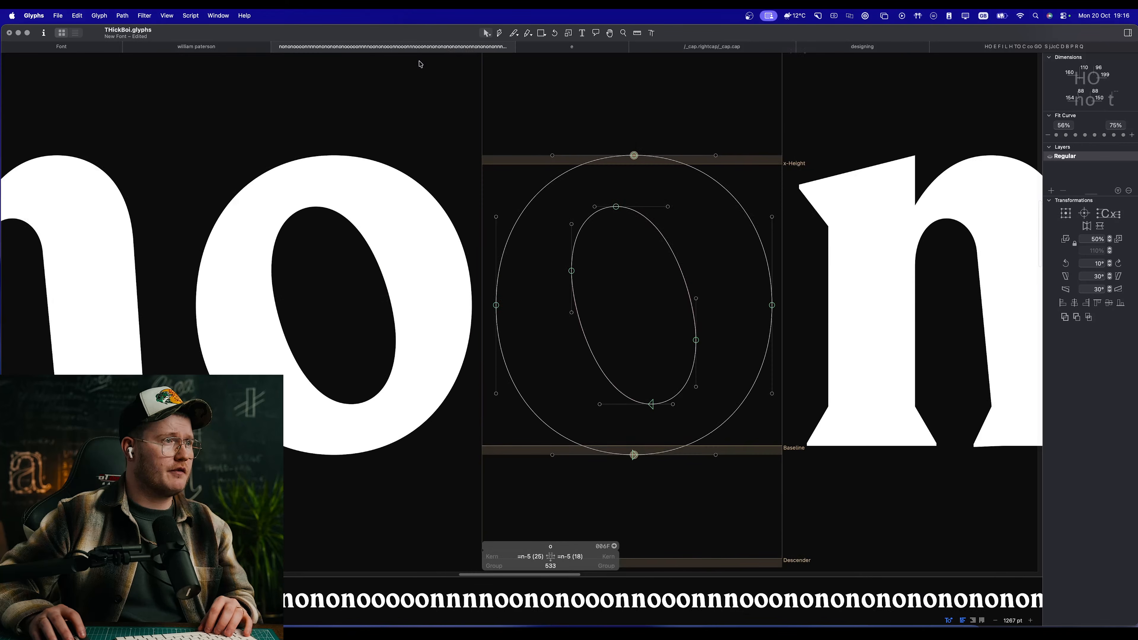
{"action": "left_click", "coordinate": [738, 47]}
{"action": "left_click", "coordinate": [850, 51]}
{"action": "key", "text": "space"}
{"action": "left_click_drag", "start_coordinate": [667, 370], "coordinate": [724, 298]}
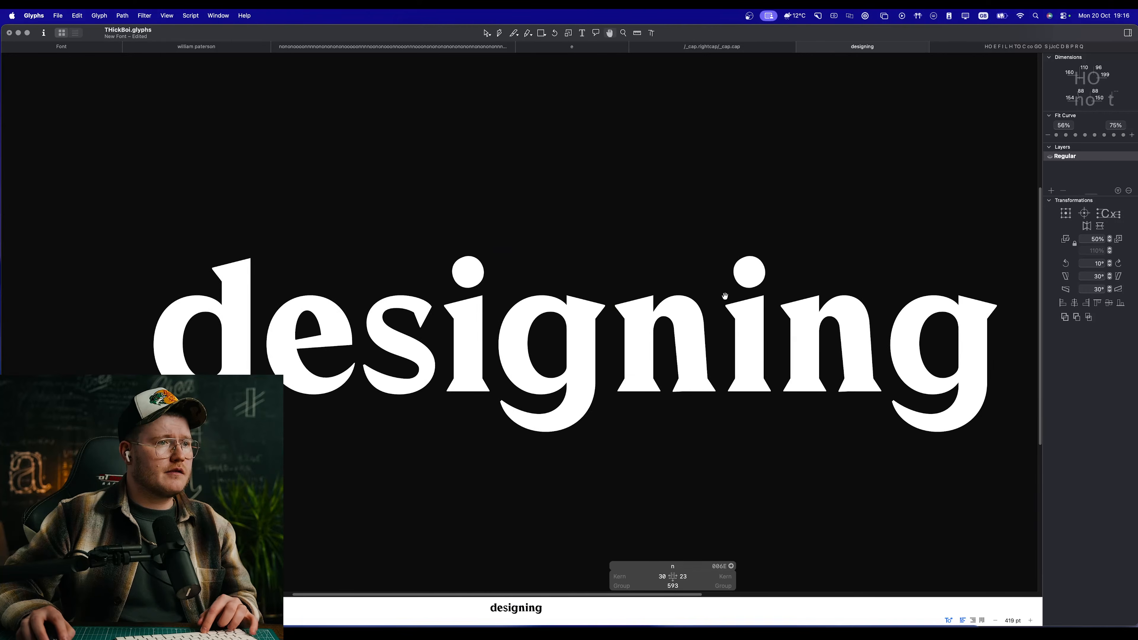
{"action": "scroll", "coordinate": [621, 350], "scroll_direction": "down", "scroll_amount": 5}
{"action": "scroll", "coordinate": [654, 357], "scroll_direction": "up", "scroll_amount": 4}
{"action": "scroll", "coordinate": [453, 346], "scroll_direction": "up", "scroll_amount": 2}
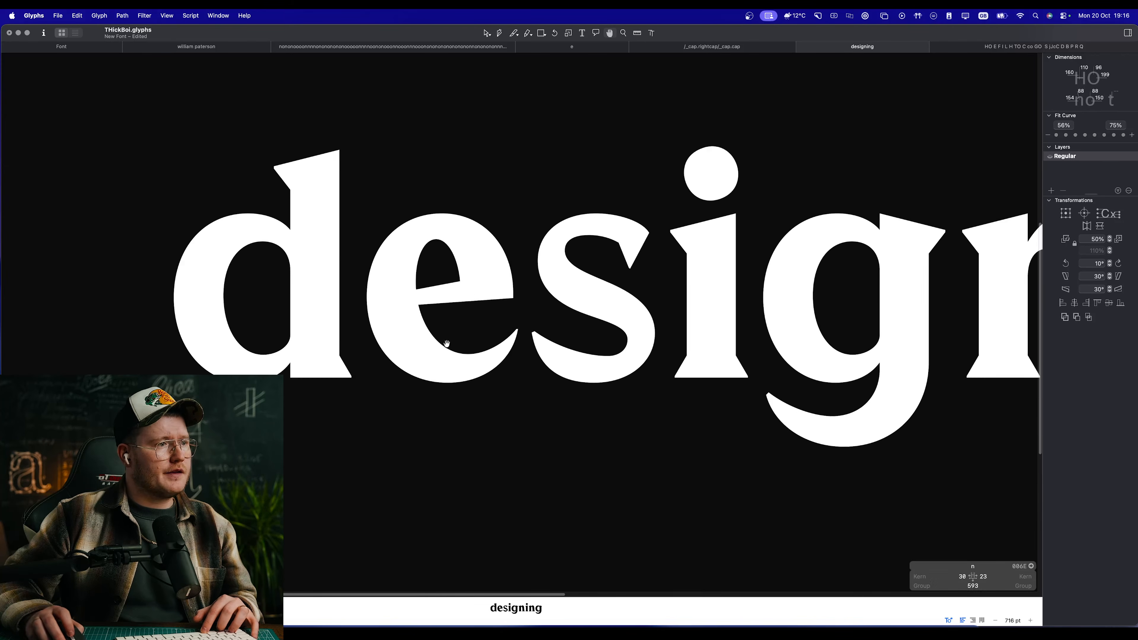
{"action": "scroll", "coordinate": [560, 367], "scroll_direction": "down", "scroll_amount": 8}
{"action": "scroll", "coordinate": [534, 354], "scroll_direction": "up", "scroll_amount": 3}
{"action": "scroll", "coordinate": [536, 352], "scroll_direction": "up", "scroll_amount": 1}
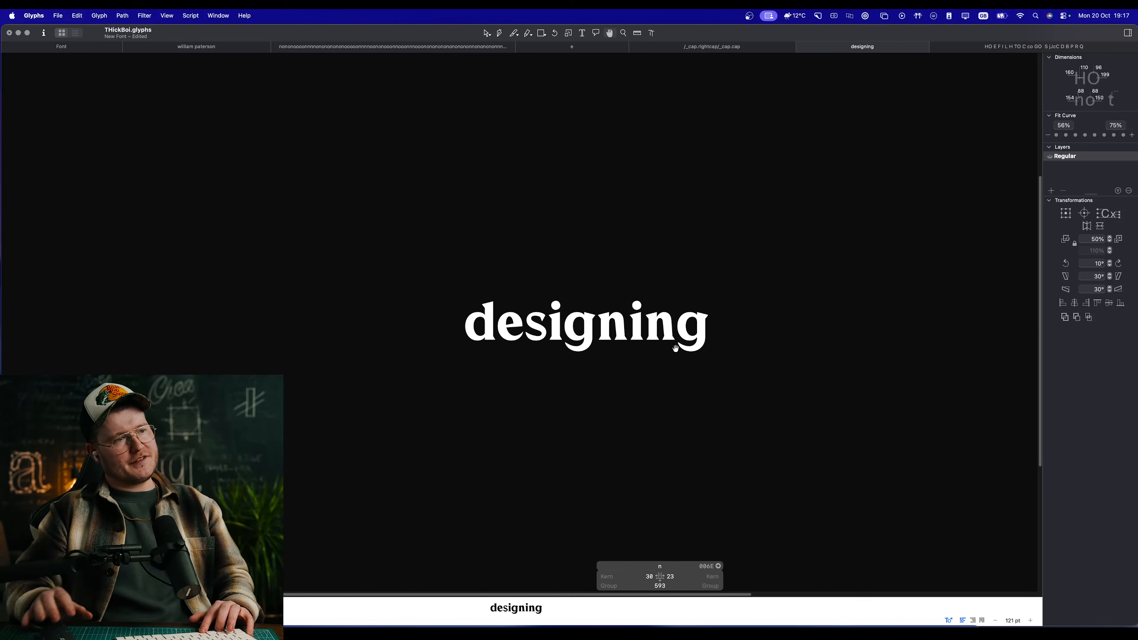
{"action": "scroll", "coordinate": [604, 334], "scroll_direction": "up", "scroll_amount": 4}
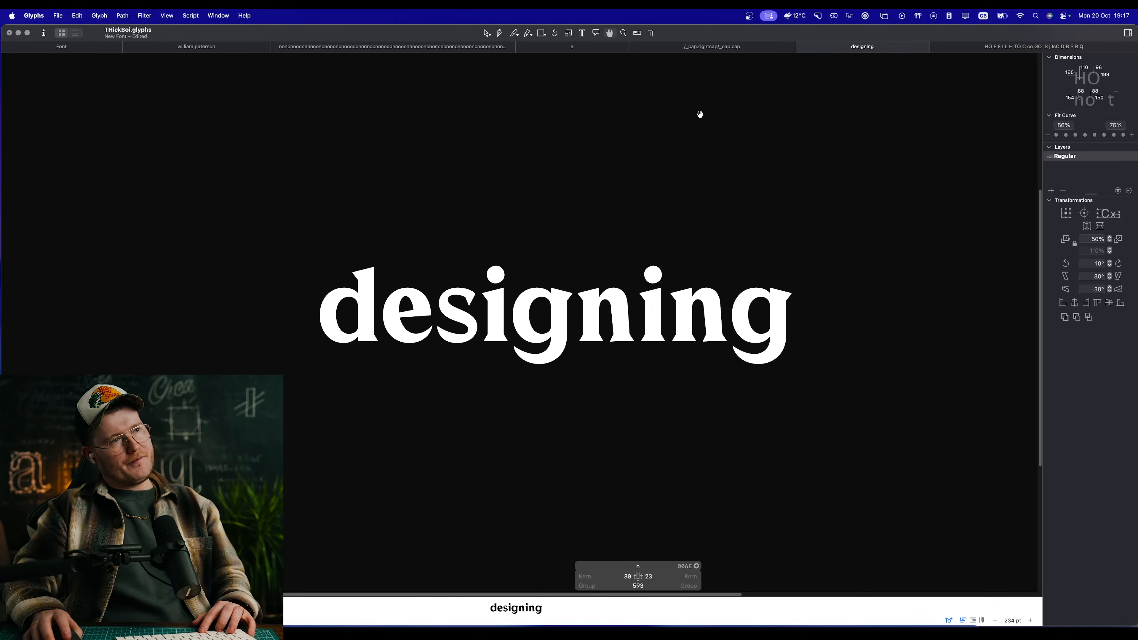
Step: Replace the whole sample word "designing" with the letters "hambur"
{"action": "key", "text": "t"}
{"action": "key", "text": "super+a"}
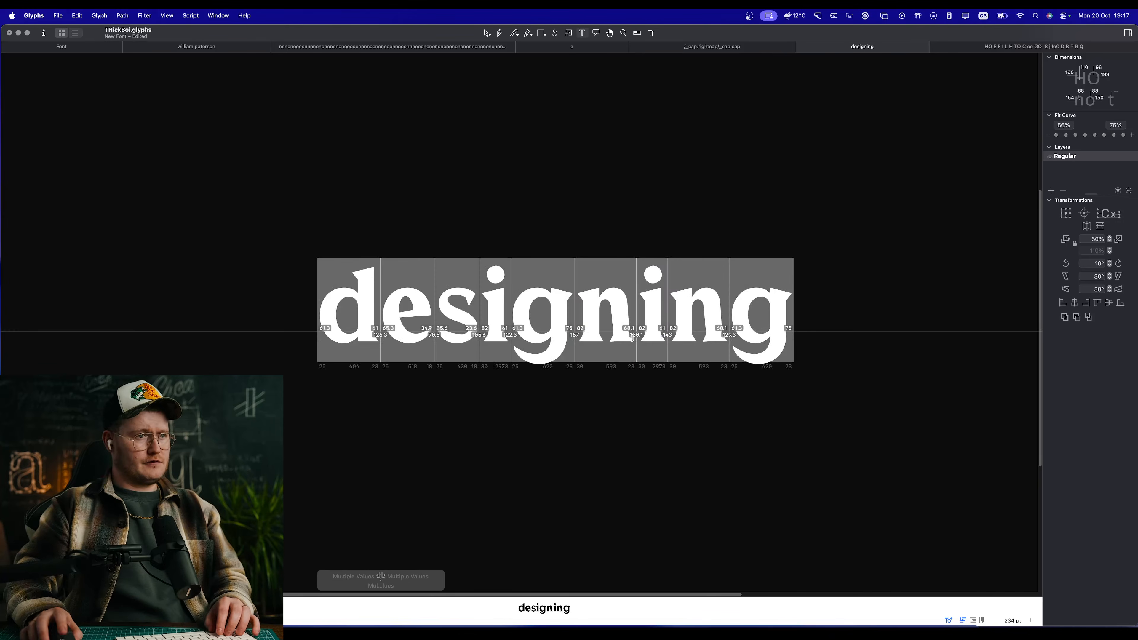
{"action": "type", "text": "hambur"}
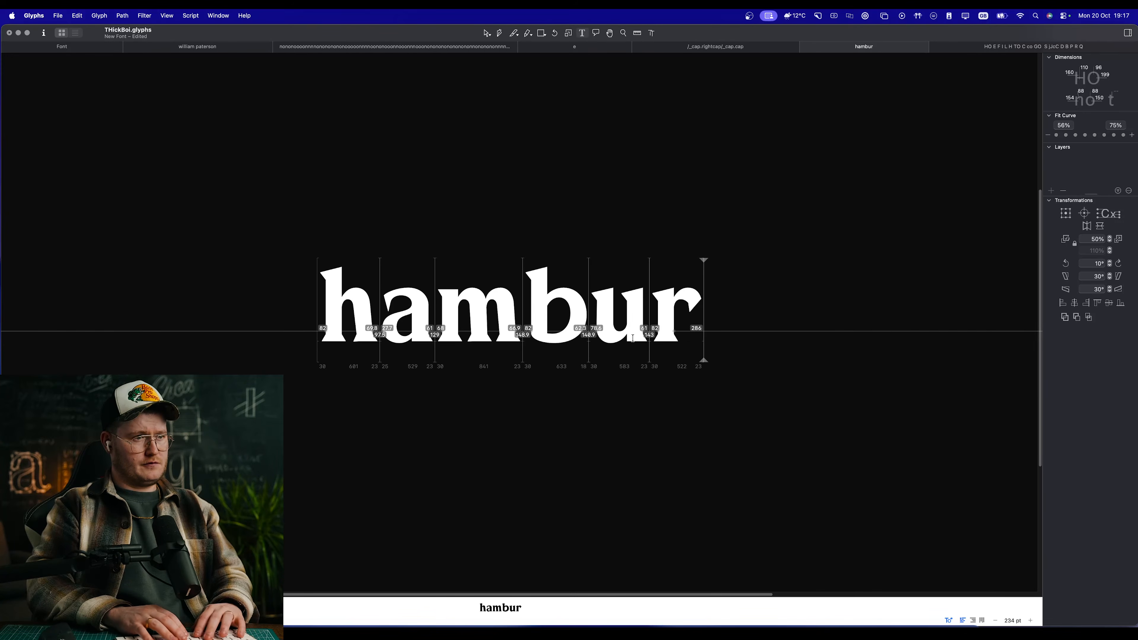
{"action": "type", "text": "gfont"}
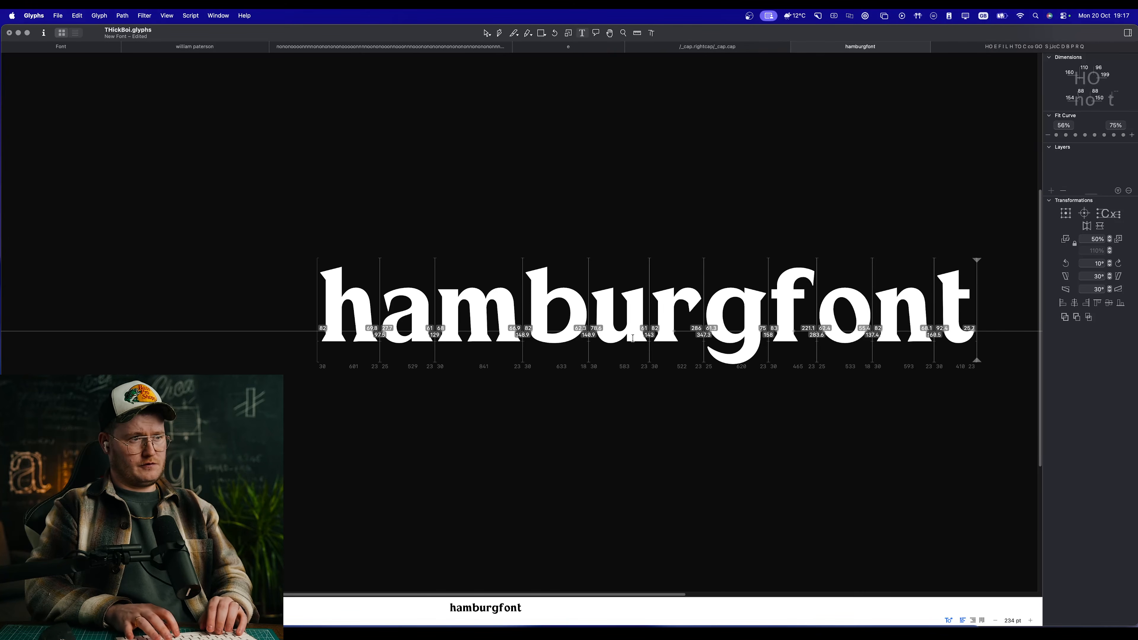
{"action": "key", "text": "BackSpace"}
{"action": "key", "text": "BackSpace"}
{"action": "key", "text": "BackSpace"}
{"action": "key", "text": "BackSpace"}
{"action": "key", "text": "BackSpace"}
{"action": "type", "text": "herfom"}
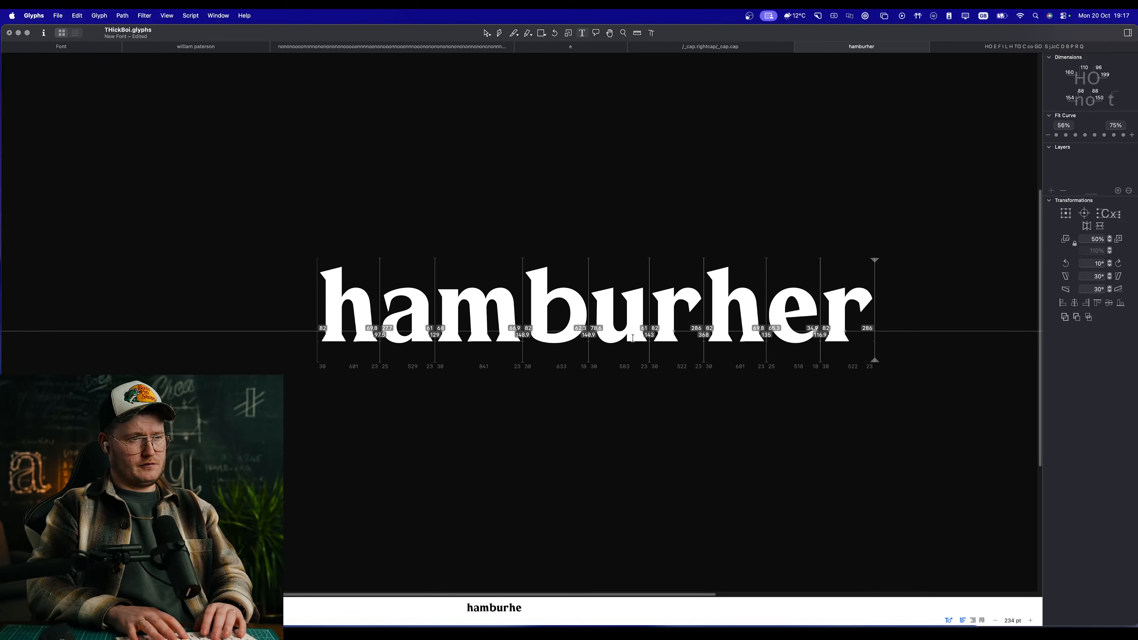
{"action": "key", "text": "BackSpace"}
{"action": "key", "text": "BackSpace"}
{"action": "key", "text": "BackSpace"}
{"action": "key", "text": "BackSpace"}
{"action": "key", "text": "BackSpace"}
{"action": "key", "text": "BackSpace"}
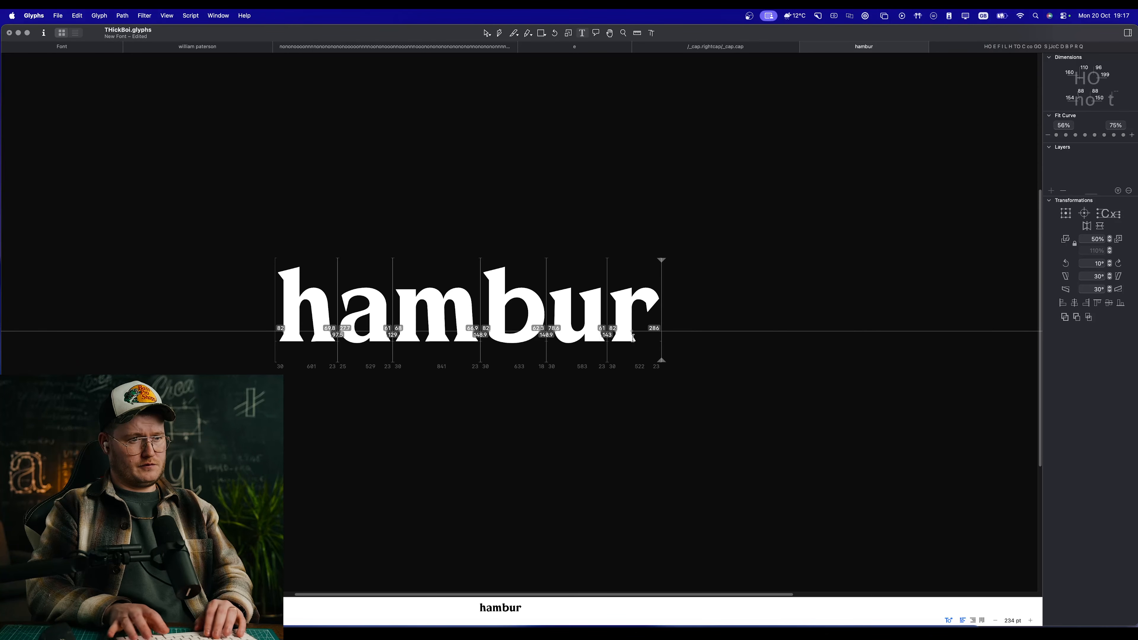
Step: Extend the sample text to read "hamburgerfontsive"
{"action": "type", "text": "gerfontive"}
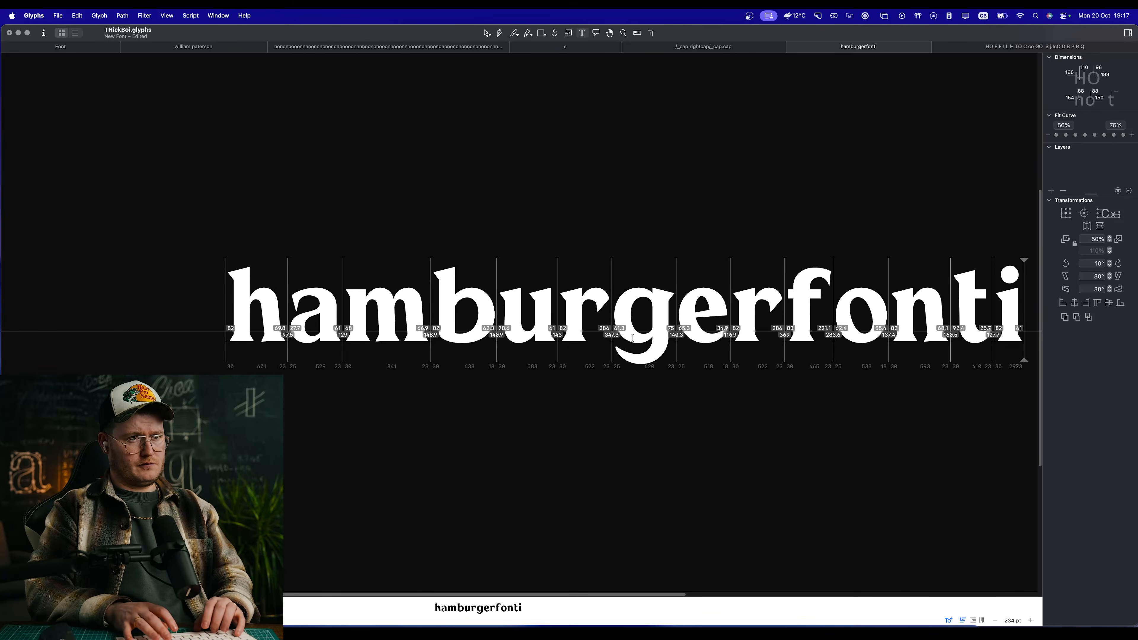
{"action": "key", "text": "BackSpace"}
{"action": "key", "text": "BackSpace"}
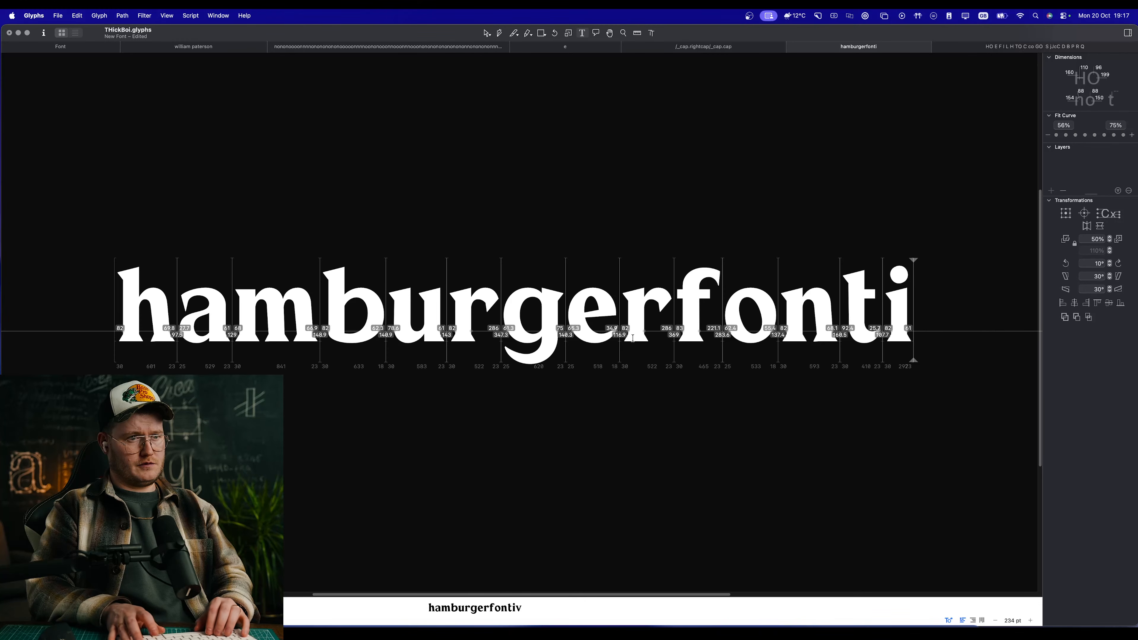
{"action": "key", "text": "BackSpace"}
{"action": "type", "text": "sive"}
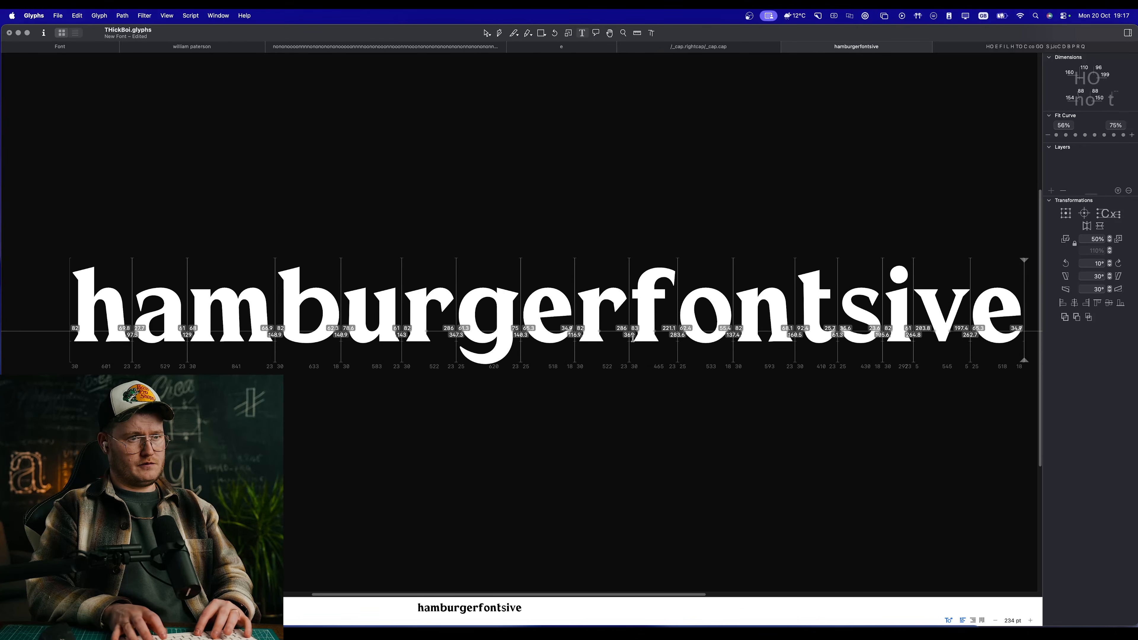
Step: Delete the s before the i so the sample reads "hamburgerfontive"
{"action": "key", "text": "Escape"}
{"action": "key", "text": "t"}
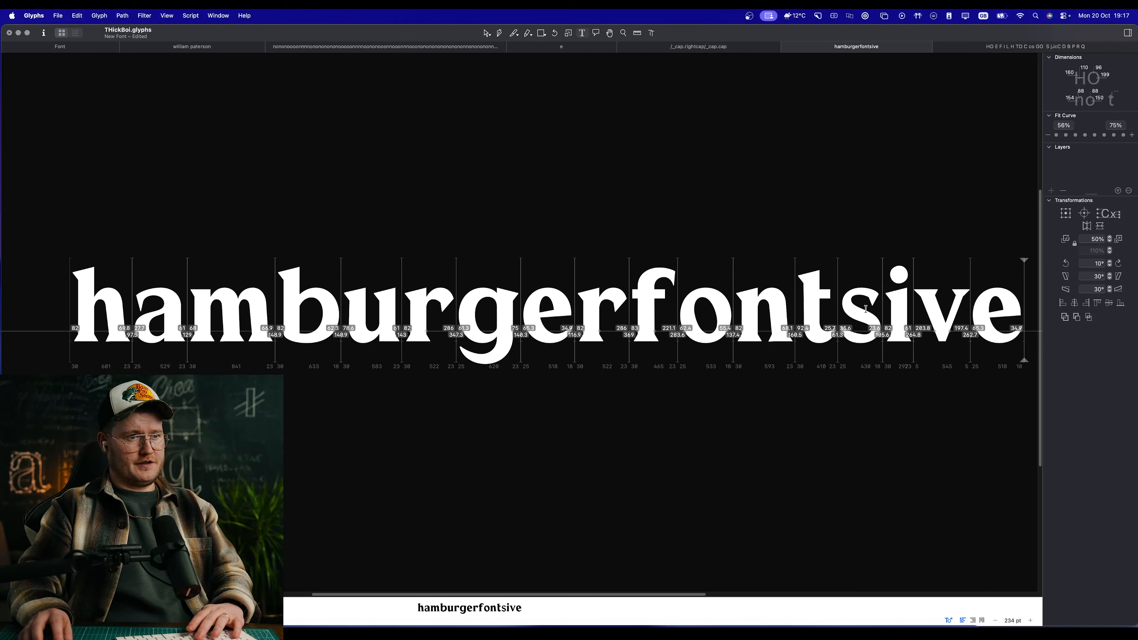
{"action": "left_click", "coordinate": [890, 316]}
{"action": "key", "text": "BackSpace"}
{"action": "key", "text": "Escape"}
{"action": "scroll", "coordinate": [890, 316], "scroll_direction": "down", "scroll_amount": 5}
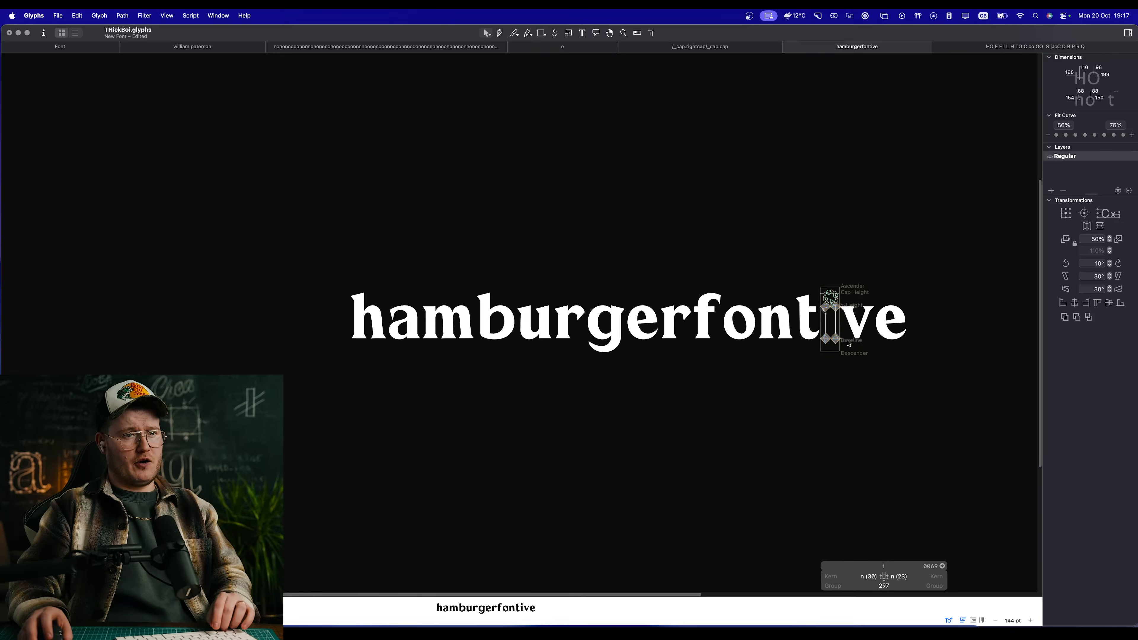
Step: Check the overall evenness of "hamburgerfontive" as filled text at small sizes
{"action": "key", "text": "t"}
{"action": "left_click", "coordinate": [874, 341]}
{"action": "key", "text": "Escape"}
{"action": "key", "text": "space"}
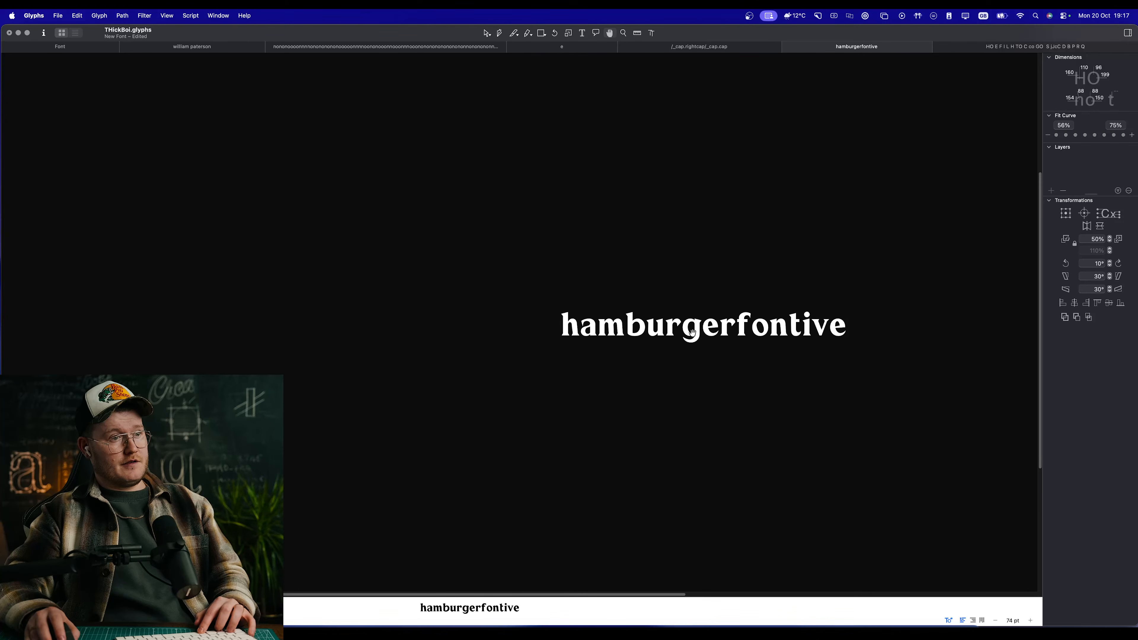
{"action": "scroll", "coordinate": [717, 337], "scroll_direction": "up", "scroll_amount": 3}
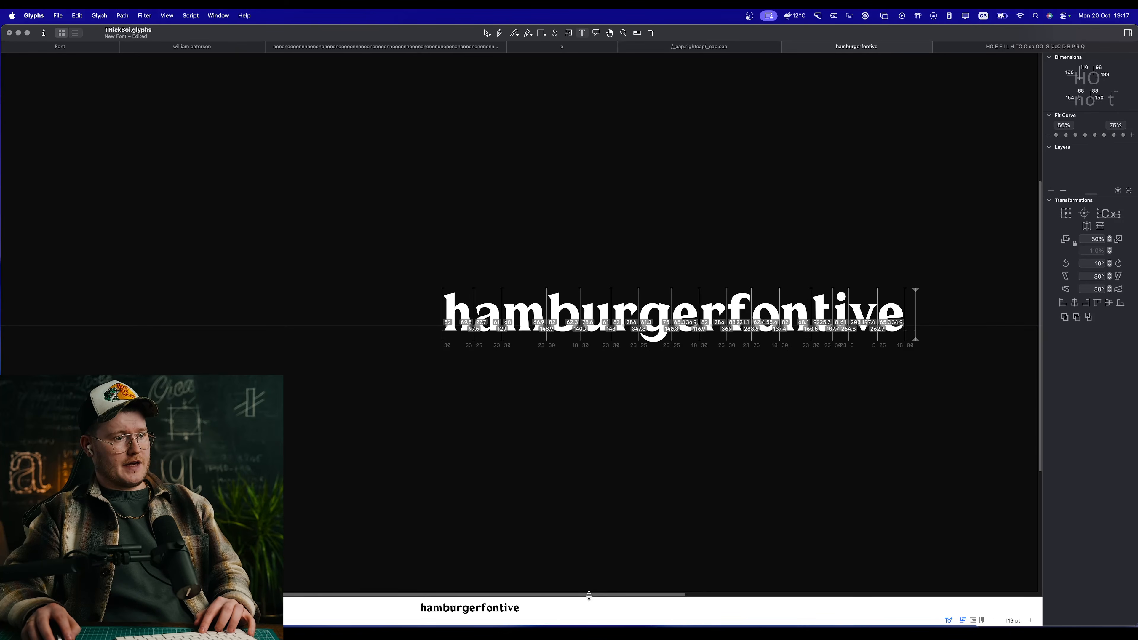
Step: Enlarge the preview area and blur its rendering to judge the colour and rhythm of "hamburgerfontive"
{"action": "left_click_drag", "start_coordinate": [589, 598], "coordinate": [590, 571]}
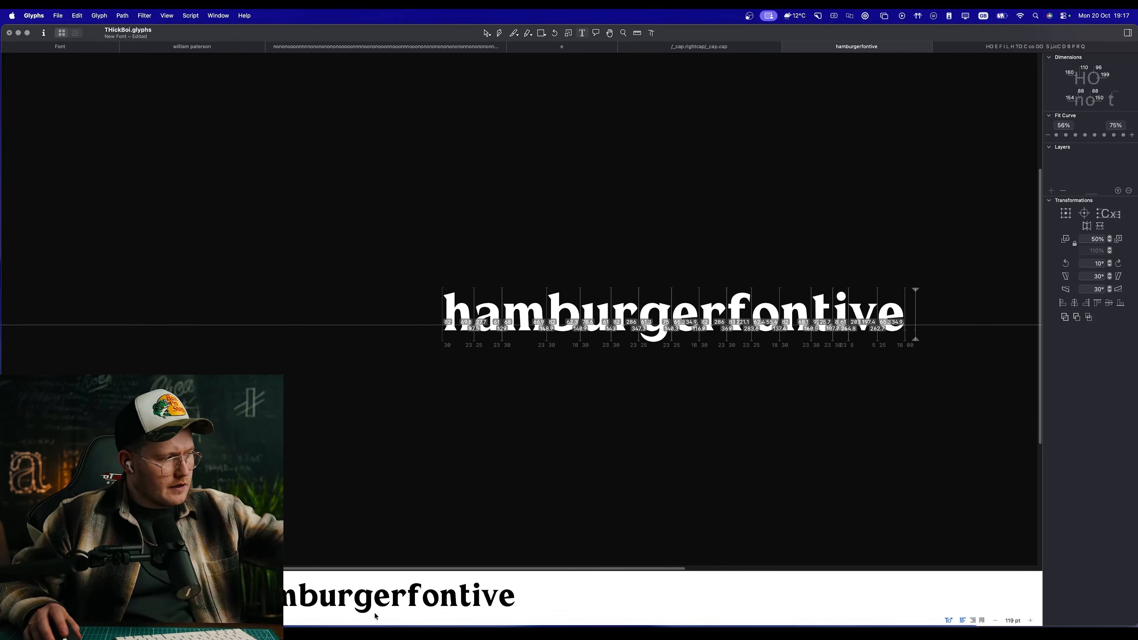
{"action": "mouse_move", "coordinate": [171, 620]}
{"action": "left_mouse_down"}
{"action": "mouse_move", "coordinate": [184, 621]}
{"action": "mouse_move", "coordinate": [174, 621]}
{"action": "left_mouse_up"}
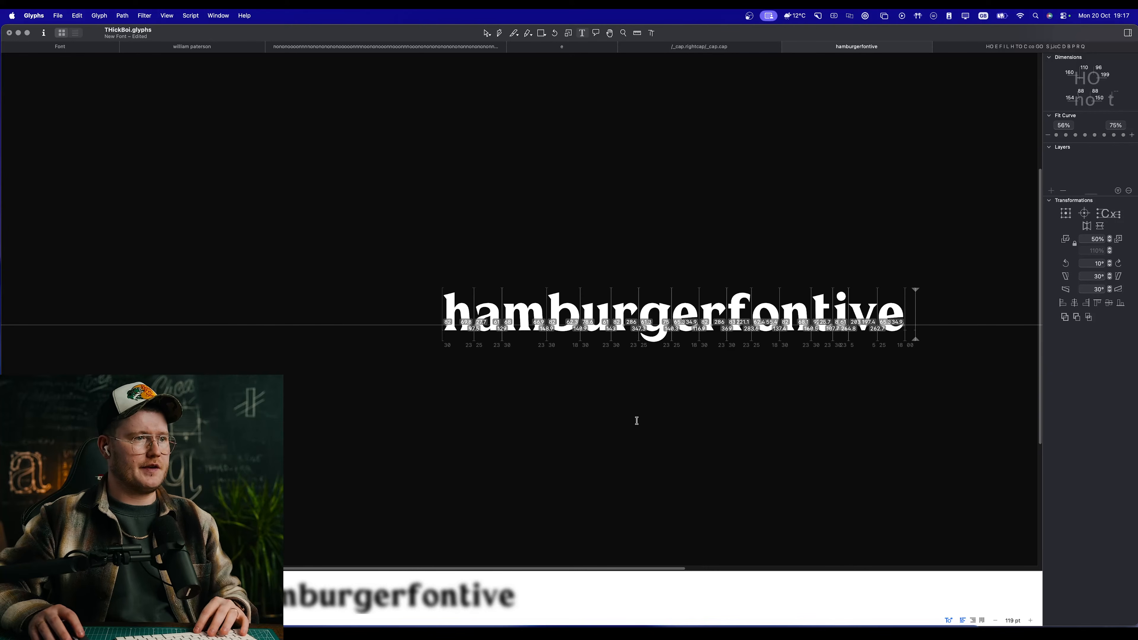
{"action": "scroll", "coordinate": [638, 421], "scroll_direction": "down", "scroll_amount": 10}
{"action": "key", "text": "space"}
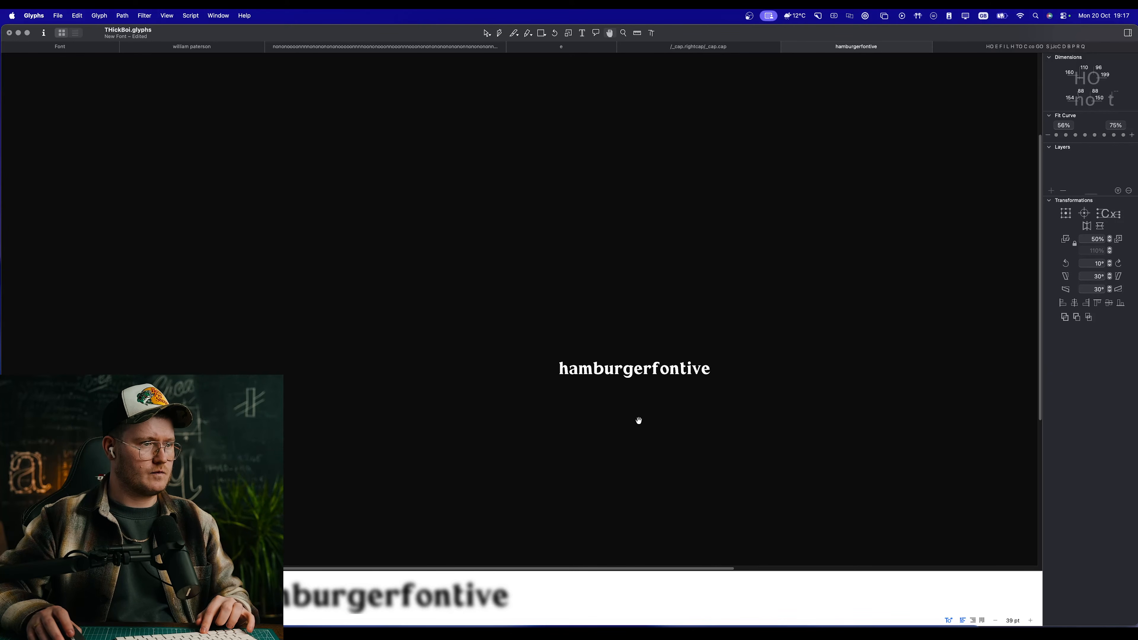
{"action": "key", "text": "space"}
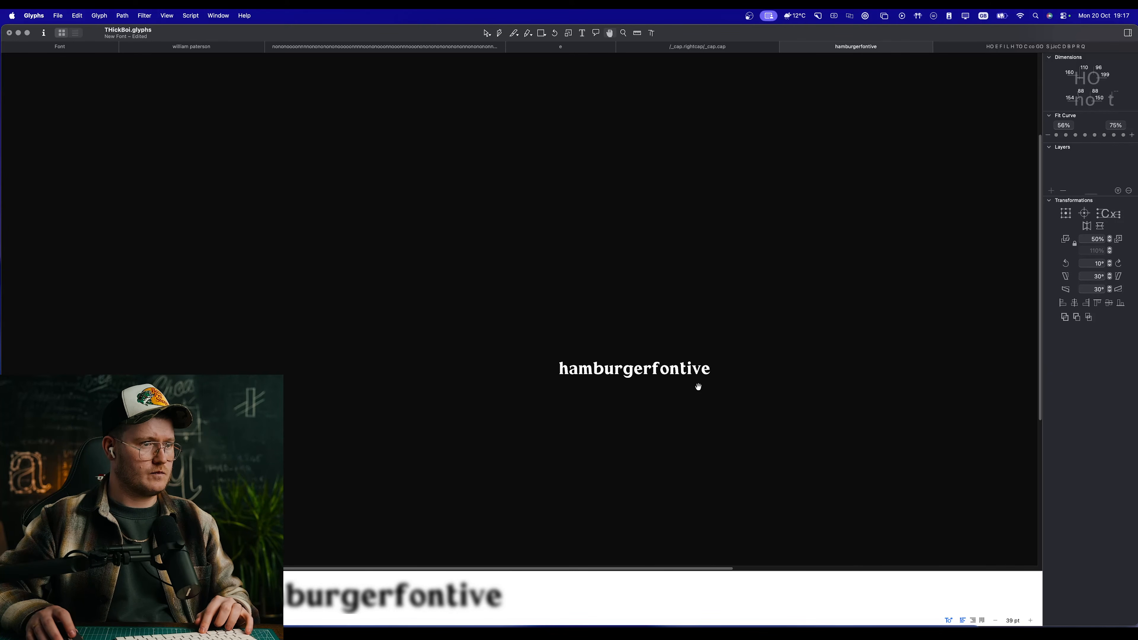
Step: Open the capital letters sample and bring up the outline of the R for editing
{"action": "left_click", "coordinate": [1035, 47]}
{"action": "key", "text": "space"}
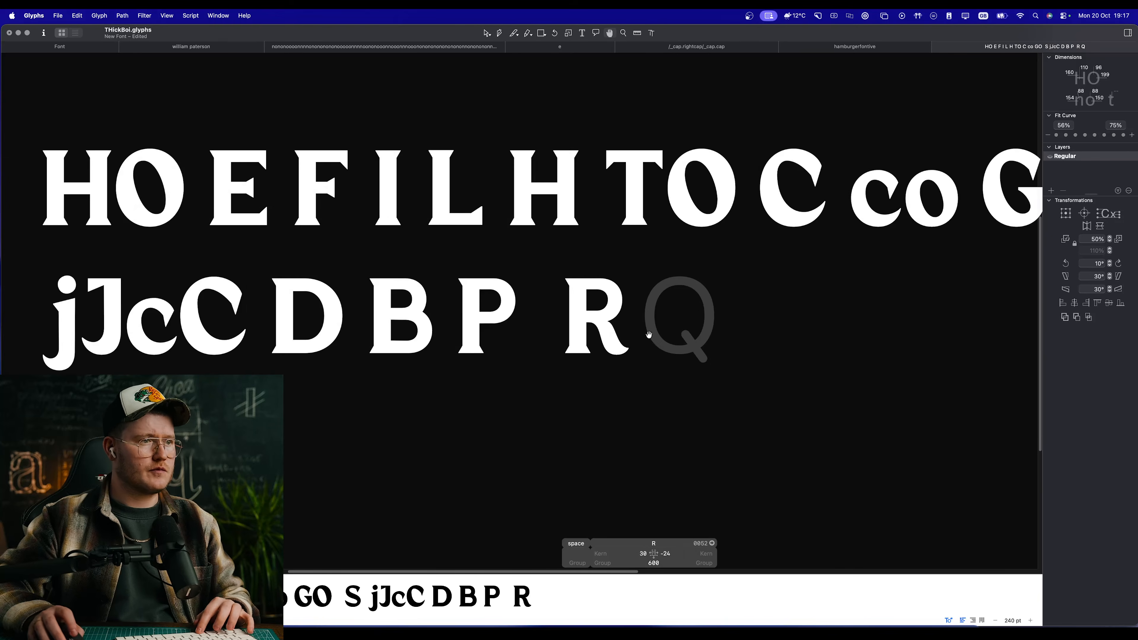
{"action": "scroll", "coordinate": [701, 328], "scroll_direction": "up", "scroll_amount": 8}
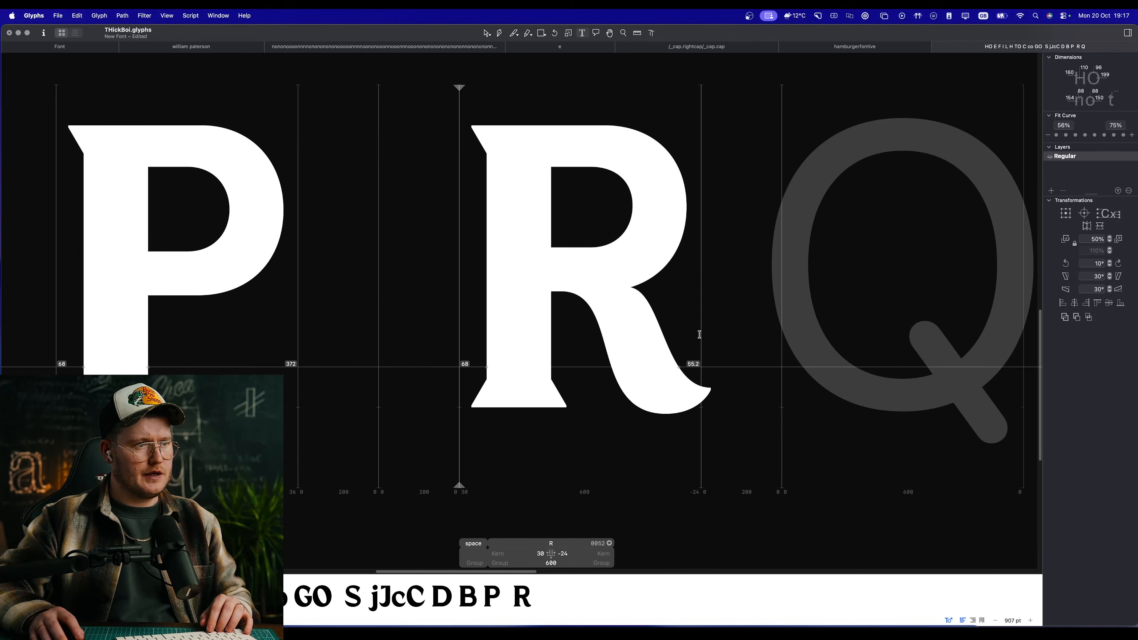
{"action": "scroll", "coordinate": [700, 334], "scroll_direction": "up", "scroll_amount": 3}
{"action": "key", "text": "Escape"}
{"action": "scroll", "coordinate": [717, 345], "scroll_direction": "up", "scroll_amount": 3}
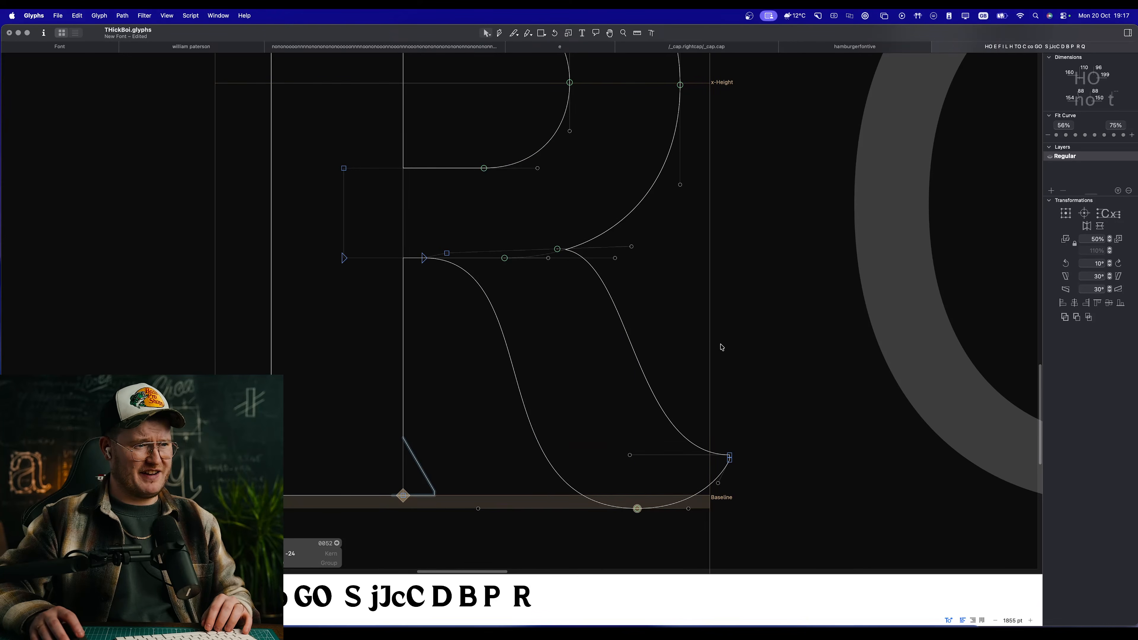
Step: Move the lowest curve node of the R's leg outward to X 525, Y -16, and check its filled shape
{"action": "left_click_drag", "start_coordinate": [637, 509], "coordinate": [648, 510]}
{"action": "key", "text": "space"}
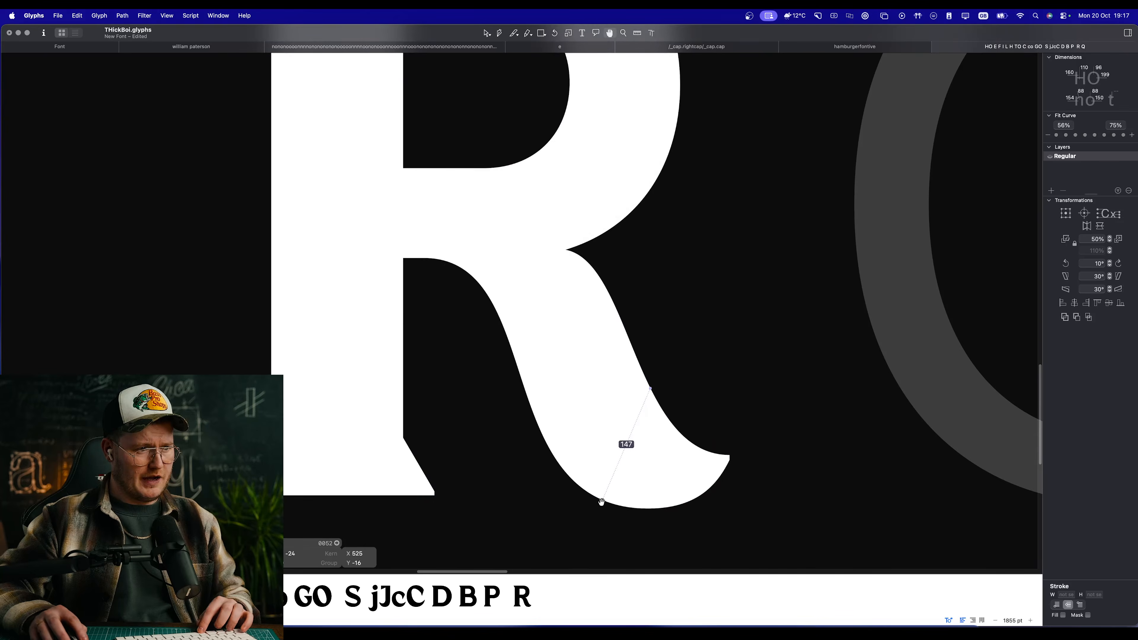
{"action": "scroll", "coordinate": [602, 502], "scroll_direction": "down", "scroll_amount": 10}
{"action": "scroll", "coordinate": [583, 426], "scroll_direction": "up", "scroll_amount": 5}
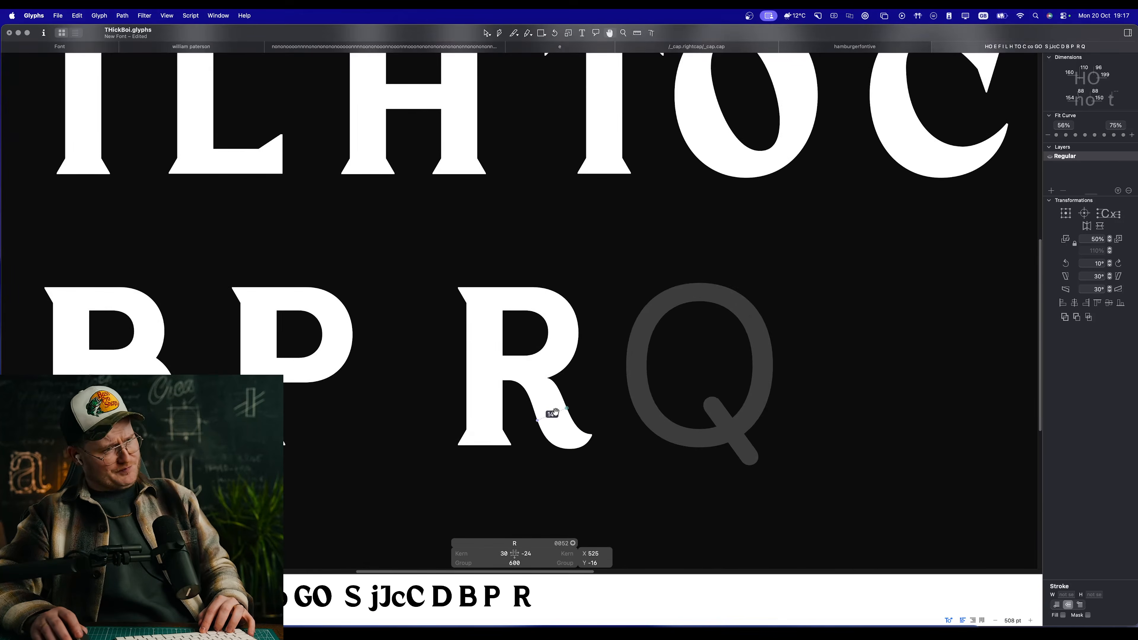
{"action": "scroll", "coordinate": [444, 333], "scroll_direction": "up", "scroll_amount": 6}
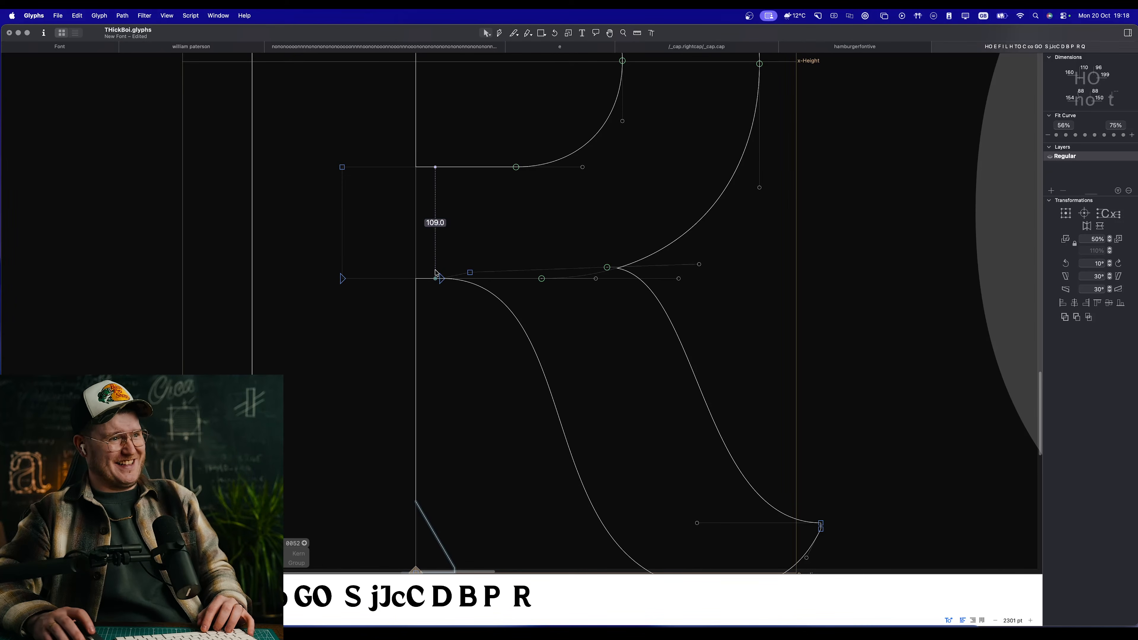
Step: Shift the node where the R's leg leaves the crossbar outward and adjust its curve handle to a length of 130
{"action": "left_click_drag", "start_coordinate": [441, 278], "coordinate": [453, 278]}
{"action": "left_click", "coordinate": [515, 307]}
{"action": "key", "text": "space"}
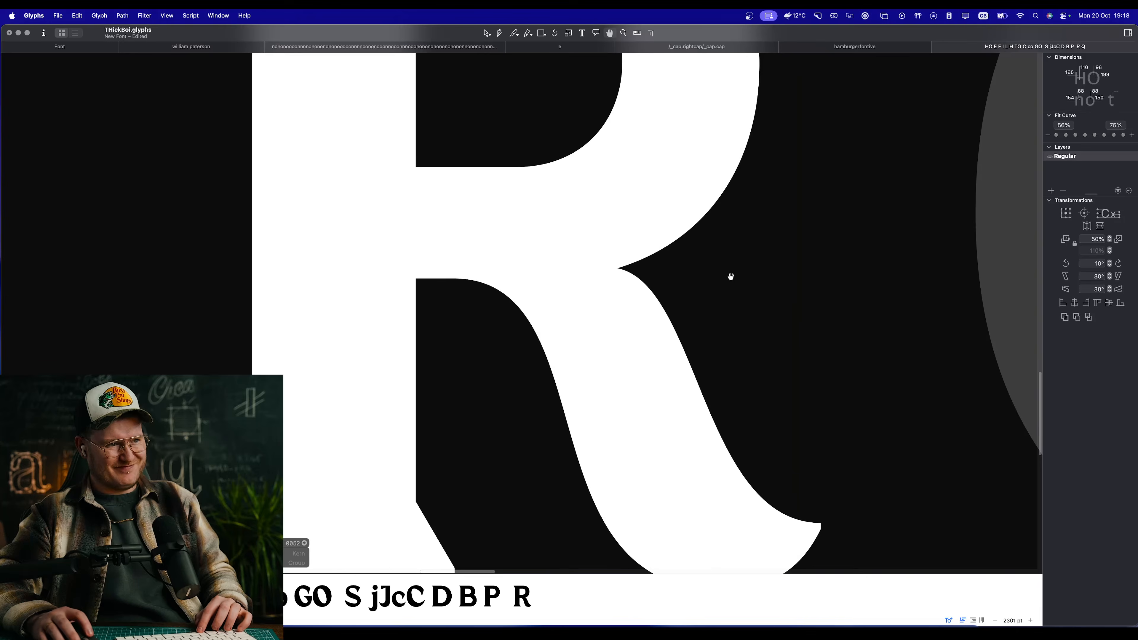
{"action": "left_click_drag", "start_coordinate": [698, 266], "coordinate": [587, 279]}
{"action": "key", "text": "space"}
{"action": "key", "text": "super+z"}
{"action": "key", "text": "space"}
{"action": "scroll", "coordinate": [623, 451], "scroll_direction": "down", "scroll_amount": 5}
{"action": "scroll", "coordinate": [621, 455], "scroll_direction": "up", "scroll_amount": 4}
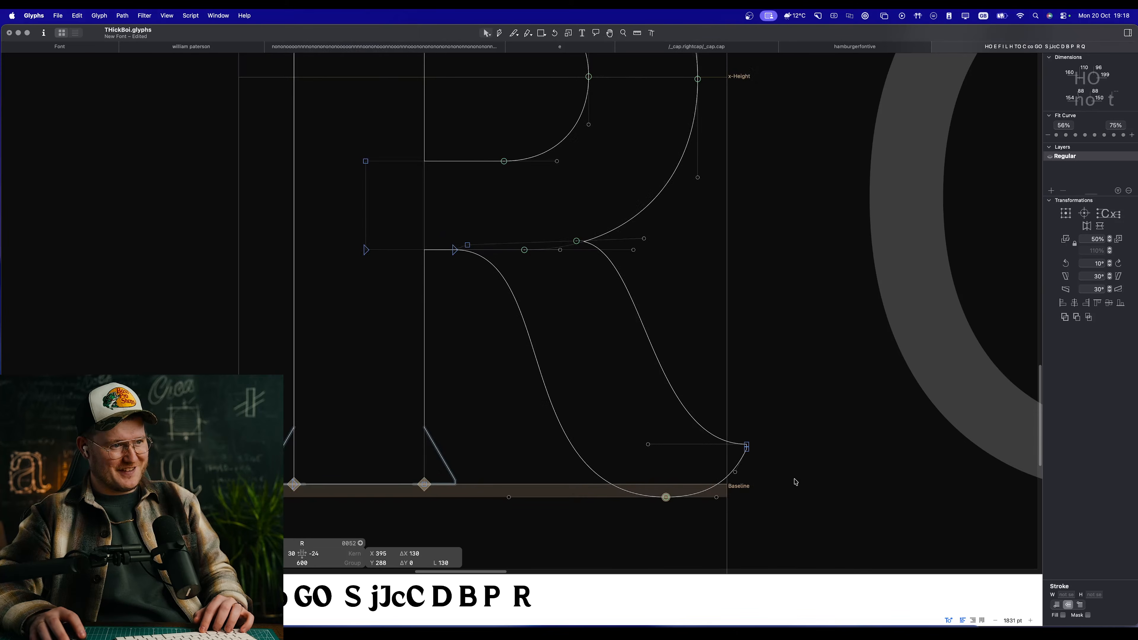
Step: Move the foot and tip nodes of the R's leg outward together to X 603.5, comparing with the other capitals
{"action": "left_click_drag", "start_coordinate": [797, 509], "coordinate": [638, 385]}
{"action": "key", "text": "shift+Right"}
{"action": "key", "text": "shift+Right"}
{"action": "key", "text": "space"}
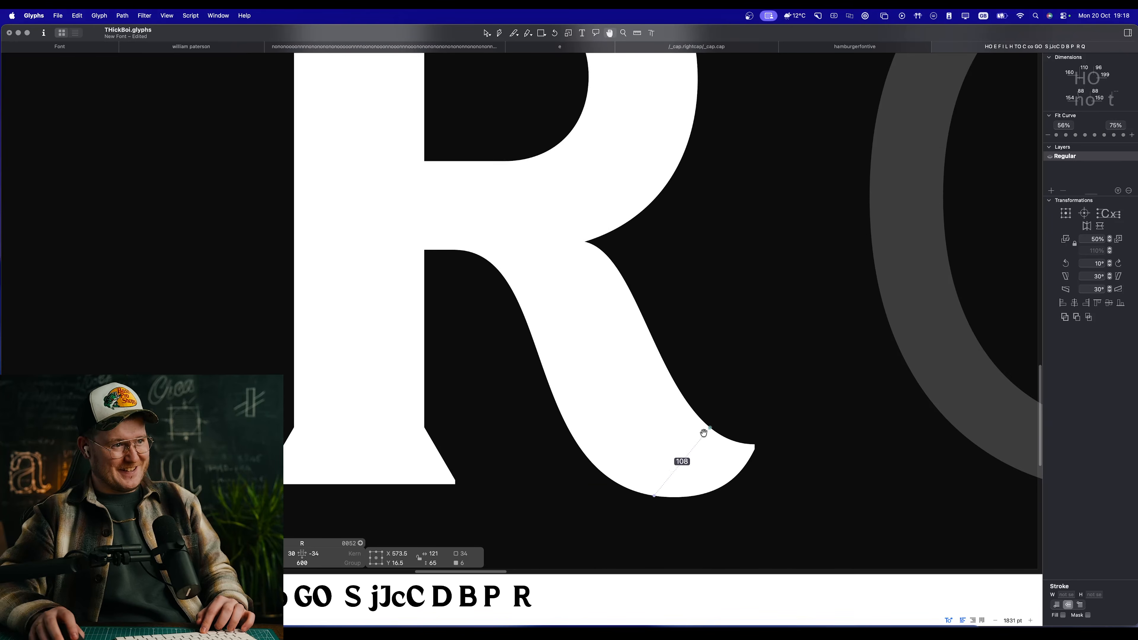
{"action": "key", "text": "shift+Right"}
{"action": "key", "text": "shift+Right"}
{"action": "key", "text": "shift+Right"}
{"action": "key", "text": "space"}
{"action": "scroll", "coordinate": [774, 401], "scroll_direction": "down", "scroll_amount": 5}
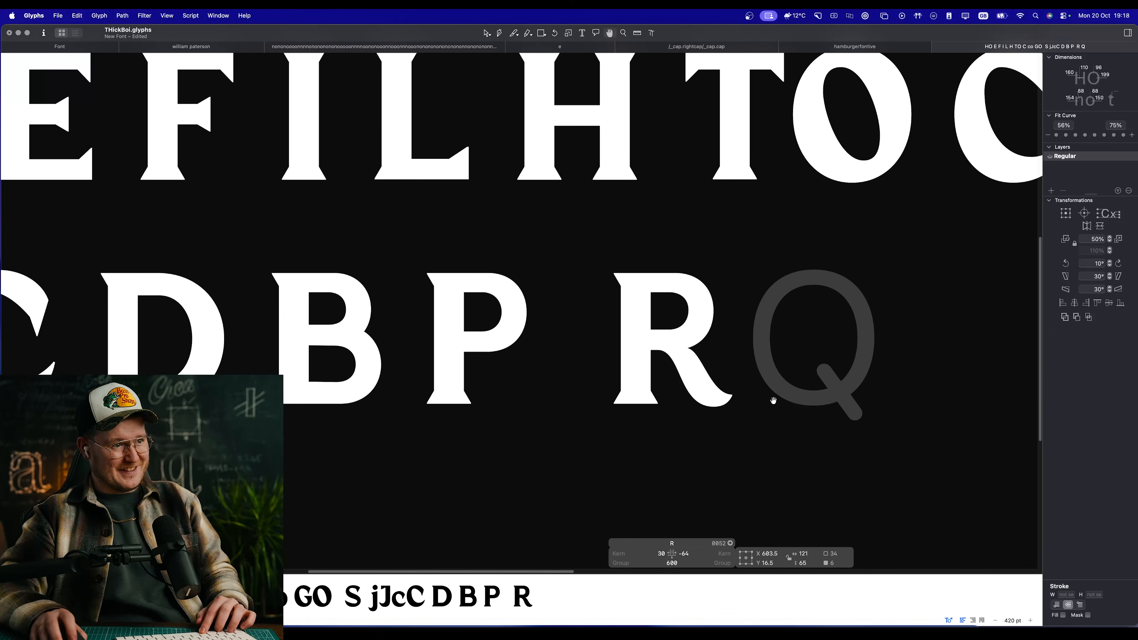
{"action": "scroll", "coordinate": [719, 360], "scroll_direction": "up", "scroll_amount": 5}
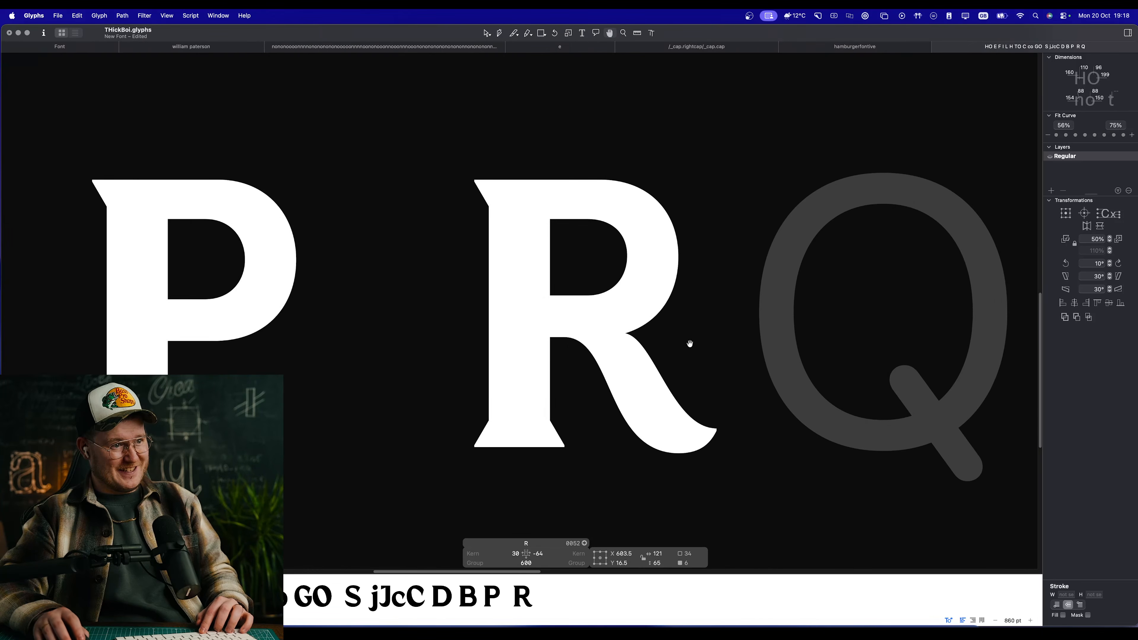
Step: Pull the foot and tip nodes of the R's leg back inward to X 593.5
{"action": "key", "text": "shift+Left"}
{"action": "key", "text": "space"}
{"action": "left_click", "coordinate": [715, 408]}
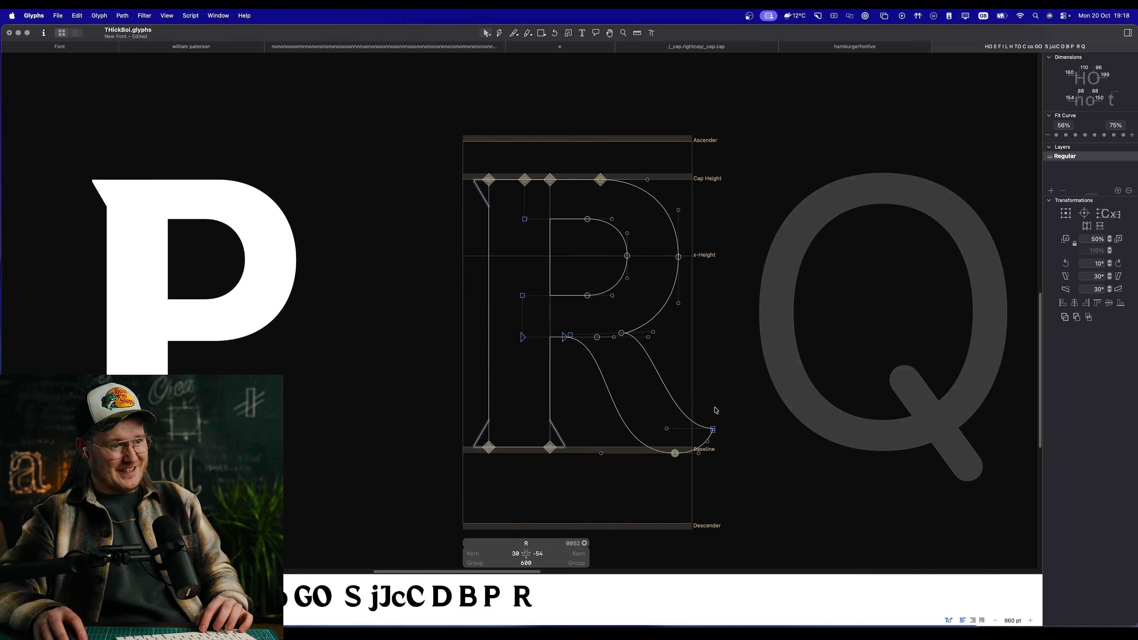
{"action": "left_click_drag", "start_coordinate": [763, 380], "coordinate": [644, 468]}
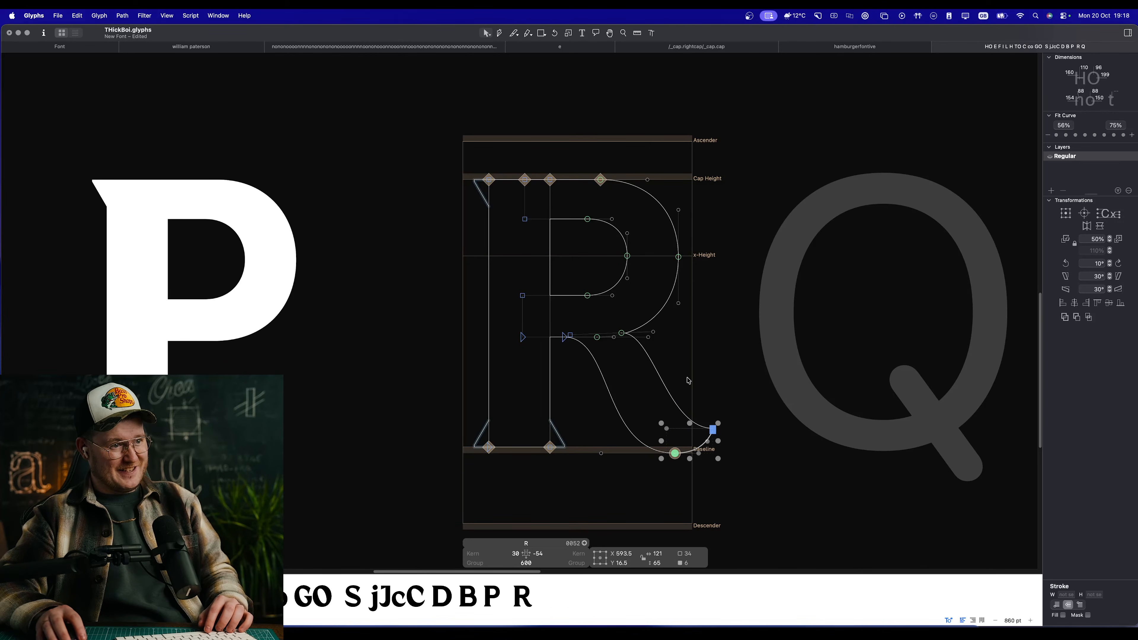
Step: Shift the whole leg of the R inward to X 429.5 and compare its filled shape with the other capitals
{"action": "double_click", "coordinate": [665, 380]}
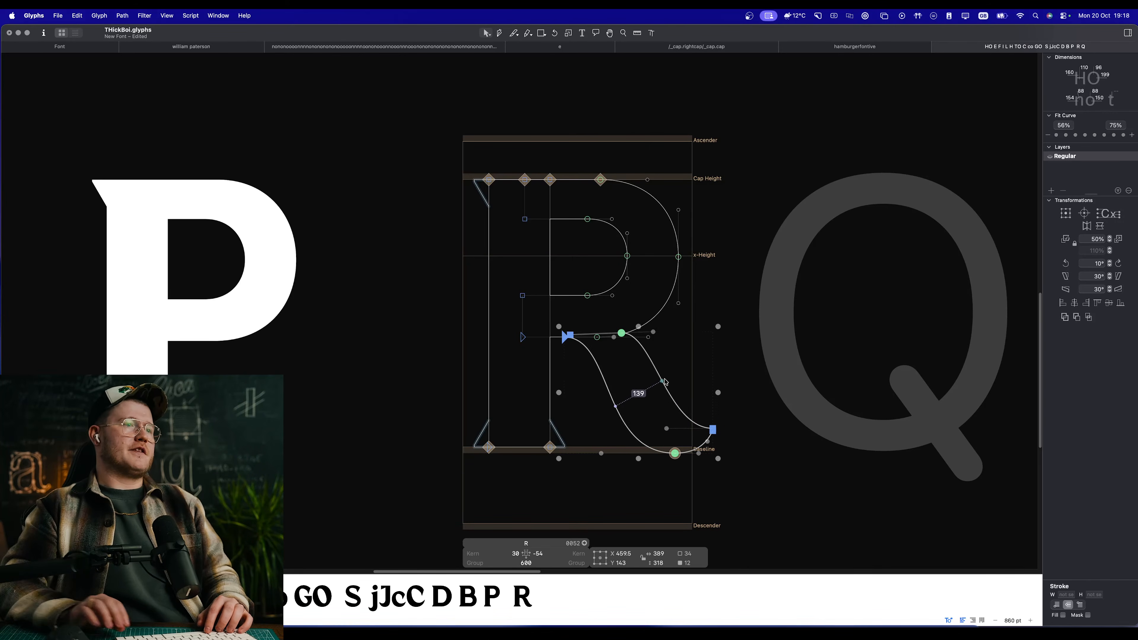
{"action": "key", "text": "shift+Right"}
{"action": "key", "text": "shift+Right"}
{"action": "key", "text": "shift+Right"}
{"action": "key", "text": "space"}
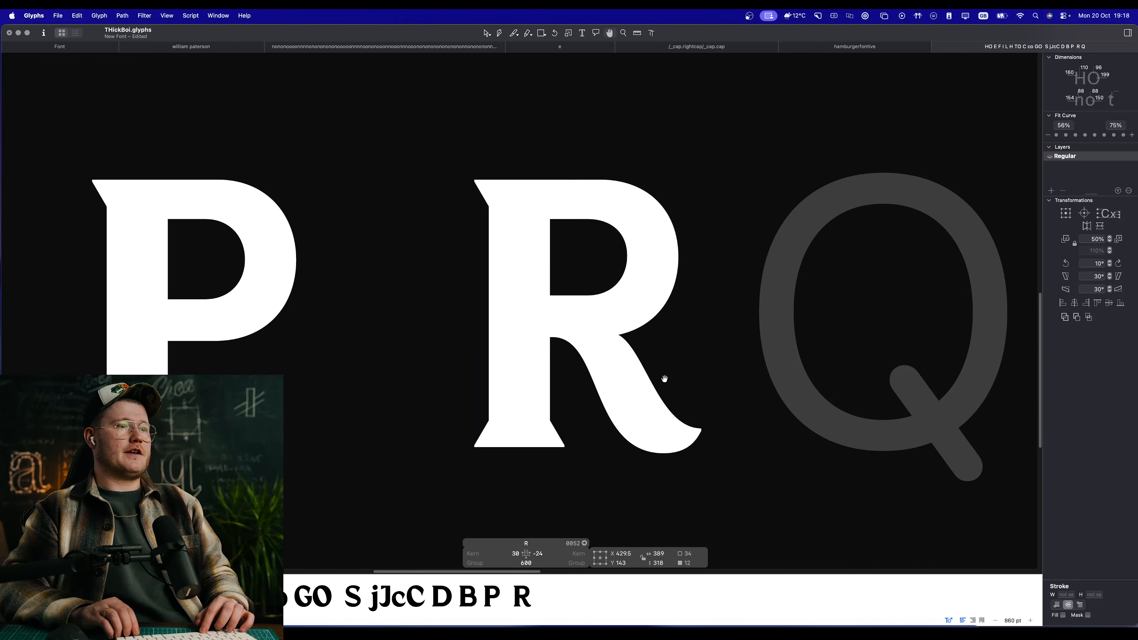
{"action": "scroll", "coordinate": [665, 380], "scroll_direction": "down", "scroll_amount": 10}
{"action": "scroll", "coordinate": [681, 345], "scroll_direction": "up", "scroll_amount": 10}
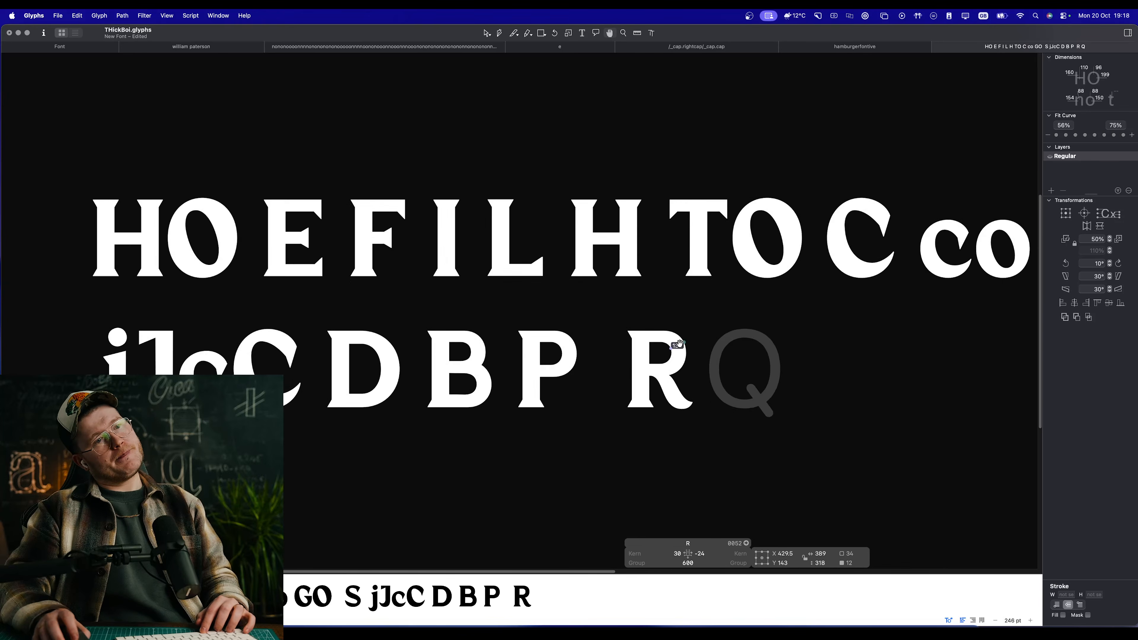
{"action": "scroll", "coordinate": [558, 377], "scroll_direction": "up", "scroll_amount": 3}
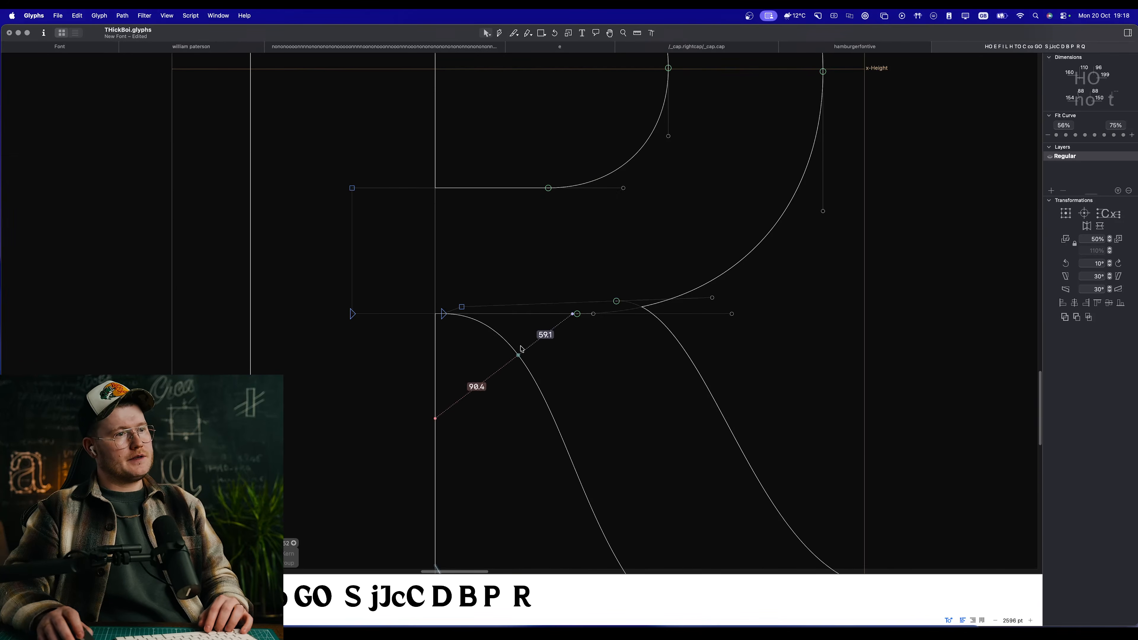
Step: Move the nodes where the R's leg joins the bowl outward to X 374, Y 288.5, checking the filled shape
{"action": "left_click_drag", "start_coordinate": [429, 293], "coordinate": [516, 352]}
{"action": "left_click", "coordinate": [617, 301], "text": "shift"}
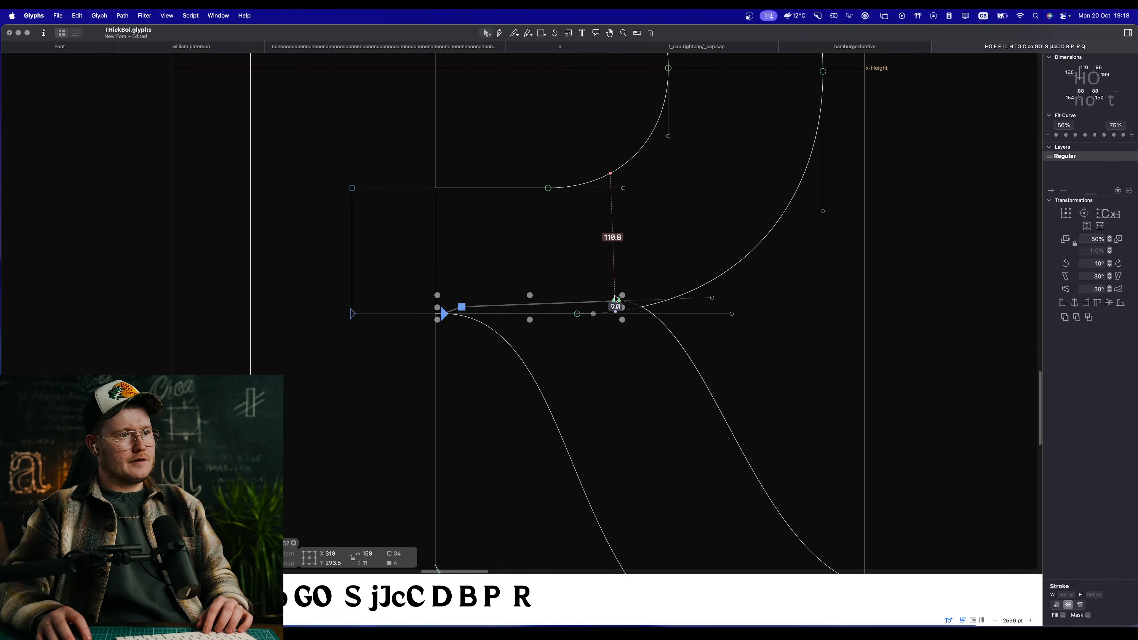
{"action": "left_click_drag", "start_coordinate": [617, 302], "coordinate": [652, 303]}
{"action": "key", "text": "space"}
{"action": "scroll", "coordinate": [652, 305], "scroll_direction": "down", "scroll_amount": 10}
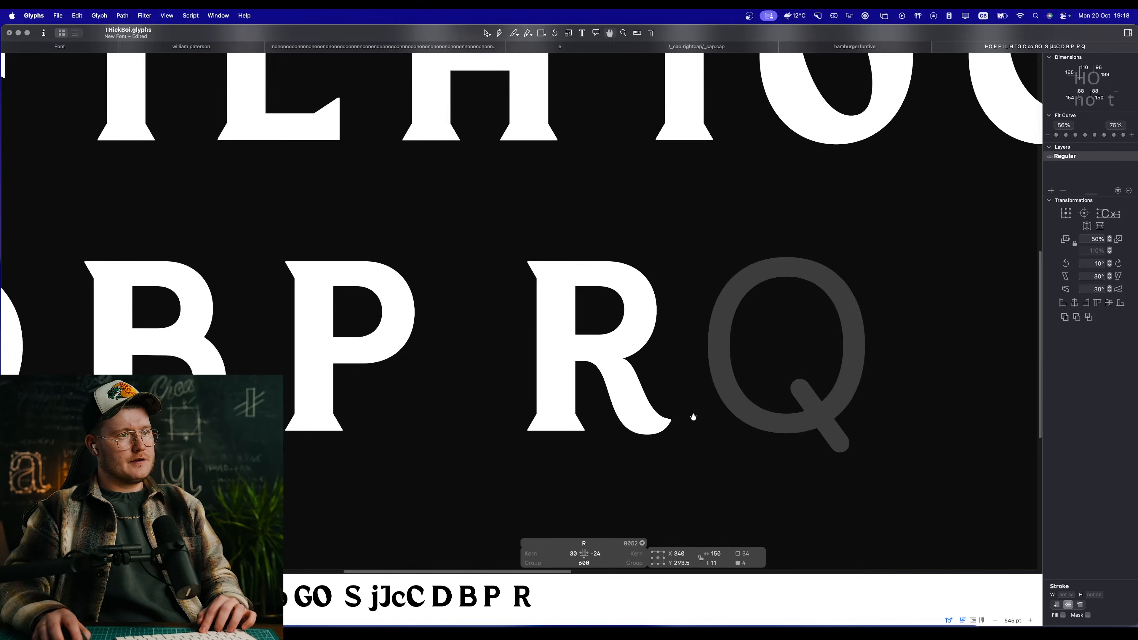
{"action": "scroll", "coordinate": [592, 332], "scroll_direction": "up", "scroll_amount": 10}
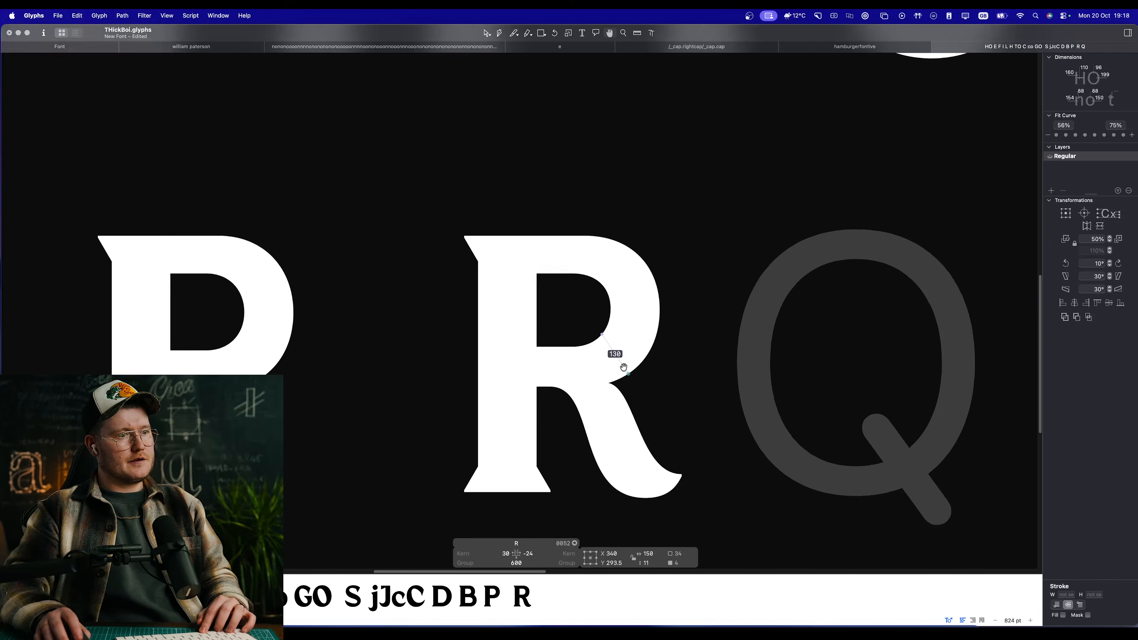
{"action": "left_click_drag", "start_coordinate": [572, 385], "coordinate": [595, 391]}
{"action": "scroll", "coordinate": [628, 413], "scroll_direction": "down", "scroll_amount": 5}
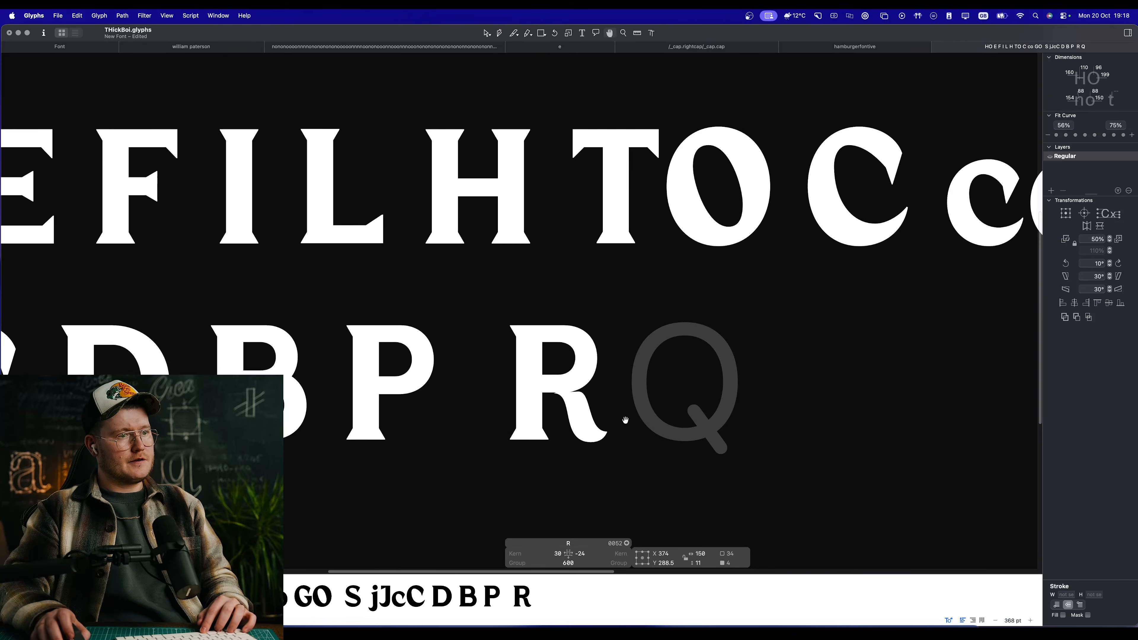
Step: Lower the underside segment of the R's crossbar to Y 282 and check the filled shape
{"action": "scroll", "coordinate": [625, 420], "scroll_direction": "up", "scroll_amount": 8}
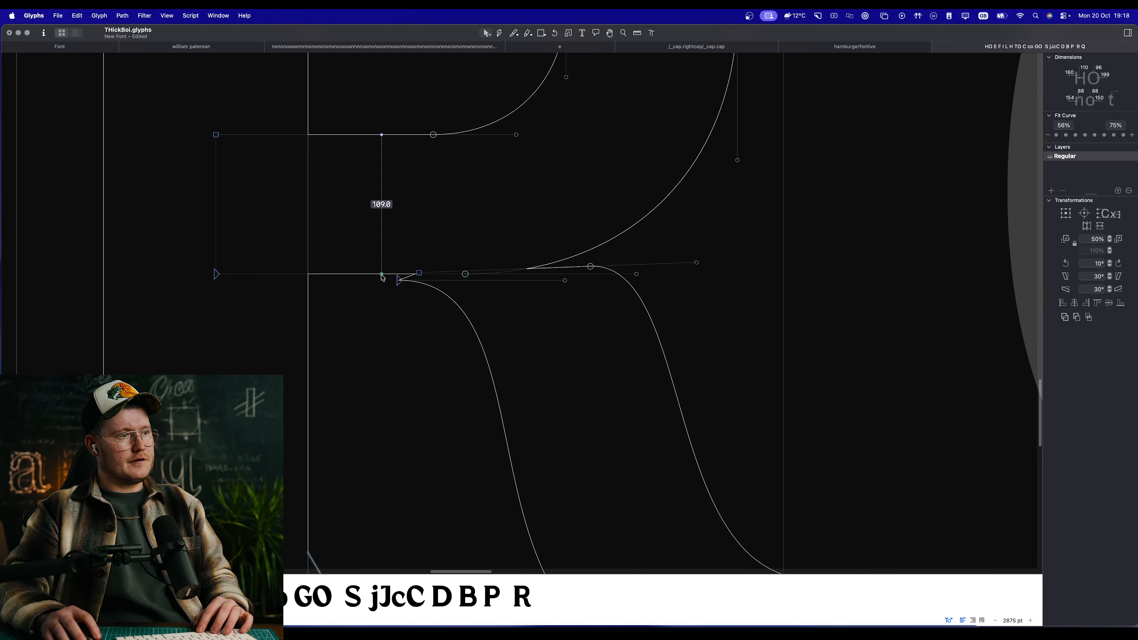
{"action": "left_click", "coordinate": [382, 277]}
{"action": "left_click_drag", "start_coordinate": [382, 277], "coordinate": [384, 290]}
{"action": "key", "text": "space"}
{"action": "scroll", "coordinate": [386, 285], "scroll_direction": "down", "scroll_amount": 10}
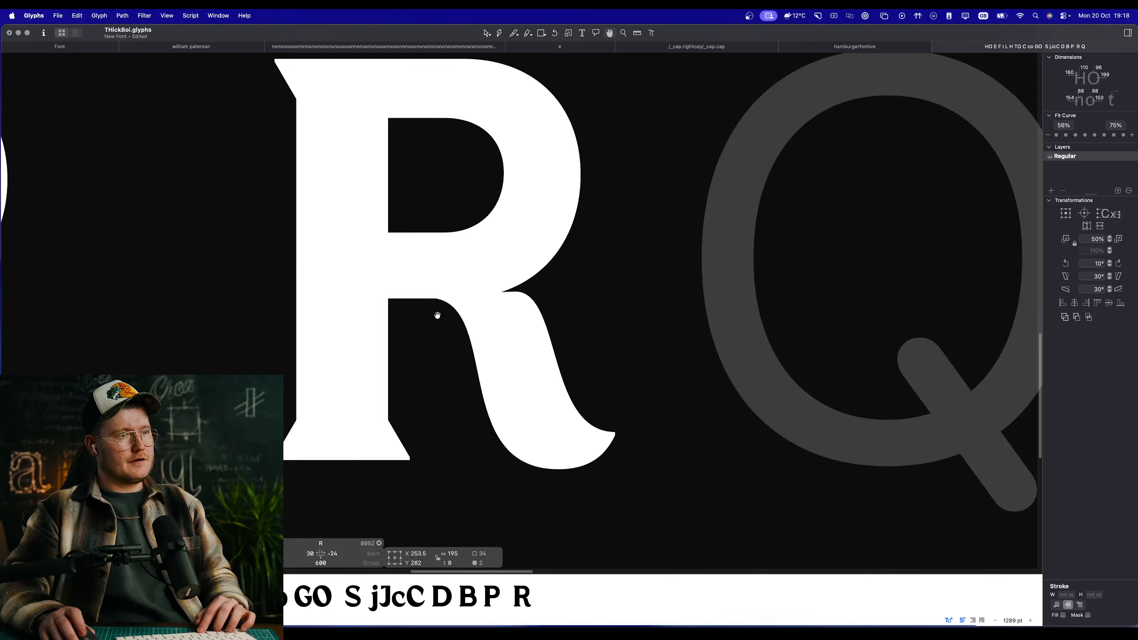
Step: Raise the upper curve node of the R's leg toward the bowl and shorten its outer handle slightly
{"action": "scroll", "coordinate": [490, 335], "scroll_direction": "up", "scroll_amount": 10}
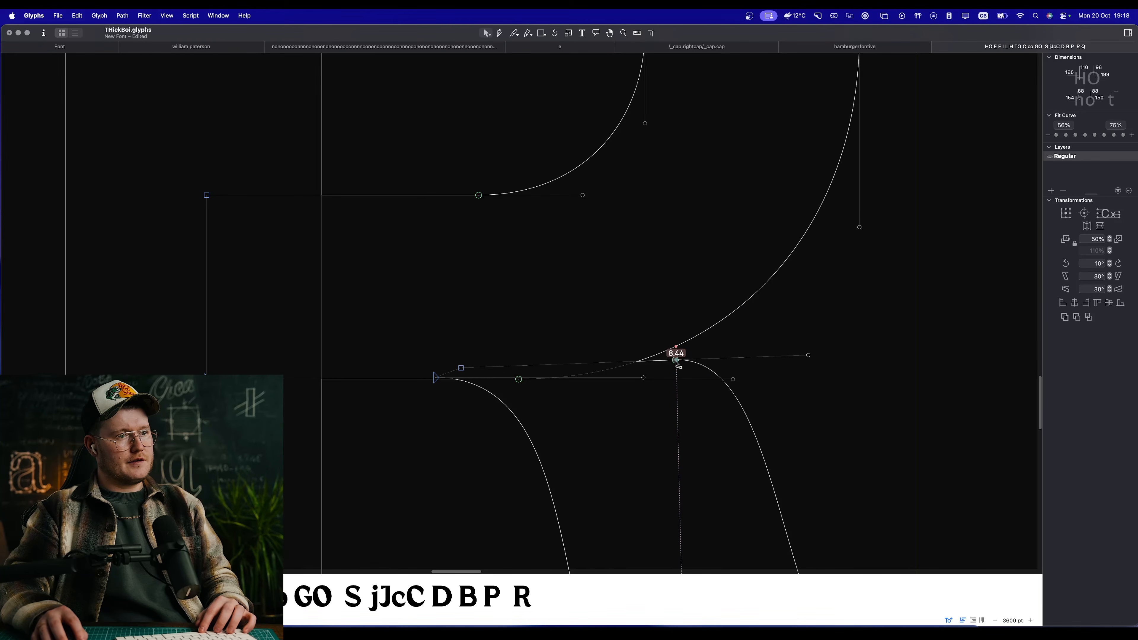
{"action": "left_click_drag", "start_coordinate": [677, 360], "coordinate": [666, 343]}
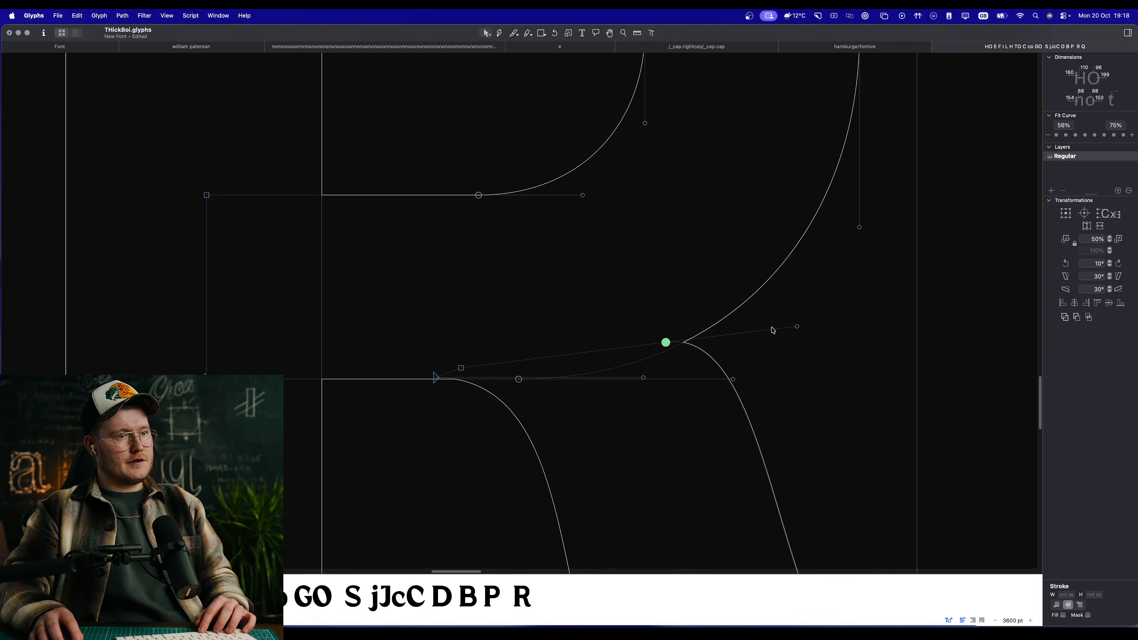
{"action": "left_click_drag", "start_coordinate": [796, 328], "coordinate": [787, 328]}
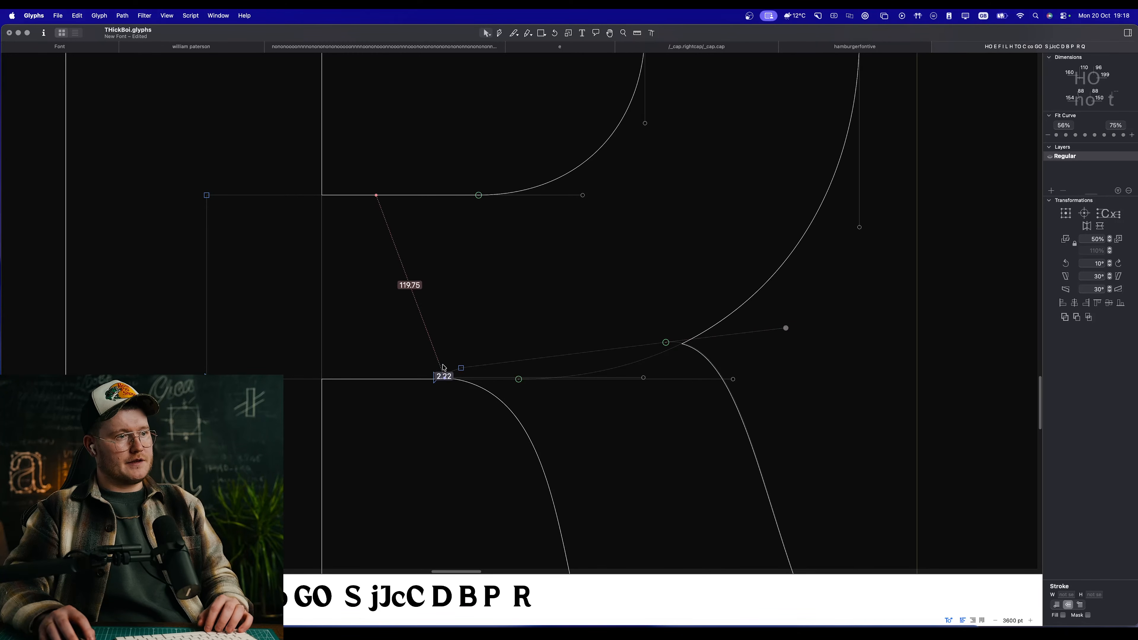
Step: Raise the hidden upper corner node of the R's leg and shorten the curve handle beside the bowl to length 64
{"action": "left_click", "coordinate": [461, 367]}
{"action": "left_click_drag", "start_coordinate": [463, 369], "coordinate": [467, 353]}
{"action": "left_click_drag", "start_coordinate": [787, 340], "coordinate": [770, 340]}
{"action": "key", "text": "space"}
{"action": "scroll", "coordinate": [722, 421], "scroll_direction": "down", "scroll_amount": 5}
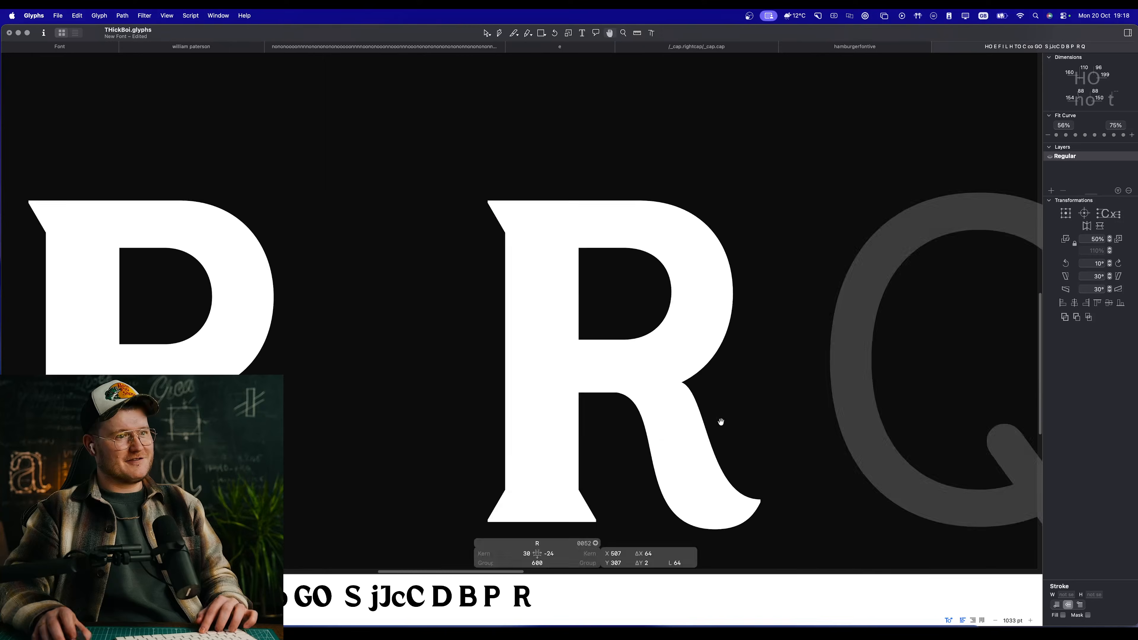
{"action": "scroll", "coordinate": [729, 438], "scroll_direction": "down", "scroll_amount": 5}
{"action": "scroll", "coordinate": [728, 445], "scroll_direction": "up", "scroll_amount": 8}
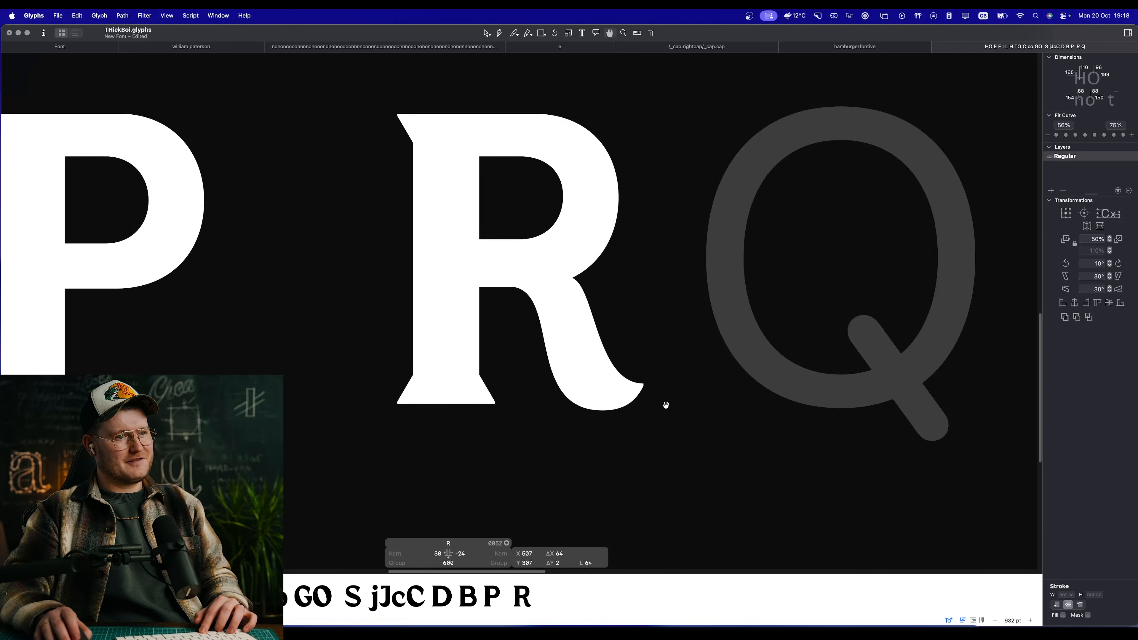
Step: Try shifting the foot and tip nodes of the R's leg outward to X 488, comparing the R with the other capitals
{"action": "left_click_drag", "start_coordinate": [692, 317], "coordinate": [448, 479]}
{"action": "key", "text": "space"}
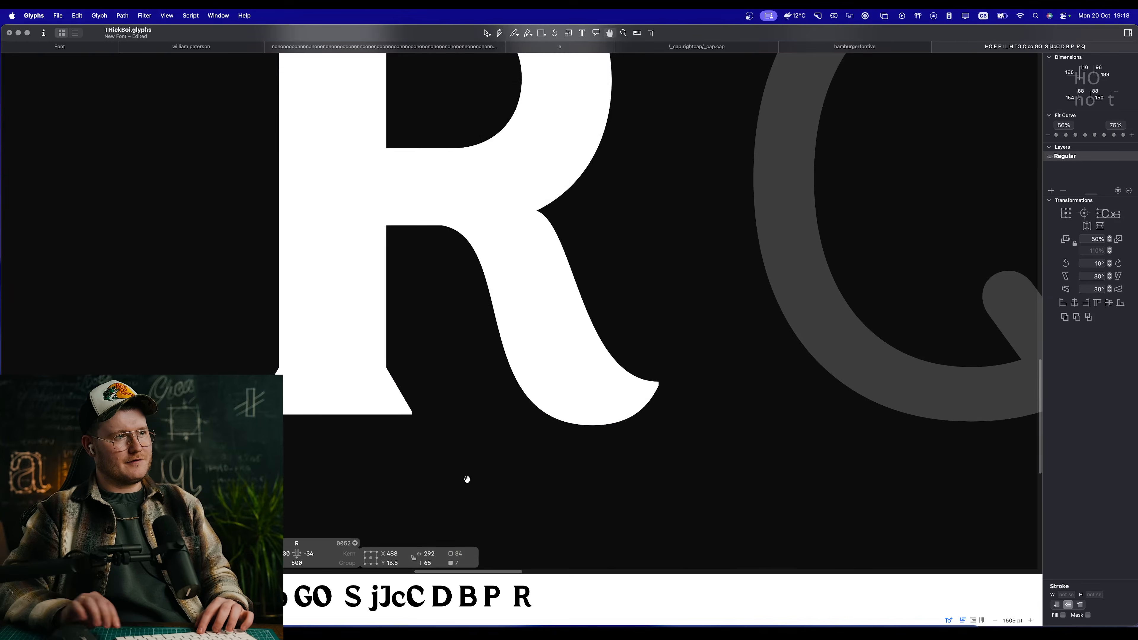
{"action": "scroll", "coordinate": [465, 478], "scroll_direction": "down", "scroll_amount": 6}
{"action": "scroll", "coordinate": [587, 355], "scroll_direction": "up", "scroll_amount": 2}
{"action": "scroll", "coordinate": [586, 355], "scroll_direction": "down", "scroll_amount": 4}
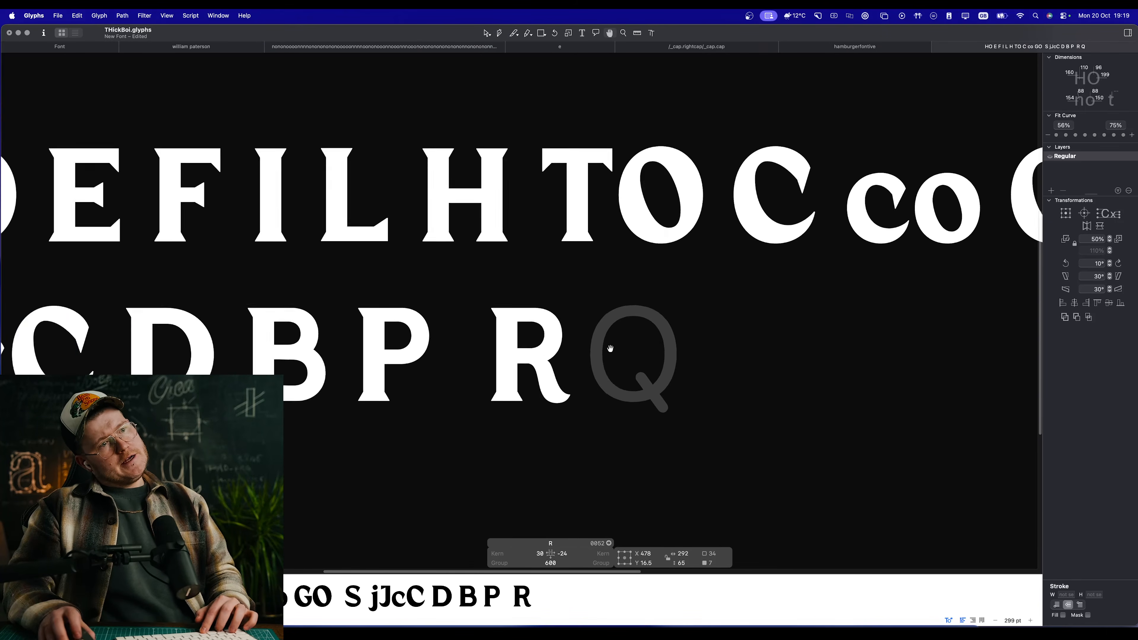
{"action": "scroll", "coordinate": [628, 367], "scroll_direction": "up", "scroll_amount": 3}
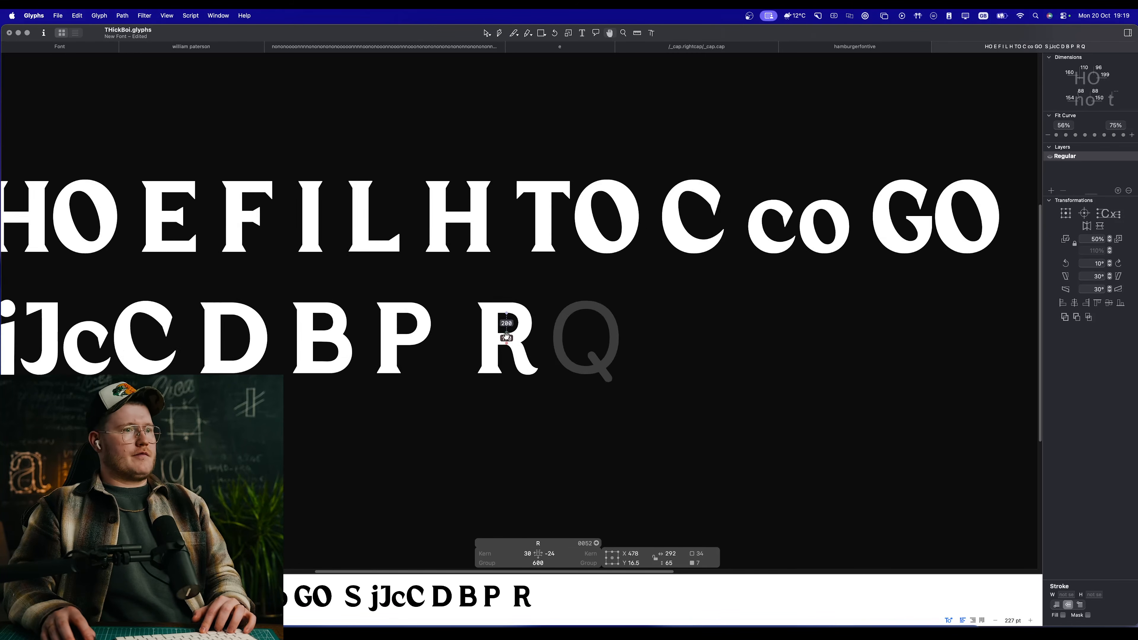
{"action": "scroll", "coordinate": [506, 330], "scroll_direction": "up", "scroll_amount": 4}
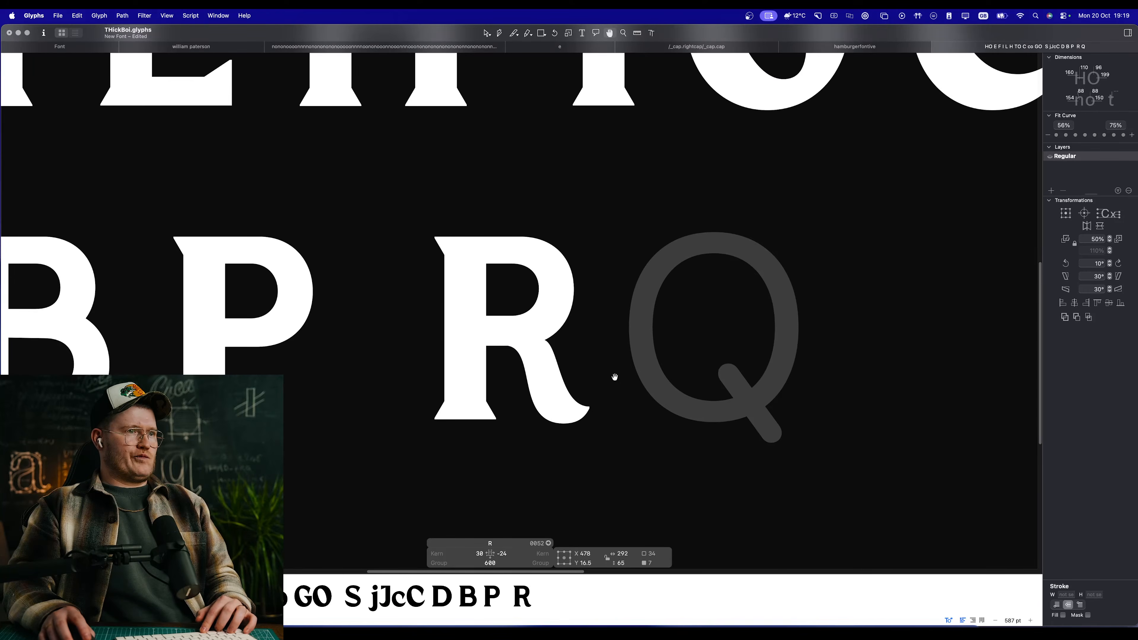
{"action": "scroll", "coordinate": [615, 377], "scroll_direction": "down", "scroll_amount": 4}
{"action": "scroll", "coordinate": [556, 359], "scroll_direction": "up", "scroll_amount": 2}
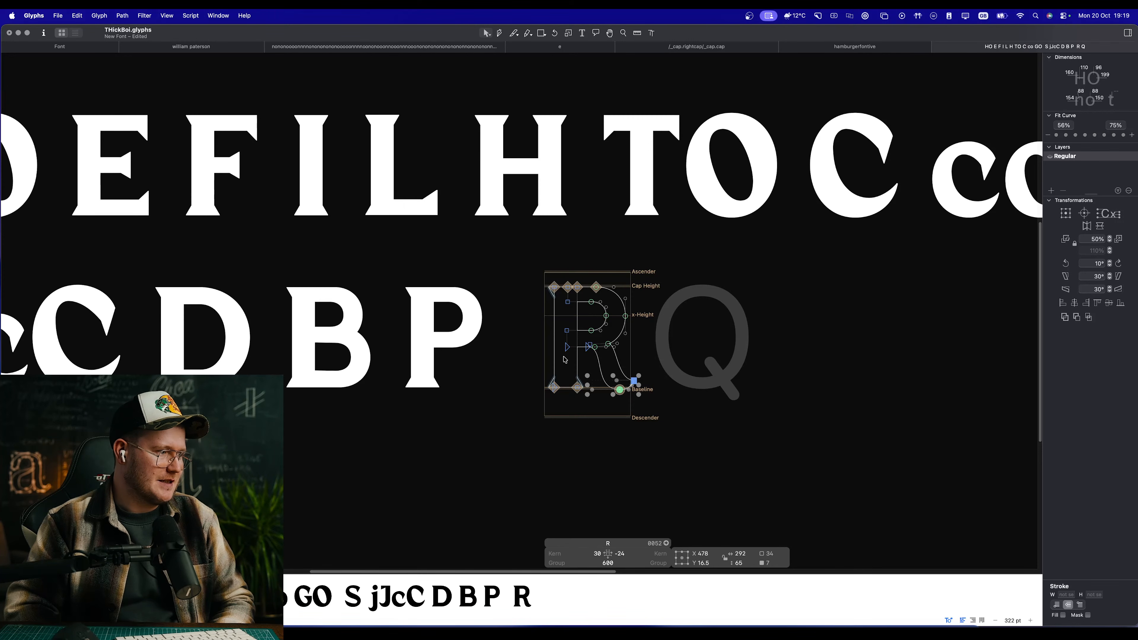
Step: Open the recent file The Royal George Font ITALIC.glyphs and accept the version warning
{"action": "left_click", "coordinate": [57, 16]}
{"action": "mouse_move", "coordinate": [103, 73]}
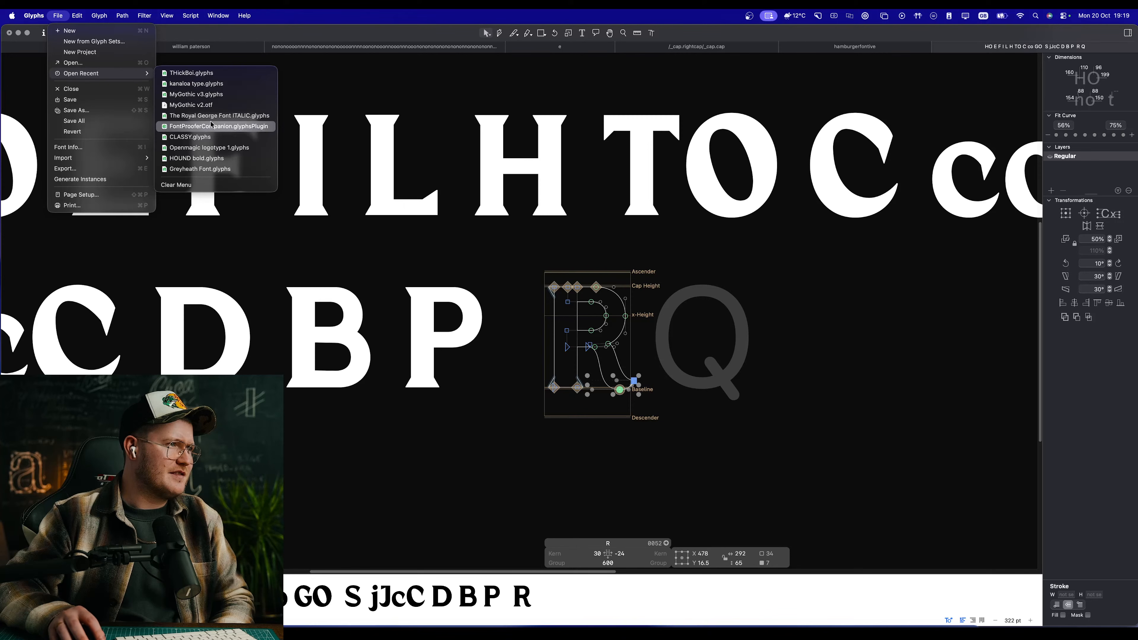
{"action": "left_click", "coordinate": [232, 118]}
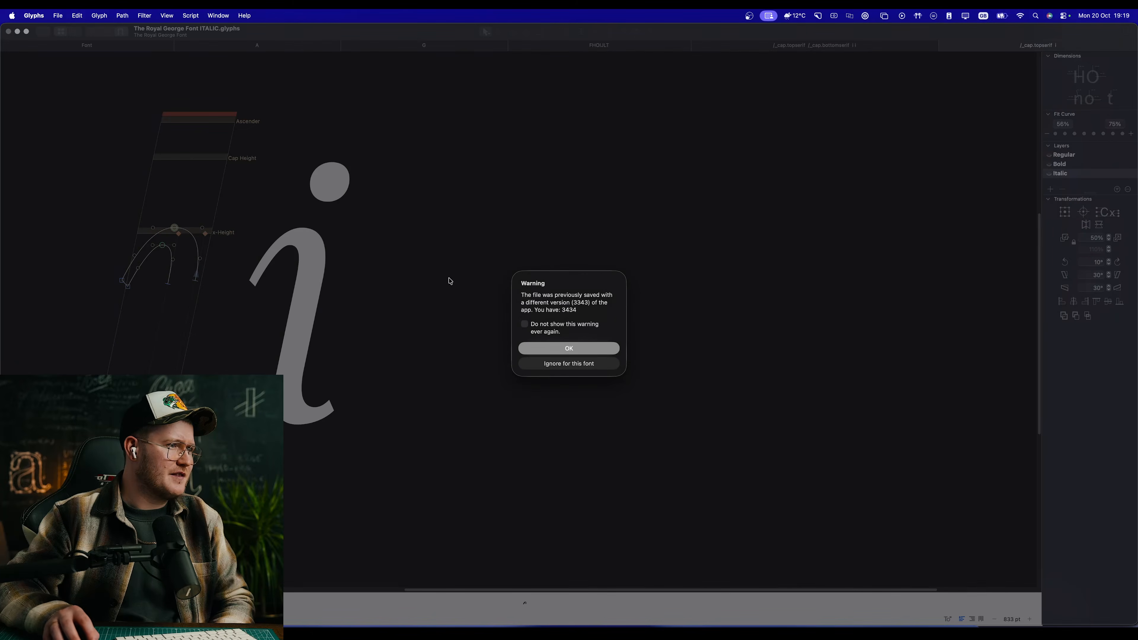
{"action": "key", "text": "Return"}
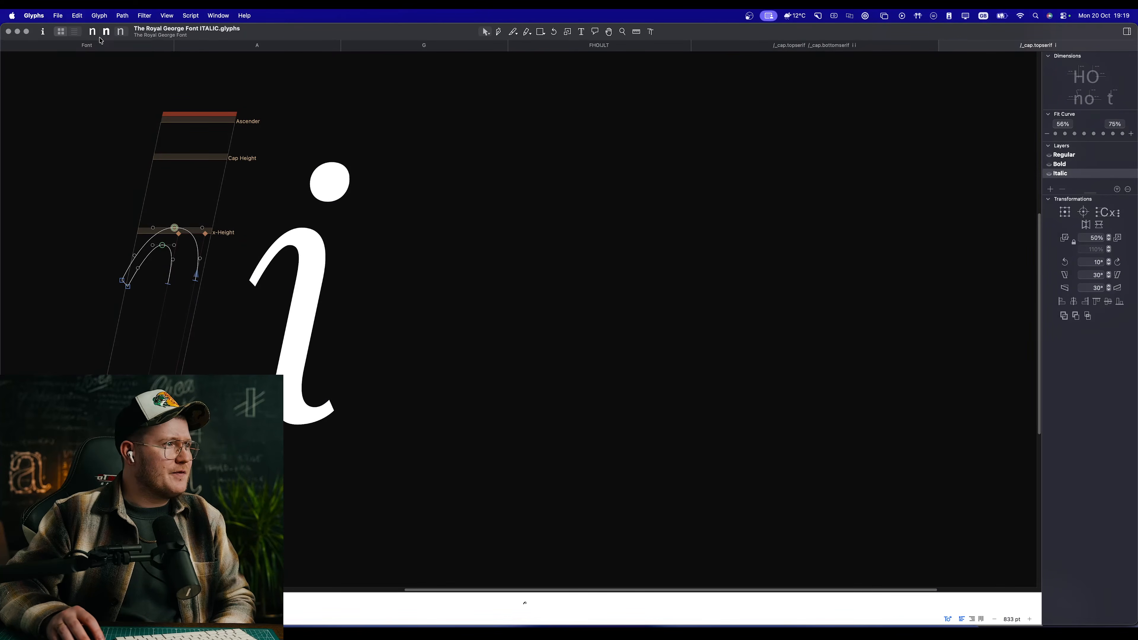
Step: Browse the full glyph overview of The Royal George Font with smaller thumbnails, from the Latin letters to the symbols
{"action": "left_click", "coordinate": [87, 45]}
{"action": "scroll", "coordinate": [655, 483], "scroll_direction": "up", "scroll_amount": 1}
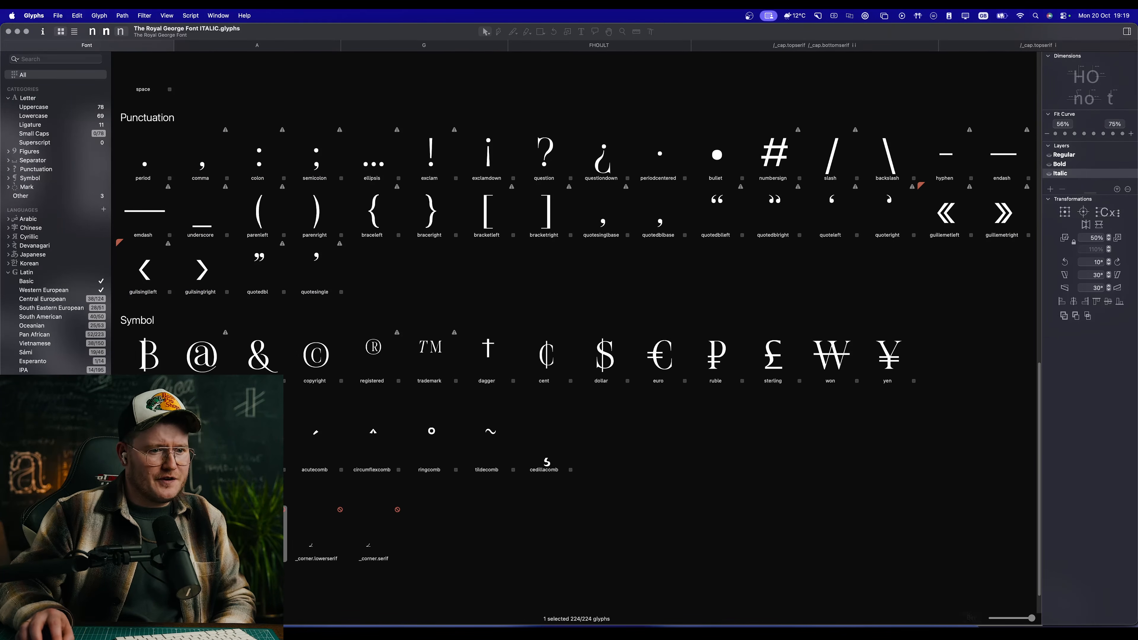
{"action": "left_click_drag", "start_coordinate": [1018, 623], "coordinate": [1010, 622]}
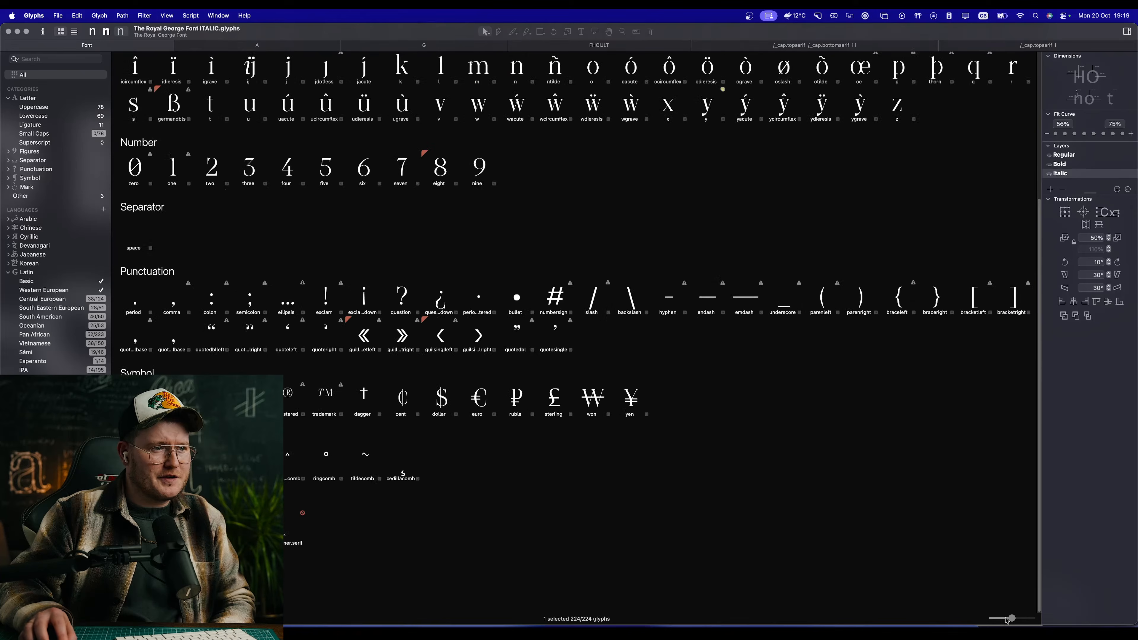
{"action": "scroll", "coordinate": [666, 378], "scroll_direction": "up", "scroll_amount": 5}
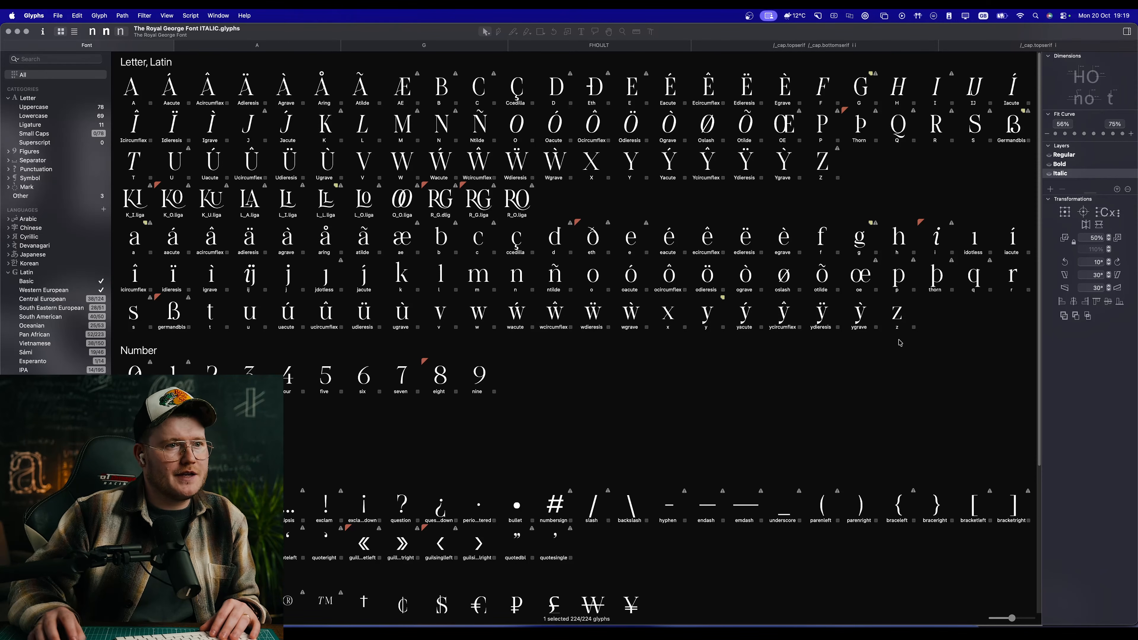
{"action": "scroll", "coordinate": [384, 314], "scroll_direction": "down", "scroll_amount": 5}
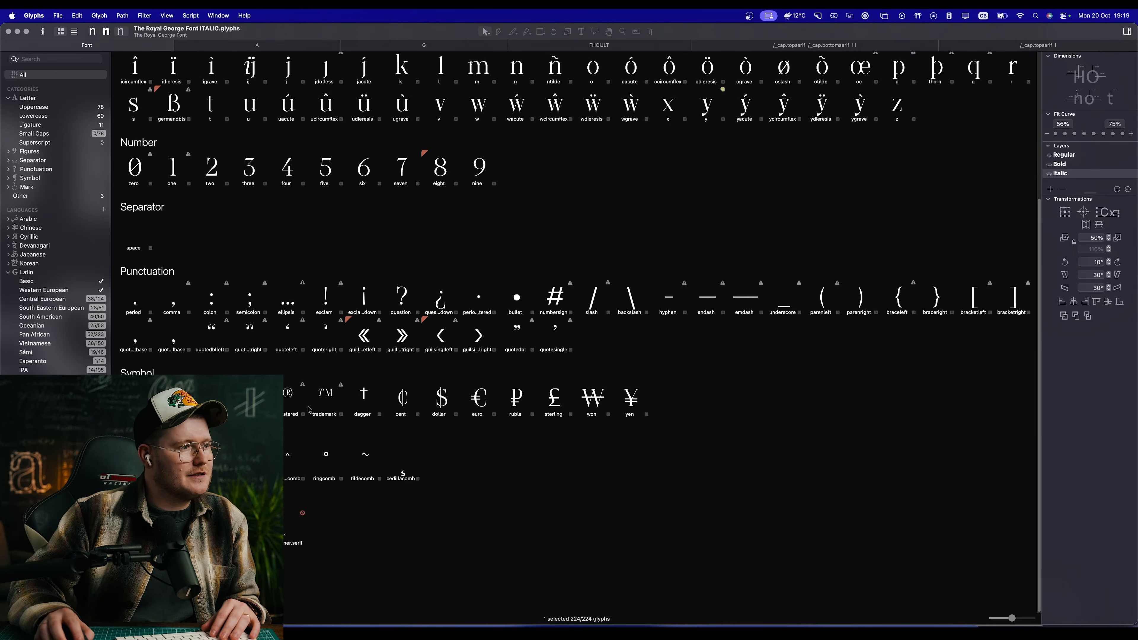
{"action": "scroll", "coordinate": [434, 404], "scroll_direction": "up", "scroll_amount": 5}
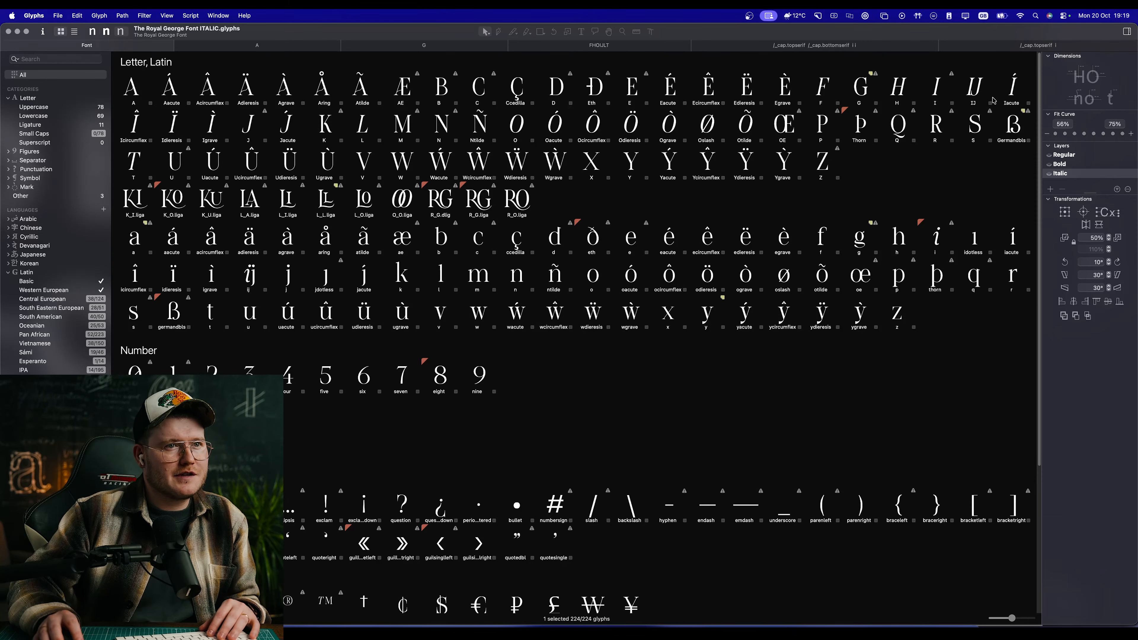
Step: Compare the Bold and Regular masters across the glyph overview, ending on Regular
{"action": "left_click", "coordinate": [110, 32]}
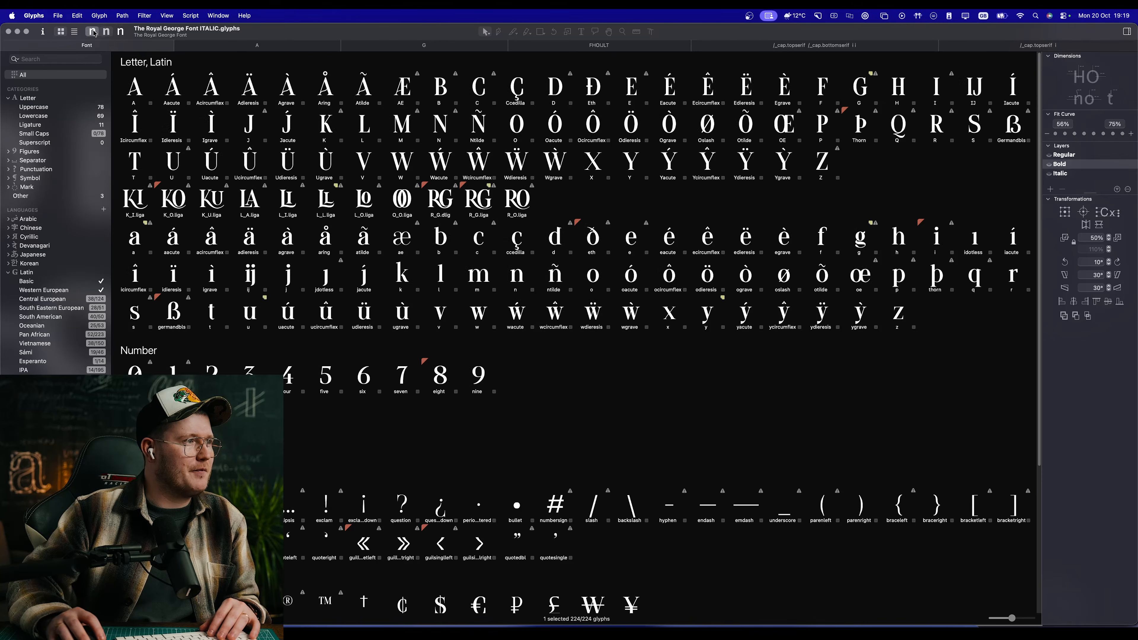
{"action": "left_click", "coordinate": [93, 32]}
{"action": "left_click", "coordinate": [106, 32]}
{"action": "left_click", "coordinate": [93, 31]}
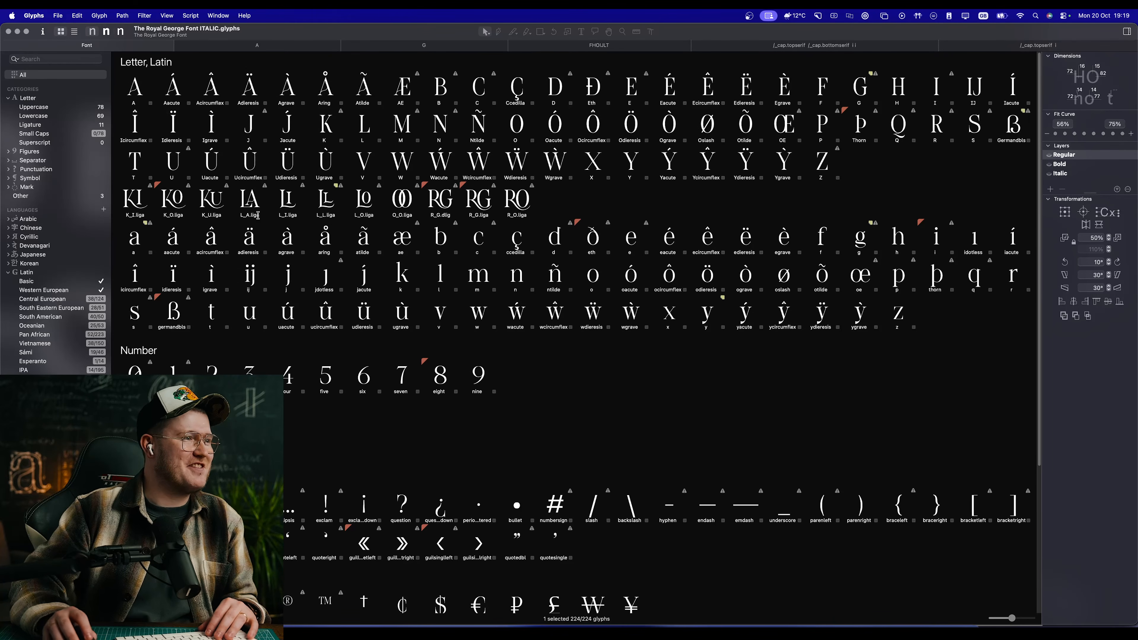
Step: Open the germandbls glyph in the Regular master and examine its filled shape
{"action": "double_click", "coordinate": [173, 314]}
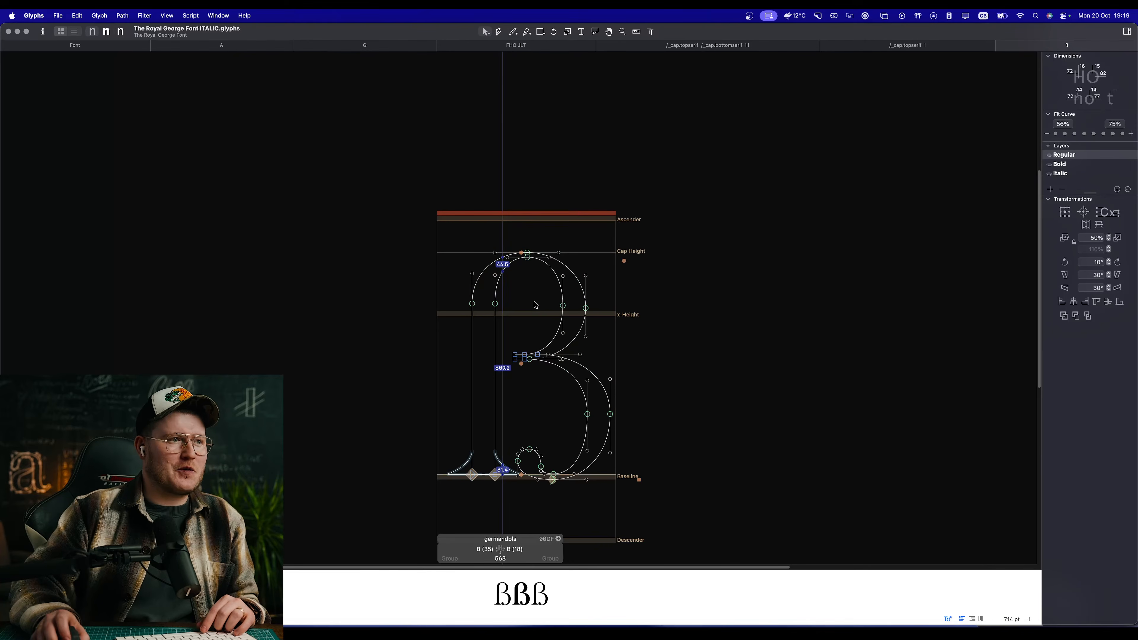
{"action": "scroll", "coordinate": [545, 307], "scroll_direction": "up", "scroll_amount": 5}
{"action": "key", "text": "space"}
{"action": "left_click_drag", "start_coordinate": [671, 353], "coordinate": [650, 174]}
{"action": "left_click_drag", "start_coordinate": [626, 401], "coordinate": [646, 312]}
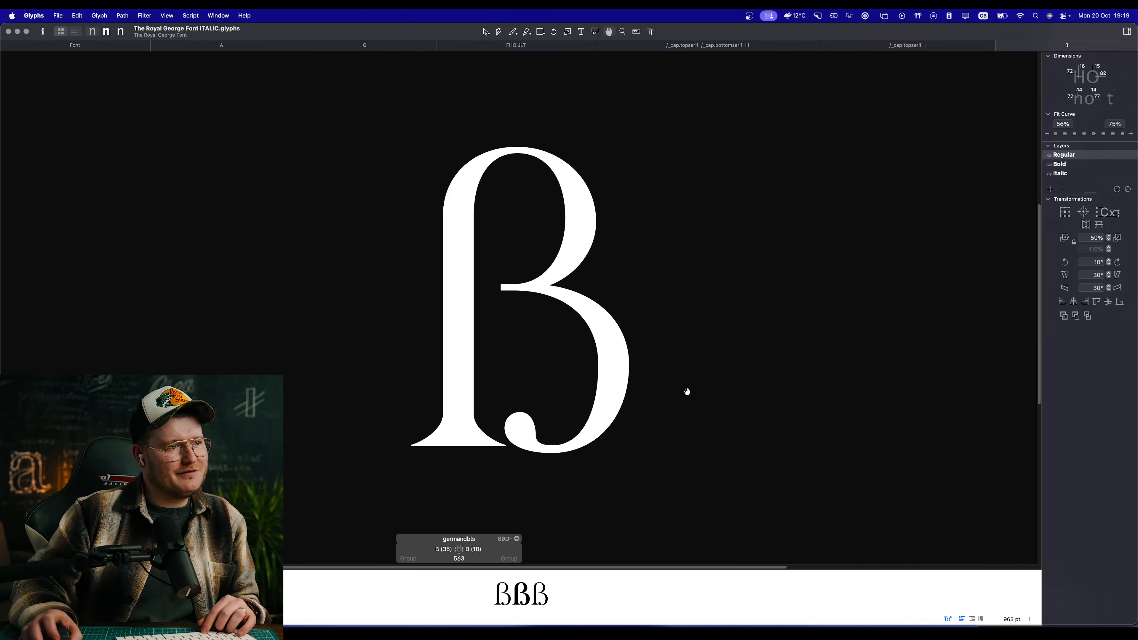
{"action": "scroll", "coordinate": [686, 393], "scroll_direction": "down", "scroll_amount": 8}
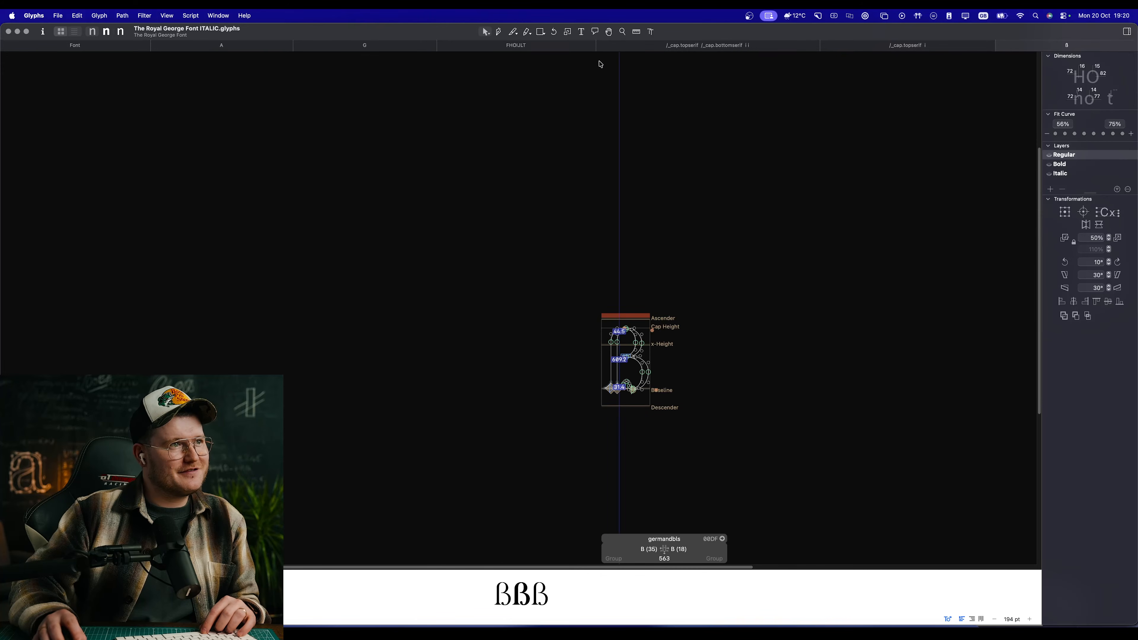
Step: Examine the filled italic i samples and the FHOULT sample in their existing edit views
{"action": "left_click", "coordinate": [699, 48]}
{"action": "key", "text": "space"}
{"action": "left_click_drag", "start_coordinate": [724, 336], "coordinate": [533, 302]}
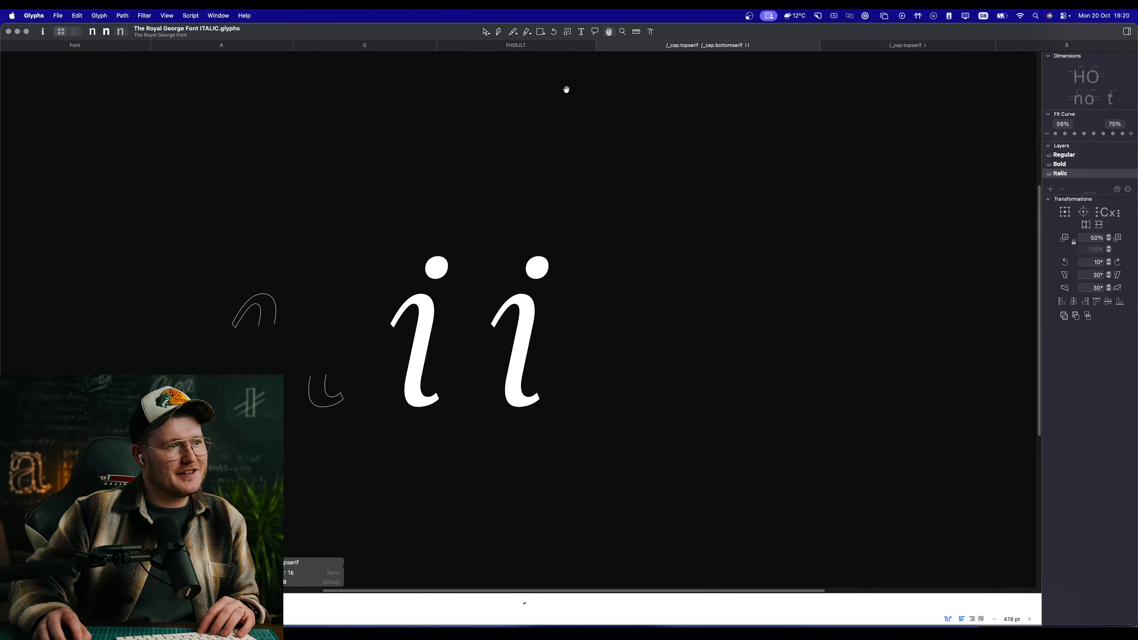
{"action": "left_click", "coordinate": [562, 46]}
{"action": "key", "text": "space"}
{"action": "left_click_drag", "start_coordinate": [570, 352], "coordinate": [547, 274]}
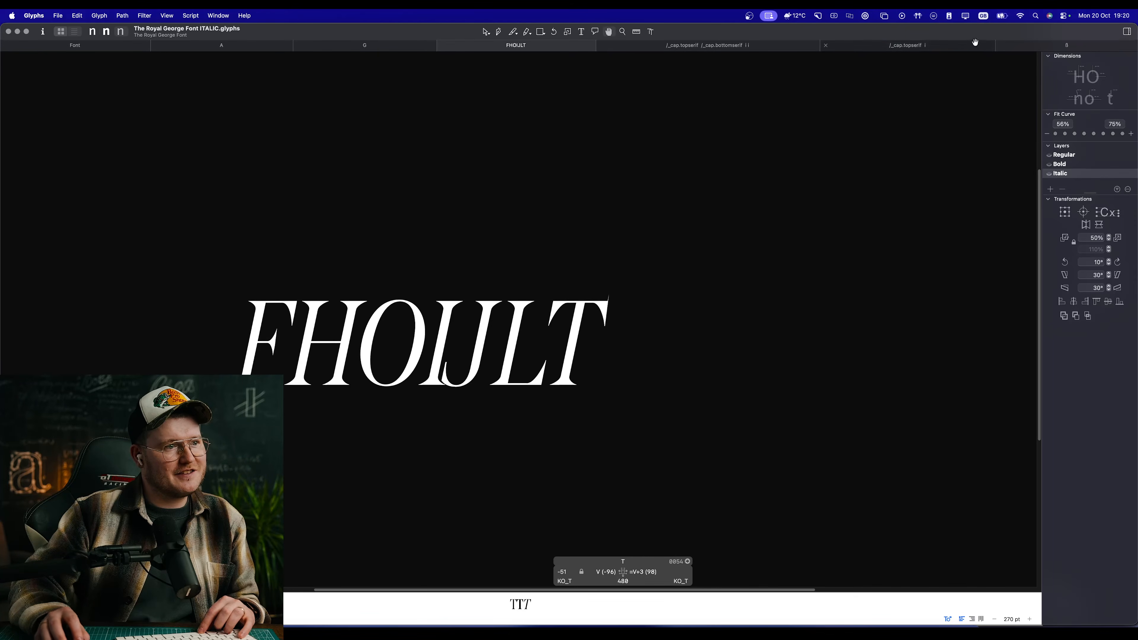
Step: Close the germandbls edit view and return to the full glyph overview
{"action": "left_click", "coordinate": [1031, 45]}
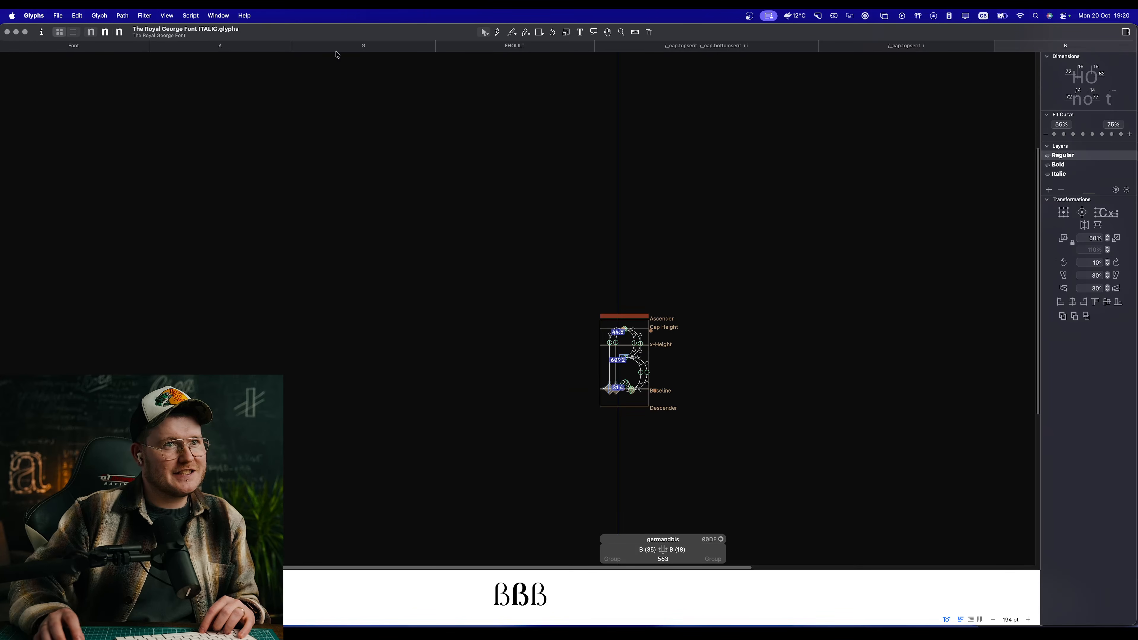
{"action": "key", "text": "super+w"}
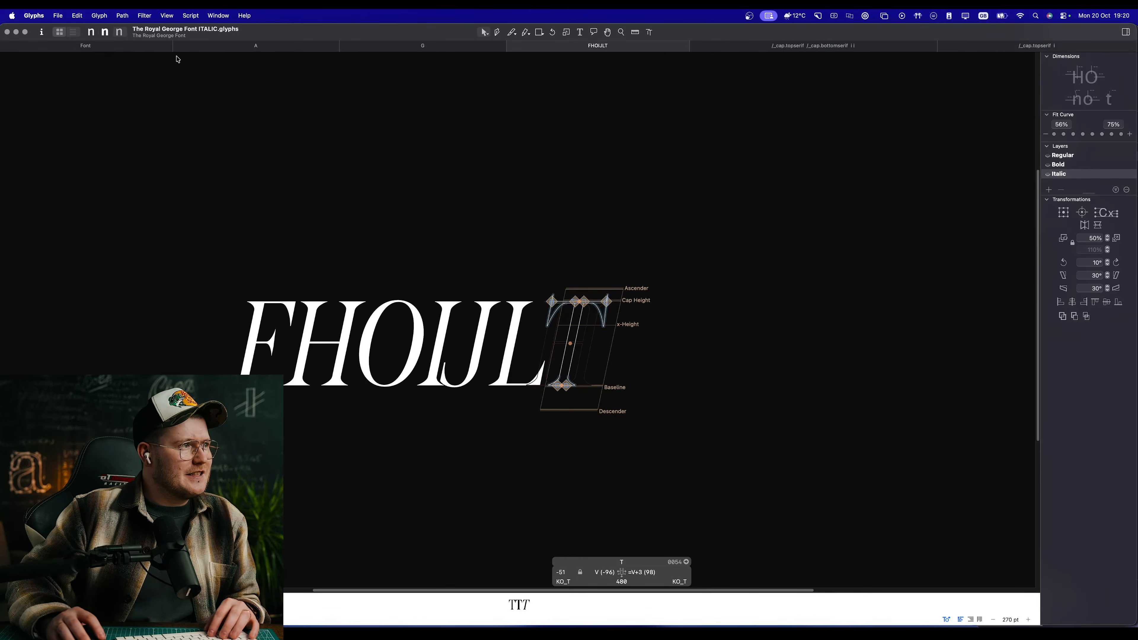
{"action": "left_click", "coordinate": [170, 49]}
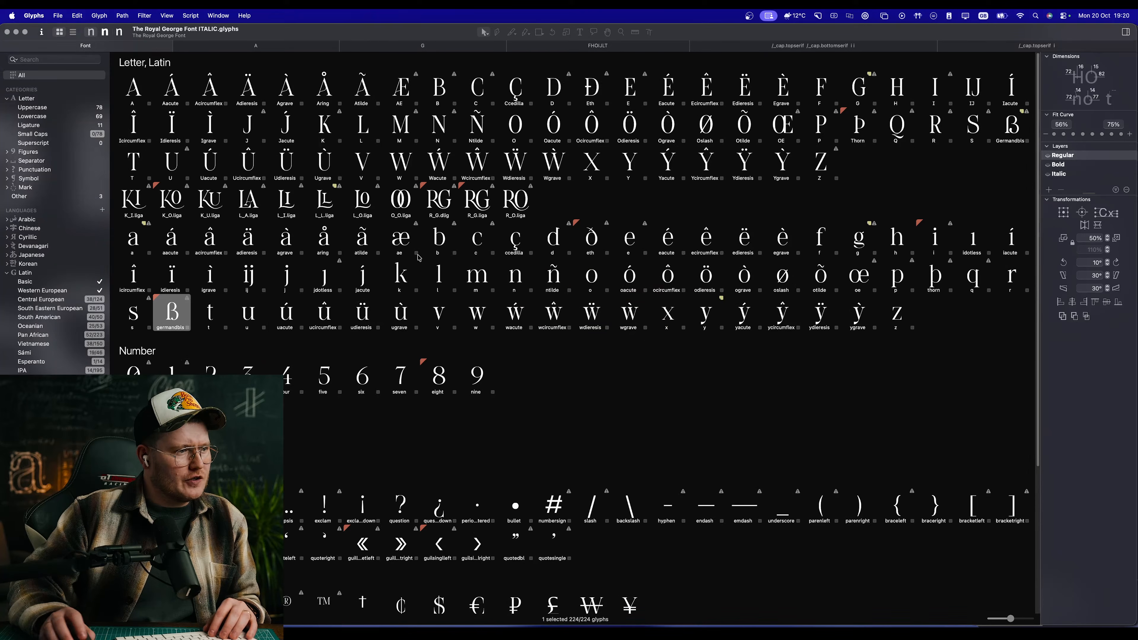
Step: Open all lowercase glyphs from a to z together in a new edit view
{"action": "left_click", "coordinate": [637, 251]}
{"action": "left_click", "coordinate": [707, 243]}
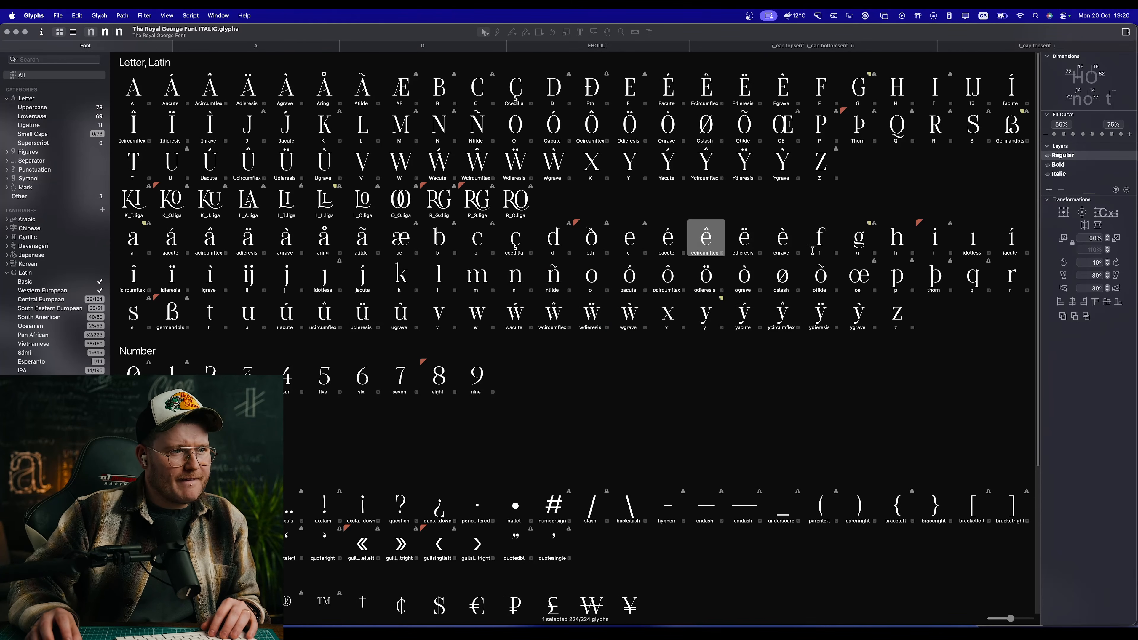
{"action": "left_click", "coordinate": [861, 283]}
{"action": "left_click", "coordinate": [137, 241]}
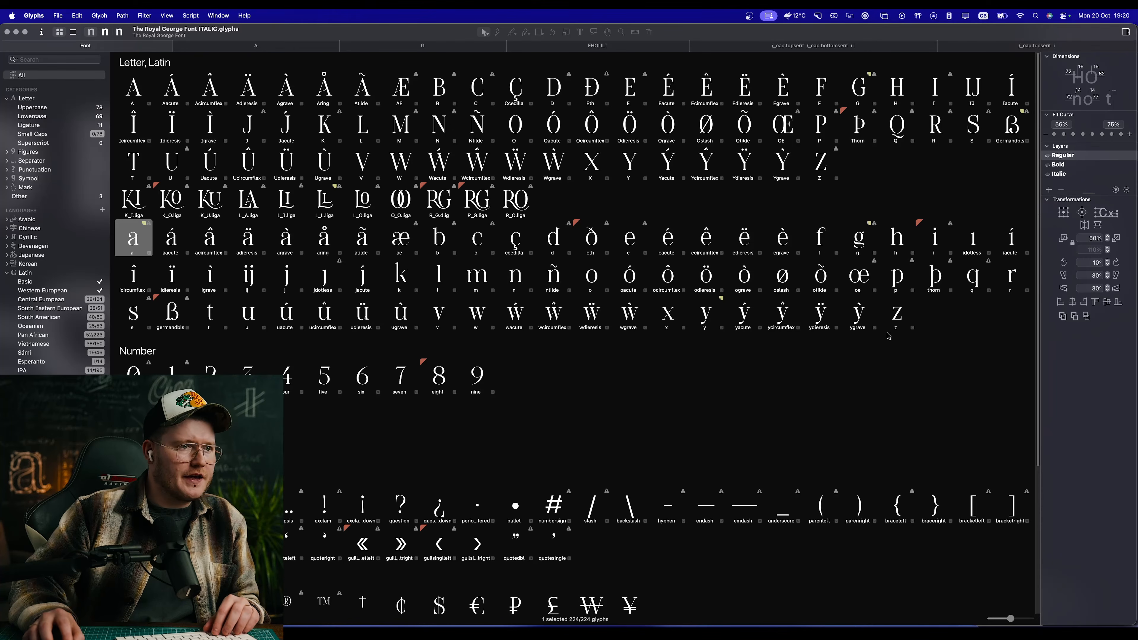
{"action": "left_click", "coordinate": [895, 322], "text": "shift"}
{"action": "key", "text": "super+t"}
{"action": "scroll", "coordinate": [451, 298], "scroll_direction": "down", "scroll_amount": 5}
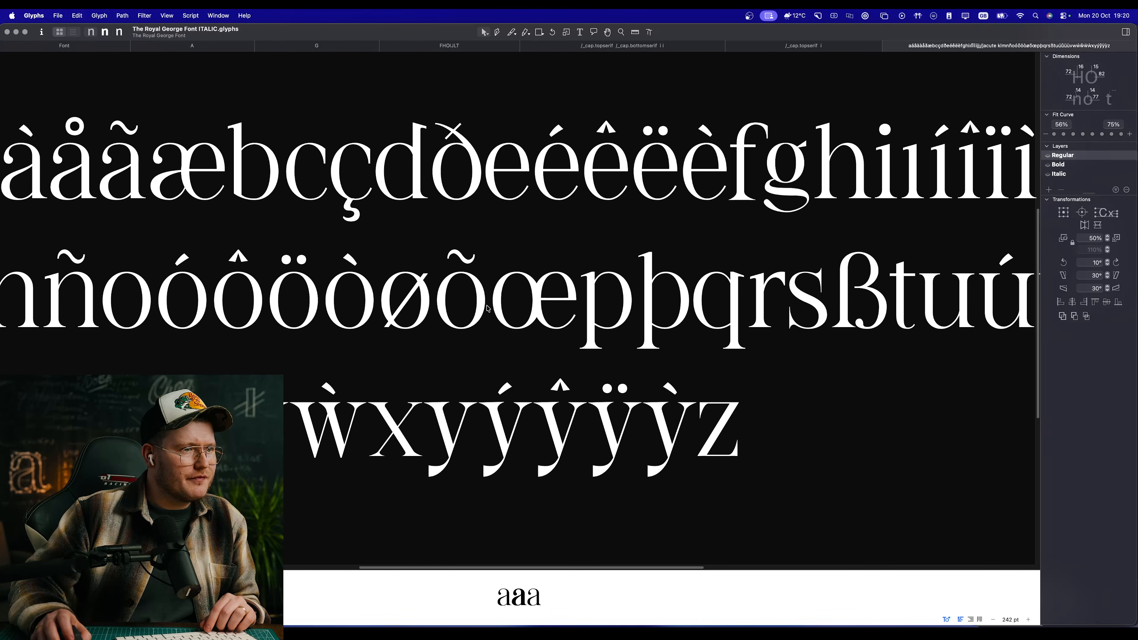
Step: Examine the filled lowercase shapes, especially the accented i and j glyphs, and close their edit view
{"action": "scroll", "coordinate": [514, 304], "scroll_direction": "right", "scroll_amount": 10}
{"action": "scroll", "coordinate": [640, 146], "scroll_direction": "up", "scroll_amount": 5}
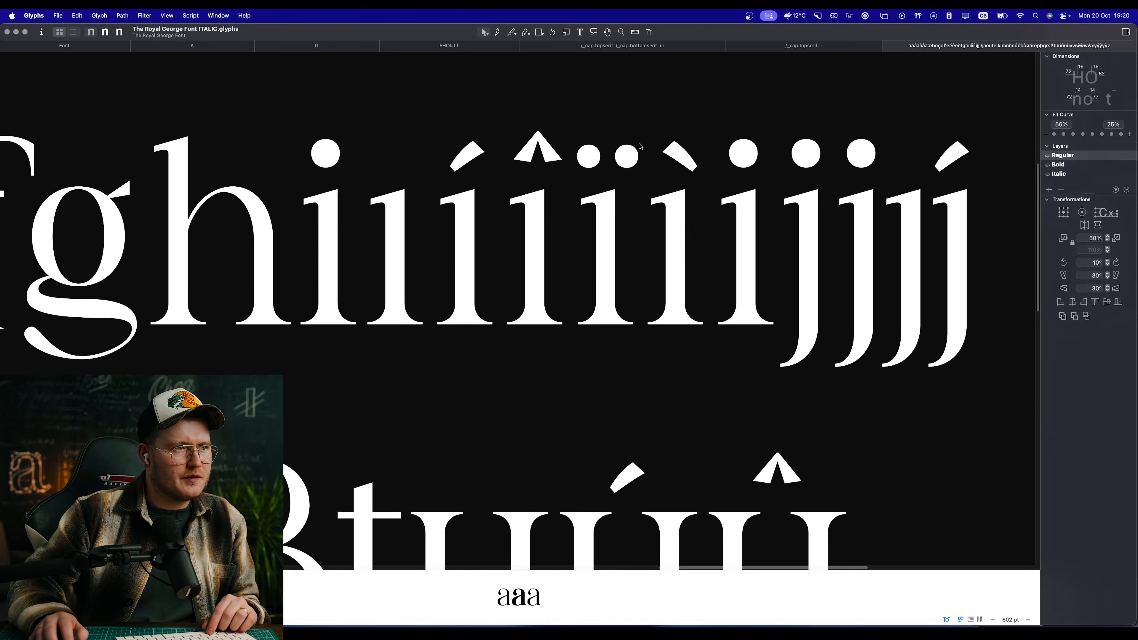
{"action": "scroll", "coordinate": [762, 243], "scroll_direction": "up", "scroll_amount": 5}
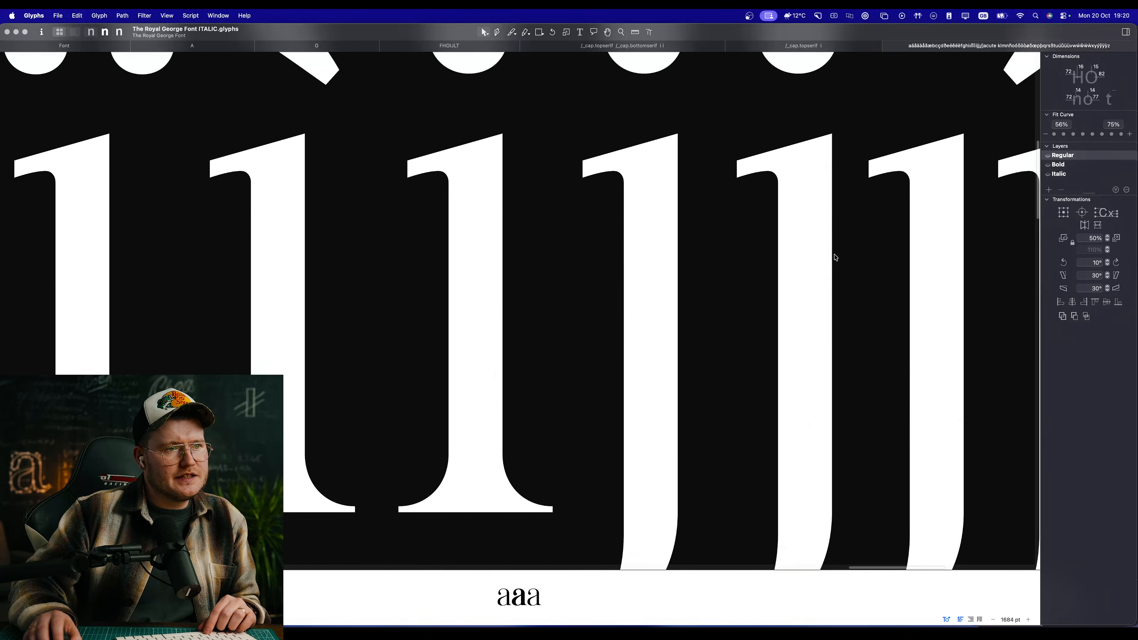
{"action": "scroll", "coordinate": [780, 260], "scroll_direction": "down", "scroll_amount": 4}
{"action": "scroll", "coordinate": [771, 273], "scroll_direction": "down", "scroll_amount": 5}
{"action": "scroll", "coordinate": [450, 377], "scroll_direction": "left", "scroll_amount": 10}
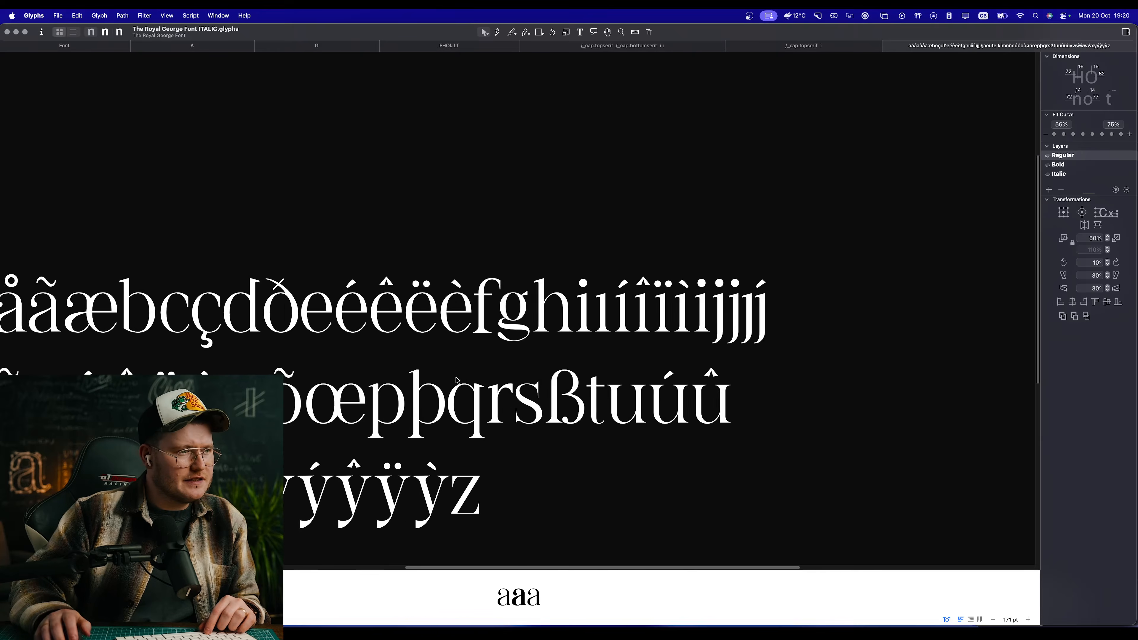
{"action": "scroll", "coordinate": [449, 377], "scroll_direction": "left", "scroll_amount": 5}
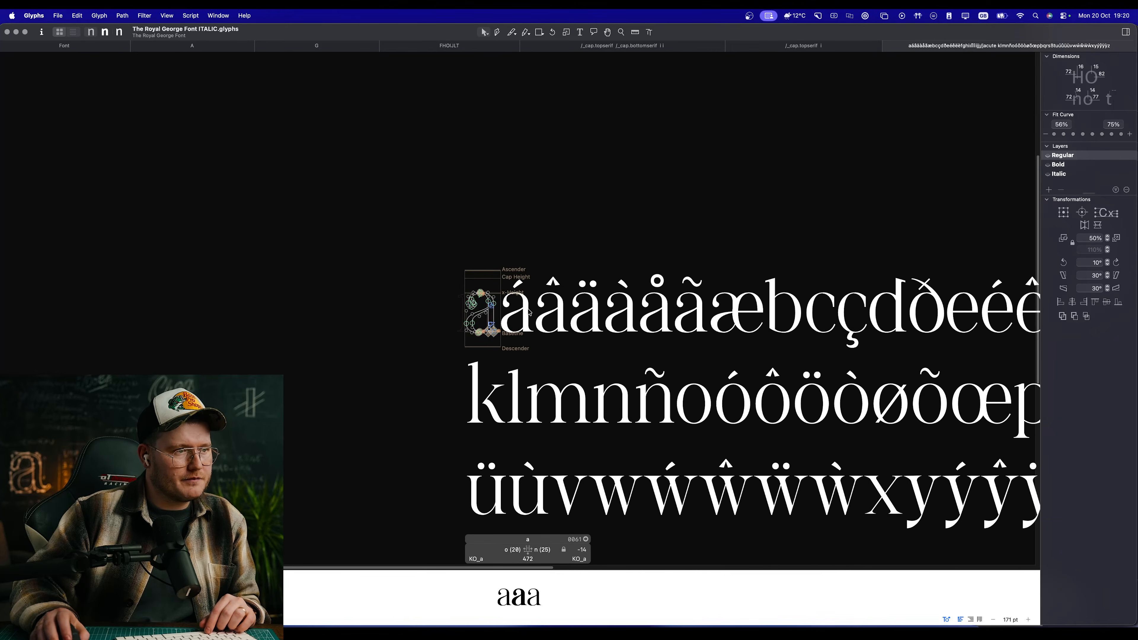
{"action": "left_click", "coordinate": [887, 46]}
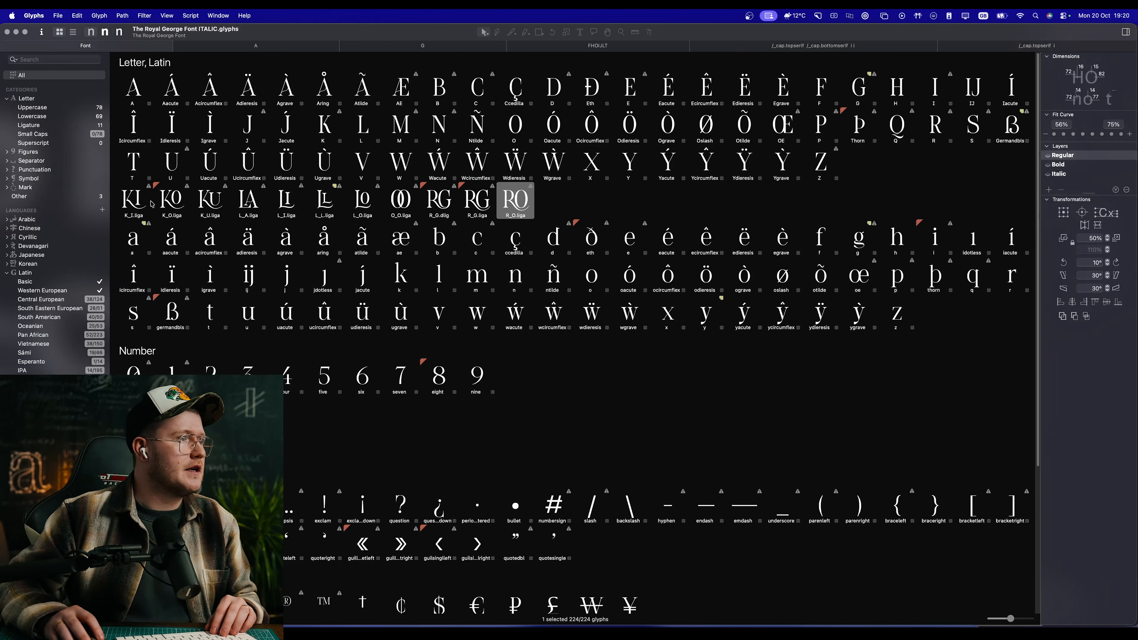
Step: Open the capitals and ligatures from A to R_O.liga in a new edit view and examine their filled shapes
{"action": "double_click", "coordinate": [133, 86]}
{"action": "scroll", "coordinate": [436, 279], "scroll_direction": "down", "scroll_amount": 6}
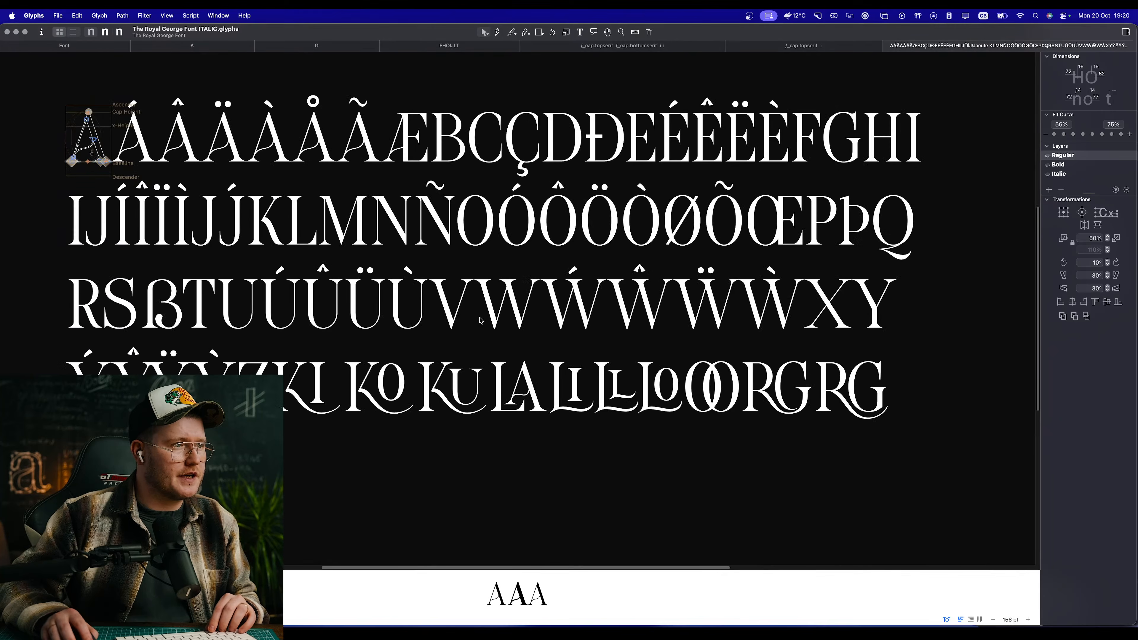
{"action": "scroll", "coordinate": [480, 321], "scroll_direction": "up", "scroll_amount": 2}
{"action": "scroll", "coordinate": [480, 322], "scroll_direction": "up", "scroll_amount": 2}
{"action": "scroll", "coordinate": [450, 318], "scroll_direction": "up", "scroll_amount": 2}
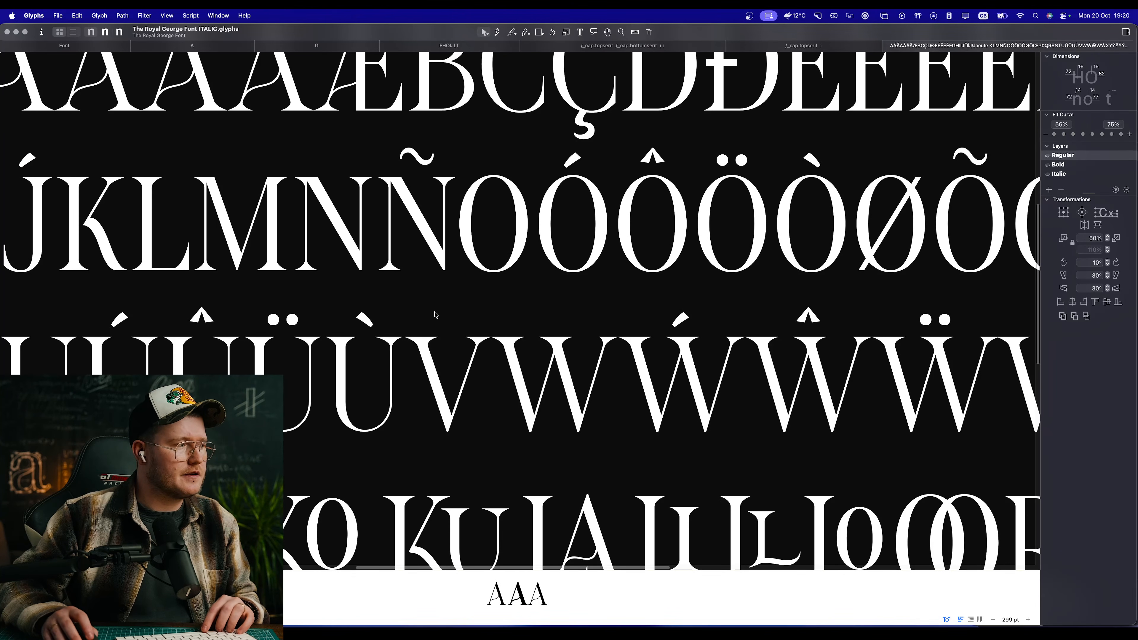
{"action": "key", "text": "space"}
{"action": "left_click_drag", "start_coordinate": [394, 306], "coordinate": [777, 284]}
{"action": "key", "text": "super+minus"}
{"action": "key", "text": "super+minus"}
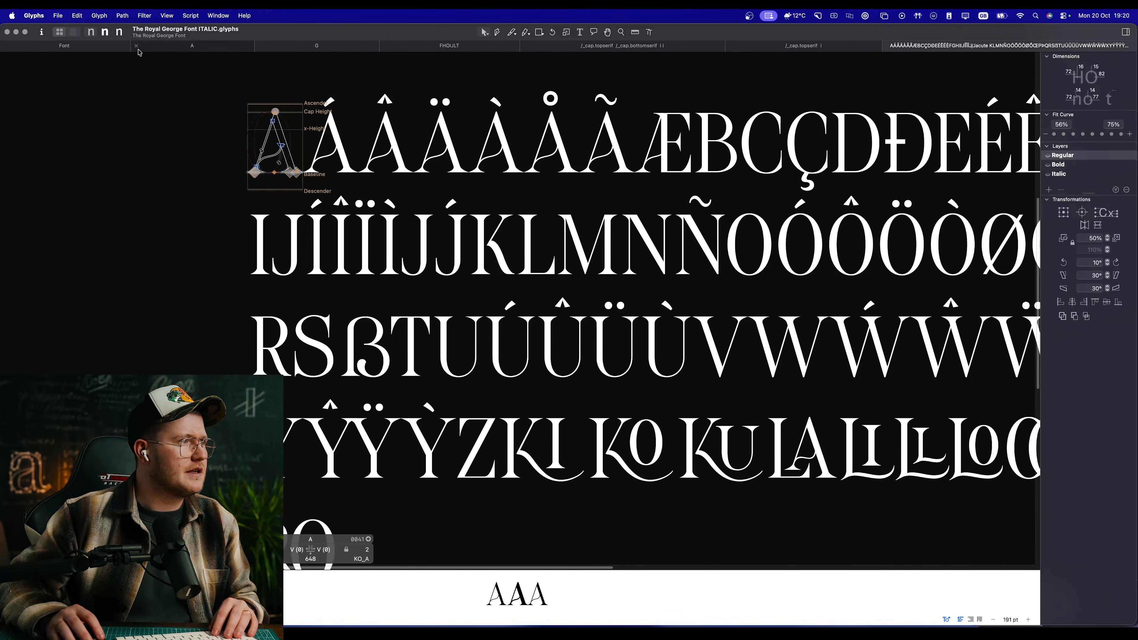
Step: Filter the glyph overview to letters, restore all glyphs, and browse down to the currency symbols and back
{"action": "left_click", "coordinate": [99, 46]}
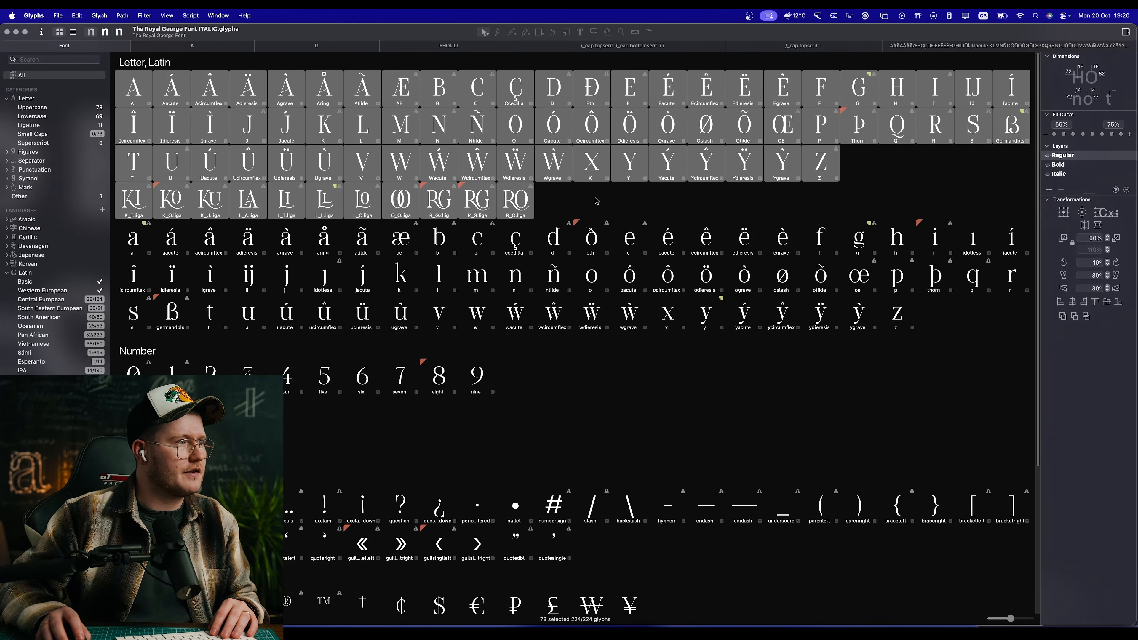
{"action": "left_click", "coordinate": [50, 100]}
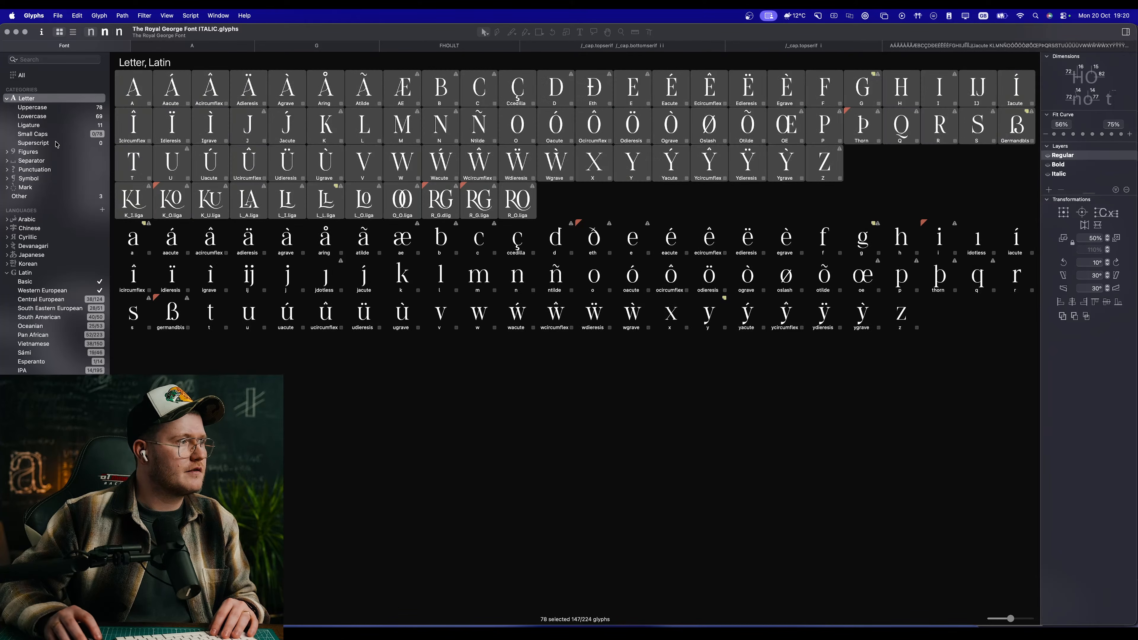
{"action": "left_click", "coordinate": [22, 75]}
{"action": "scroll", "coordinate": [534, 449], "scroll_direction": "down", "scroll_amount": 5}
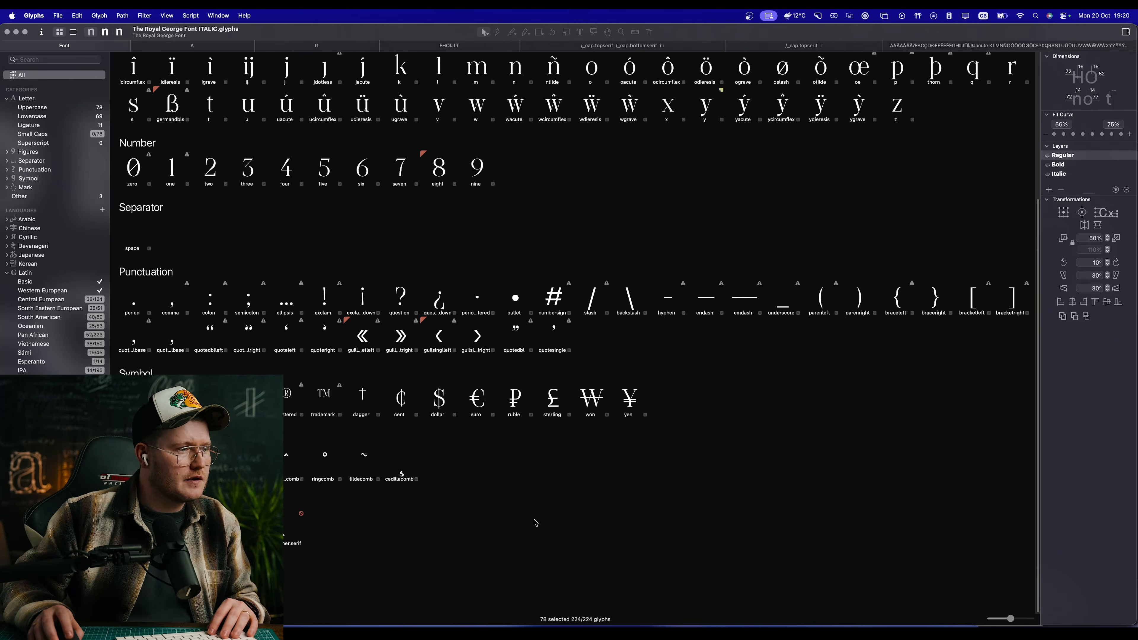
{"action": "left_click", "coordinate": [479, 415]}
{"action": "scroll", "coordinate": [520, 536], "scroll_direction": "up", "scroll_amount": 4}
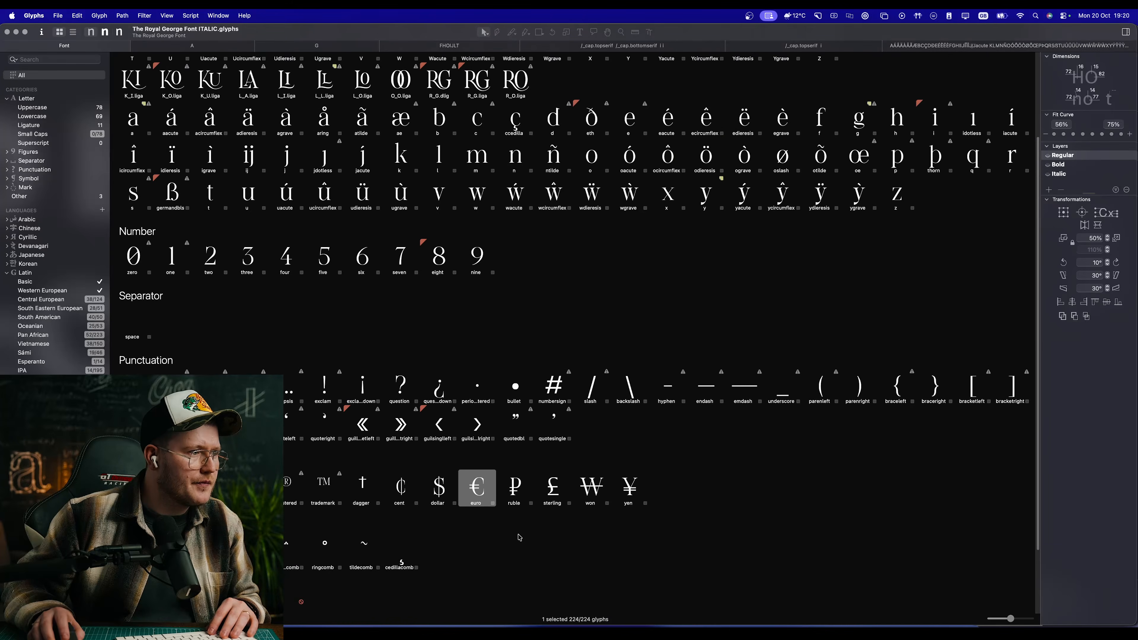
{"action": "scroll", "coordinate": [532, 386], "scroll_direction": "up", "scroll_amount": 2}
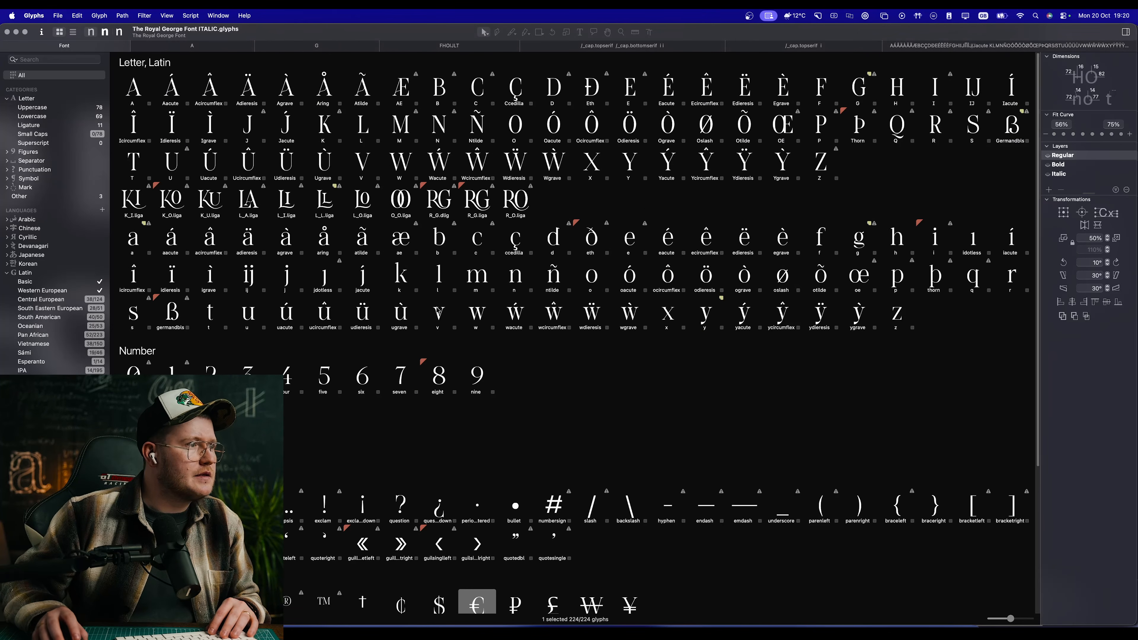
Step: Open the R_G.dlig ligature and examine how the R's leg joins the G in its filled shape
{"action": "double_click", "coordinate": [443, 203]}
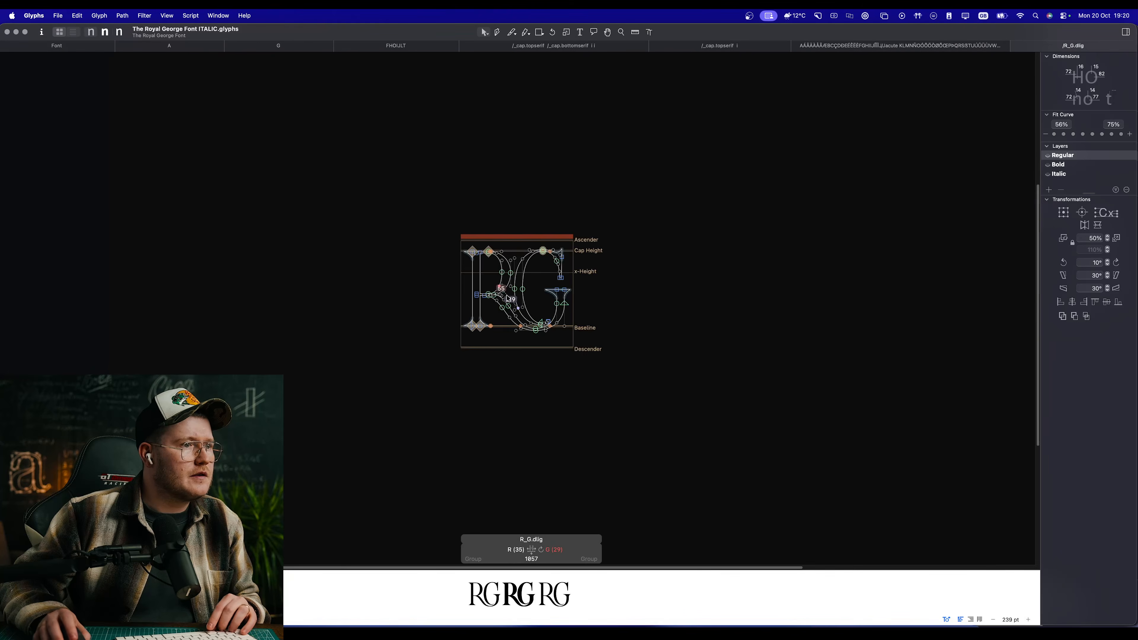
{"action": "scroll", "coordinate": [588, 282], "scroll_direction": "up", "scroll_amount": 3}
{"action": "key", "text": "space"}
{"action": "scroll", "coordinate": [588, 282], "scroll_direction": "up", "scroll_amount": 3}
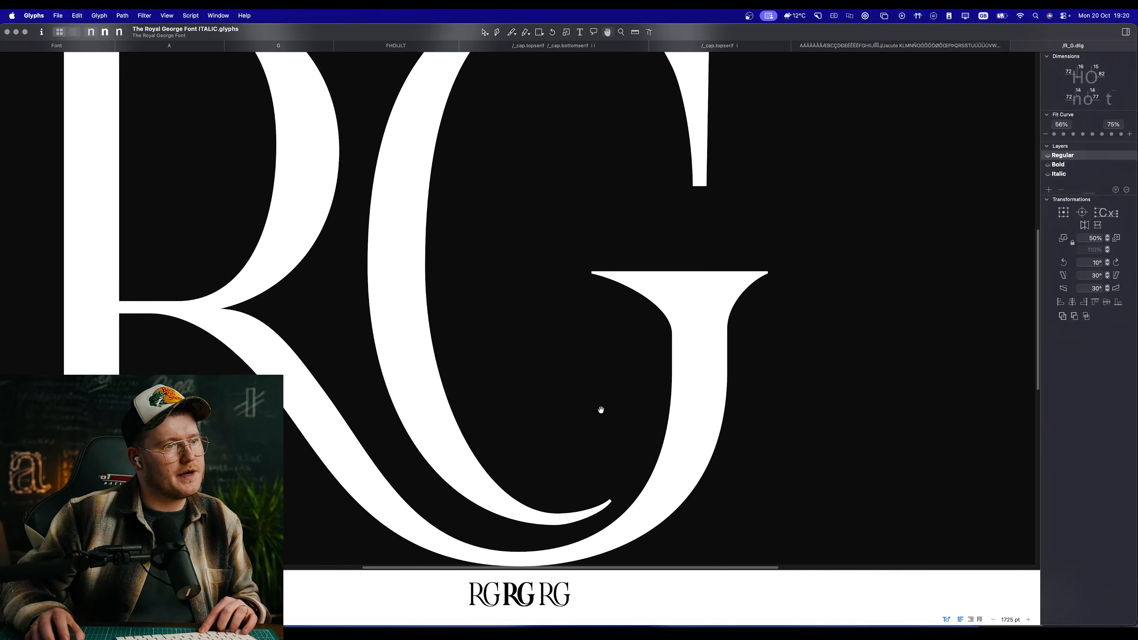
{"action": "scroll", "coordinate": [599, 407], "scroll_direction": "down", "scroll_amount": 6}
{"action": "scroll", "coordinate": [601, 410], "scroll_direction": "up", "scroll_amount": 3}
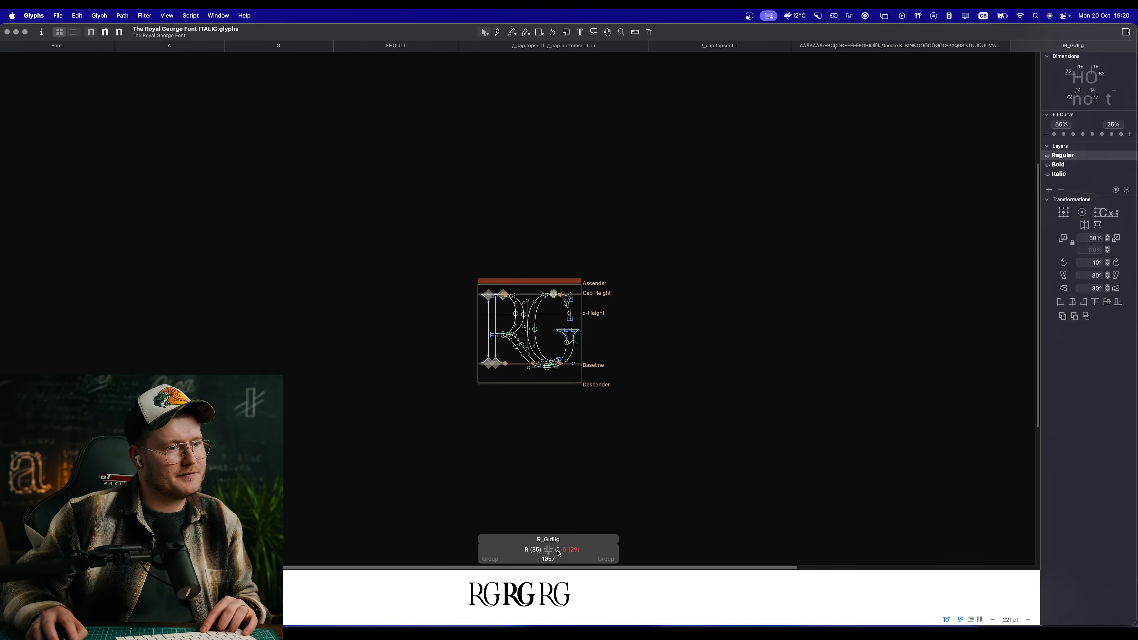
Step: Update the metrics of all glyphs in the font and save the file
{"action": "left_click", "coordinate": [57, 46]}
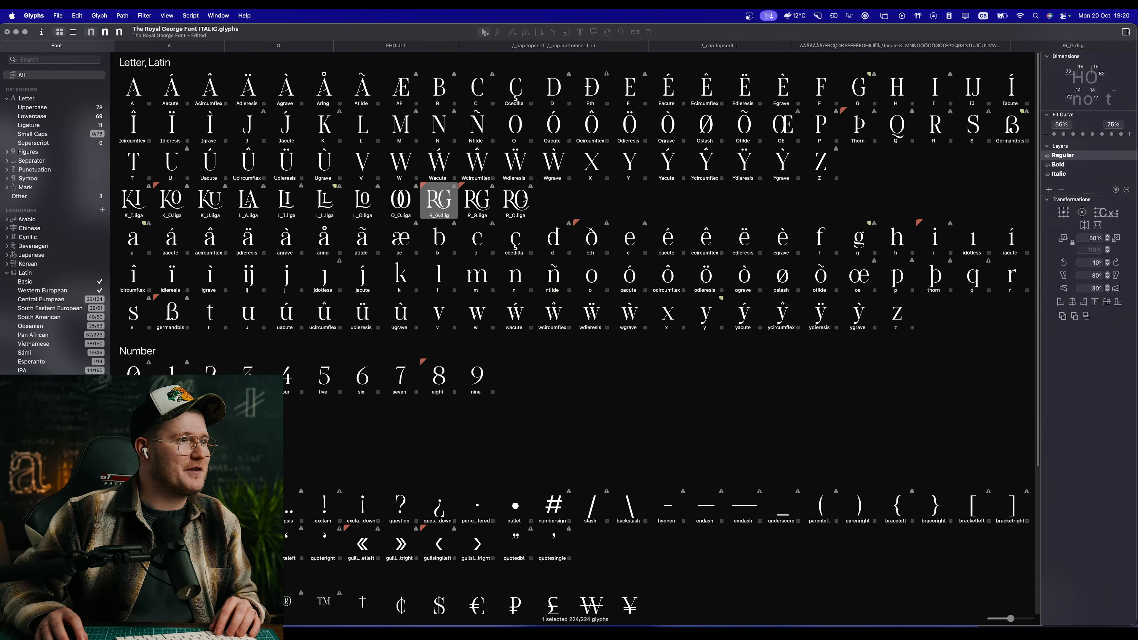
{"action": "key", "text": "super+a"}
{"action": "left_click", "coordinate": [99, 15]}
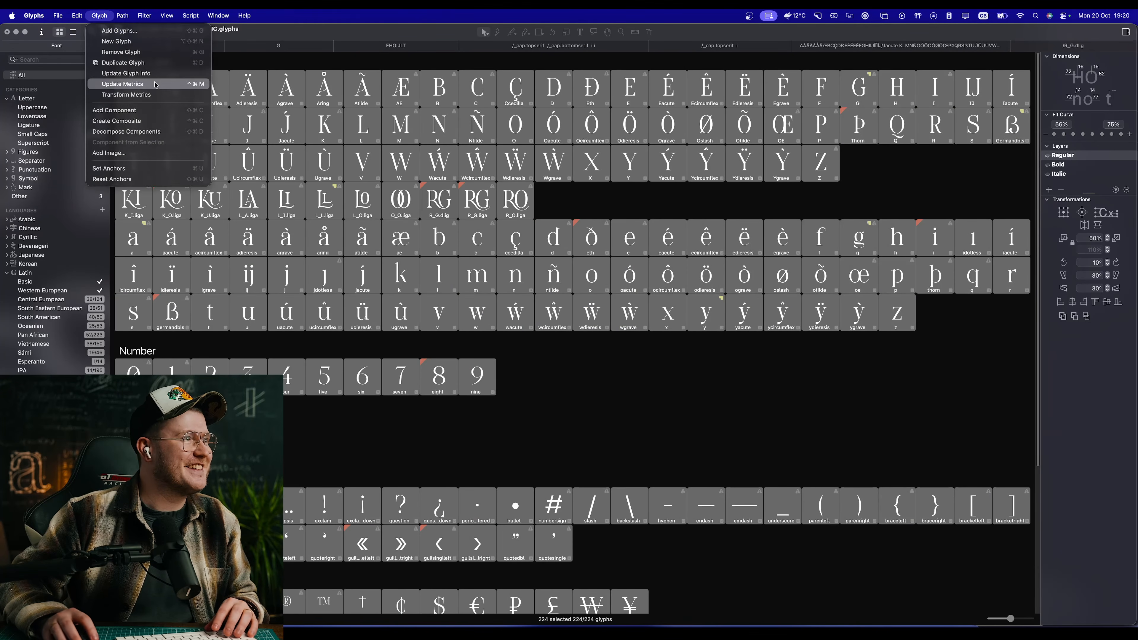
{"action": "left_click", "coordinate": [155, 85]}
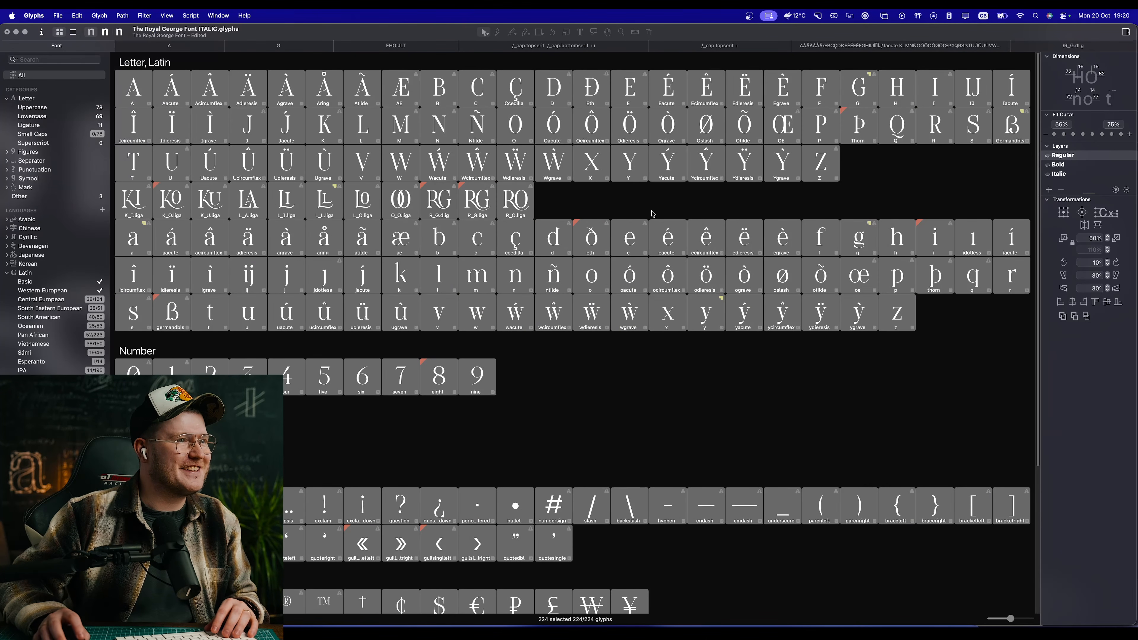
{"action": "left_click", "coordinate": [626, 164]}
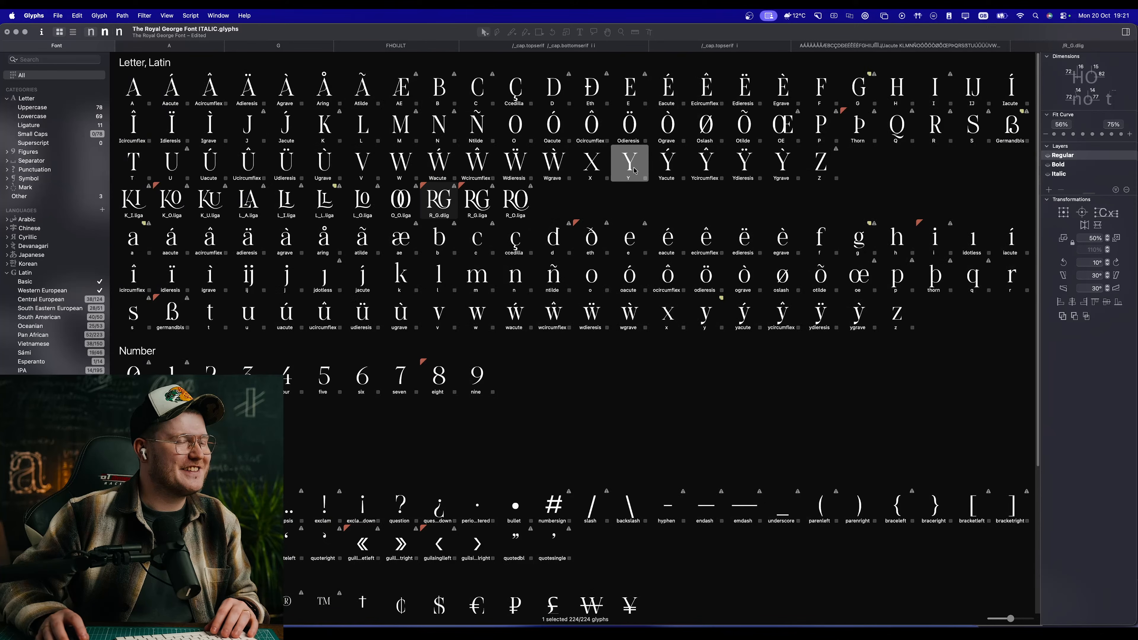
{"action": "key", "text": "super+s"}
Step: Look over the remaining glyphs in the overview, then review the capitals and ligatures in their edit view
{"action": "scroll", "coordinate": [687, 197], "scroll_direction": "down", "scroll_amount": 10}
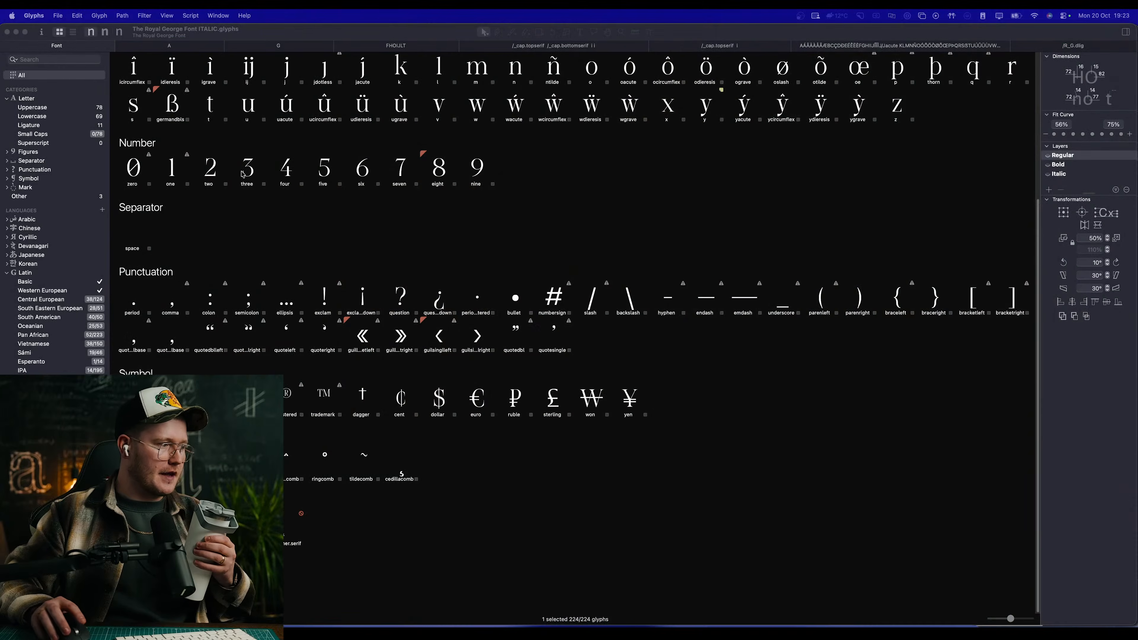
{"action": "scroll", "coordinate": [241, 174], "scroll_direction": "up", "scroll_amount": 5}
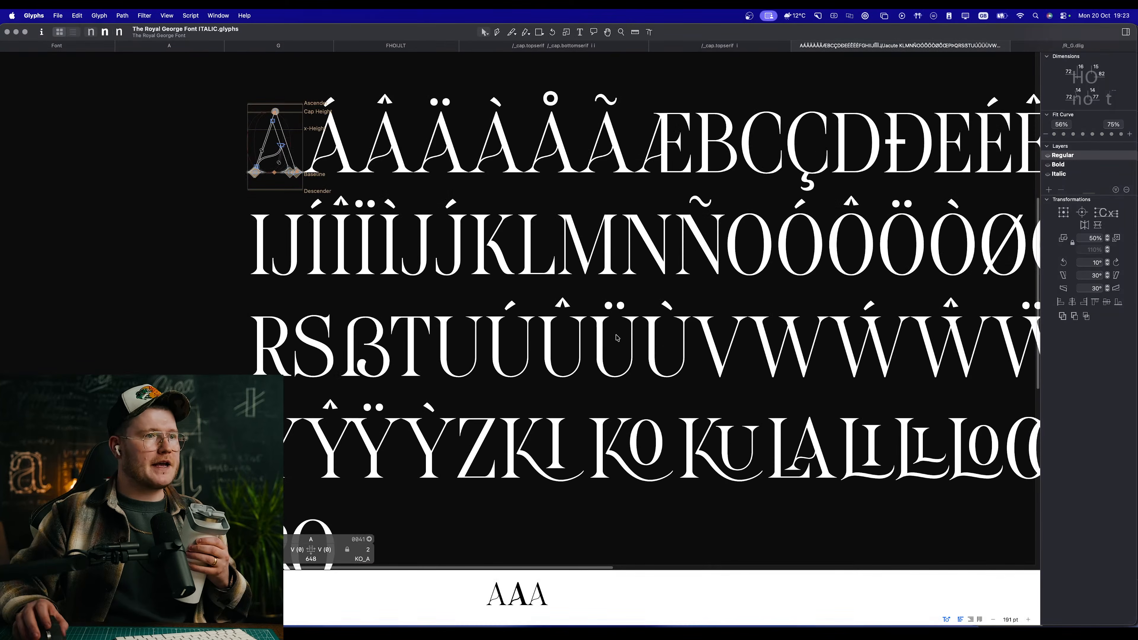
{"action": "scroll", "coordinate": [617, 339], "scroll_direction": "right", "scroll_amount": 8}
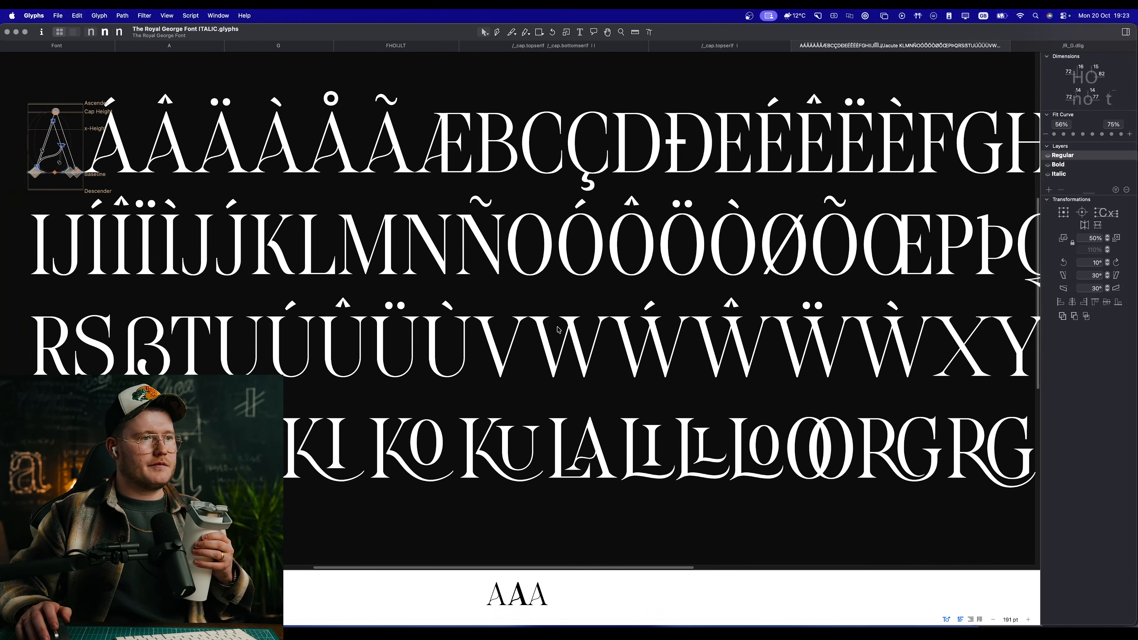
{"action": "scroll", "coordinate": [558, 330], "scroll_direction": "left", "scroll_amount": 1}
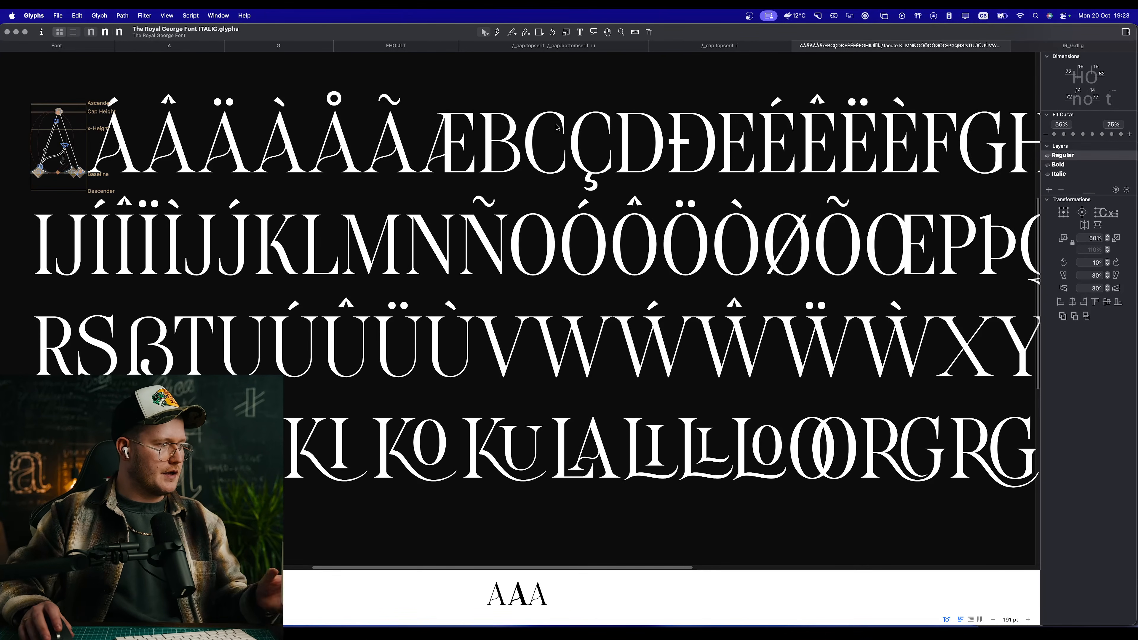
Step: Compare the Regular and Bold masters across the capitals and ligatures, ending on Bold
{"action": "left_click", "coordinate": [119, 31]}
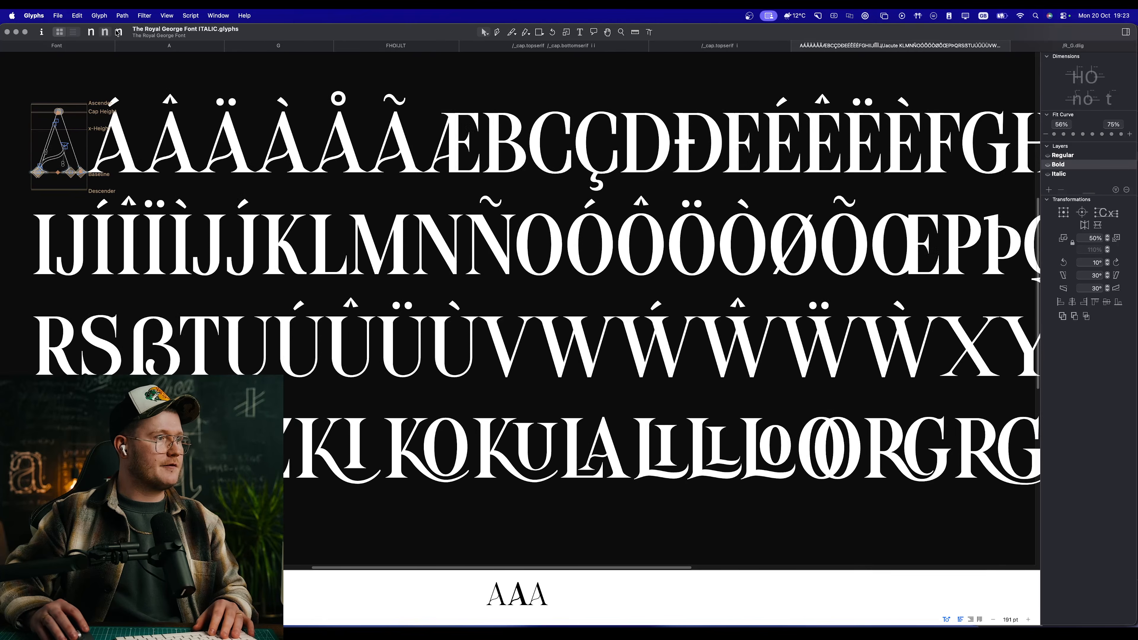
{"action": "left_click", "coordinate": [105, 32]}
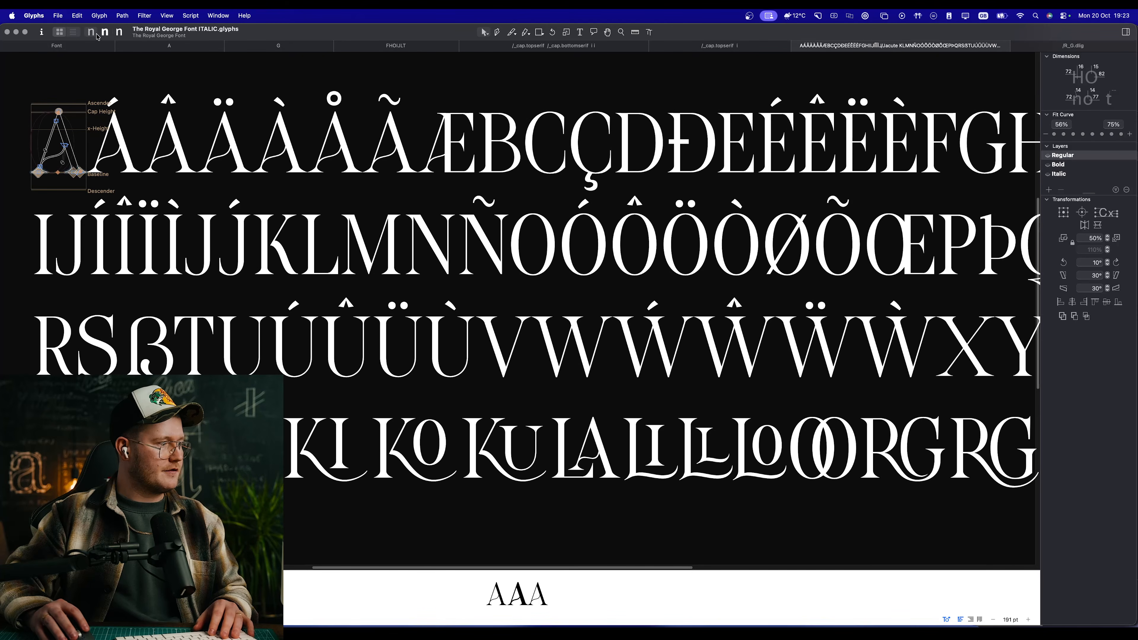
{"action": "left_click", "coordinate": [91, 33]}
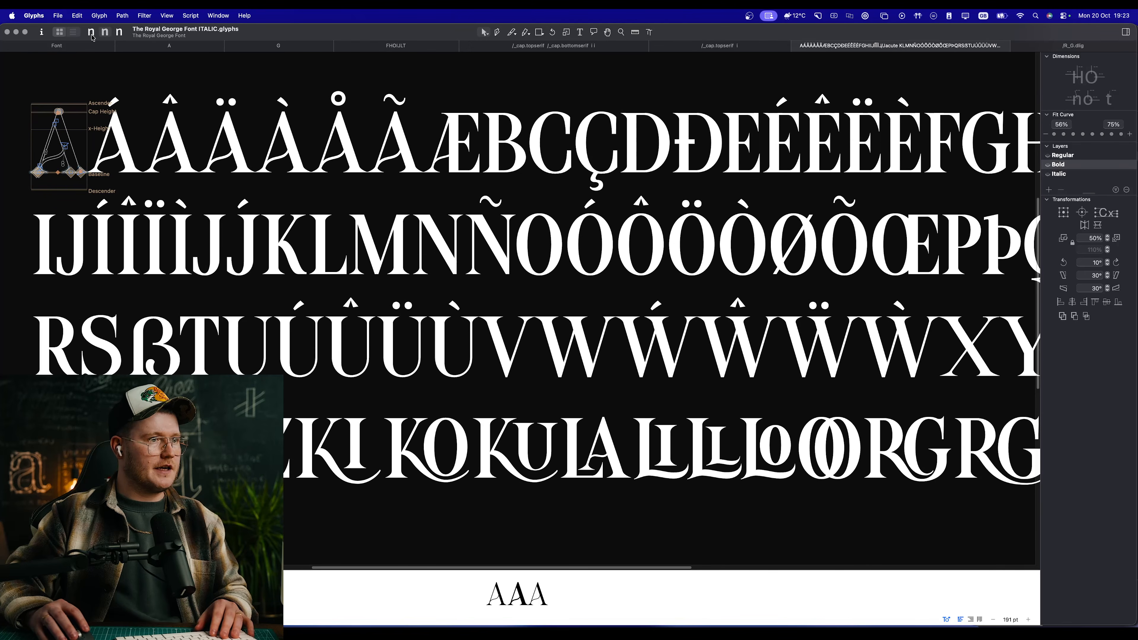
{"action": "left_click", "coordinate": [106, 34]}
{"action": "left_click", "coordinate": [91, 33]}
{"action": "left_click", "coordinate": [105, 34]}
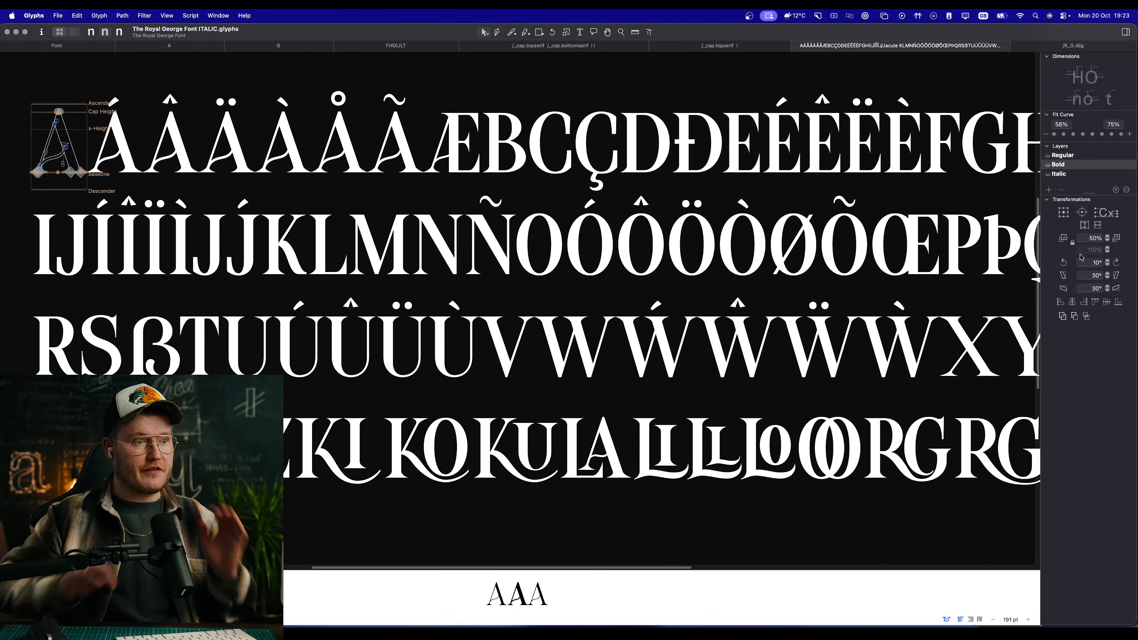
{"action": "scroll", "coordinate": [811, 276], "scroll_direction": "right", "scroll_amount": 3}
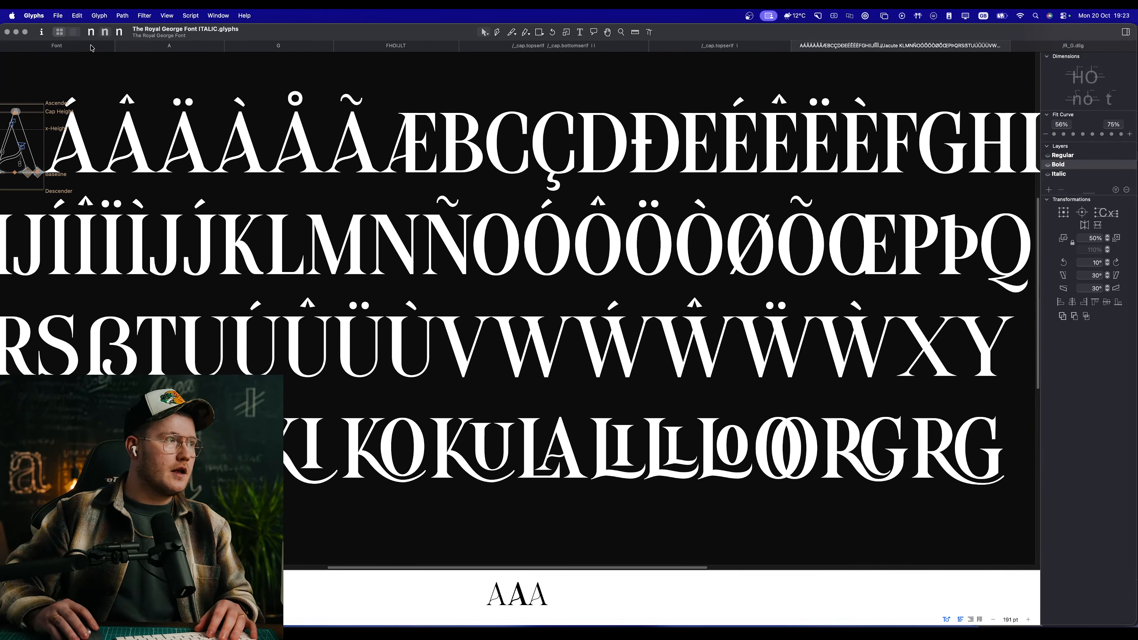
Step: Close The Royal George Font file from its glyph overview and open the recent file CLASSY.glyphs
{"action": "left_click", "coordinate": [91, 47]}
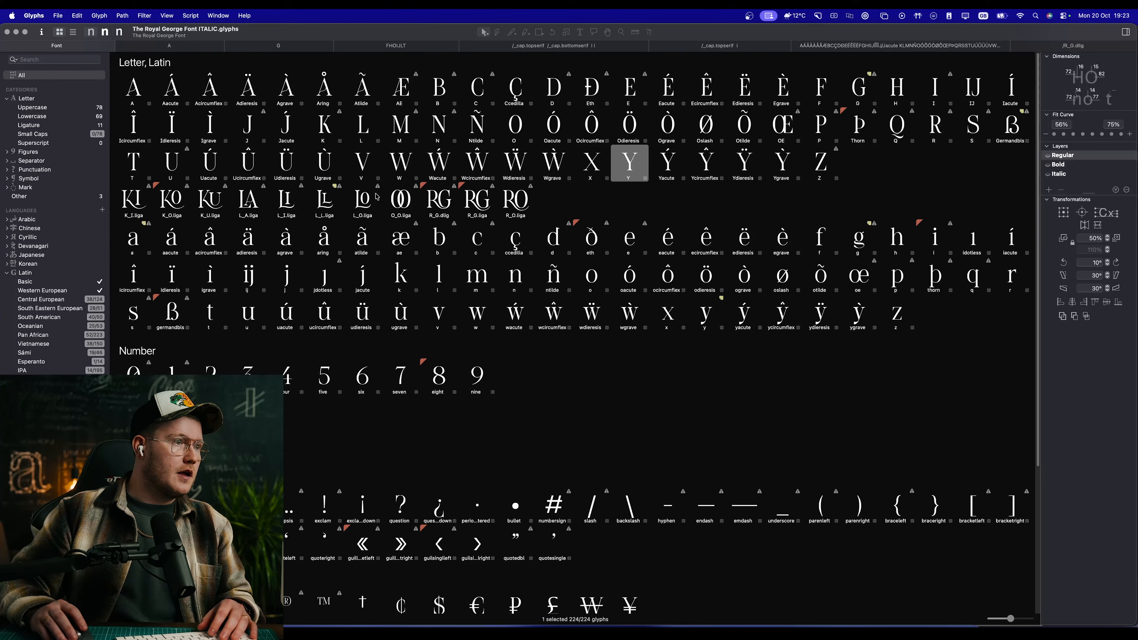
{"action": "left_click", "coordinate": [6, 32]}
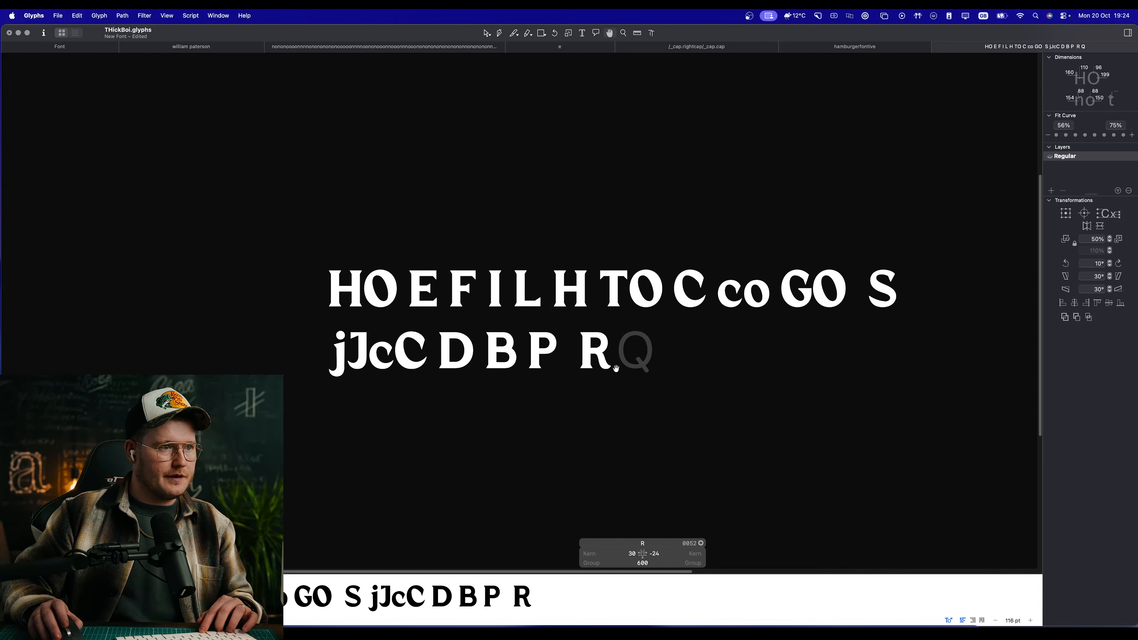
{"action": "left_click", "coordinate": [58, 15]}
{"action": "mouse_move", "coordinate": [98, 74]}
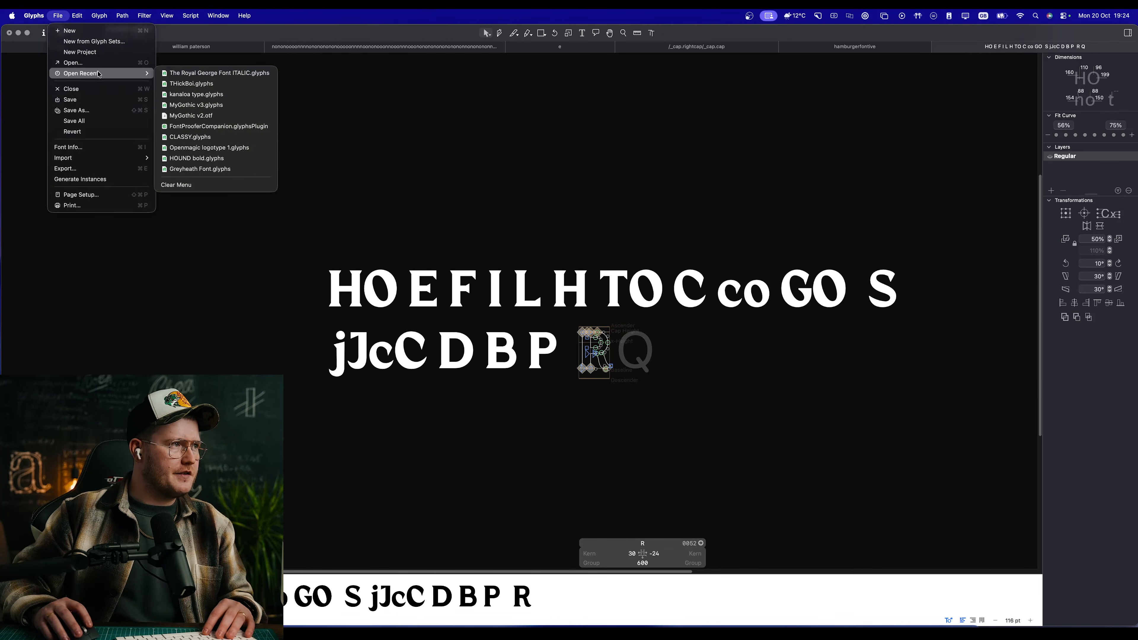
{"action": "left_click", "coordinate": [214, 140]}
Step: Review the lowercase letters of CLASSY.glyphs as filled shapes, from the u through to the f
{"action": "key", "text": "space"}
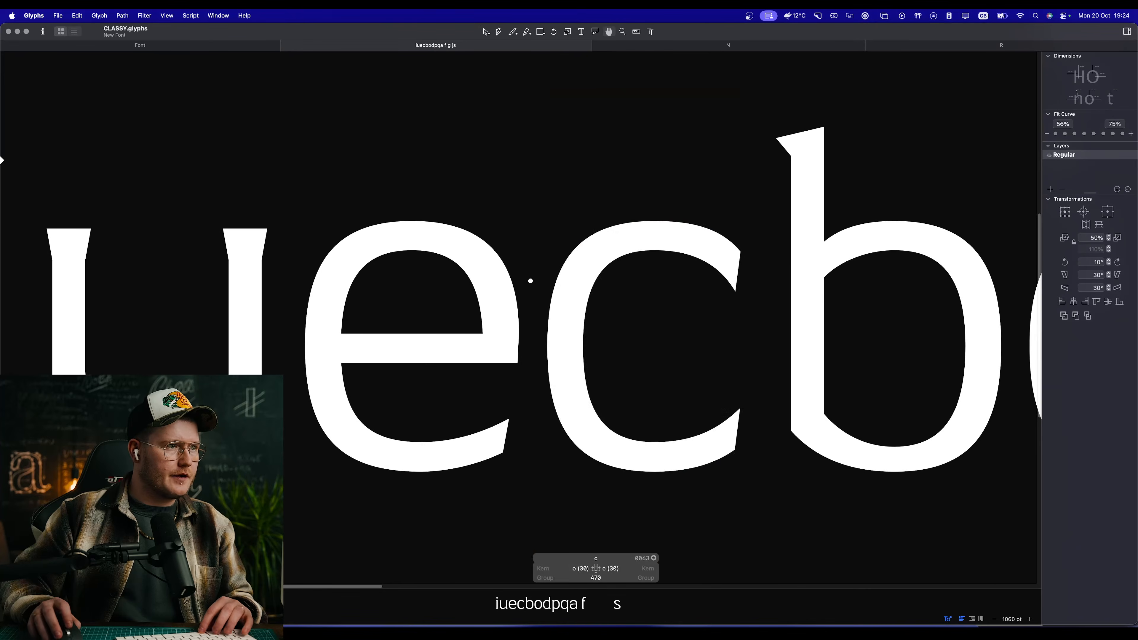
{"action": "left_click_drag", "start_coordinate": [531, 280], "coordinate": [802, 305]}
{"action": "scroll", "coordinate": [581, 342], "scroll_direction": "down", "scroll_amount": 5}
{"action": "scroll", "coordinate": [581, 342], "scroll_direction": "down", "scroll_amount": 3}
{"action": "left_click_drag", "start_coordinate": [771, 350], "coordinate": [421, 286]}
{"action": "left_click_drag", "start_coordinate": [971, 292], "coordinate": [544, 305]}
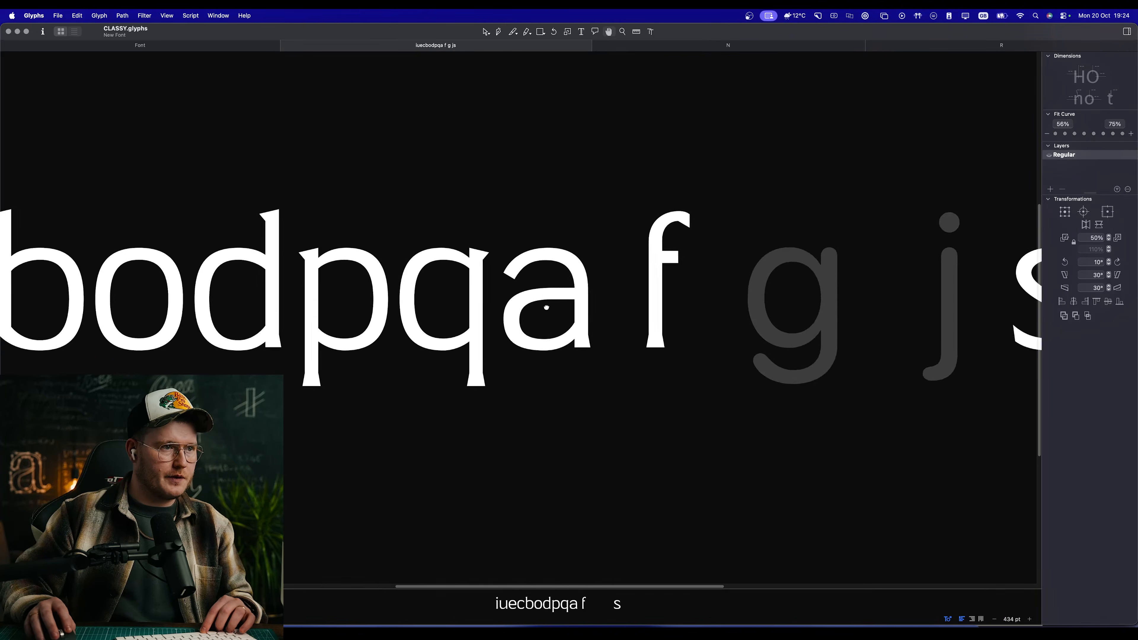
Step: Select the capitals A to Z in the glyph overview and open them together in a new edit view
{"action": "left_click", "coordinate": [210, 48]}
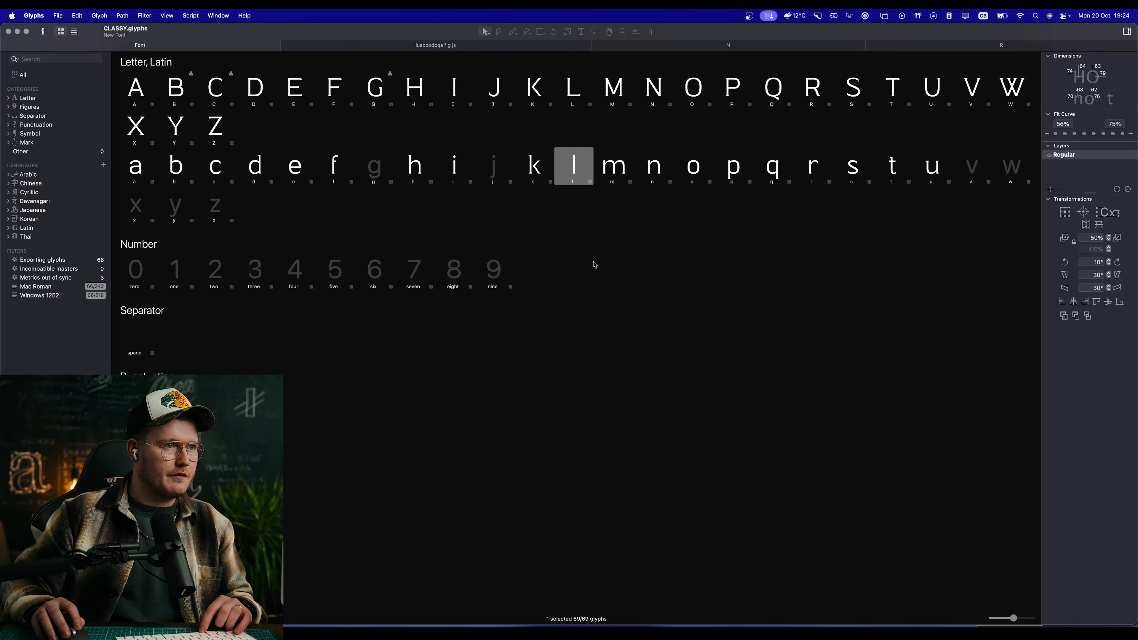
{"action": "left_click", "coordinate": [612, 90]}
{"action": "left_click", "coordinate": [121, 81]}
{"action": "double_click", "coordinate": [217, 132], "text": "shift"}
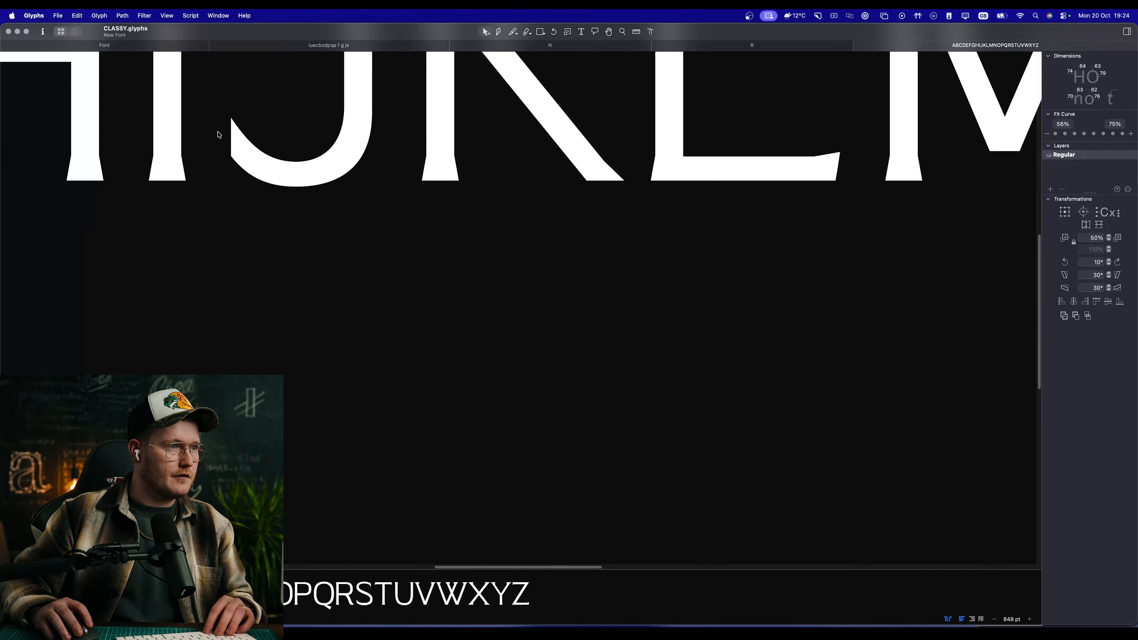
{"action": "scroll", "coordinate": [603, 277], "scroll_direction": "down", "scroll_amount": 10}
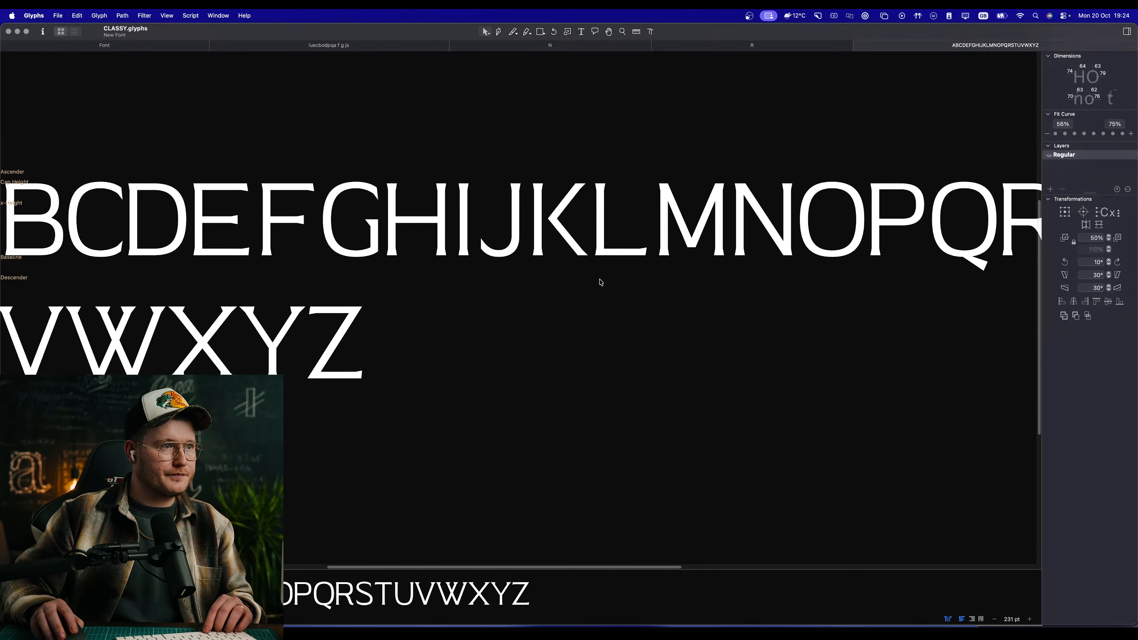
Step: Replace the alphabet in the edit view with the sample text SIMPLE AND BASIC
{"action": "key", "text": "t"}
{"action": "key", "text": "super+a"}
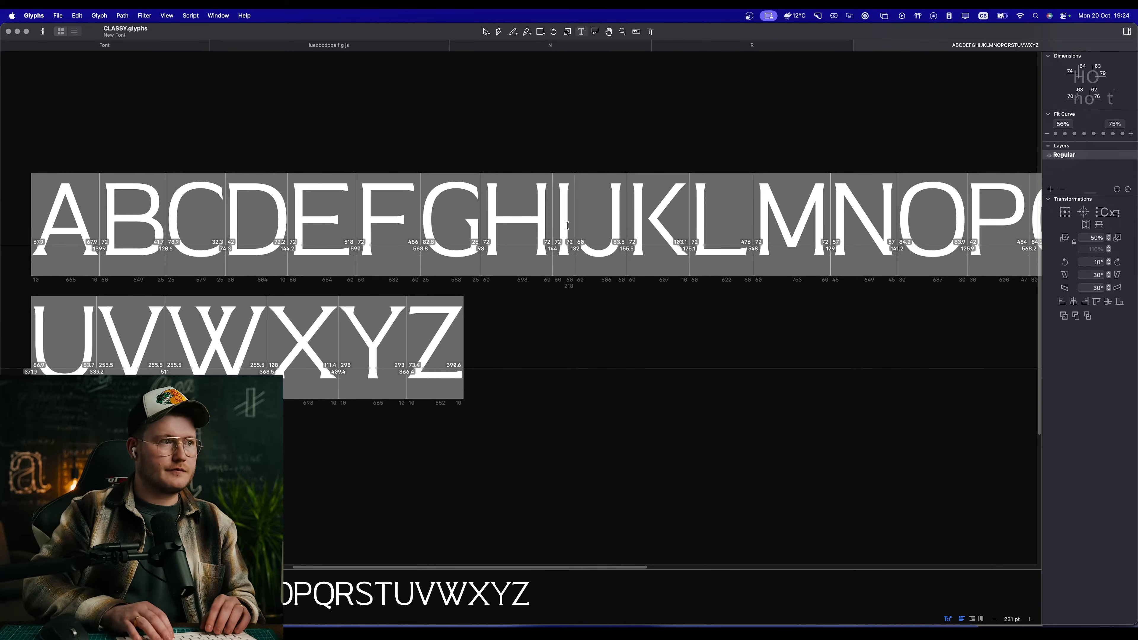
{"action": "type", "text": "SIMPLE AND BASIC"}
{"action": "key", "text": "Escape"}
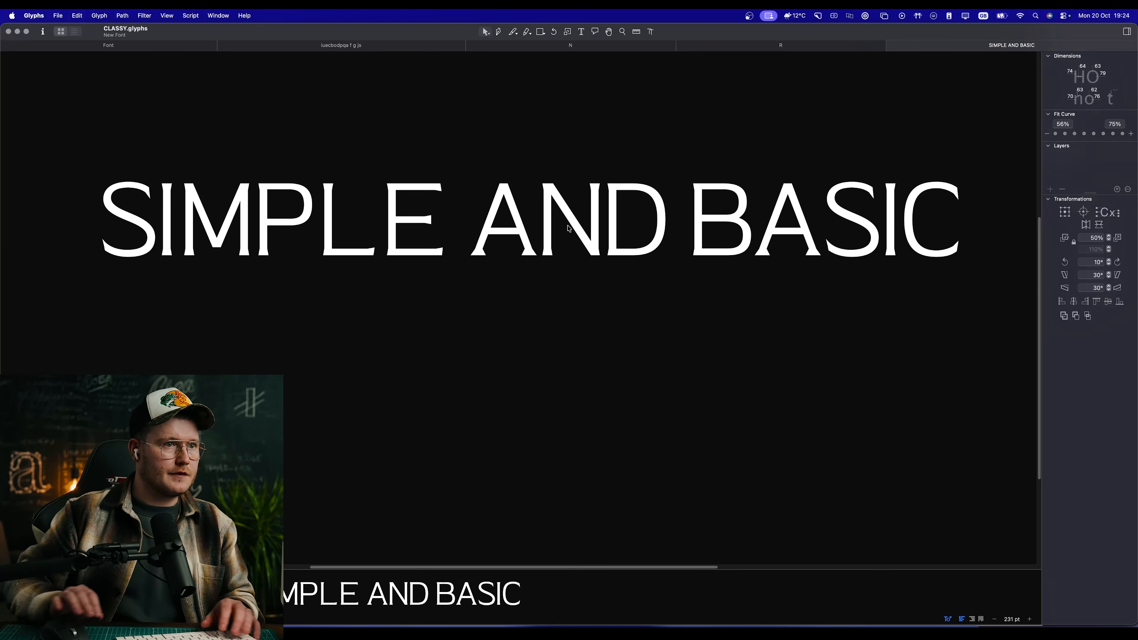
Step: Review the SIMPLE AND BASIC sample at small and large sizes, then close CLASSY.glyphs
{"action": "key", "text": "h"}
{"action": "scroll", "coordinate": [632, 300], "scroll_direction": "down", "scroll_amount": 5}
{"action": "scroll", "coordinate": [592, 270], "scroll_direction": "up", "scroll_amount": 4}
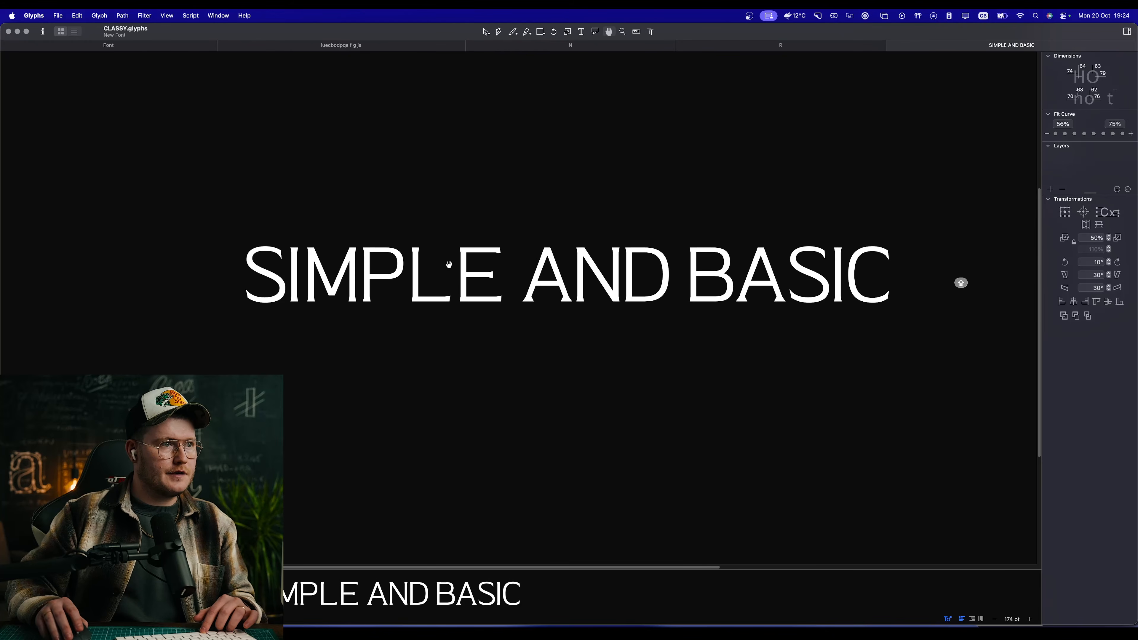
{"action": "scroll", "coordinate": [449, 265], "scroll_direction": "down", "scroll_amount": 2}
{"action": "scroll", "coordinate": [440, 264], "scroll_direction": "up", "scroll_amount": 5}
{"action": "scroll", "coordinate": [455, 247], "scroll_direction": "down", "scroll_amount": 7}
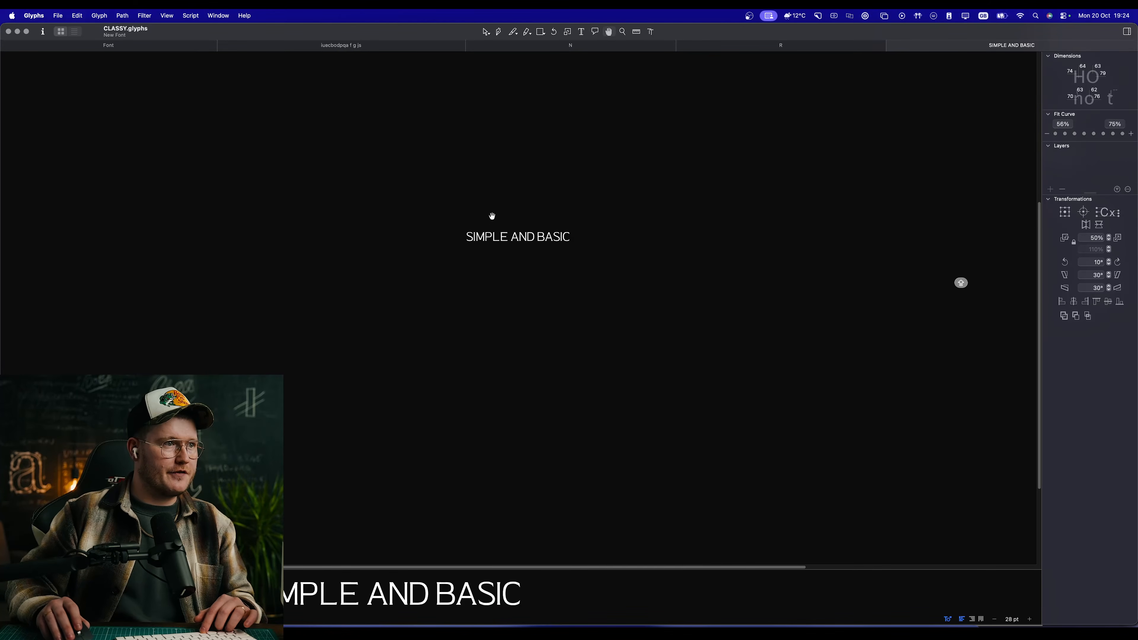
{"action": "scroll", "coordinate": [522, 236], "scroll_direction": "up", "scroll_amount": 6}
{"action": "key", "text": "v"}
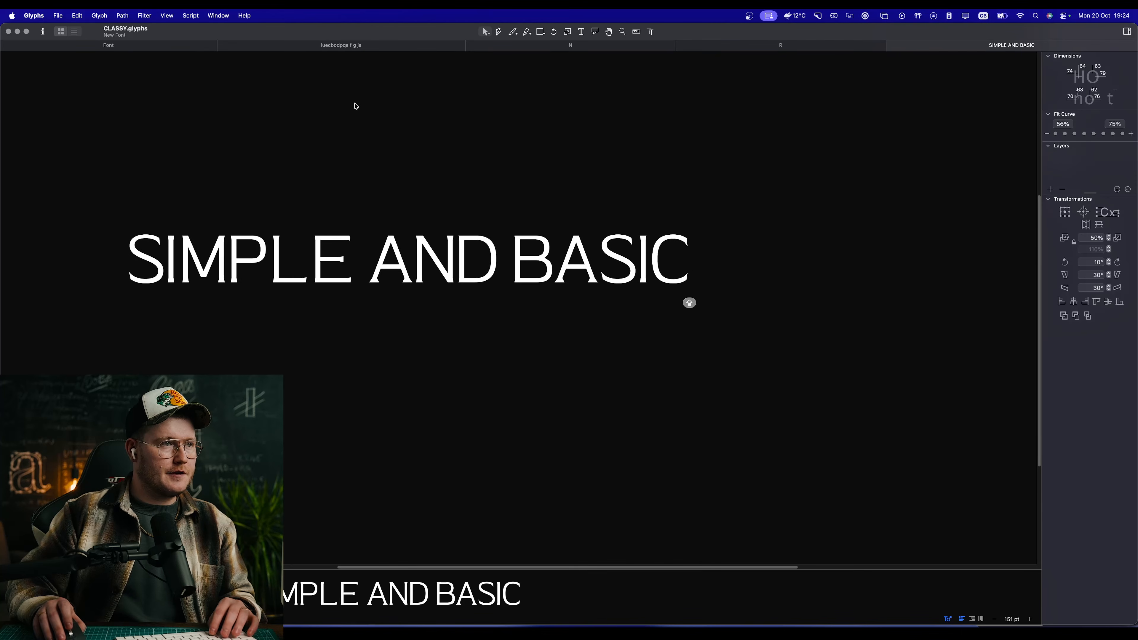
{"action": "left_click", "coordinate": [8, 32]}
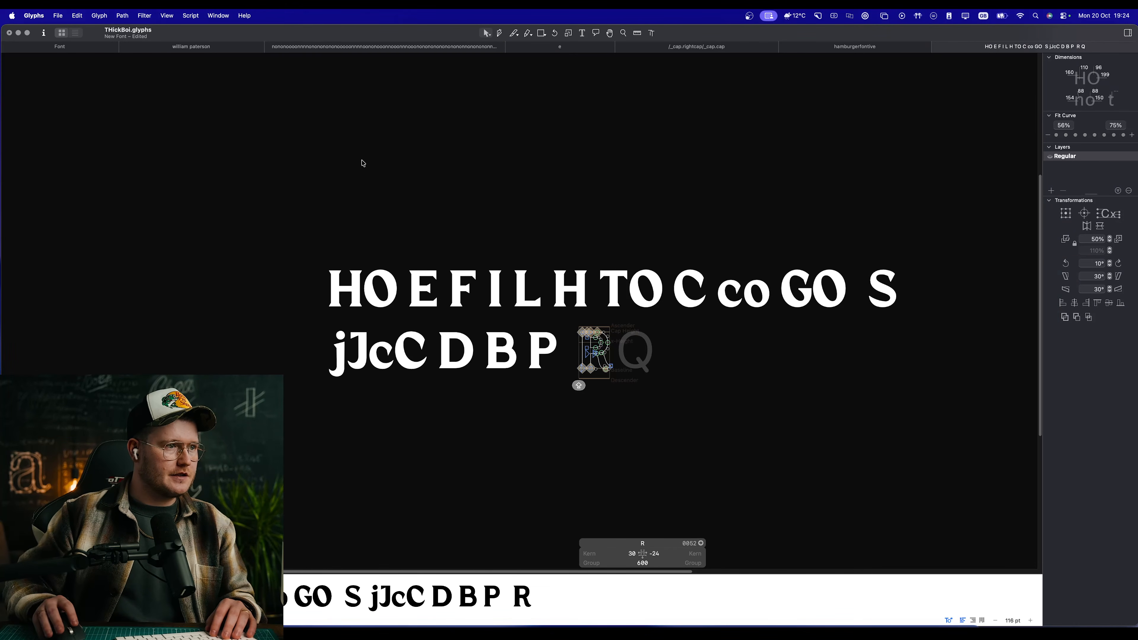
Step: Open the recent file Openmagic logotype 1.glyphs and accept the version warning
{"action": "left_click", "coordinate": [86, 15]}
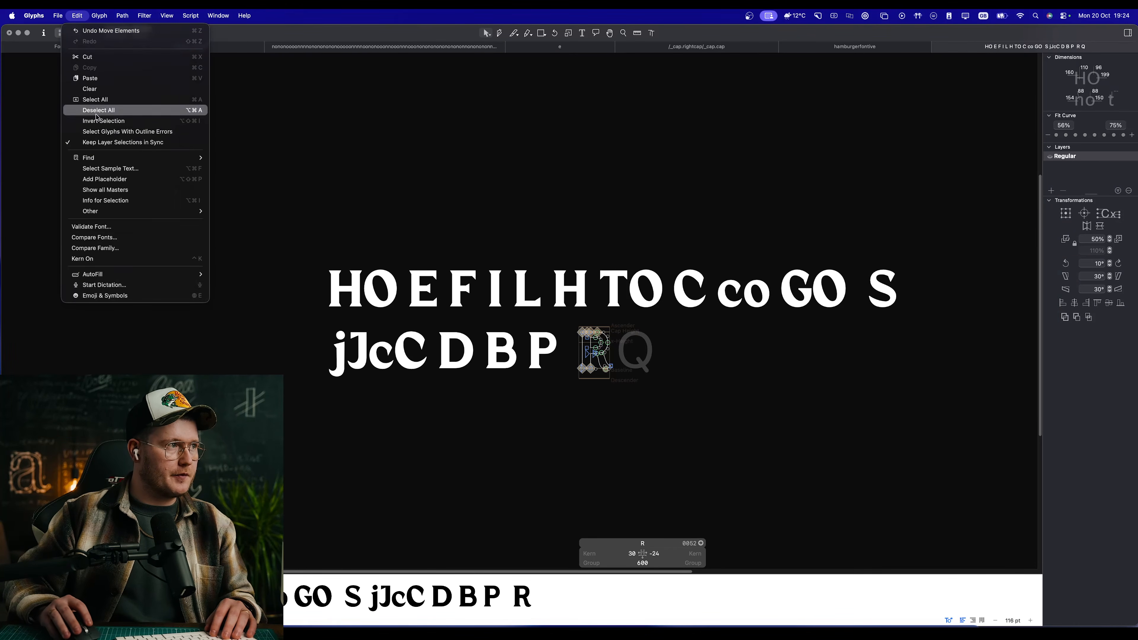
{"action": "mouse_move", "coordinate": [57, 15]}
{"action": "mouse_move", "coordinate": [103, 73]}
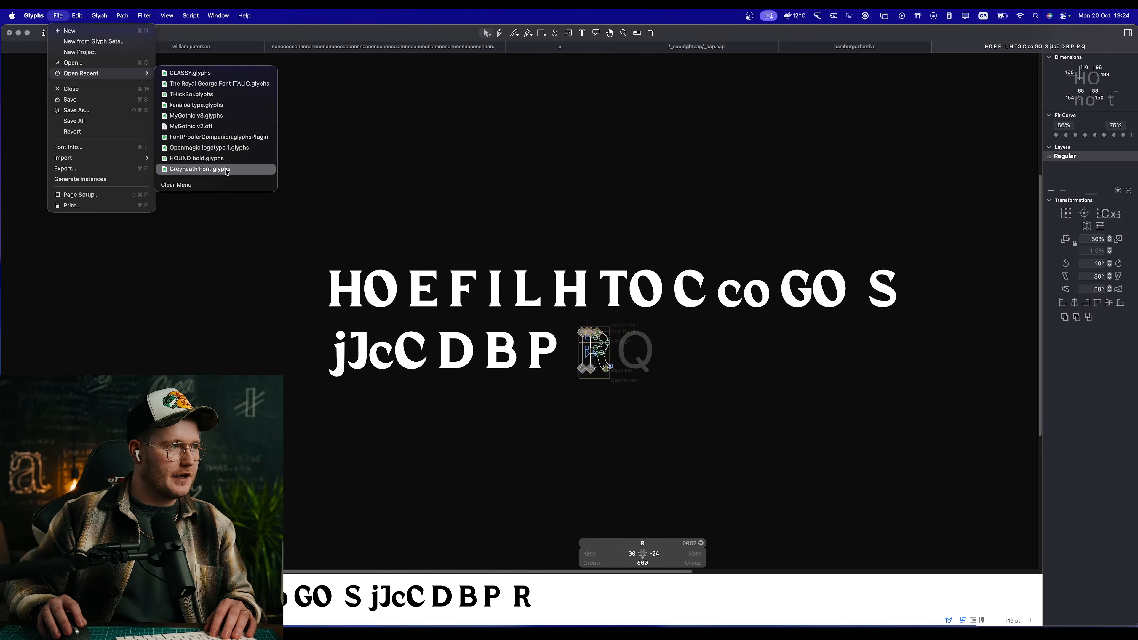
{"action": "left_click", "coordinate": [232, 152]}
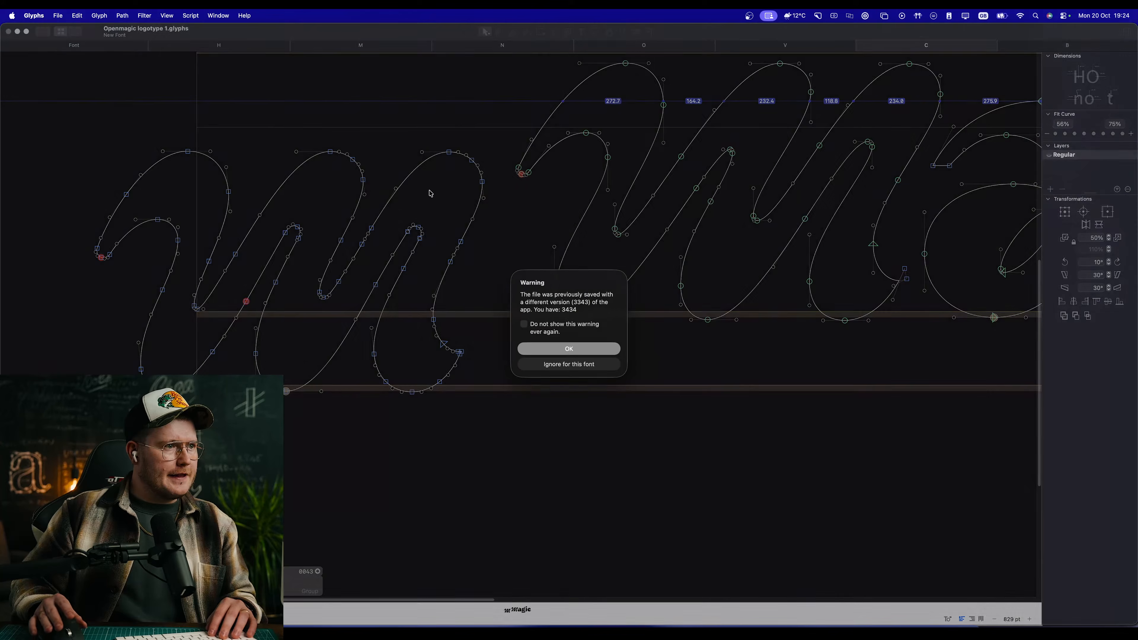
{"action": "left_click", "coordinate": [579, 352]}
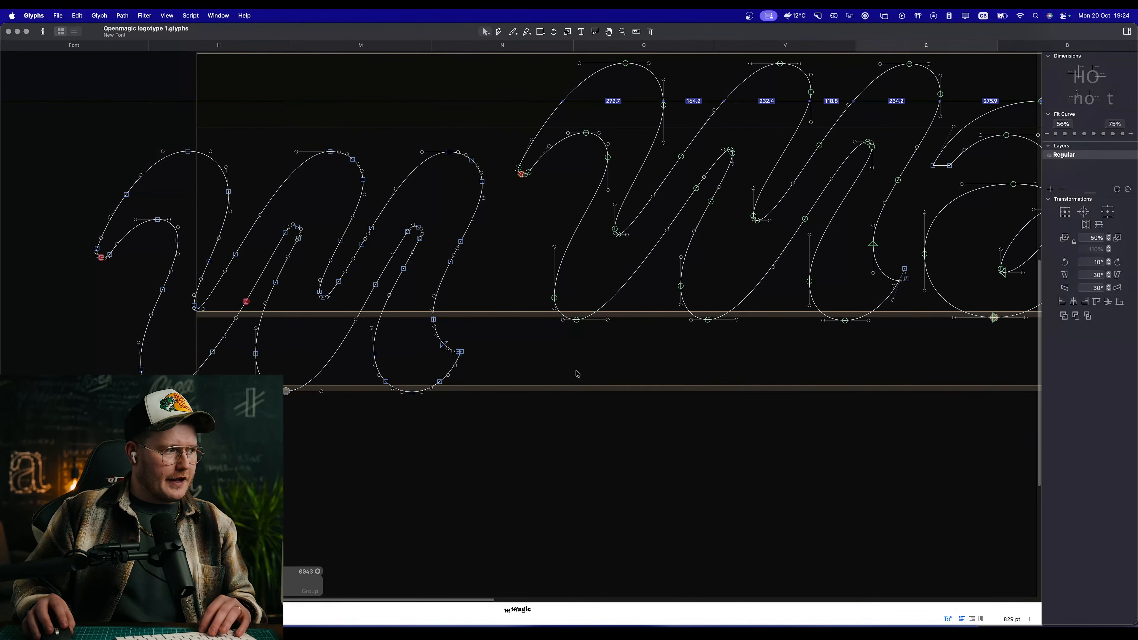
Step: Examine the whole Magic logotype as filled shapes, then look closer at its M, a and g
{"action": "key", "text": "space"}
{"action": "left_click_drag", "start_coordinate": [612, 382], "coordinate": [348, 440]}
{"action": "left_click_drag", "start_coordinate": [540, 438], "coordinate": [291, 412]}
{"action": "scroll", "coordinate": [444, 403], "scroll_direction": "down", "scroll_amount": 5}
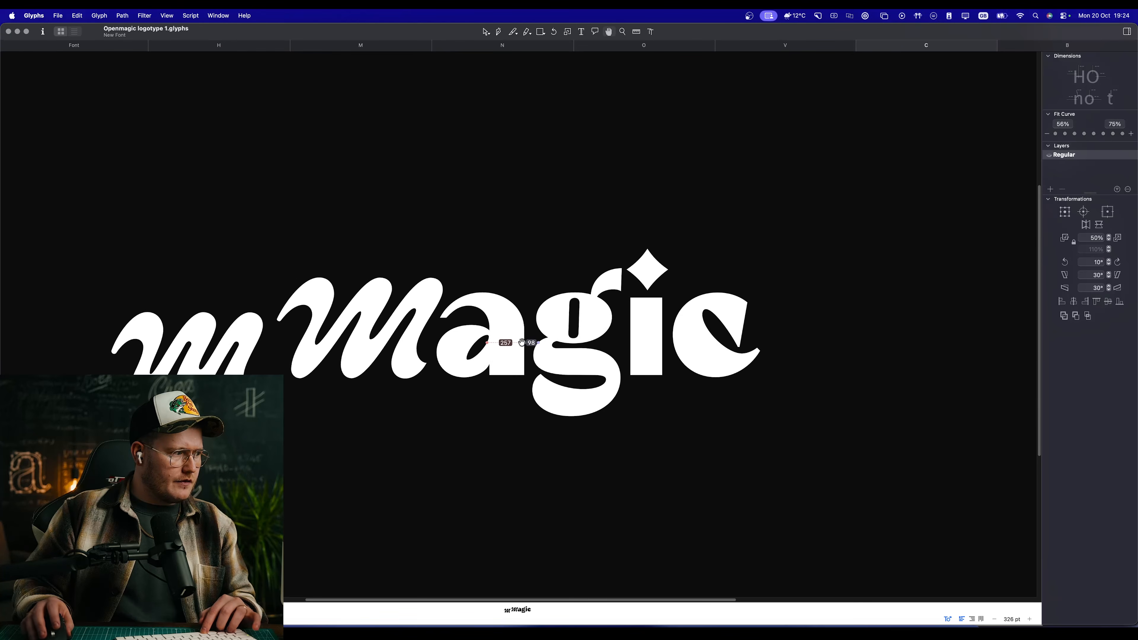
{"action": "scroll", "coordinate": [454, 305], "scroll_direction": "up", "scroll_amount": 3}
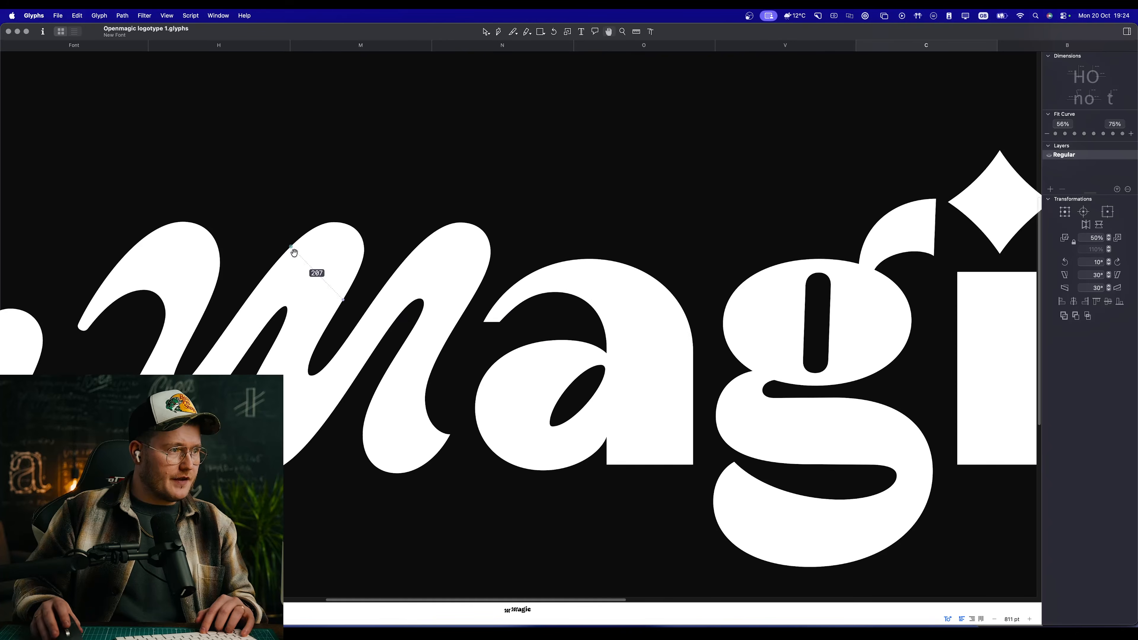
Step: Inspect a curve node and its handle in the M's inner notch, then compare the filled and outline logotype
{"action": "scroll", "coordinate": [274, 305], "scroll_direction": "up", "scroll_amount": 8}
{"action": "left_click", "coordinate": [656, 307]}
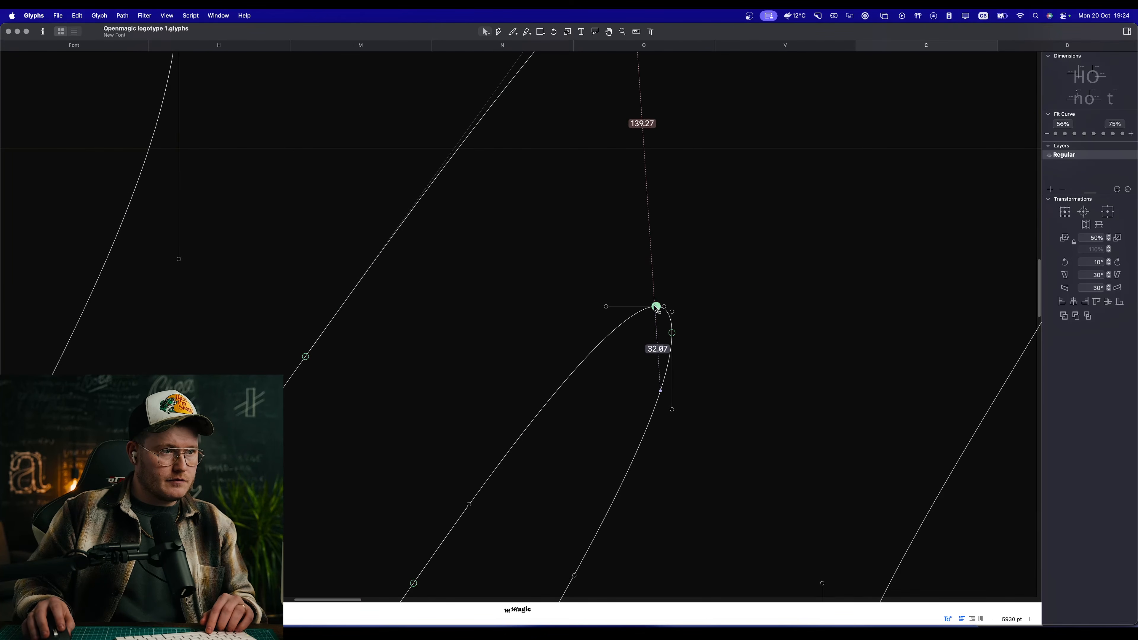
{"action": "left_click", "coordinate": [605, 307]}
{"action": "key", "text": "space"}
{"action": "scroll", "coordinate": [641, 333], "scroll_direction": "down", "scroll_amount": 8}
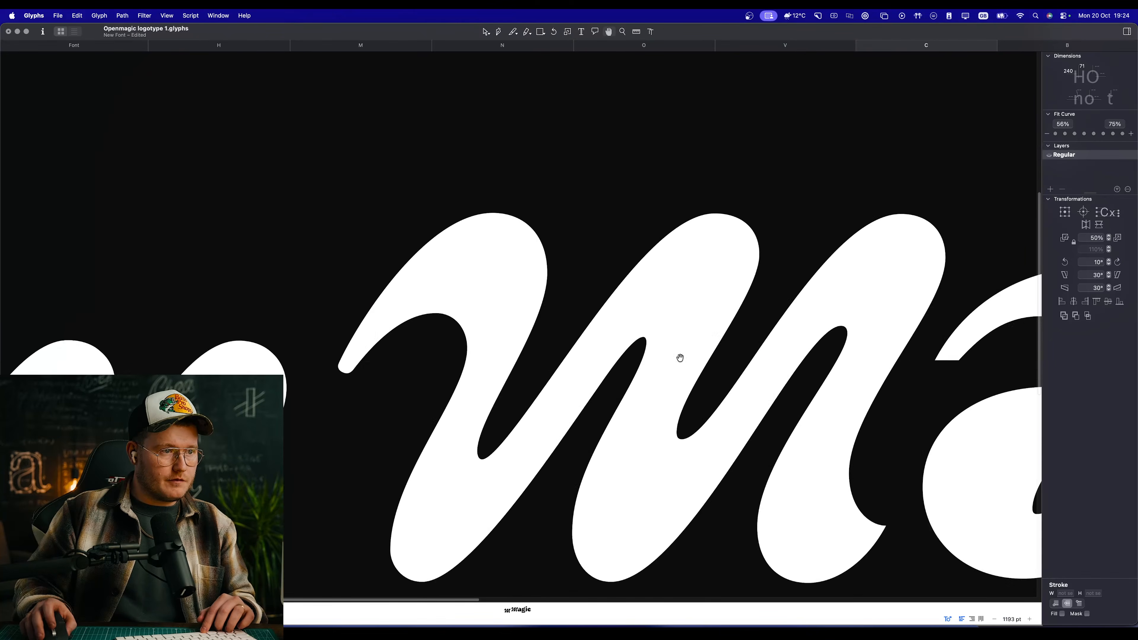
{"action": "scroll", "coordinate": [472, 331], "scroll_direction": "down", "scroll_amount": 4}
{"action": "scroll", "coordinate": [516, 325], "scroll_direction": "up", "scroll_amount": 5}
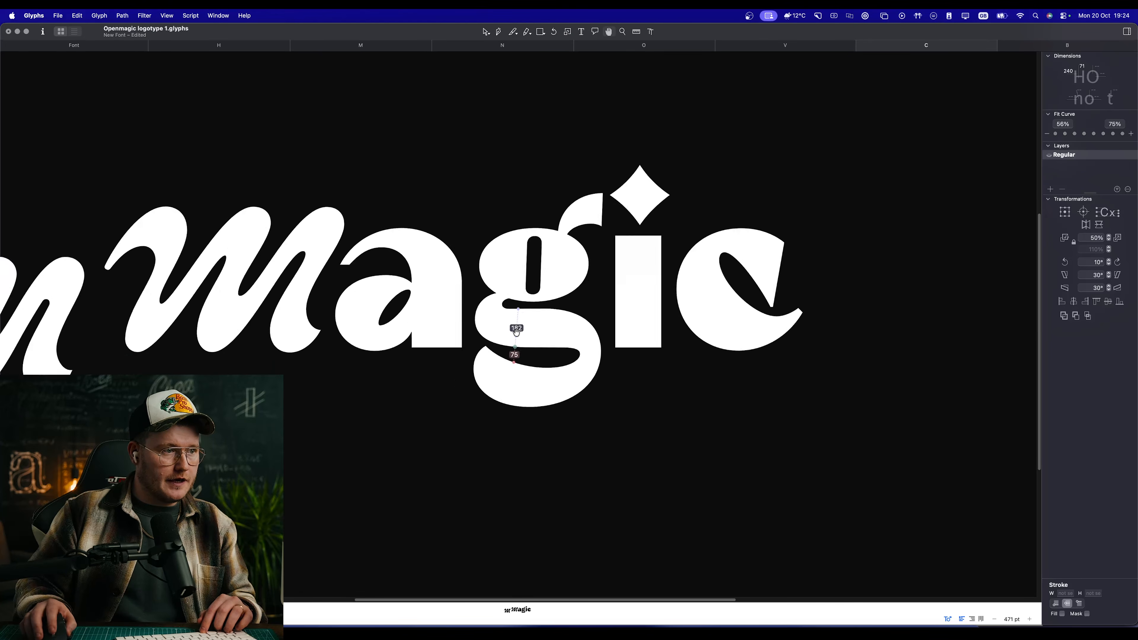
{"action": "key", "text": "space"}
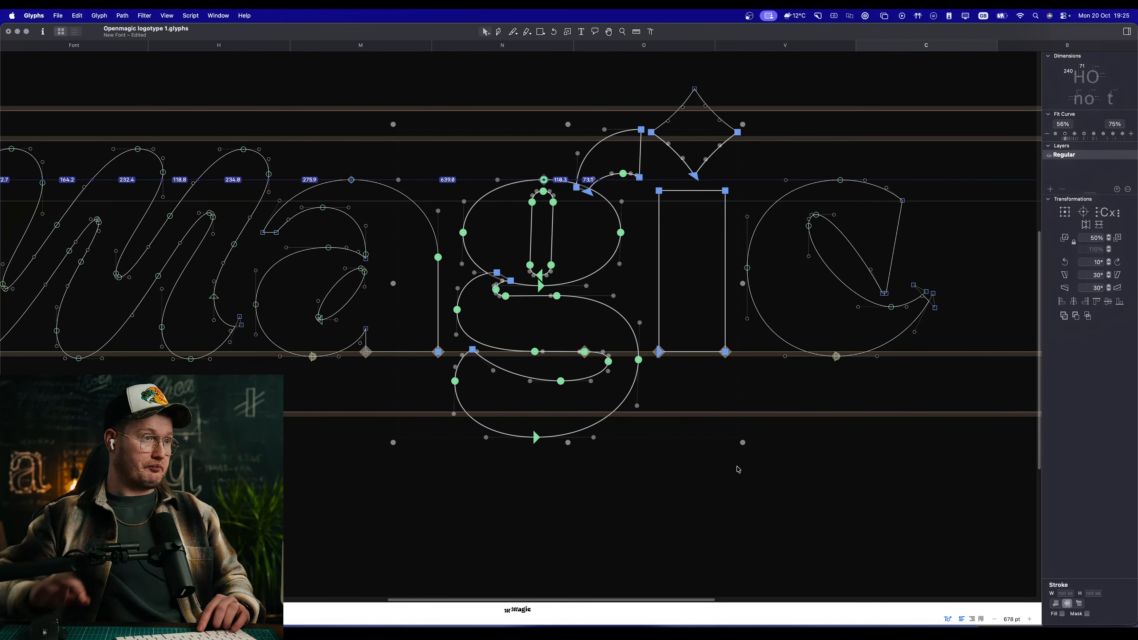
Step: Look over the logotype file's glyph overview, then close the file without saving its changes
{"action": "left_click", "coordinate": [90, 48]}
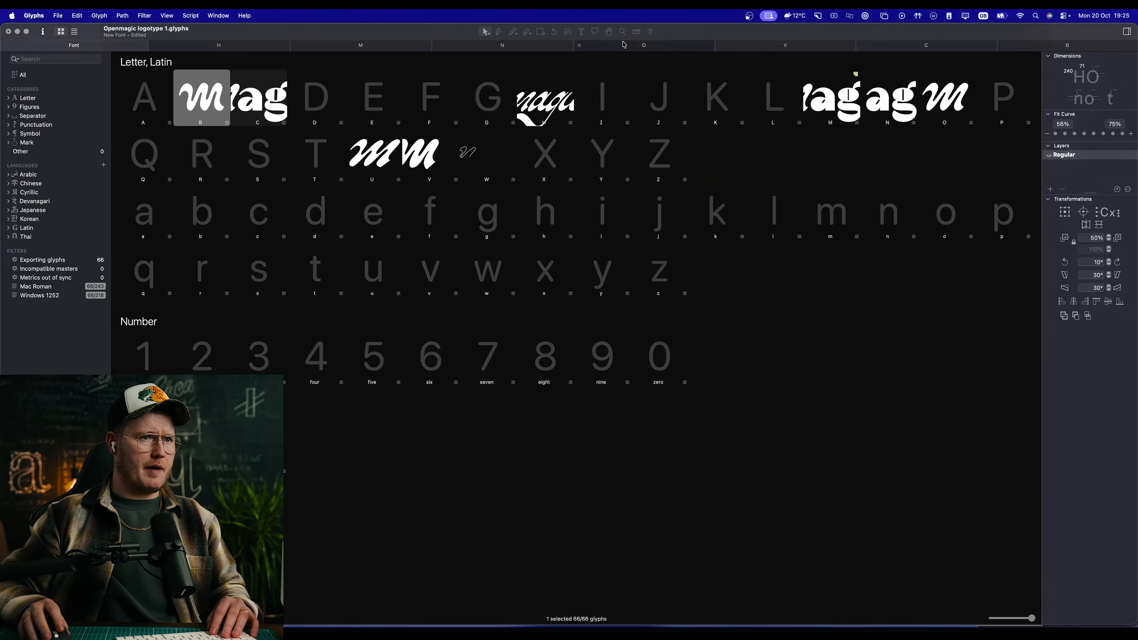
{"action": "left_click", "coordinate": [9, 32]}
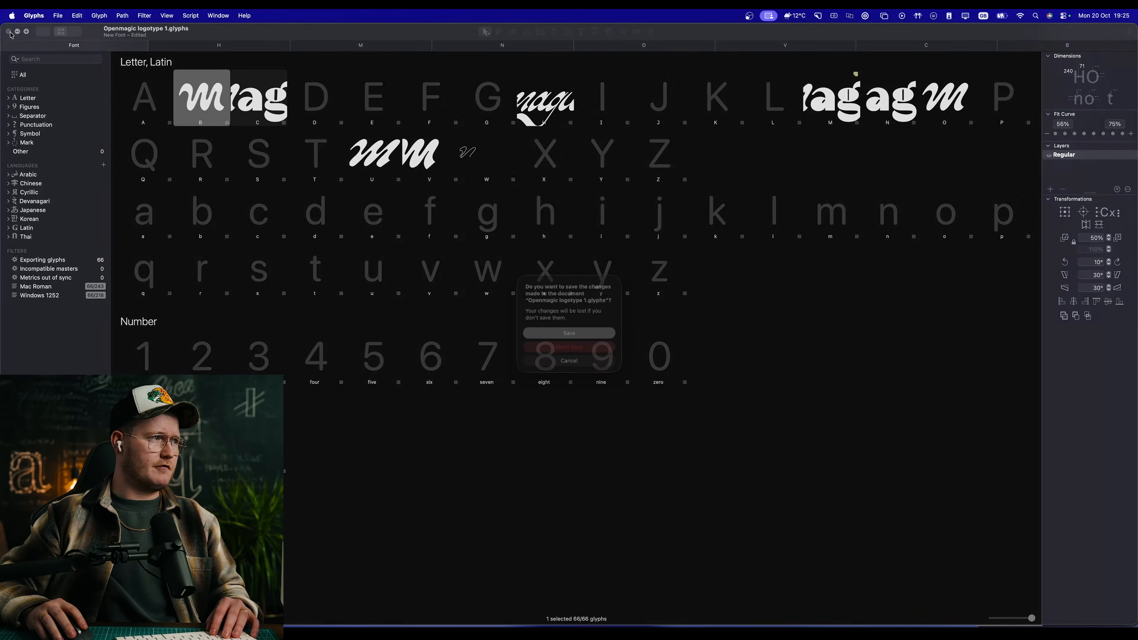
{"action": "left_click", "coordinate": [570, 349]}
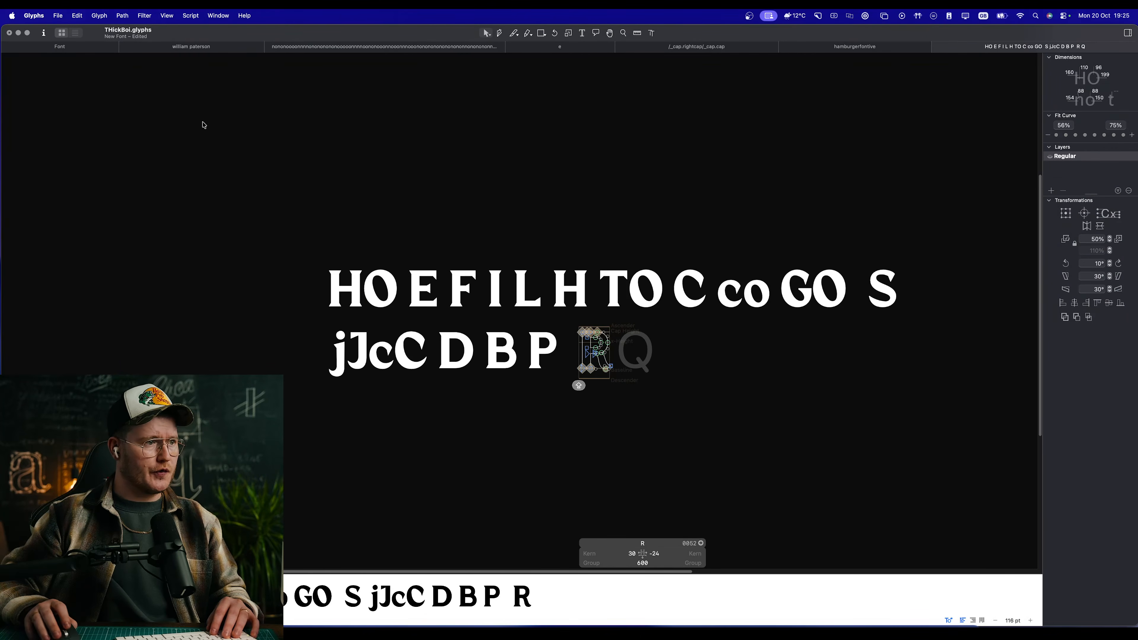
Step: Activate the R and then the E in THickBoi.glyphs, and review the full letter set as filled shapes
{"action": "double_click", "coordinate": [597, 345]}
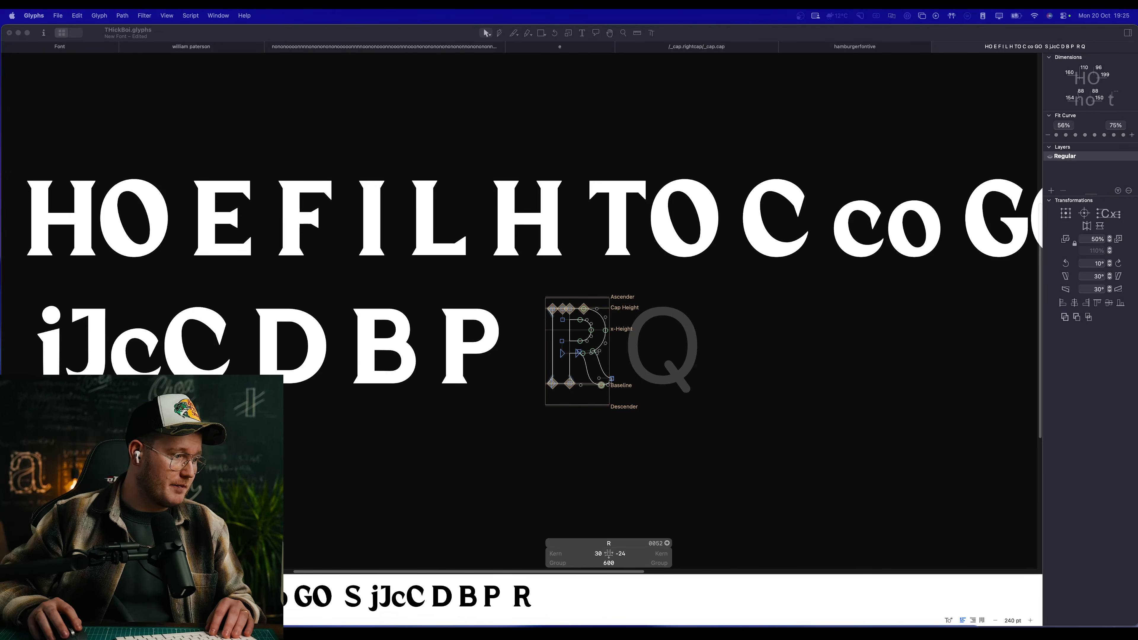
{"action": "double_click", "coordinate": [209, 262]}
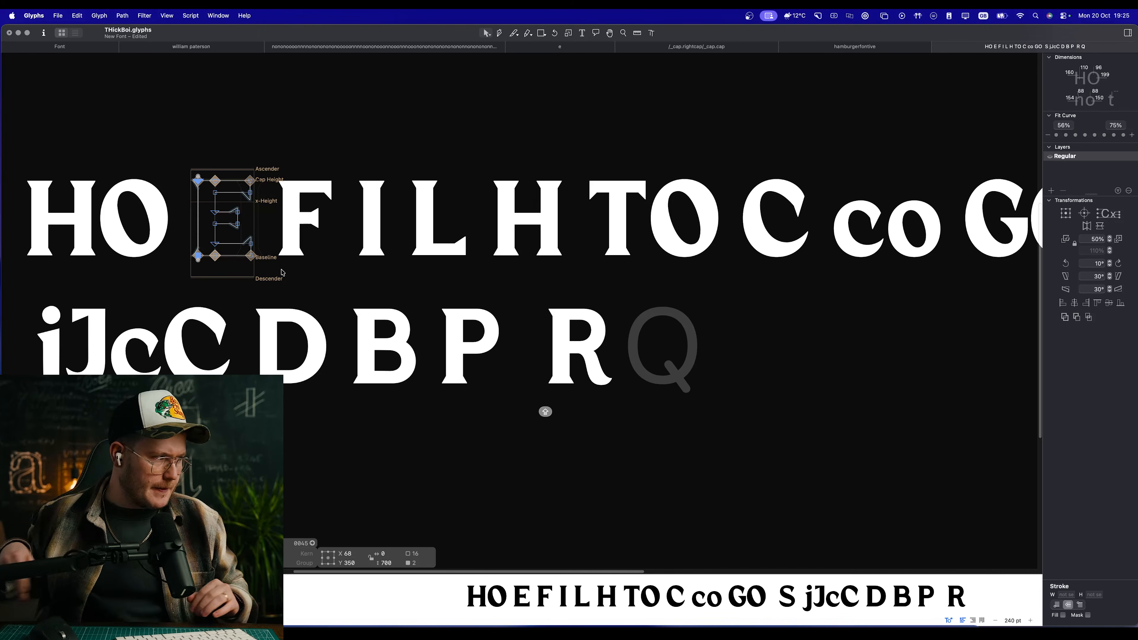
{"action": "left_click", "coordinate": [815, 434]}
{"action": "key", "text": "space"}
{"action": "scroll", "coordinate": [589, 383], "scroll_direction": "down", "scroll_amount": 5}
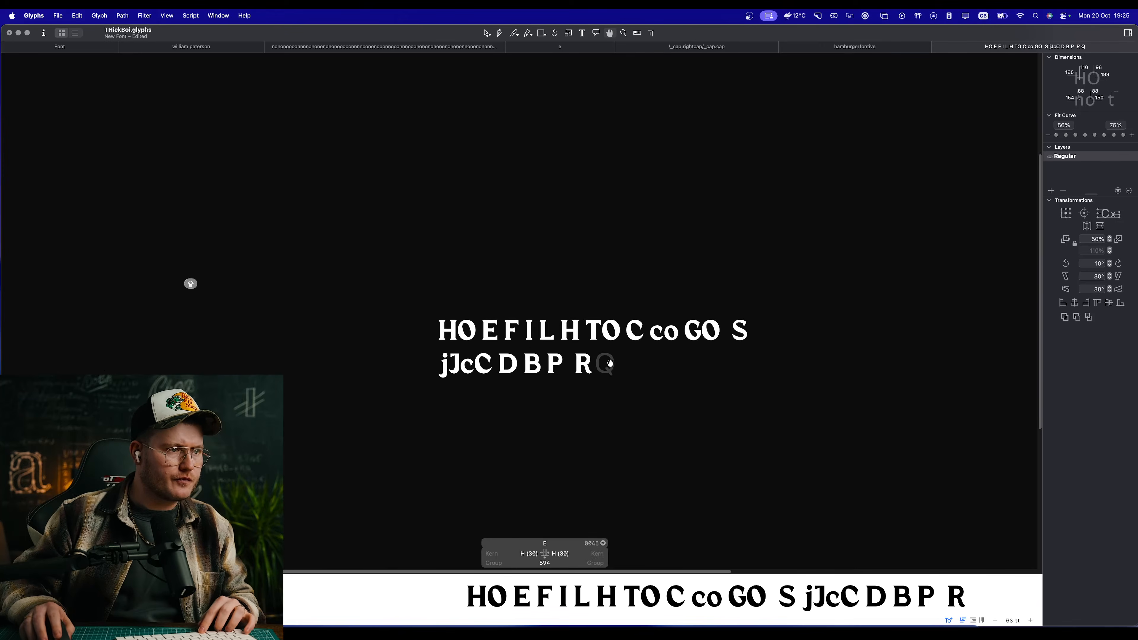
{"action": "scroll", "coordinate": [609, 361], "scroll_direction": "up", "scroll_amount": 5}
{"action": "key", "text": "space"}
{"action": "scroll", "coordinate": [533, 348], "scroll_direction": "up", "scroll_amount": 3}
Step: Activate the empty Q beside the R, then inspect the R's outline and compare it with the other capitals
{"action": "double_click", "coordinate": [556, 350]}
{"action": "scroll", "coordinate": [508, 343], "scroll_direction": "up", "scroll_amount": 5}
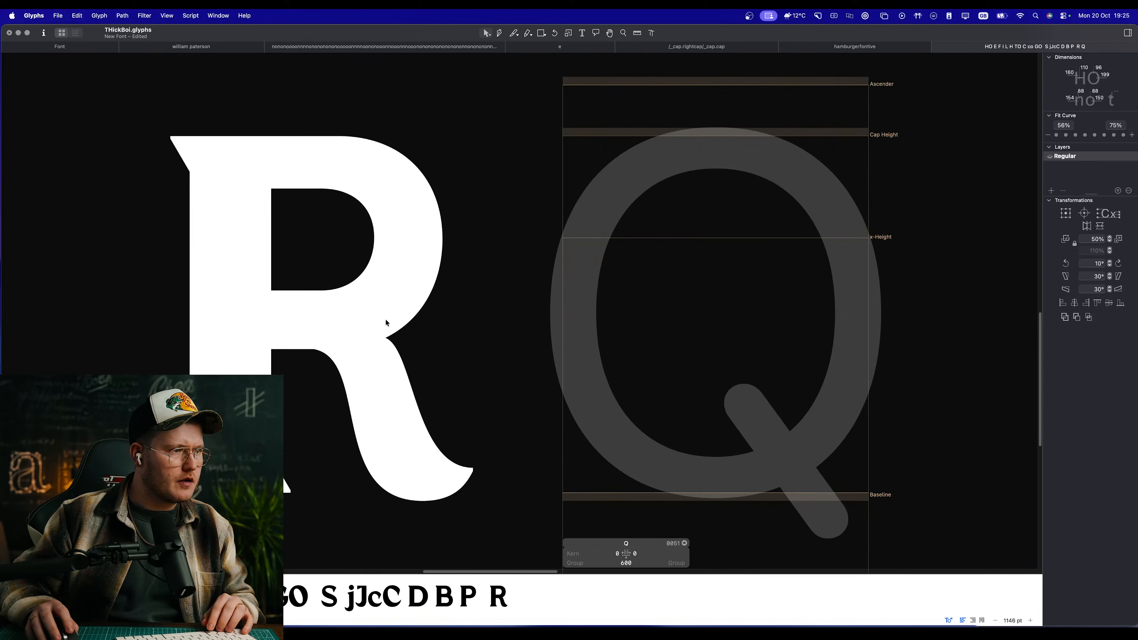
{"action": "double_click", "coordinate": [387, 323]}
{"action": "key", "text": "super+a"}
{"action": "left_click", "coordinate": [498, 431]}
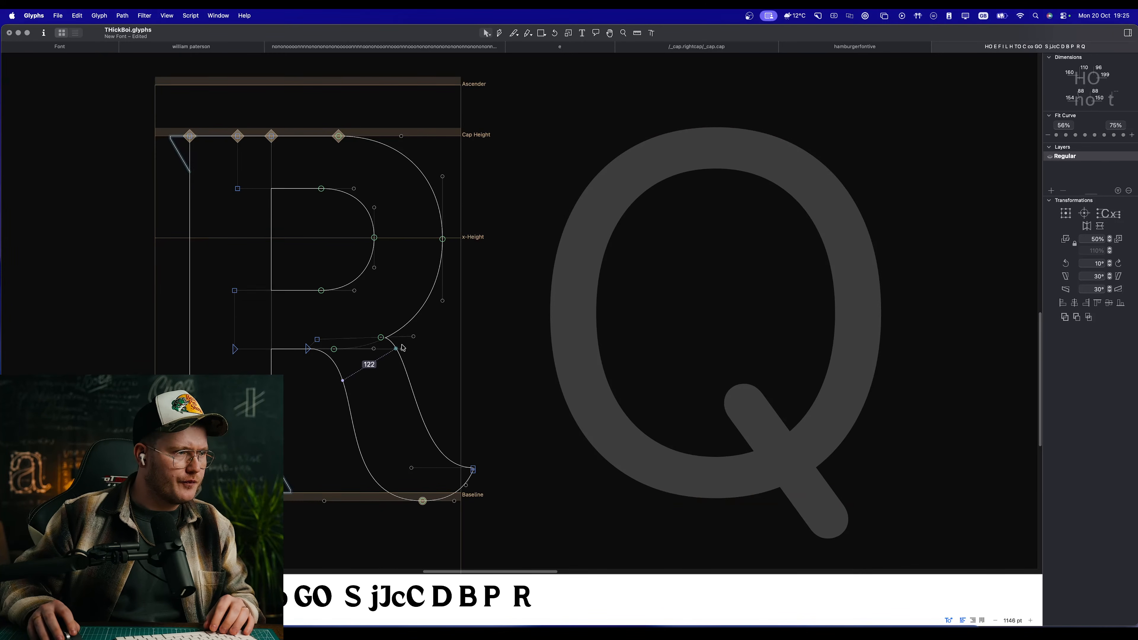
{"action": "scroll", "coordinate": [402, 348], "scroll_direction": "down", "scroll_amount": 5}
{"action": "key", "text": "space"}
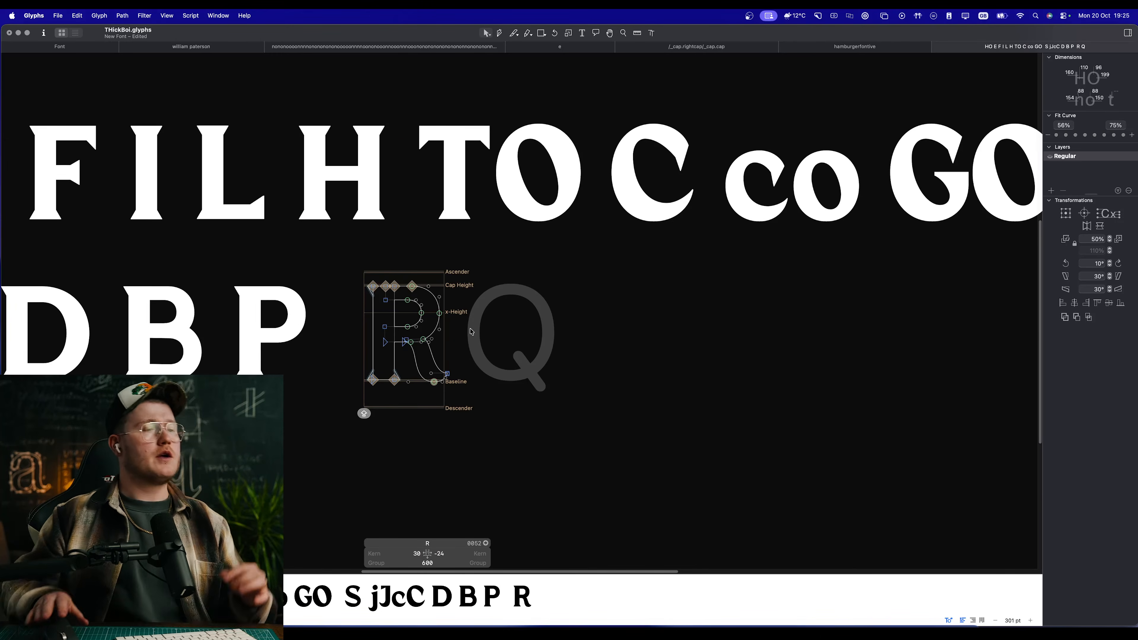